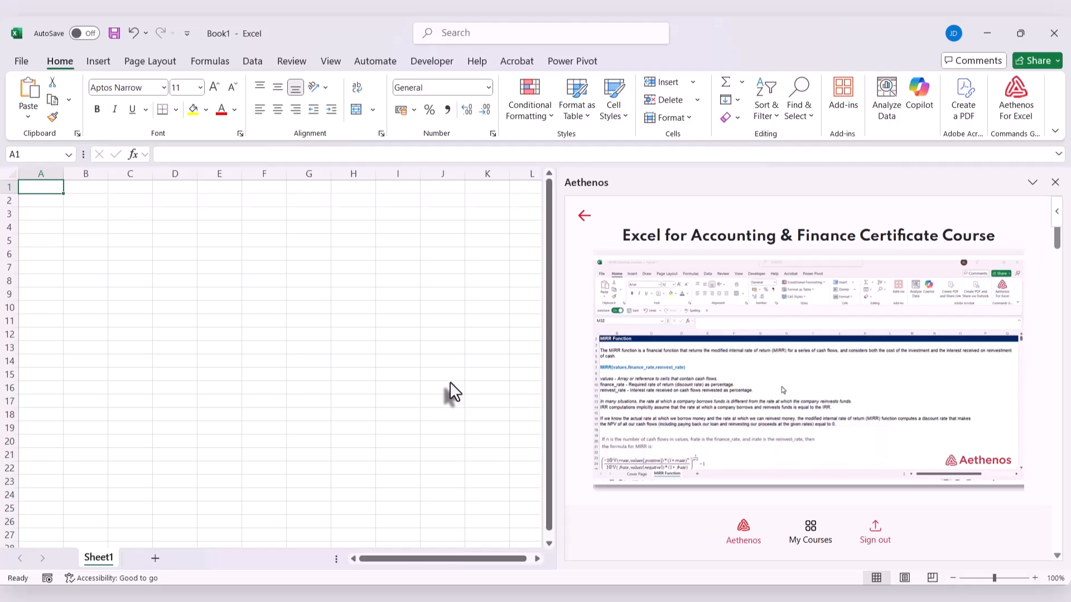
Play the lecture video in picture-in-picture and load MIRR Function_Lecture.xlsx from the lesson's resources into the workbook
left_click(1011, 458)
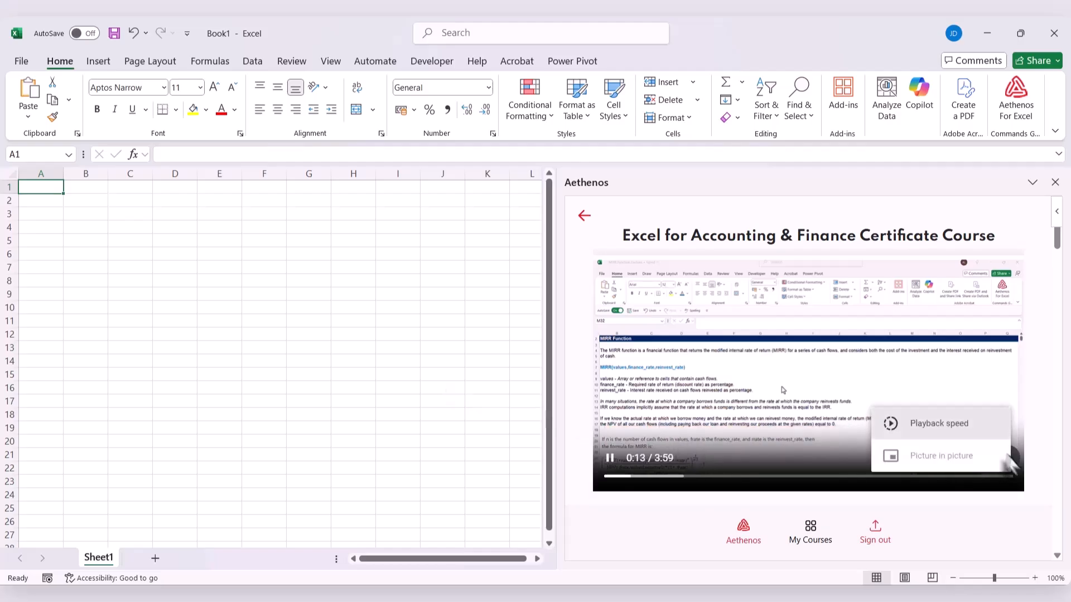
left_click(955, 457)
scroll(838, 460, "down", 4)
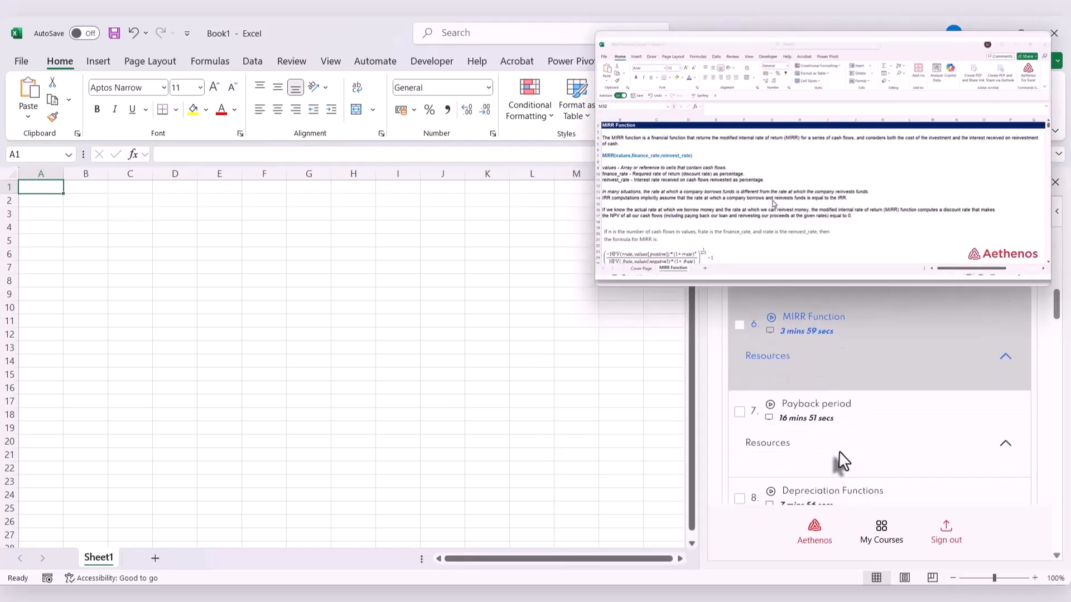
left_click(1004, 357)
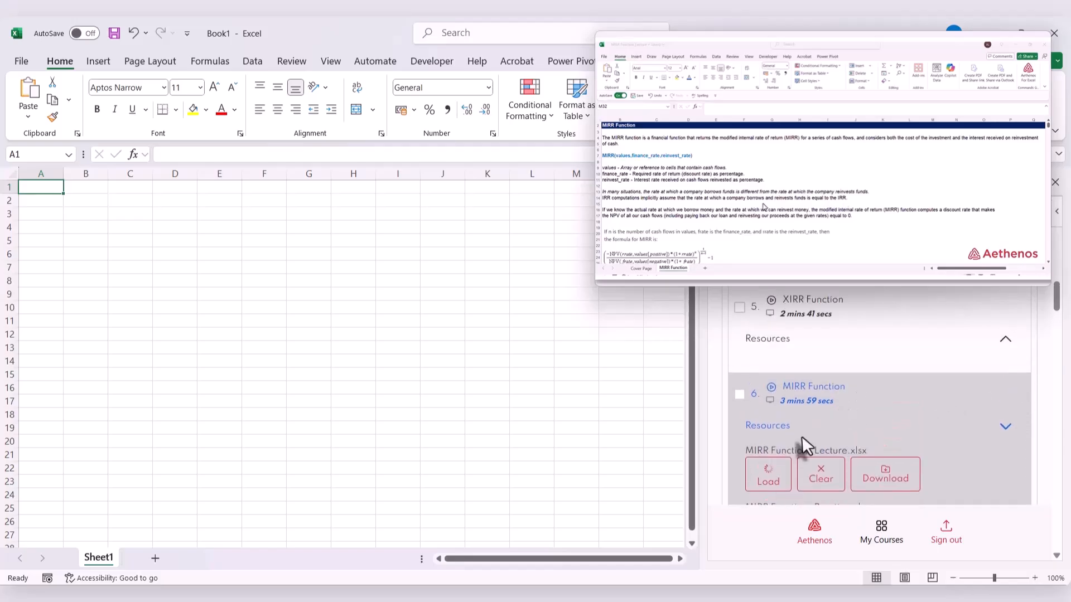
left_click(768, 474)
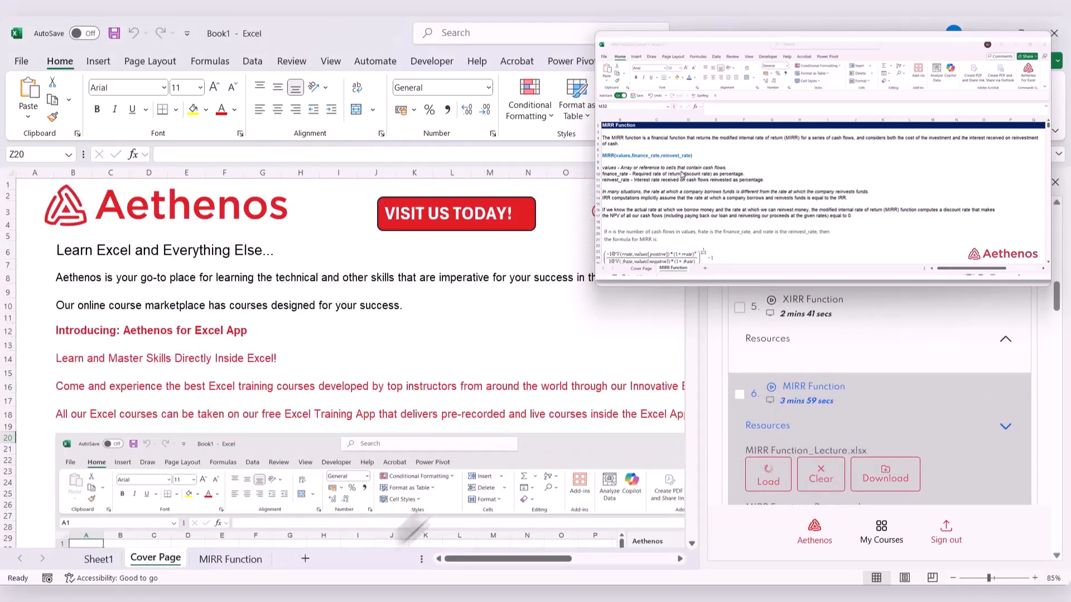
Bring up the MIRR Function sheet's cash flow example and enlarge the floating lecture video beside it
left_click(234, 561)
scroll(366, 472, "up", 3)
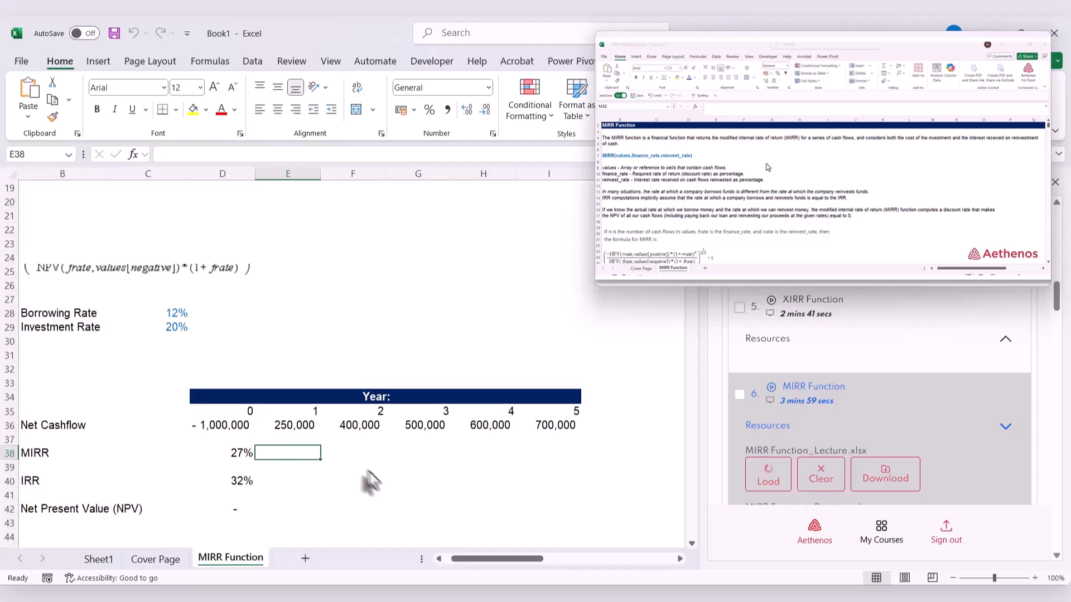
left_click_drag(478, 559, 445, 559)
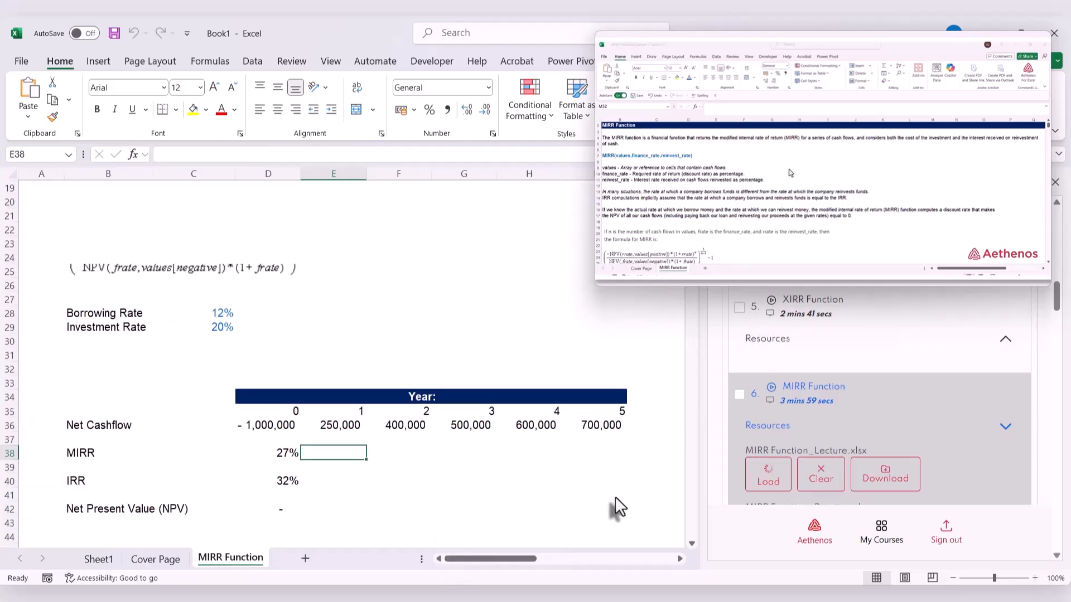
mouse_move(799, 266)
left_click_drag(798, 285, 812, 353)
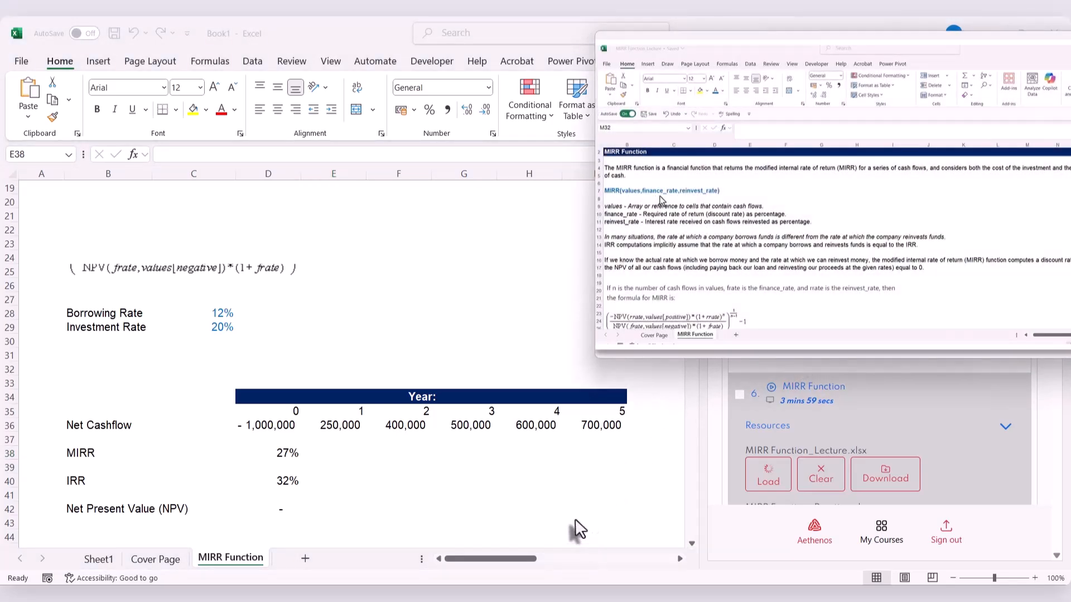
scroll(574, 519, "up", 6)
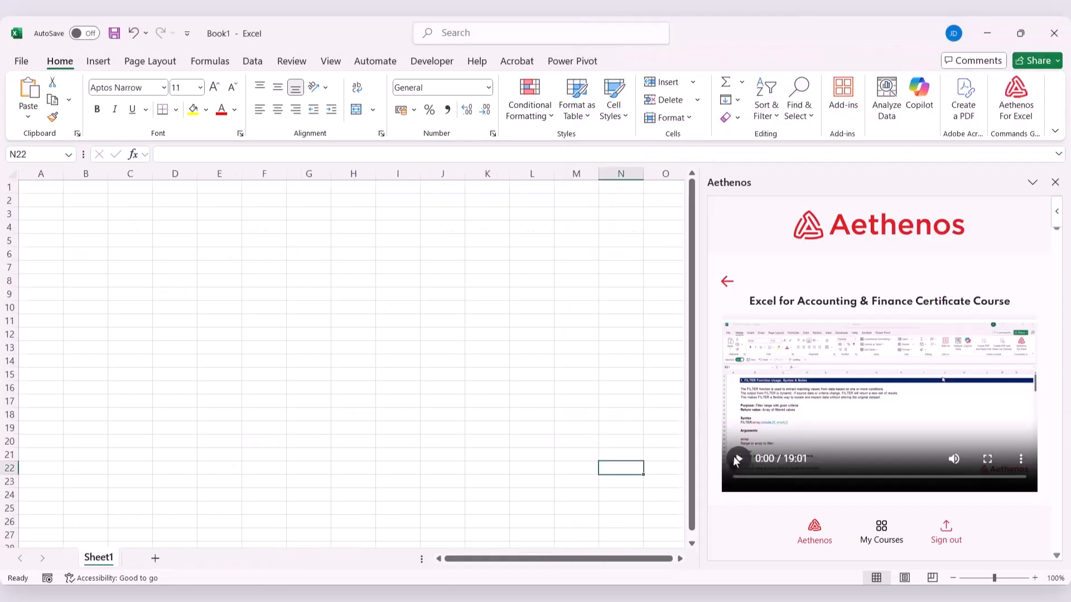
left_click(737, 459)
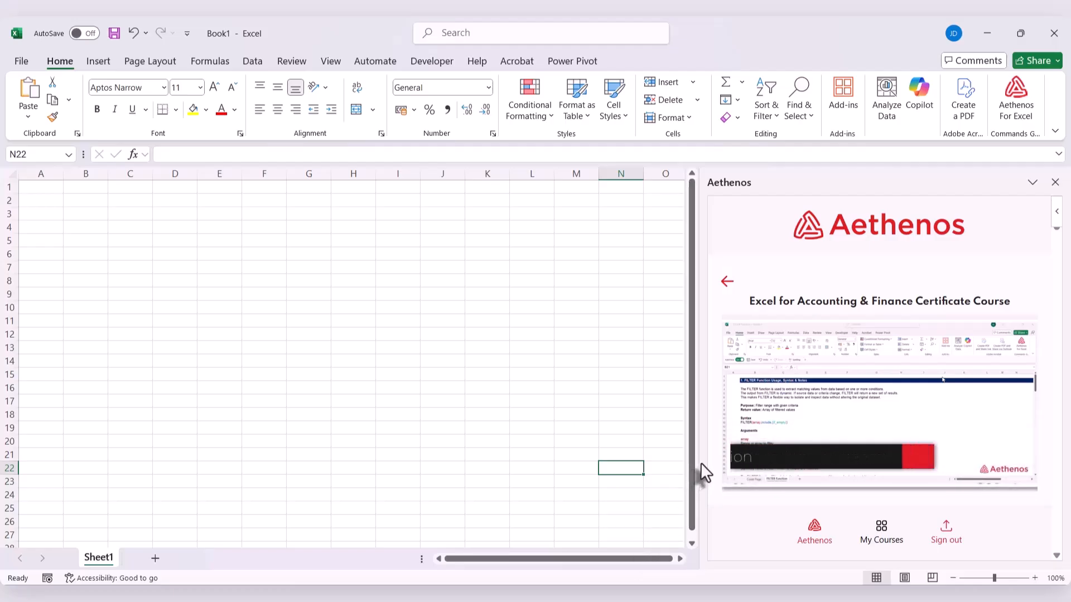
Open the XNPV Function sheet and resize the Aethenos pane so both projects' full cash flow tables fit beside it
left_click_drag(701, 464, 518, 476)
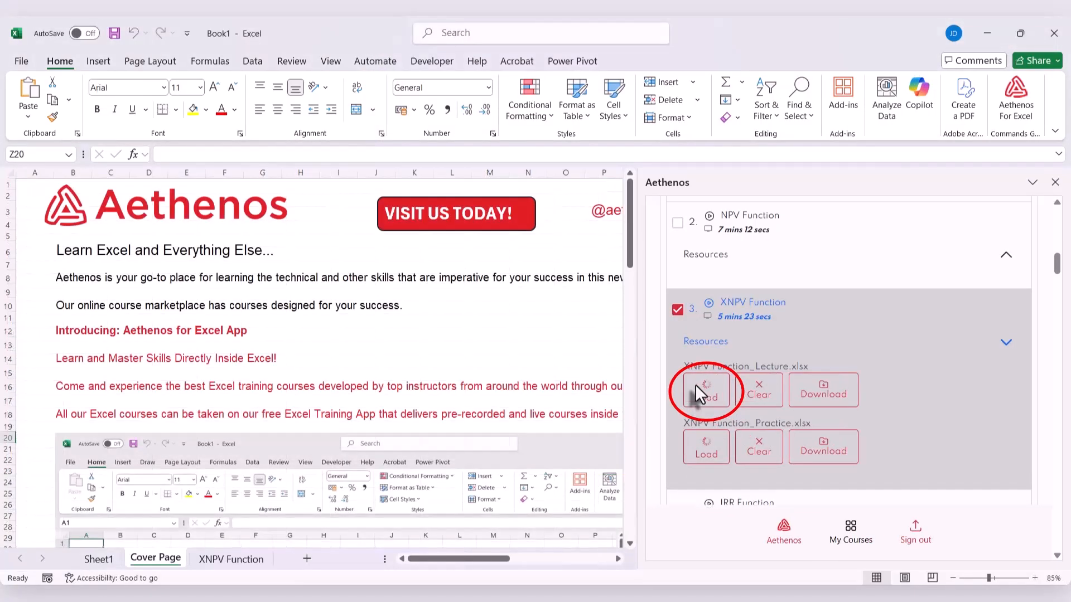
left_click(226, 556)
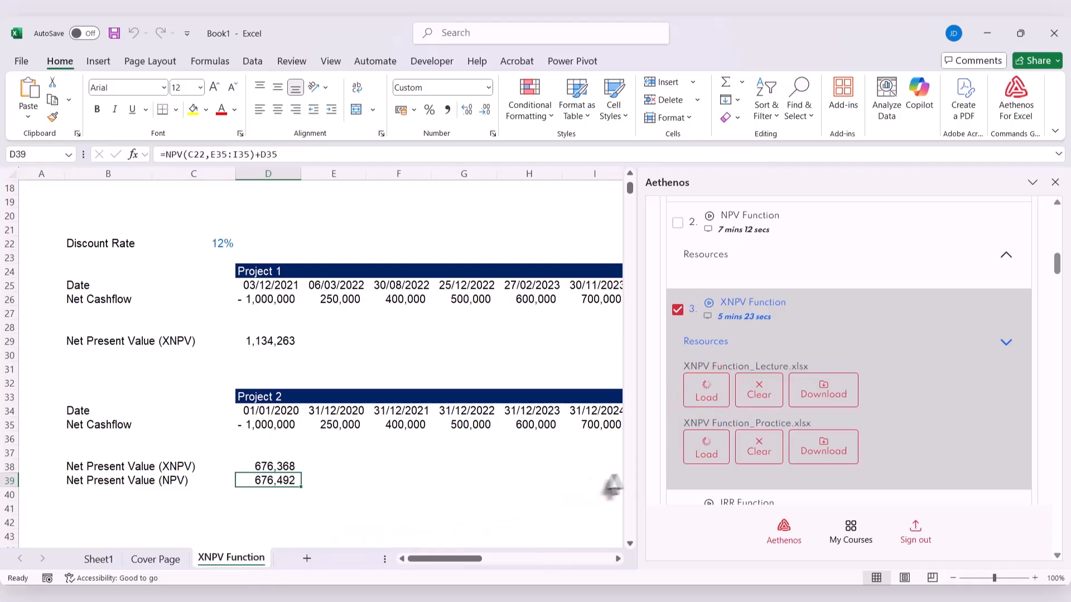
left_click_drag(638, 463, 725, 474)
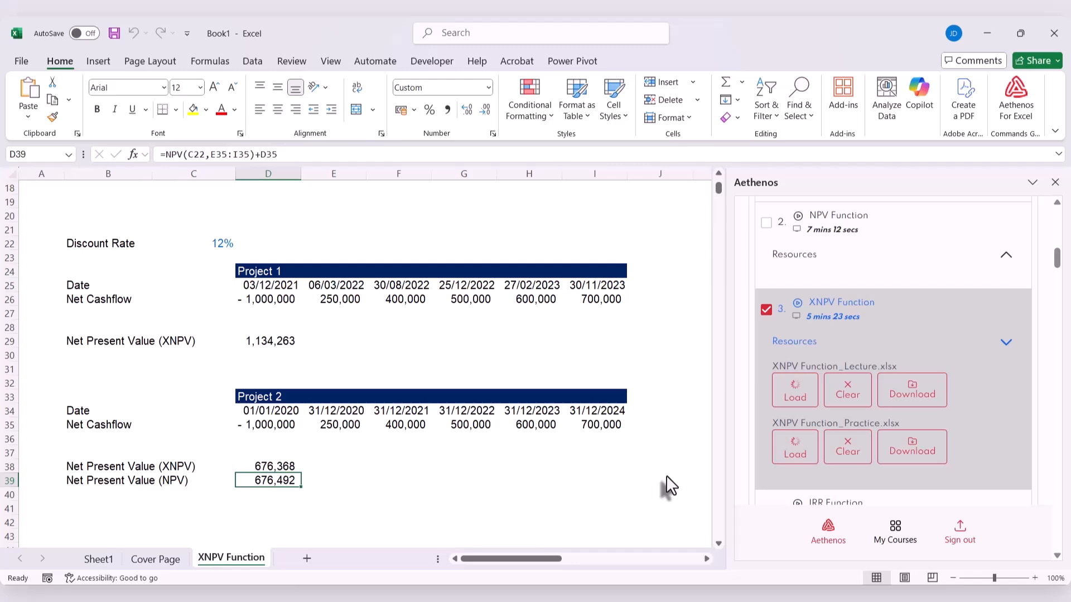
Clear the XNPV Function_Lecture.xlsx sheets from the workbook and load IRR Function_Lecture.xlsx instead
left_click(849, 396)
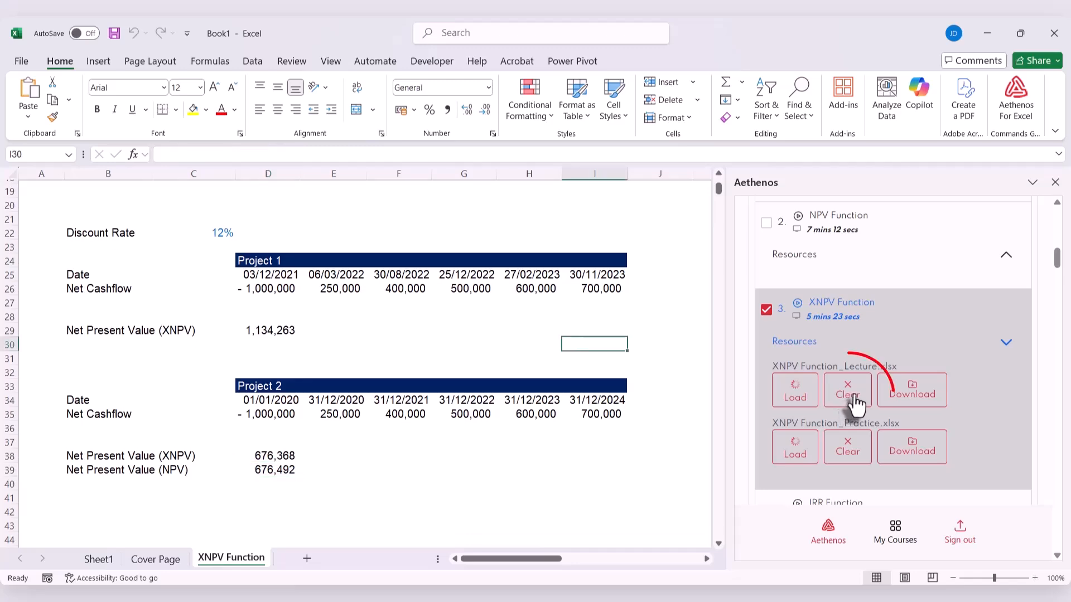
scroll(820, 390, "down", 3)
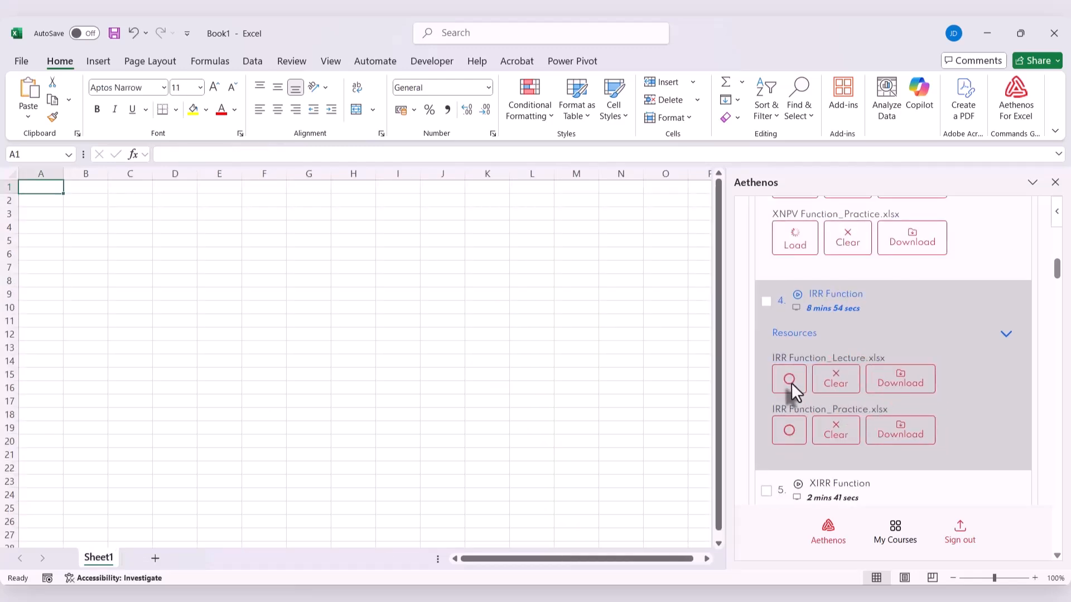
left_click(791, 383)
Look through the IRR Function sheet and download IRR Function_Lecture.xlsx from the lesson's resources
left_click(215, 559)
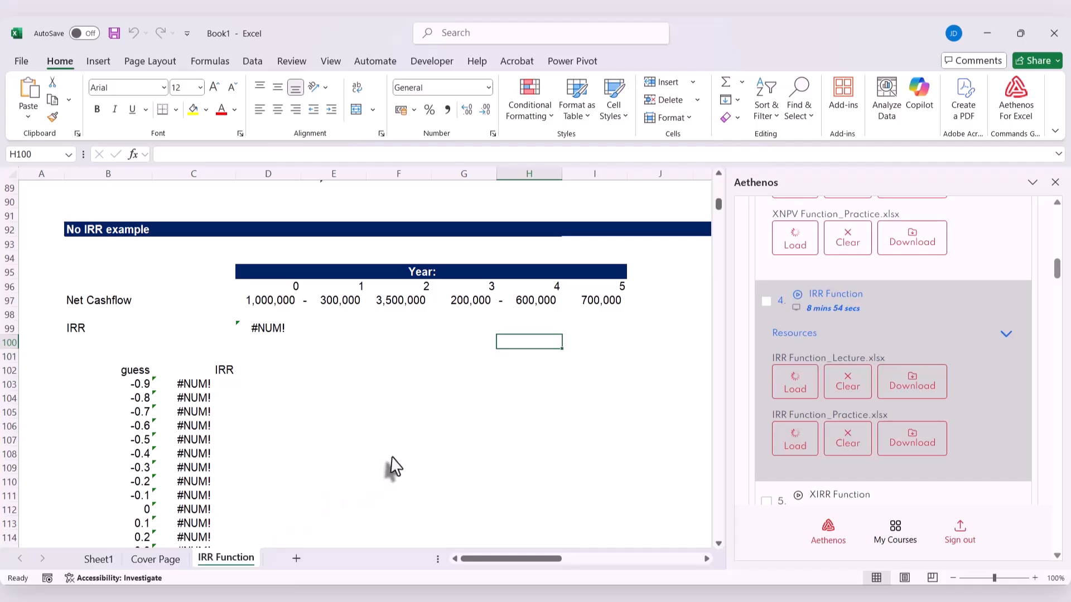
scroll(392, 466, "down", 1)
scroll(392, 463, "up", 20)
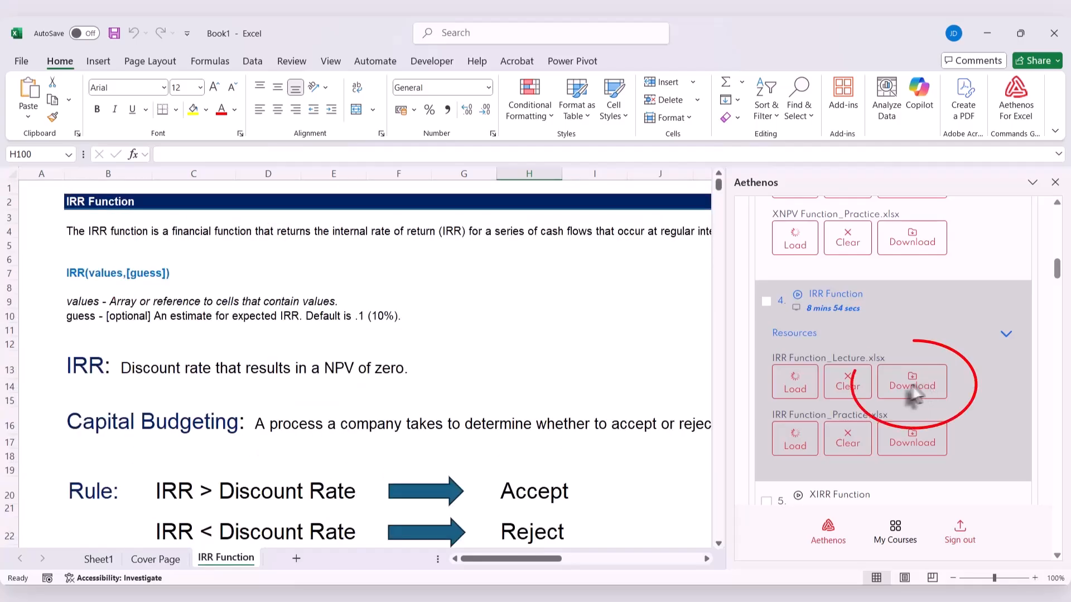
left_click(922, 386)
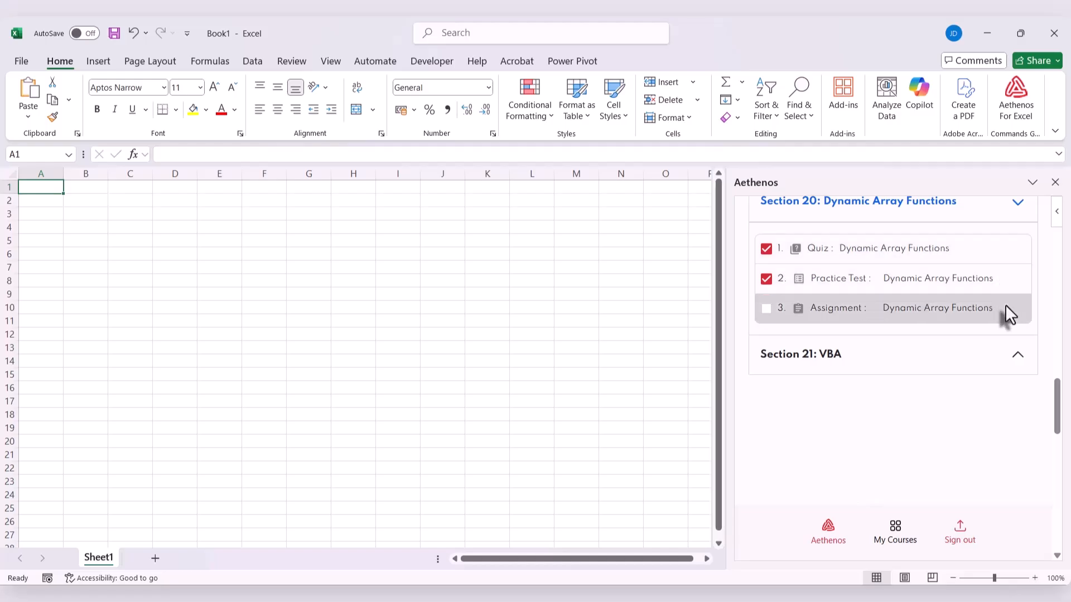
Expand Section 21: VBA in the course outline to view its coding exercise
left_click(1017, 356)
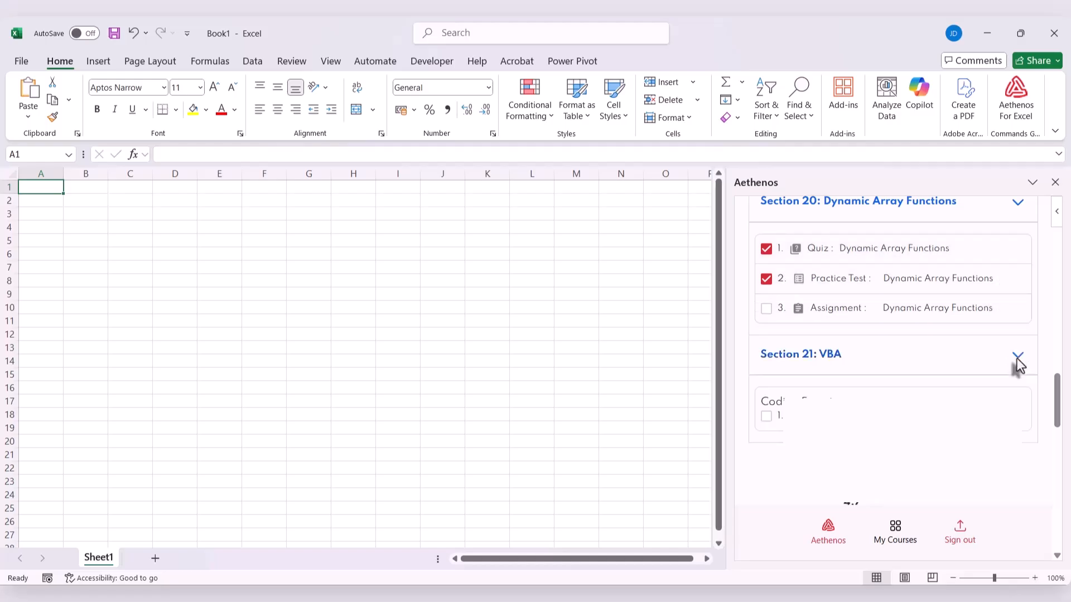
scroll(1016, 357, "down", 1)
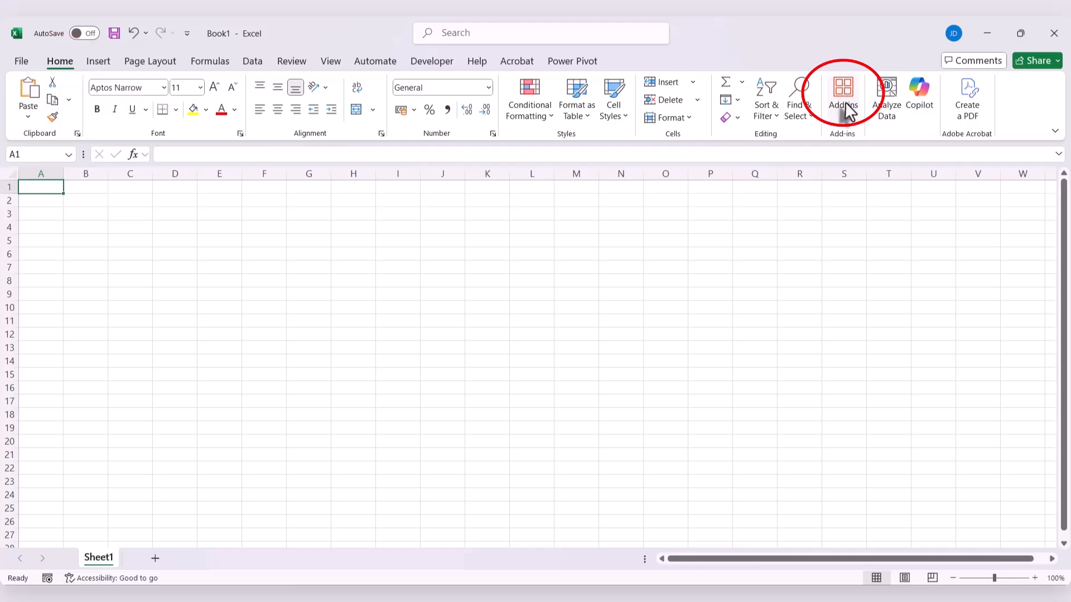
Search the add-ins for "Aethen" and open the Aethenos for Excel add-in
left_click(844, 128)
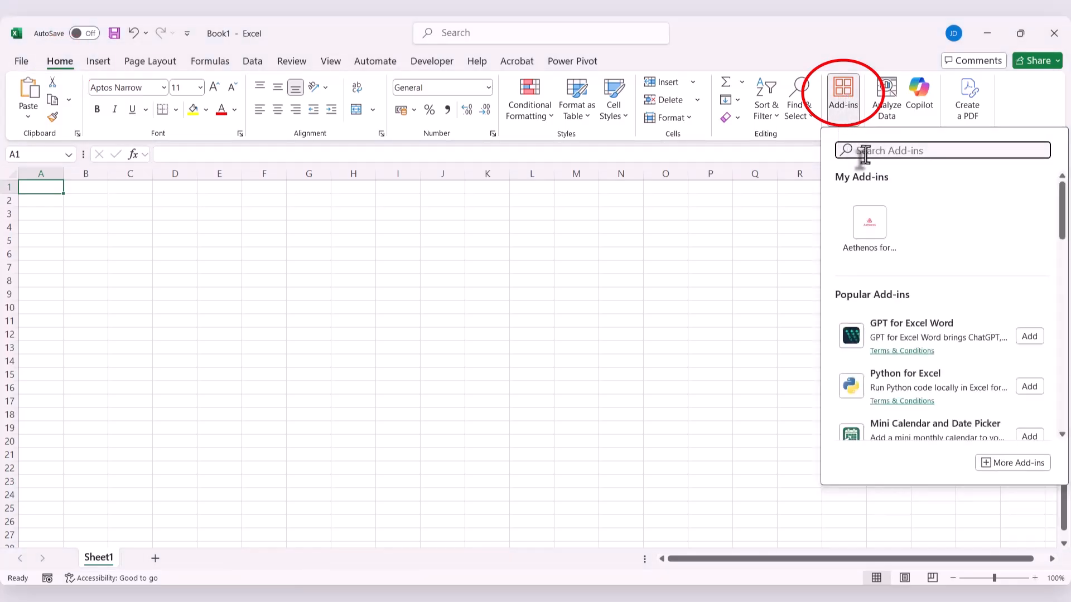
type("Aethen")
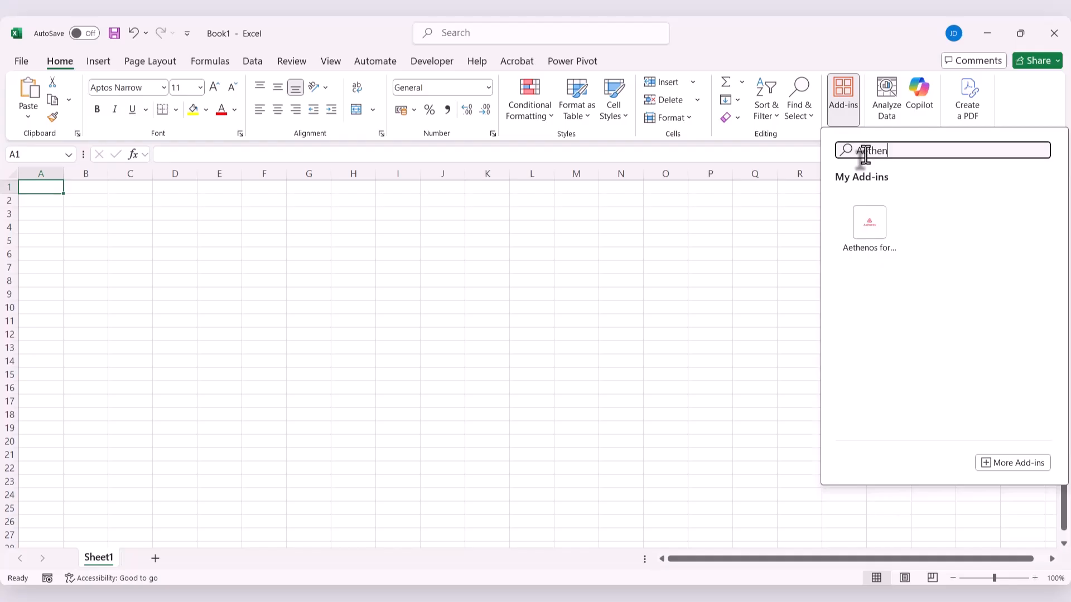
left_click(855, 236)
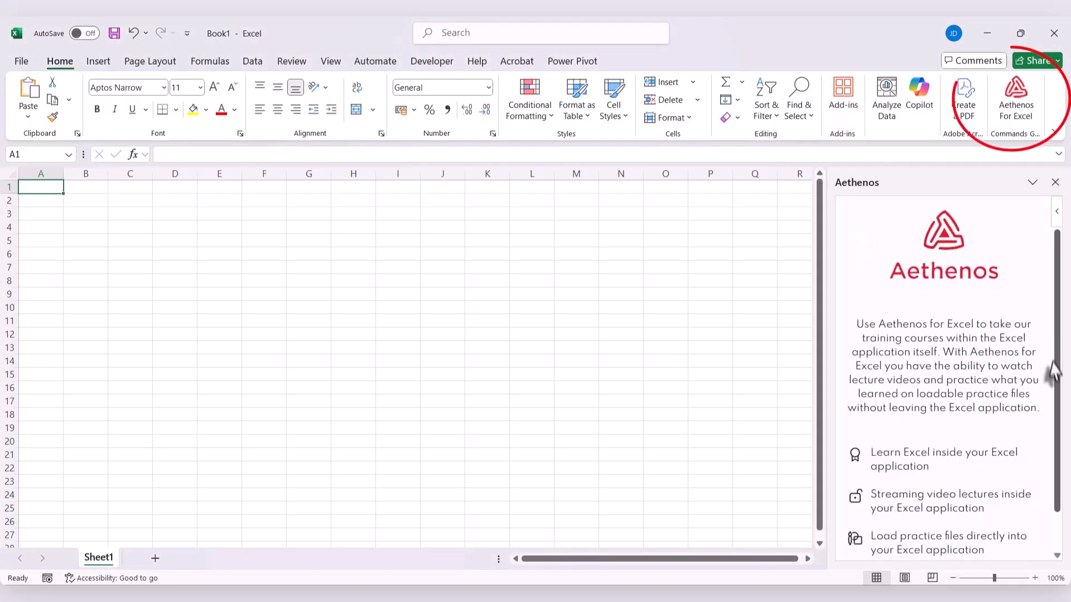
Get started with the Aethenos add-in, log in with the prefilled account credentials, and browse the available courses
left_click_drag(1052, 371, 1052, 433)
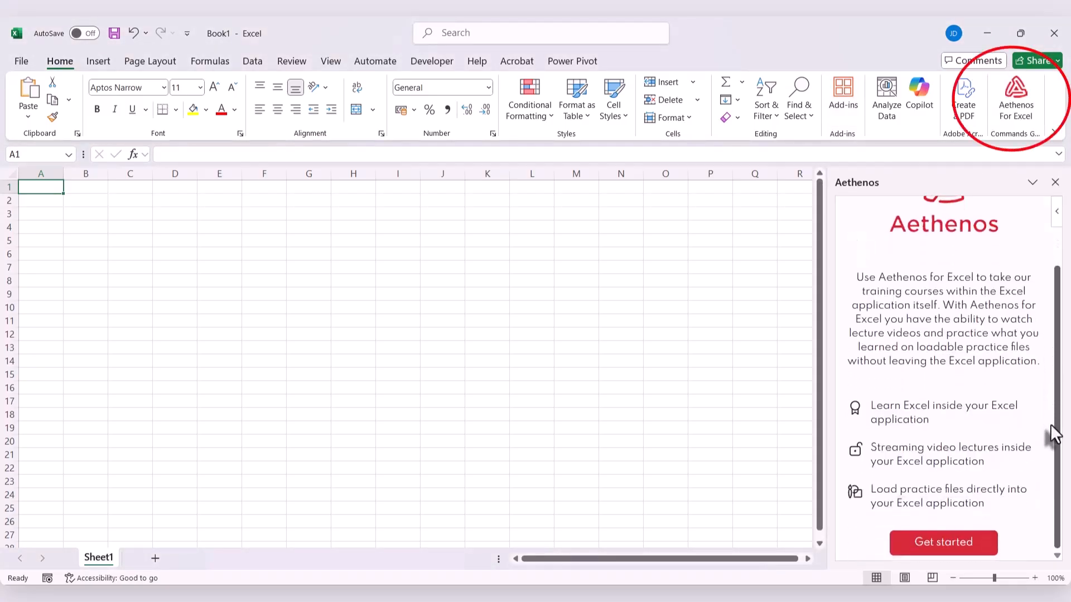
left_click(945, 541)
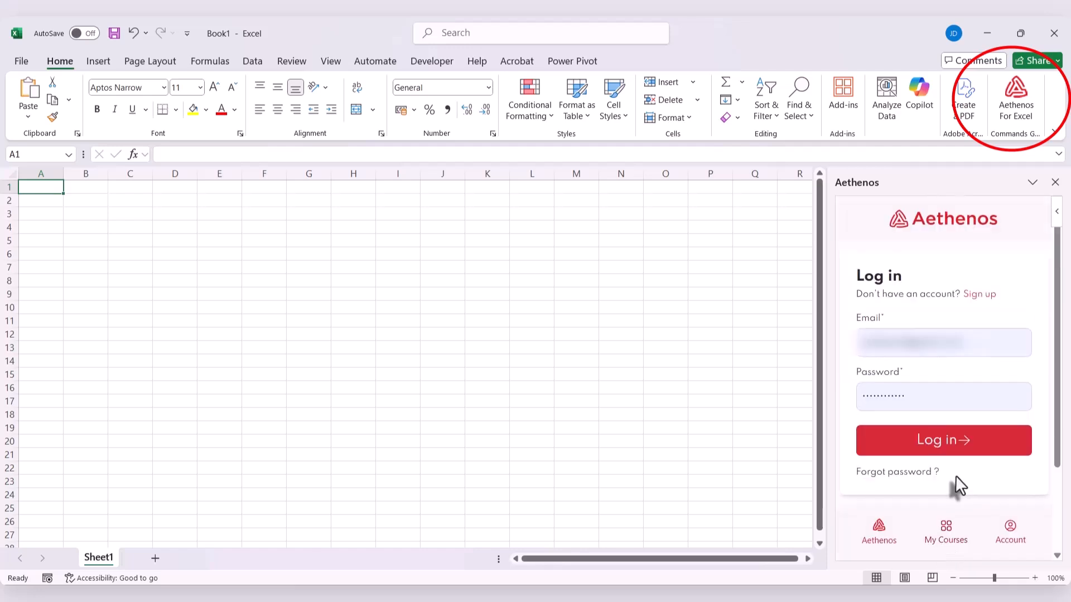
left_click(896, 438)
scroll(922, 326, "down", 5)
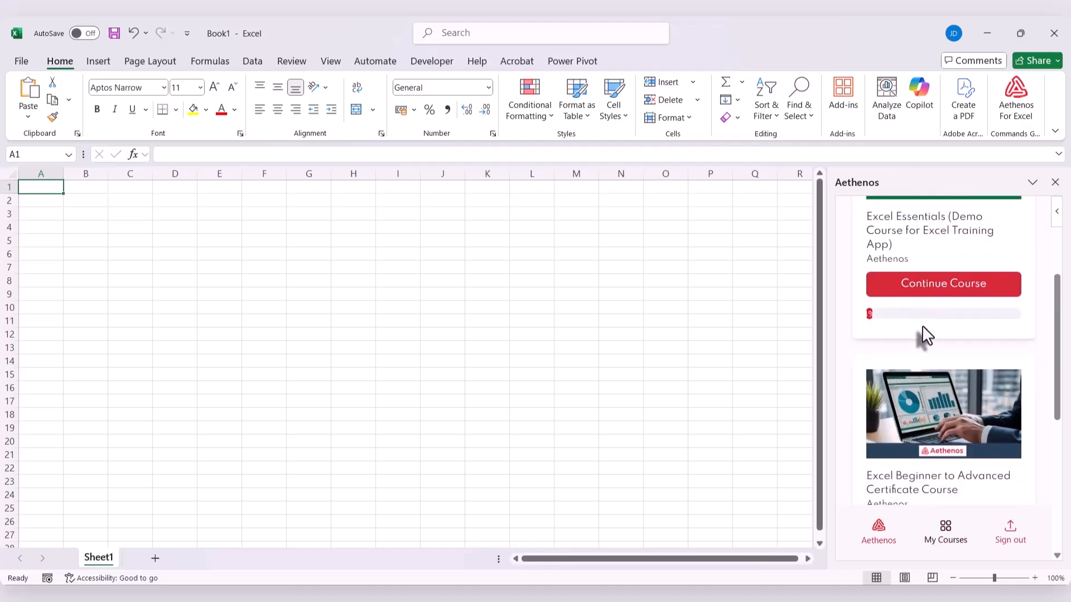
scroll(922, 326, "down", 3)
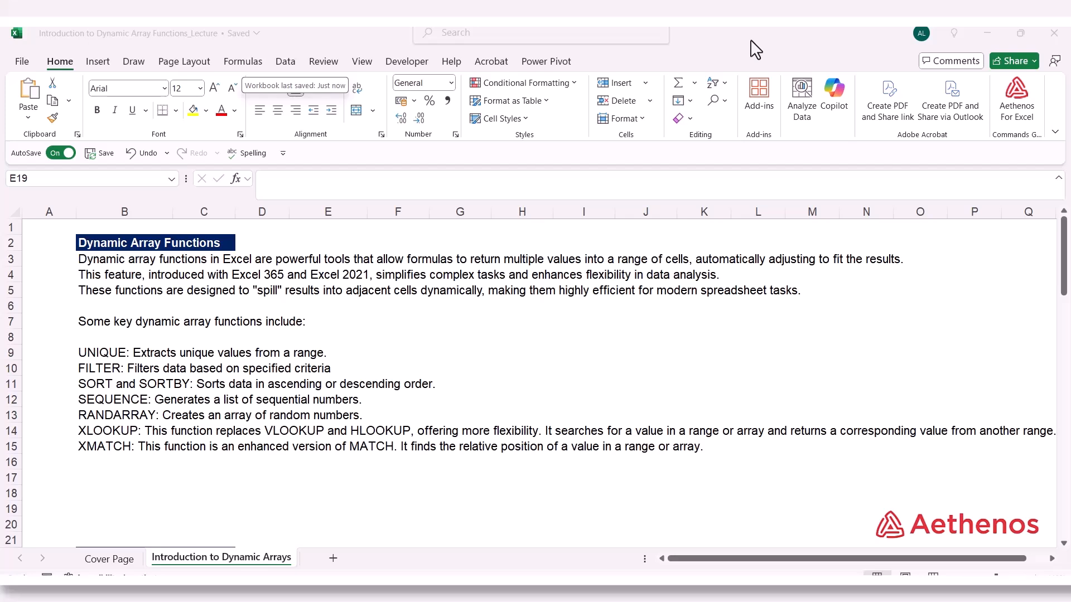
In the CSE Formulas & Functions table, enter =C29*D29 in E29 as the first employee's total wages
scroll(762, 355, "down", 7)
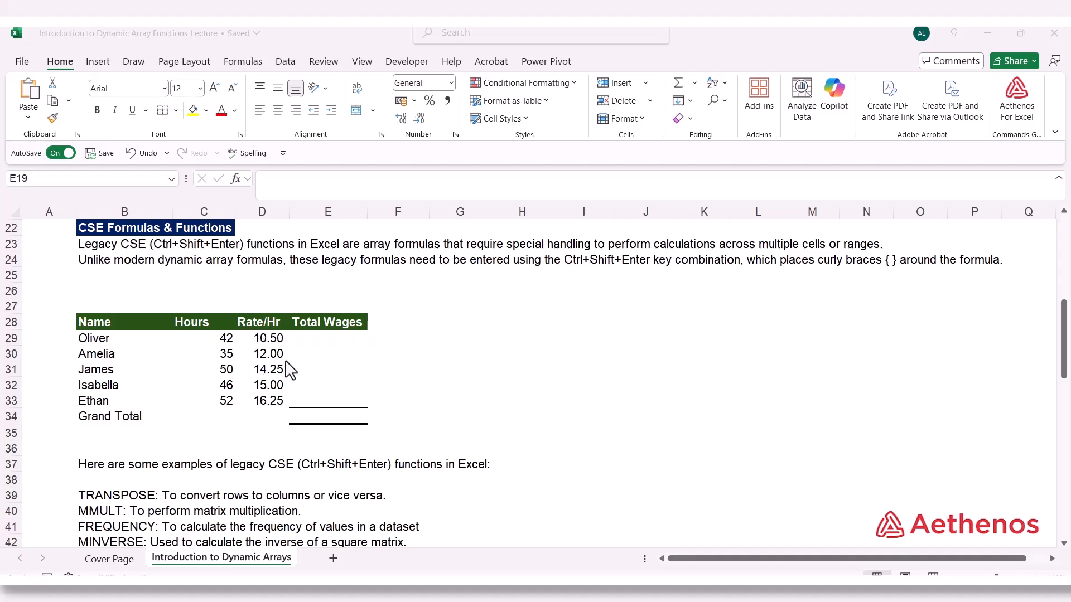
left_click(300, 342)
left_click(312, 344)
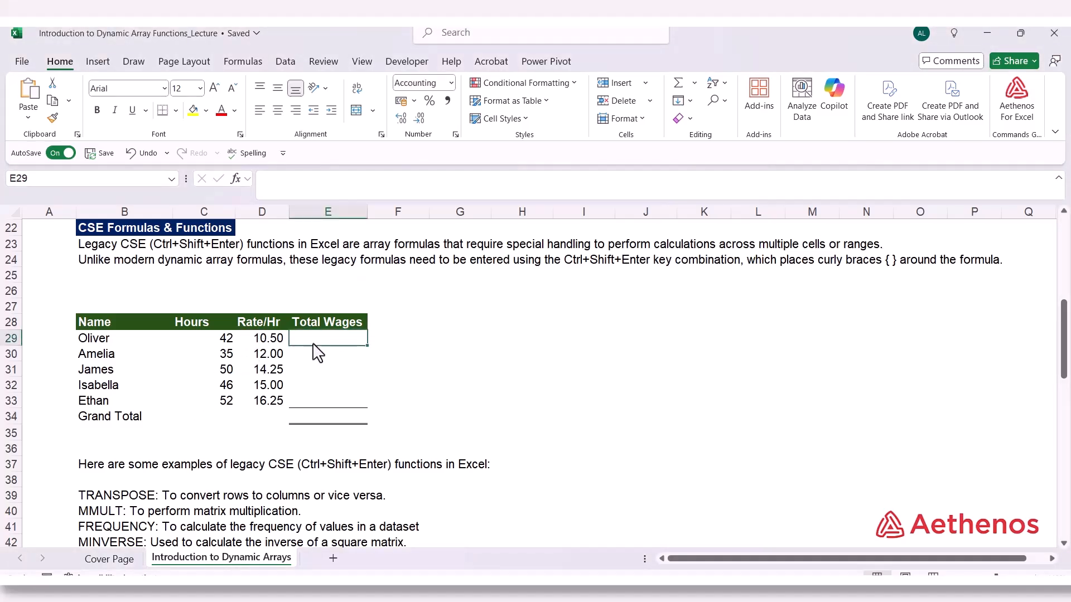
type("=")
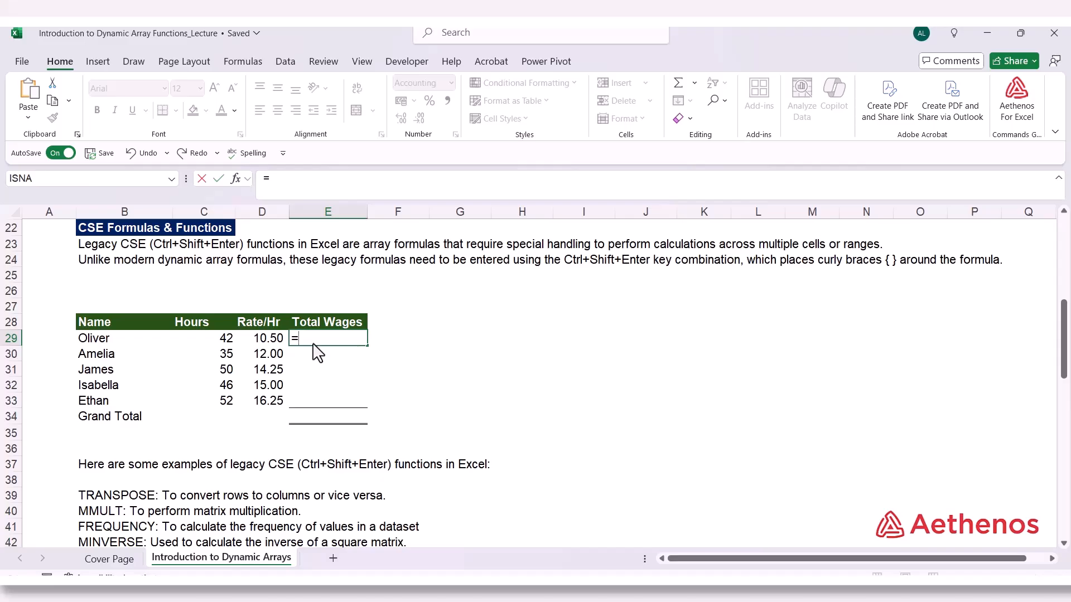
key("Left")
key("Left")
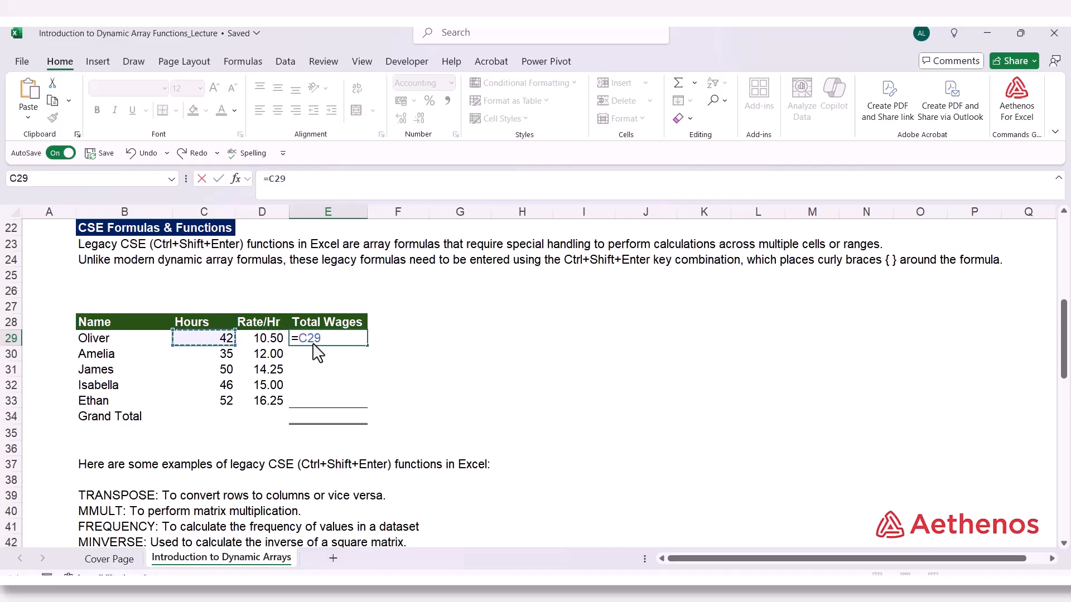
type("*")
key("Left")
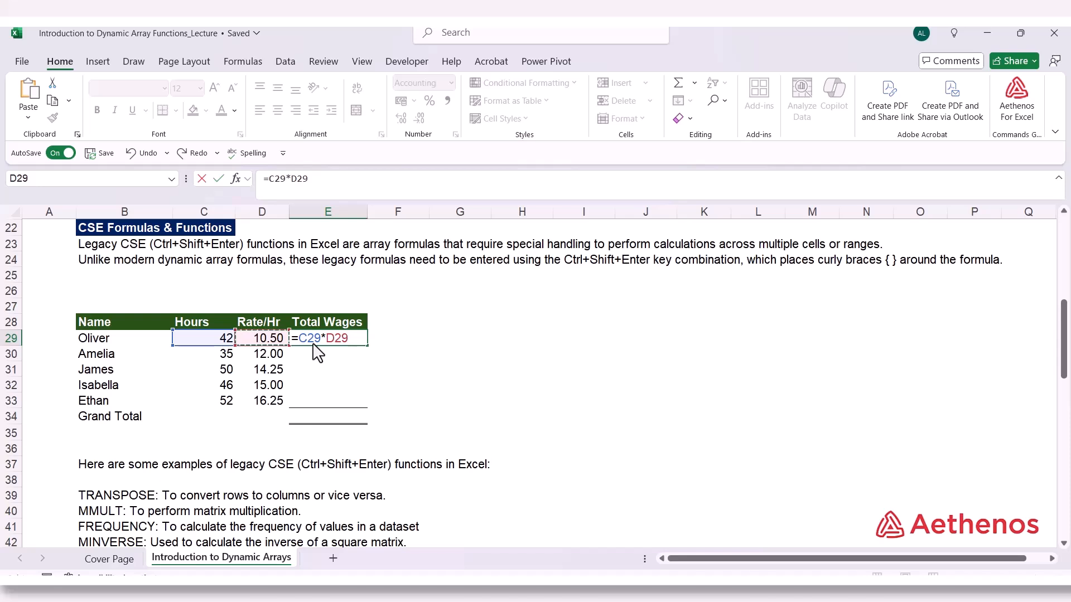
key("ctrl+Return")
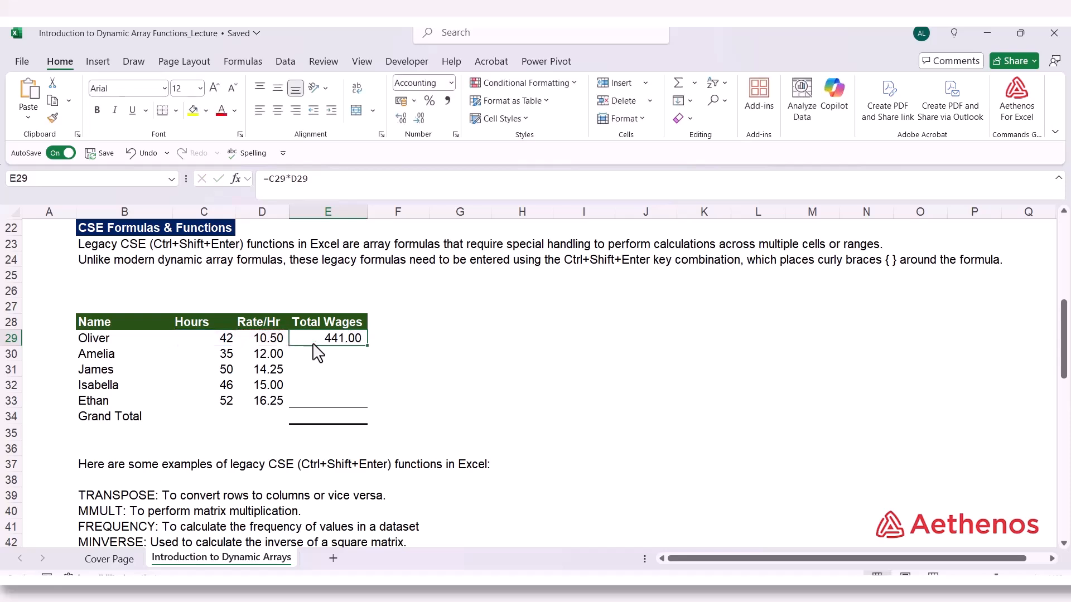
Fill the wage formula down through E34 and reapply the total-line borders to the Grand Total cell
double_click(367, 346)
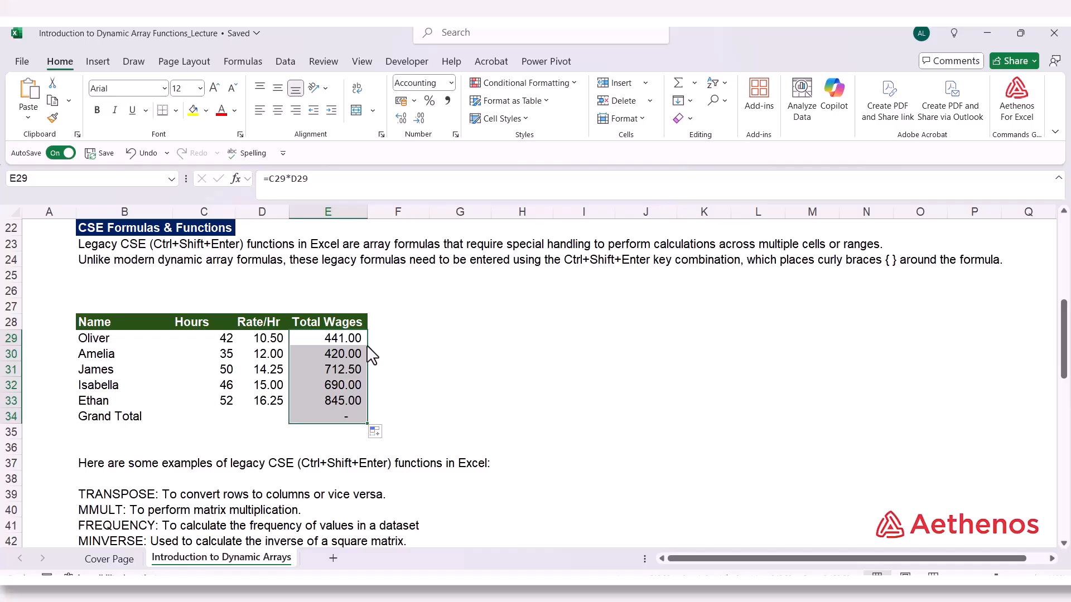
left_click(329, 415)
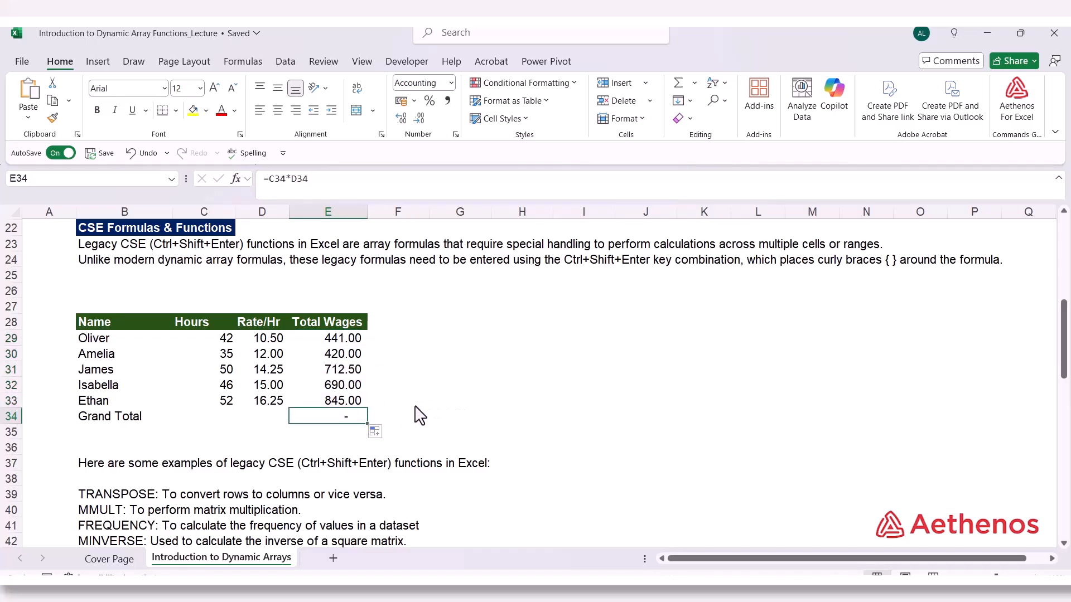
left_click(176, 111)
left_click(170, 395)
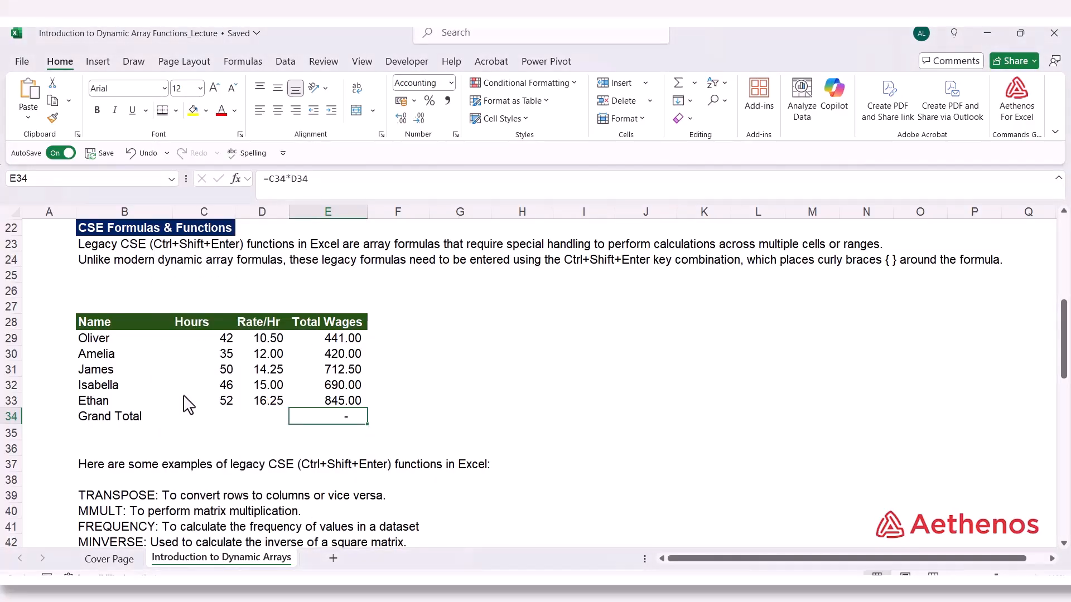
Enter =SUM(E29:E33) in E34 as the Grand Total of the wages
left_click(406, 422)
left_click(320, 418)
type("=sum(")
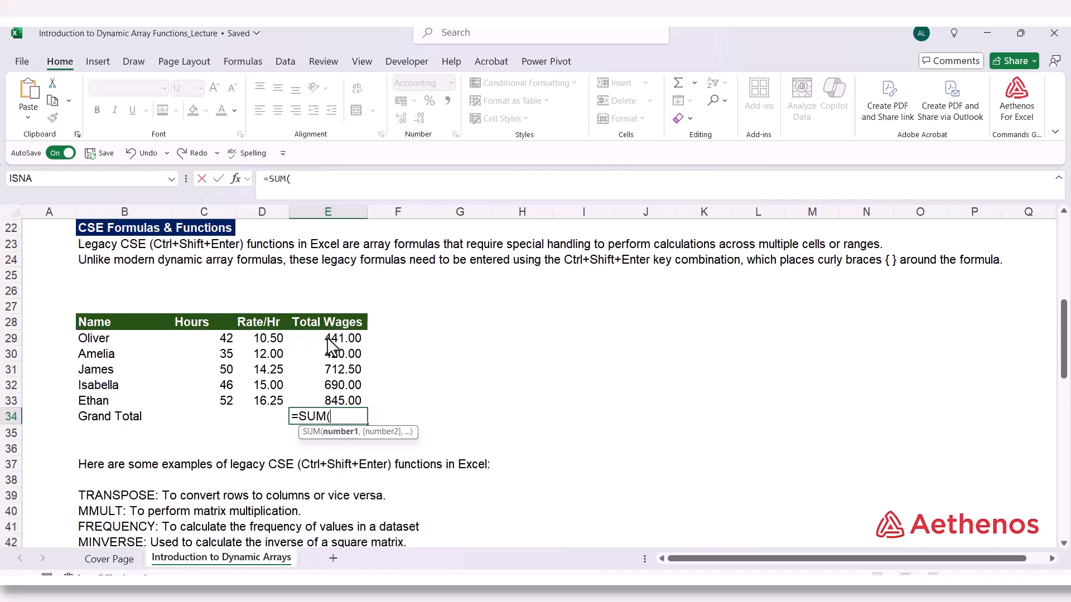
left_click_drag(333, 338, 316, 405)
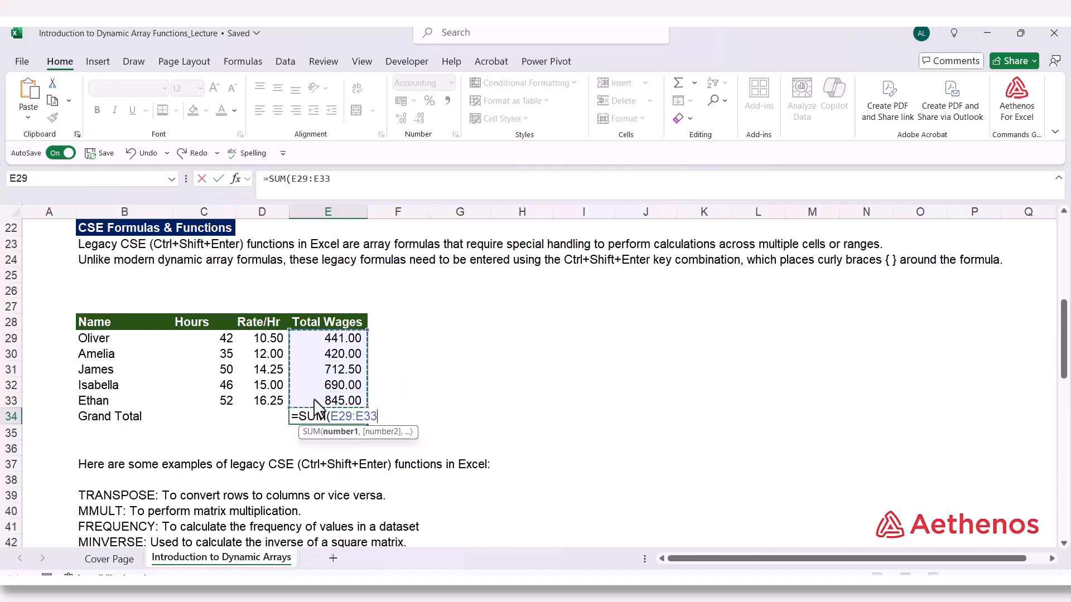
type(")")
key("Return")
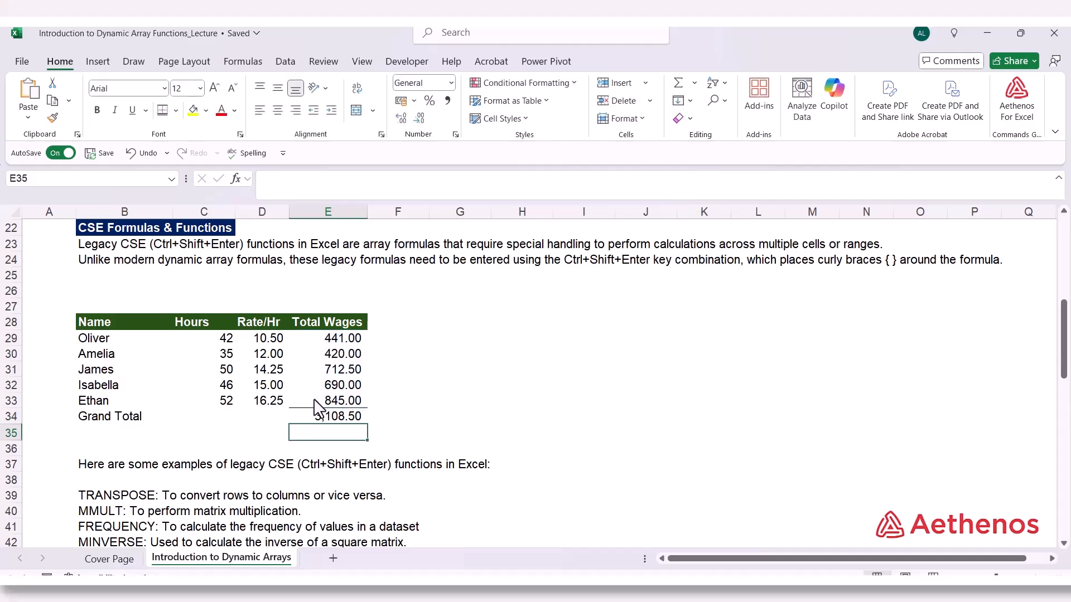
Review the ordinary formulas behind the first employee's total wages in E29 and the Grand Total in E34
left_click(304, 335)
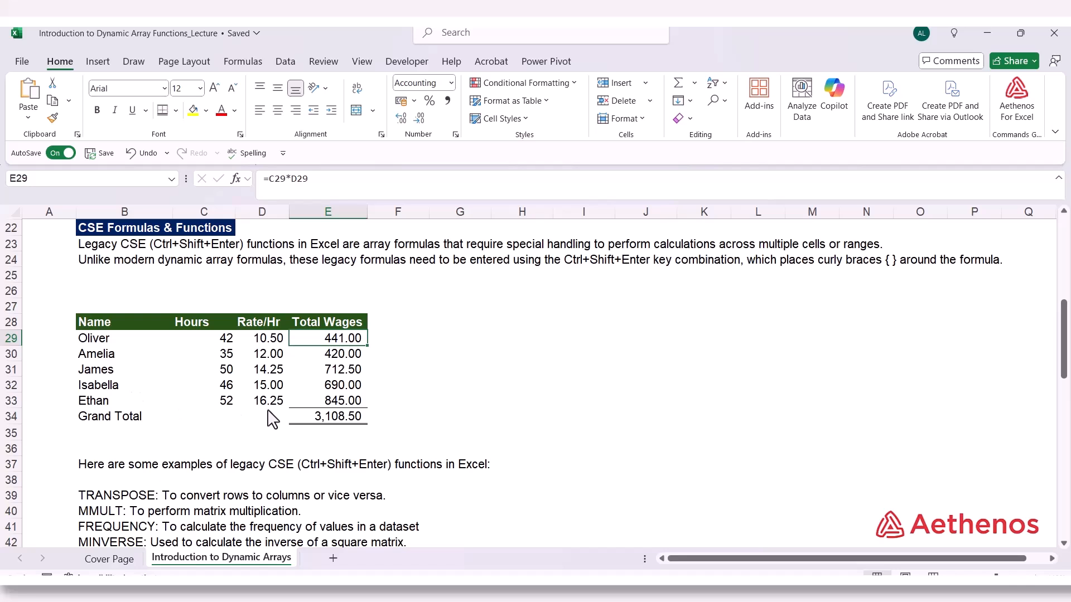
left_click(311, 425)
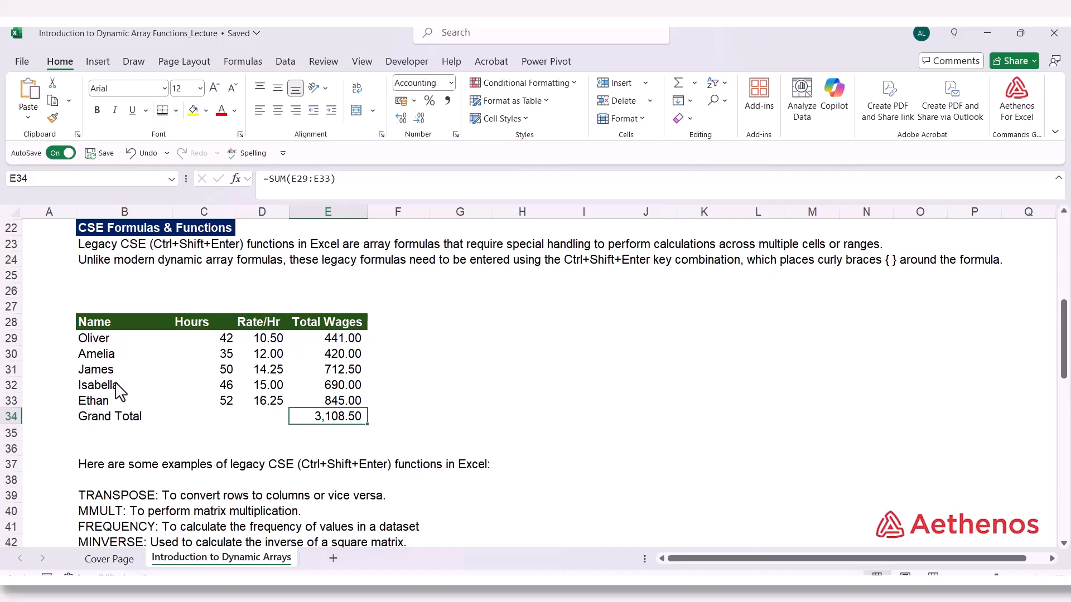
double_click(324, 338)
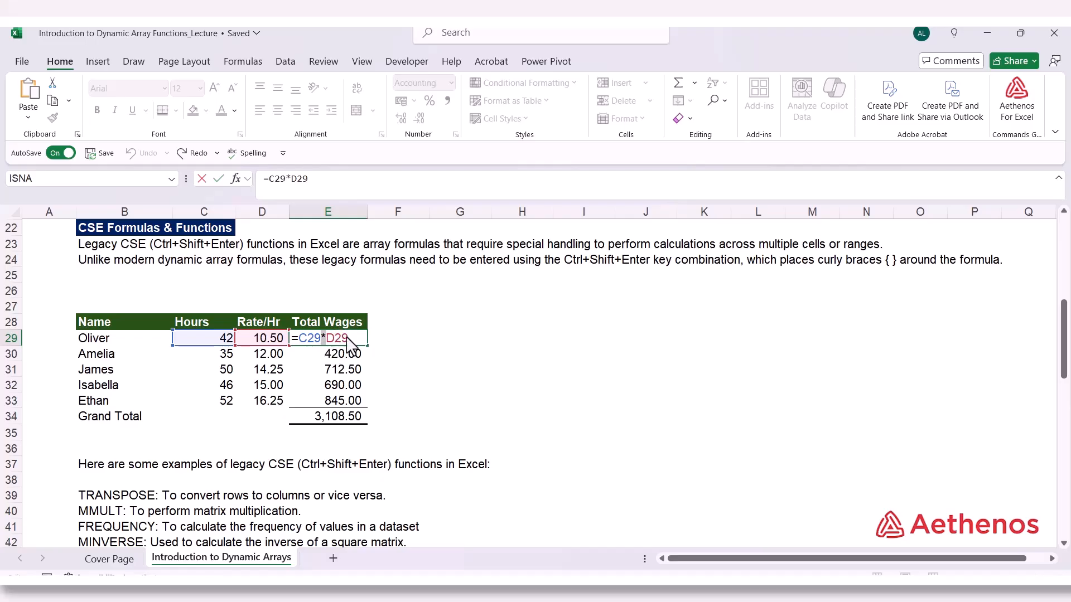
key("ctrl+shift+Return")
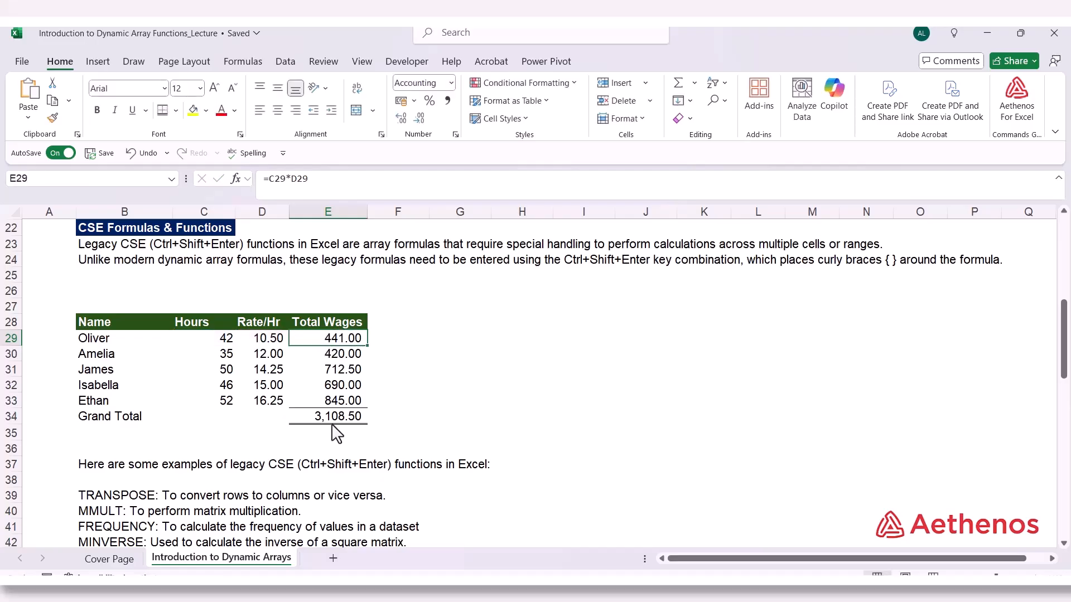
left_click(421, 345)
left_click(329, 340)
Enter =C29:C33*D29:D33 across F29:F33 as a single legacy CSE array formula
left_click_drag(399, 347, 403, 398)
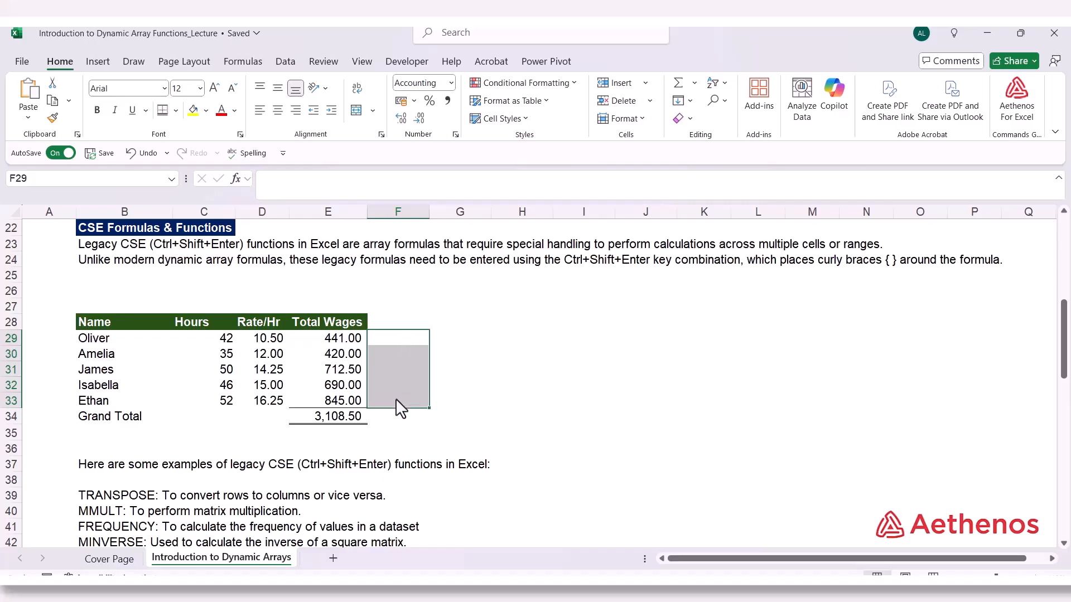
type("=")
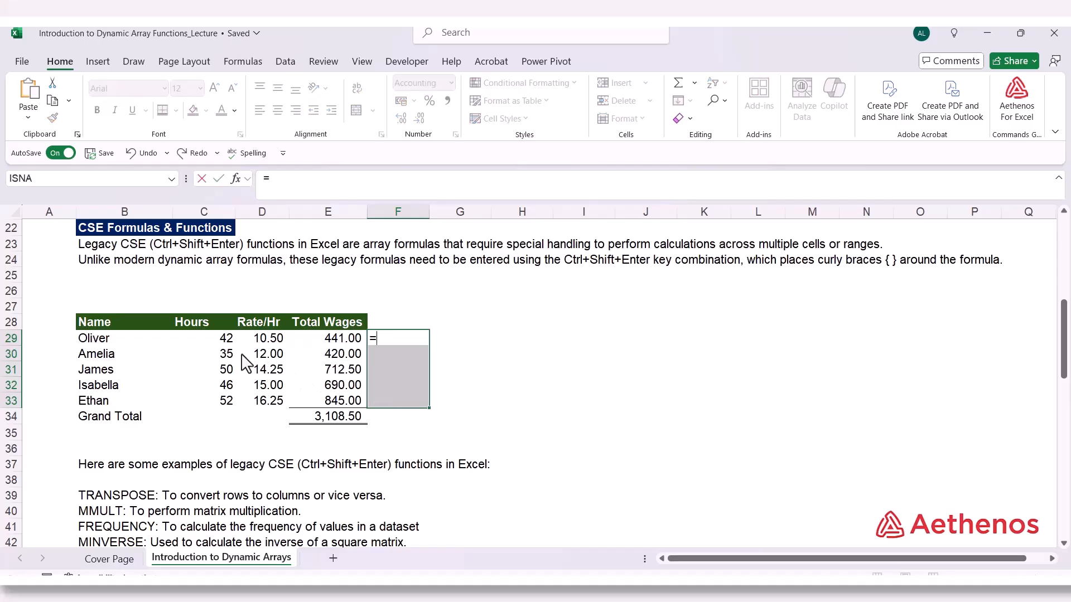
left_click(229, 342)
left_click_drag(229, 342, 223, 395)
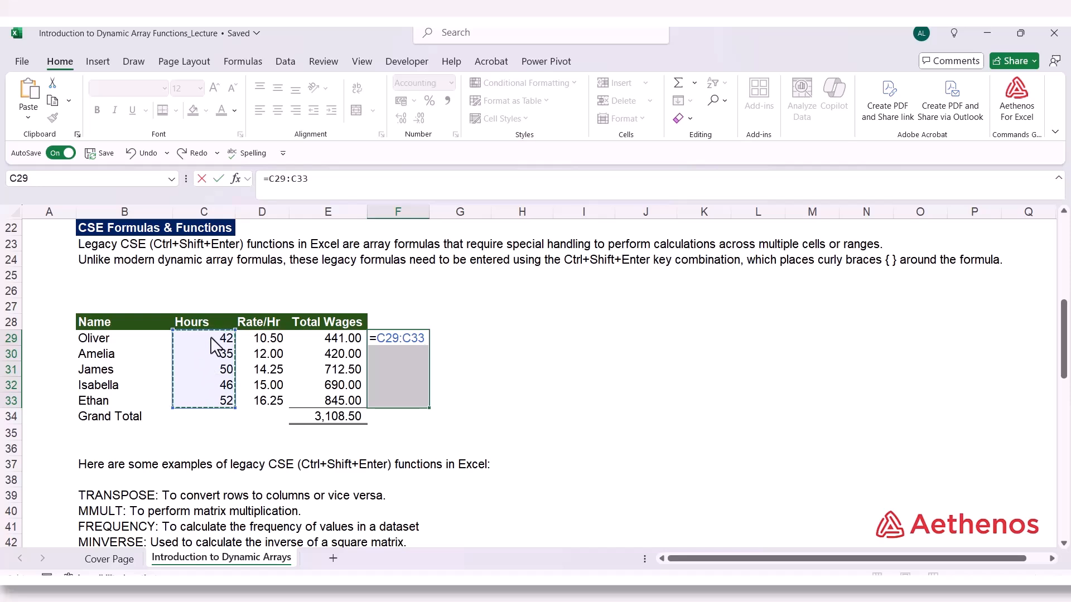
type("*")
left_click_drag(261, 344, 260, 405)
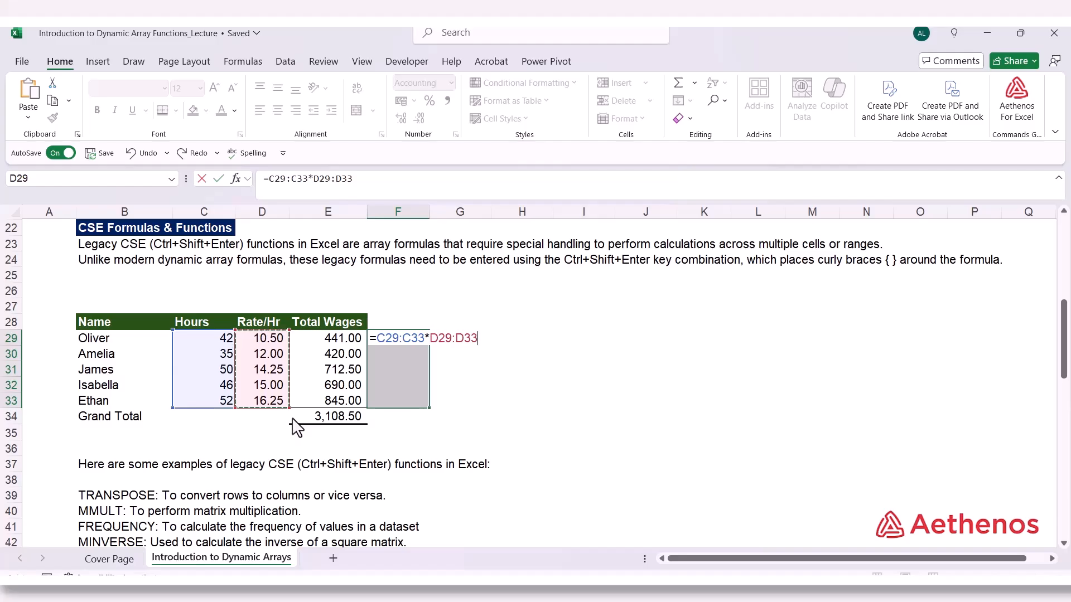
key("ctrl+shift+Return")
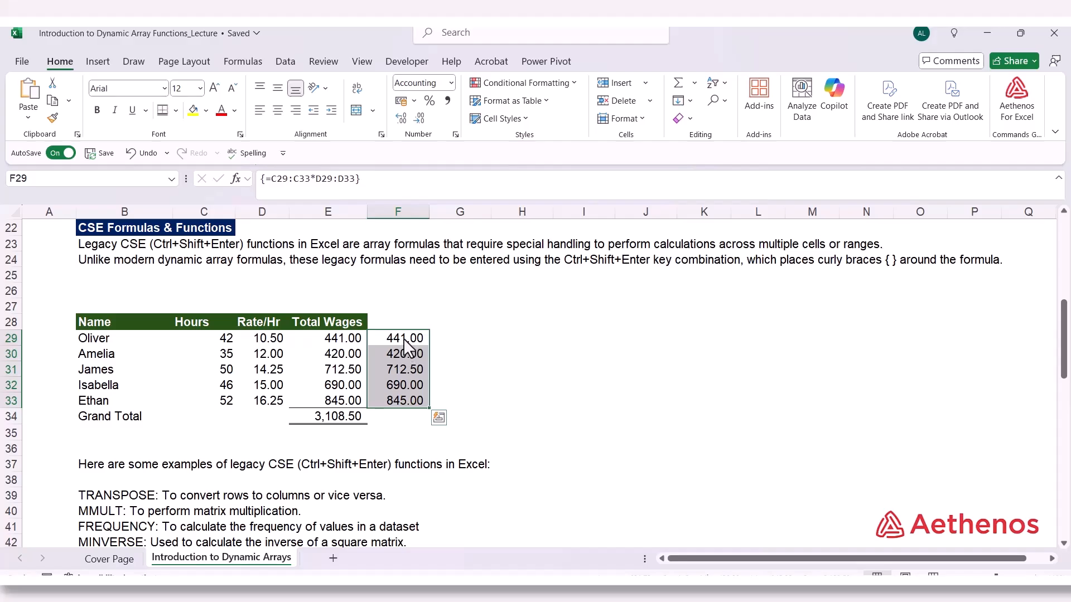
Check the array formula in the individual cells of F29:F33, reducing the formula bar to a single line
left_click(403, 385)
left_click(401, 355)
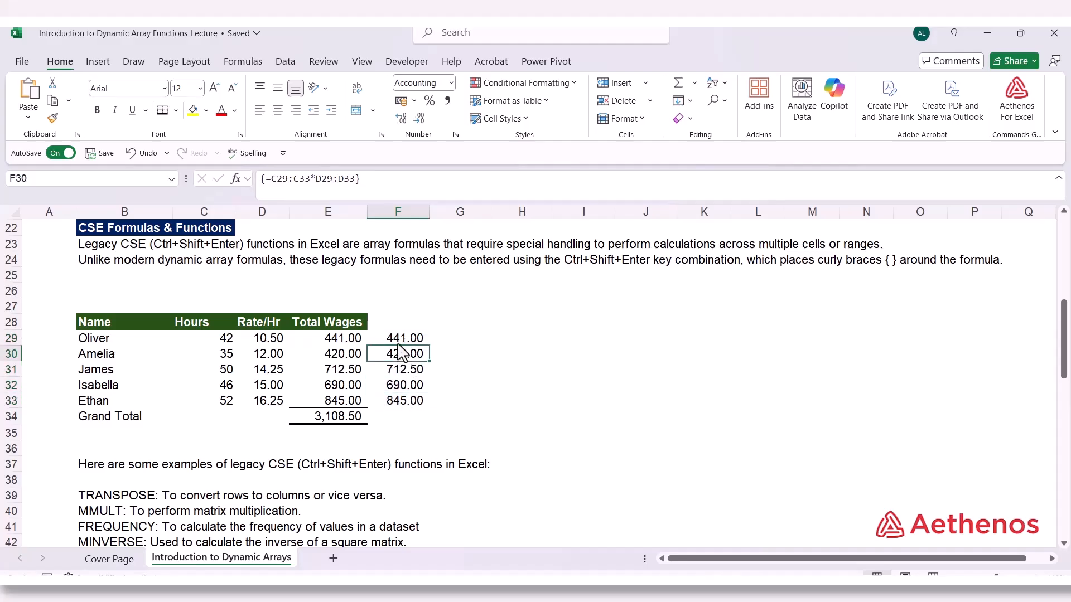
left_click(401, 341)
left_click(399, 370)
left_click(393, 402)
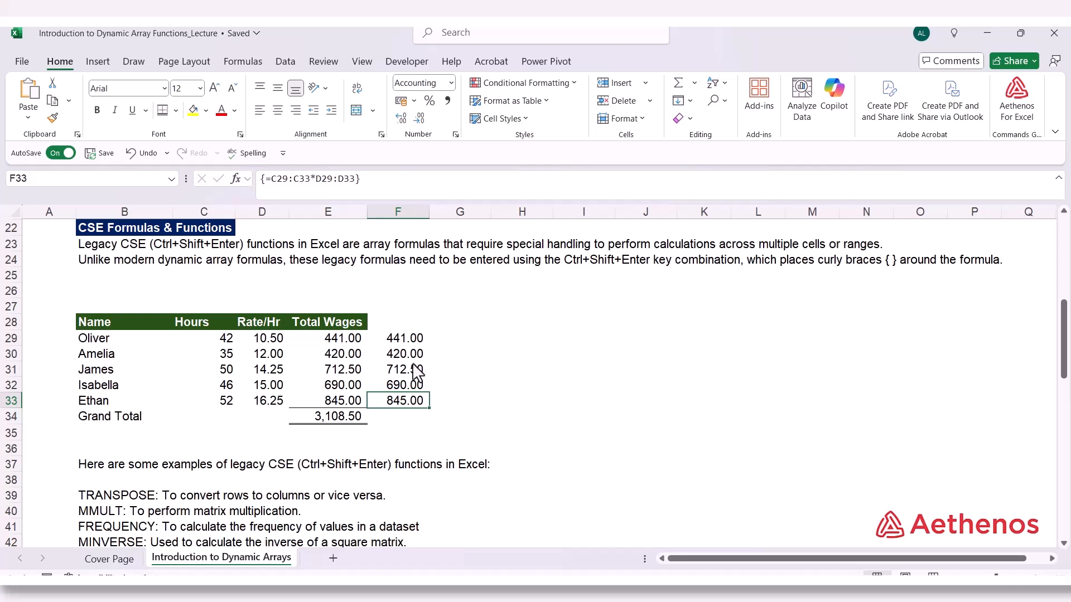
left_click(402, 339)
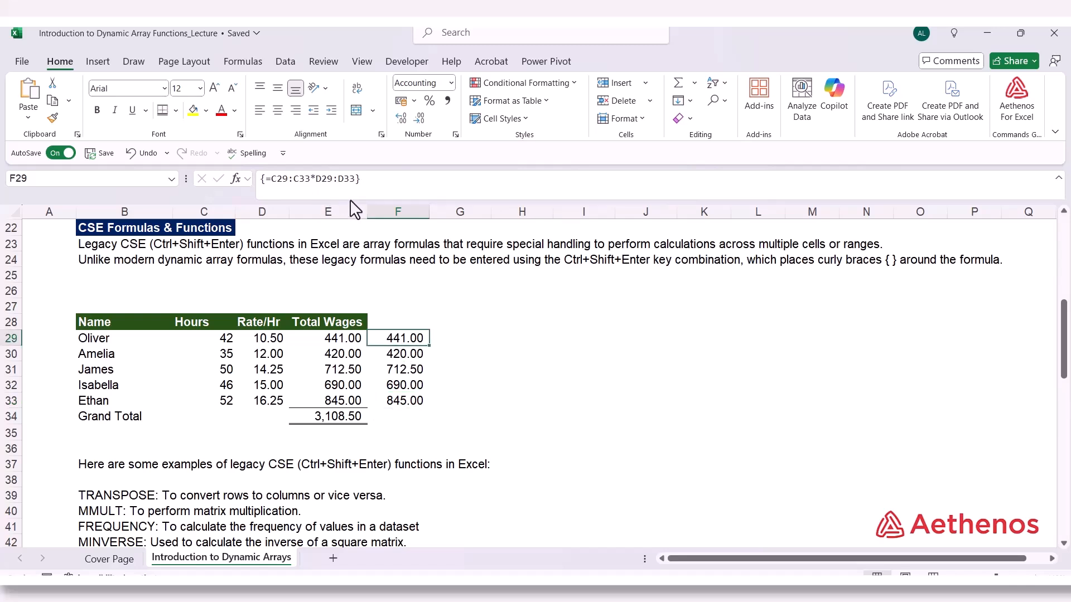
left_click_drag(345, 203, 344, 194)
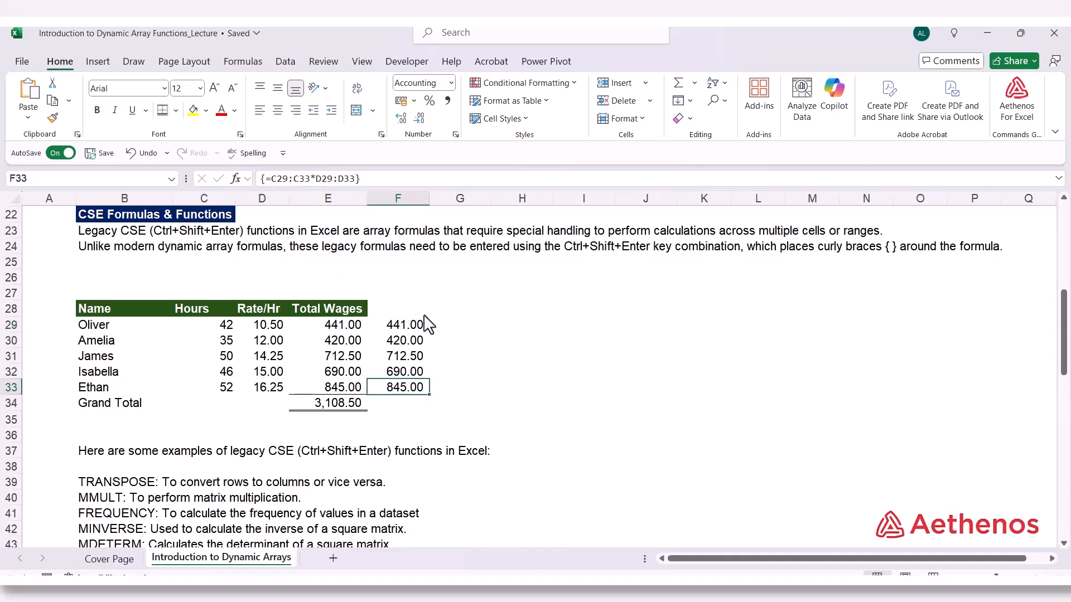
left_click(403, 329)
left_click(405, 342)
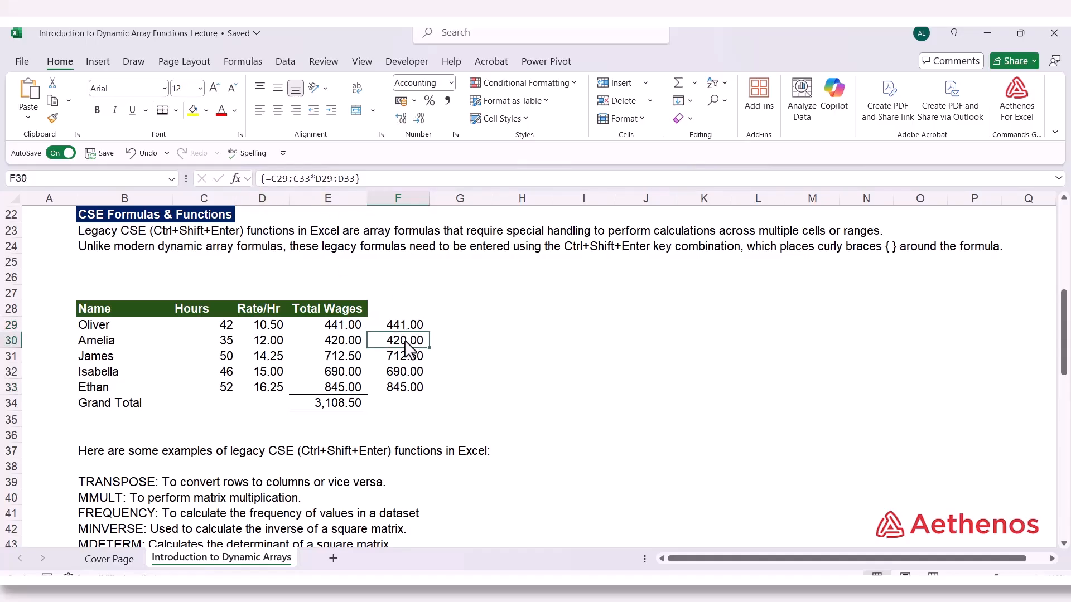
left_click(403, 360)
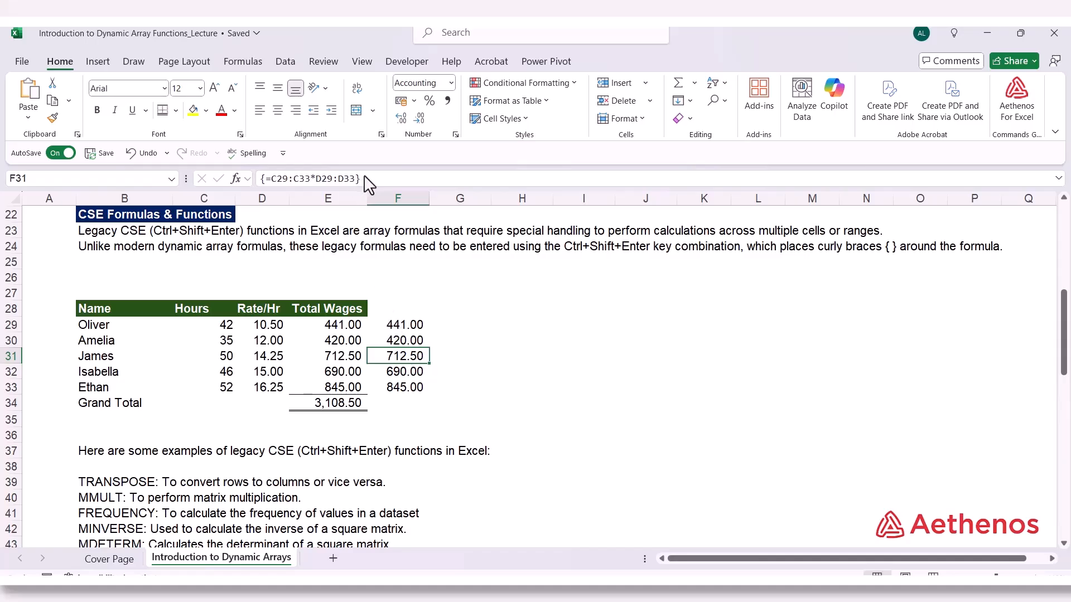
left_click(443, 338)
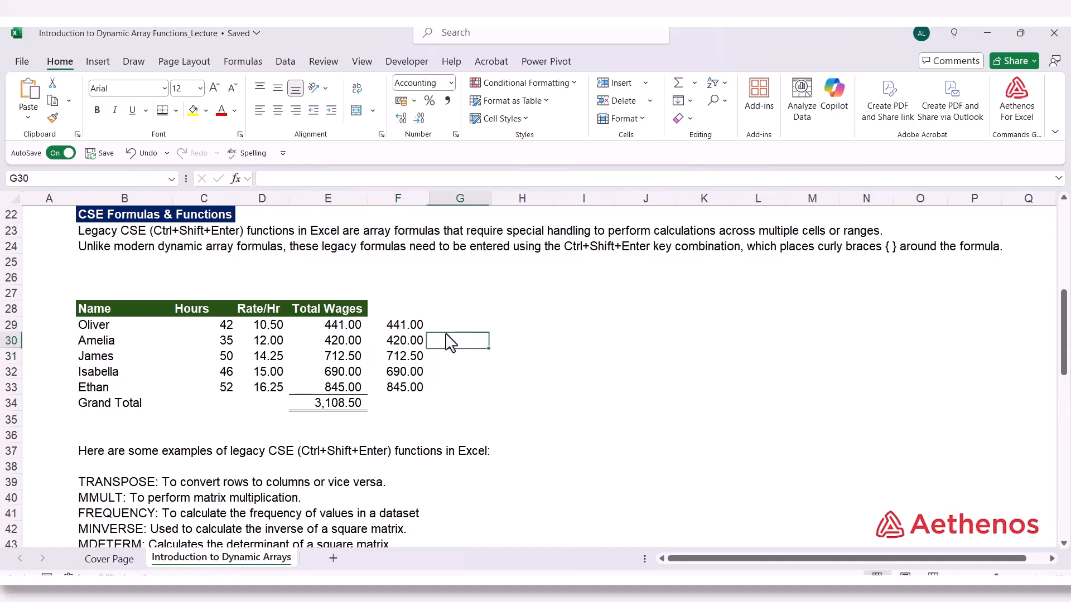
Compare the F29:F33 array formula with the ordinary formulas in E29 and the Grand Total cell E34
left_click_drag(414, 329, 411, 390)
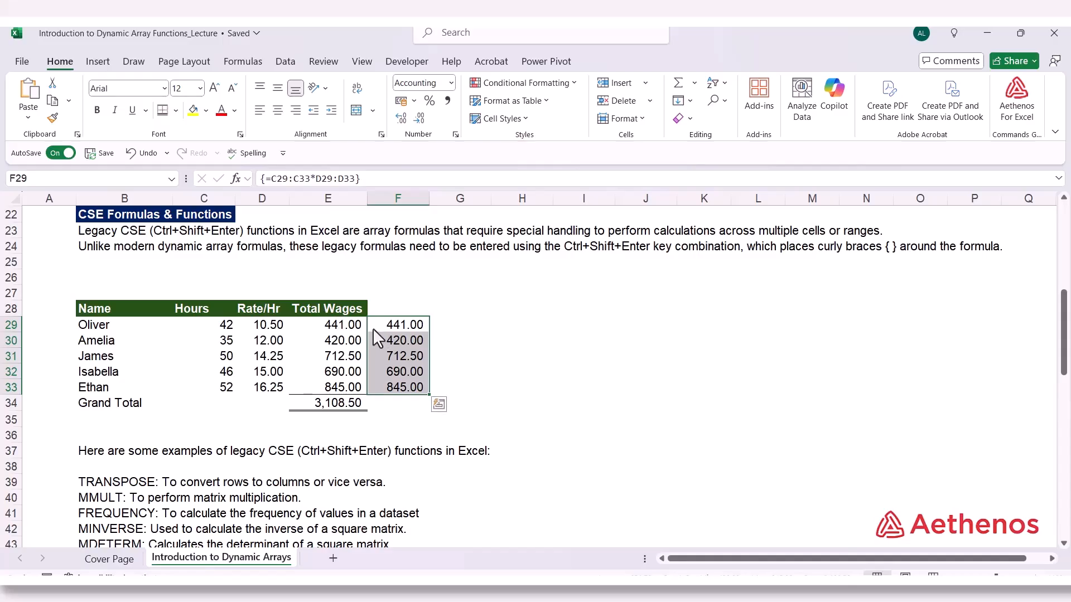
left_click(335, 330)
left_click_drag(403, 329, 413, 391)
left_click(334, 329)
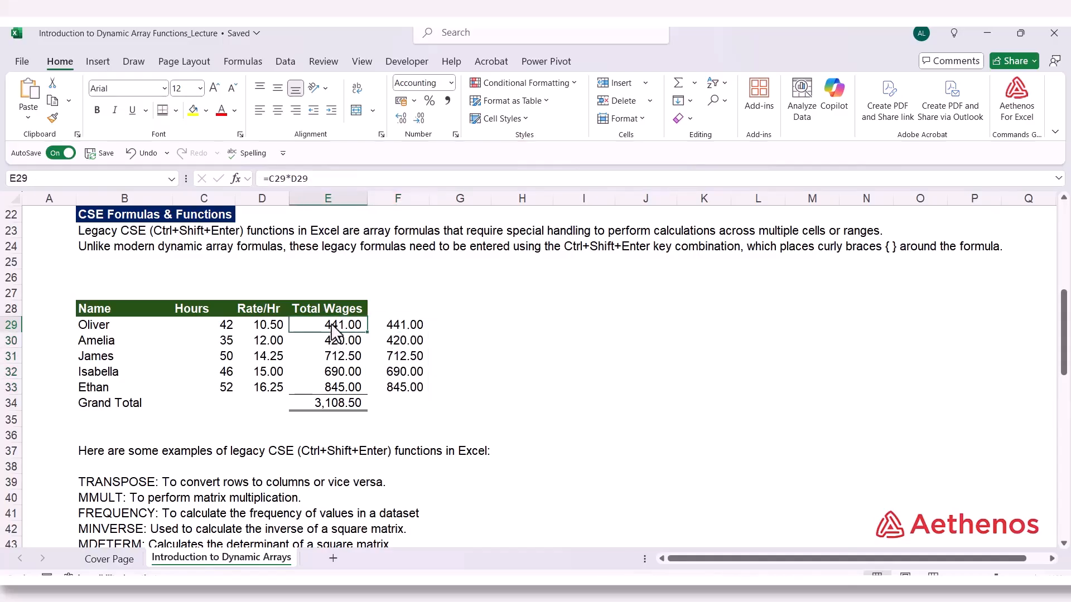
double_click(335, 331)
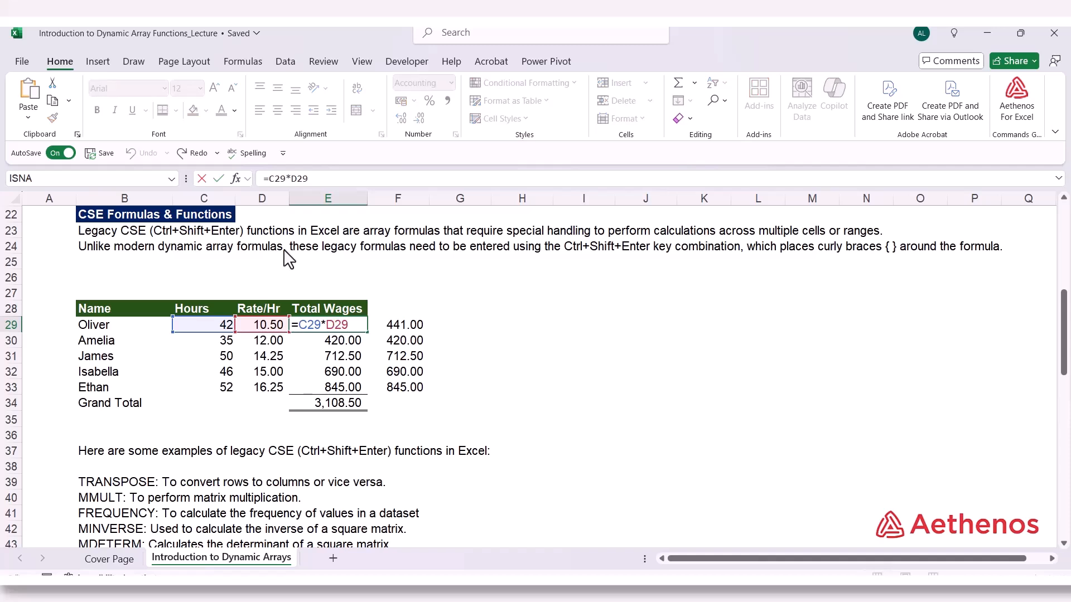
key("Escape")
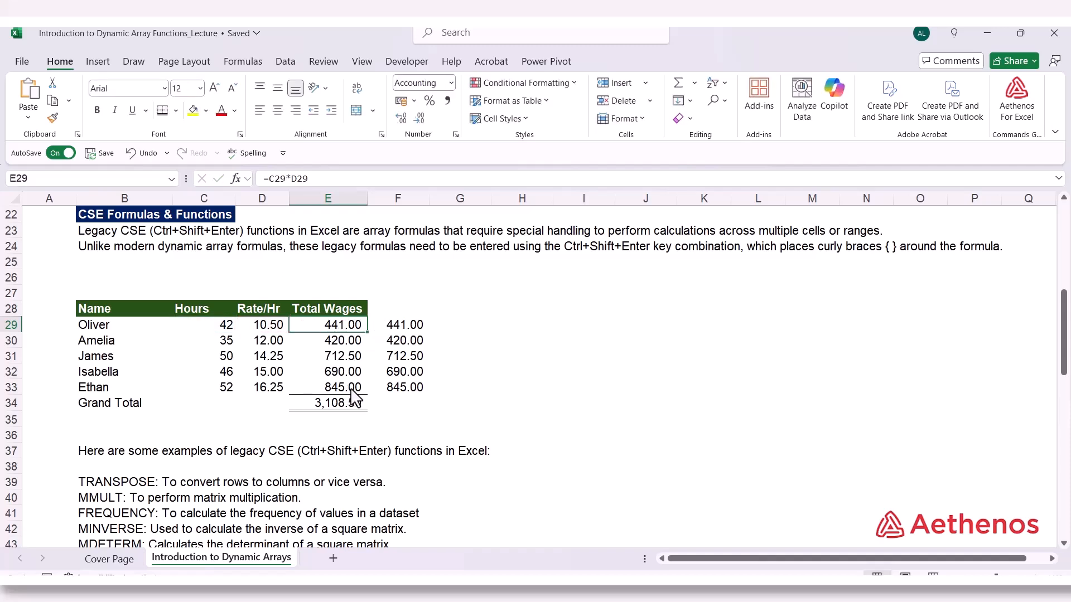
double_click(319, 402)
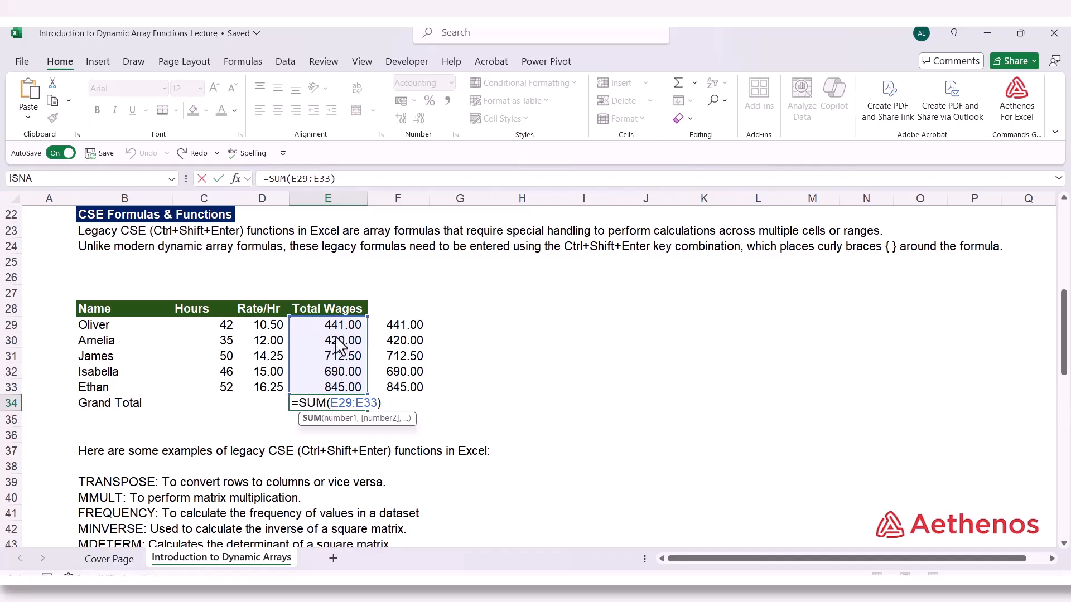
key("ctrl+Return")
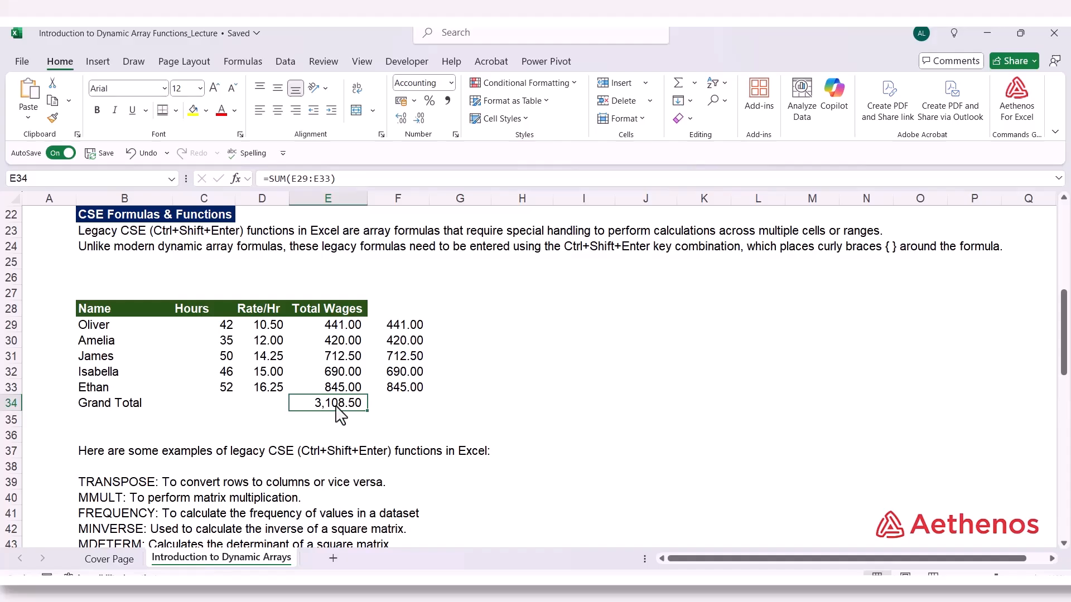
Enter =SUM(C29:C33*D29:D33) in F34 as a CSE array formula and compare it with the array formula in F29:F33
left_click(407, 404)
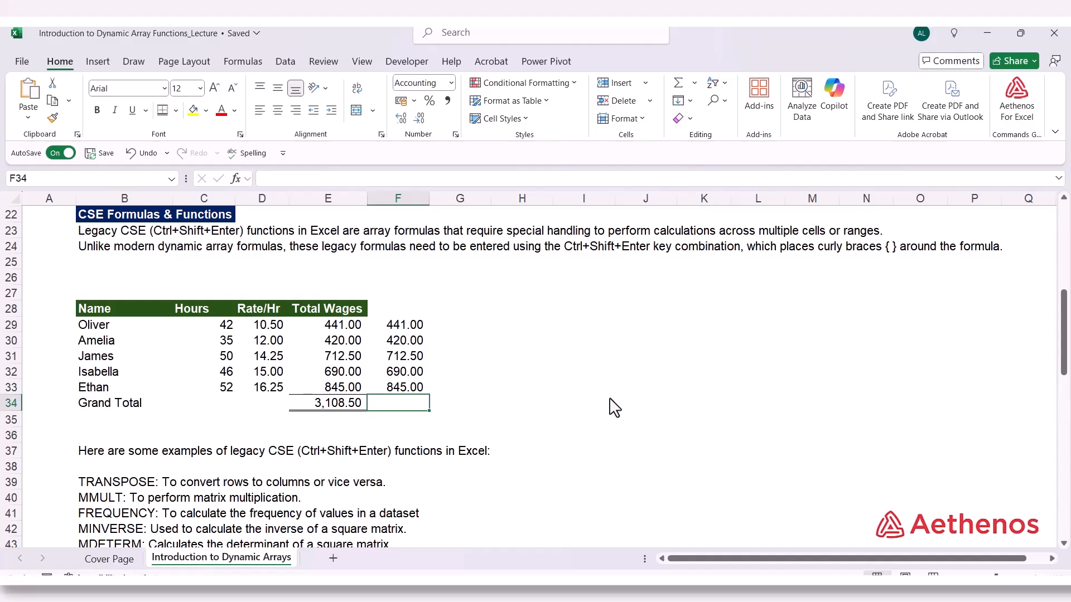
type("=")
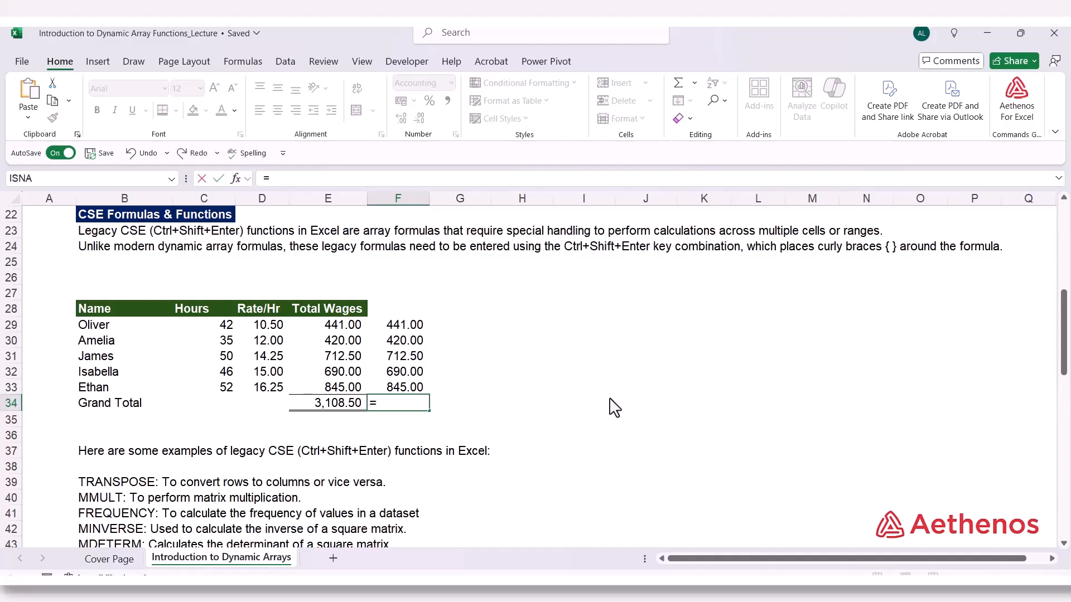
type("sum")
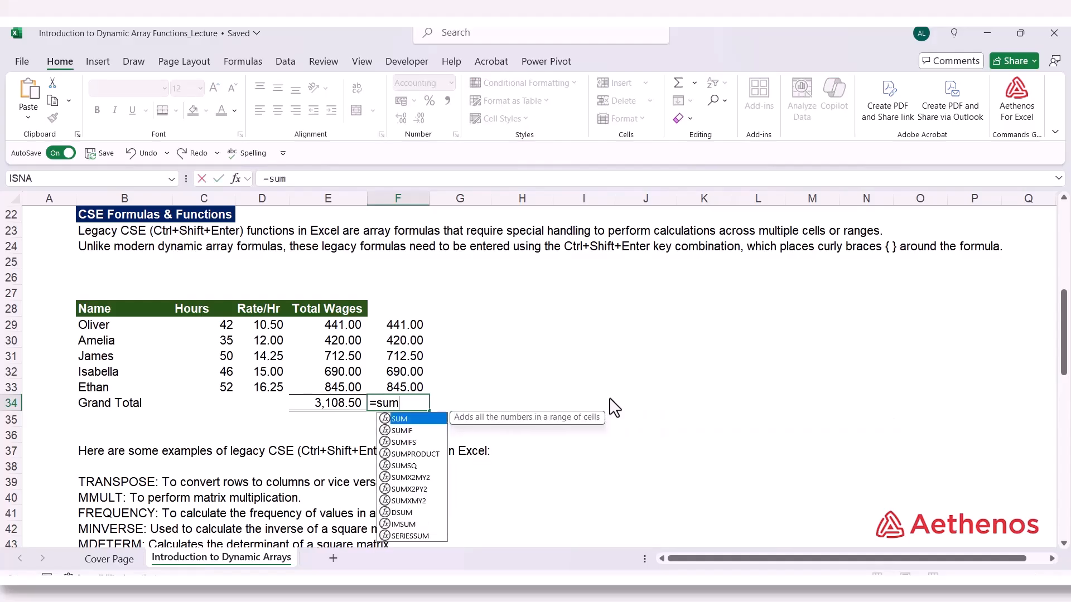
key("Tab")
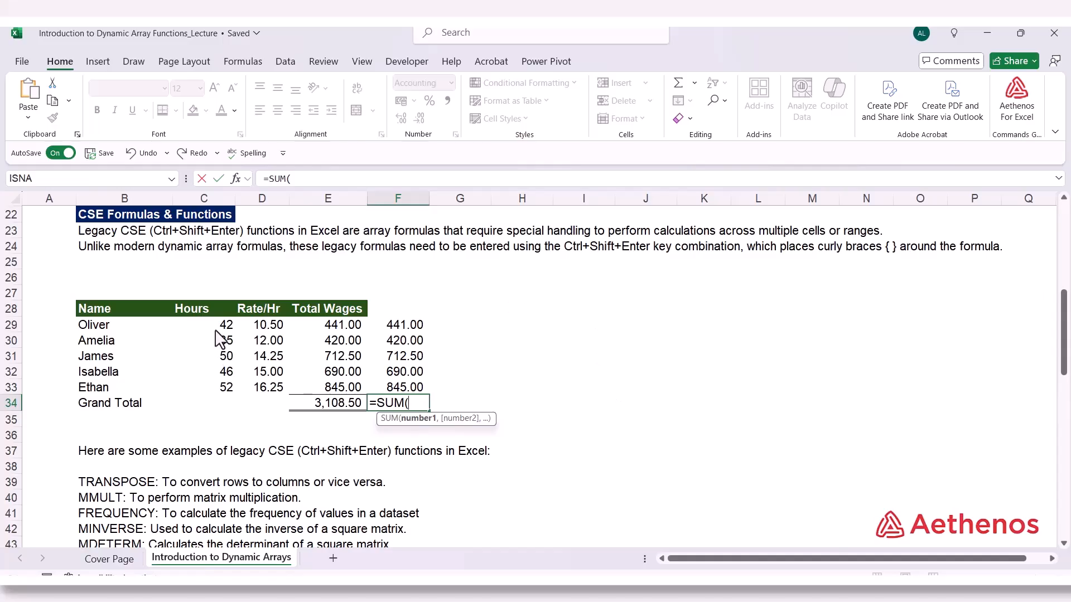
left_click_drag(220, 327, 208, 389)
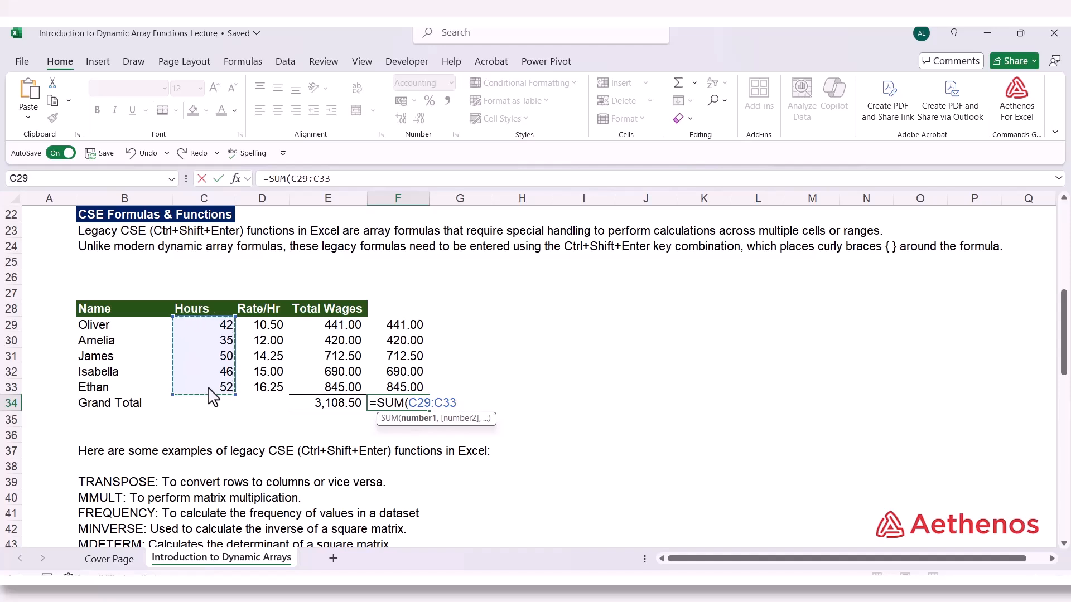
type("*")
left_click_drag(264, 328, 262, 386)
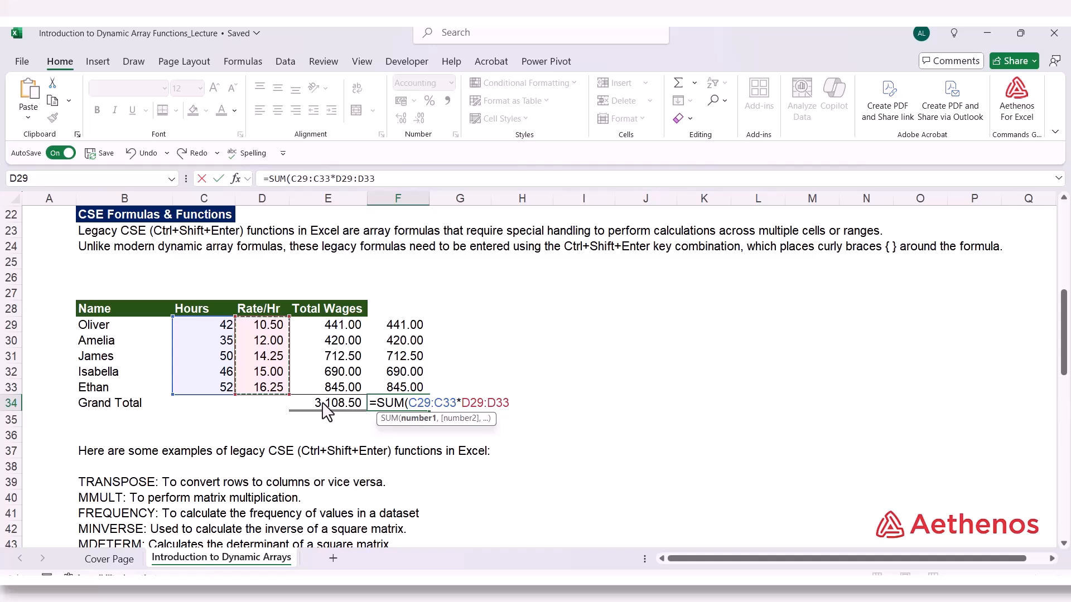
type(")")
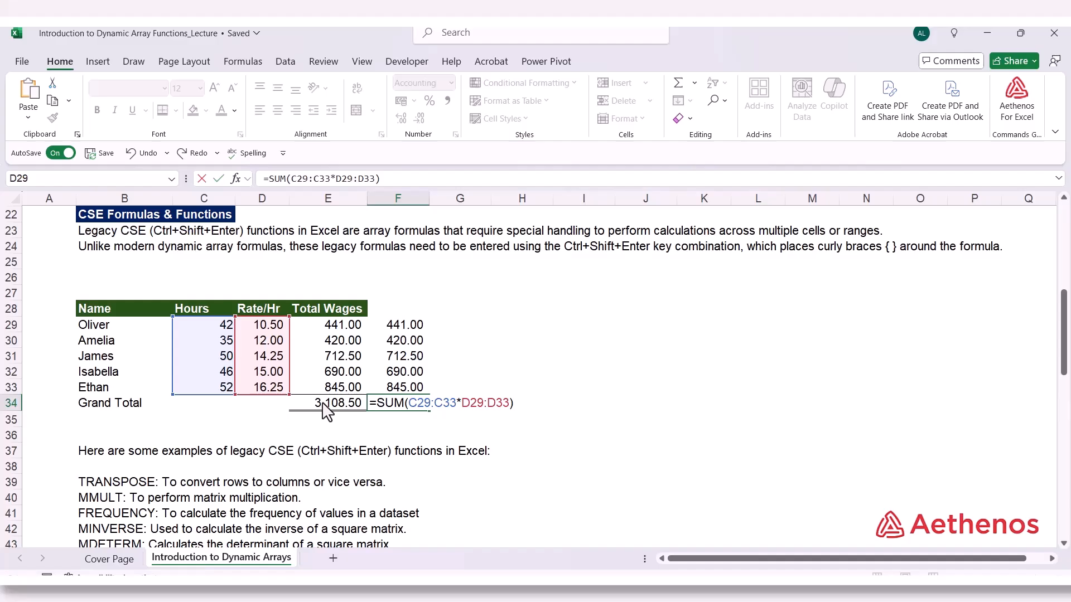
key("ctrl+shift+Return")
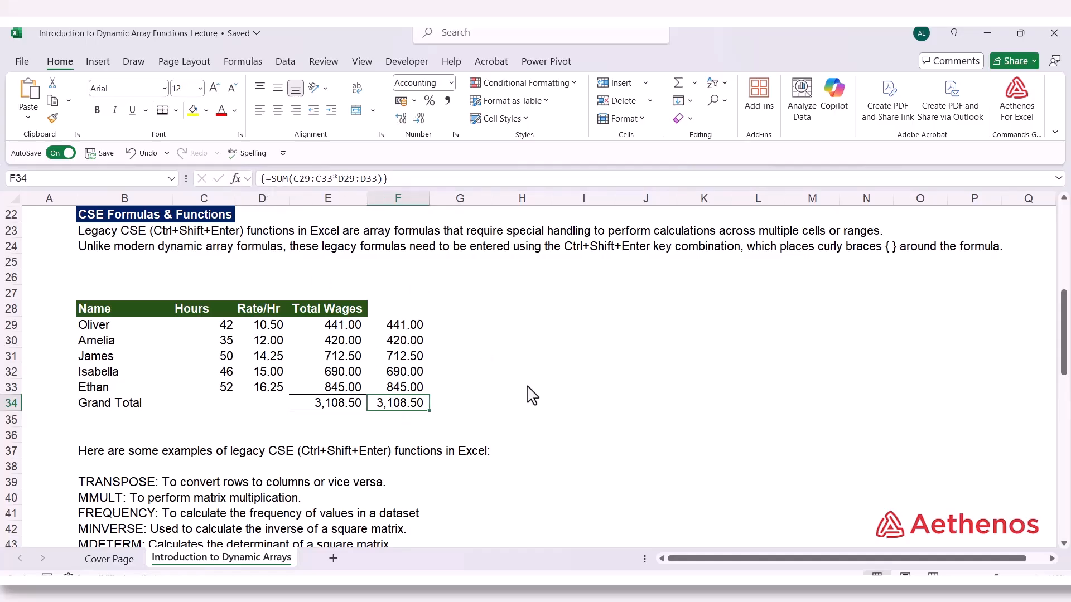
left_click_drag(407, 328, 403, 383)
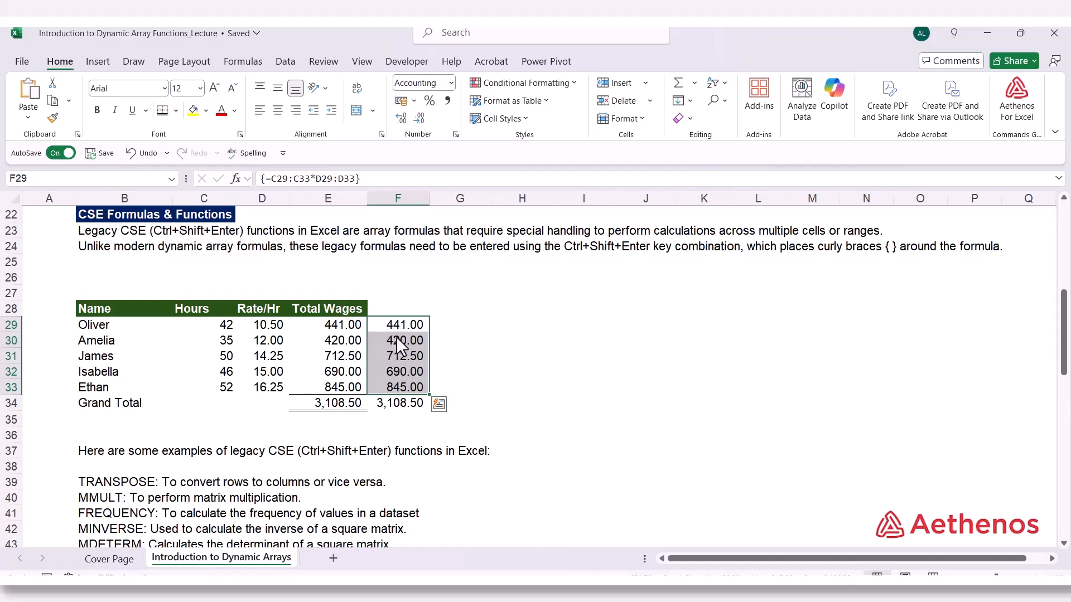
left_click(397, 405)
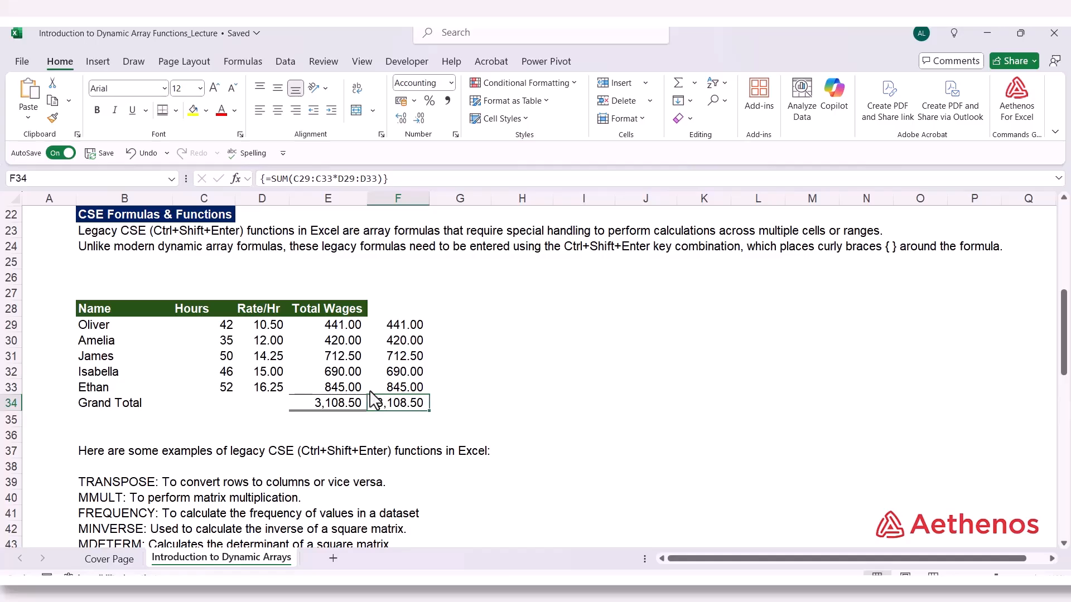
Review the list of legacy CSE functions and the source values in B51:B55 under the TRANSPOSE Function heading
left_click(479, 388)
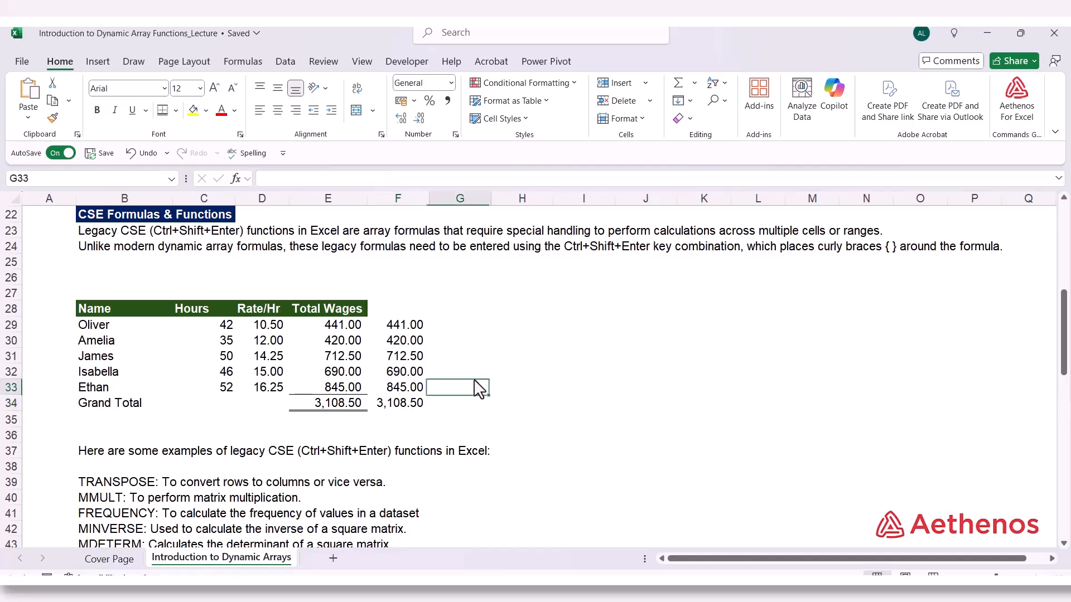
scroll(483, 410, "down", 3)
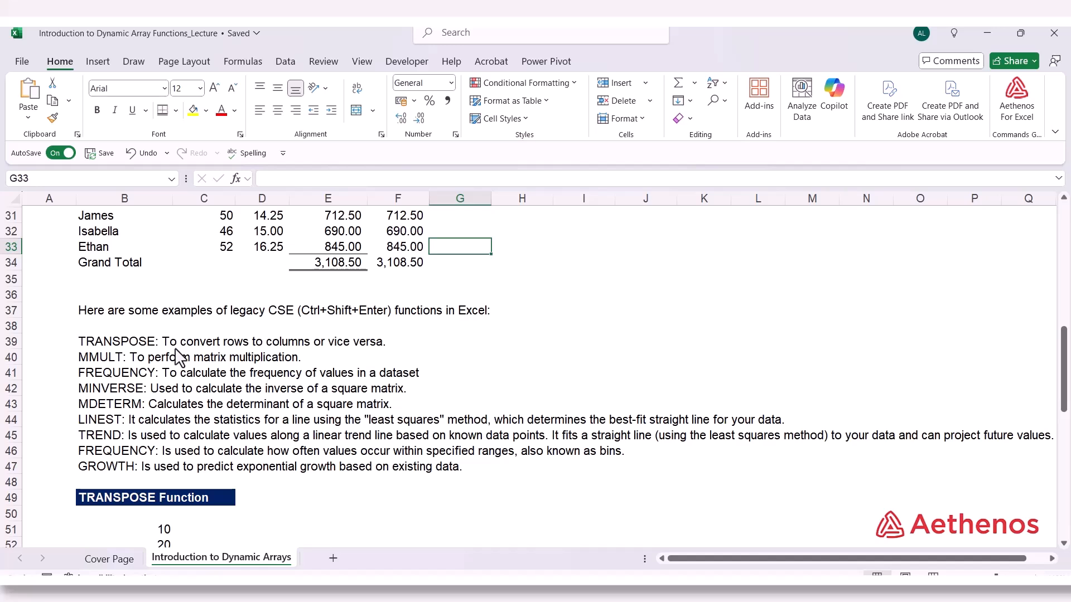
scroll(208, 403, "down", 3)
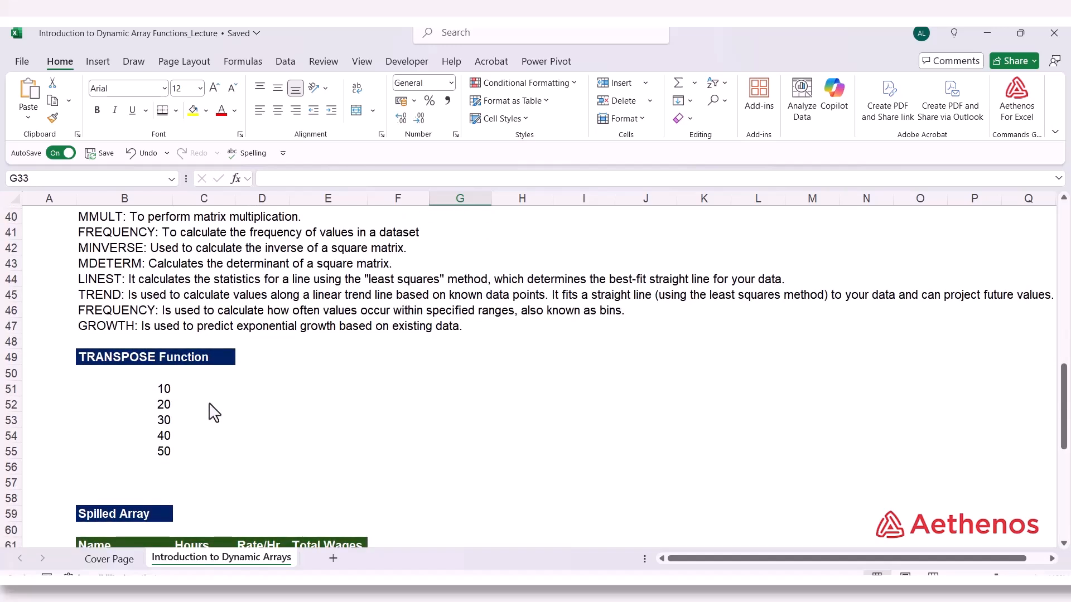
left_click(164, 393)
left_click_drag(166, 405, 160, 455)
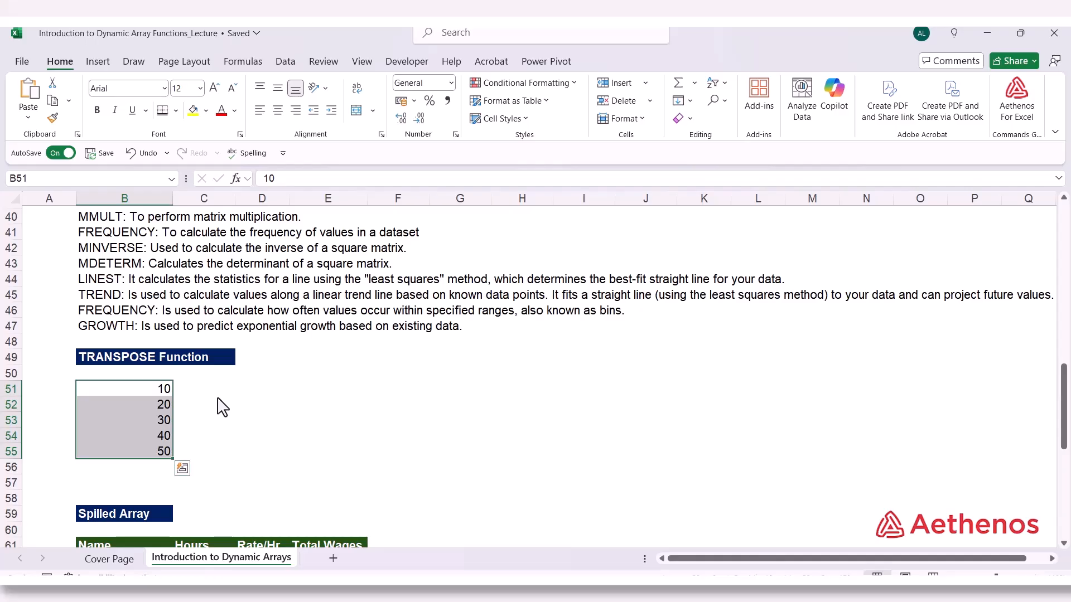
left_click(160, 392)
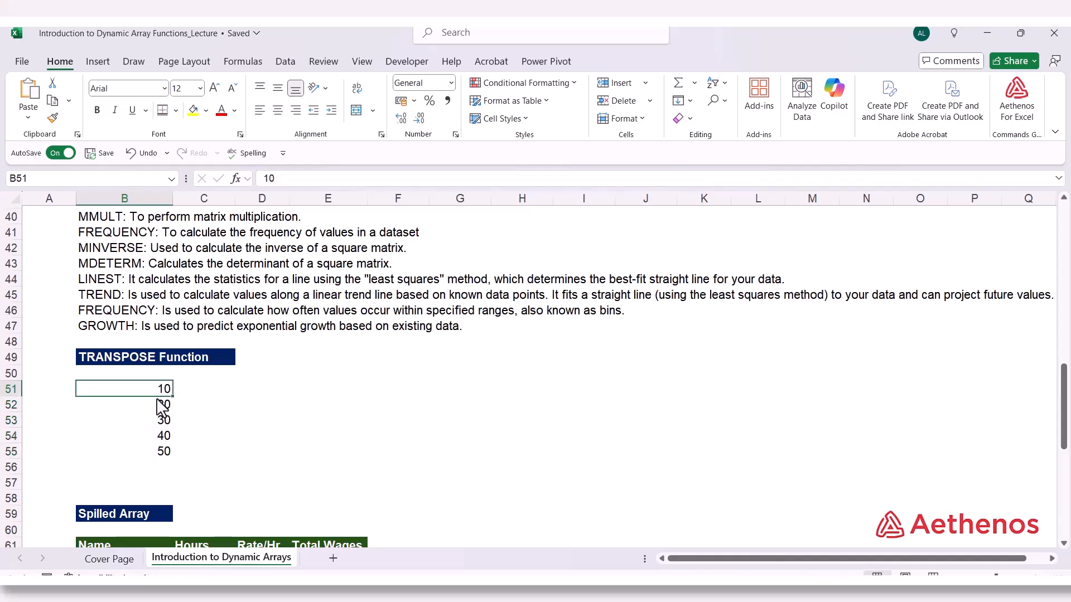
key("Down")
key("Down")
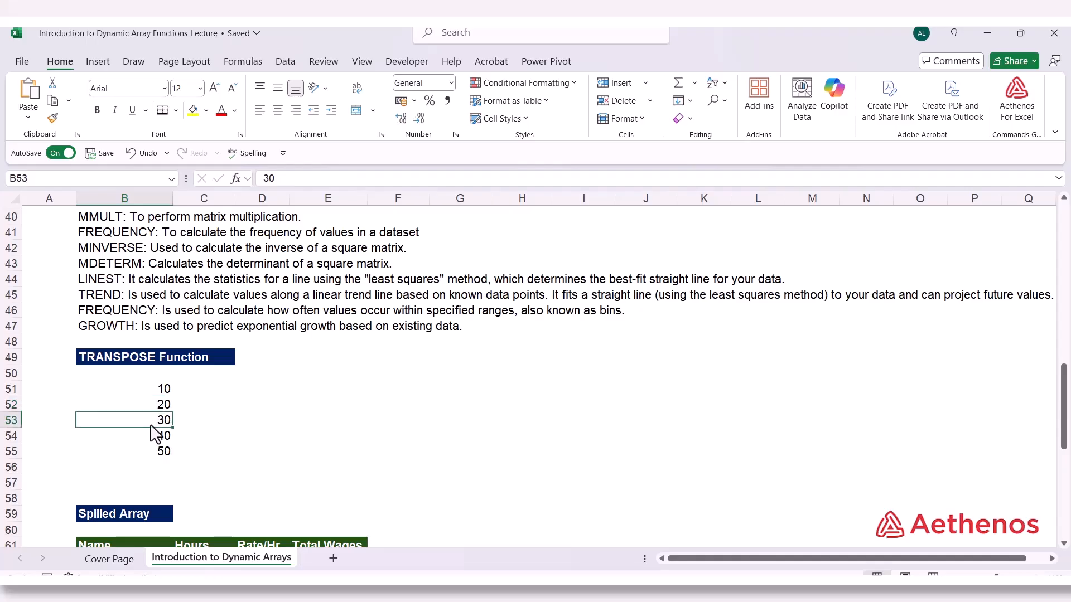
left_click(161, 391)
left_click(160, 421)
left_click(139, 455)
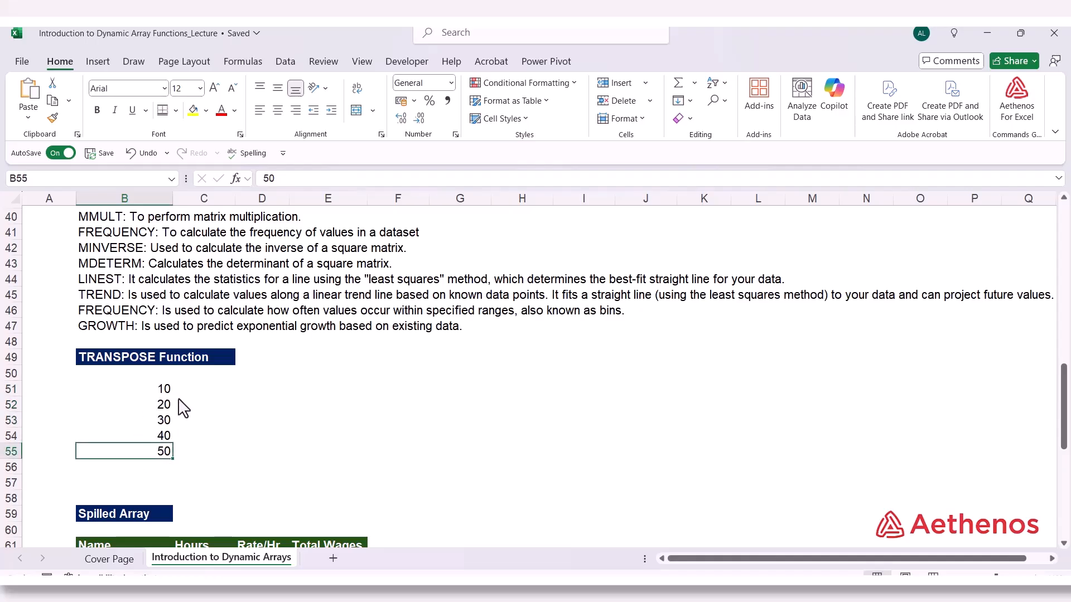
left_click_drag(161, 391, 164, 451)
left_click(296, 391)
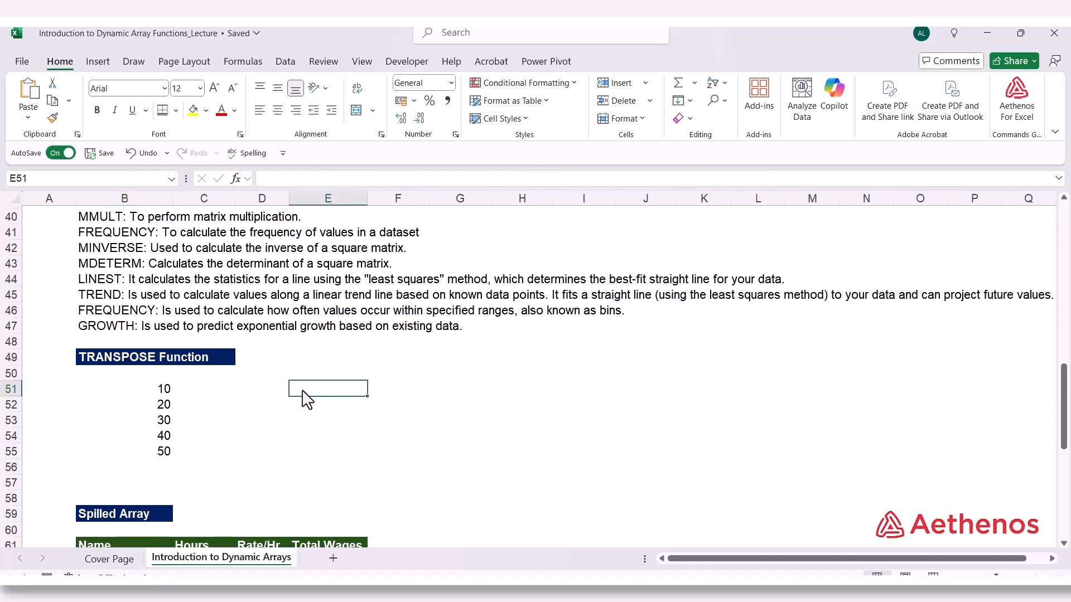
left_click_drag(160, 393, 159, 455)
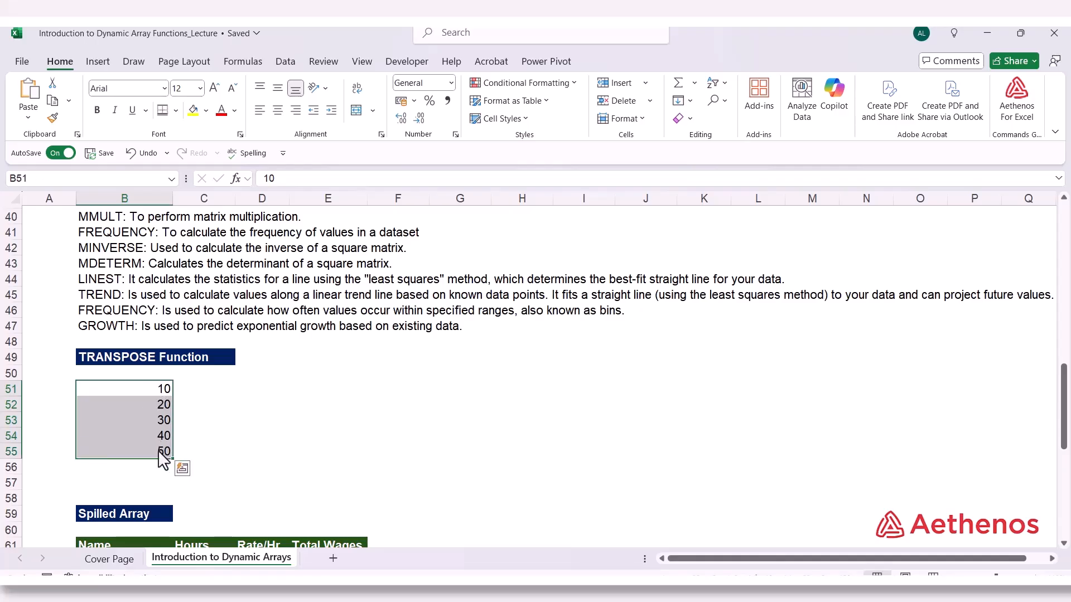
left_click(272, 389)
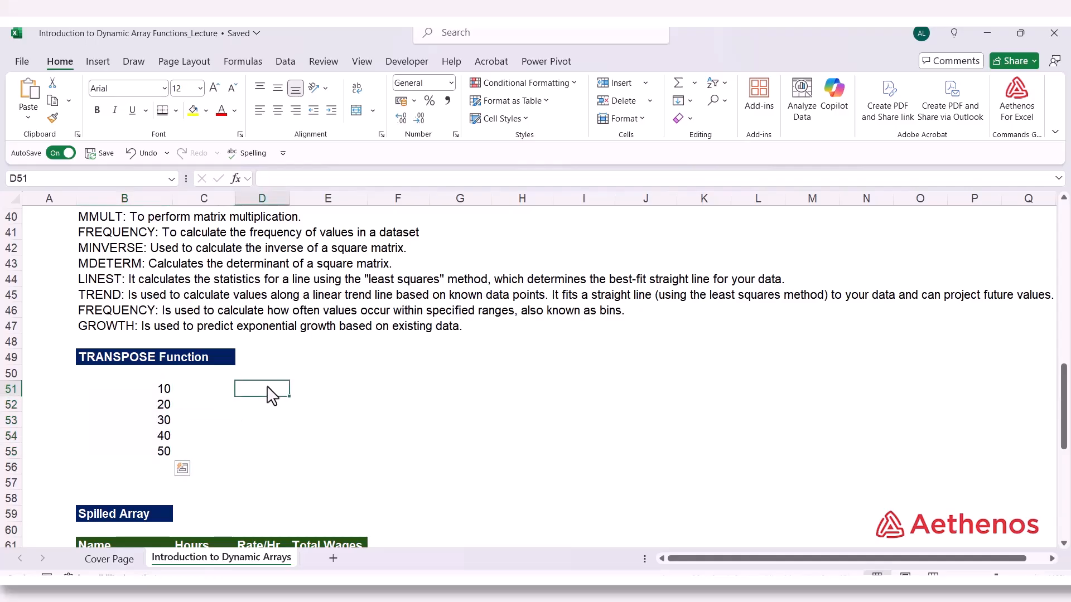
Enter =TRANSPOSE(B51:B55) across E51:I51 as a single legacy CSE array formula
left_click(295, 389)
left_click_drag(296, 387, 522, 390)
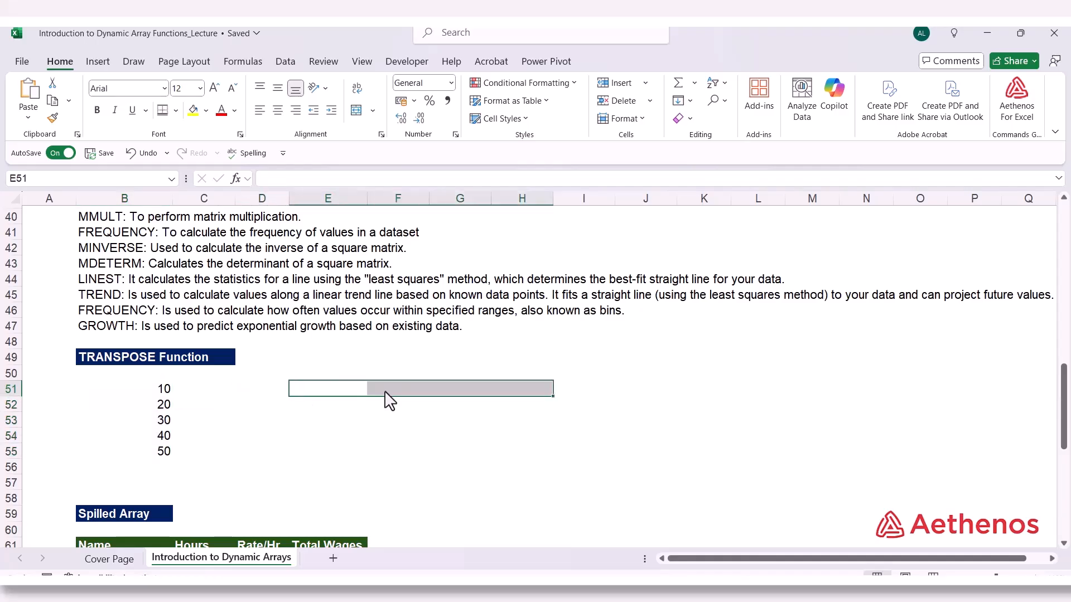
left_click(334, 389)
left_click_drag(334, 389, 574, 399)
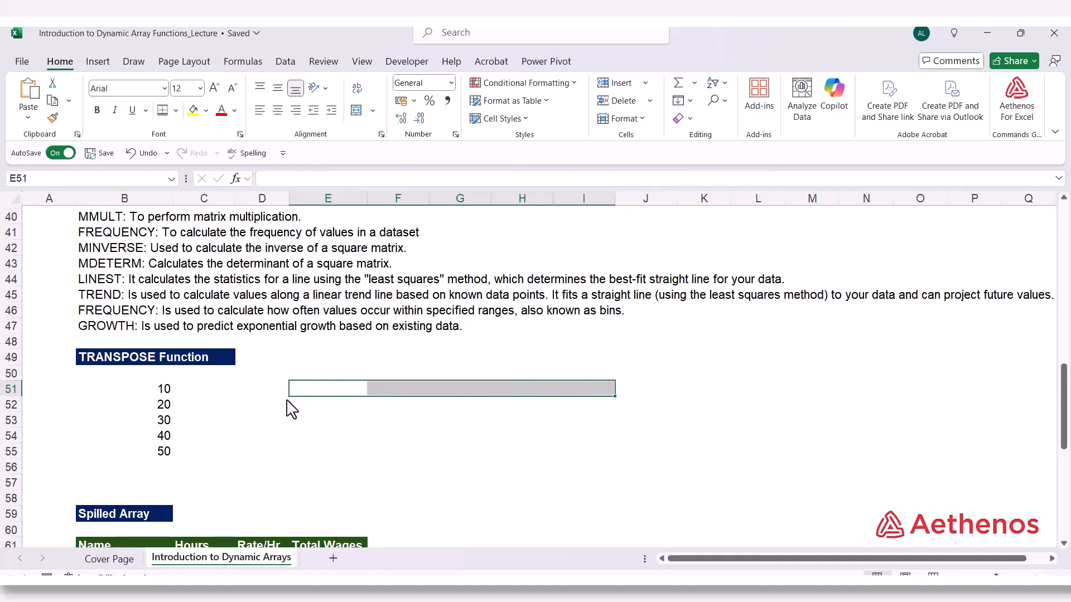
type("=tra")
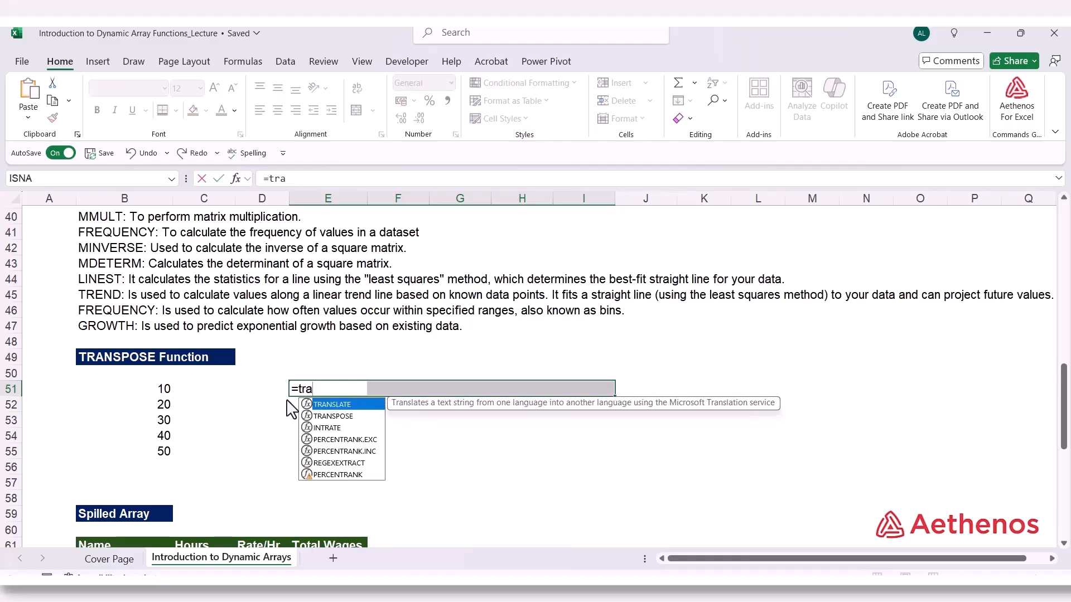
key("Down")
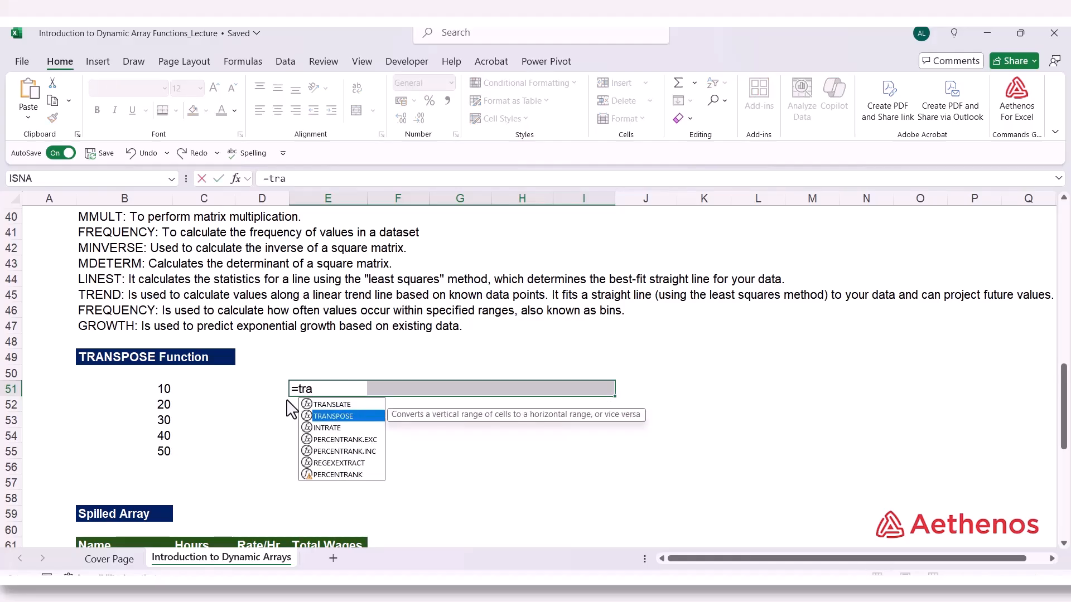
key("Tab")
left_click_drag(160, 391, 156, 461)
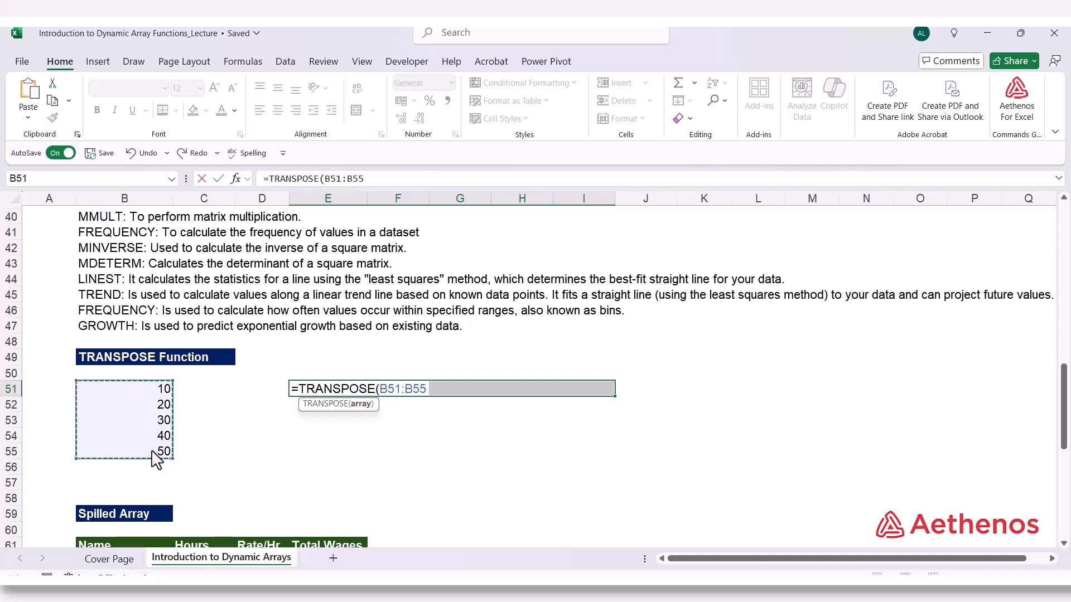
type(")")
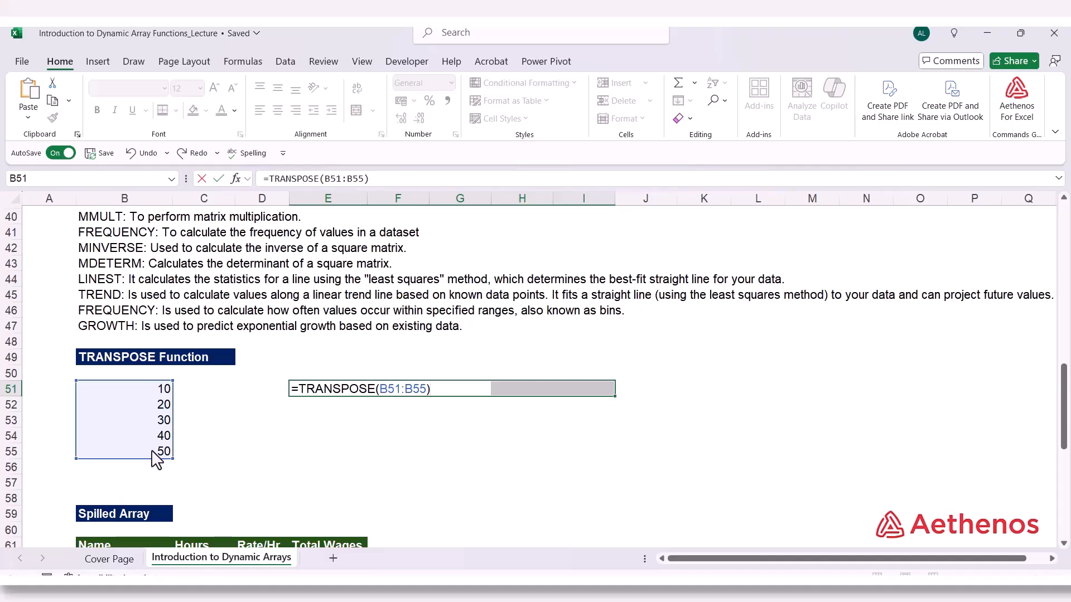
key("ctrl+shift+Return")
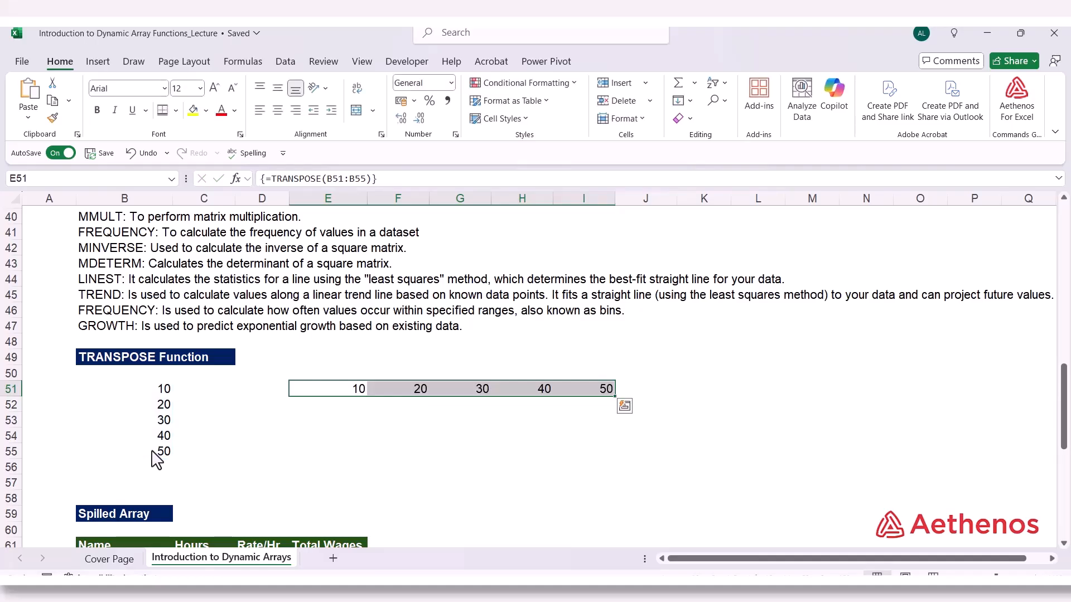
Check the array formula in the individual cells of the transposed row E51:I51
left_click(318, 391)
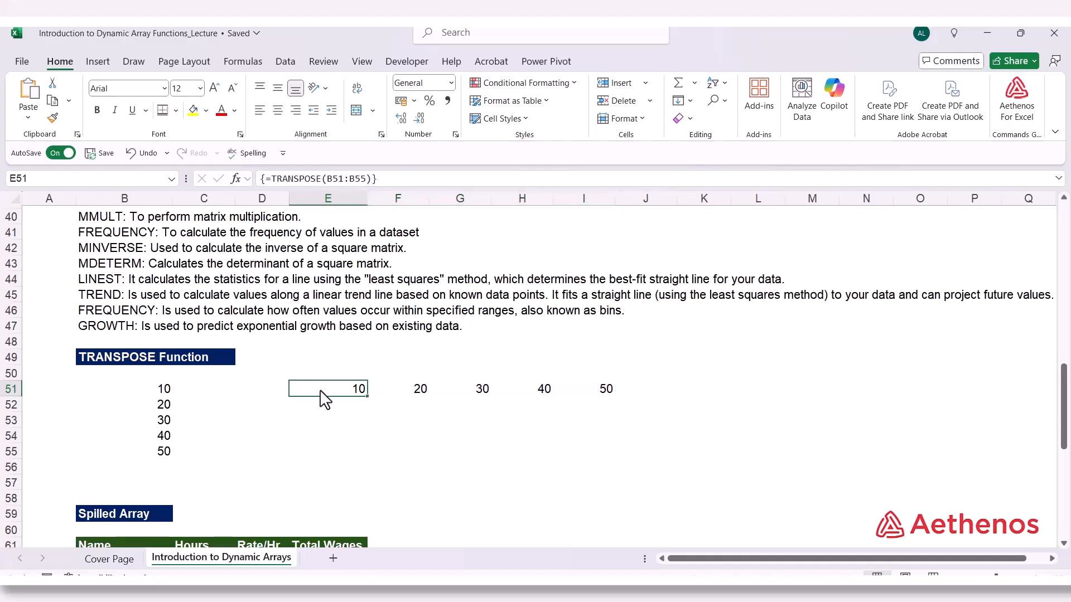
left_click(462, 391)
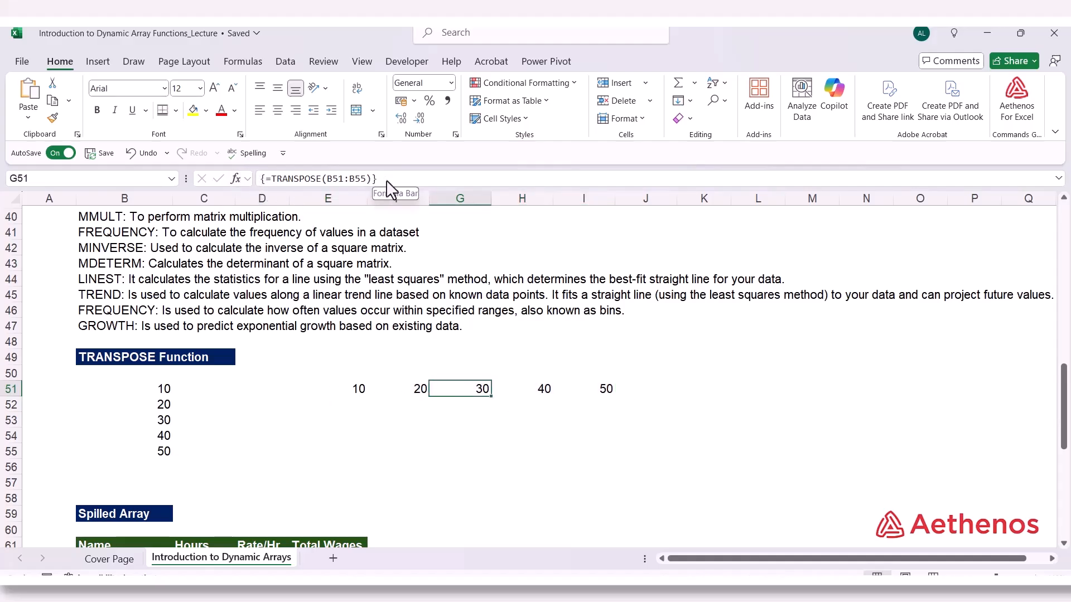
left_click(351, 394)
left_click(426, 398)
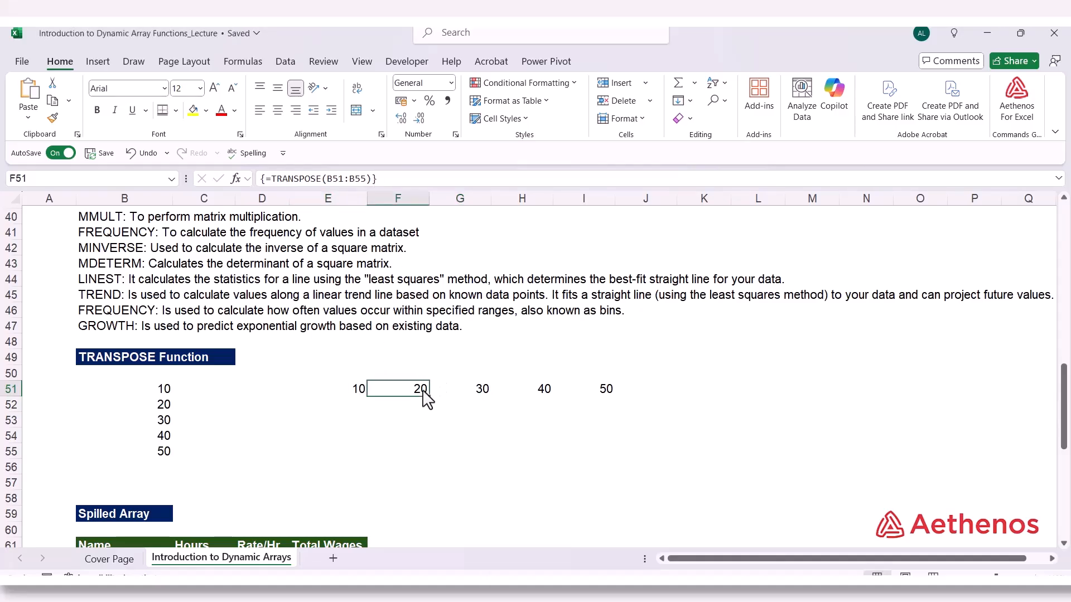
left_click(474, 396)
left_click(577, 390)
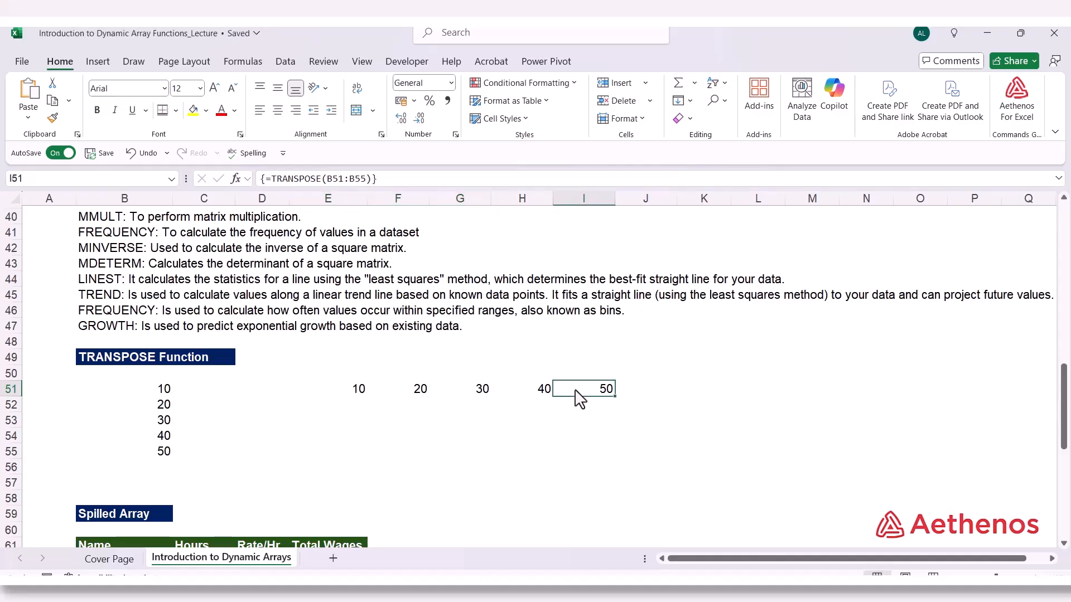
Change the value in B53 to 35 and check the transposed range E51:I51 and its array formula
left_click(162, 421)
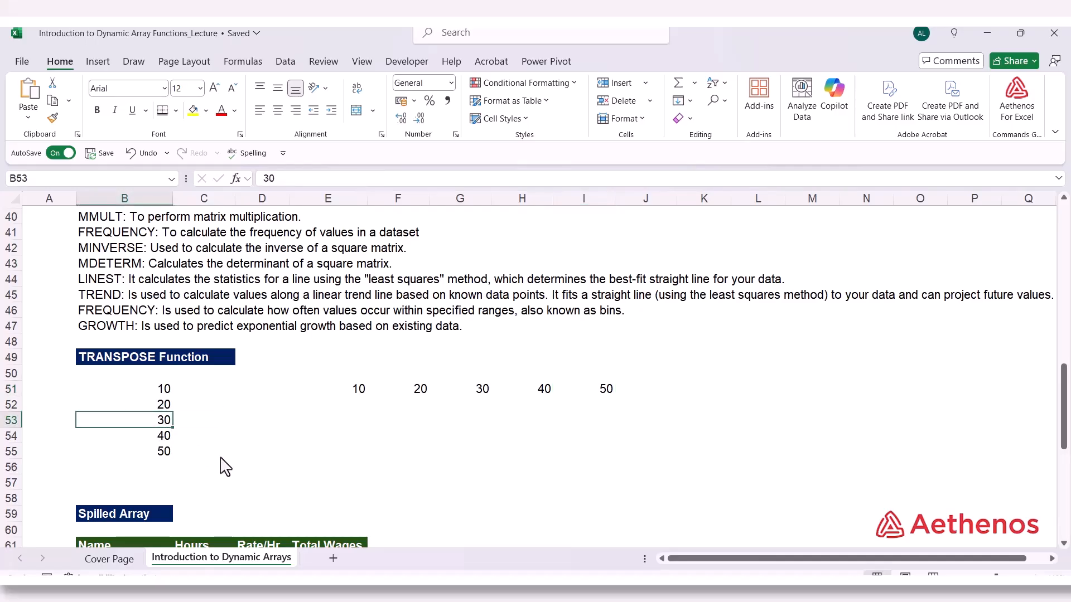
type("35")
key("Return")
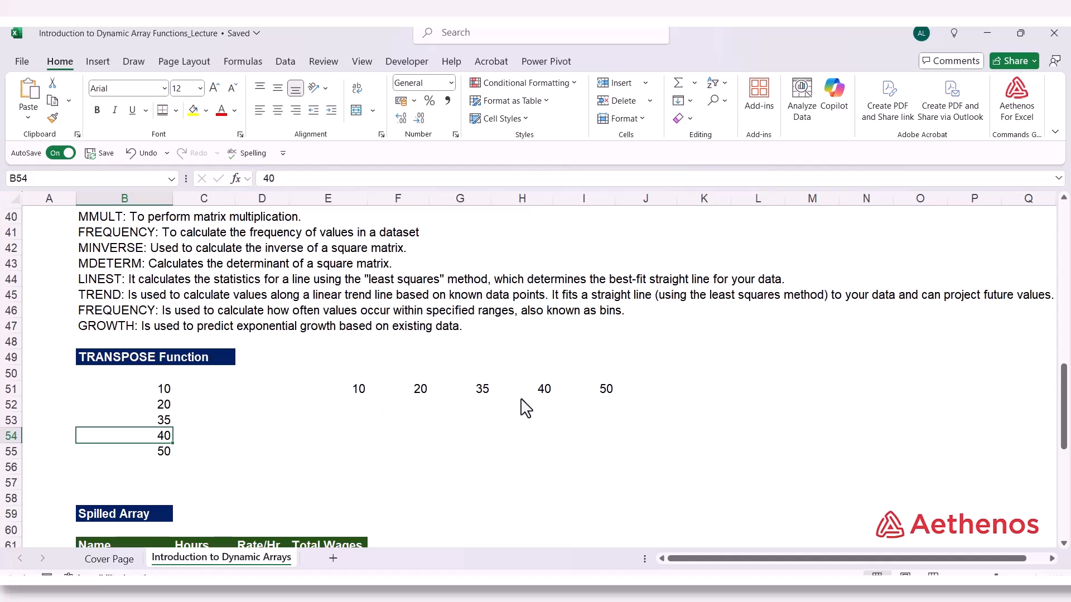
left_click(365, 394)
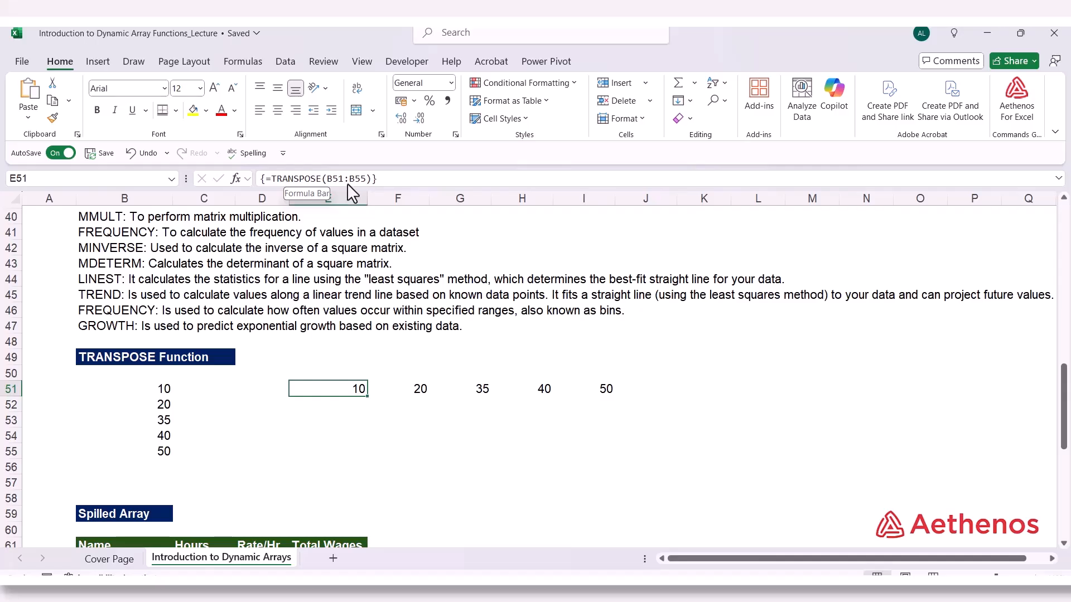
left_click_drag(346, 394, 575, 386)
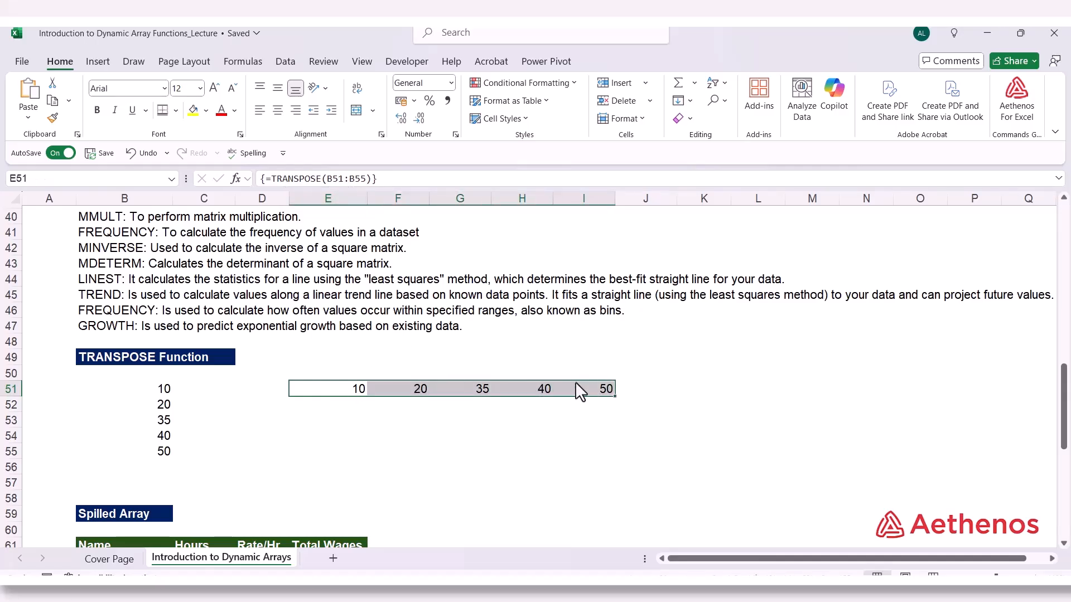
Enter =TRANSPOSE(B51:B55) in the single cell E54 as an ordinary dynamic array formula
left_click(318, 439)
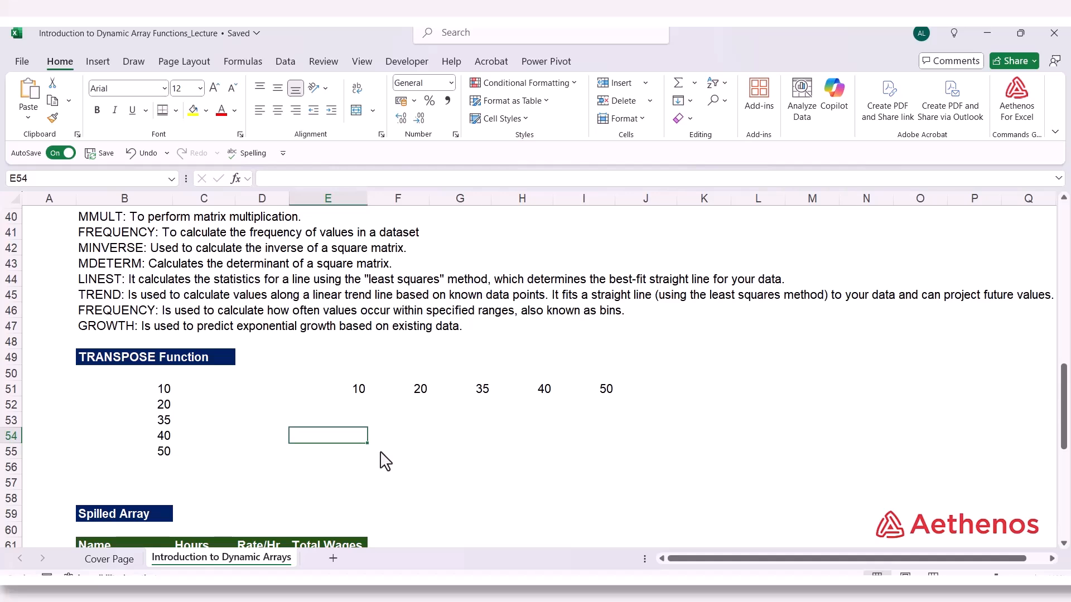
type("=tra")
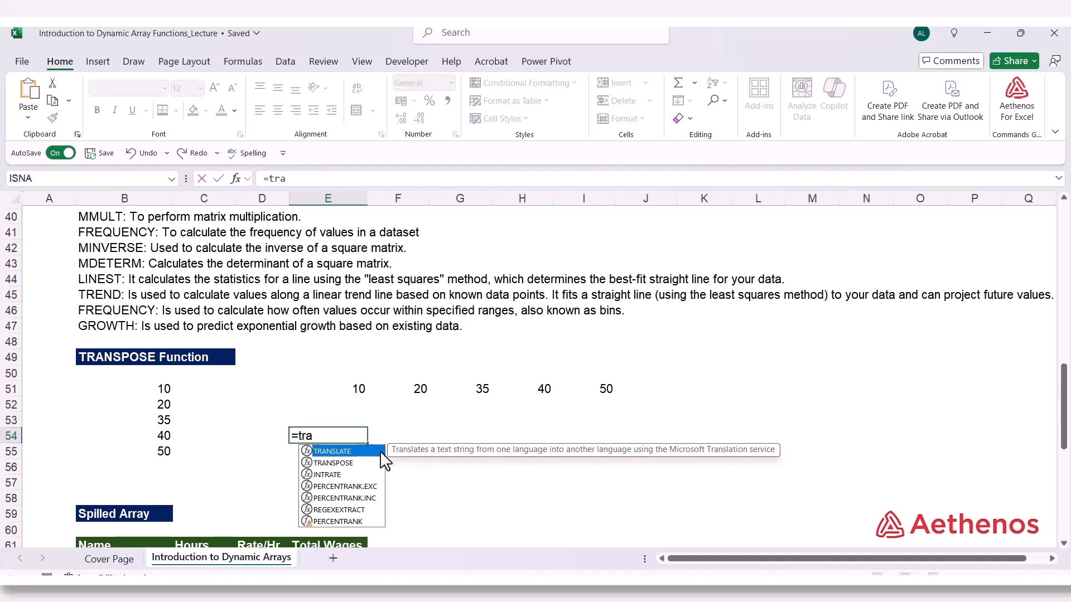
key("Down")
key("Tab")
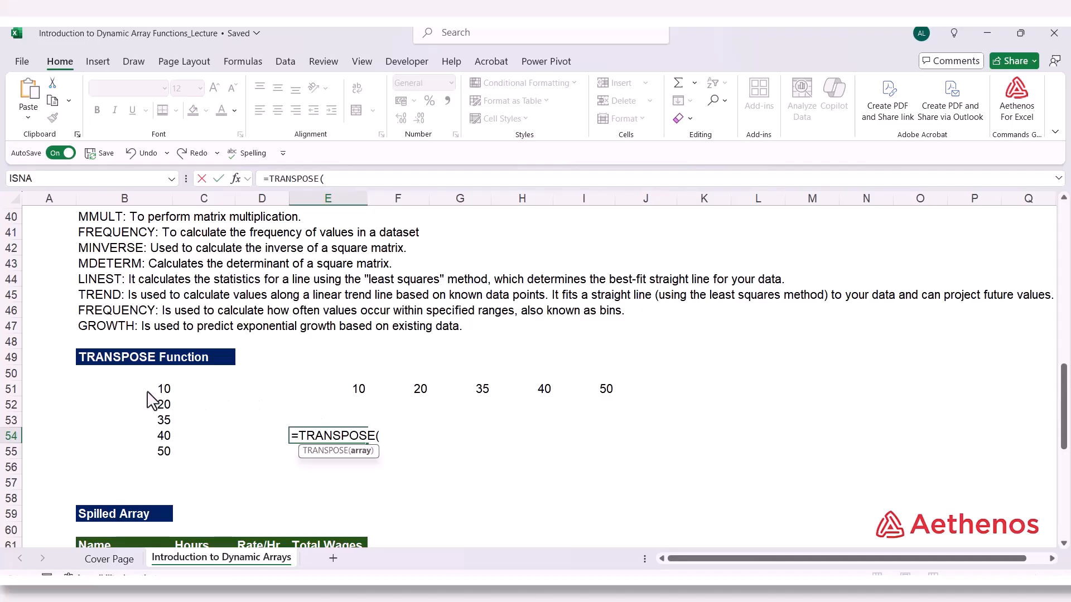
left_click_drag(152, 393, 146, 458)
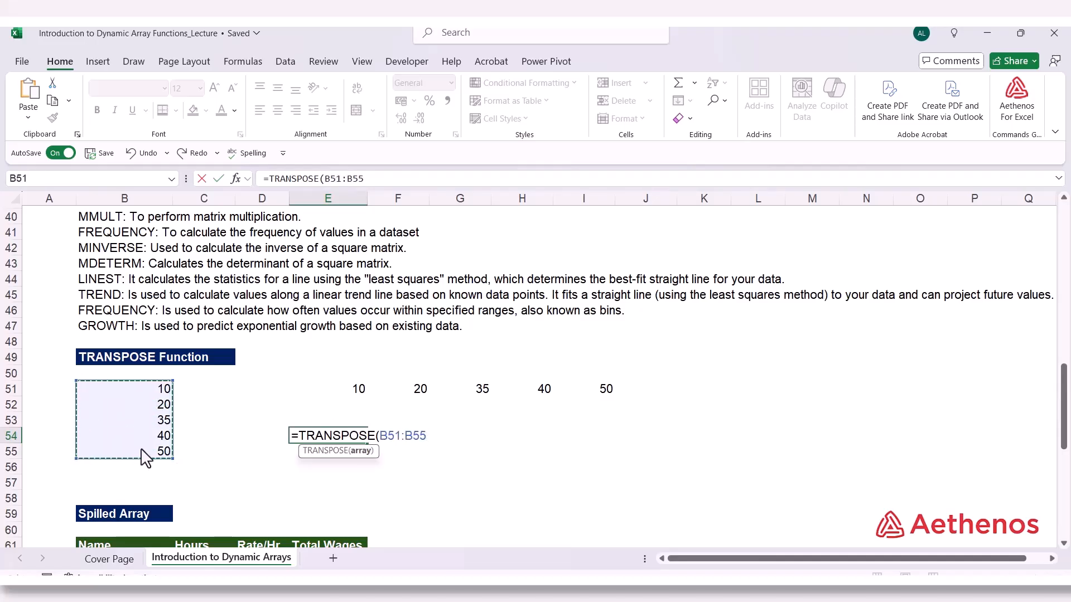
type(")")
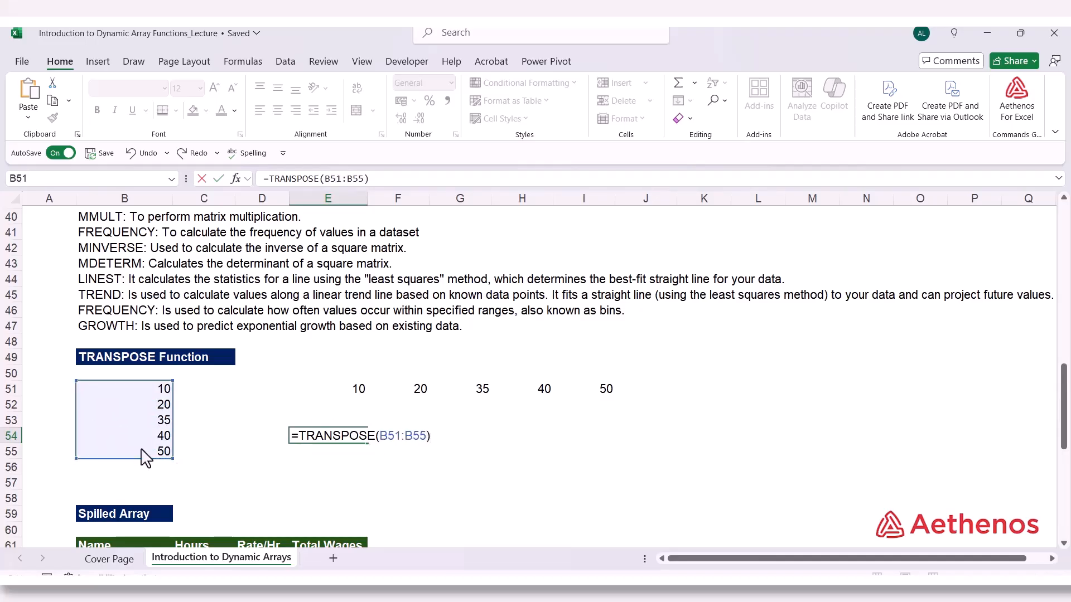
key("Return")
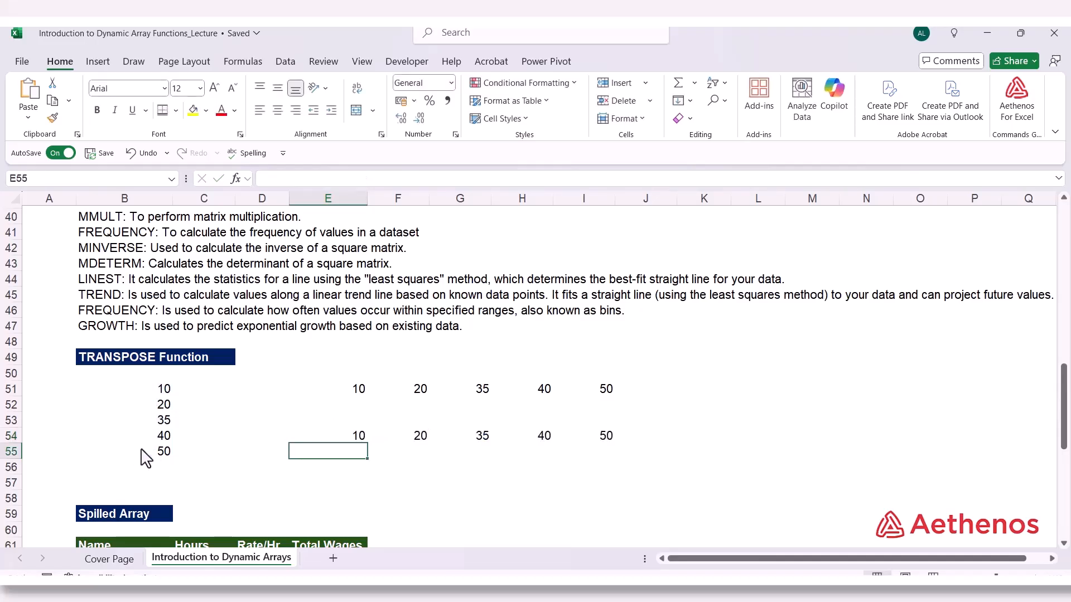
Inspect the TRANSPOSE formula in E54 and in the spilled cells F54:I54 without changing it
double_click(353, 437)
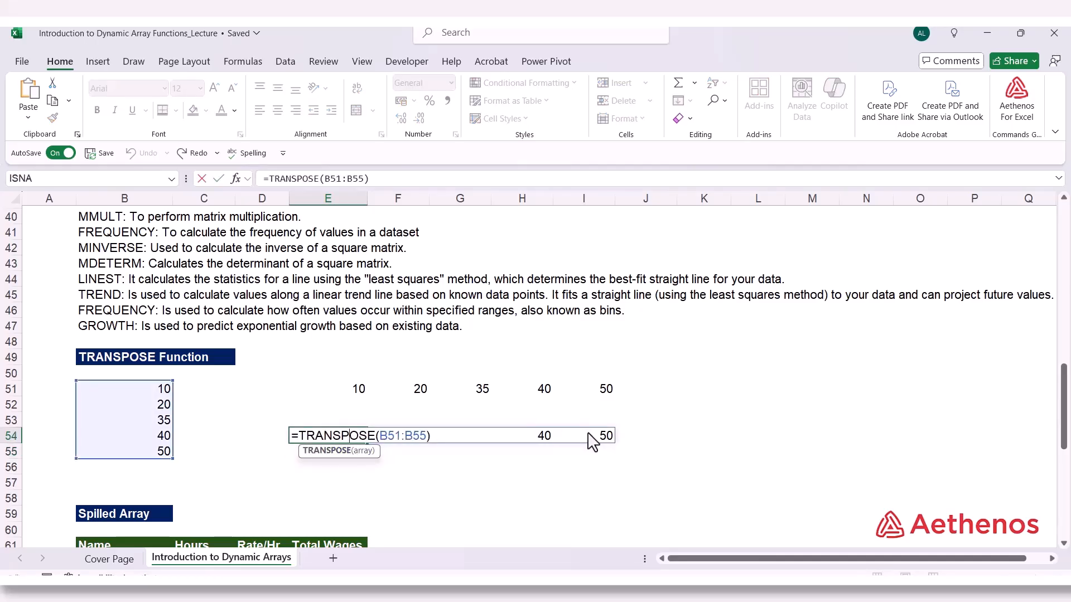
key("Escape")
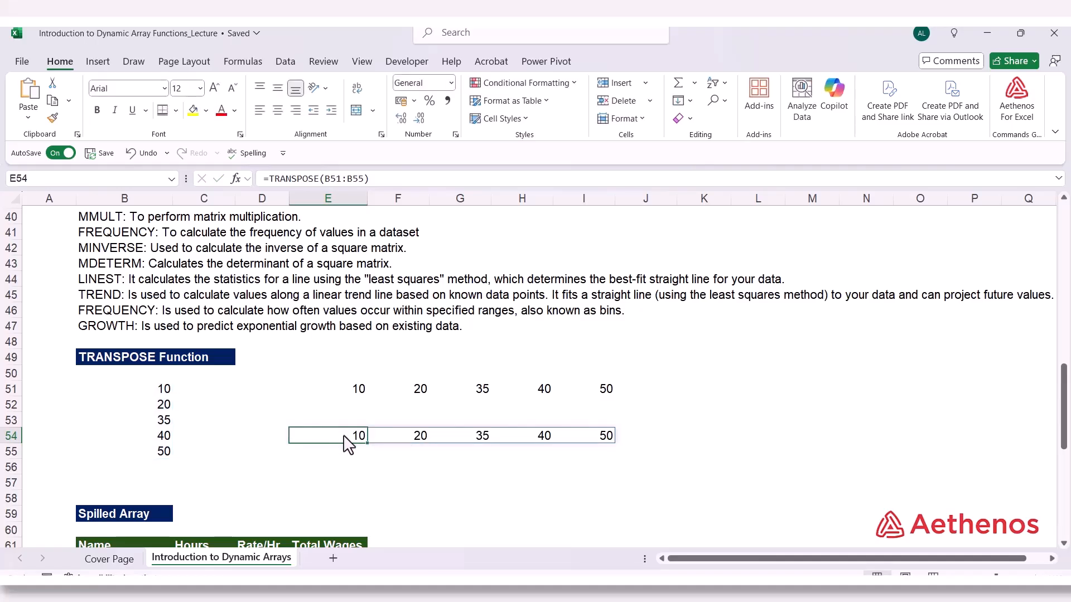
left_click(417, 441)
left_click(465, 443)
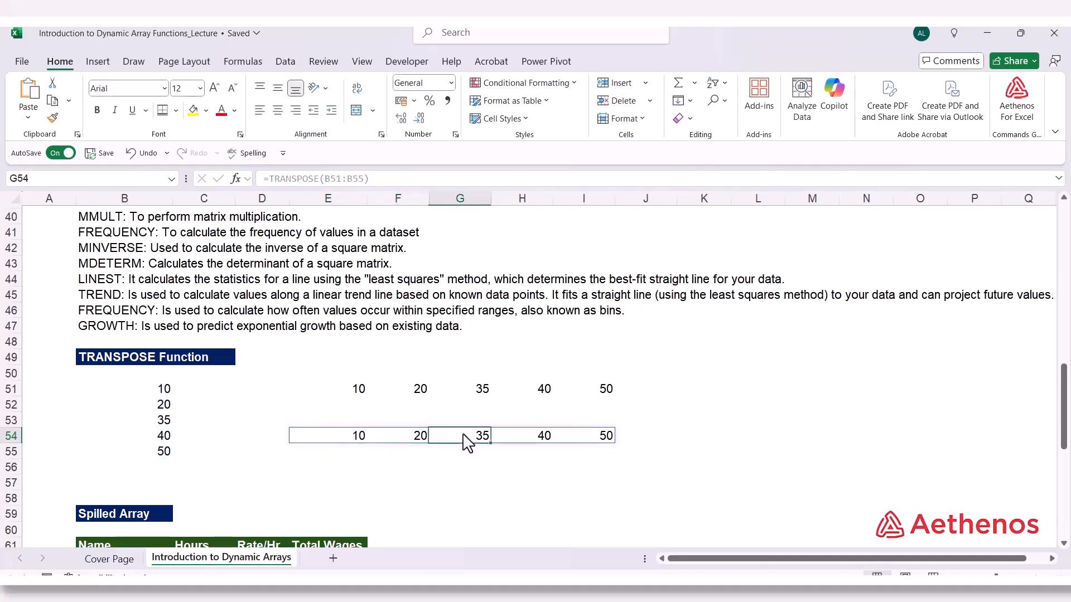
left_click(516, 443)
left_click(576, 444)
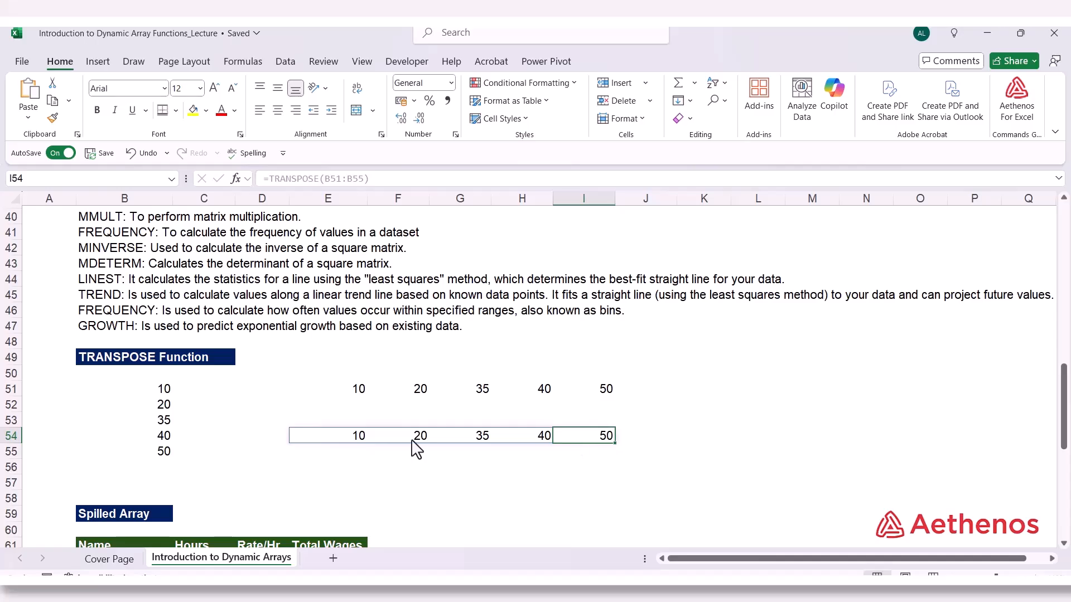
Check the formula behind each of the spilled cells F54:I54
left_click(414, 447)
left_click(482, 438)
left_click(534, 439)
left_click(575, 442)
left_click(494, 481)
Compare the legacy array formula in E51 with the dynamic TRANSPOSE formula in E54, leaving both unchanged
left_click(363, 388)
double_click(364, 390)
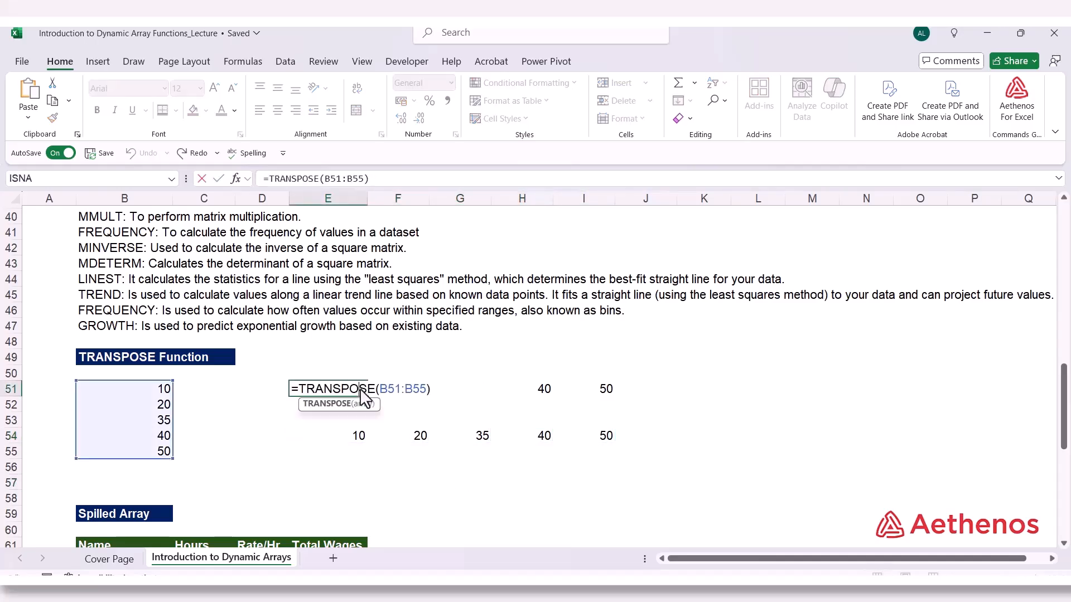
key("Escape")
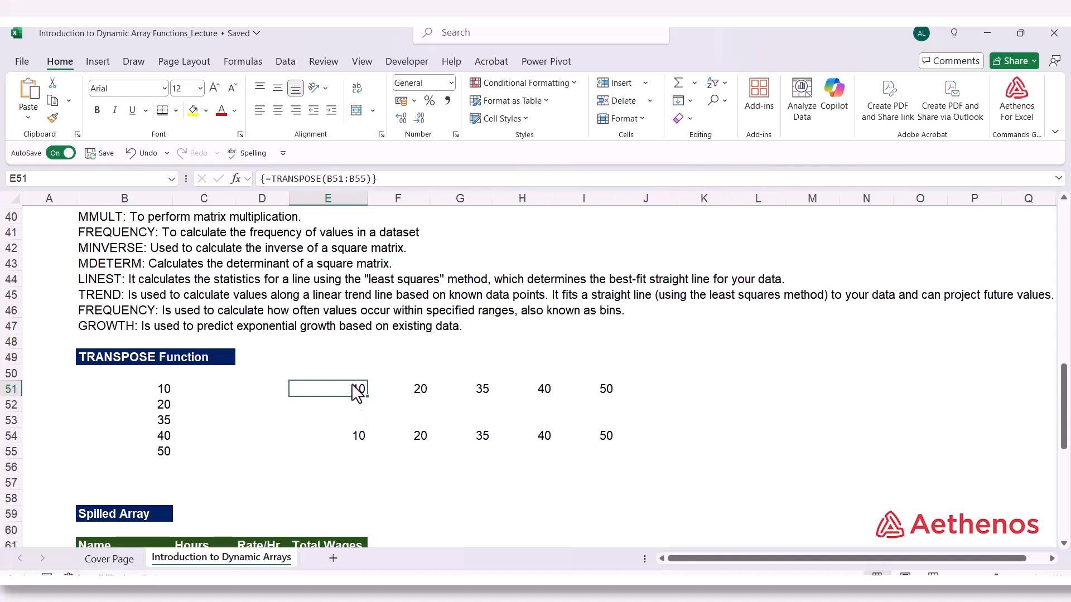
double_click(353, 389)
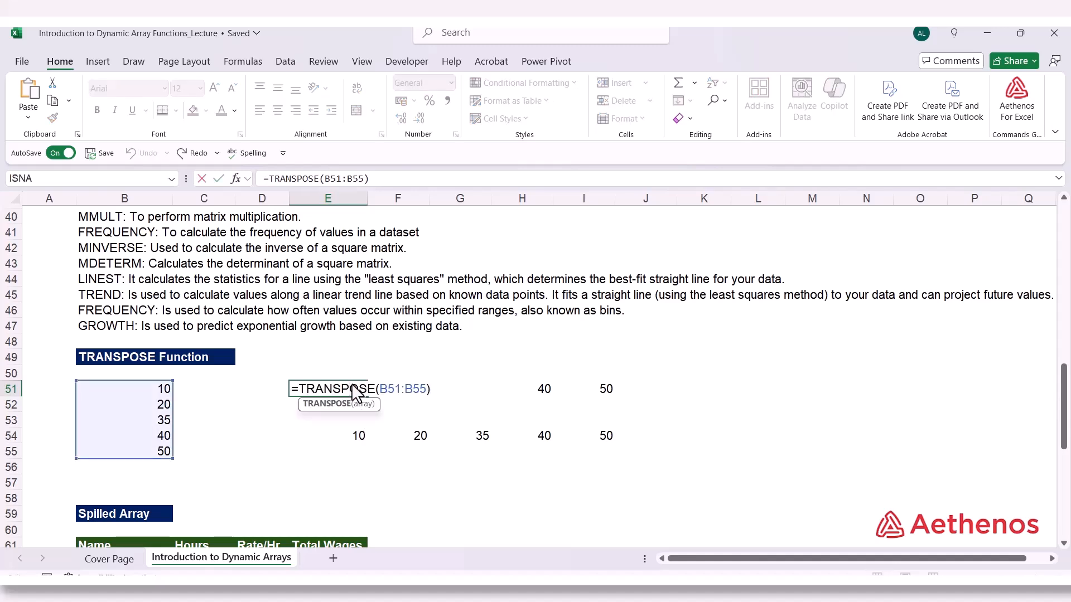
key("Escape")
left_click(357, 441)
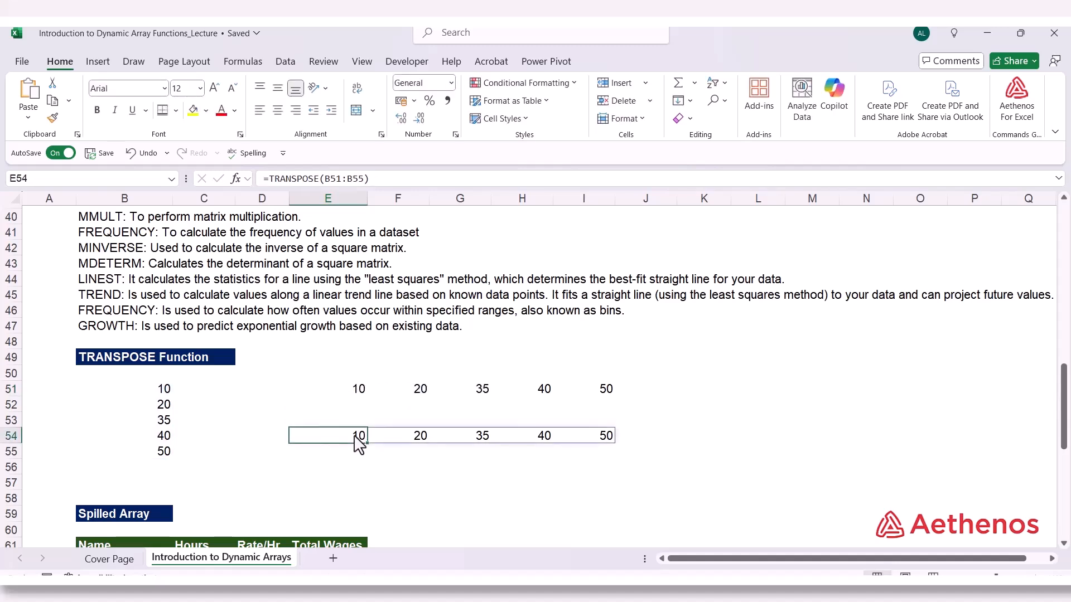
double_click(358, 440)
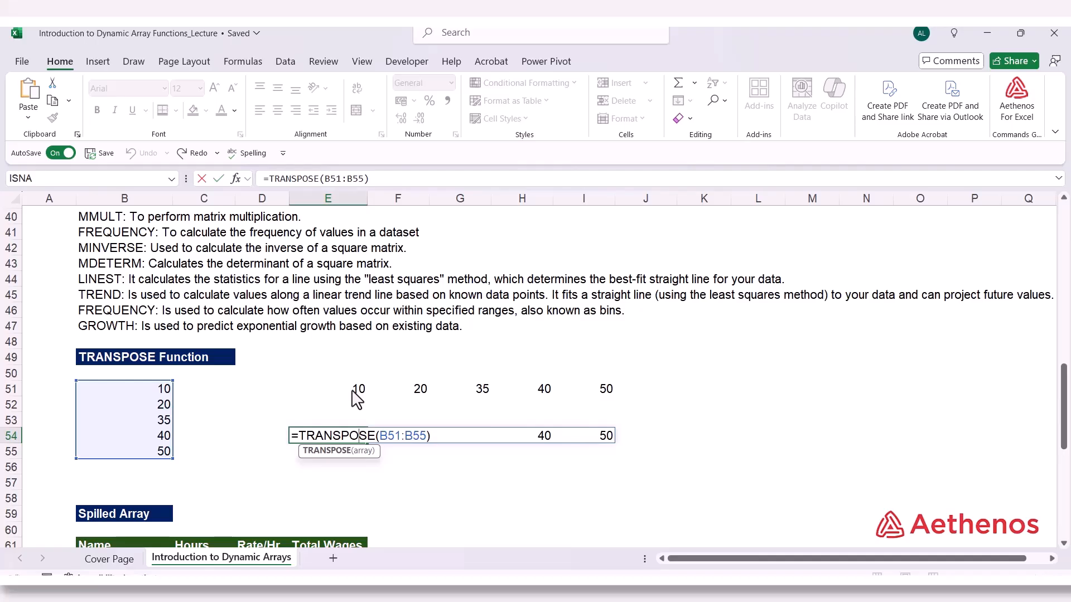
key("ctrl+Return")
left_click(327, 478)
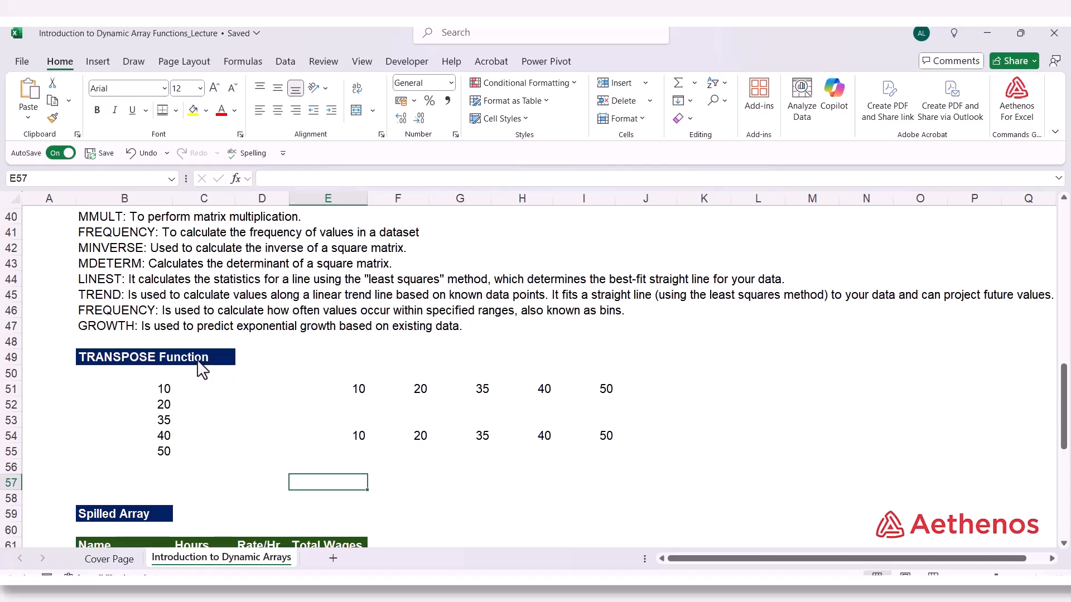
Review the CSE wages table and the list of legacy CSE functions, and recheck the formula in E54
scroll(194, 385, "up", 1)
scroll(156, 278, "up", 5)
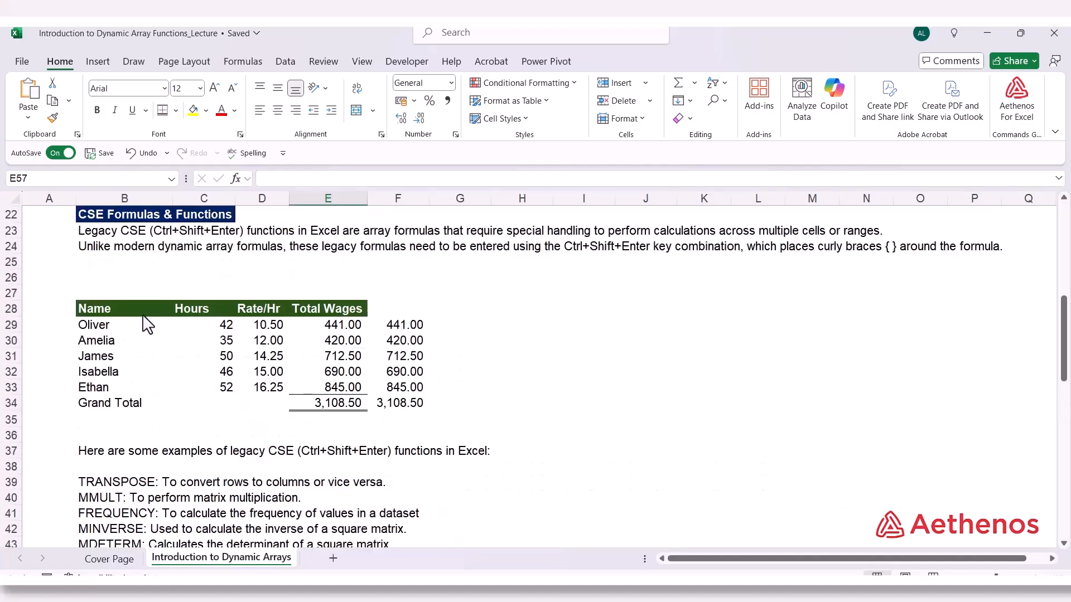
scroll(212, 410, "down", 5)
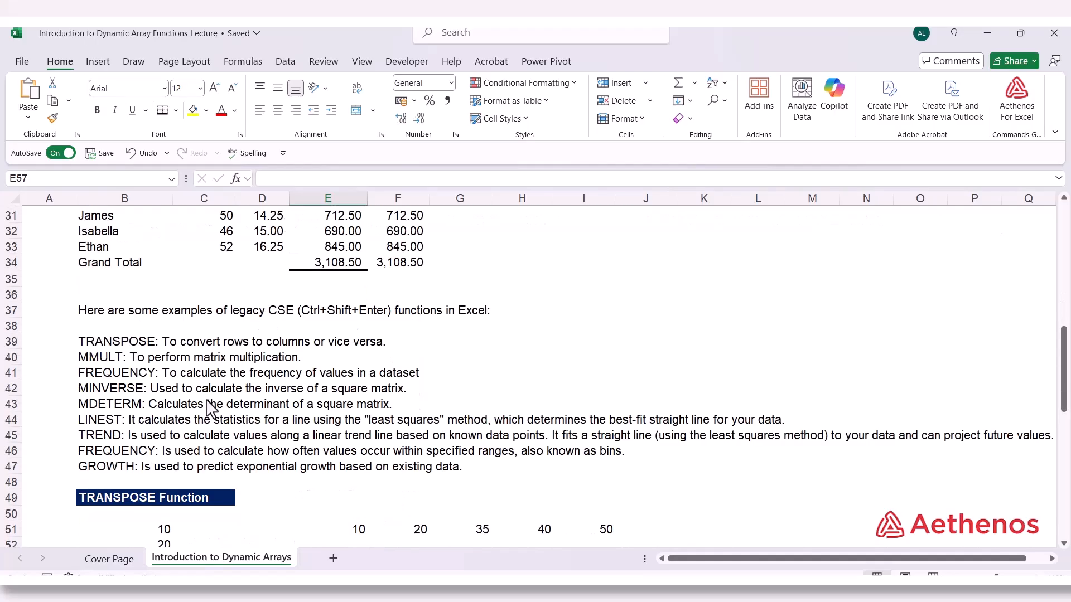
left_click(357, 483)
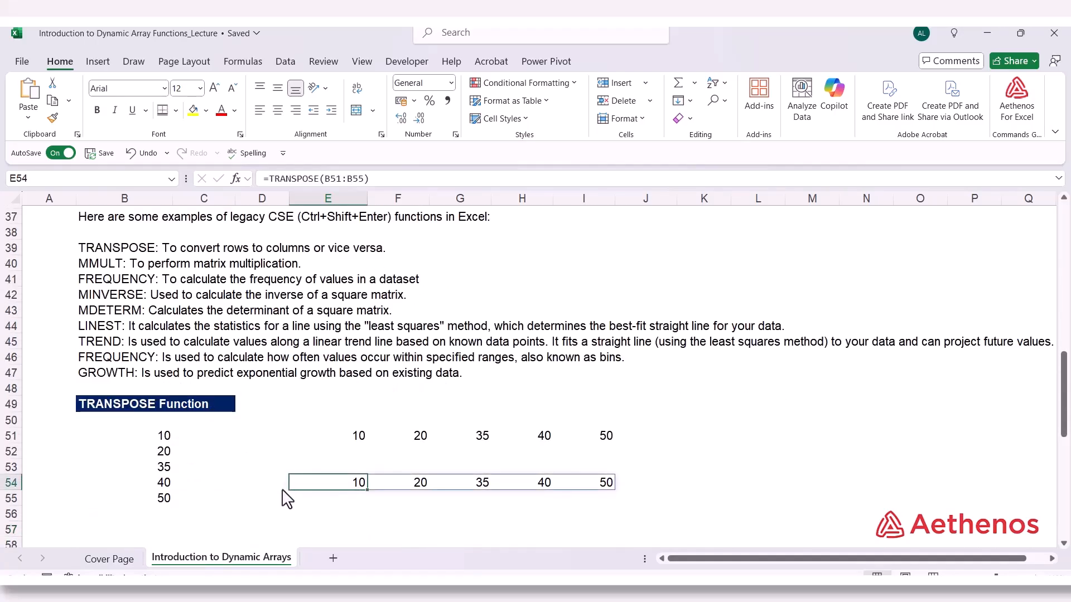
left_click(254, 514)
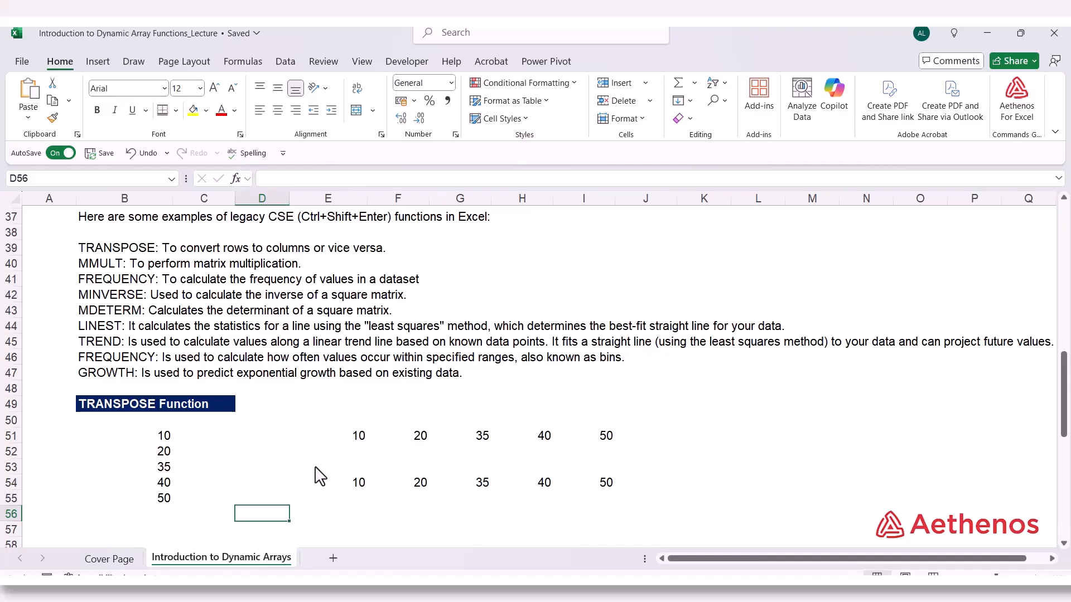
Enter =C62:C66*D62:D66 in E62 as an ordinary dynamic array formula for the Total Wages column of the Spilled Array table
scroll(320, 476, "down", 4)
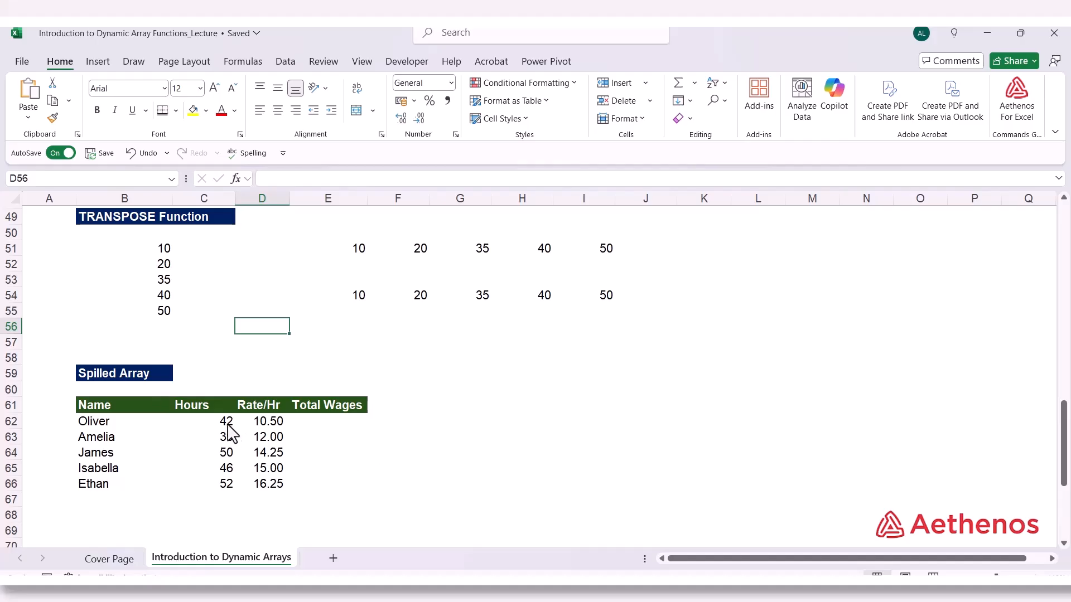
left_click(327, 423)
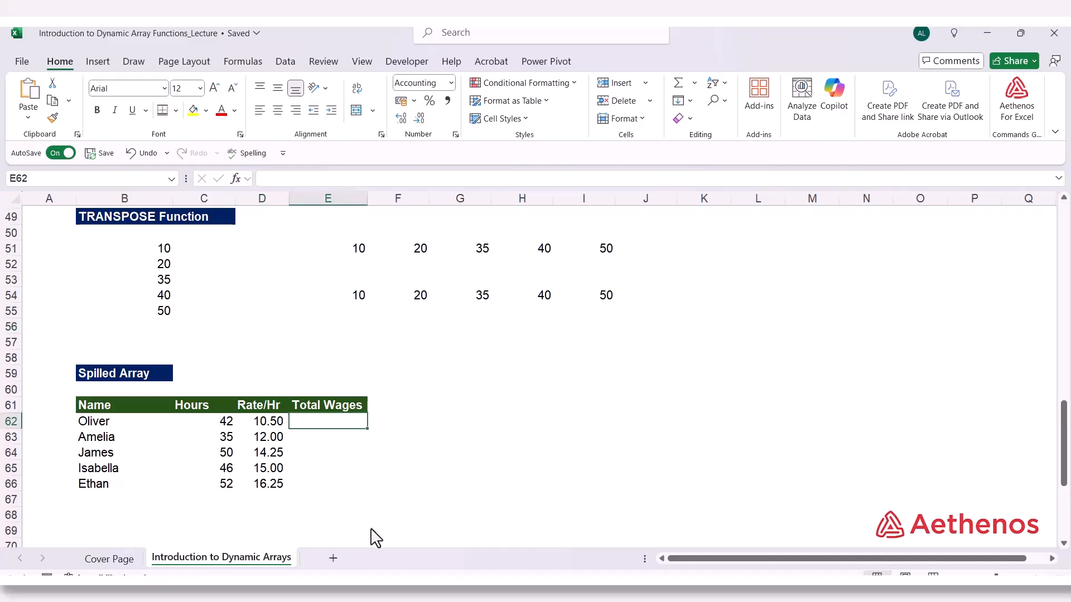
type("=")
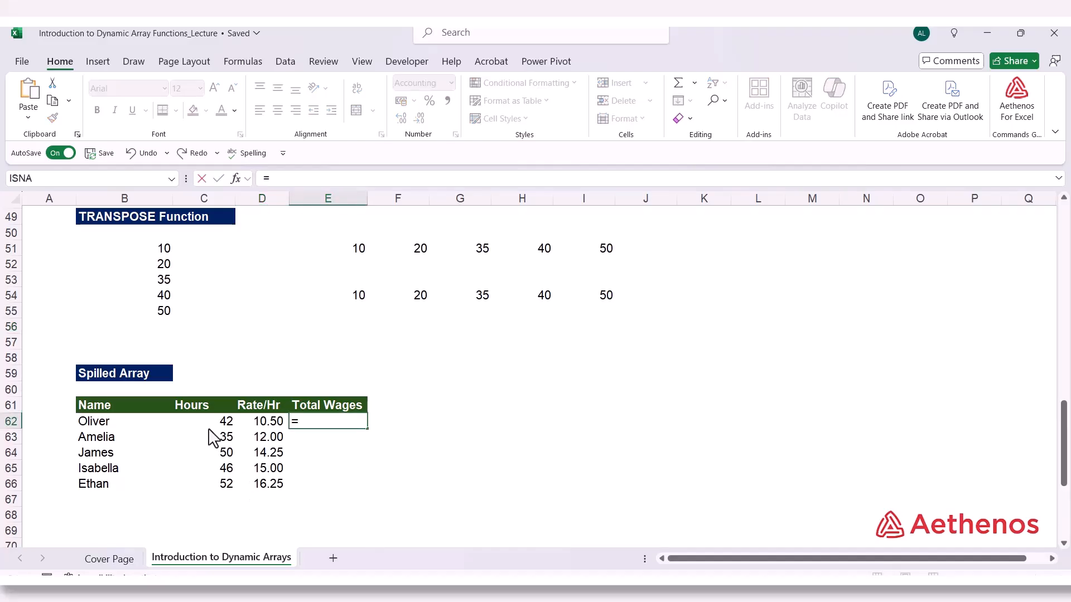
left_click_drag(211, 426, 204, 480)
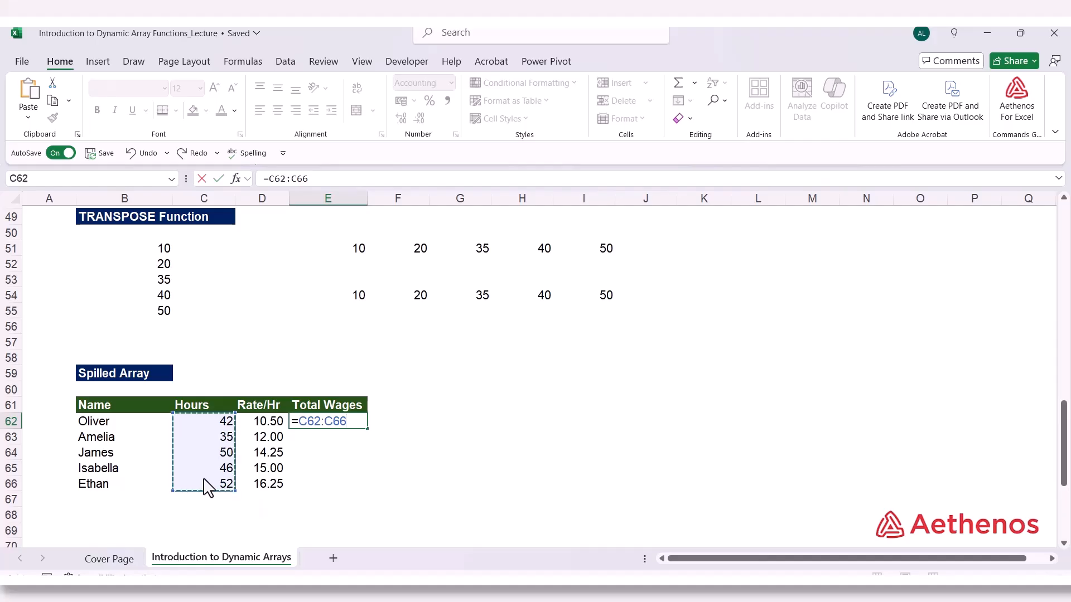
type("*")
left_click_drag(265, 426, 268, 483)
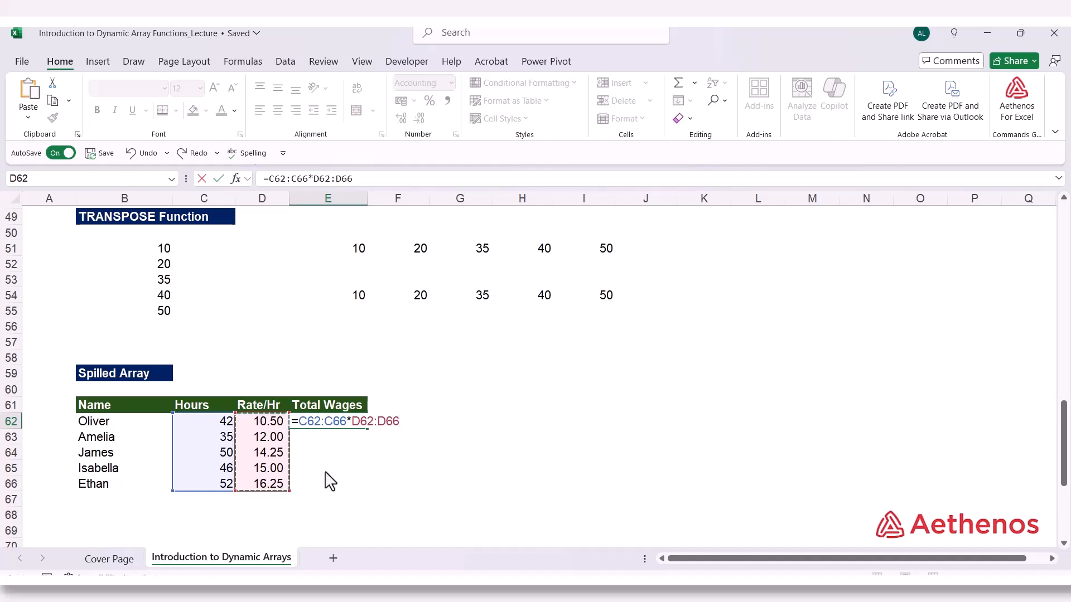
key("Return")
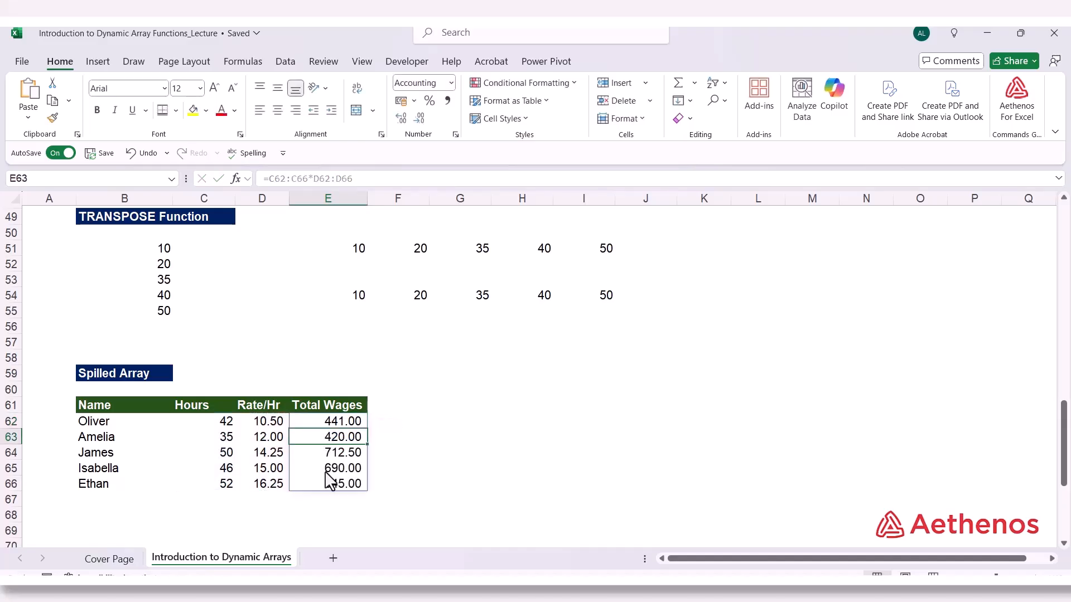
Inspect the Total Wages formula in E62 and compare it with the formula shown for the spilled cells E63:E66
left_click(322, 422)
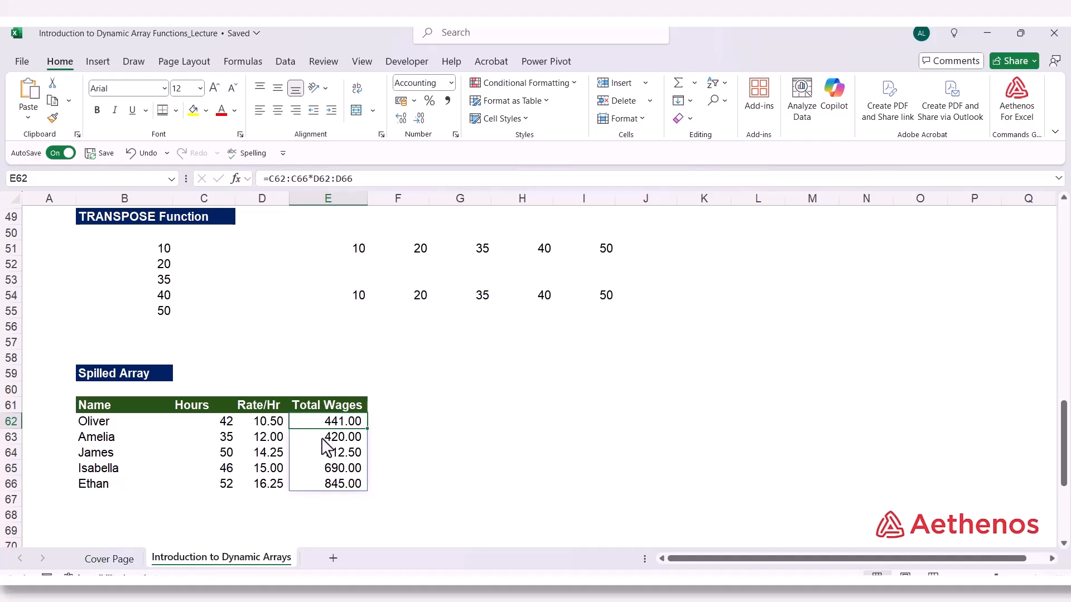
left_click(326, 441)
left_click(322, 454)
left_click(321, 472)
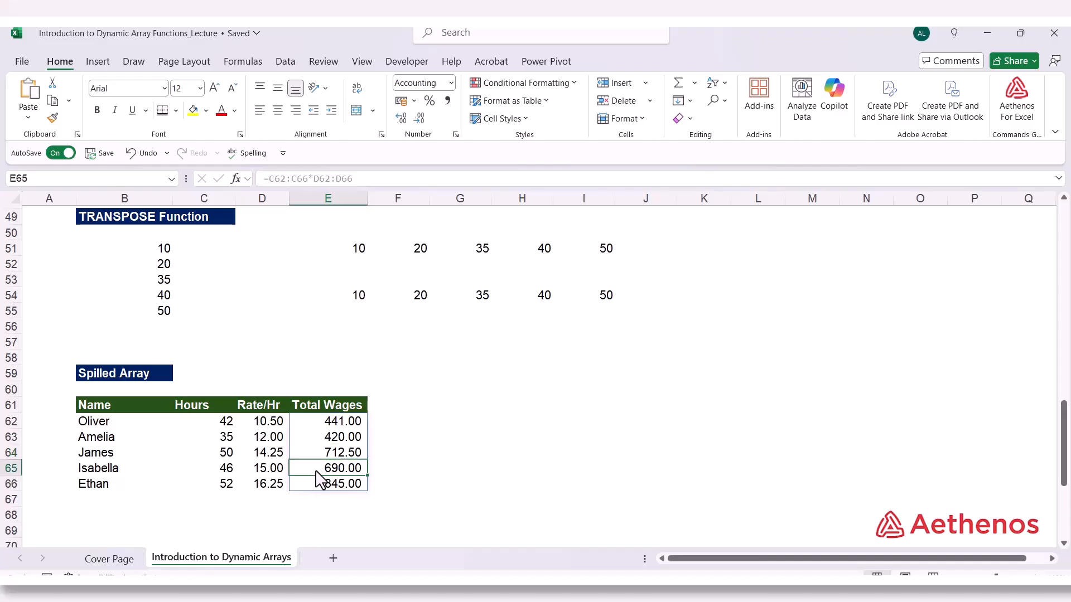
left_click(310, 485)
left_click(312, 423)
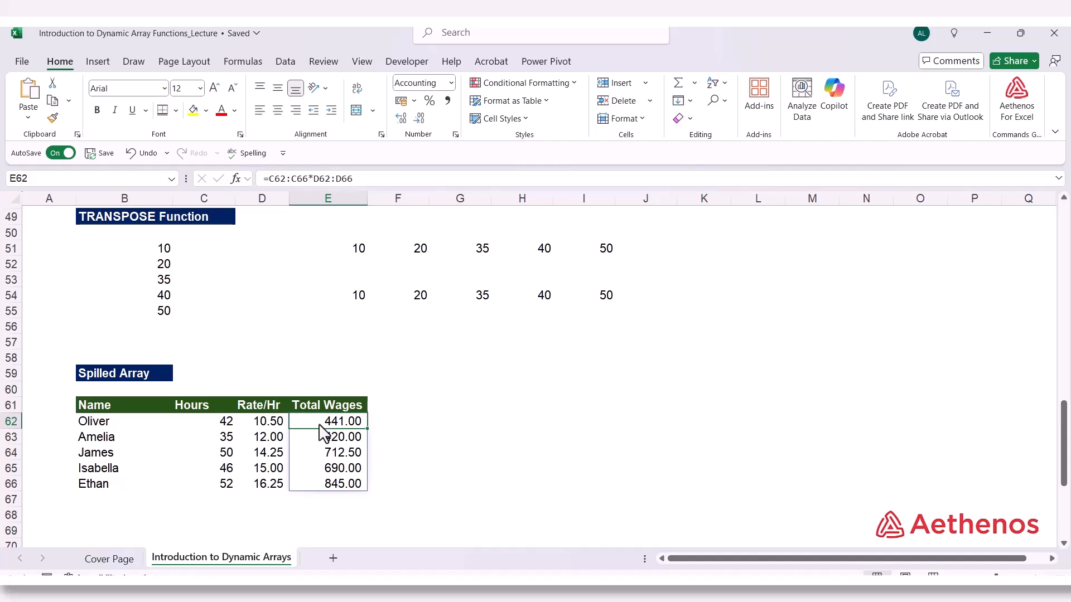
left_click(322, 438)
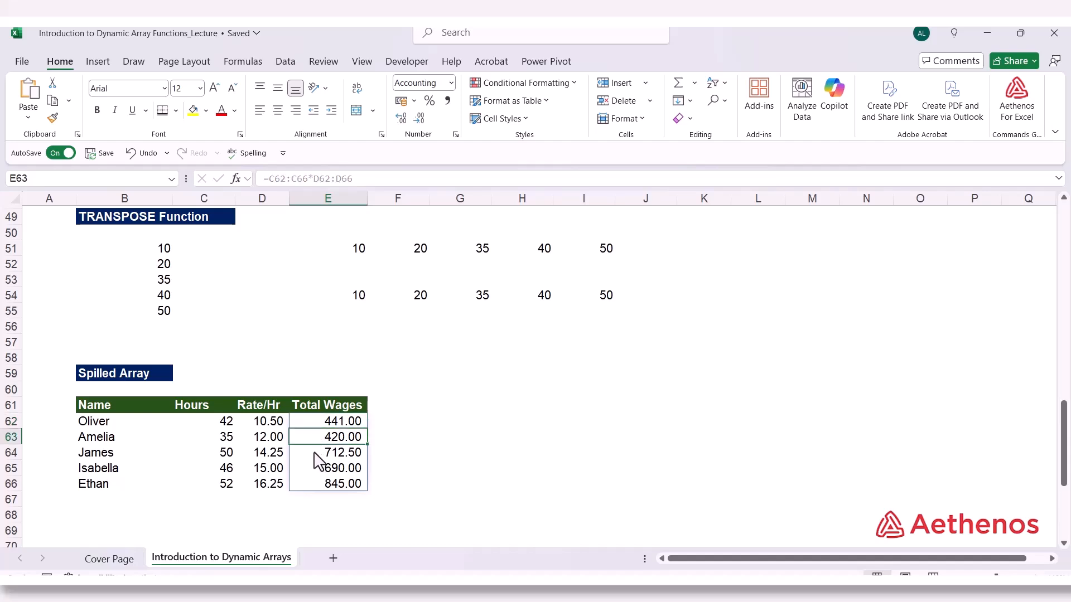
left_click(314, 452)
left_click(314, 469)
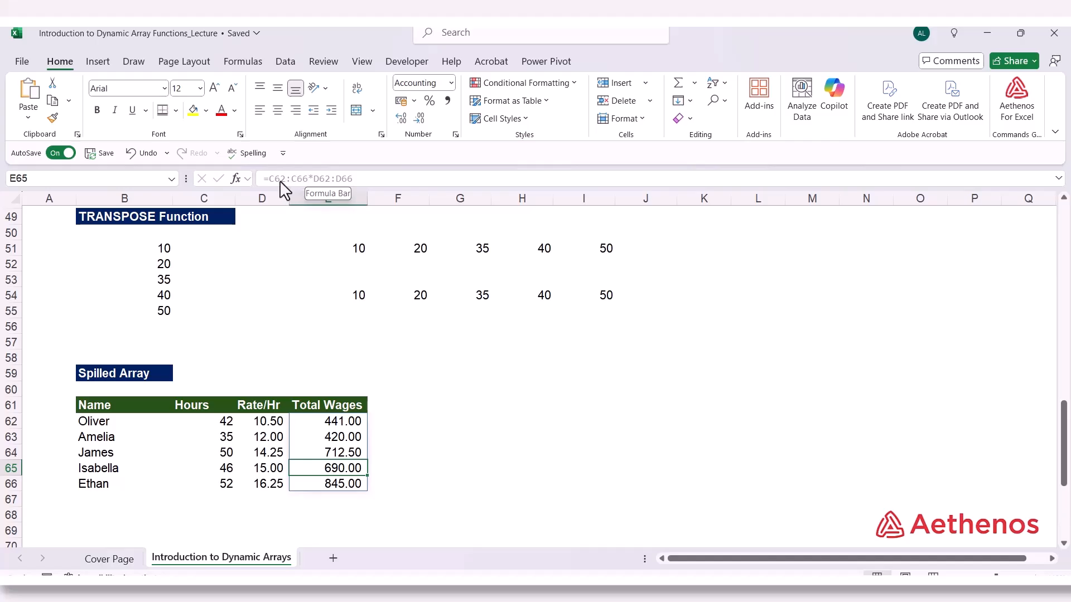
left_click(330, 484)
left_click(330, 424)
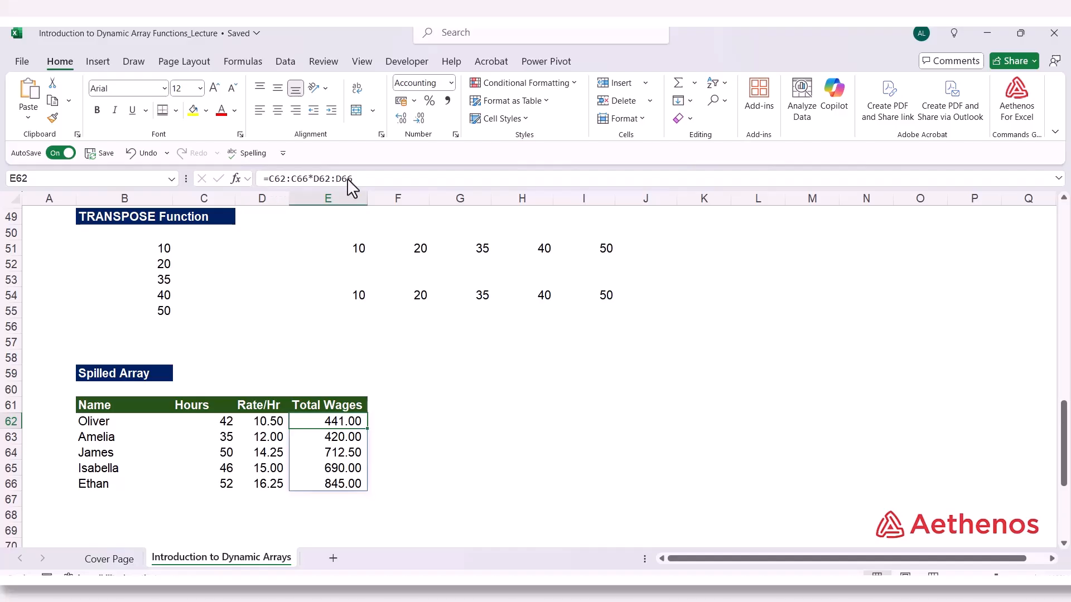
left_click(478, 440)
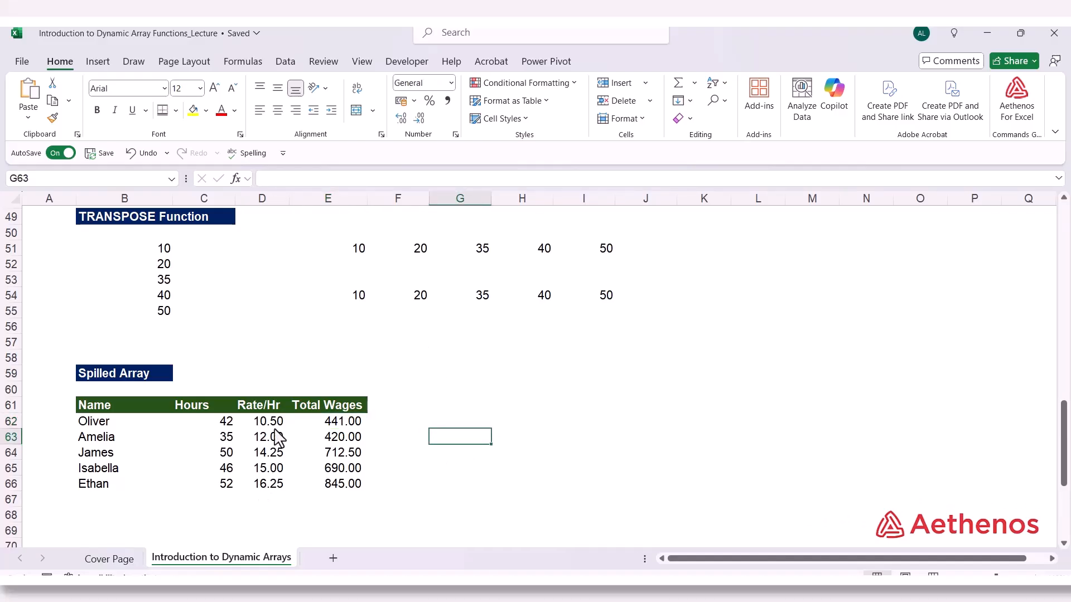
Enter =SUM(C62:C66*D62:D66) in E67 to calculate the grand total of the wages in a single cell
scroll(297, 441, "down", 1)
scroll(279, 463, "up", 1)
left_click(342, 499)
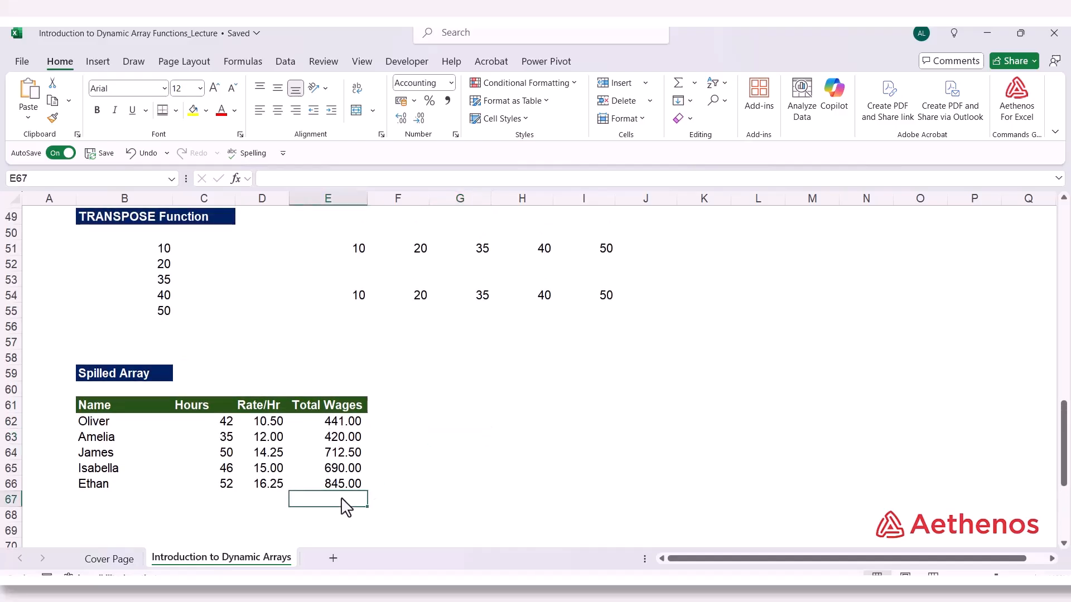
type("=")
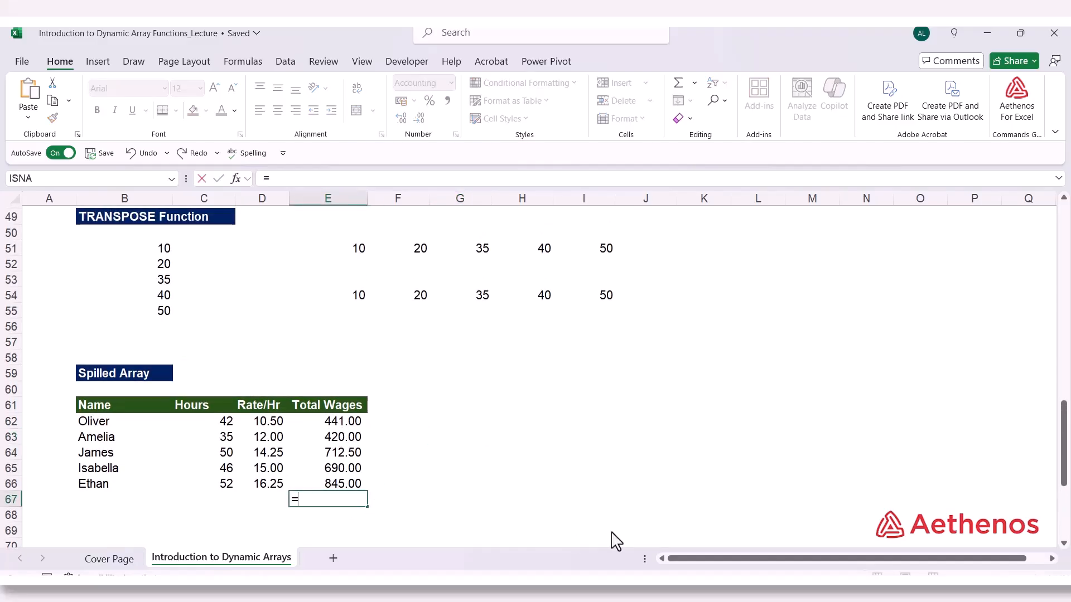
type("sum")
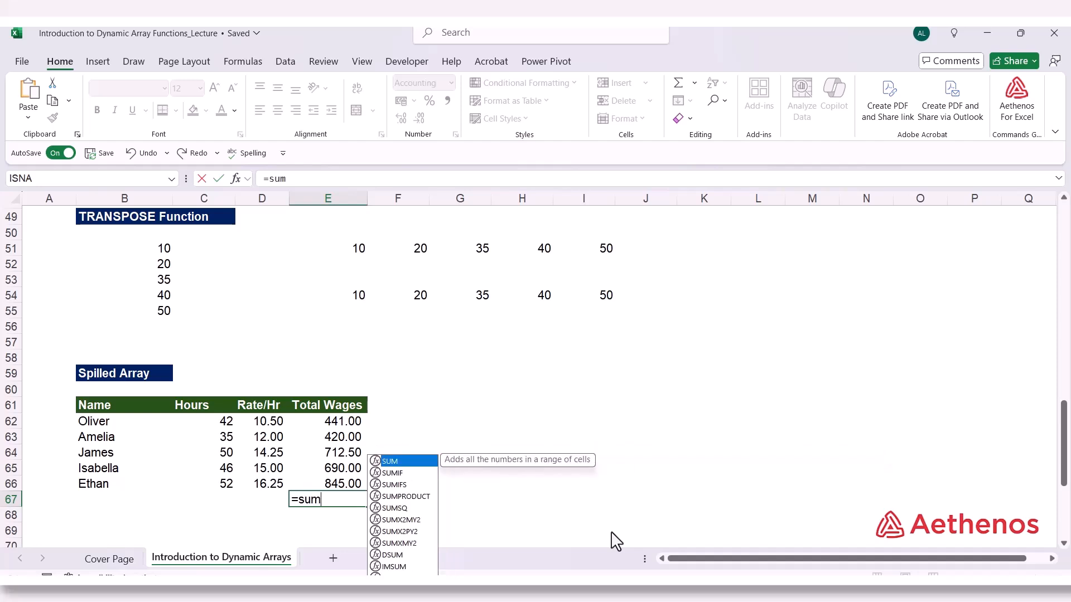
key("Tab")
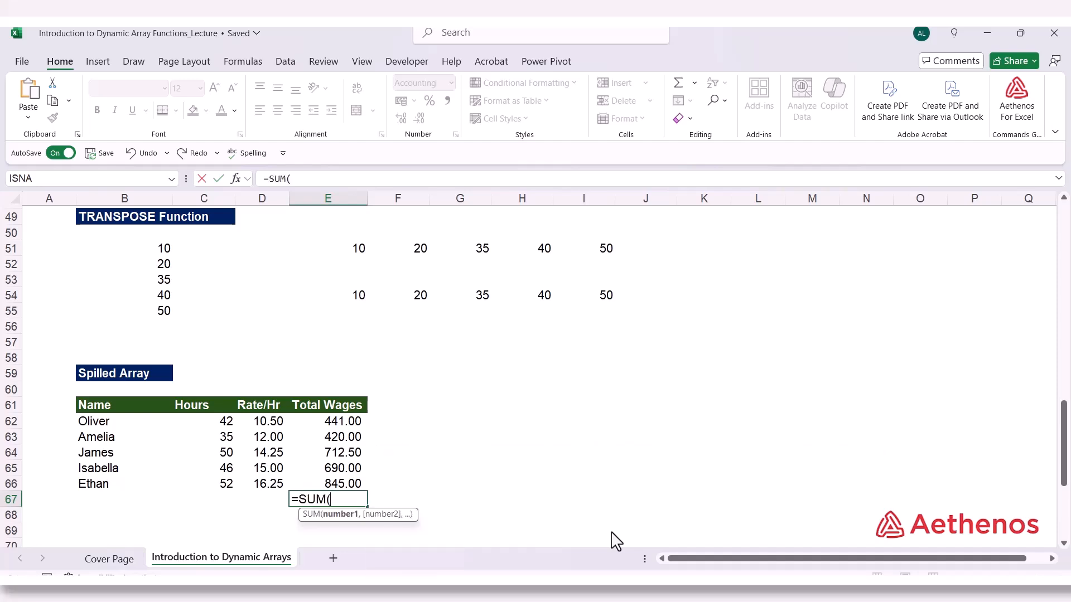
left_click_drag(212, 424, 205, 494)
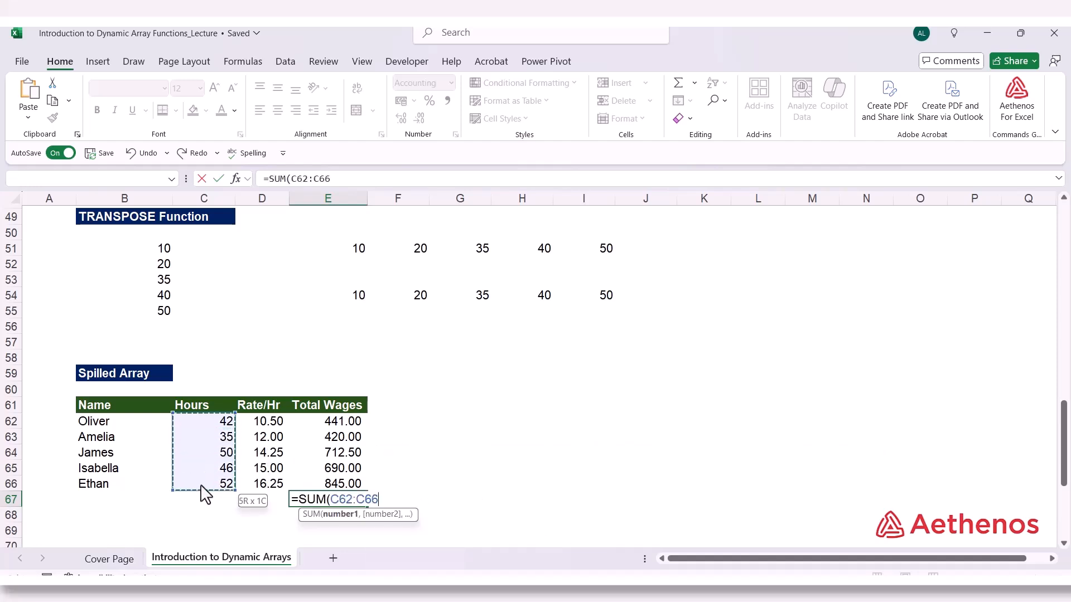
type("*")
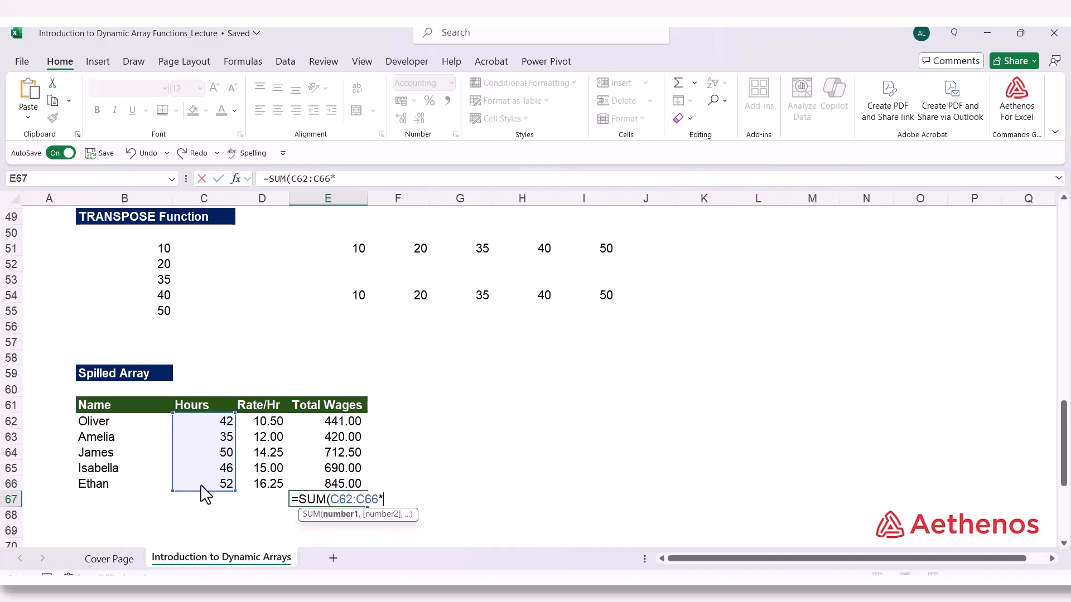
left_click_drag(275, 426, 261, 491)
type(")")
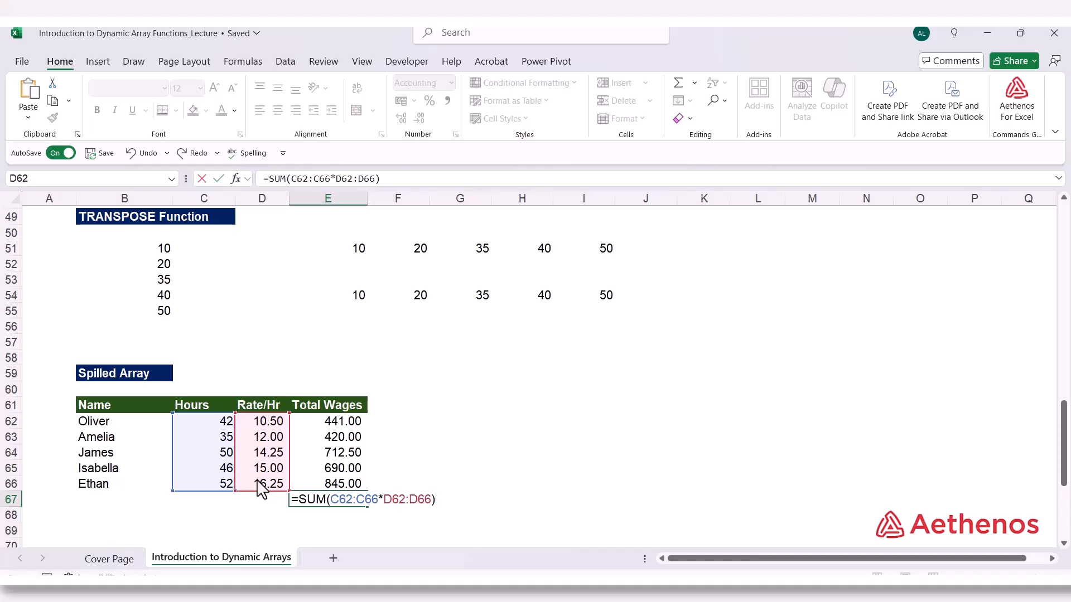
key("Return")
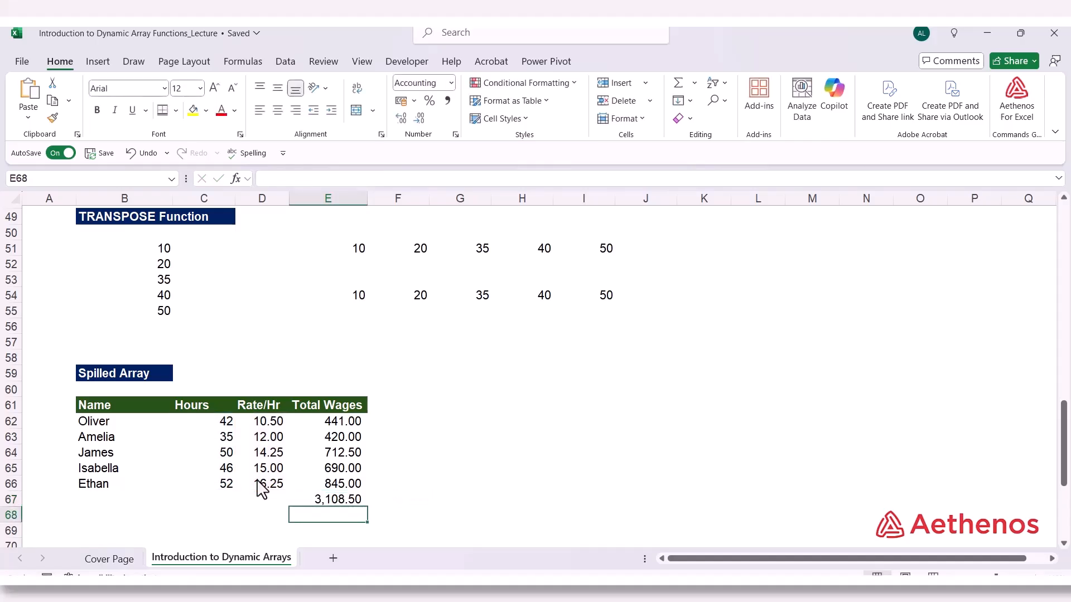
Compare the formulas in E67, E54 and E62, checking the cell ranges that the SUM, TRANSPOSE and wages formulas refer to
double_click(330, 499)
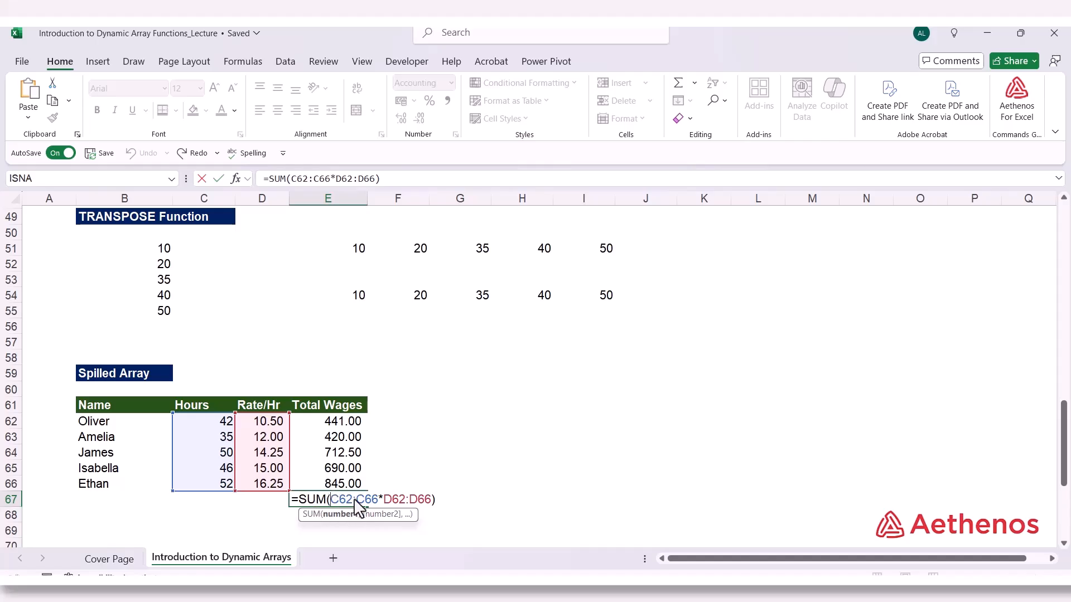
key("Escape")
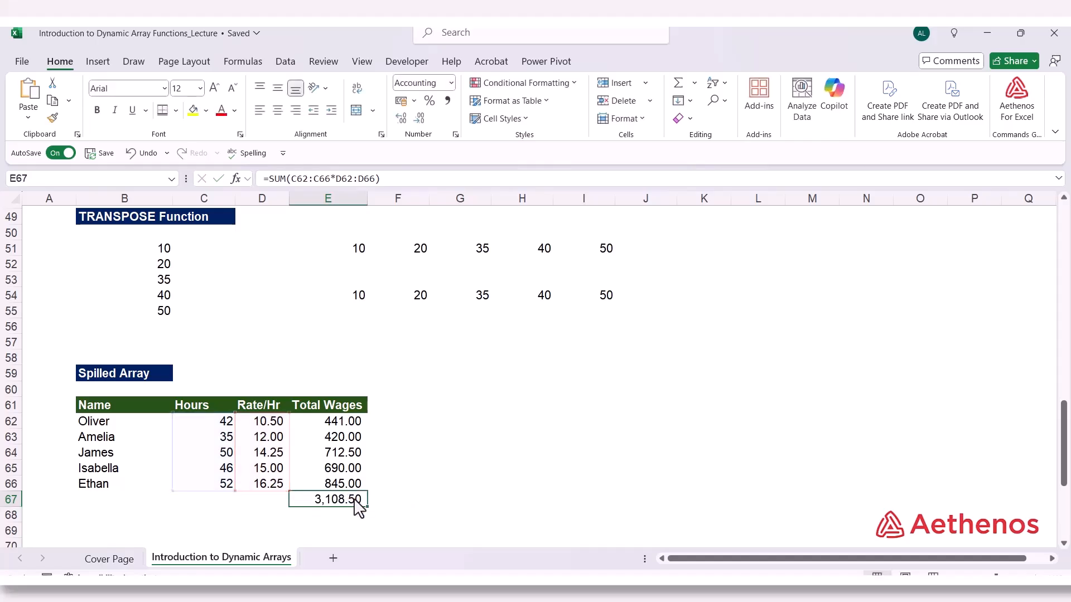
left_click(359, 300)
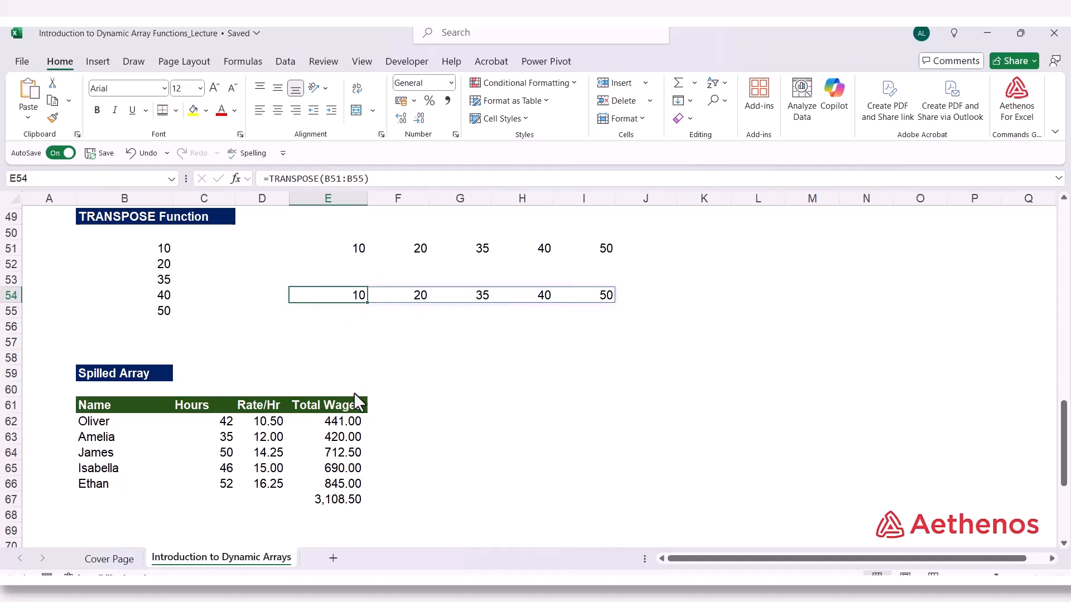
double_click(335, 426)
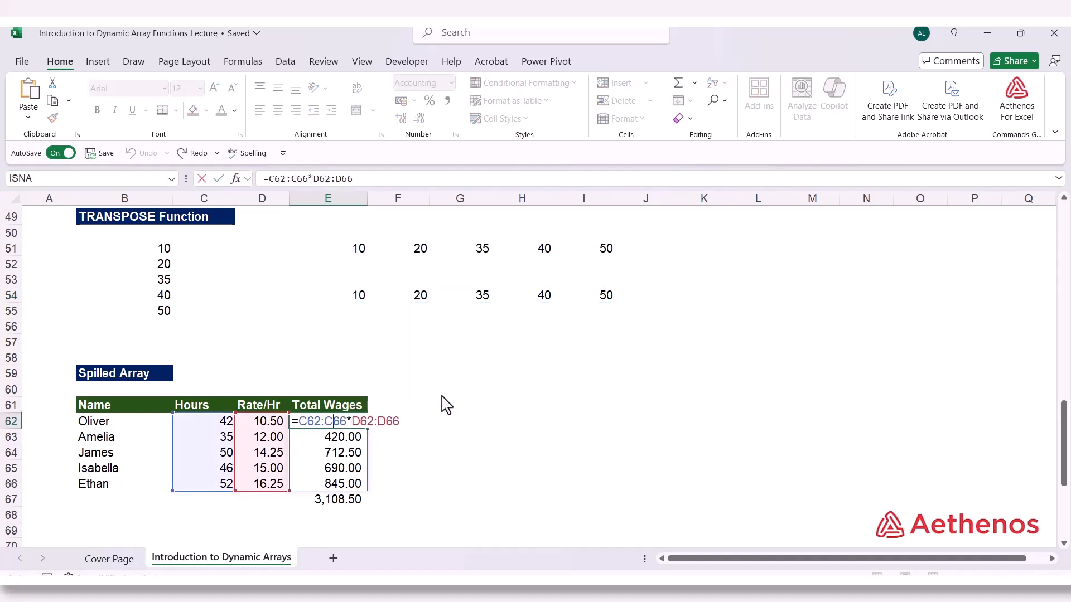
key("ctrl+Return")
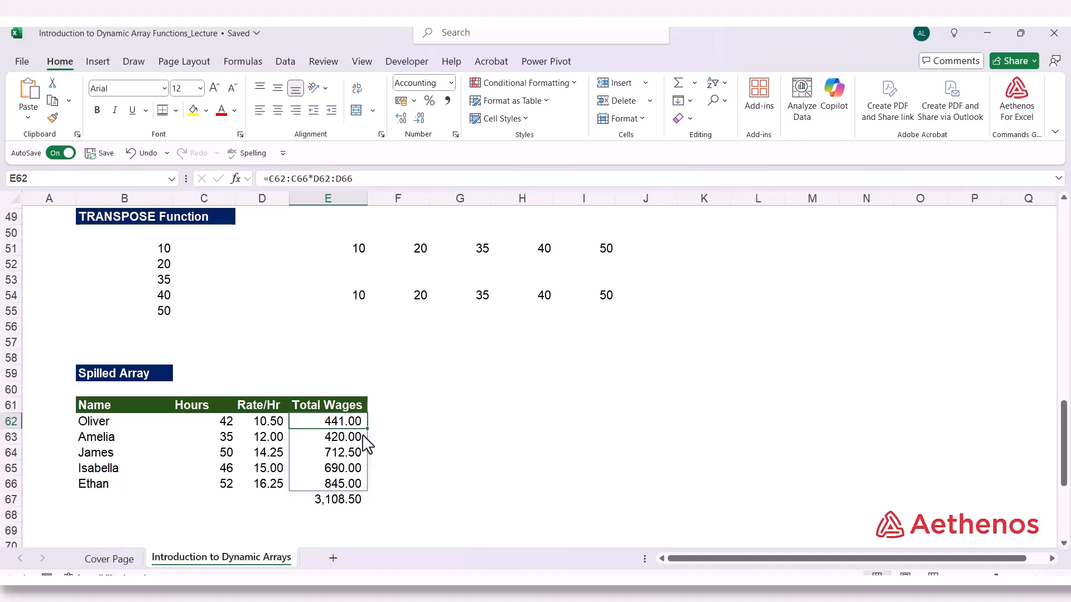
double_click(363, 298)
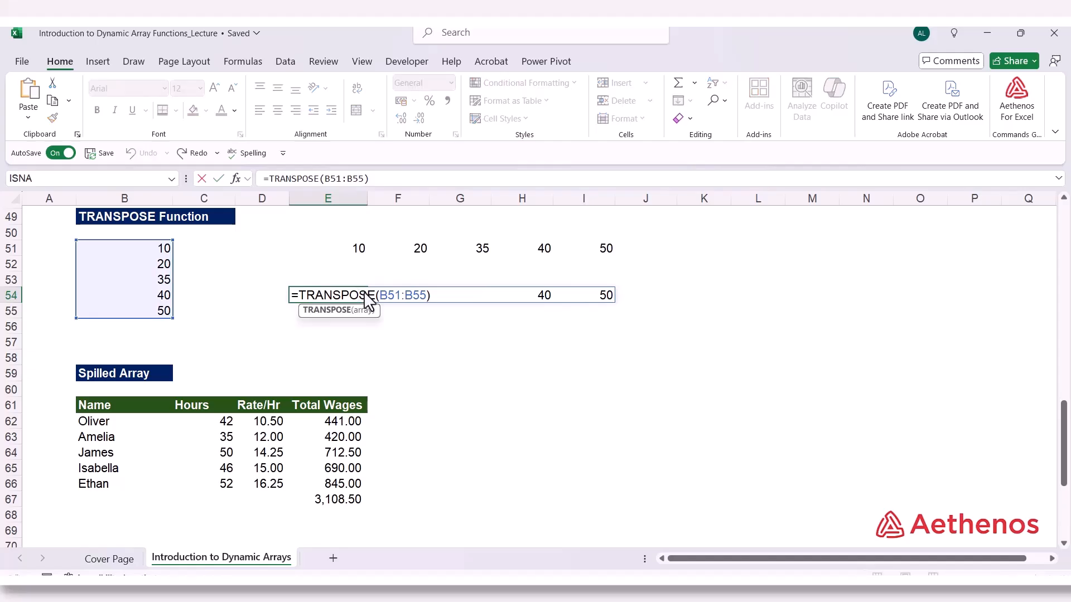
key("Escape")
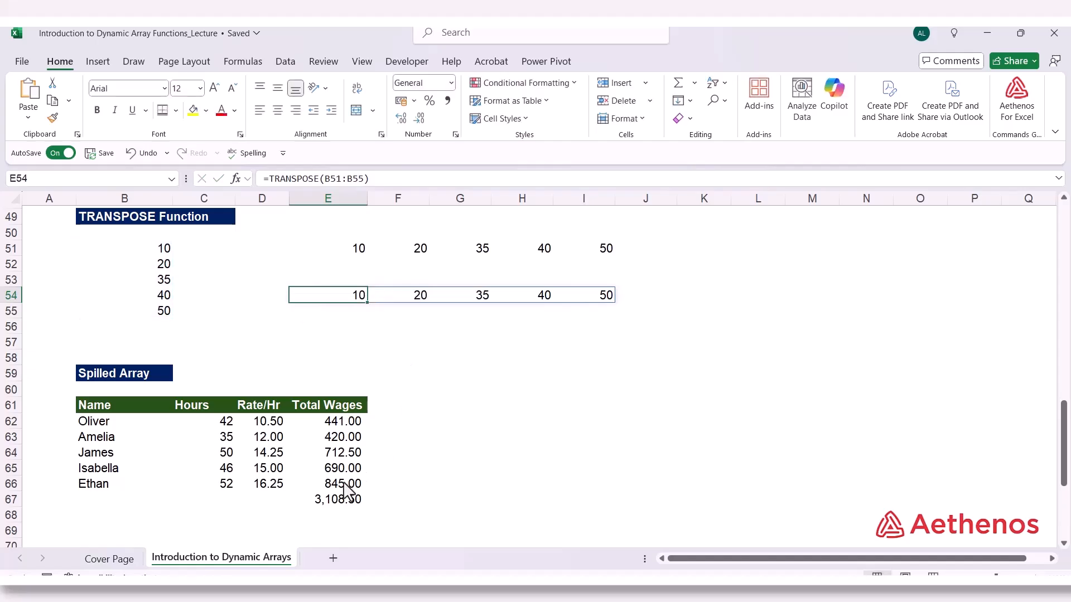
Enter =C62:C66*D62:D66 in B72 under the #SPILL! Error heading as a dynamic array formula
left_click(478, 421)
scroll(478, 421, "down", 4)
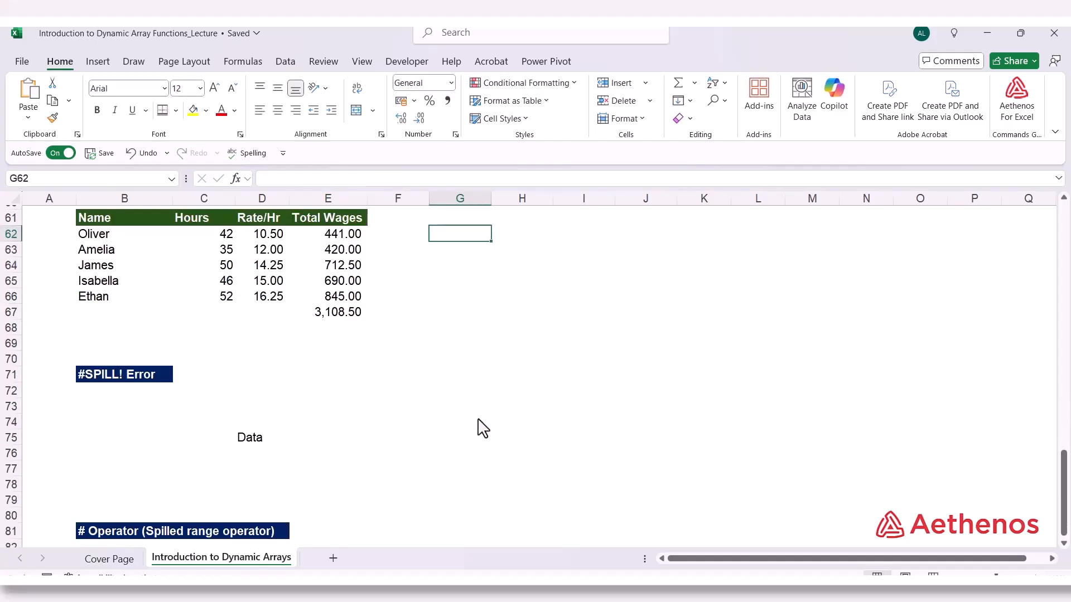
scroll(482, 429, "up", 1)
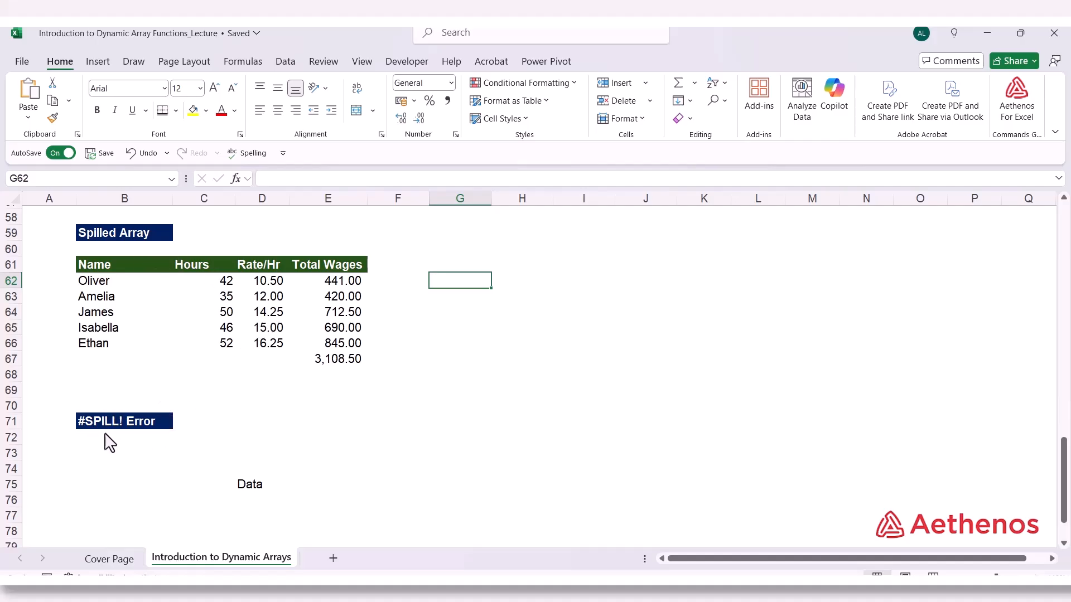
scroll(134, 442, "down", 1)
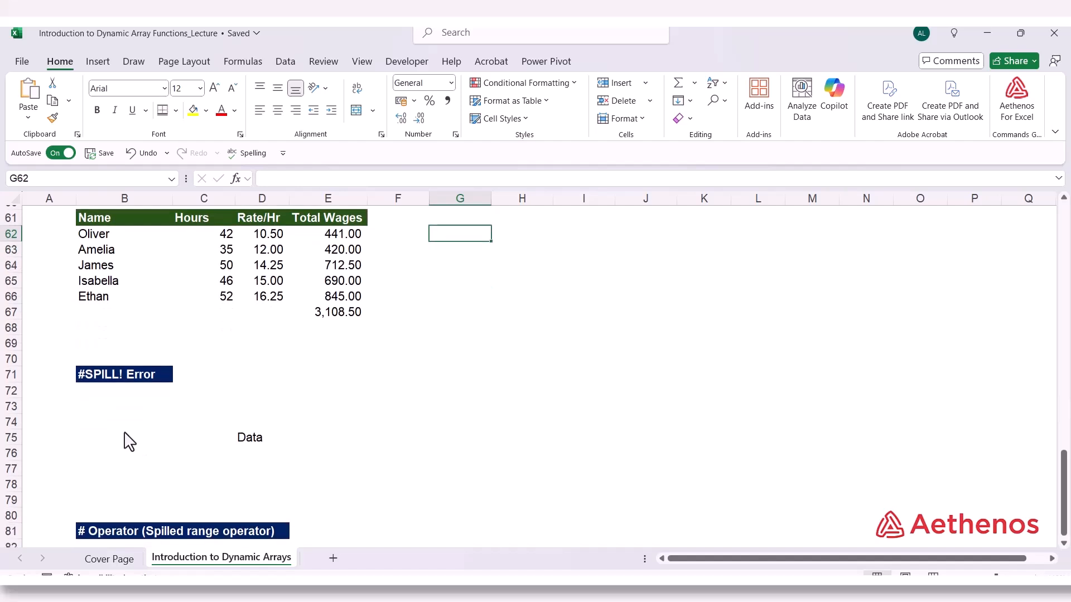
scroll(125, 441, "up", 1)
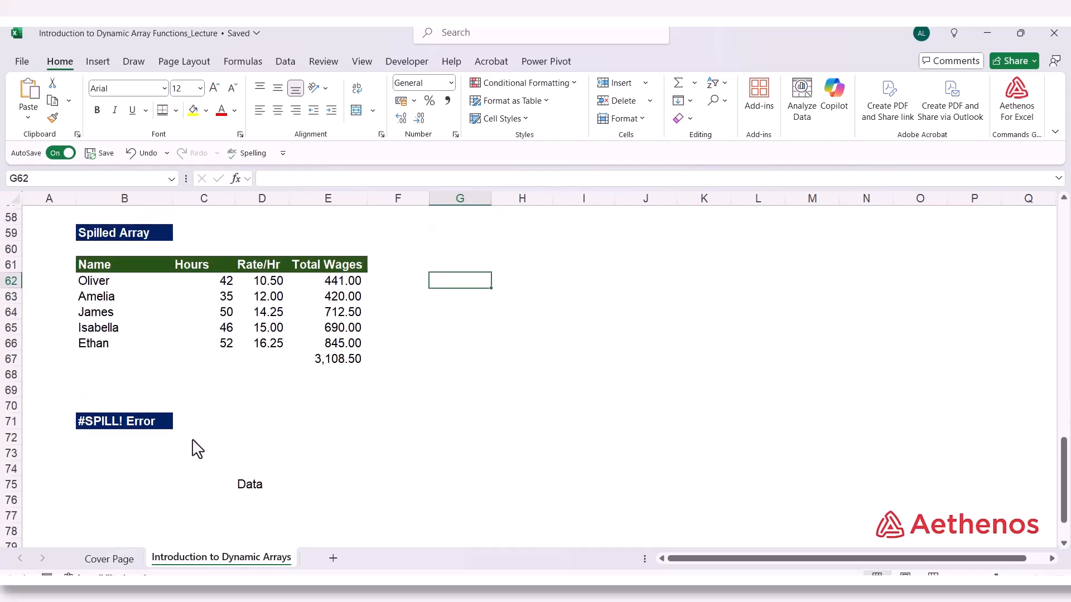
left_click(116, 444)
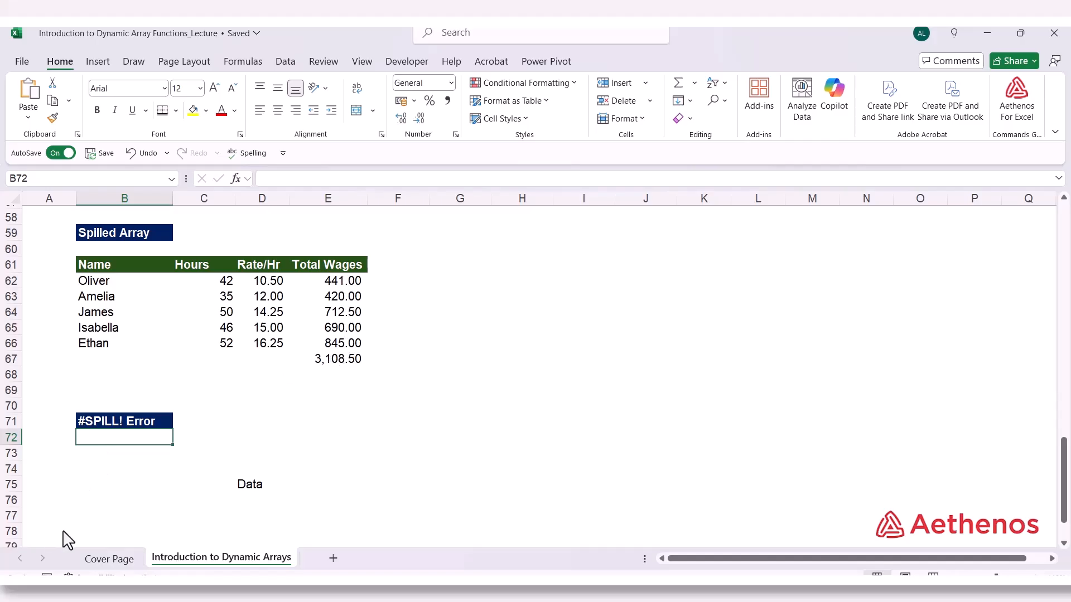
type("=")
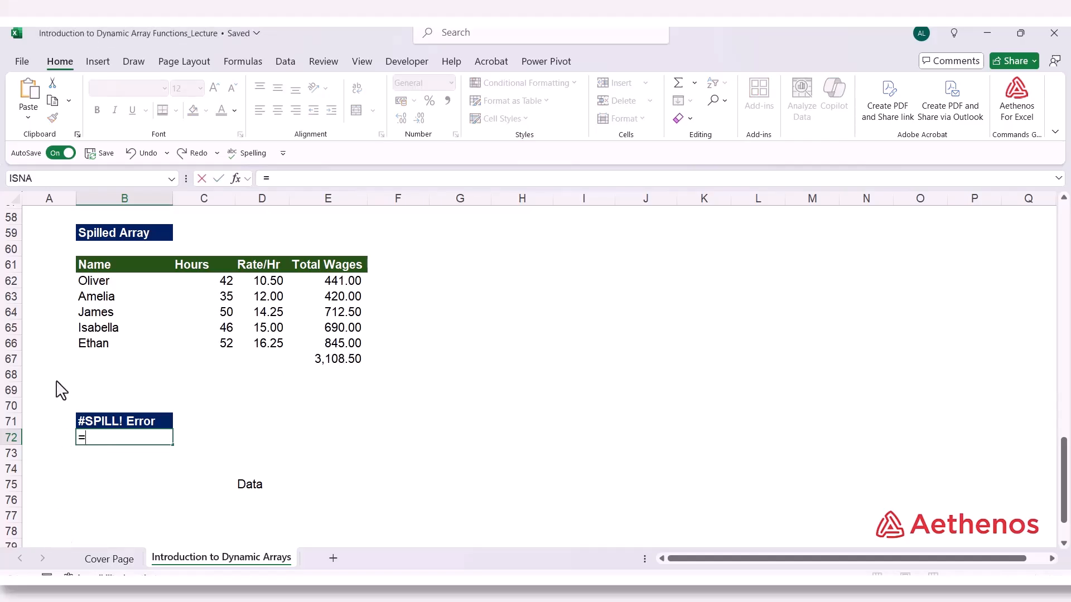
left_click_drag(214, 283, 208, 348)
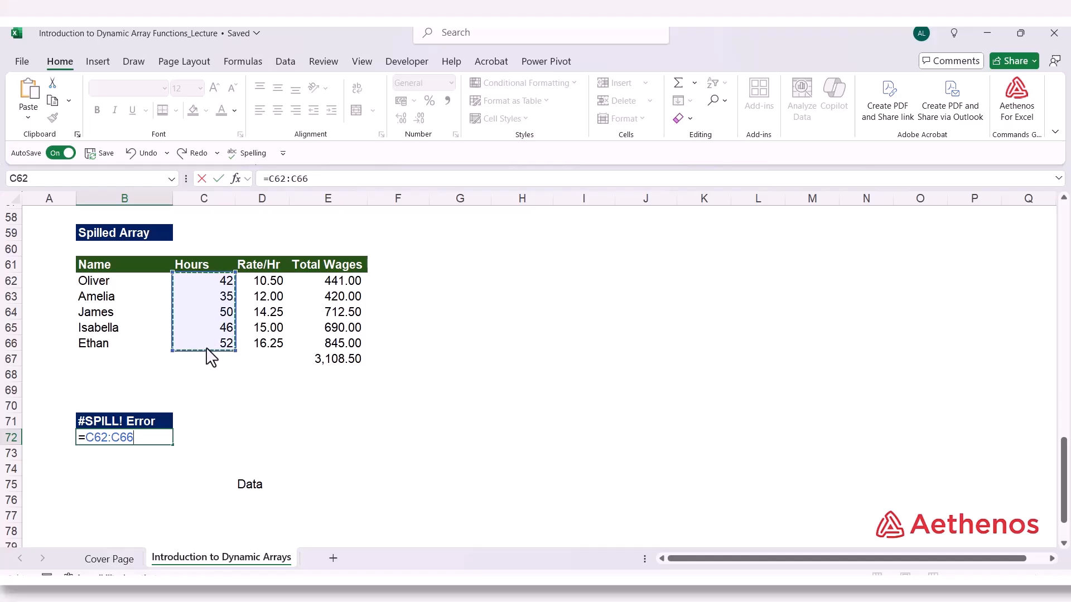
type("*")
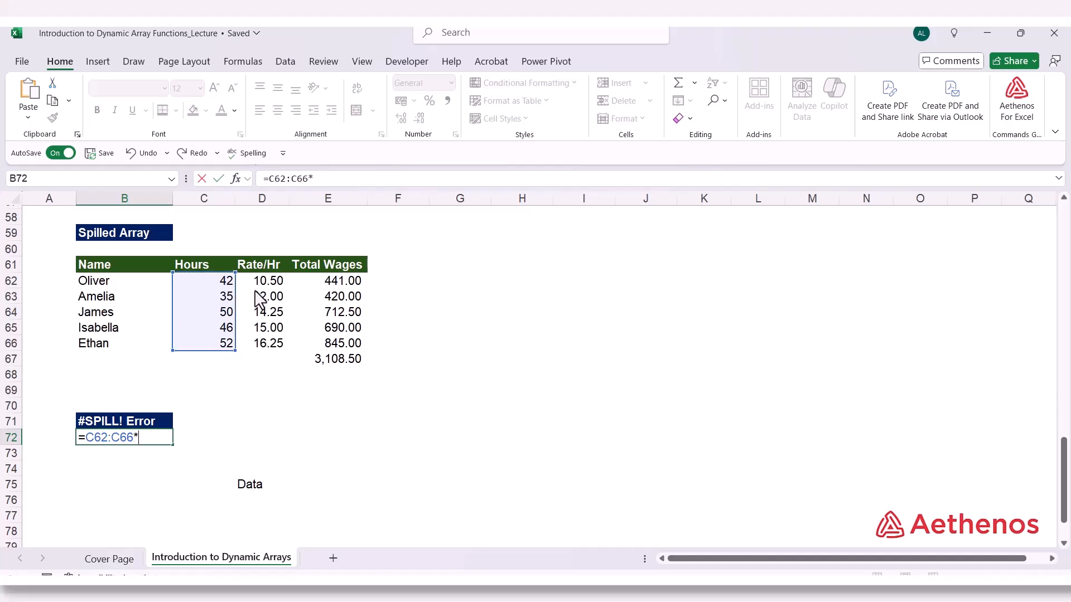
left_click_drag(258, 281, 265, 347)
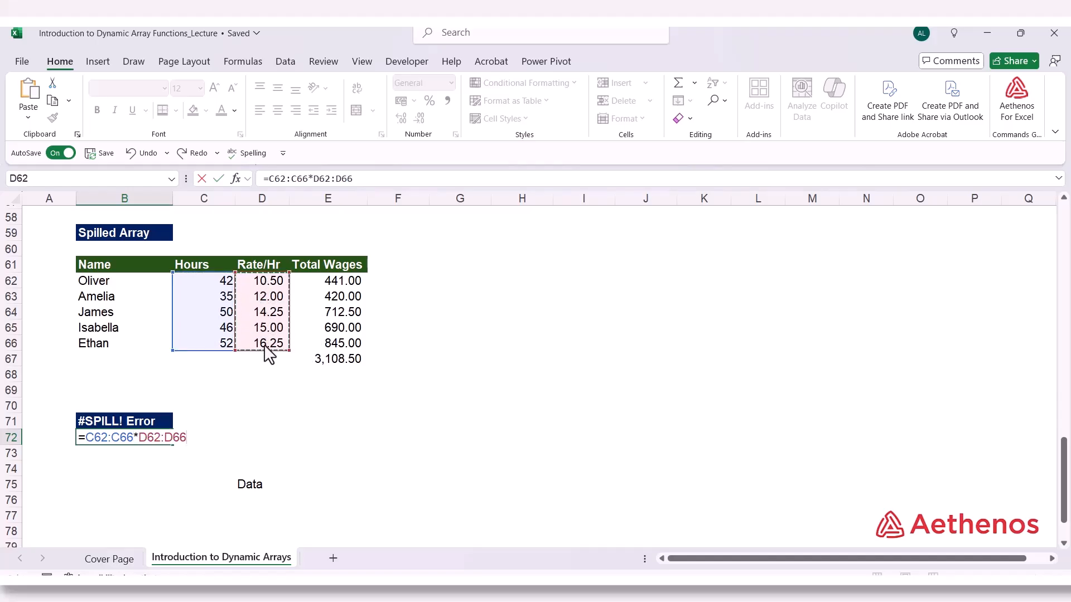
key("Return")
Enter =C62:C66*D62:D66 in D72, above the cell containing the text Data, to demonstrate a blocked spill range
left_click(174, 439)
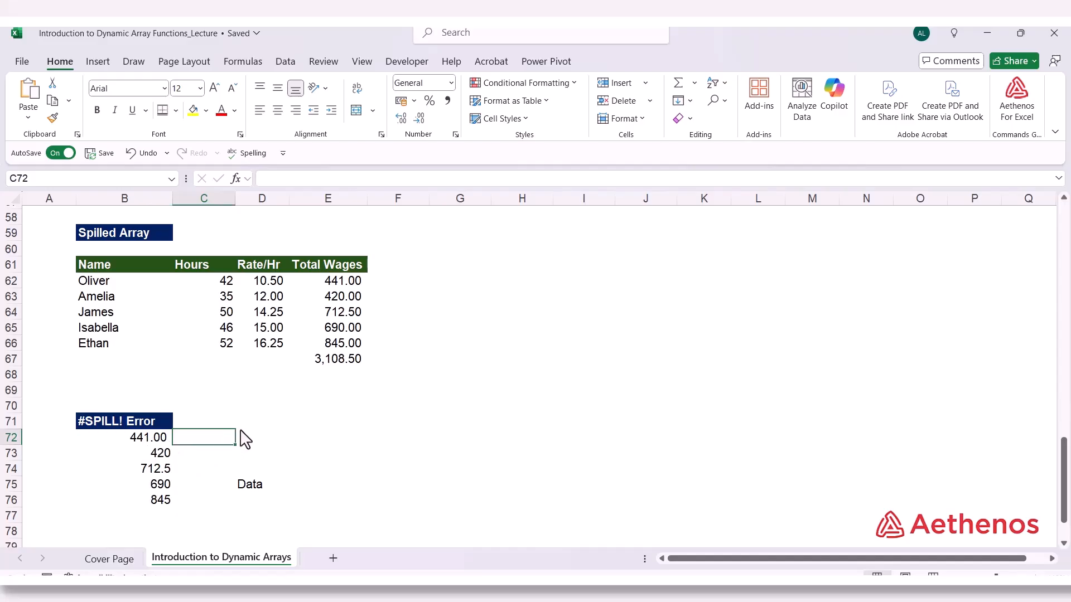
left_click(257, 444)
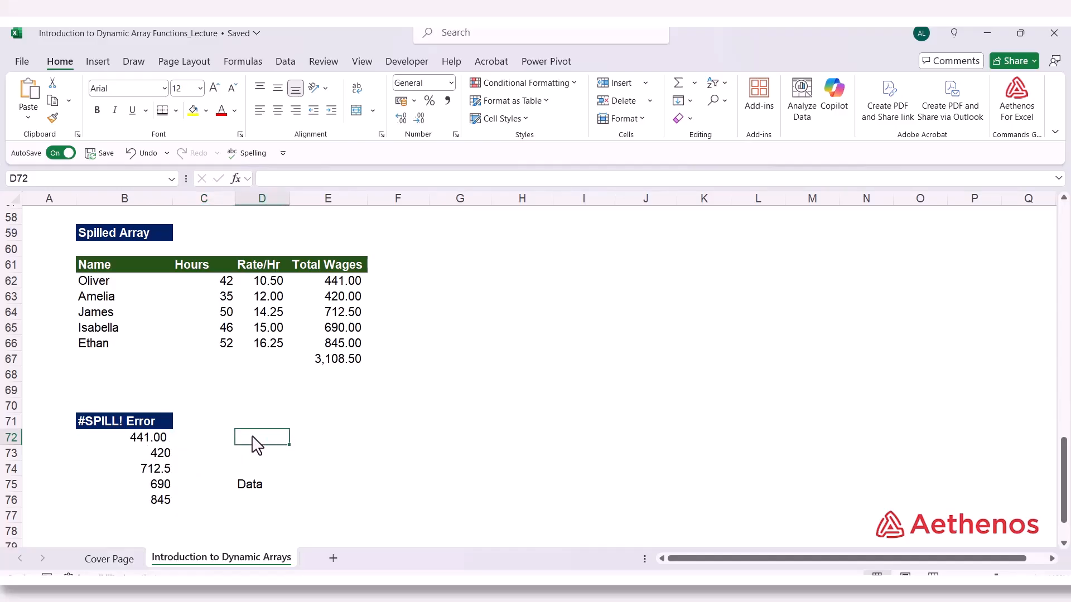
type("=")
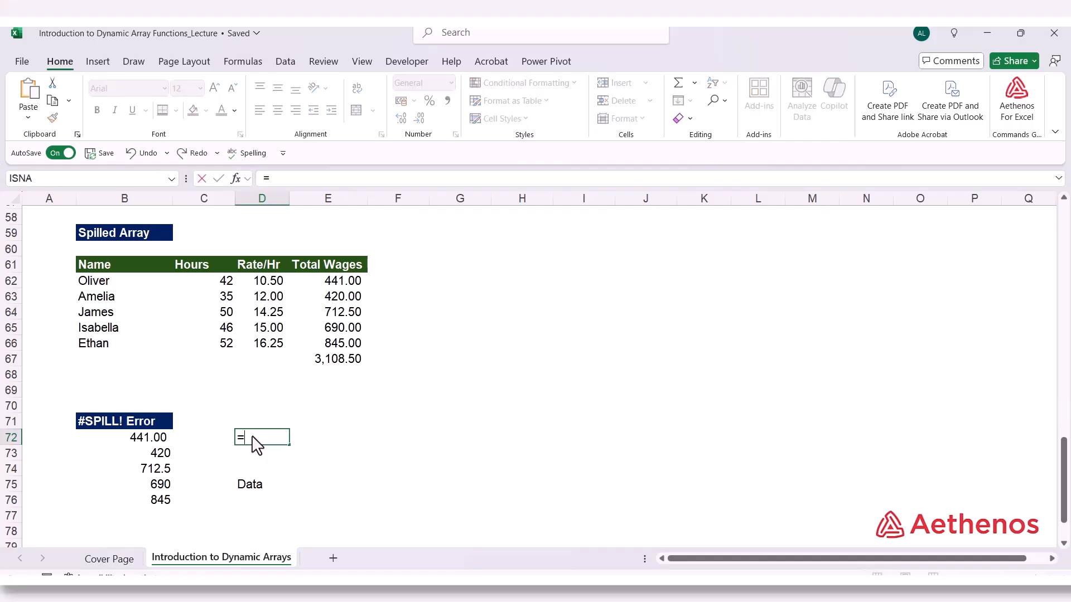
left_click_drag(209, 285, 200, 353)
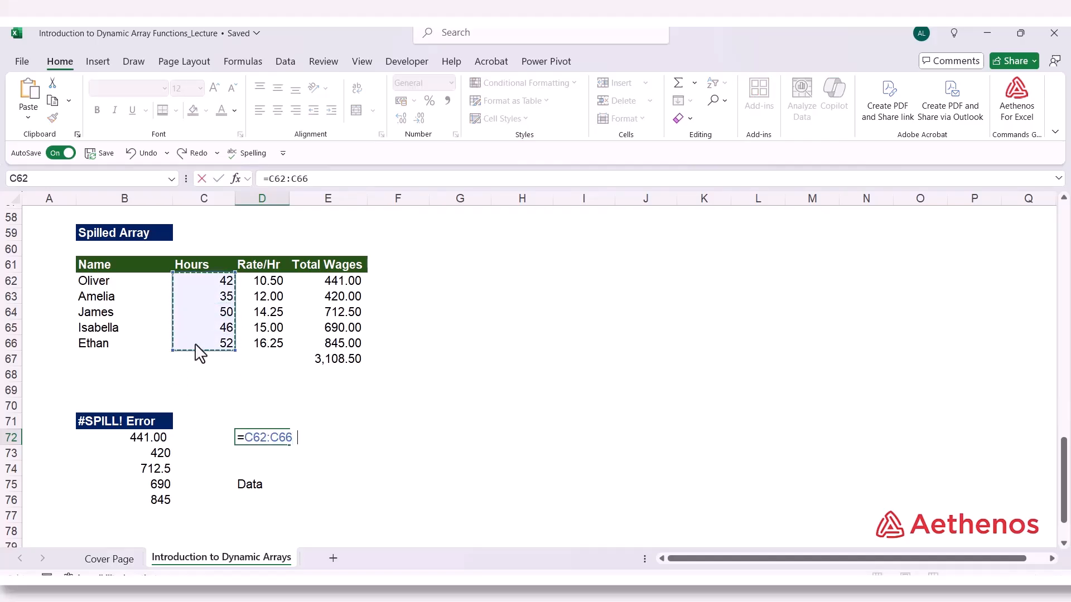
type("*")
left_click_drag(276, 281, 258, 347)
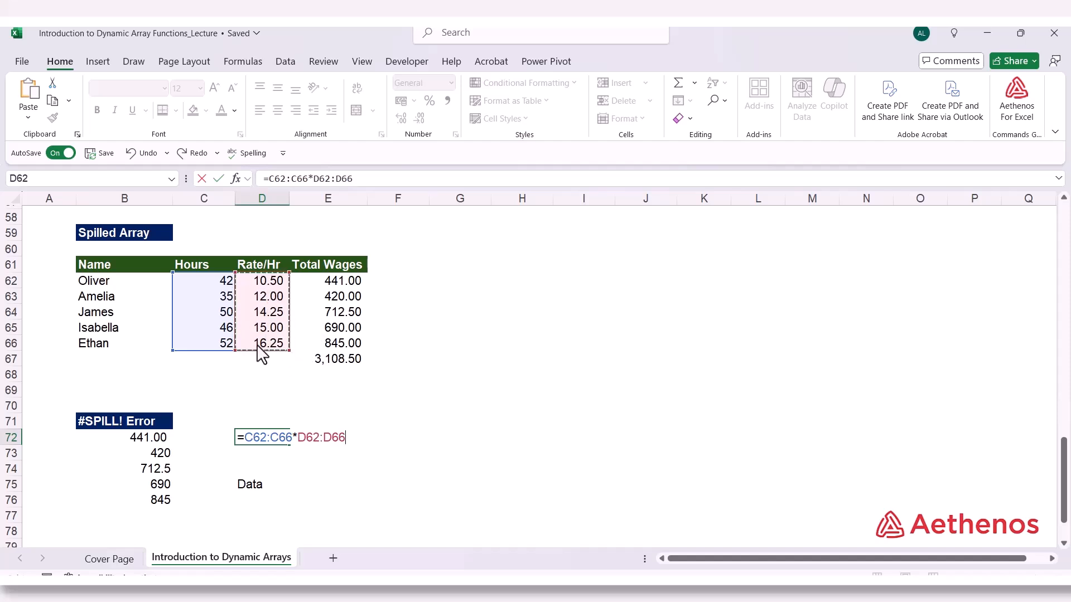
key("Return")
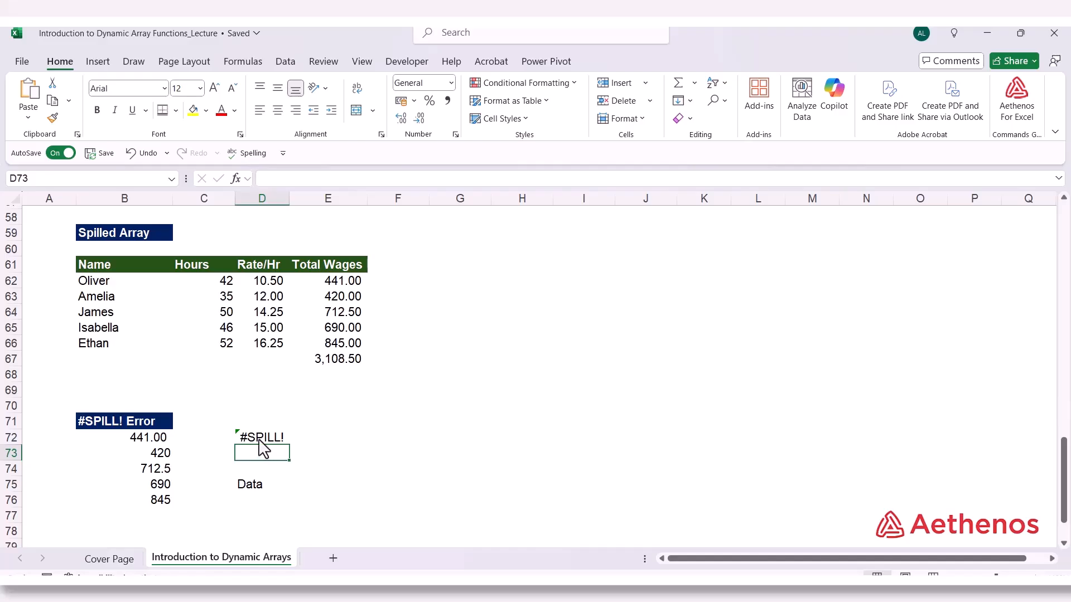
Clear the obstruction in the spill range of D72 by moving the Data entry from D75 to E75
left_click(251, 495)
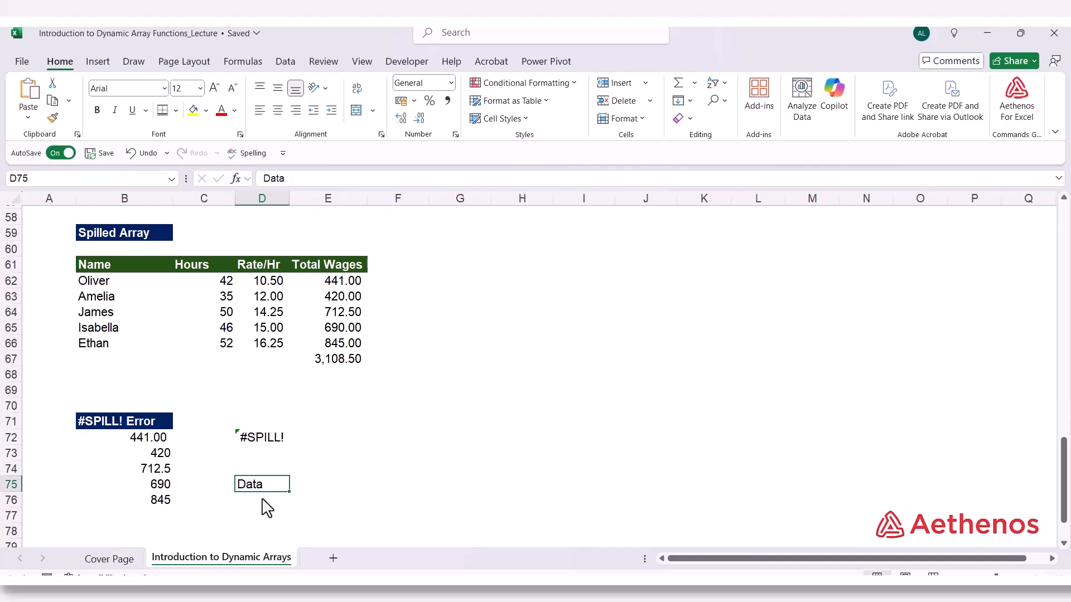
left_click(165, 505)
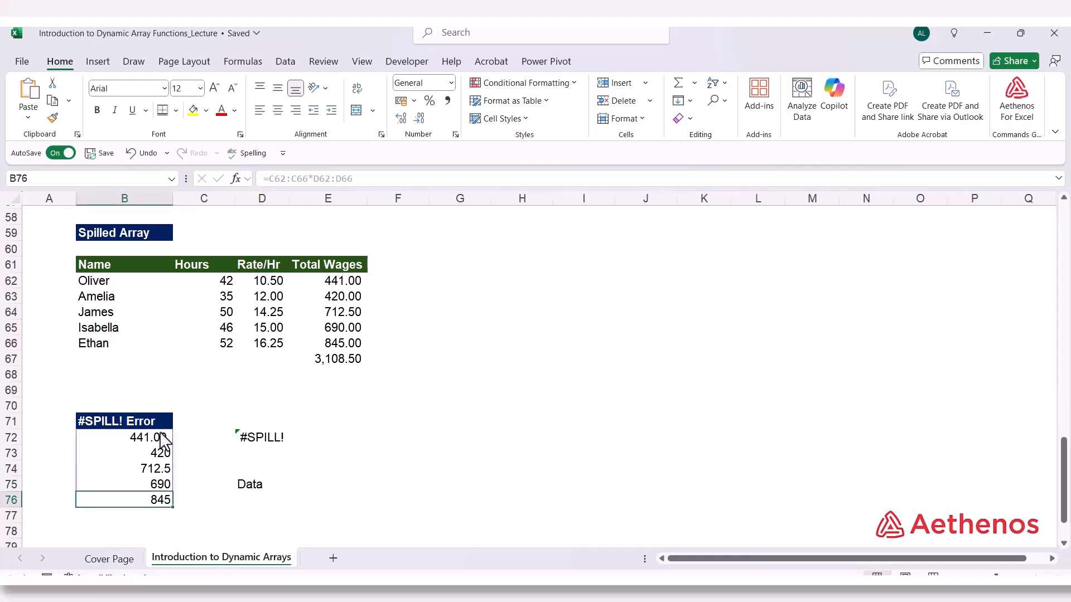
left_click(241, 486)
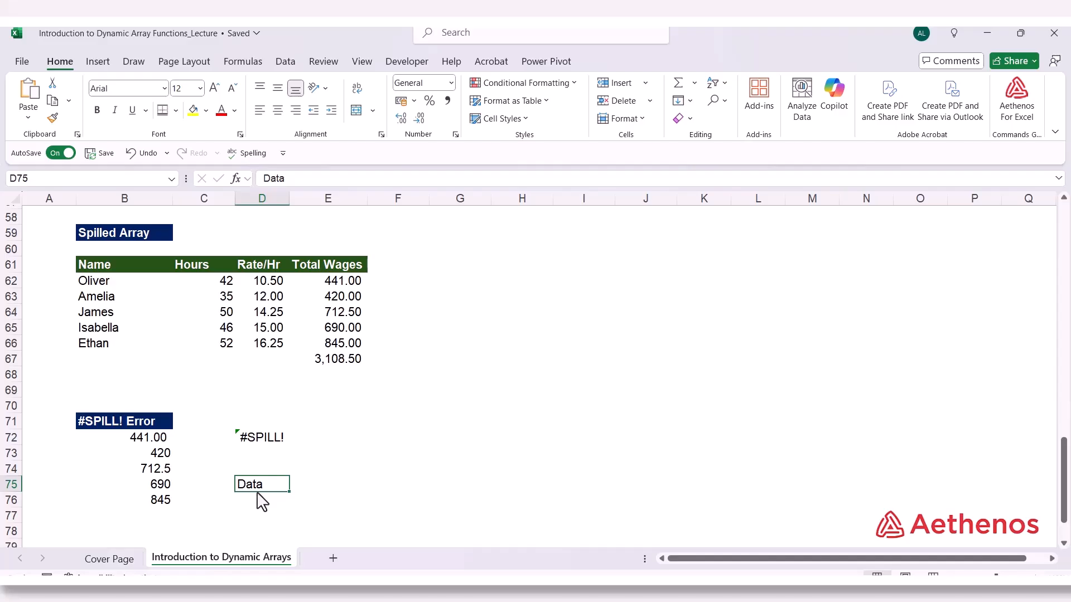
left_click_drag(258, 493, 325, 491)
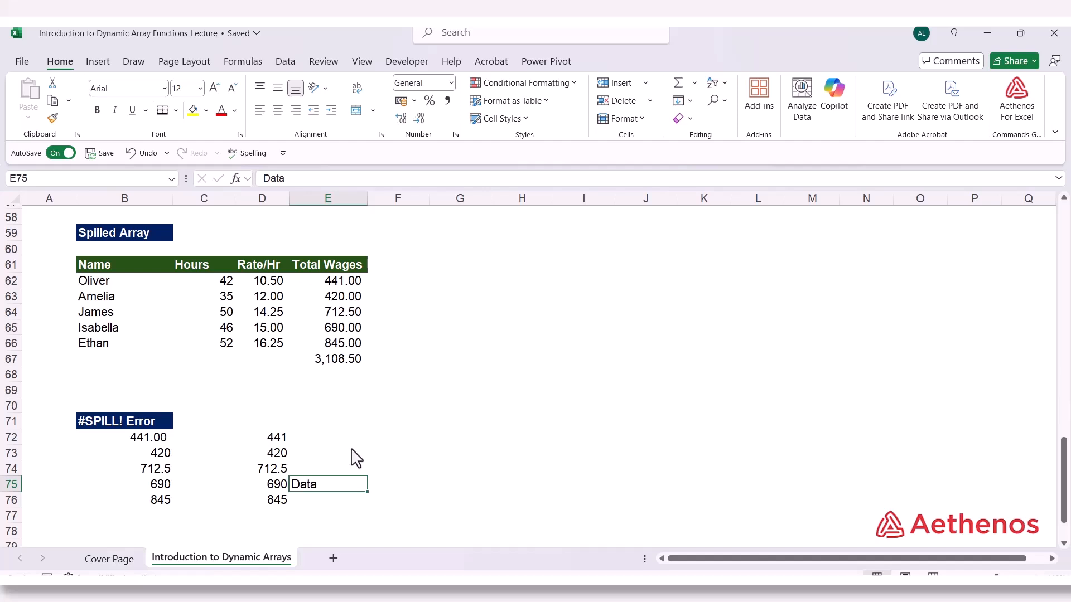
Enter =C62:C66*D62:D66 in B83 under the # Operator (Spilled range operator) heading and check its spilled range down to B87
scroll(419, 410, "down", 3)
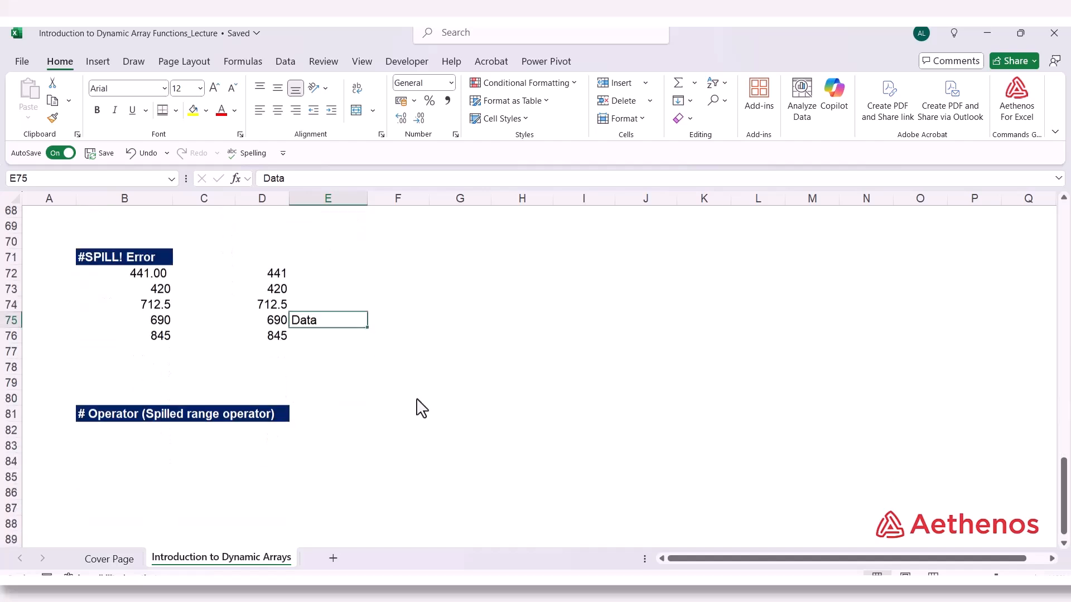
scroll(421, 409, "down", 1)
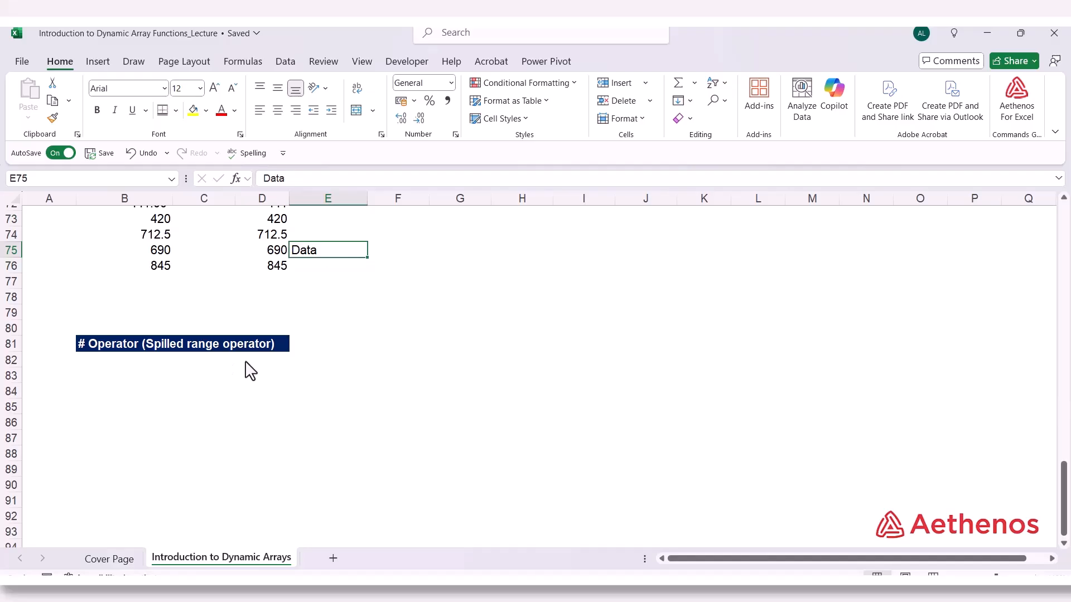
left_click(167, 378)
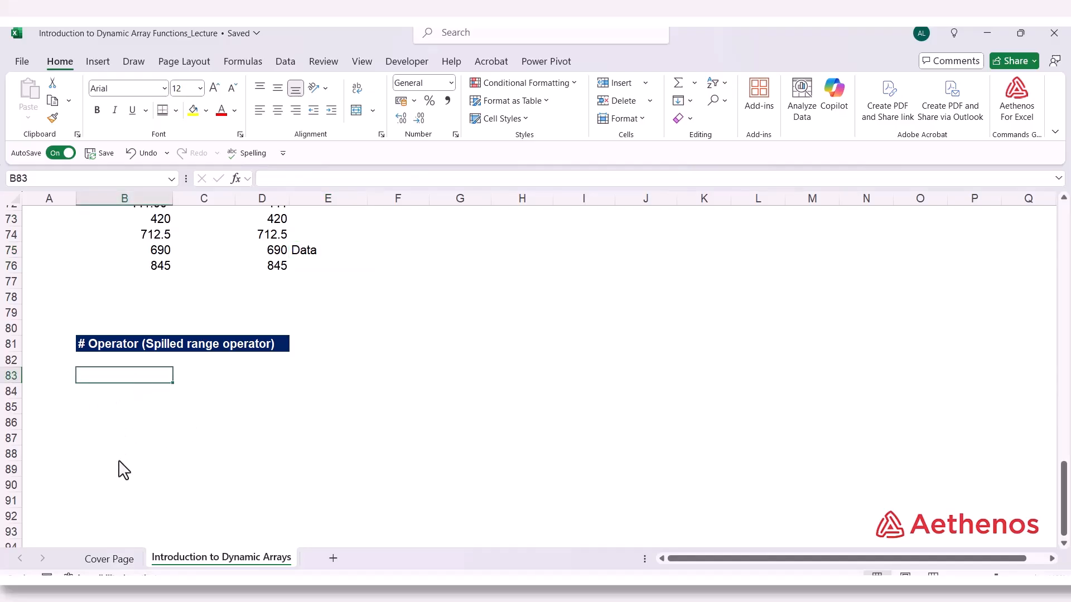
scroll(117, 530, "up", 3)
type("=")
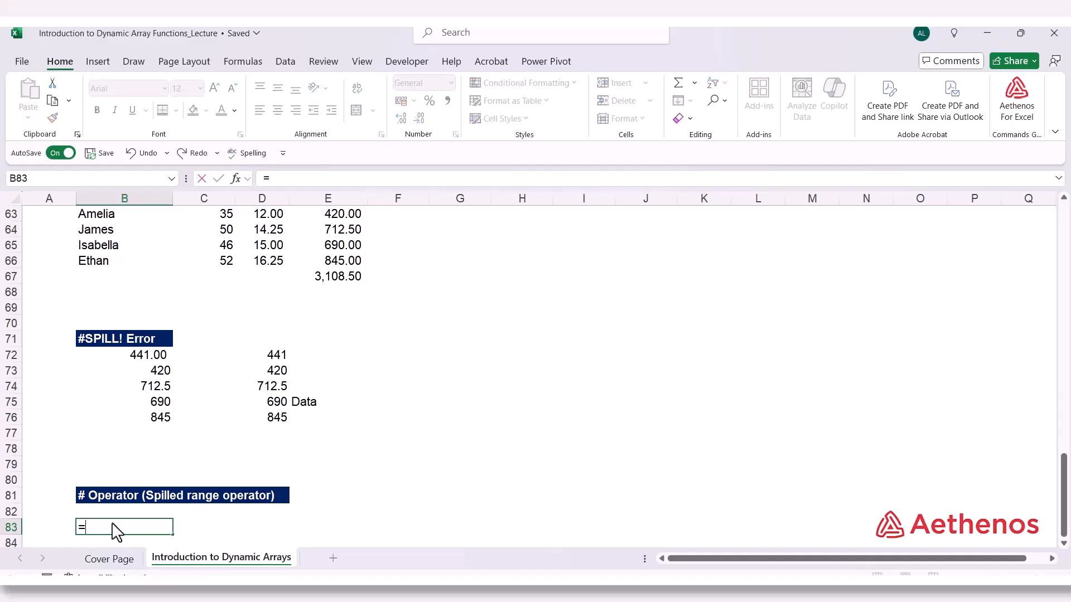
scroll(115, 531, "up", 3)
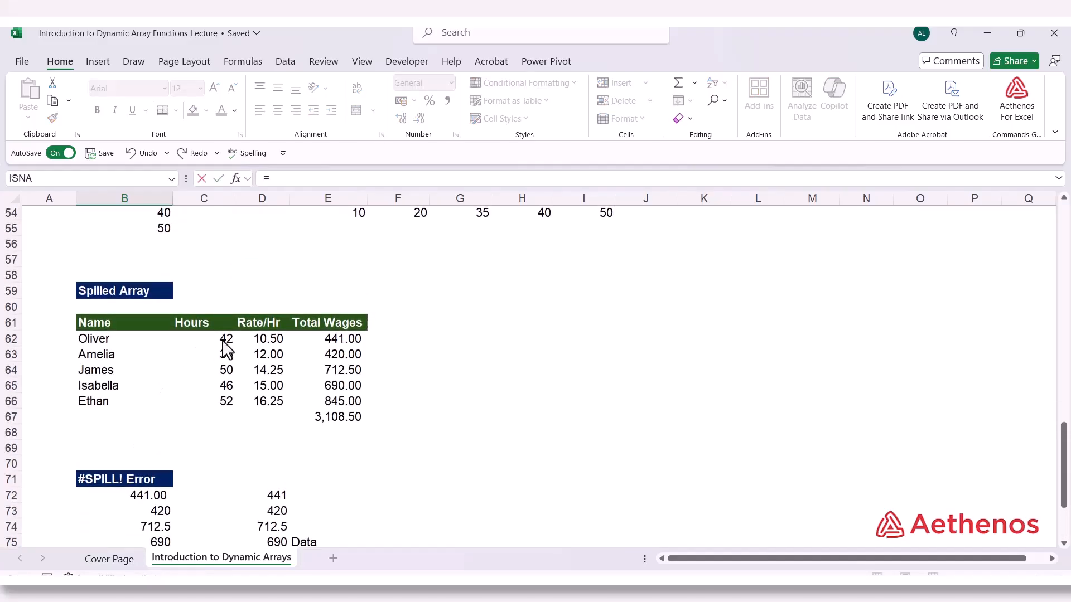
left_click_drag(226, 341, 219, 407)
type("*")
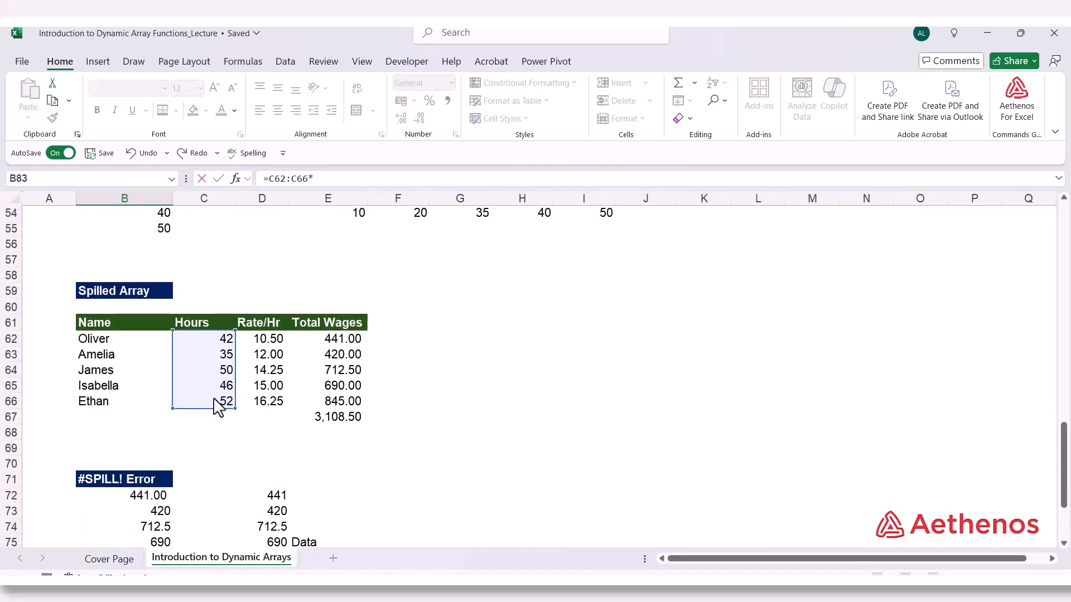
left_click_drag(267, 340, 258, 418)
key("Return")
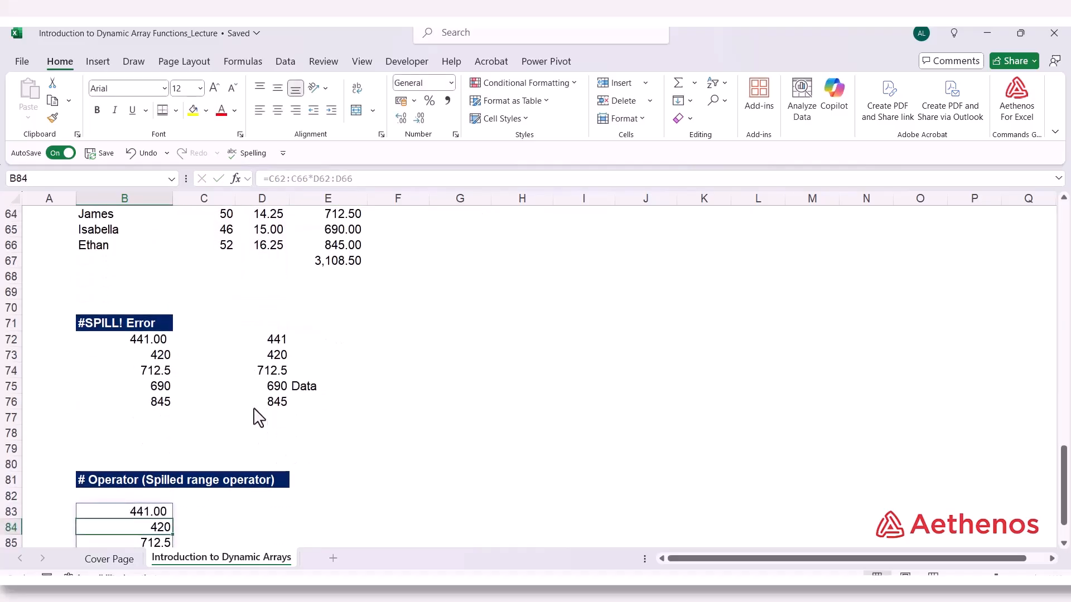
scroll(258, 417, "down", 3)
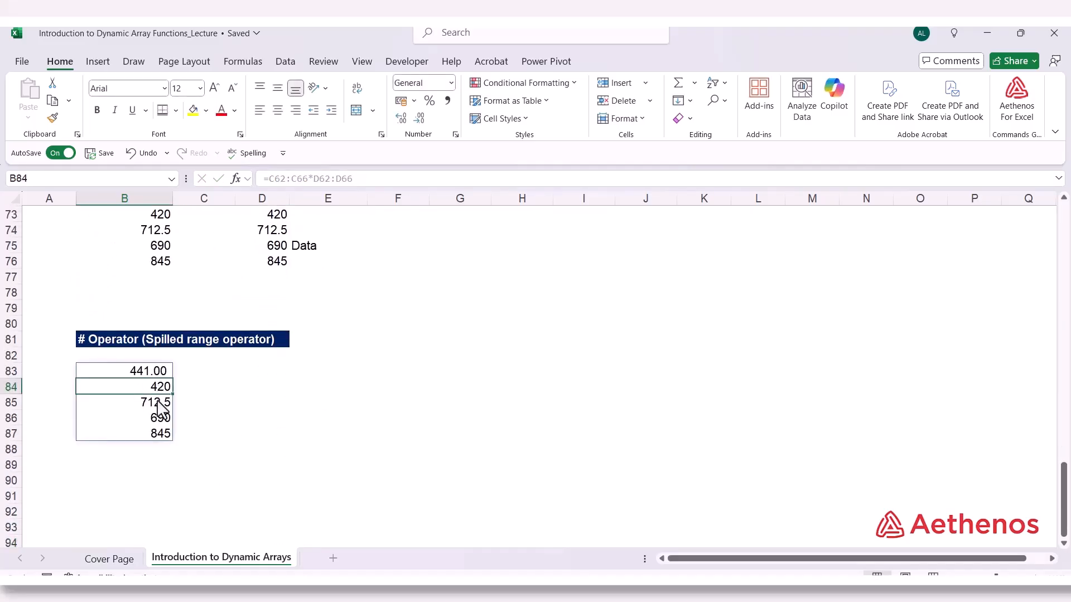
left_click(132, 435)
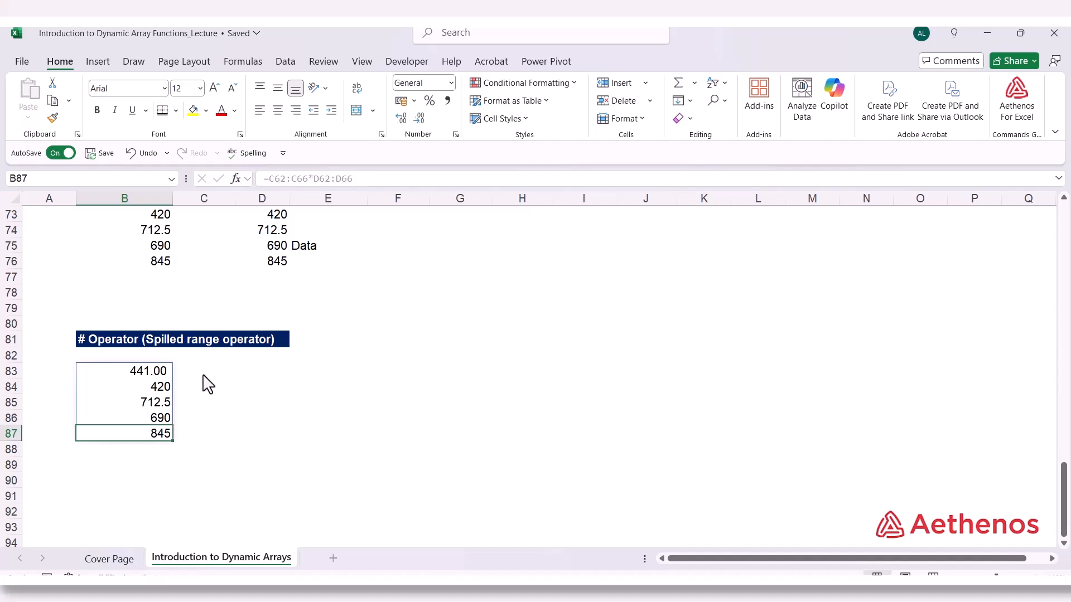
Enter =SUM(B83#) in D83, picking the spilled range B83:B87 as the argument
left_click(250, 375)
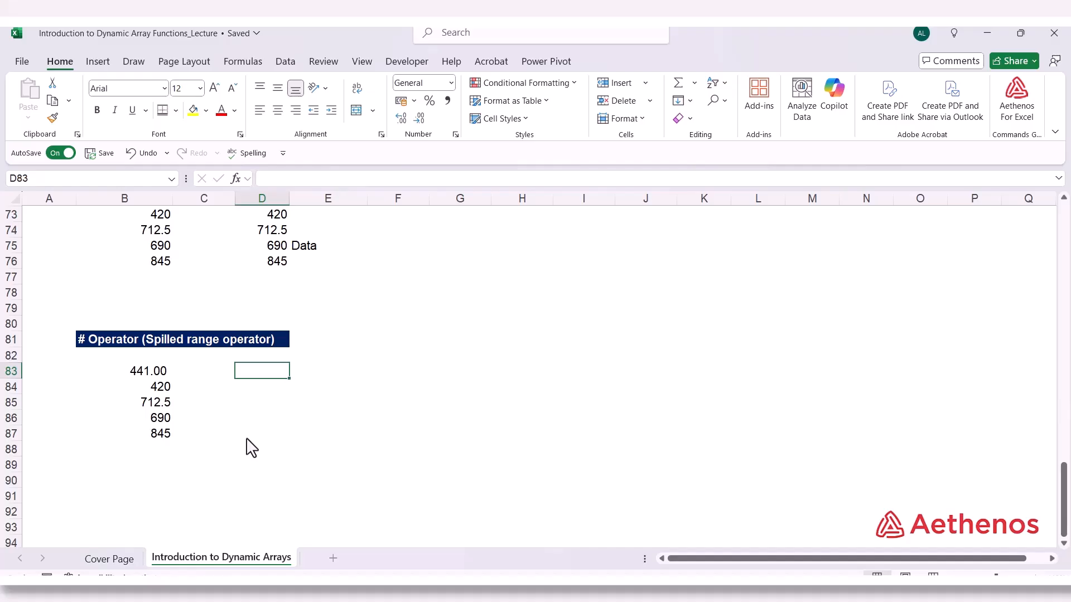
type("=sum")
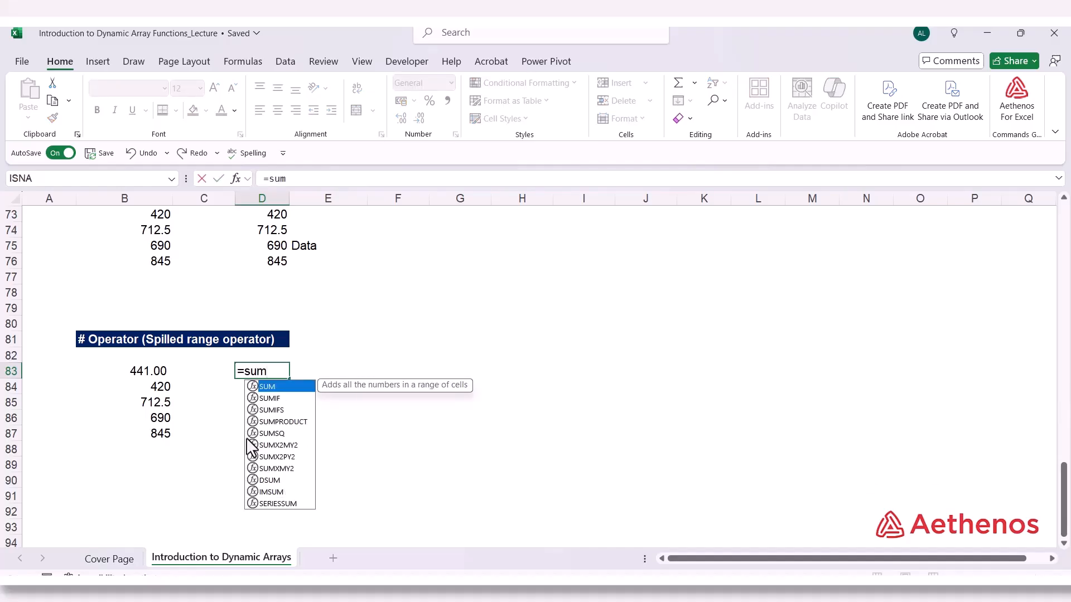
type("(")
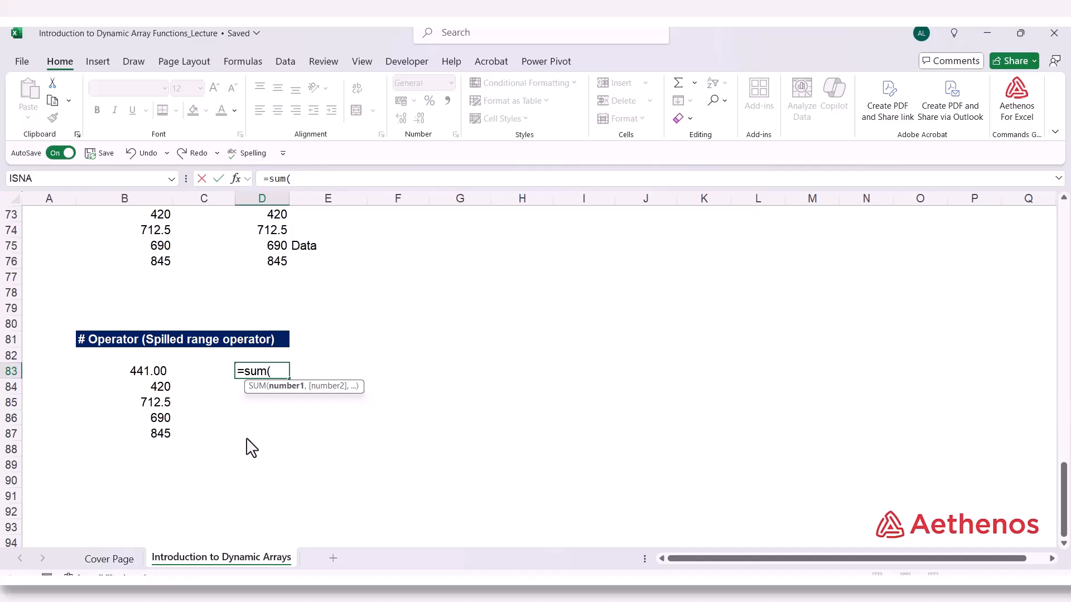
left_click_drag(143, 378, 141, 434)
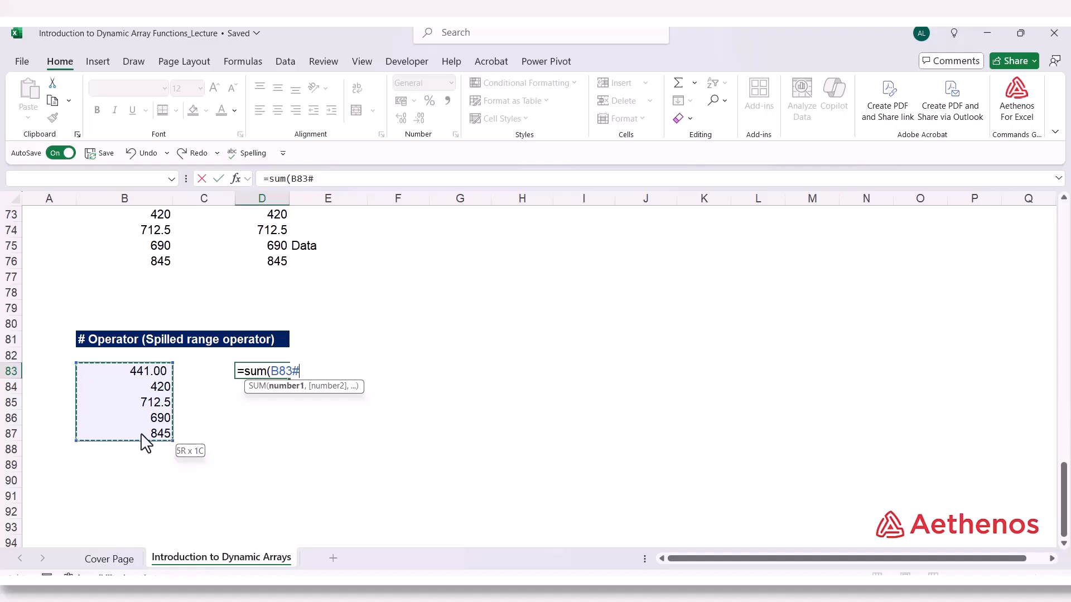
left_click_drag(145, 443, 146, 442)
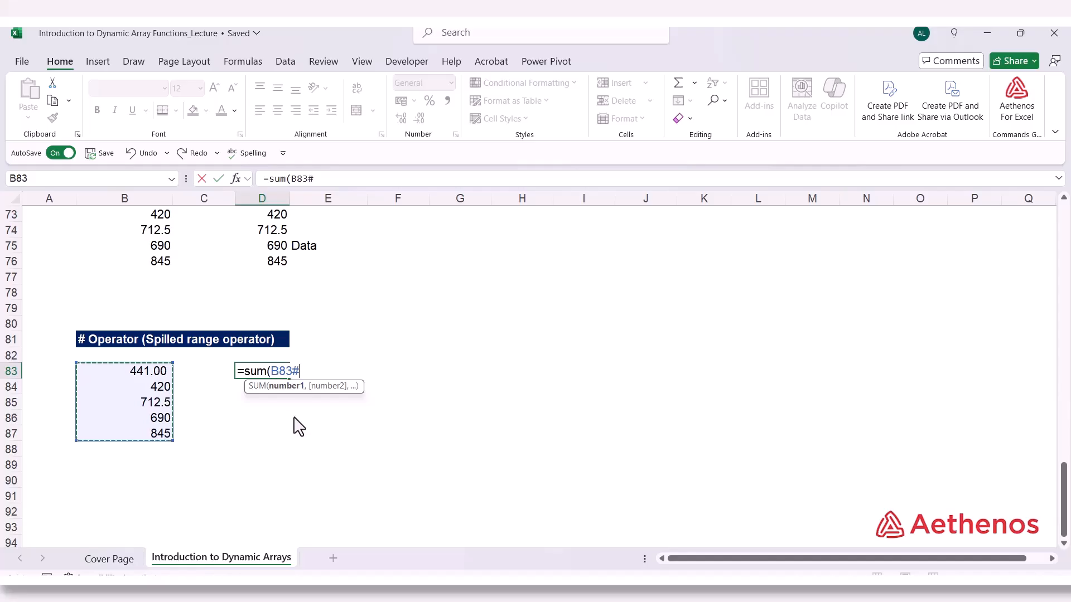
type(")")
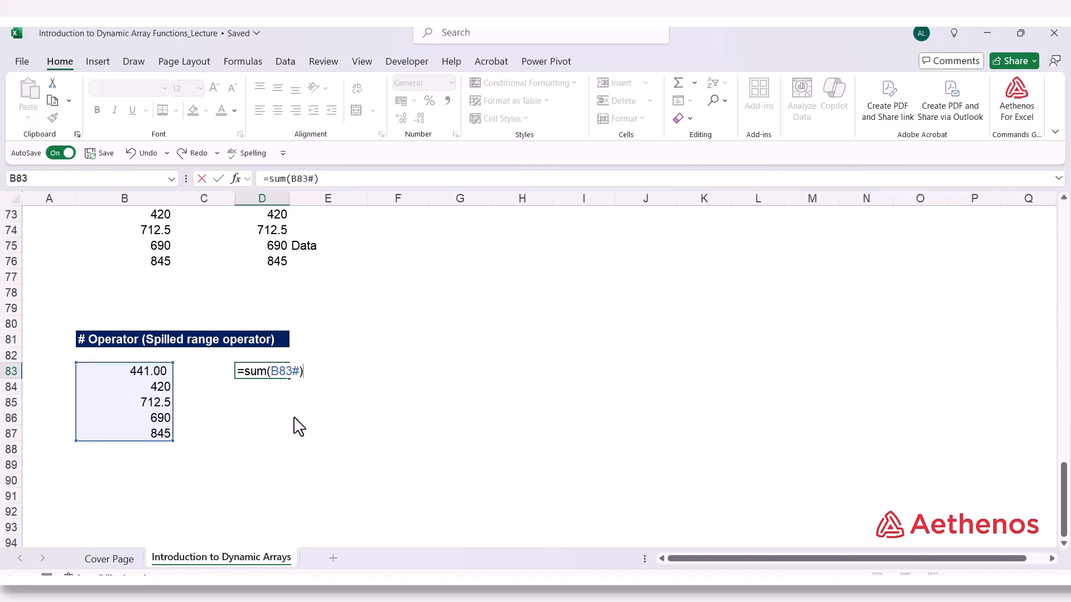
key("Return")
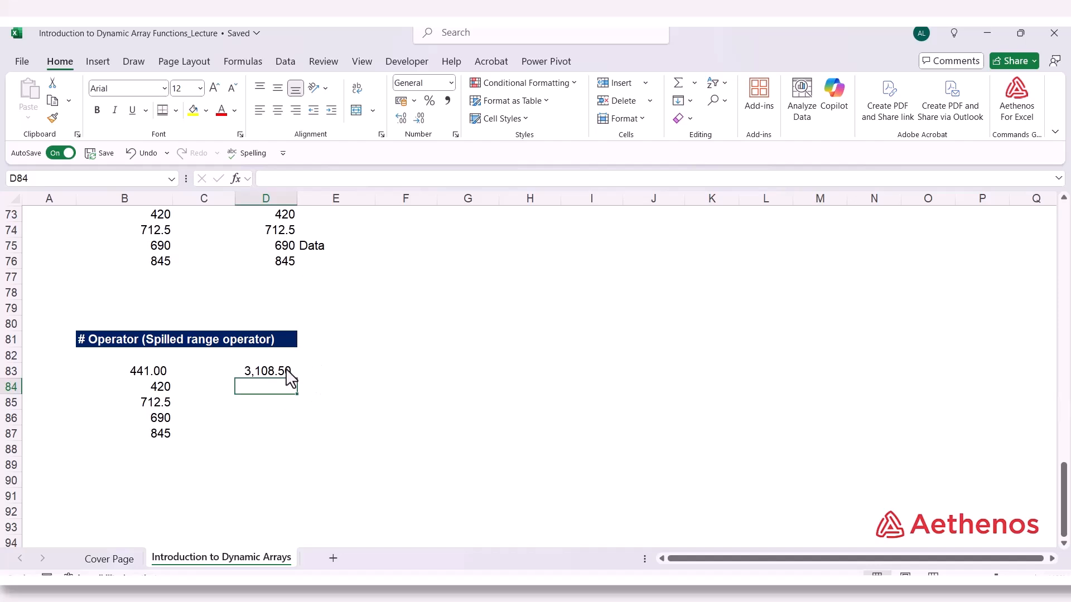
Inspect the # operator in the SUM formula in D83 and leave the formula as it is
left_click(285, 369)
double_click(274, 370)
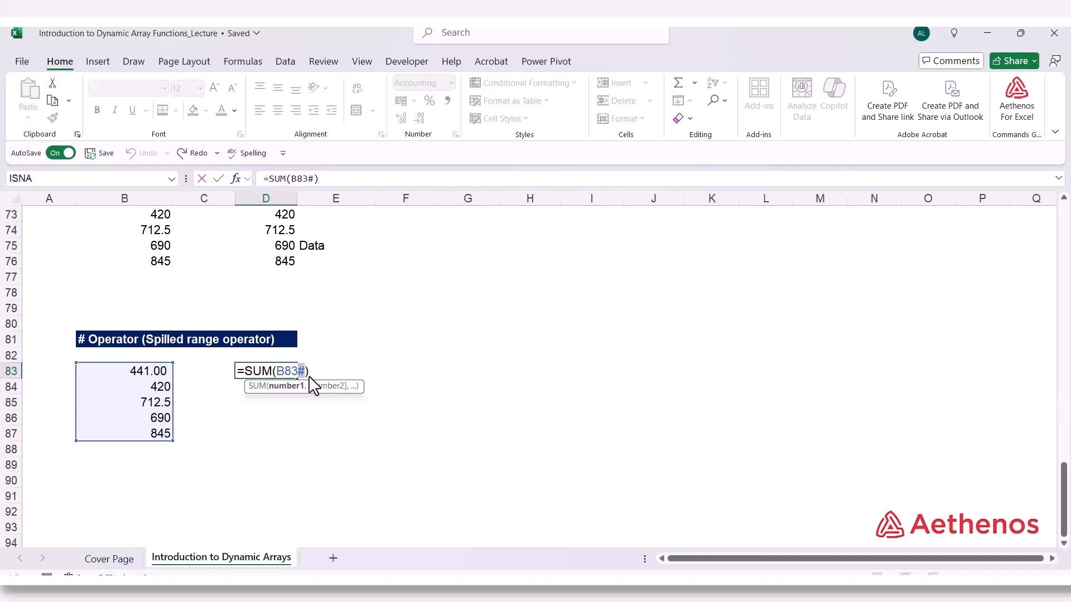
key("Tab")
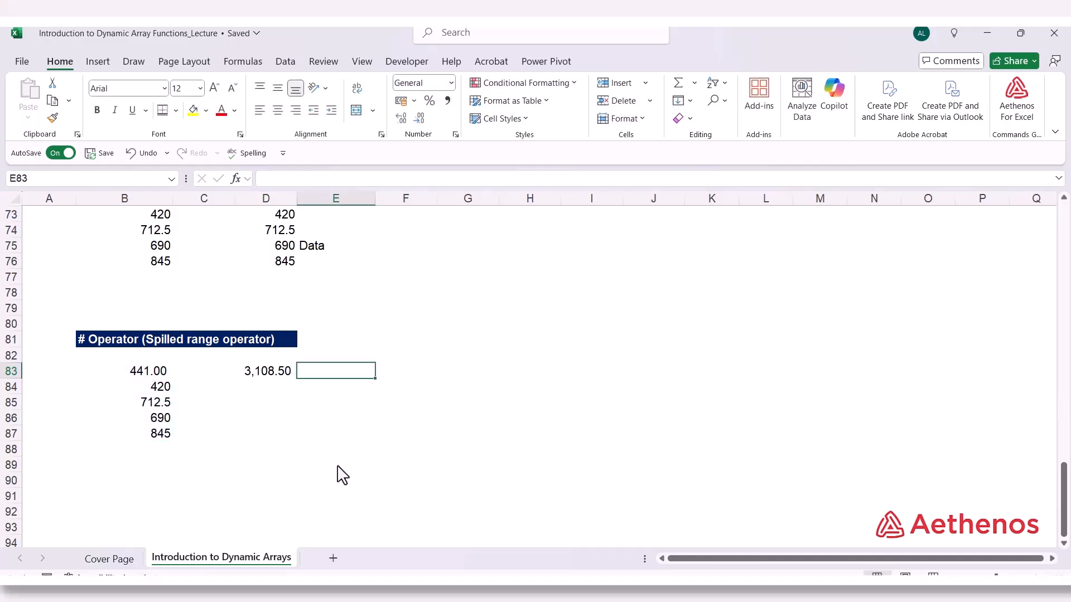
Enter =SUM(B83#) in E83, writing the spilled range reference manually instead of selecting the cells
type("=")
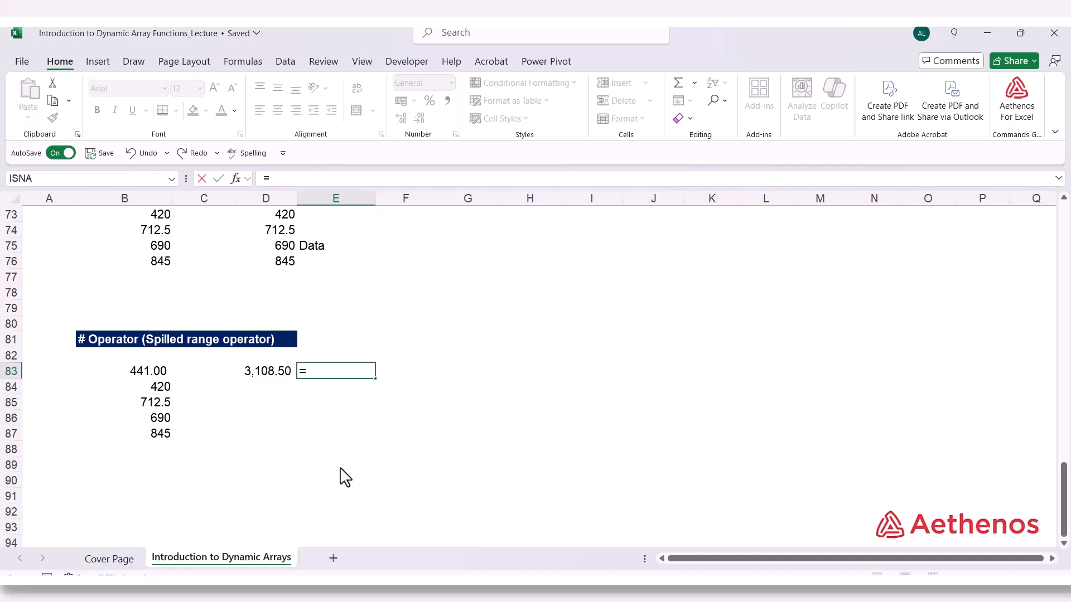
type("sum")
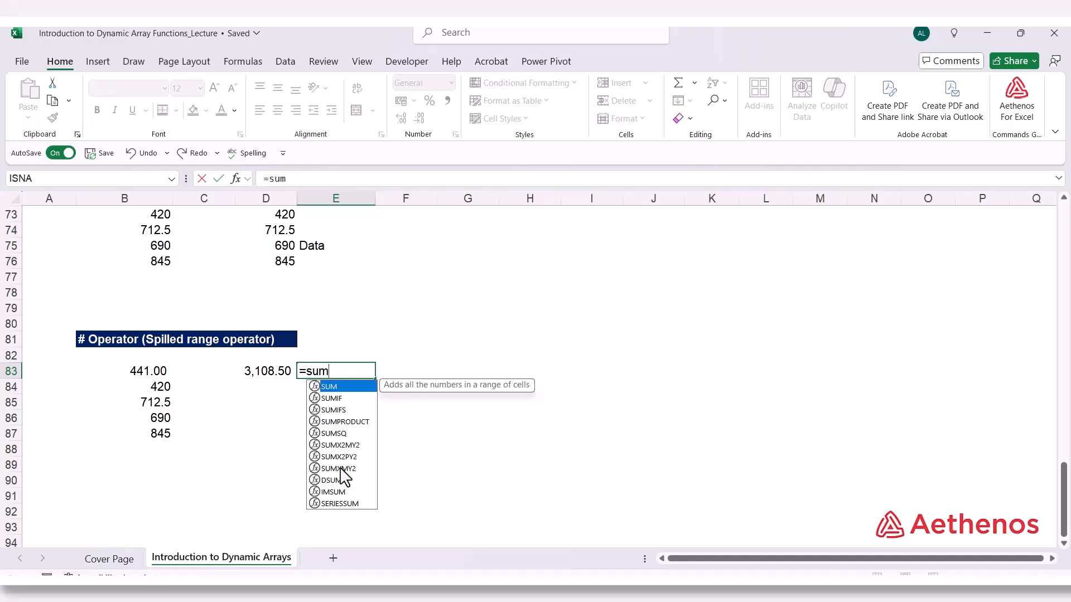
type("(")
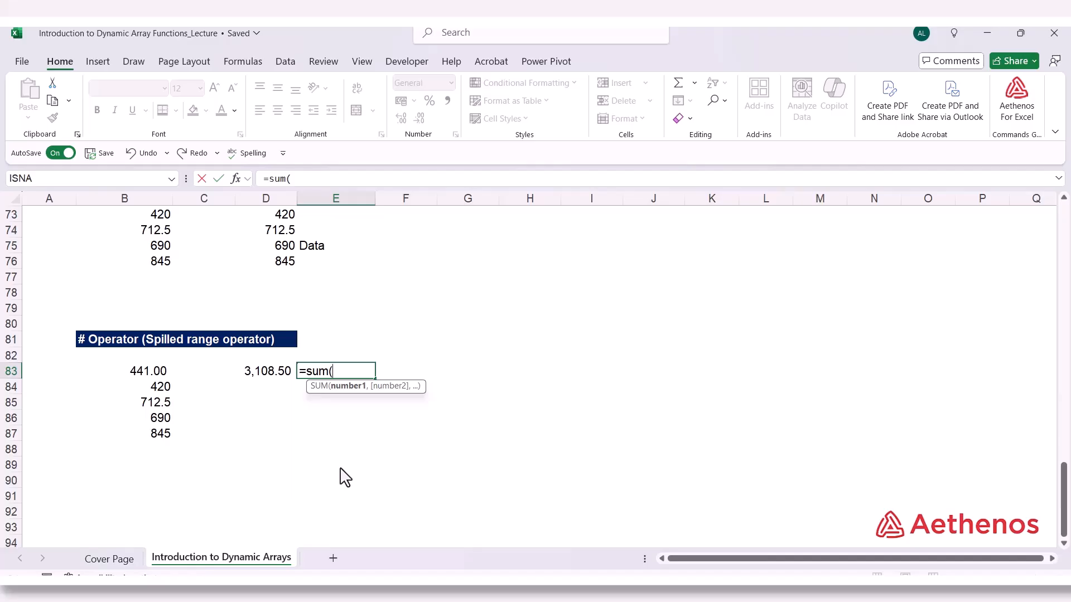
type("B")
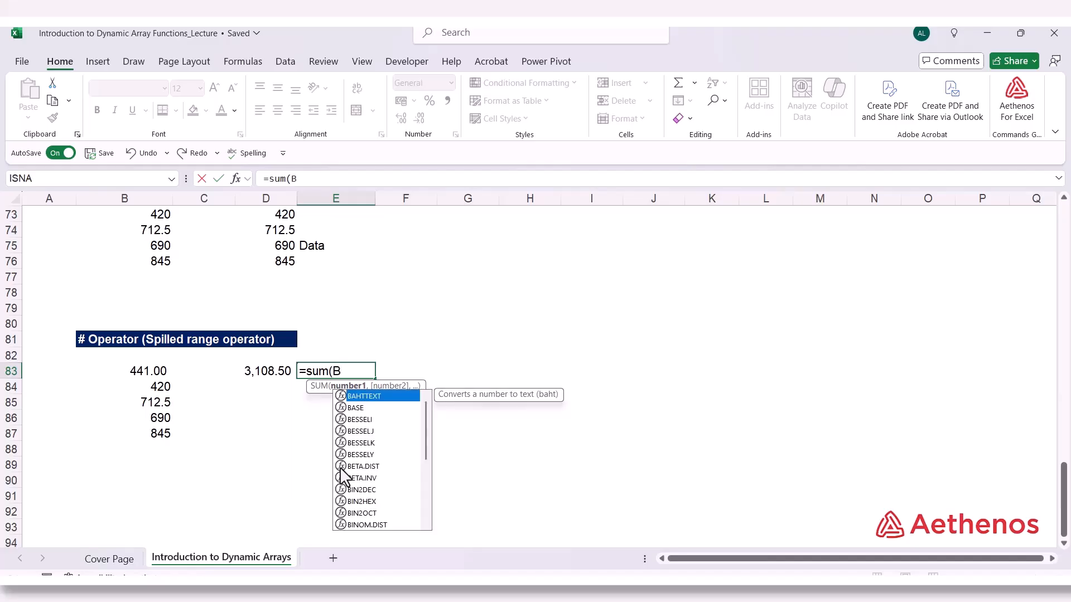
type("83")
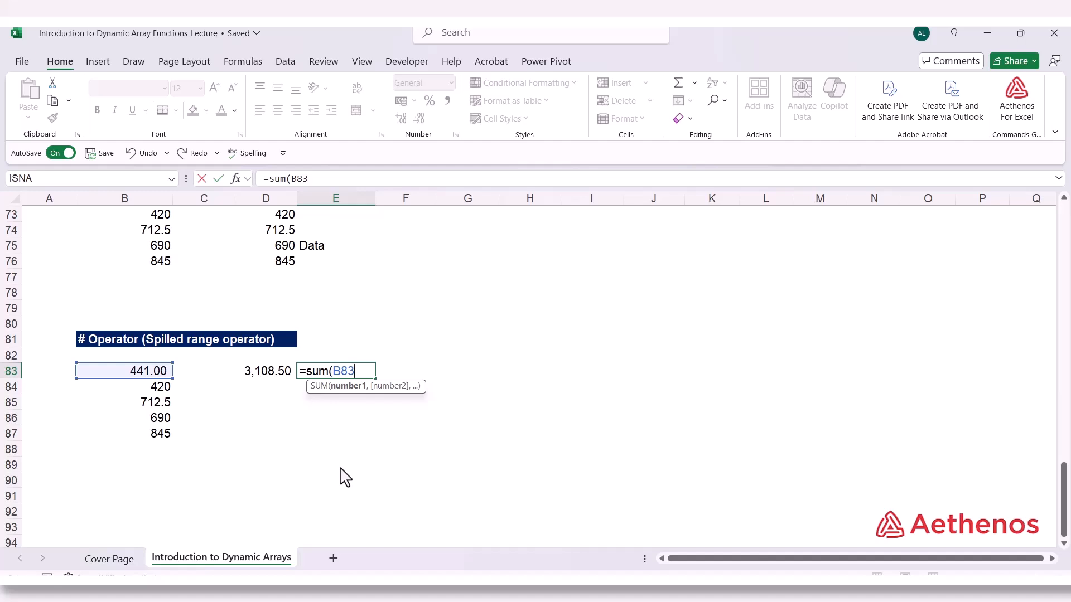
type("#")
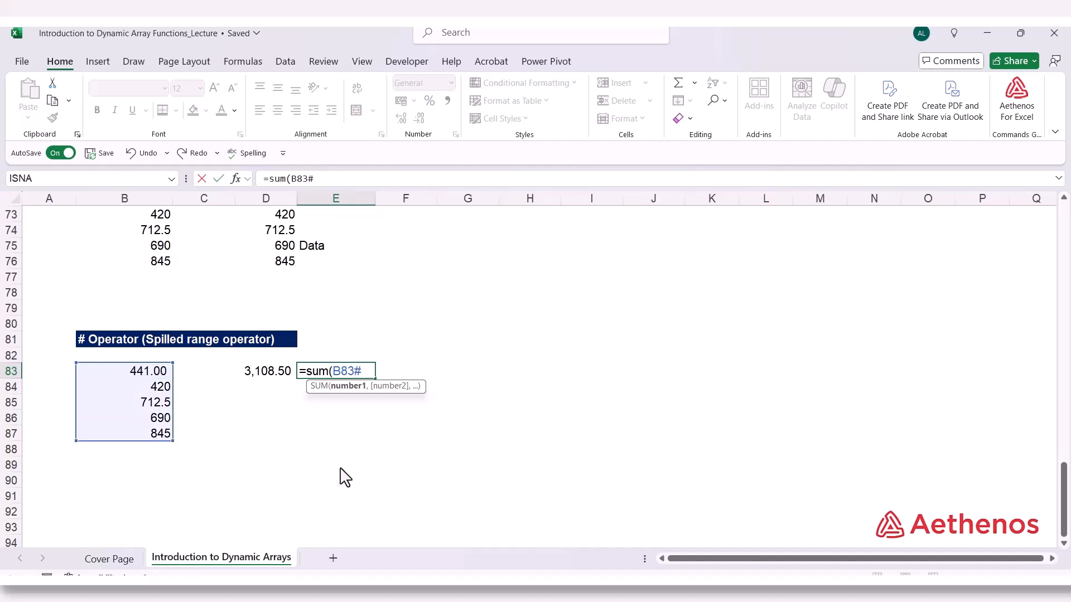
type(")")
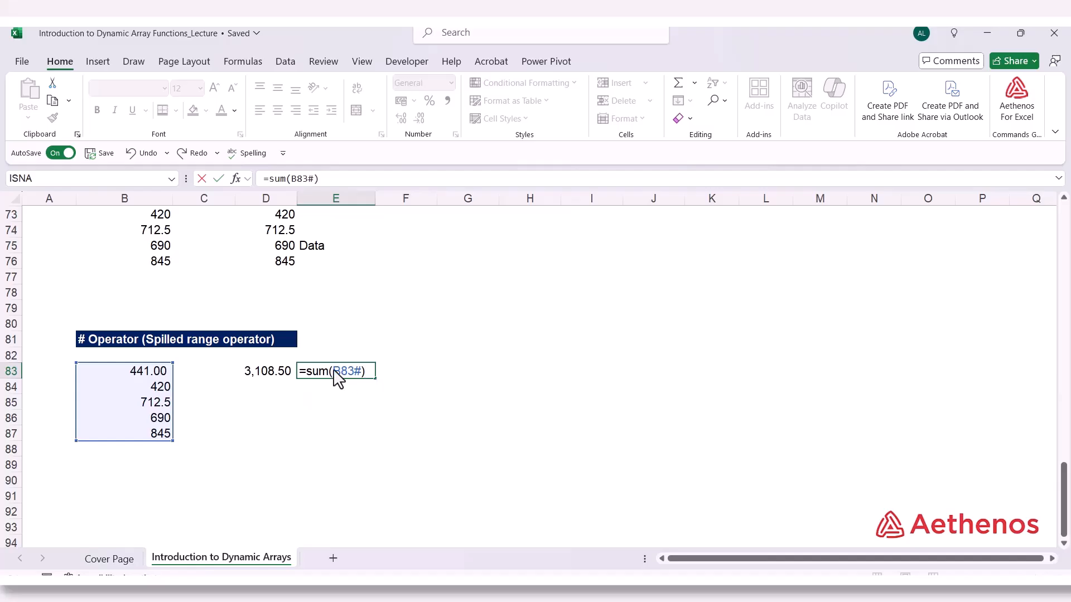
left_click_drag(334, 372, 354, 370)
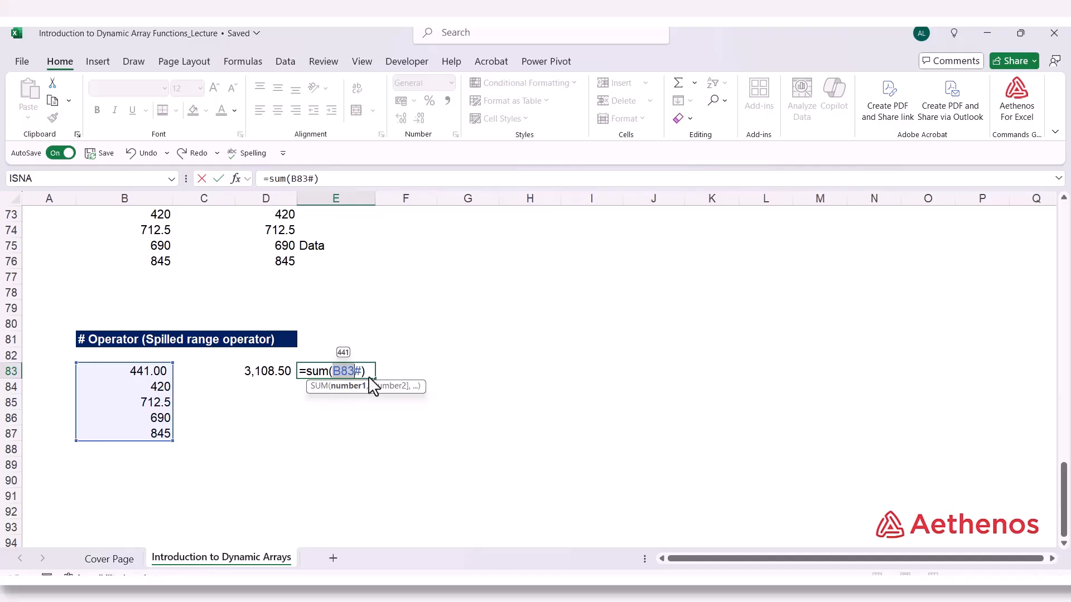
key("Return")
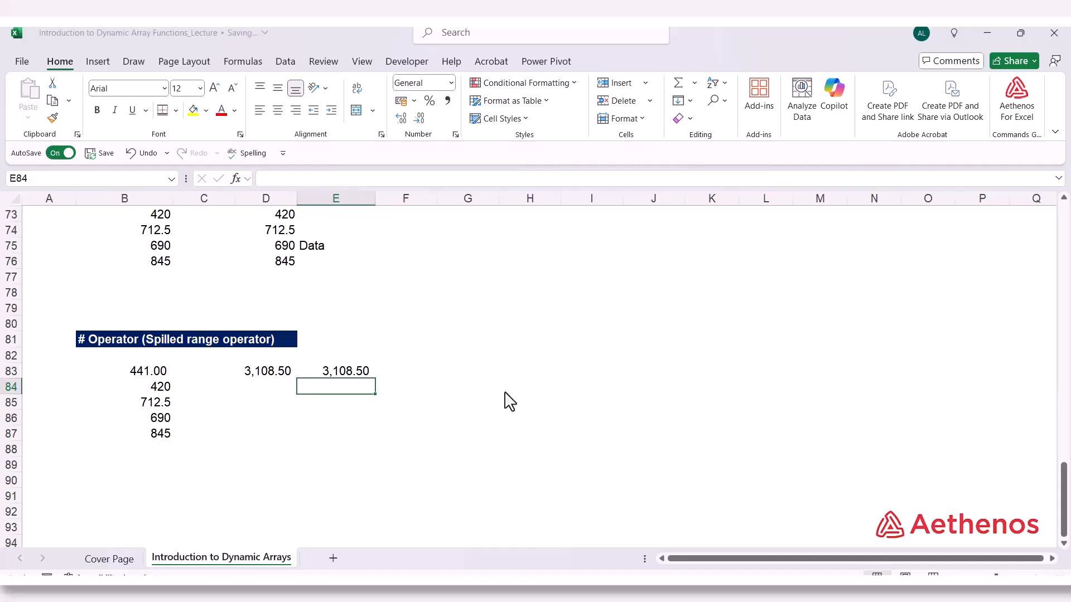
Enter =SUM(E54#) in E57 to total the spilled TRANSPOSE result that starts in E54
scroll(504, 401, "up", 8)
scroll(511, 402, "up", 2)
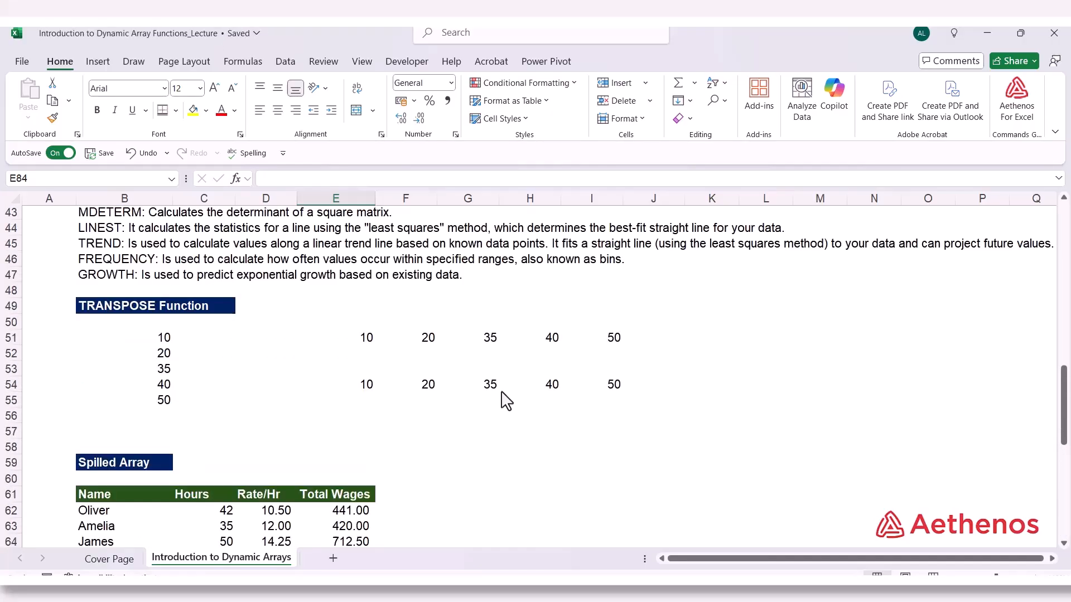
left_click(366, 391)
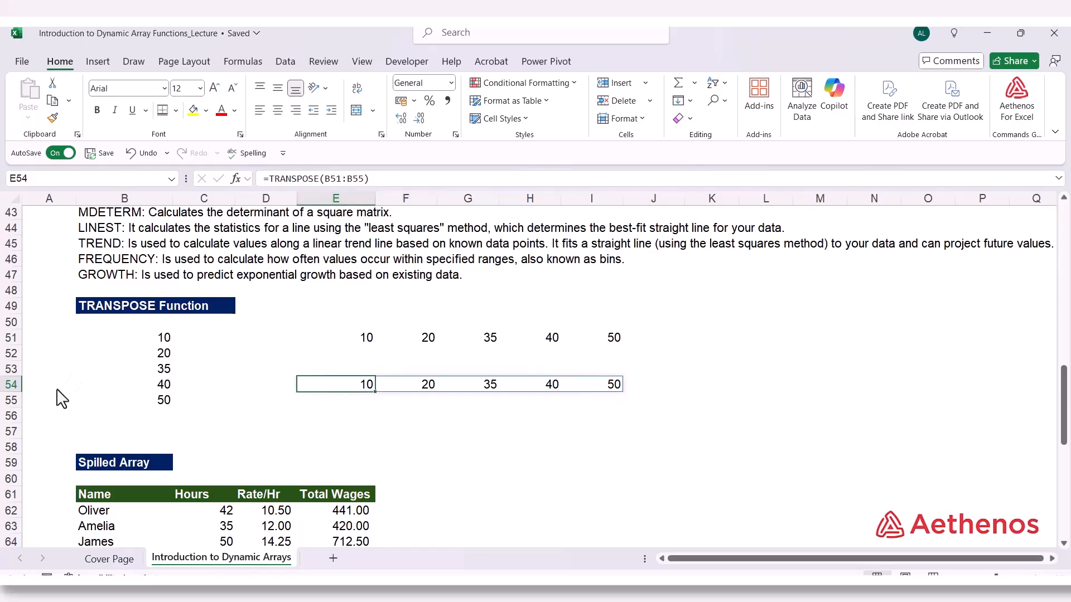
left_click(363, 433)
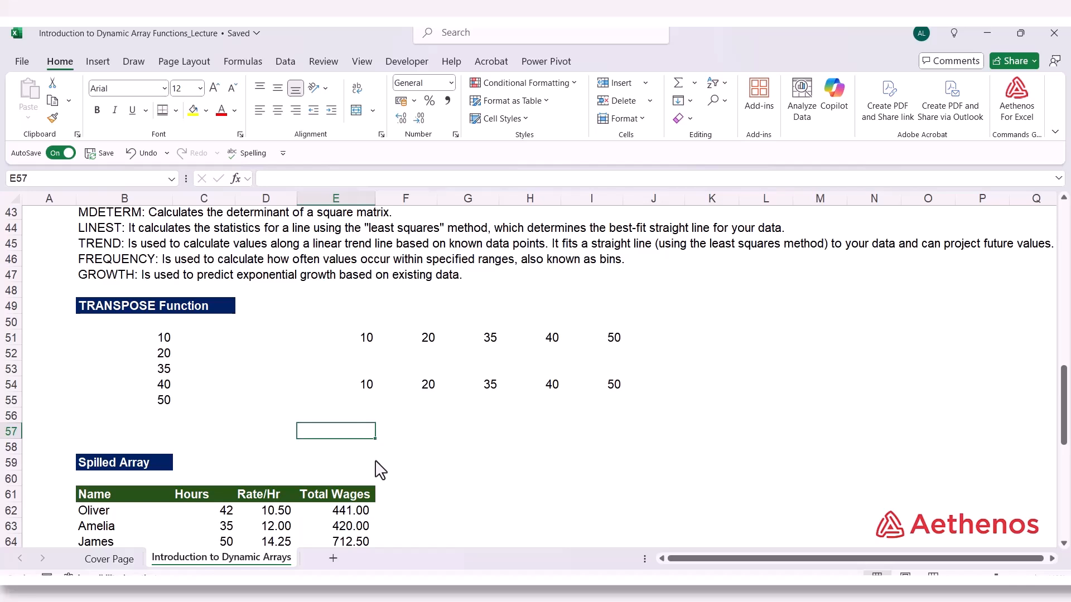
type("=su")
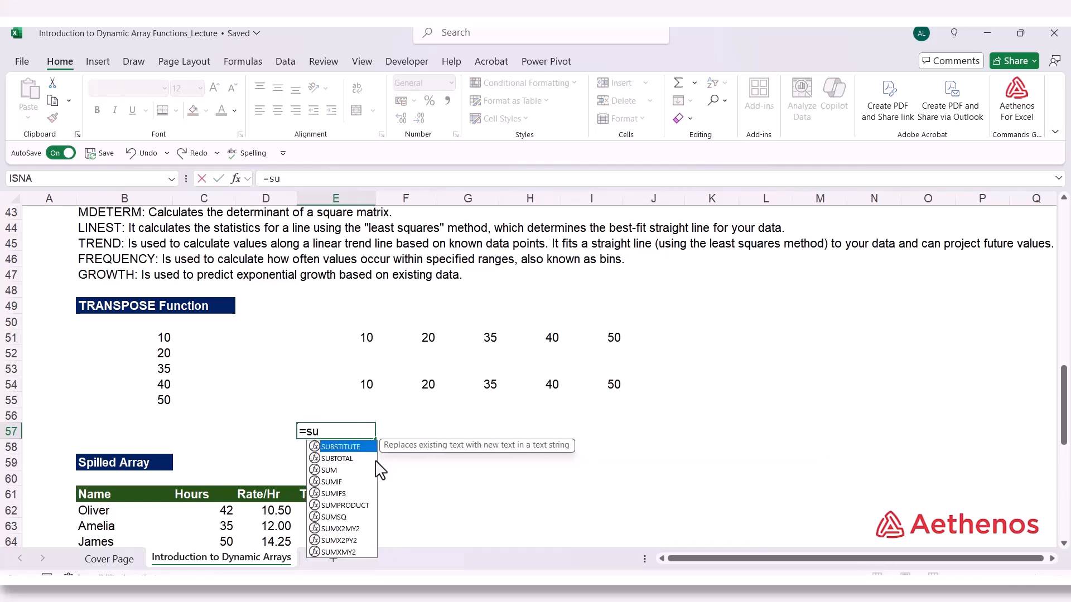
type("m(")
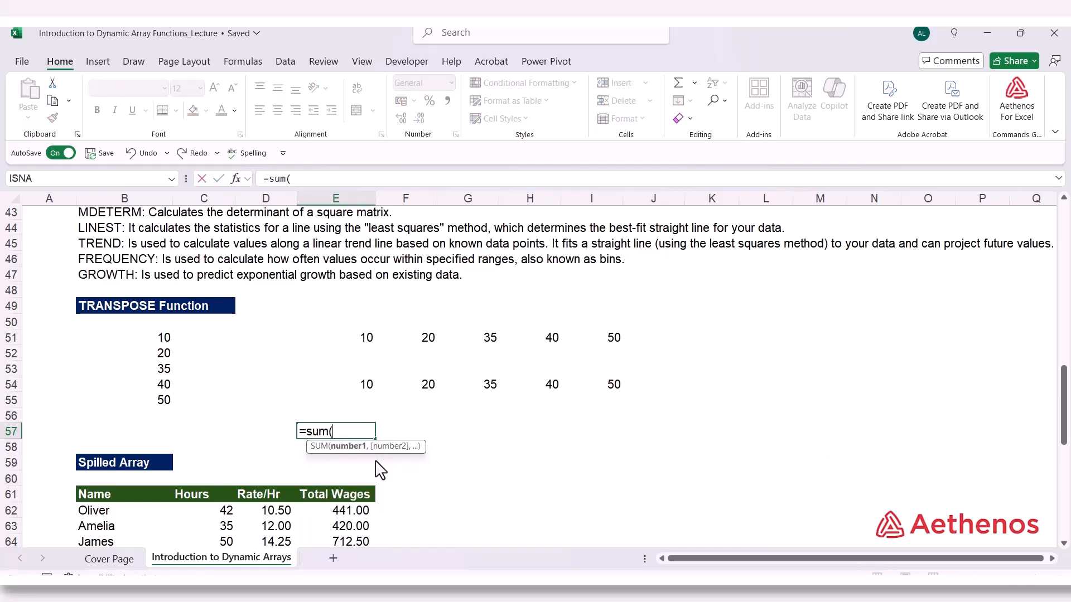
type("E")
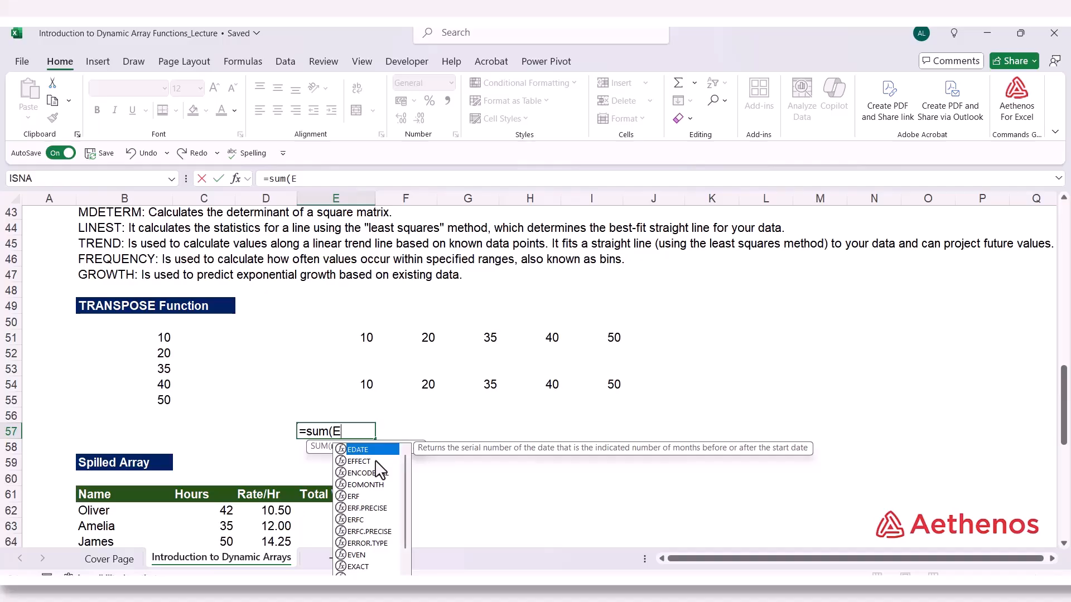
type("54")
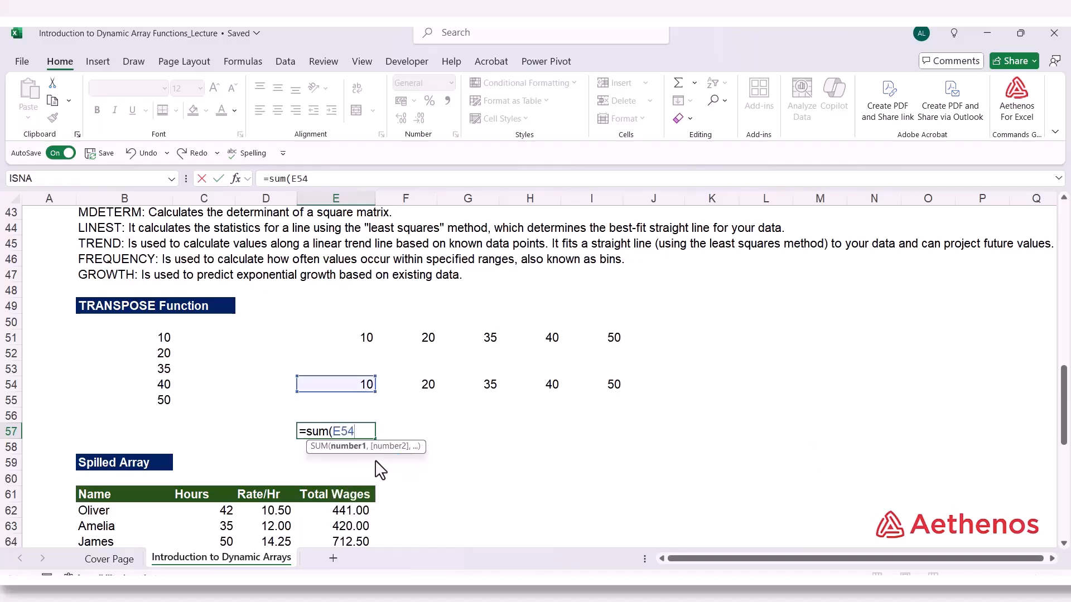
type("#")
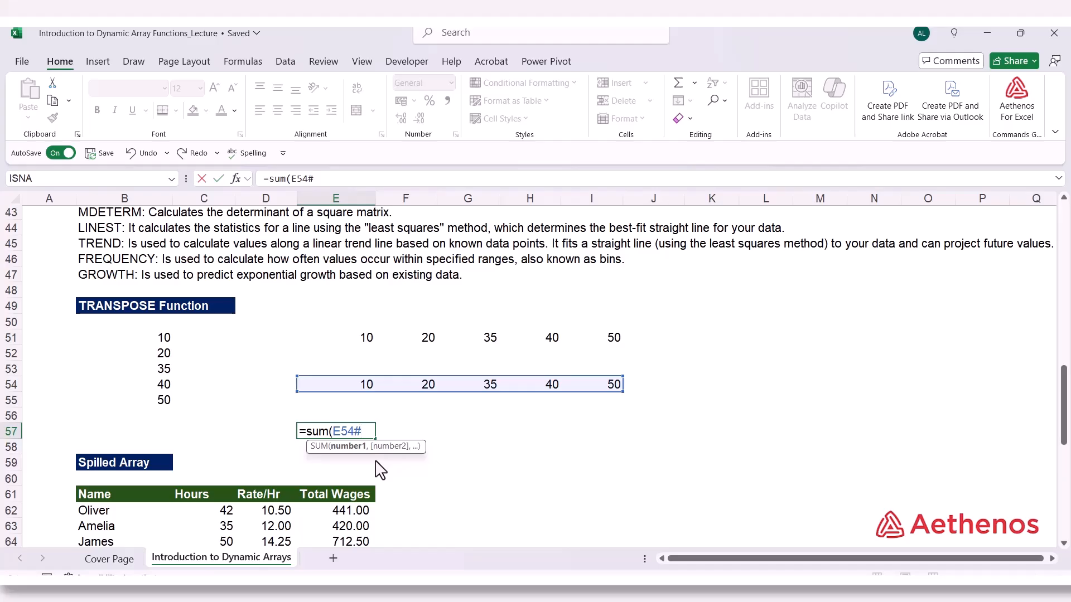
type(")")
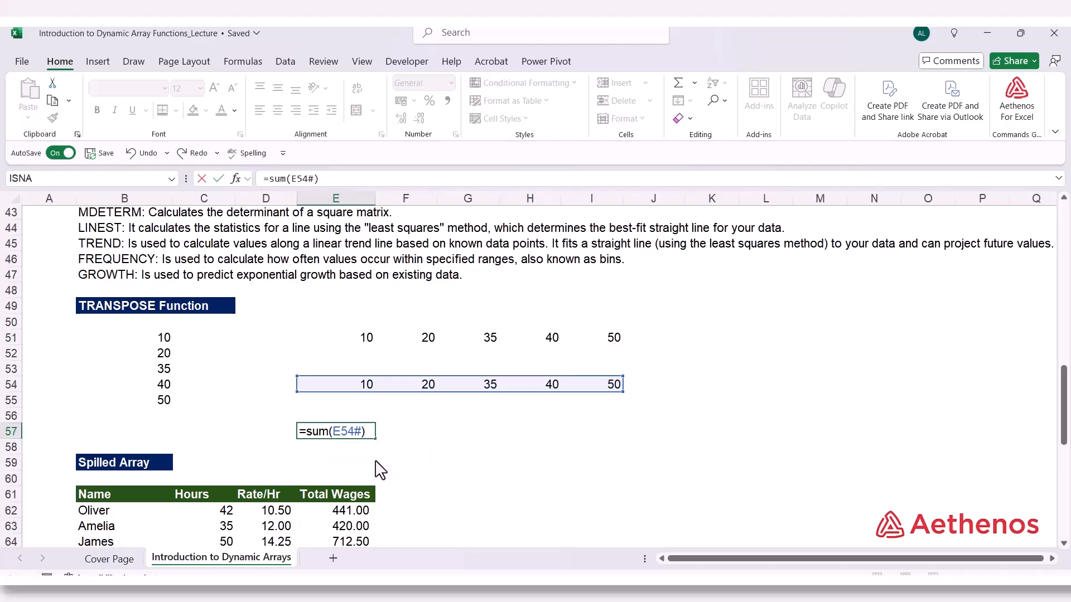
left_click(443, 461)
Review which cells the B83# reference covers in D83's SUM formula under the # Operator heading
scroll(442, 461, "down", 11)
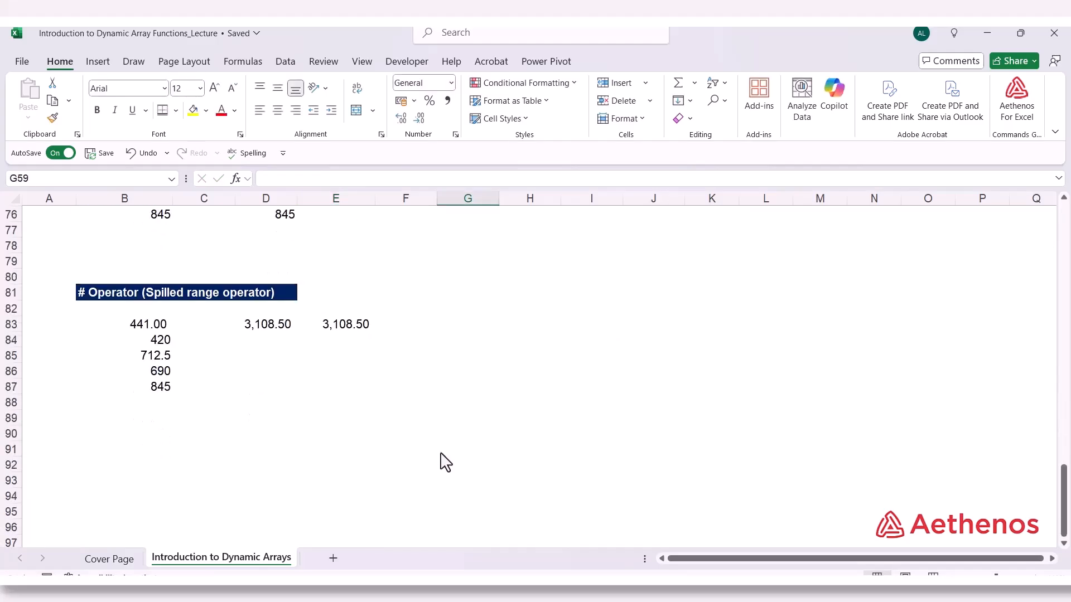
double_click(267, 331)
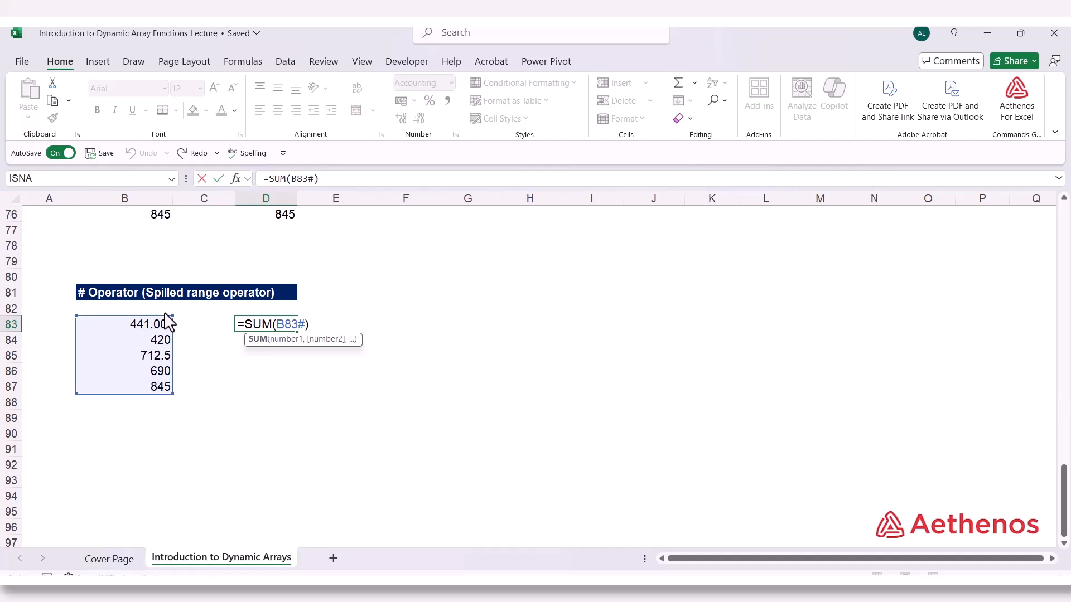
key("ctrl+Return")
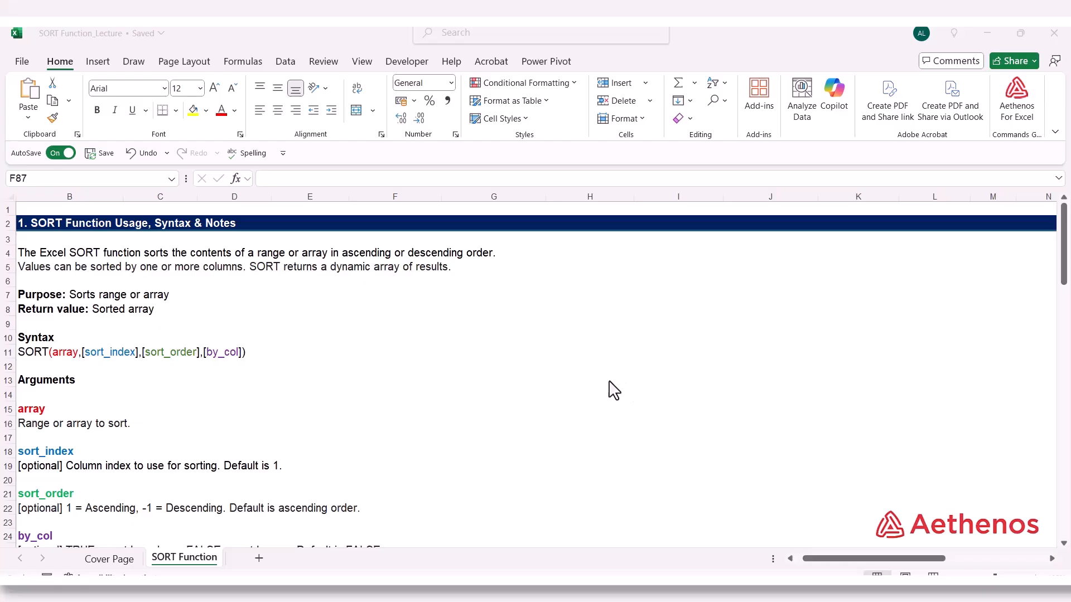
Start a SORT formula in F42 under the ascending-order example, with the product data B40:D49 as its array
scroll(435, 421, "down", 2)
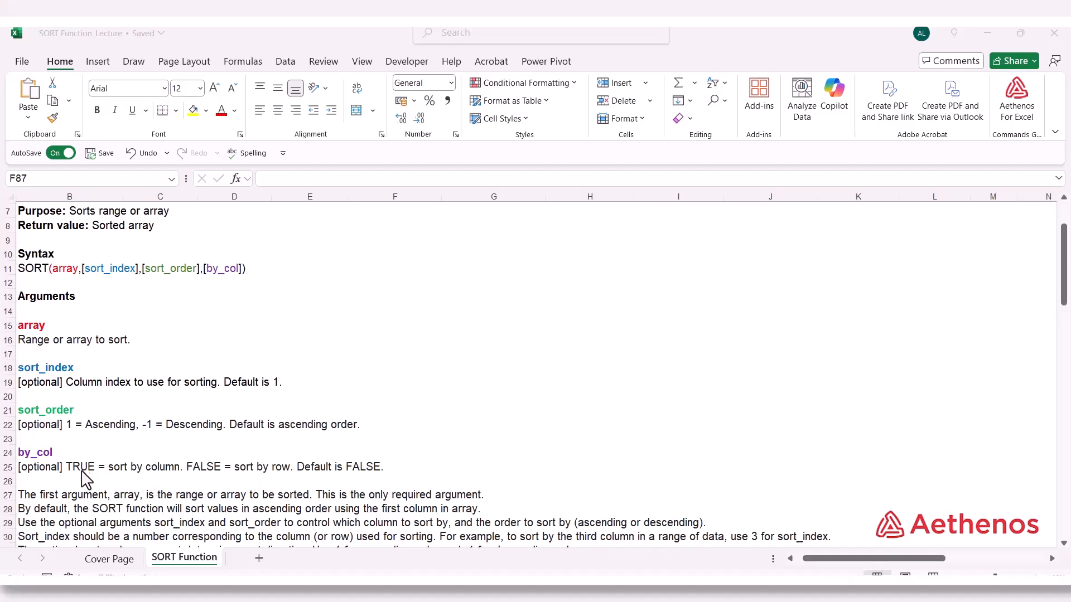
scroll(86, 479, "down", 9)
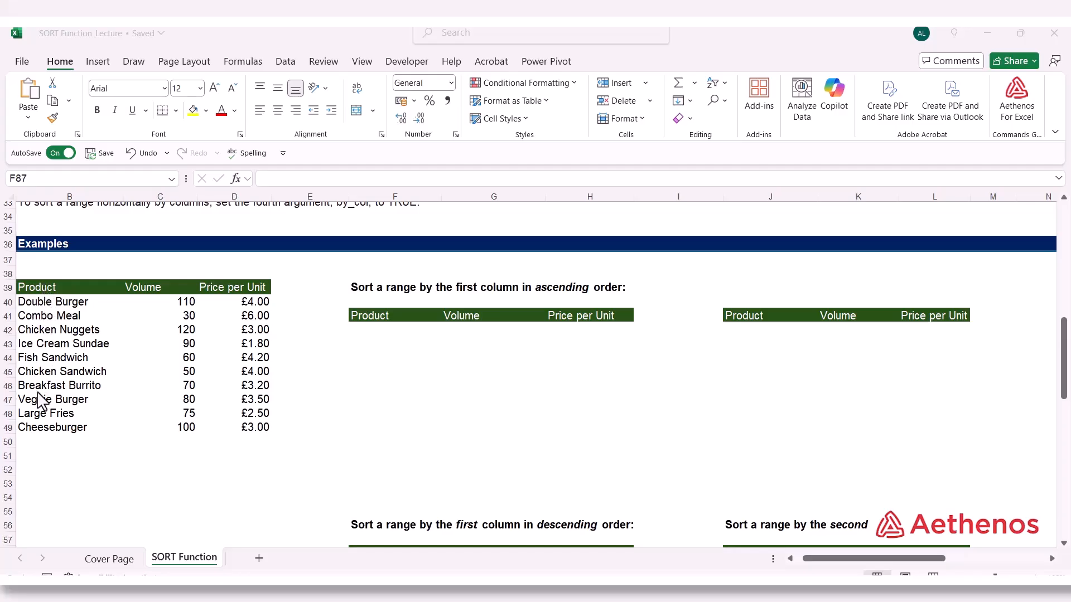
left_click(354, 333)
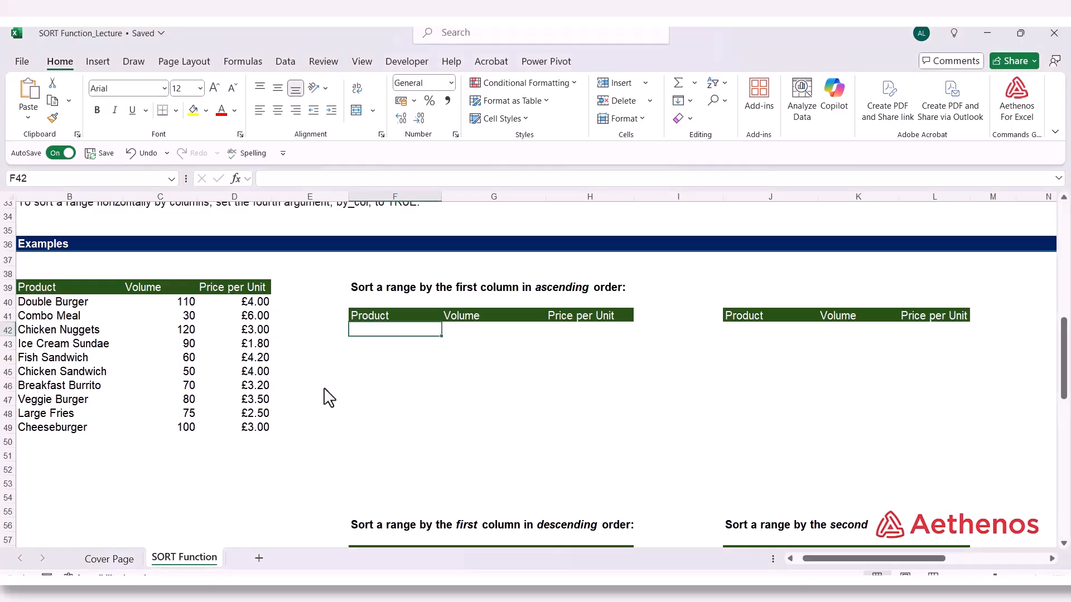
type("=")
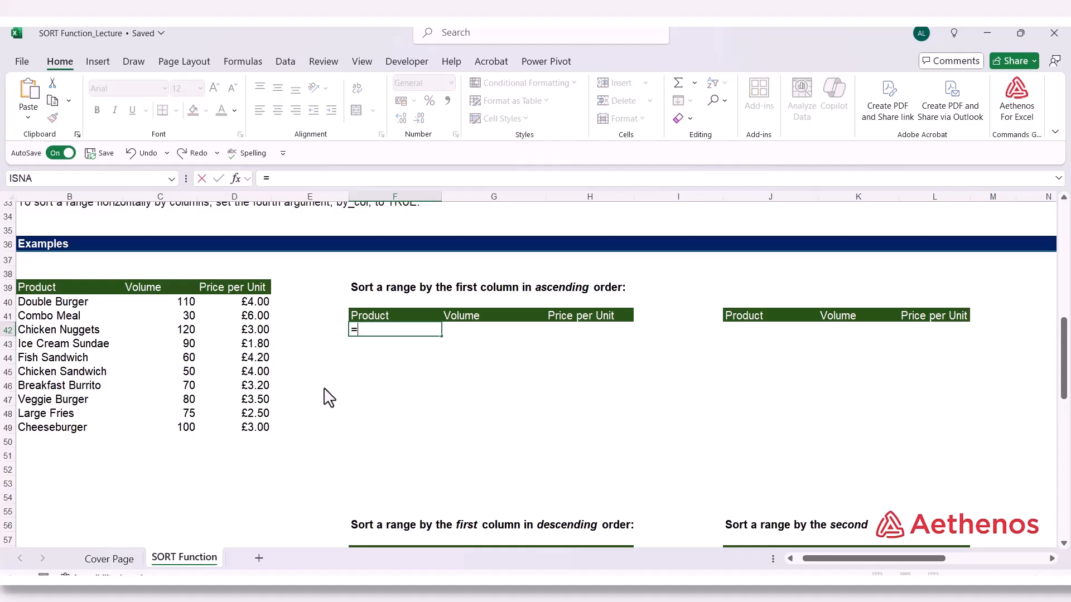
type("sort")
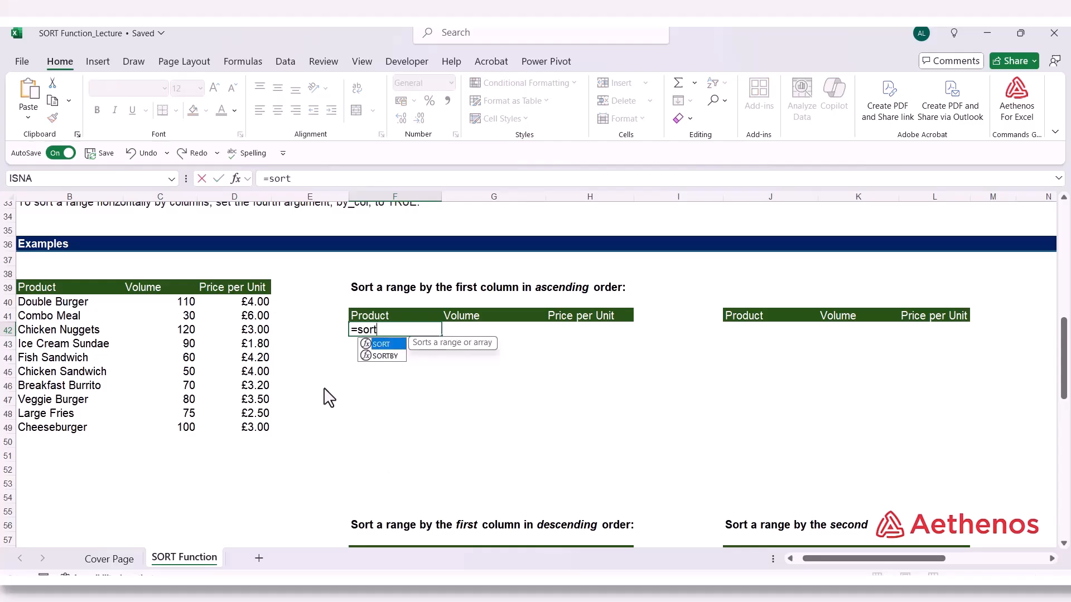
key("Tab")
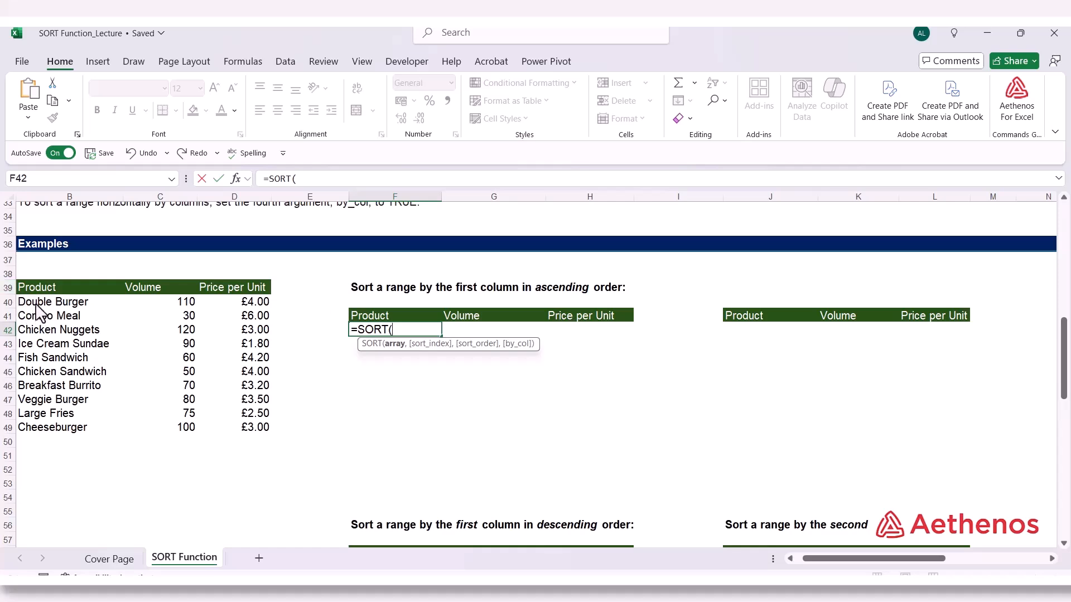
left_click_drag(38, 304, 230, 433)
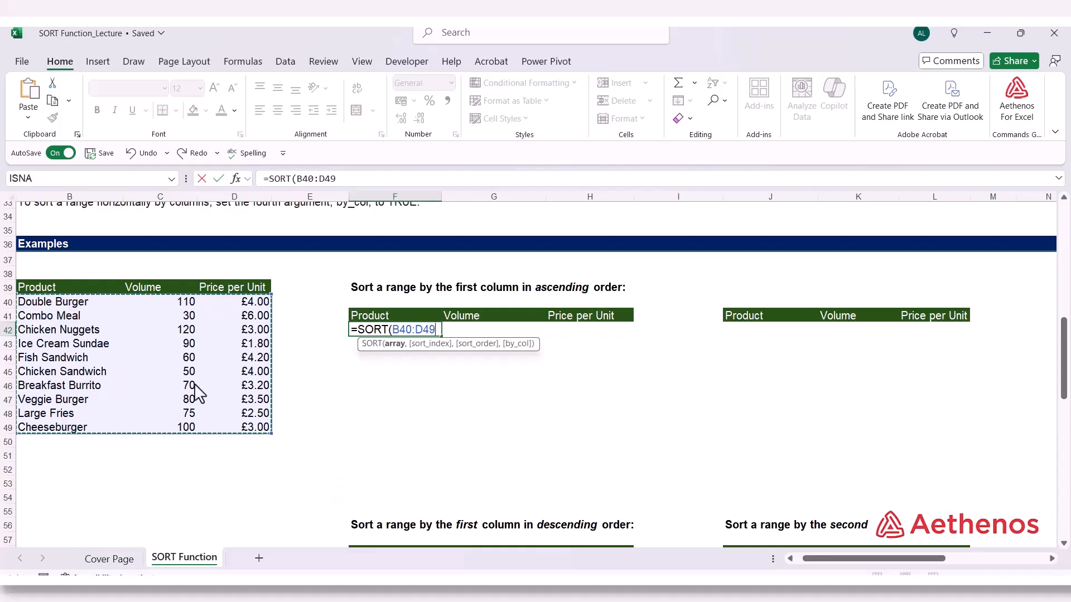
Complete F42's SORT formula with sort index 1, ascending order 1 and by_col FALSE, giving =SORT(B40:D49,1,1,FALSE)
type(",1")
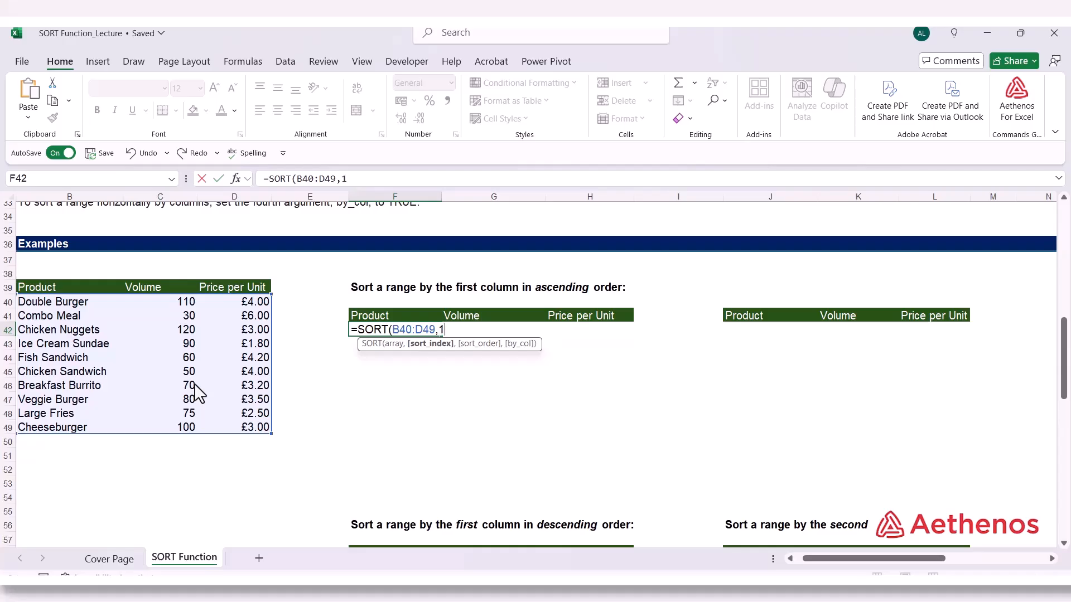
type(",")
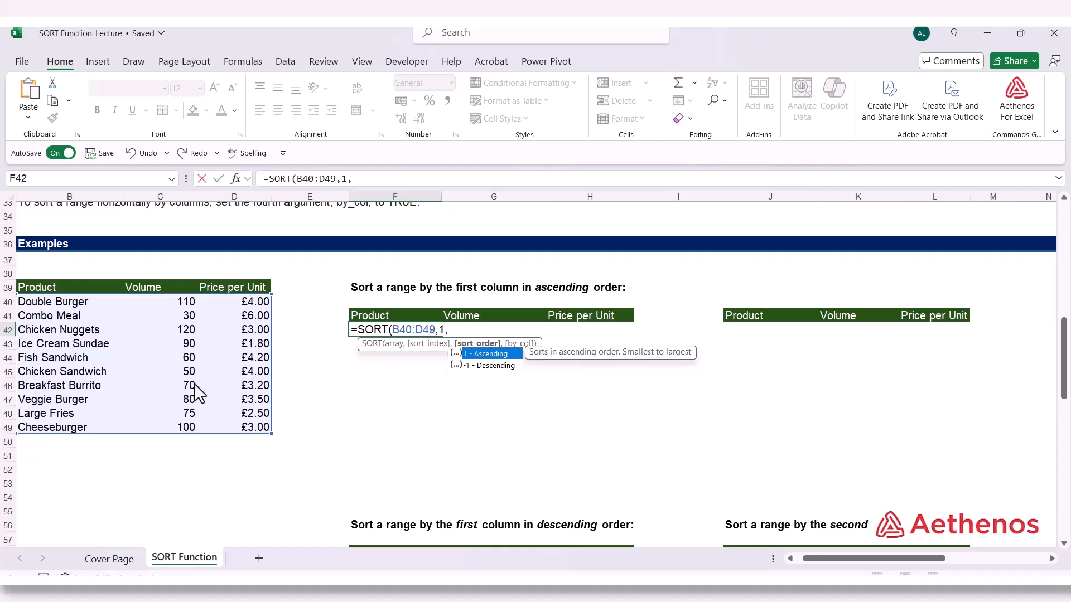
type("1")
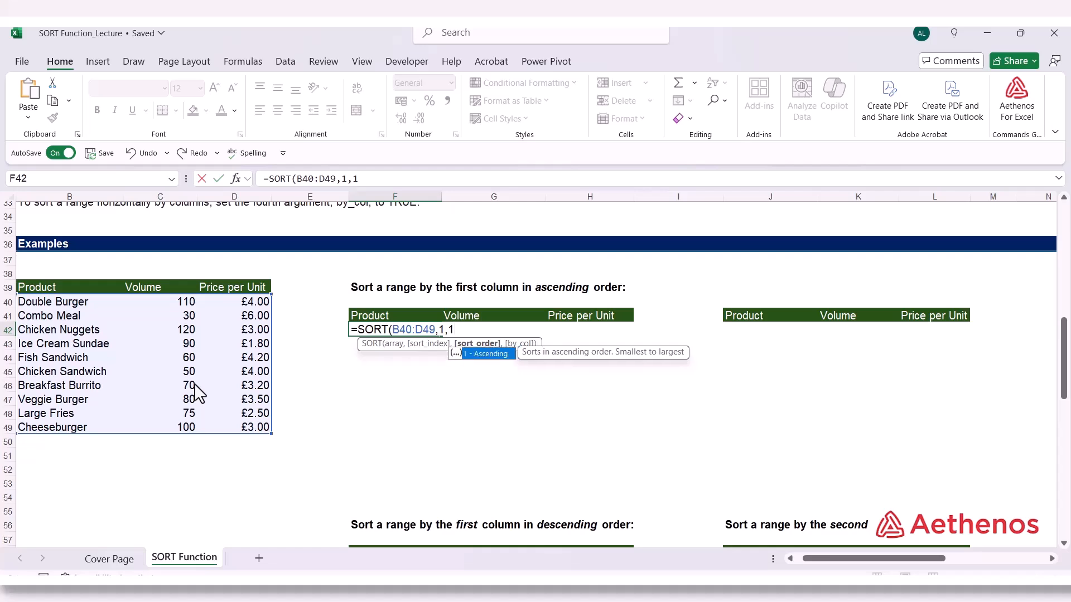
type(",")
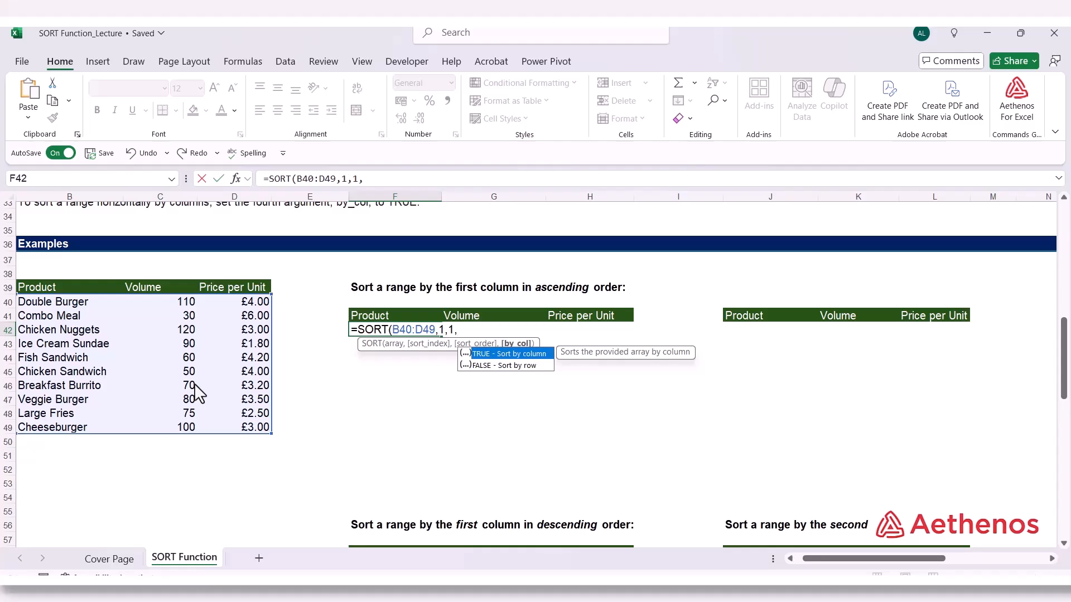
key("Down")
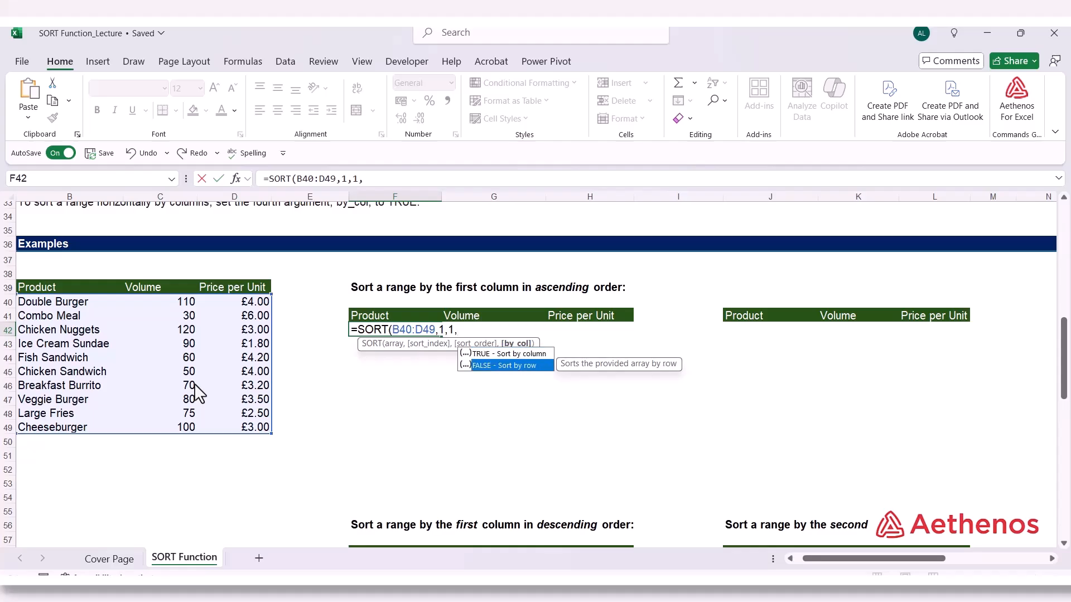
key("Tab")
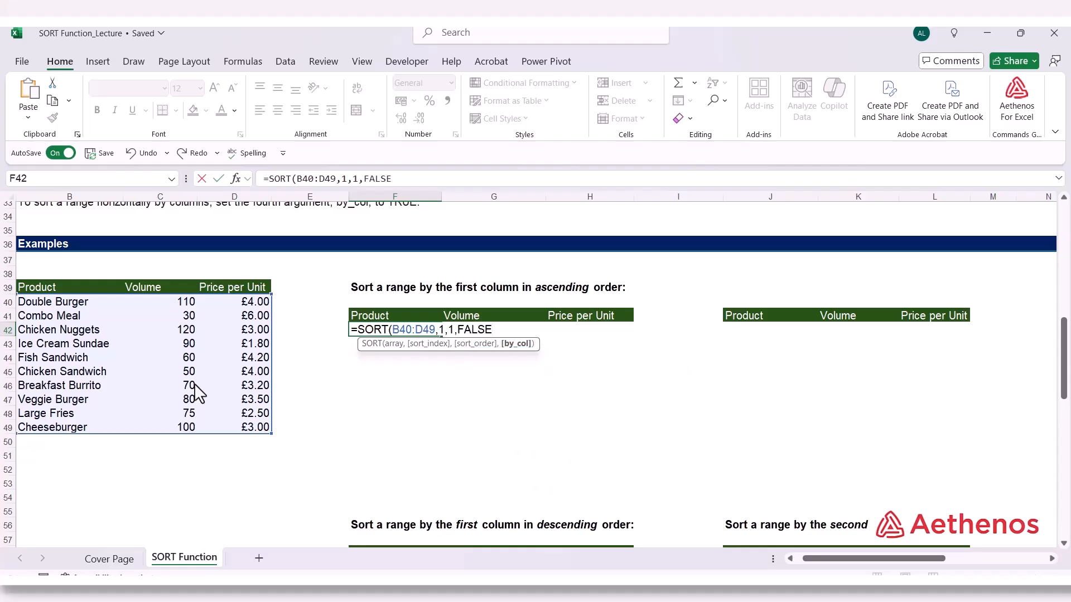
type(")")
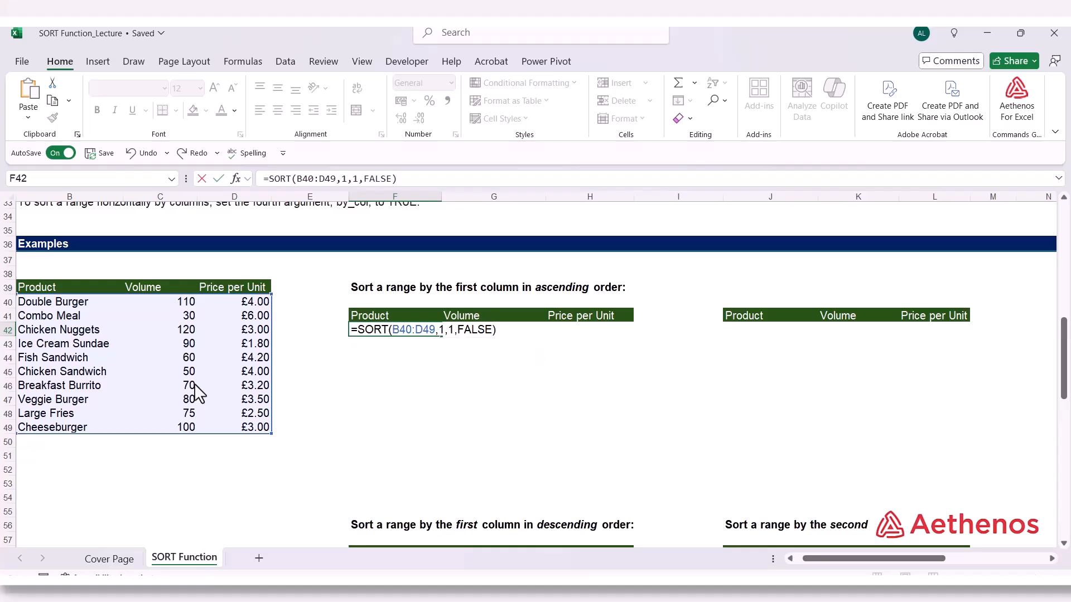
key("Return")
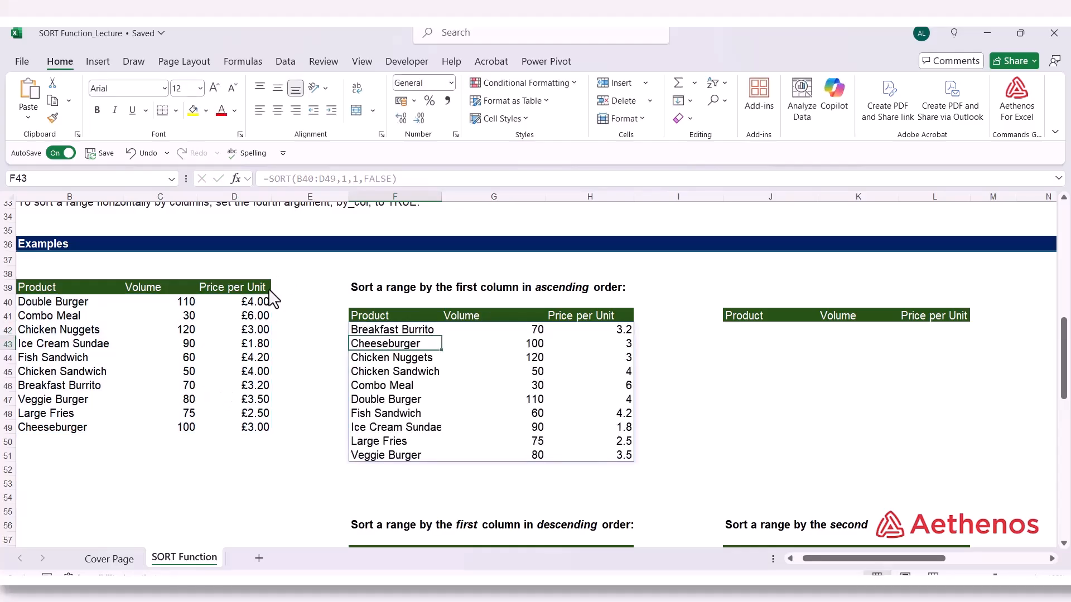
Check the alphabetical order of the spilled product names in F42:F51 and which cell holds the SORT formula
left_click(384, 331)
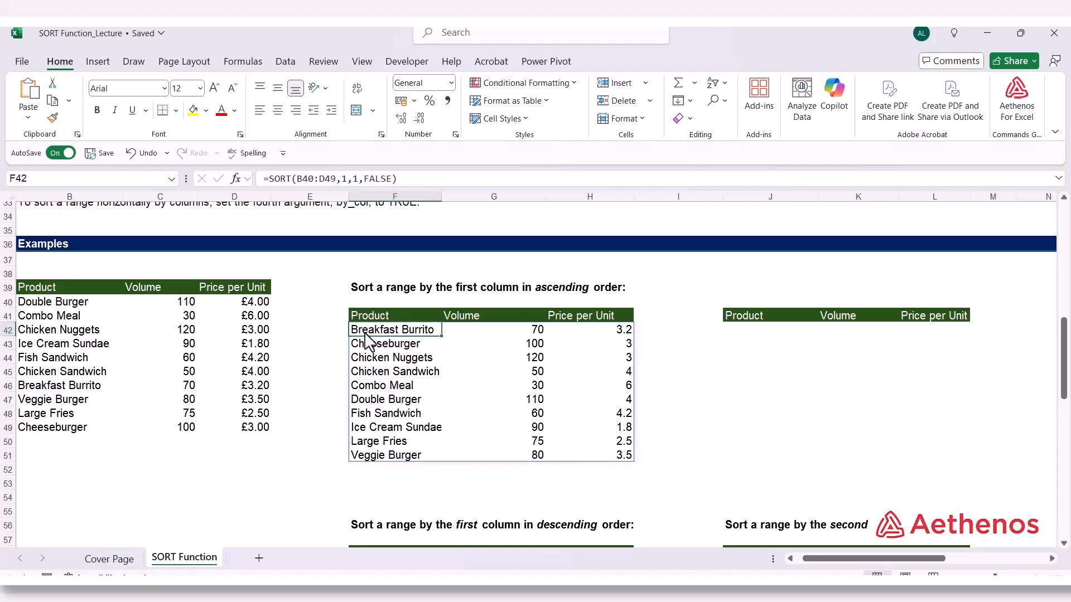
left_click(366, 345)
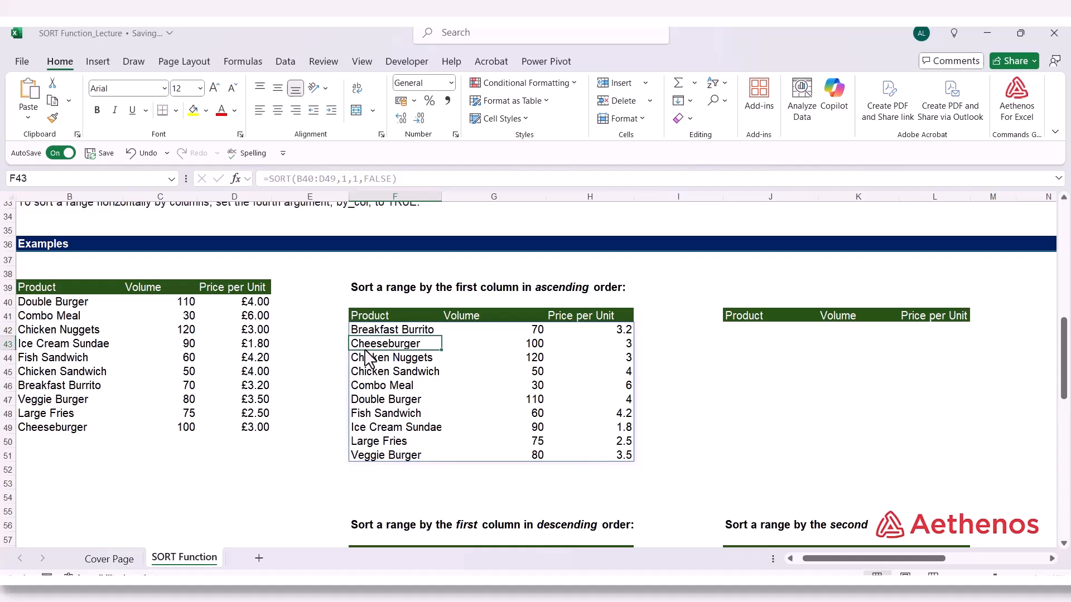
left_click(365, 404)
left_click(363, 415)
left_click(361, 427)
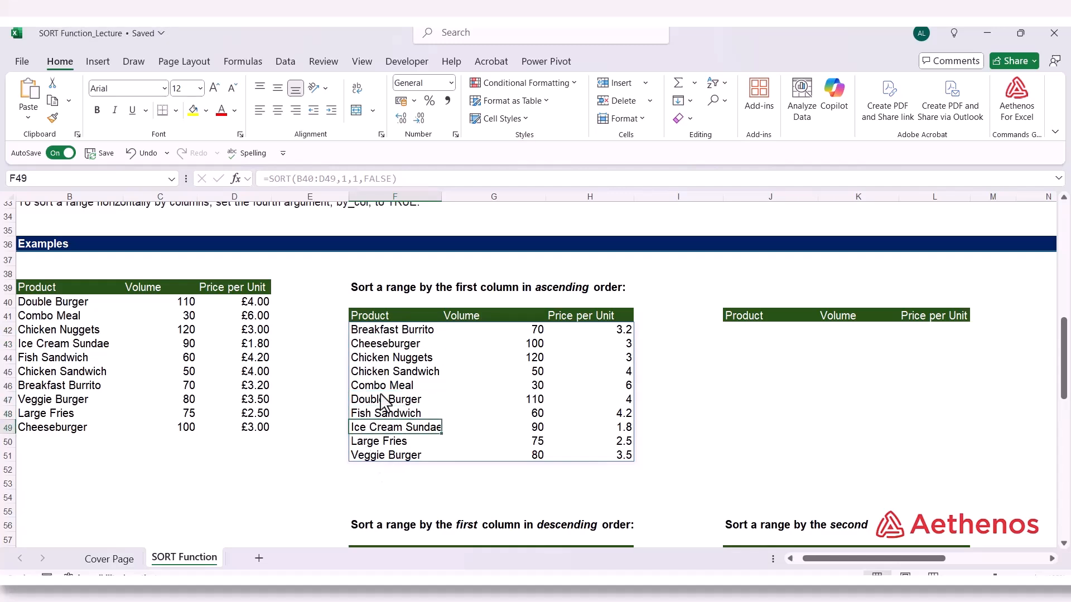
left_click_drag(385, 331, 377, 449)
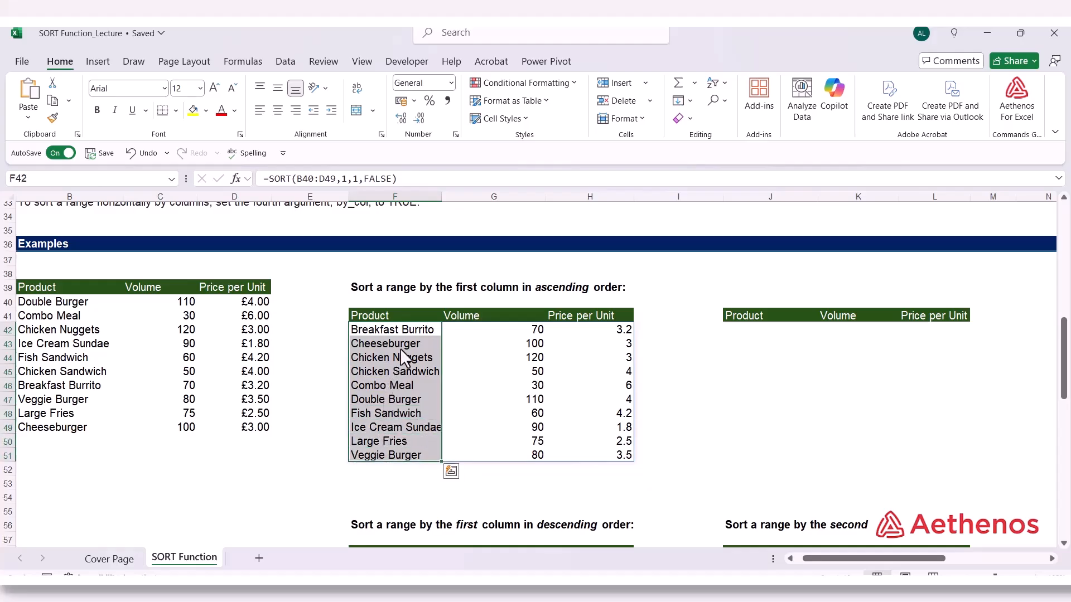
left_click(401, 329)
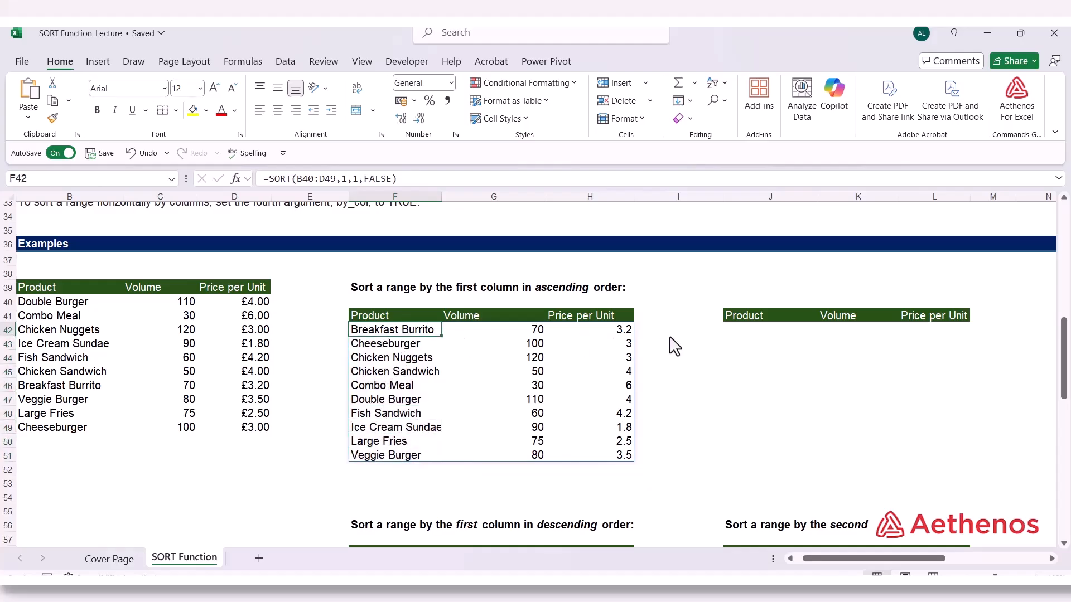
Start a second SORT formula in J42, with the product data B40:D49 as its array
left_click(751, 340)
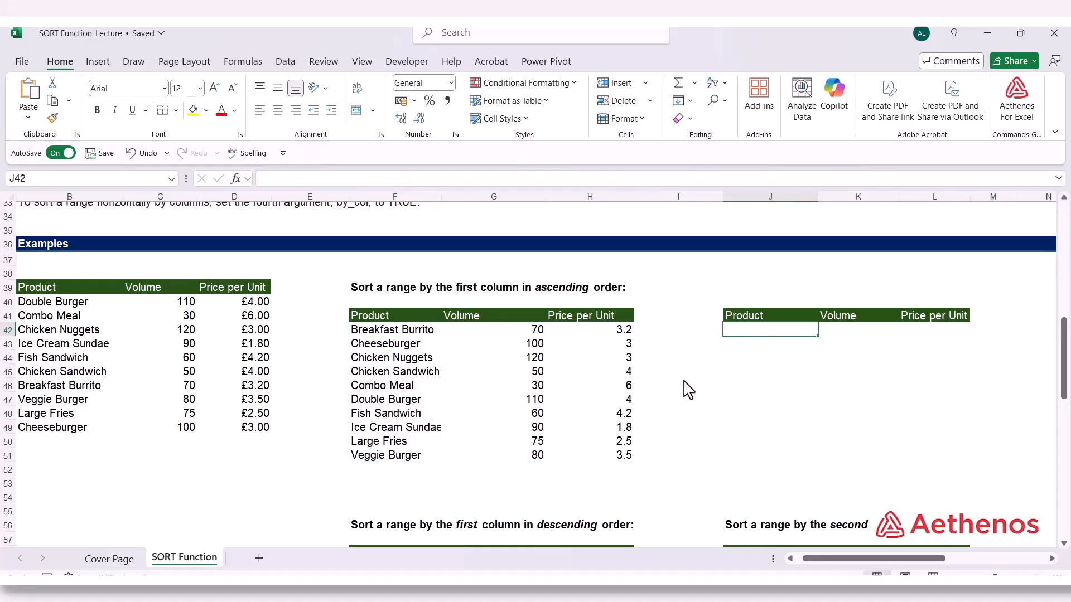
type("=so")
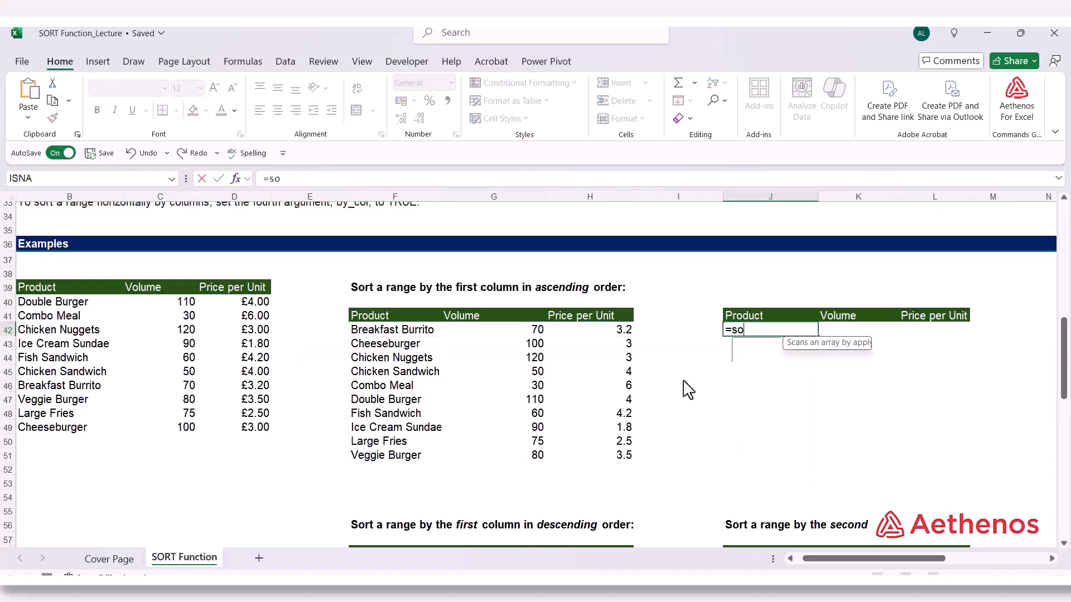
type("rt")
key("Tab")
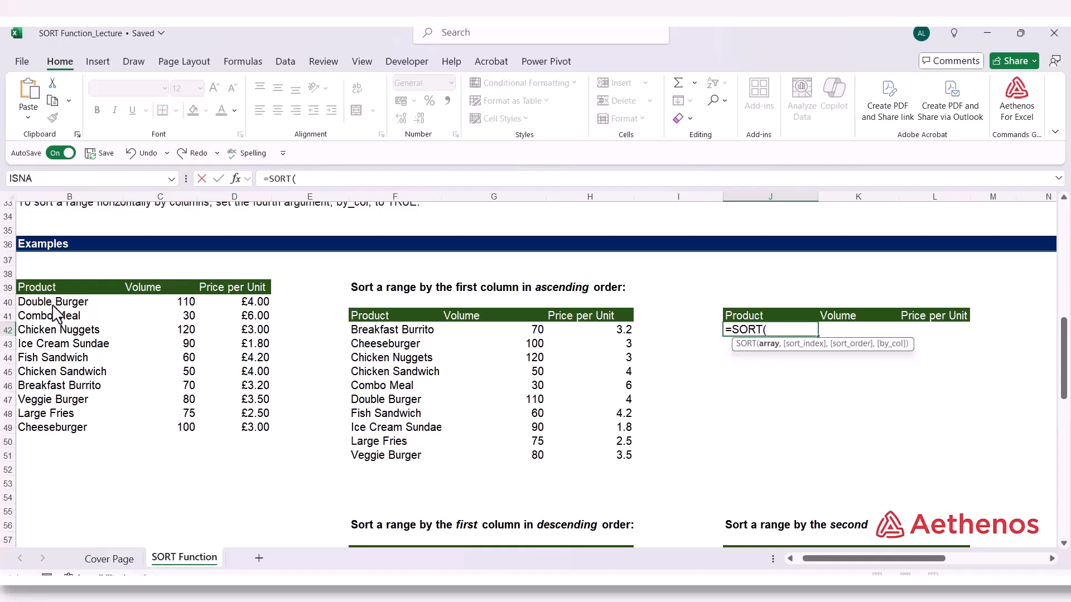
left_click_drag(53, 304, 238, 432)
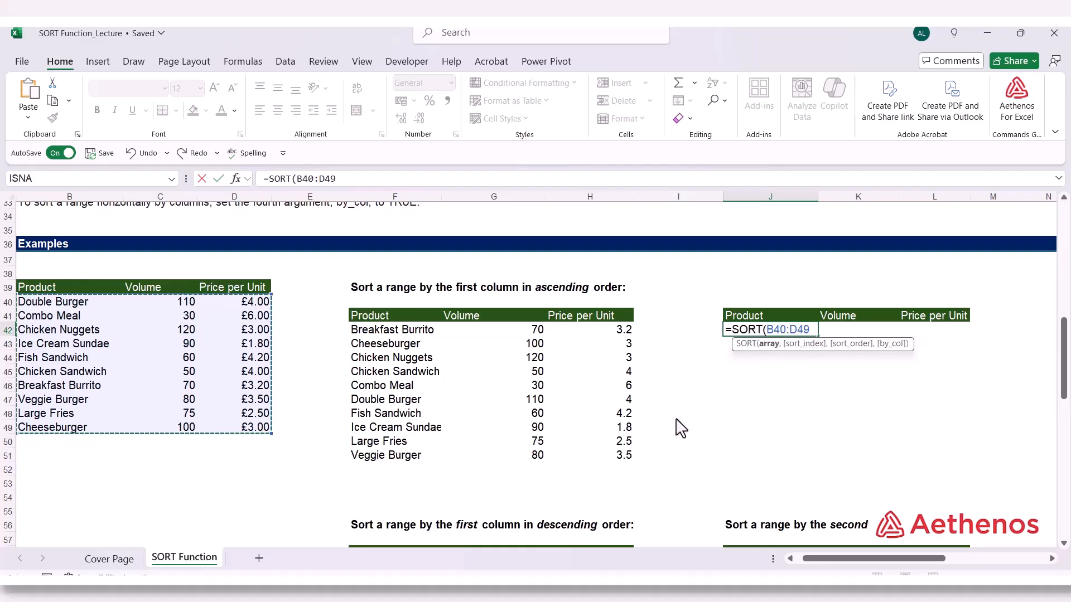
Complete J42's SORT formula with only its array, giving =SORT(B40:D49), and compare it with the formula in F42
type(")")
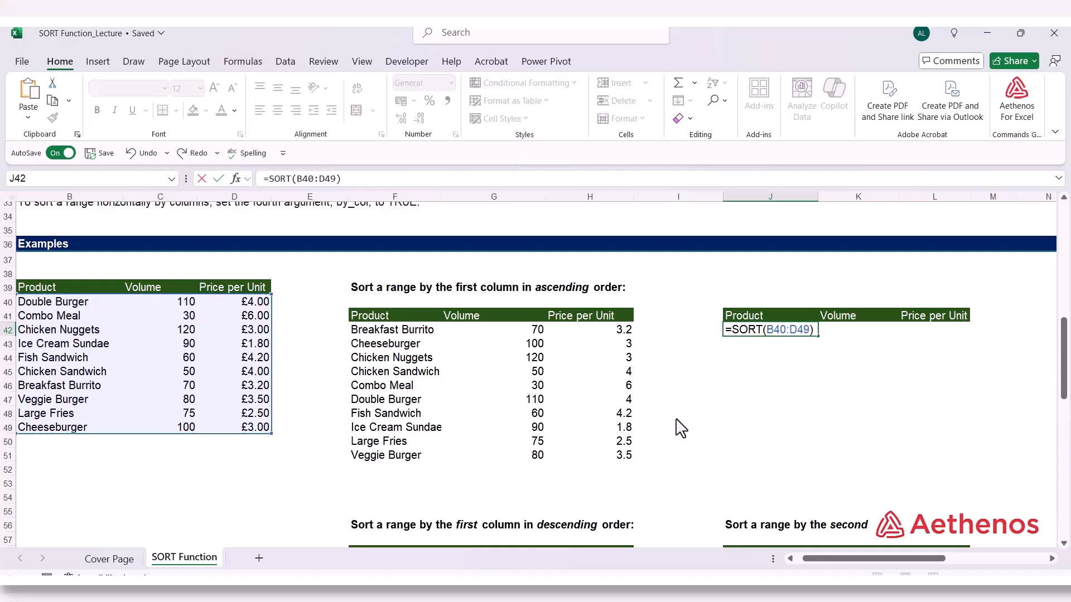
key("Return")
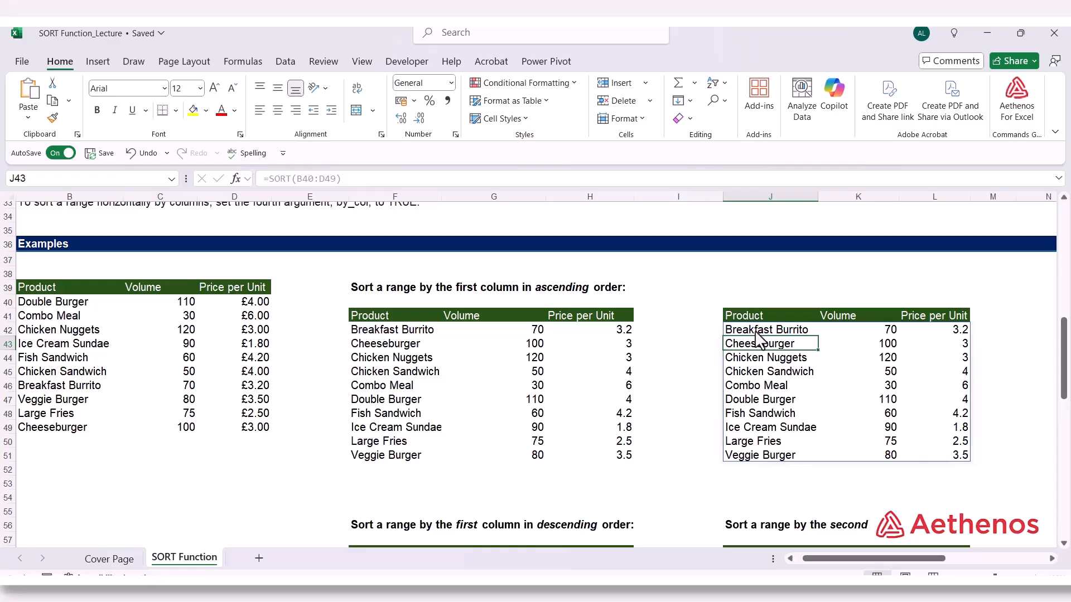
left_click(775, 330)
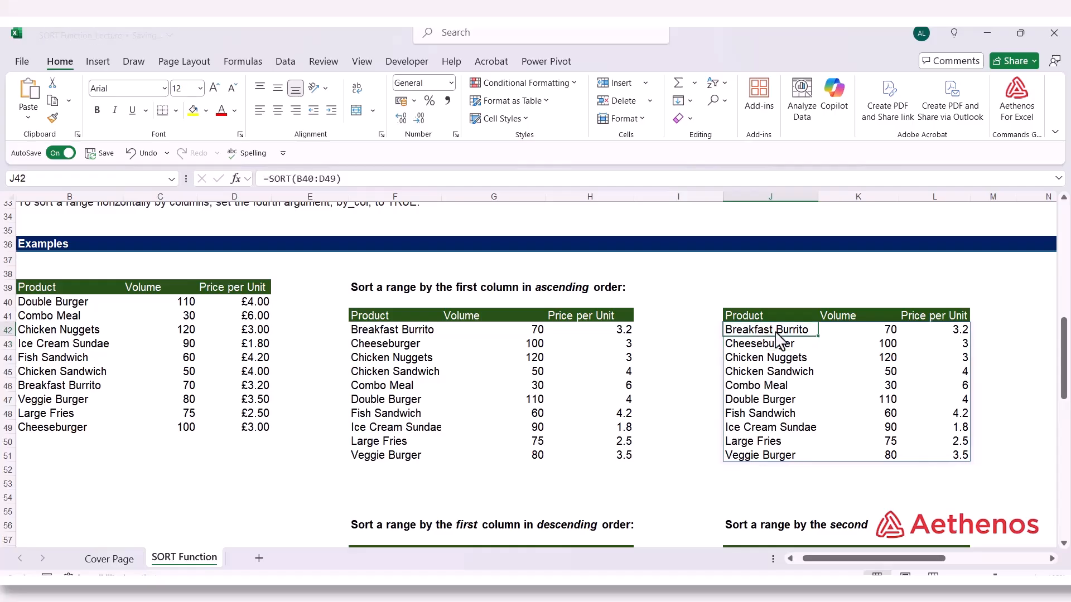
double_click(775, 330)
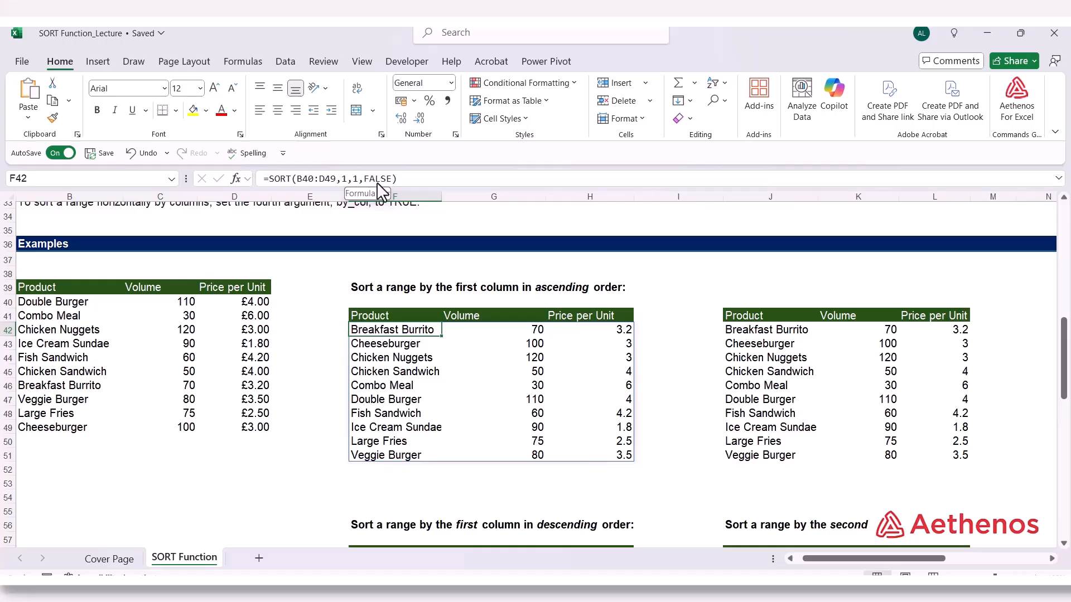
left_click(491, 427)
Start a SORT formula in F59 under the first-column descending example, with the product data B40:D49 as its array
scroll(480, 425, "down", 1)
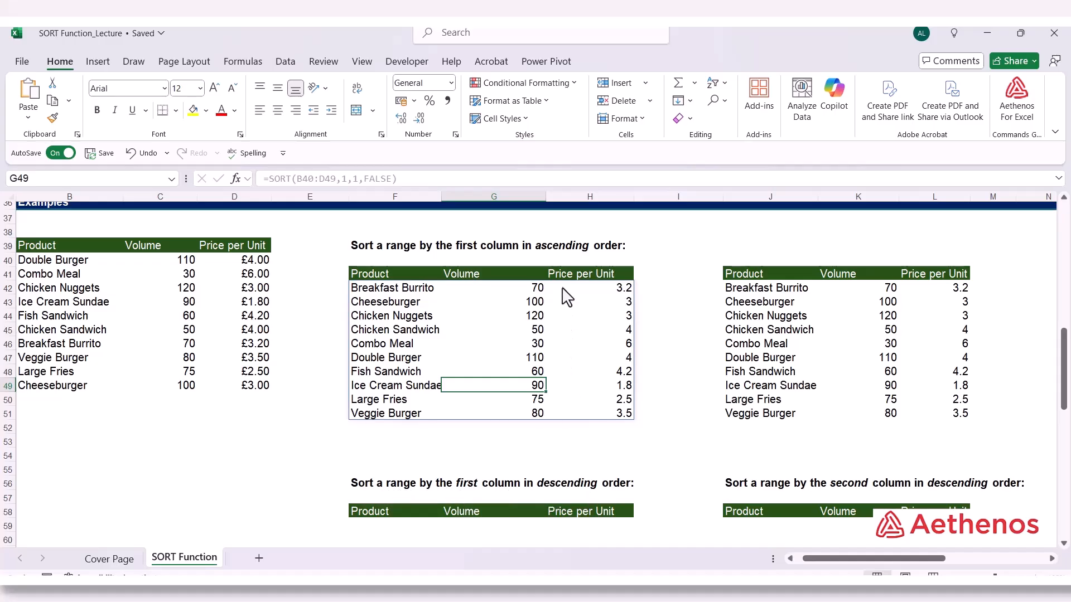
scroll(390, 453, "down", 4)
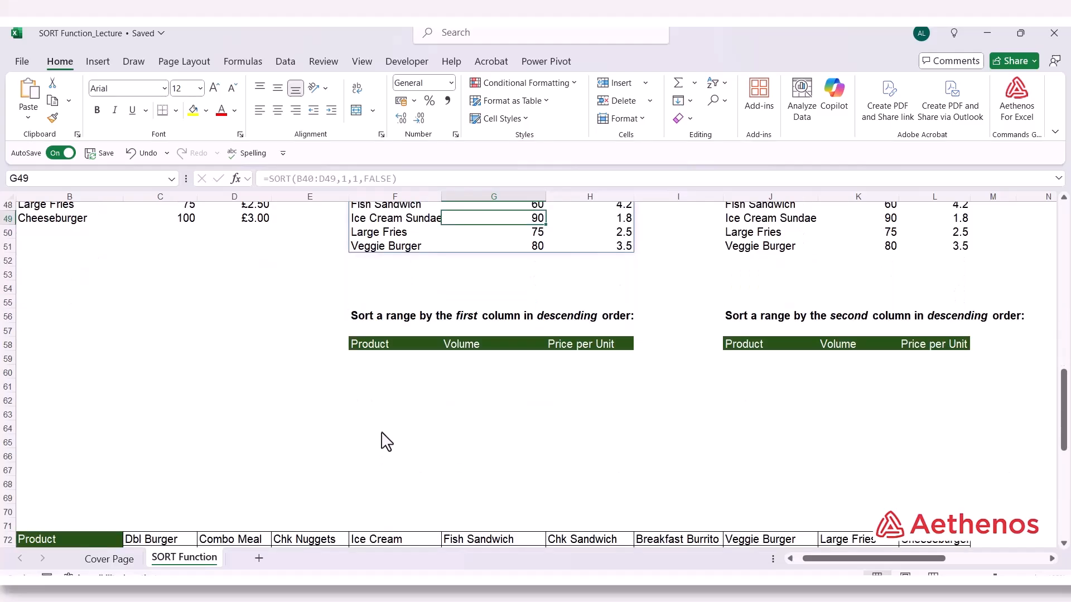
left_click(387, 359)
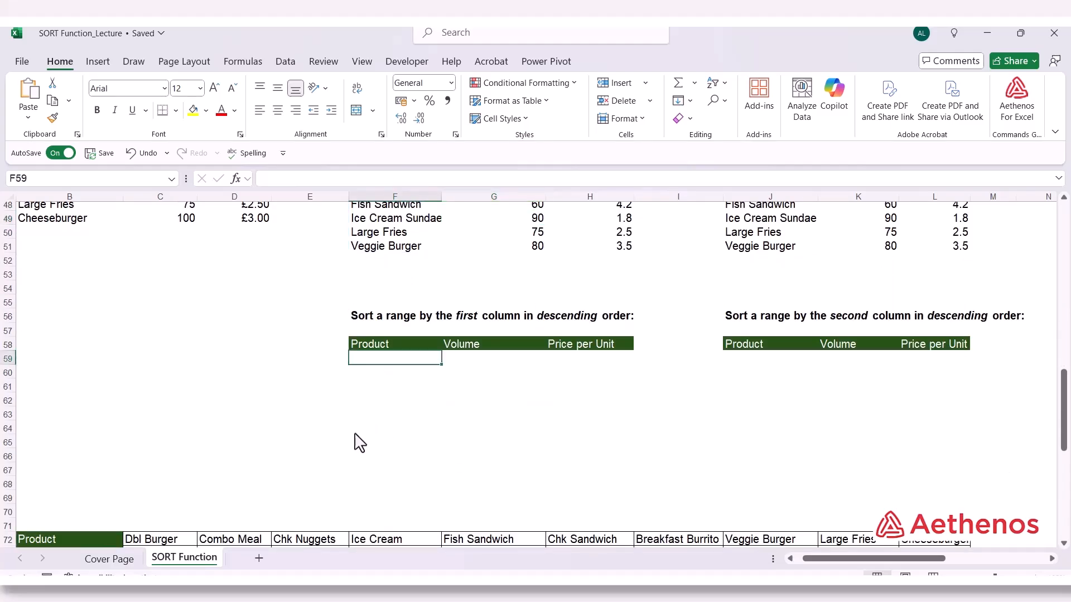
type("=sor")
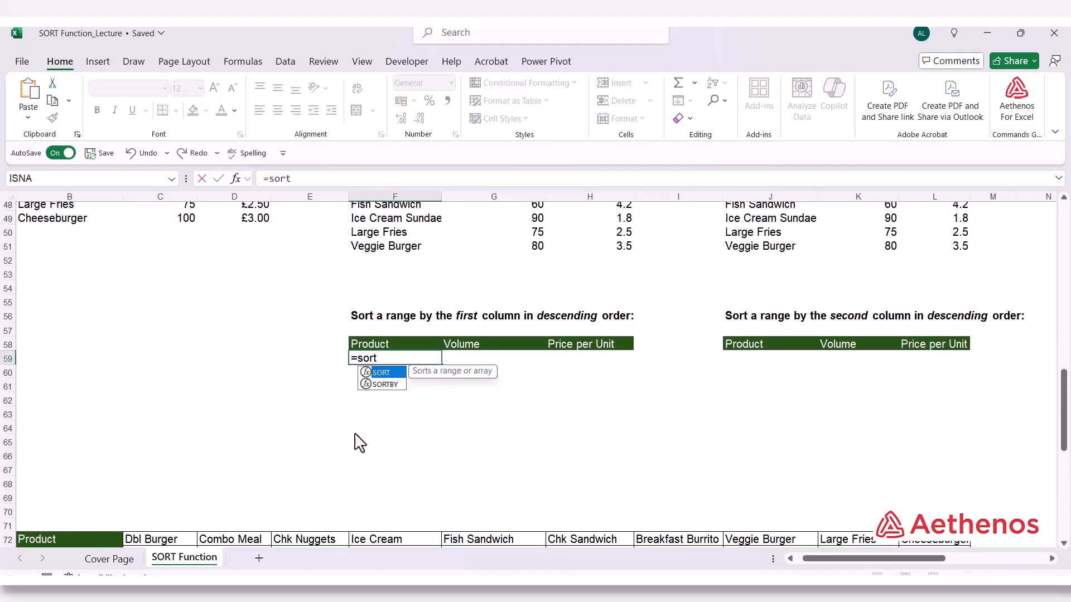
type("t")
key("Tab")
scroll(360, 443, "up", 3)
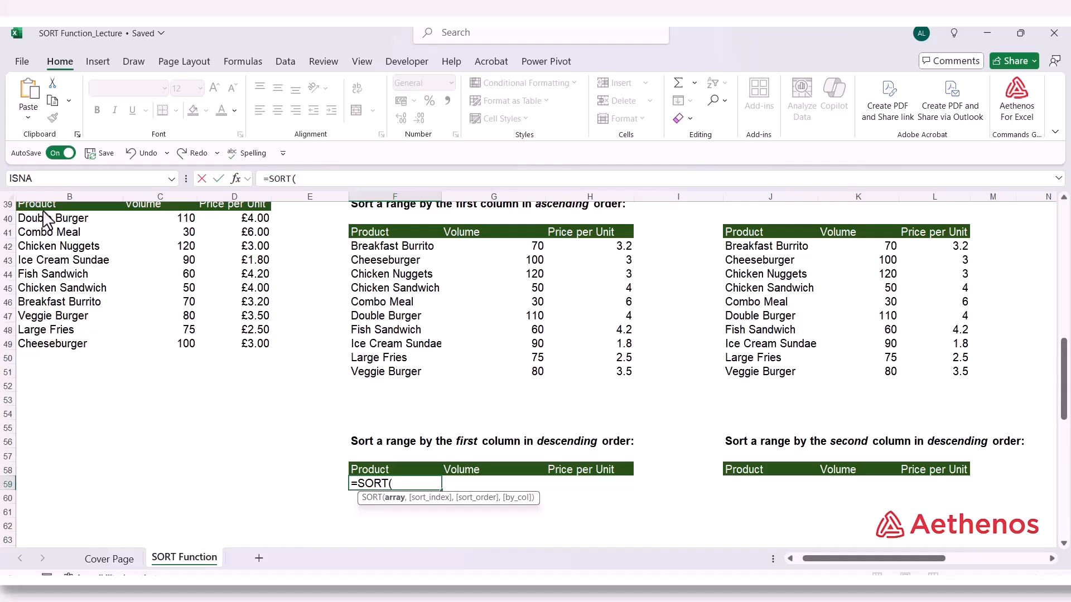
left_click_drag(47, 218, 164, 277)
left_click_drag(219, 343, 222, 347)
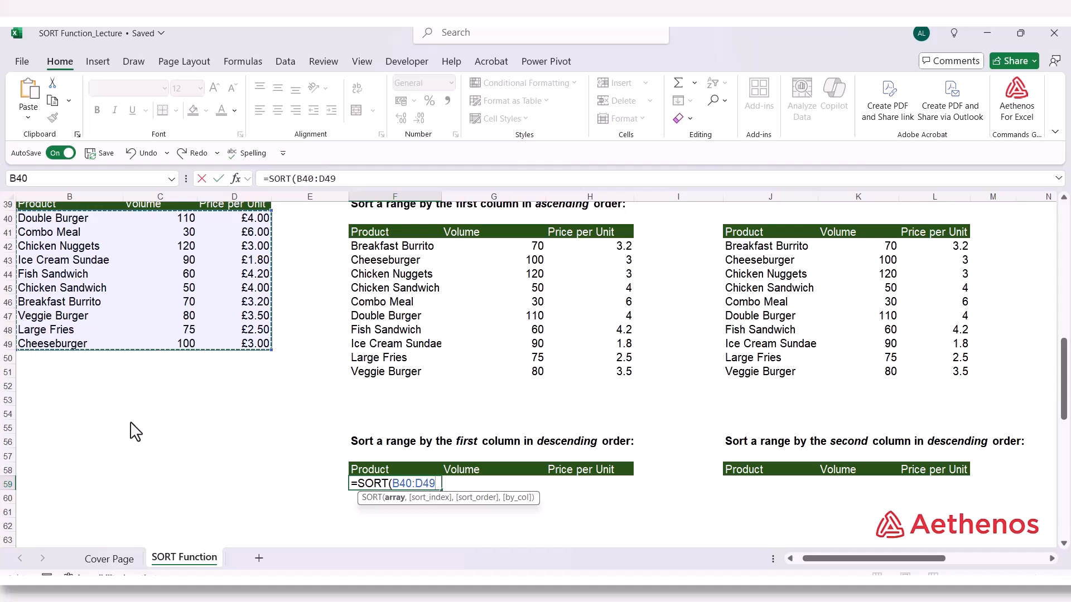
Complete F59's SORT formula with sort index 1 and descending order -1, giving =SORT(B40:D49,1,-1)
type(",")
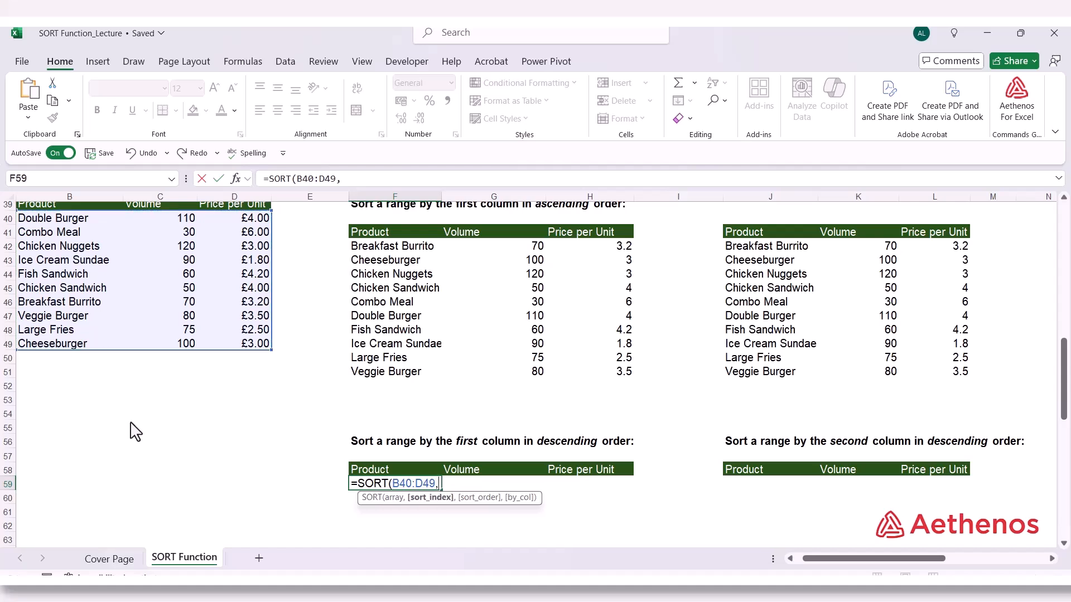
type("1,")
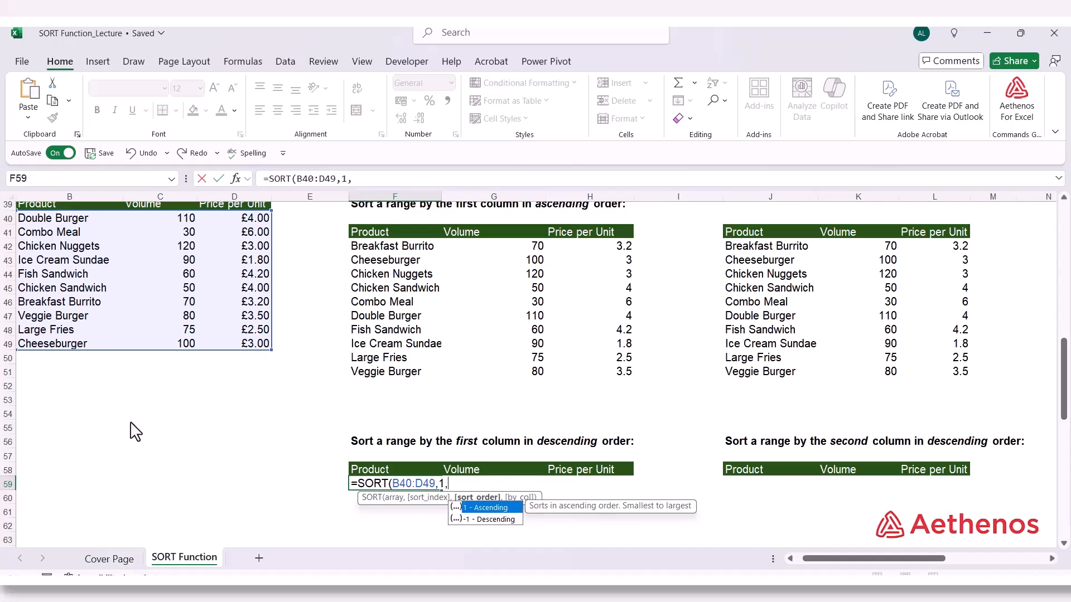
key("Down")
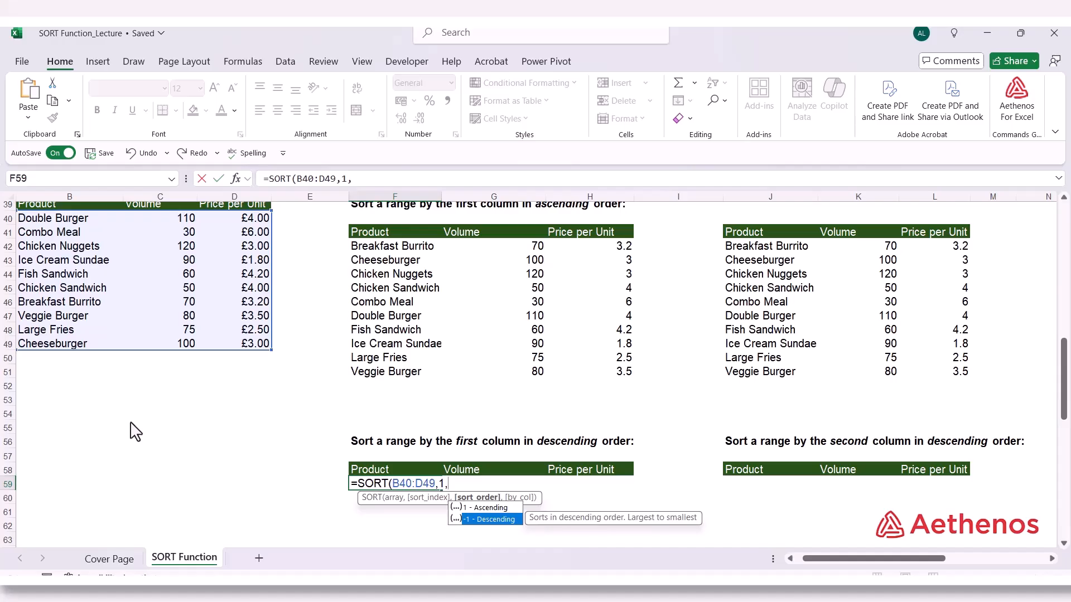
key("Tab")
type(")")
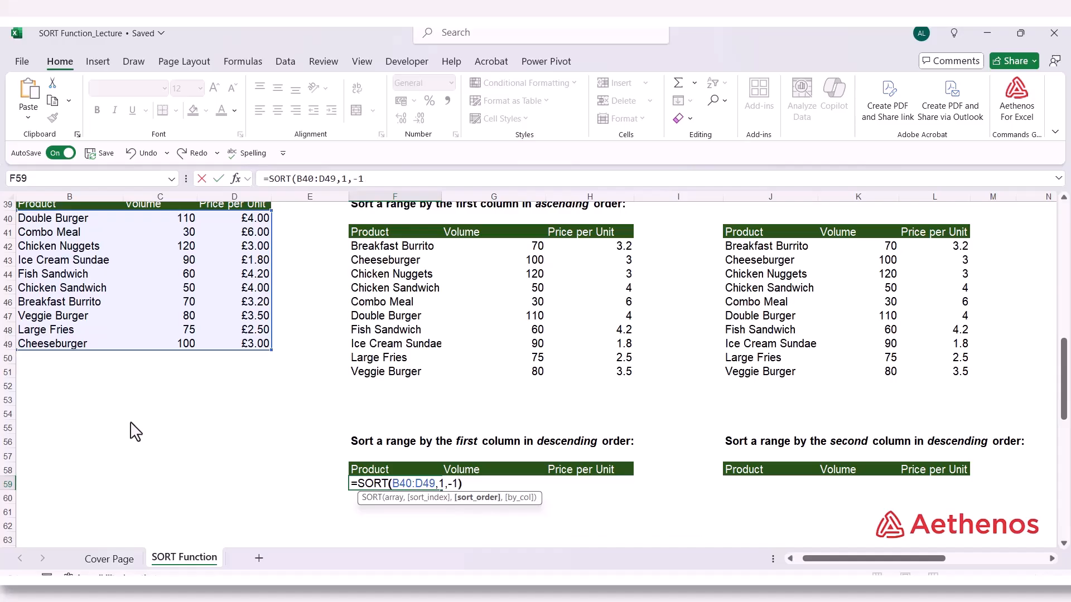
key("Return")
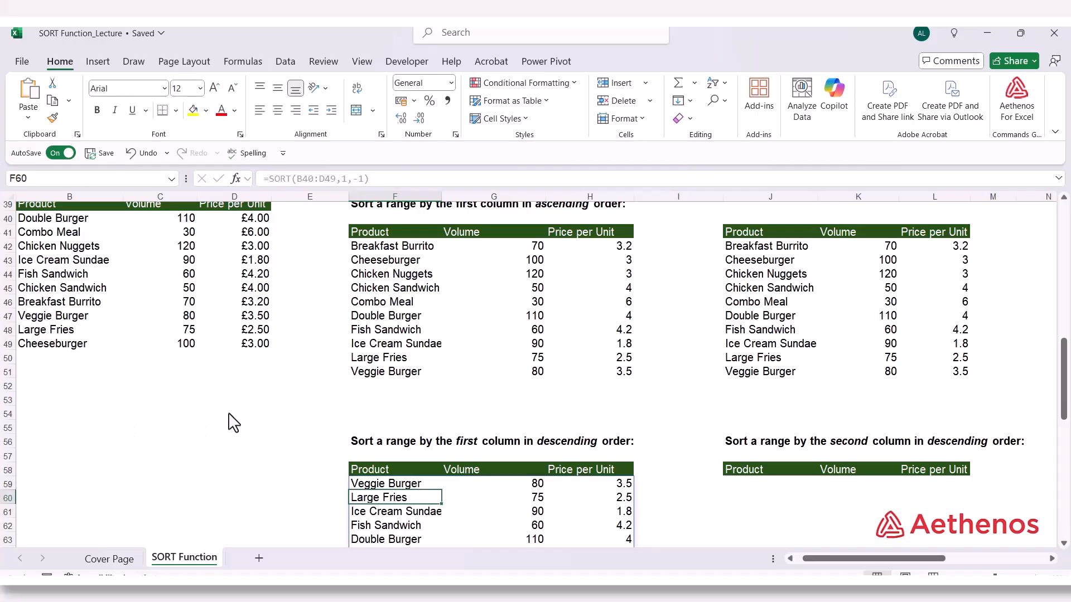
Check the order of the spilled product names in F59:F68, from the first cell to the last
scroll(234, 422, "down", 3)
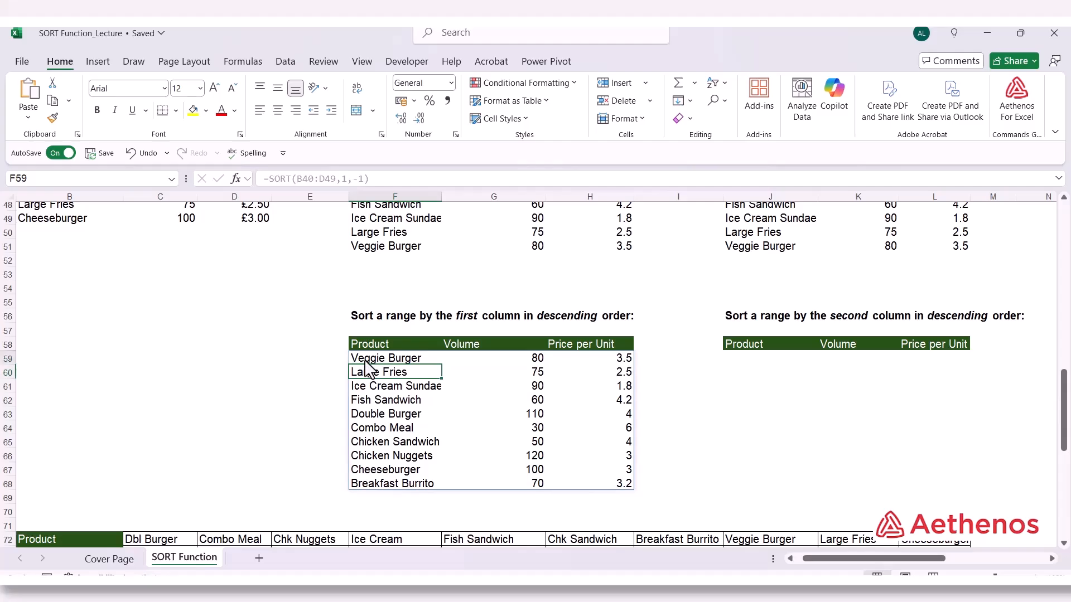
key("Up")
left_click(370, 485)
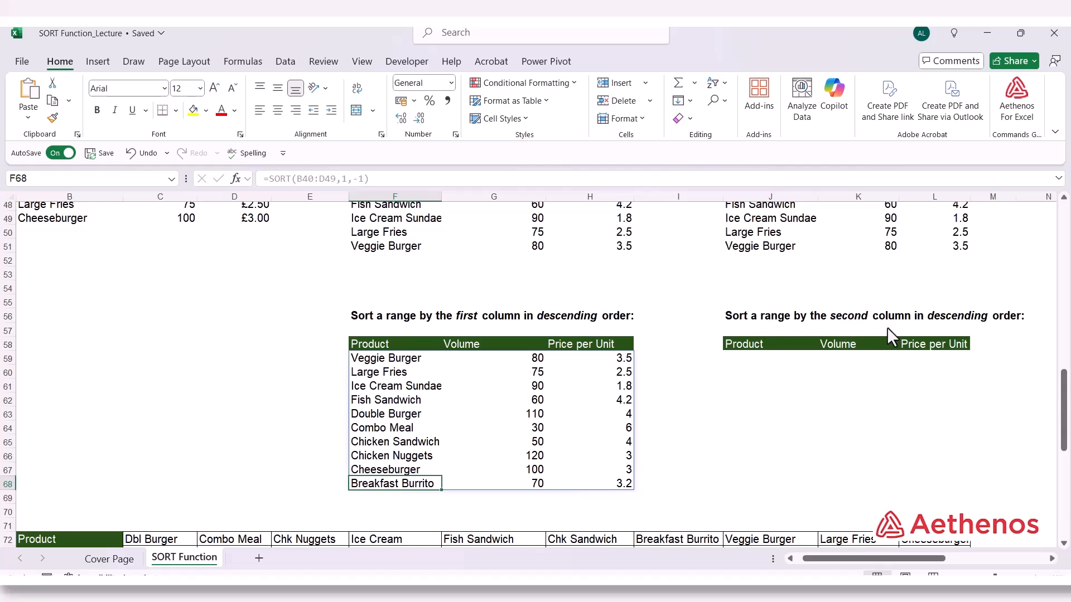
Start a SORT formula in J59 under the second-column descending example, with the product data B40:D49 as its array
scroll(779, 357, "up", 2)
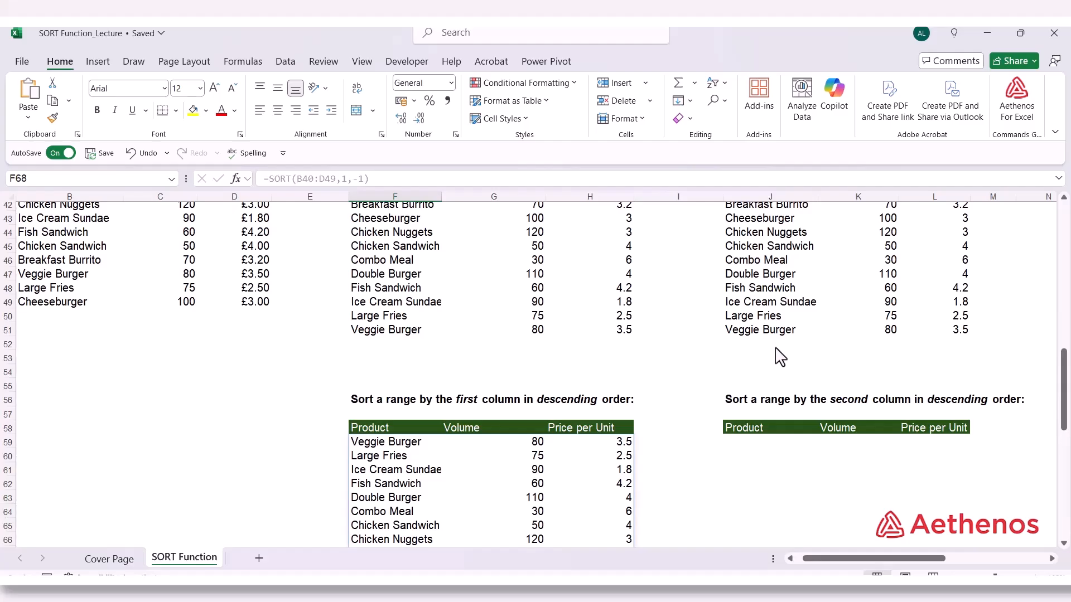
scroll(778, 356, "up", 1)
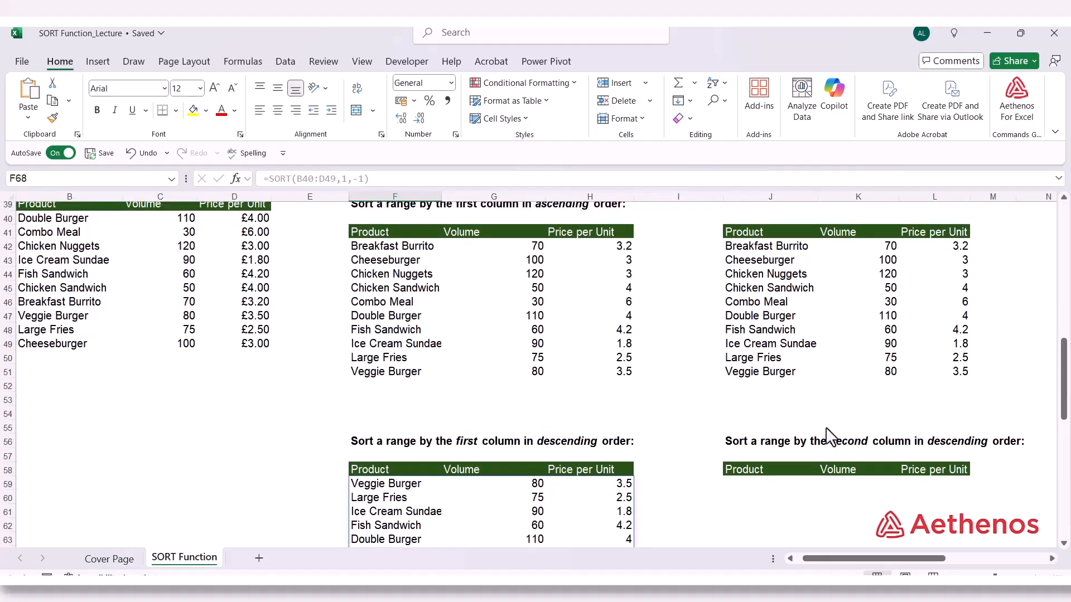
scroll(264, 363, "up", 1)
scroll(318, 378, "down", 3)
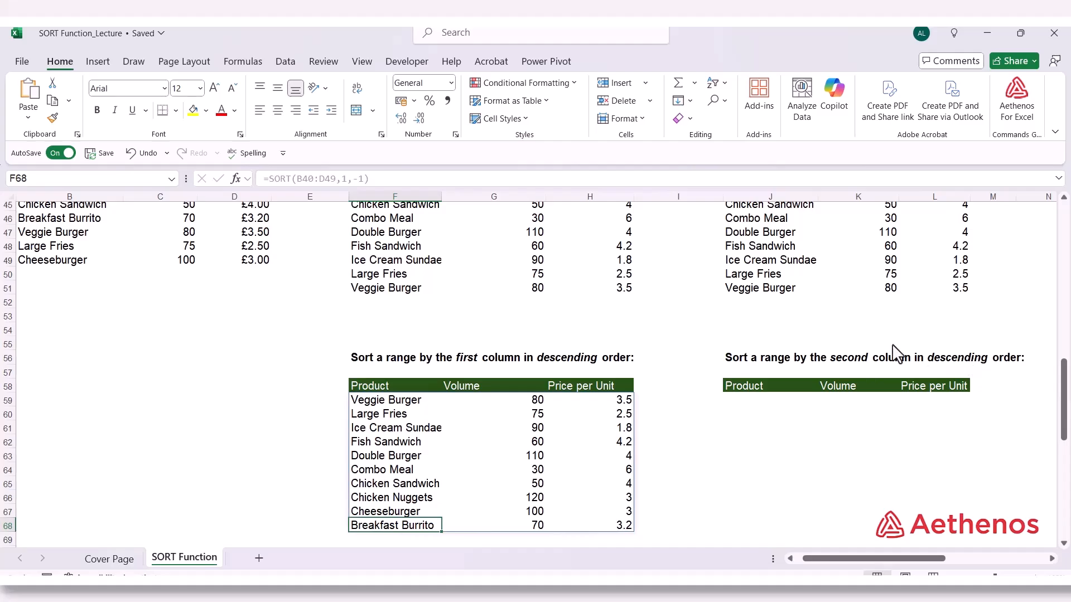
left_click(751, 402)
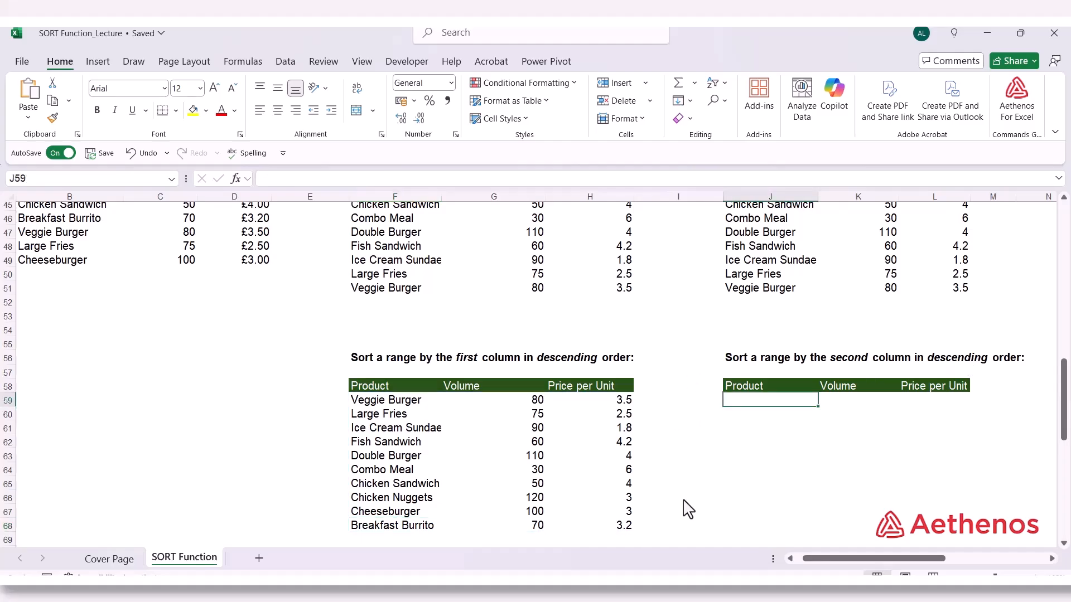
type("=")
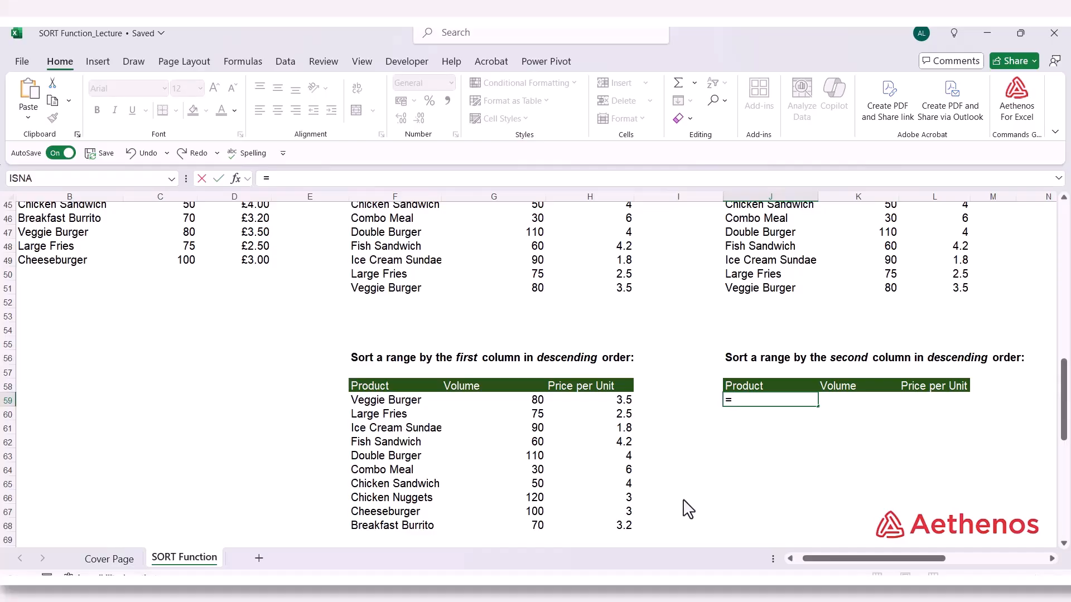
type("sort")
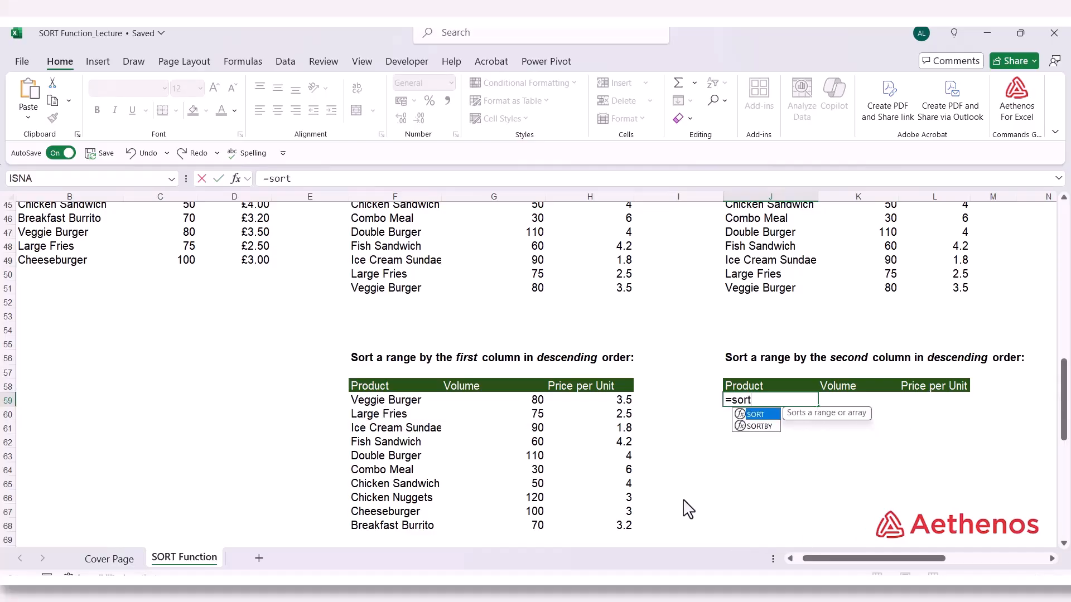
key("Tab")
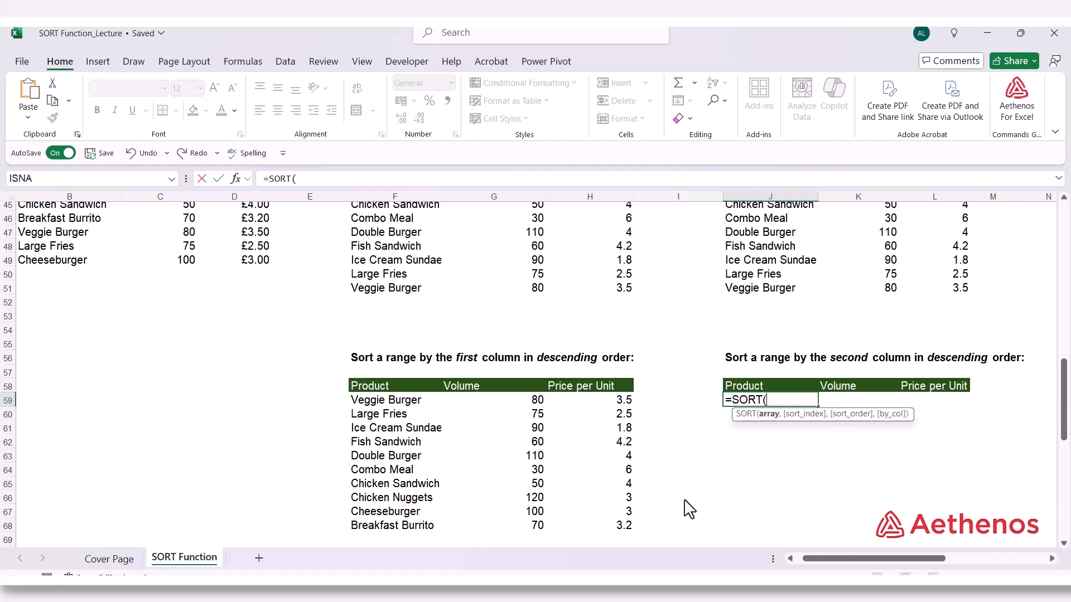
scroll(689, 509, "up", 3)
left_click_drag(71, 263, 223, 390)
scroll(223, 394, "down", 2)
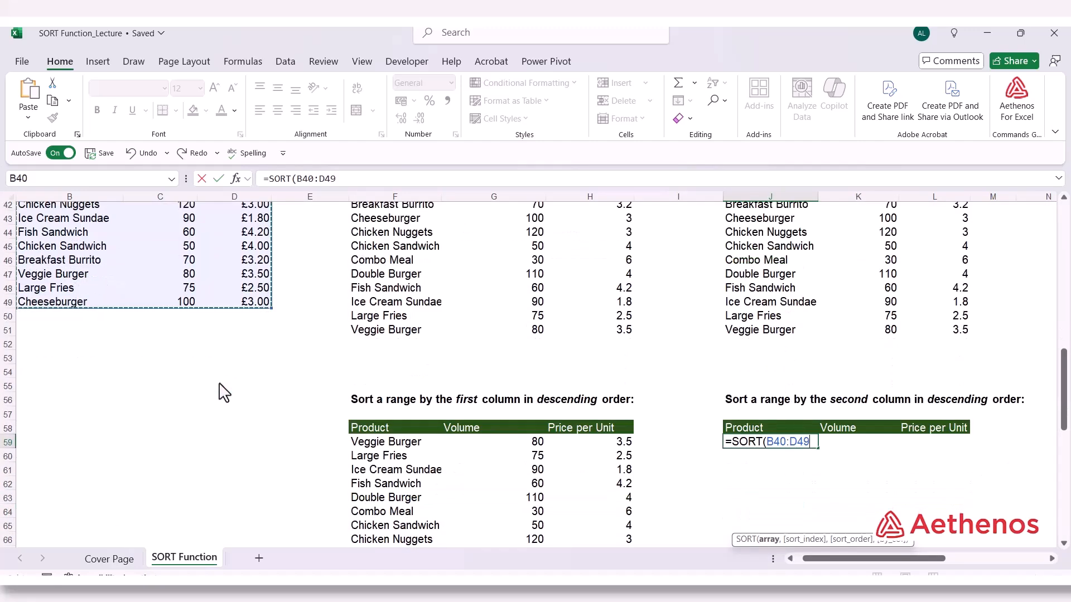
Complete J59's SORT formula with sort index 2 and descending order -1, giving =SORT(B40:D49,2,-1)
type(",")
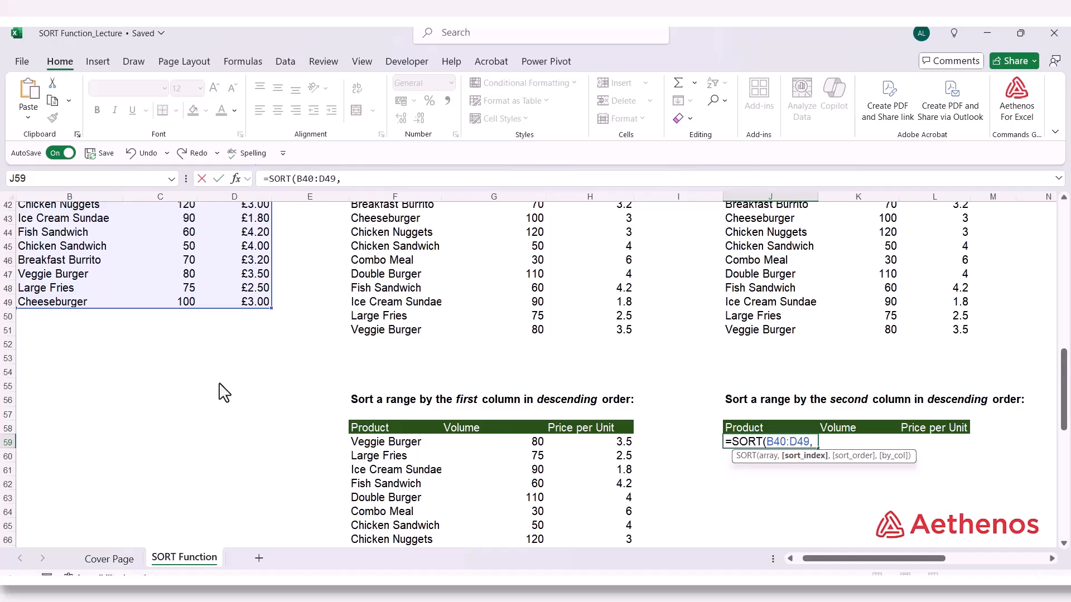
type("2,")
key("Down")
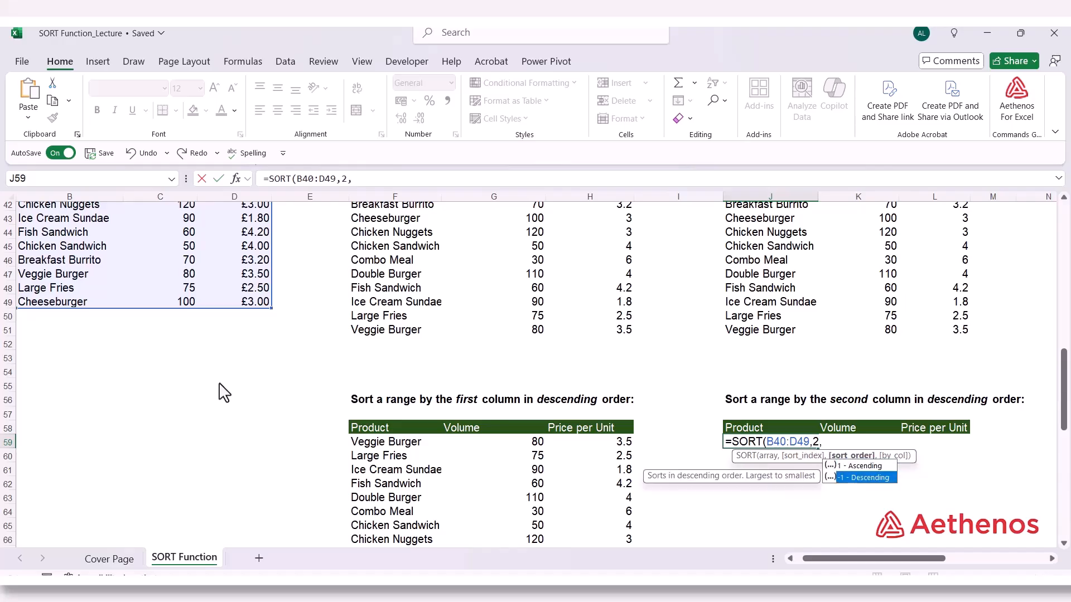
key("Tab")
type(")")
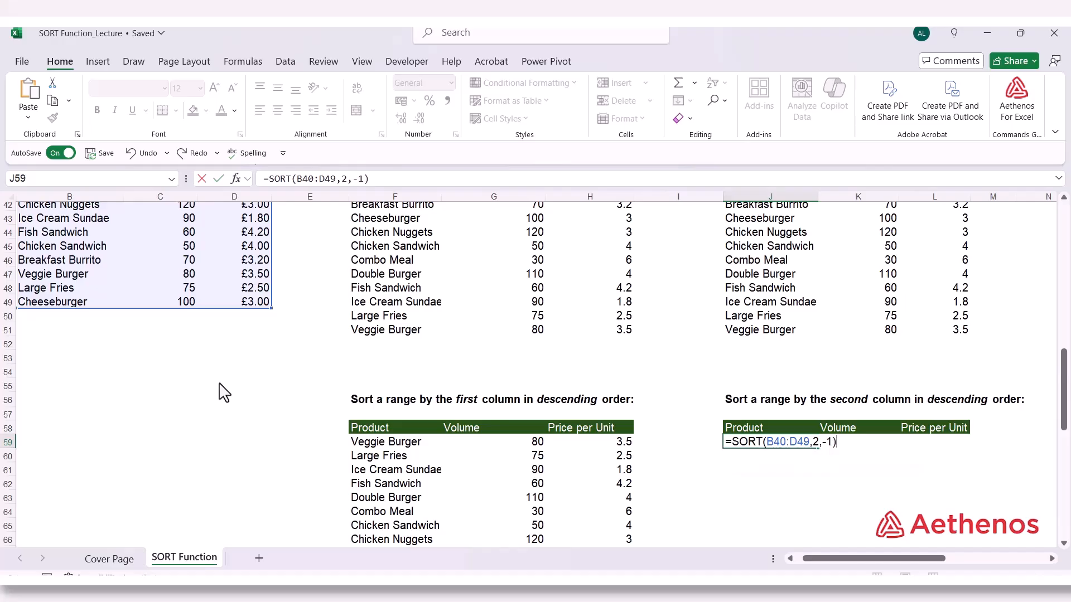
key("Return")
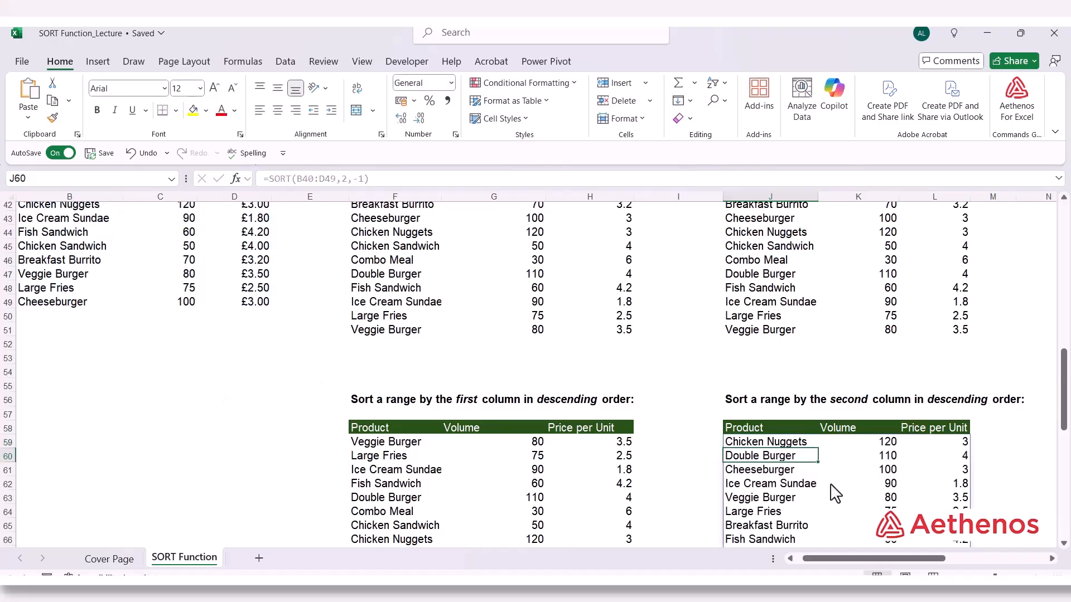
Check the order of the spilled Volume values in K59:K68, from the first cell to the last
scroll(870, 485, "down", 2)
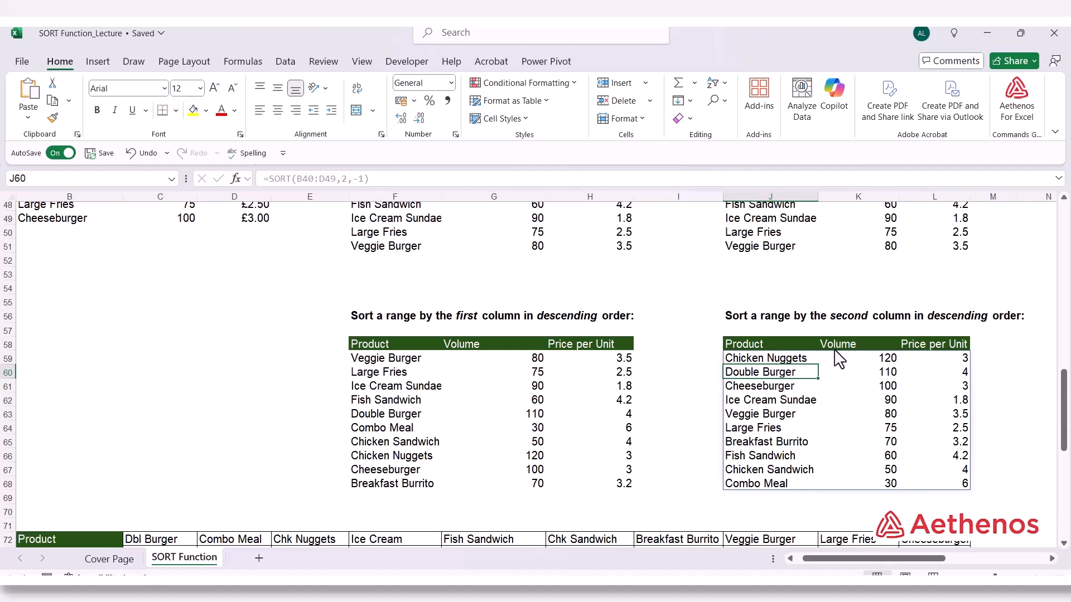
left_click(882, 360)
key("Down")
key("Down")
key("Down")
key("Down")
key("Down")
key("Down")
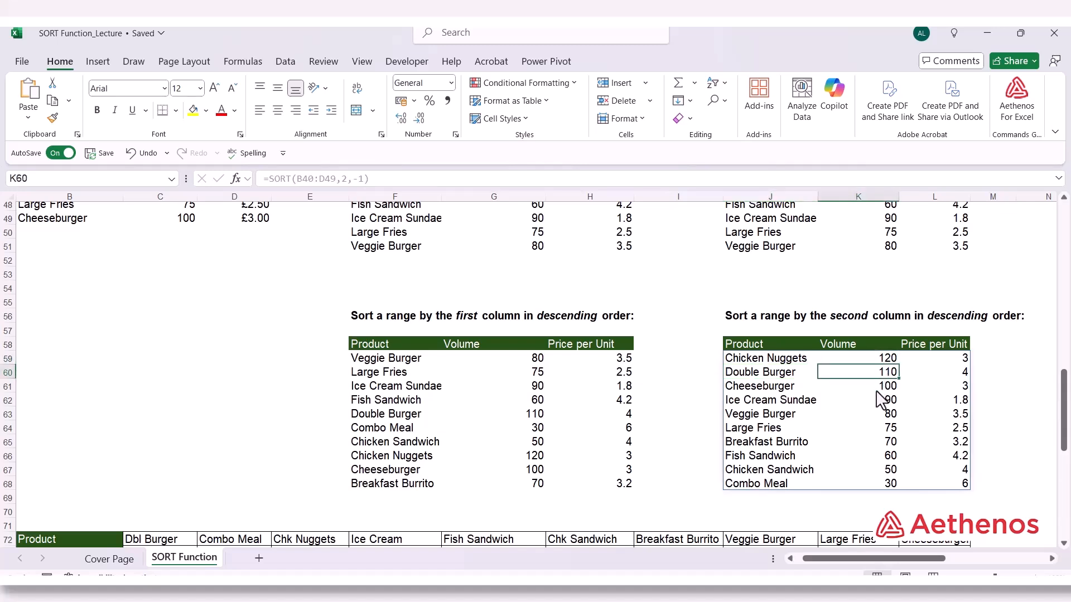
left_click(871, 482)
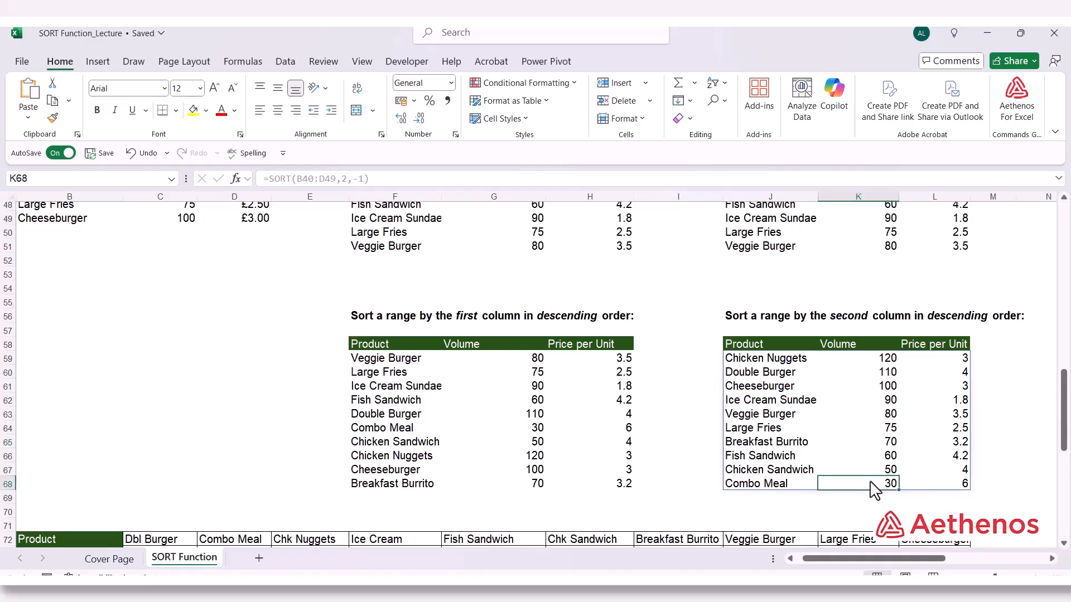
Compare the layout of the horizontal product table in C72:L74 with the vertical product table in B40:D49, record by record
scroll(243, 389, "down", 4)
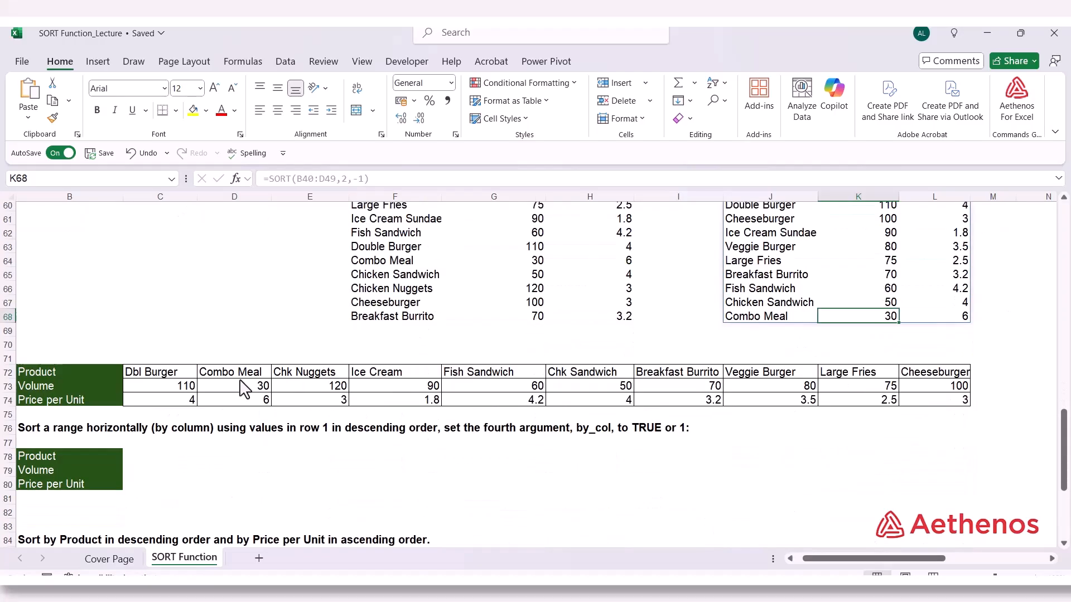
scroll(244, 389, "down", 3)
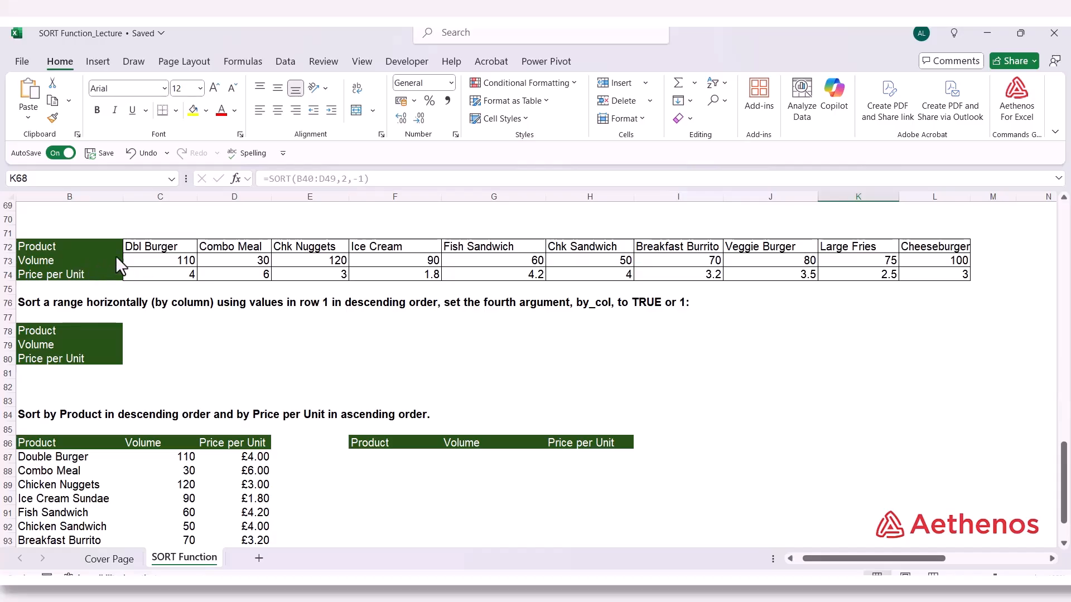
left_click(168, 247)
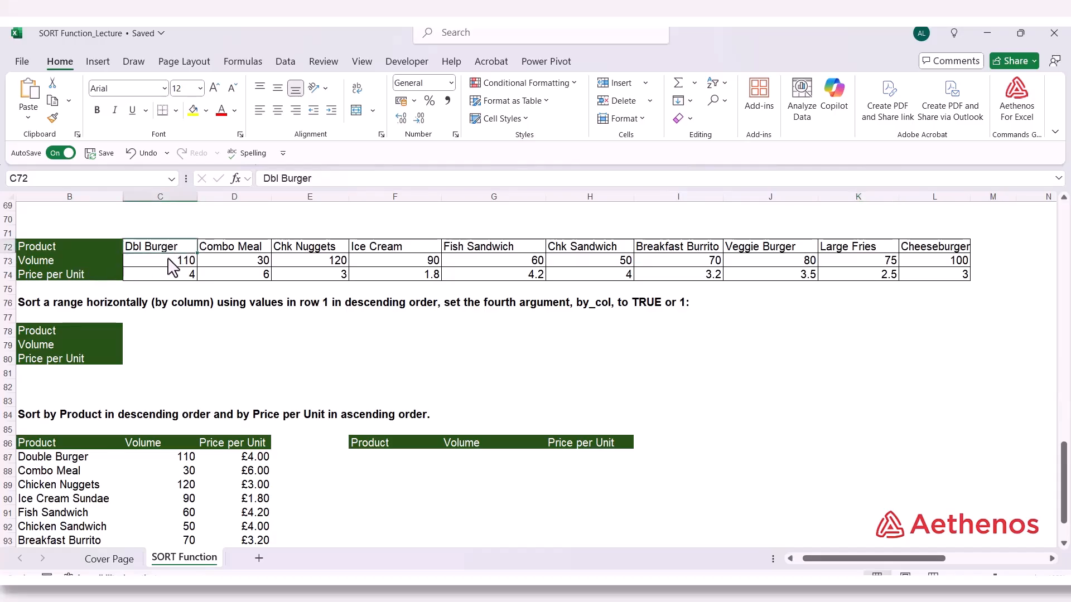
left_click_drag(236, 247, 239, 279)
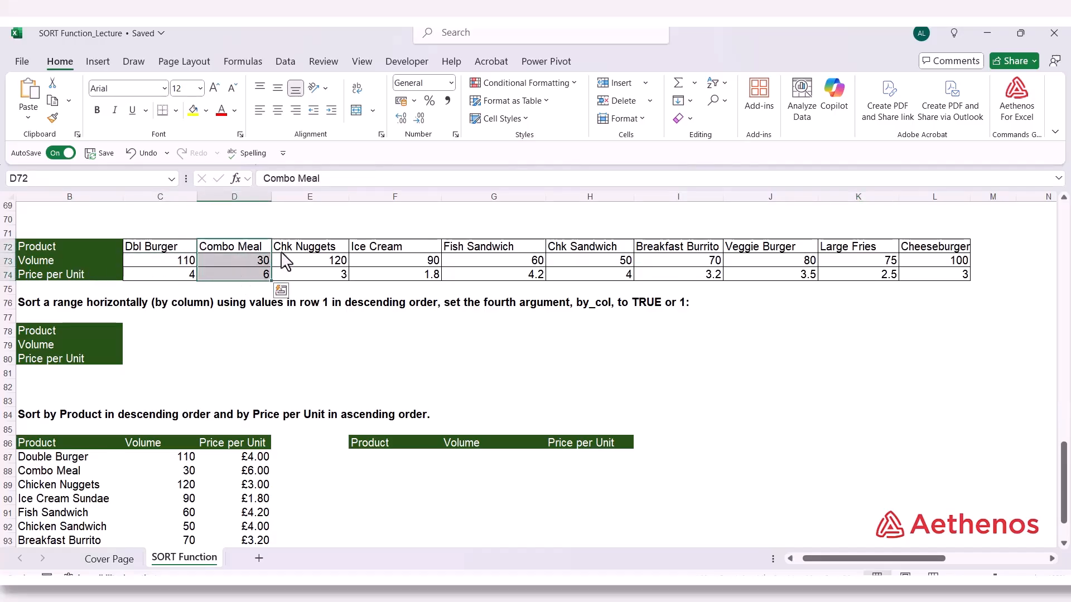
left_click_drag(285, 248, 299, 272)
scroll(300, 272, "up", 3)
scroll(299, 279, "up", 10)
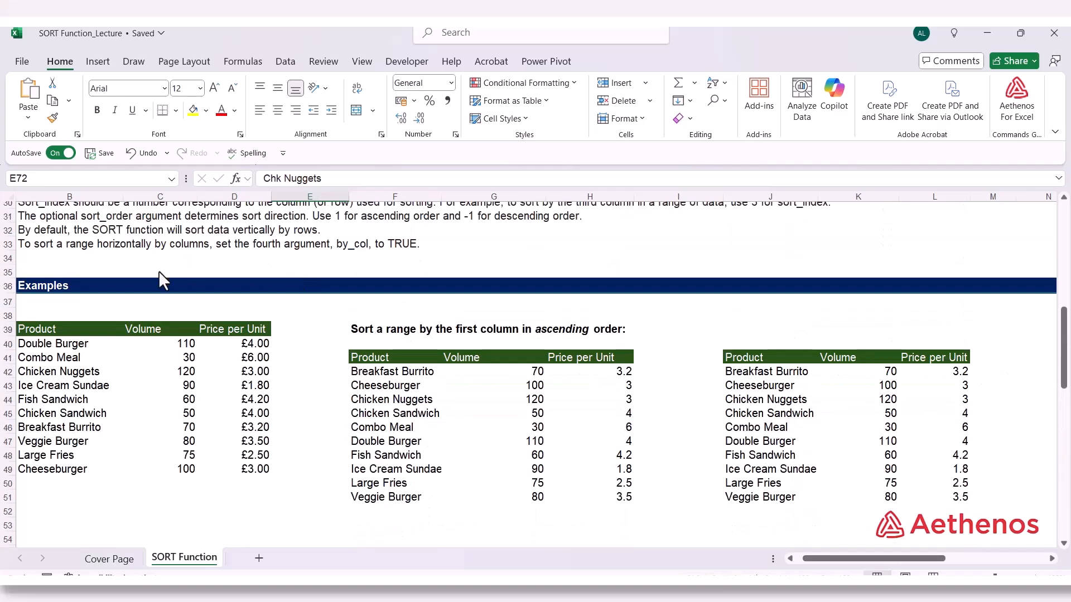
left_click_drag(53, 358, 198, 363)
scroll(179, 375, "down", 14)
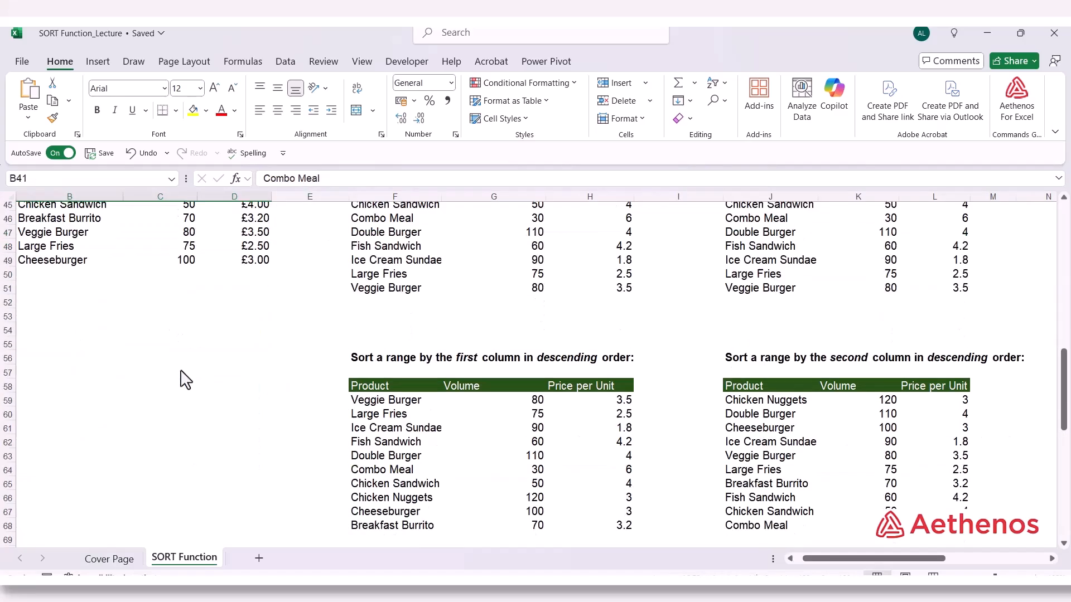
scroll(181, 342, "up", 2)
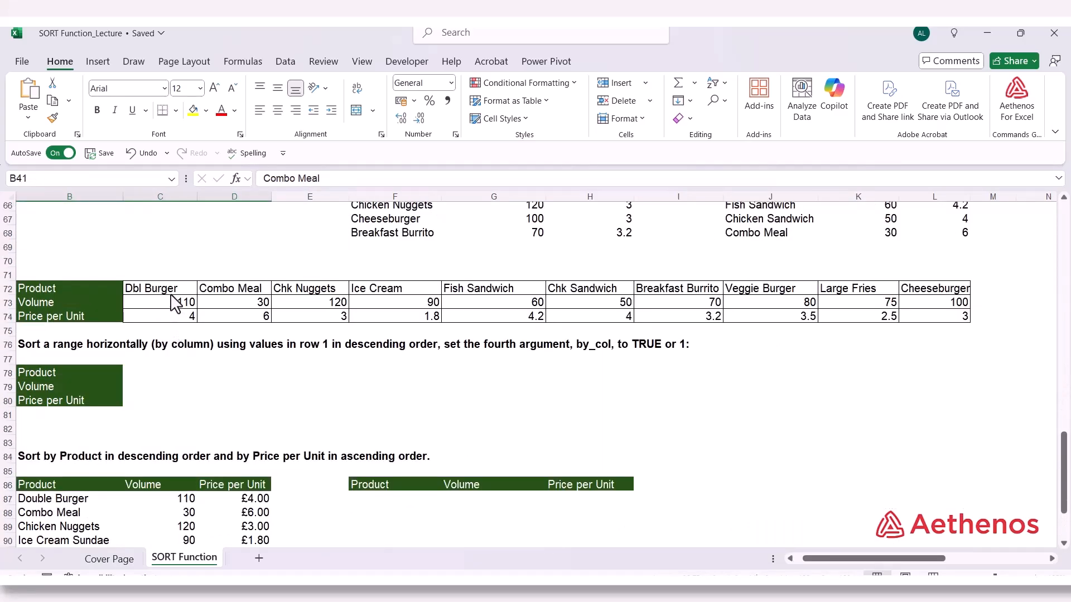
left_click_drag(174, 288, 173, 325)
left_click_drag(246, 290, 246, 313)
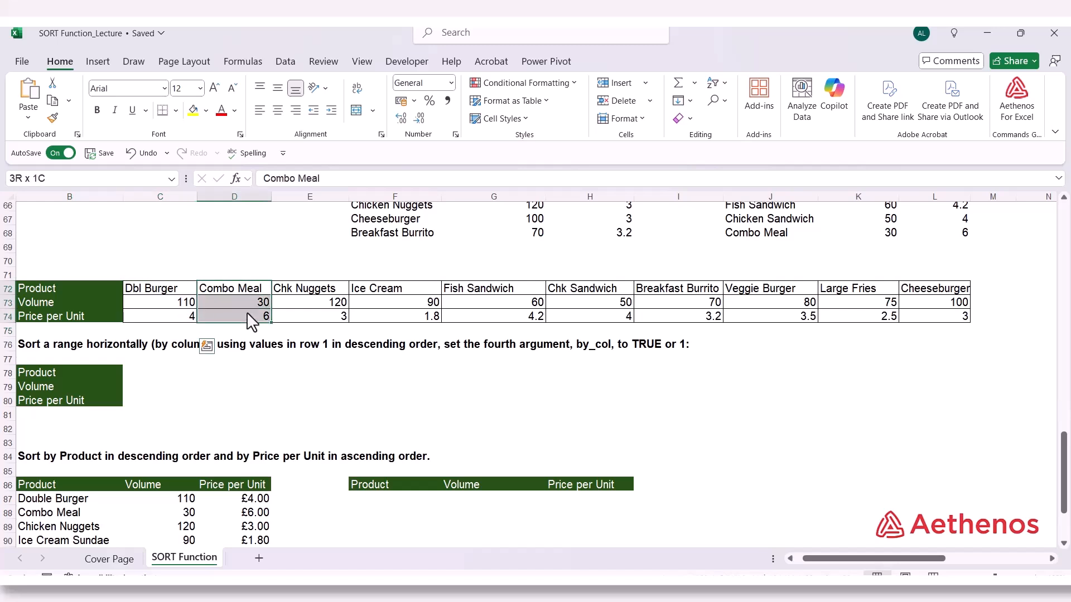
left_click(296, 290)
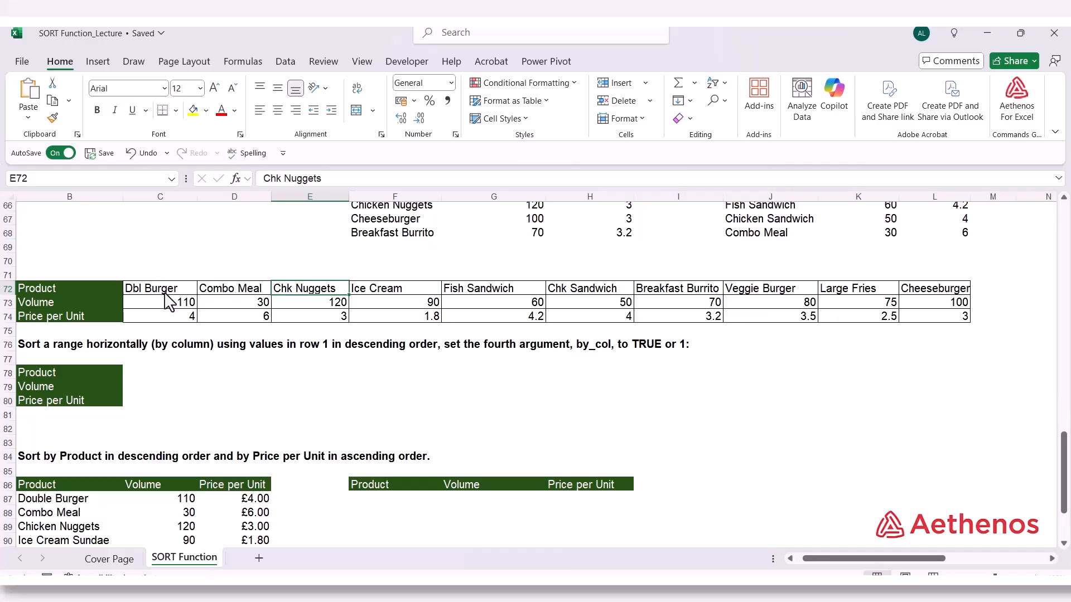
Start a SORT formula in C78 under the horizontal sort example, with the product data C72:L74 as its array
left_click(142, 375)
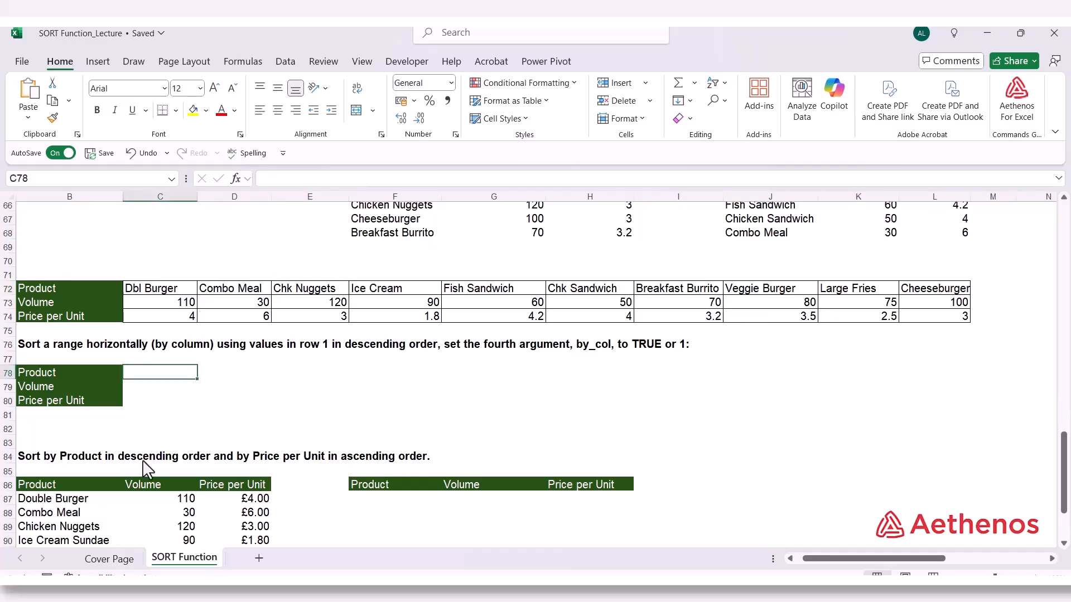
type("=sor")
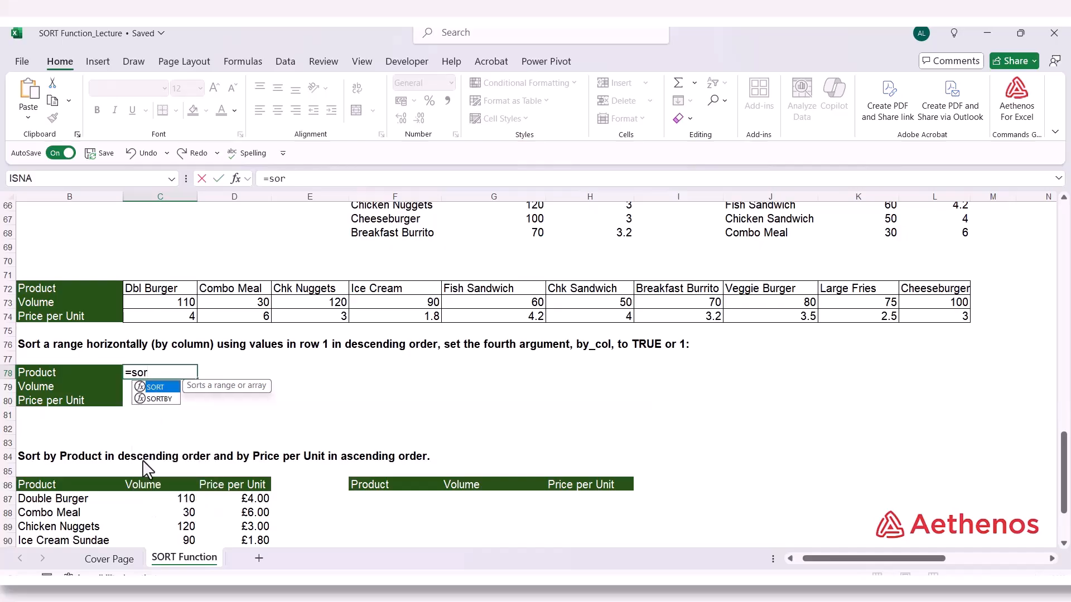
type("t")
key("Tab")
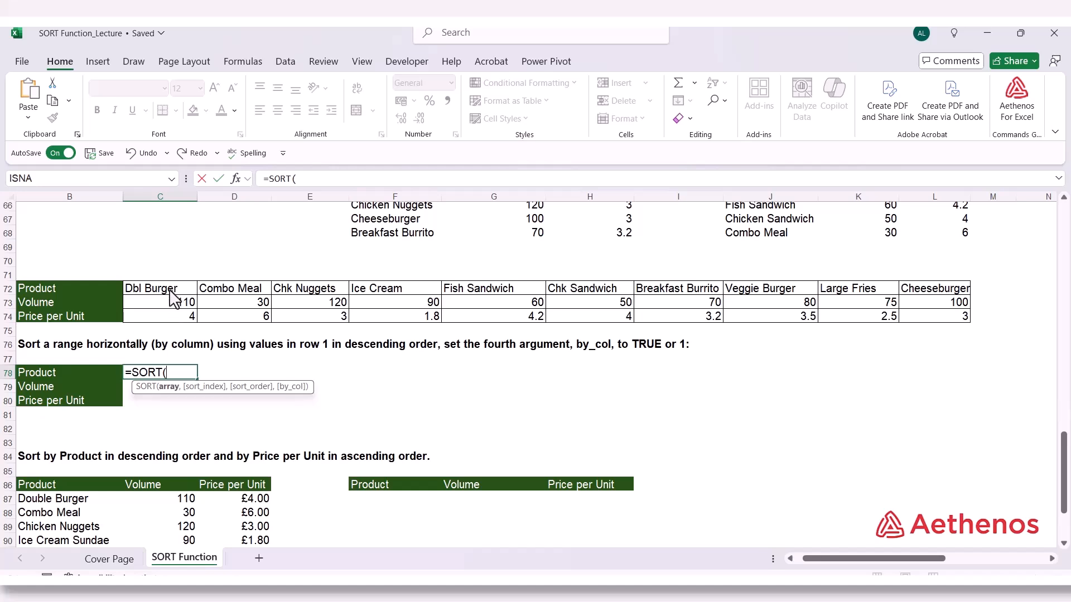
left_click_drag(174, 293, 928, 328)
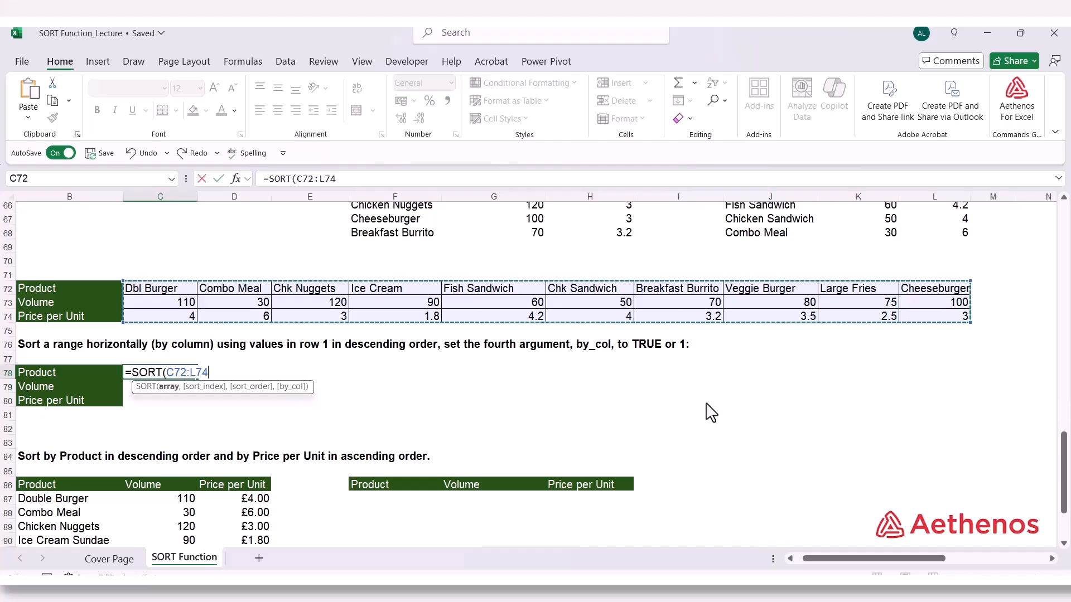
Complete C78's SORT formula with sort index 1, descending order -1 and by_col TRUE, giving =SORT(C72:L74,1,-1,TRUE)
type(",,")
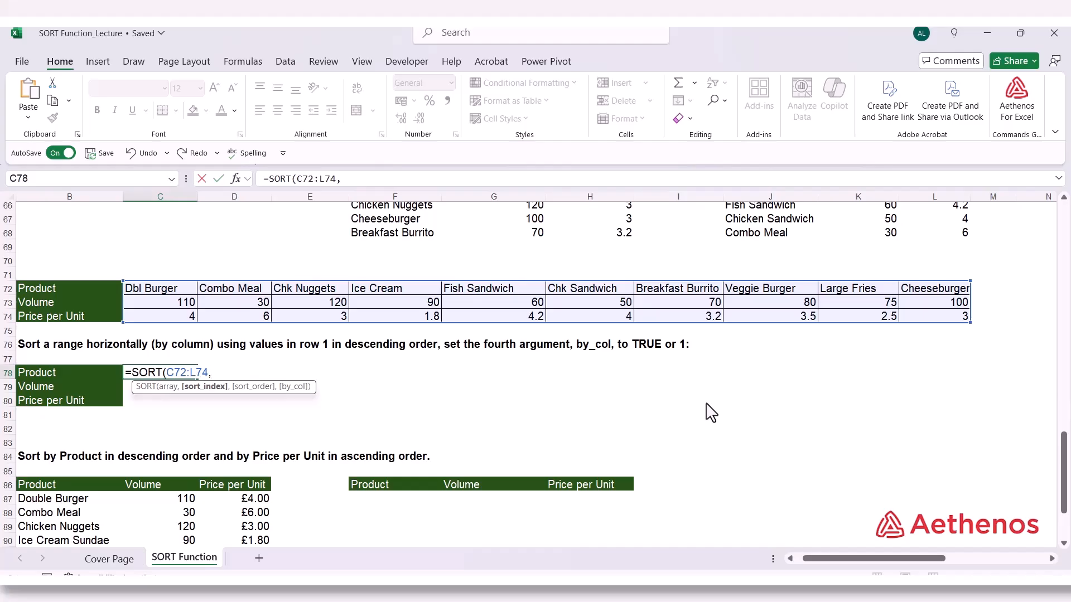
type("1,")
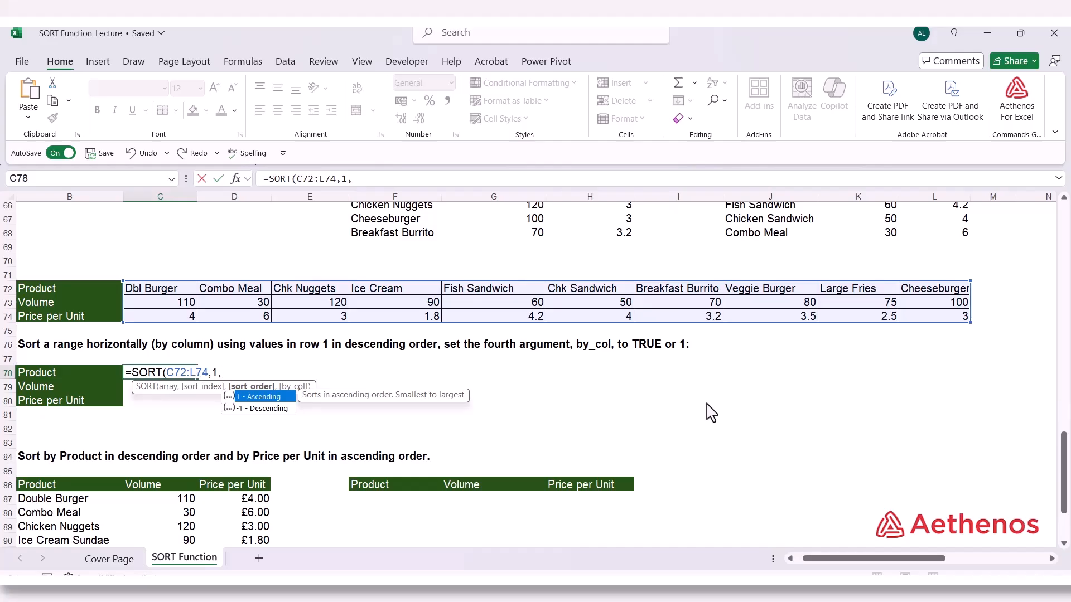
key("Down")
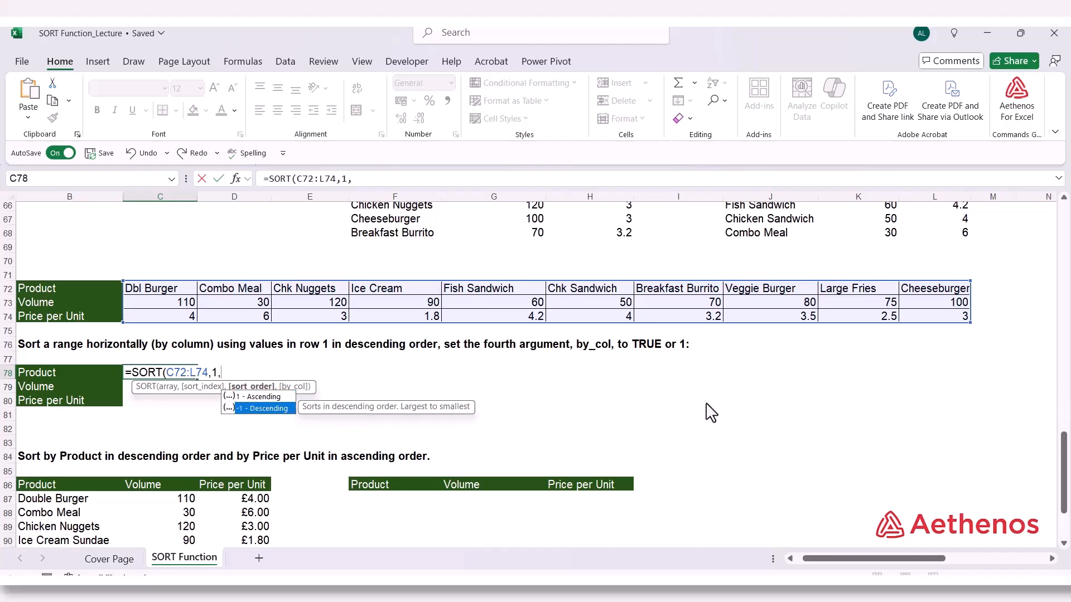
key("Tab")
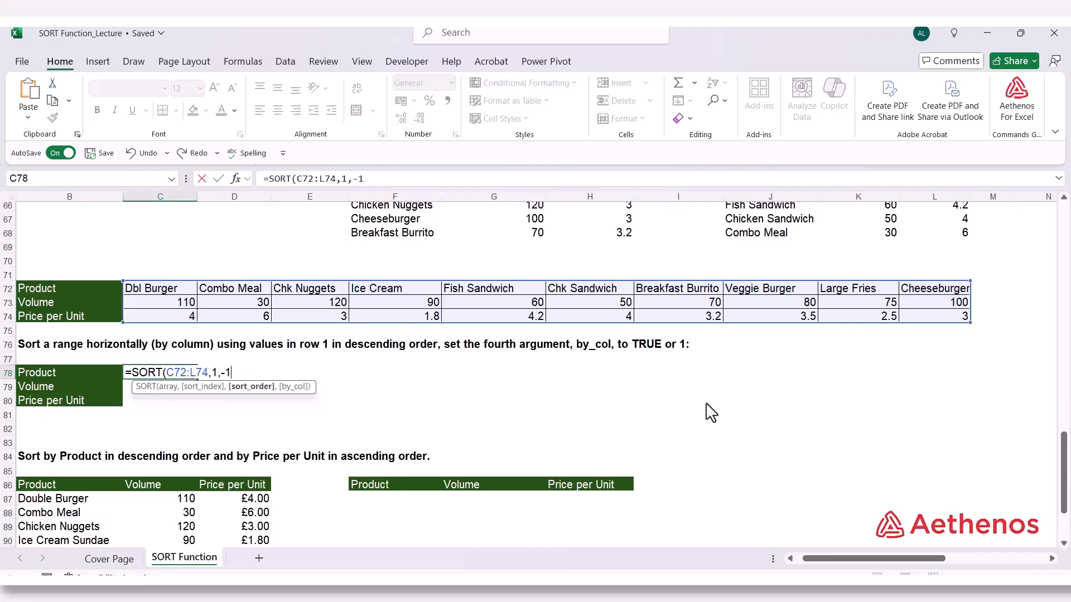
type(",")
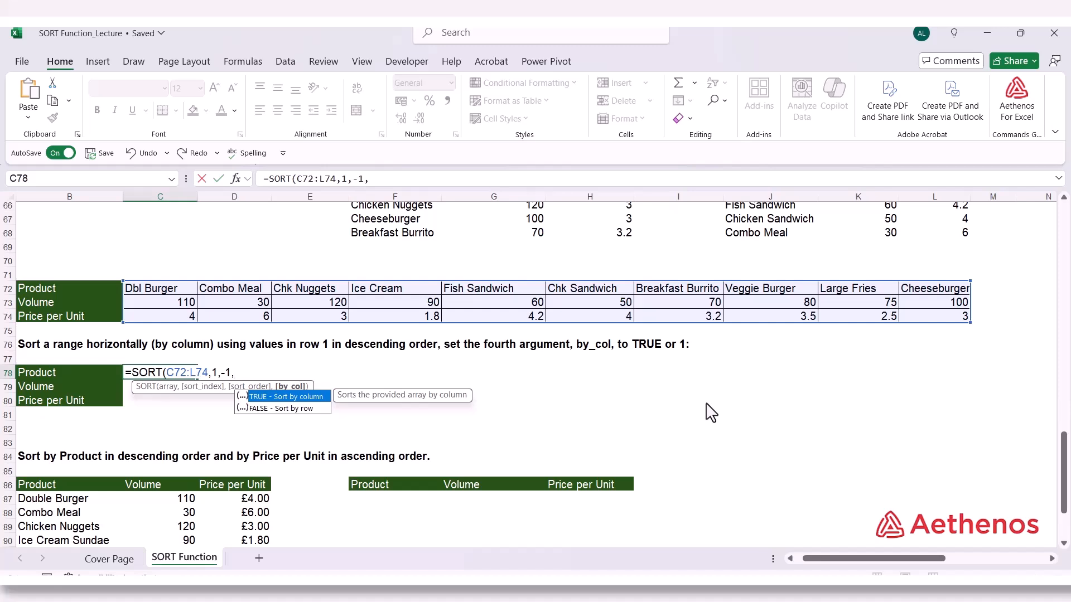
key("Tab")
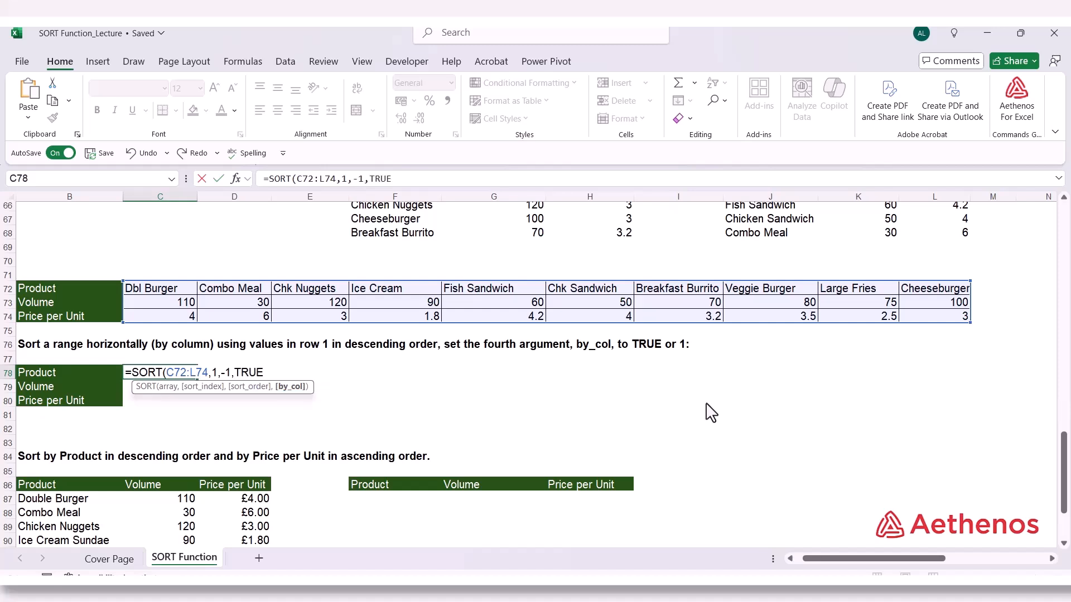
type(")")
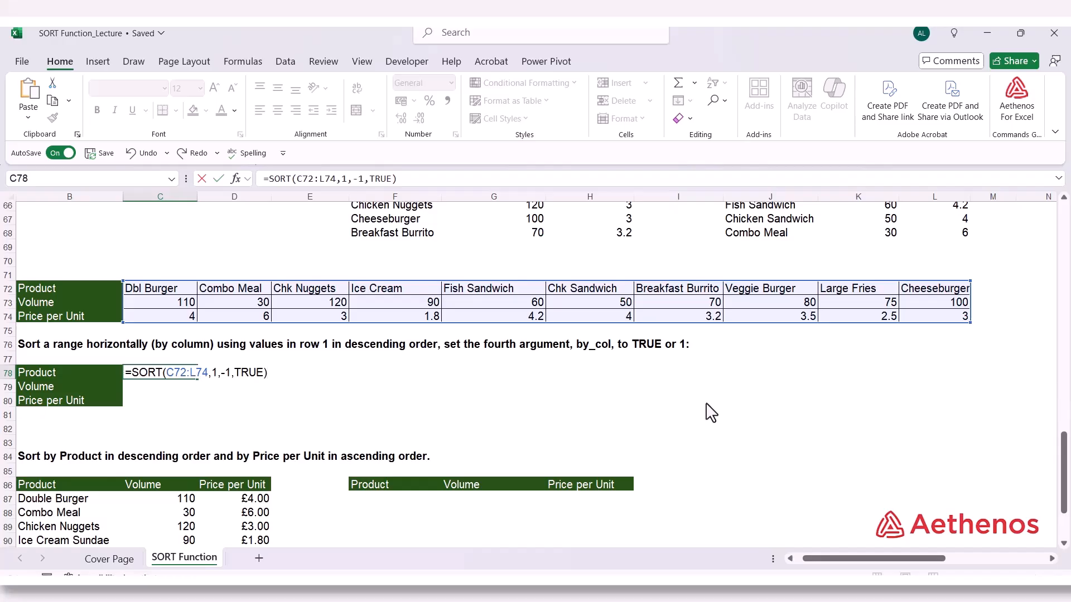
key("Return")
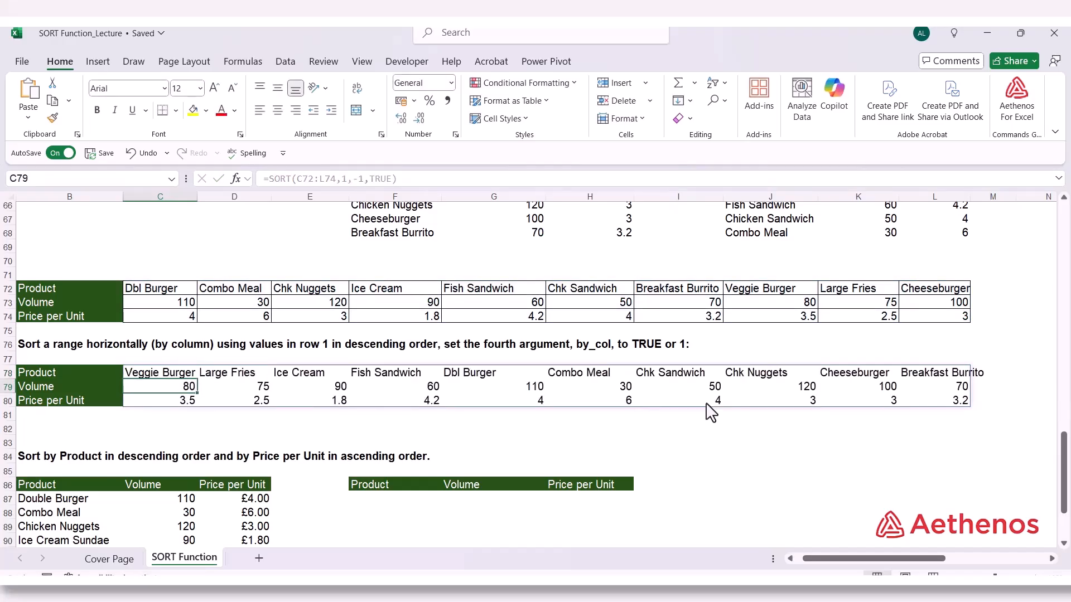
Check the order of the spilled product names in C78:L78, from the first cell to the last
left_click(157, 373)
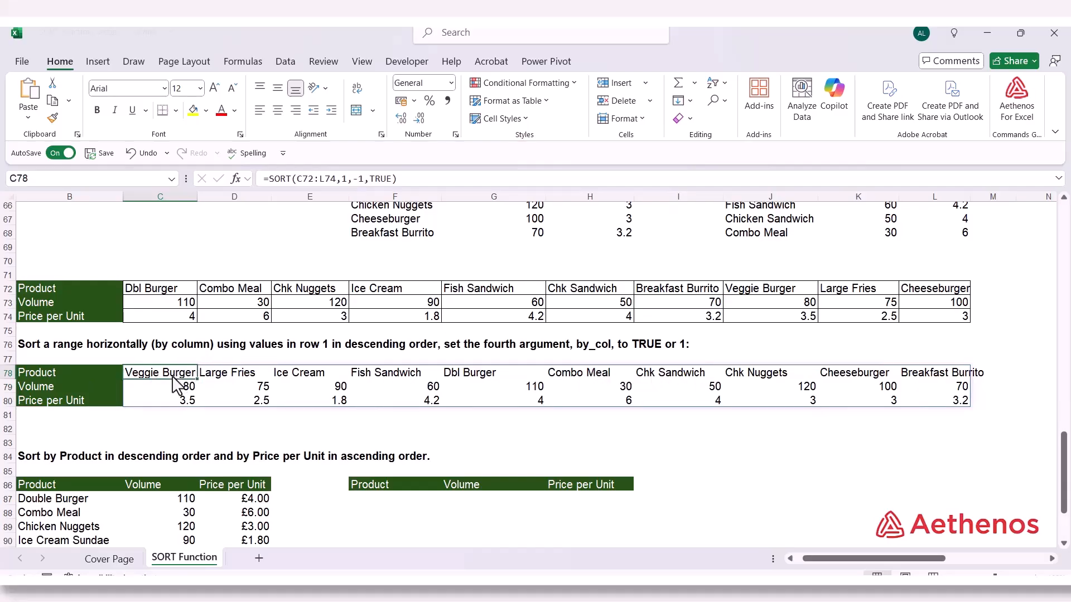
left_click(919, 375)
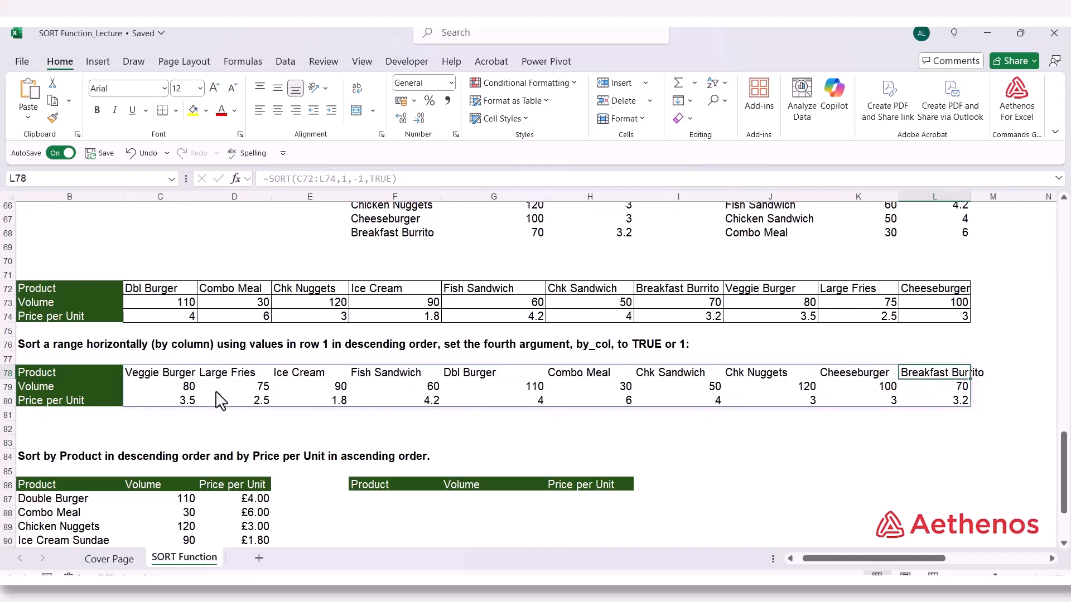
left_click(138, 429)
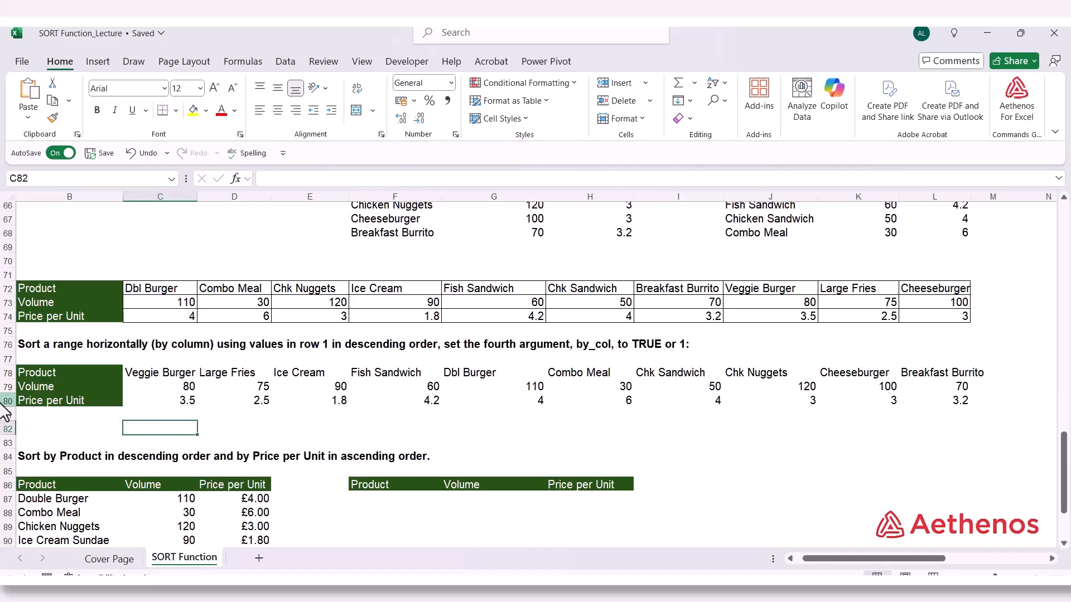
Start a SORT formula in F87 under the Product and Price per Unit example, with the product data B87:D96 as its array
scroll(111, 427, "down", 4)
left_click(130, 346)
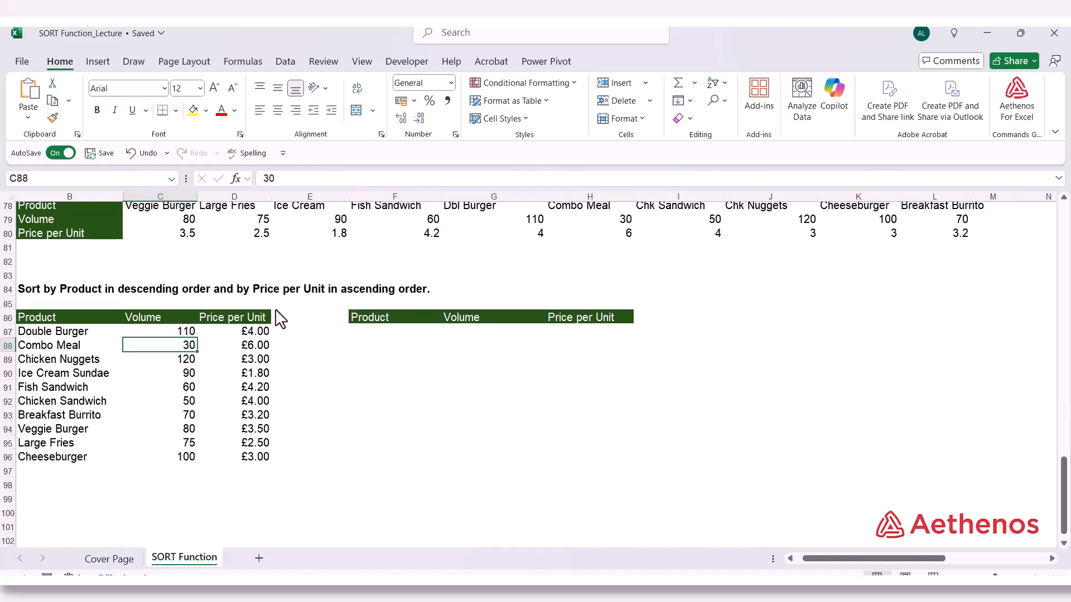
left_click(363, 334)
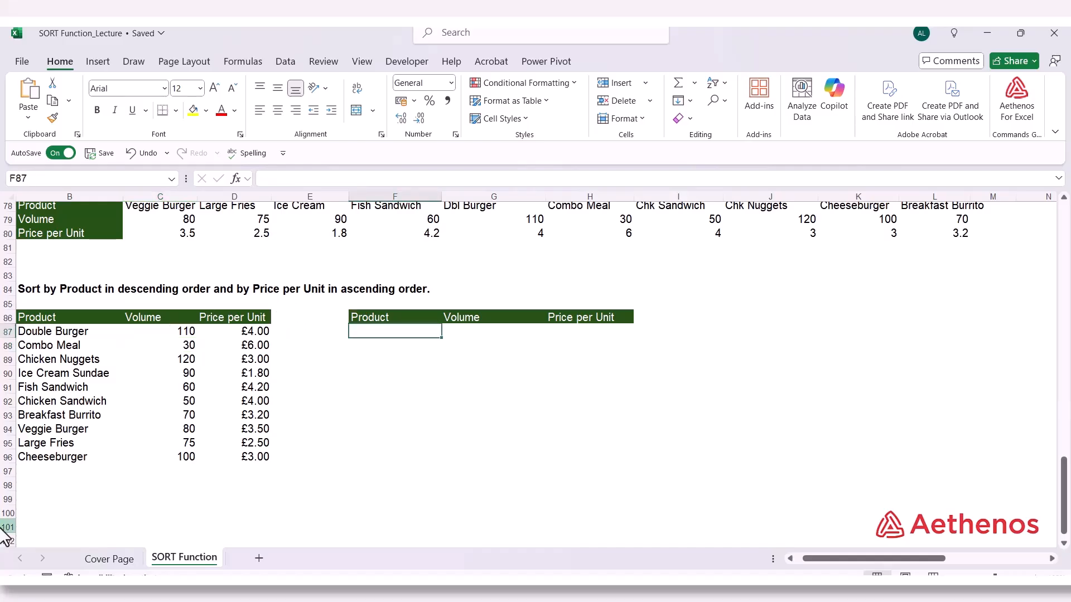
type("=sor")
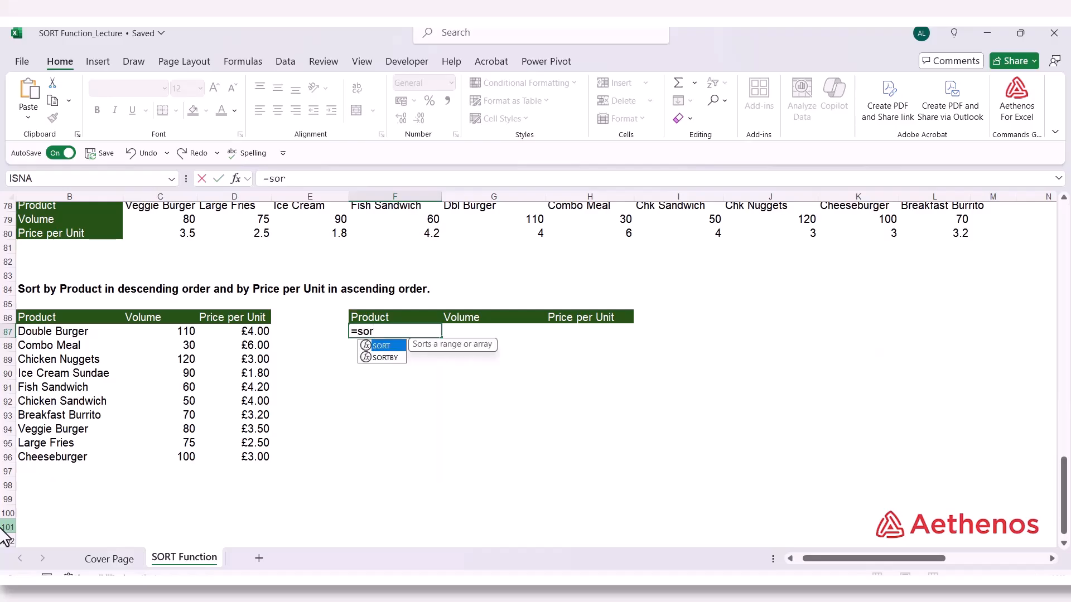
key("Tab")
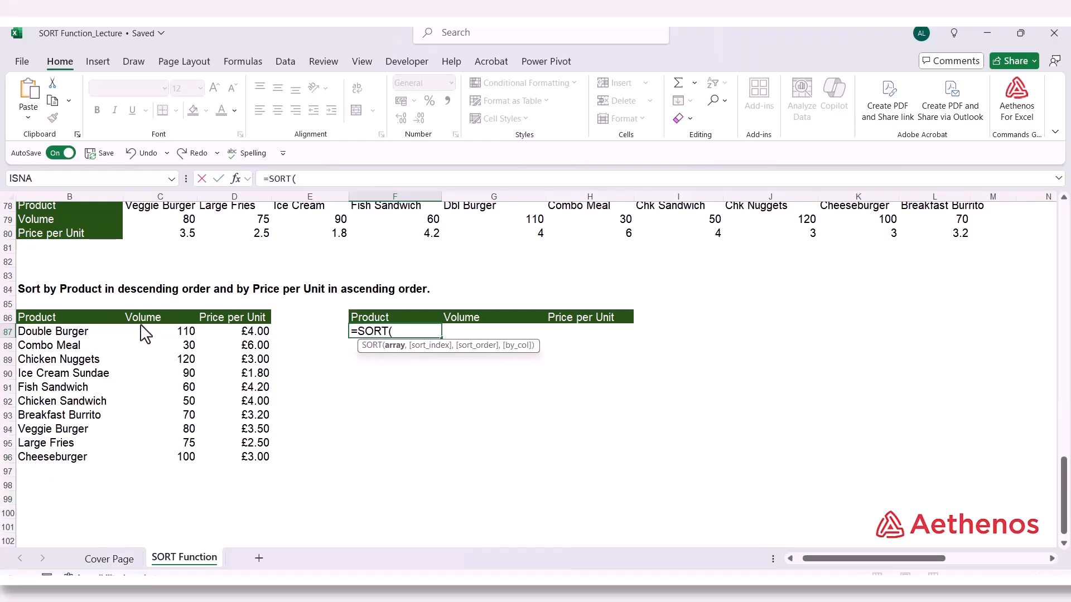
left_click_drag(73, 334, 215, 454)
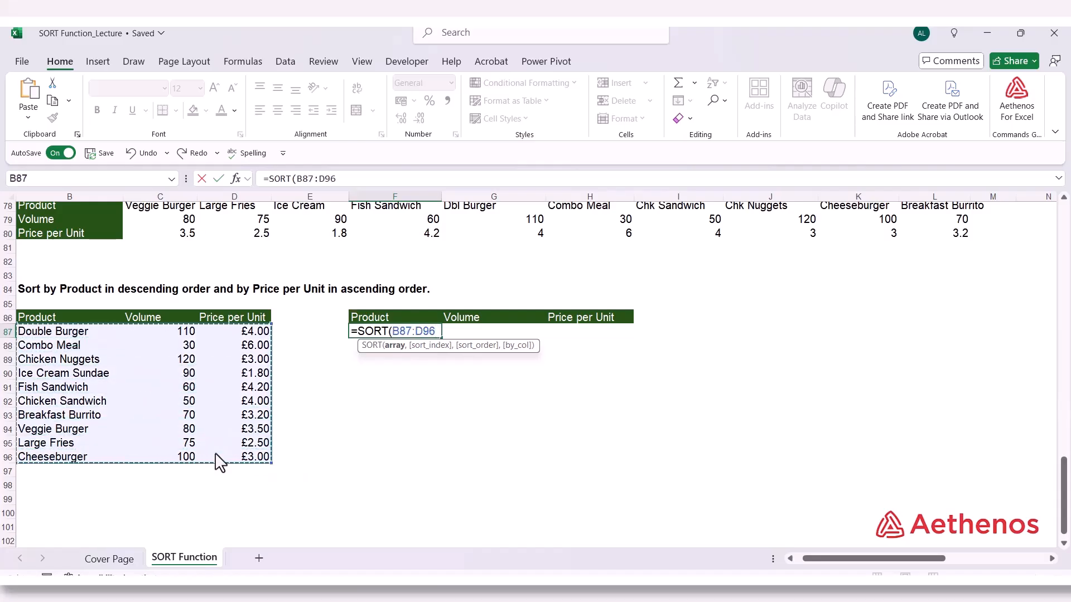
Set the sort index of F87's SORT formula to the array {1,3} for the Product and Price per Unit columns
type(",{")
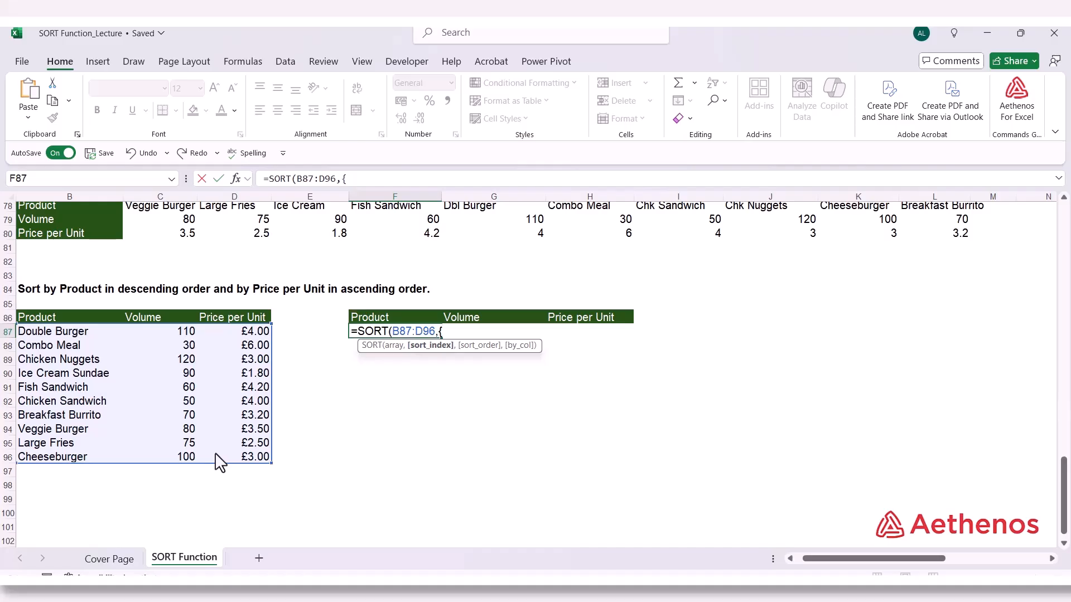
type("1")
type("3")
left_click_drag(442, 332, 457, 331)
left_click(457, 331)
type("},")
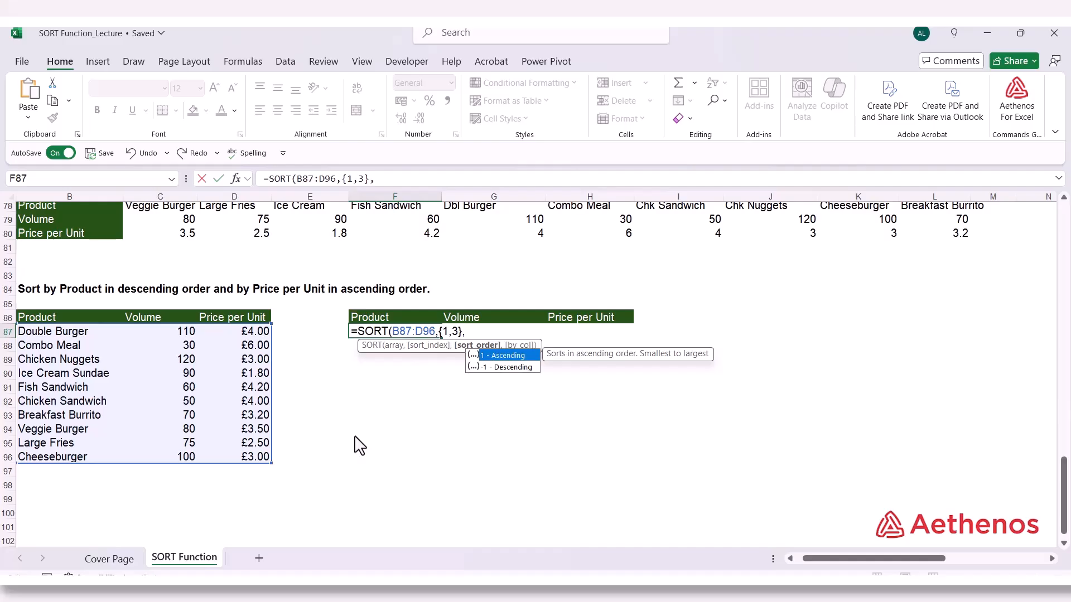
Set the sort order of F87's SORT formula to the array {-1,1}, descending by Product and ascending by Price per Unit
type("{")
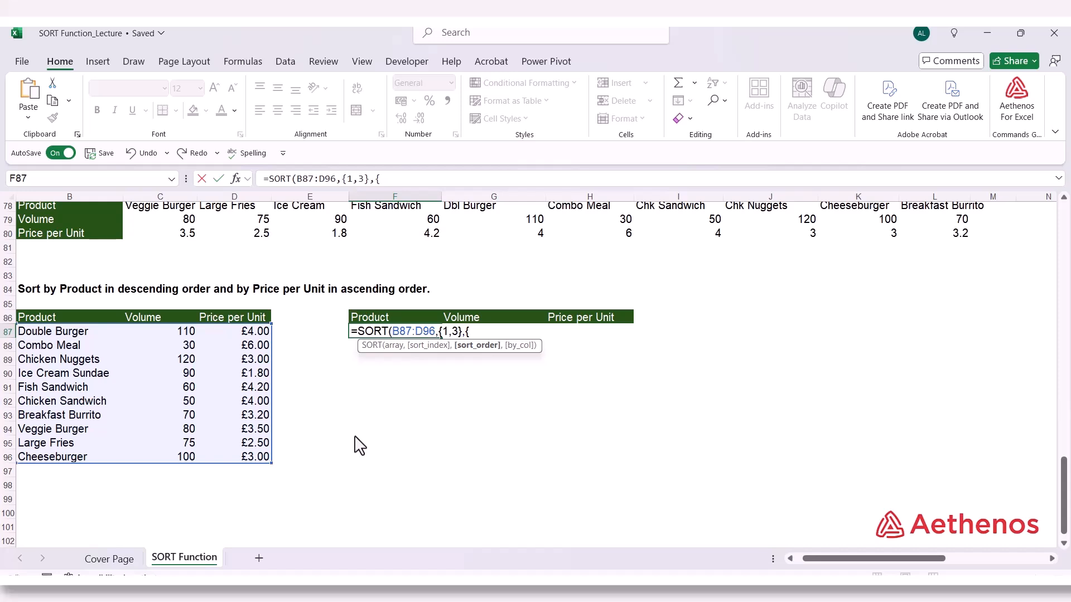
type("-1,1")
type("}")
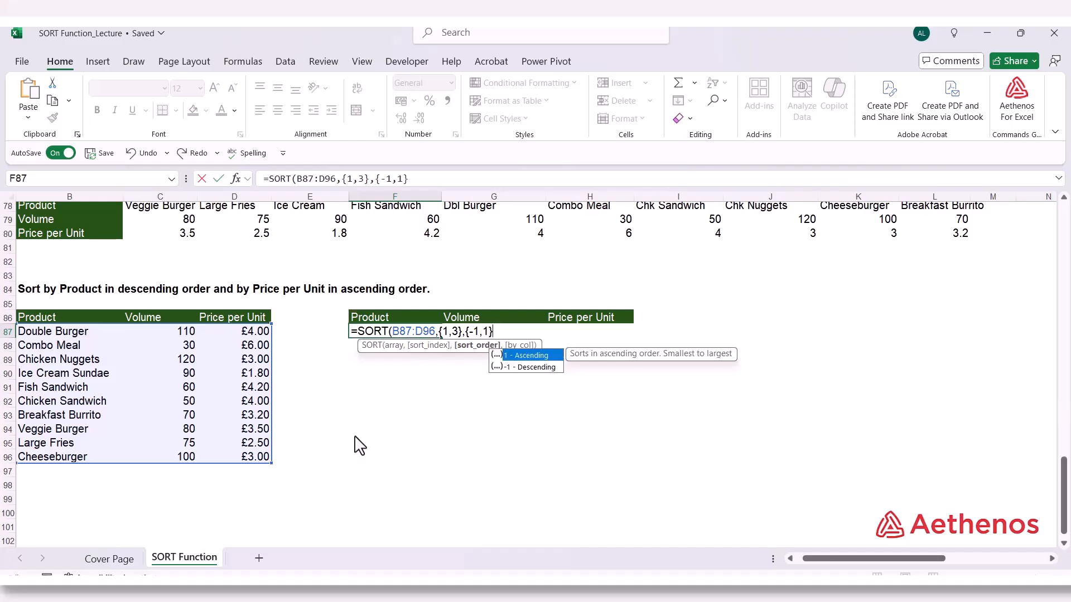
type(",")
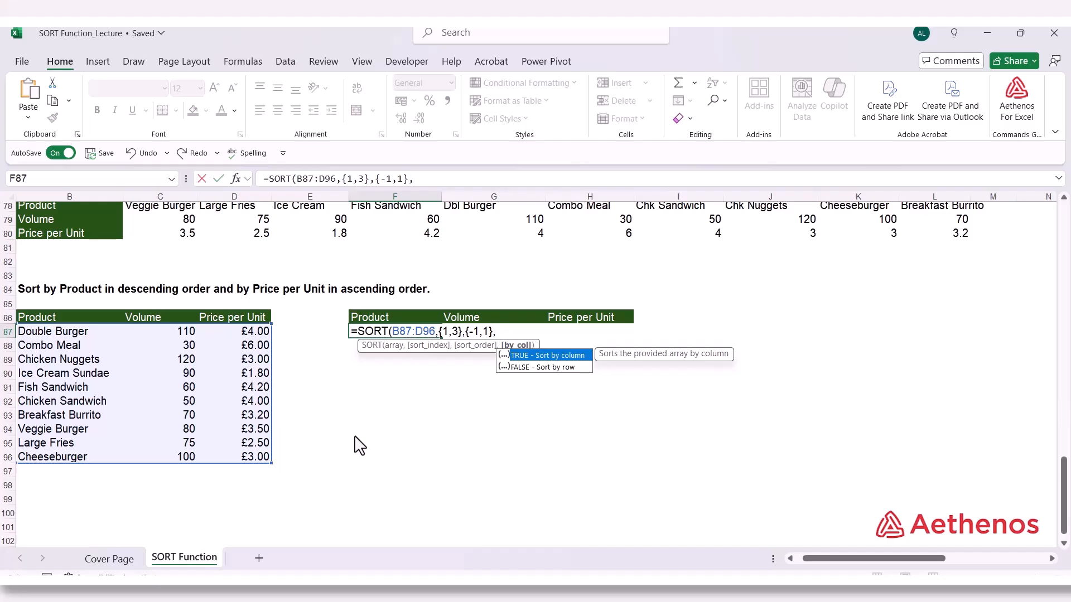
Set by_col to FALSE and complete F87's formula as =SORT(B87:D96,{1,3},{-1,1},FALSE)
key("Down")
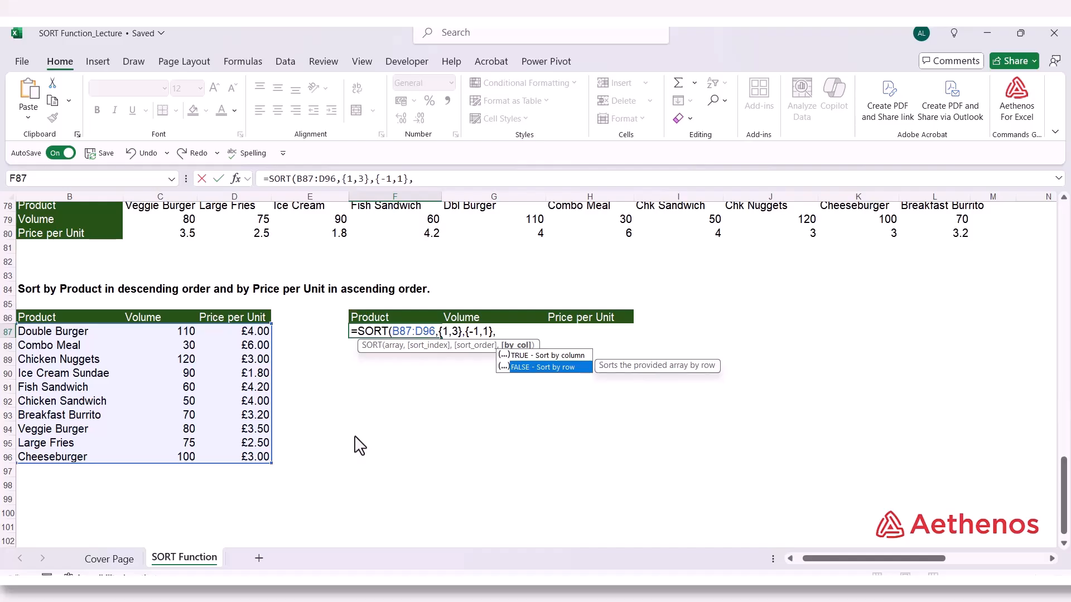
key("Tab")
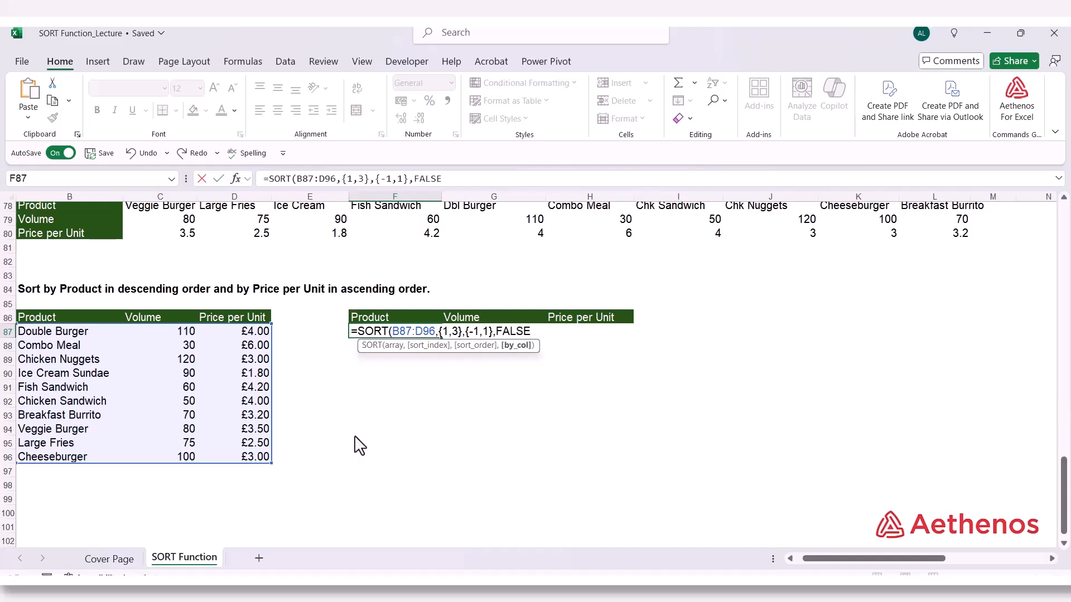
type(")")
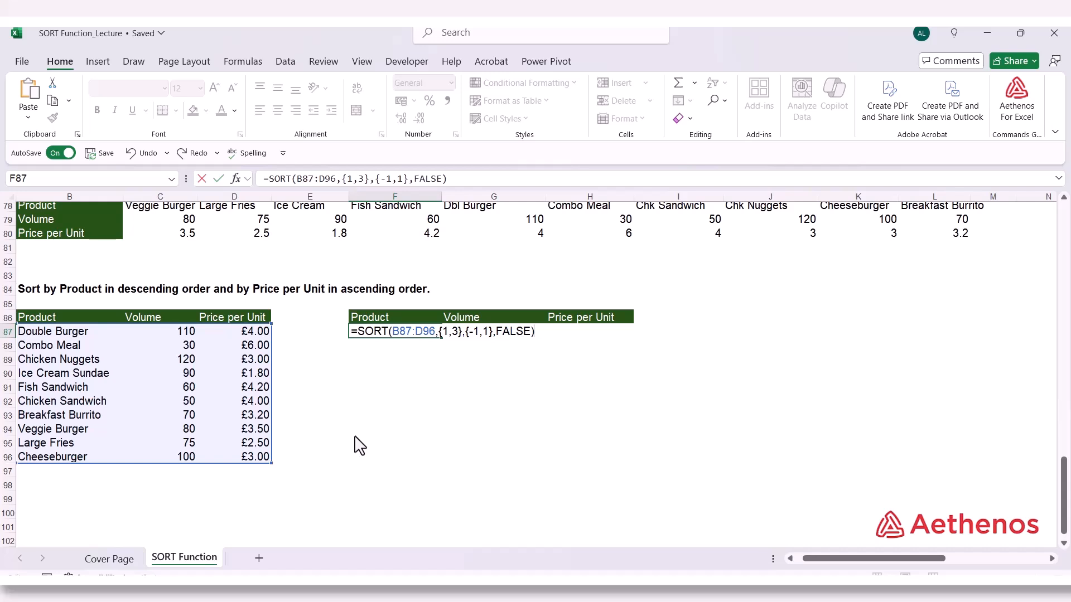
key("Return")
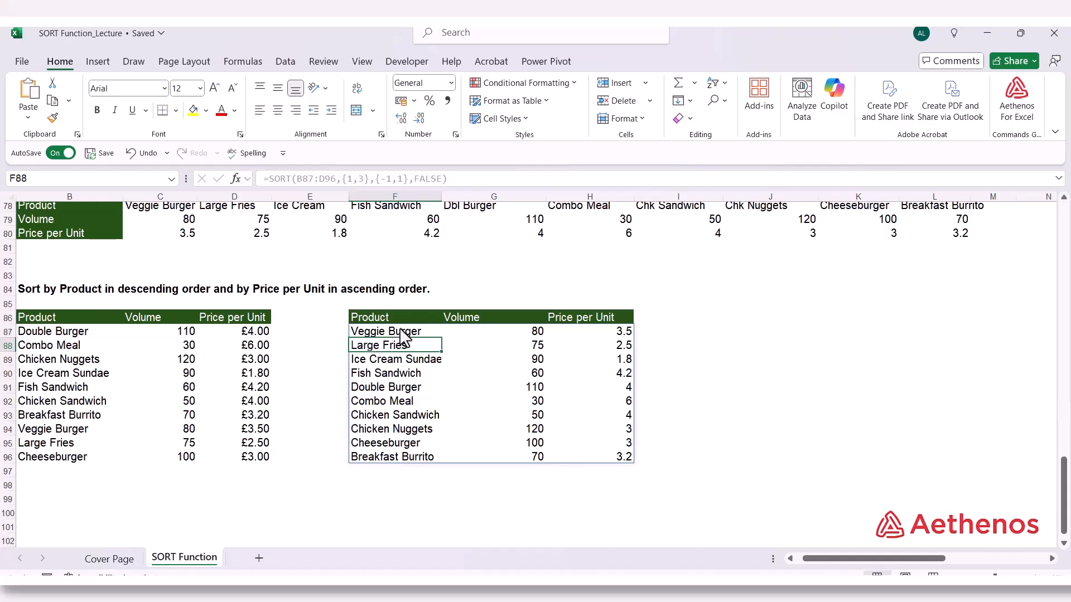
Check the order of the spilled products in F87:F96 and the first Price per Unit value in H87
left_click(378, 333)
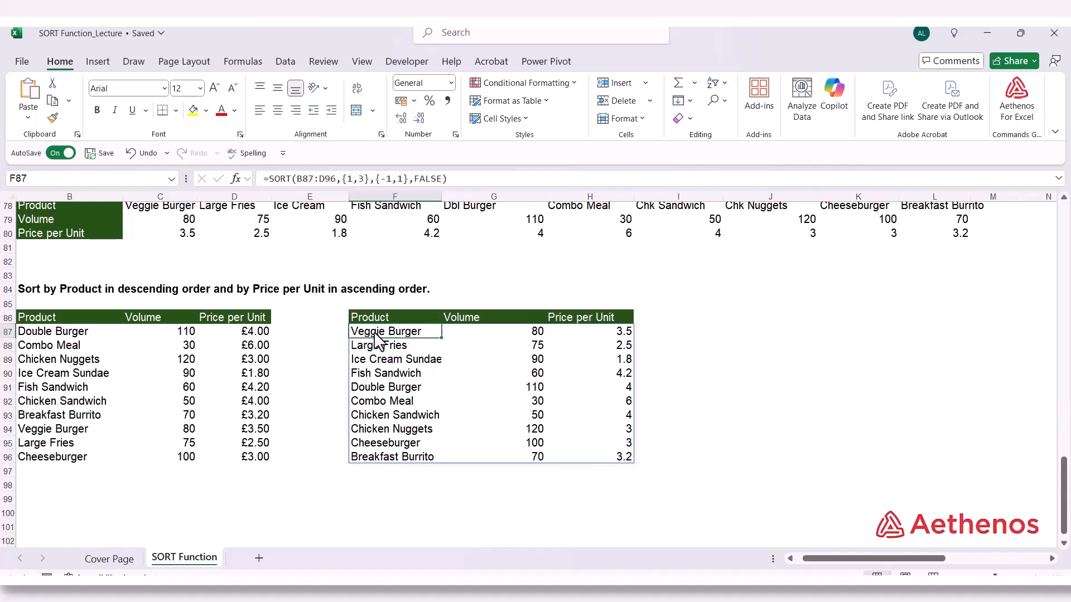
left_click(372, 456)
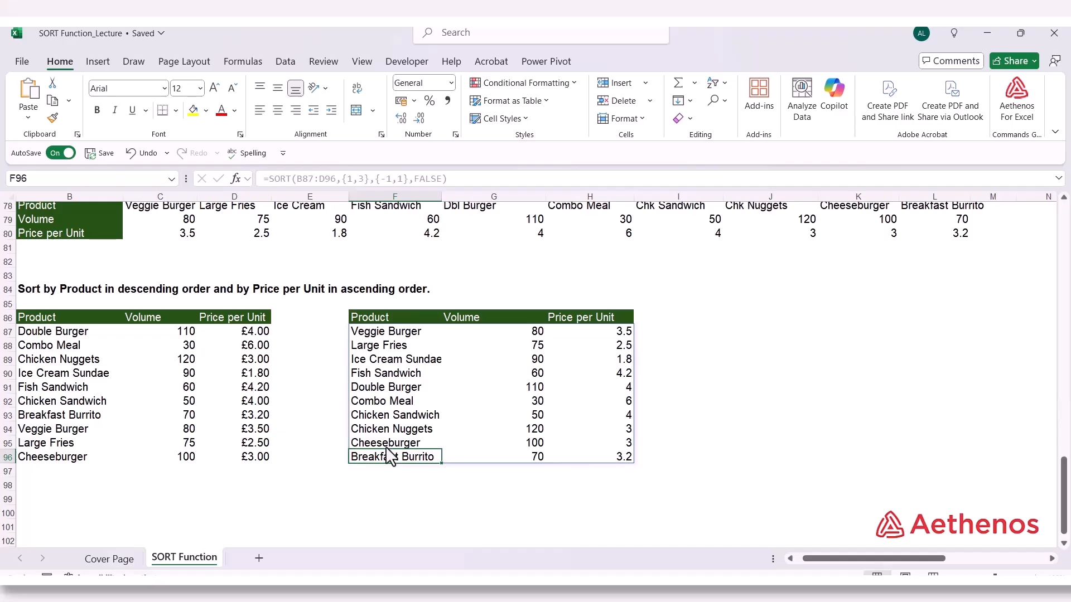
left_click(614, 332)
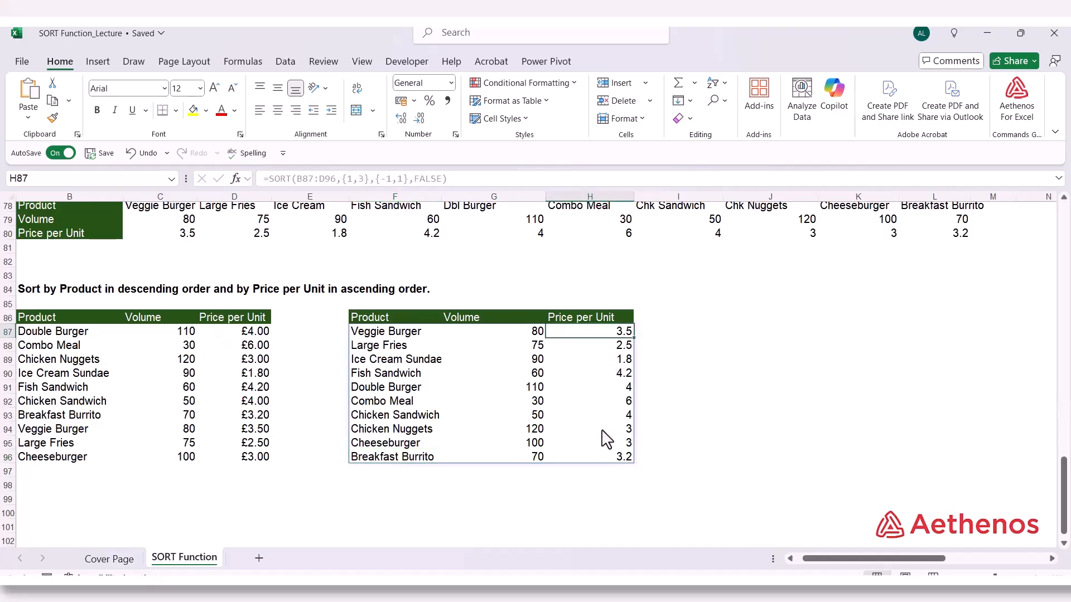
Replace Veggie Burger in B94 with Large Fries, copied from B95, so the source data contains a duplicate product
left_click(56, 349)
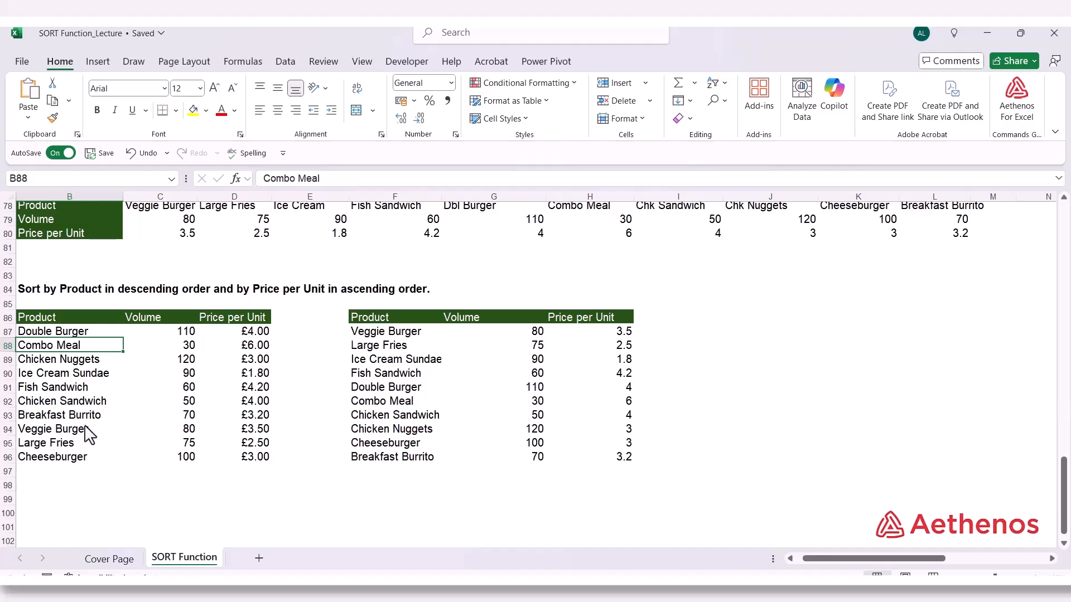
left_click(60, 430)
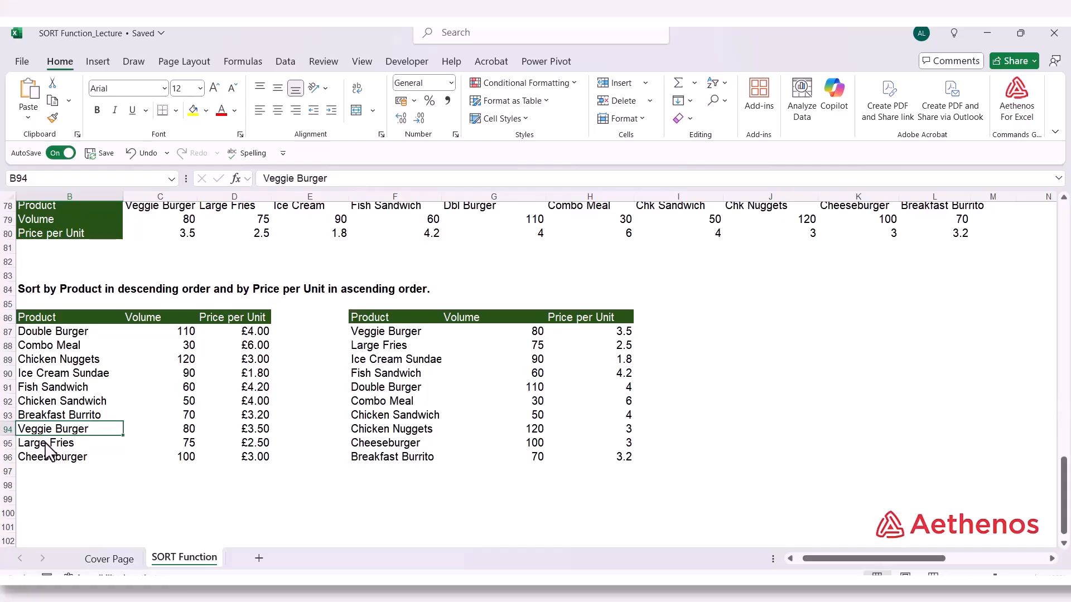
left_click(45, 443)
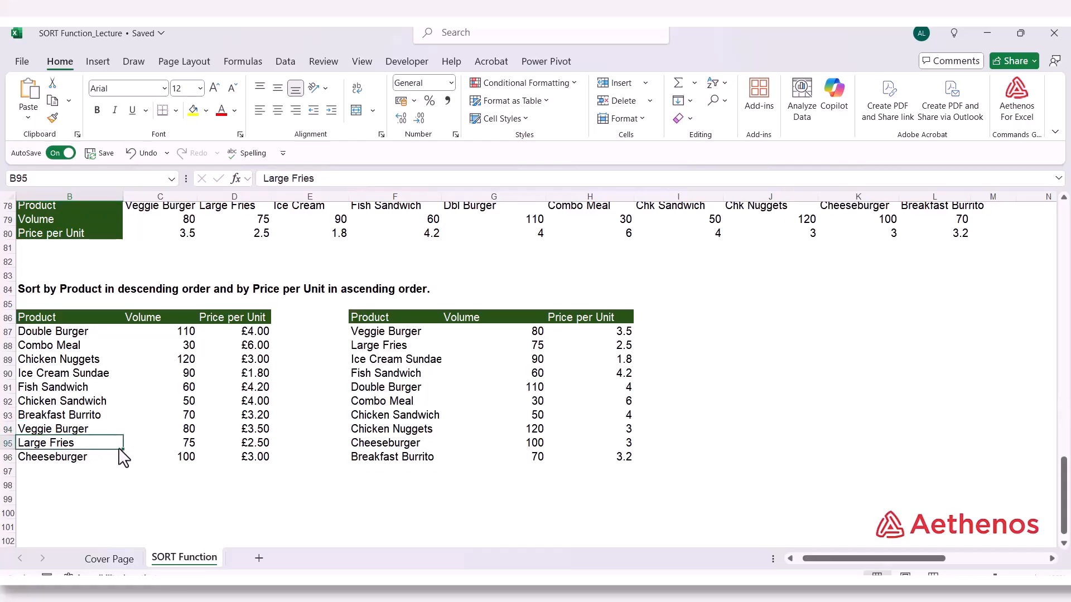
left_click_drag(122, 448, 89, 433)
left_click(51, 441)
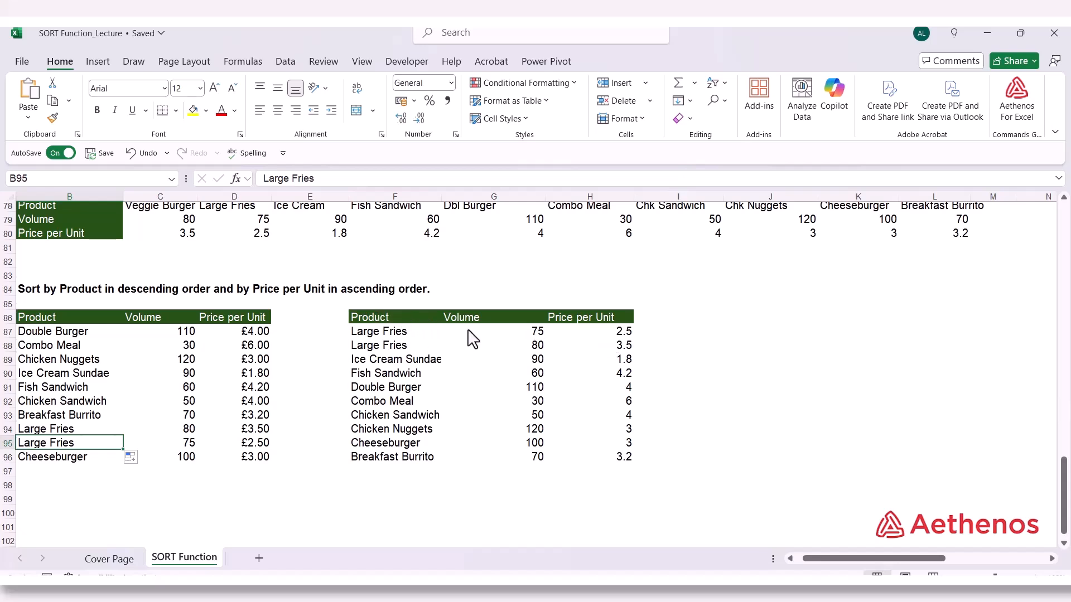
Compare the order of the two Large Fries rows in the sorted results with their Price per Unit values
left_click(619, 337)
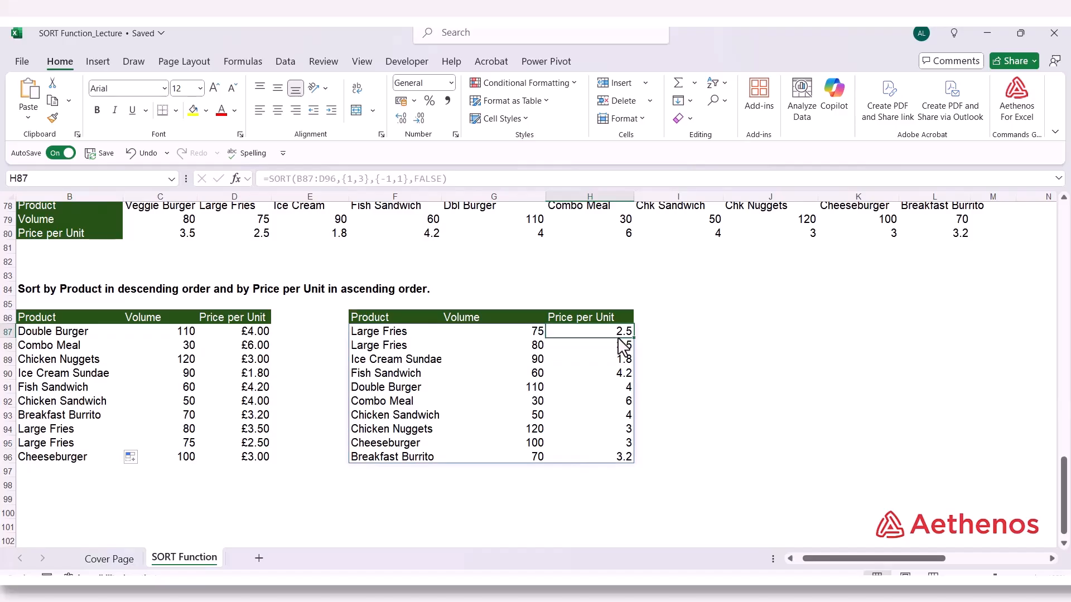
left_click(620, 346)
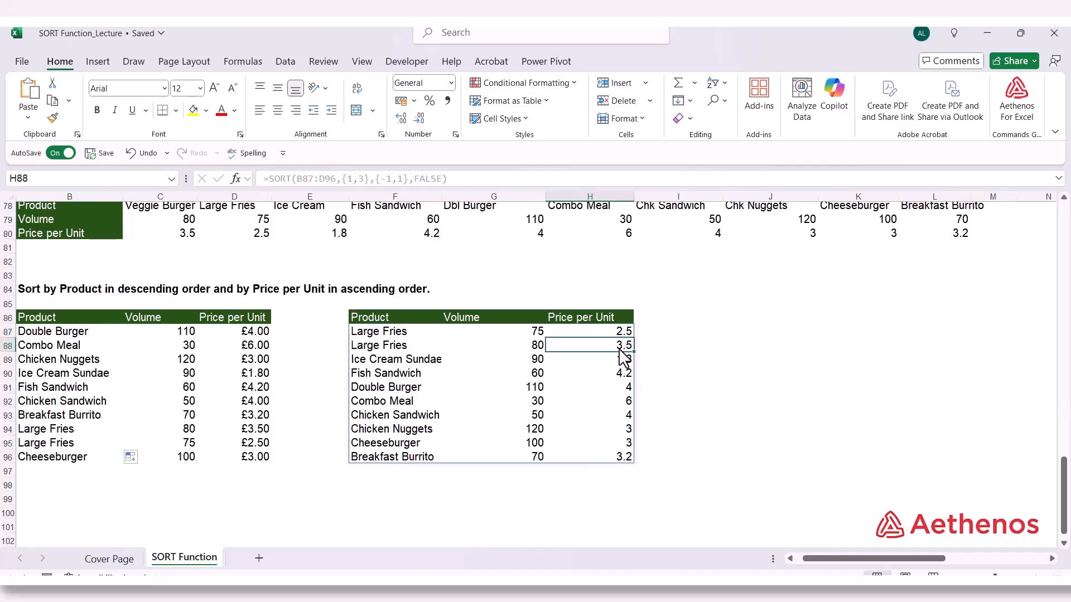
left_click_drag(411, 341, 410, 355)
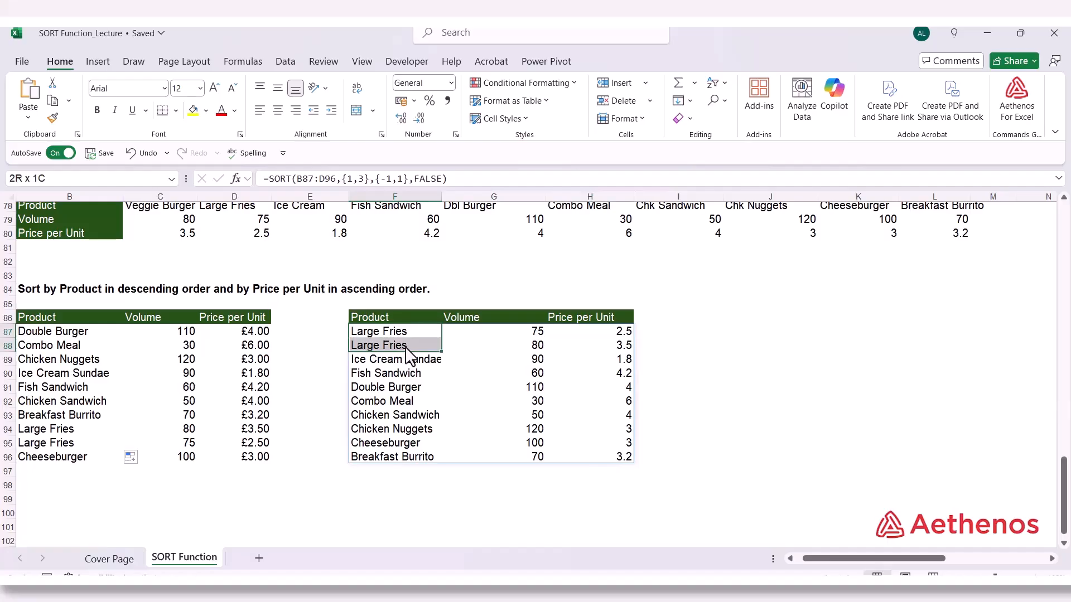
left_click_drag(608, 335, 604, 343)
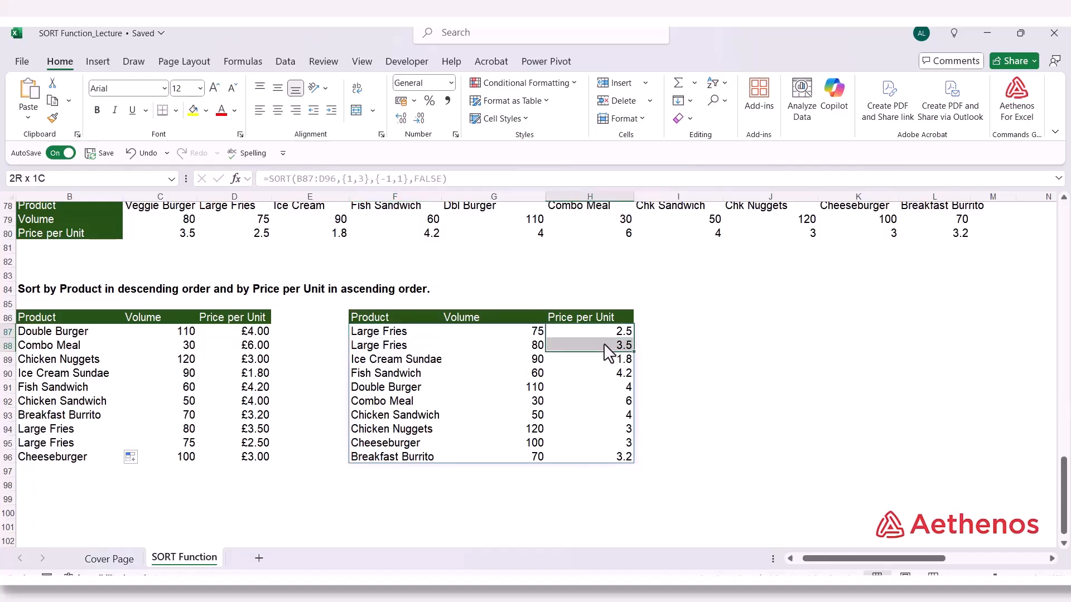
left_click(701, 346)
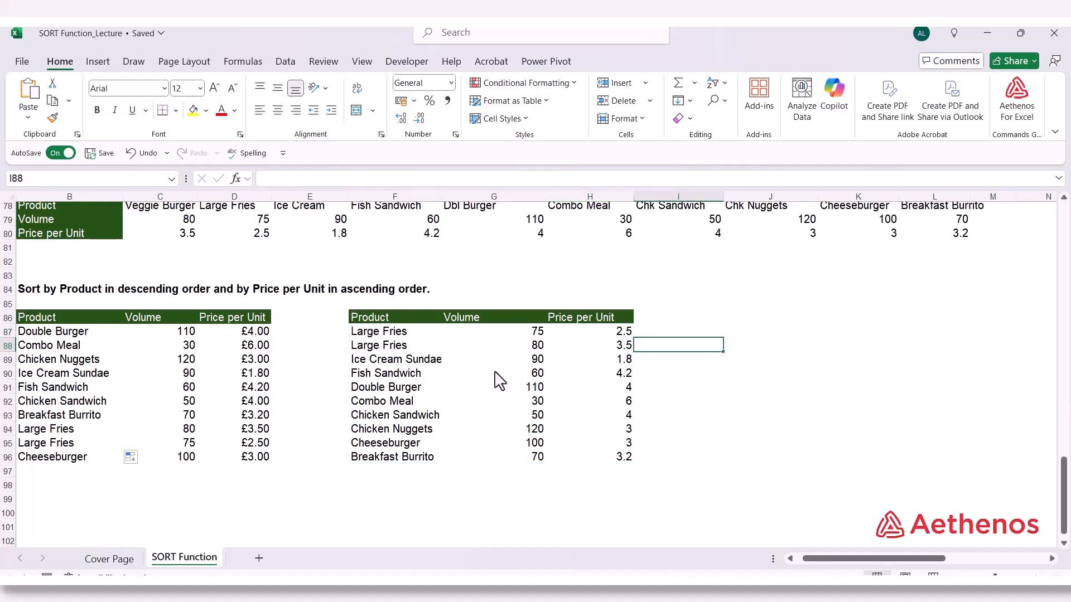
left_click(393, 331)
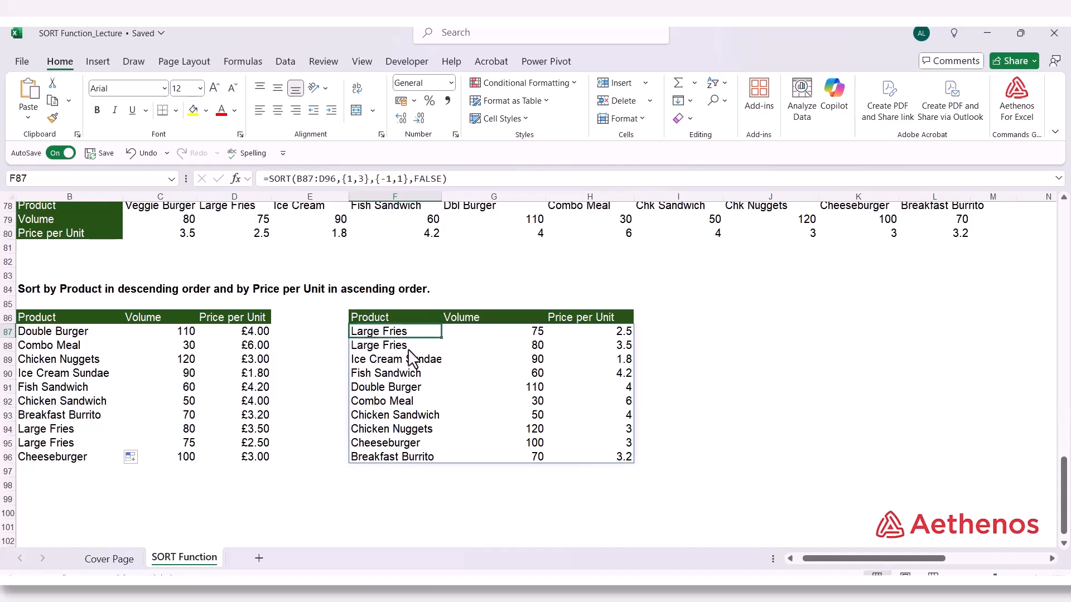
left_click(408, 349)
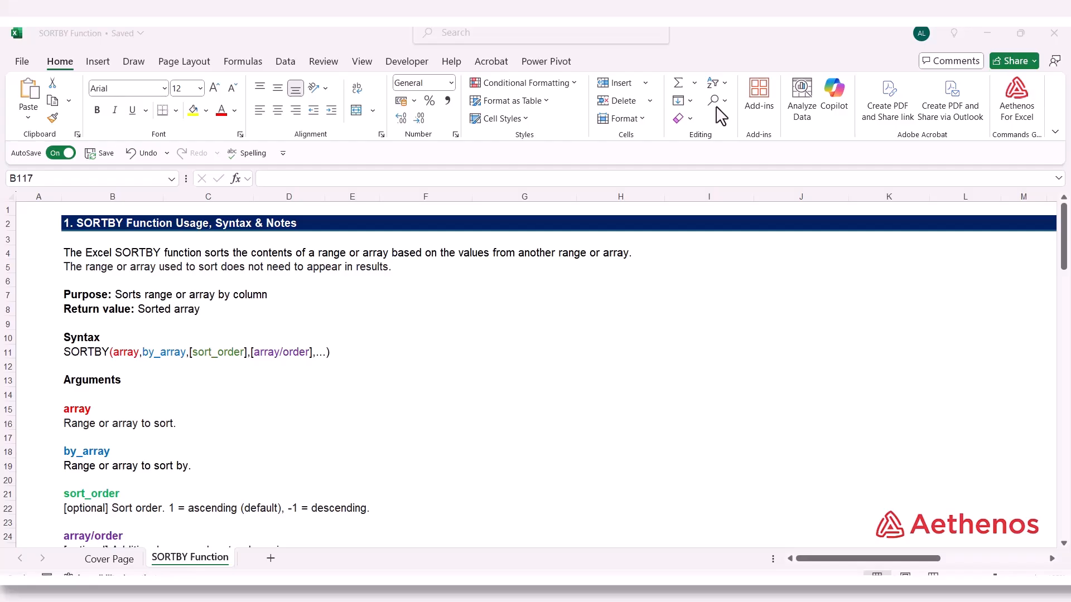
Read the SORTBY function's syntax, argument and usage notes and review the first example's Product, Volume and Price per Unit columns
scroll(210, 329, "down", 1)
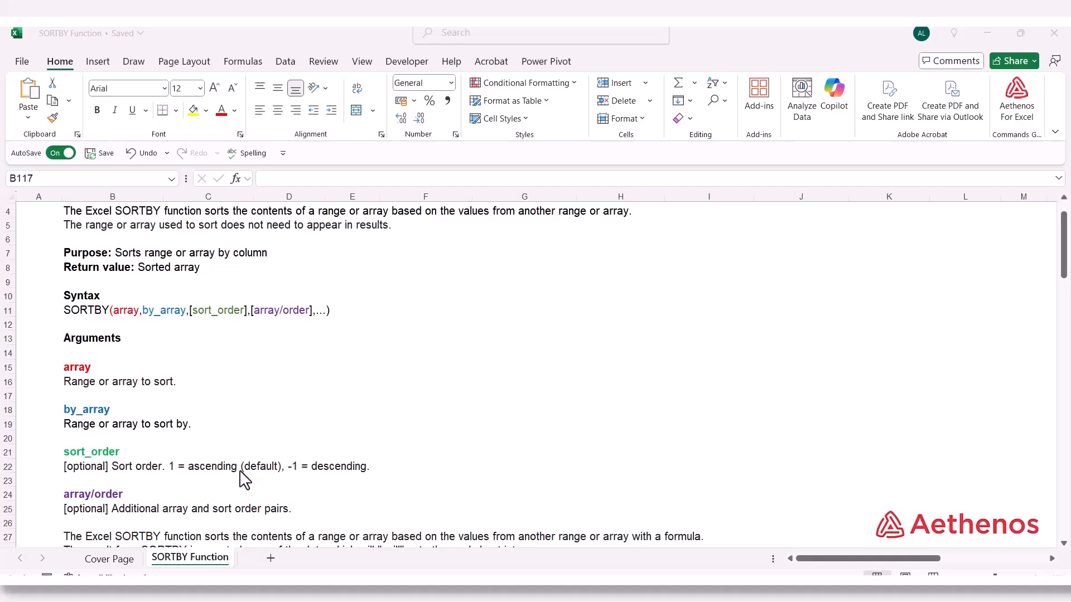
scroll(245, 479, "down", 2)
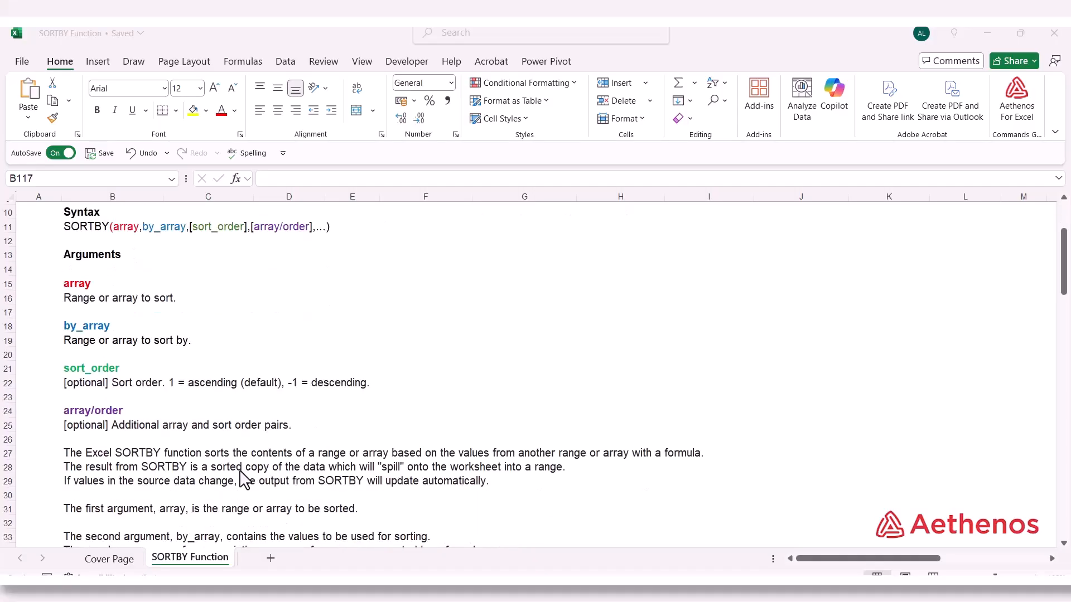
scroll(92, 435, "up", 1)
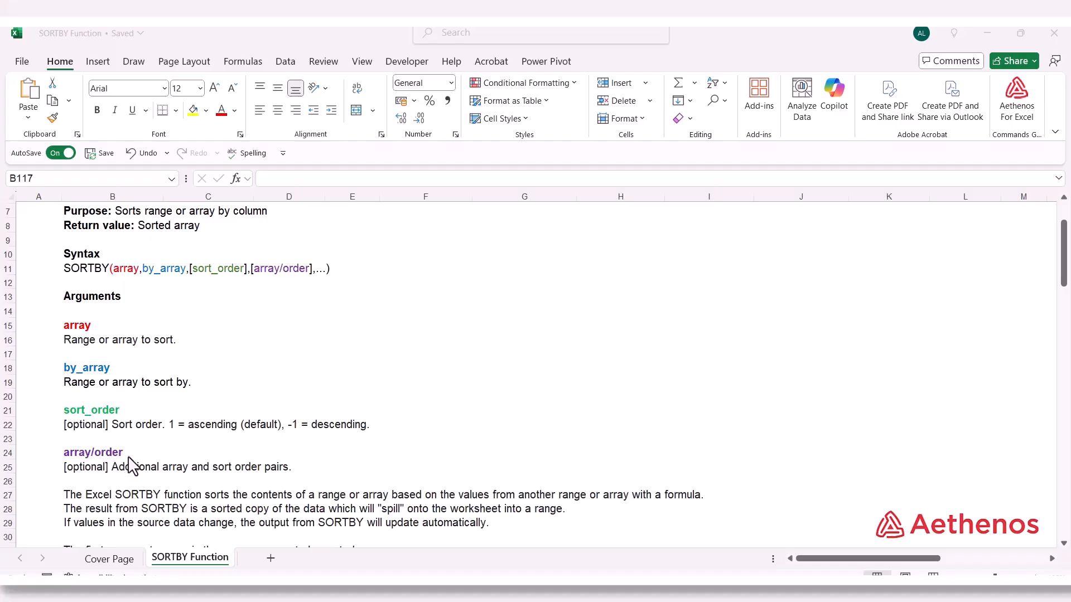
scroll(133, 466, "down", 6)
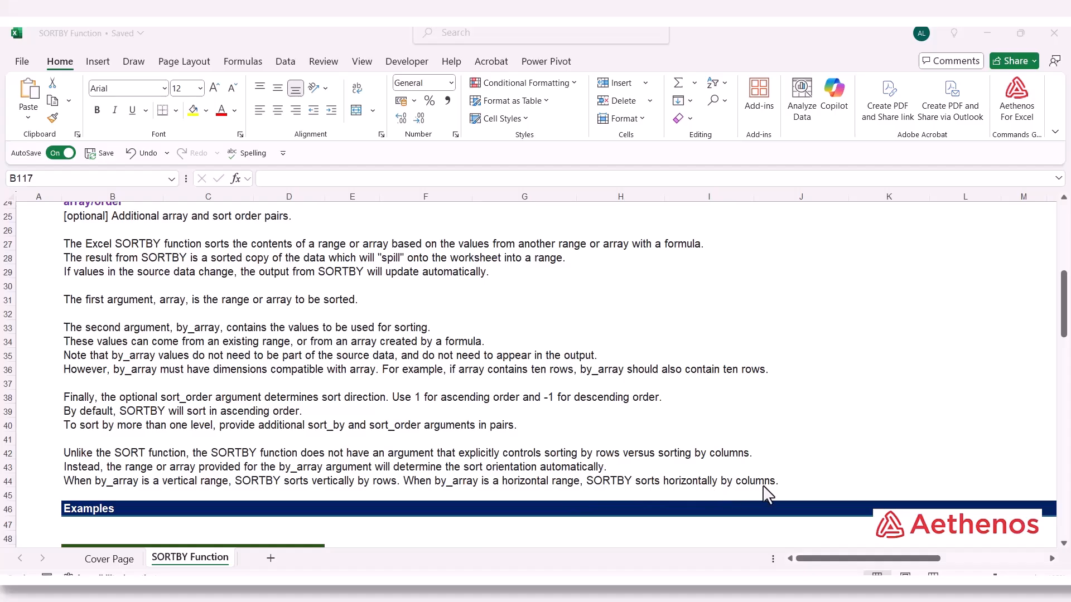
scroll(629, 474, "down", 6)
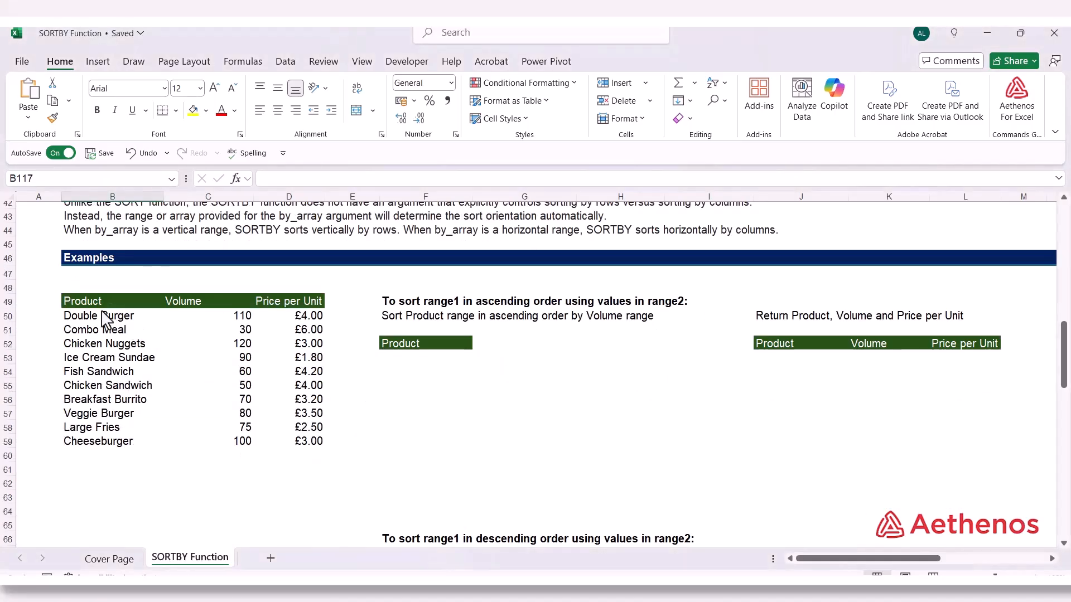
left_click(103, 319)
left_click_drag(104, 324, 111, 402)
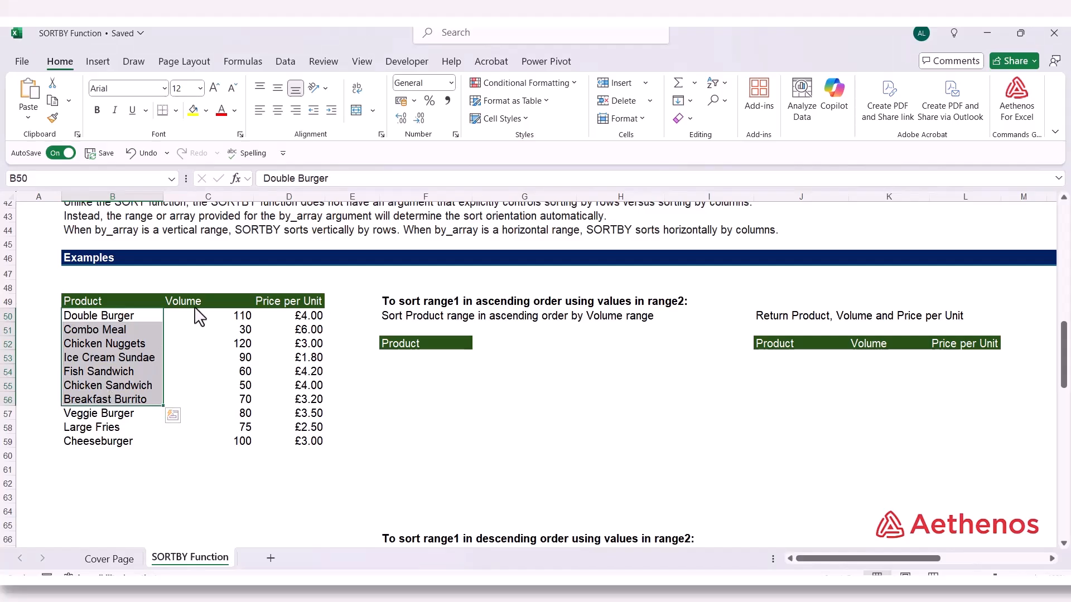
left_click_drag(200, 301, 248, 368)
left_click_drag(287, 302, 288, 381)
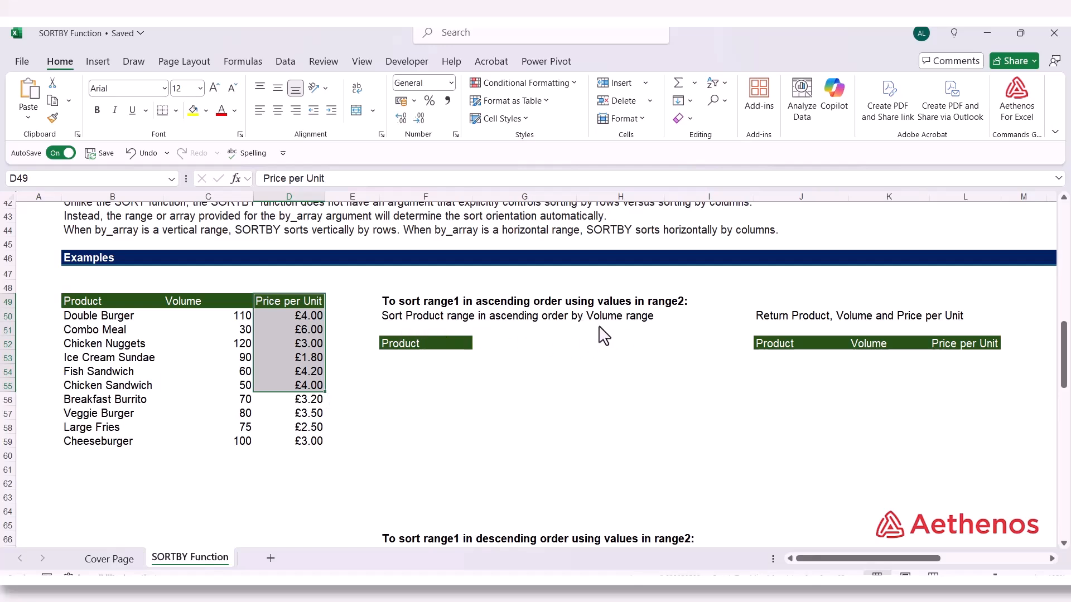
Start a SORTBY formula in F53 under the example's Product heading, with the product names B50:B59 as its array
left_click(413, 360)
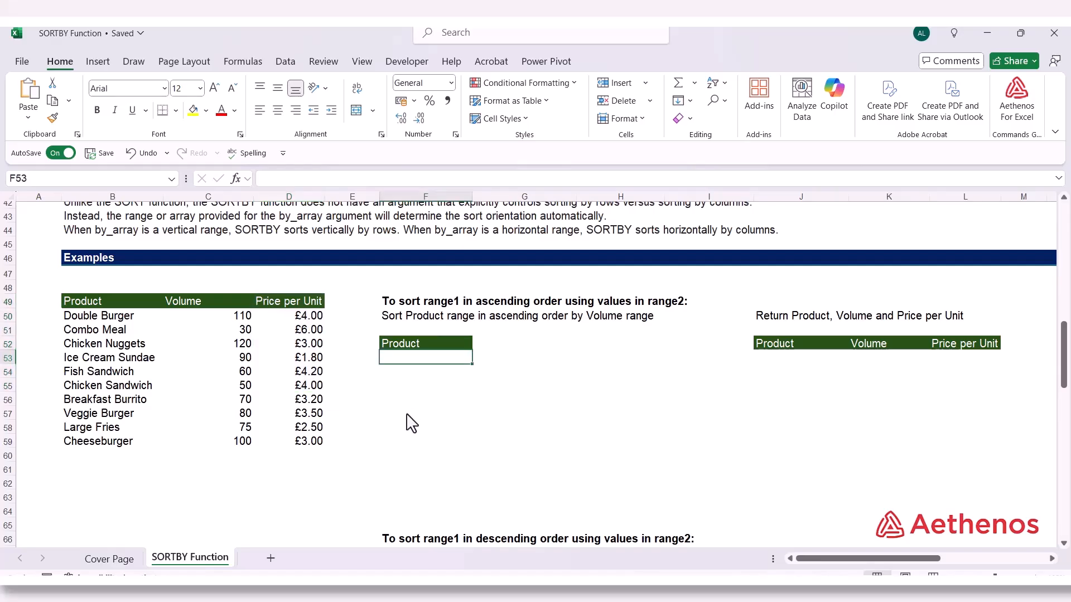
type("=")
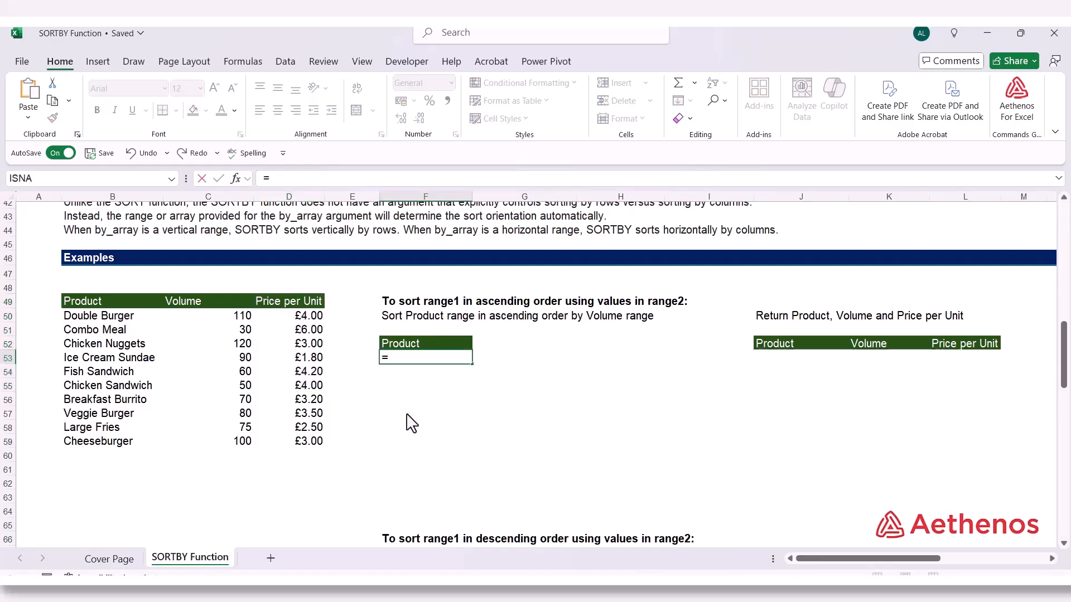
type("sor")
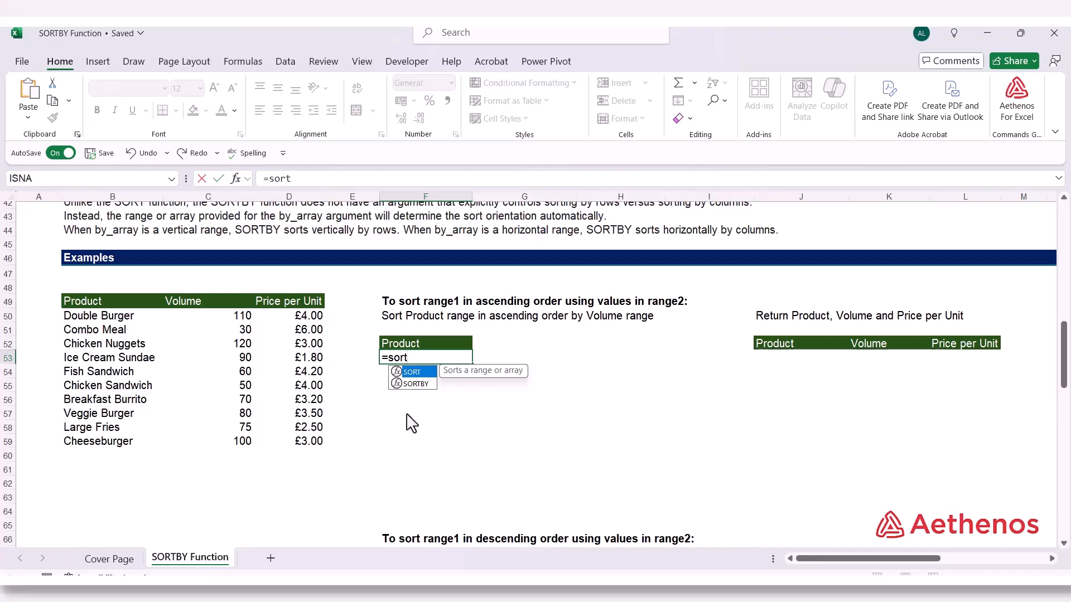
type("t")
key("Down")
key("Tab")
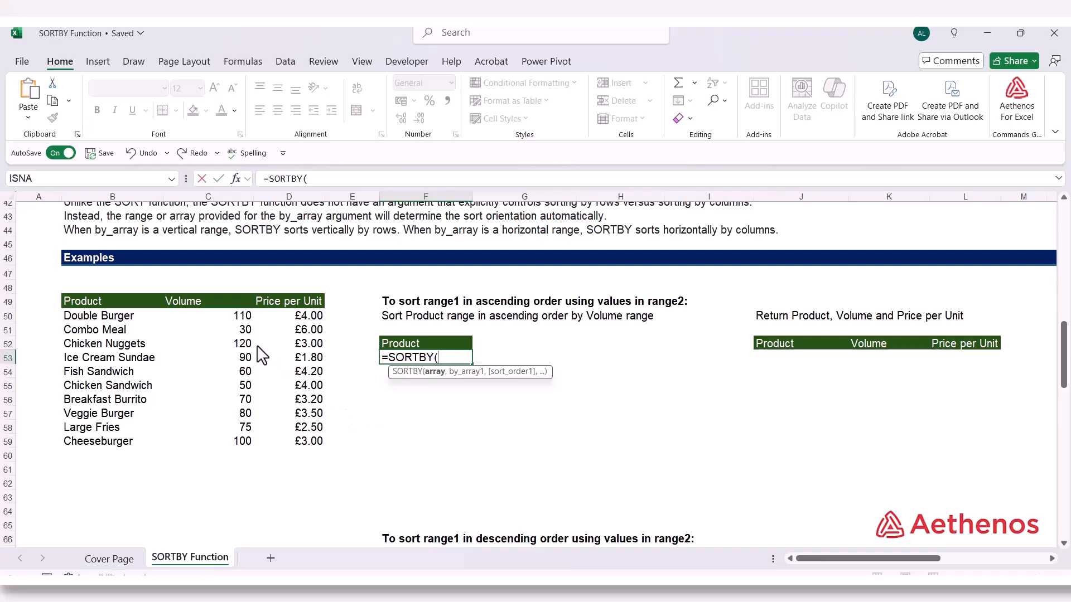
left_click_drag(122, 316, 119, 448)
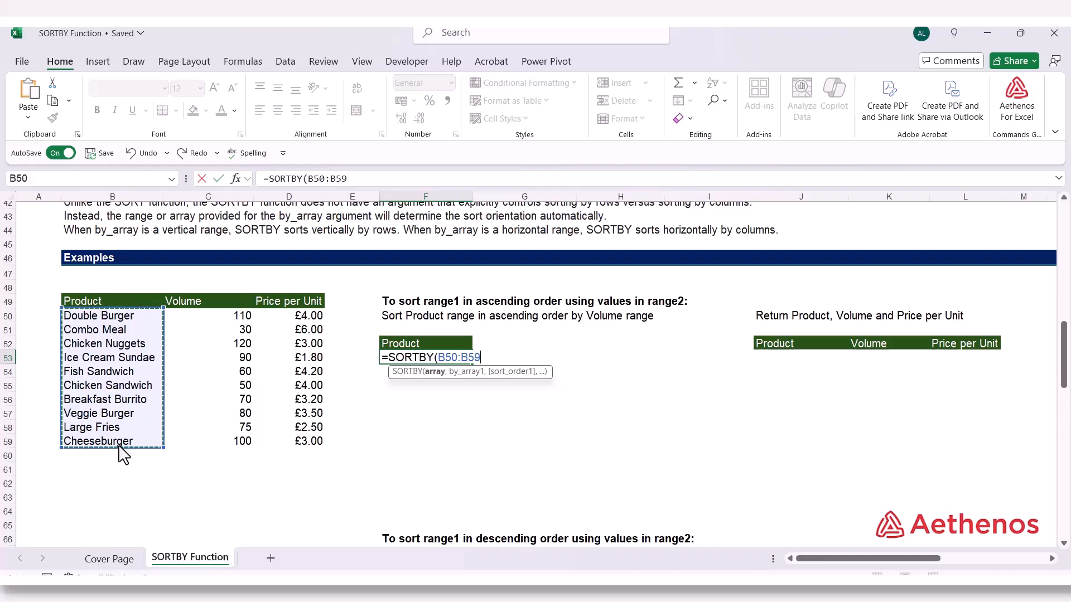
type(",")
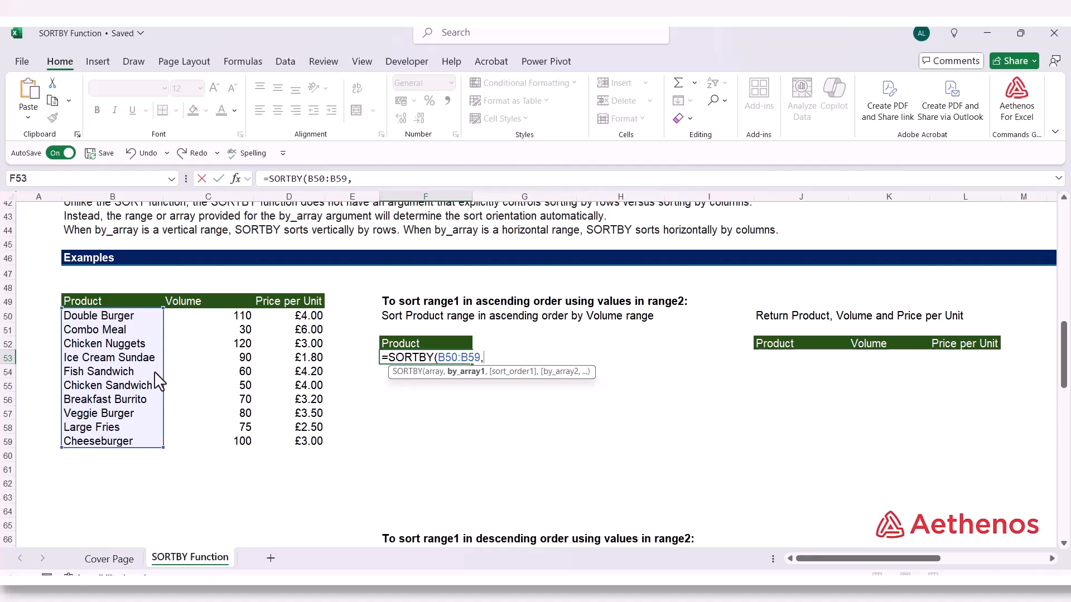
Complete the SORTBY formula in F53 with the Volume values C50:C59 as by_array1 and sort order 1 for ascending
left_click(195, 320)
left_click_drag(200, 329, 200, 451)
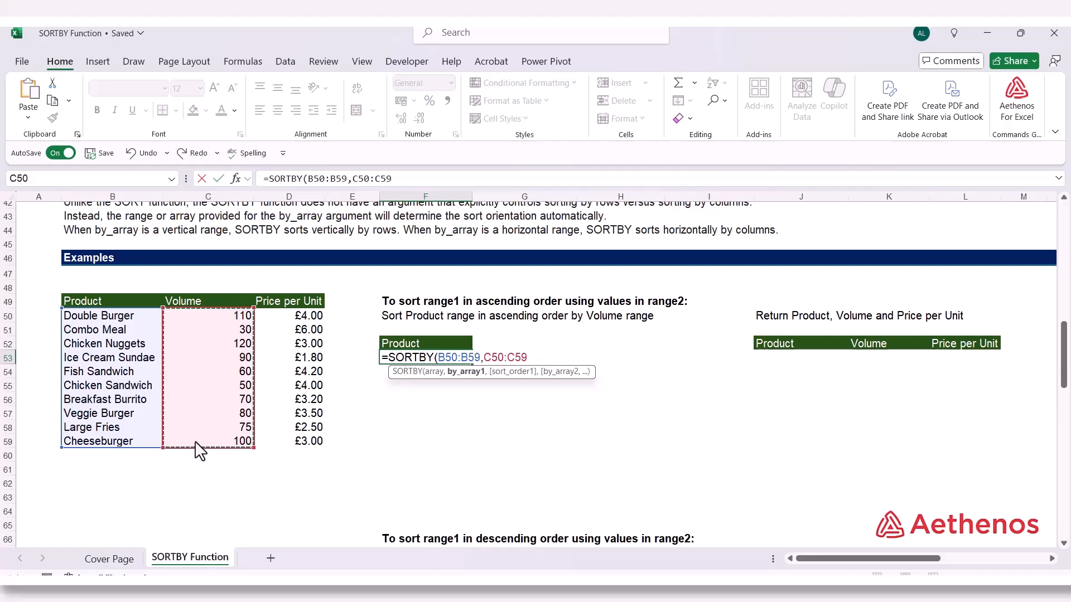
type(",")
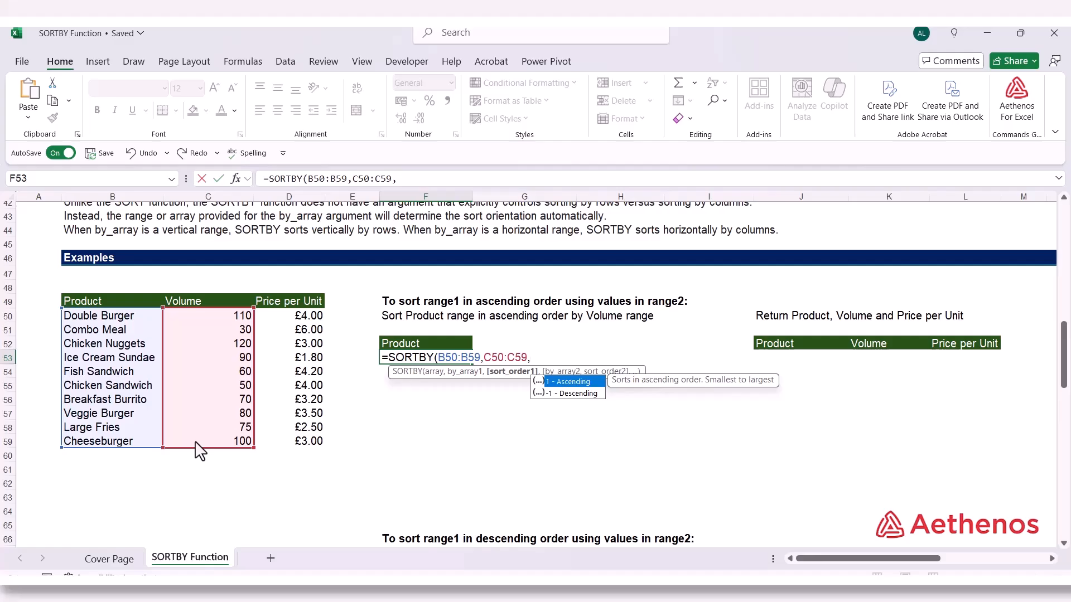
type("1")
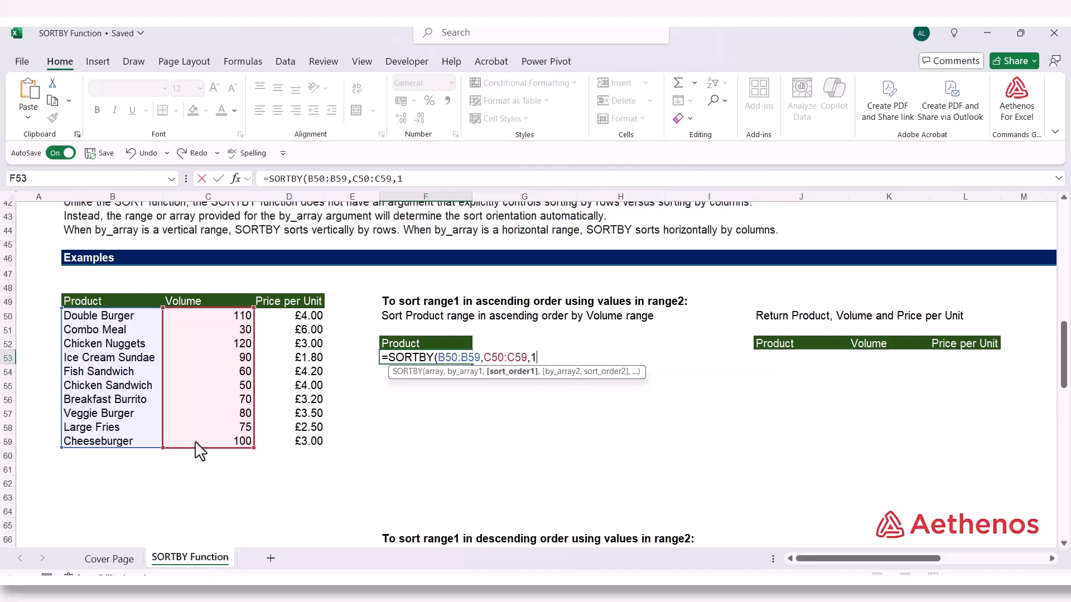
key("Return")
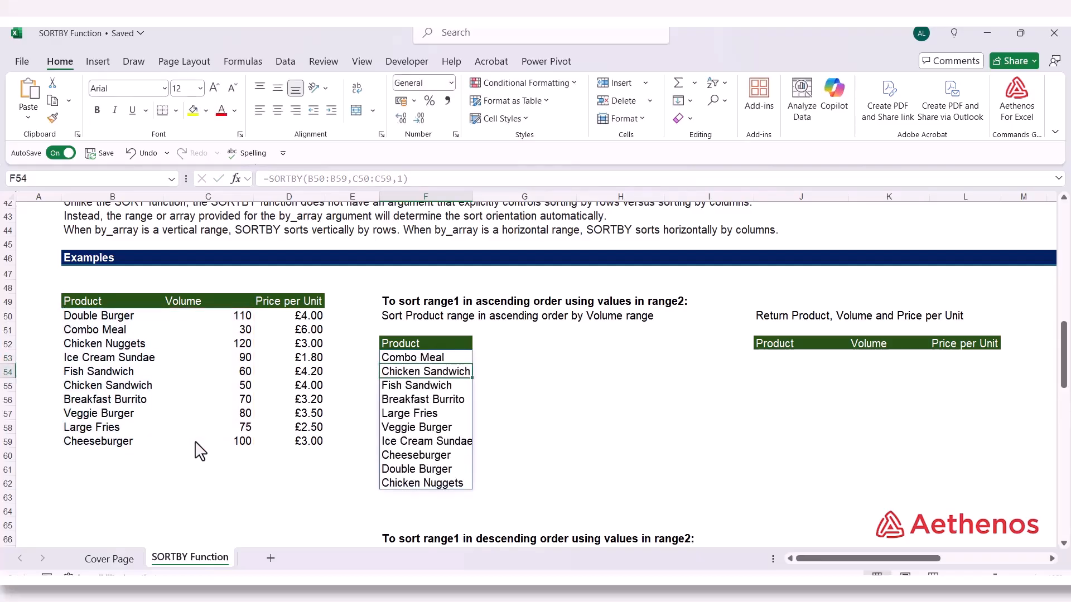
Compare the order of the sorted products in F53:F62 with their Volume values in the source table
left_click(403, 360)
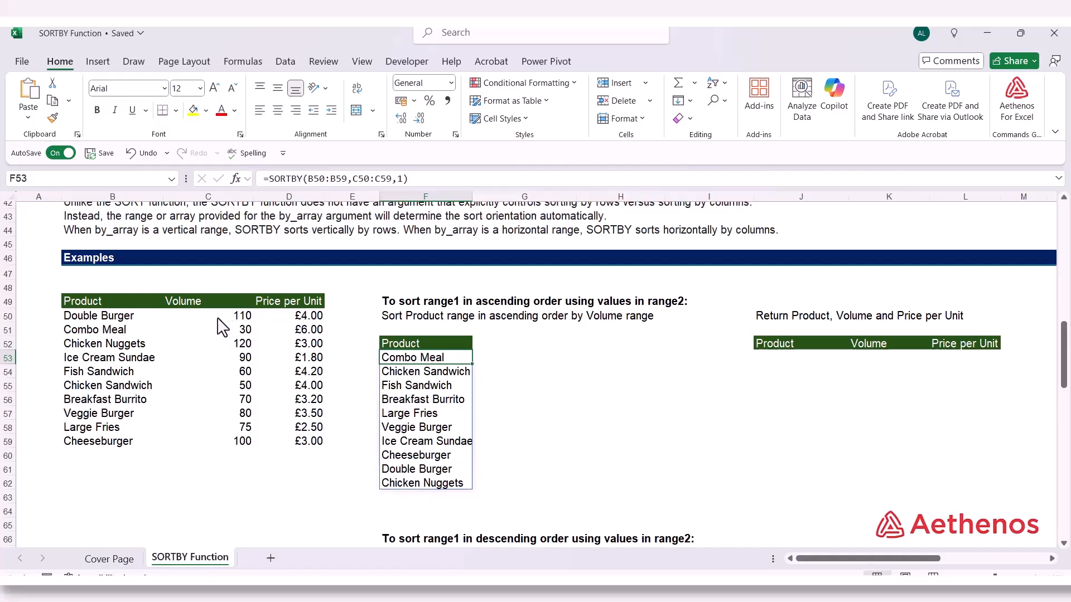
left_click(241, 346)
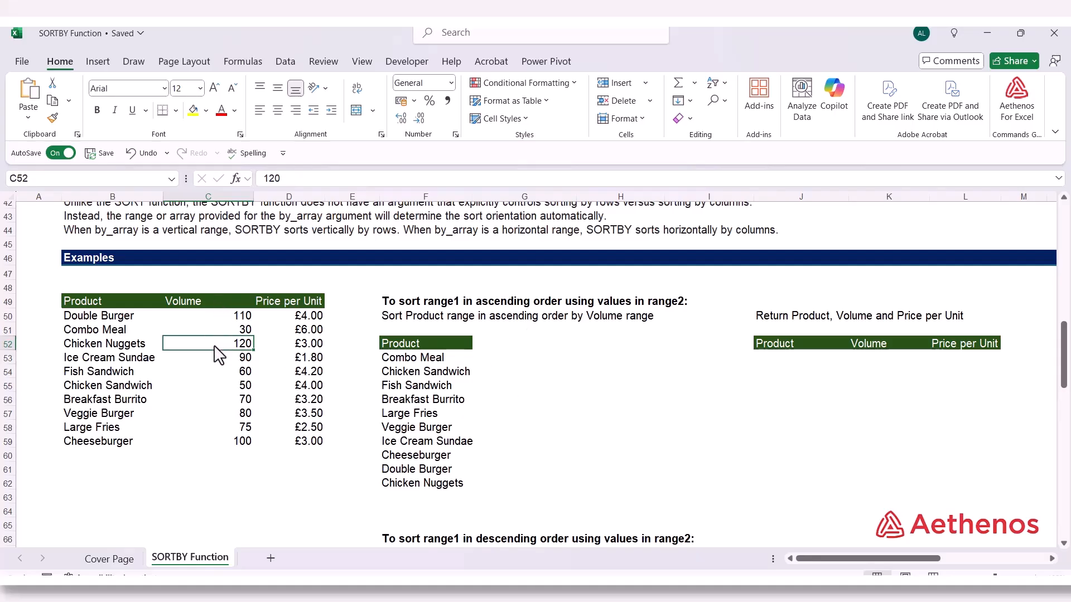
left_click(400, 485)
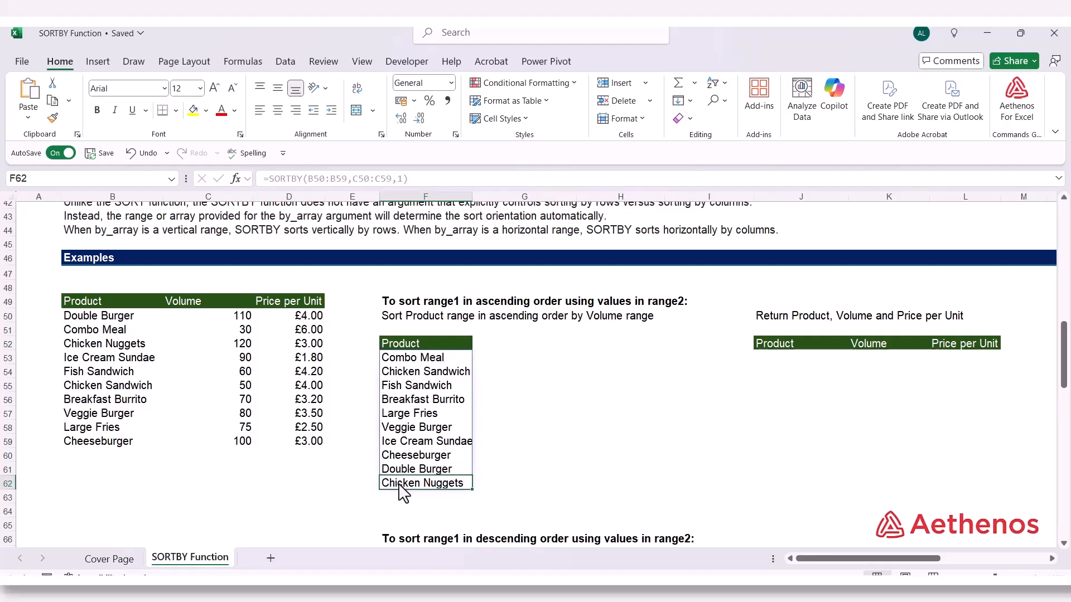
left_click(239, 389)
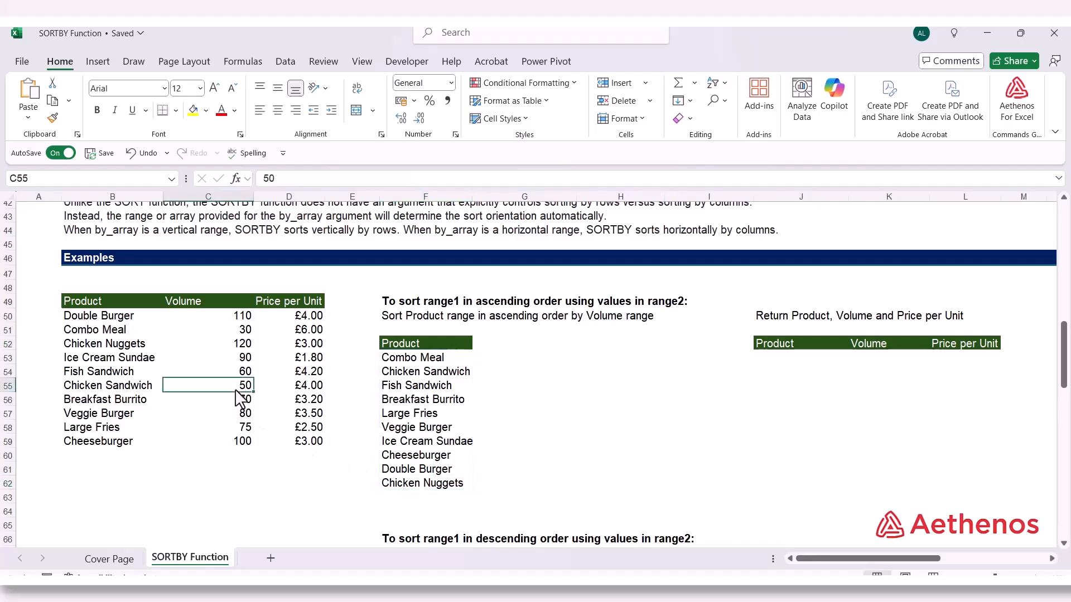
left_click(233, 334)
left_click(111, 334)
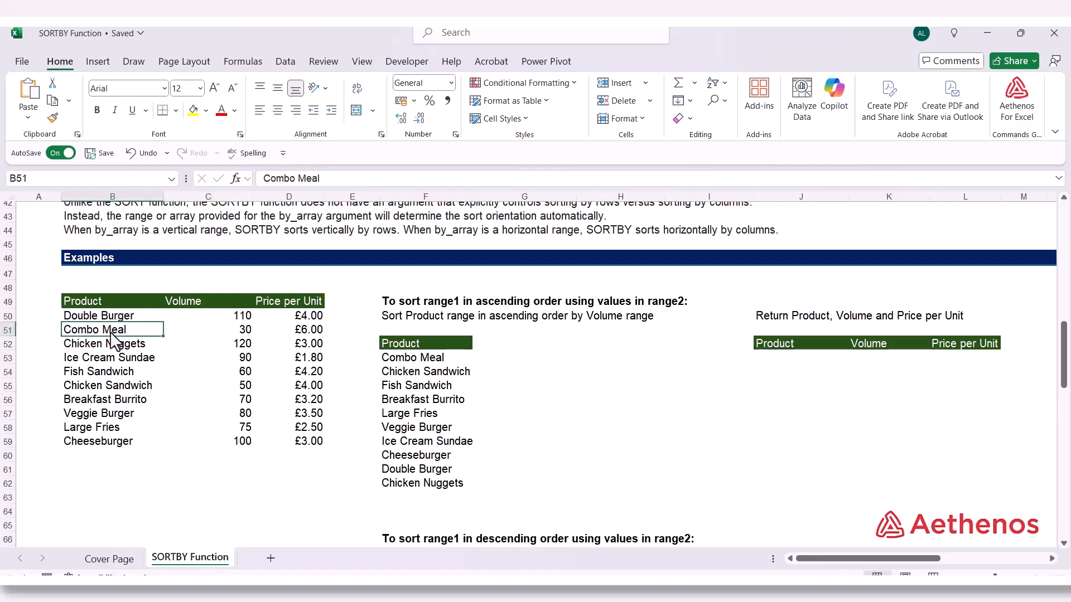
left_click(415, 360)
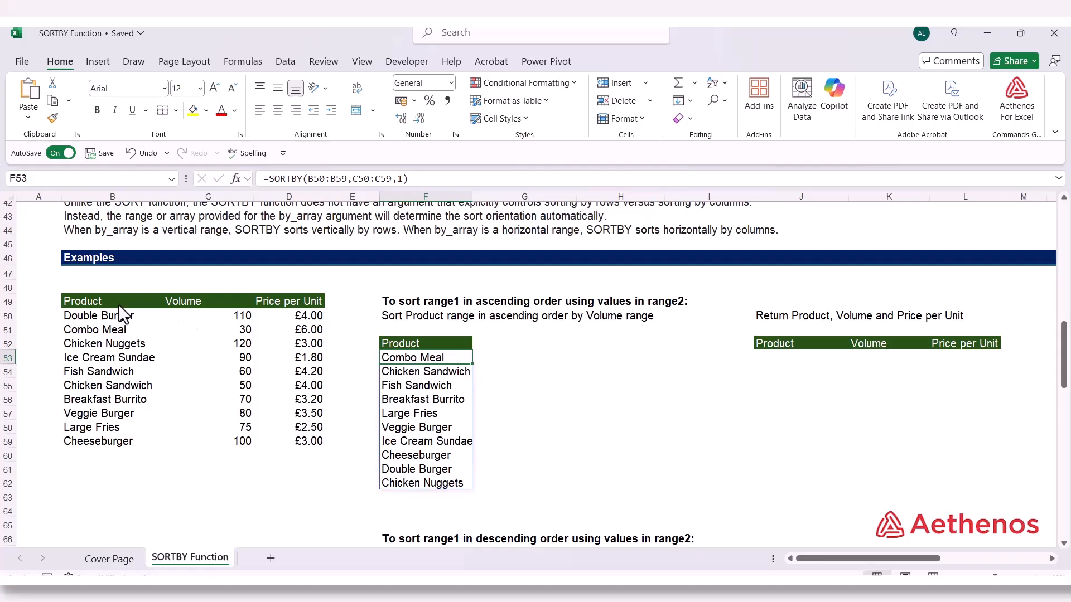
left_click(197, 312)
left_click_drag(208, 300, 220, 446)
left_click_drag(441, 360, 441, 479)
left_click(558, 417)
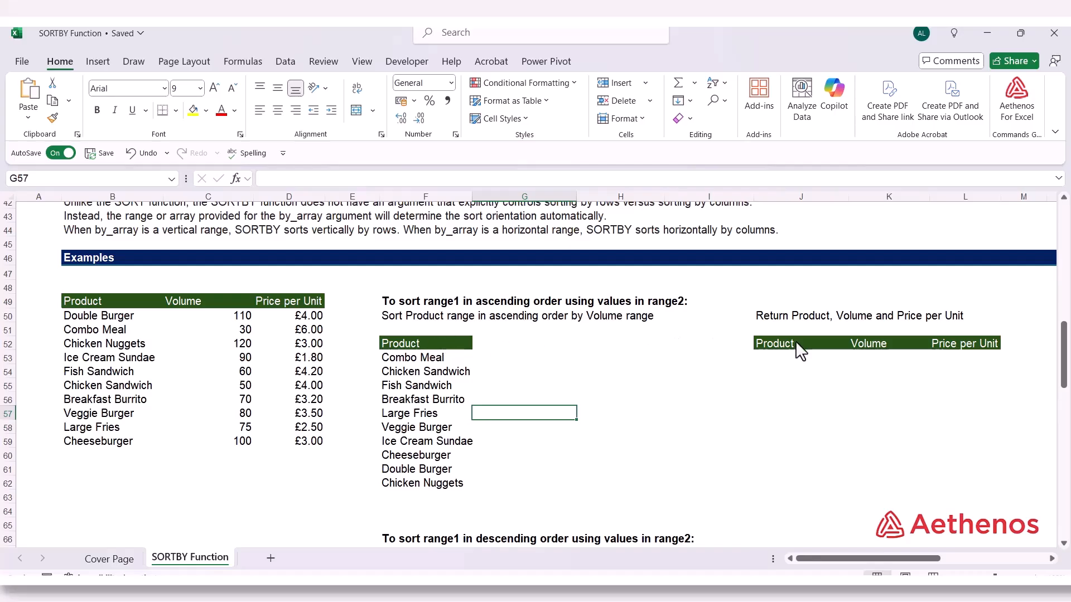
Start a SORTBY formula in J53 under the Product, Volume and Price per Unit headings, with B50:D59 as its array
left_click_drag(759, 347, 963, 350)
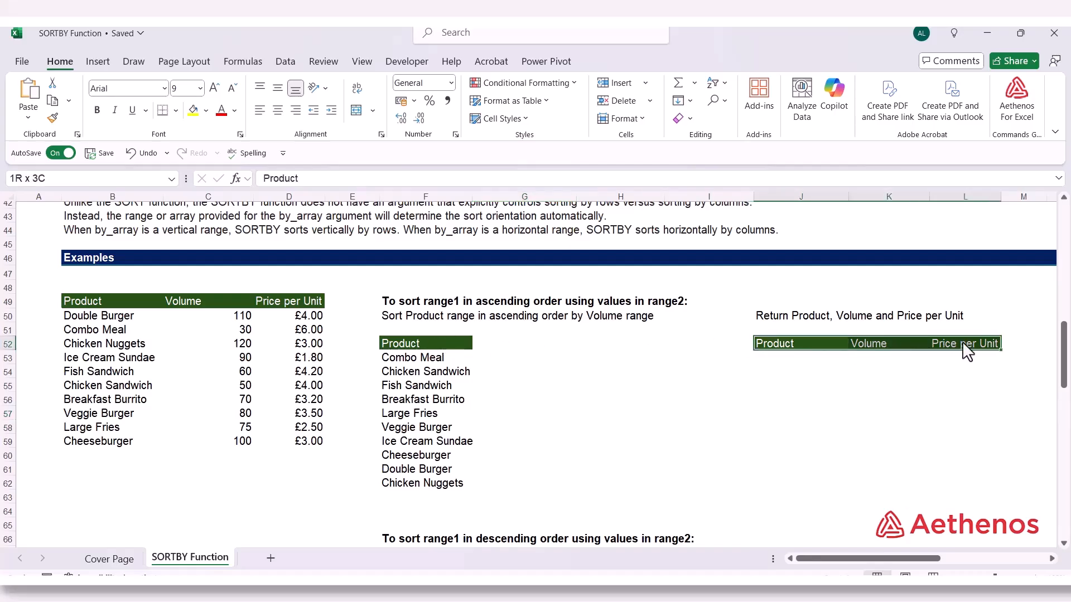
left_click(775, 361)
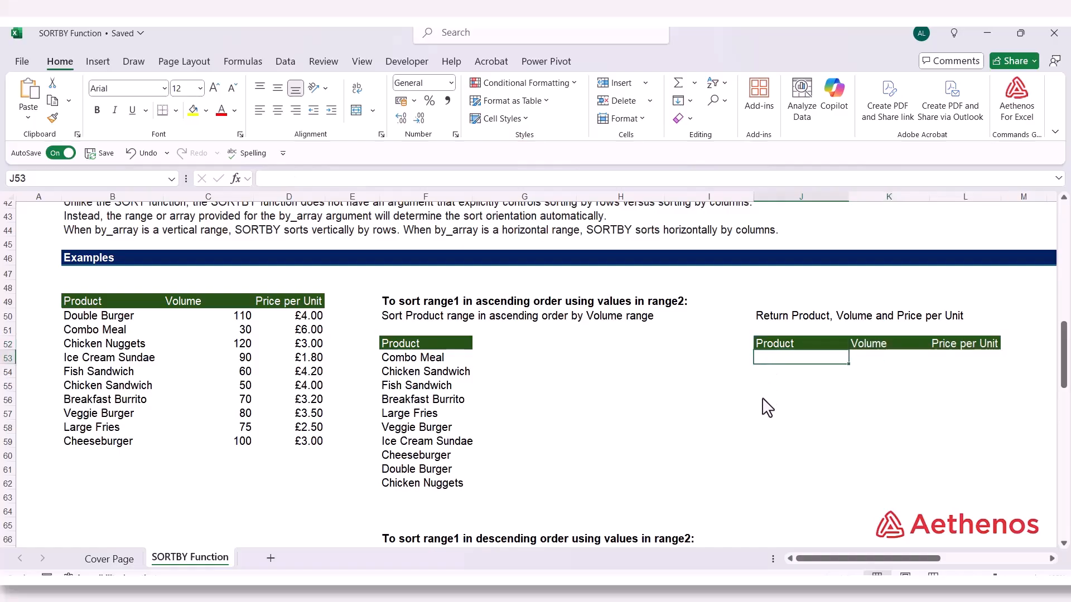
type("=")
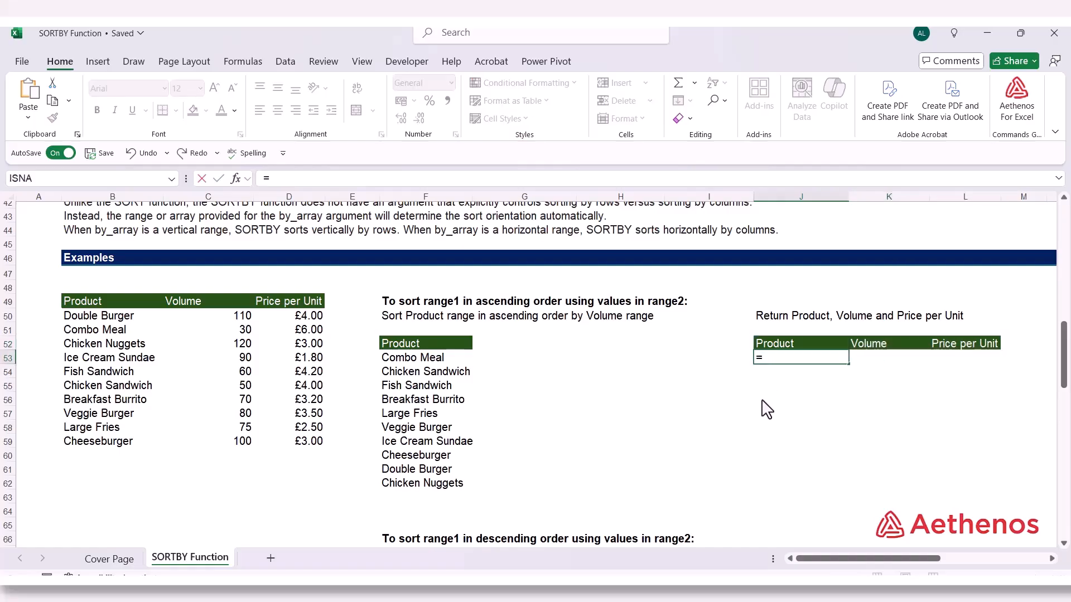
type("sortb")
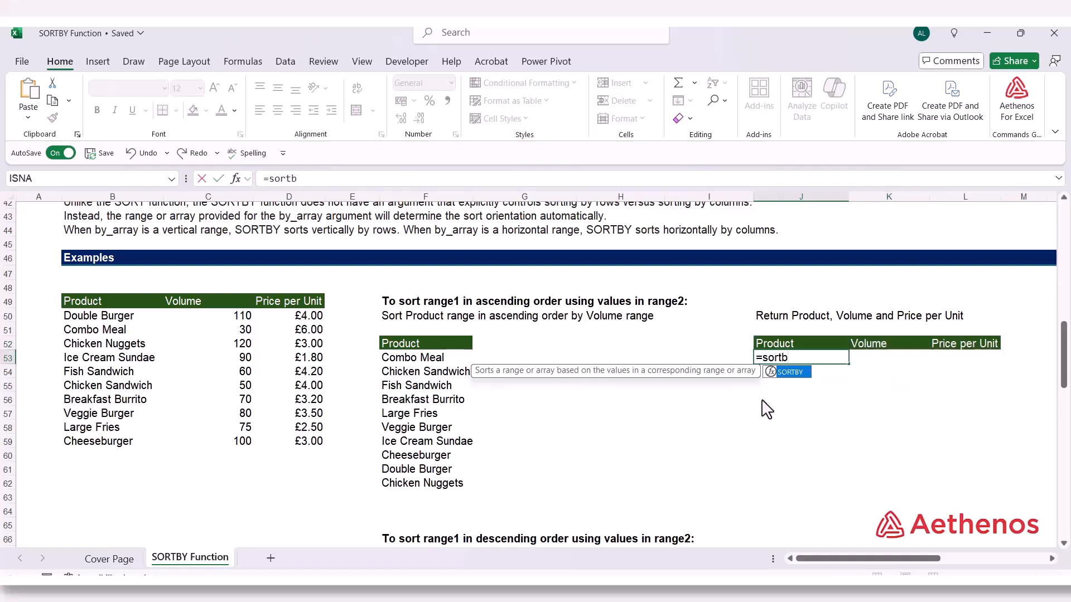
type("y")
key("Tab")
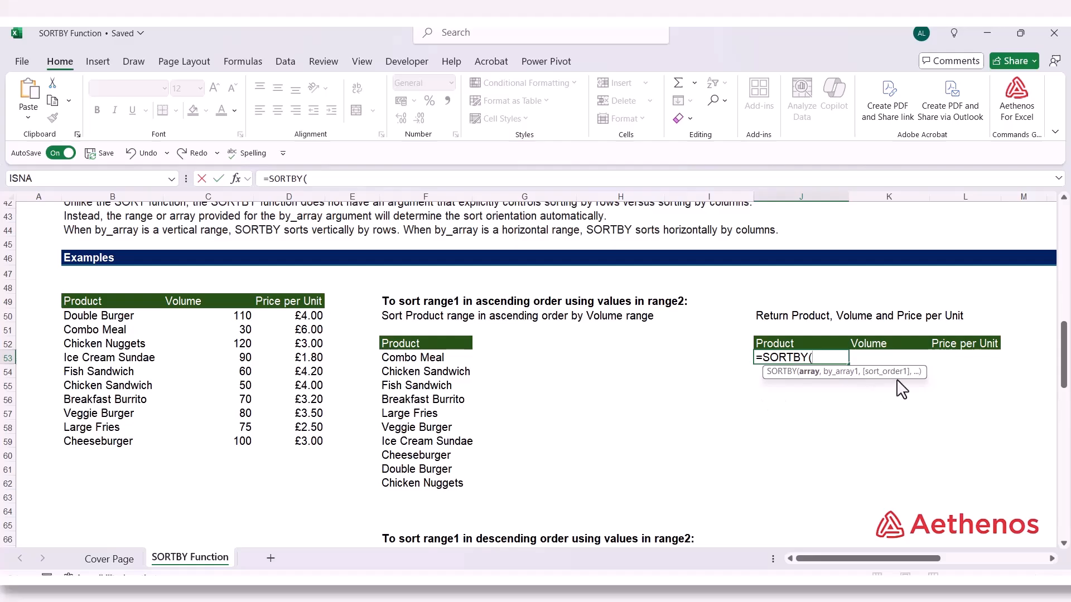
left_click_drag(70, 317, 320, 443)
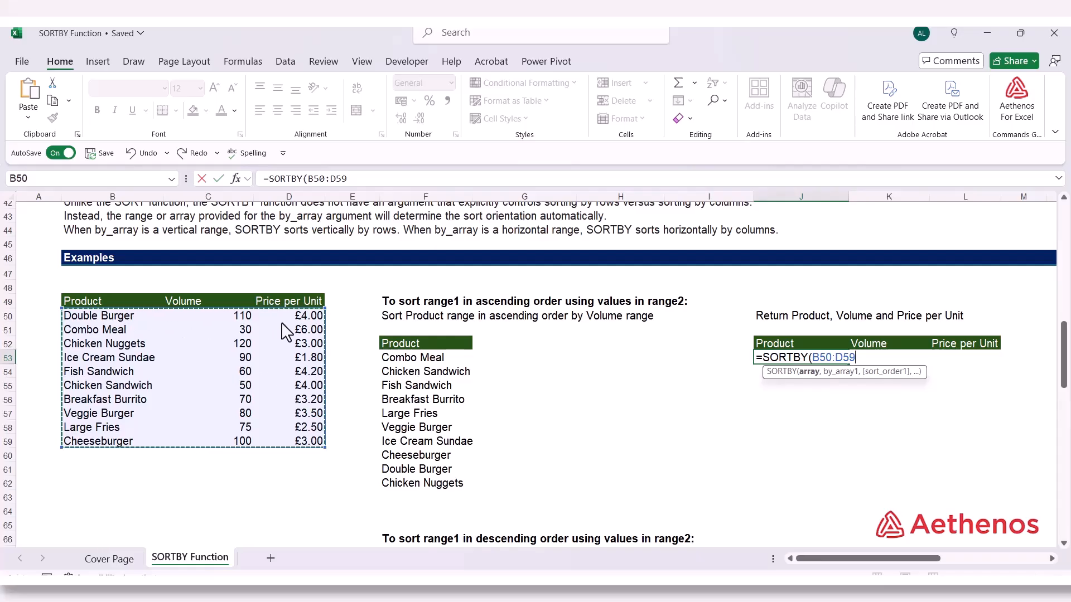
type(",")
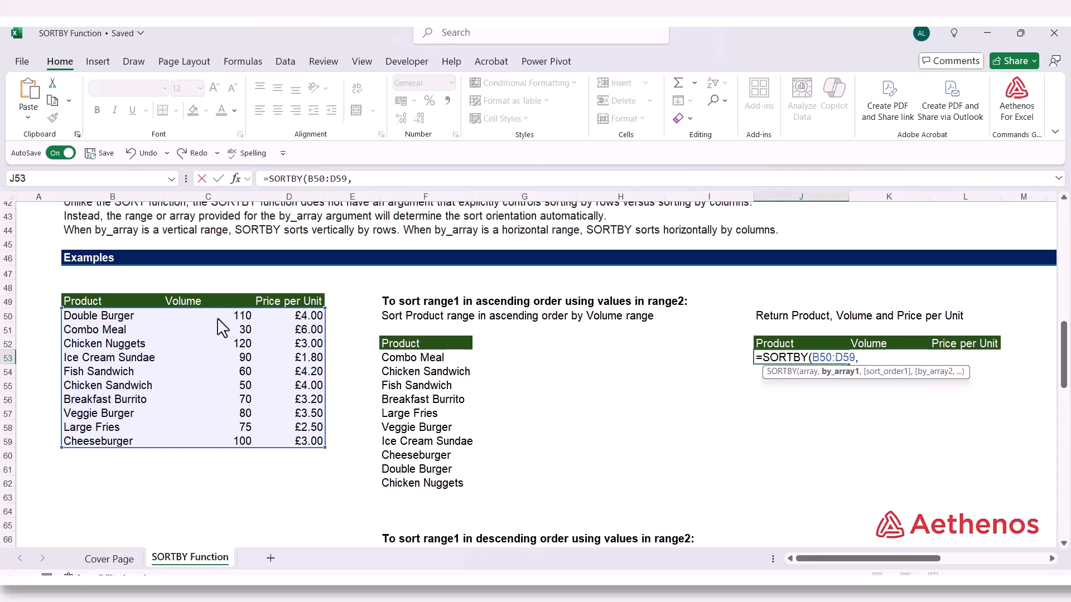
Finish the J53 formula with the Volume values C50:C59 as by_array1 and ascending sort order 1
left_click_drag(224, 317, 213, 440)
type(",")
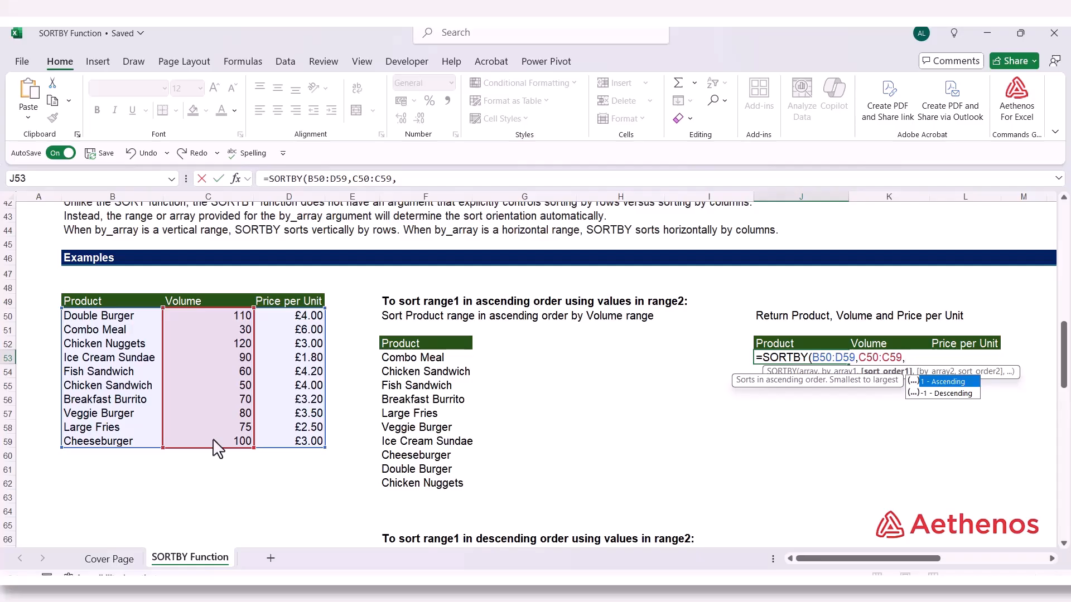
type("1")
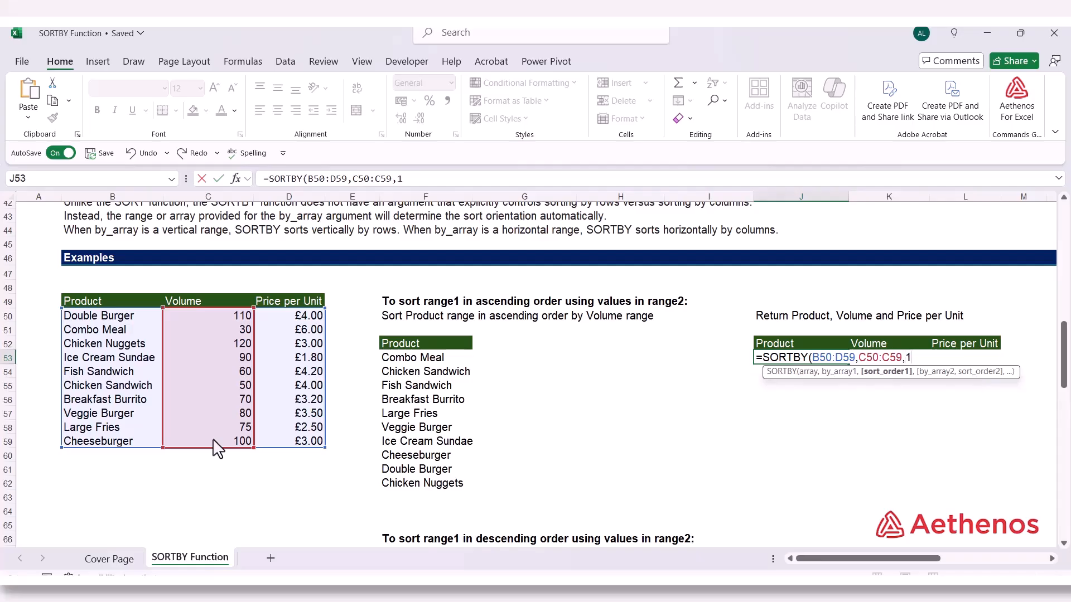
type(")")
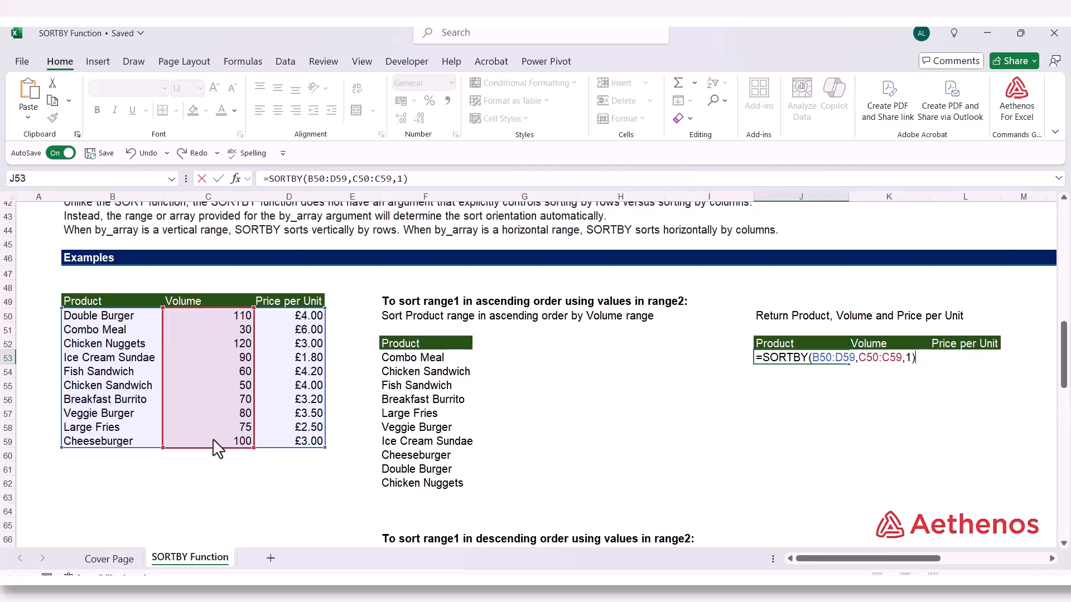
key("Return")
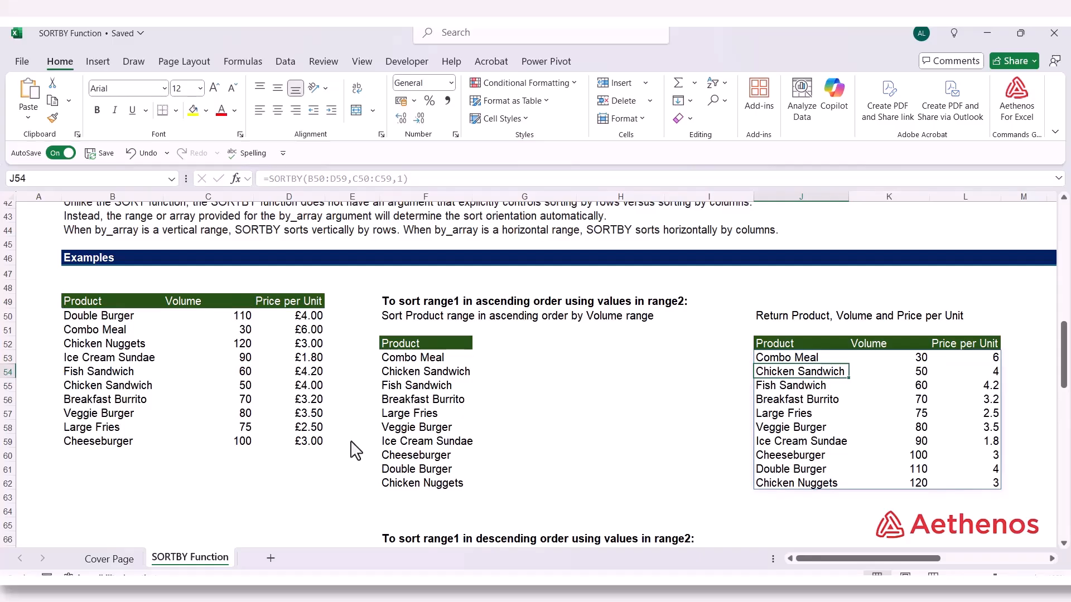
Check the Volume order in the three-column sorted results, from the Combo Meal row to the Chicken Nuggets row
left_click(896, 371)
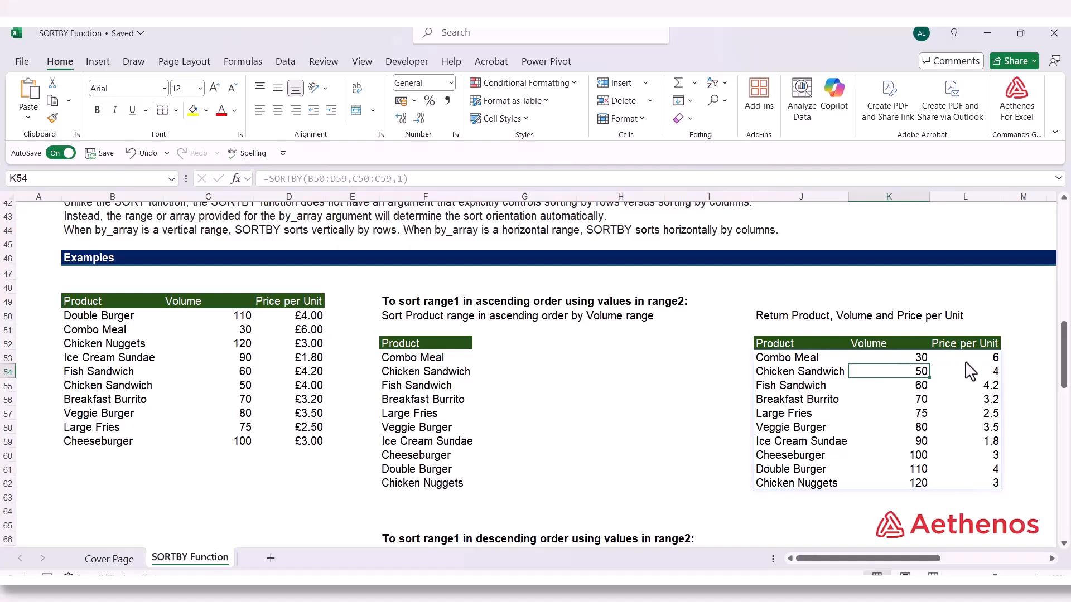
left_click(915, 361)
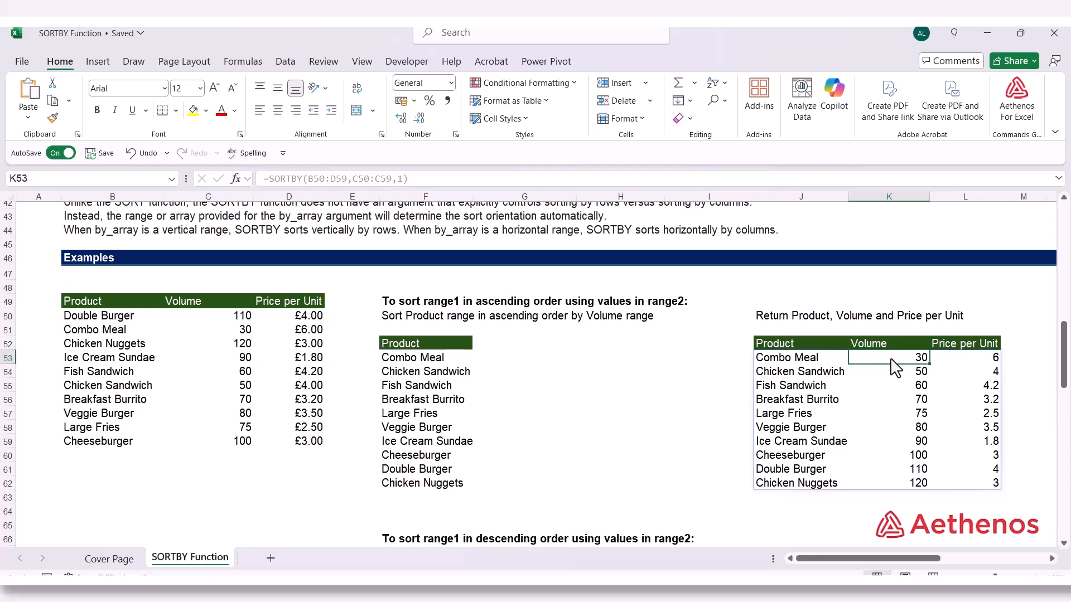
left_click(812, 483)
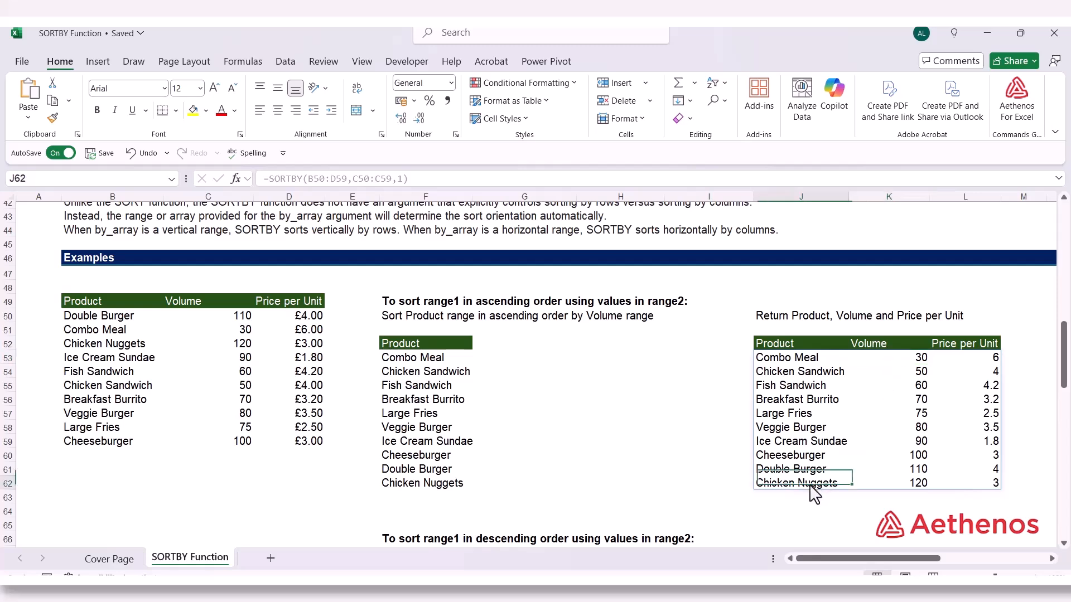
left_click(909, 484)
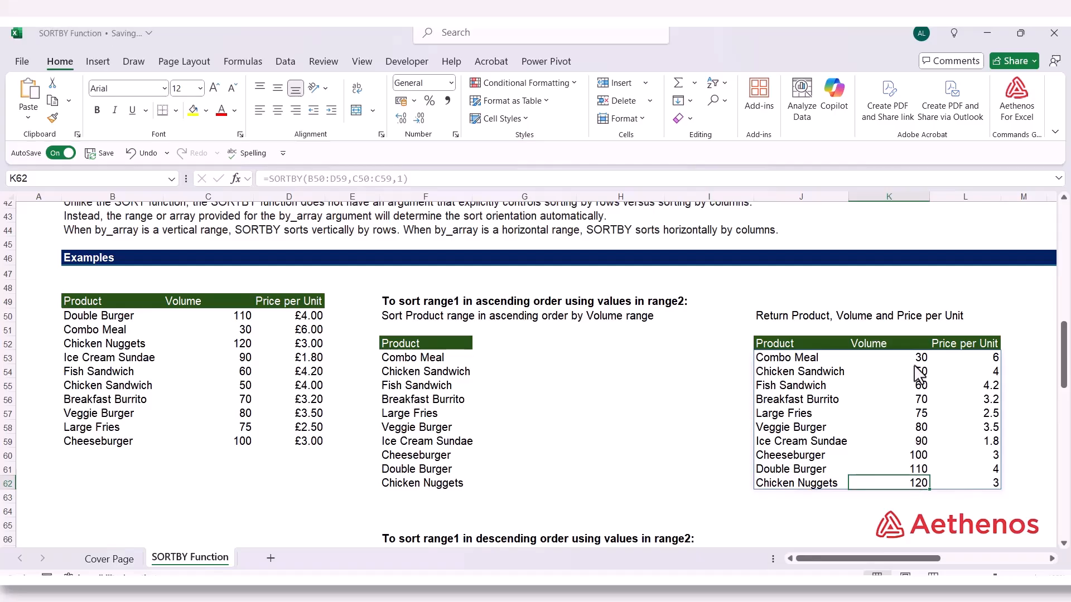
left_click(669, 500)
Start a SORTBY formula in F70 under the descending-order example's Product heading, with B50:D59 as its array
scroll(609, 469, "down", 2)
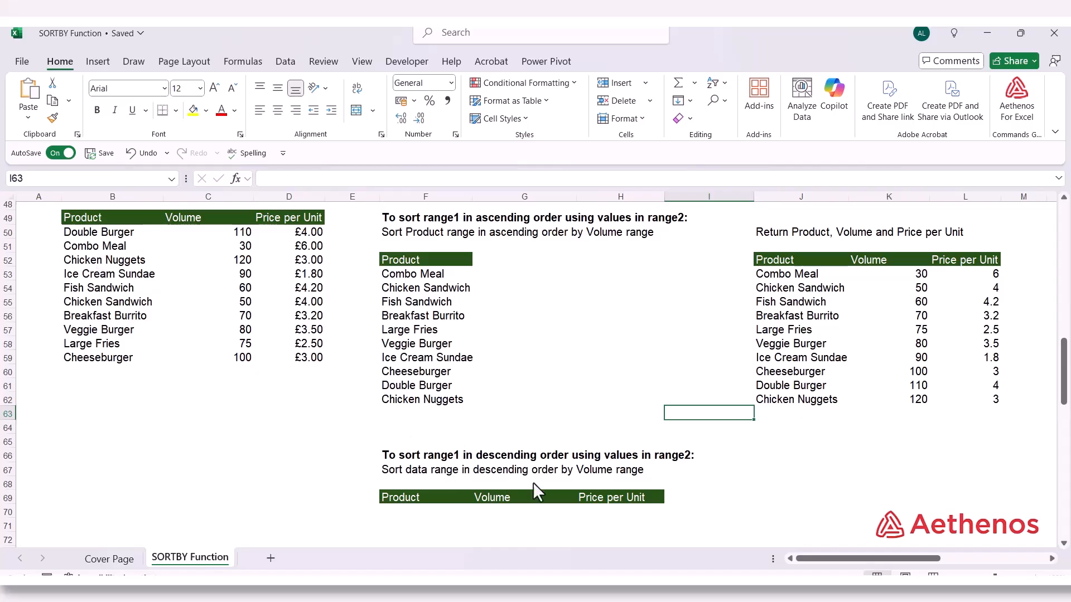
left_click(412, 515)
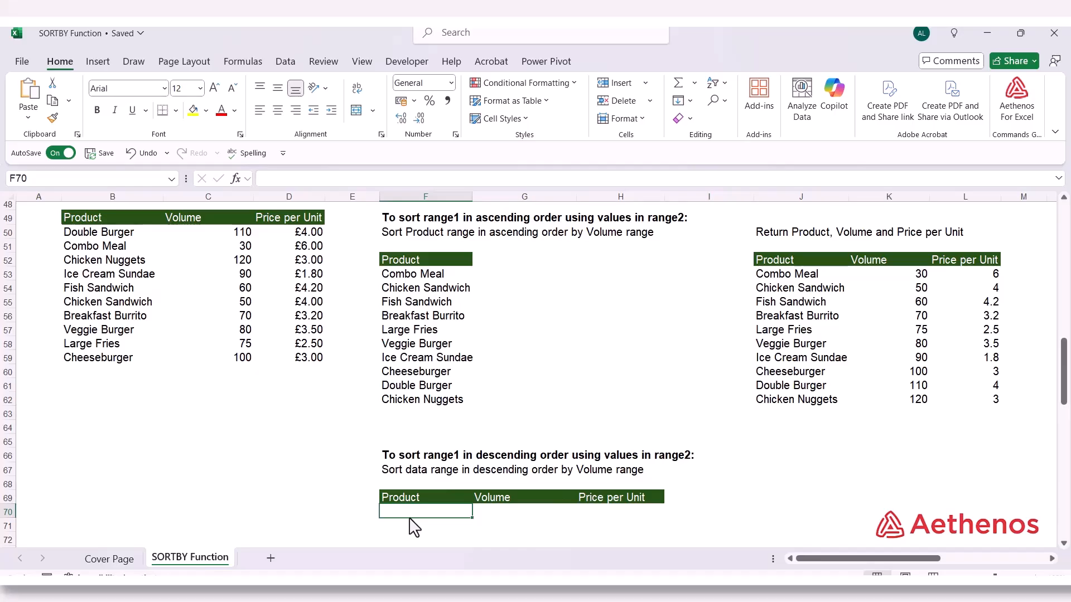
type("=sort")
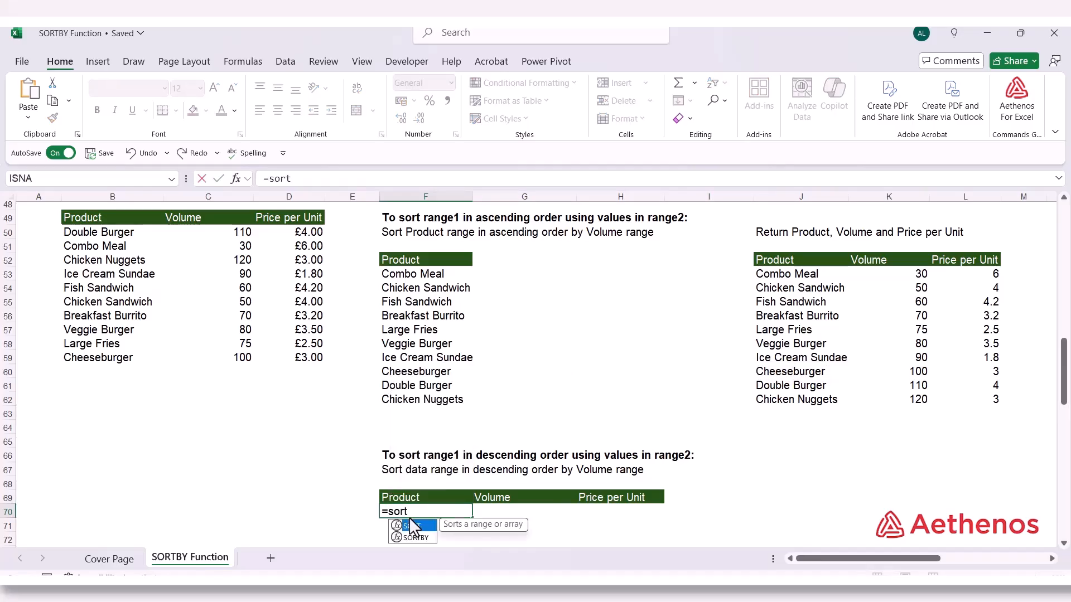
type("b")
key("Tab")
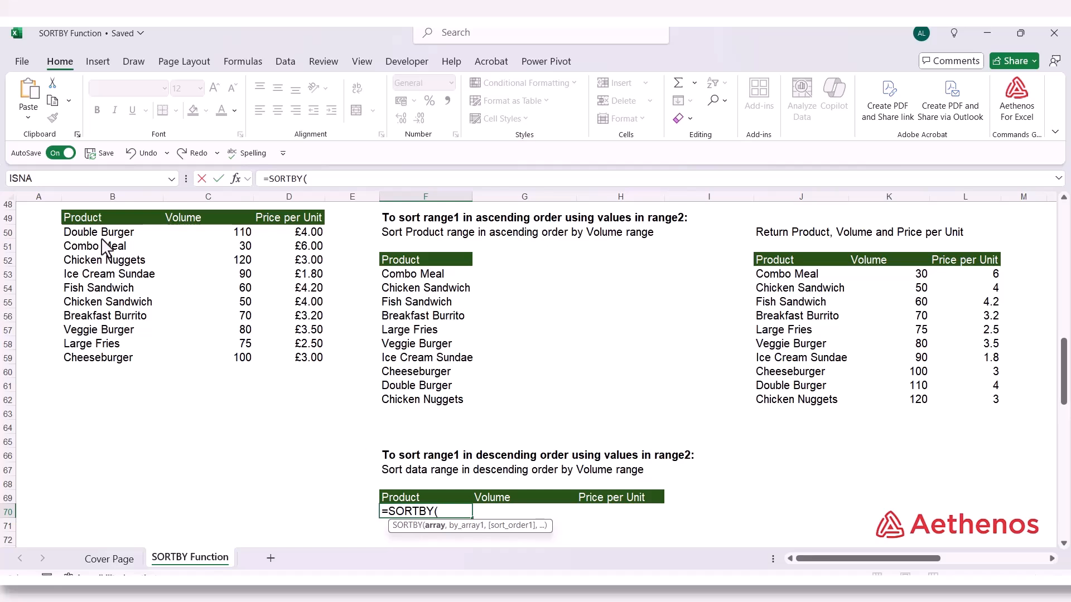
left_click_drag(105, 233, 286, 368)
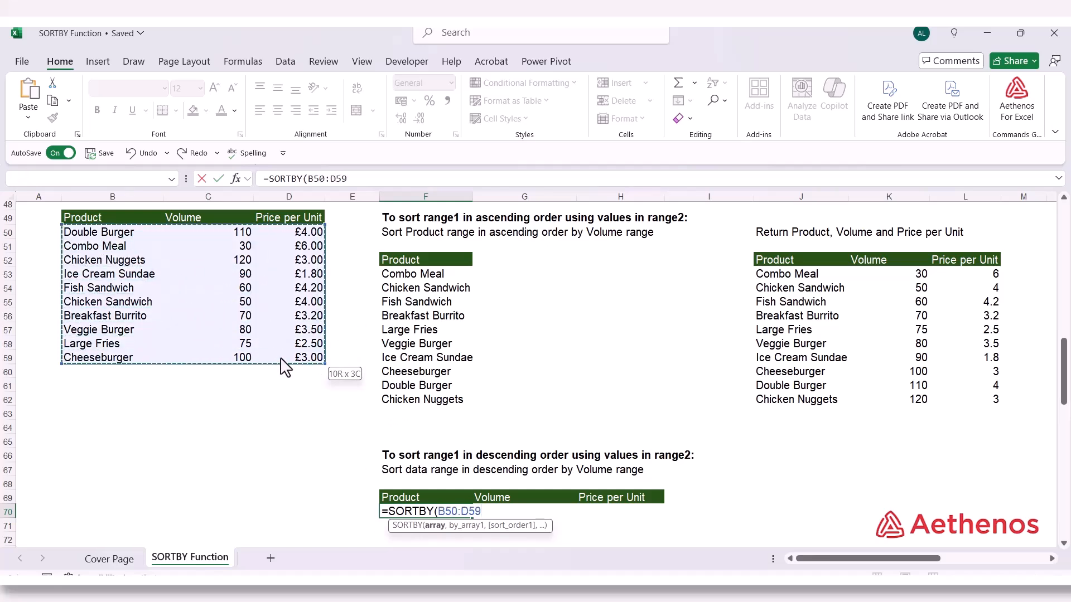
type(",")
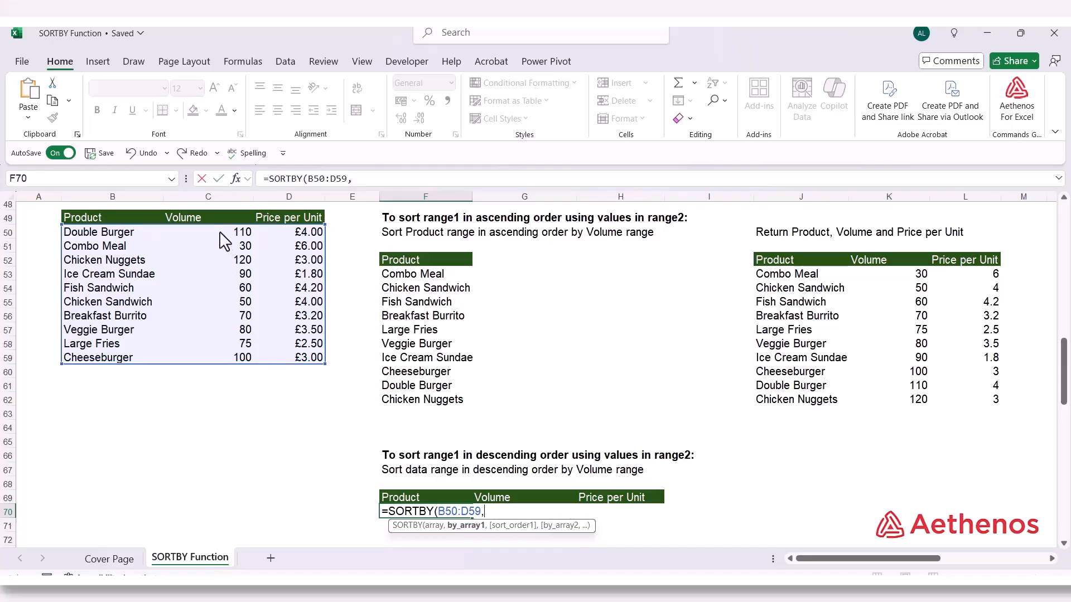
Finish the F70 formula with the Volume values C50:C59 as by_array1 and descending sort order -1
left_click_drag(220, 233, 222, 359)
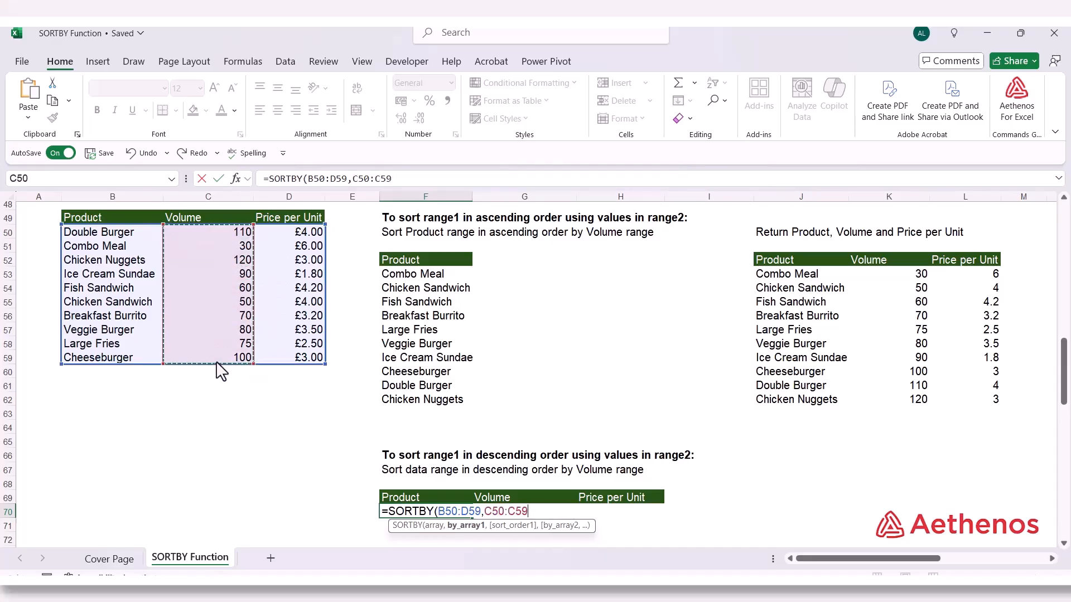
type(",")
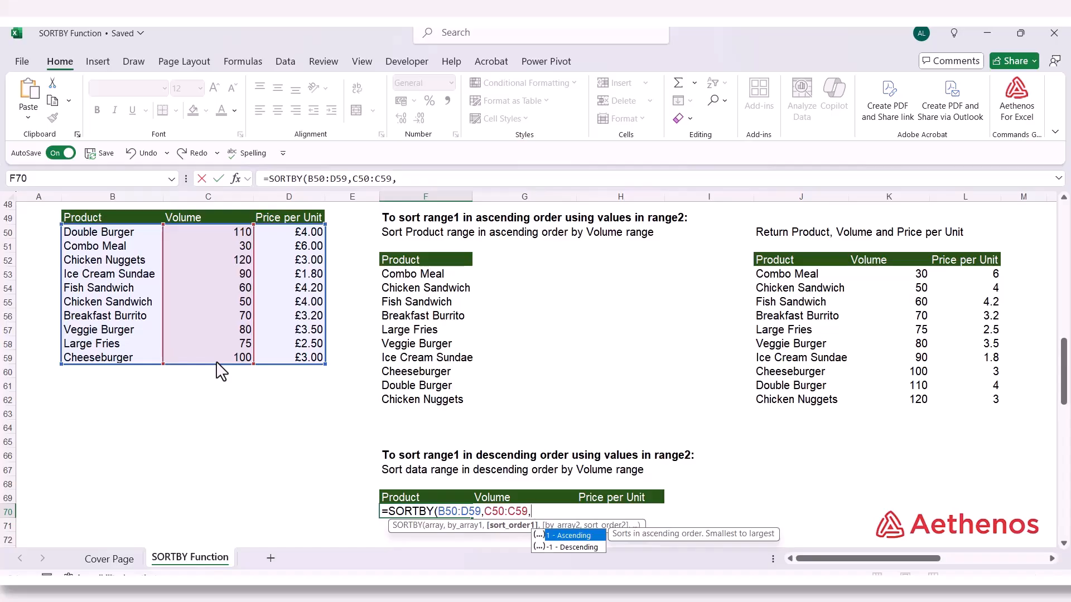
key("Down")
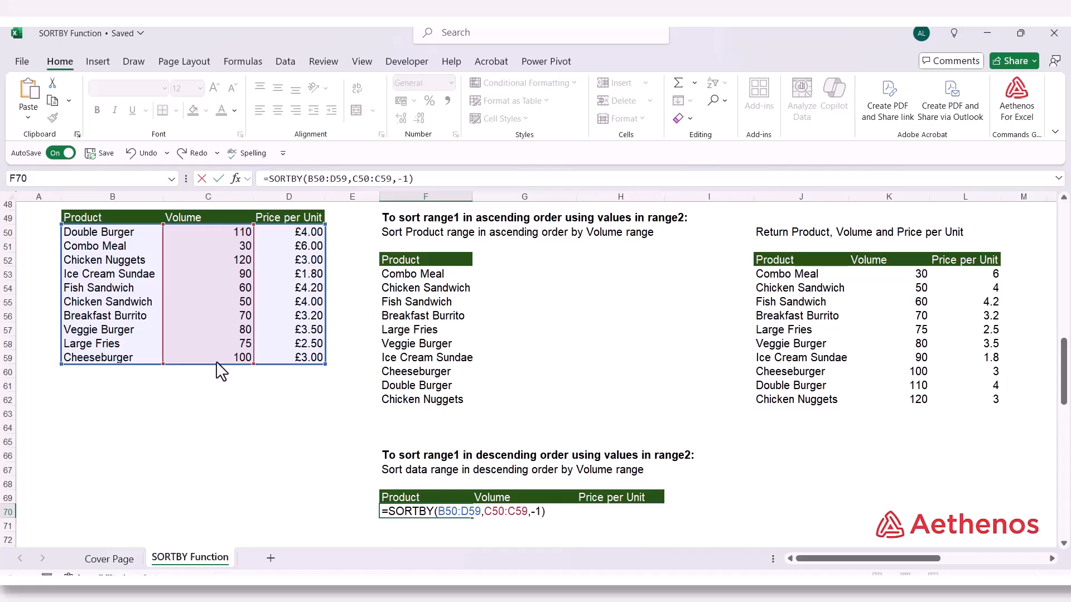
key("Return")
Check the descending Volume order in F70:H79, from the Chicken Nuggets row to the Combo Meal row
scroll(363, 335, "down", 3)
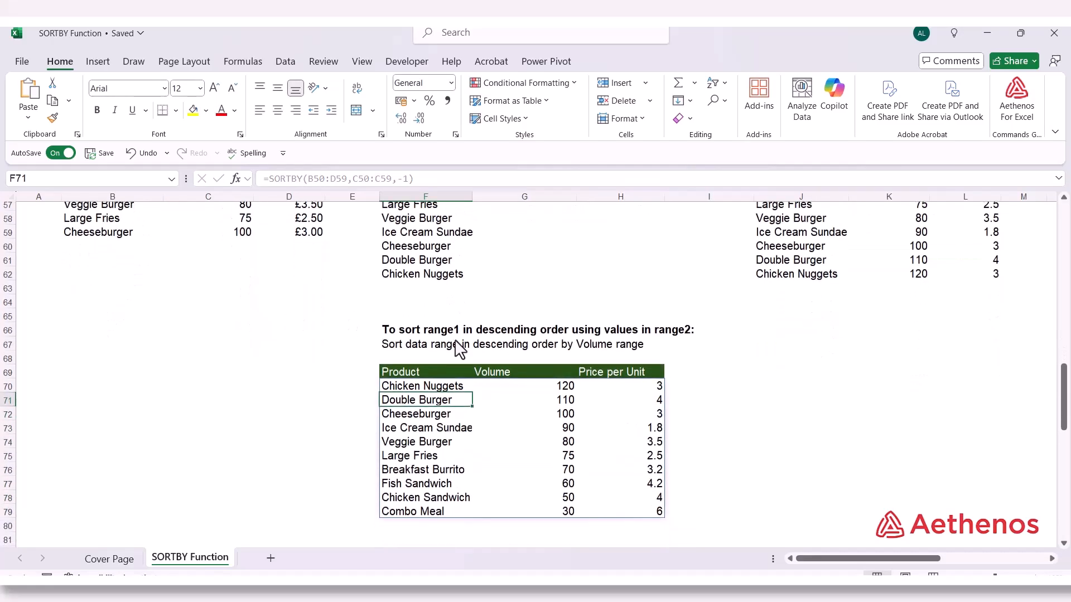
left_click(442, 385)
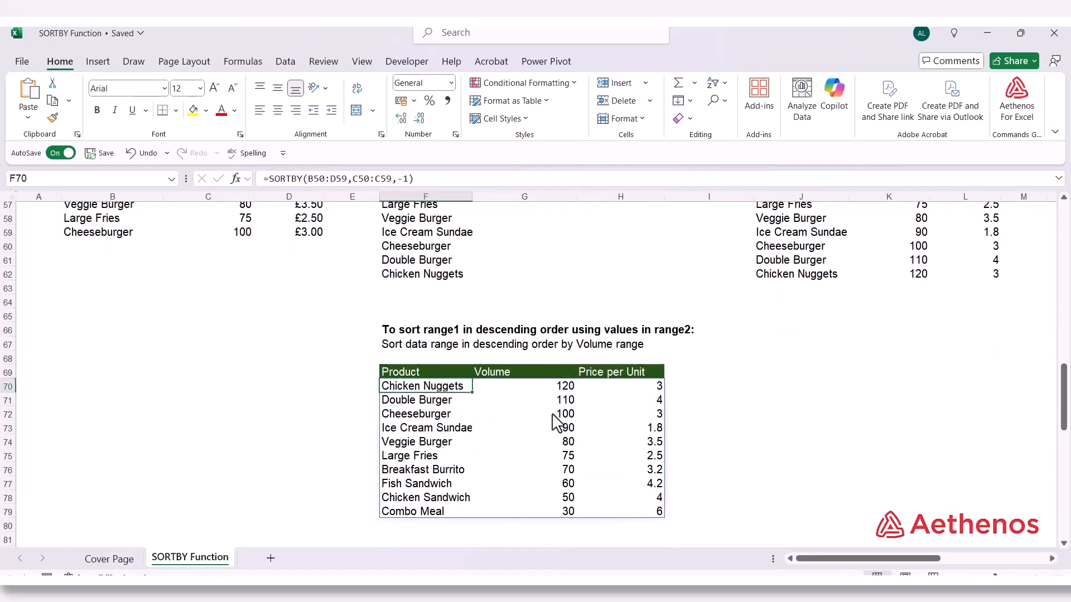
left_click(541, 389)
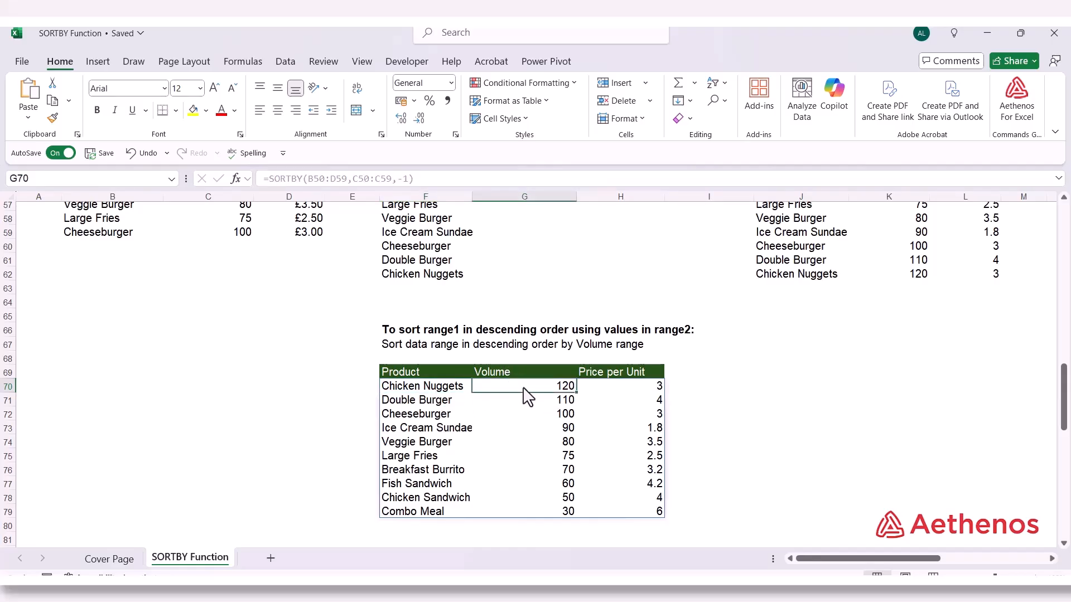
scroll(524, 402, "up", 3)
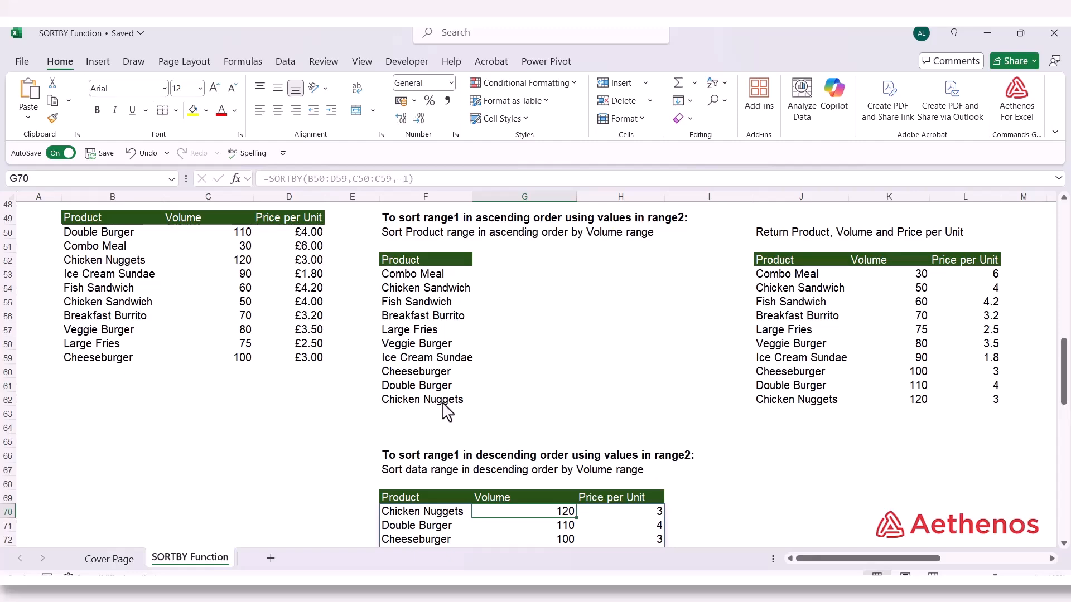
scroll(454, 416, "down", 4)
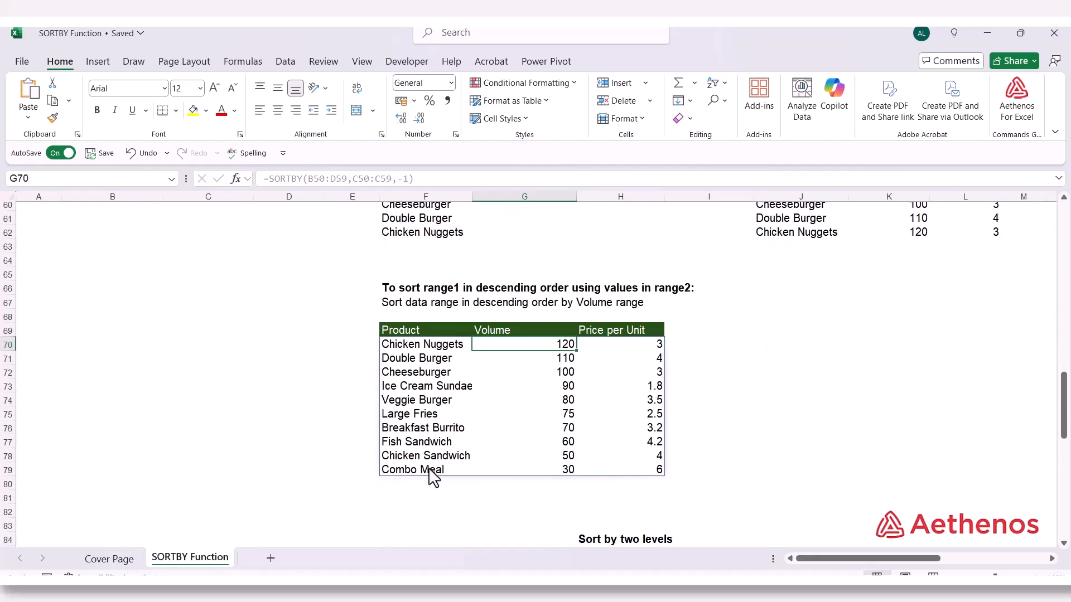
key("Down")
key("Down")
key("Down")
key("Down")
key("Down")
key("Down")
key("Down")
key("Down")
key("Down")
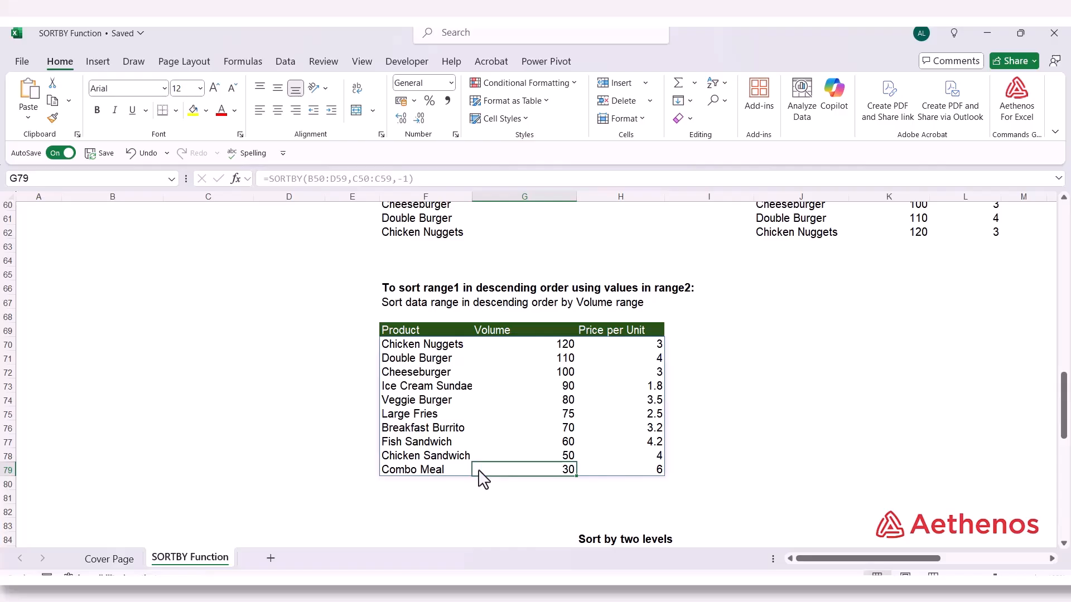
Review the two-level sort instruction and the Name, Product, Region, Units and Sales columns of the source table starting at B100
scroll(762, 411, "down", 9)
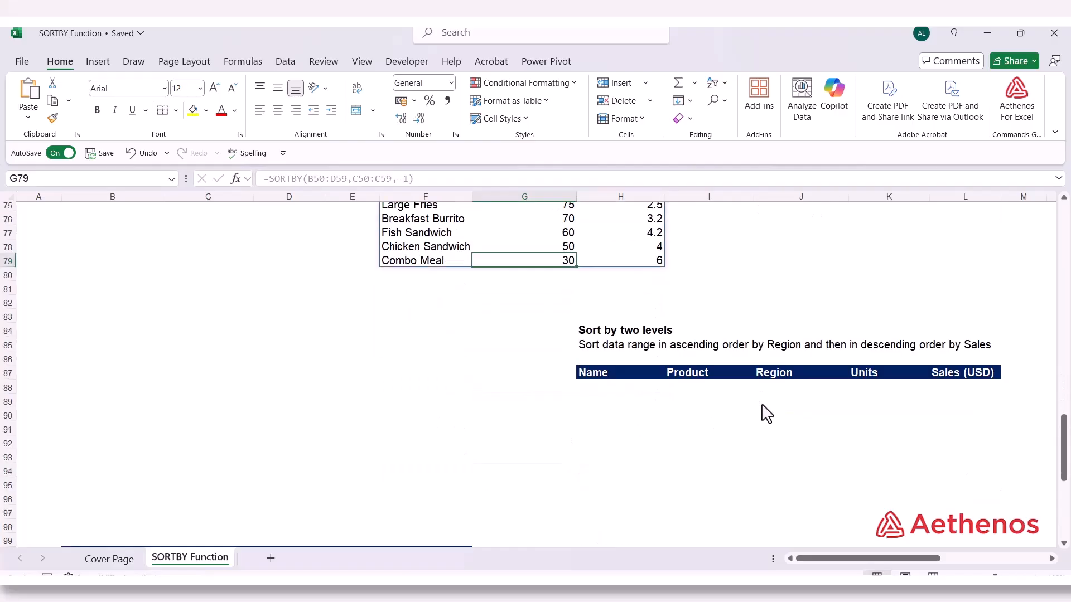
scroll(679, 387, "up", 2)
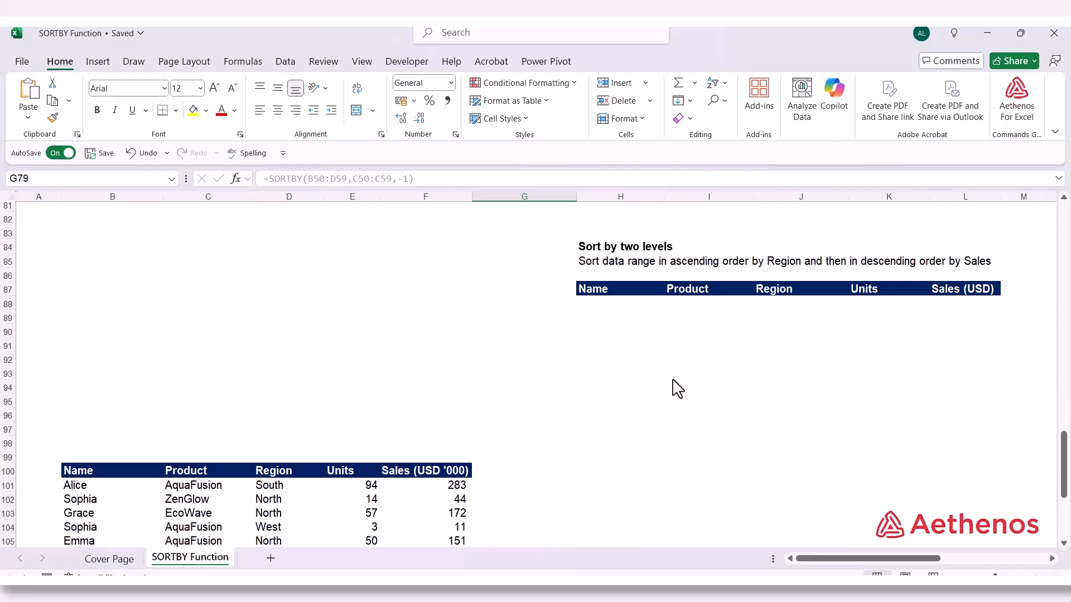
scroll(501, 394, "down", 2)
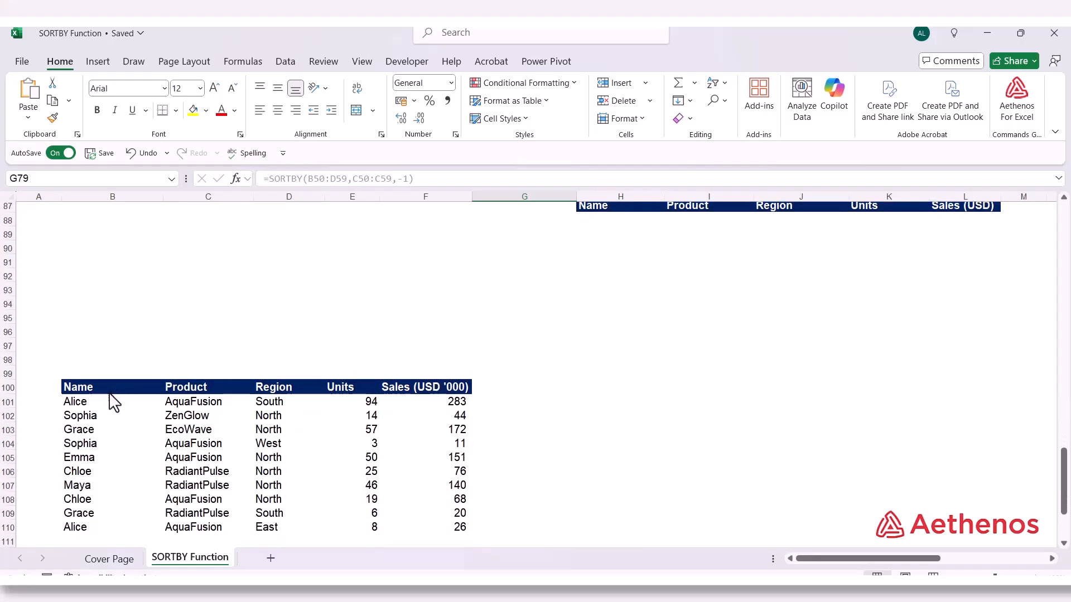
left_click_drag(106, 390, 106, 444)
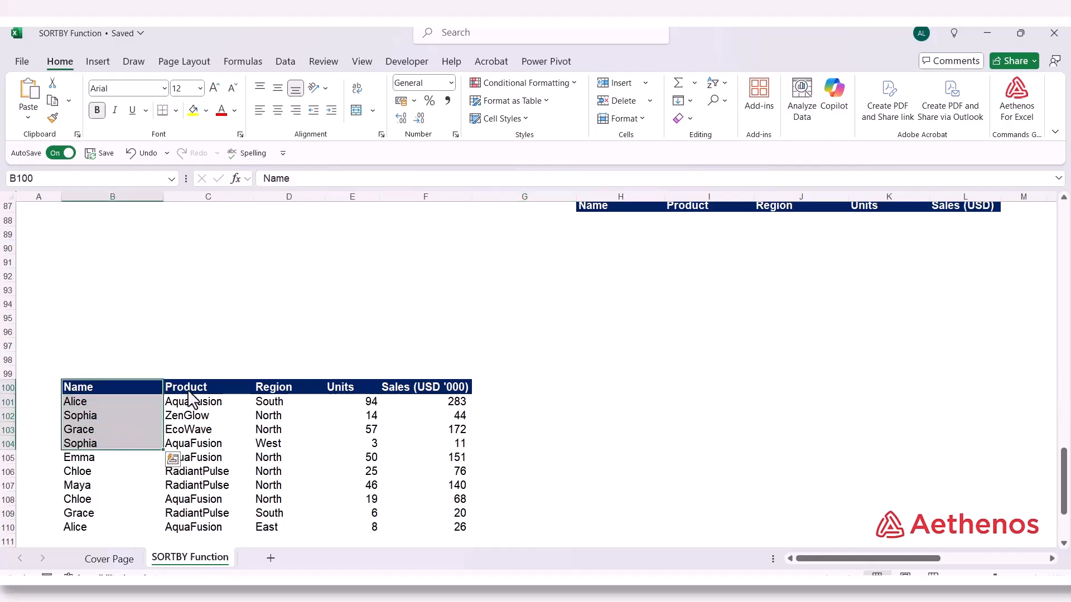
left_click_drag(188, 391, 190, 446)
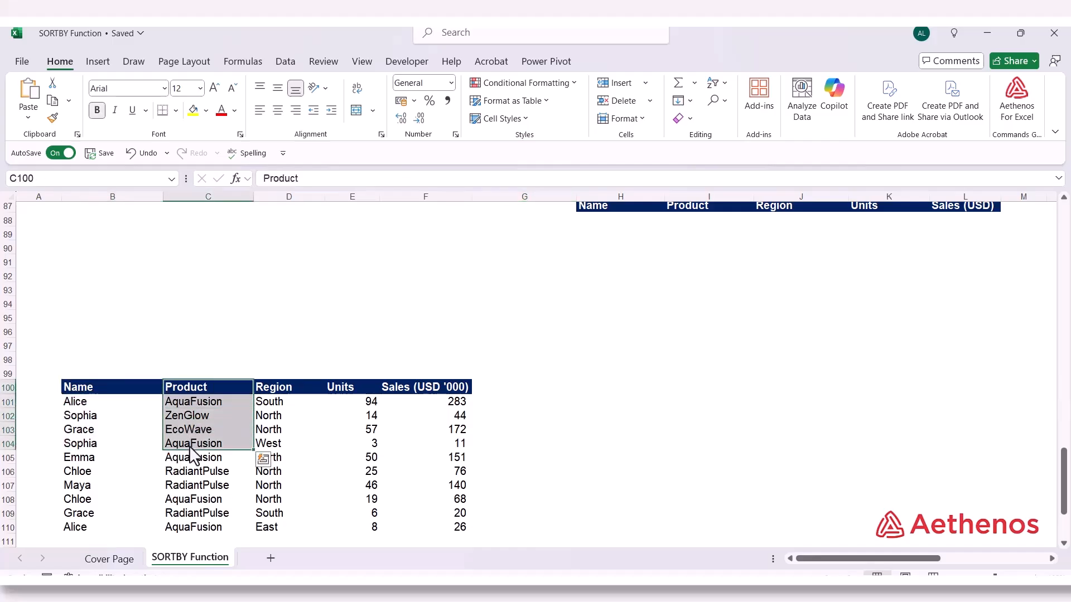
left_click_drag(287, 387, 285, 439)
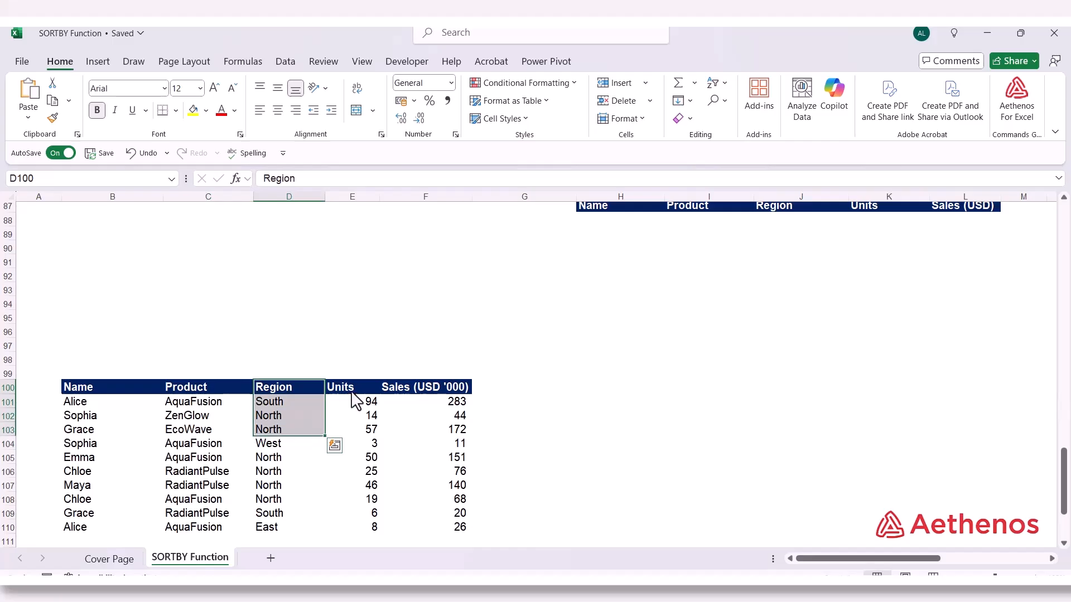
left_click_drag(352, 387, 349, 430)
left_click_drag(424, 389, 416, 432)
scroll(584, 535, "up", 2)
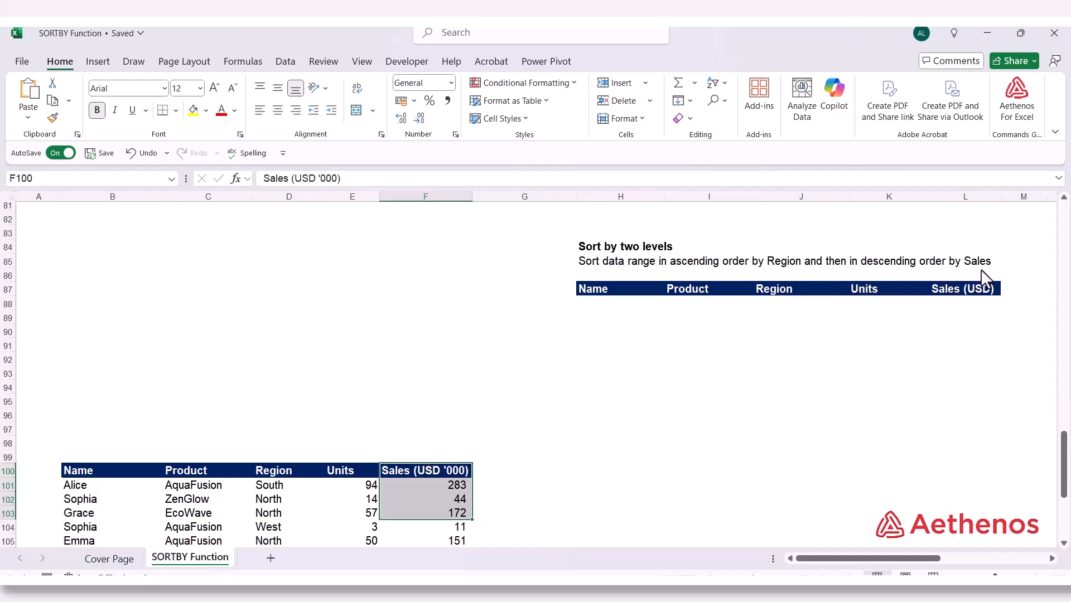
left_click(762, 266)
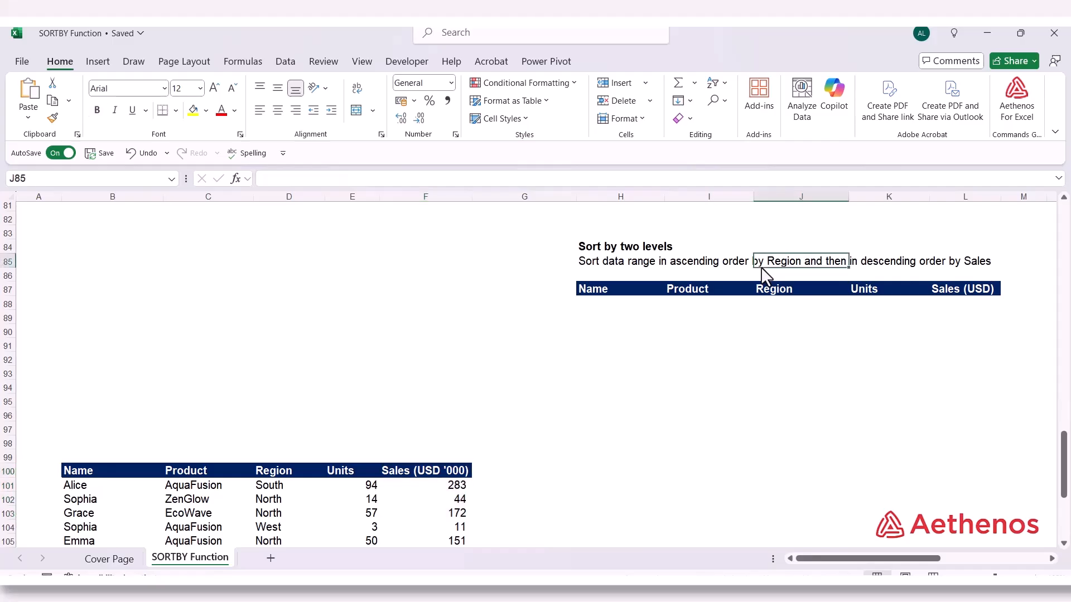
left_click(716, 274)
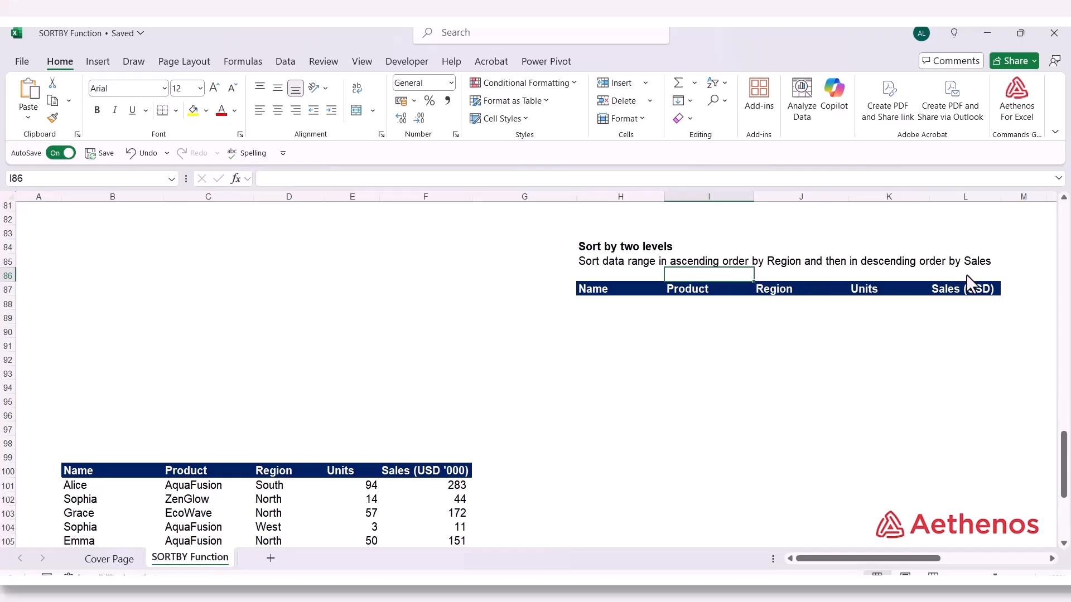
Start a SORTBY formula in H88 under the two-level sort's Name heading, with B101:F110 as its array
left_click(625, 306)
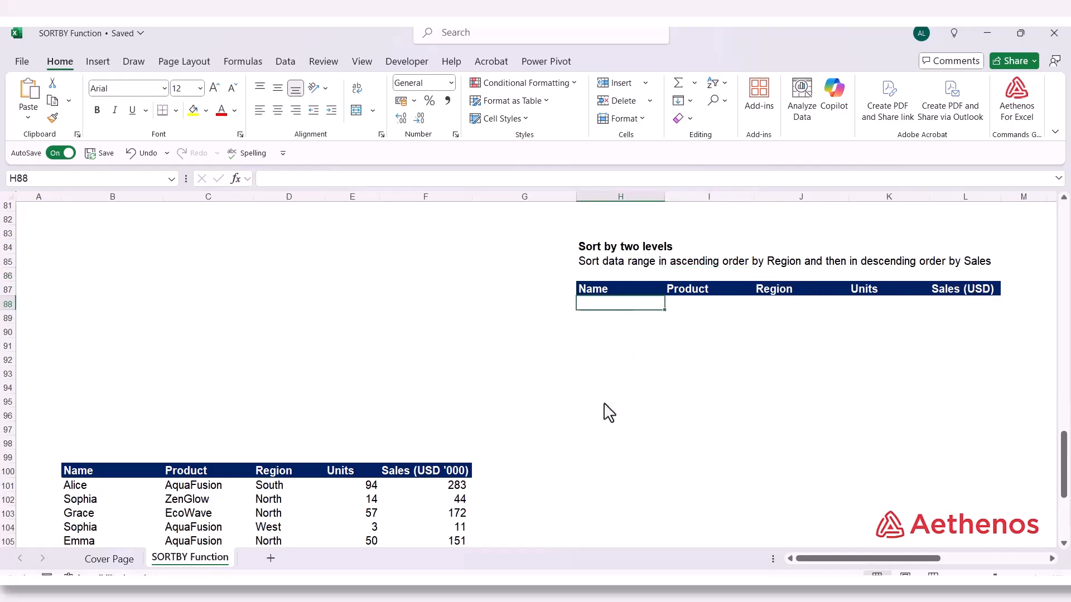
type("=sortby")
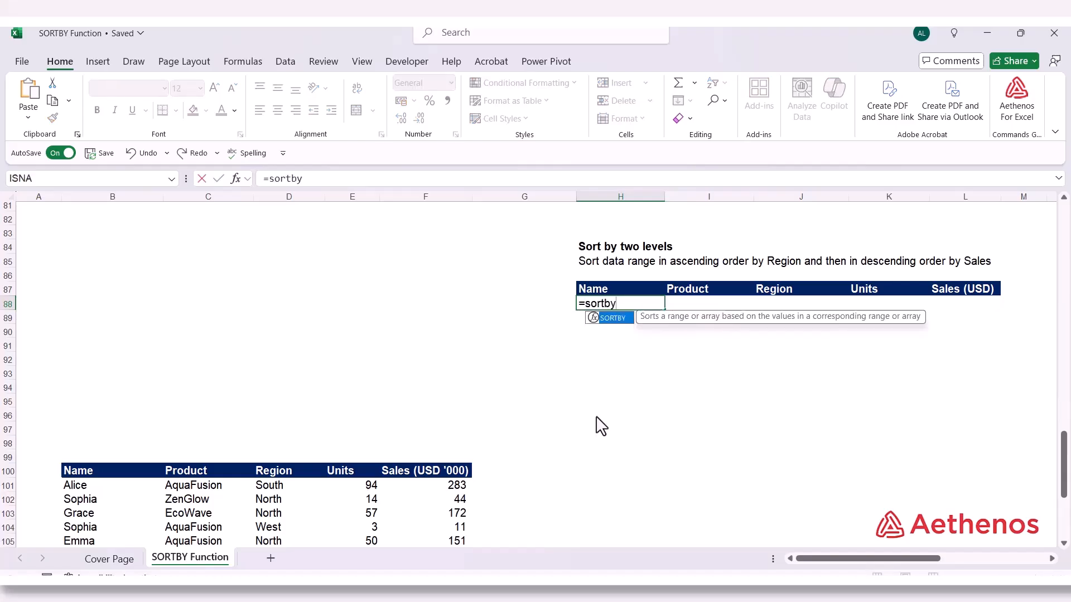
key("Tab")
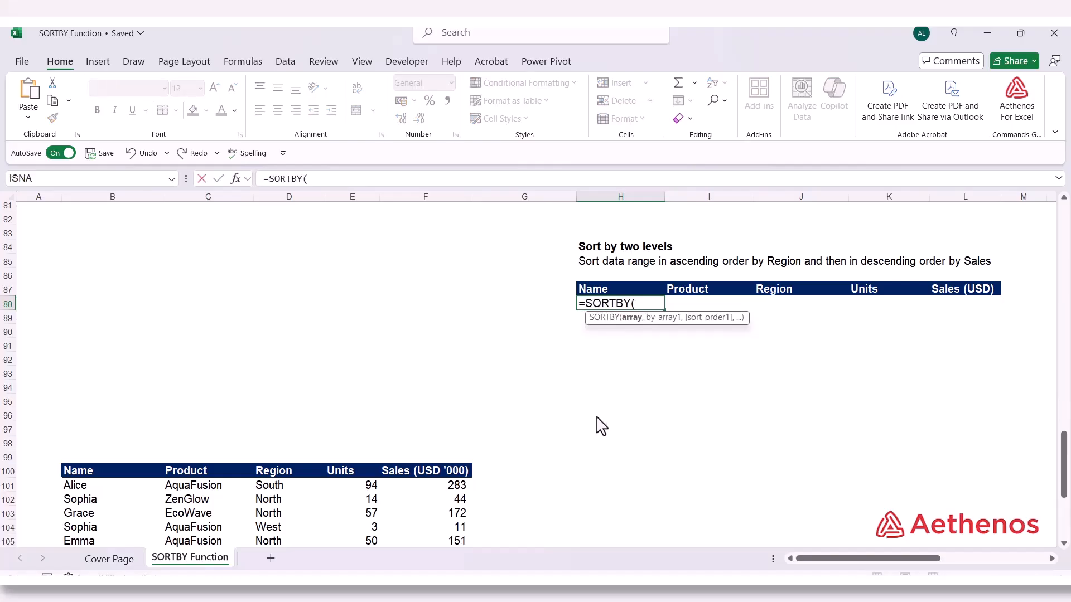
scroll(601, 427, "down", 3)
left_click_drag(106, 361, 437, 492)
scroll(512, 488, "up", 4)
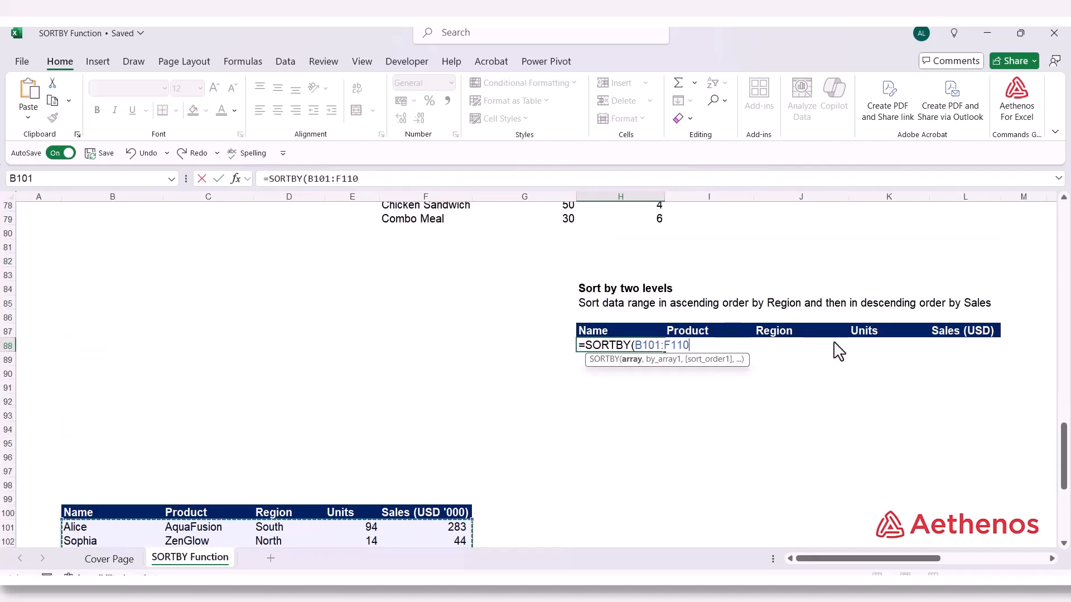
type(",")
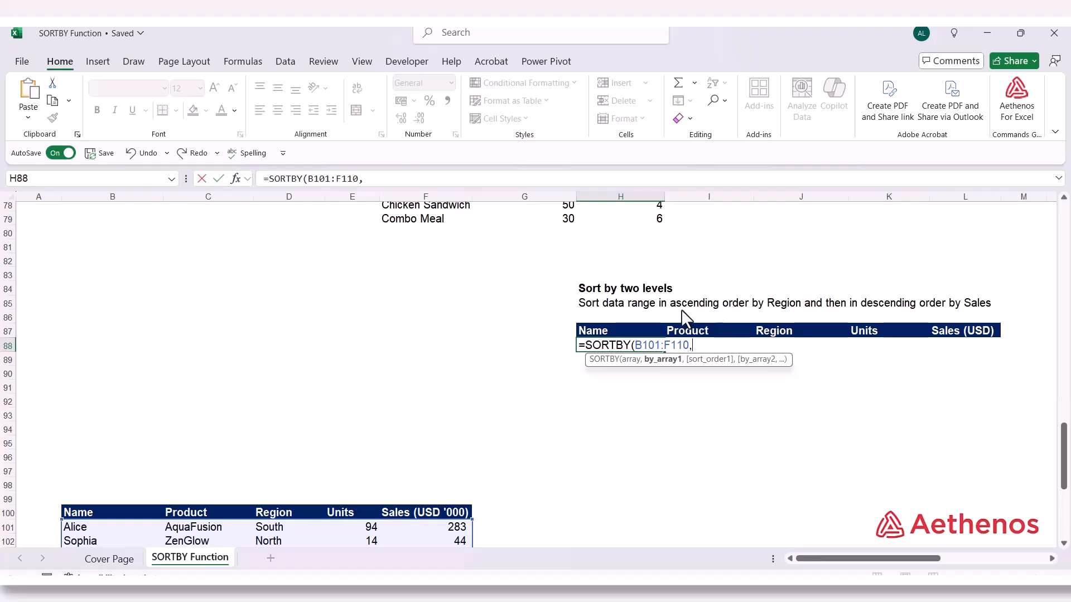
Add the Region values D101:D110 to the H88 formula as by_array1 with ascending sort order 1
scroll(664, 316, "down", 3)
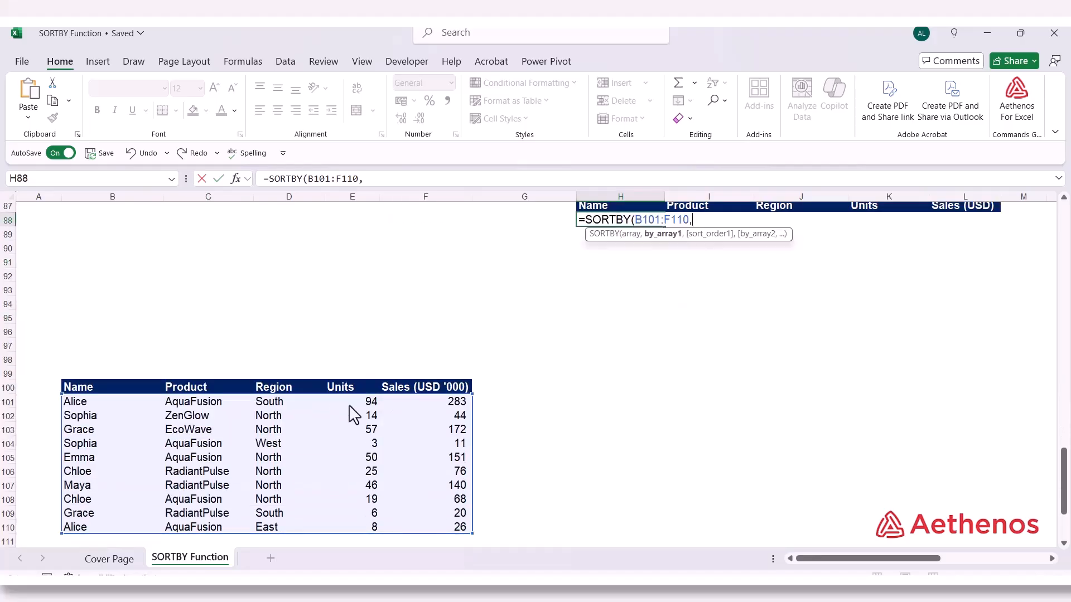
left_click_drag(266, 406, 259, 534)
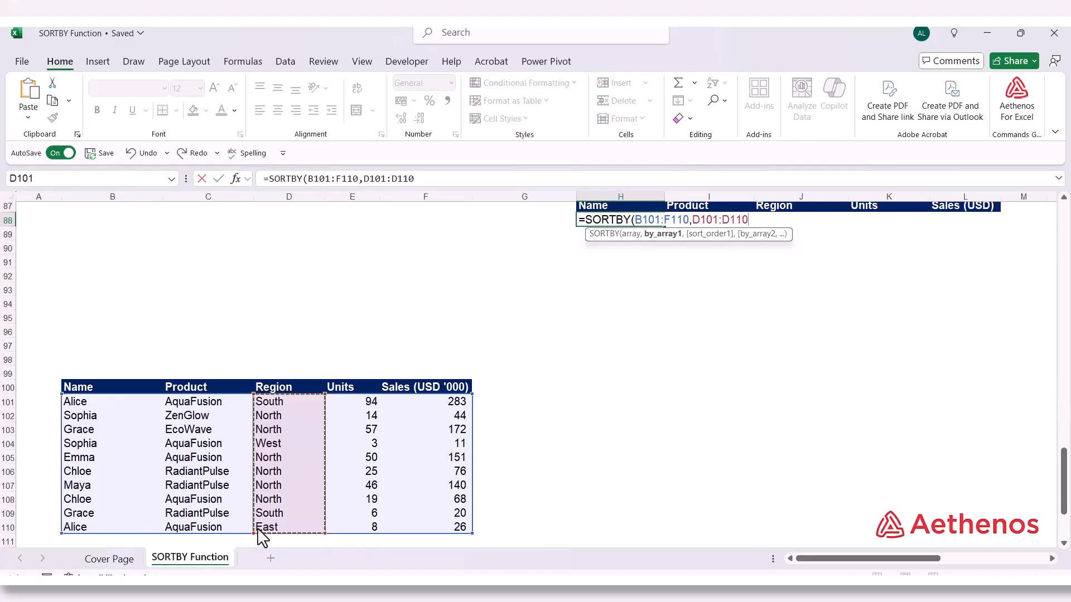
type(",")
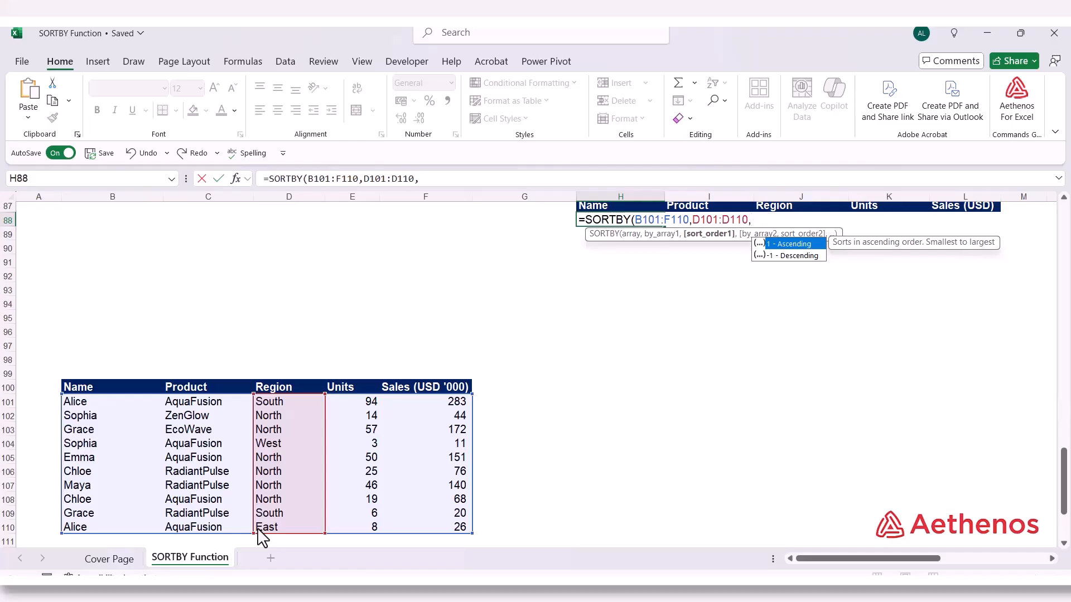
type("1")
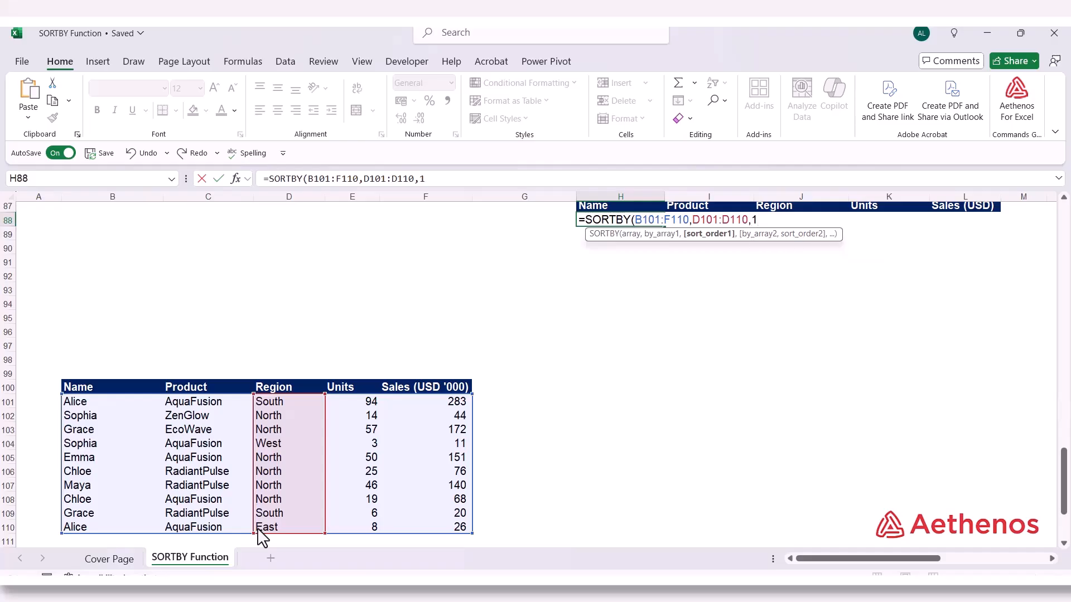
type(",")
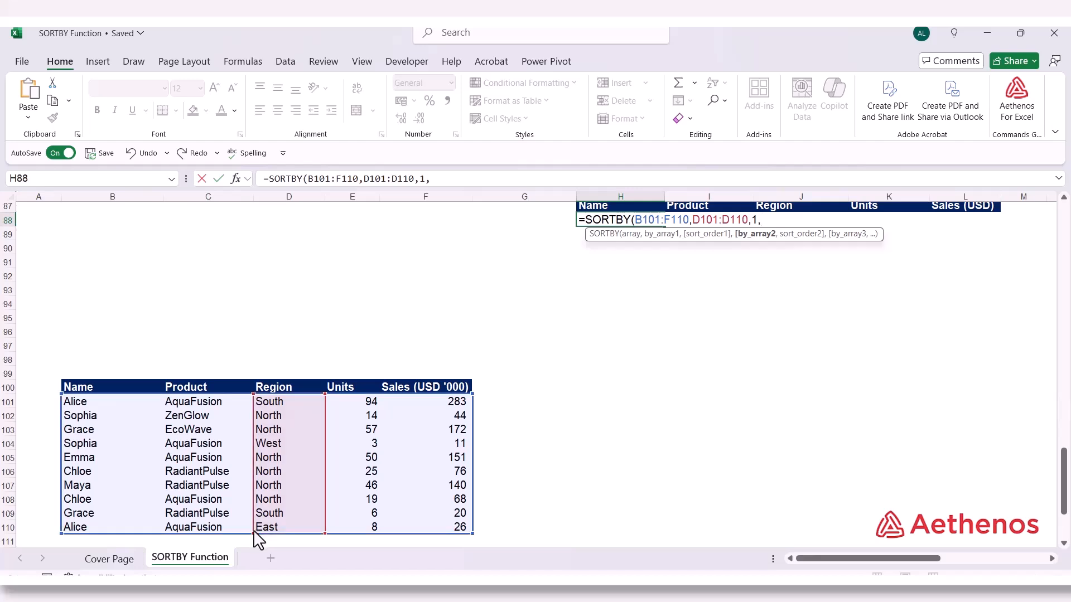
scroll(256, 536, "up", 3)
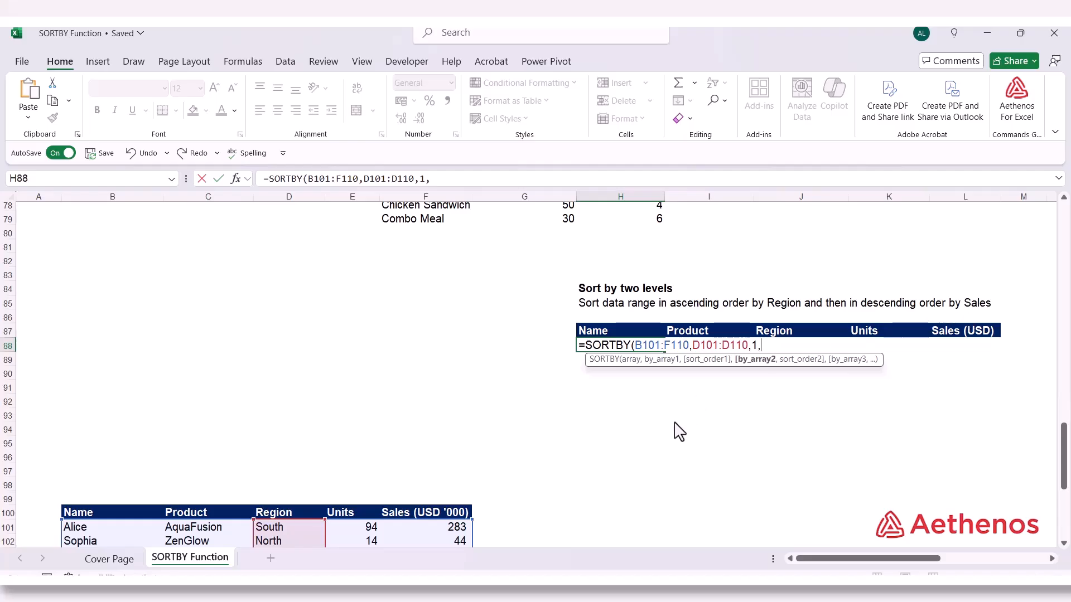
Complete the H88 SORTBY formula with the Sales values F101:F110 as by_array2 and descending sort order -1
scroll(674, 429, "down", 3)
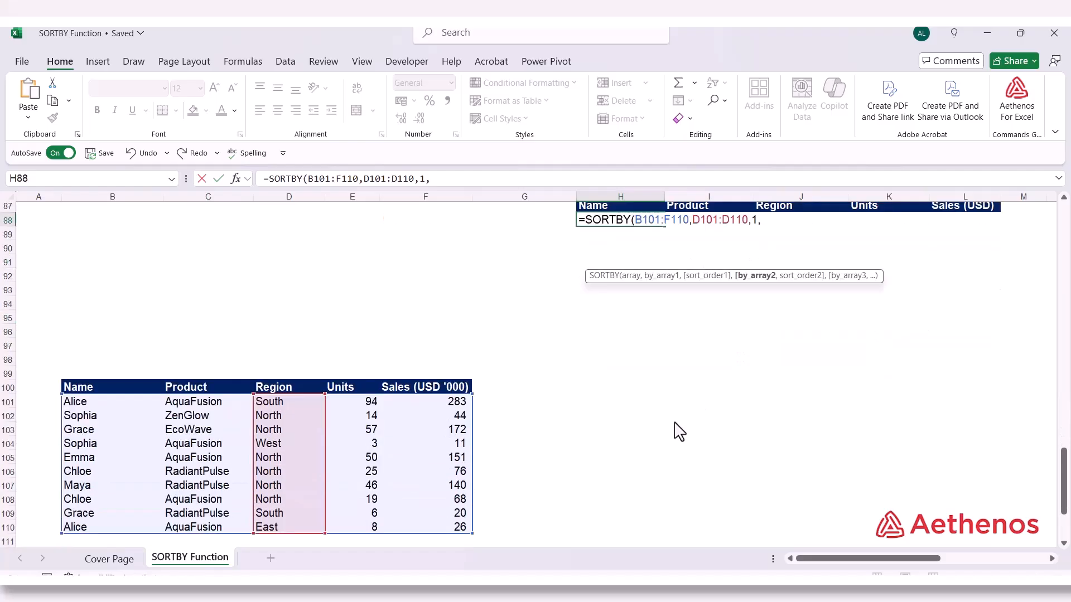
left_click(413, 402)
left_click_drag(413, 402, 410, 527)
type(",-1")
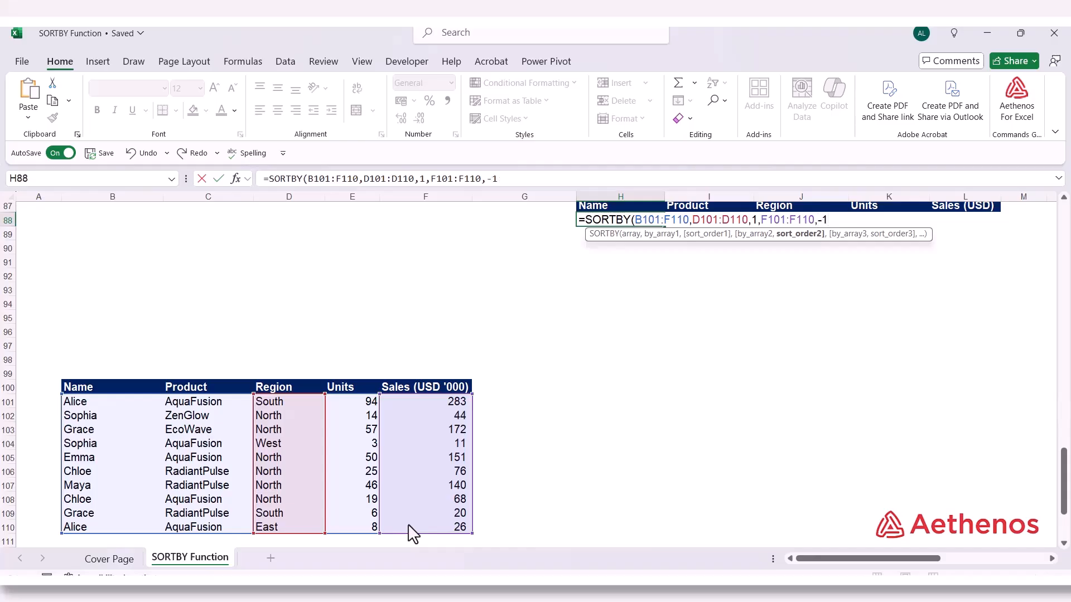
type(")")
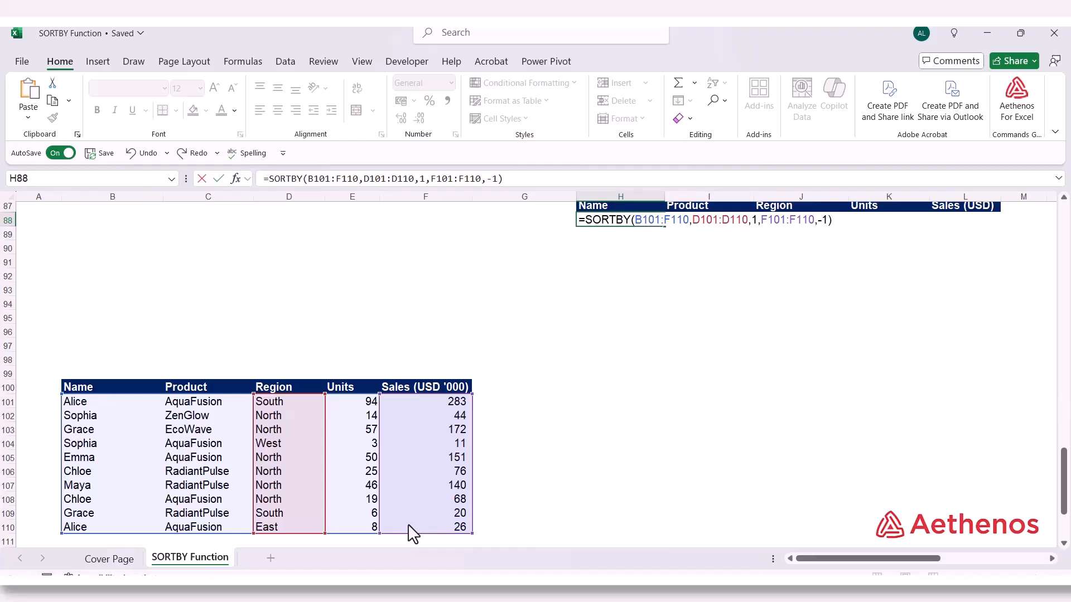
key("Return")
Check the two-level sort result in H88:L97, comparing the East, North and South region groups with their Sales order
scroll(478, 503, "up", 2)
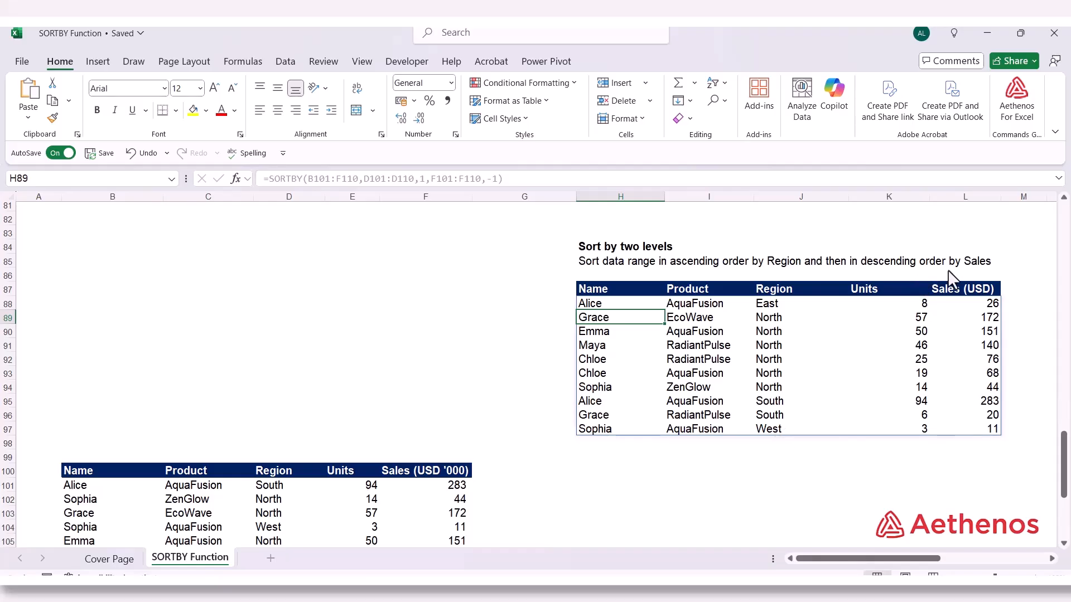
left_click_drag(770, 322, 775, 387)
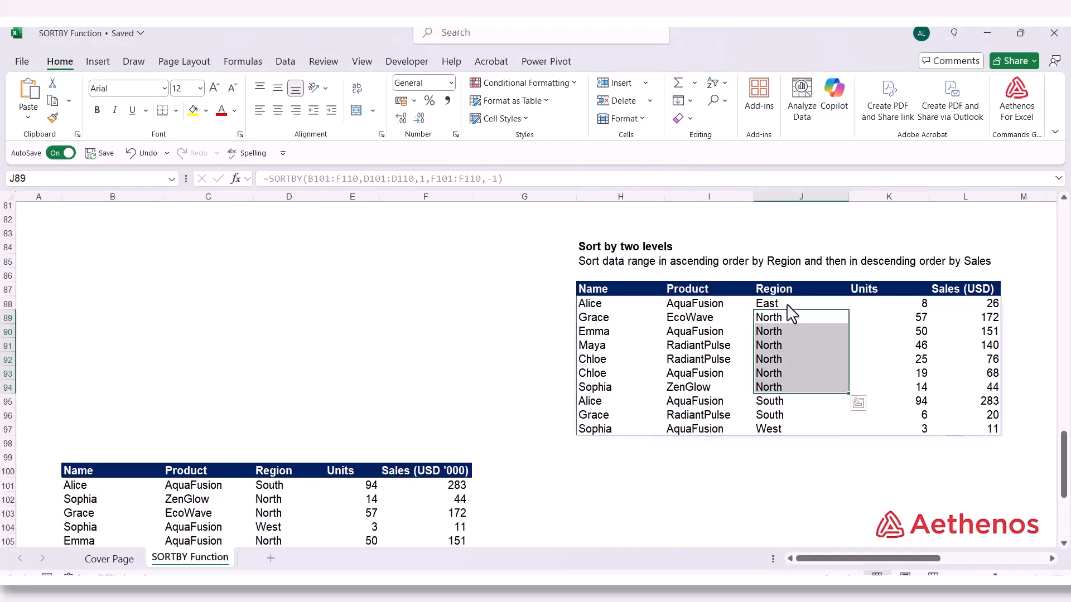
left_click(781, 403)
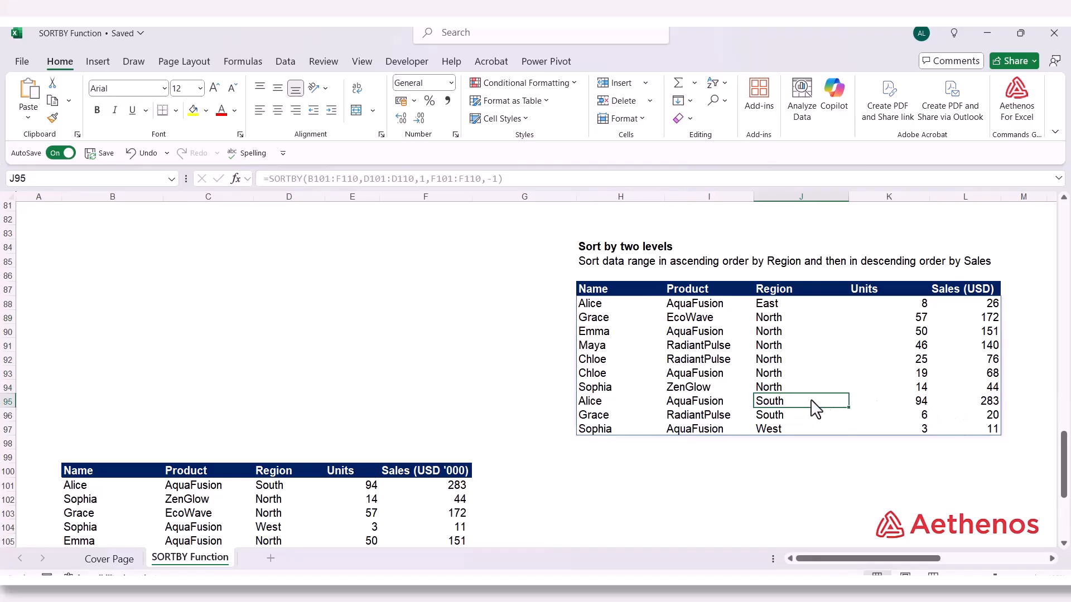
left_click_drag(812, 407, 807, 413)
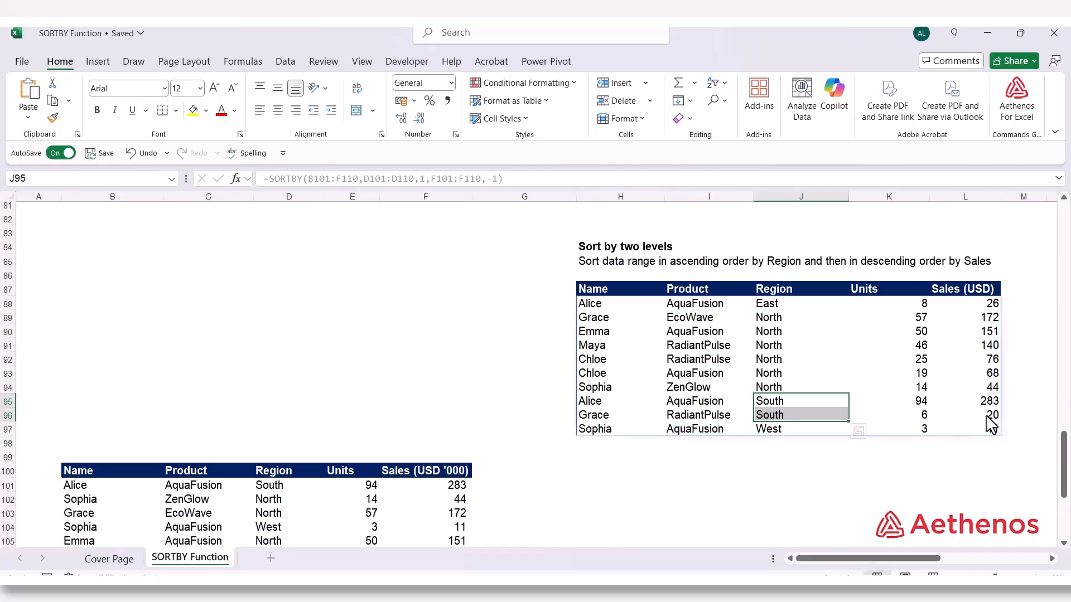
left_click(789, 305)
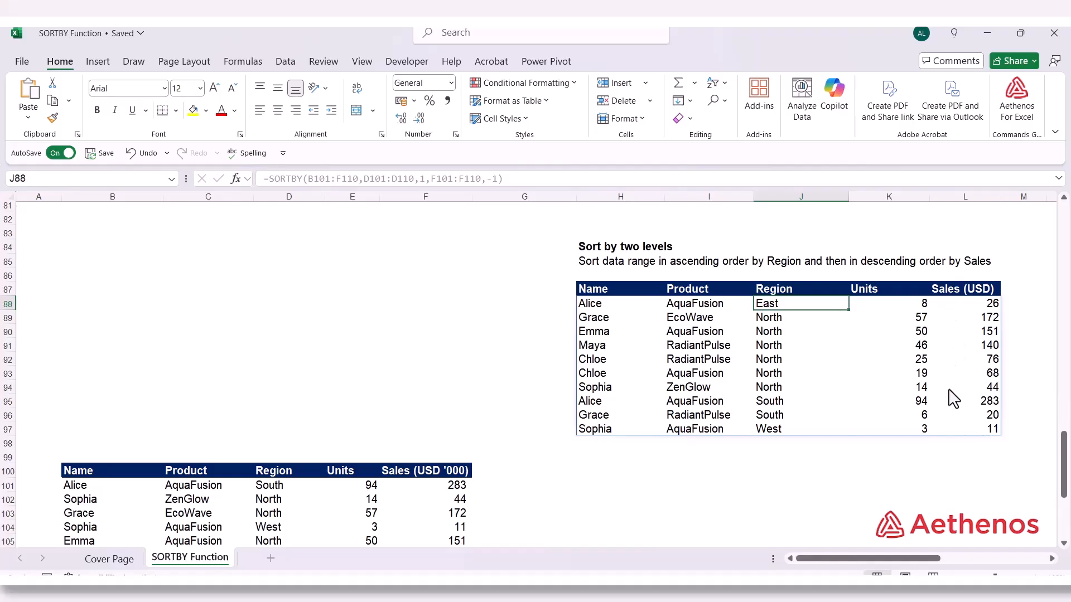
left_click(744, 487)
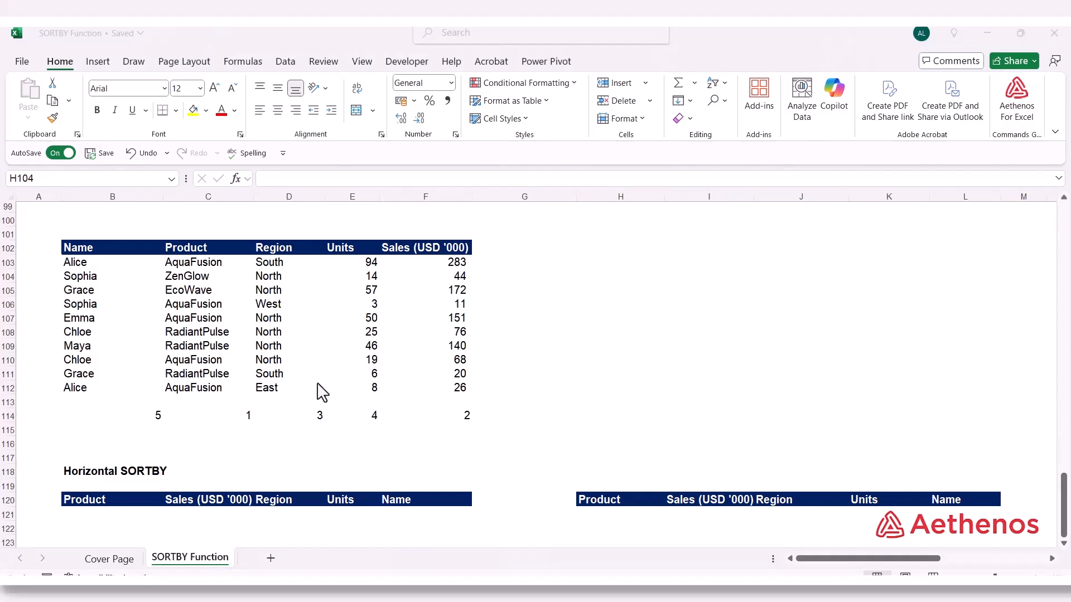
Review the Horizontal SORTBY heading and the Name, Product, Region and Units headers of the source table in row 102
left_click(84, 473)
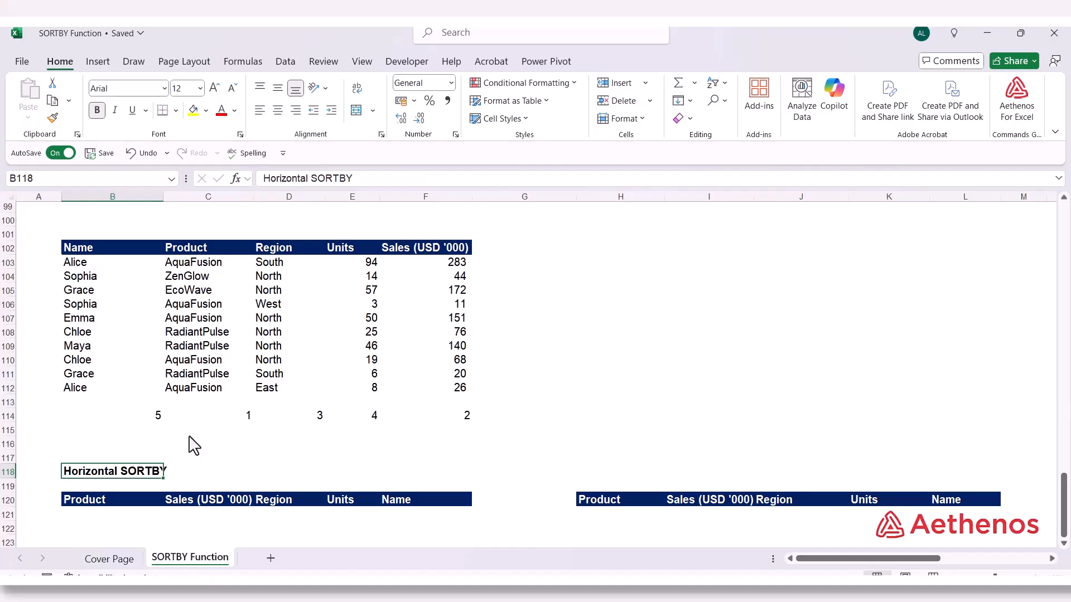
left_click(119, 251)
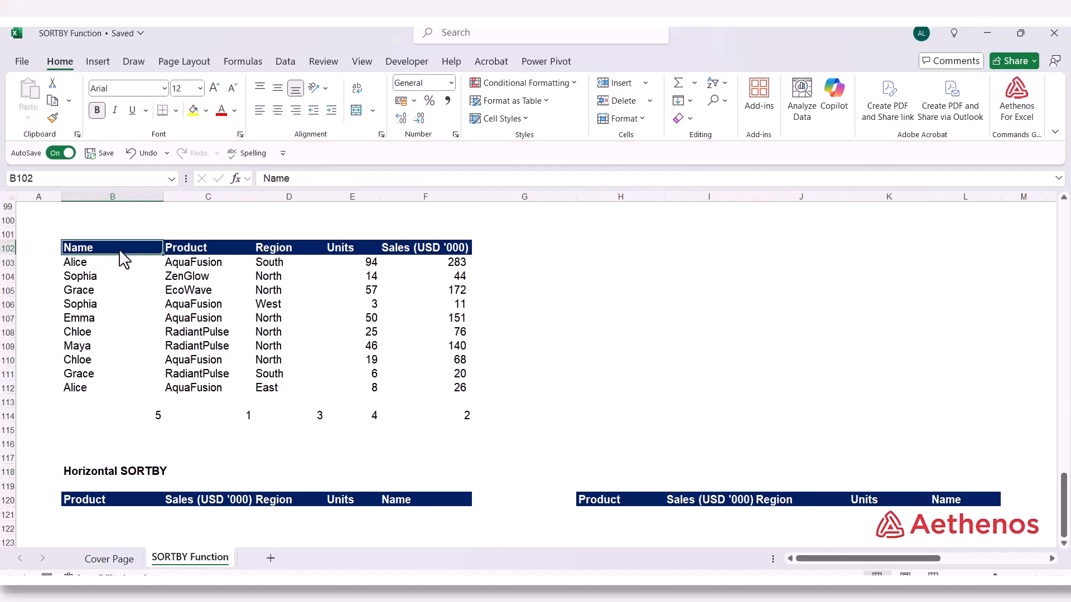
left_click_drag(118, 253, 131, 317)
left_click_drag(193, 248, 301, 252)
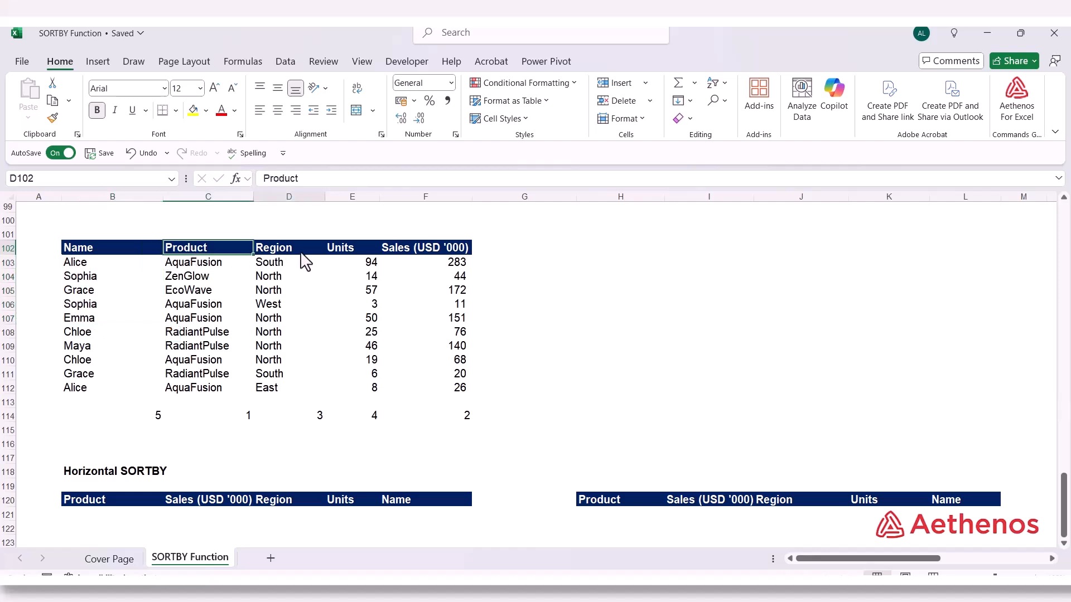
left_click(115, 247)
left_click(185, 249)
left_click(281, 249)
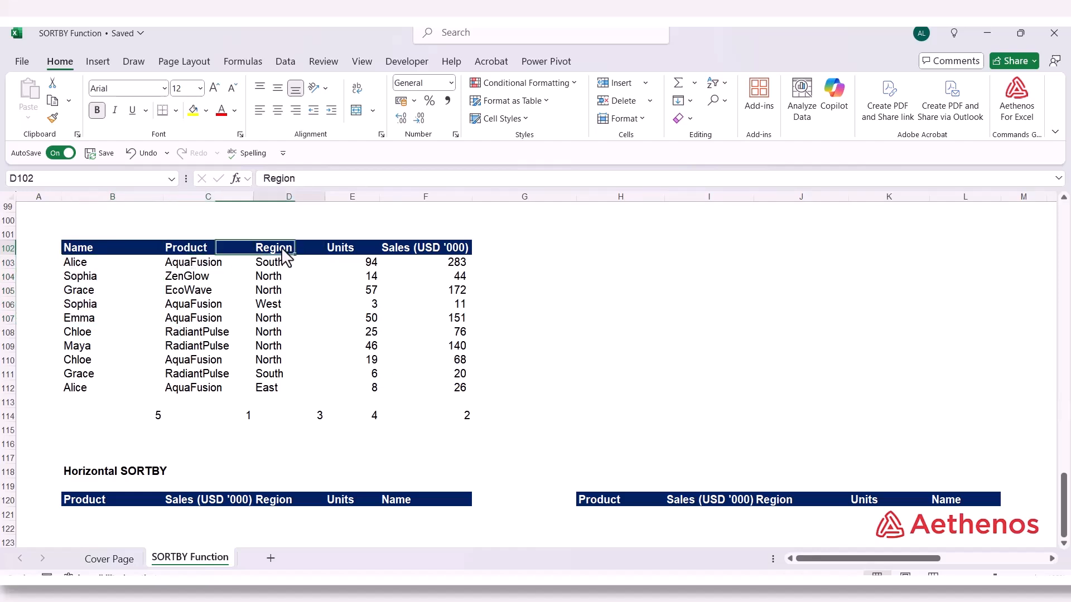
left_click(362, 252)
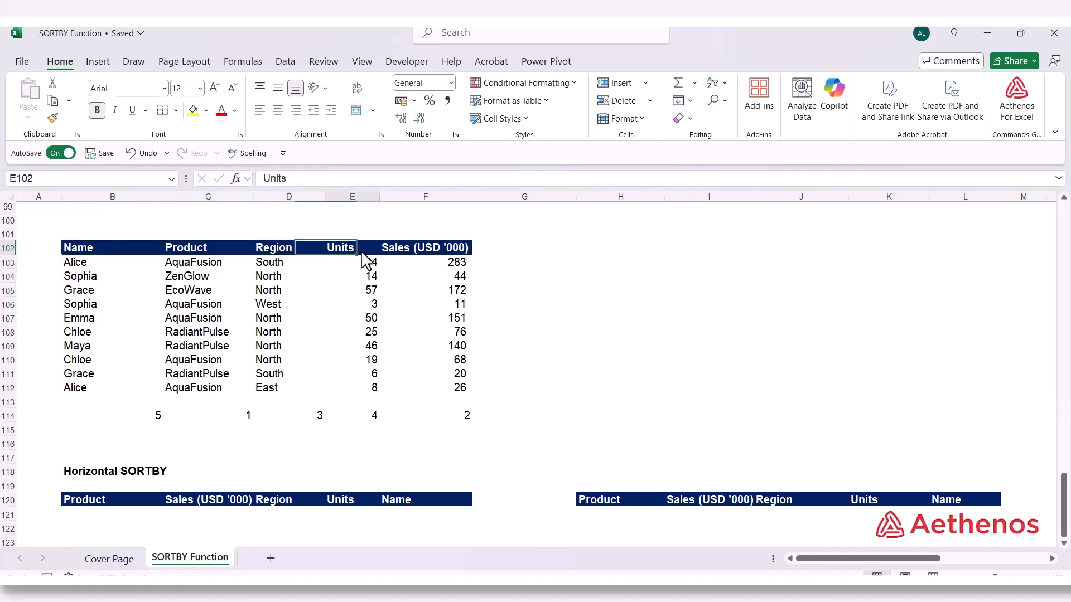
Match the order numbers in row 114 to the Product, Sales, Region and Units columns above them
left_click(229, 418)
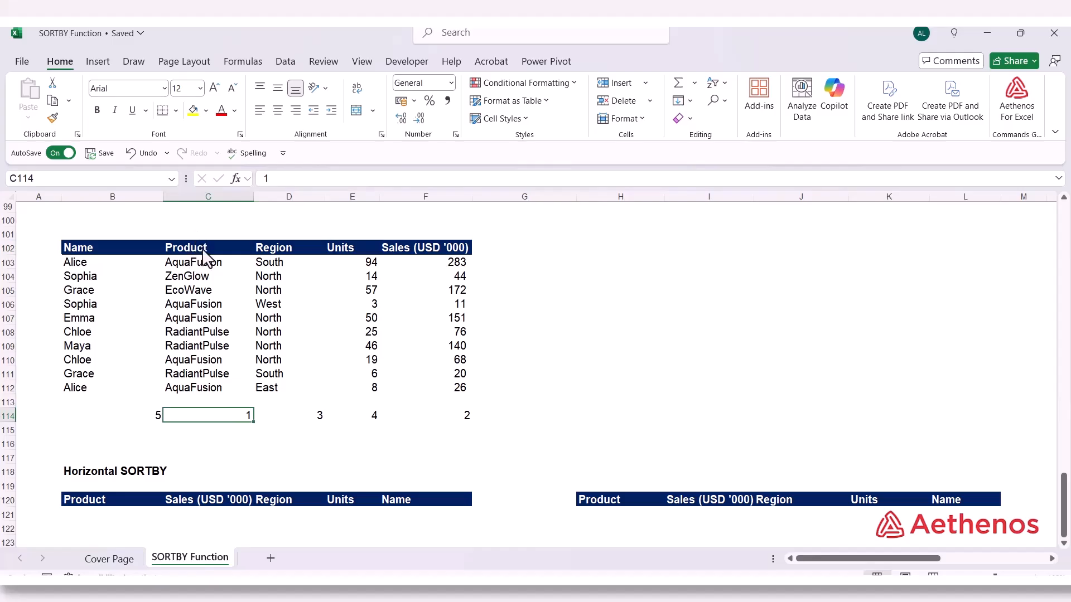
left_click_drag(202, 249, 209, 414)
left_click_drag(449, 252, 460, 427)
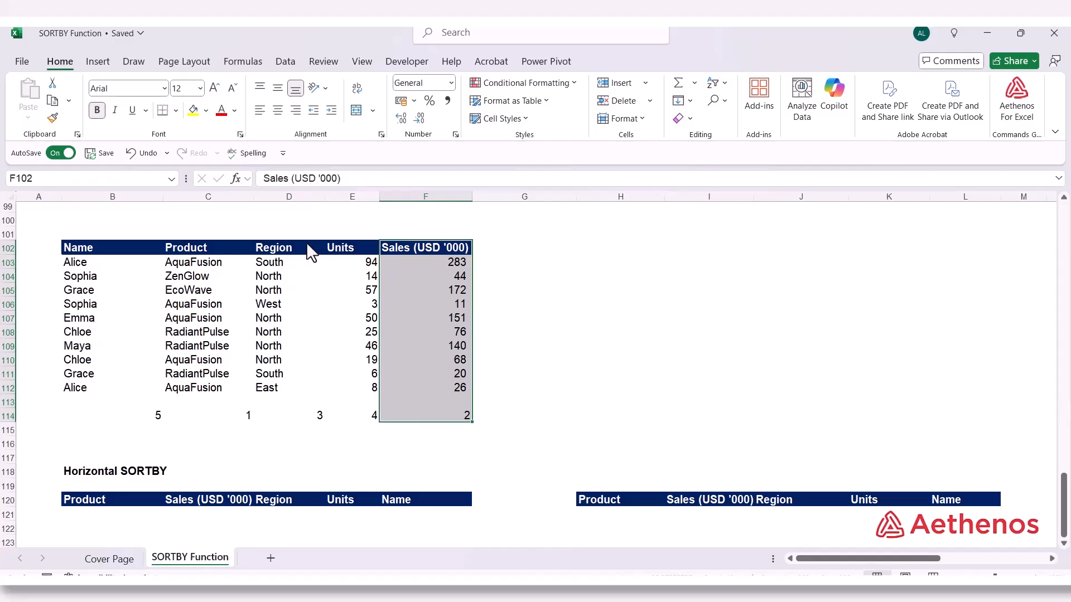
left_click_drag(305, 246, 304, 418)
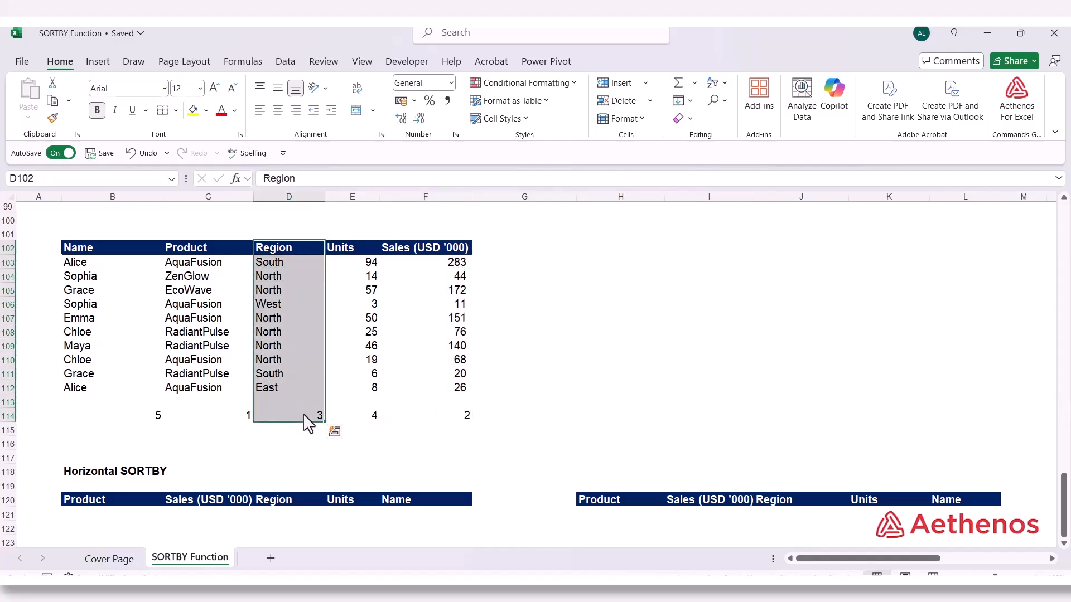
left_click_drag(357, 248, 378, 417)
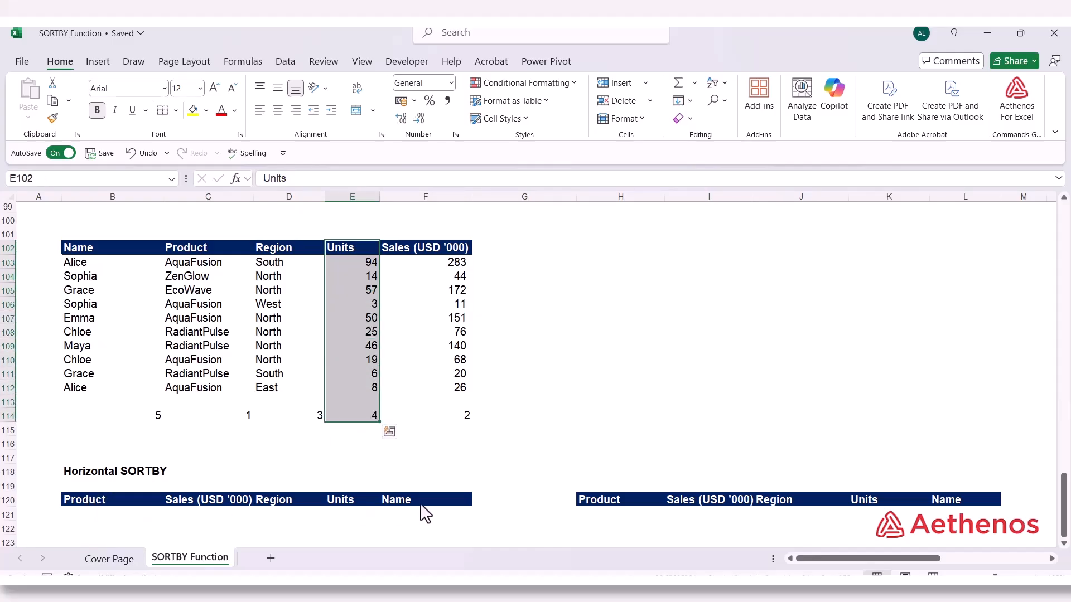
Compare the Product and Sales headers in B120:C120 with their order numbers in C114 and F114
left_click(96, 509)
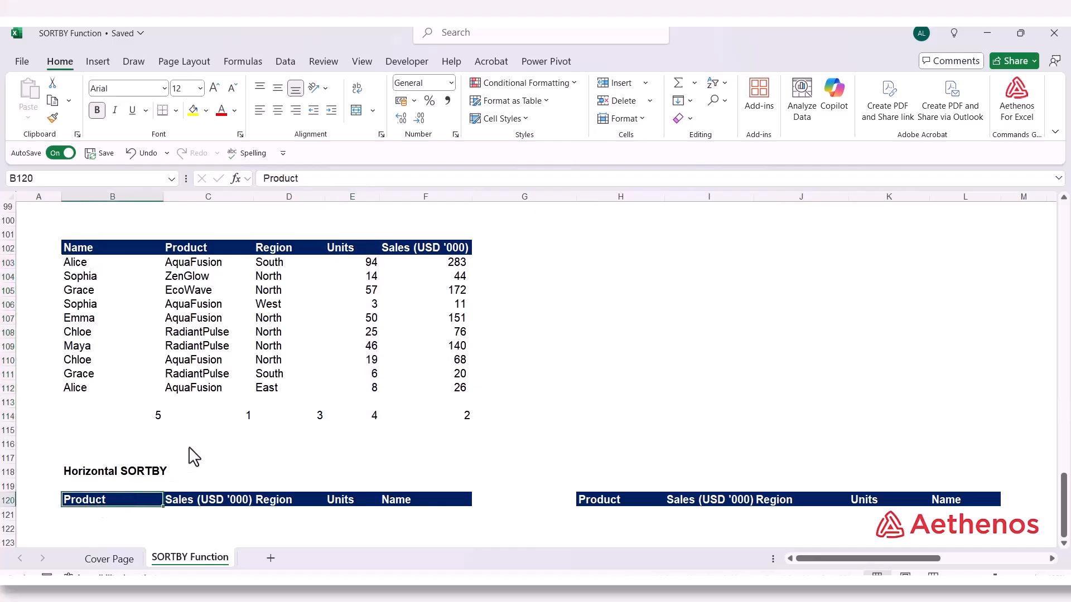
left_click(230, 421)
left_click(106, 497)
left_click(206, 500)
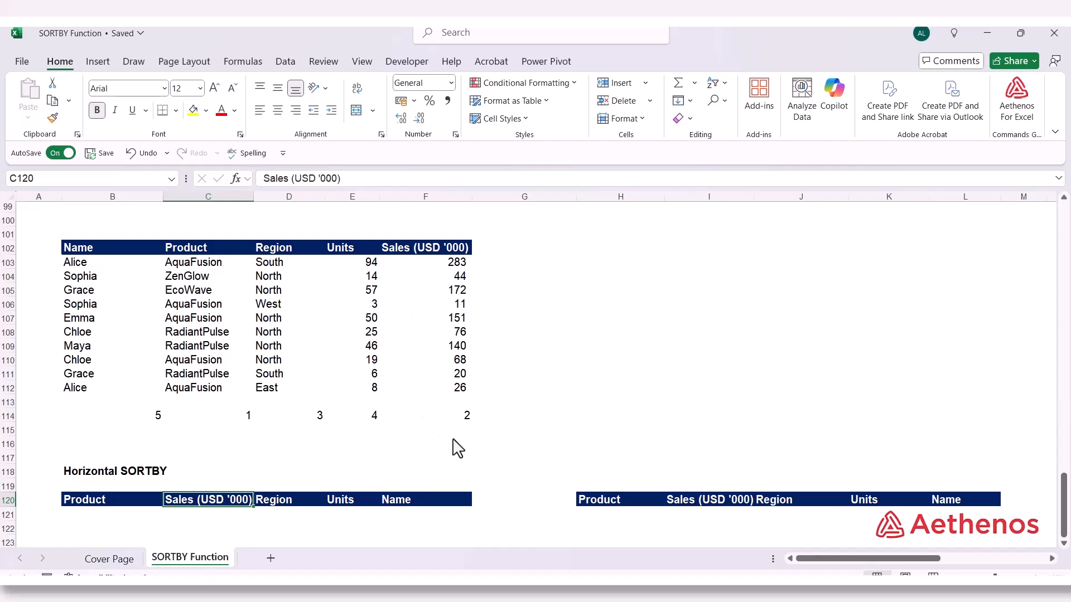
left_click(455, 418)
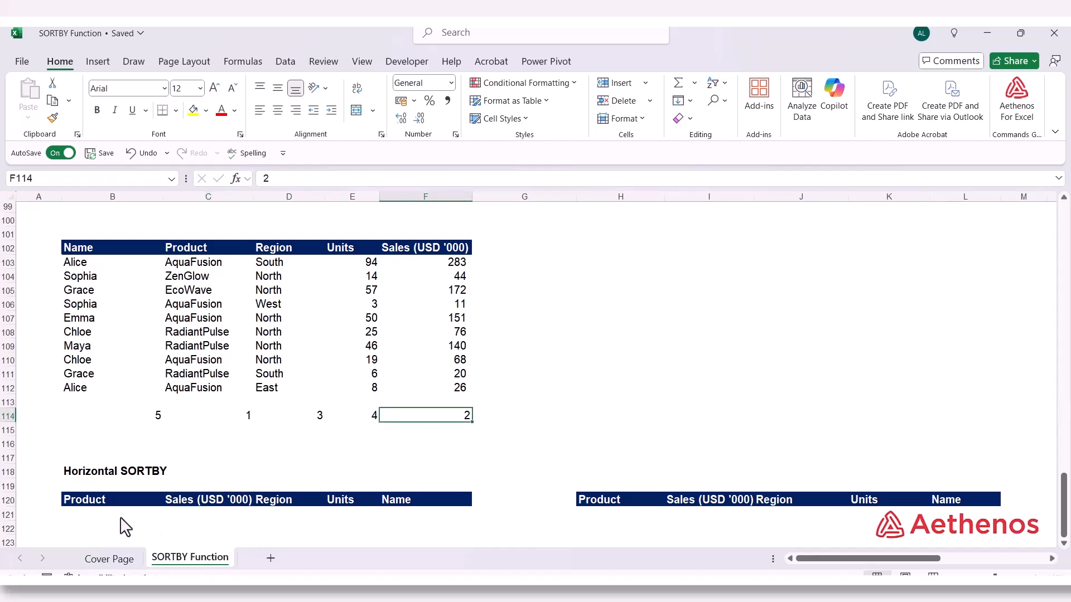
Start a SORTBY formula in B121 under the Horizontal SORTBY Product heading, with B103:F112 as its array
scroll(90, 453, "down", 2)
left_click(91, 431)
scroll(153, 520, "up", 2)
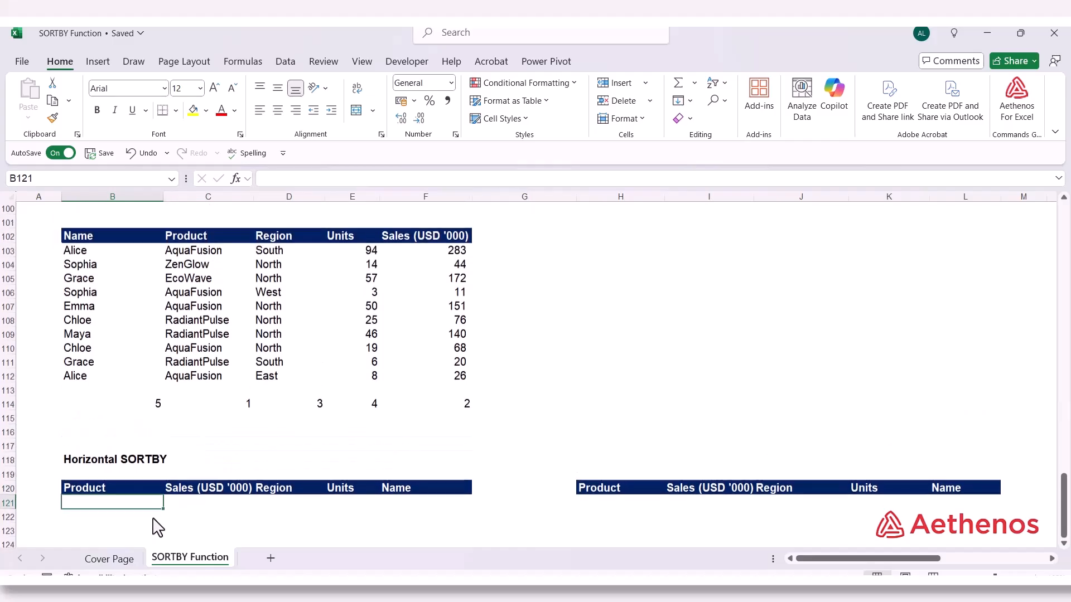
type("=")
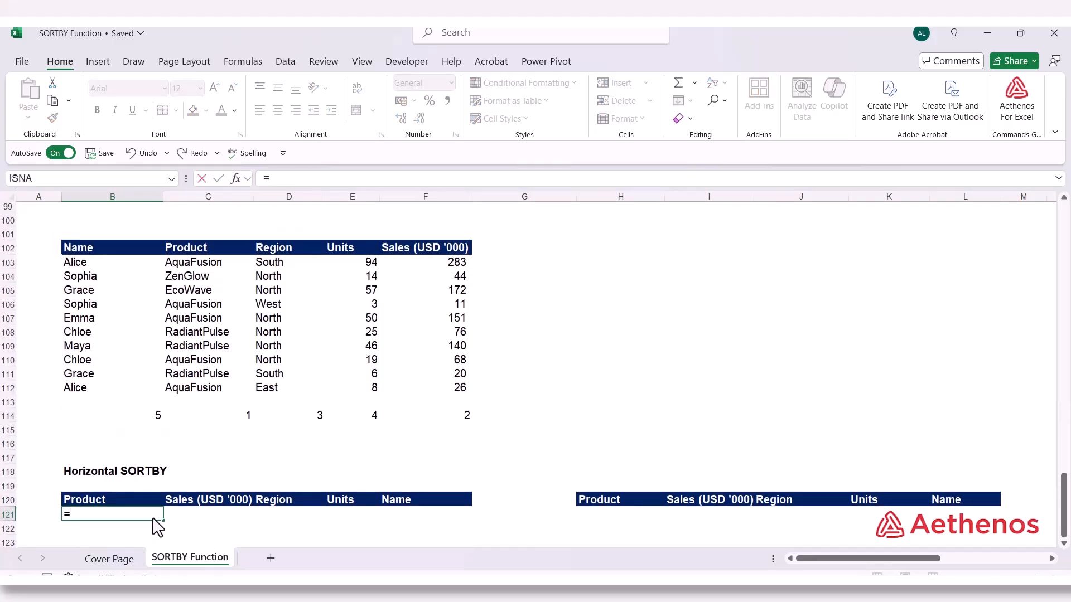
type("sor")
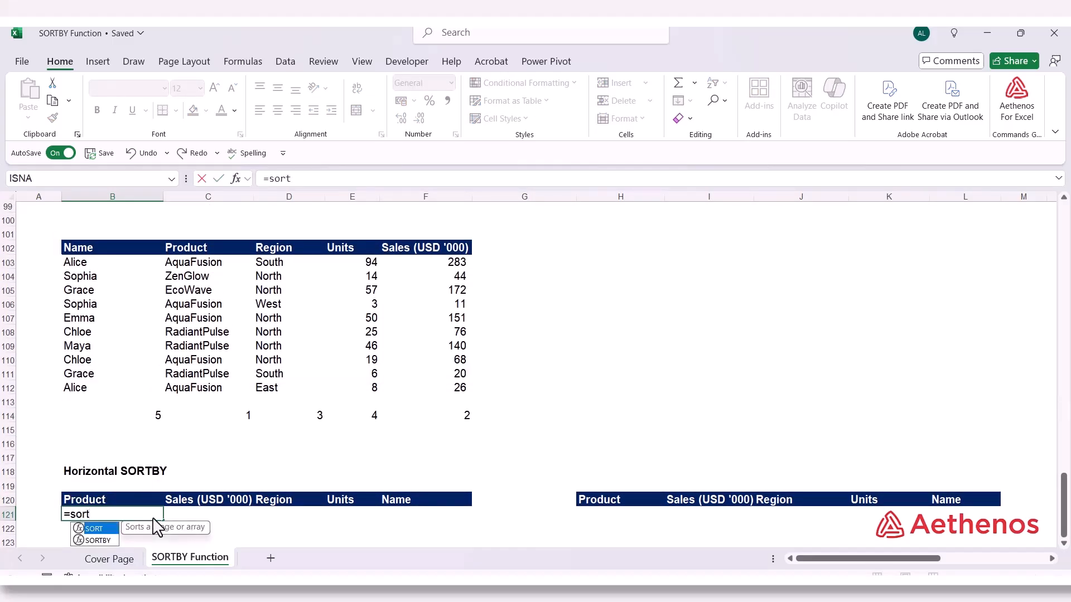
type("t")
key("Down")
key("Tab")
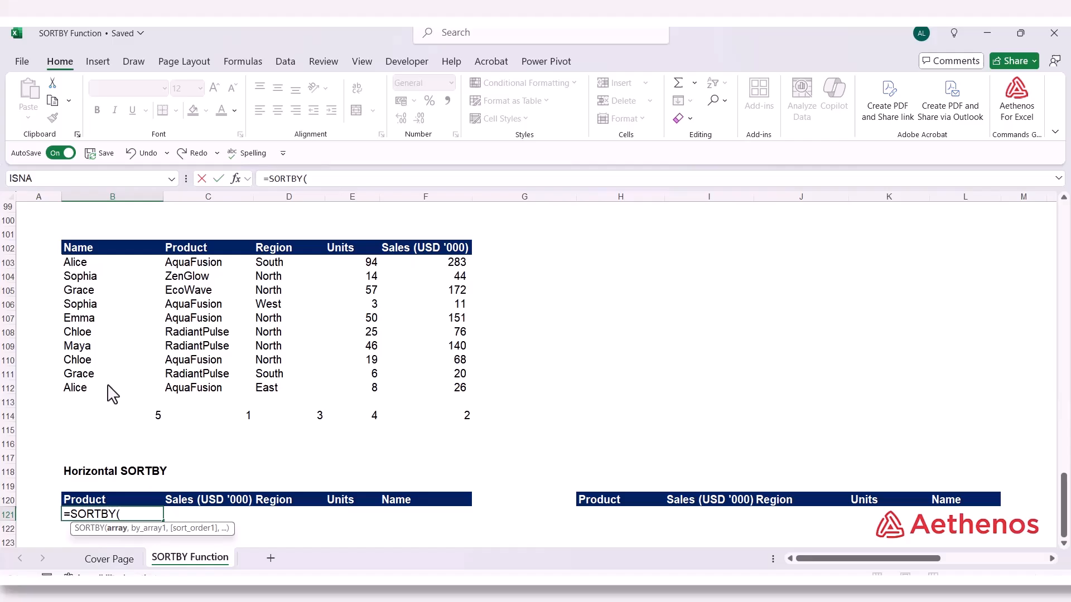
left_click(87, 267)
left_click_drag(87, 269, 409, 400)
type(",")
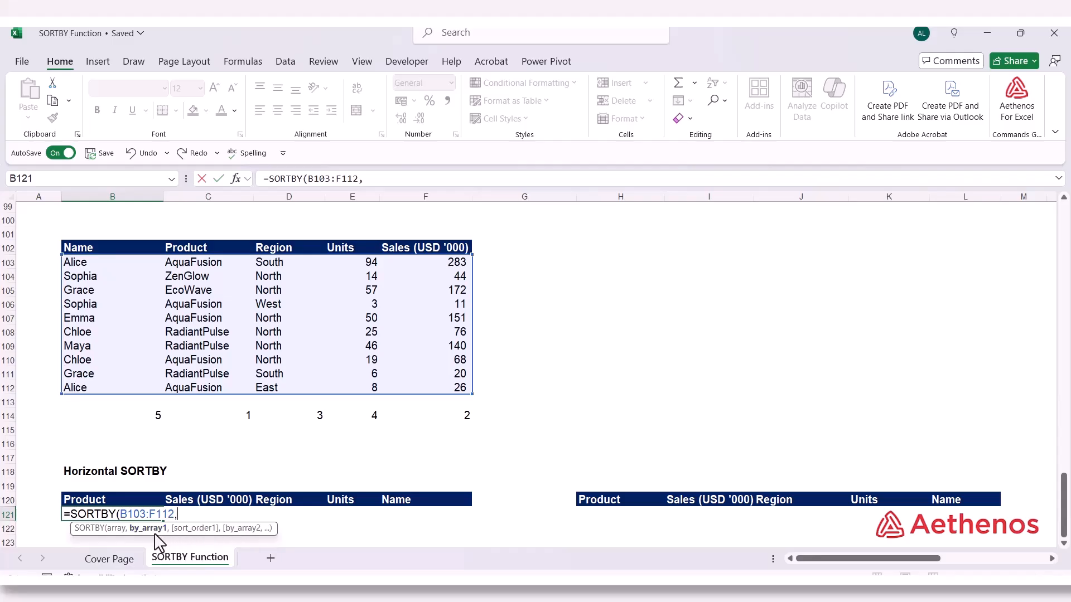
Complete the B121 formula with the order numbers B114:F114 as by_array1 and ascending sort order 1
left_click_drag(133, 419, 407, 426)
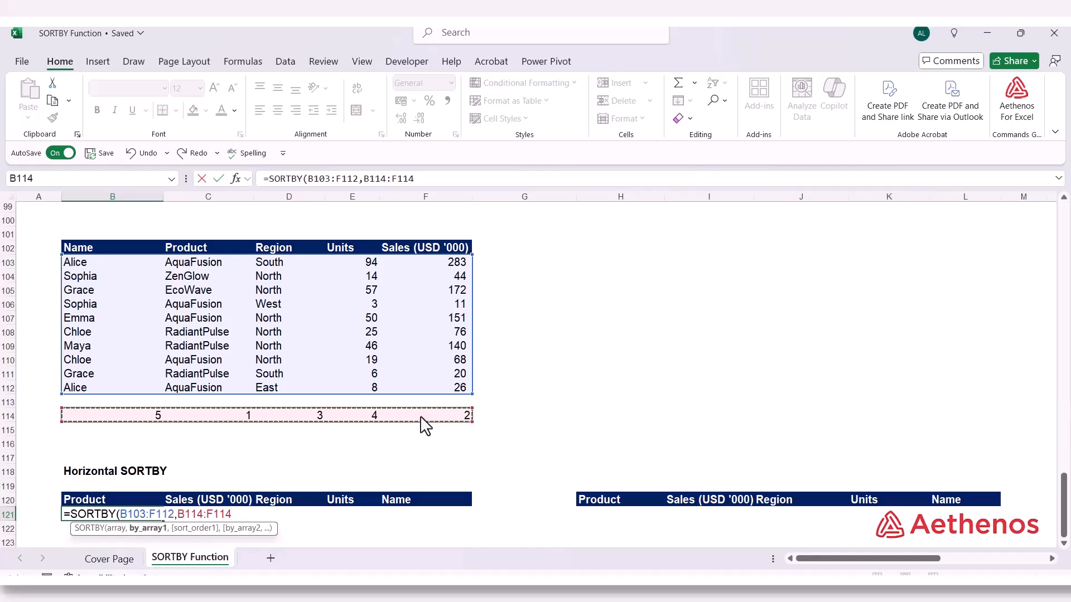
type(",")
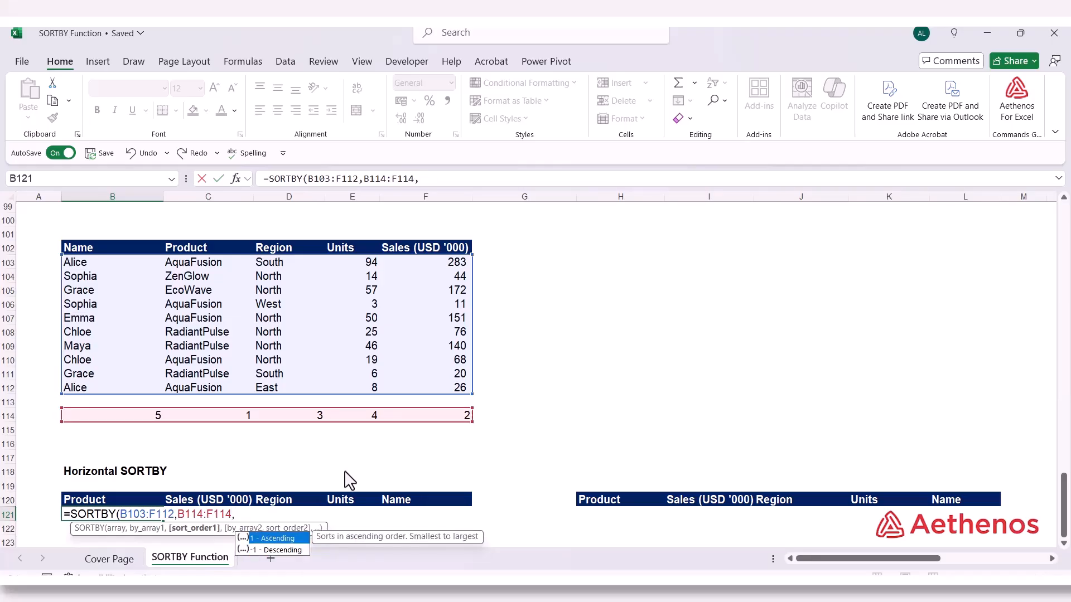
type("1")
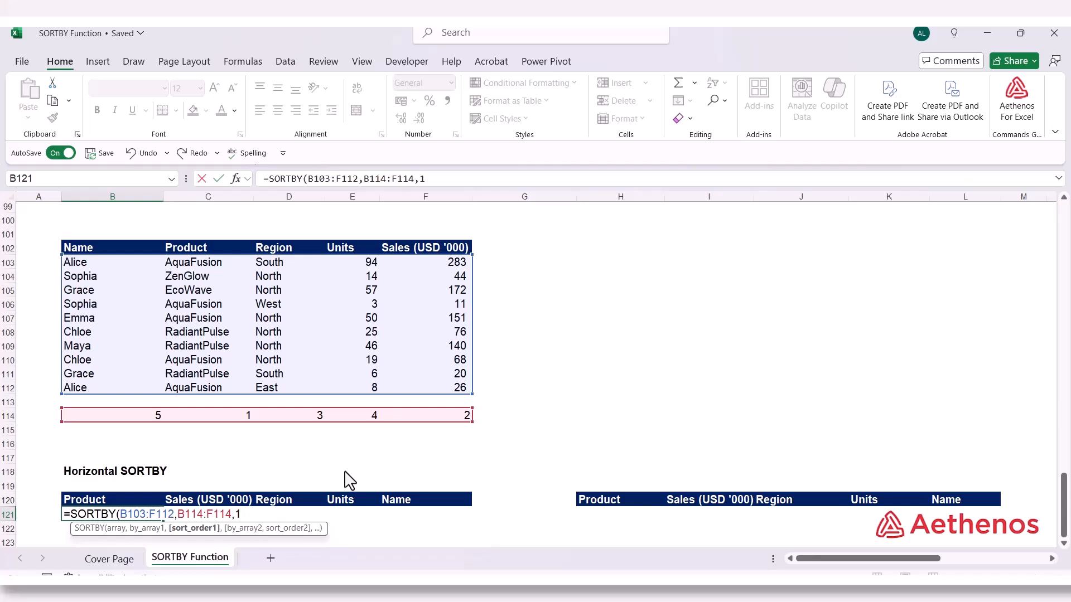
type(")")
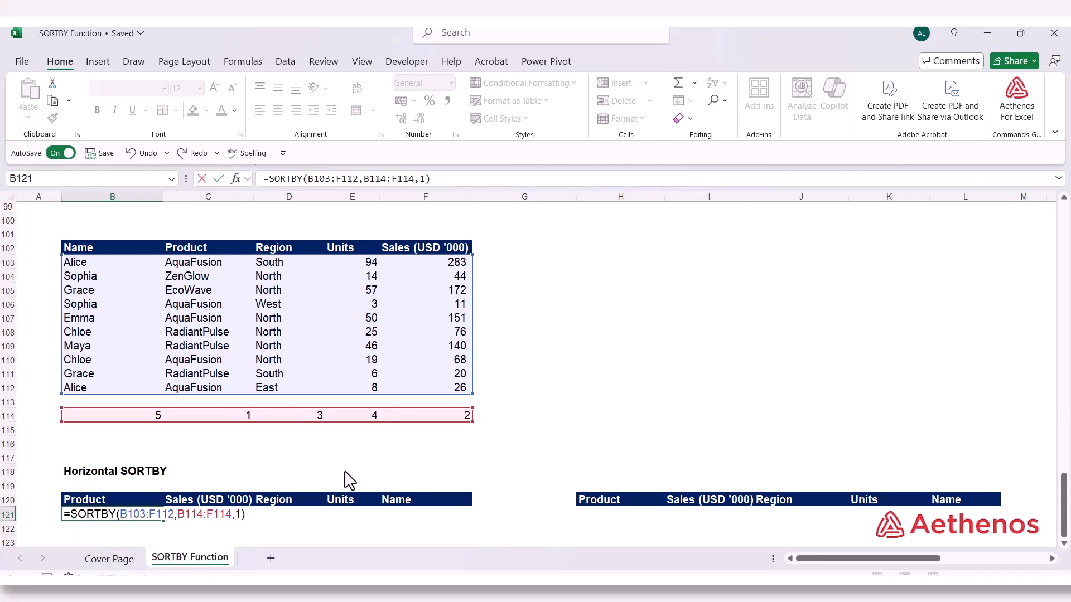
key("Return")
Check the horizontally sorted columns from B121 against the order numbers in row 114, including the Product and Name positions
scroll(349, 480, "down", 1)
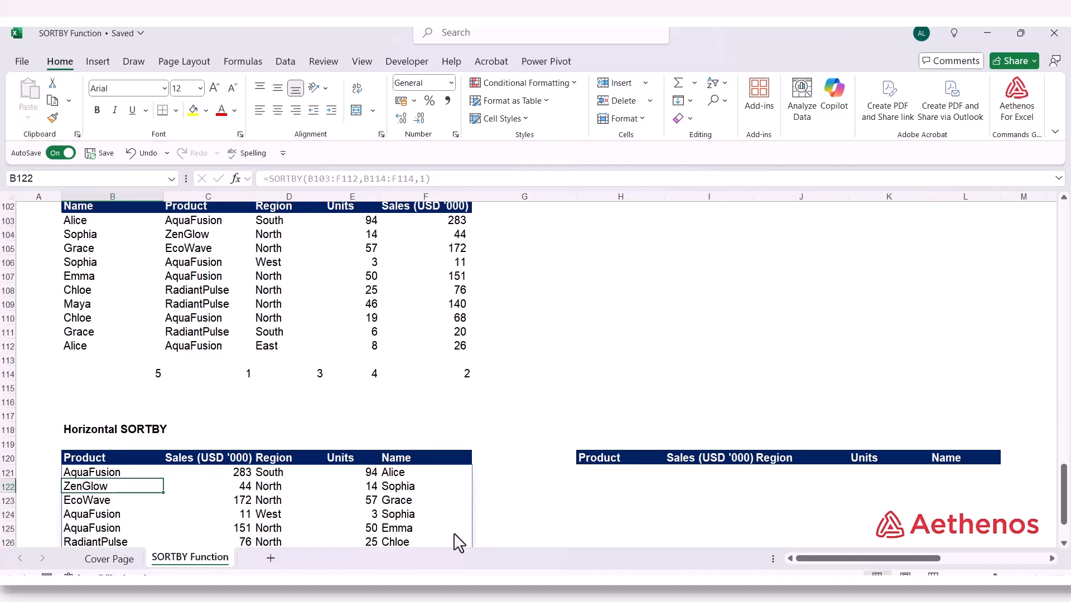
left_click(506, 491)
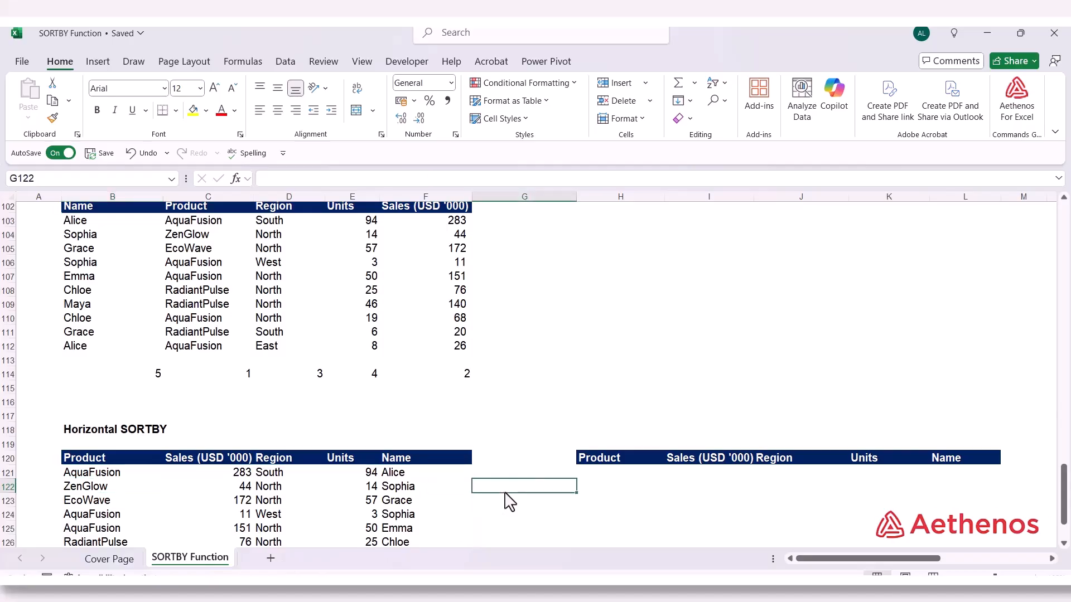
left_click(235, 376)
left_click(102, 457)
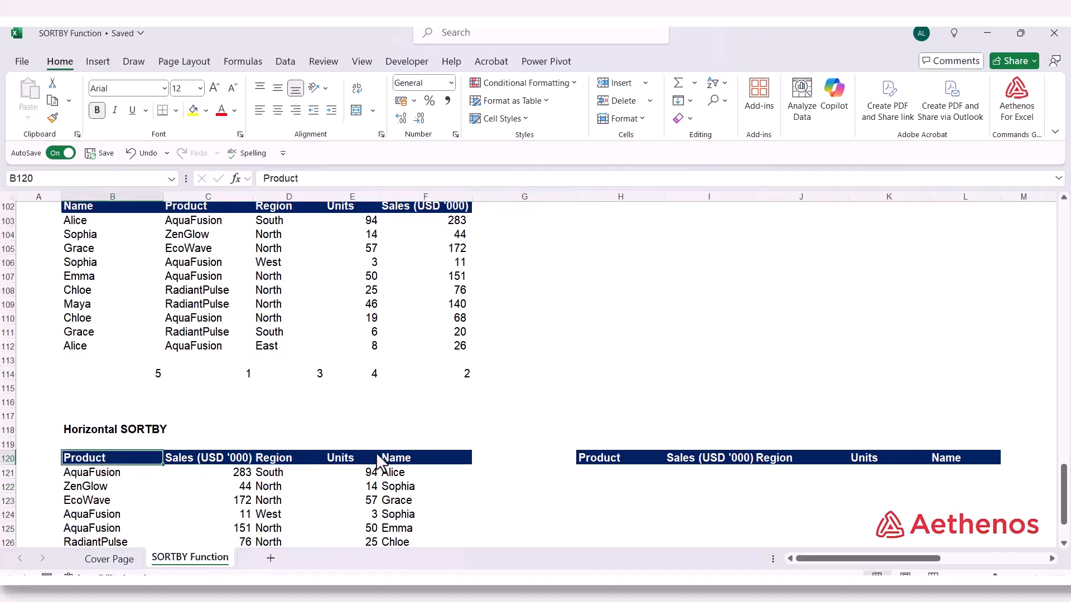
left_click(139, 377)
left_click(434, 456)
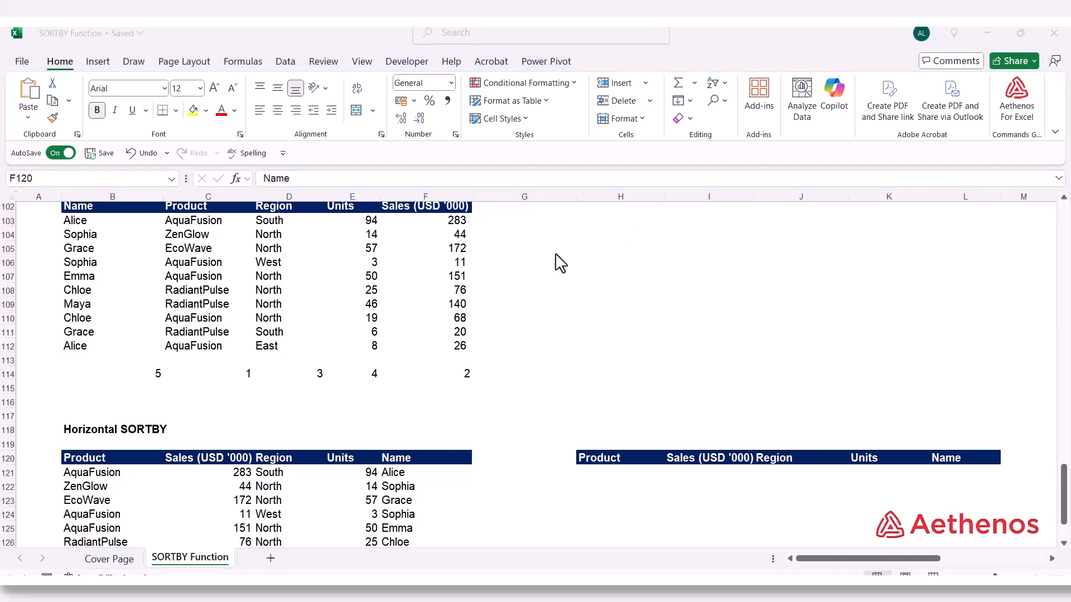
left_click(81, 475)
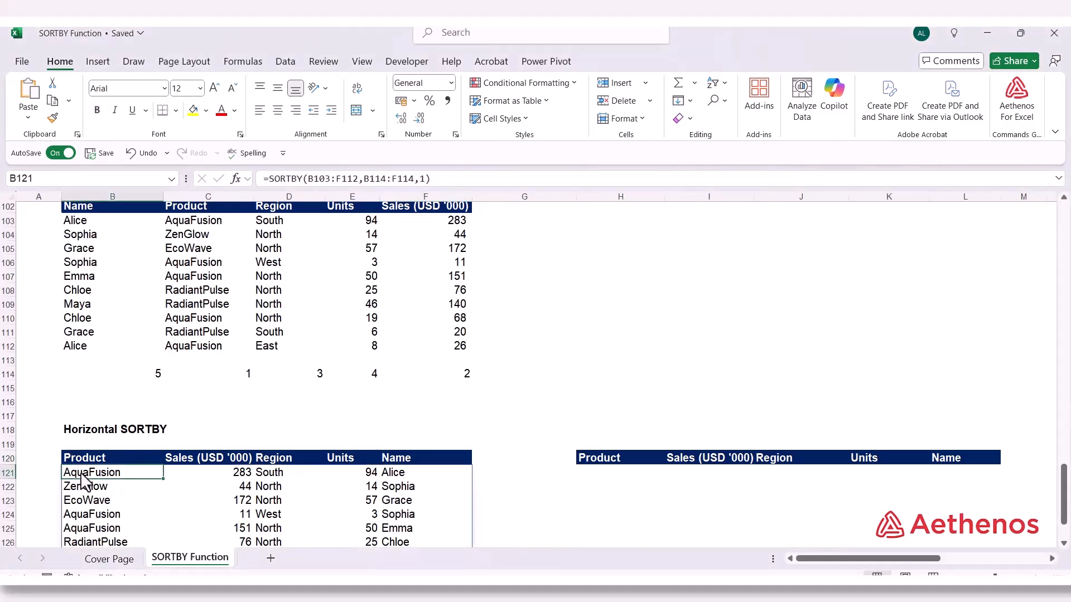
Change the sort order argument of the B121 SORTBY formula to -1 for descending order
double_click(82, 475)
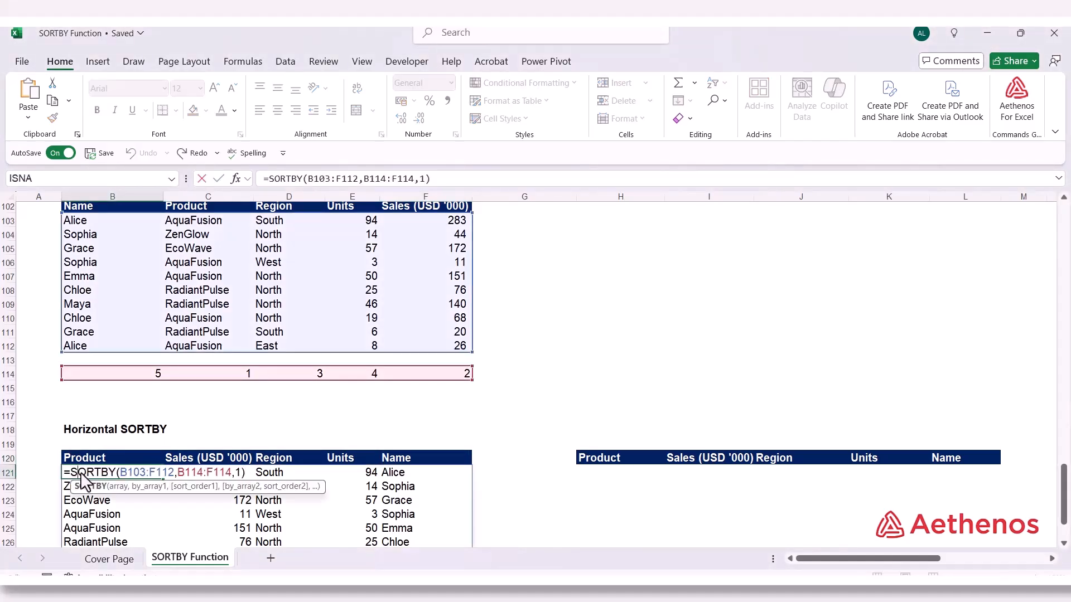
left_click(238, 474)
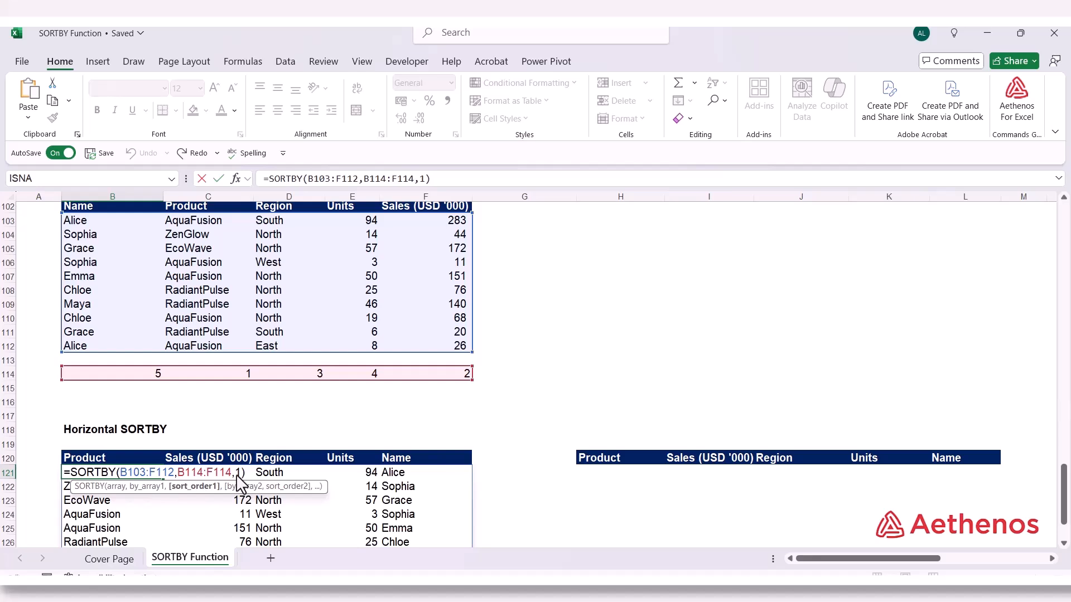
double_click(237, 475)
type("-1")
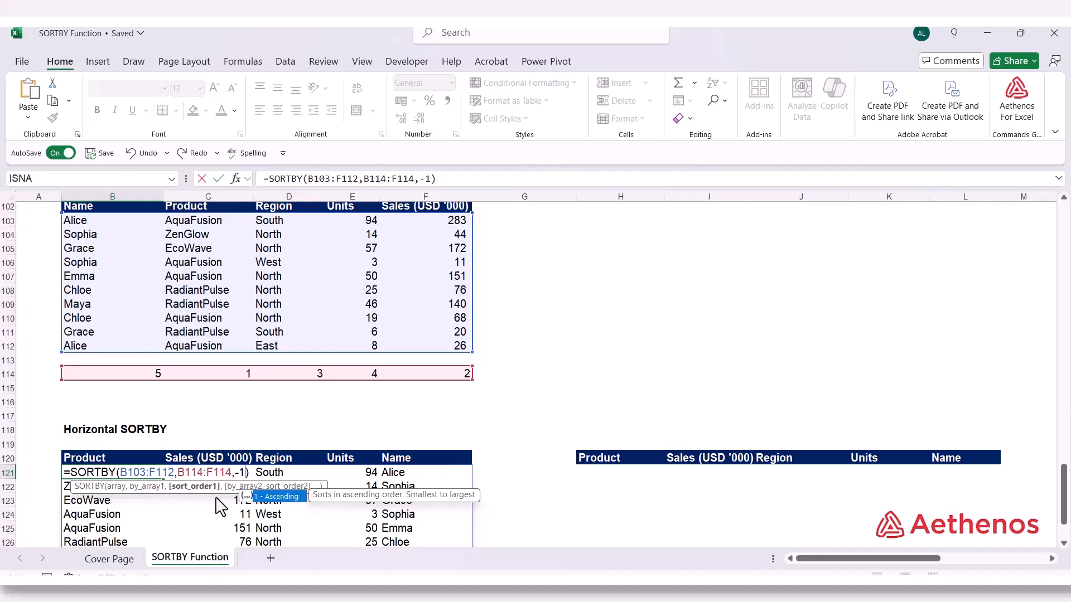
key("Return")
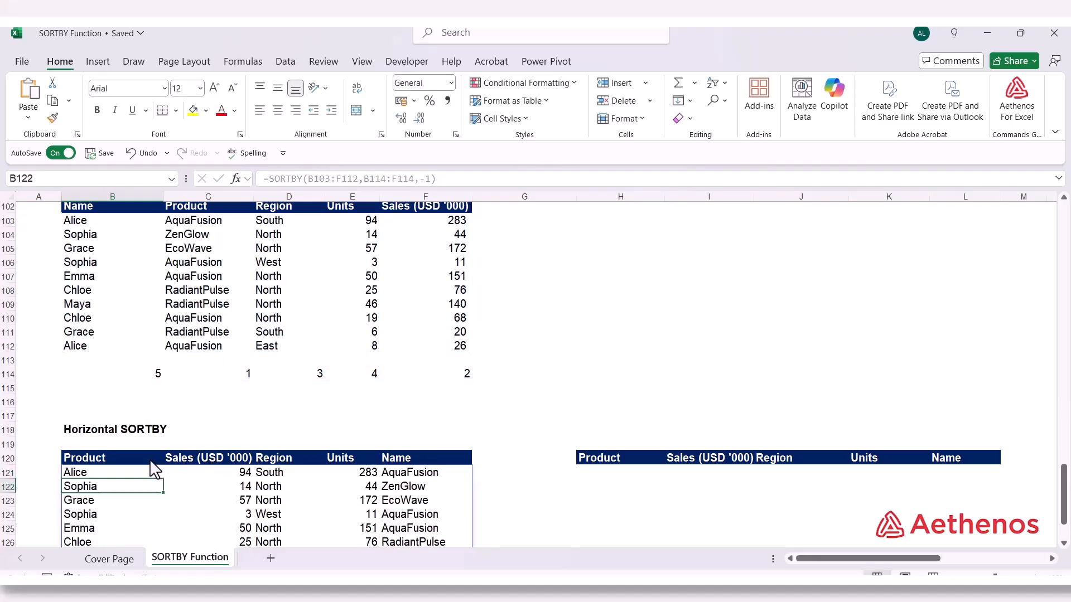
Compare the descending result's first and last columns in B121 and F121 with the order numbers in B114 and C114
left_click(102, 475)
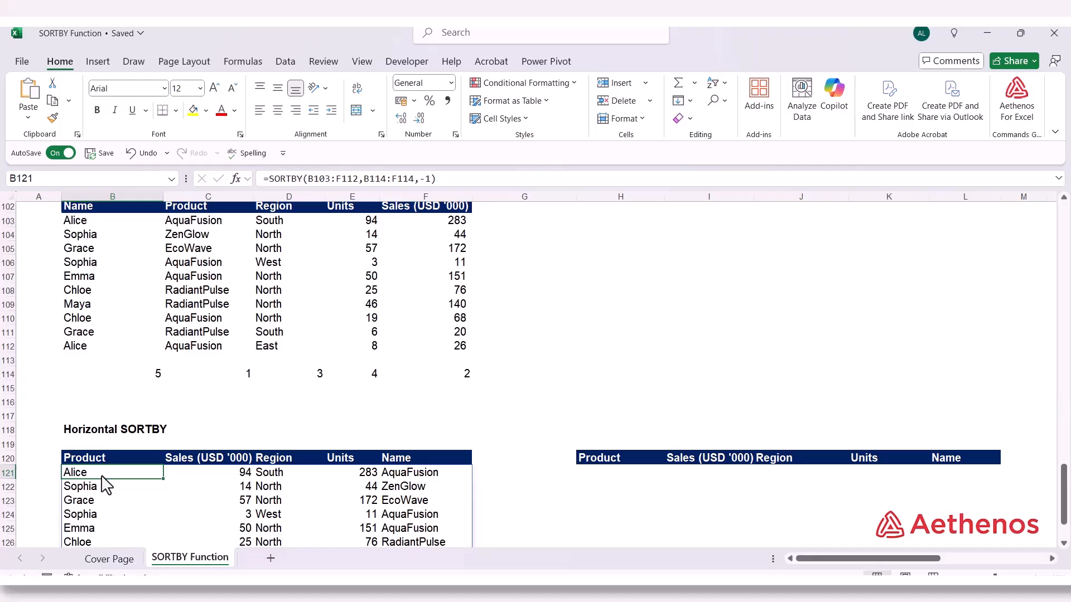
left_click(127, 381)
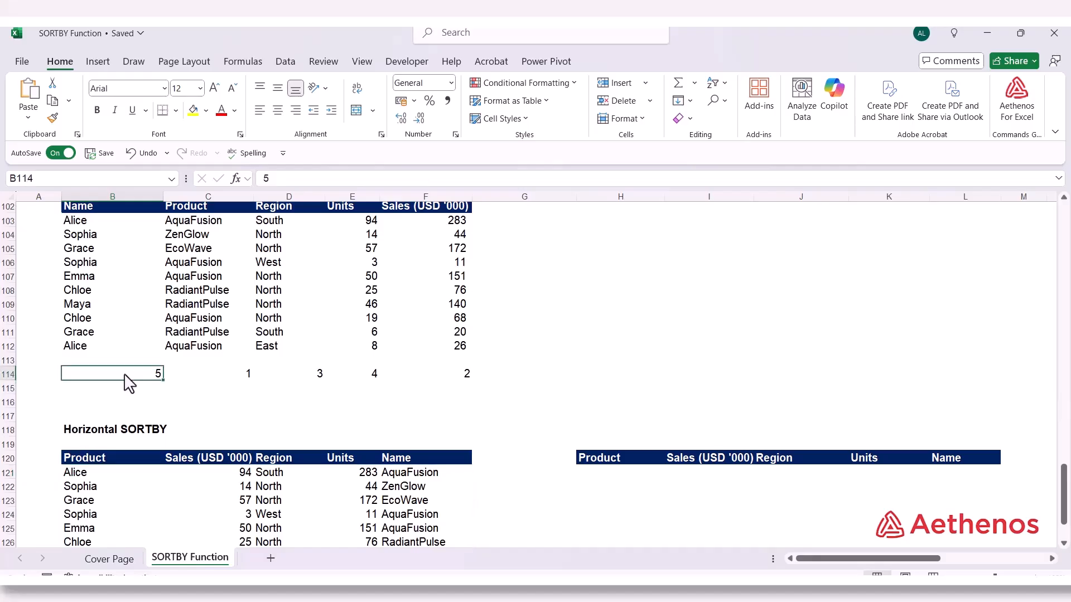
left_click(98, 473)
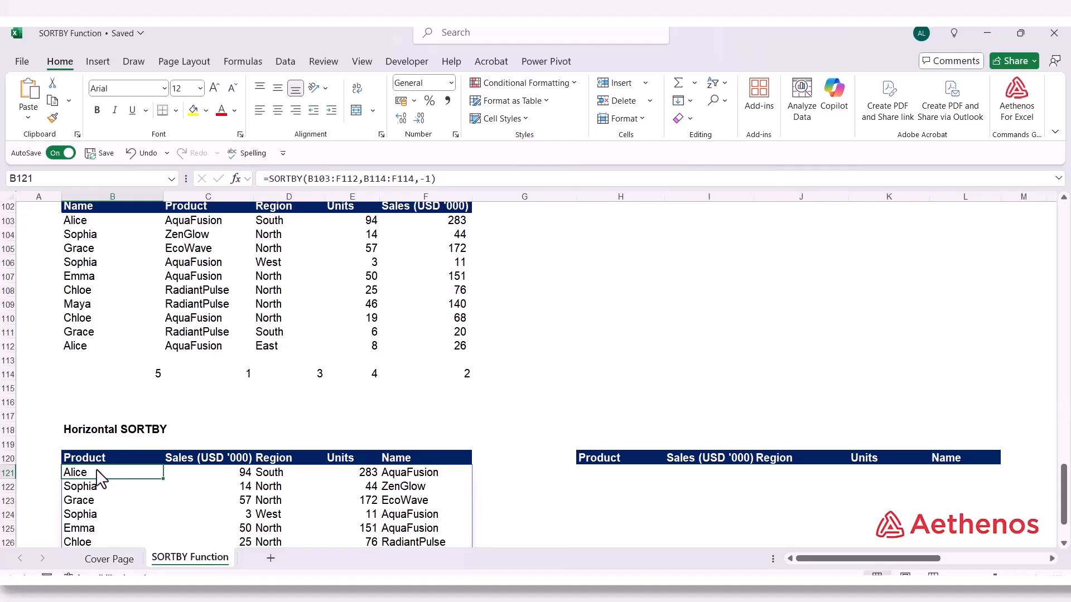
left_click(133, 378)
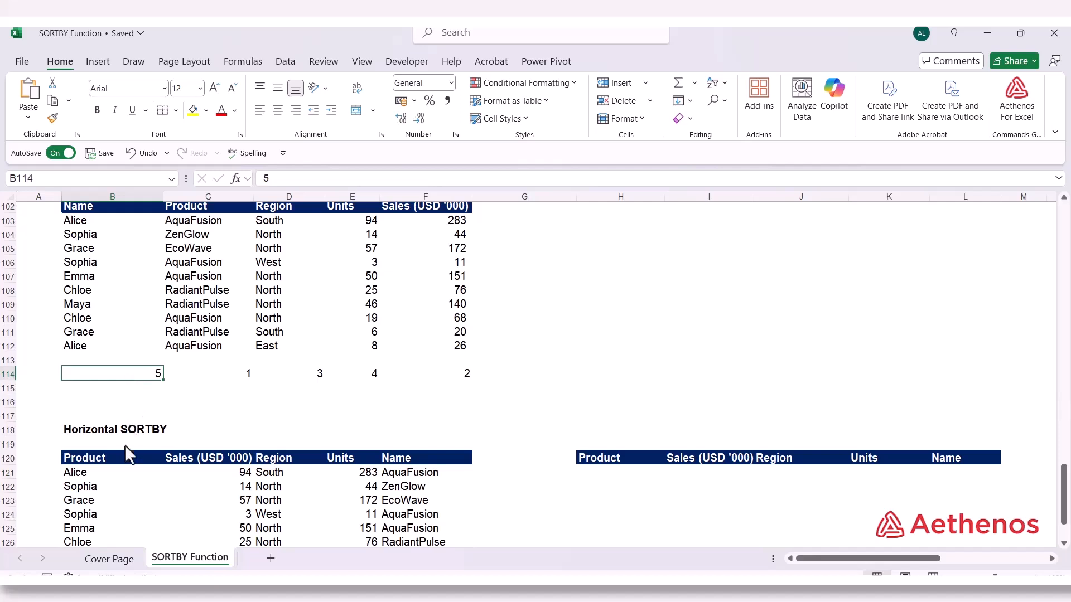
left_click(103, 474)
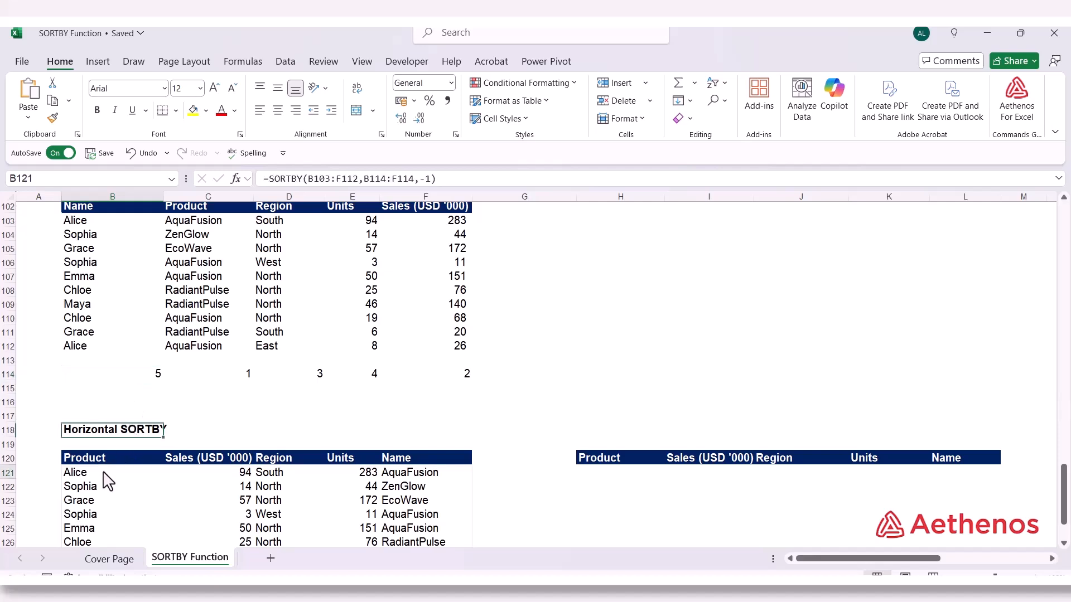
left_click(405, 480)
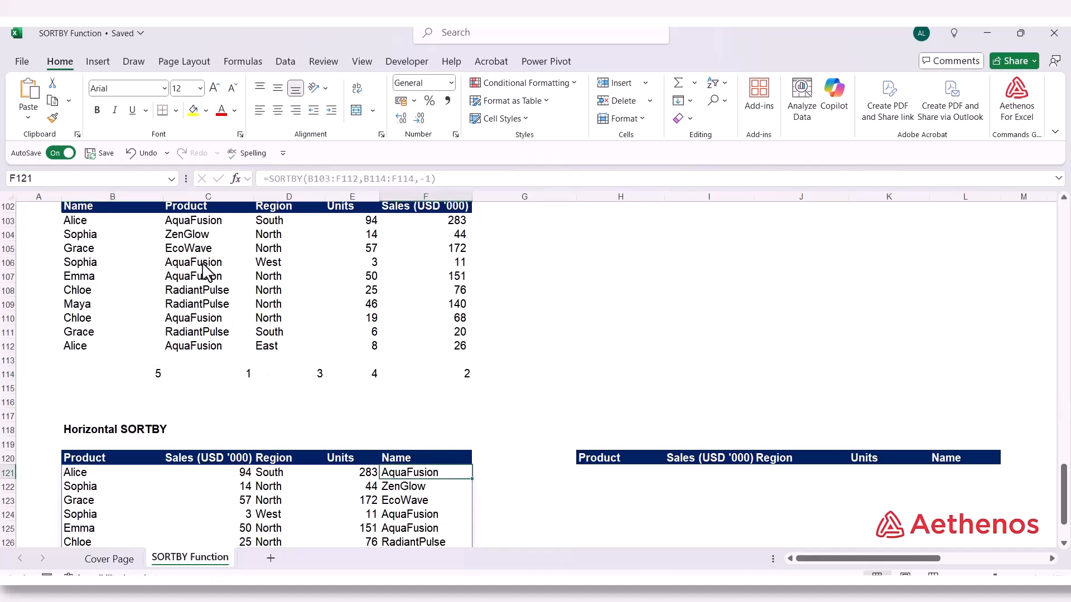
left_click(203, 225)
left_click(207, 378)
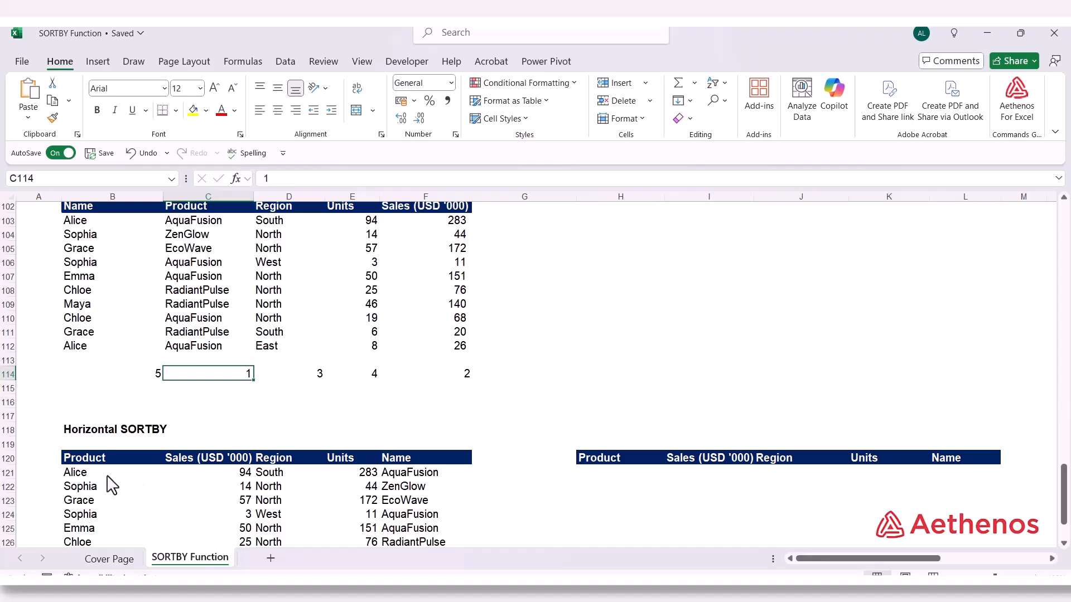
left_click(106, 476)
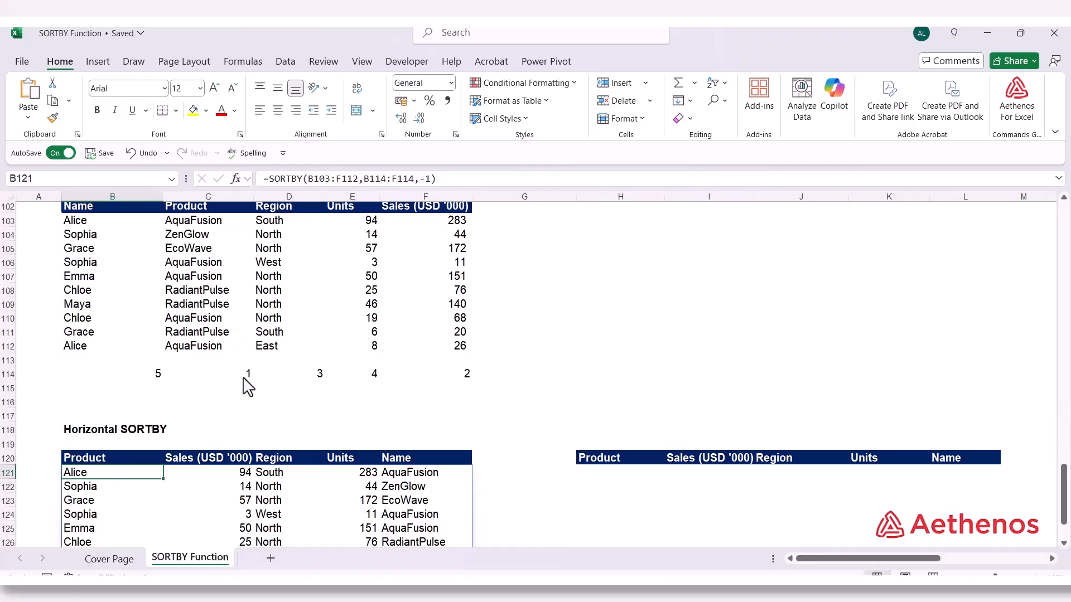
Set the sort order argument of the B121 SORTBY formula back to 1 for ascending order
double_click(126, 480)
left_click(235, 473)
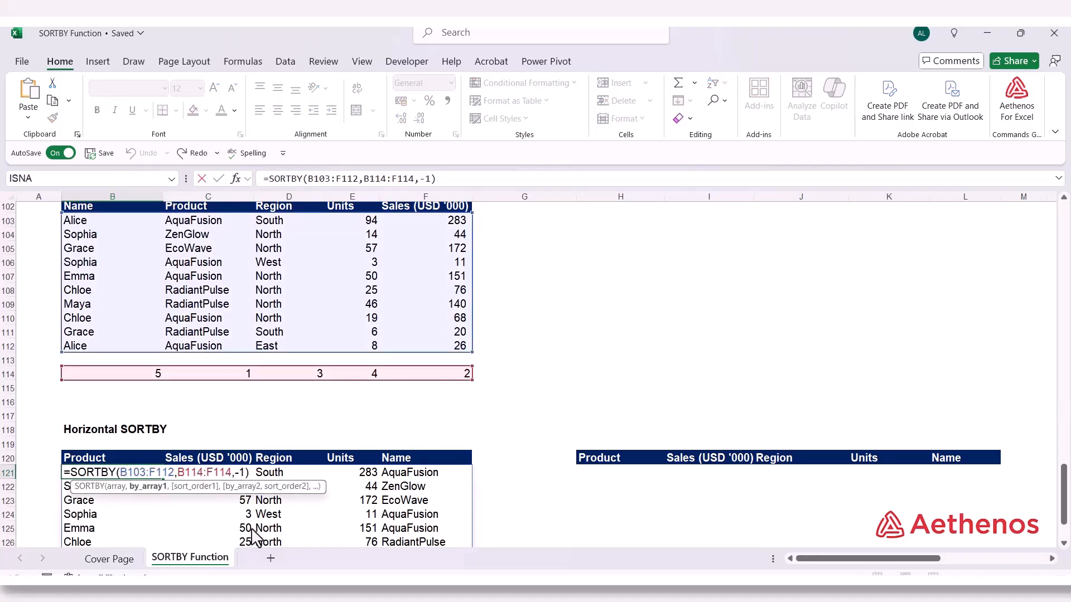
key("Right")
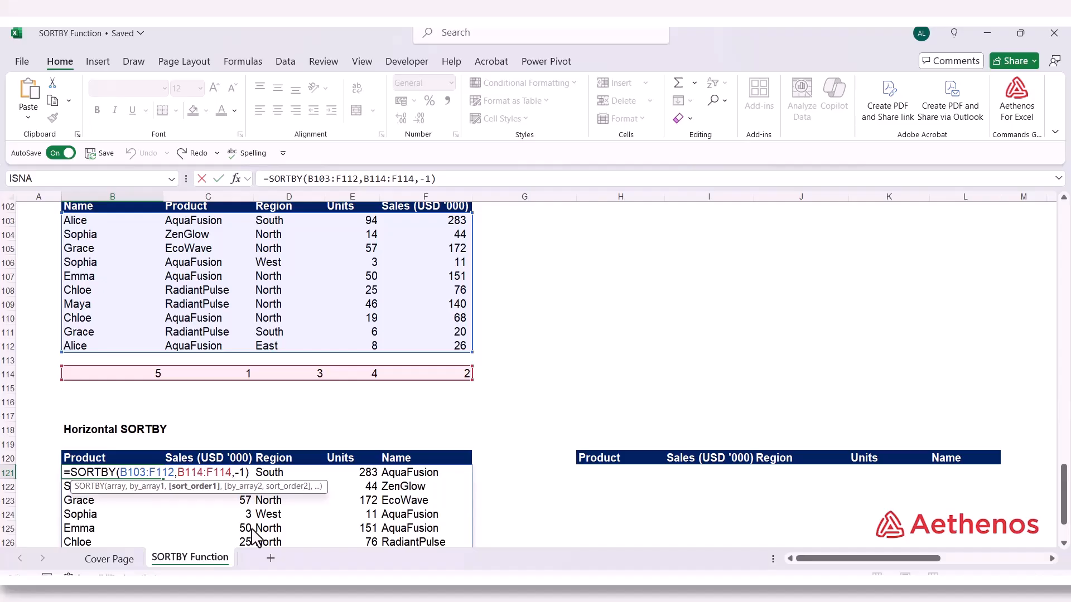
key("Delete")
key("Return")
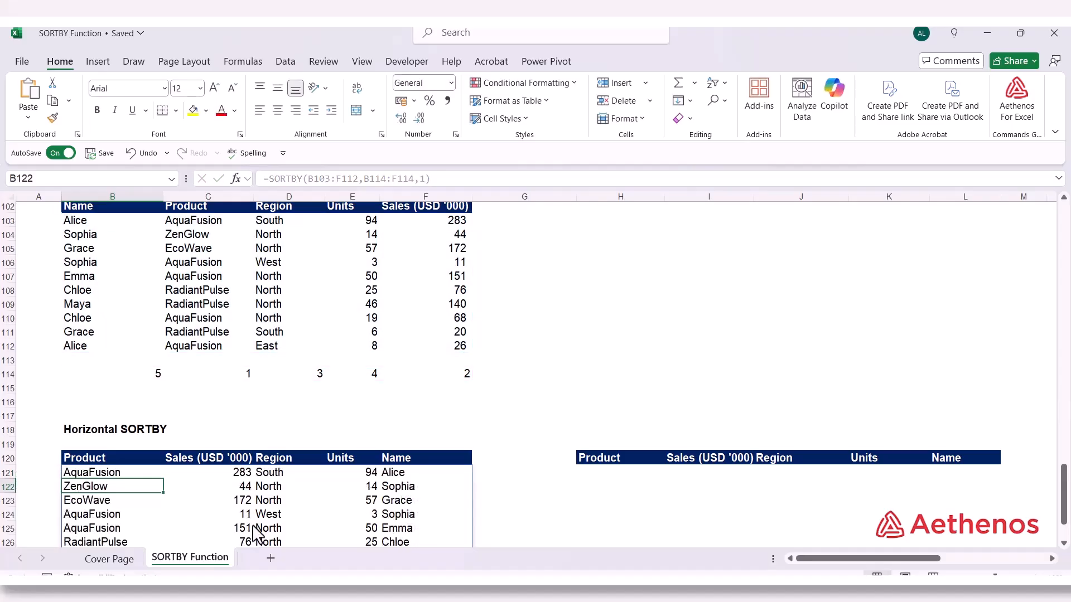
Review the by_array1 and sort order arguments of the B121 SORTBY formula
scroll(600, 484, "down", 2)
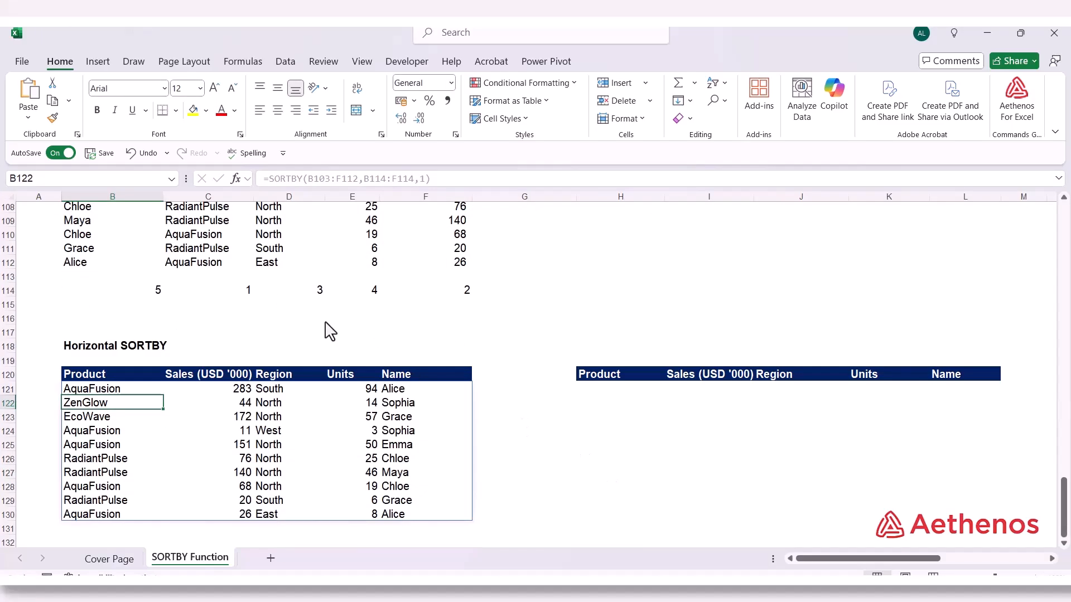
double_click(112, 392)
left_click(202, 402)
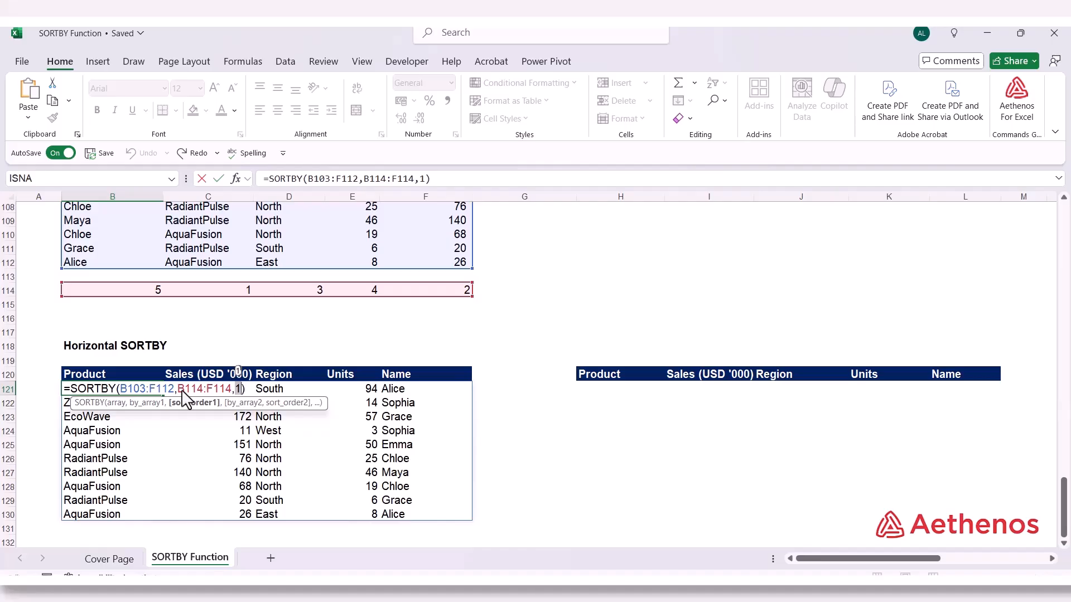
key("ctrl+Return")
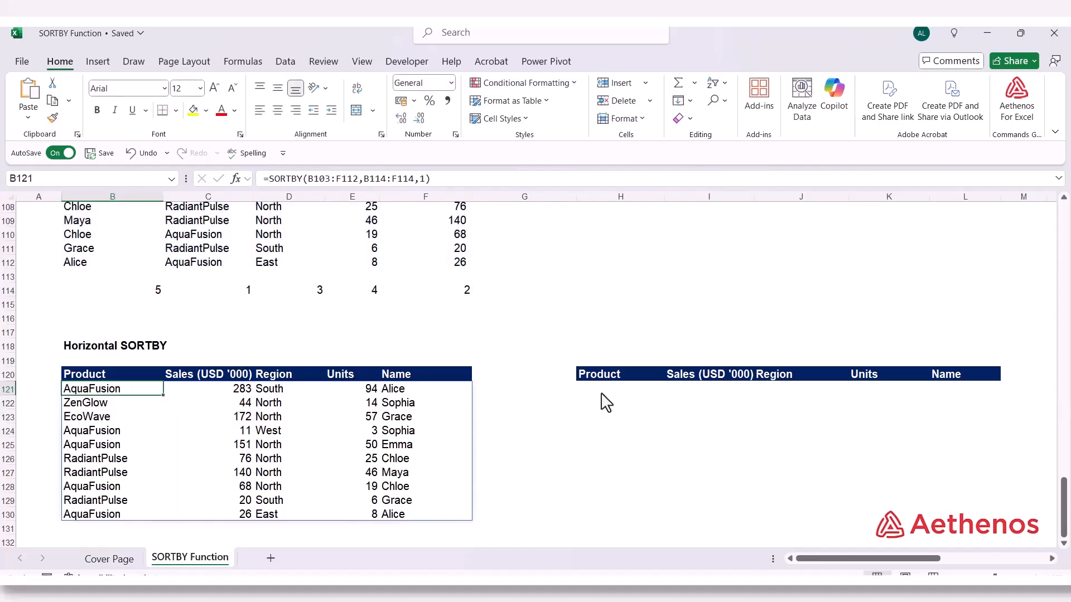
Start a SORTBY formula in H121 under the second Product heading, with B103:F112 as its array
left_click(605, 401)
type("=")
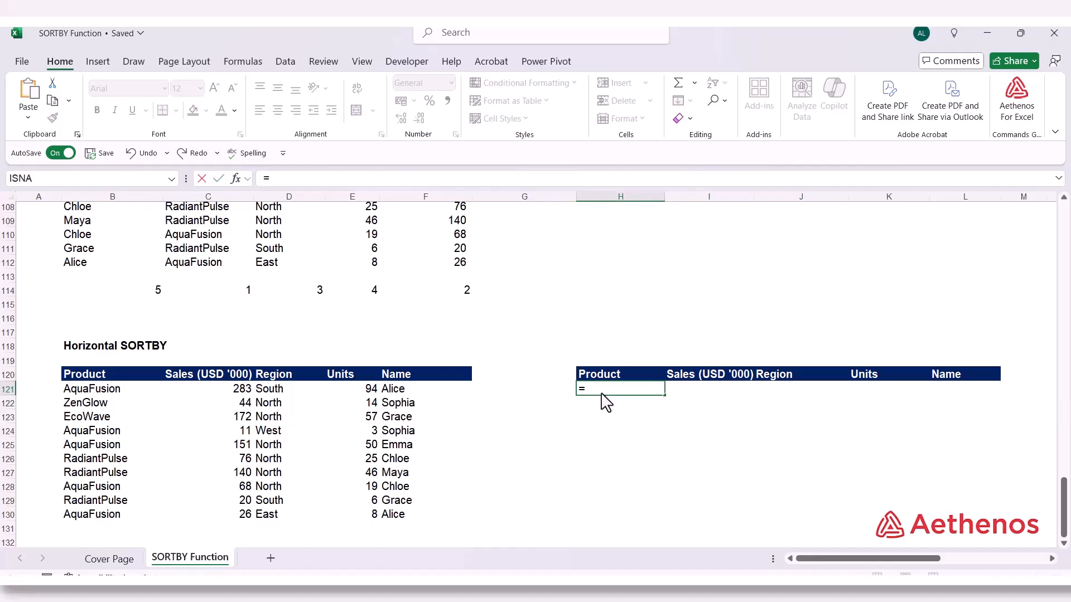
type("sortb")
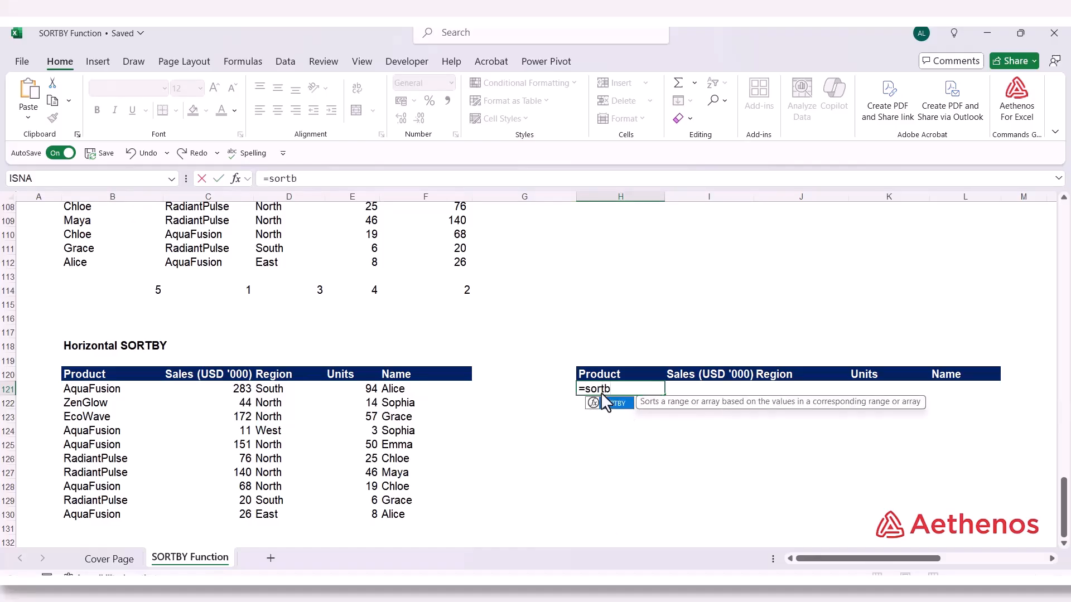
type("y")
key("Tab")
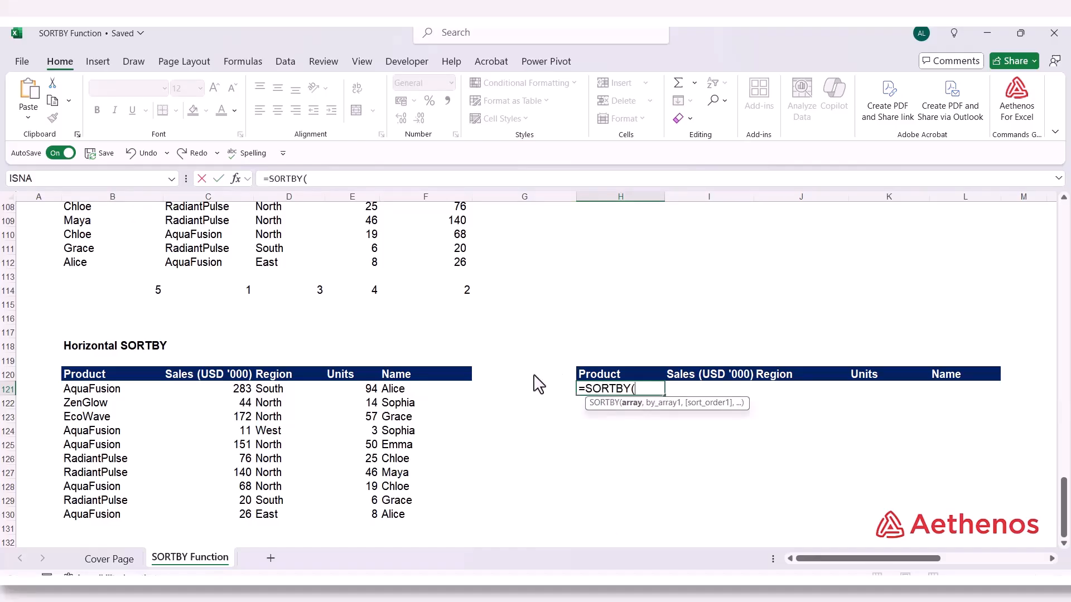
scroll(536, 384, "up", 2)
left_click_drag(96, 228, 408, 350)
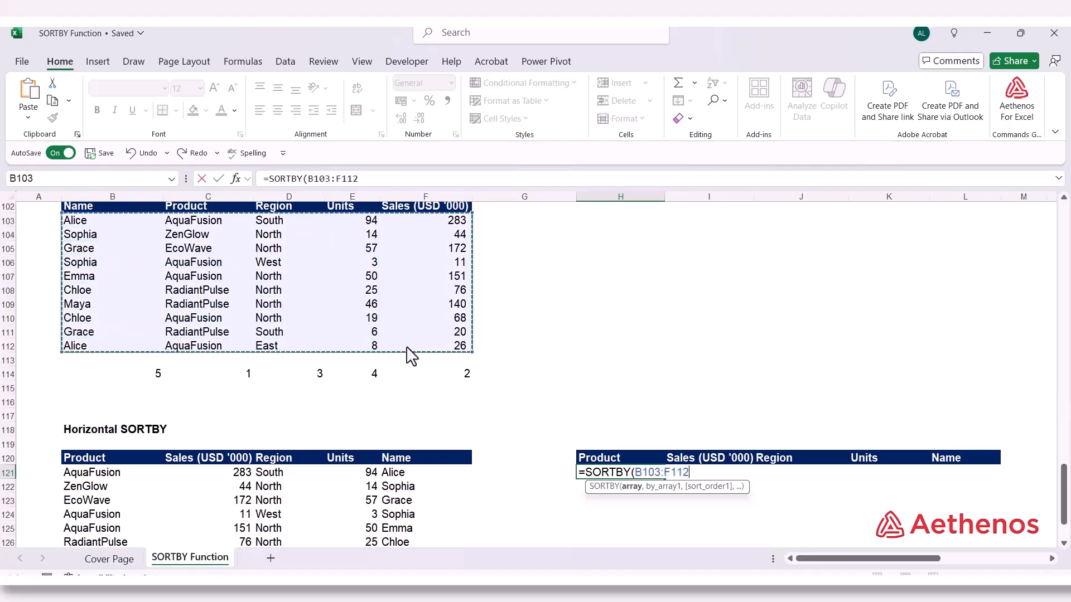
type(",")
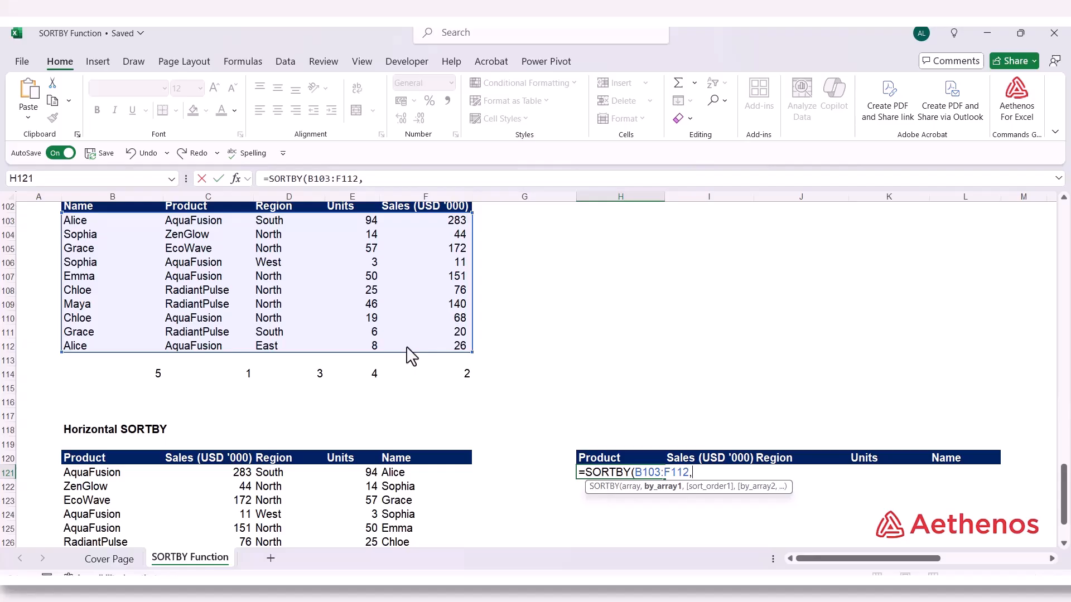
Complete the H121 formula with the array constant {5,1,3,4,2} as by_array1 and ascending sort order 1
type("{5,1,3,4")
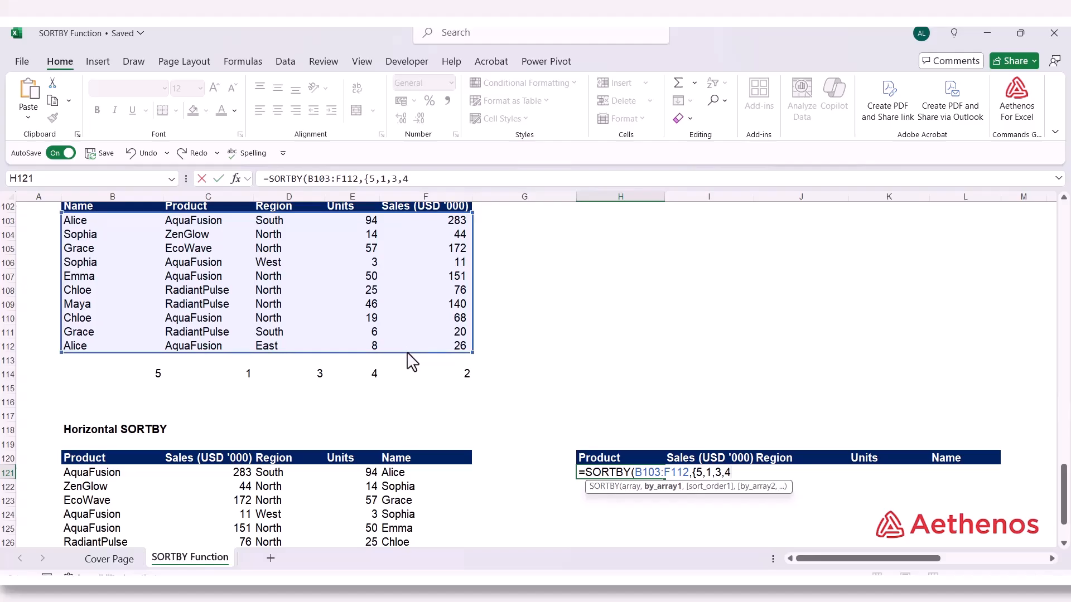
type(",2")
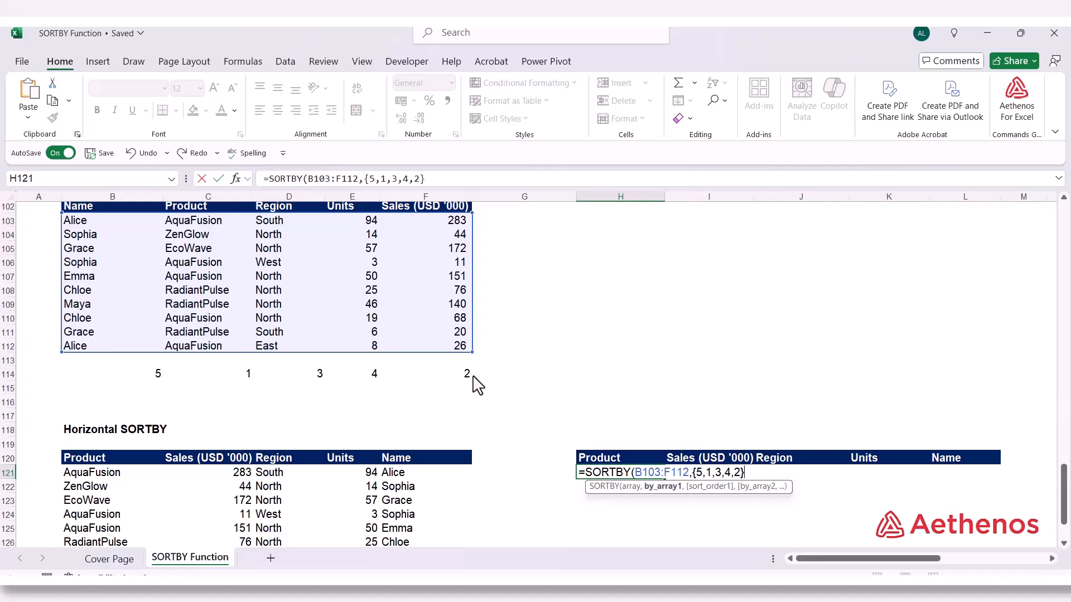
type(",")
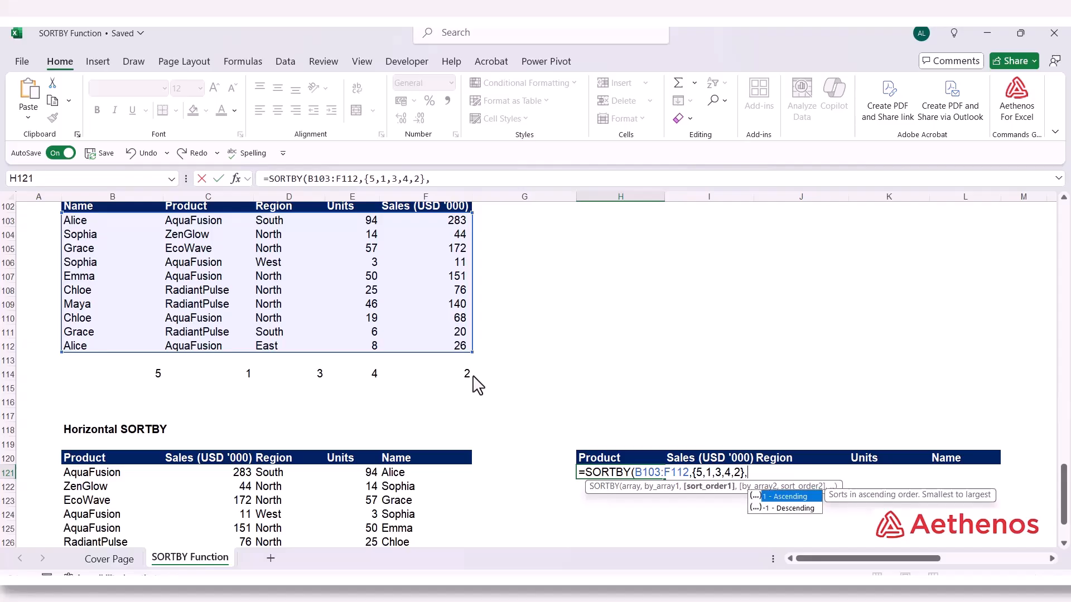
type("1")
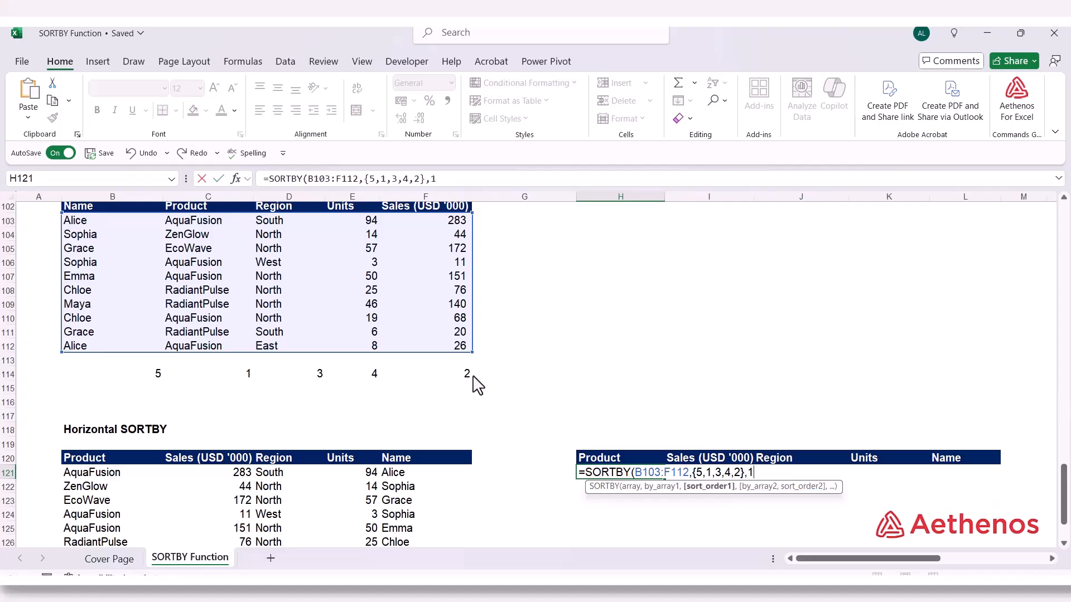
type(")")
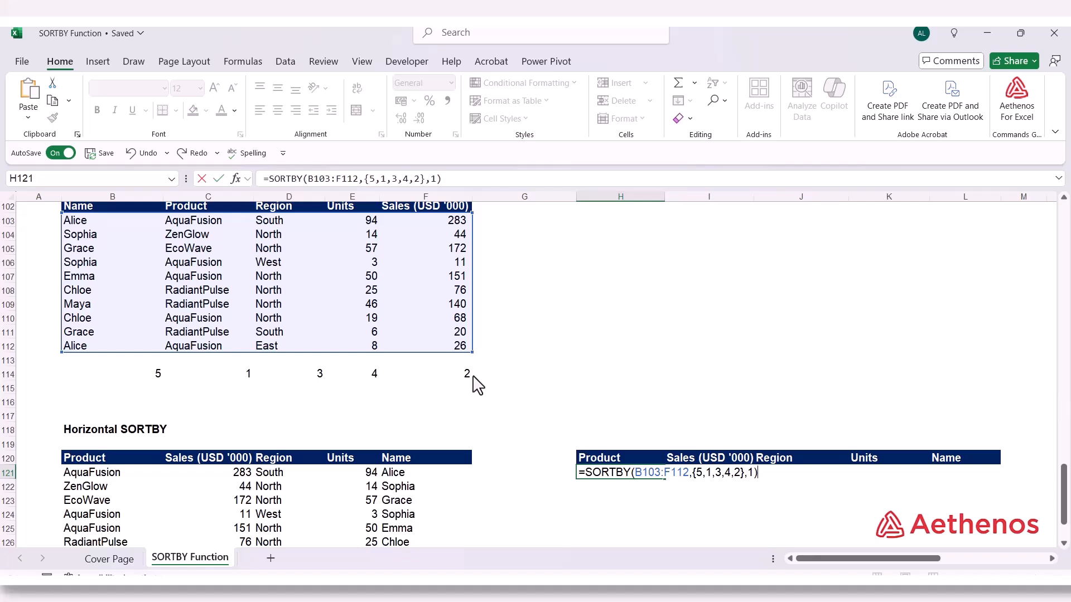
key("Return")
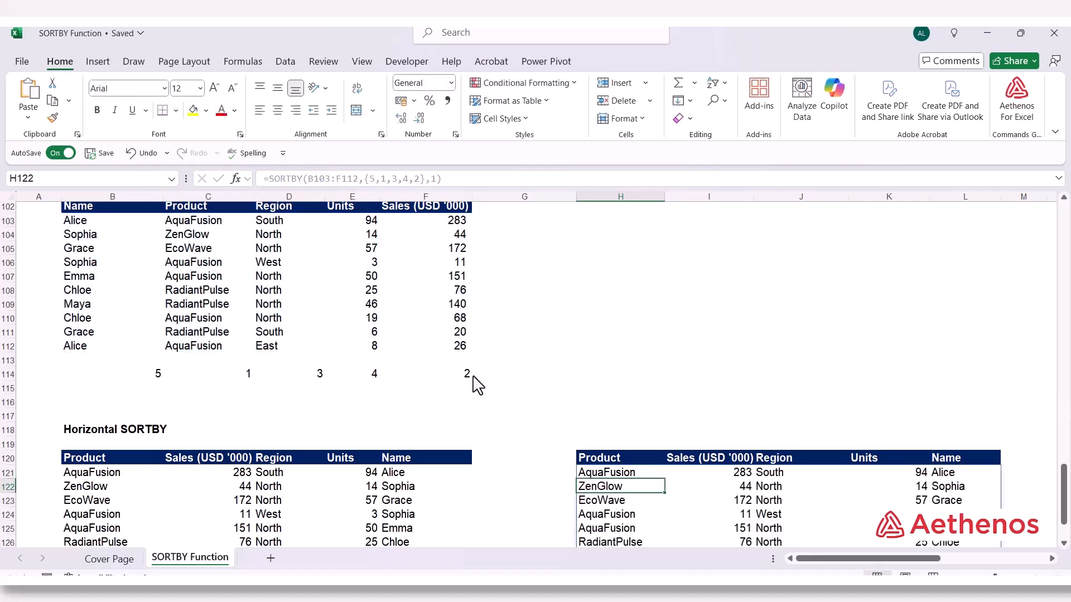
Compare the Product and Name columns of both horizontal SORTBY results and review the array constant in the H121 formula
scroll(496, 375, "down", 1)
scroll(533, 385, "down", 2)
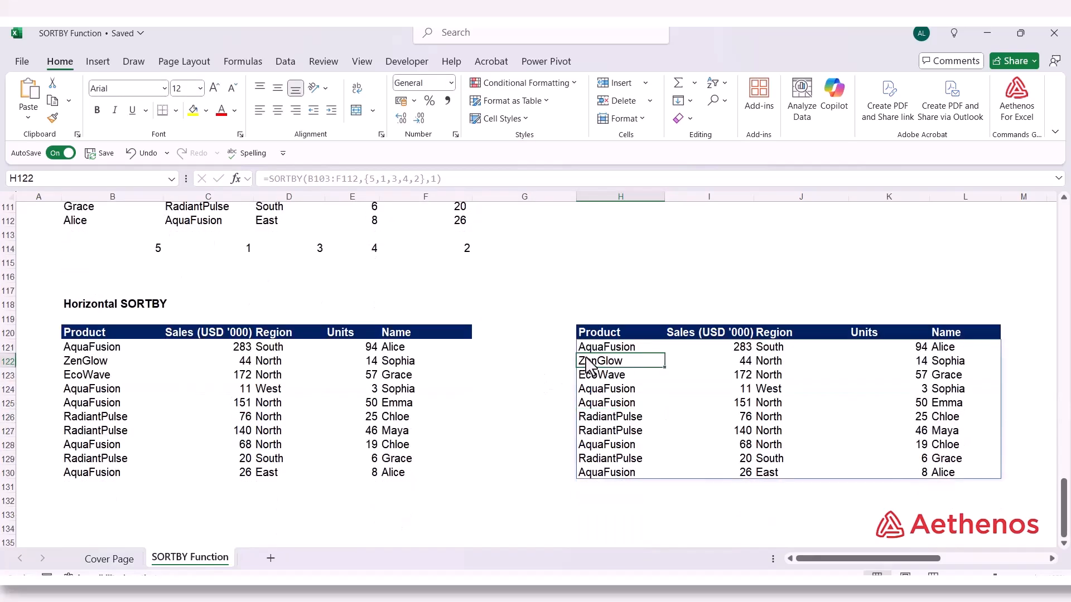
left_click(129, 349)
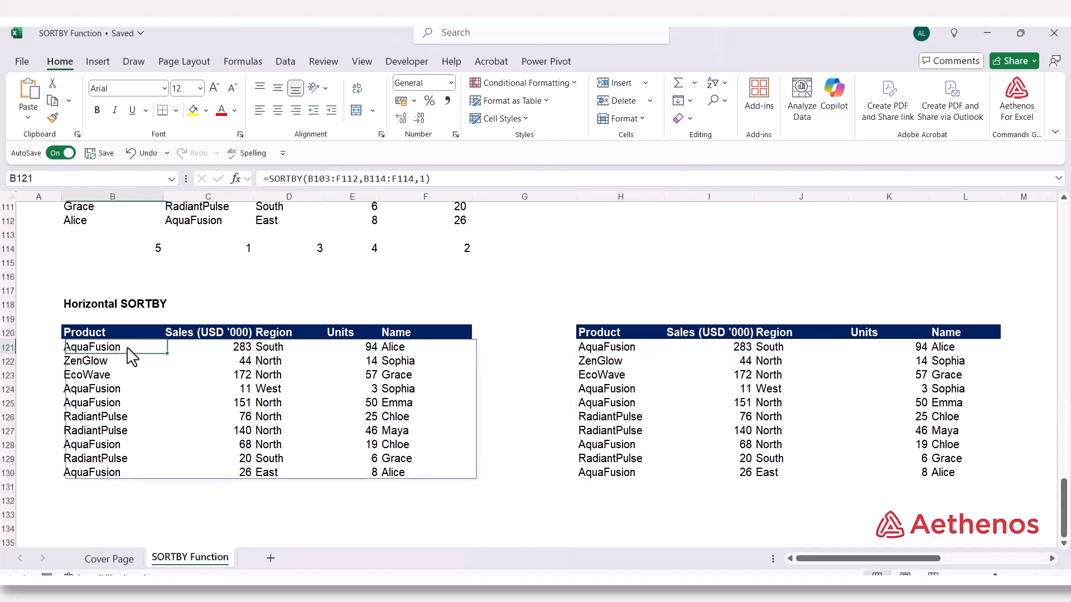
left_click(412, 335)
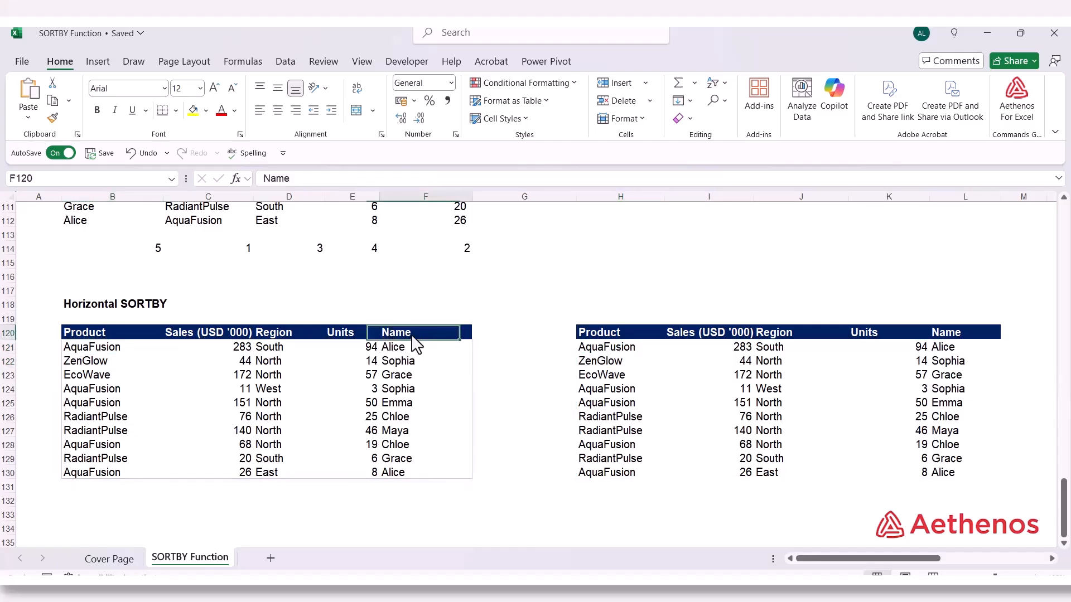
left_click(632, 331)
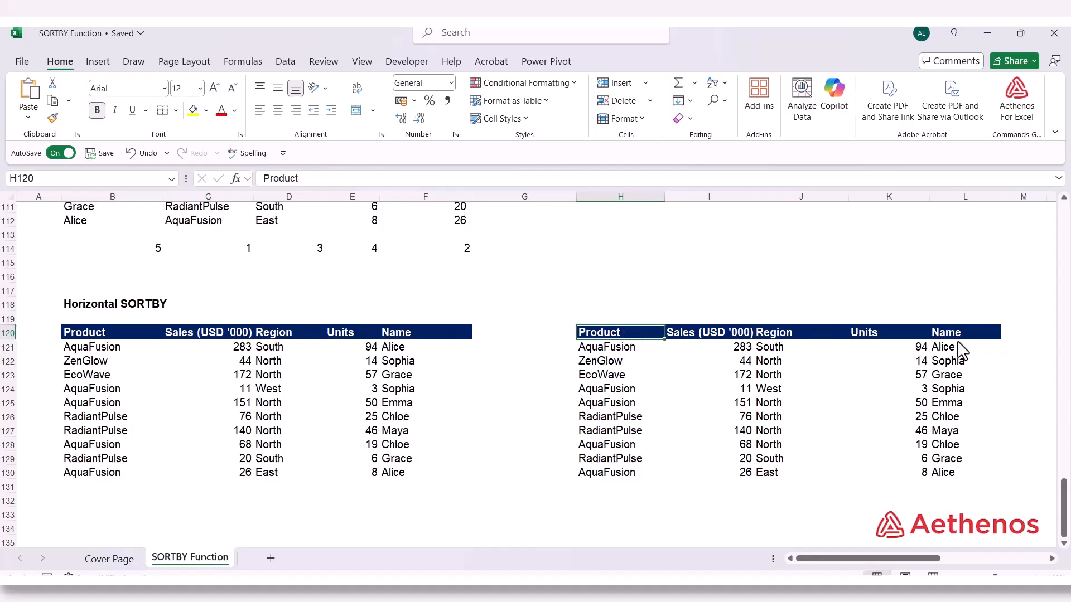
left_click(959, 333)
double_click(616, 348)
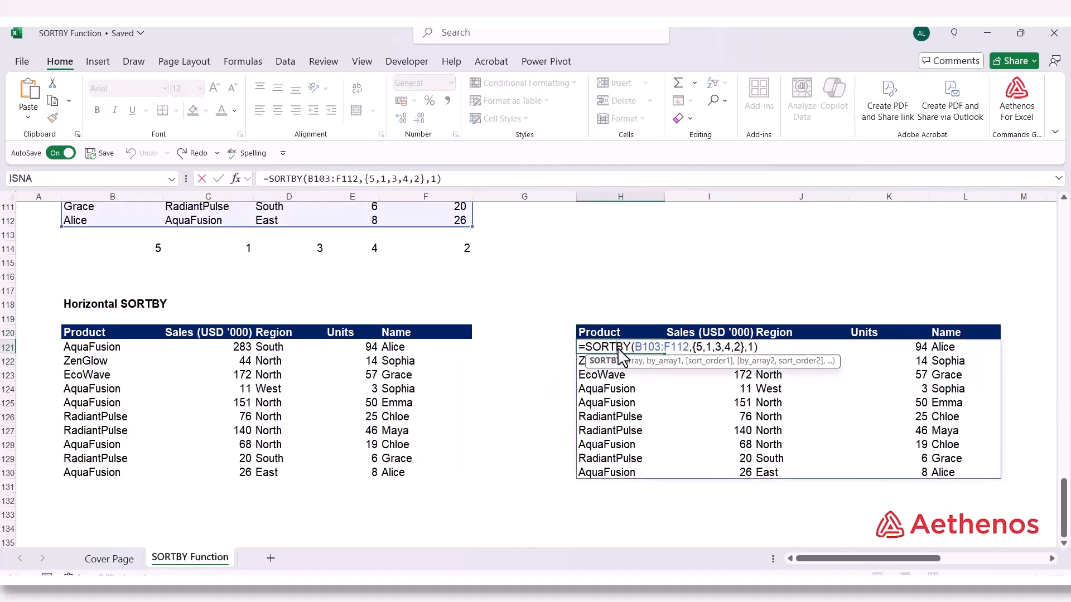
left_click(667, 362)
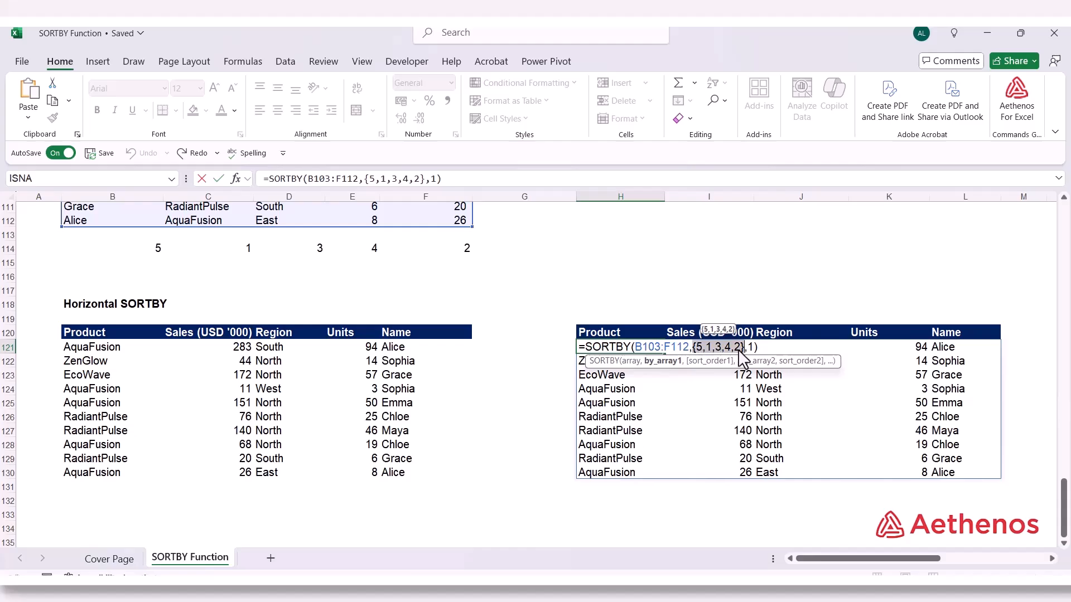
key("Escape")
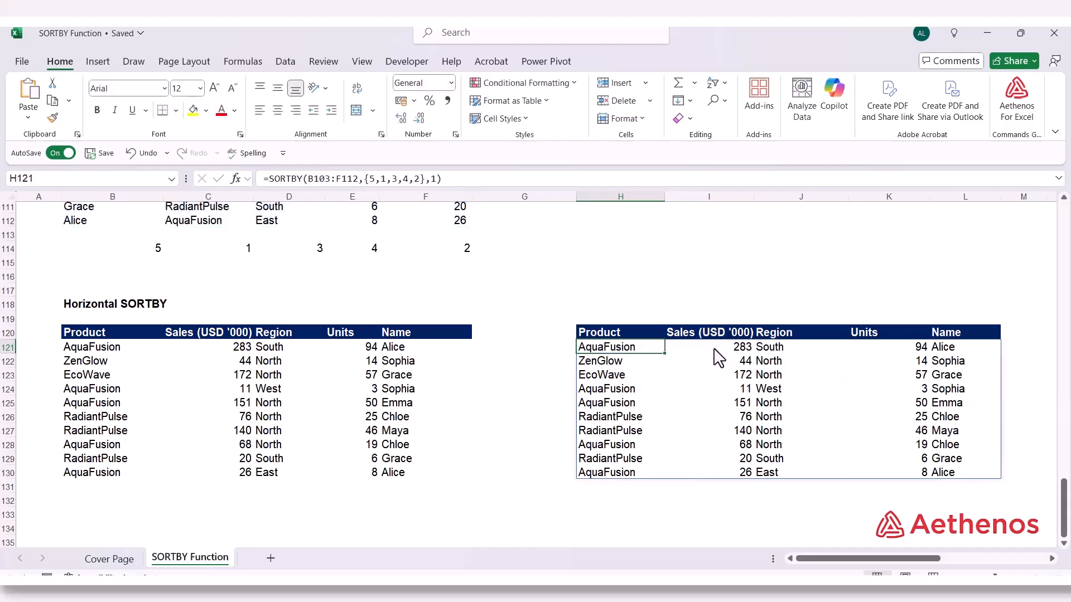
left_click(541, 504)
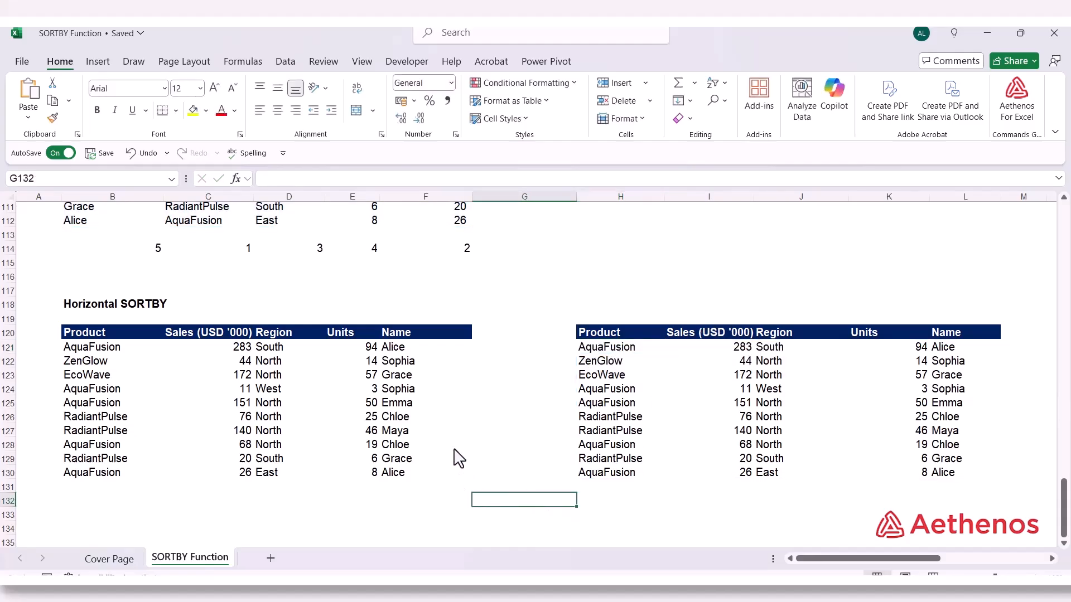
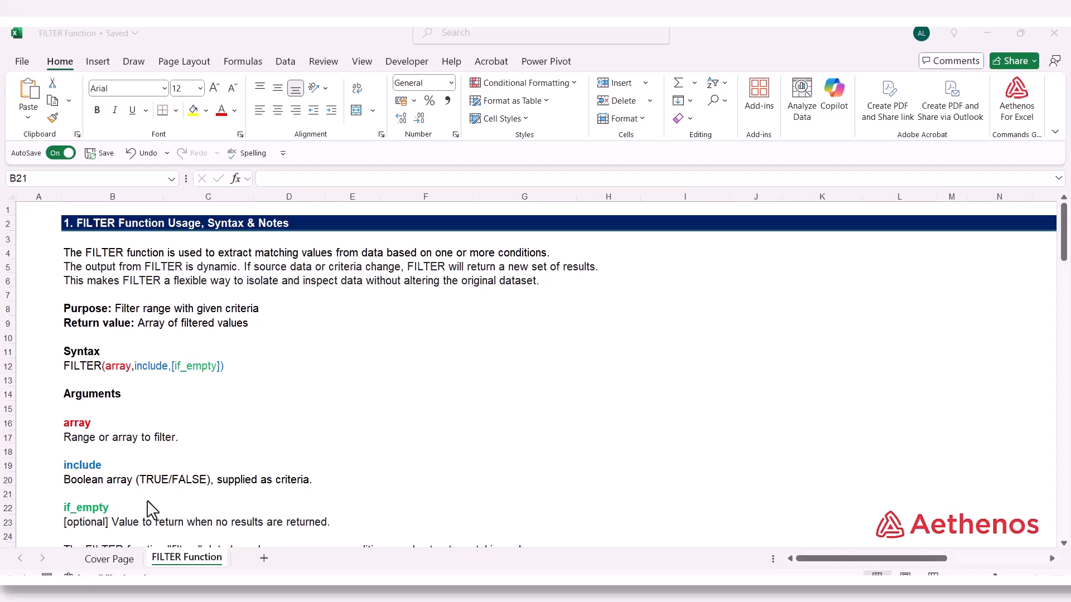
Review the FILTER usage notes and examine the Scores list in B41:B50 under Examples
scroll(150, 508, "down", 12)
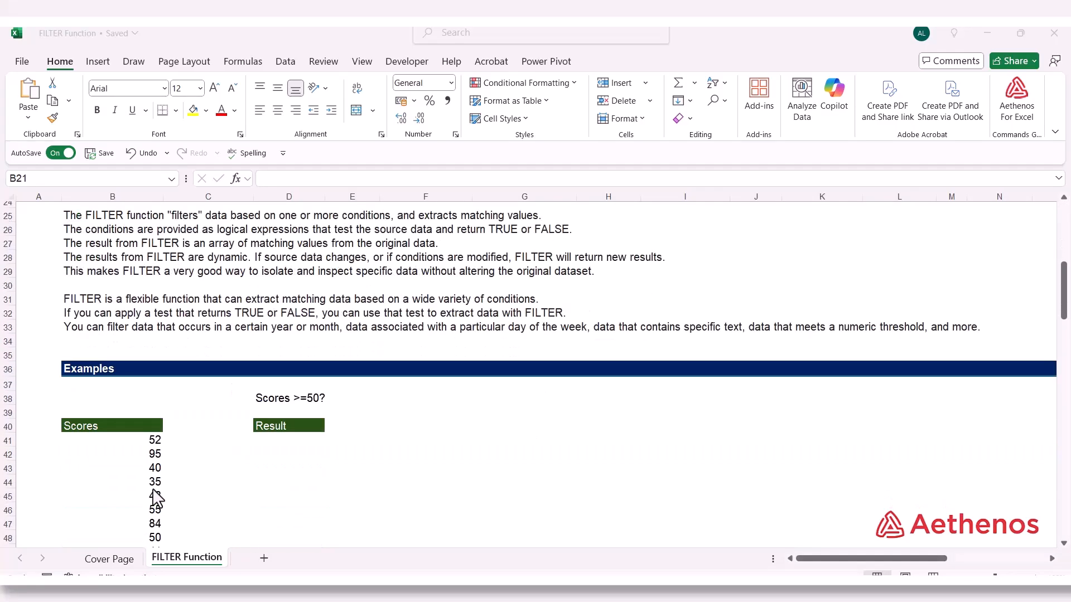
scroll(157, 498, "up", 1)
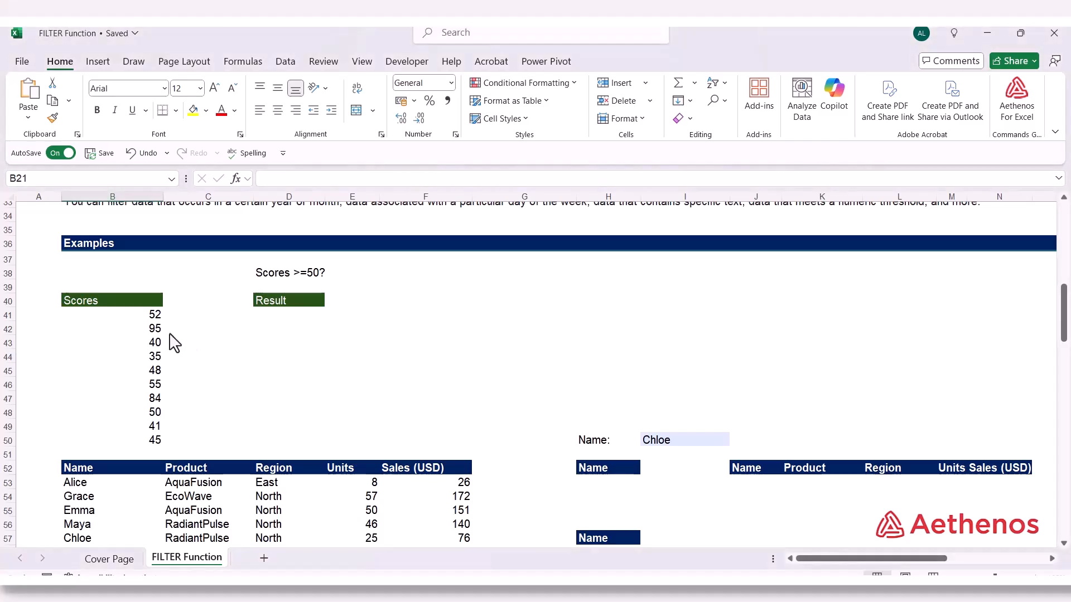
left_click_drag(115, 314, 116, 444)
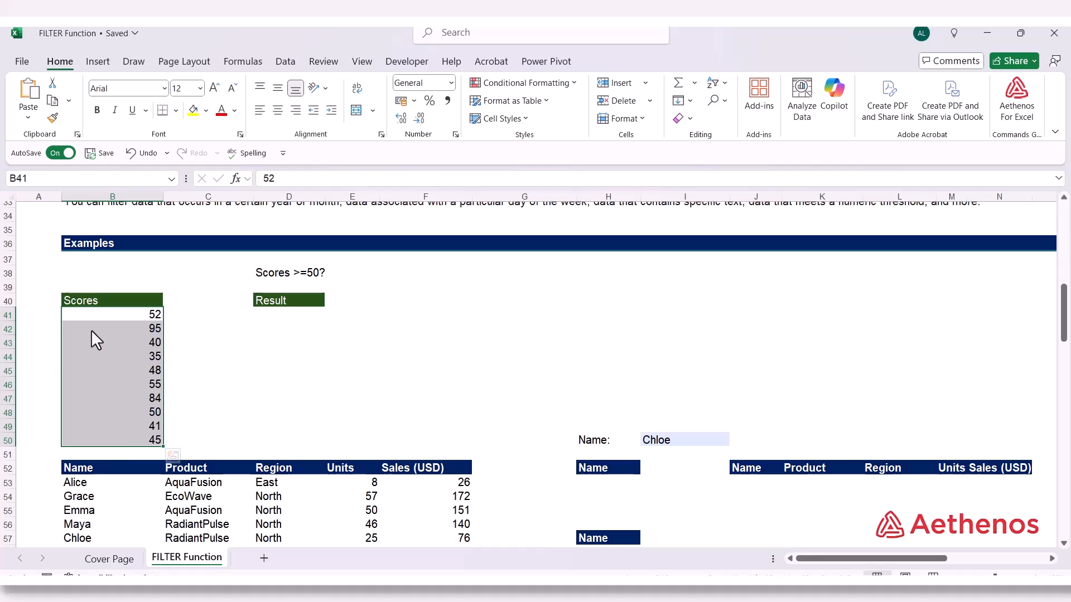
Start a FILTER formula in D41 under the Result heading, with the scores B41:B50 as its array
left_click(289, 313)
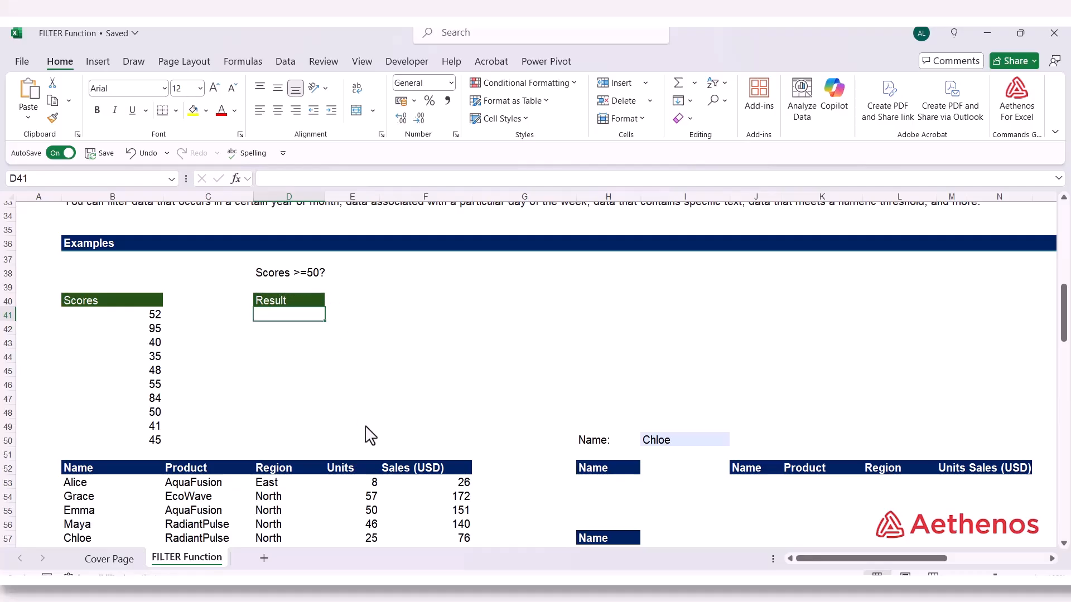
type("=")
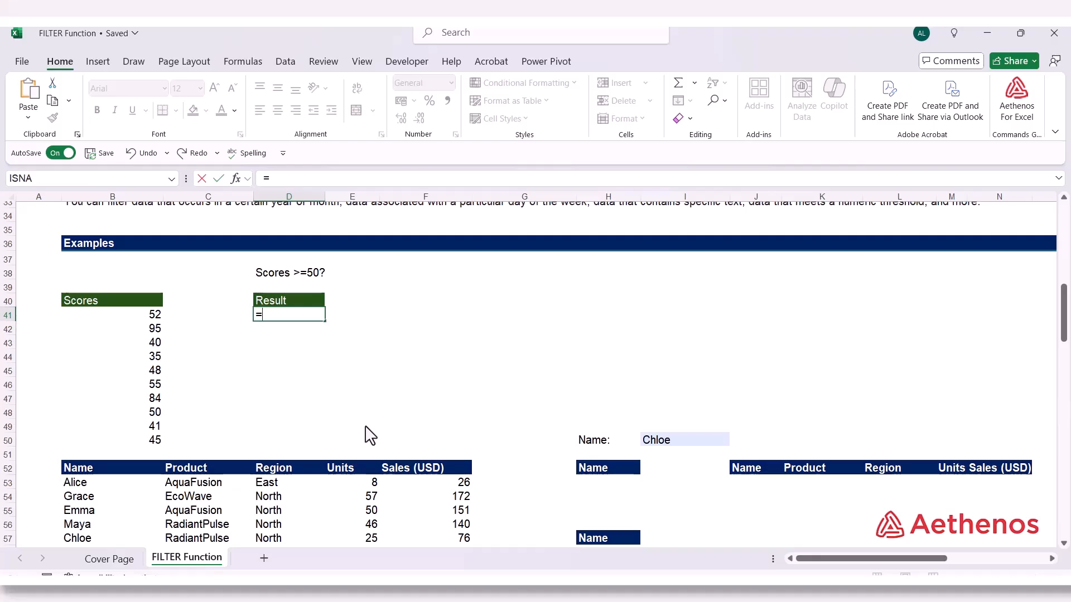
type("fil")
key("Tab")
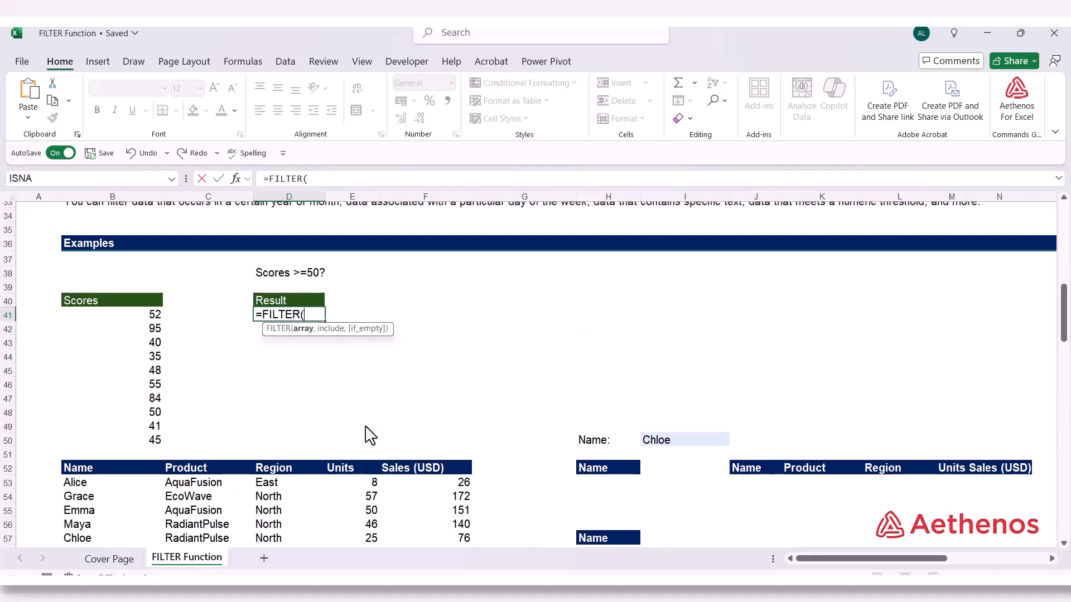
left_click_drag(132, 316, 130, 436)
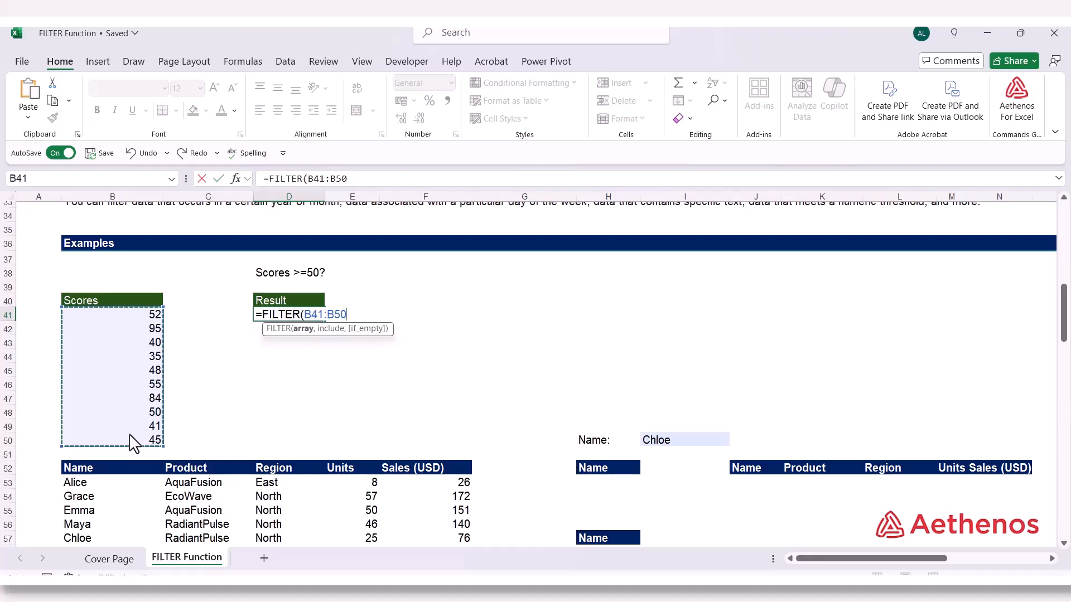
type(",")
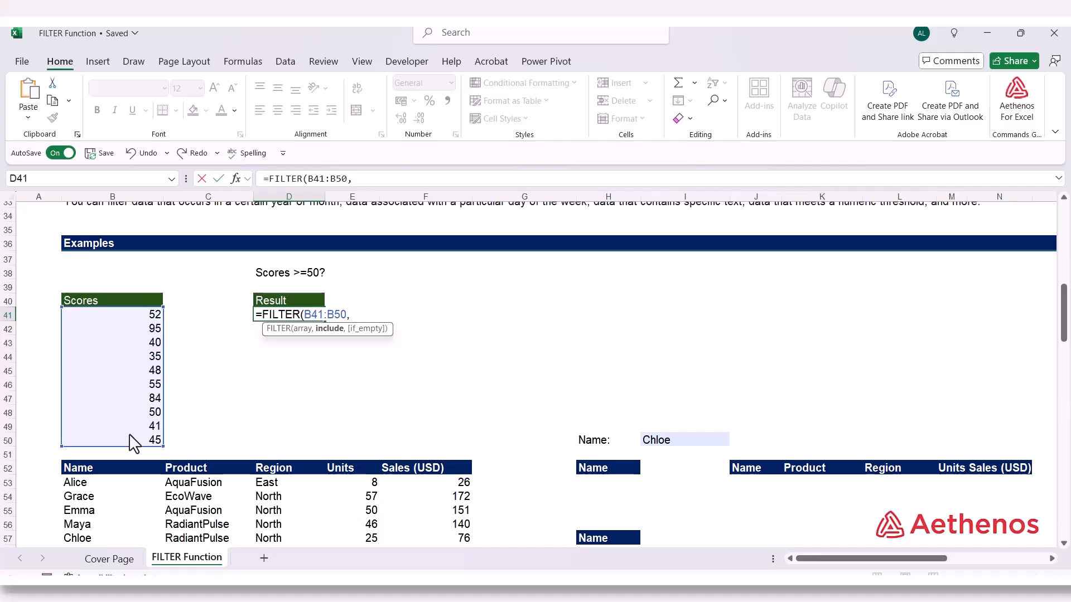
Complete the D41 formula with the include condition B41:B50>=50
left_click_drag(134, 317, 148, 441)
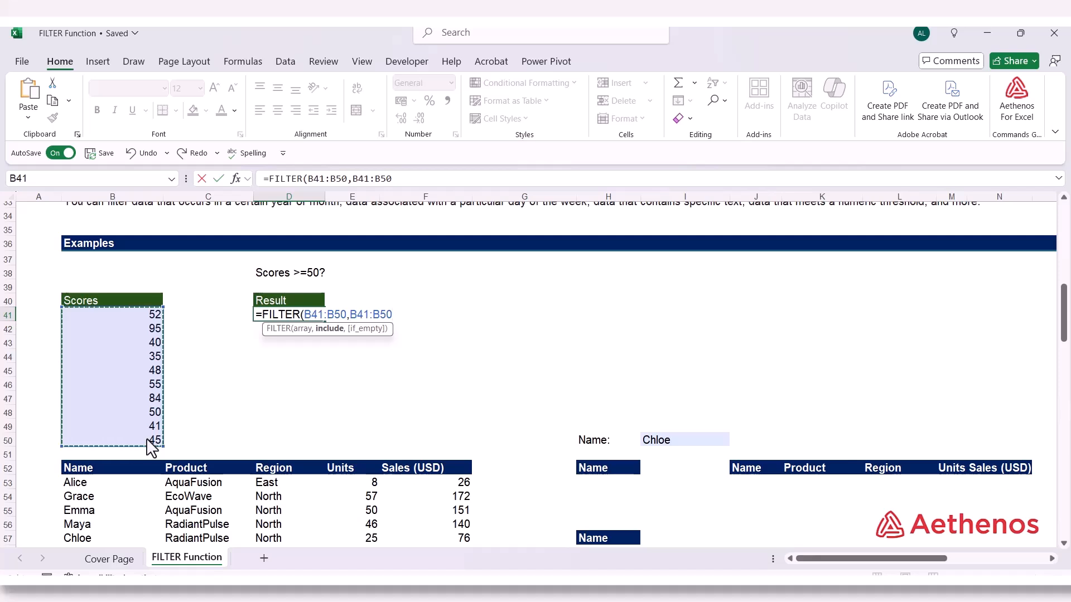
type(">")
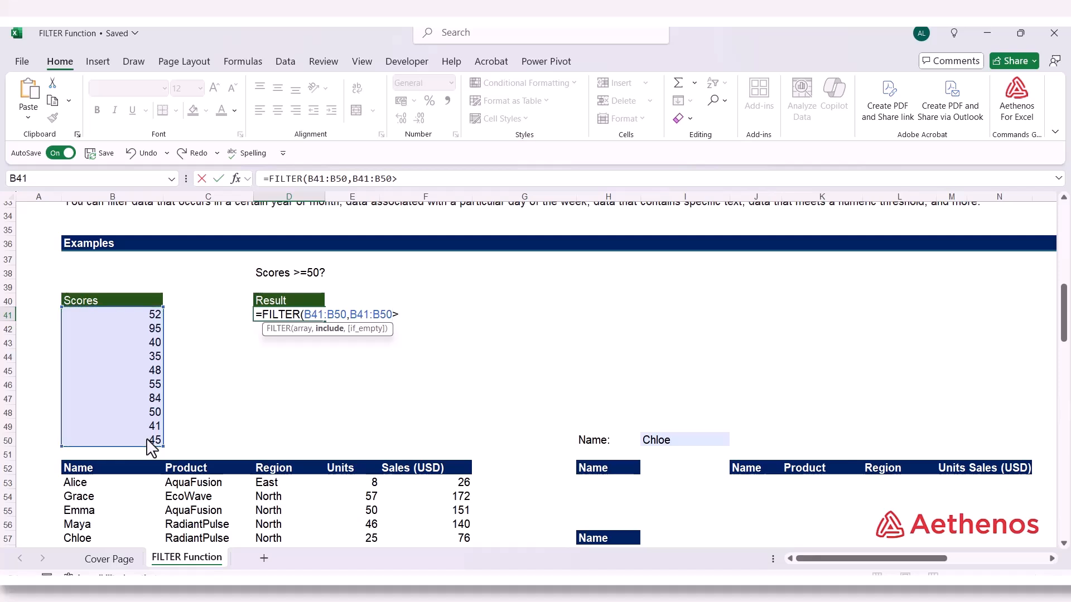
type("=50")
type(")")
key("Return")
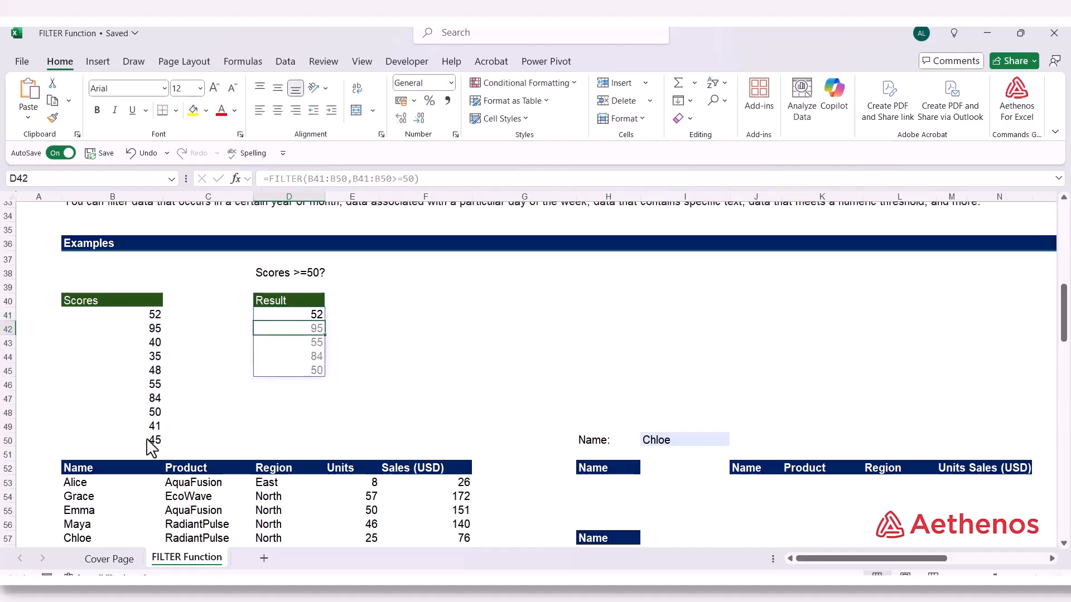
Review the array and include arguments of the FILTER formula in D41
left_click(284, 314)
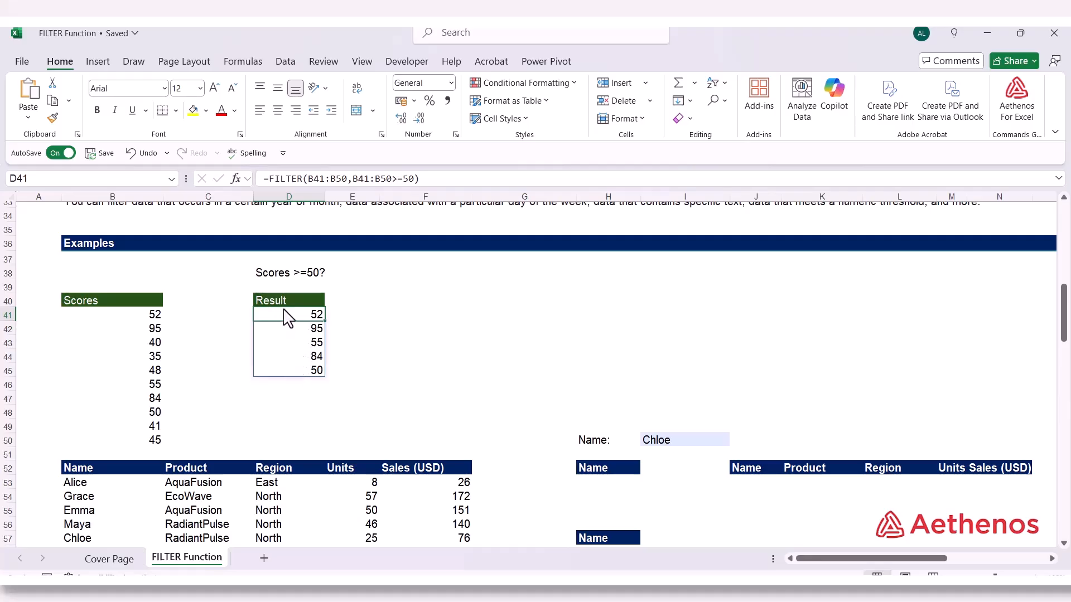
double_click(297, 316)
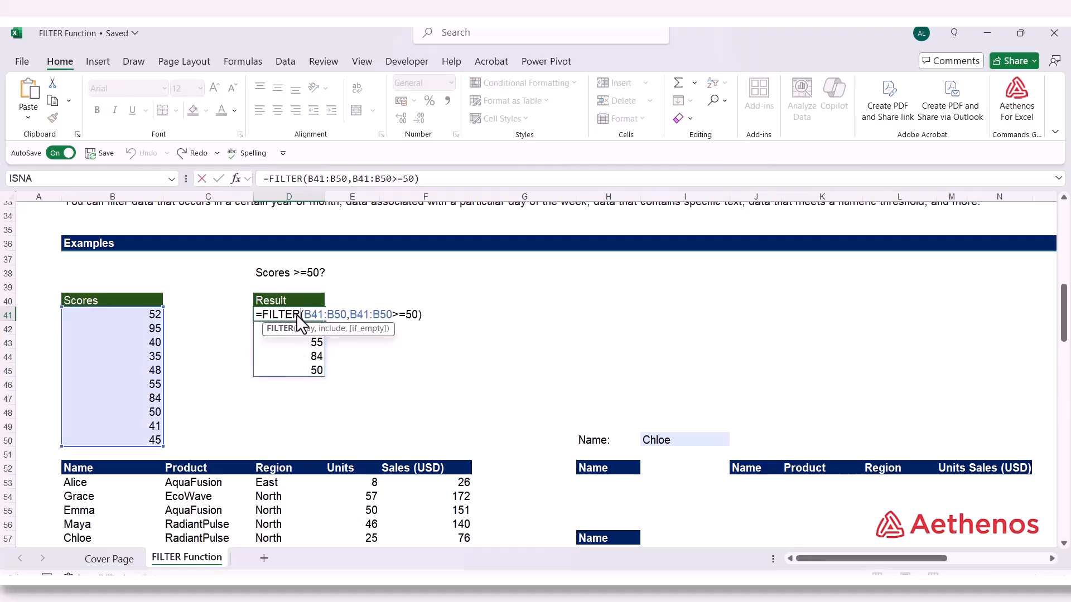
key("Return")
key("Right")
left_click(301, 319)
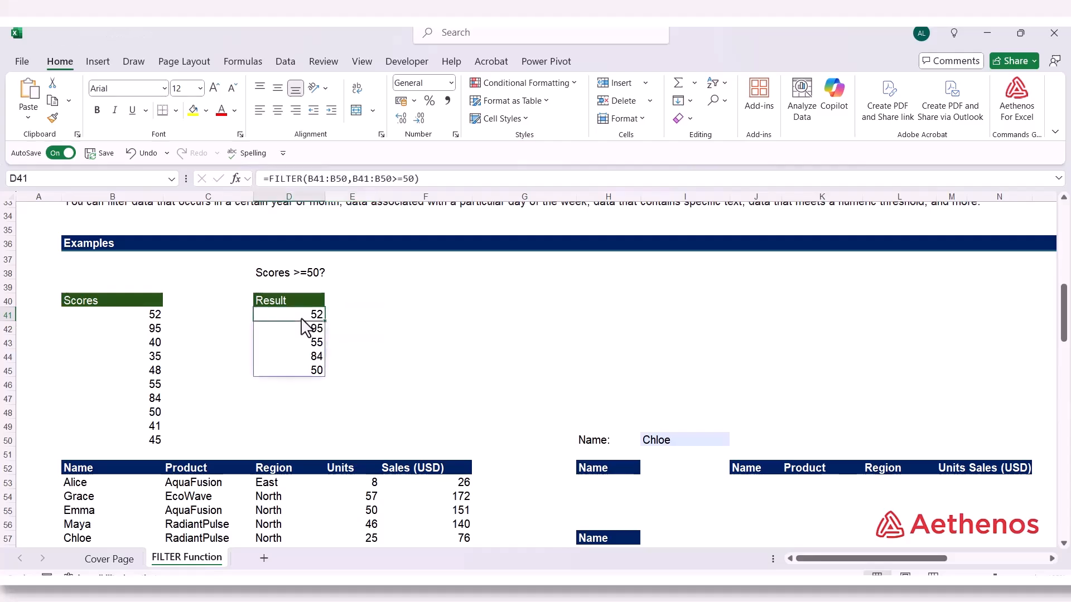
Enter the threshold value 50 in E38 beside the "Scores >=50?" label
left_click(367, 276)
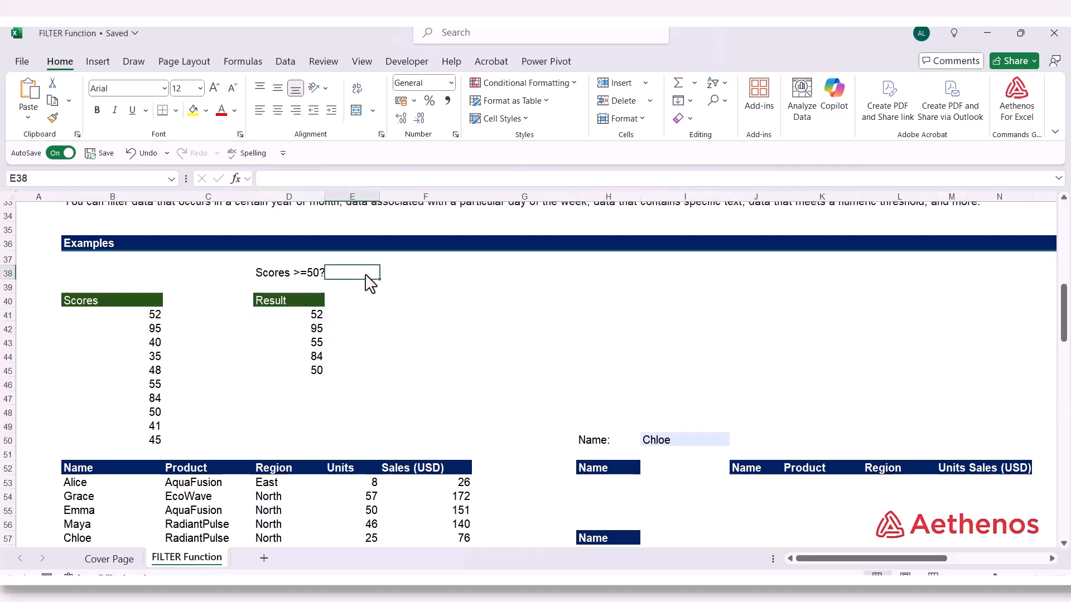
type("50")
key("Return")
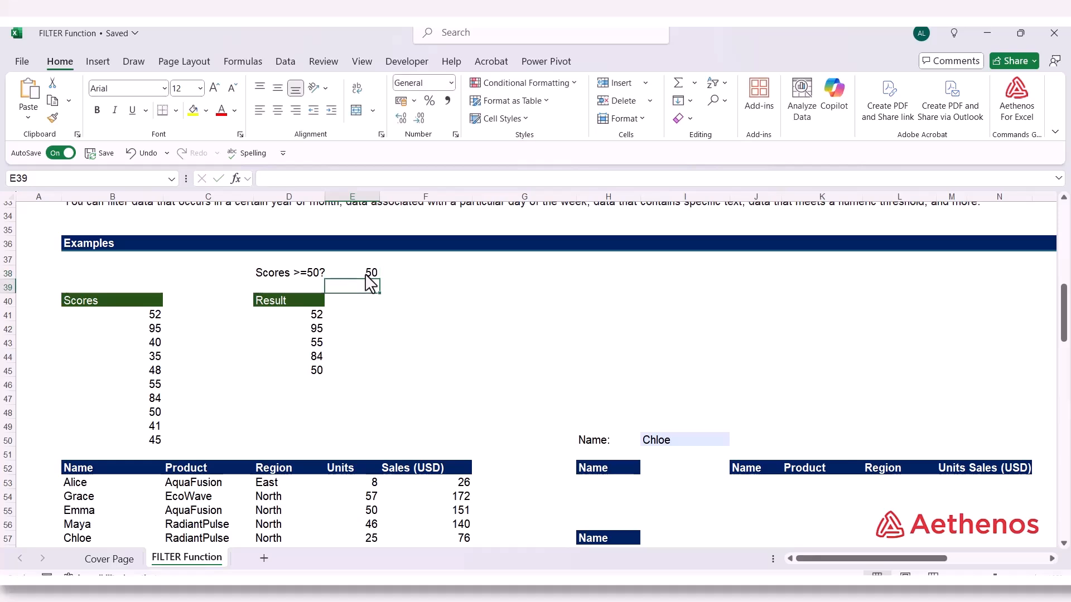
Start a second FILTER formula in E41, with the scores B41:B50 as its array
left_click(353, 315)
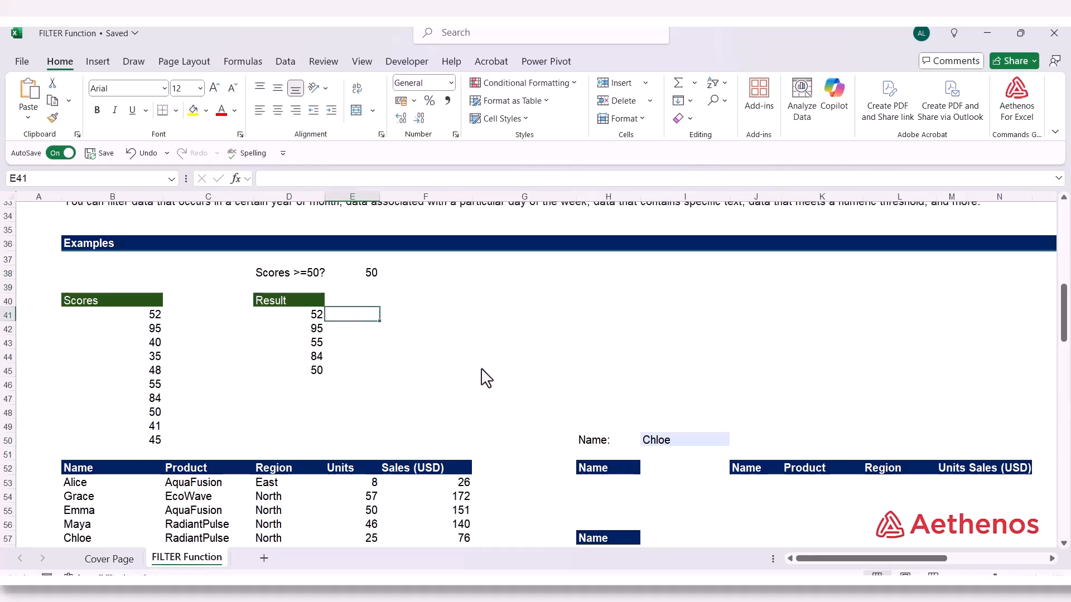
type("=")
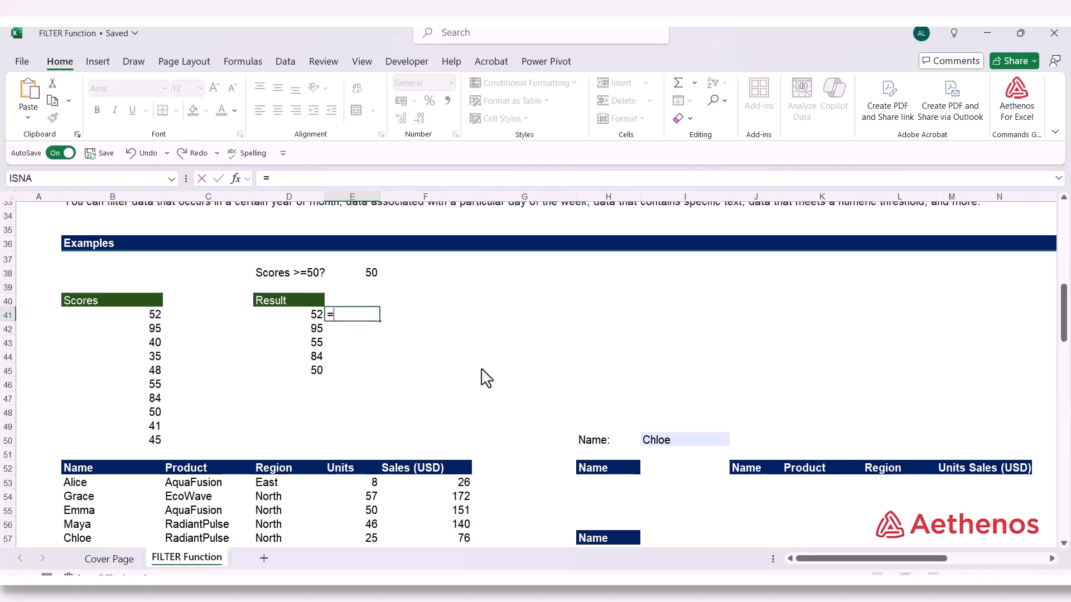
type("FILTER(")
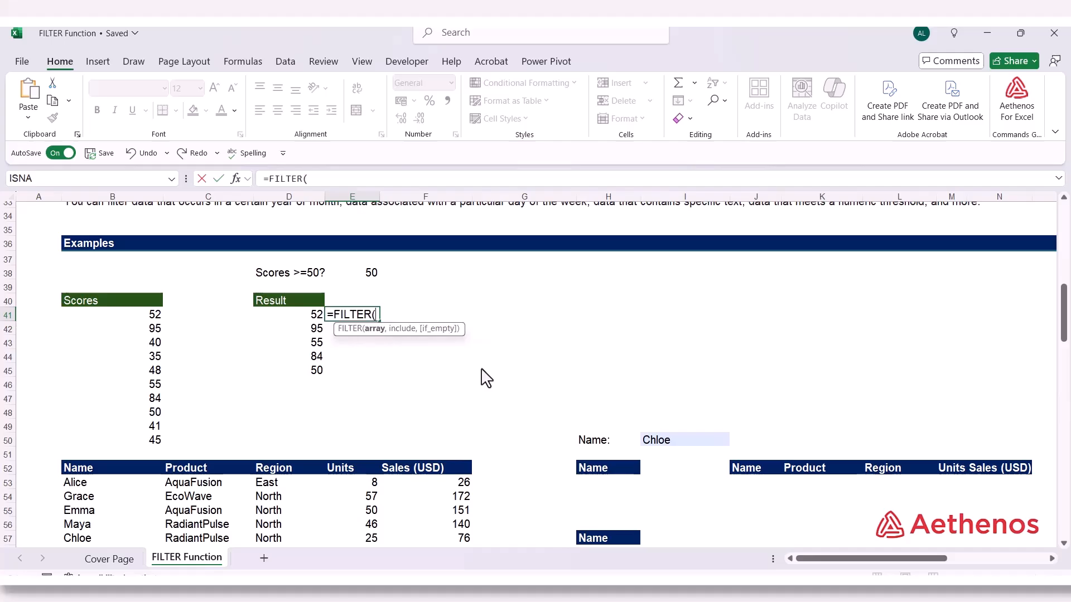
left_click_drag(119, 315, 113, 444)
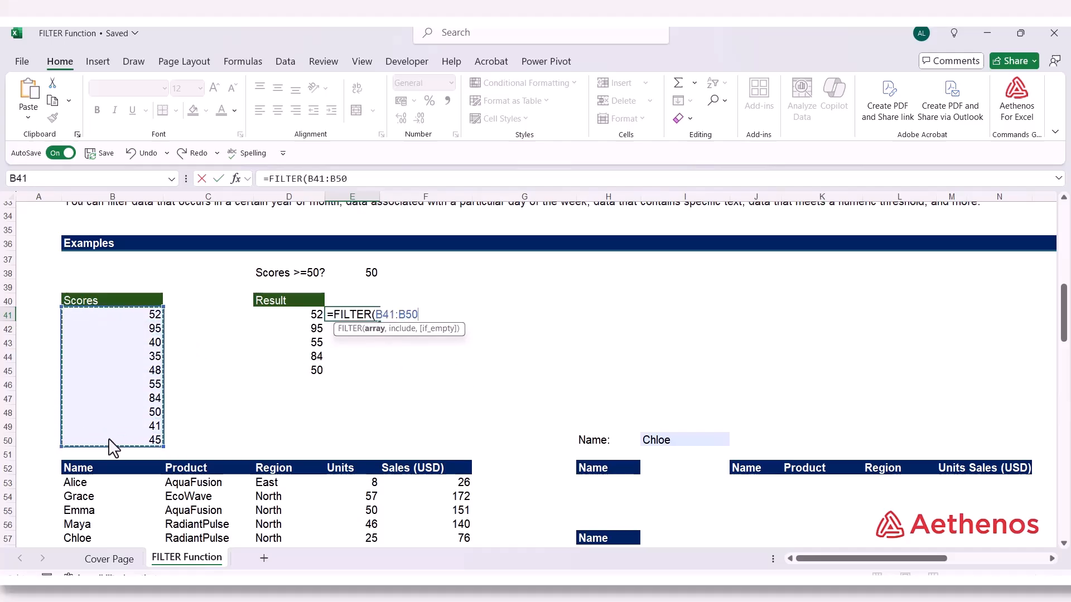
type(",")
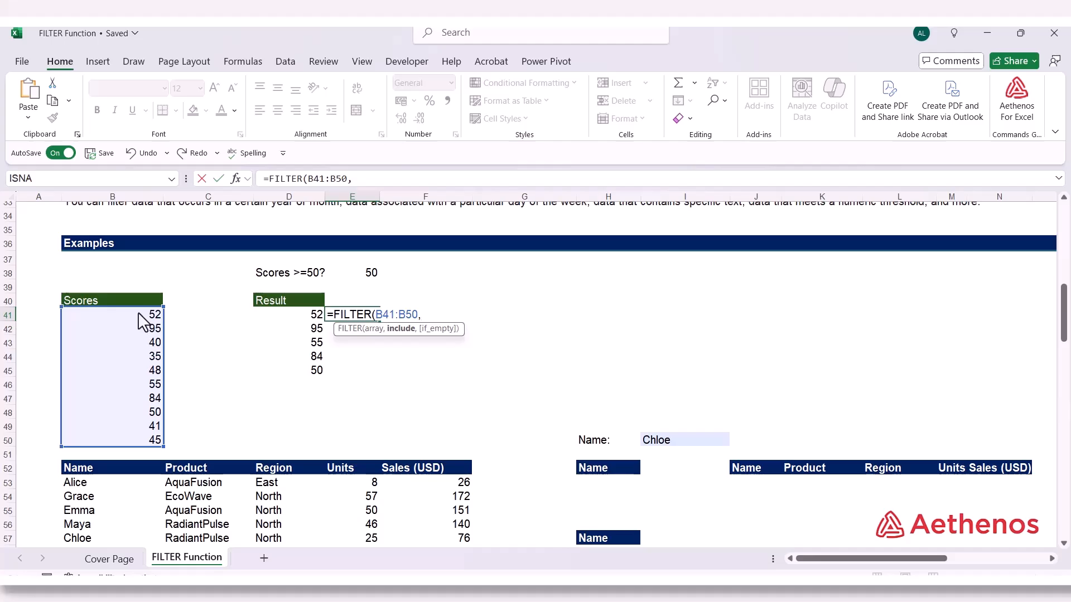
Complete the E41 formula with the include condition B41:B50>=E38, referencing the threshold cell
left_click_drag(141, 315, 138, 441)
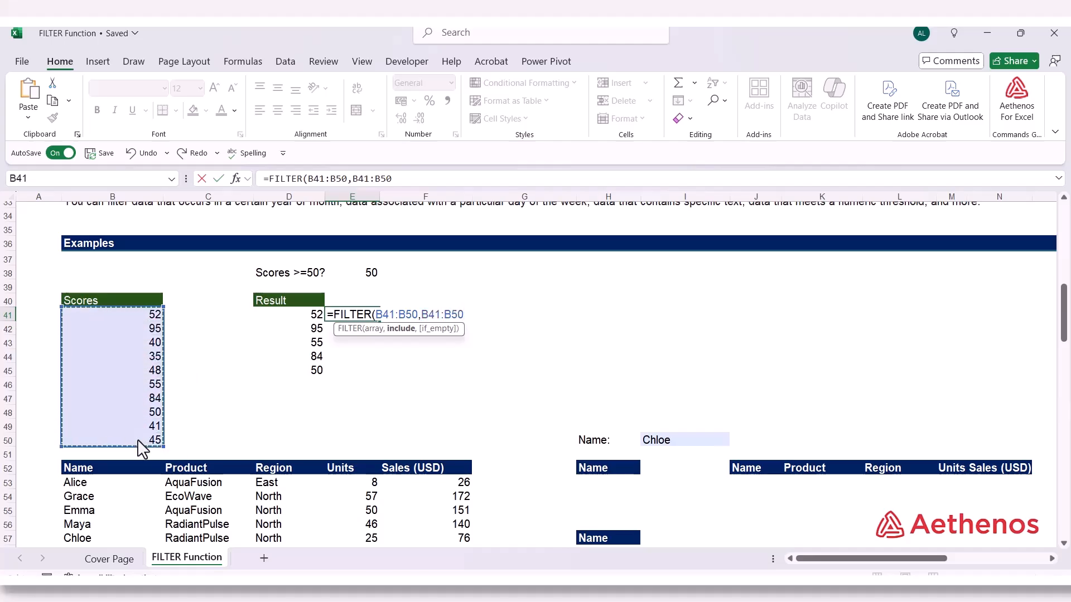
type(">=")
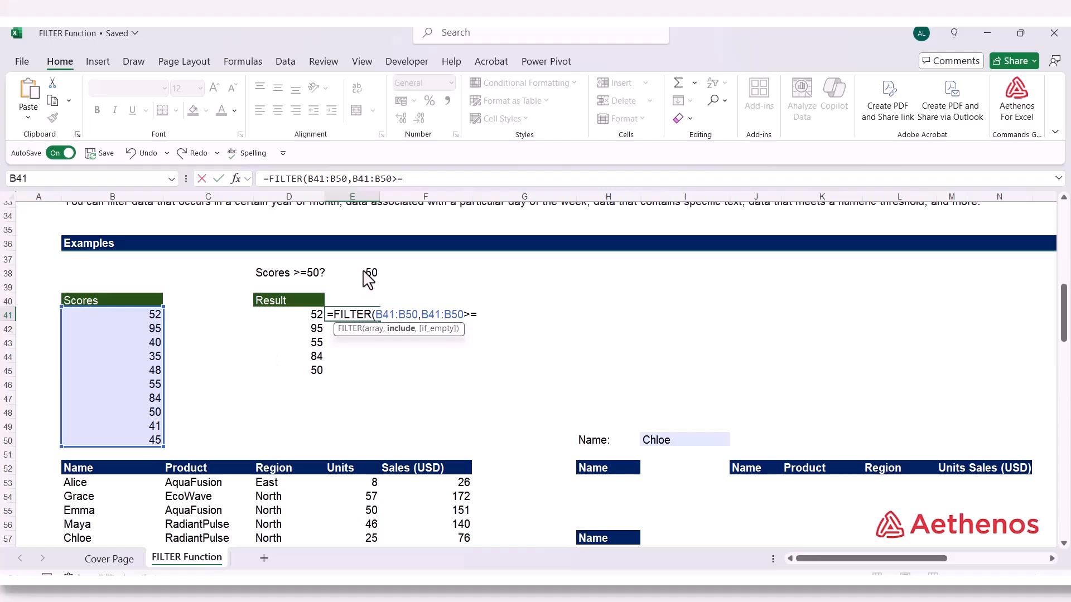
left_click(367, 275)
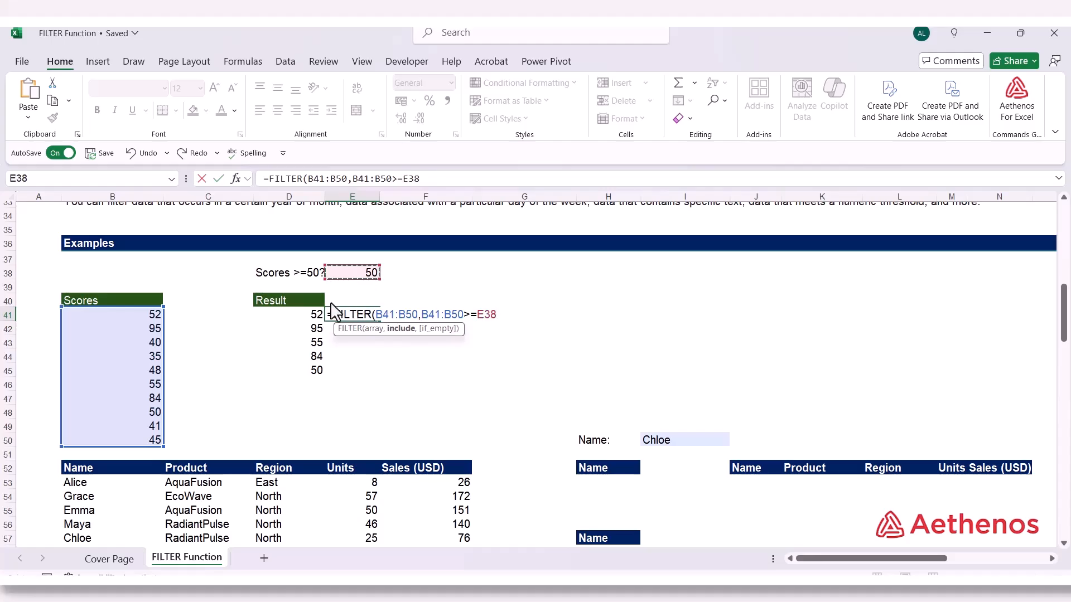
type(")")
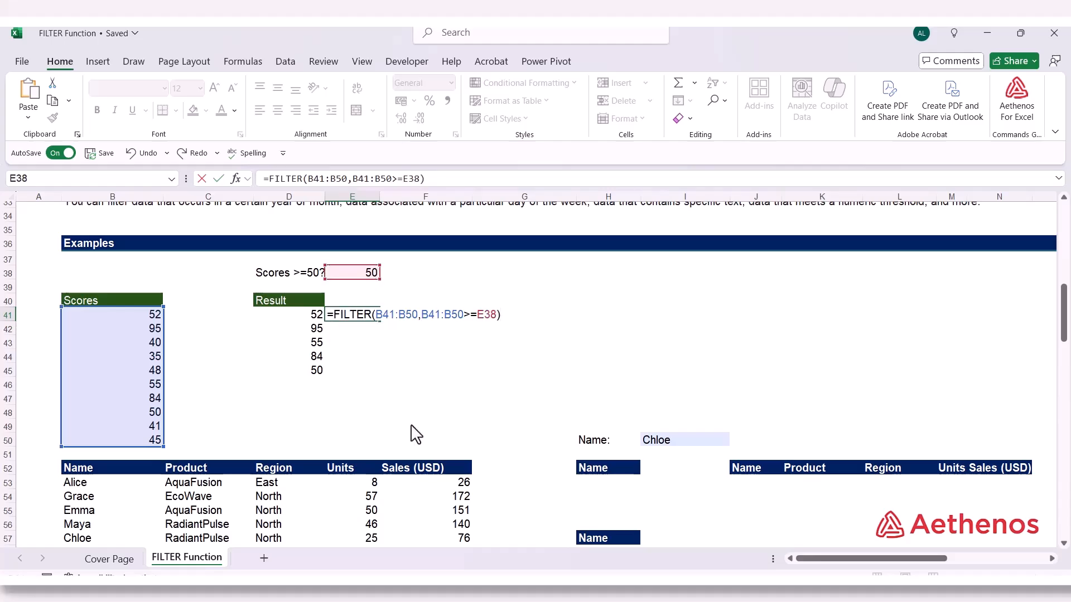
key("Return")
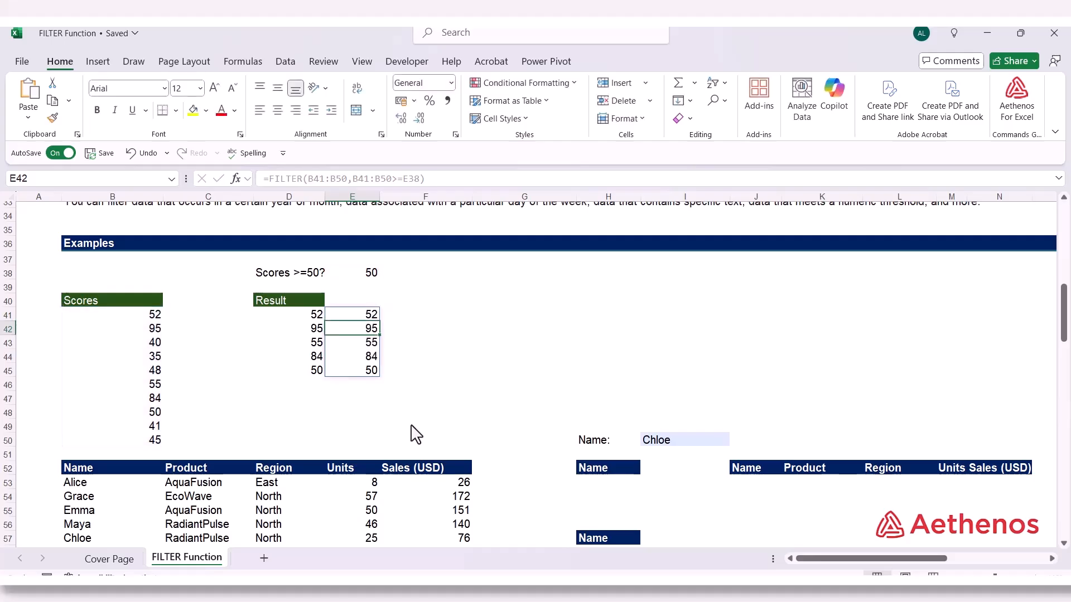
Review the FILTER formula in E41 that references the threshold cell
double_click(358, 314)
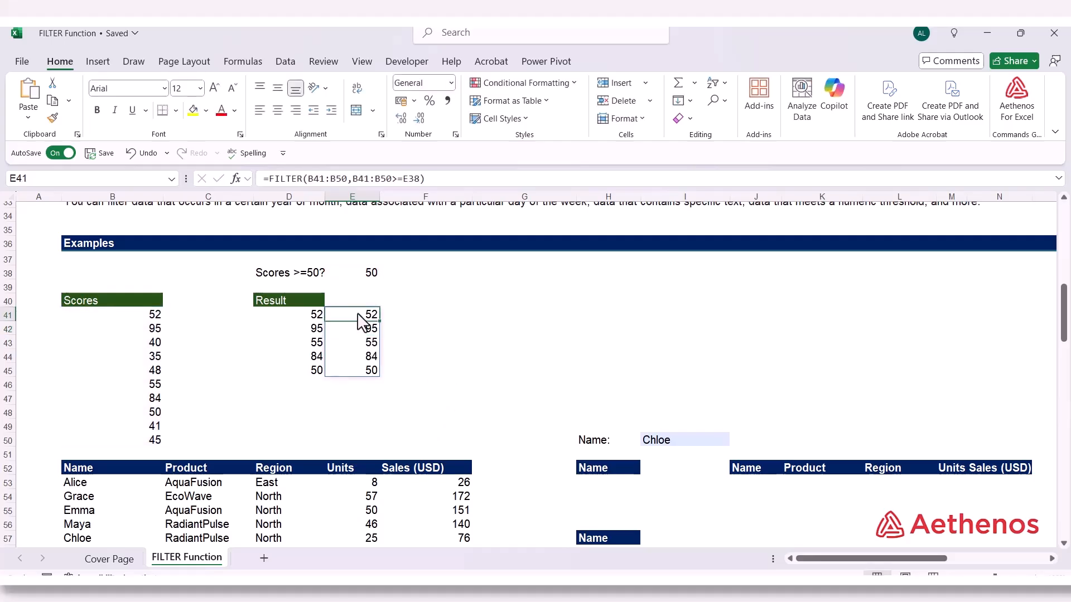
key("Escape")
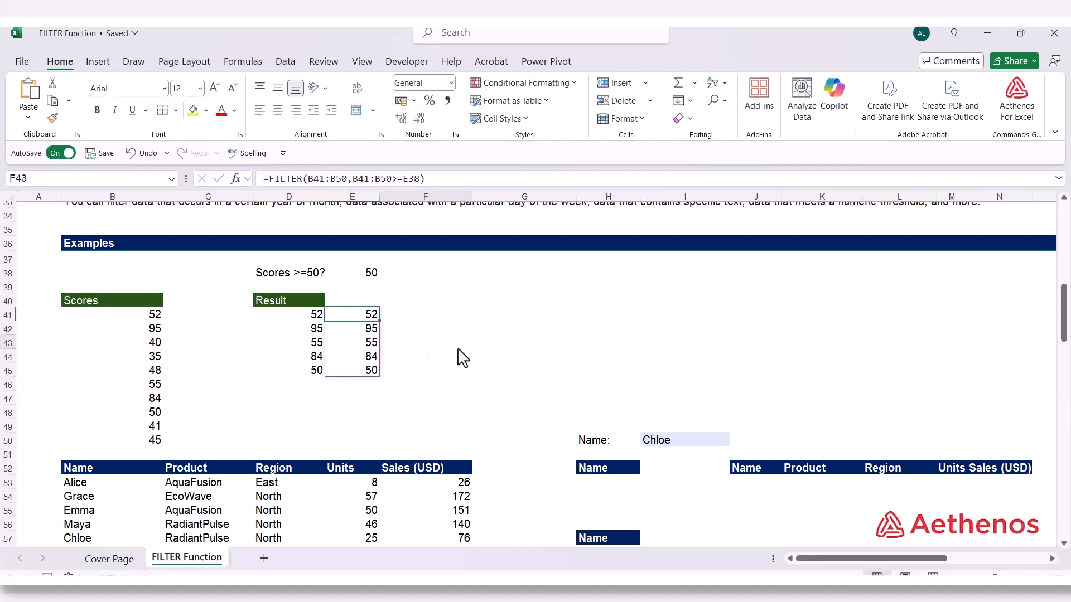
left_click(456, 347)
Examine the sales table's Name, Product, Region, Units and Sales (USD) columns, starting at row 52
scroll(447, 357, "down", 3)
scroll(136, 342, "down", 1)
left_click(115, 329)
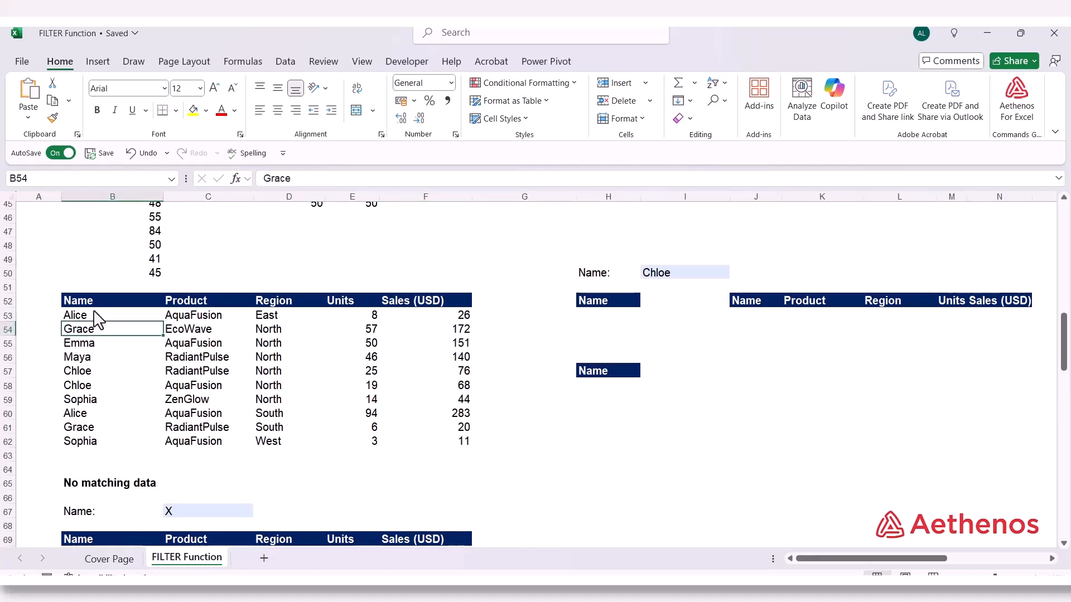
left_click_drag(96, 306, 117, 427)
left_click(174, 301)
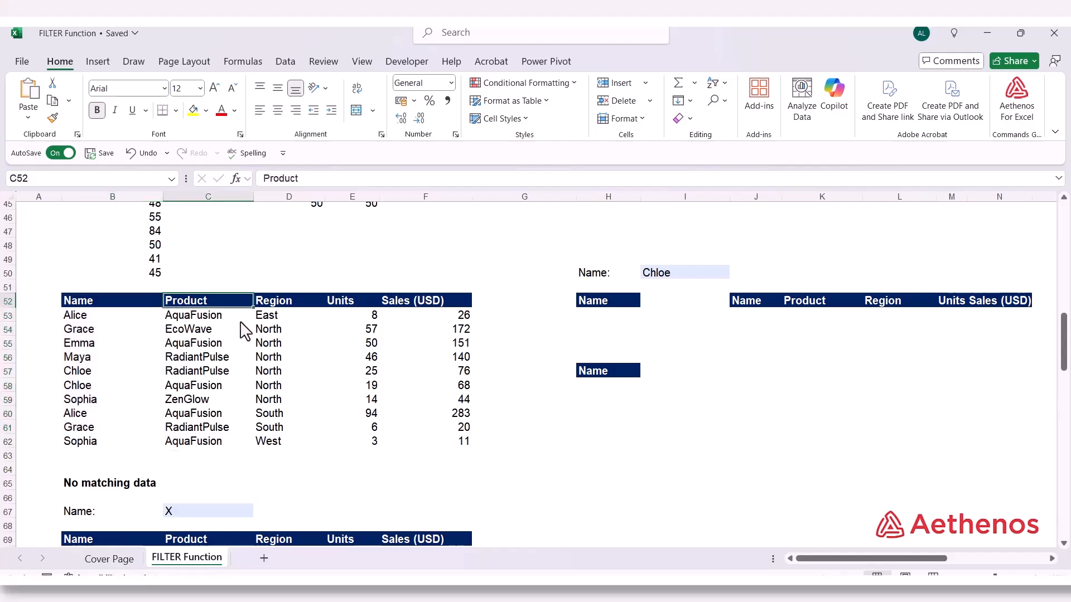
left_click(282, 304)
left_click(341, 304)
left_click(412, 304)
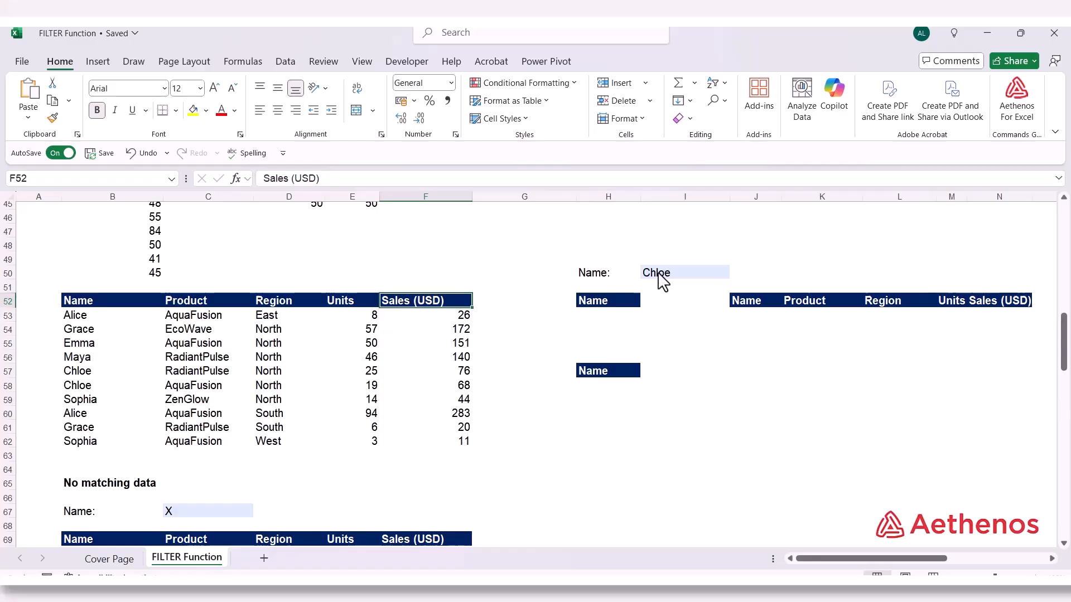
Start a FILTER formula in H53, with the sales table's names B53:B62 as its array
left_click(599, 317)
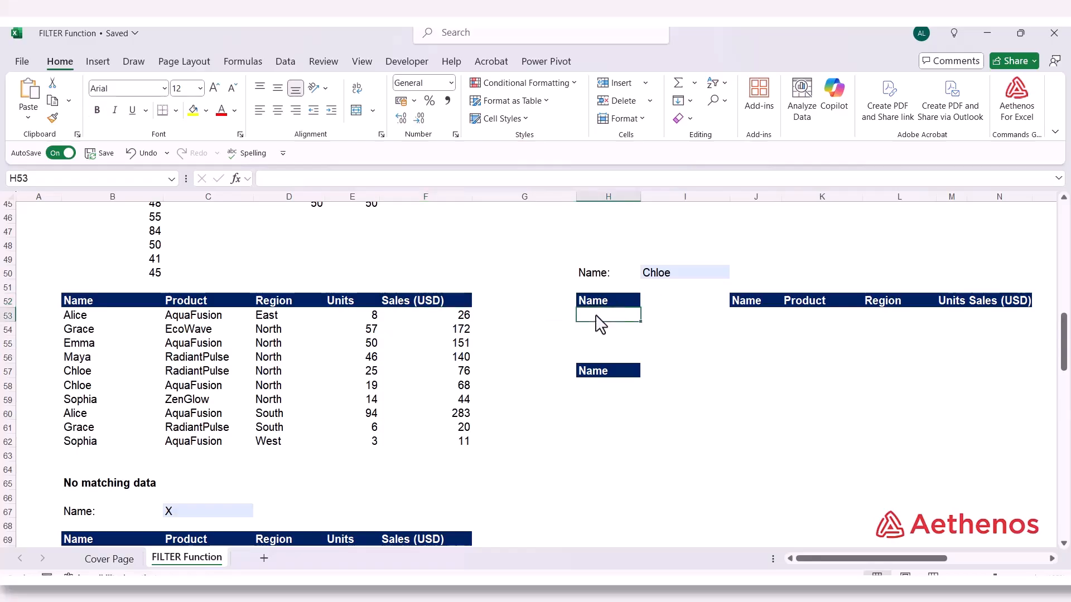
type("=")
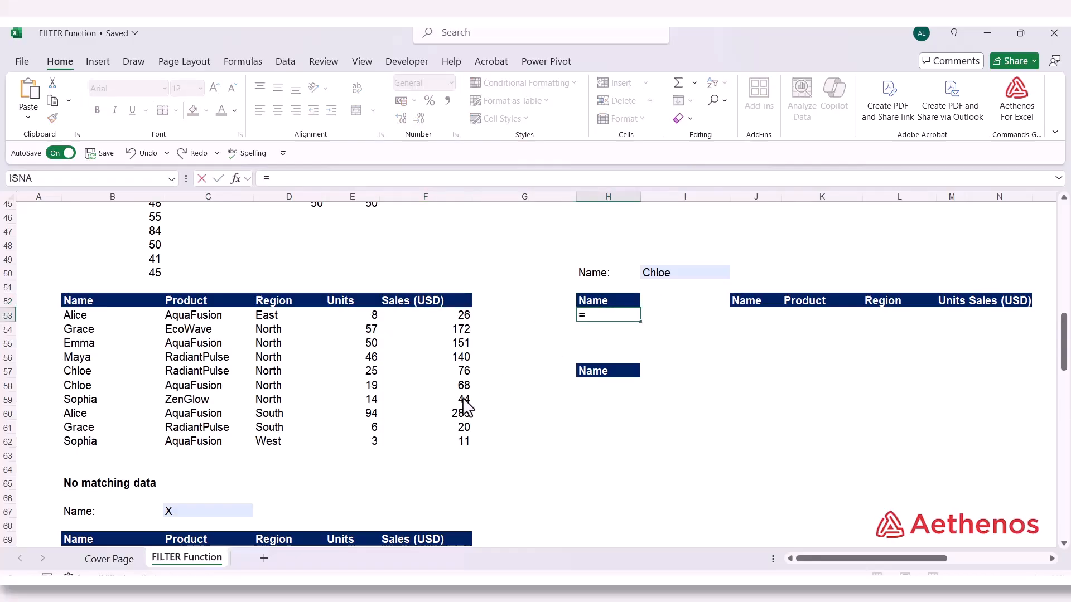
type("fil")
key("Tab")
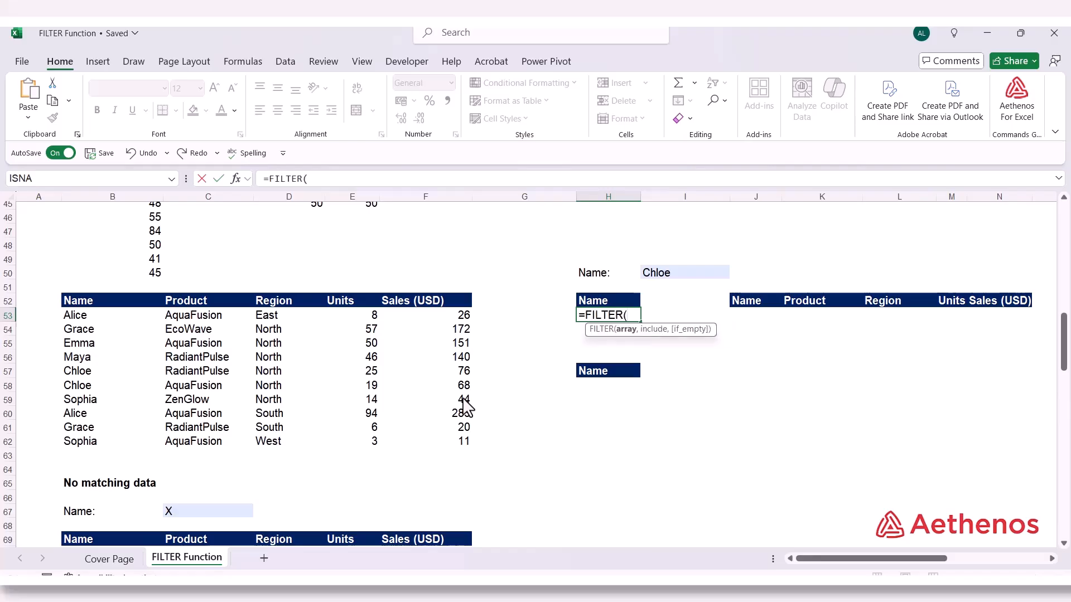
scroll(466, 409, "up", 1)
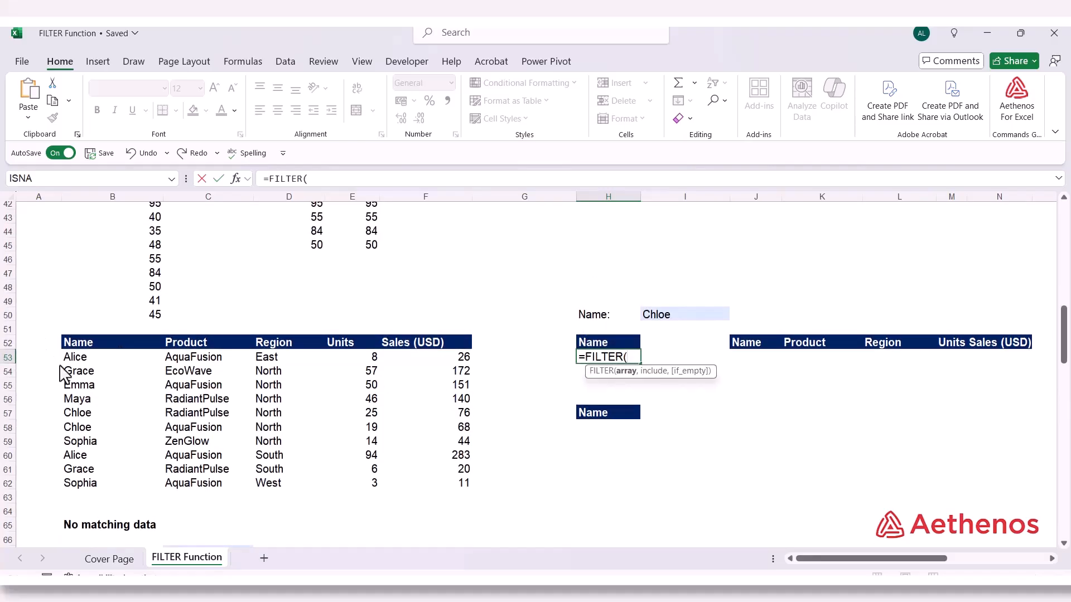
left_click_drag(87, 361, 91, 484)
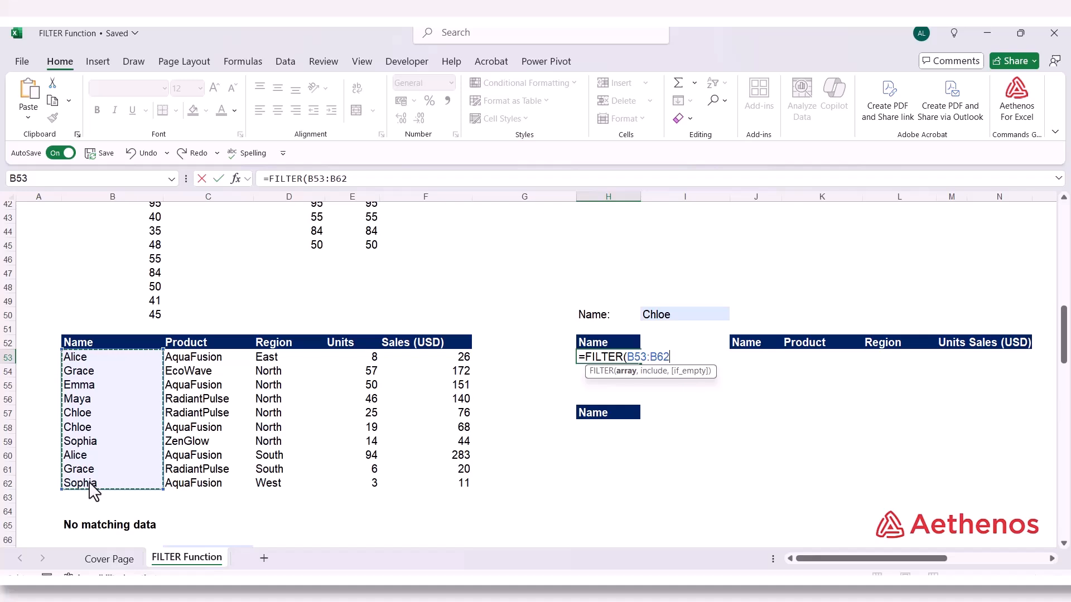
type(",")
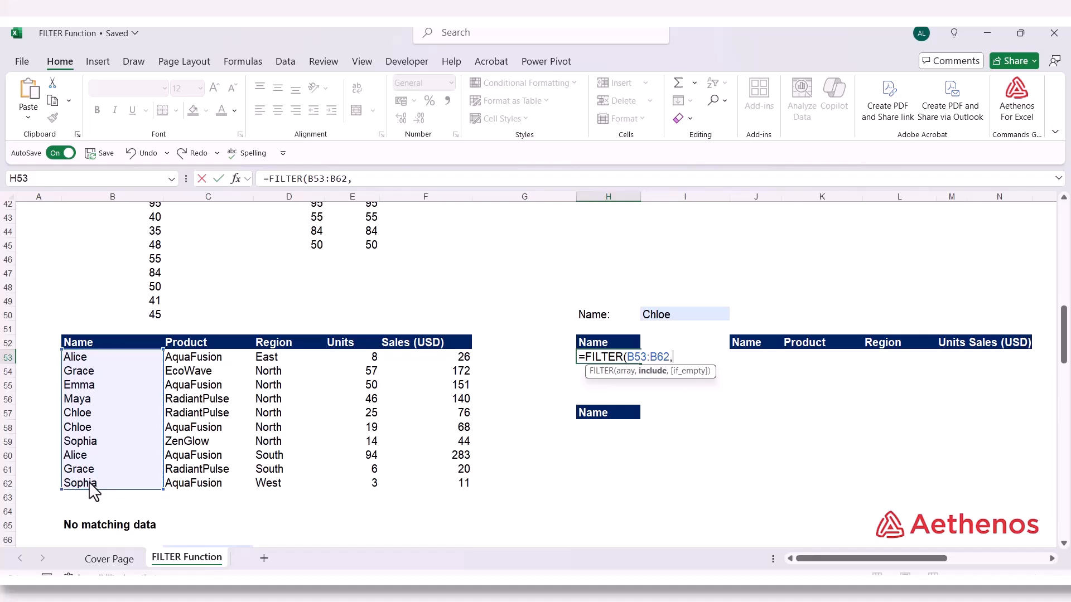
Complete the H53 formula with the include condition B53:B62=I50, and compare its results with the matching rows in the table
left_click_drag(105, 362, 107, 490)
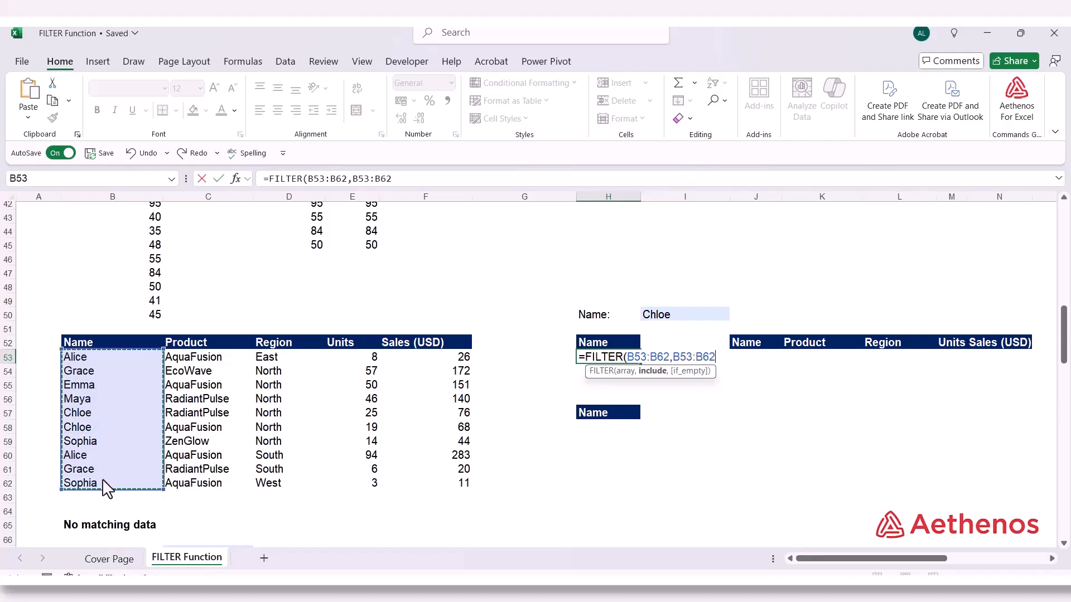
type("=")
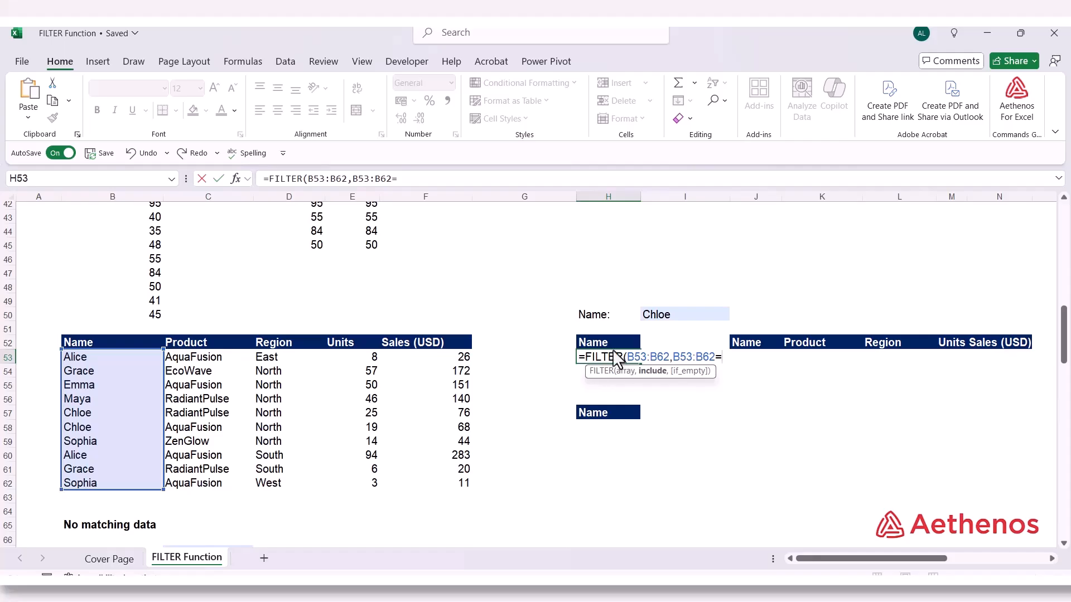
left_click(665, 313)
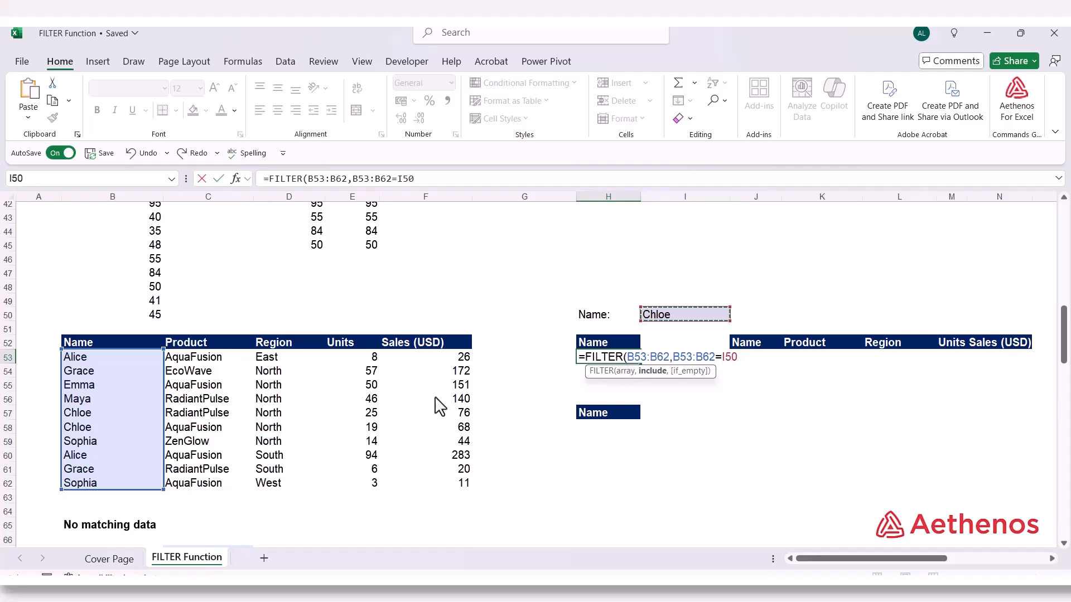
type(")")
key("Return")
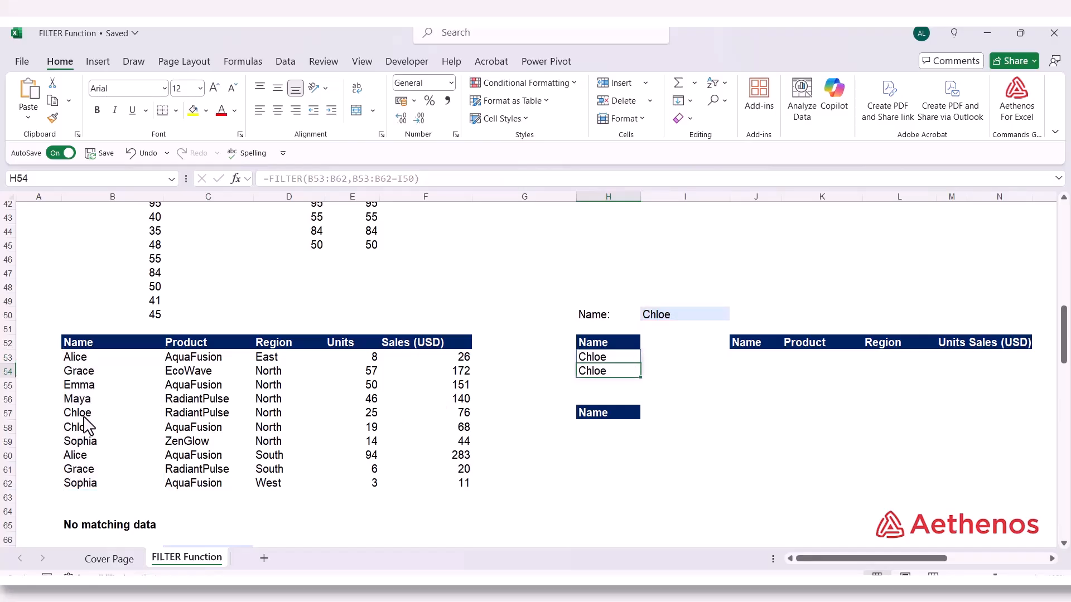
left_click_drag(84, 420, 87, 433)
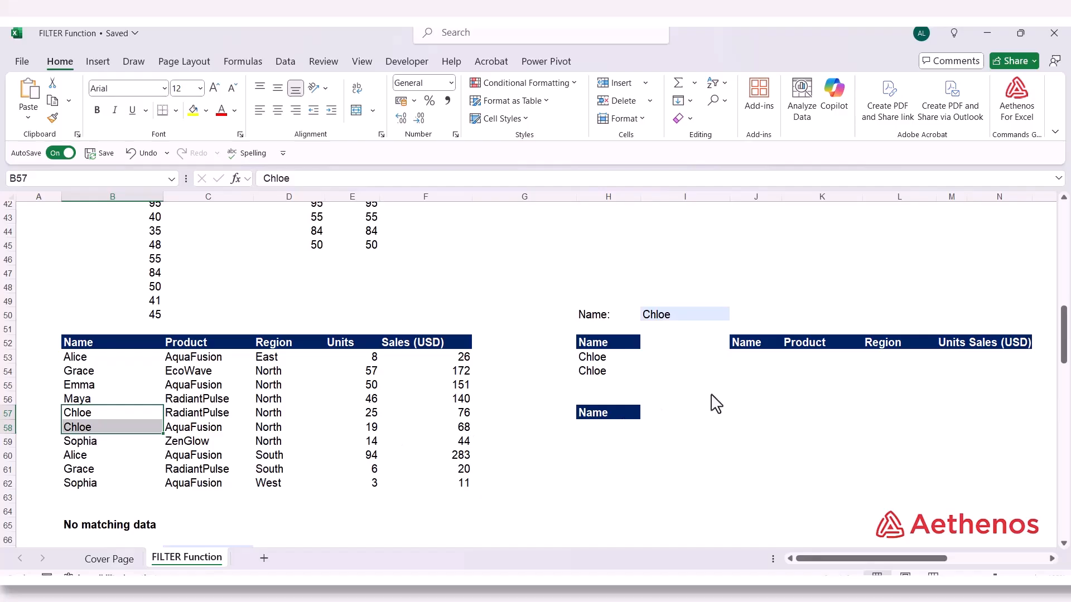
left_click(614, 359)
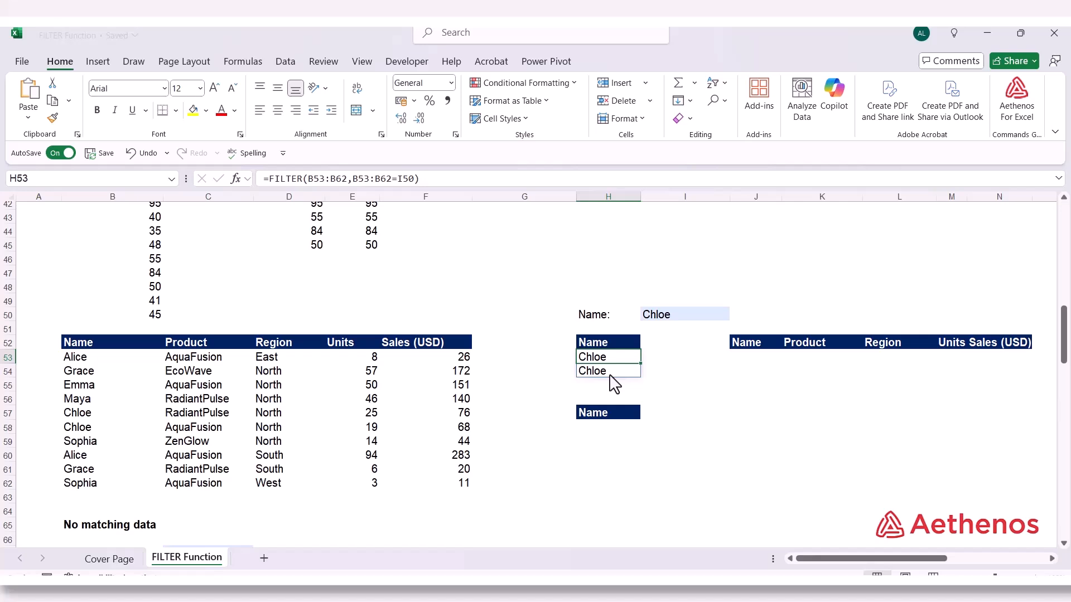
Change the name criterion in I50 to the name listed in B56, and check the H53 result
left_click(682, 320)
type("Ma")
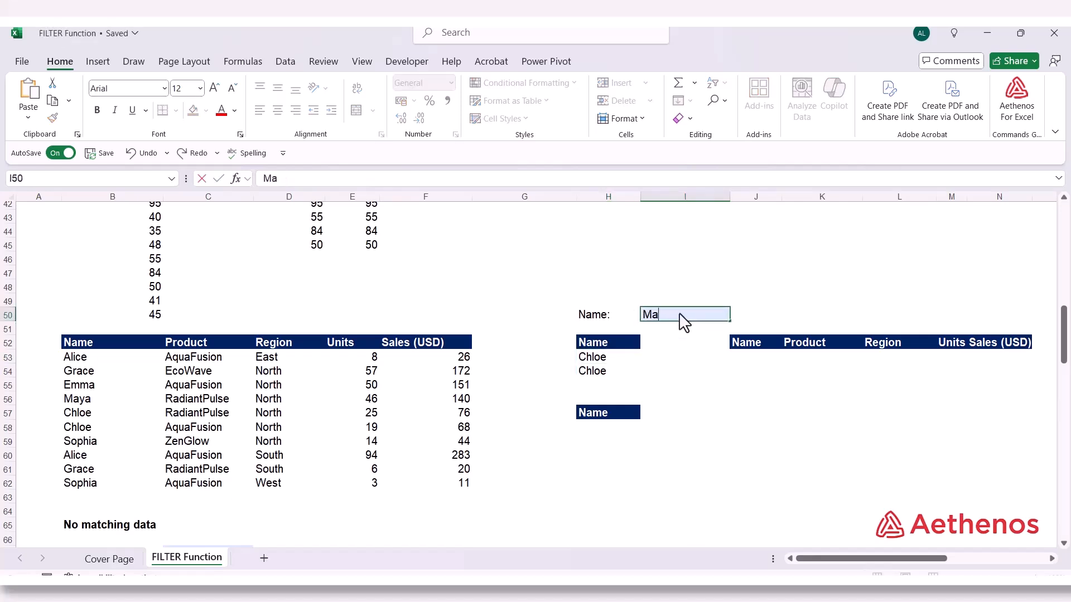
type("ya")
key("Return")
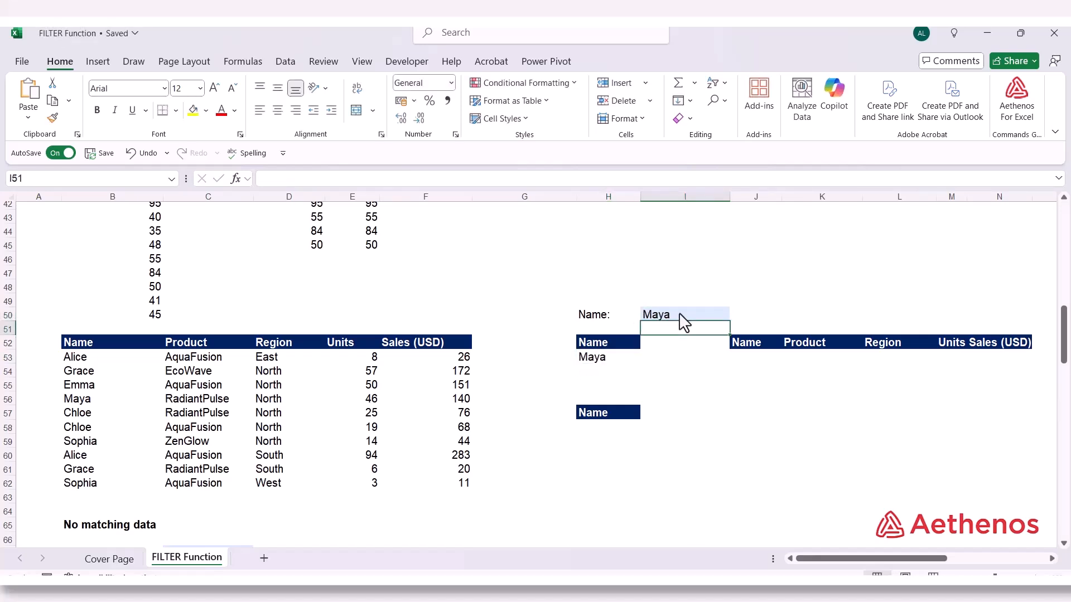
left_click(608, 358)
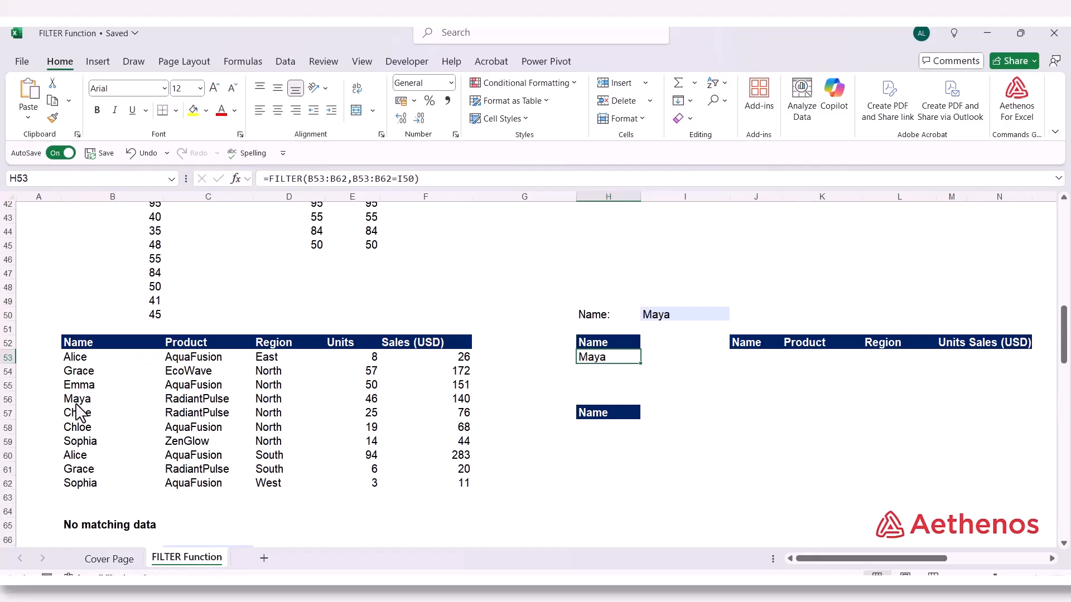
Start a FILTER formula in J53, with the whole sales table B53:F62 as its array
left_click(764, 357)
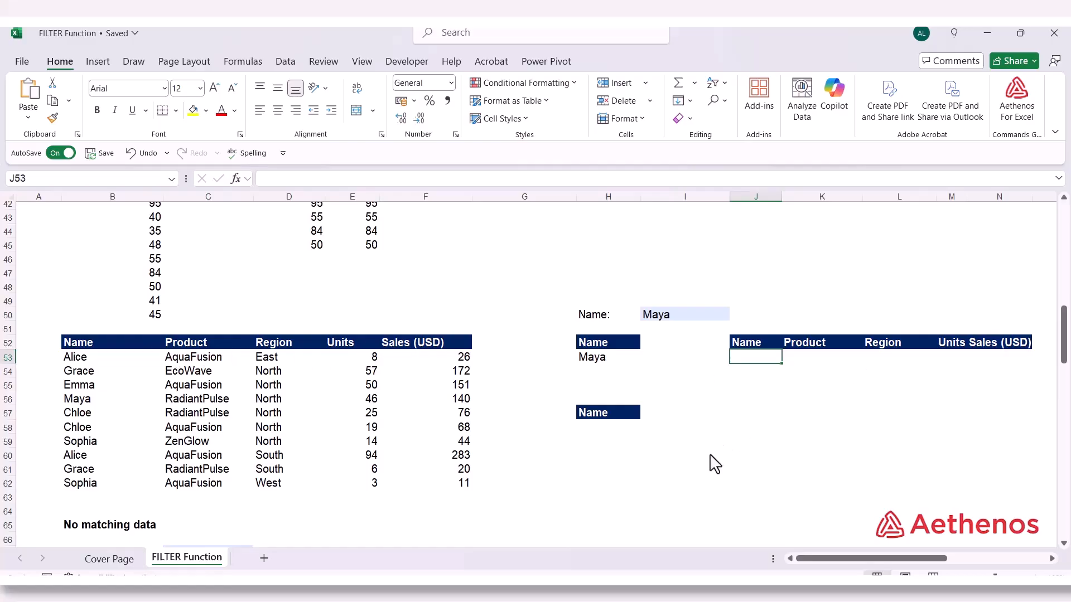
type("=FIL")
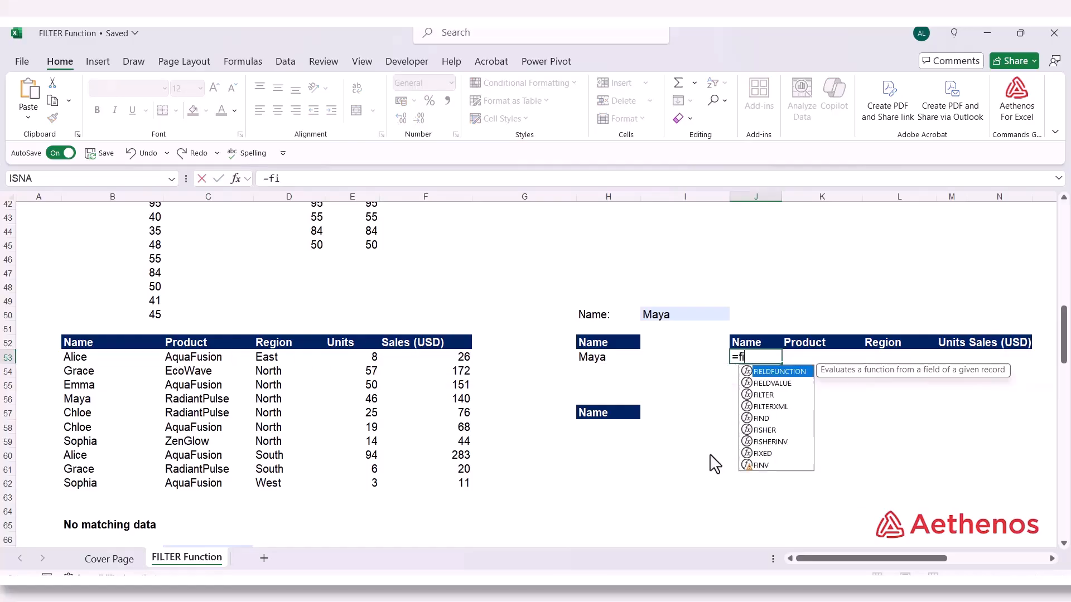
key("Tab")
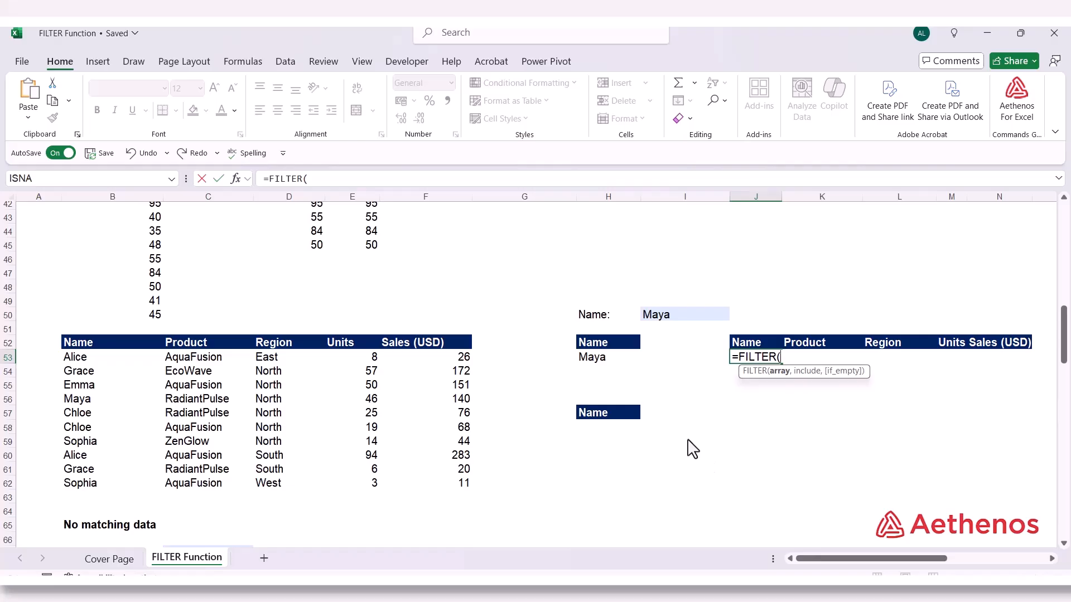
left_click_drag(129, 360, 418, 485)
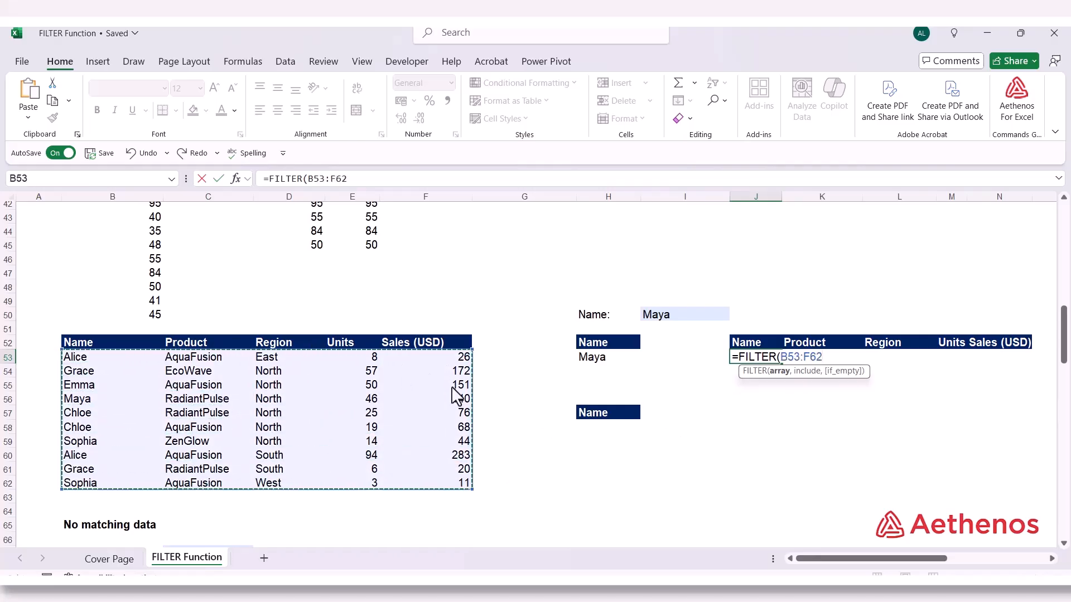
type(",")
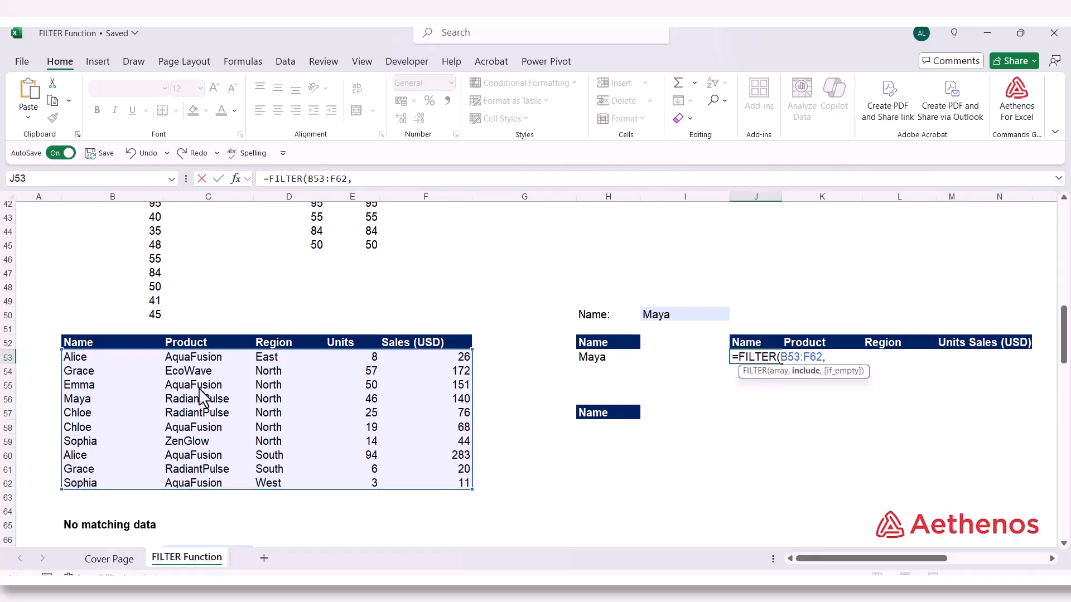
Complete the J53 formula with the include condition B53:B62=I50, referencing the name criterion cell
left_click_drag(94, 361, 93, 483)
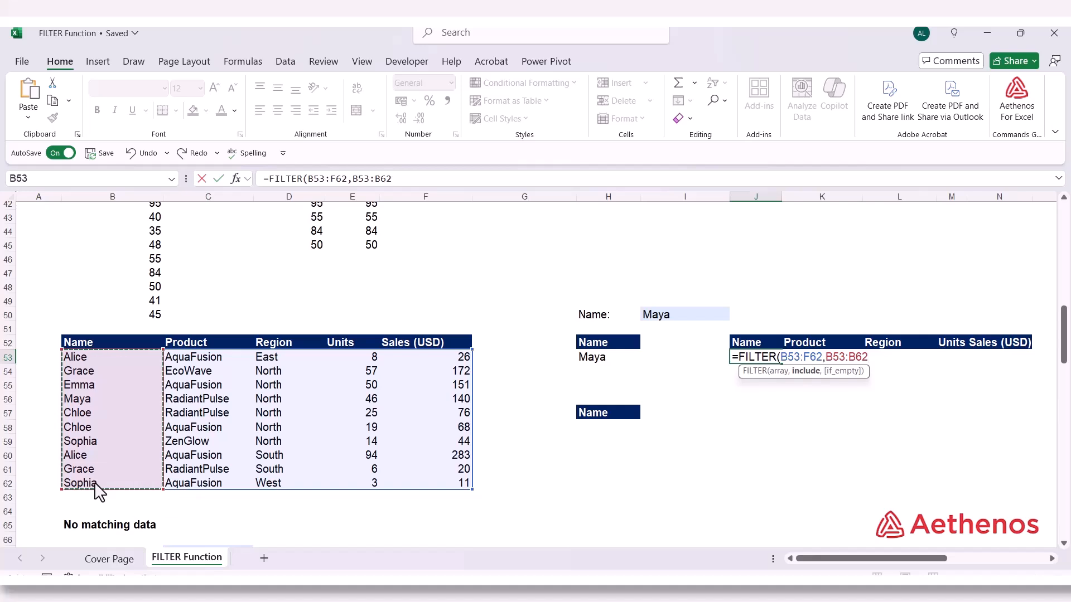
type("=")
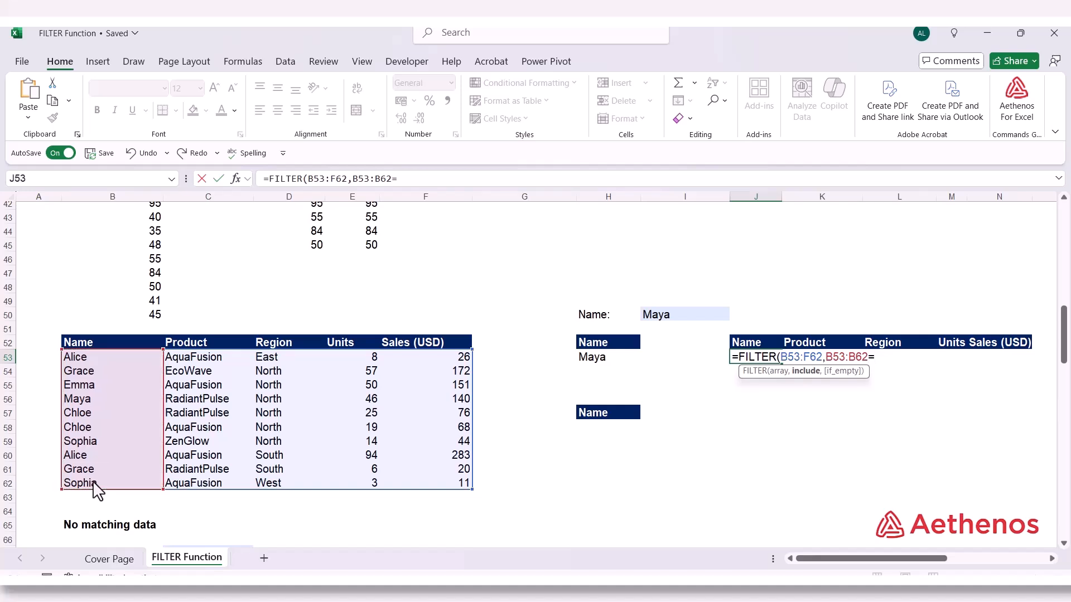
left_click(678, 325)
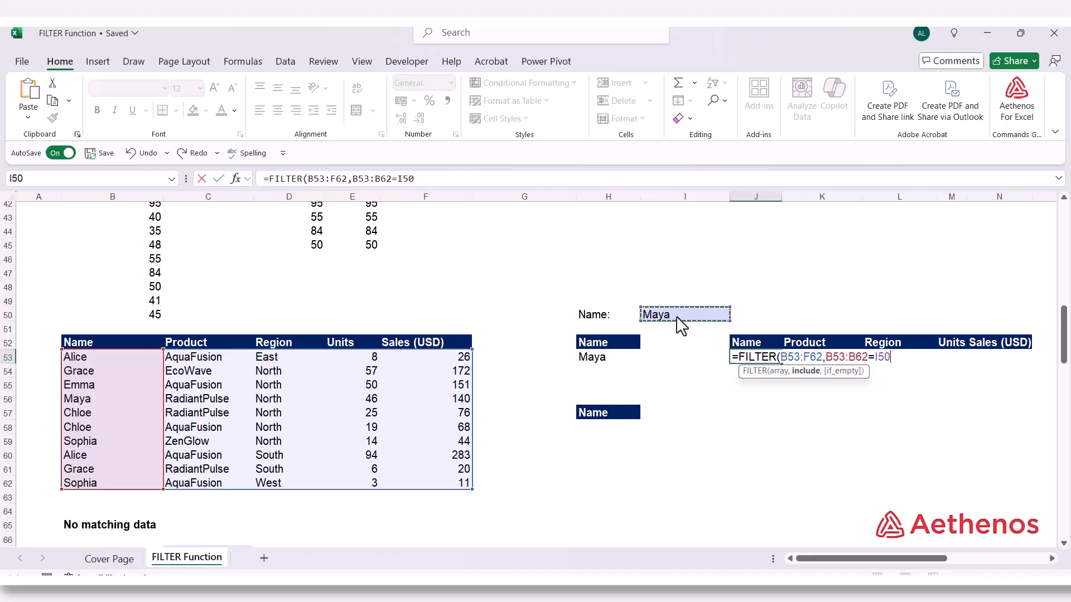
type(")")
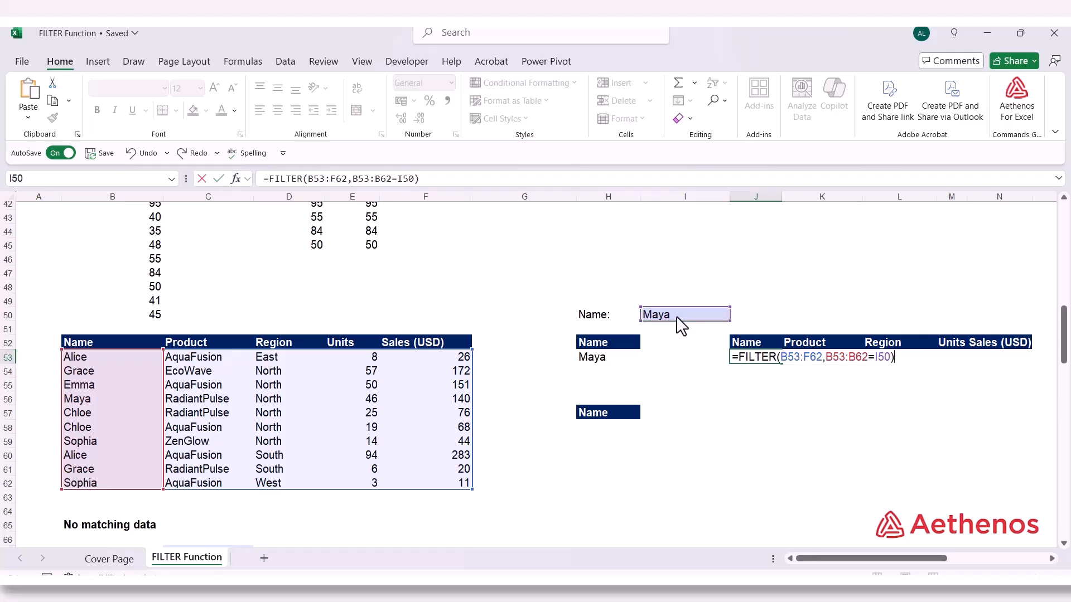
key("Return")
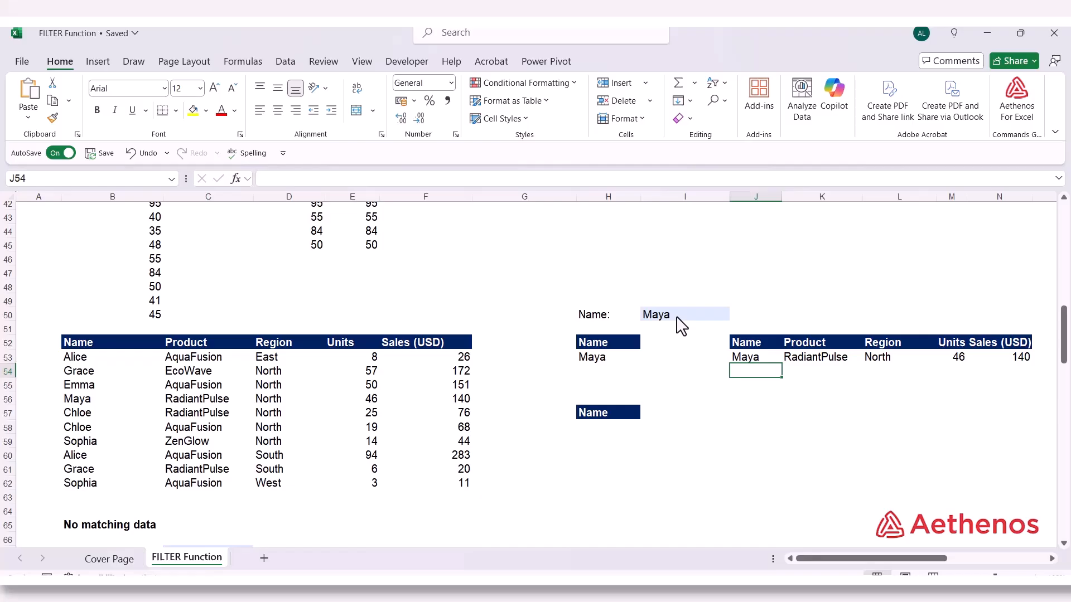
left_click(759, 358)
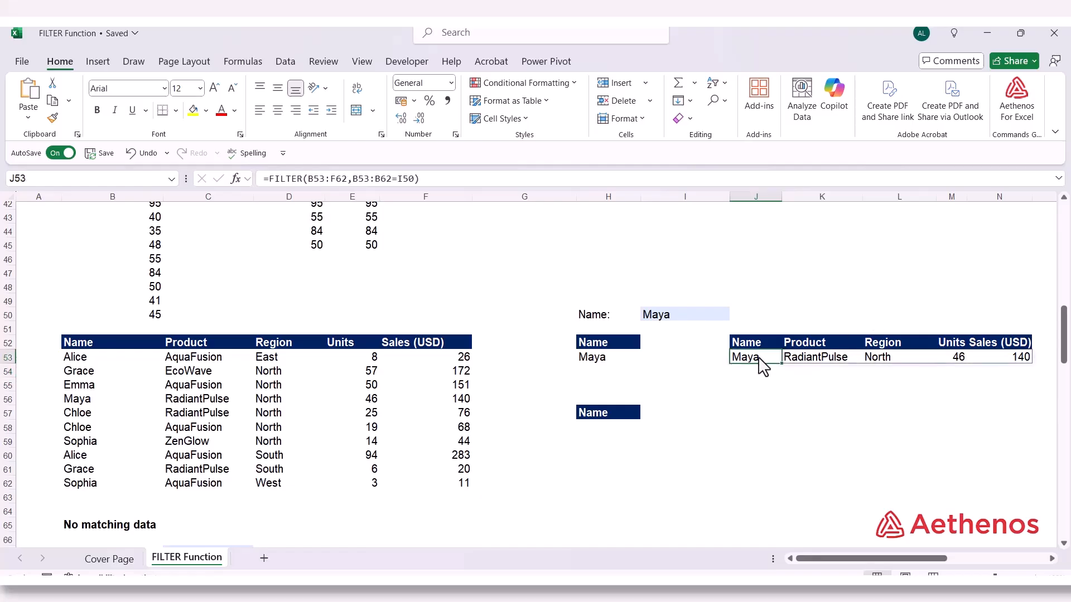
Set the name criterion in I50 to the name listed in B57, and check the rows returned from J53
left_click(675, 326)
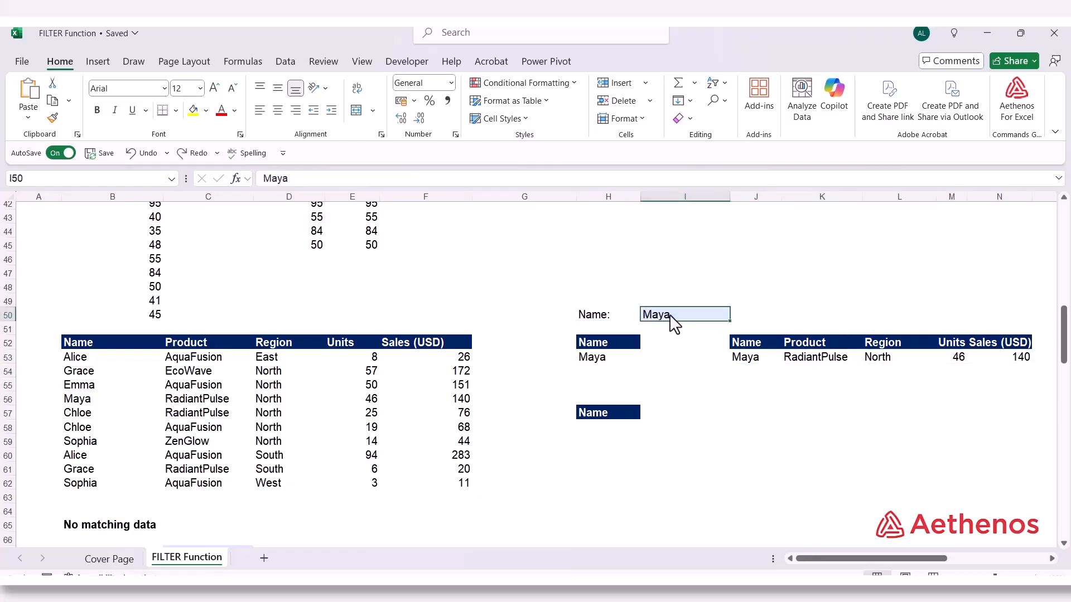
type("Chloe")
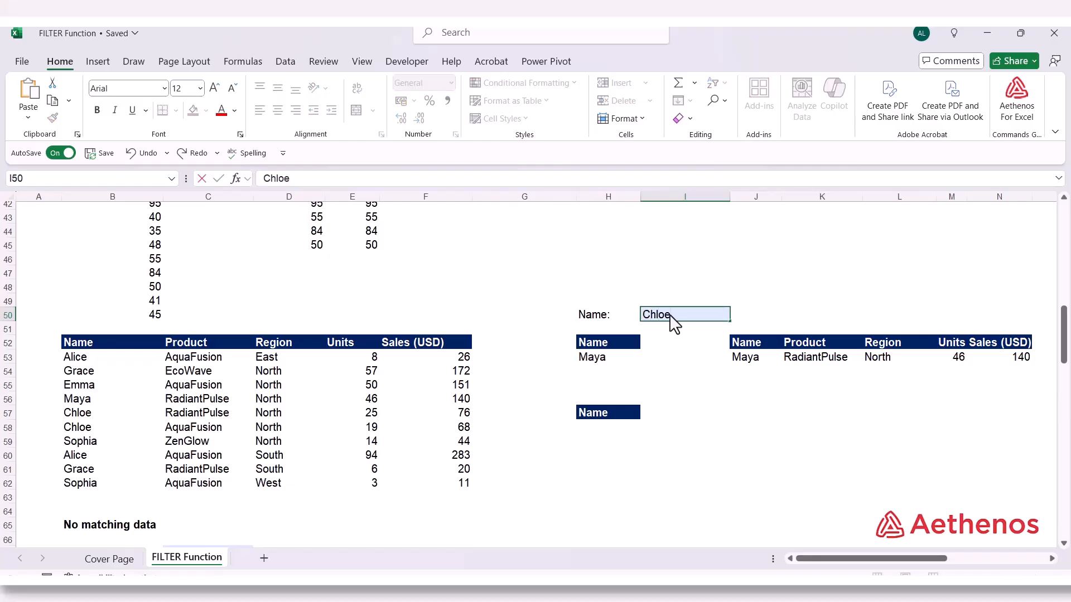
key("Return")
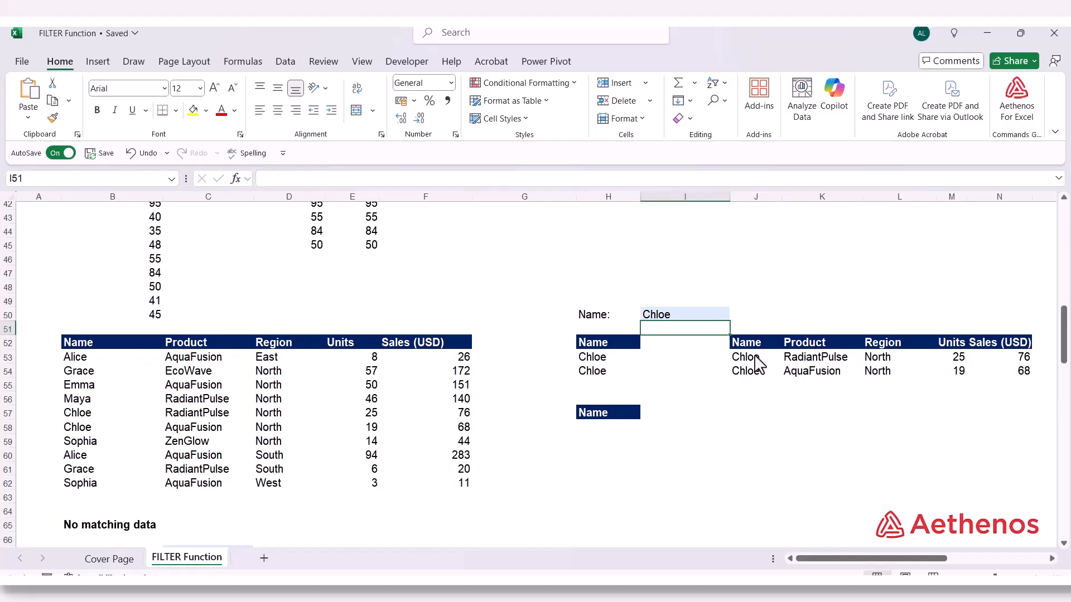
left_click(759, 364)
left_click(755, 373)
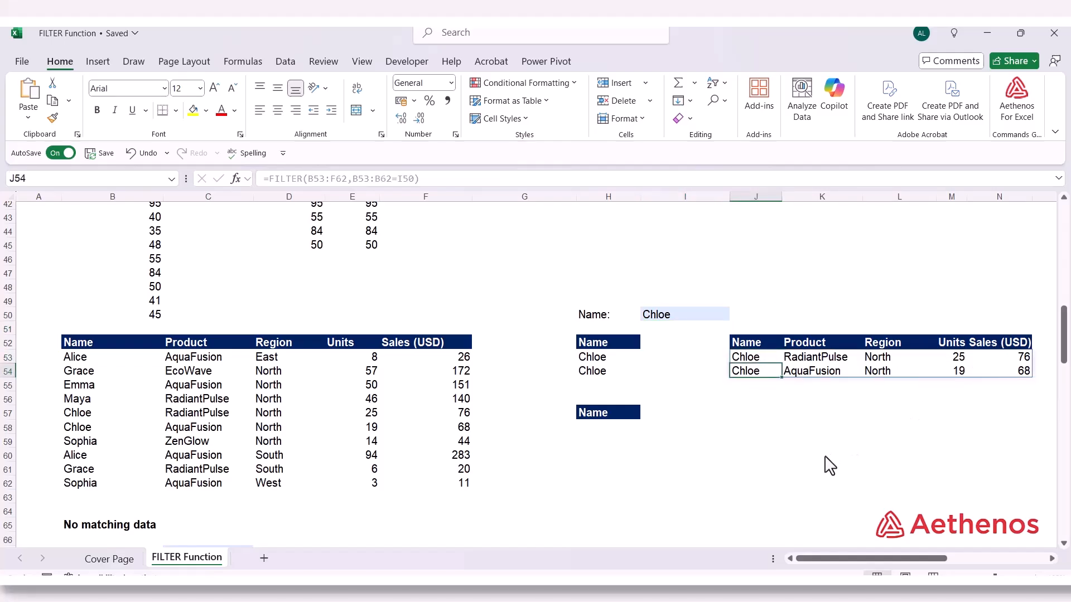
Replace the I50 reference in the J53 FILTER formula with the criterion name as quoted text
double_click(757, 360)
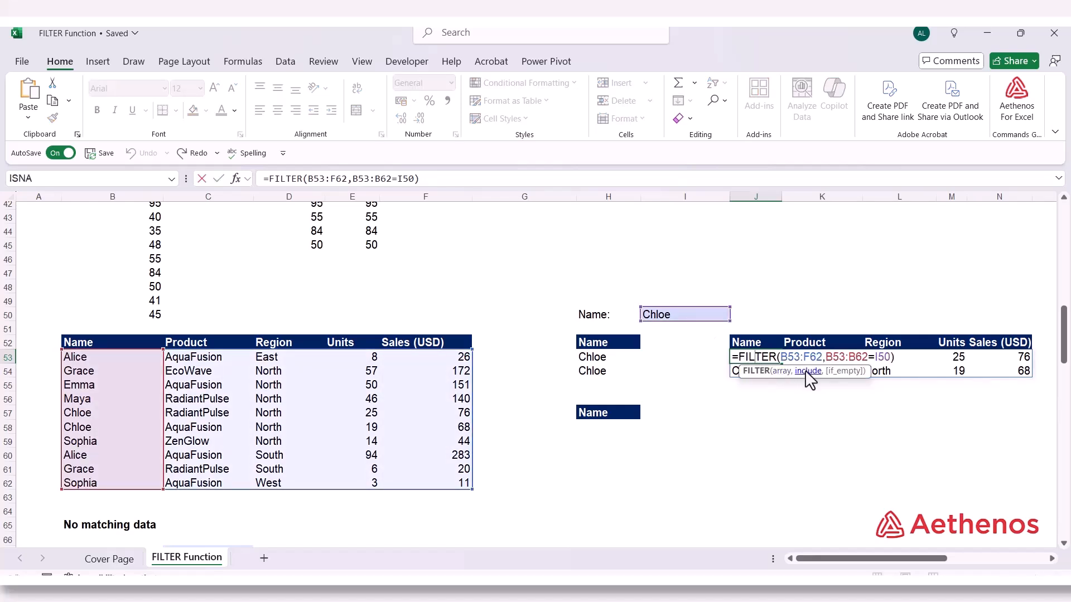
left_click(876, 357)
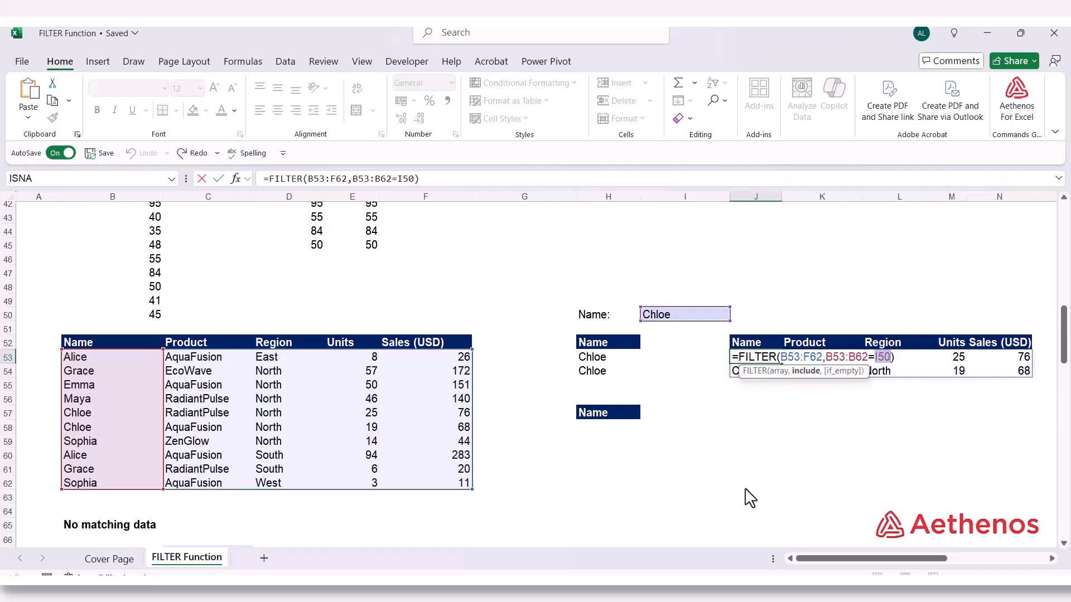
type("\"Chloe")
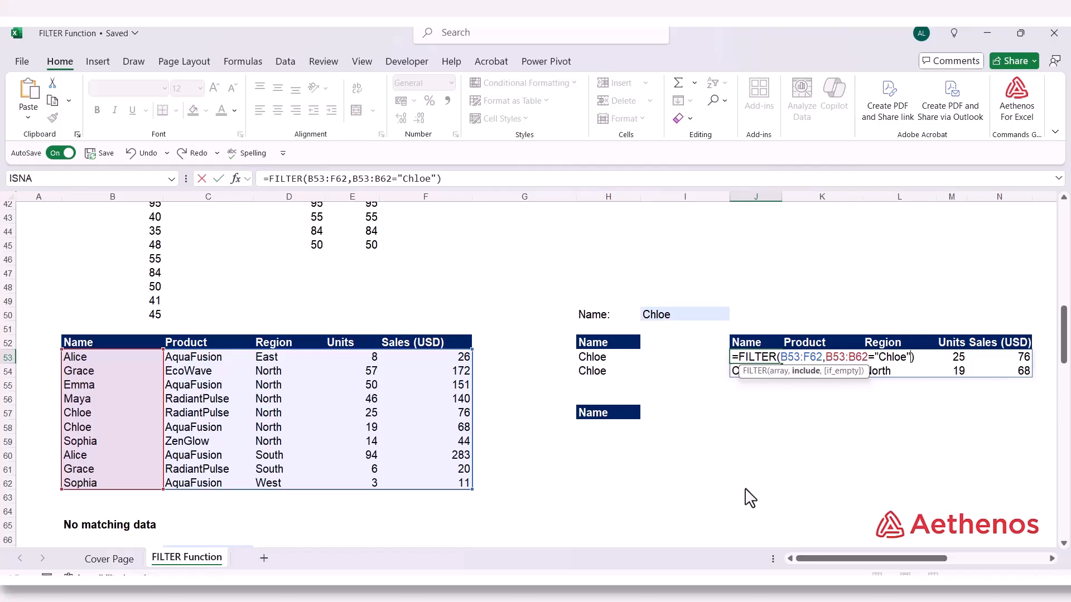
type("\")")
key("Return")
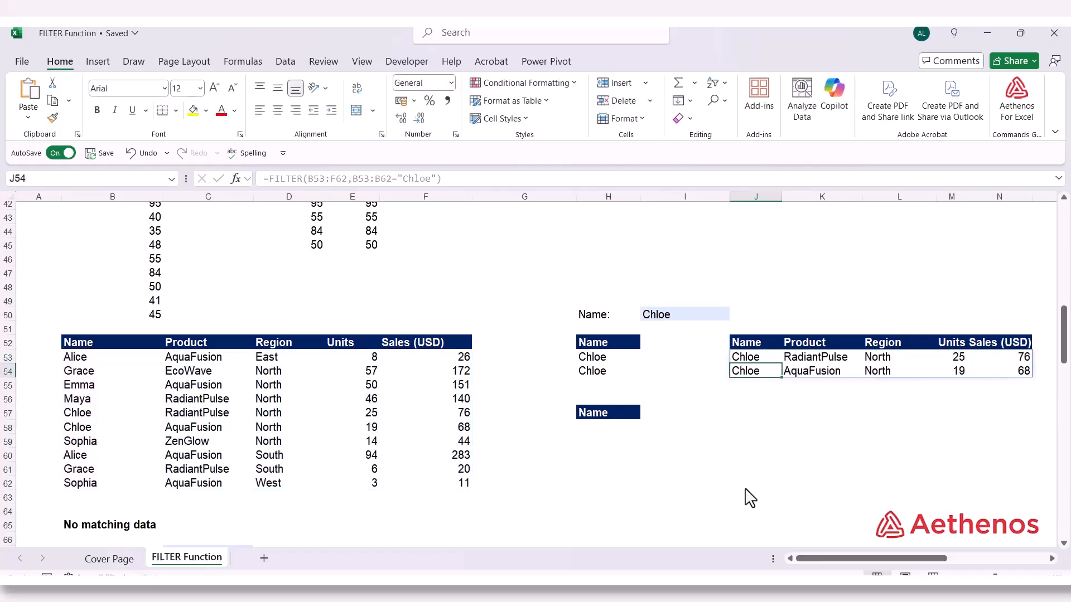
Inspect the arguments of the FILTER formula in J53, leaving the formula as it is
double_click(753, 361)
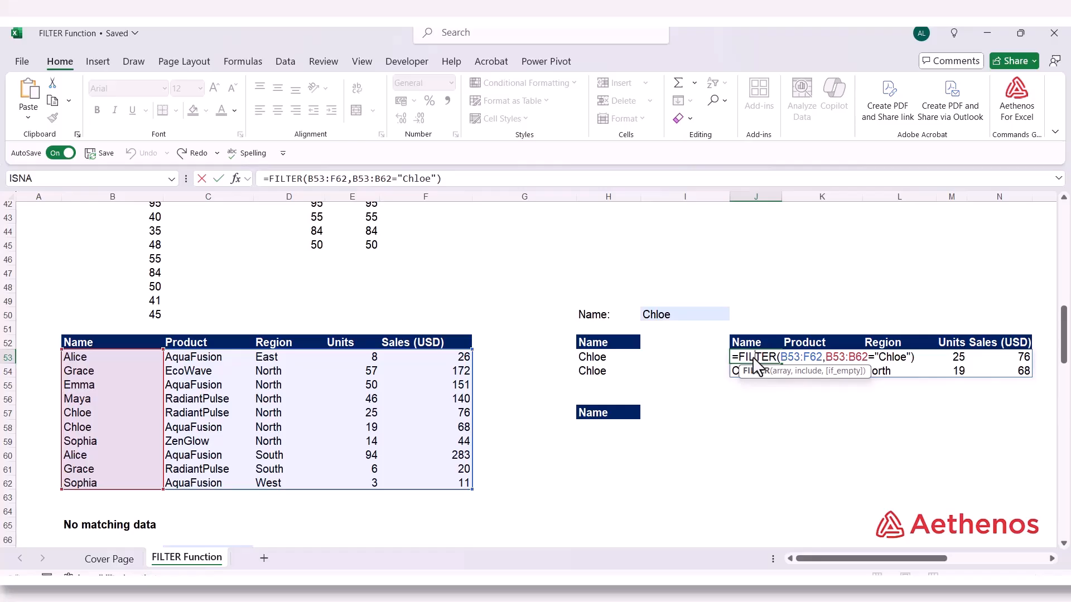
key("Escape")
left_click(728, 441)
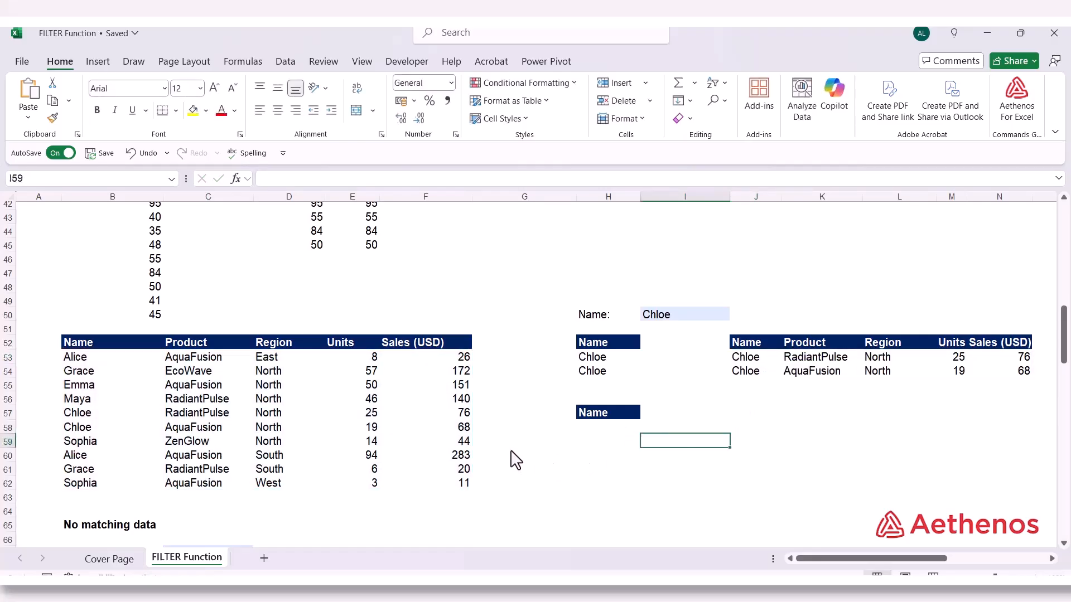
Start a FILTER formula in B70 under the No matching data heading, with the sales table B53:F62 as its array
scroll(516, 461, "down", 2)
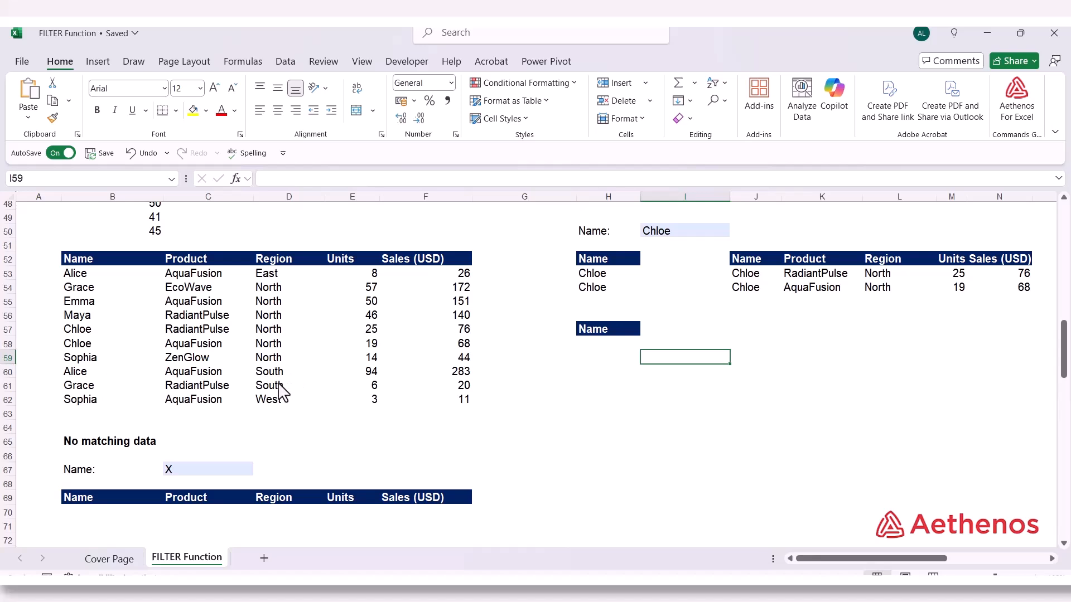
left_click(75, 447)
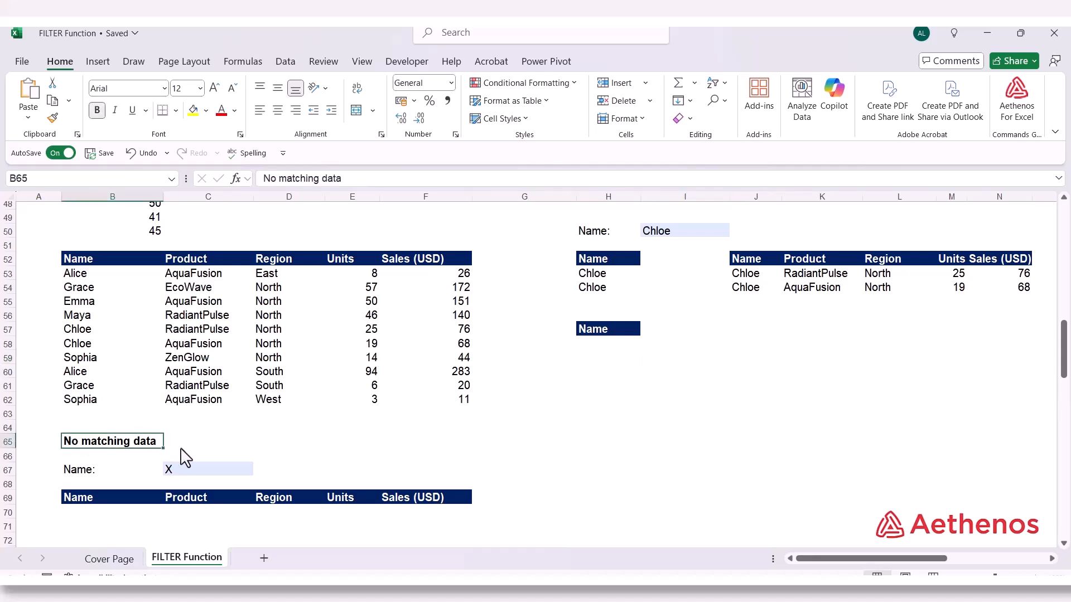
left_click(92, 513)
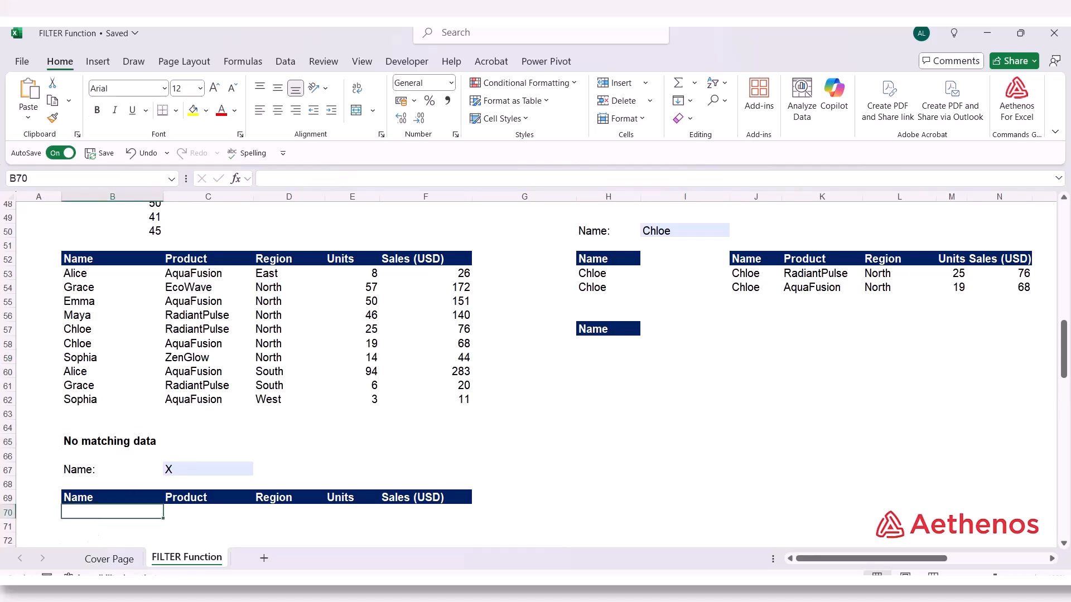
type("=")
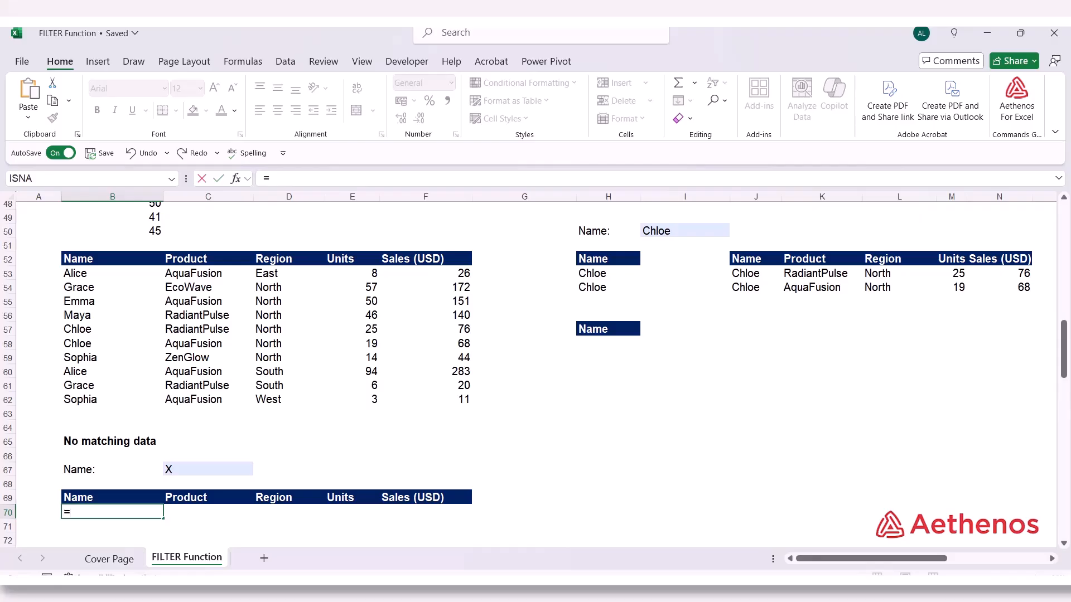
type("fil")
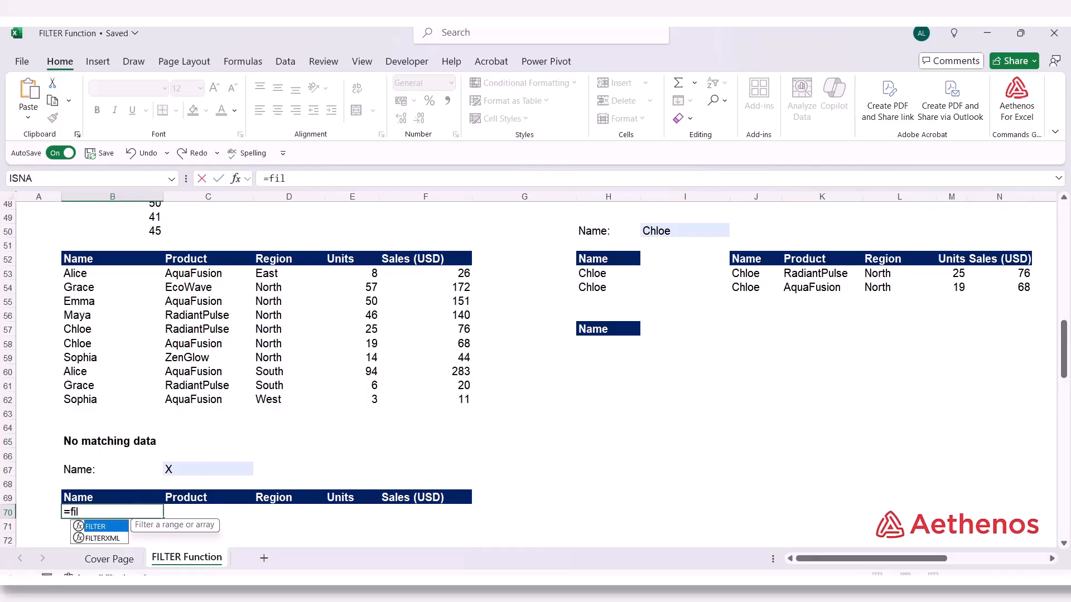
key("Tab")
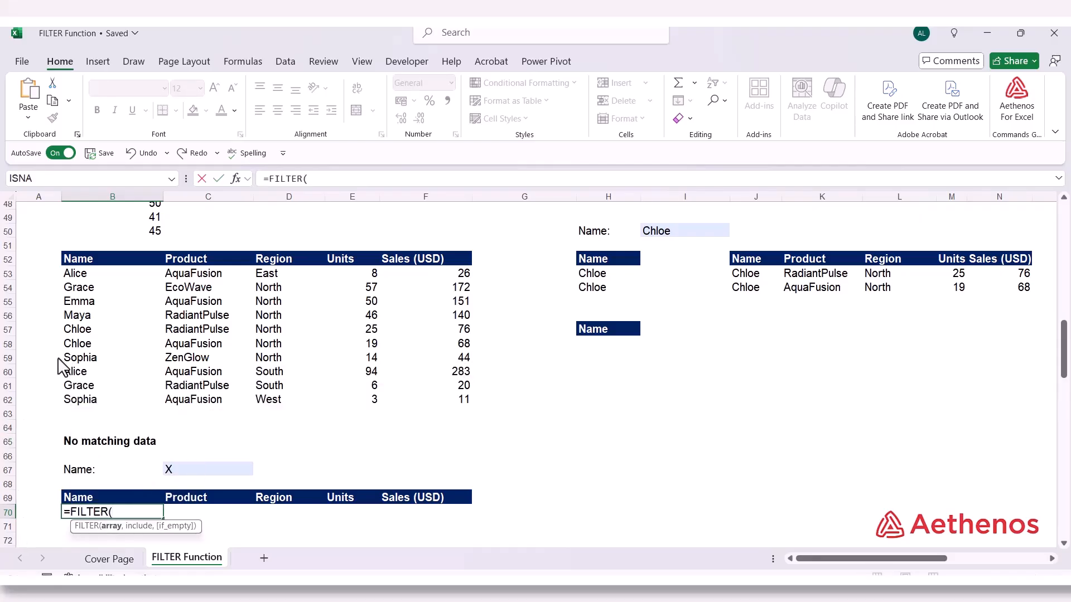
left_click_drag(82, 276, 426, 410)
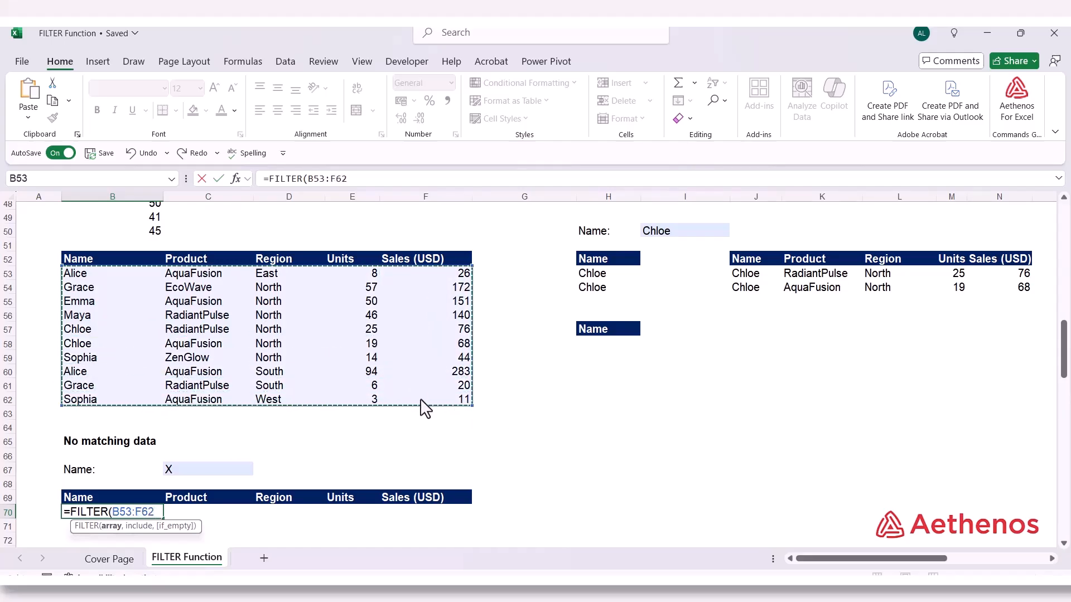
Add the include condition B53:B62=C67 to the B70 formula, referencing the name criterion cell
type(",")
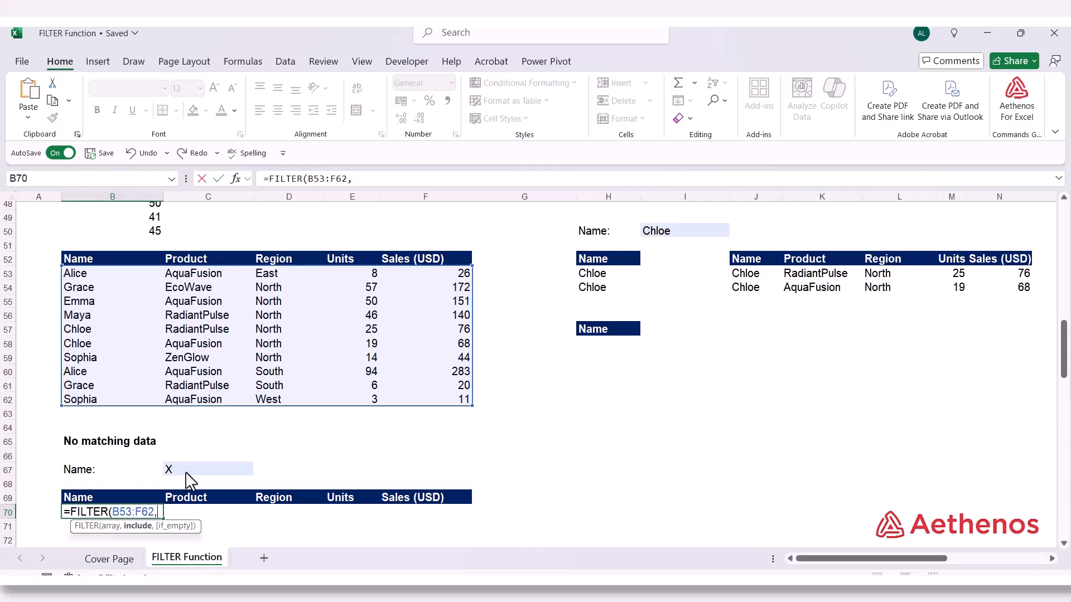
left_click_drag(101, 277, 96, 397)
type("=")
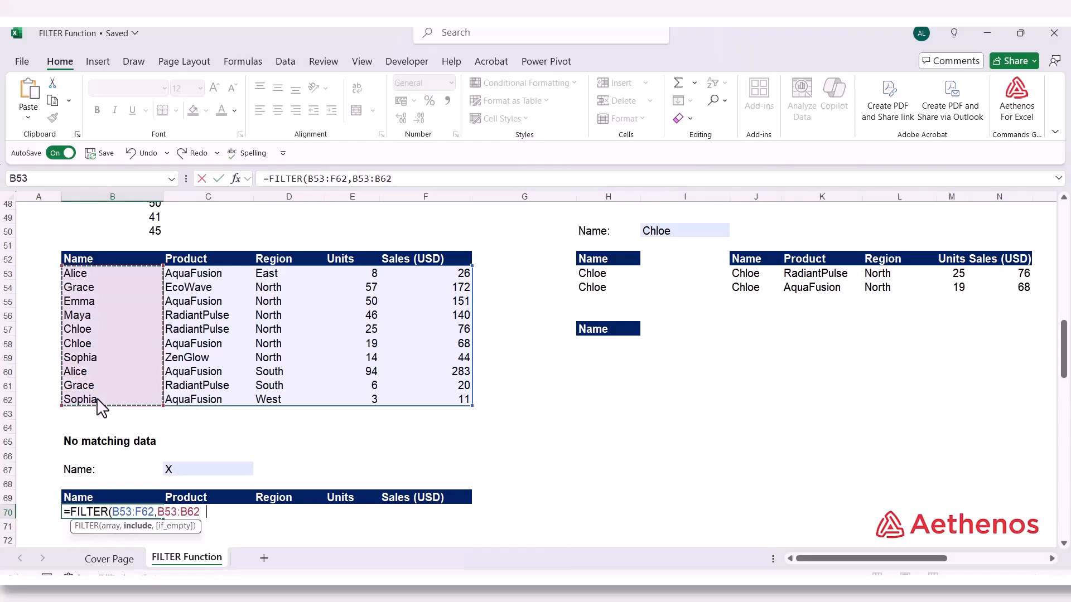
left_click(195, 470)
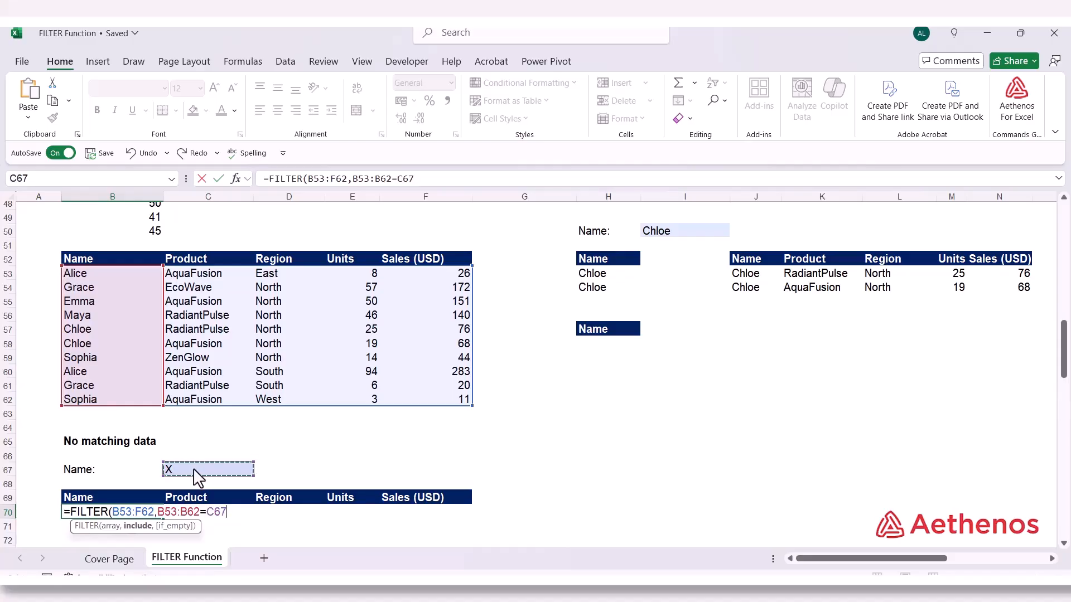
Complete the B70 FILTER formula with "No match" as its if_empty argument
type(",")
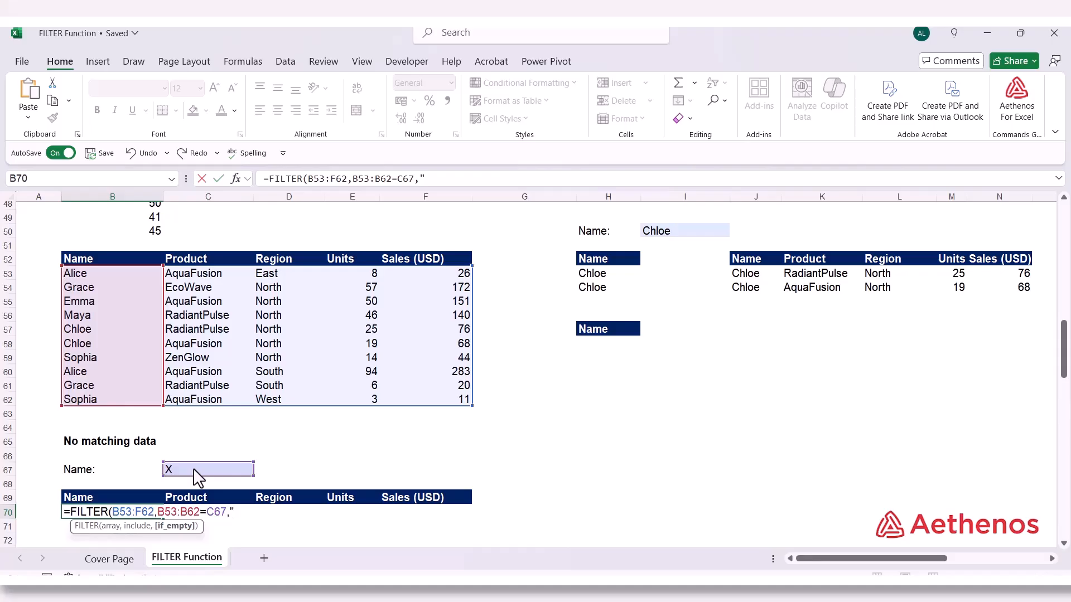
type("No mat")
key("BackSpace")
type("tec")
key("BackSpace")
key("BackSpace")
type("ch")
key("Return")
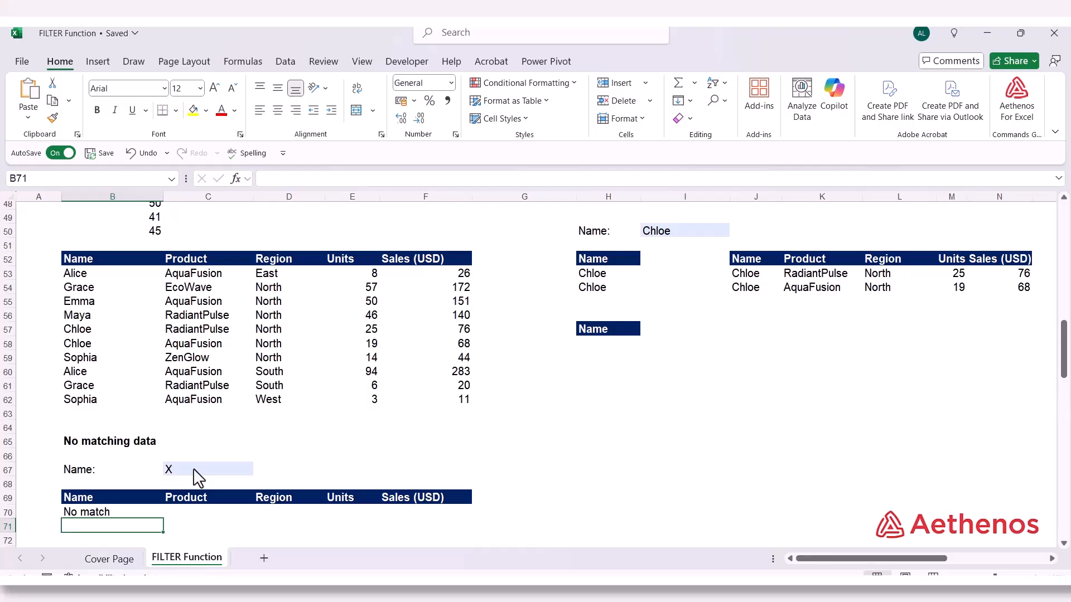
Set the name criterion in C67 to the name listed in B53, and check the rows returned from B70
left_click(194, 470)
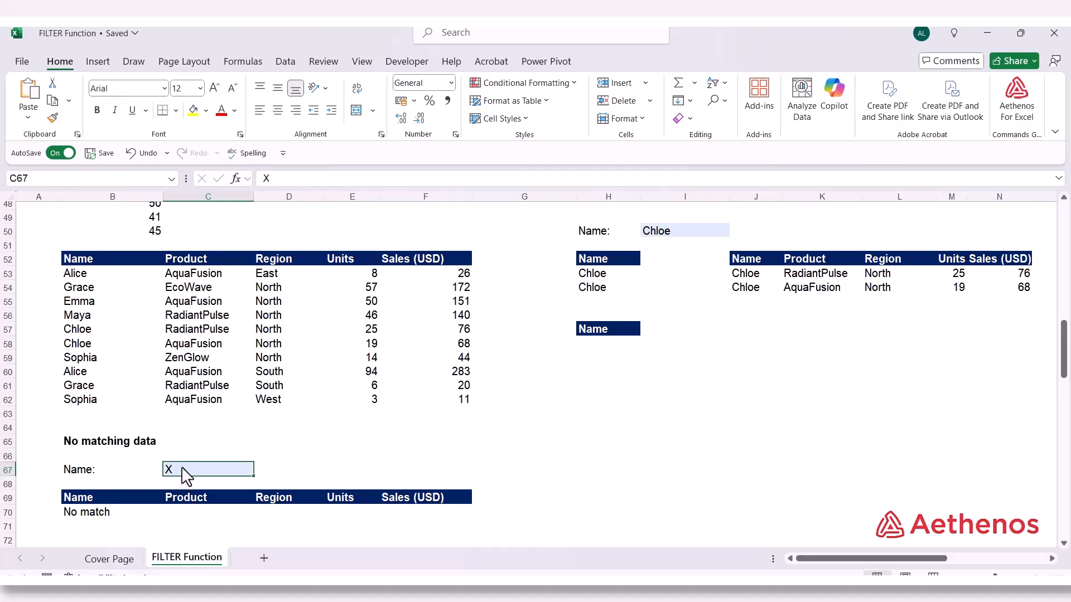
type("Alice")
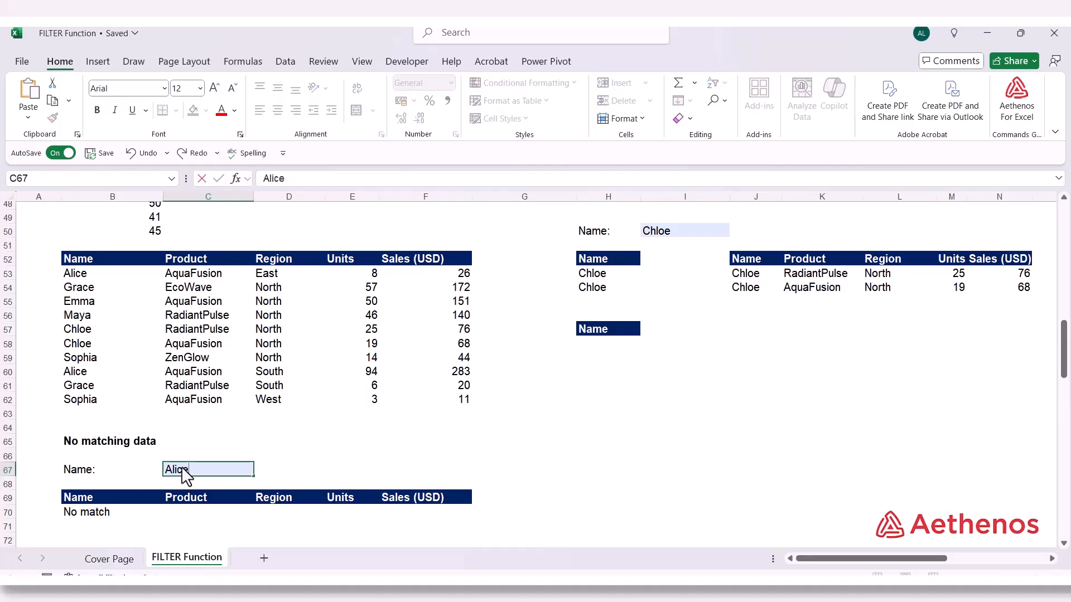
key("Return")
scroll(186, 477, "down", 2)
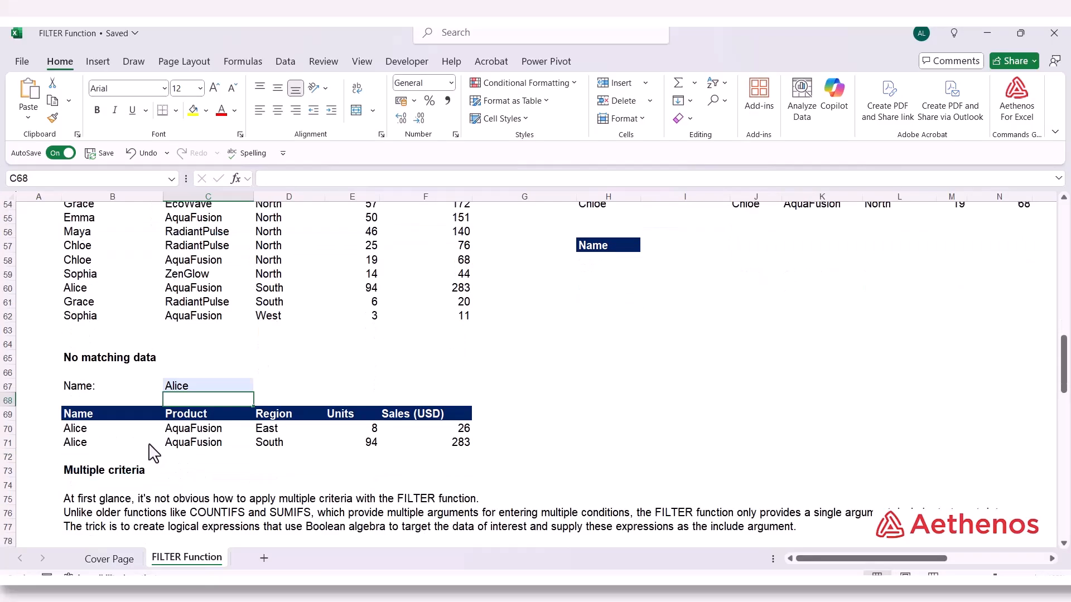
left_click(159, 438)
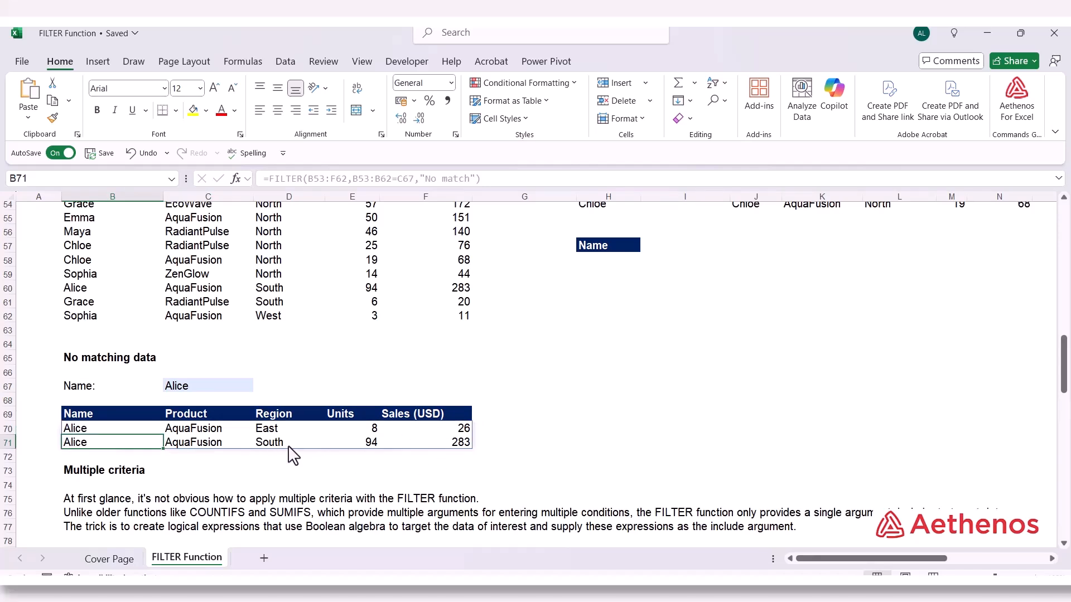
left_click(583, 440)
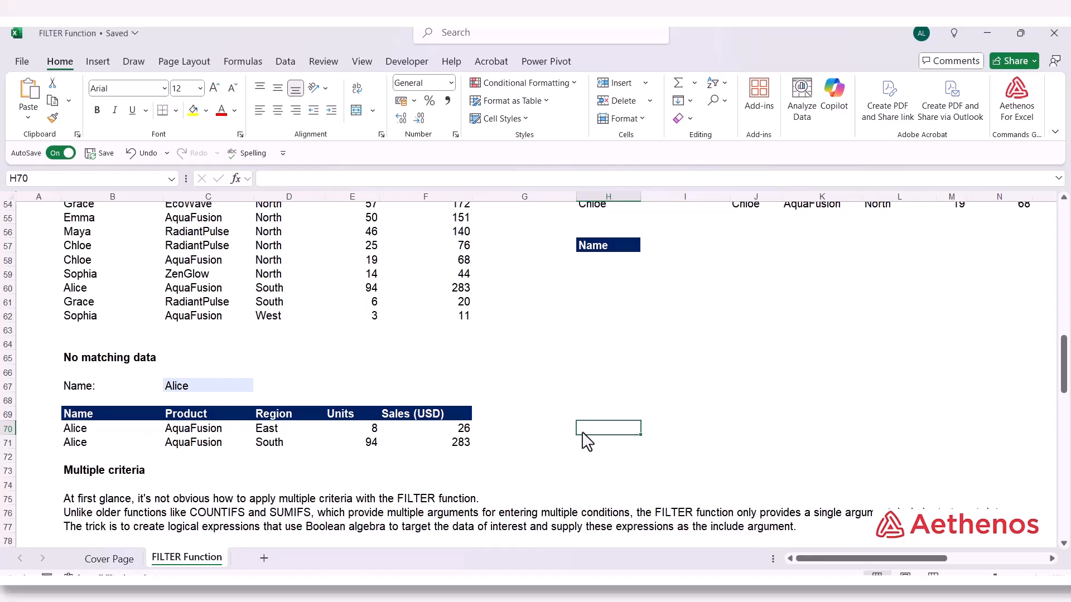
Beside the Multiple criteria notes, enter TRUE in I83 and its numeric equivalent 1 in J83
scroll(586, 440, "down", 2)
scroll(586, 440, "down", 4)
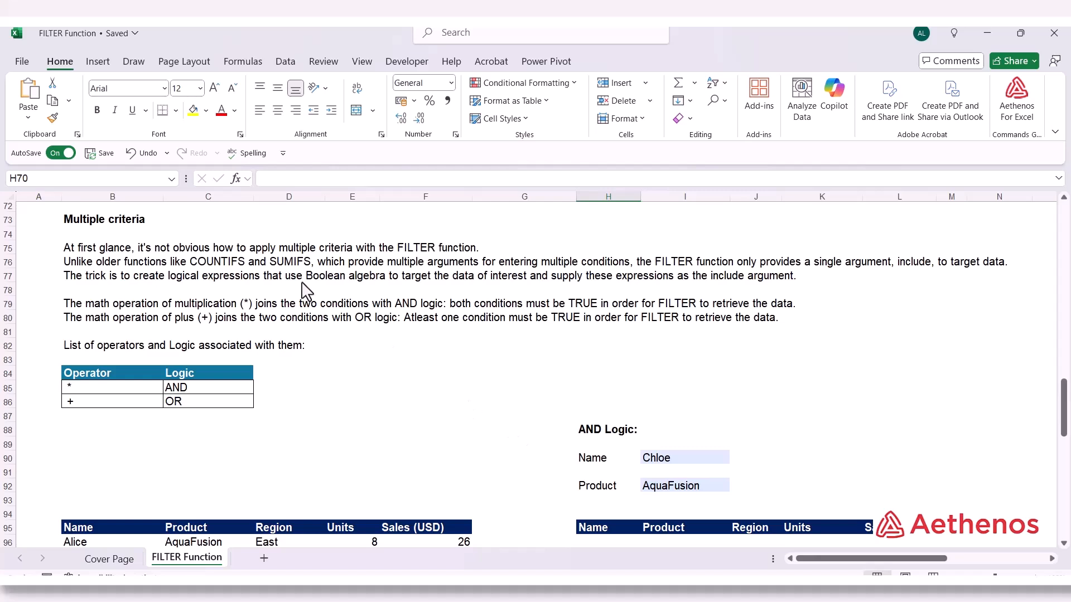
left_click(327, 278)
left_click(314, 278)
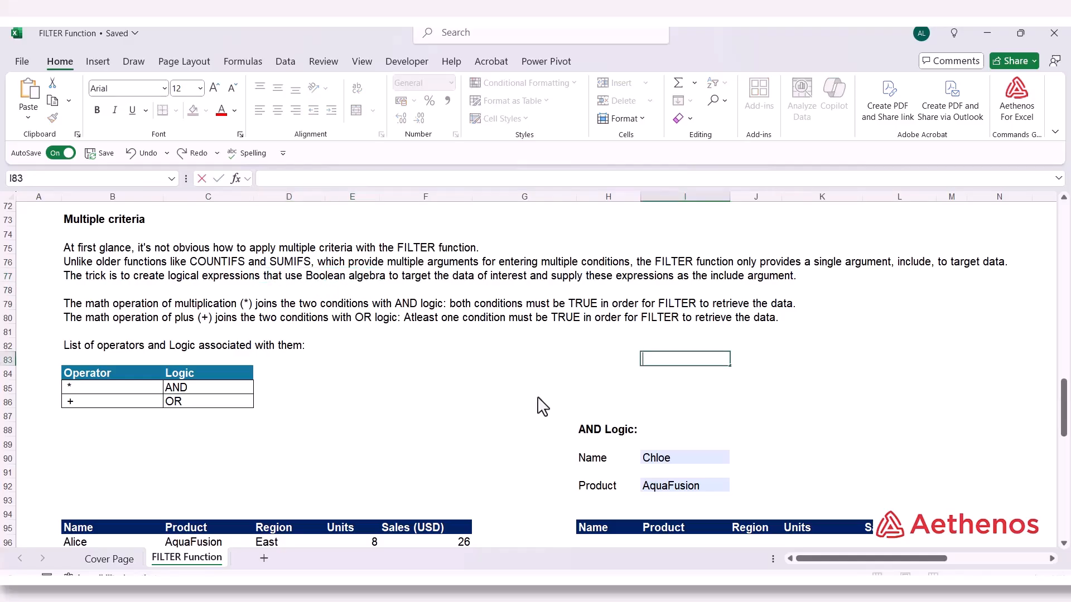
type("TRUE")
key("Tab")
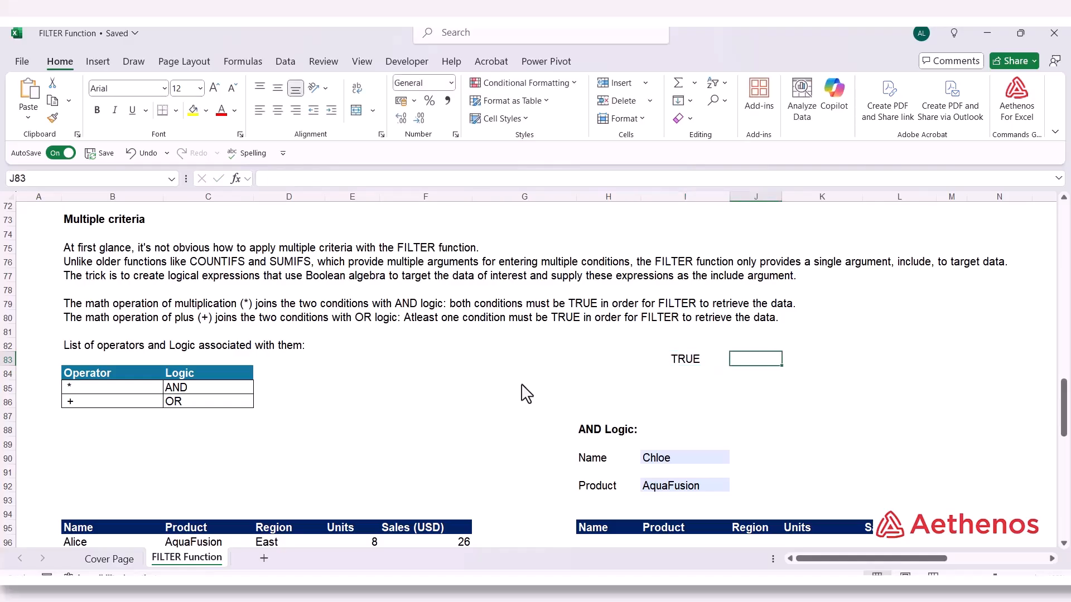
type("1")
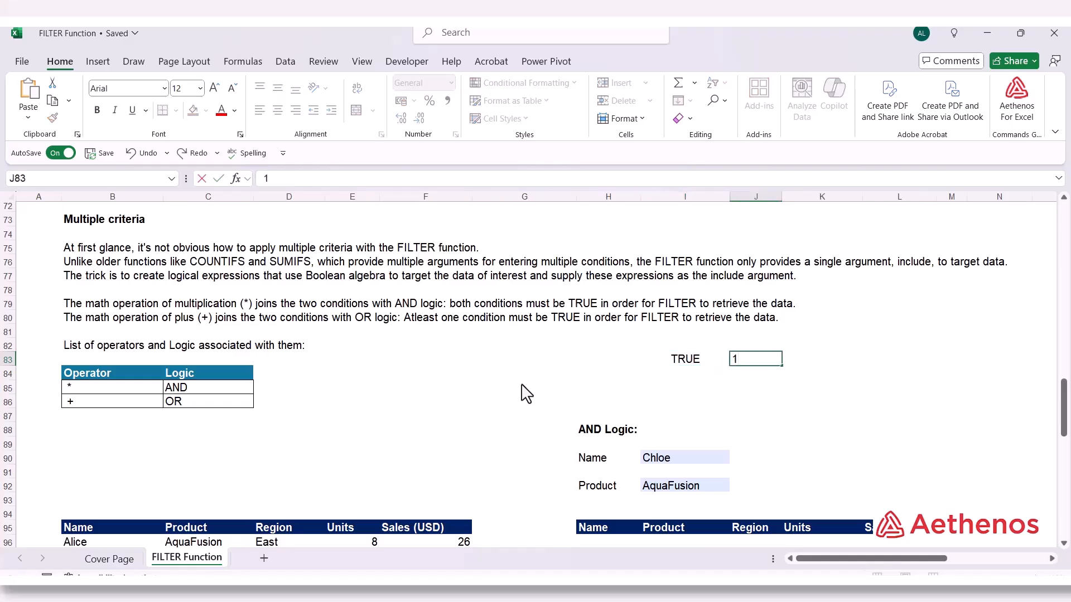
key("Return")
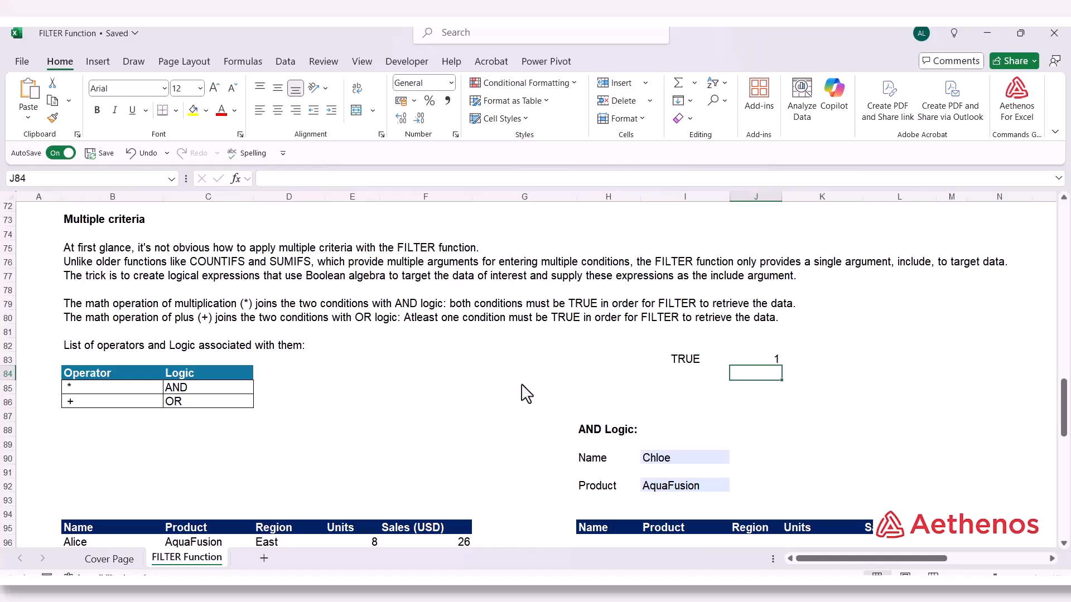
Enter FALSE in I84 and its numeric equivalent 0 in J84
key("Left")
type("FALSR")
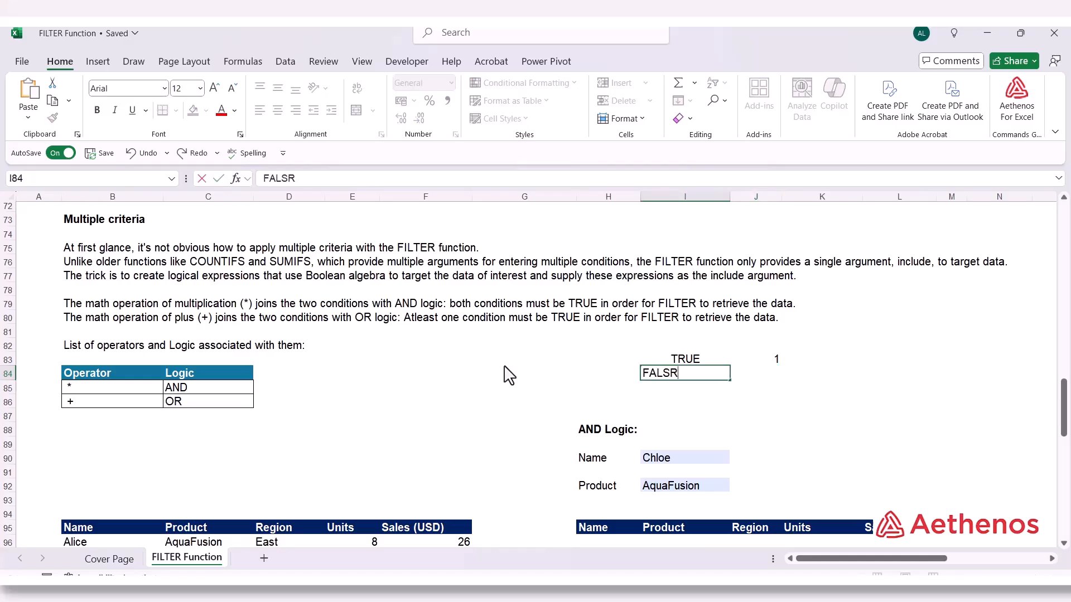
key("BackSpace")
type("E")
key("Tab")
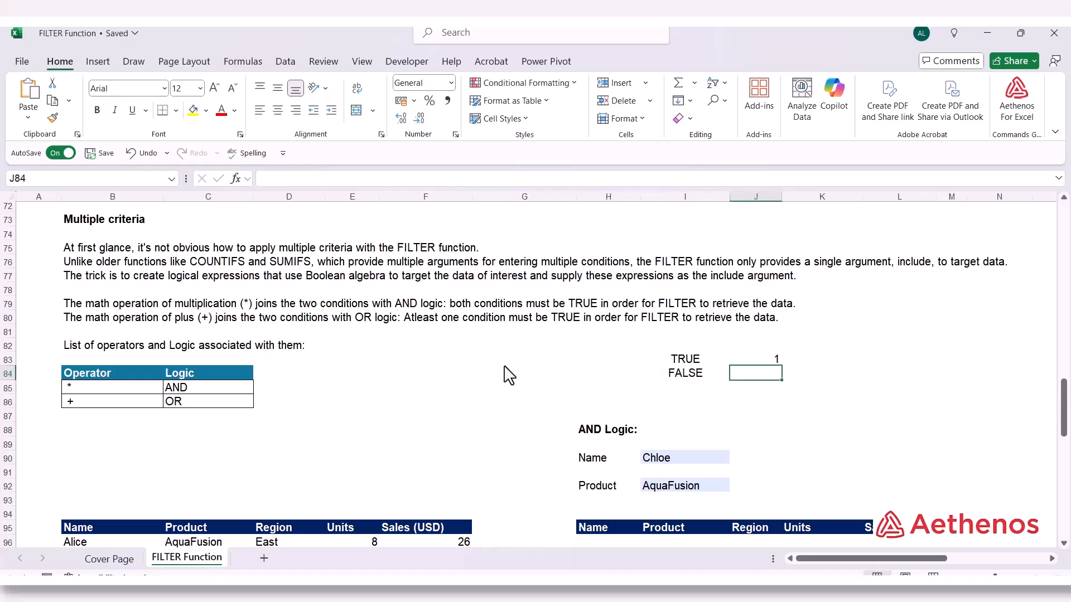
type("0")
key("Tab")
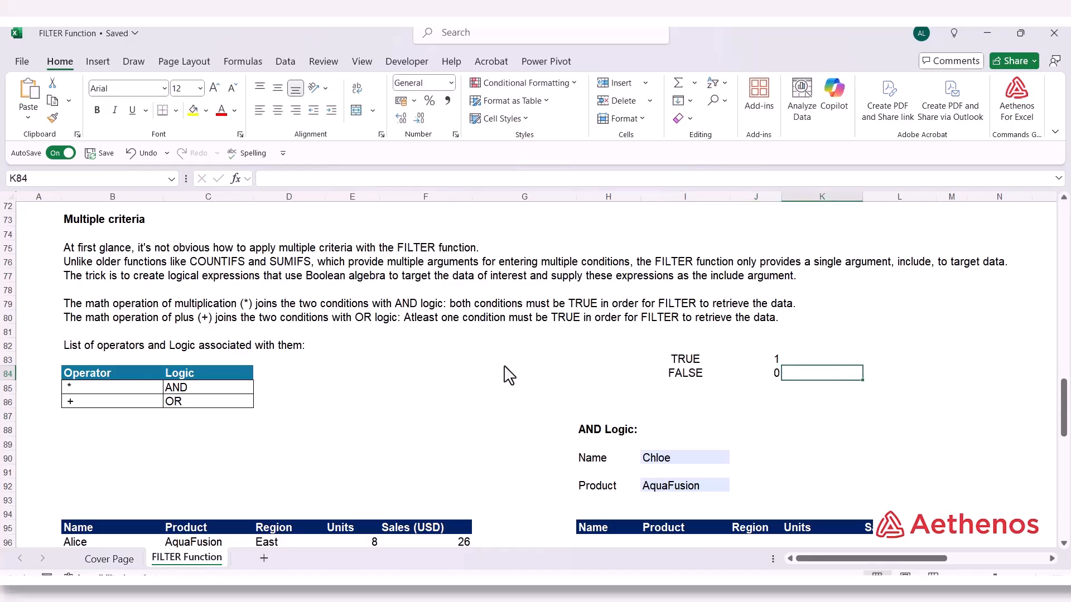
Review the logical values in I83:I84 against their numeric equivalents in J83:J84
key("Left")
key("Left")
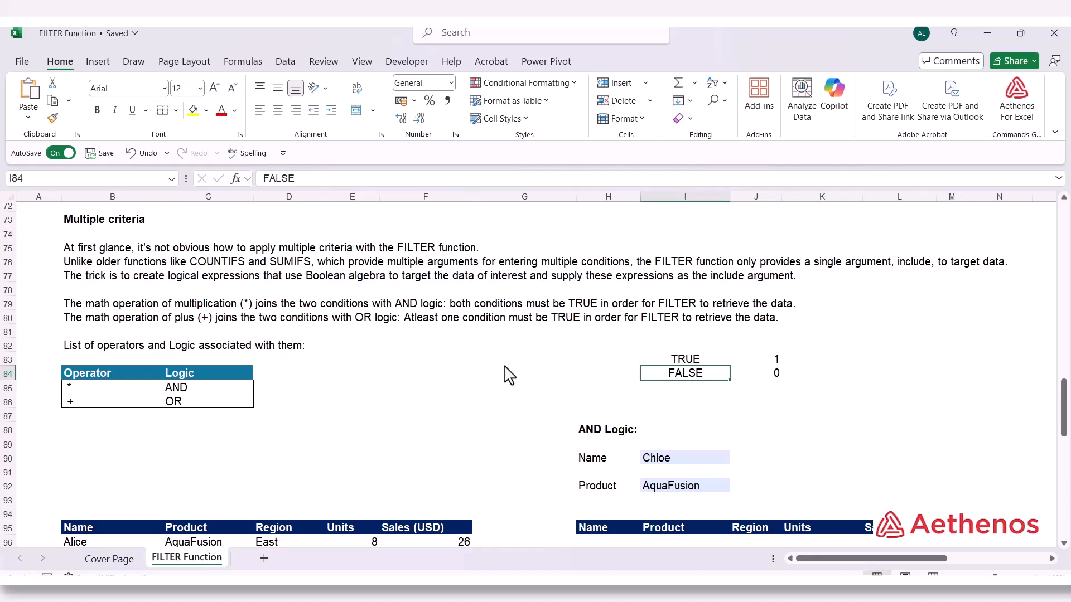
key("Up")
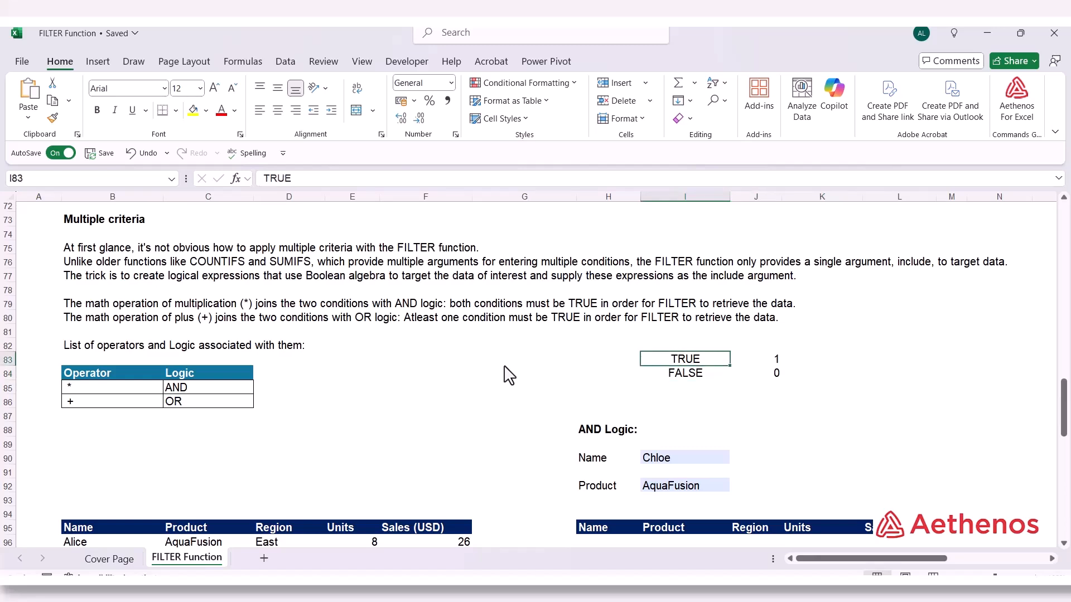
key("Right")
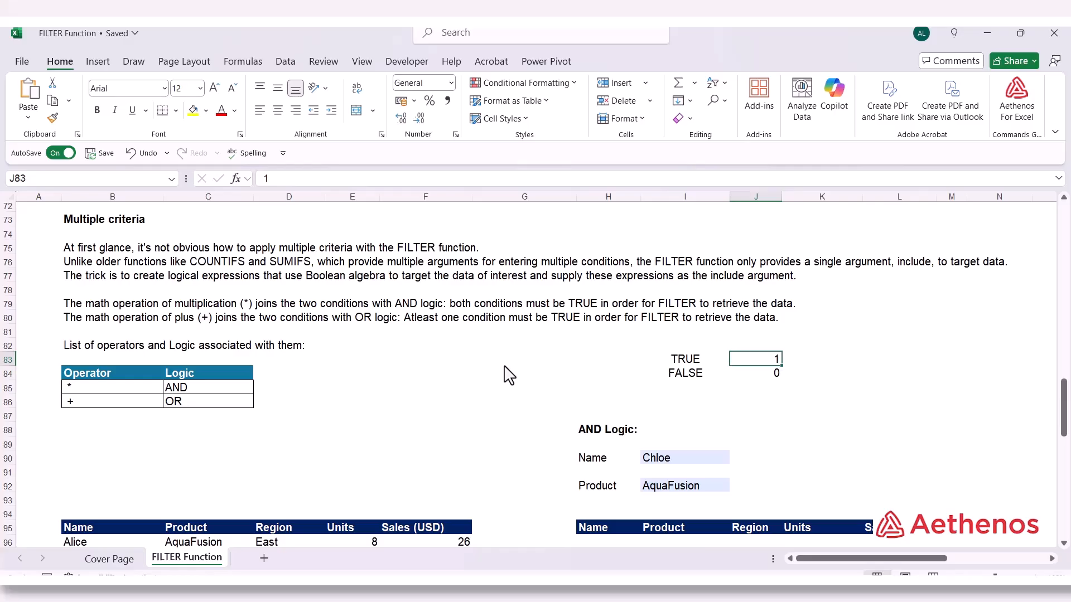
key("Left")
key("Down")
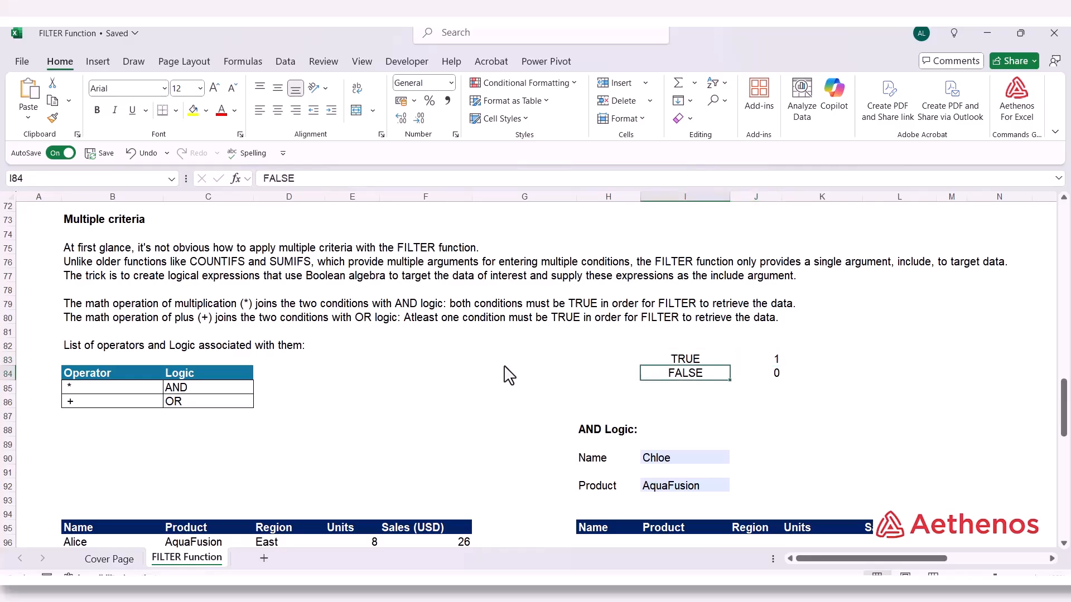
key("Right")
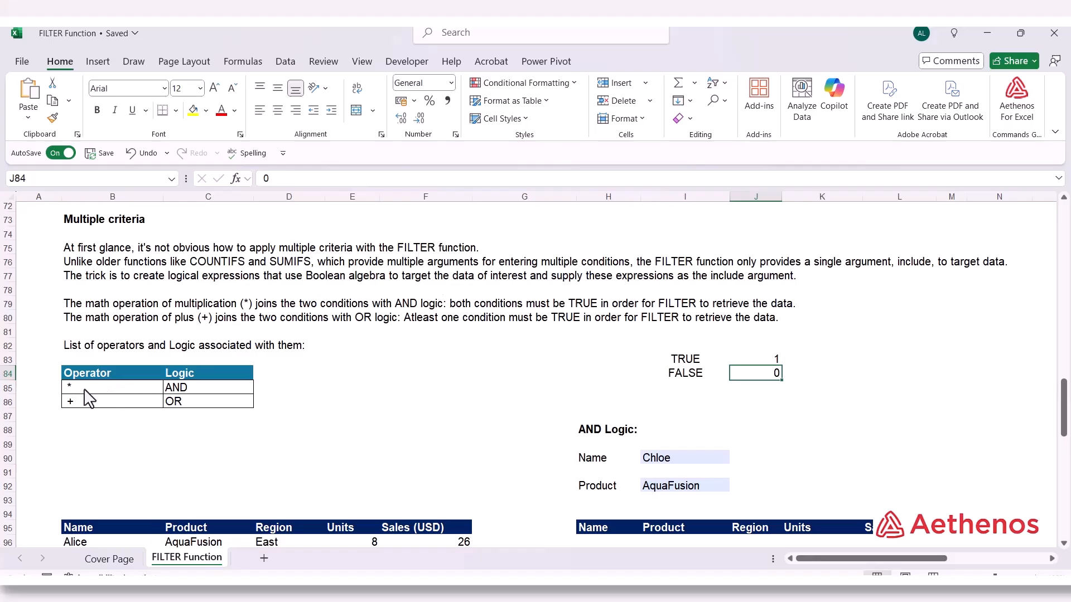
Examine the operator table in B84:C86 for the logic tied to the * and + operators
left_click(174, 389)
left_click(134, 390)
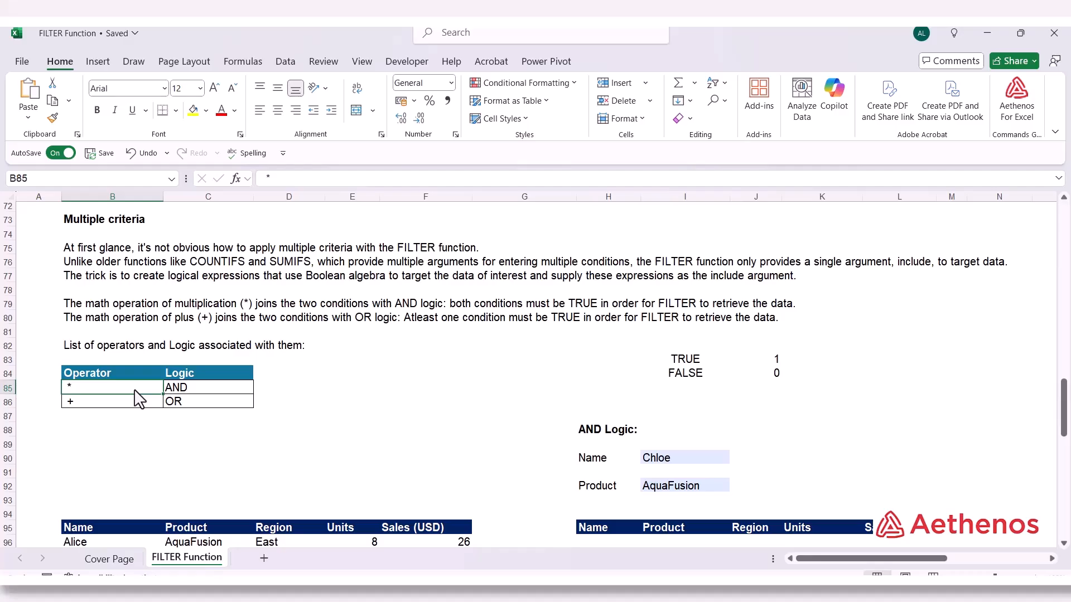
left_click(200, 392)
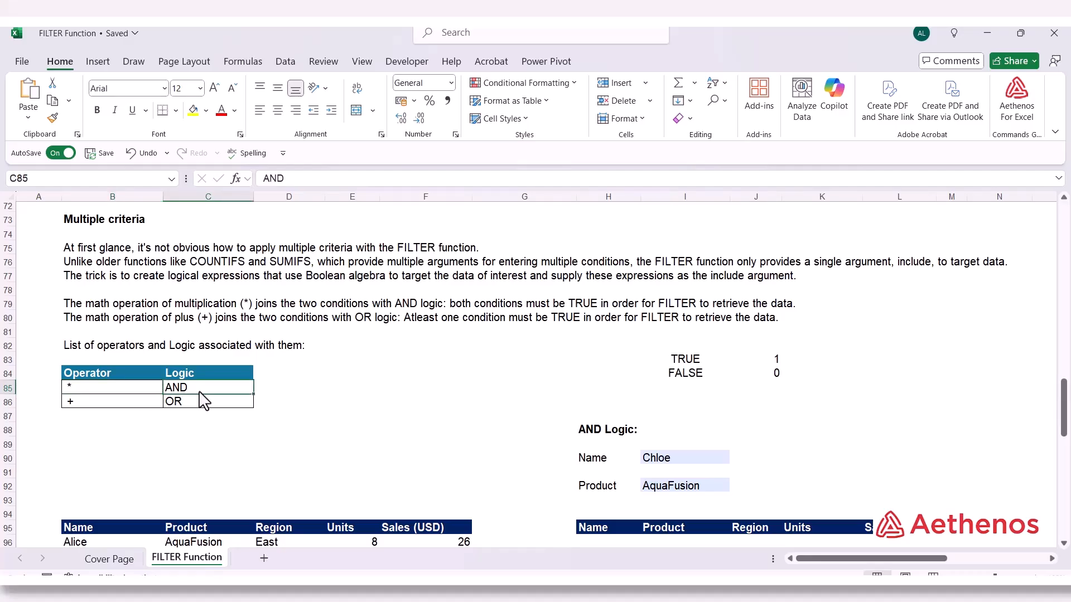
left_click(113, 408)
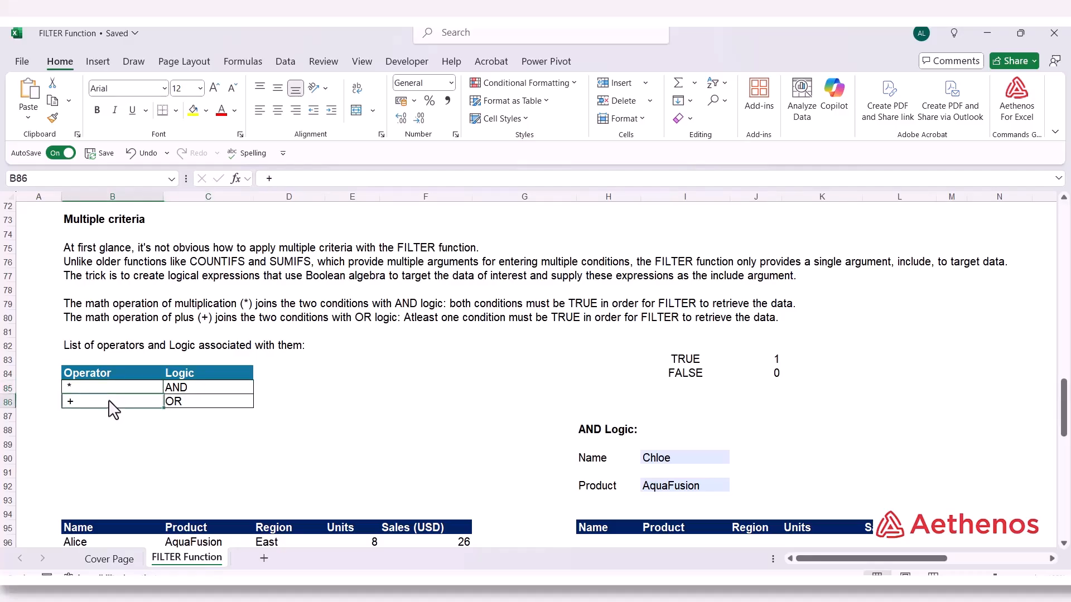
Enter the first pair of test conditions, 1 in H86 and 1 in I86, above the AND Logic heading
left_click(189, 412)
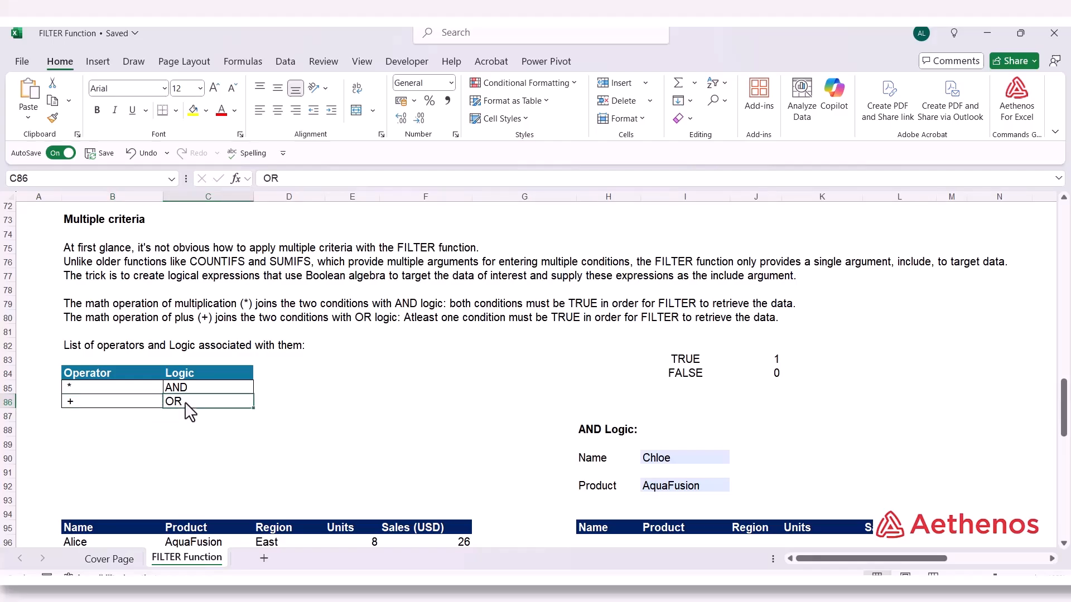
left_click(622, 402)
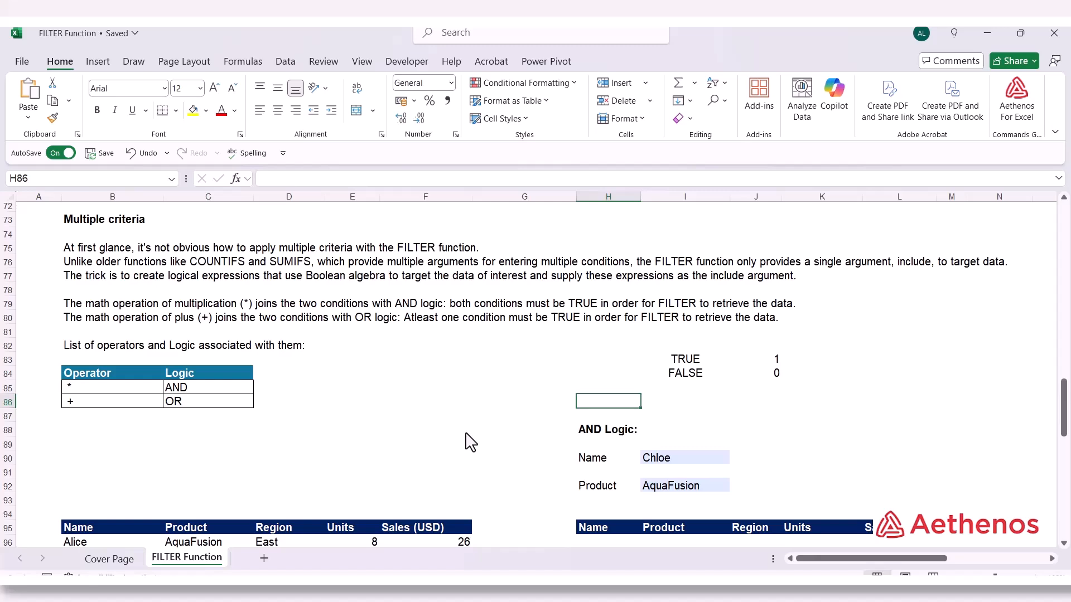
type("1")
key("Tab")
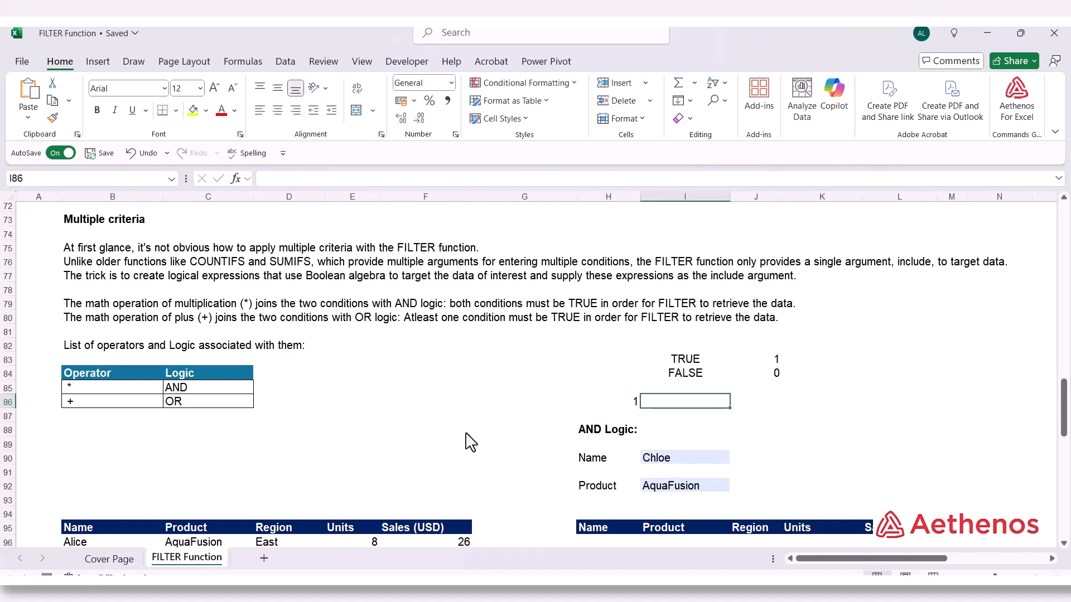
type("1")
key("Tab")
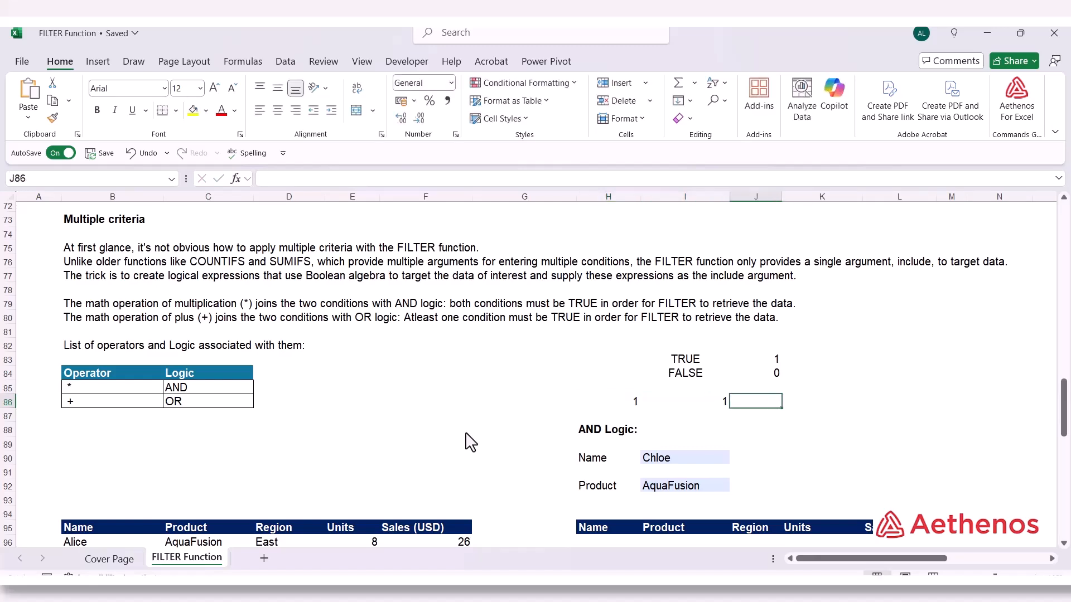
In J86, multiply the two test conditions with the formula =H86*I86
type("=")
key("Left")
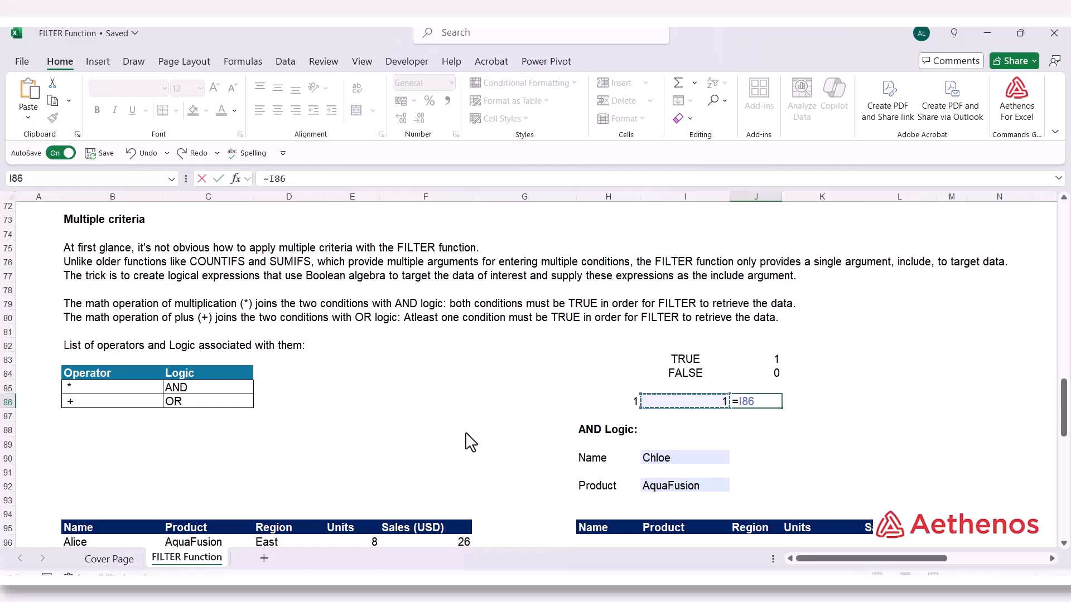
key("Left")
type("*")
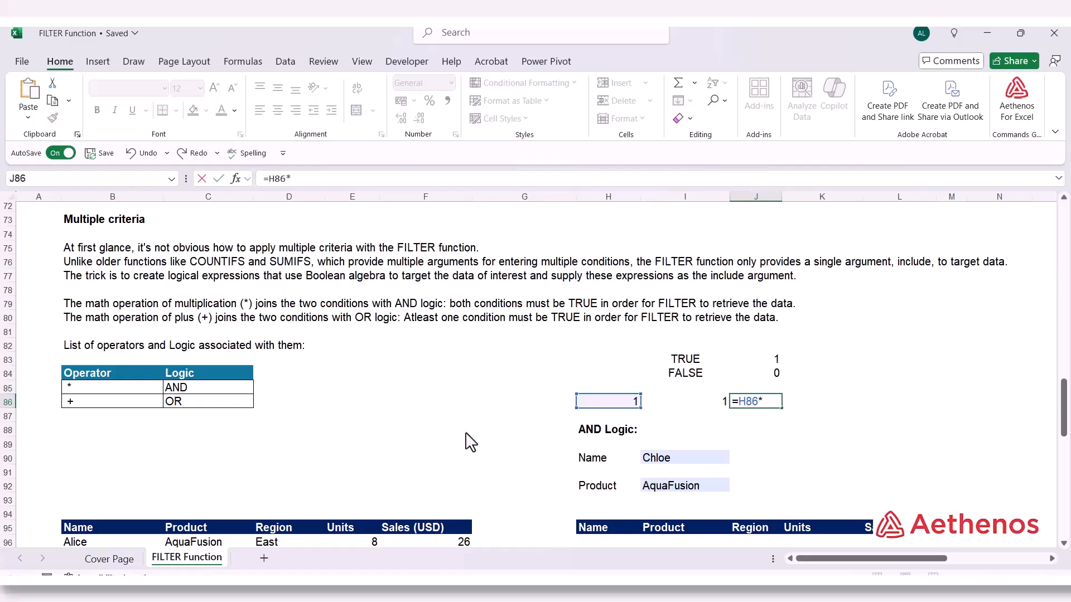
key("Right")
key("Return")
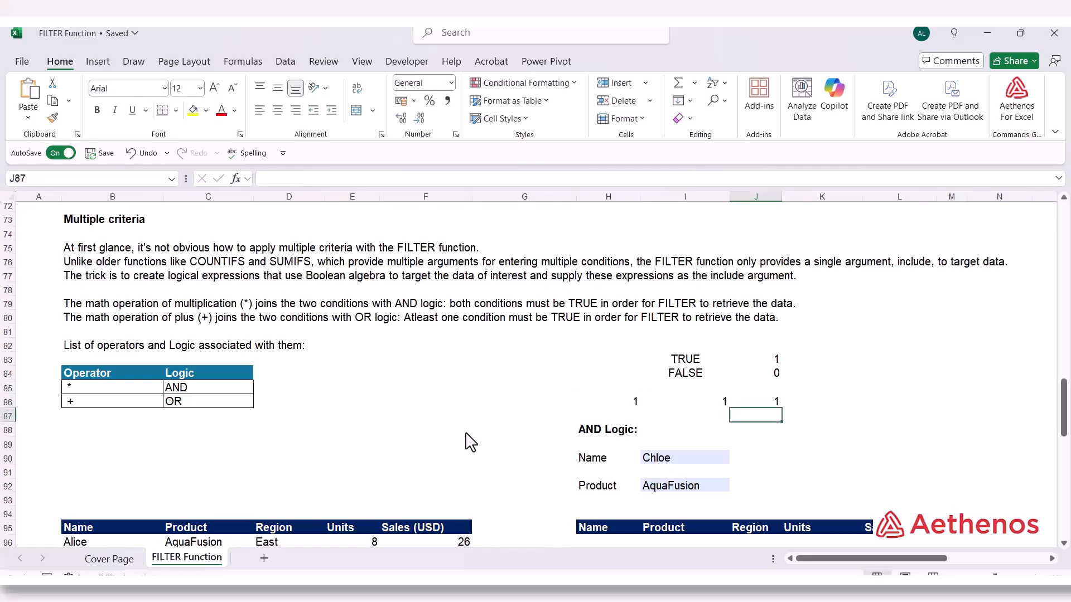
key("Up")
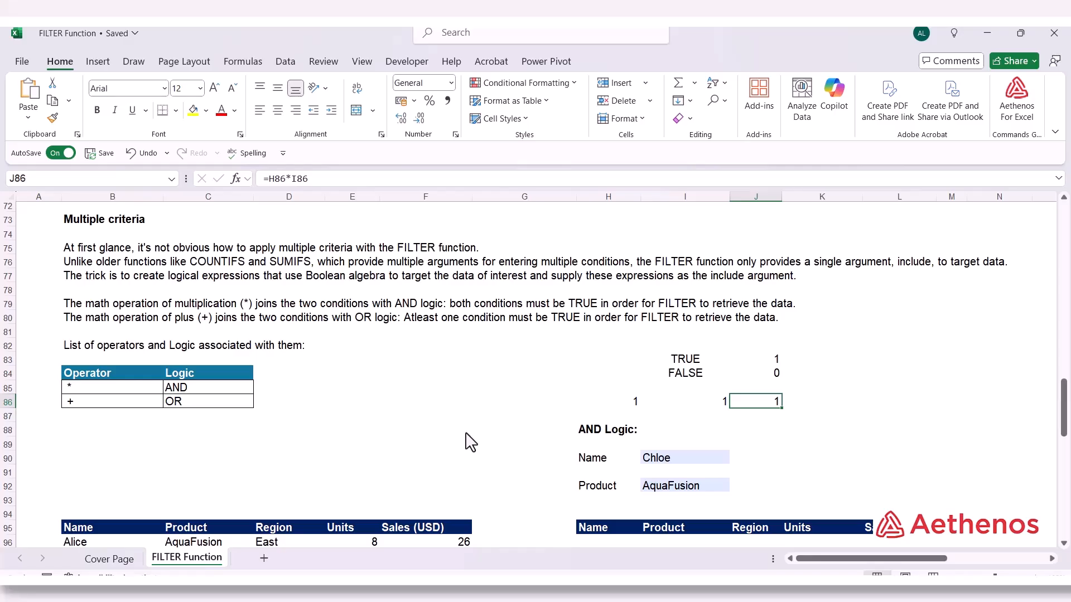
Enter a second pair of test conditions in row 87, with 1 in H87 and 0 in I87
key("Down")
key("Left")
key("Left")
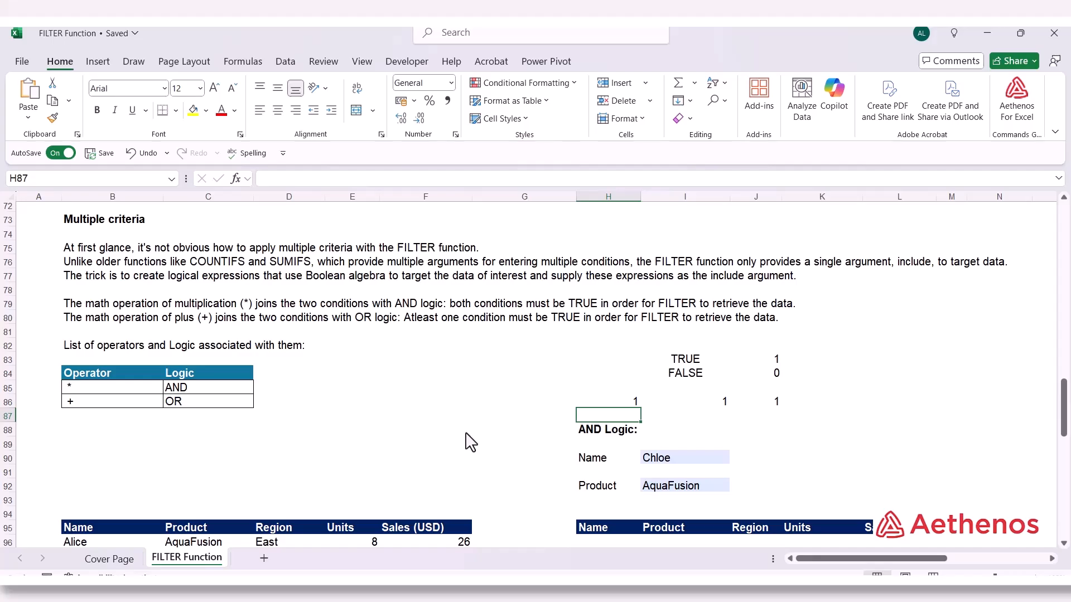
type("1")
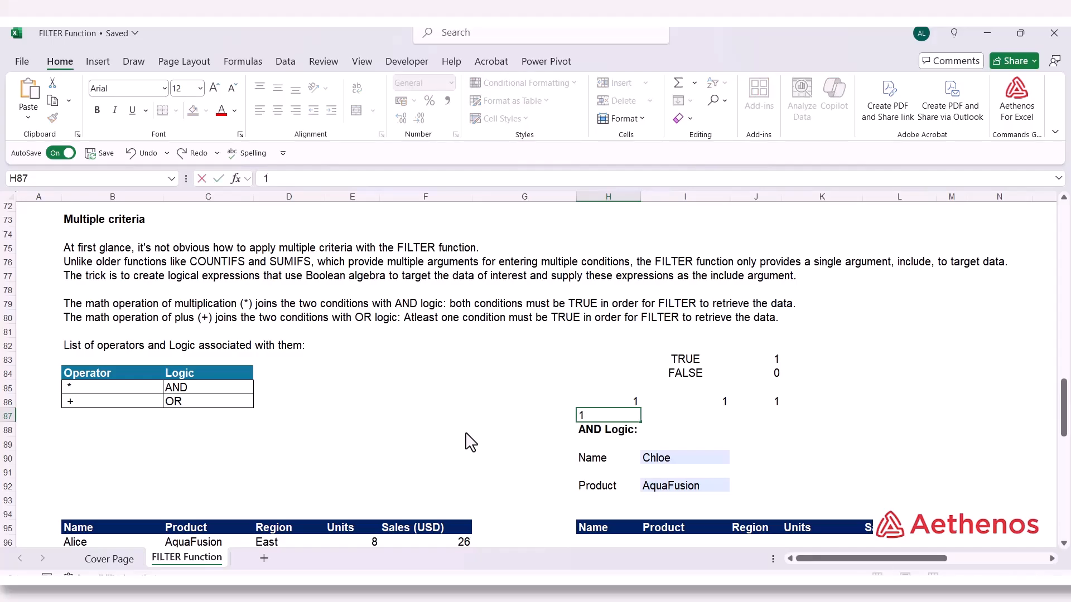
key("Tab")
type("0")
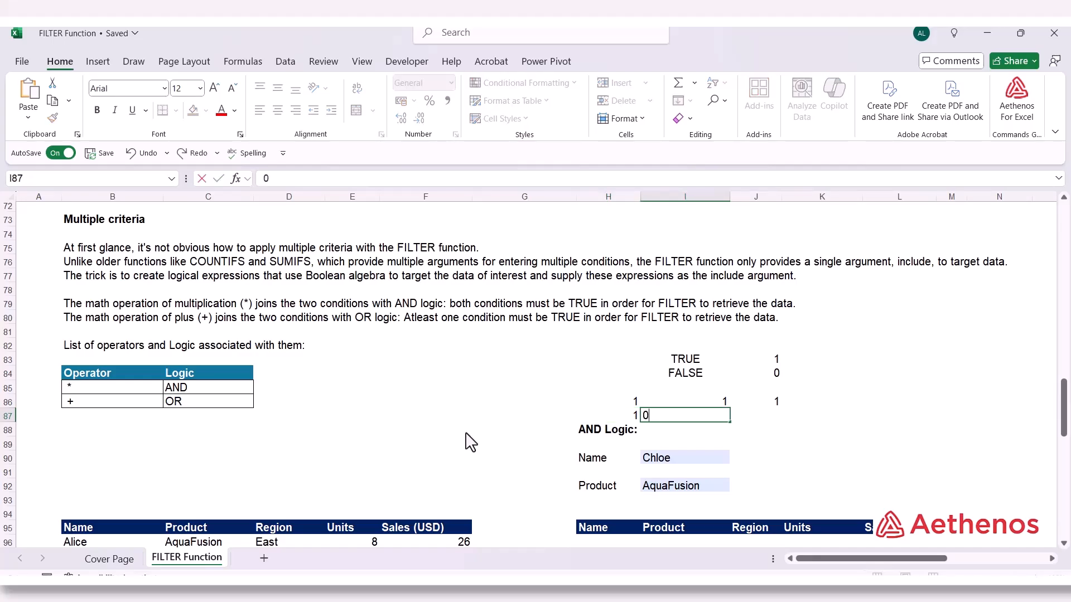
key("Tab")
In J87, multiply the second pair of conditions with the formula =H87*I87
type("=")
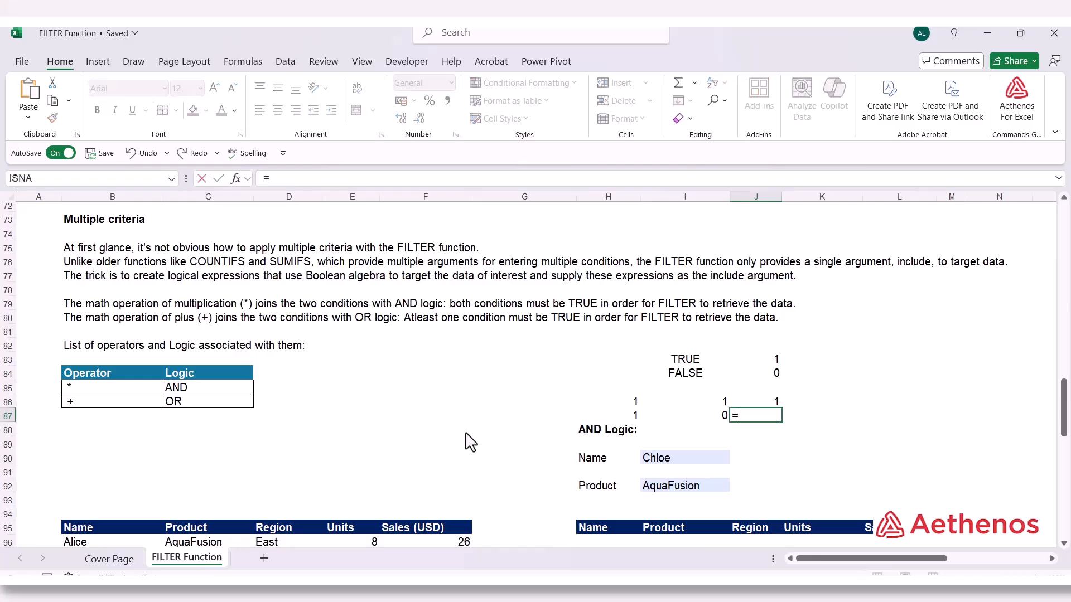
key("Left")
key("Left")
type("*")
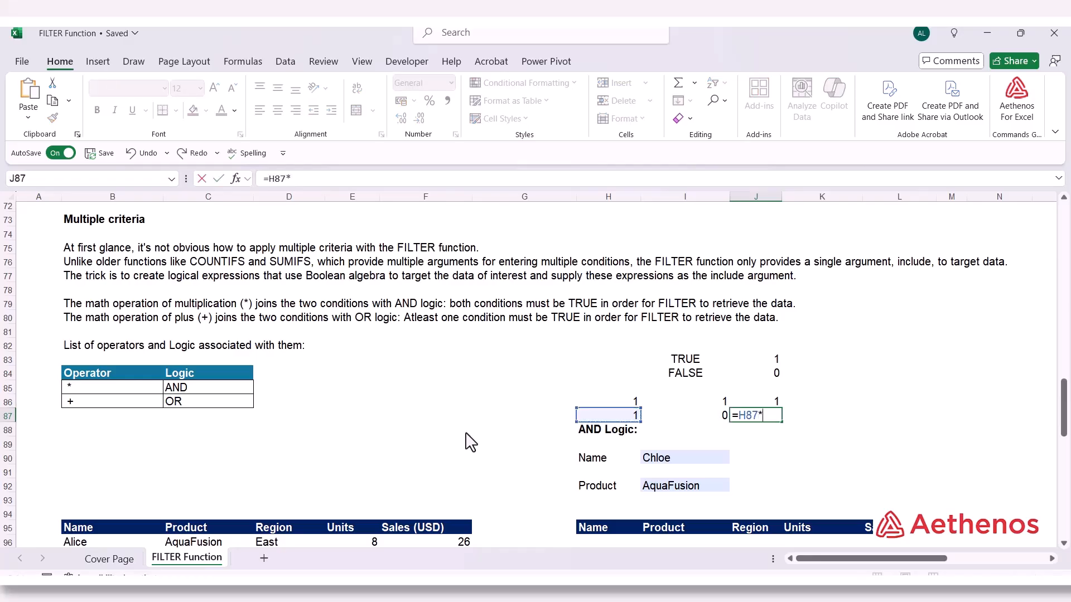
key("Left")
key("Return")
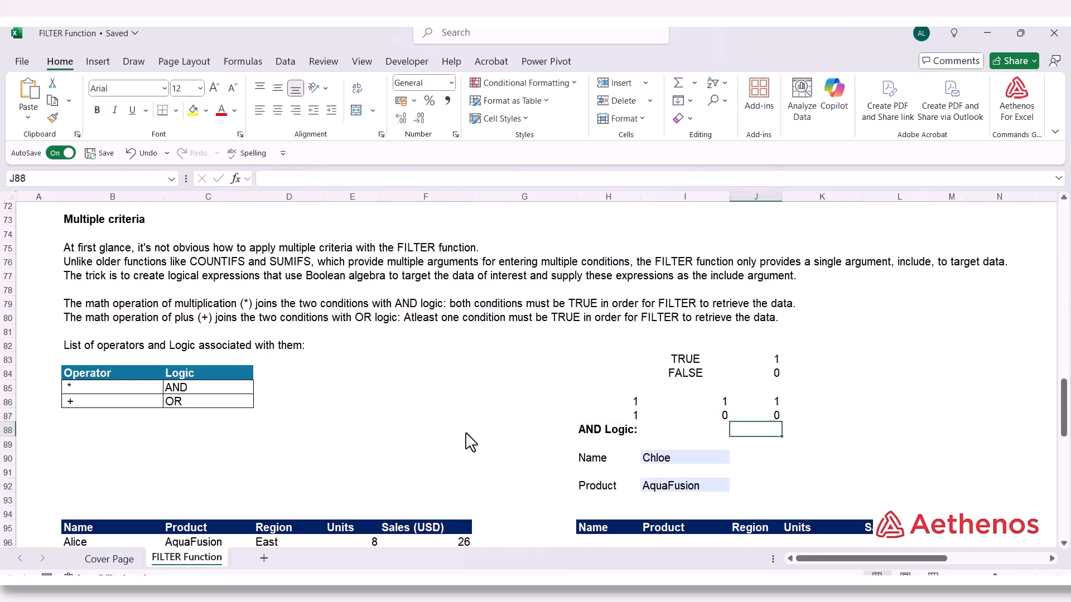
key("Up")
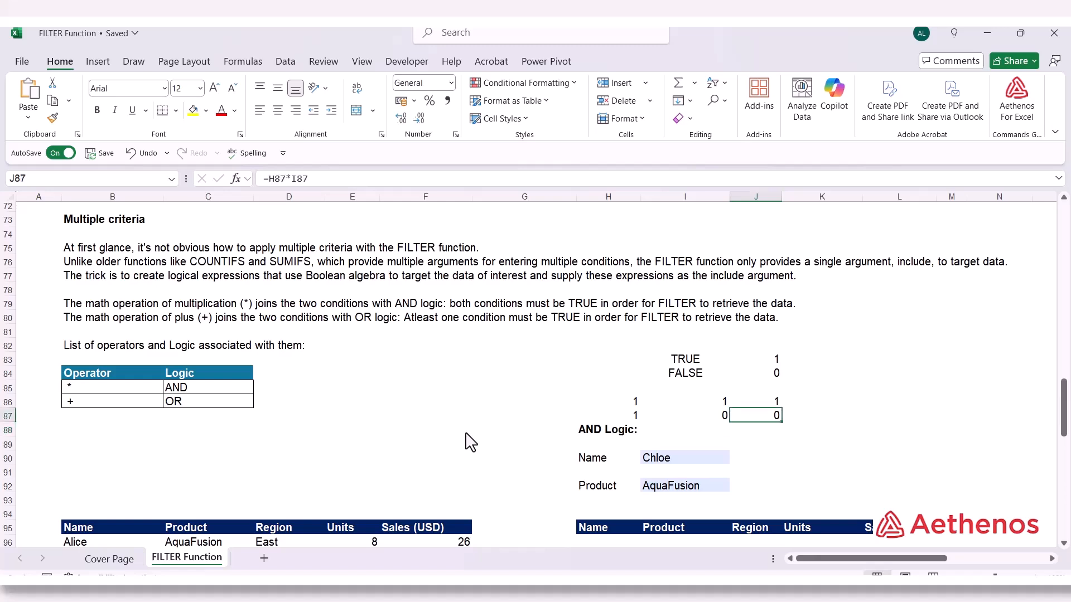
Compare the condition pairs and products in H86:J87, and relate them to the AND entry in the operator table
key("Left")
key("Left")
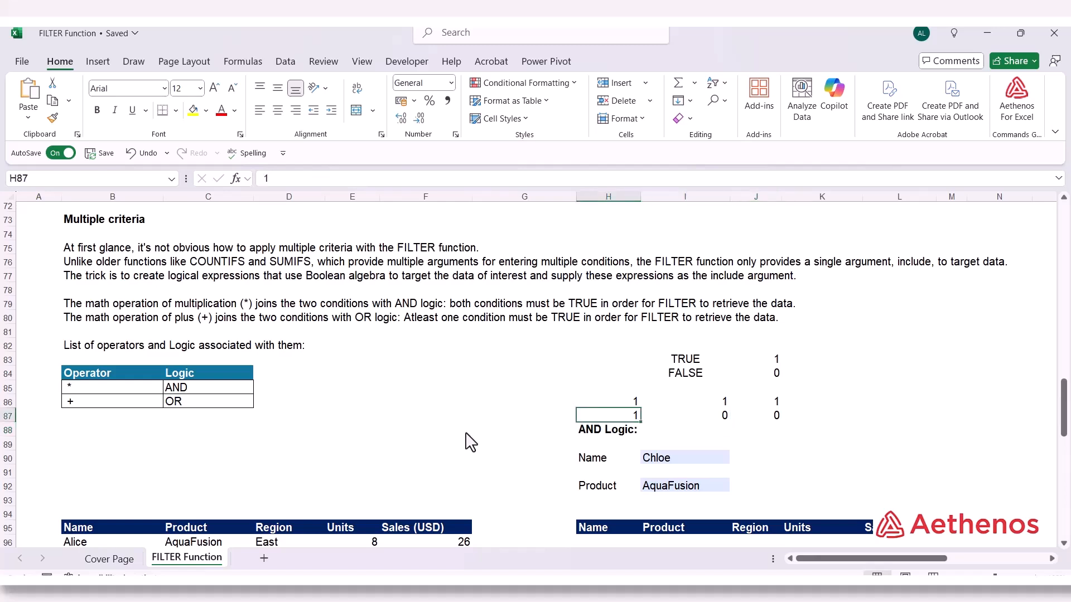
key("Up")
key("shift+Right")
key("shift+Left")
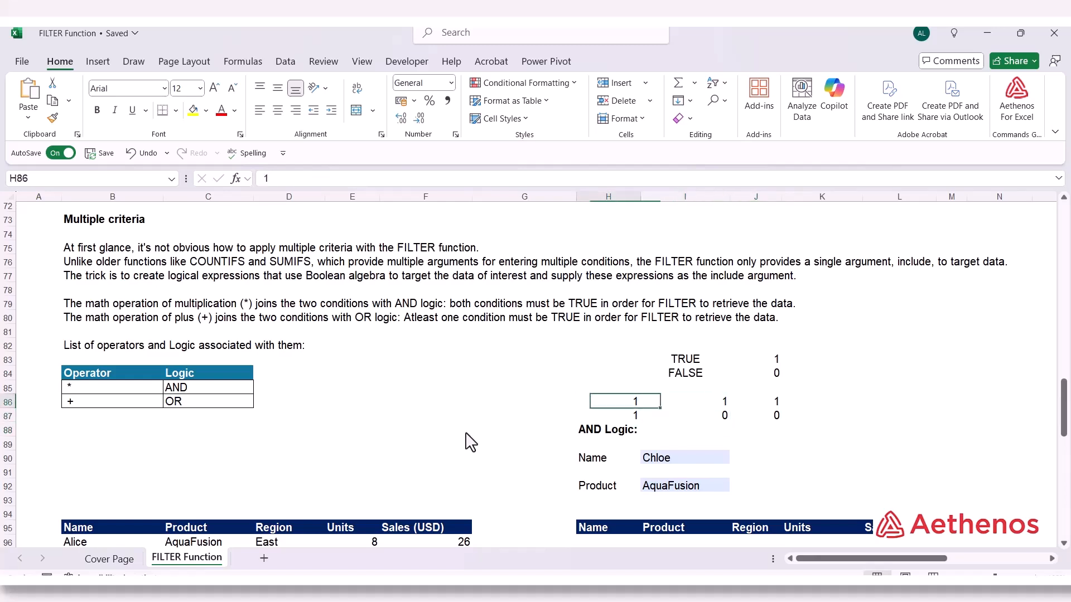
key("Right")
key("Right")
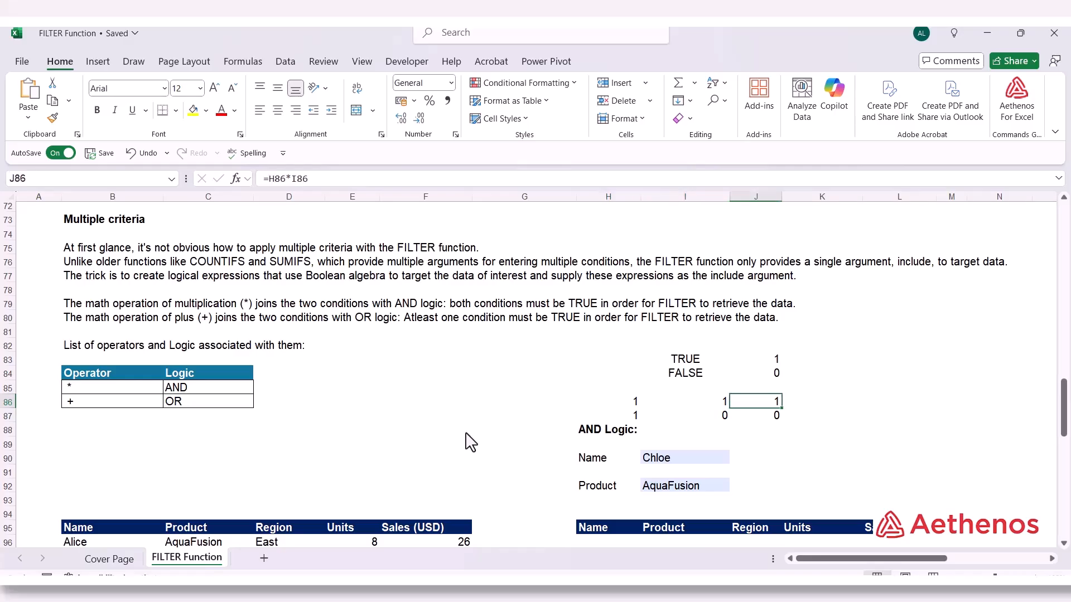
key("Down")
key("Left")
key("Left")
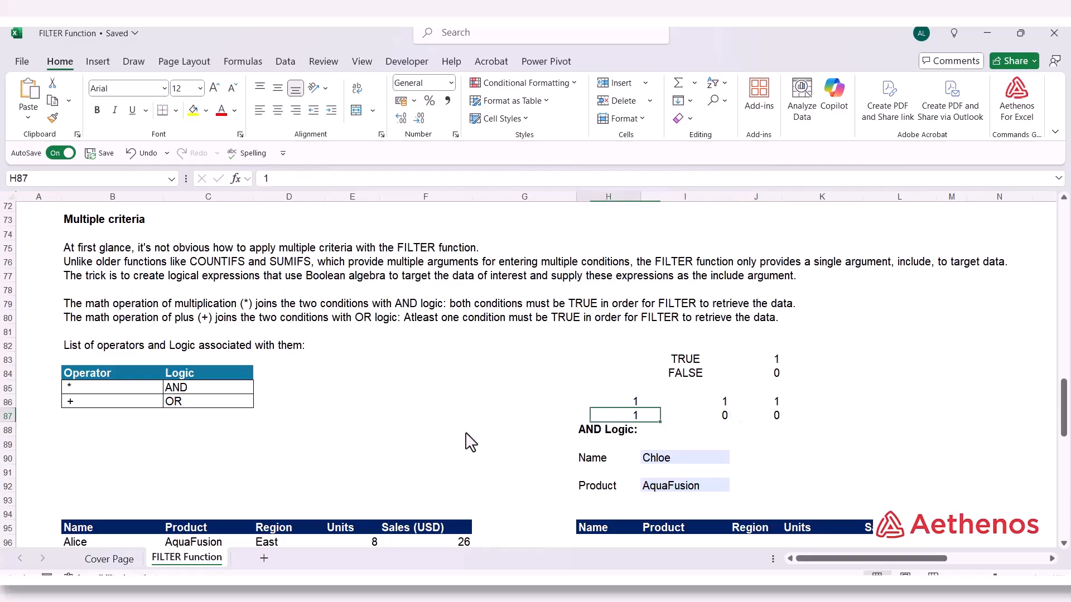
key("Right")
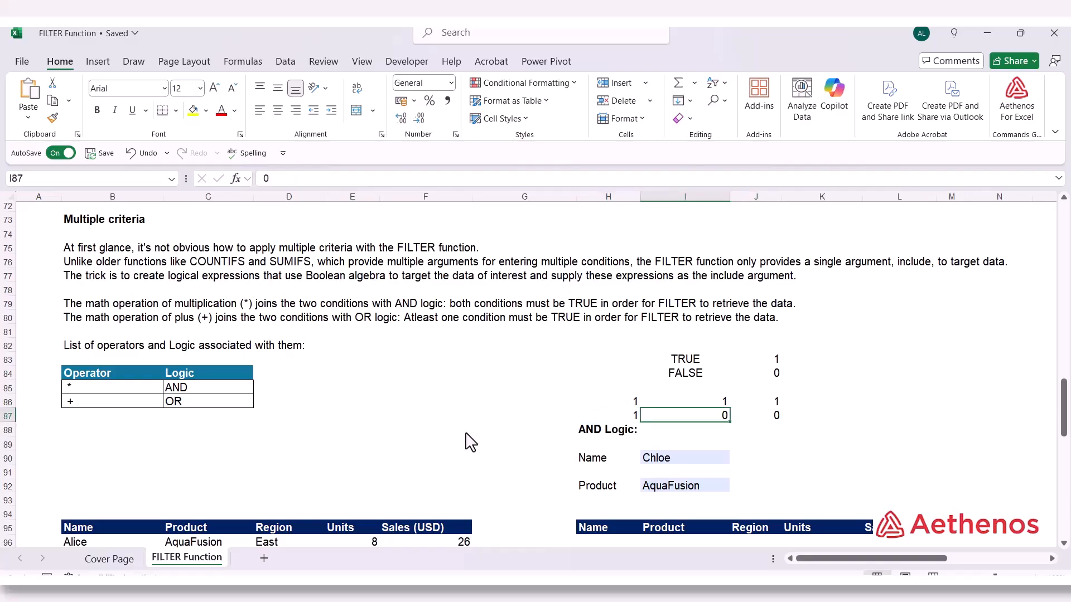
key("Right")
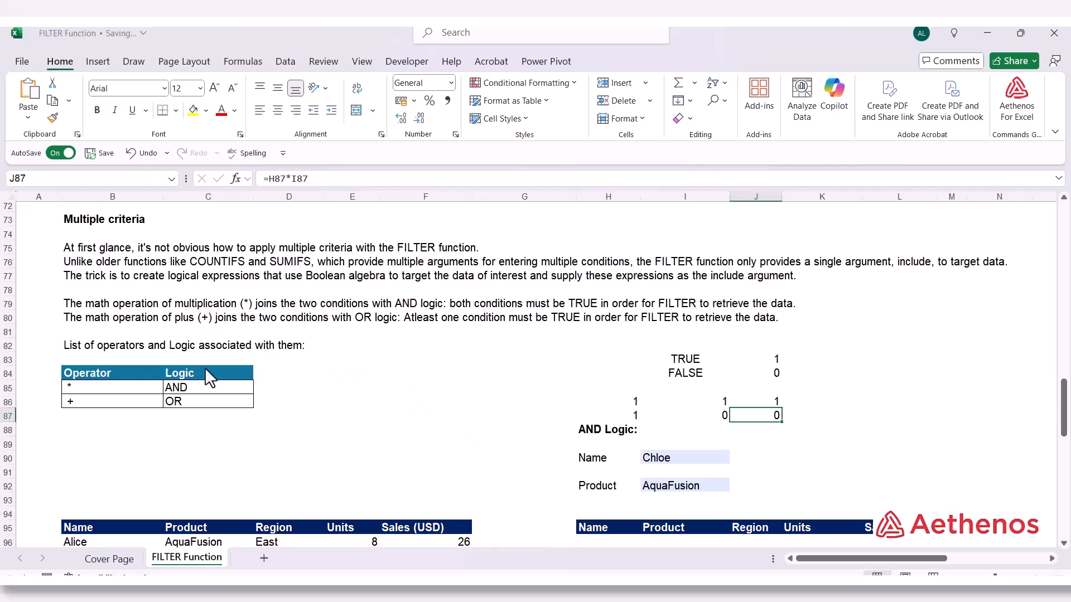
left_click(197, 390)
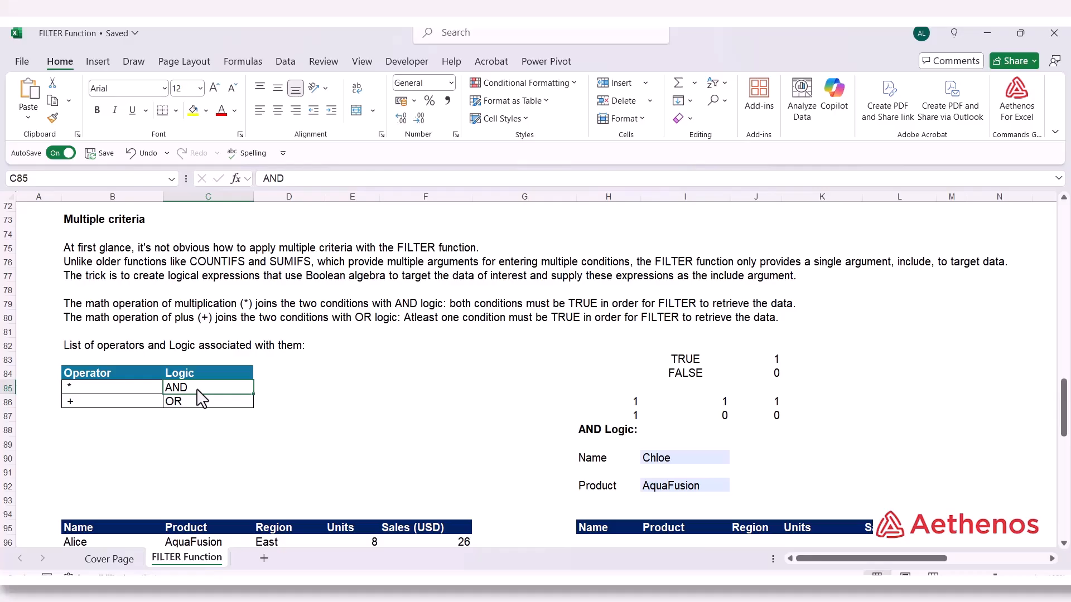
left_click(195, 430)
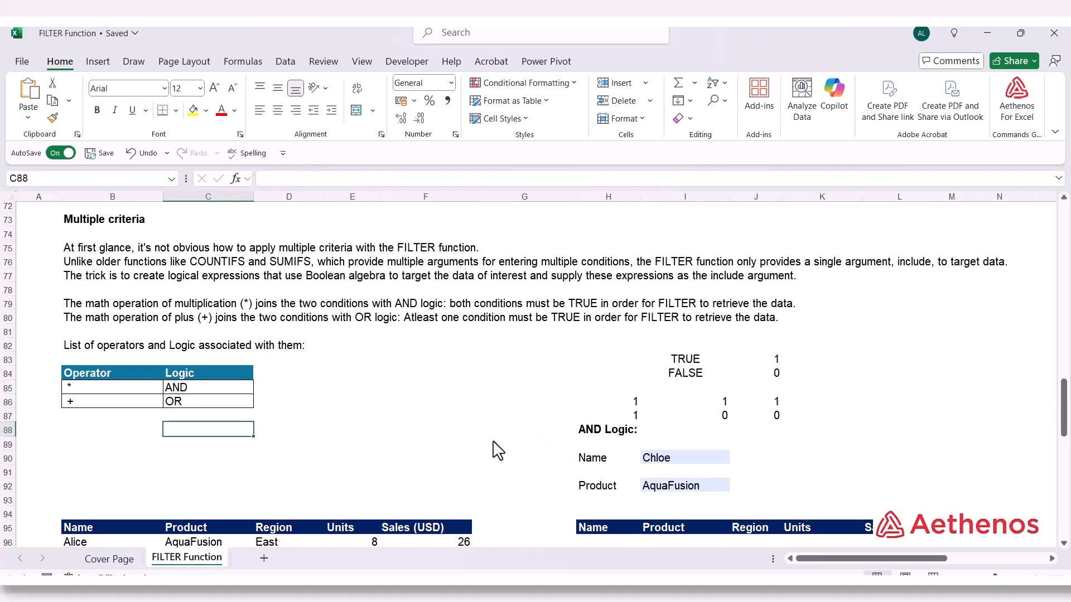
Examine the sales table starting at B95 and the Name and Product criteria in I90 and I92 under AND Logic
scroll(496, 450, "down", 5)
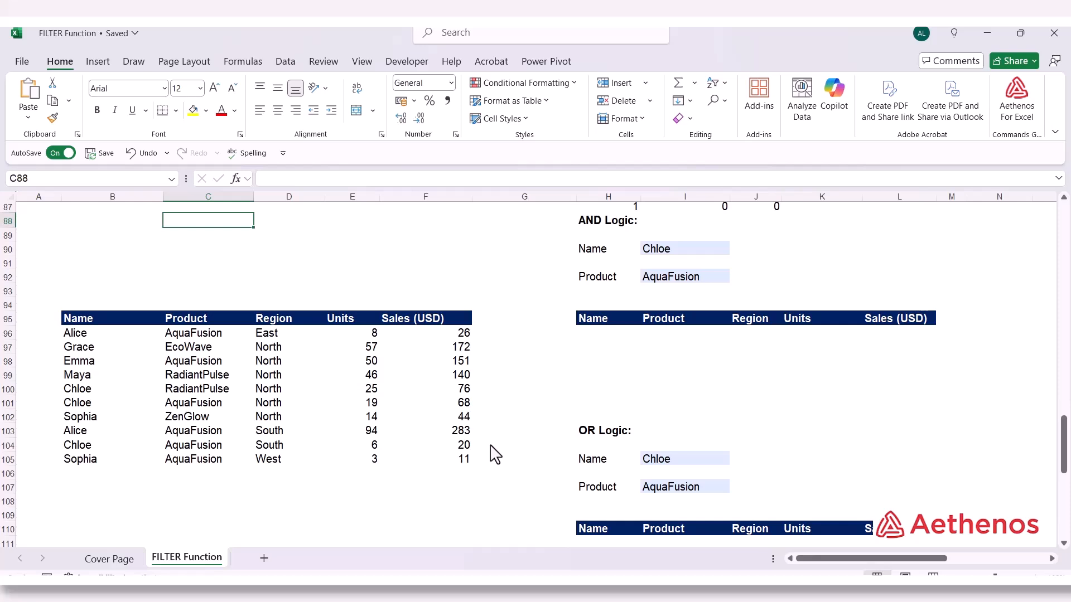
left_click(115, 335)
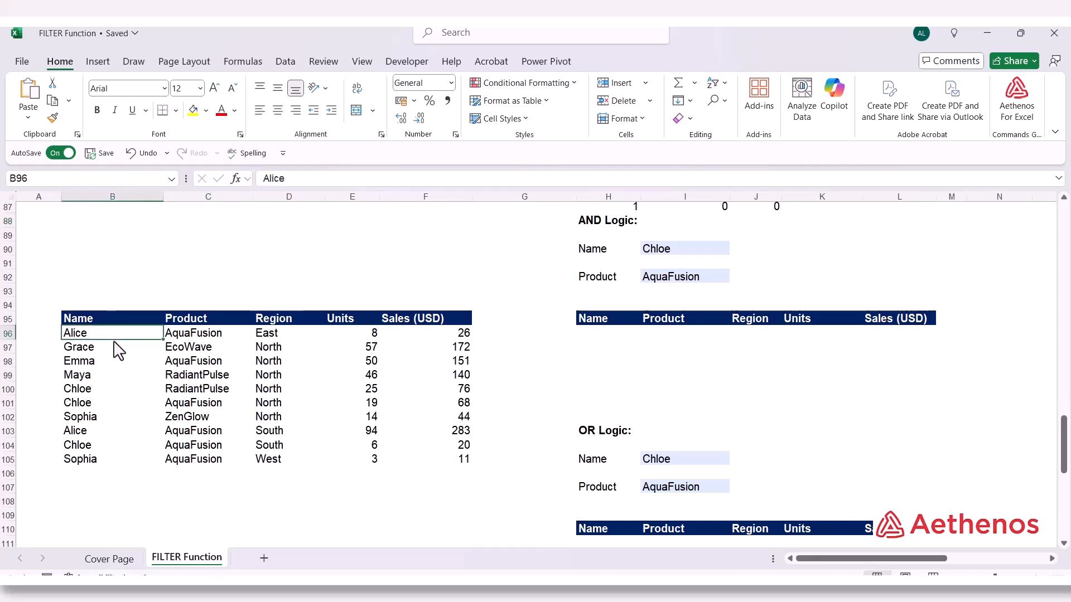
left_click(240, 358)
left_click(617, 251)
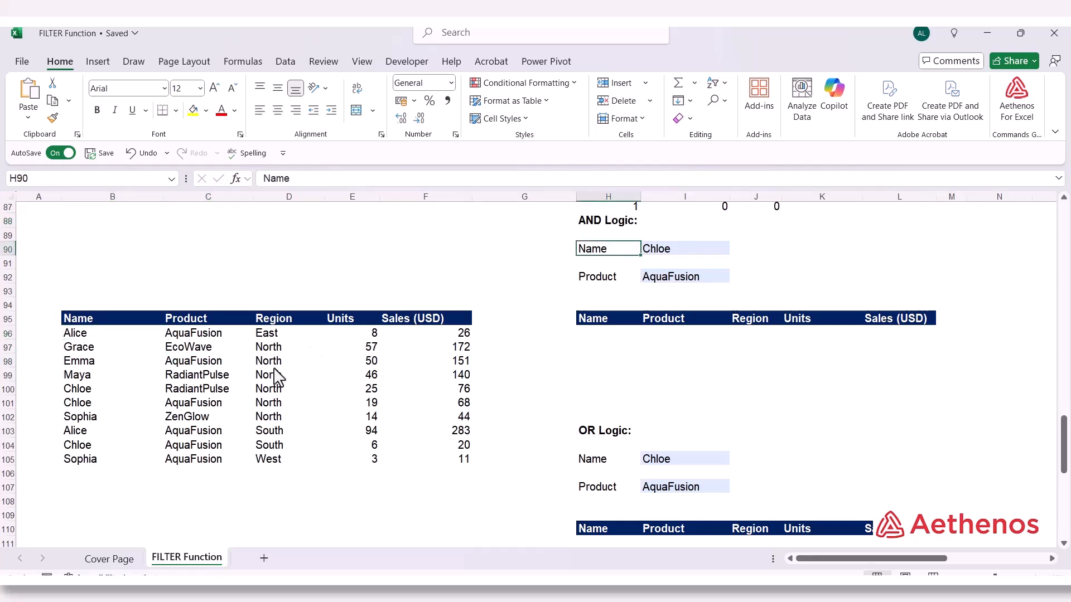
left_click(669, 251)
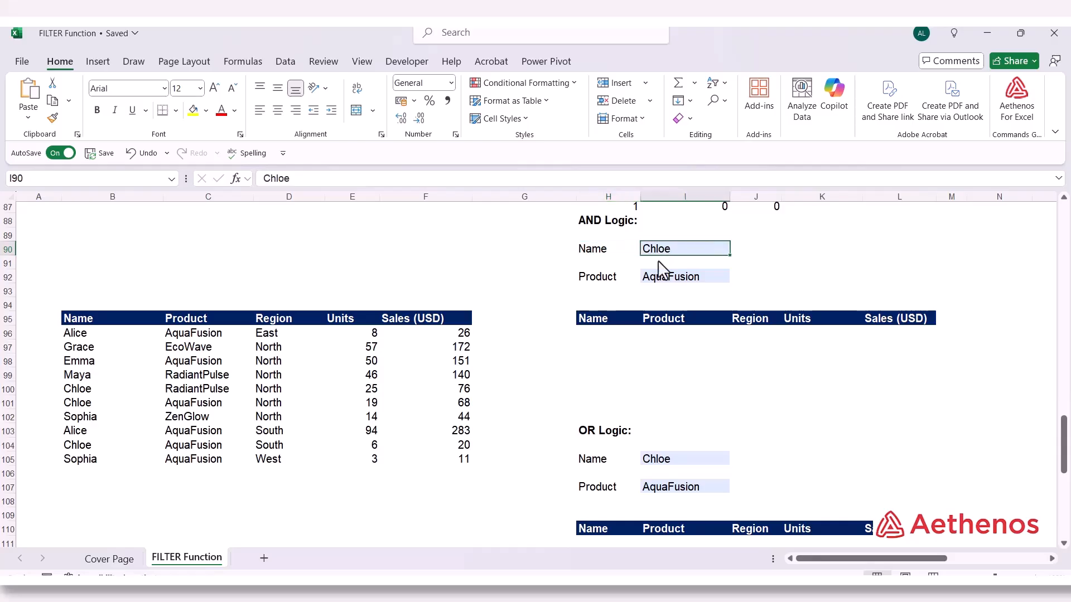
left_click(602, 279)
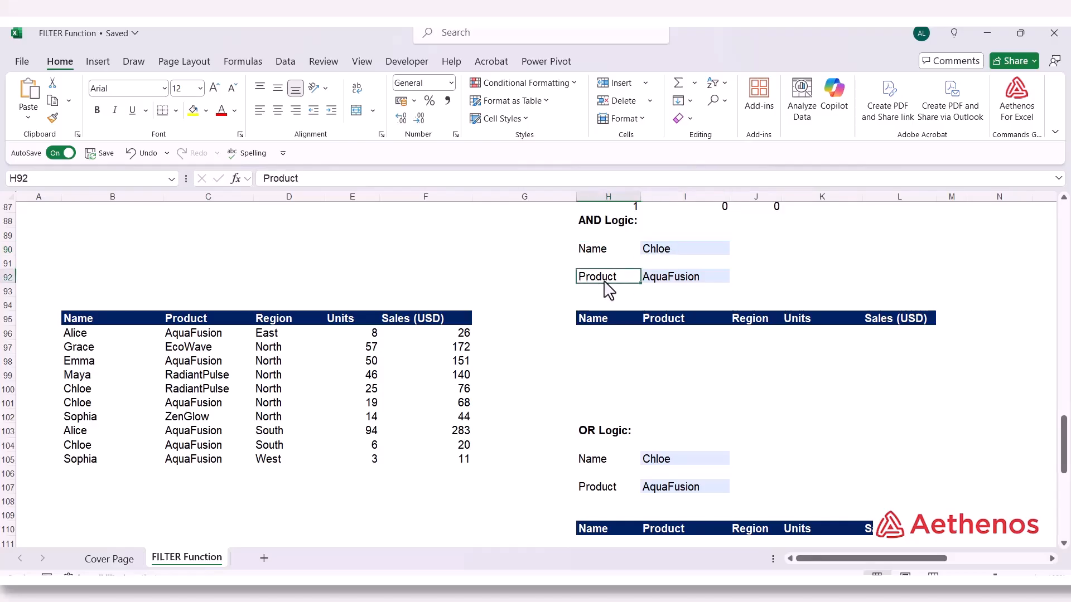
left_click(670, 287)
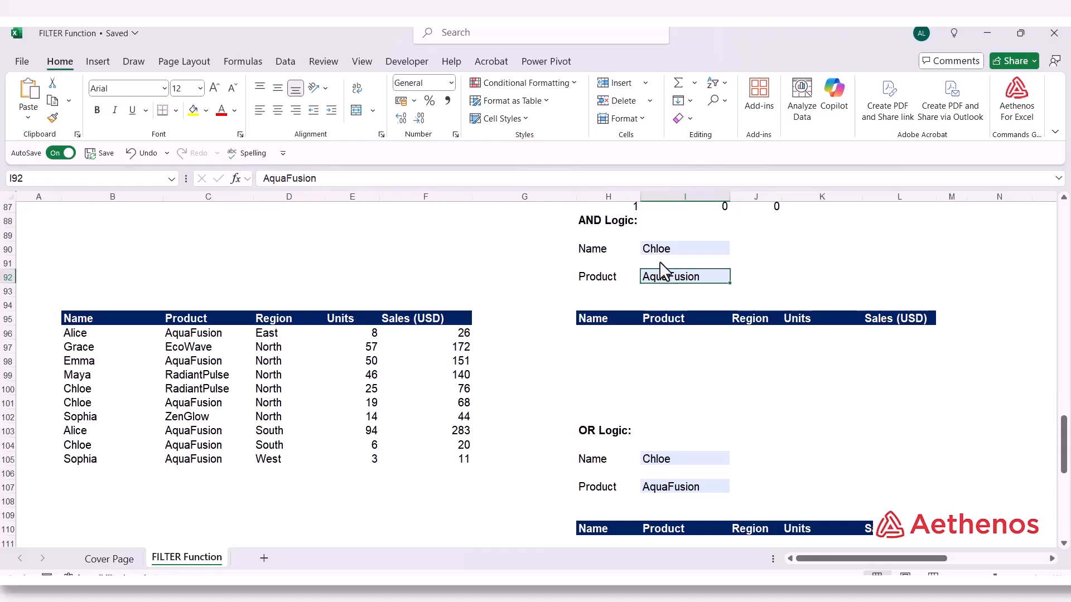
left_click(668, 250)
left_click(667, 287)
left_click(673, 256)
left_click(669, 279)
left_click(589, 223)
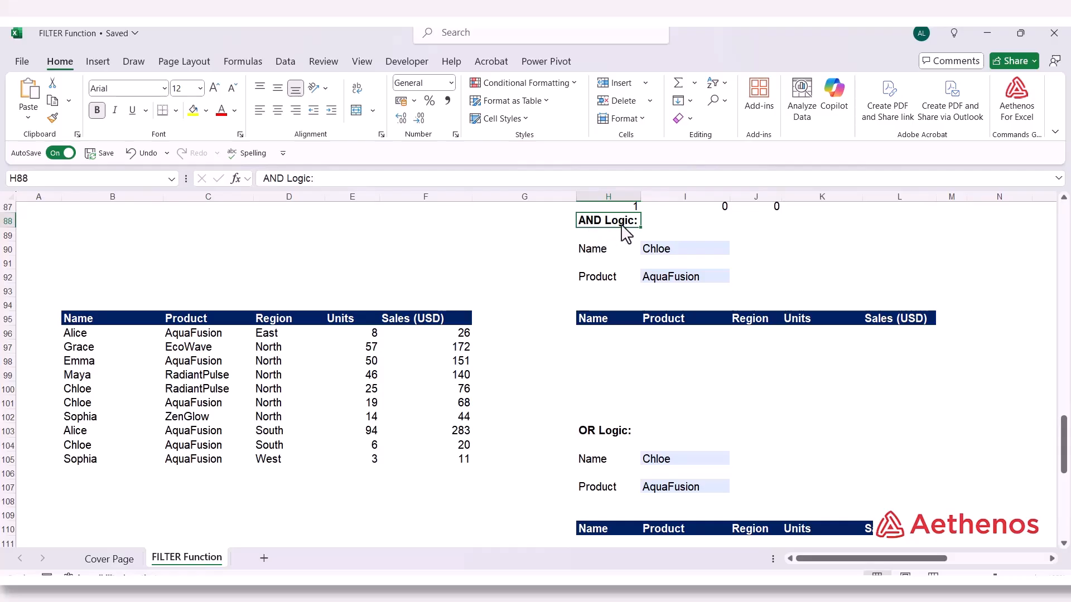
Start a FILTER formula in H96 with array B96:F105 and the name condition B96:B105=I90
left_click(603, 333)
type("=fil")
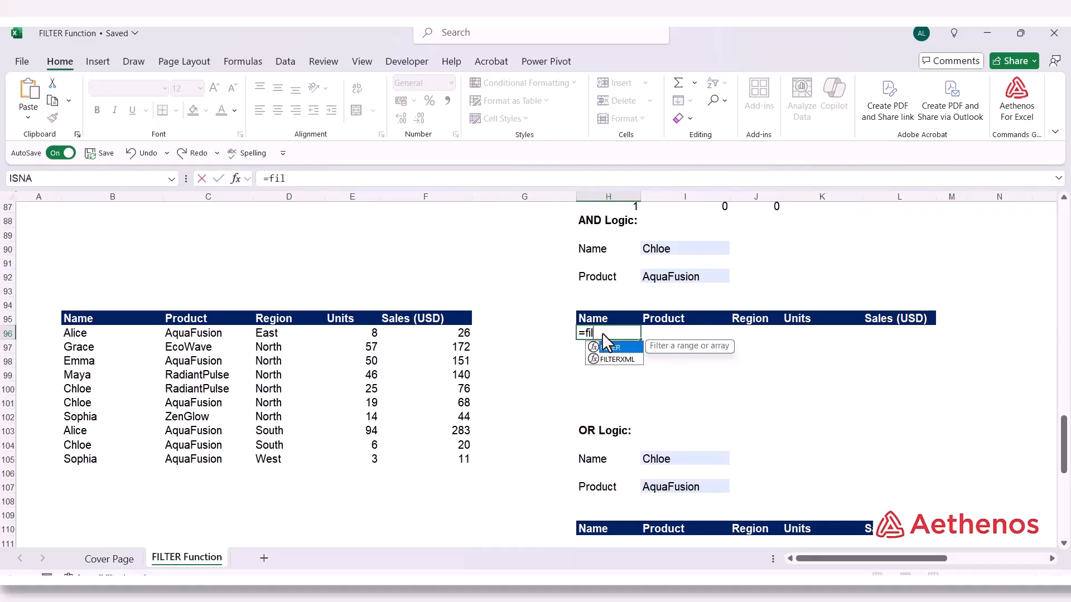
key("Tab")
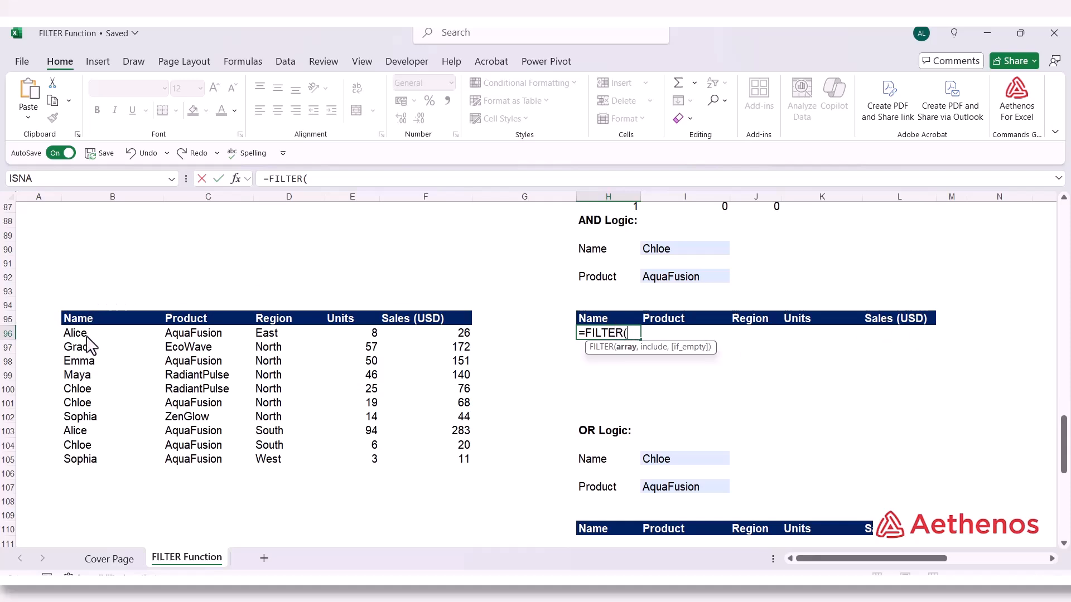
left_click_drag(87, 338, 419, 455)
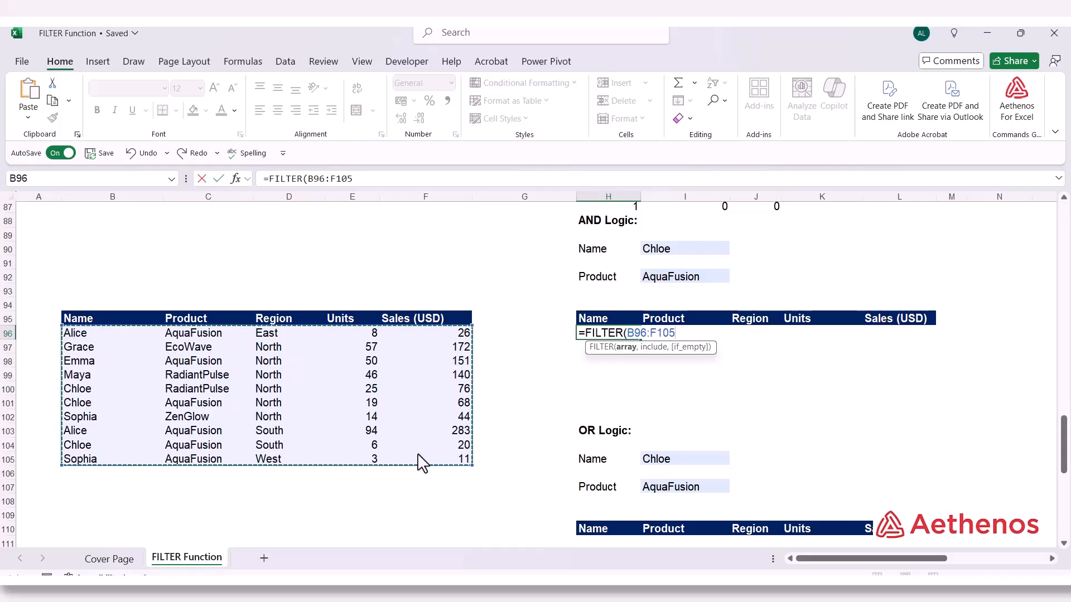
type(",")
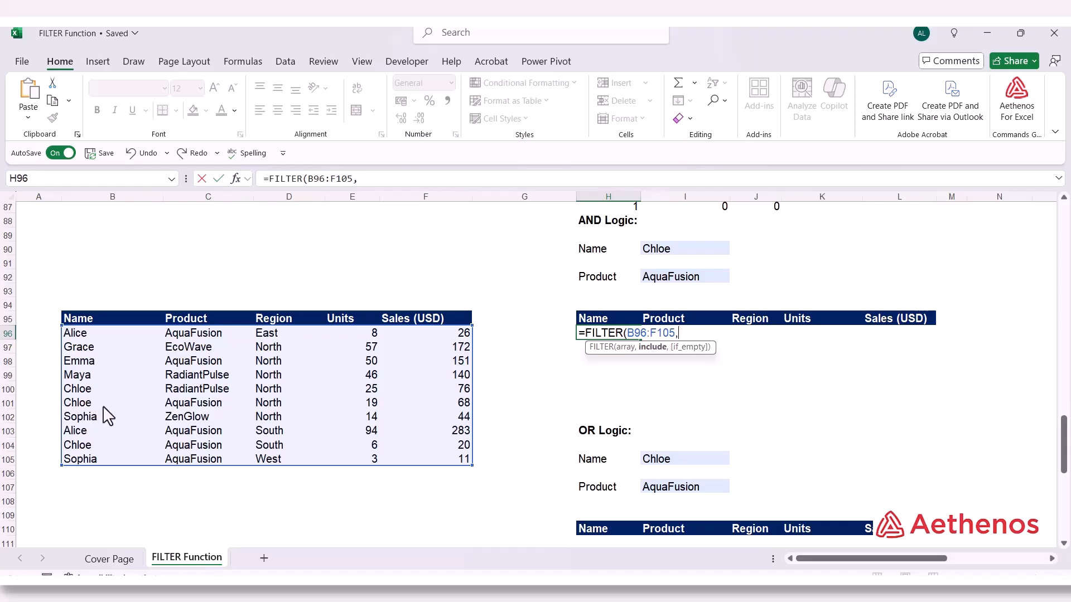
left_click_drag(96, 334, 98, 455)
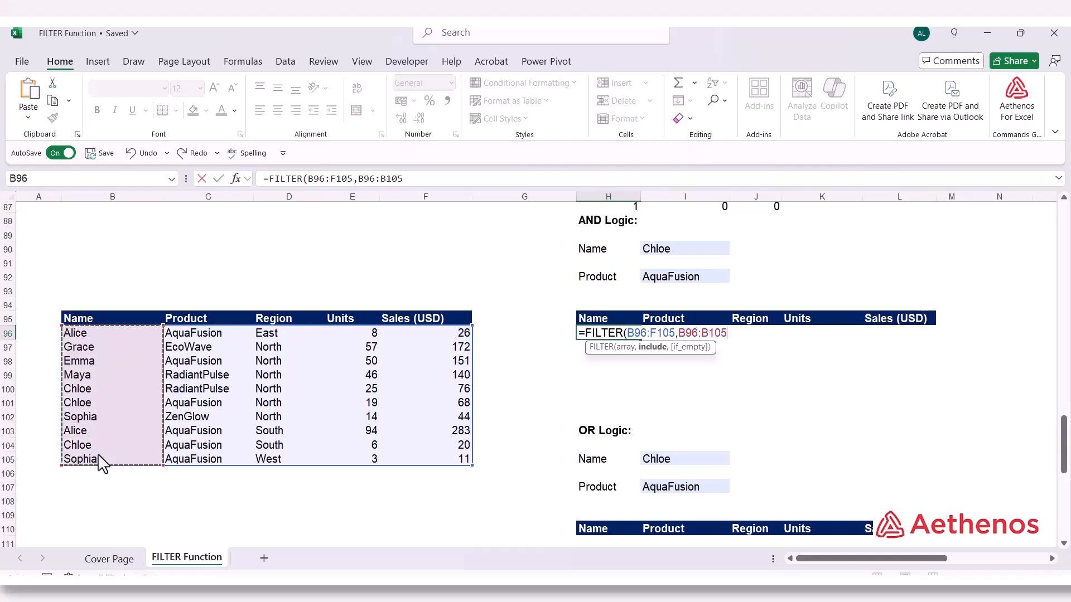
type("=")
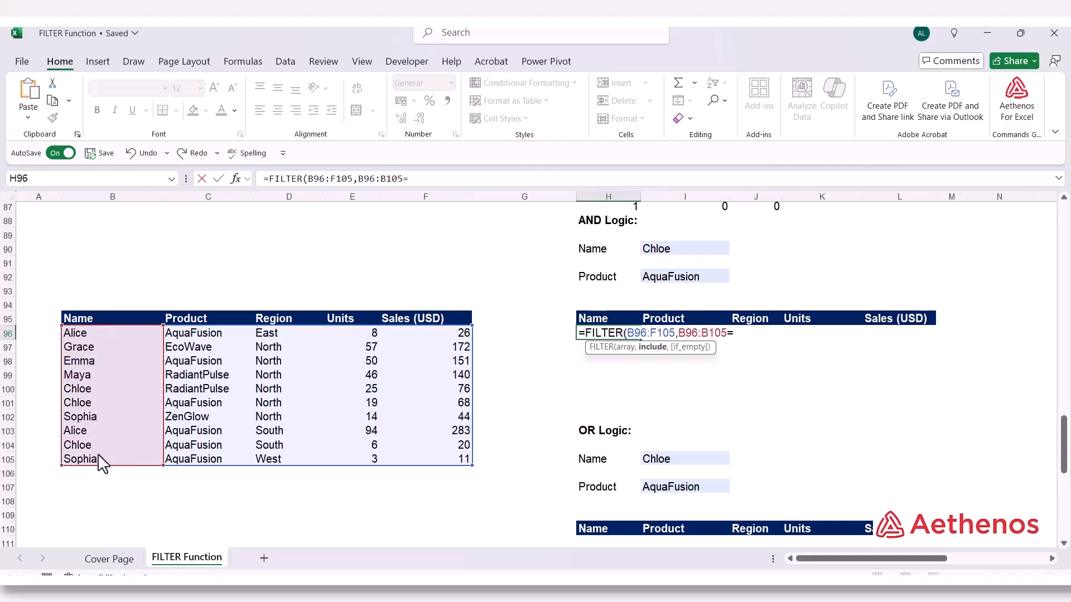
left_click(657, 252)
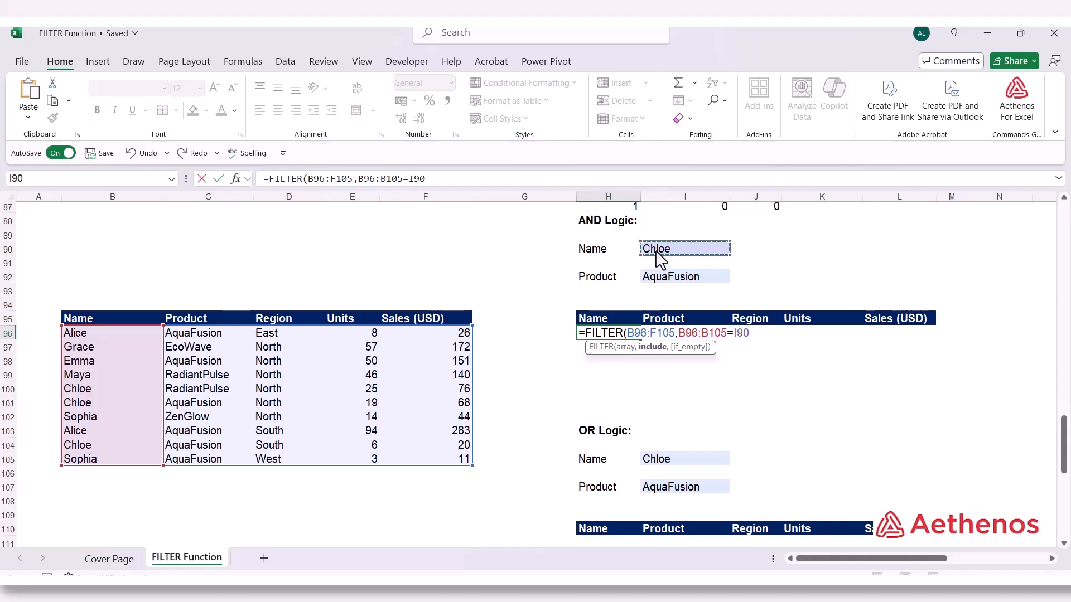
Parenthesize the name condition, multiply it by (C96:C105=I92), and complete the formula as =FILTER(B96:F105,(B96:B105=I90)*(C96:C105=I92))
left_click(677, 334)
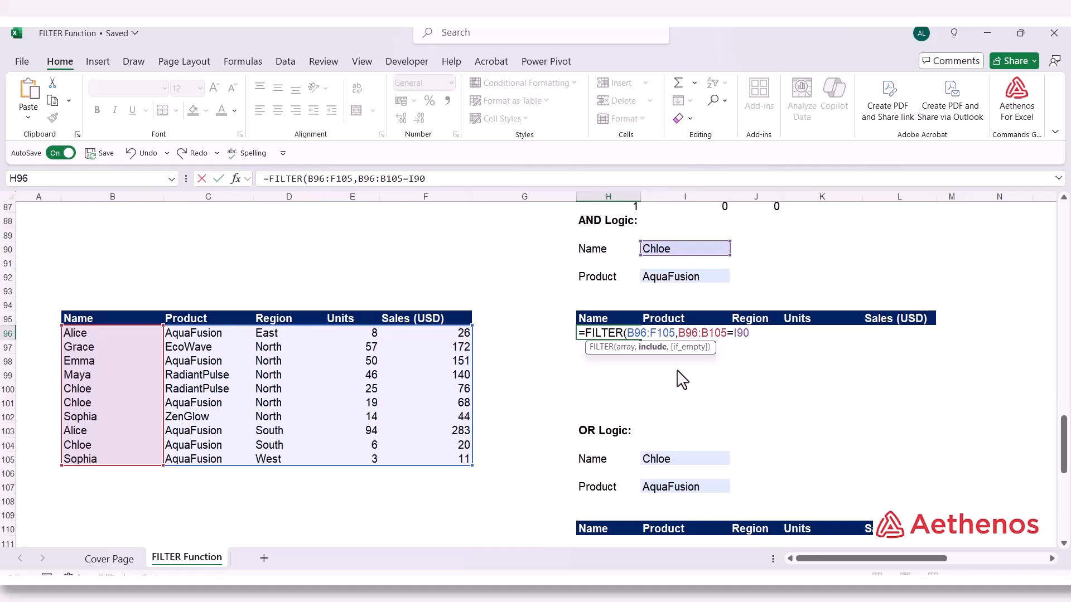
type("(")
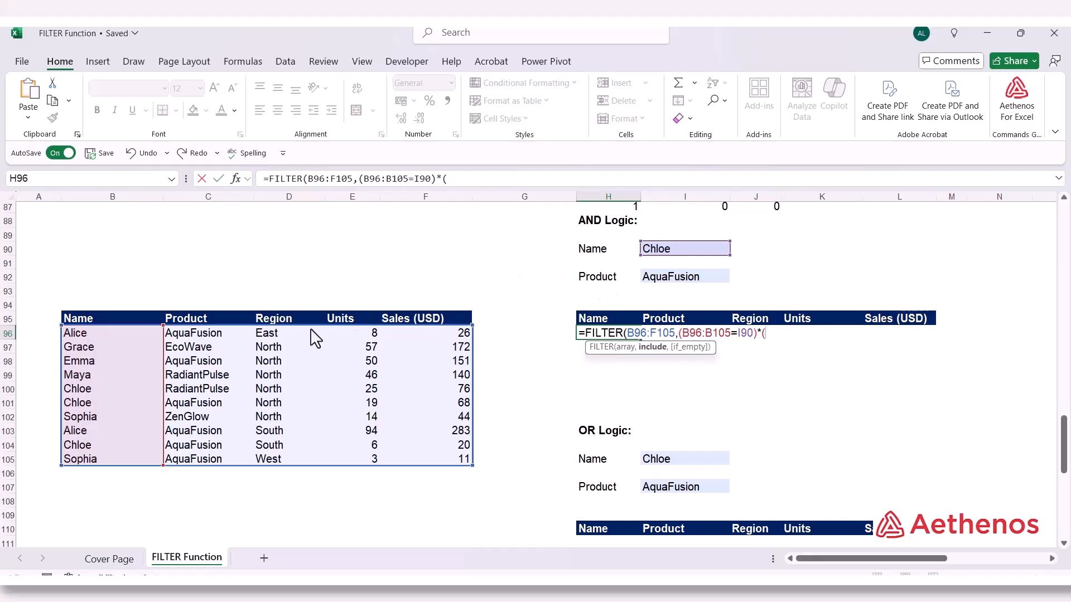
left_click_drag(184, 334, 185, 456)
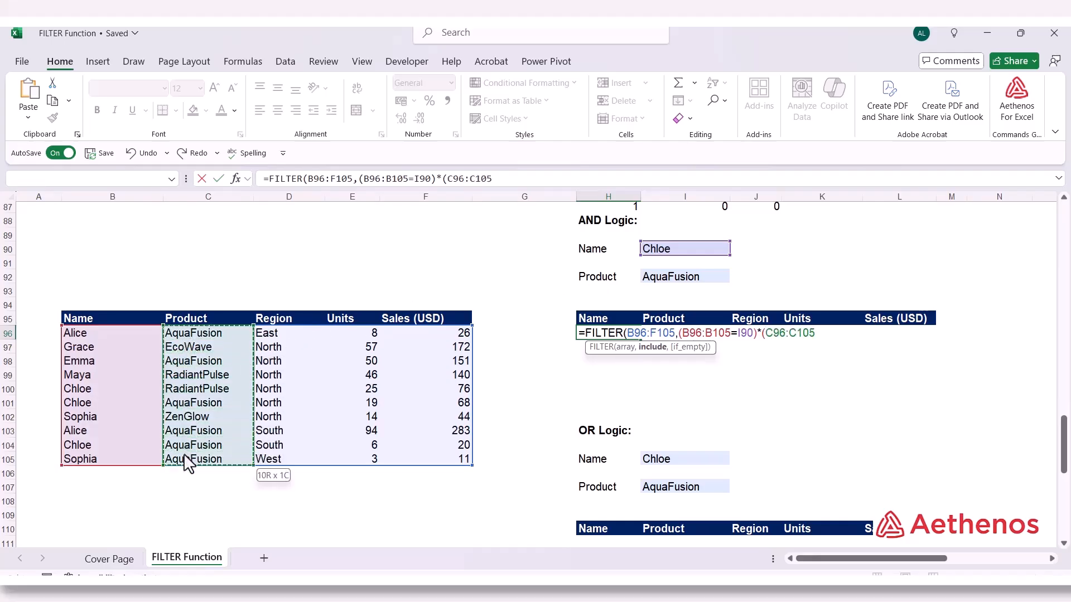
type("=")
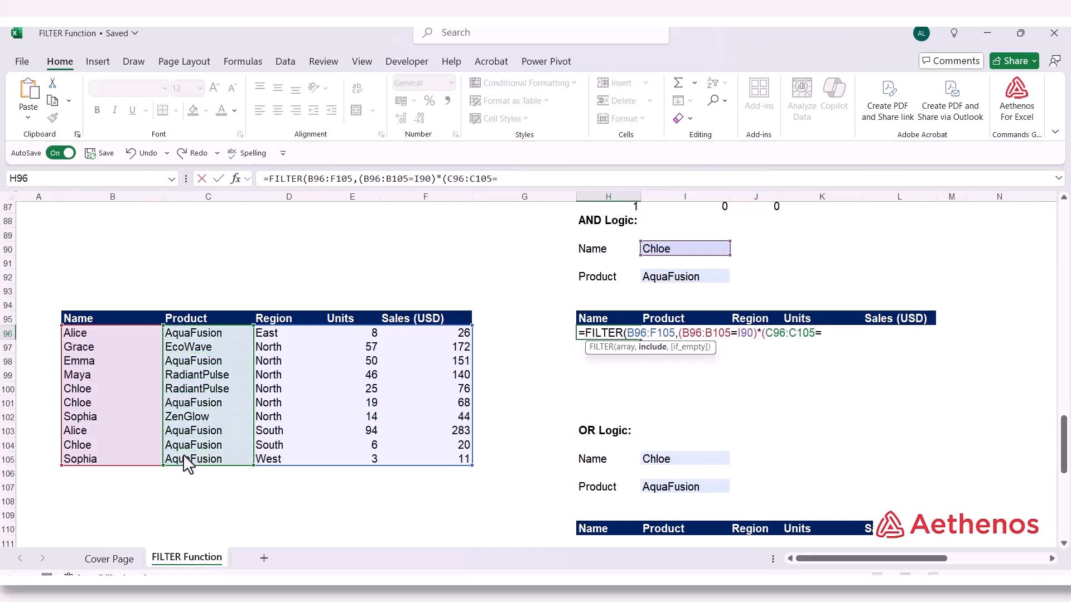
left_click(677, 275)
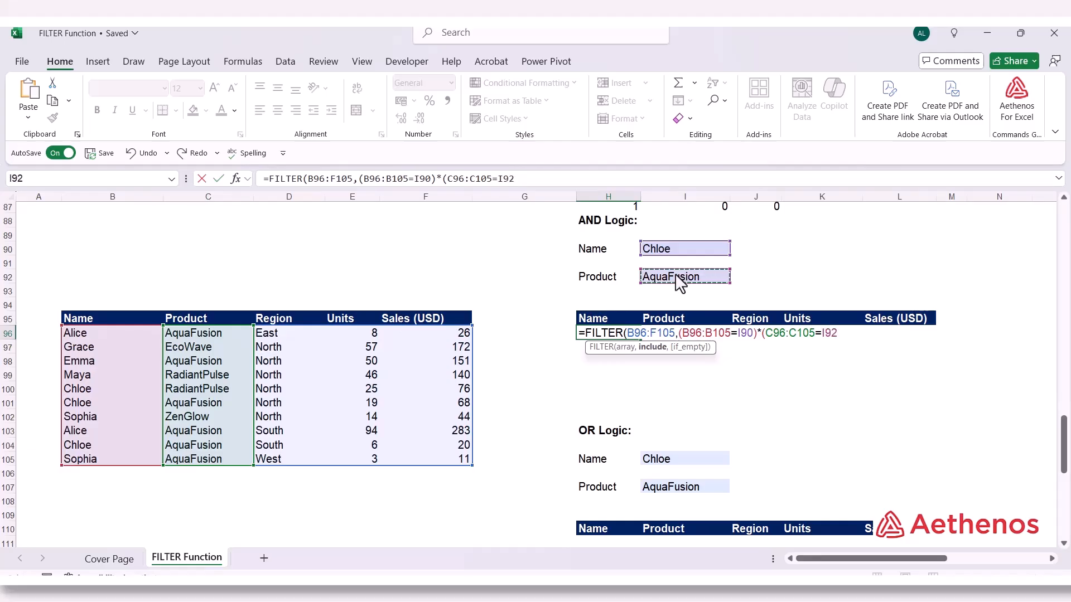
type(")")
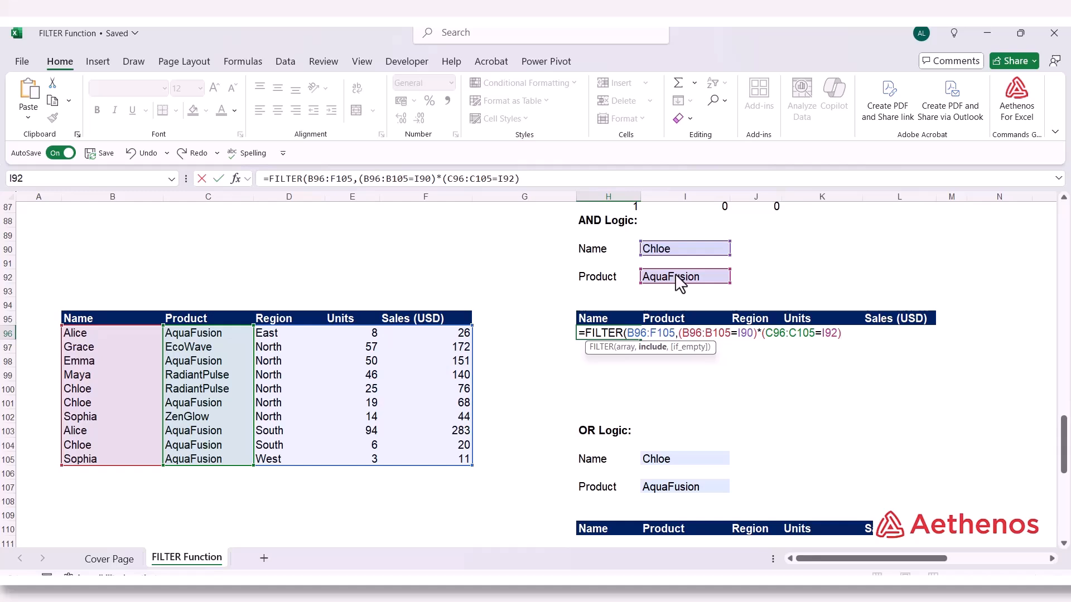
type(")")
key("Return")
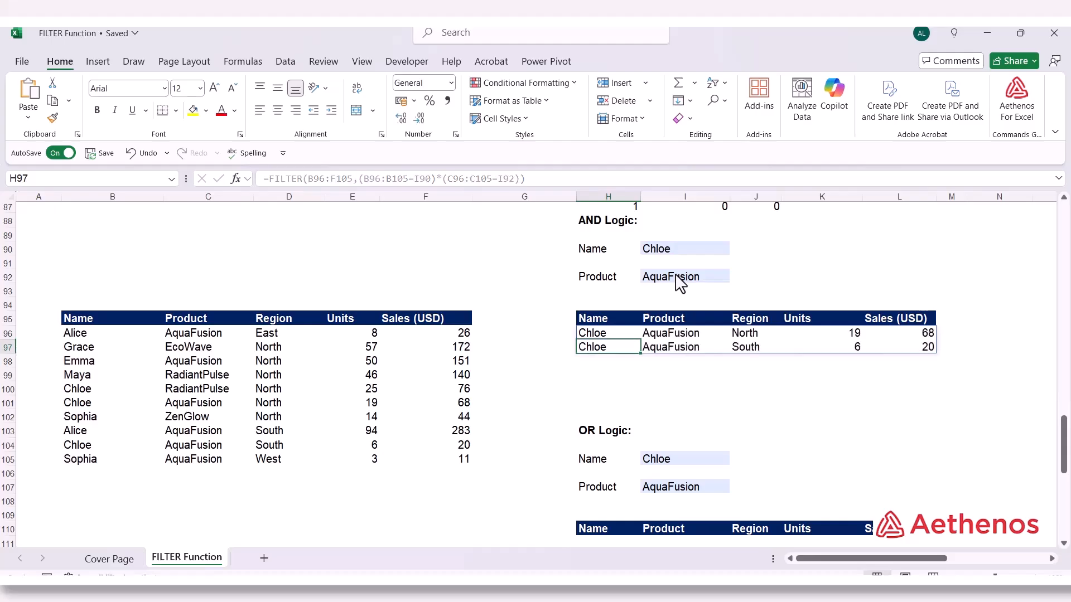
Inspect the filtered rows under AND Logic and preview the array that the include argument of H96 evaluates to
left_click(614, 334)
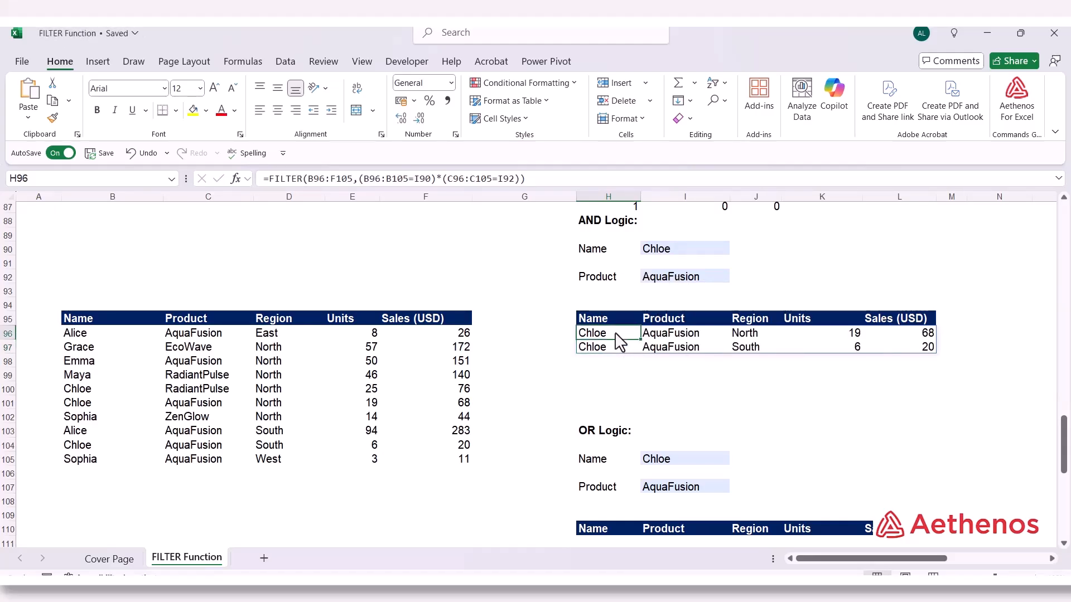
left_click_drag(617, 337, 671, 355)
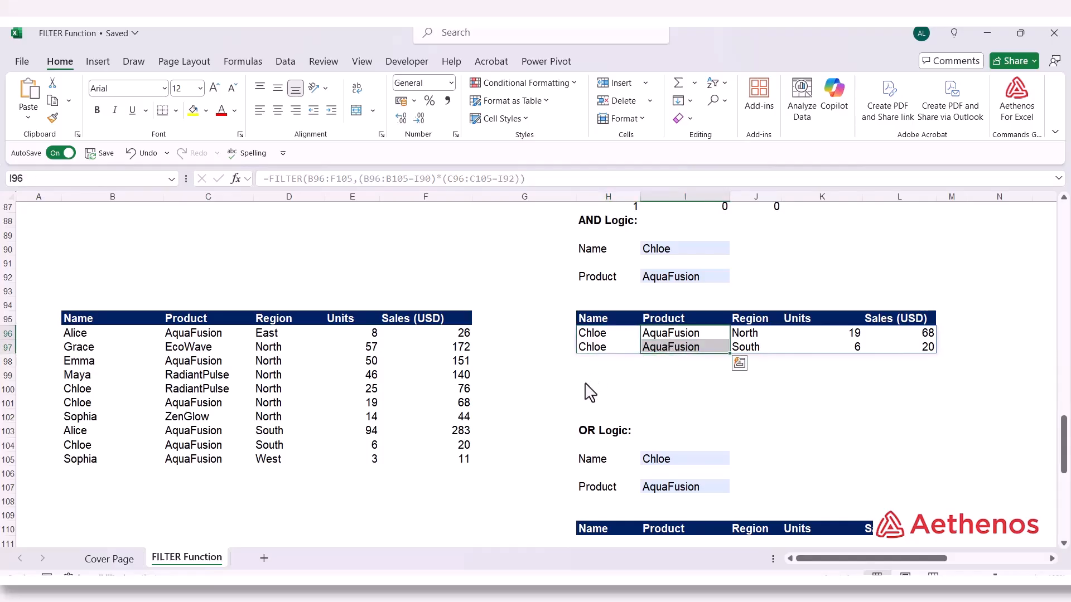
double_click(610, 342)
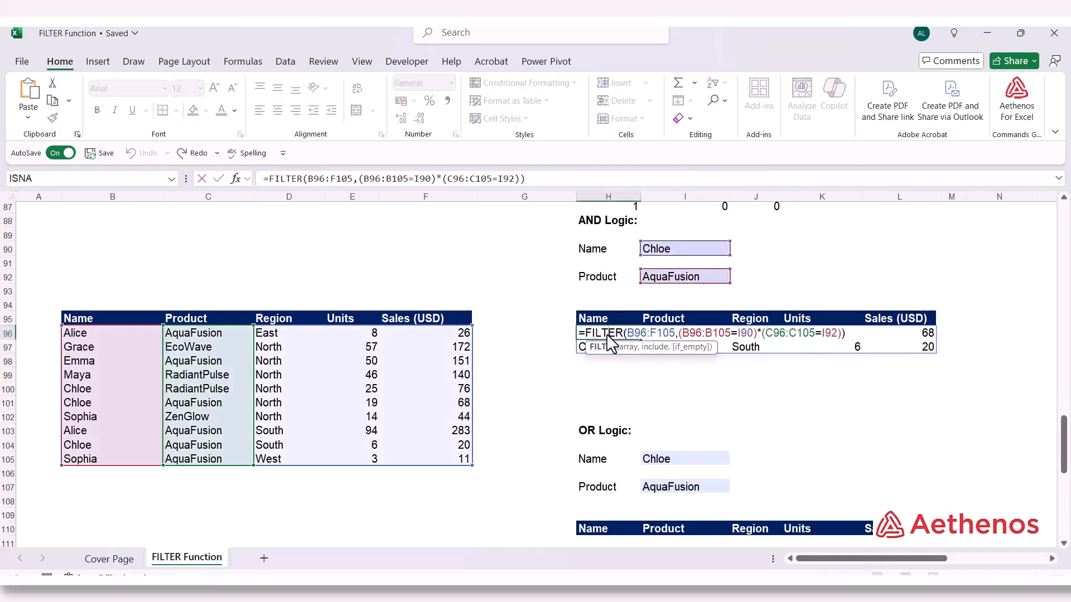
left_click(652, 348)
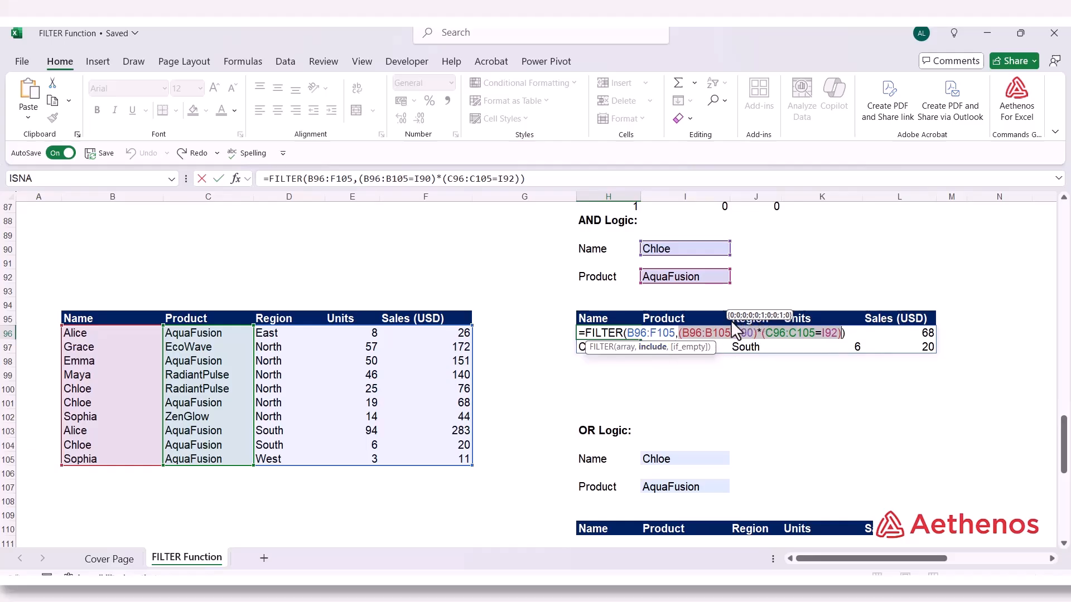
left_click(655, 350)
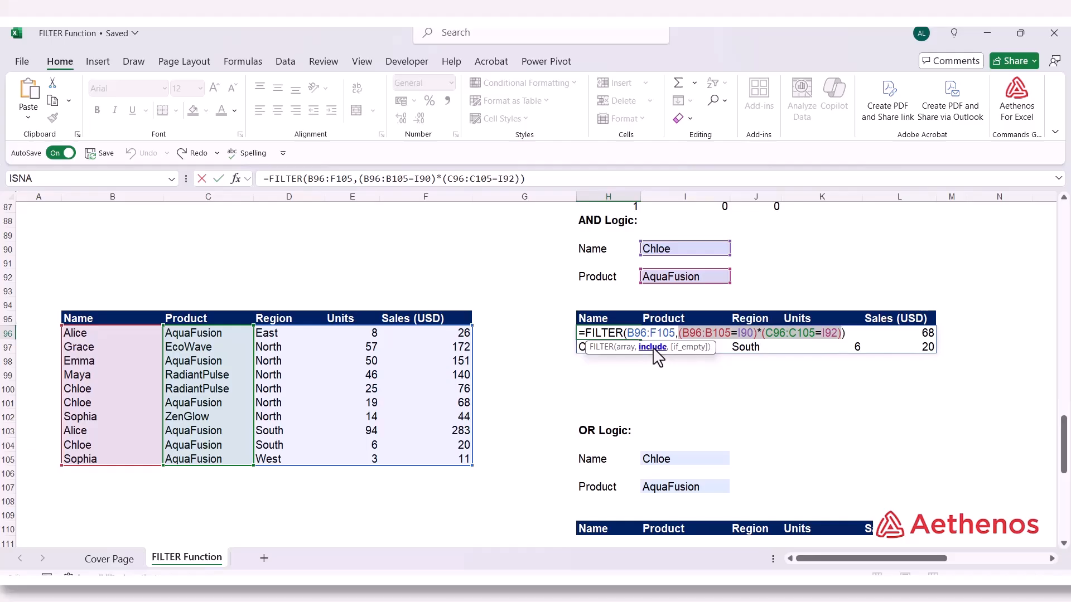
mouse_move(763, 325)
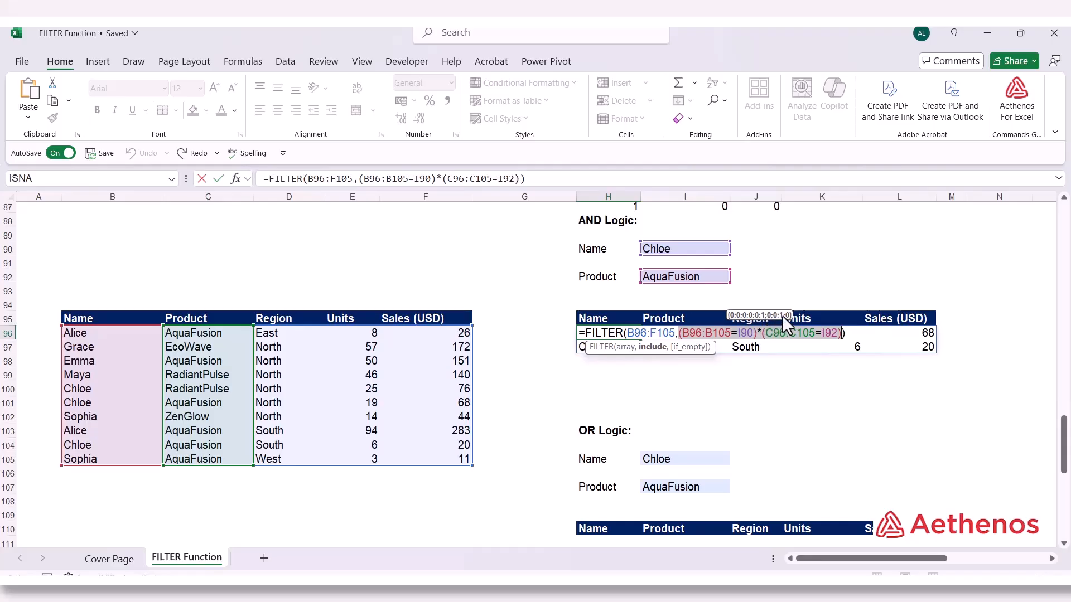
key("ctrl+Return")
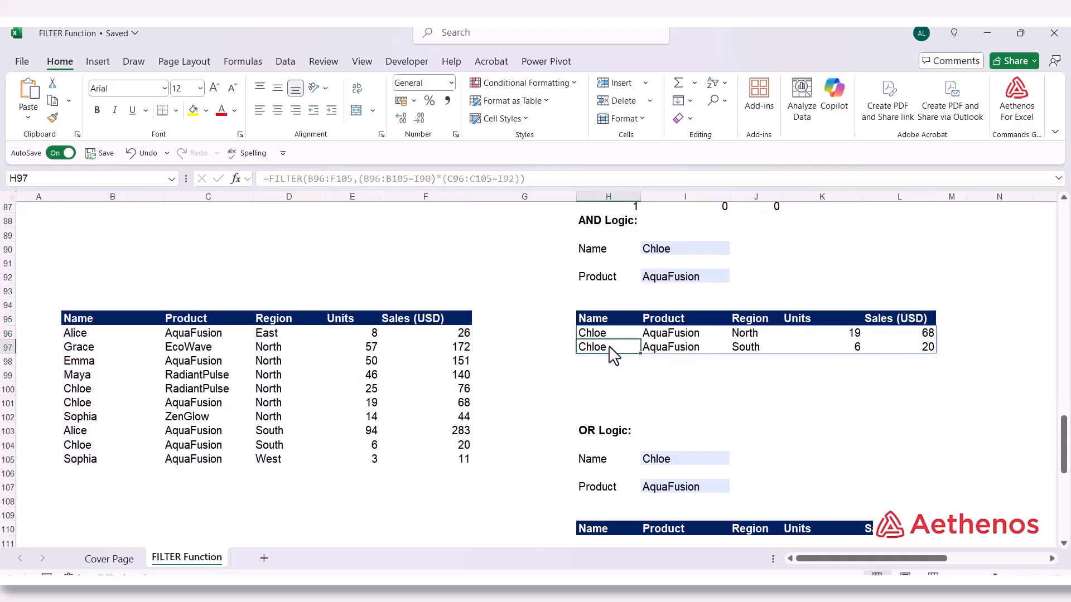
Examine the OR Logic section at H103, focusing on the Name criterion in I105 and the Product criterion in I107
left_click(615, 354)
scroll(613, 351, "down", 2)
left_click(612, 351)
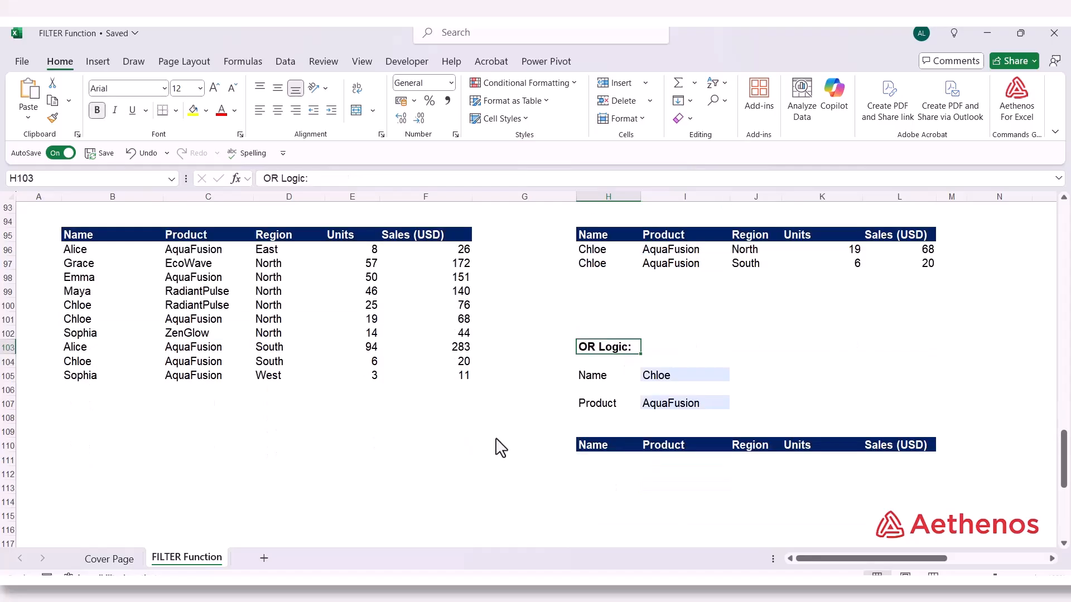
scroll(497, 438, "up", 1)
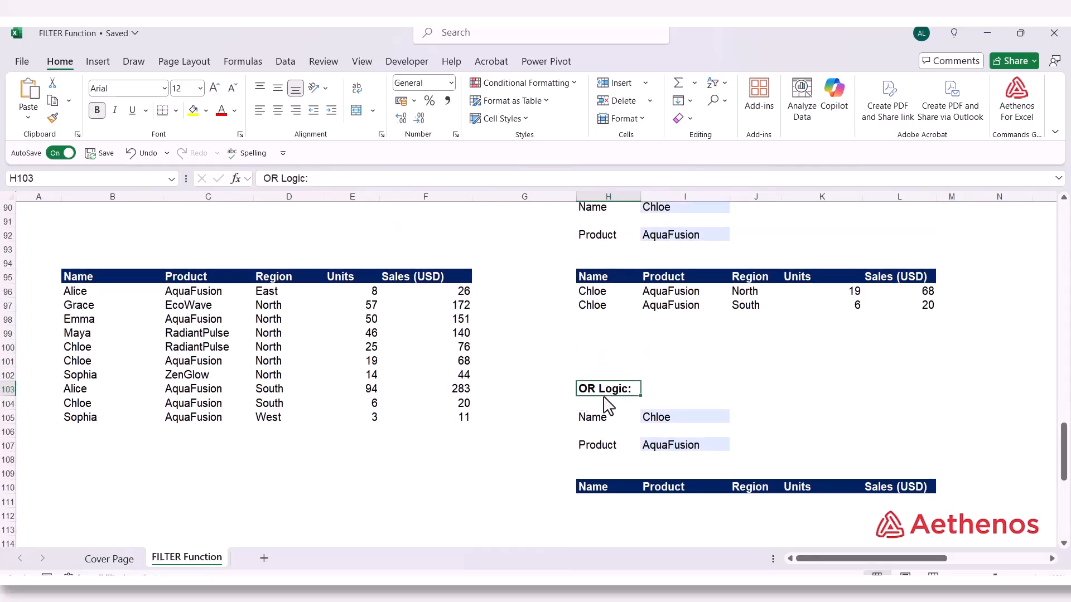
left_click(590, 426)
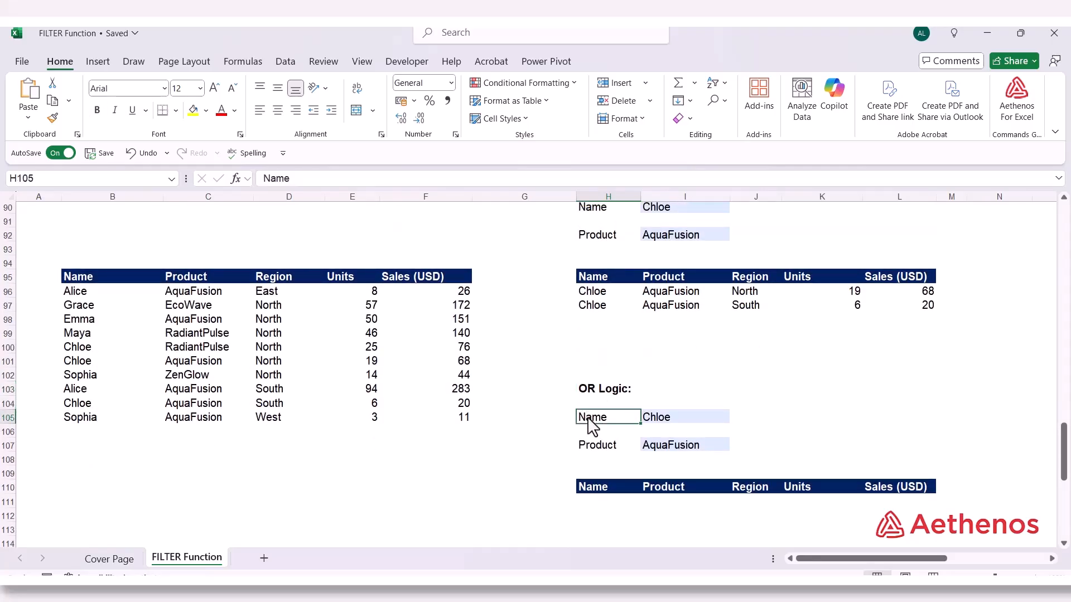
left_click(661, 428)
left_click(609, 454)
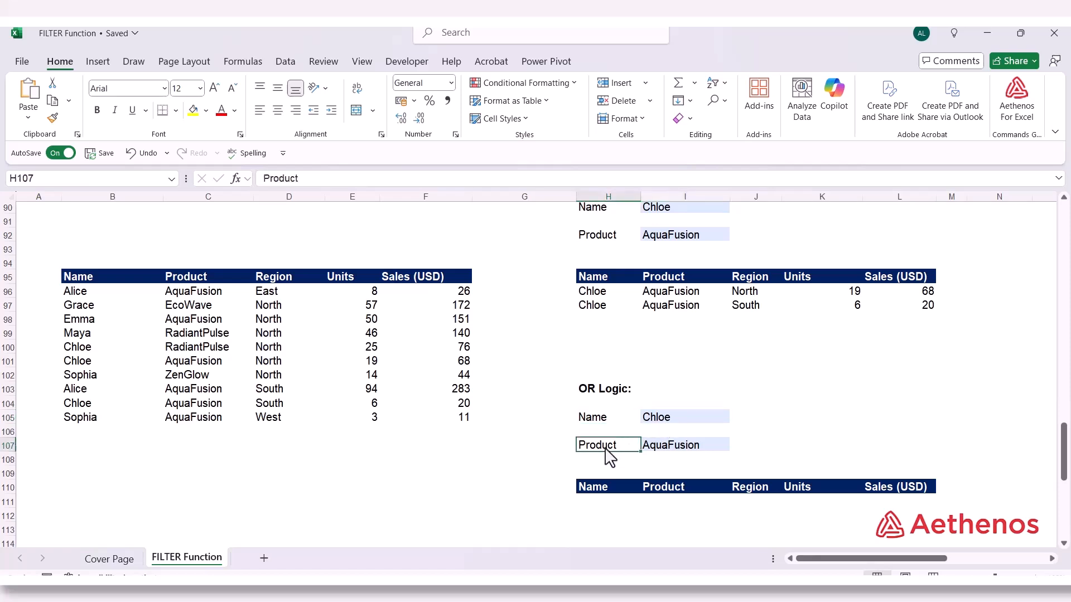
left_click(666, 455)
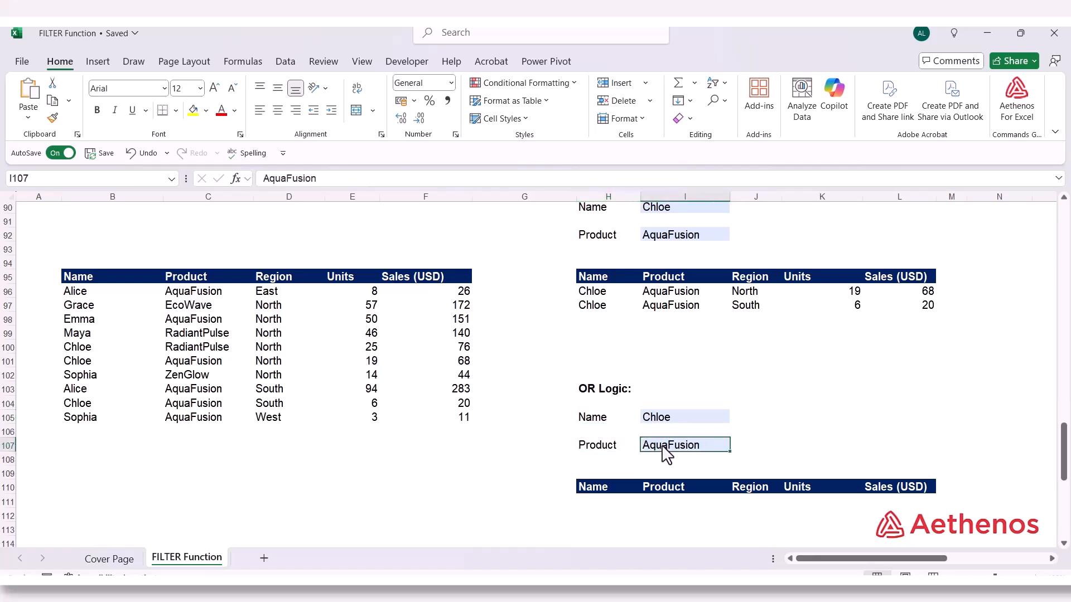
left_click(631, 421)
left_click(657, 429)
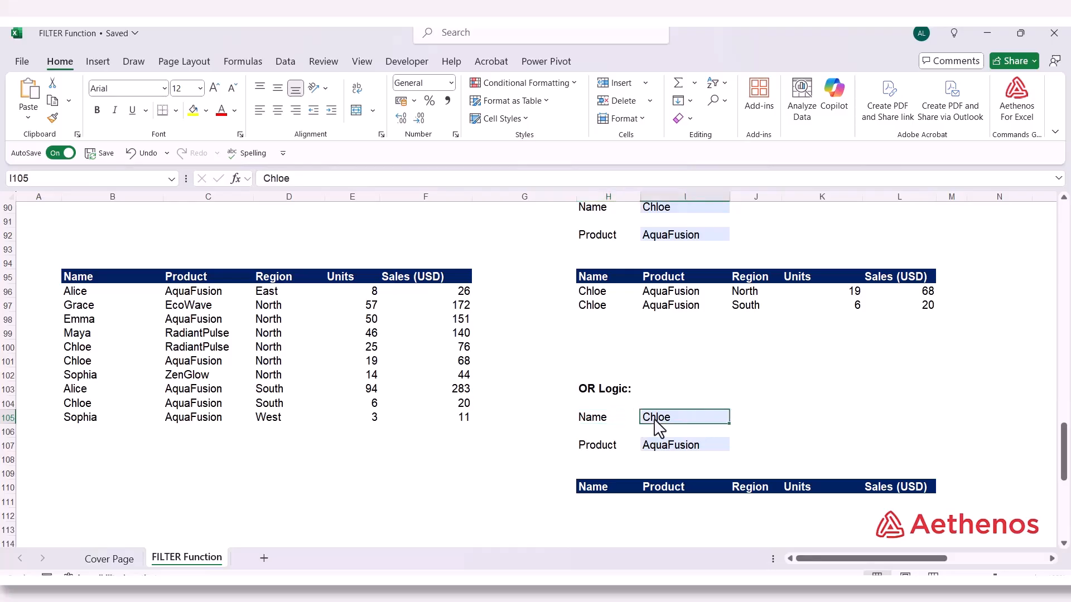
left_click(658, 432)
left_click(614, 456)
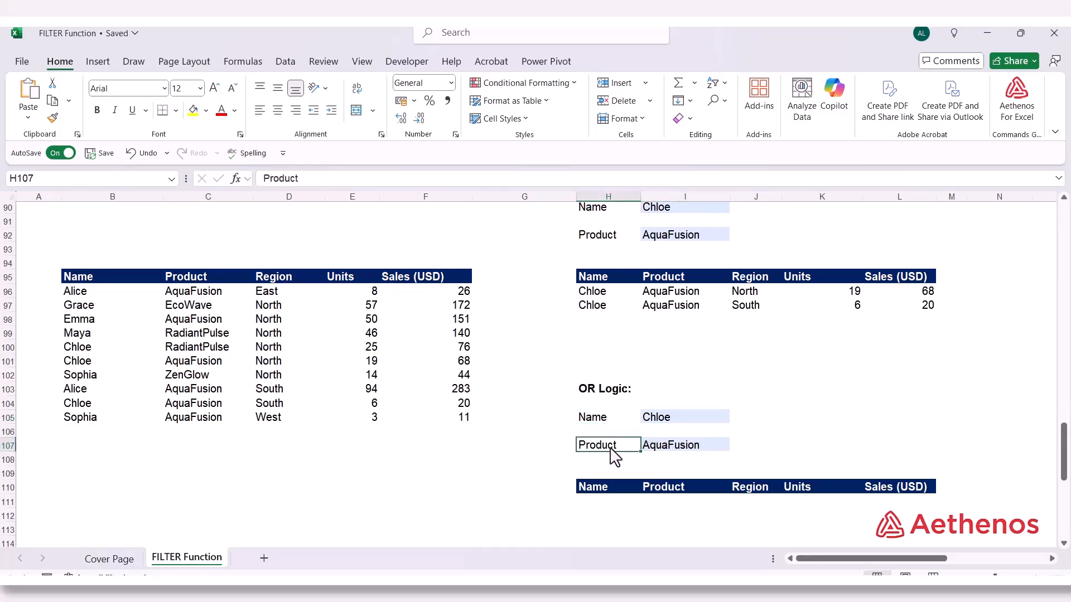
left_click(656, 453)
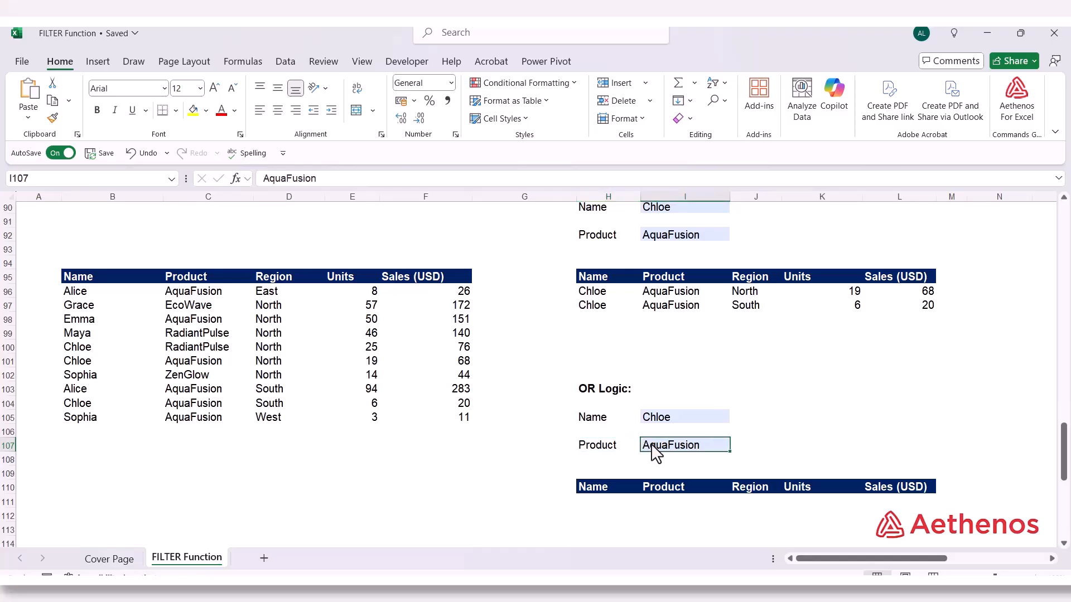
left_click(622, 426)
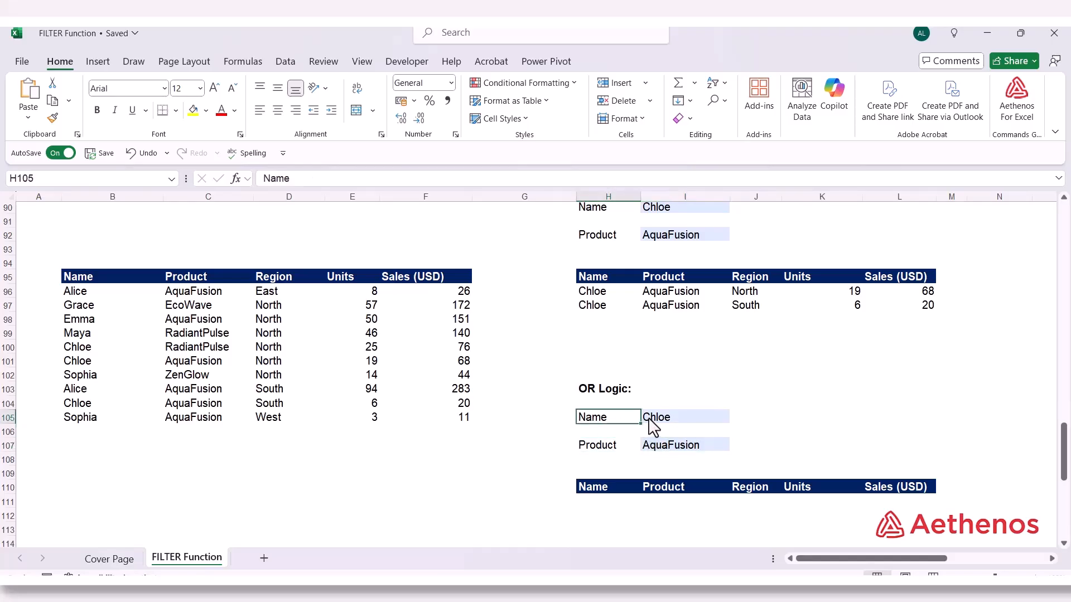
left_click(649, 427)
left_click(602, 429)
left_click(601, 454)
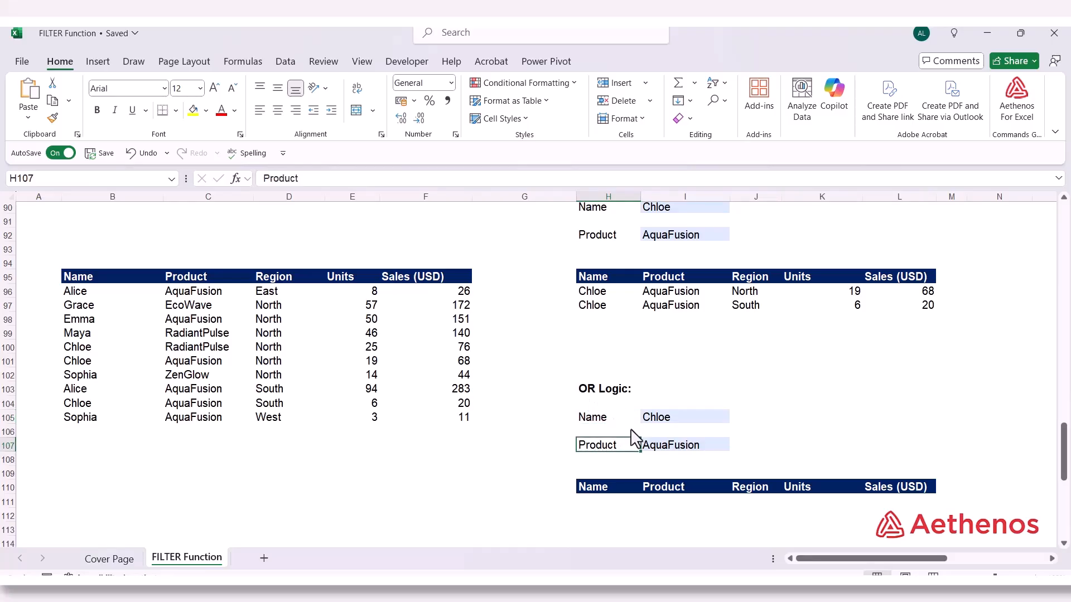
left_click(646, 425)
left_click(650, 447)
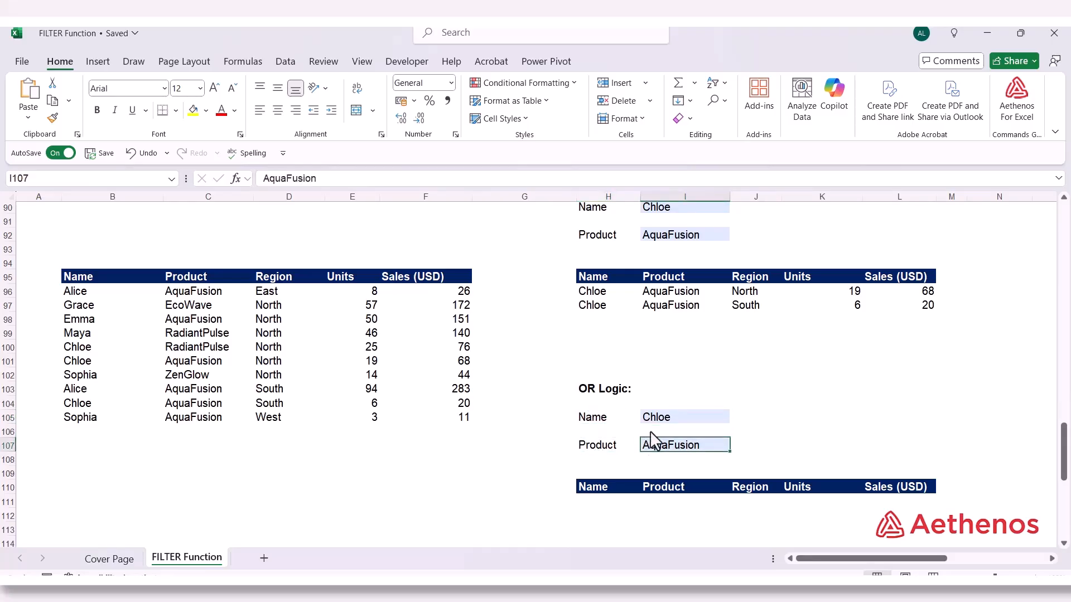
left_click(655, 421)
left_click(615, 422)
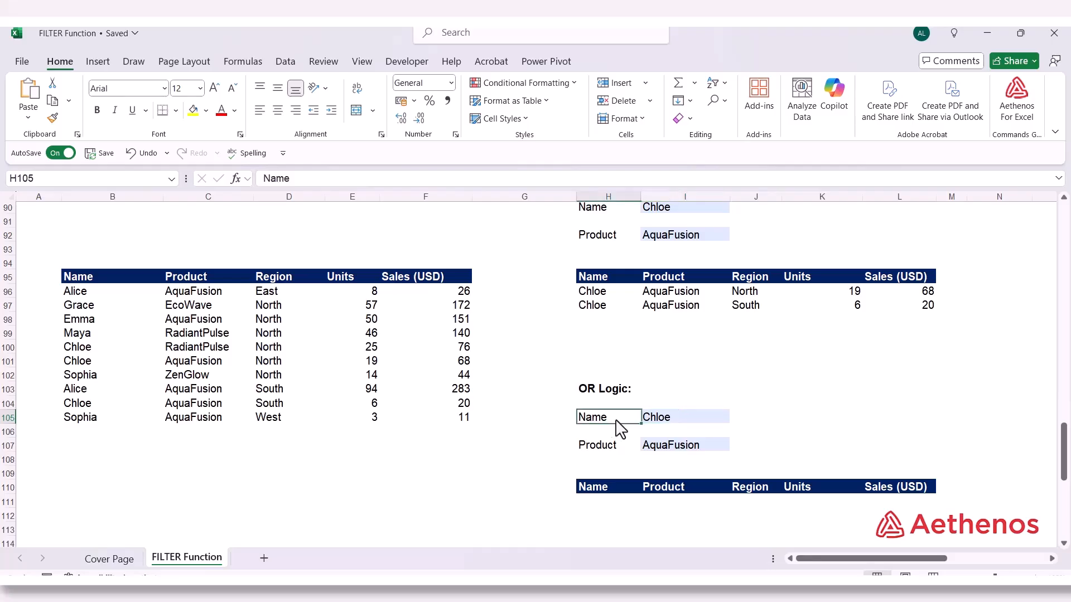
left_click(651, 425)
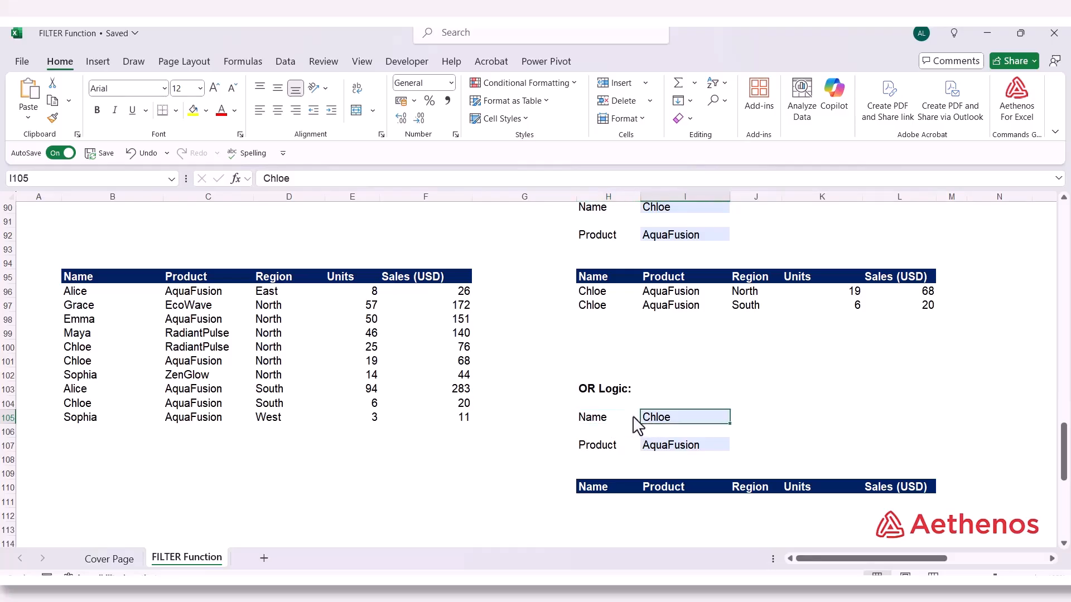
left_click(604, 424)
left_click(613, 448)
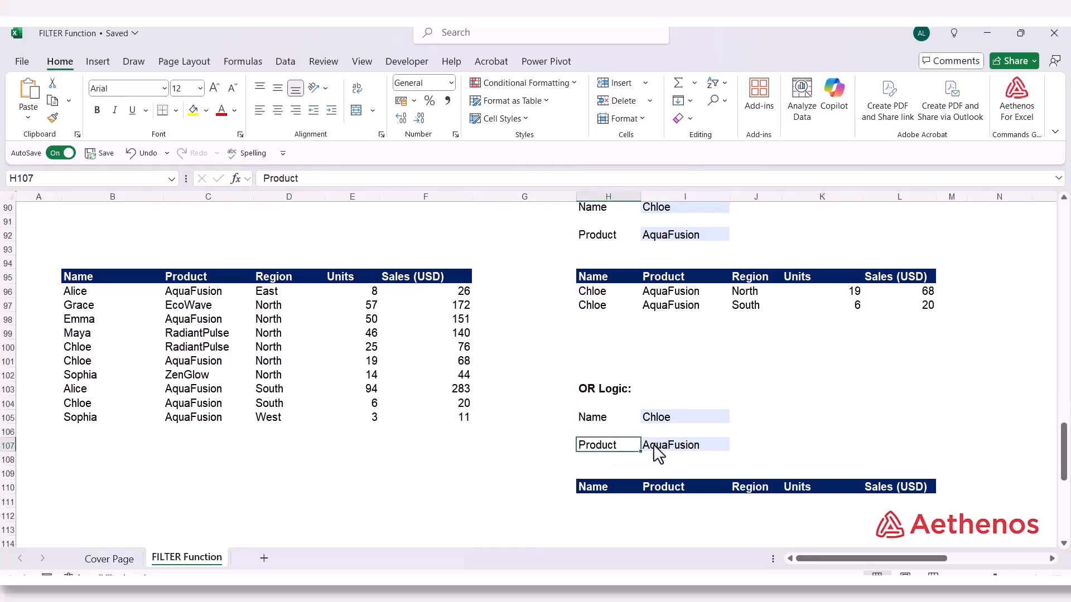
Review the Name and Product criteria labels and values in H105:I107 under OR Logic
left_click(662, 425)
left_click(616, 425)
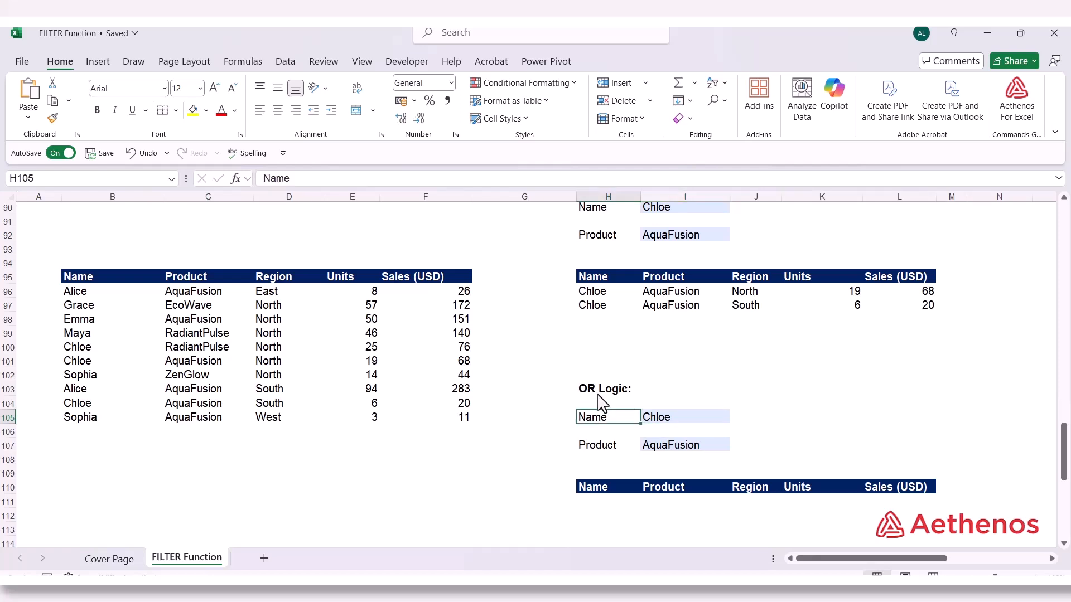
left_click(654, 422)
left_click(632, 421)
left_click(613, 452)
left_click(654, 455)
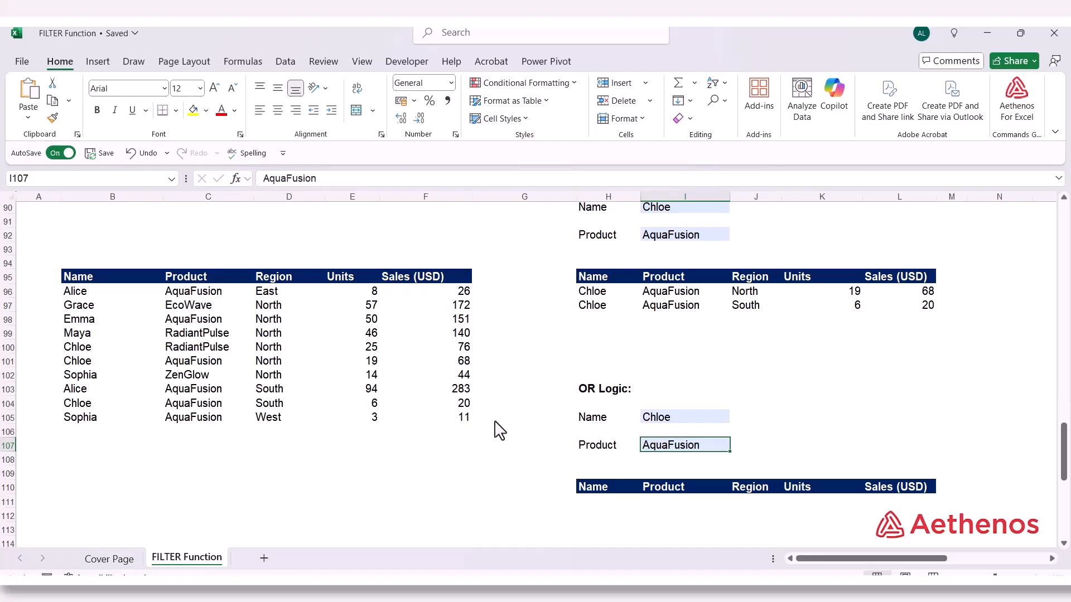
Start a FILTER formula in H111 with array B96:F105 and the parenthesized name condition (B96:B105=I105)
scroll(500, 431, "down", 1)
left_click(594, 464)
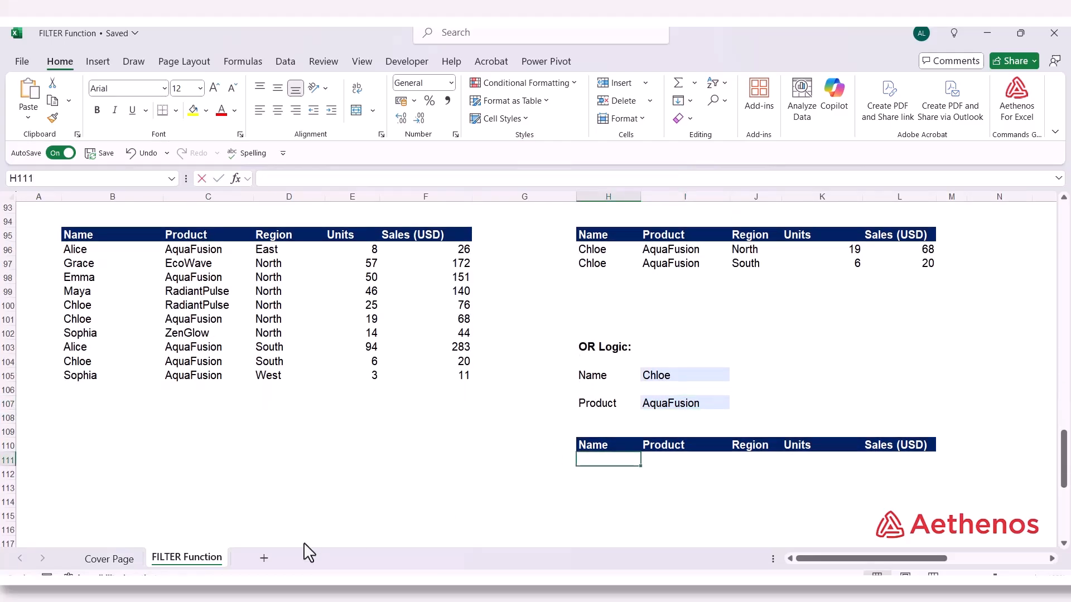
type("=FILTER(")
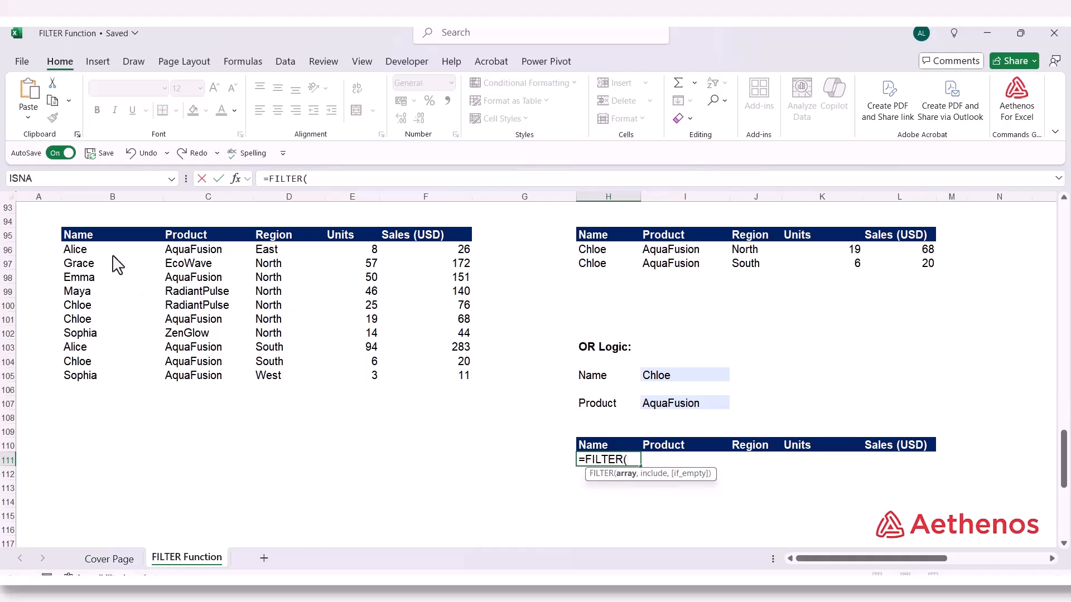
left_click_drag(114, 256, 408, 382)
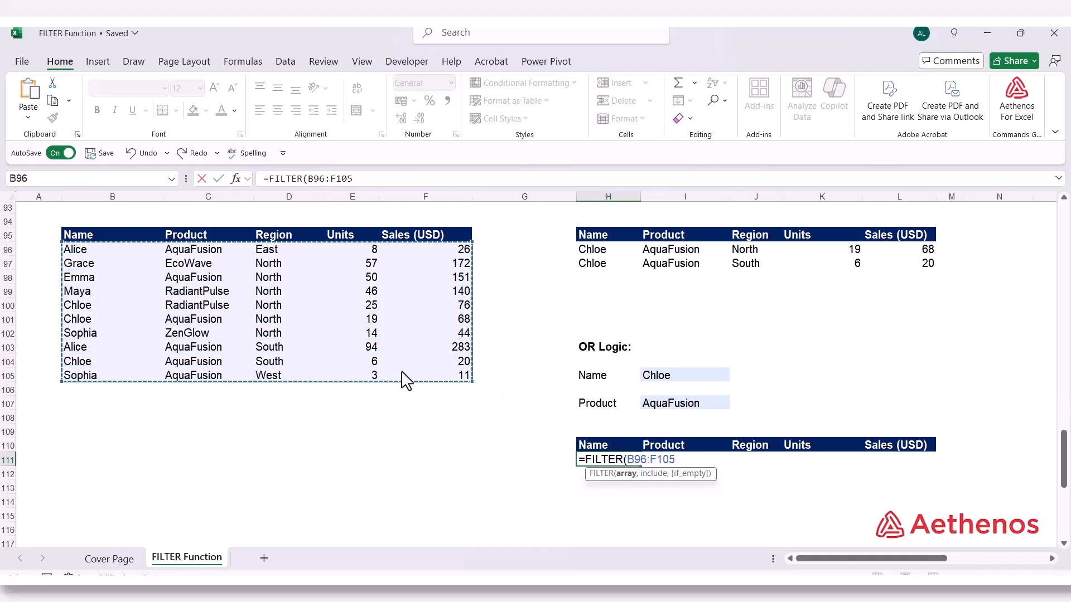
type(",")
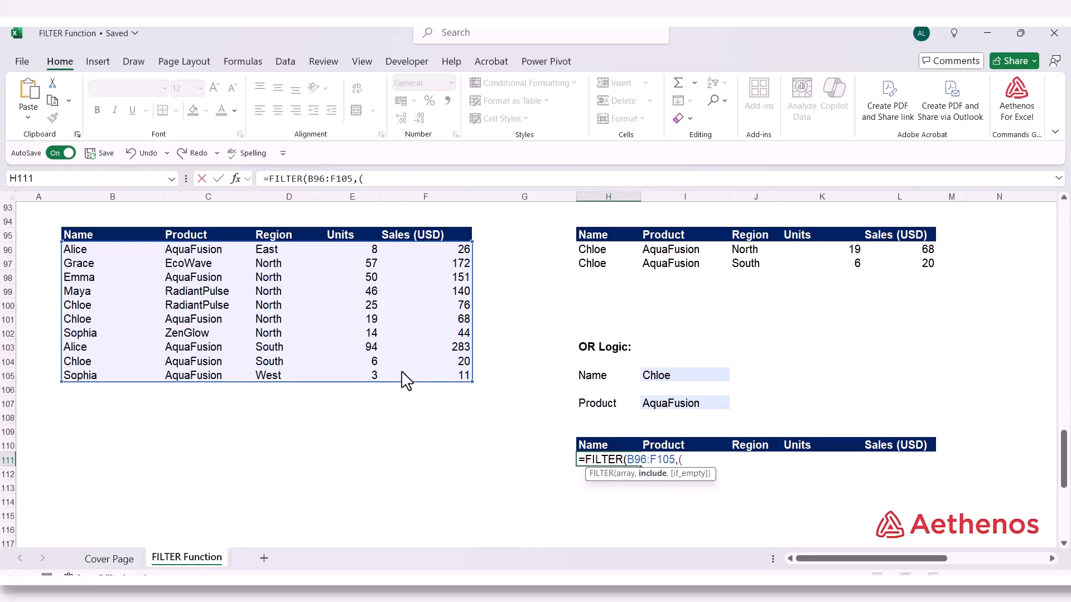
type("(")
left_click_drag(81, 249, 100, 385)
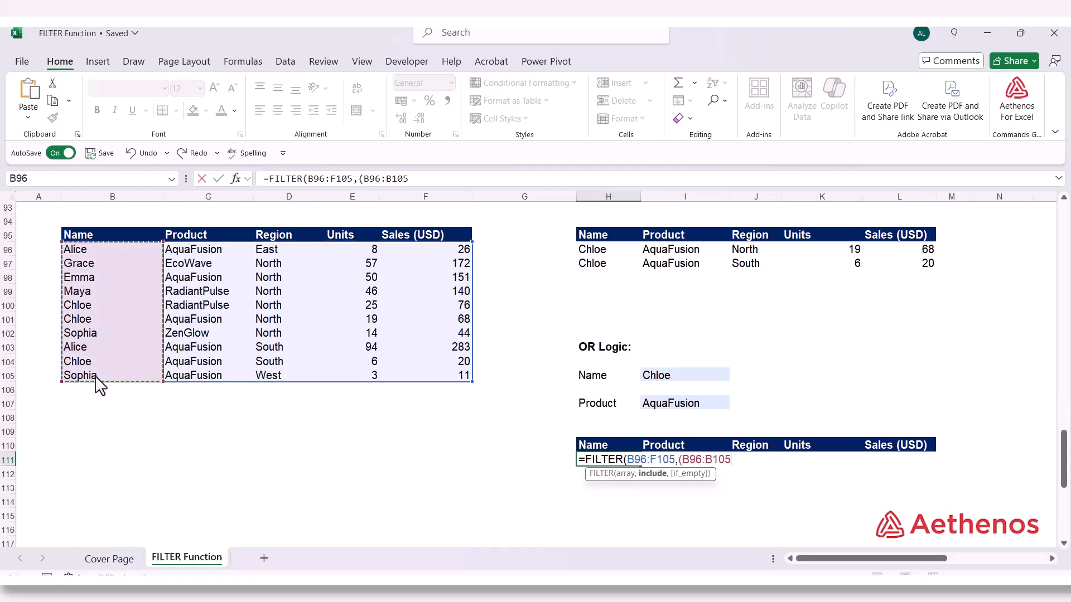
type("=")
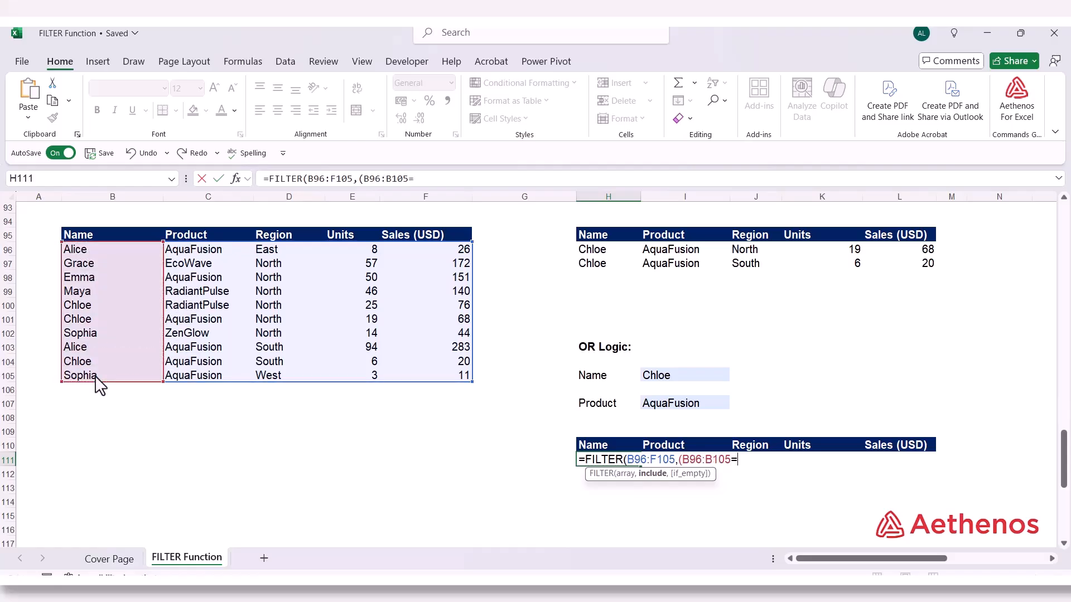
left_click(655, 379)
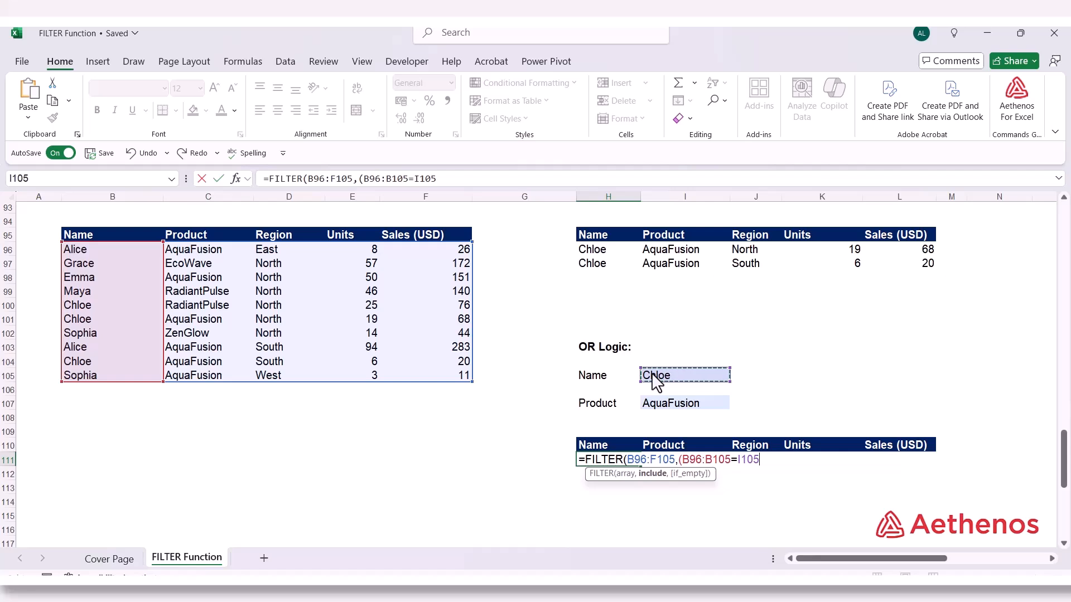
type(")+(")
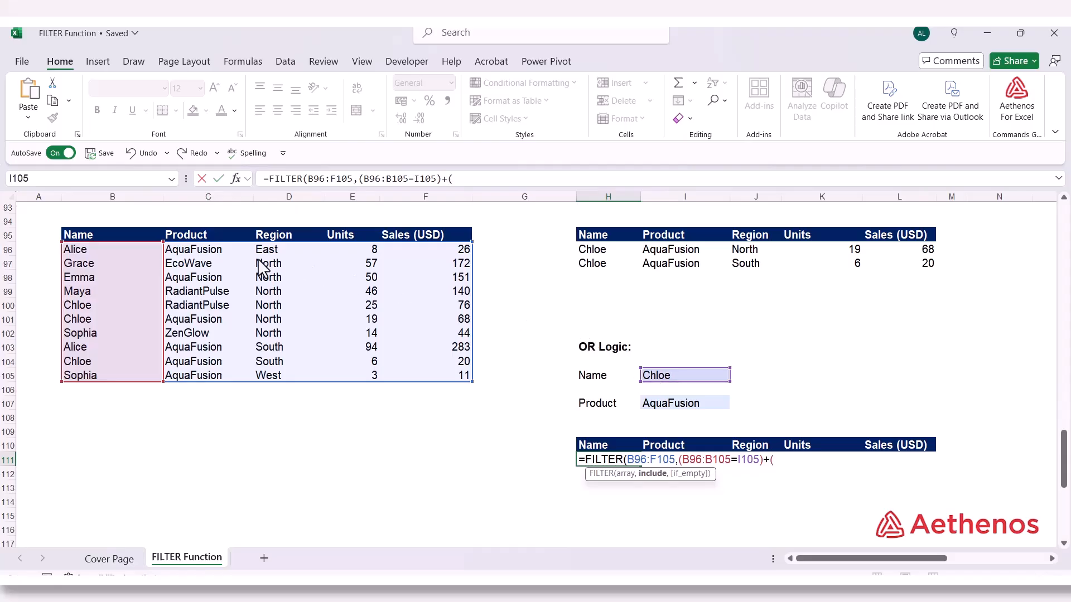
Add the product condition with + and complete the formula as =FILTER(B96:F105,(B96:B105=I105)+(C96:C105=I107))
left_click_drag(208, 255, 205, 386)
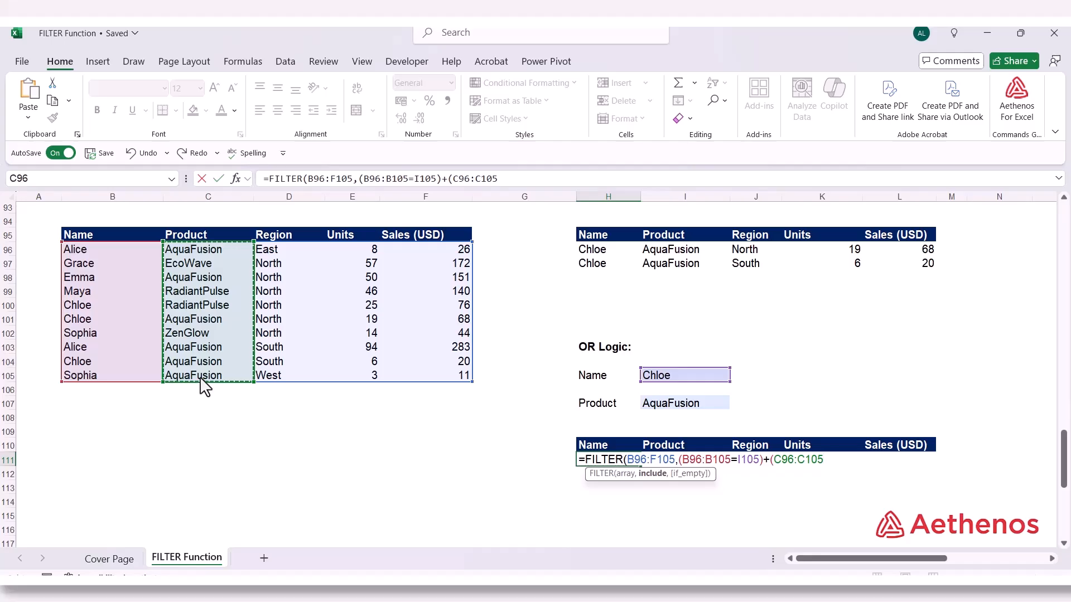
type("=")
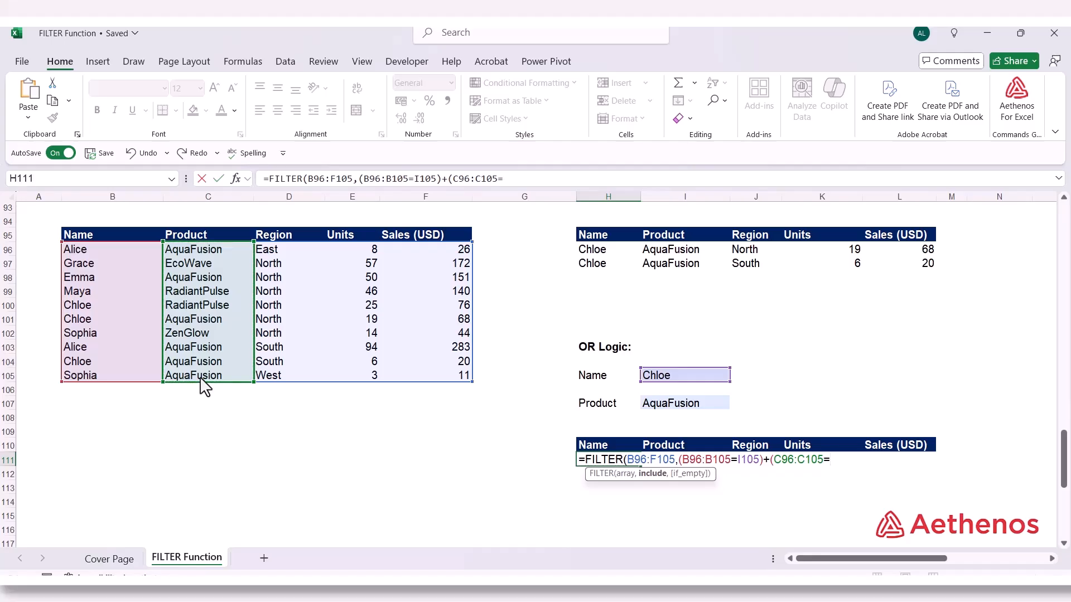
left_click(678, 405)
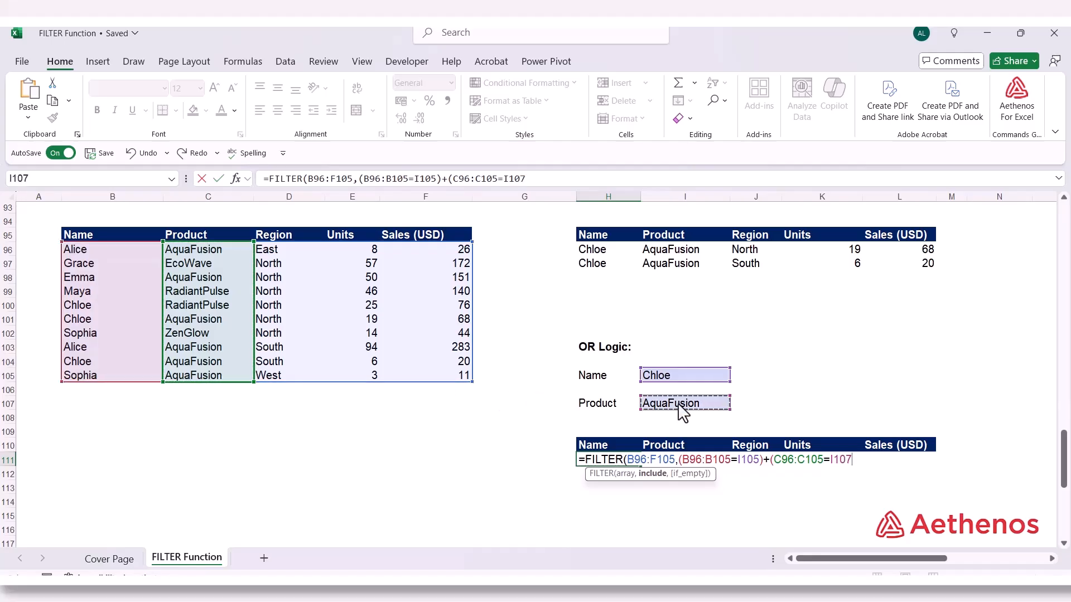
type("))")
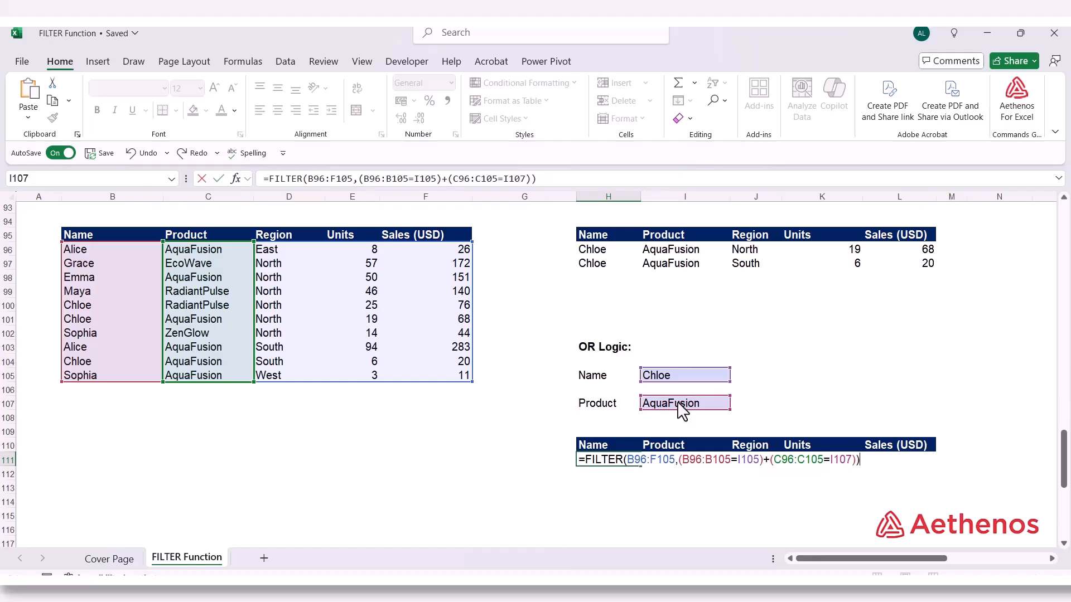
key("Return")
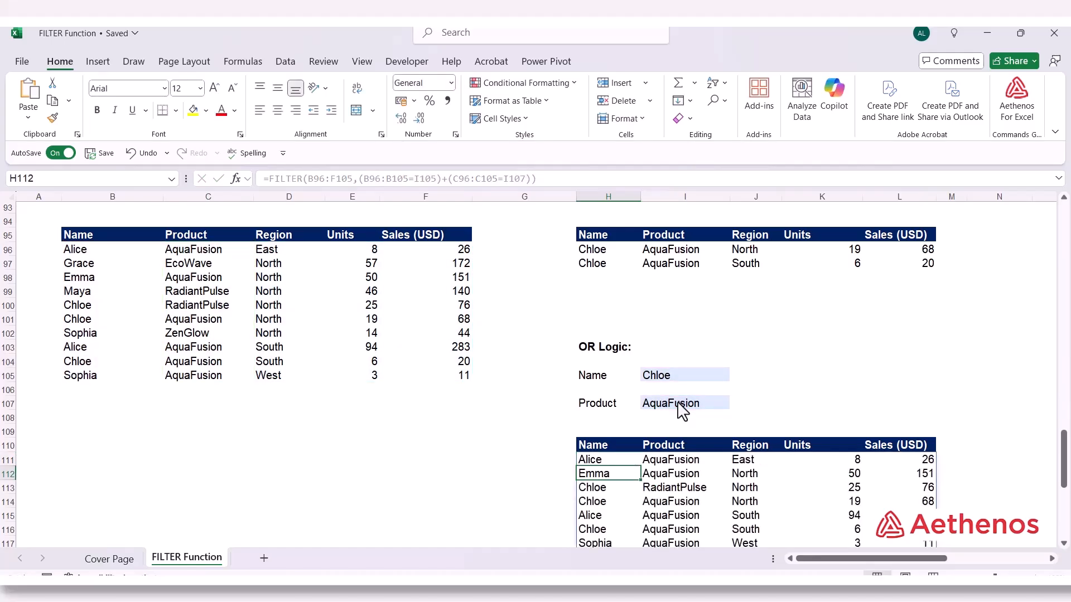
Examine the names and products in the filtered rows H111:I117 under OR Logic
scroll(647, 402, "down", 1)
scroll(648, 402, "up", 1)
scroll(1066, 540, "up", 1)
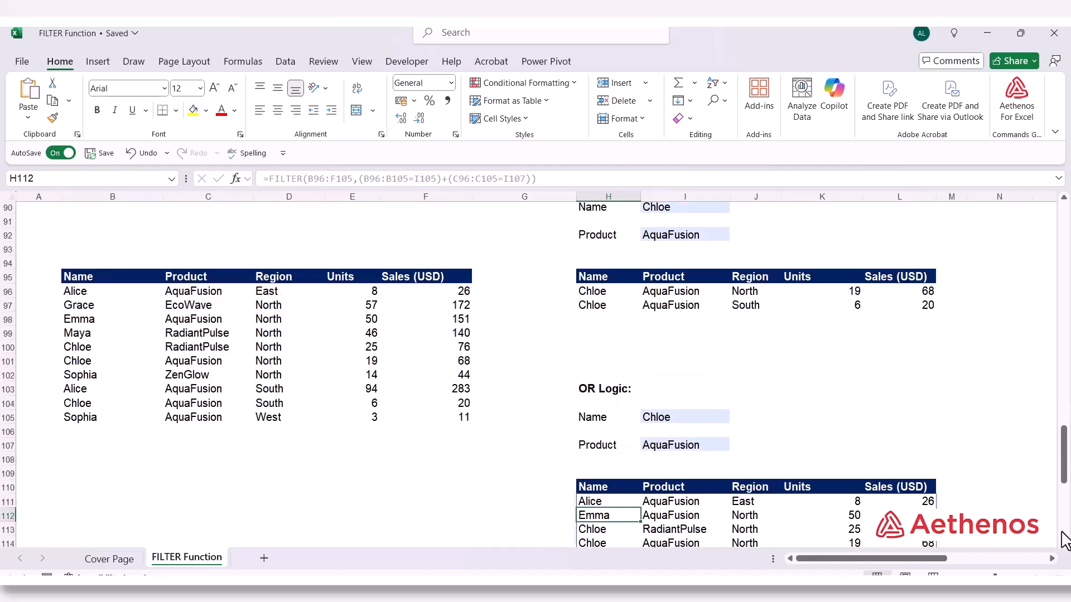
scroll(647, 402, "down", 2)
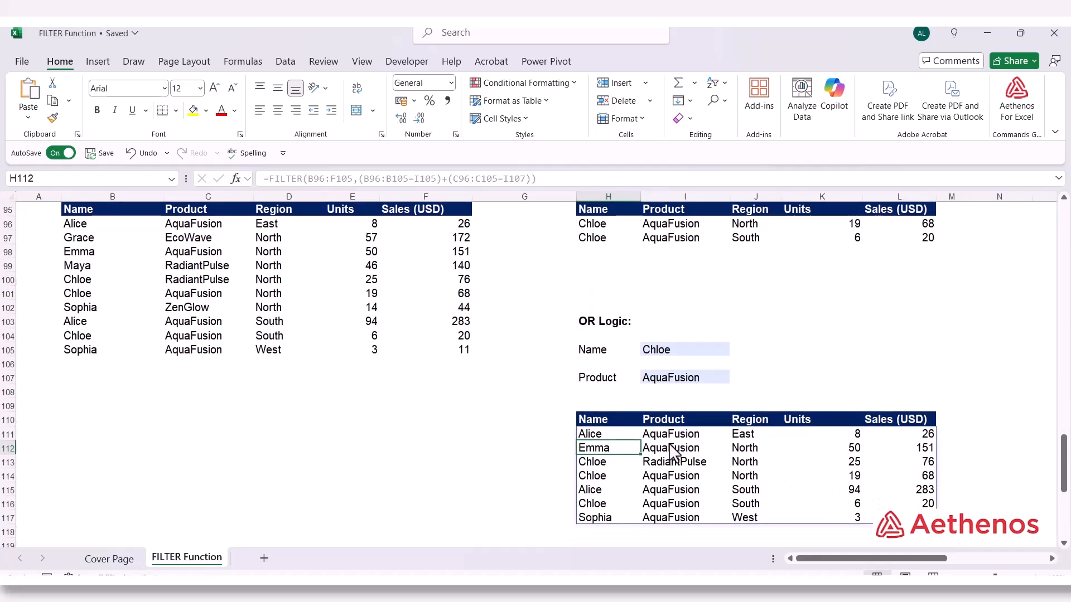
left_click(627, 439)
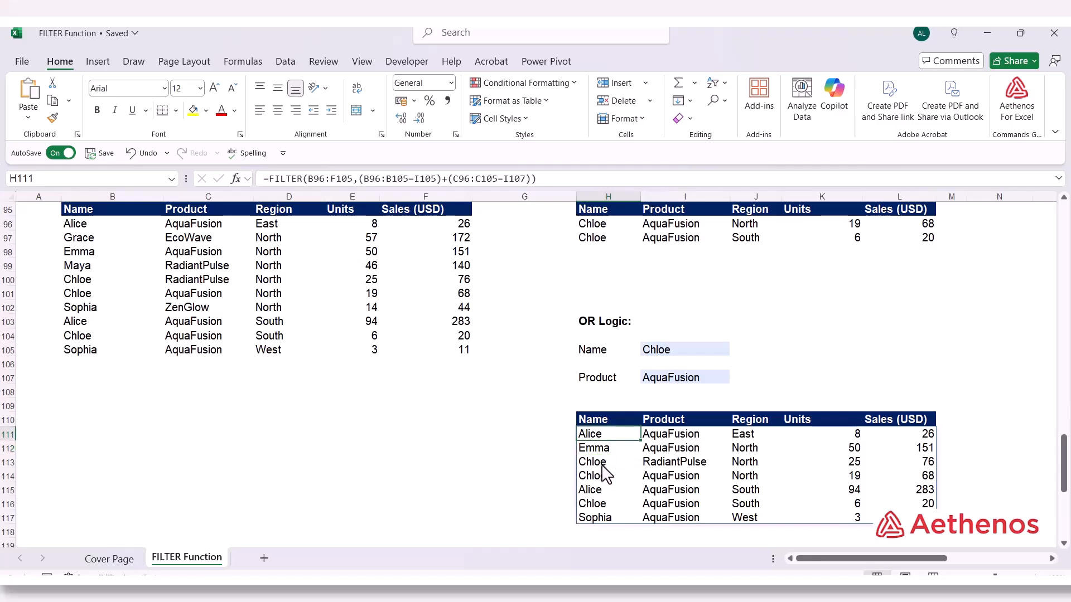
left_click_drag(602, 466, 601, 471)
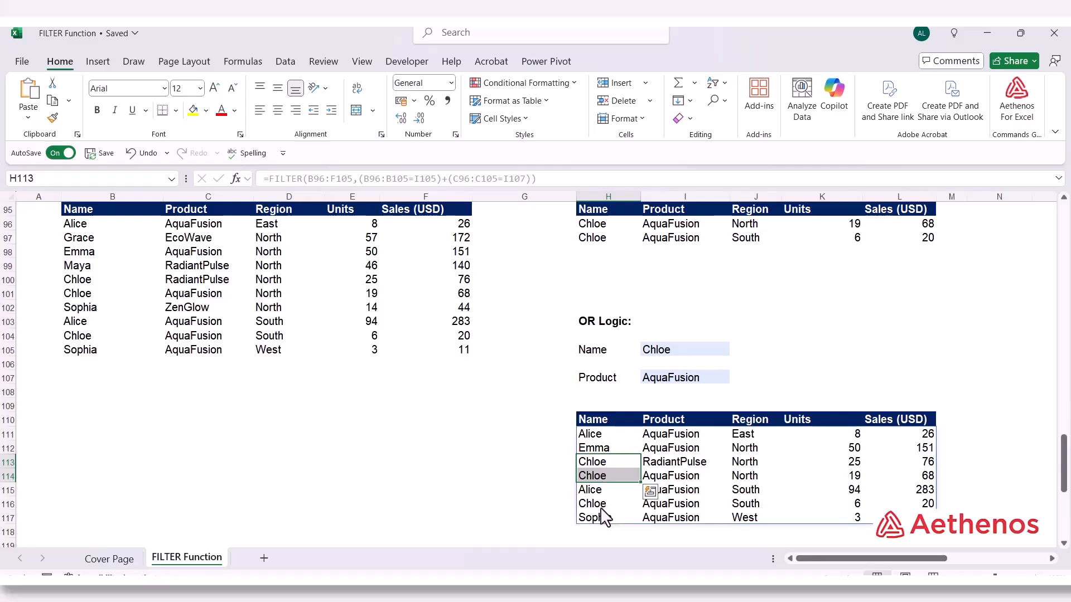
left_click(606, 452)
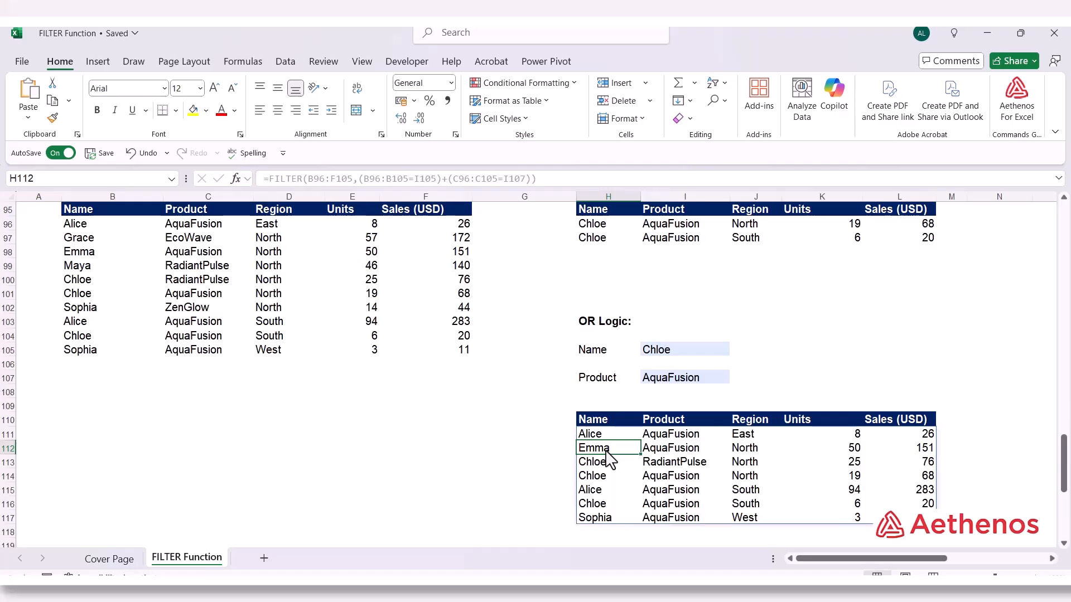
left_click(673, 452)
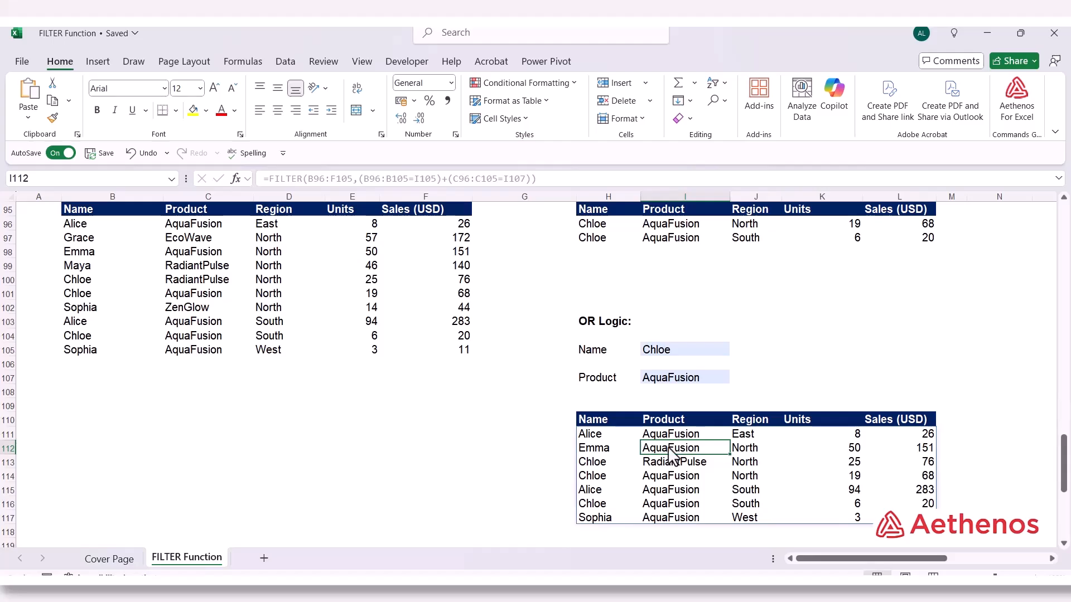
left_click(605, 491)
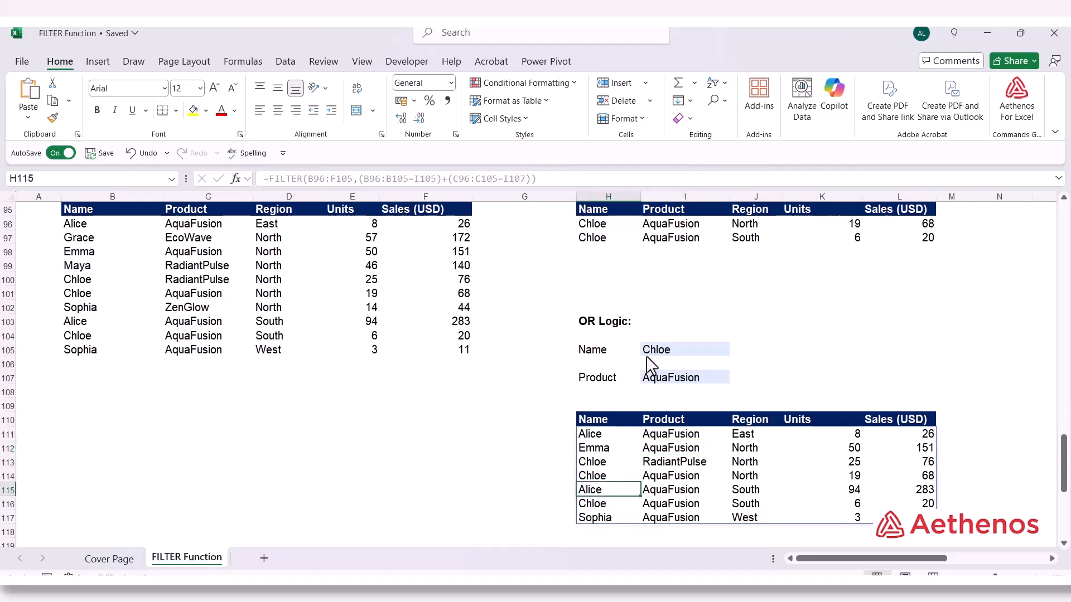
left_click(659, 493)
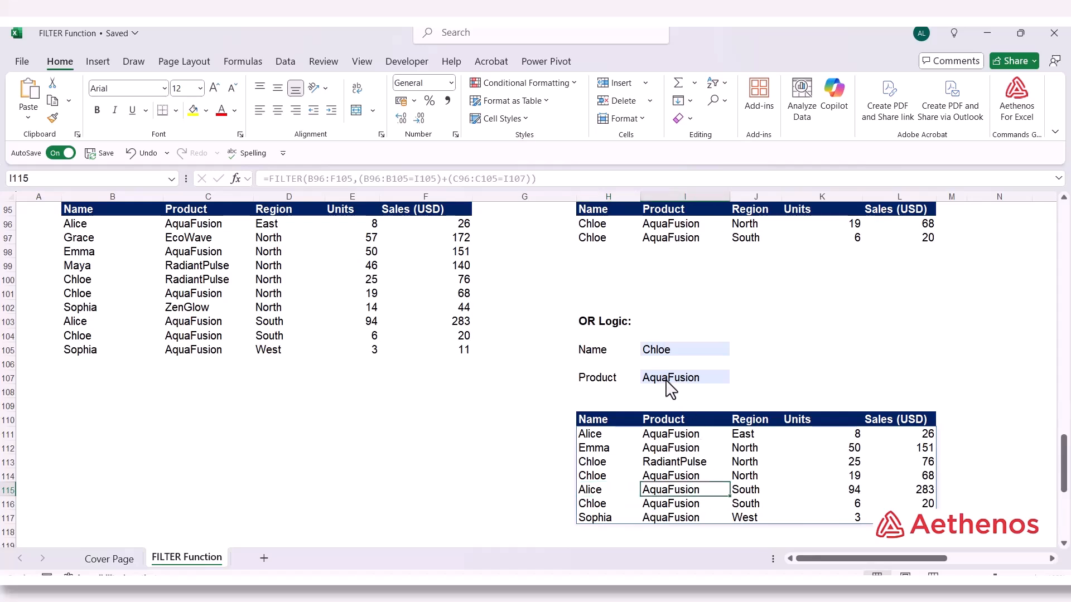
left_click(601, 520)
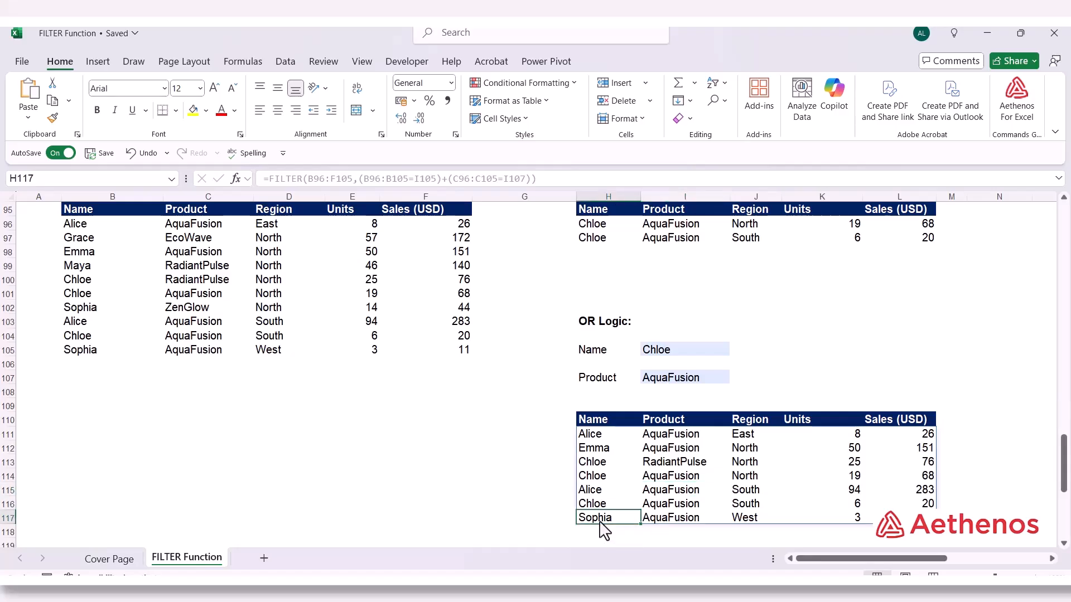
left_click(673, 522)
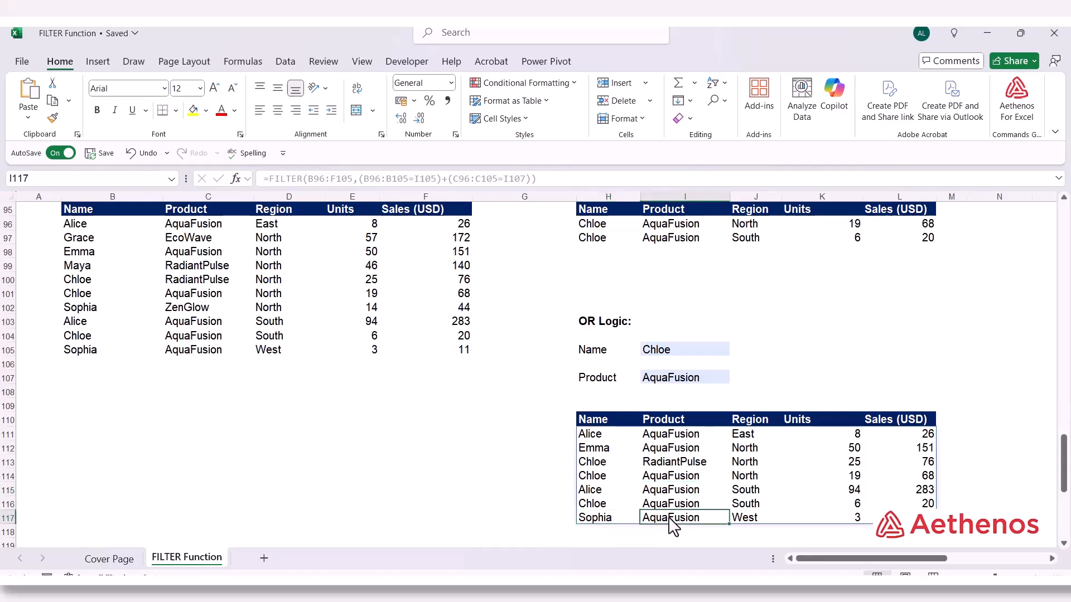
Compare the Product criterion in I107 with the first filtered names and with the name and product in row 114
left_click(680, 381)
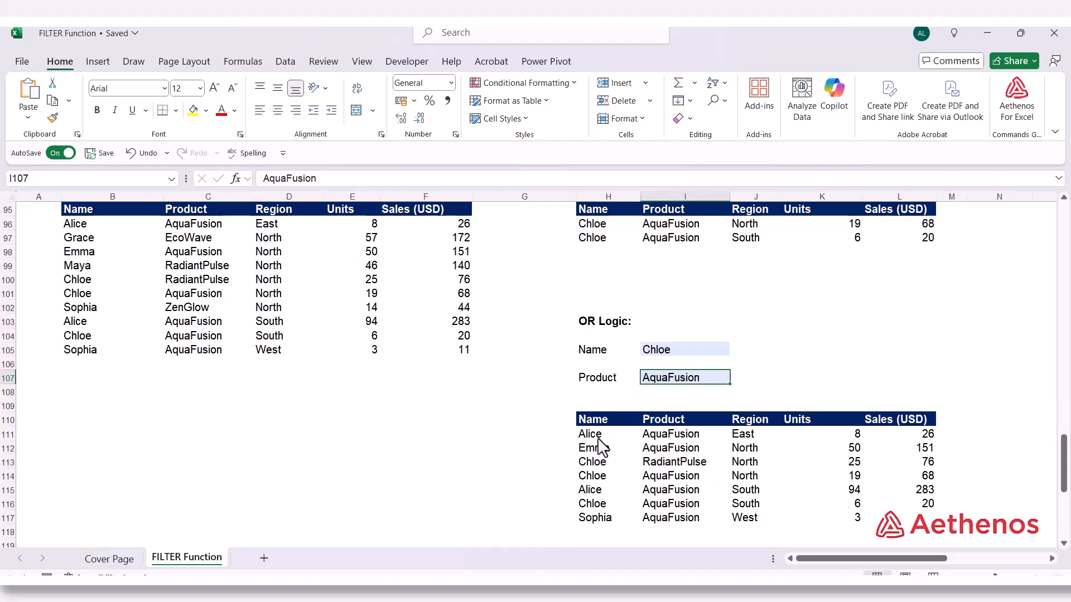
left_click_drag(600, 422, 606, 449)
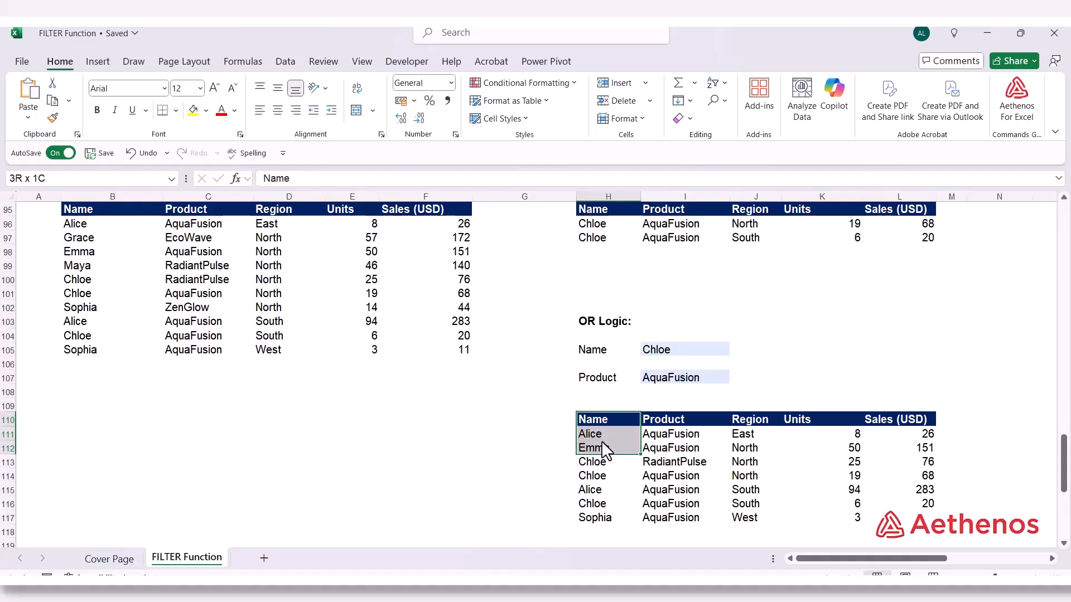
left_click(667, 381)
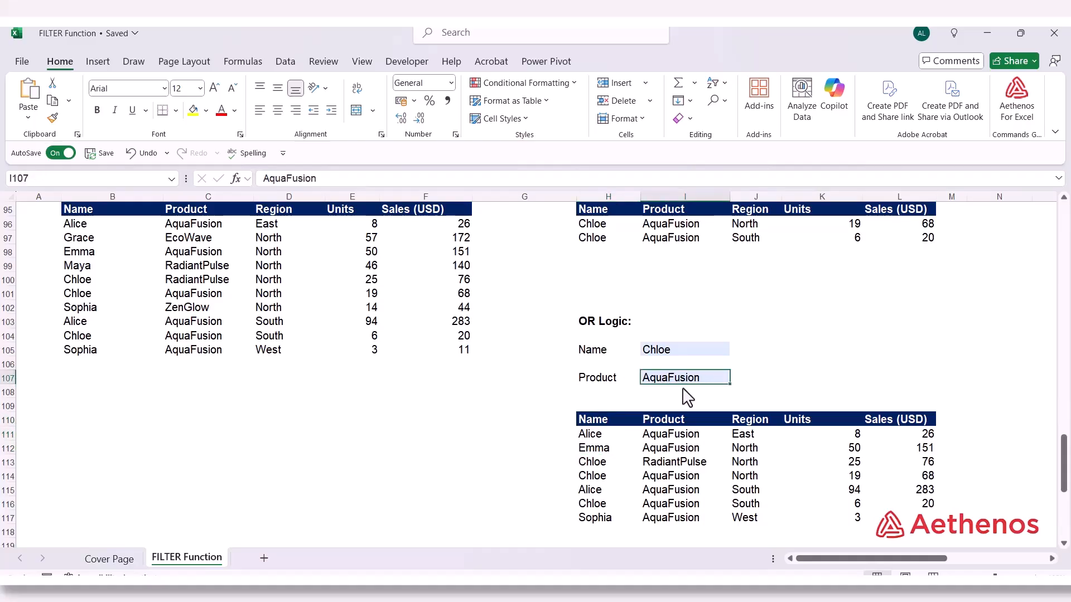
left_click(601, 477)
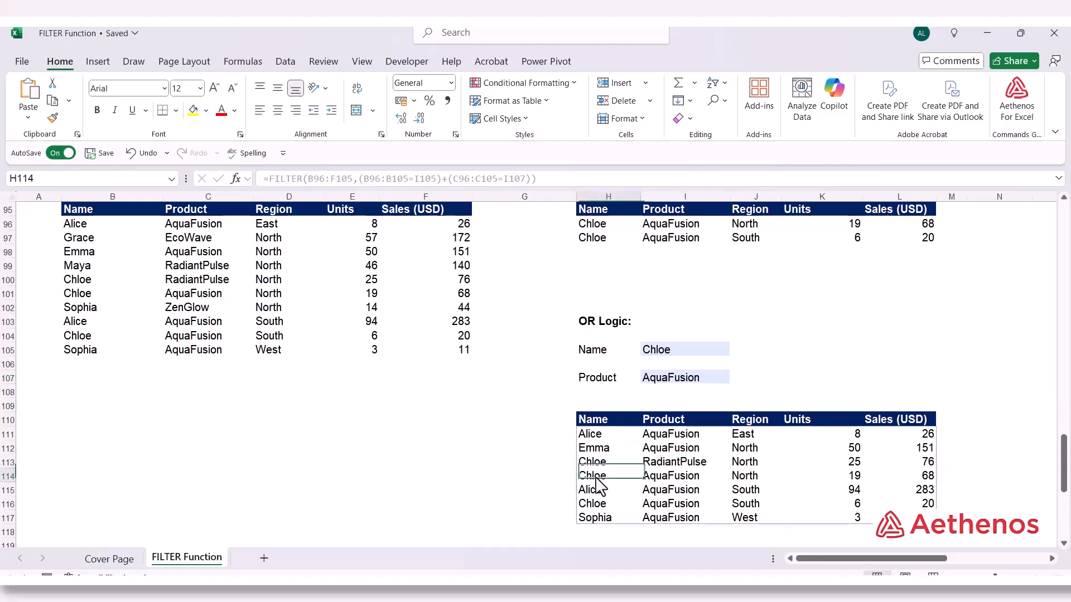
left_click_drag(620, 480, 688, 476)
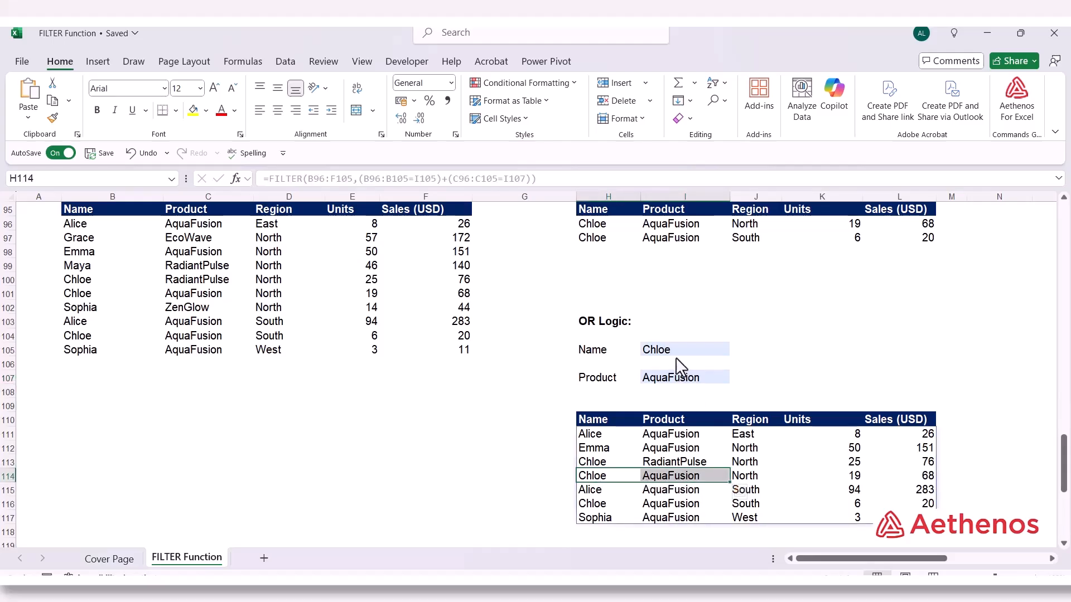
left_click(820, 364)
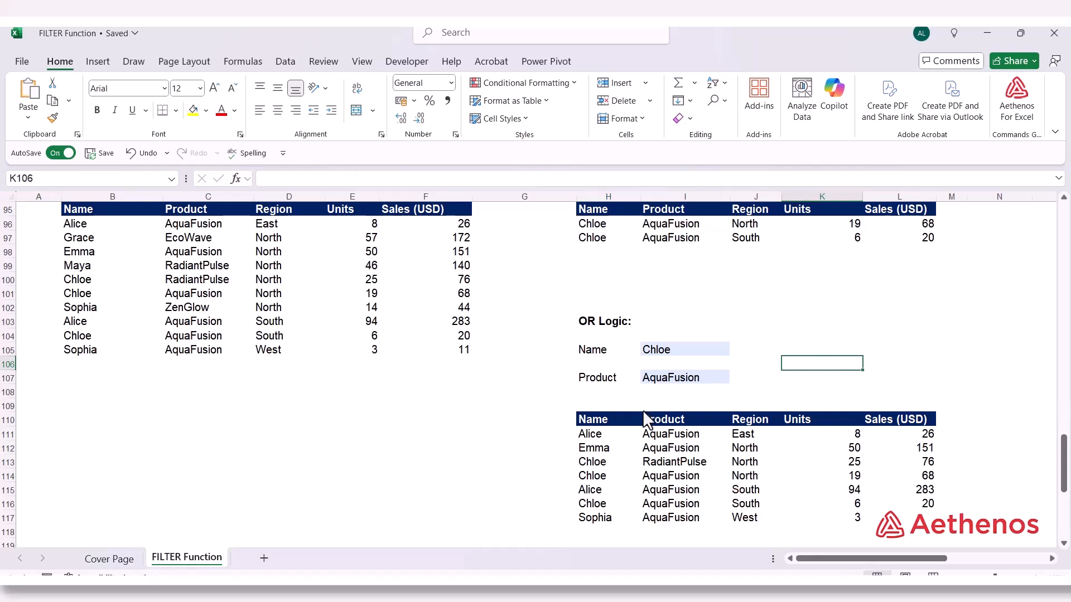
Compare the OR formula in H111 with the AND formula in H96, examining the * operator between the two conditions
double_click(595, 435)
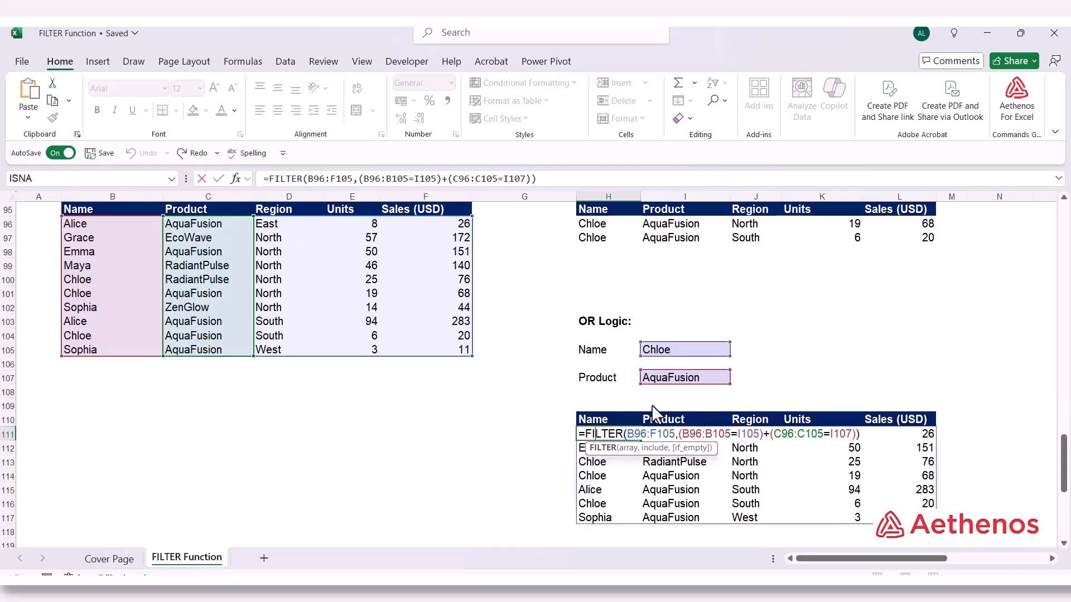
key("Escape")
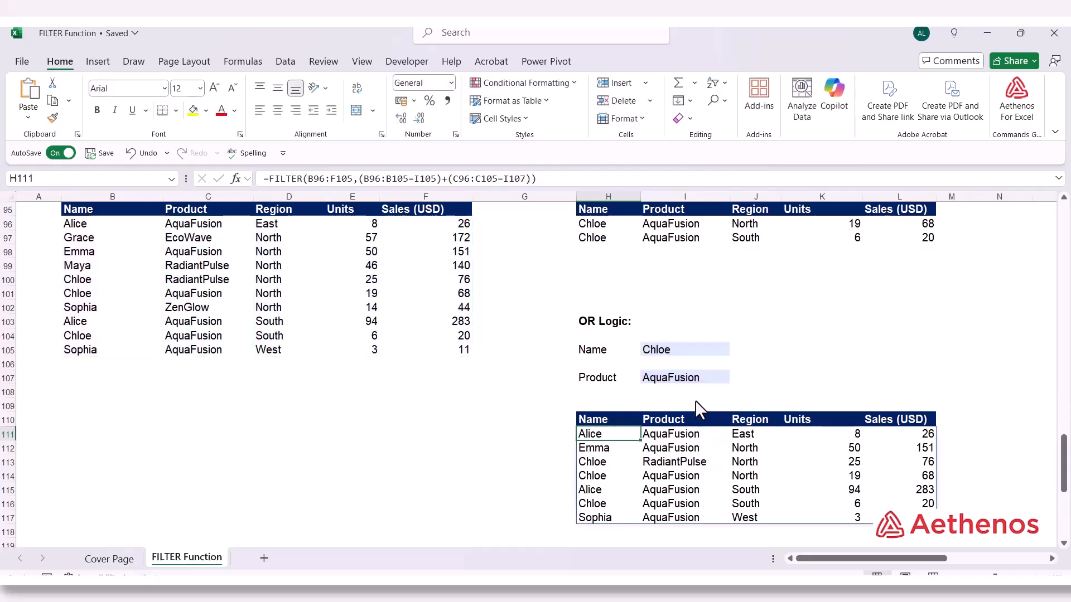
scroll(695, 400, "up", 3)
left_click(604, 362)
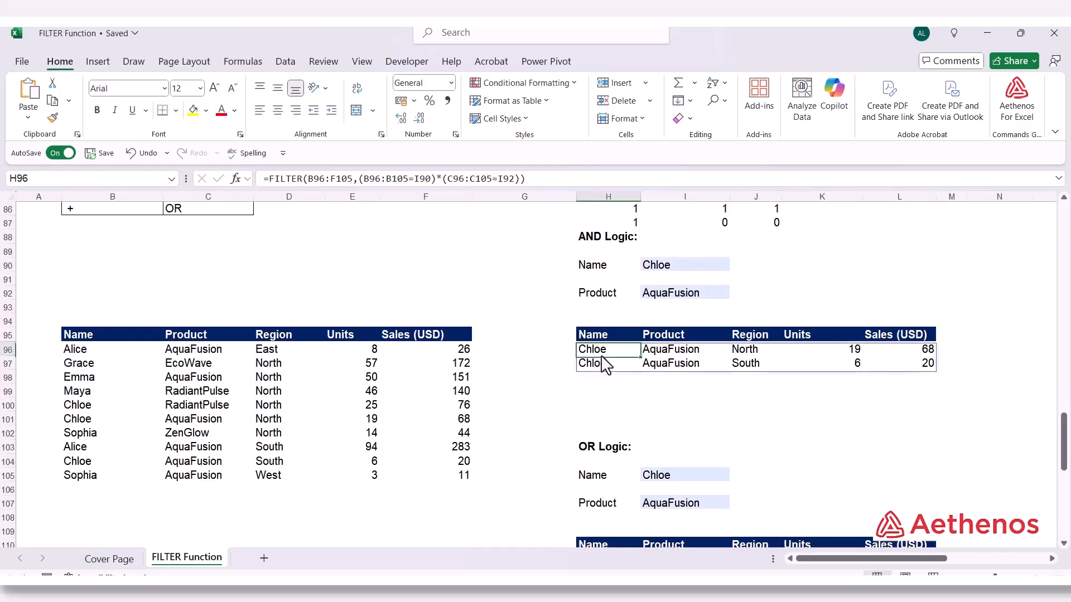
double_click(603, 351)
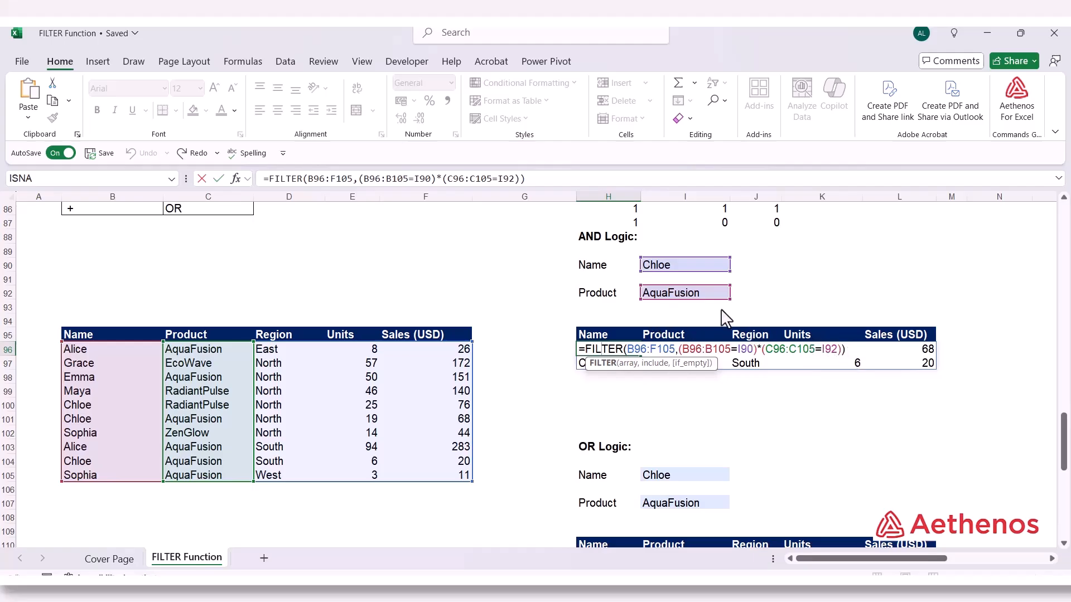
left_click(759, 350)
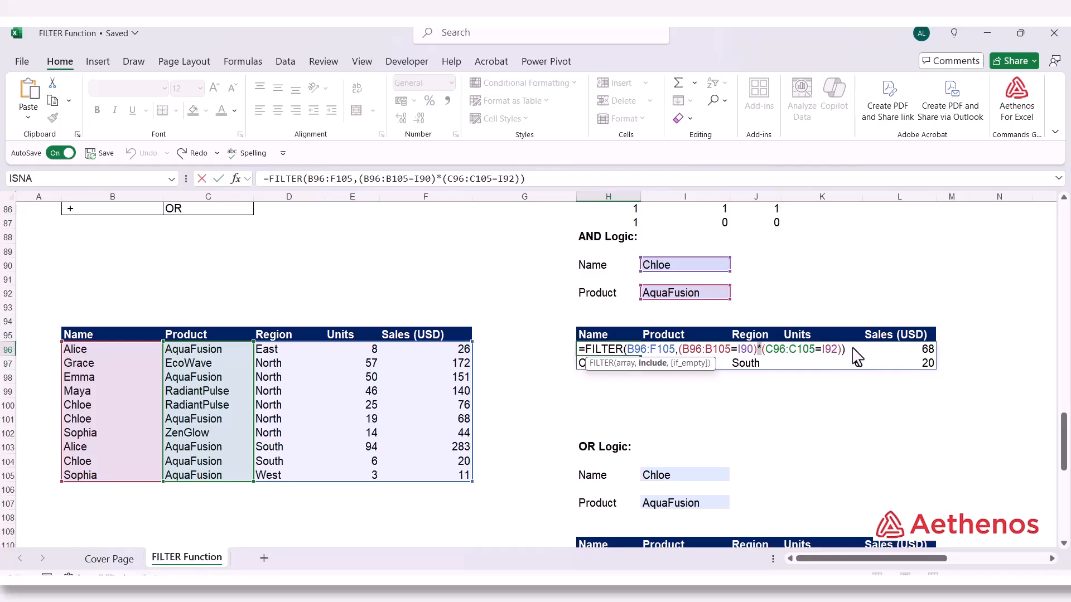
key("Return")
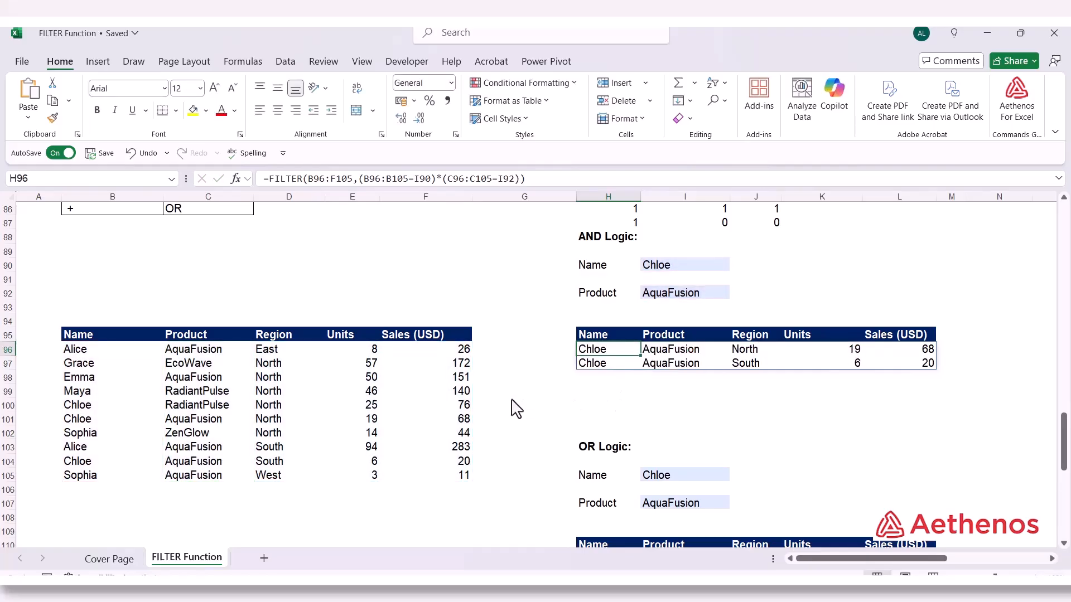
Inspect the TRUE/FALSE evaluation of the name condition B96:B105=I90 inside the FILTER formula in H96
left_click(514, 406)
left_click(602, 351)
double_click(604, 353)
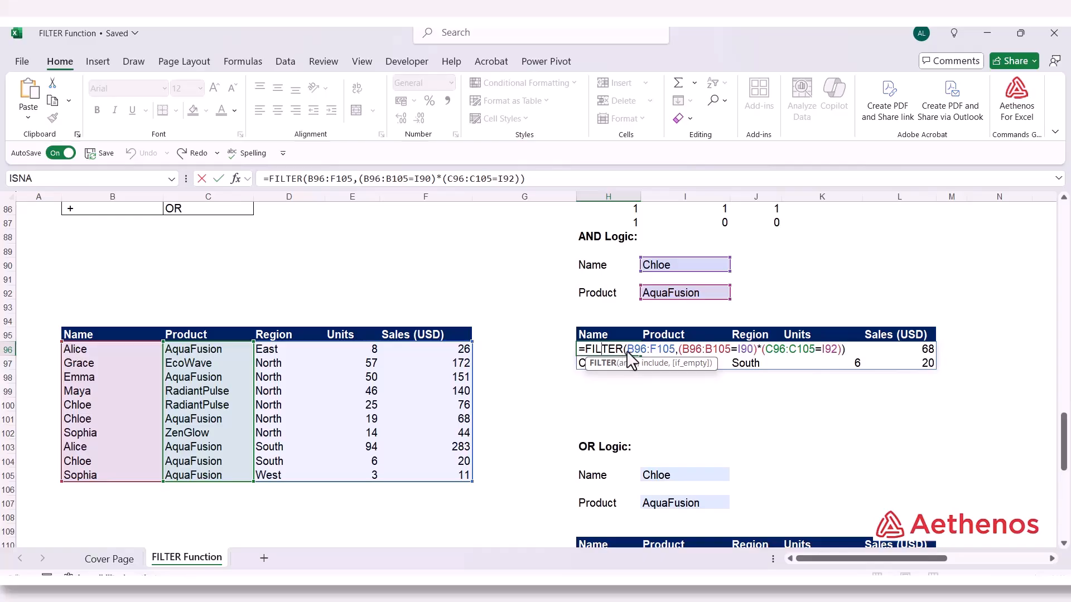
key("Escape")
double_click(605, 356)
left_click_drag(682, 351, 758, 358)
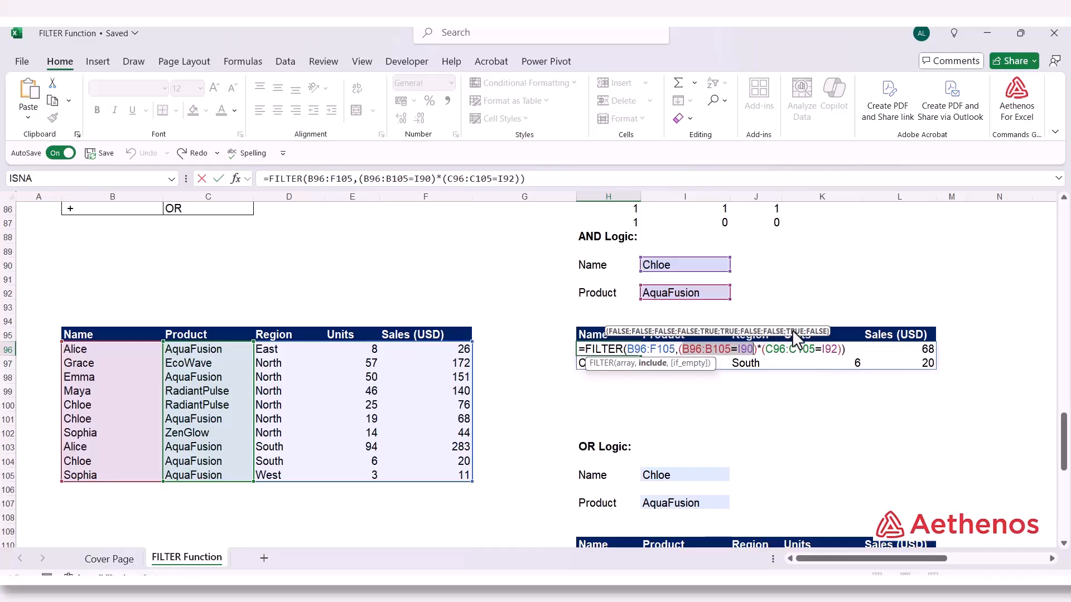
key("ctrl+Return")
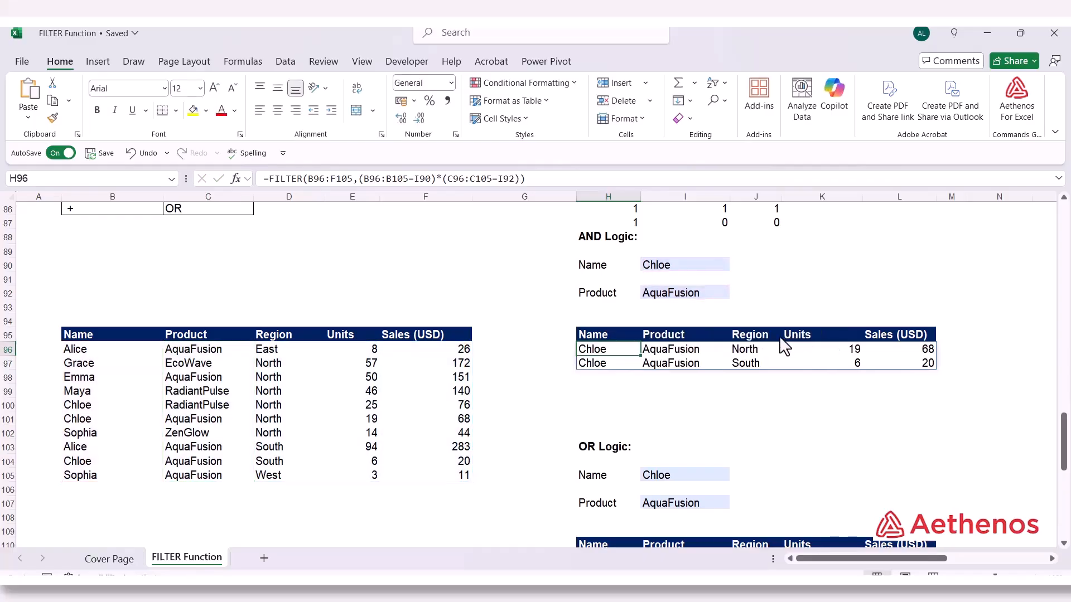
Examine the product condition C96:C105=I92 inside the FILTER formula in H96
double_click(618, 350)
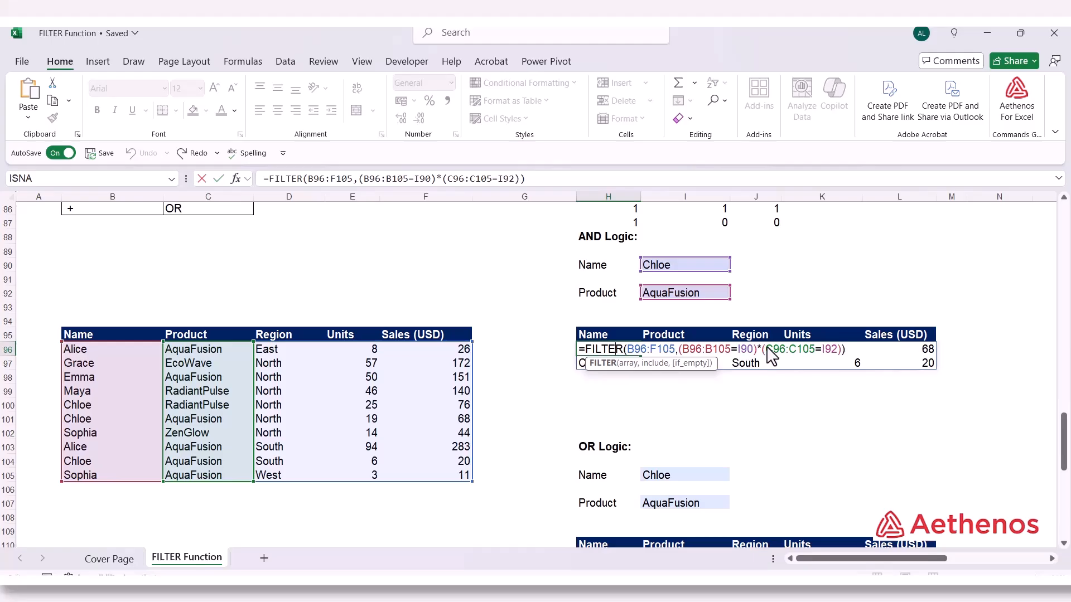
left_click_drag(768, 349, 836, 349)
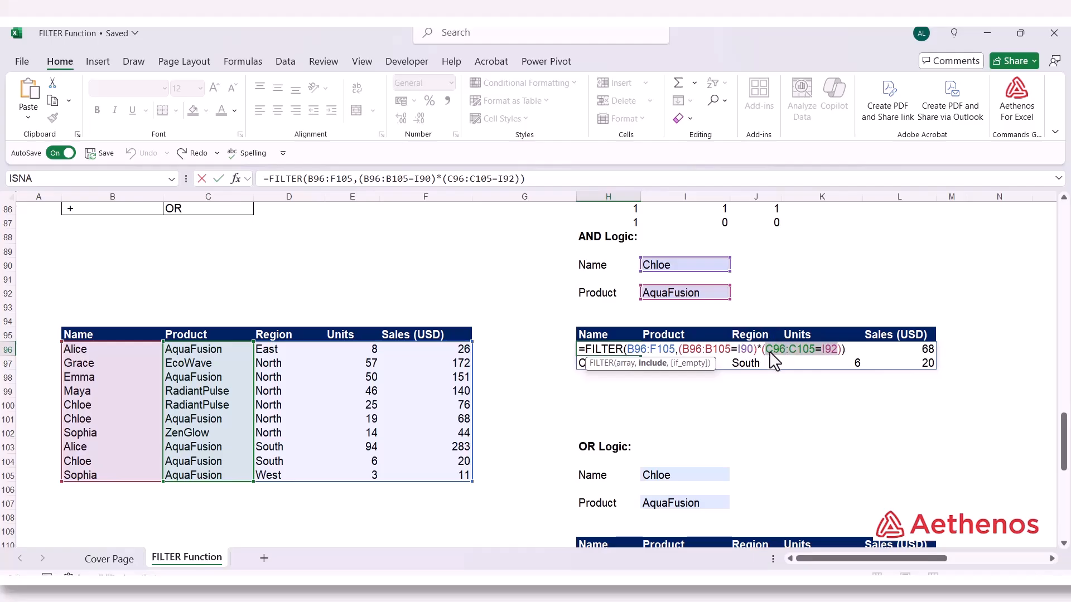
key("ctrl+Return")
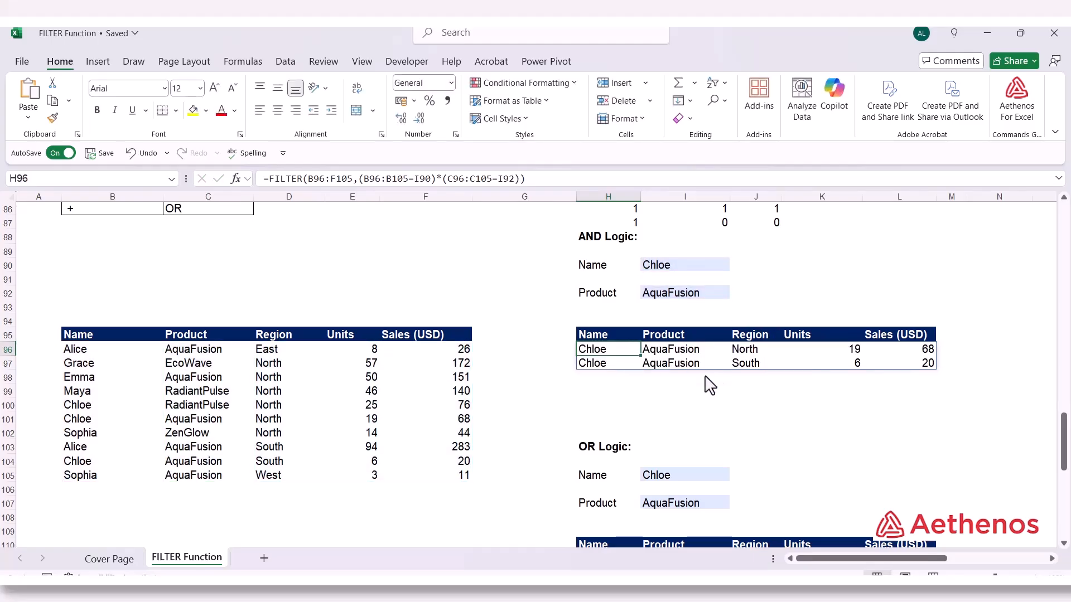
Examine the conditions B96:B105=I105 and C96:C105=I107, joined by +, in the FILTER formula in H111
scroll(644, 383, "down", 1)
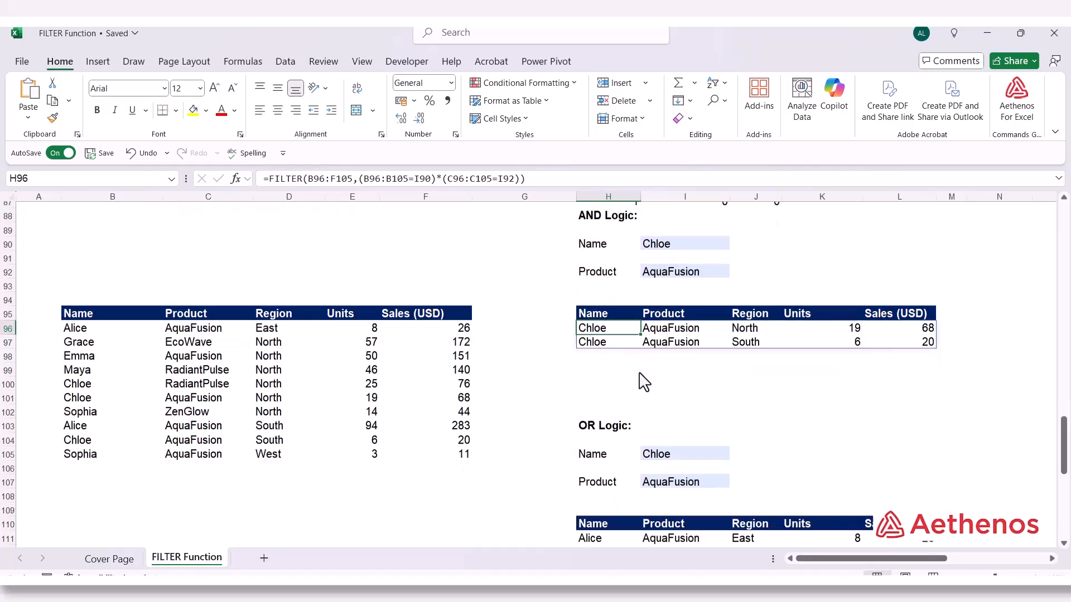
scroll(642, 382, "down", 3)
left_click(593, 440)
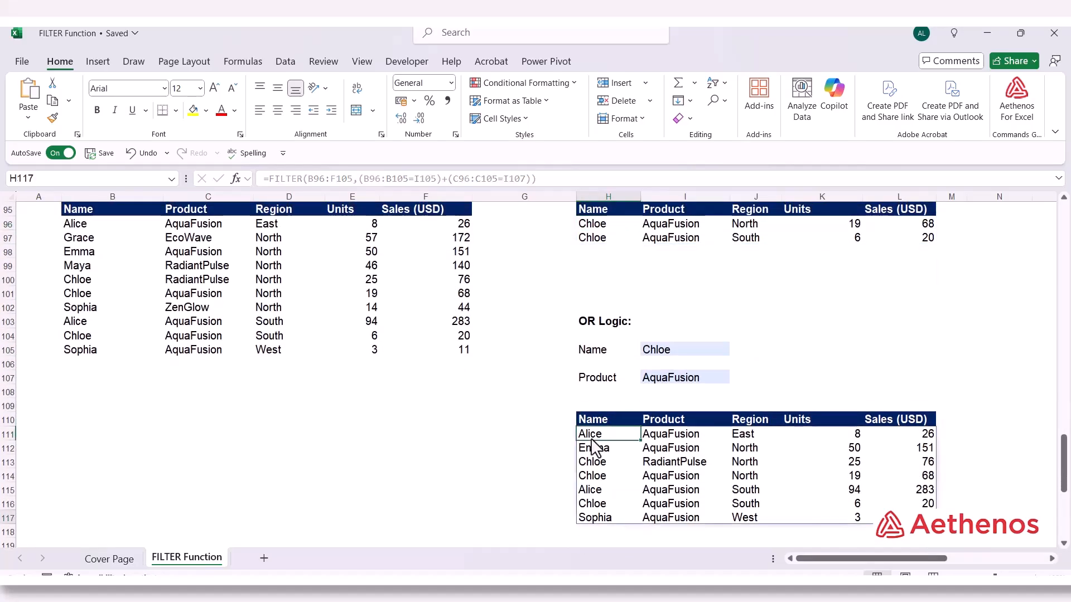
double_click(594, 438)
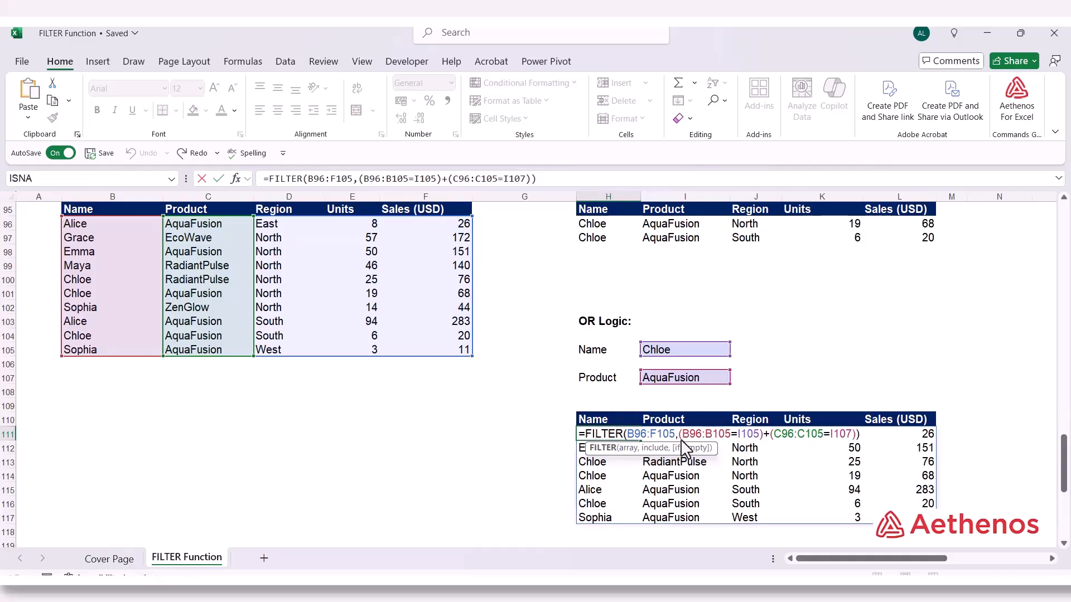
left_click(655, 449)
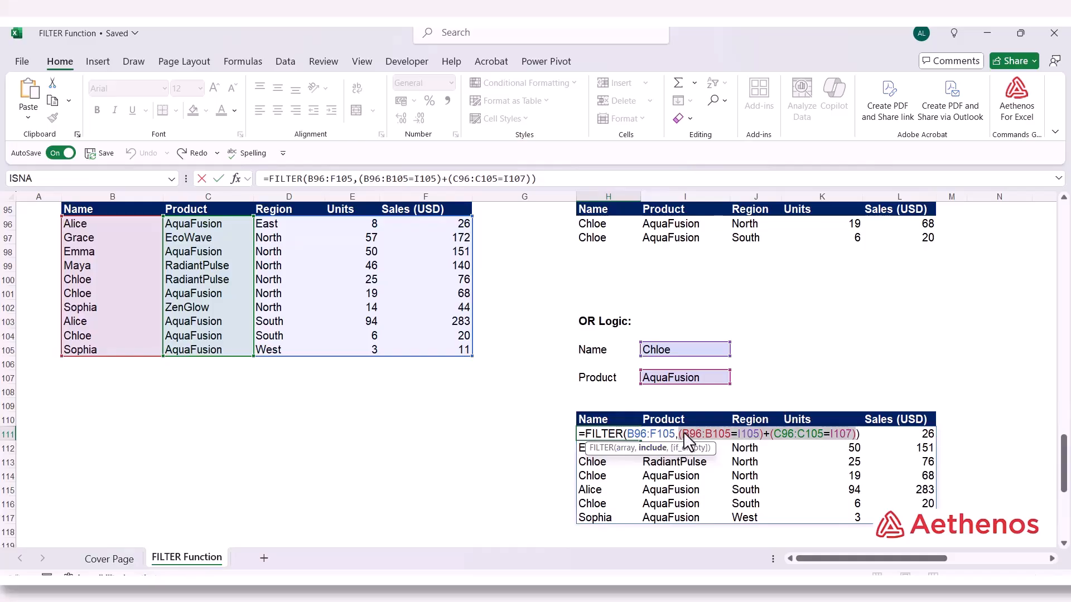
left_click_drag(684, 433, 765, 441)
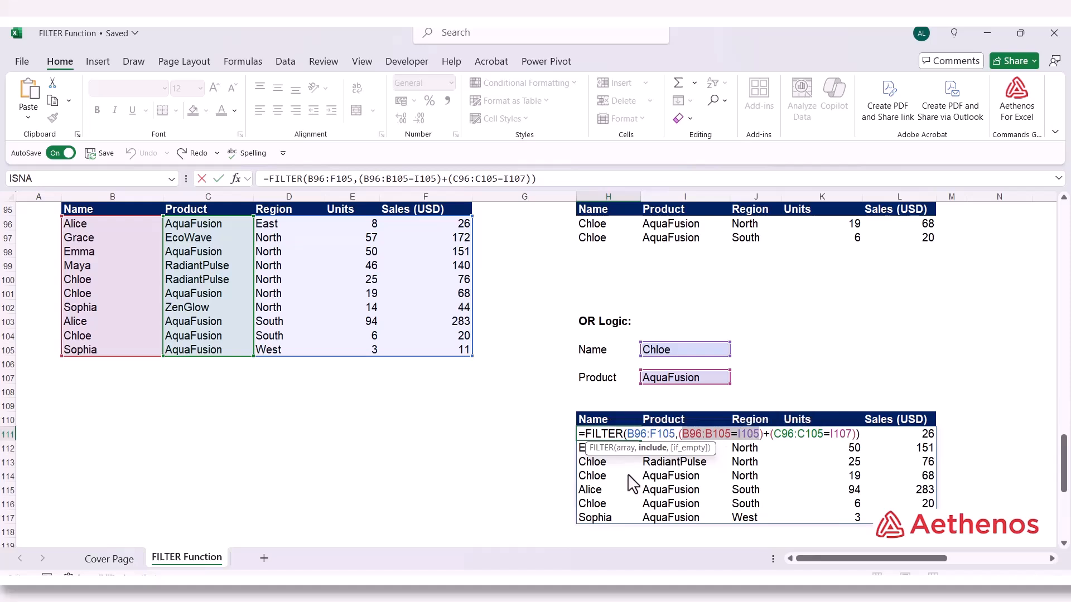
left_click(773, 437)
left_click_drag(774, 436, 850, 431)
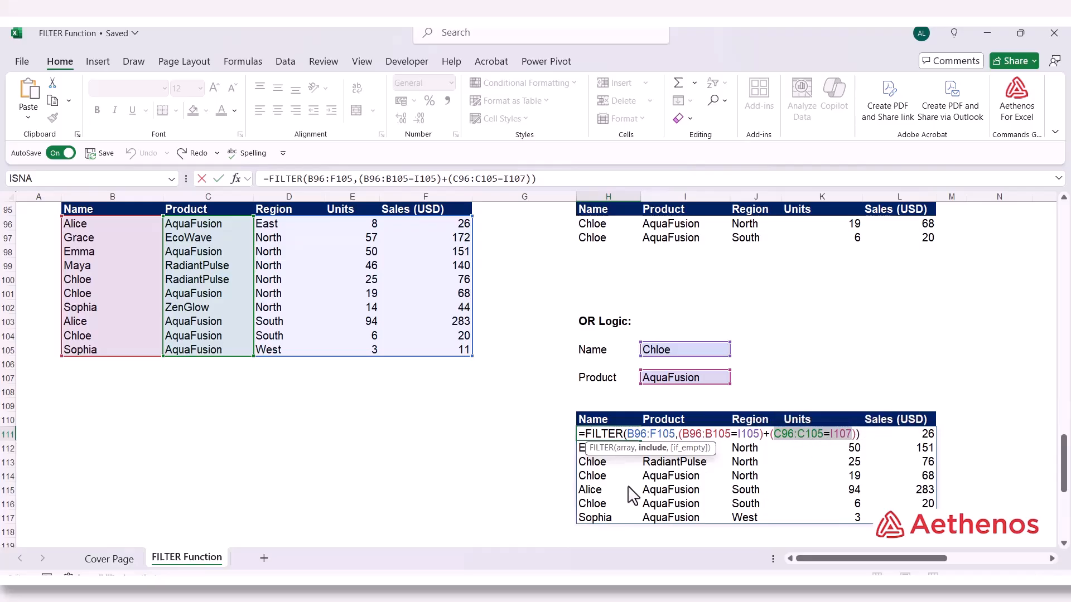
key("Escape")
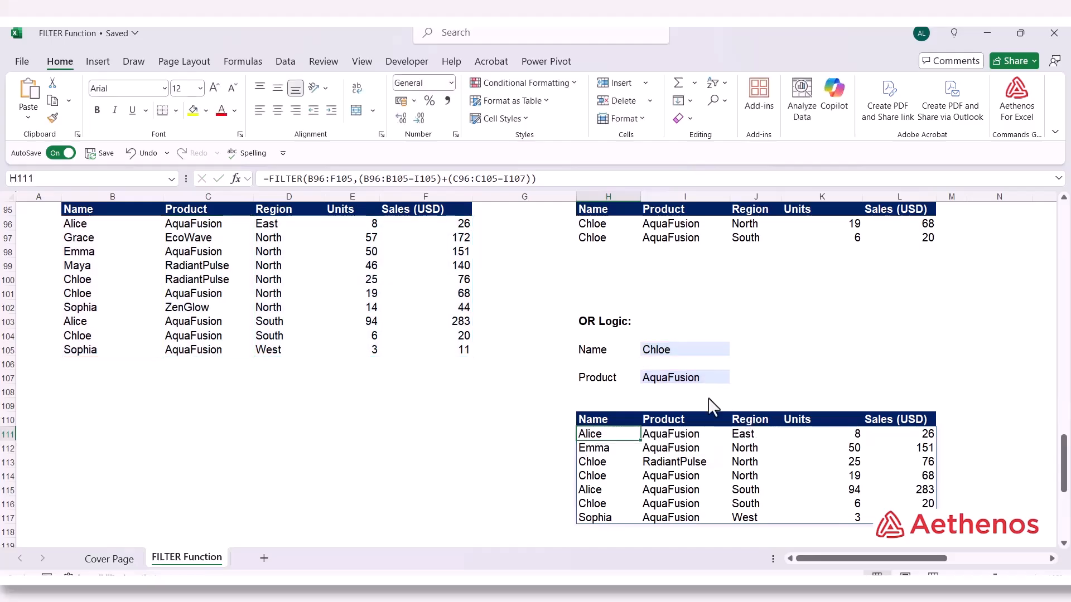
Start a FILTER formula in H127 of the FILTER with SORT Function section, using B127:F136 as the array
left_click(437, 436)
scroll(437, 438, "down", 7)
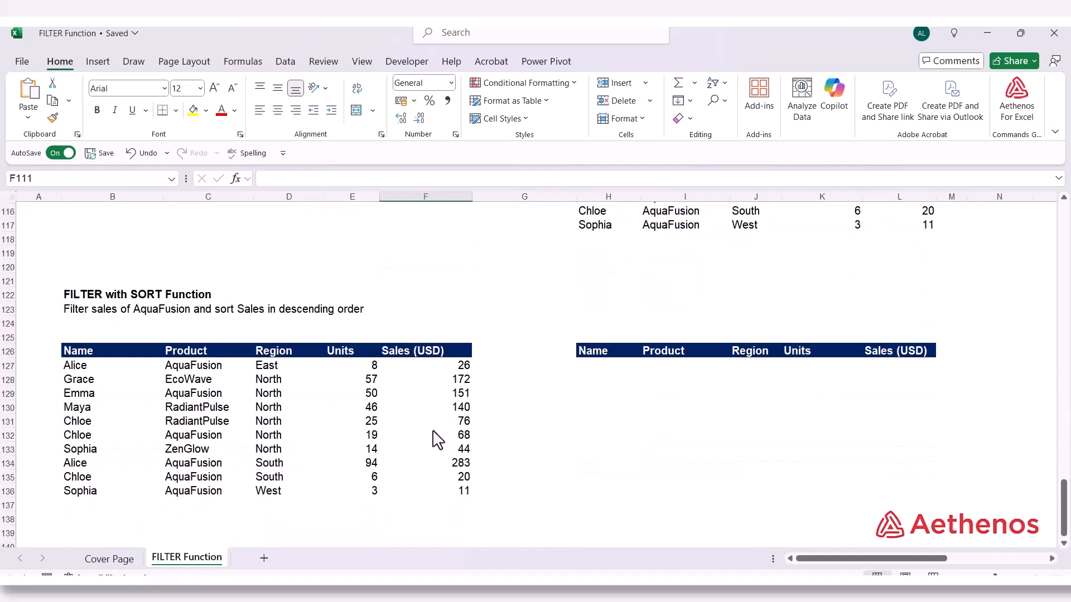
scroll(434, 433, "down", 1)
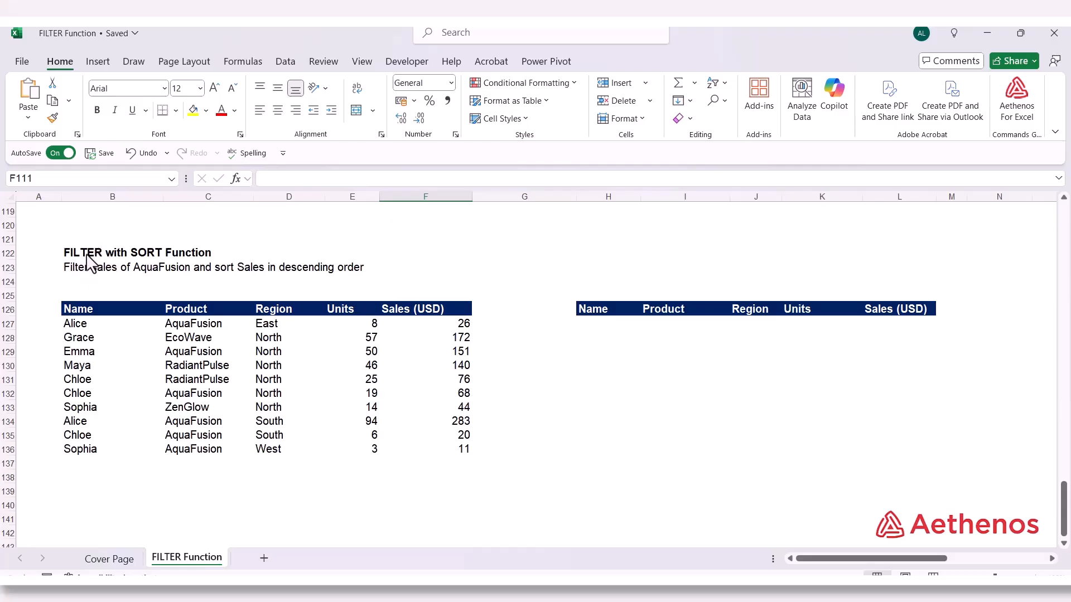
left_click(608, 323)
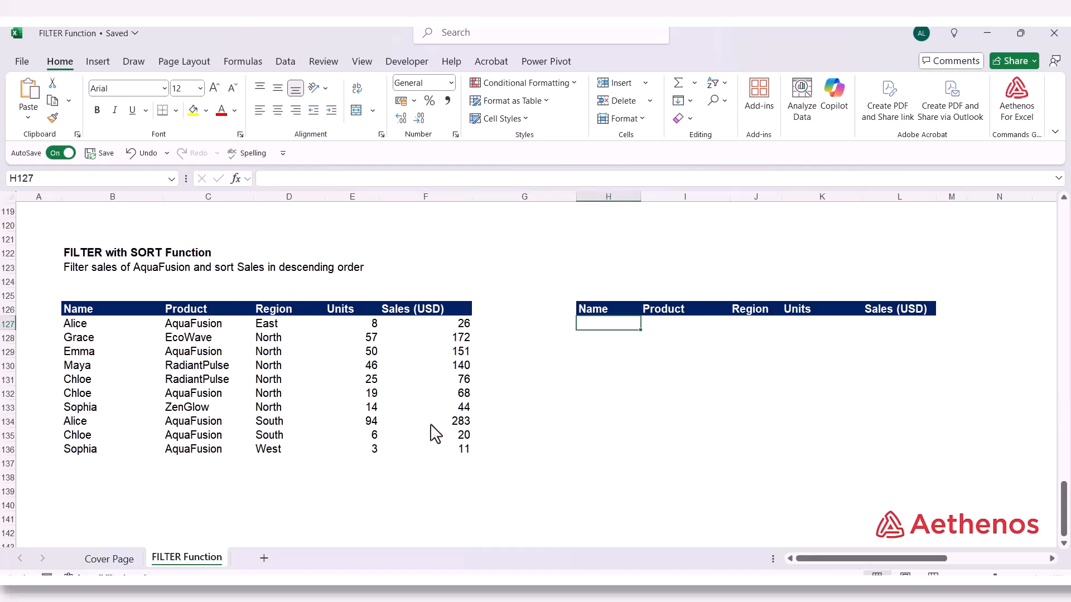
type("=FILTER(")
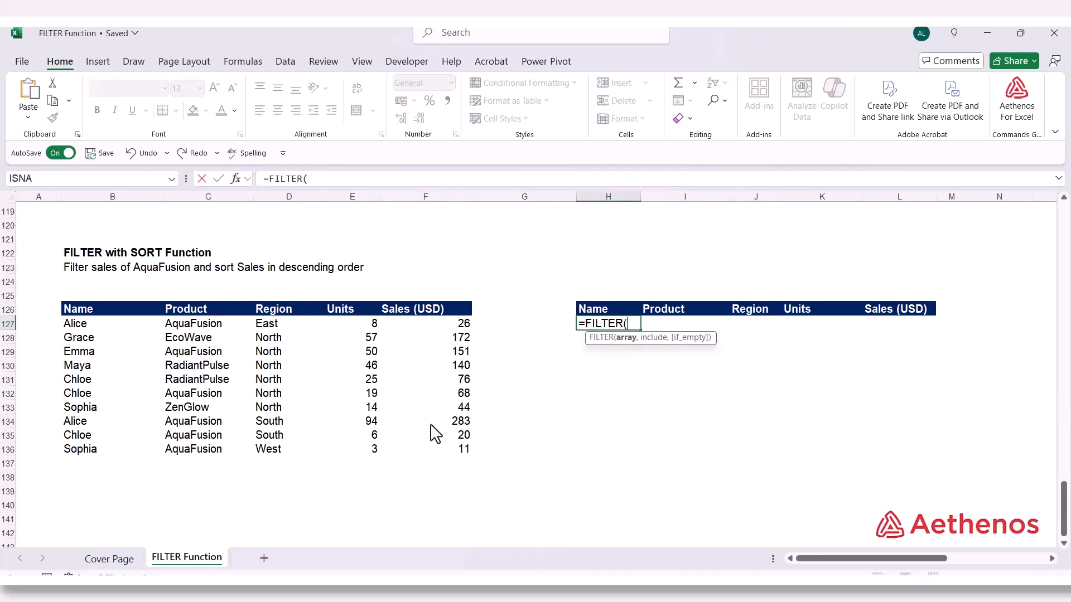
left_click_drag(114, 327, 418, 457)
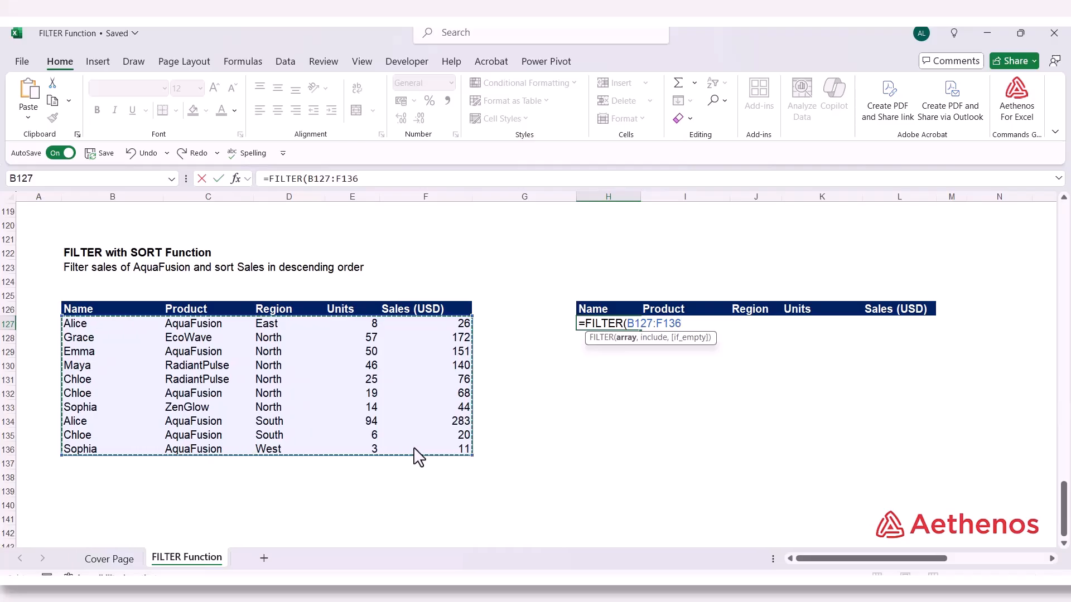
type(",")
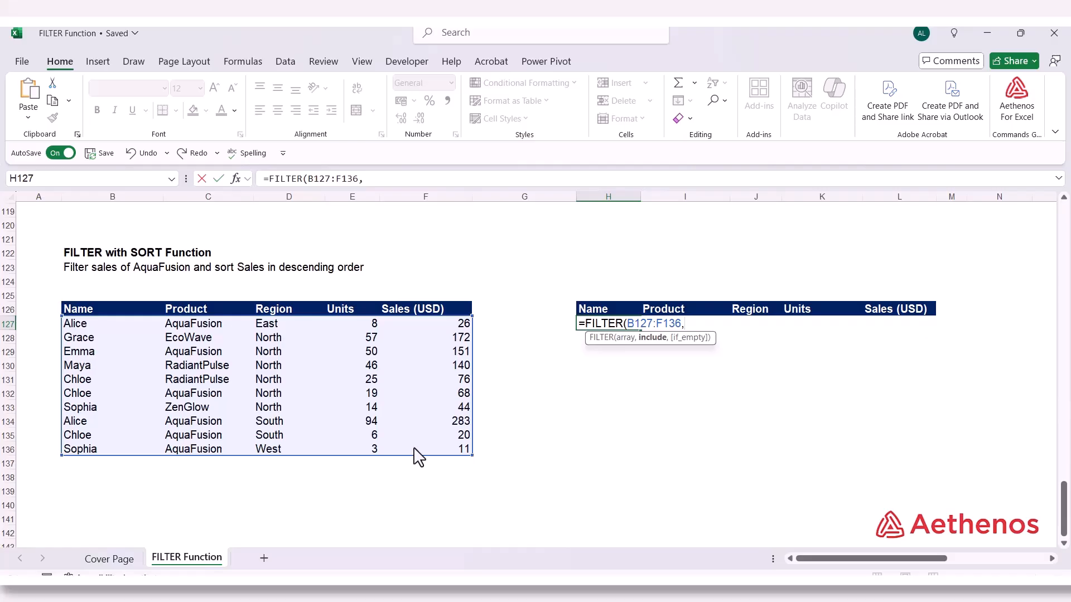
Add the product condition and complete the formula as =FILTER(B127:F136,C127:C136="AquaFusion")
left_click_drag(200, 326, 191, 443)
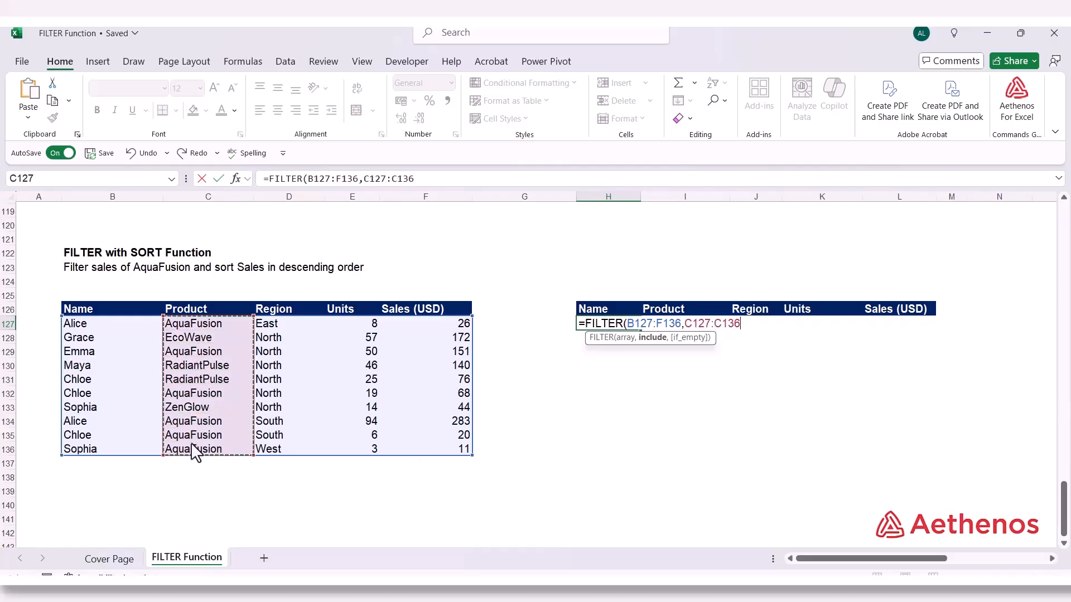
type("=")
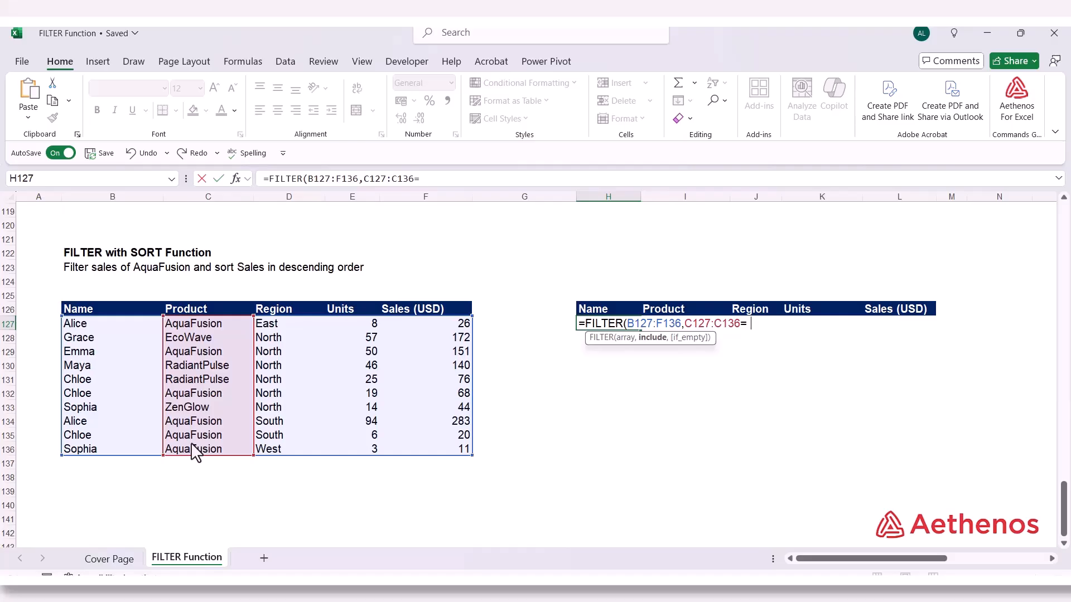
type("\"AquaFusion\"")
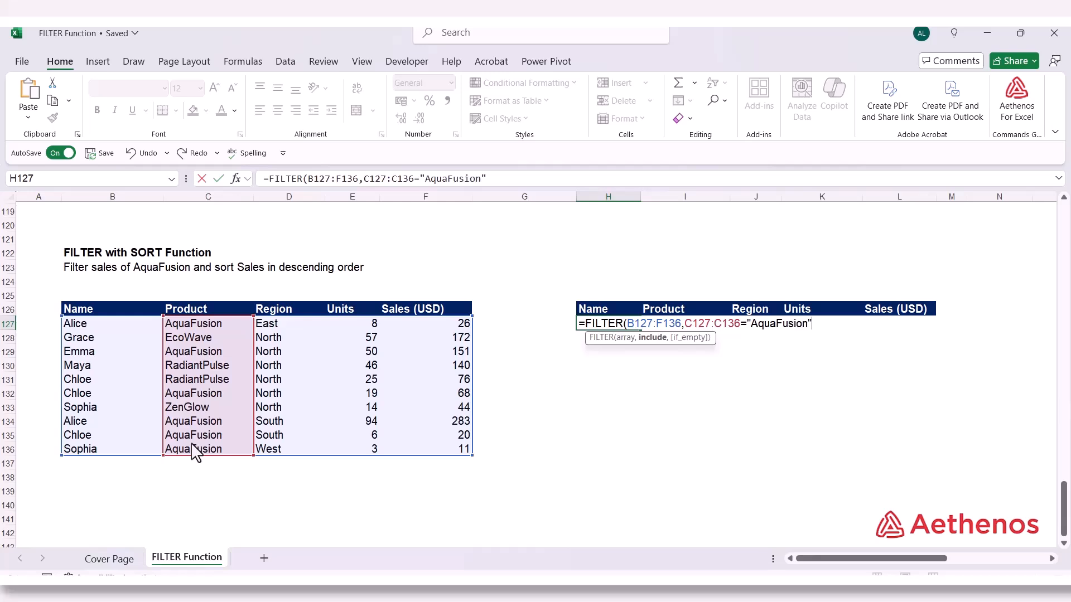
type(")")
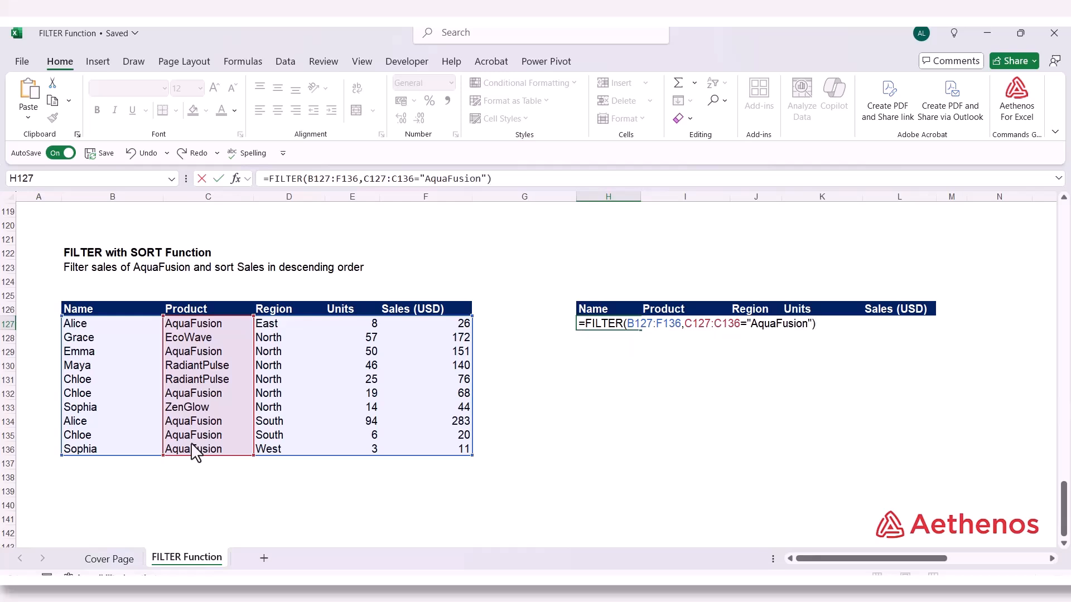
key("Return")
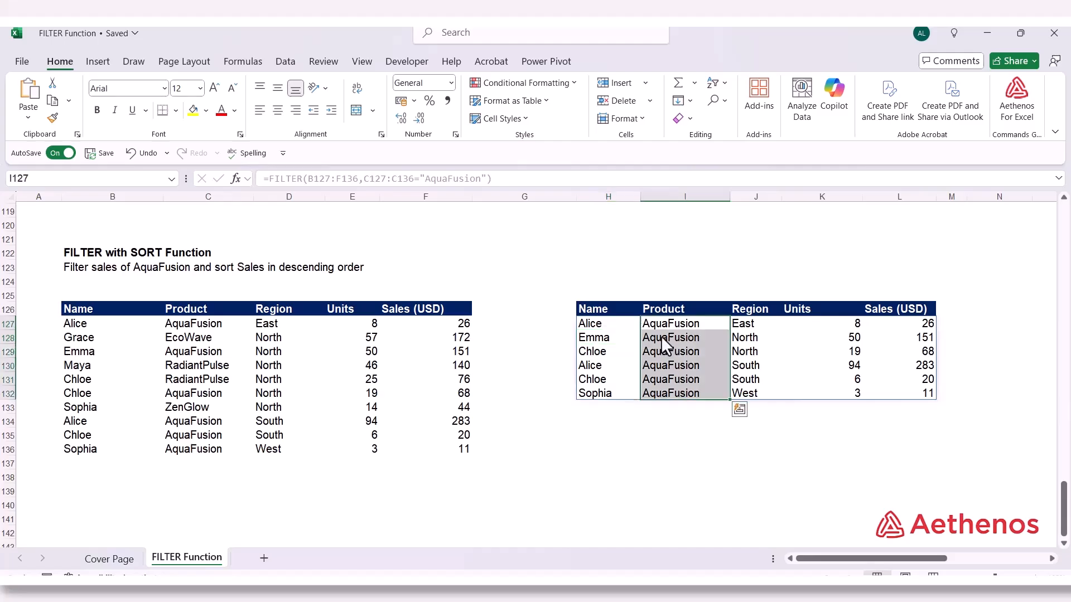
Check the products in I127:I132 and the names in H127:H132 of the filtered results
left_click(663, 334)
left_click_drag(661, 328, 665, 385)
left_click(786, 357)
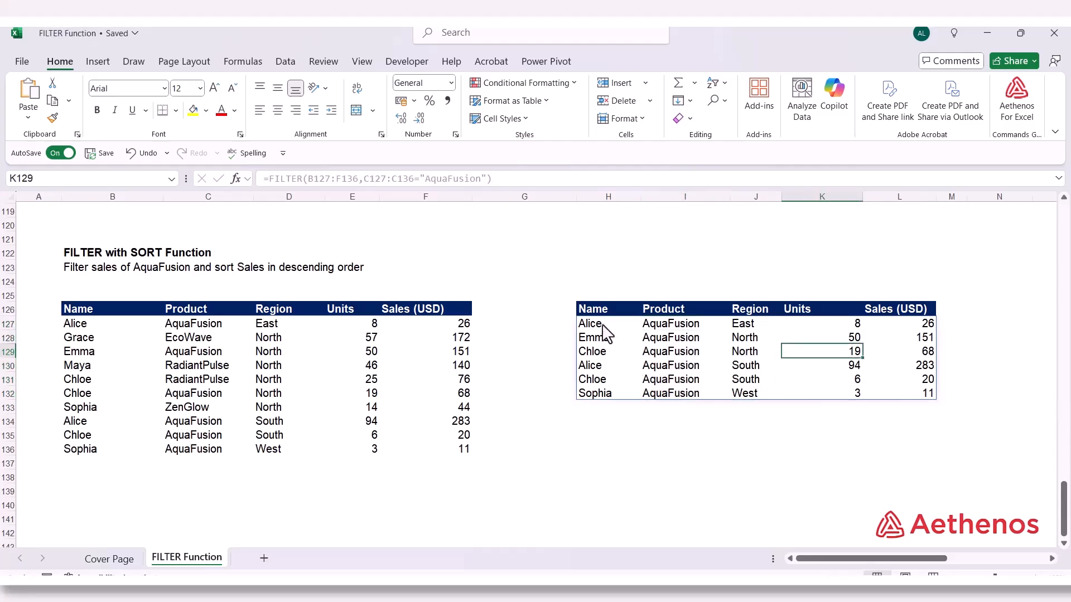
left_click_drag(603, 326, 609, 390)
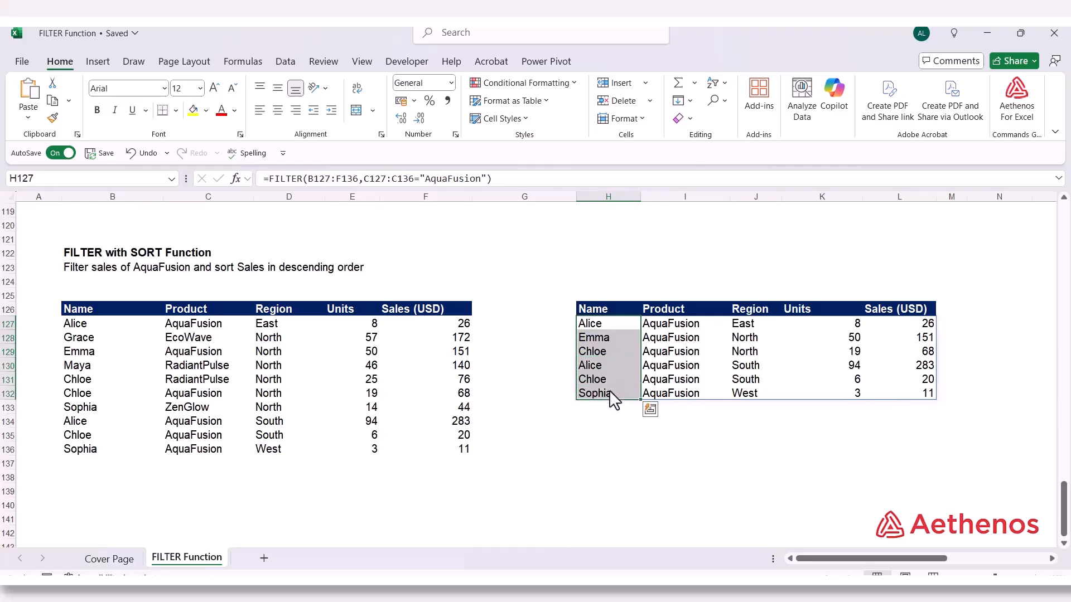
Wrap the FILTER formula in H127 in a SORT function, with the FILTER expression as its array argument
left_click(602, 326)
double_click(604, 327)
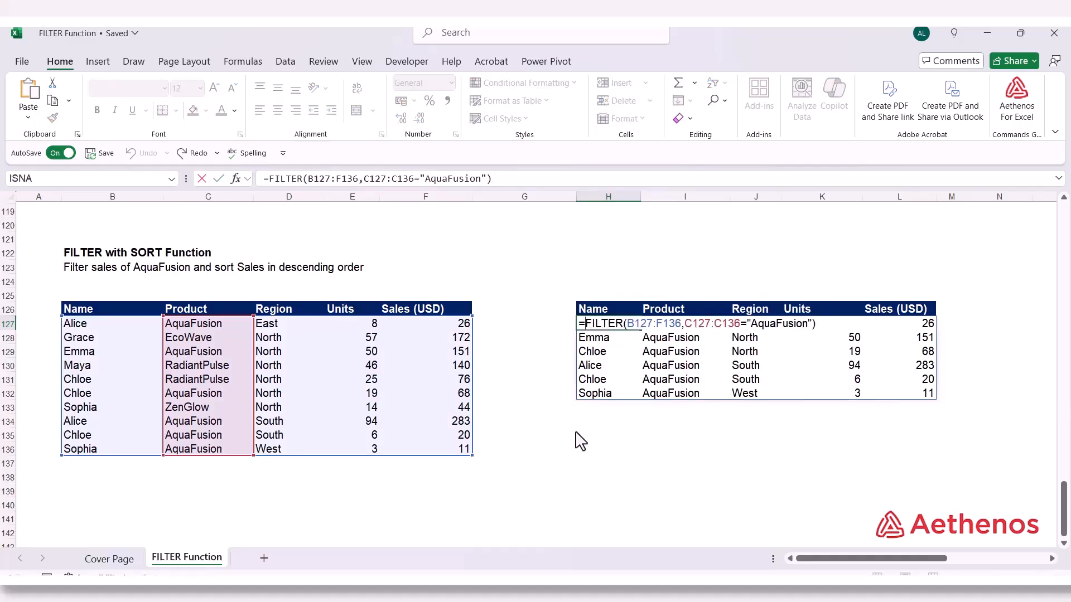
type("Sorr")
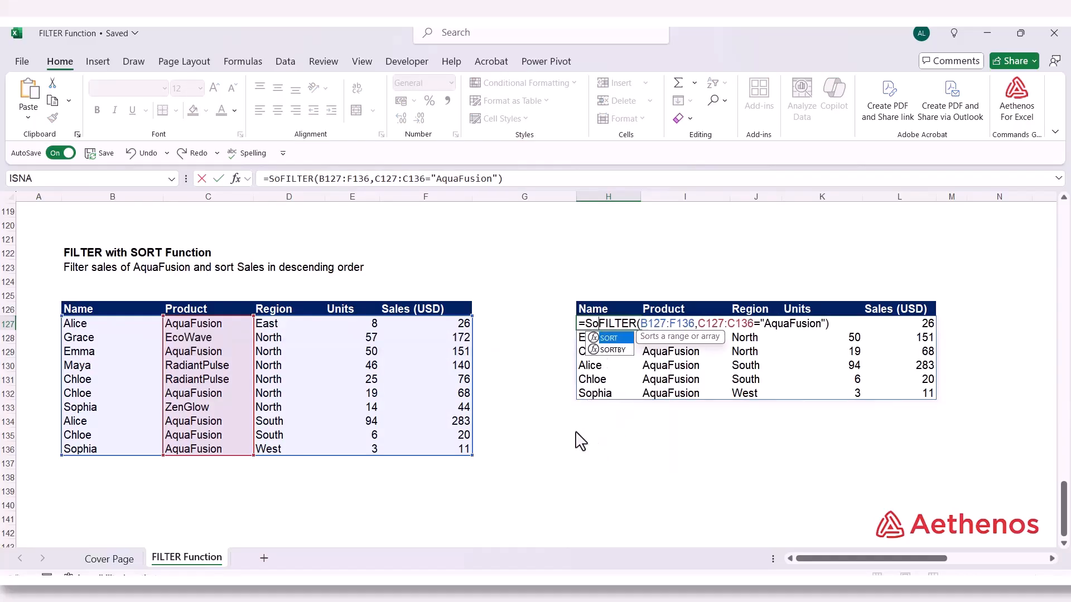
type("t")
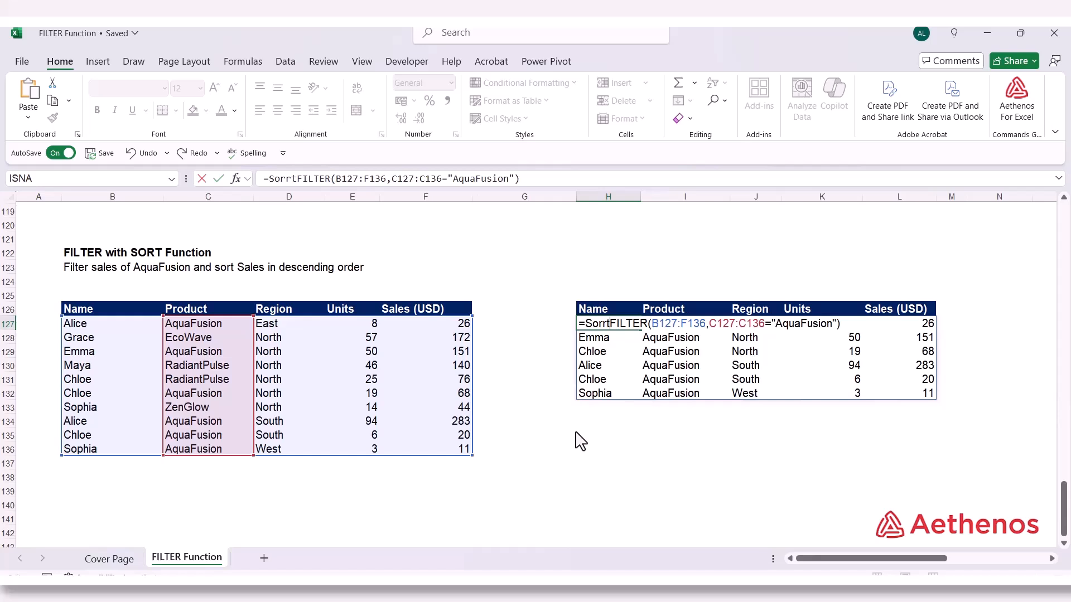
key("BackSpace")
key("BackSpace")
key("Tab")
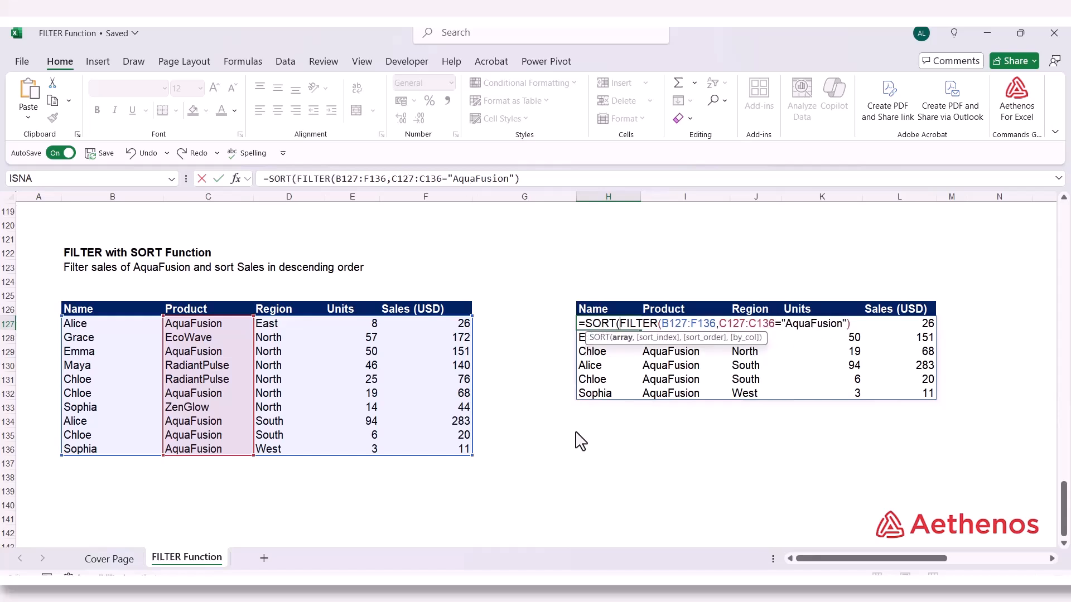
left_click(624, 339)
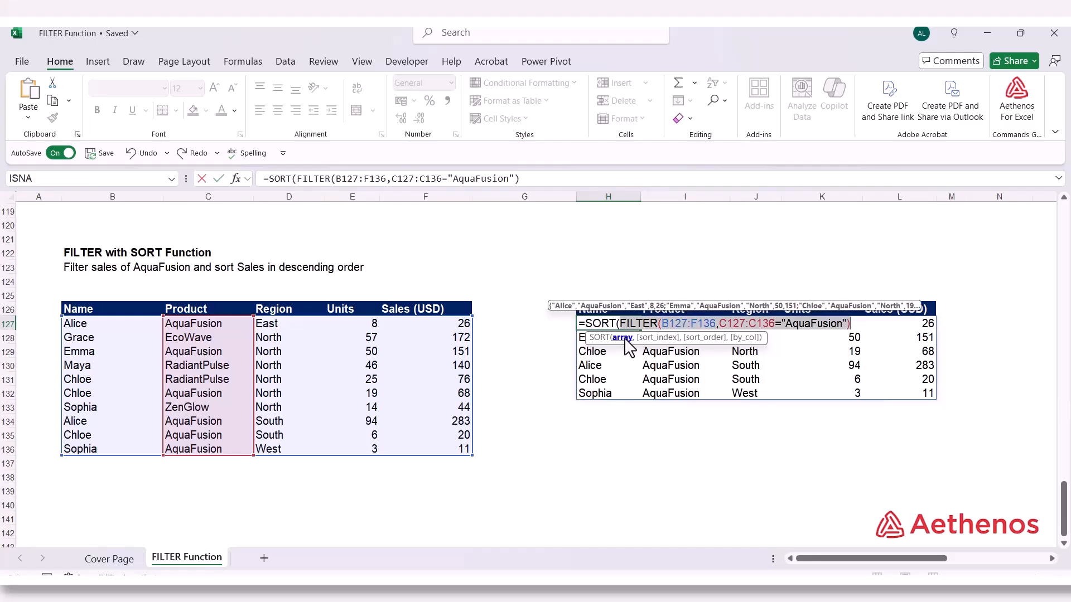
Complete the formula with sort index 1 and ascending order 1, and check the order of names in H127:H132
left_click(857, 333)
type(",")
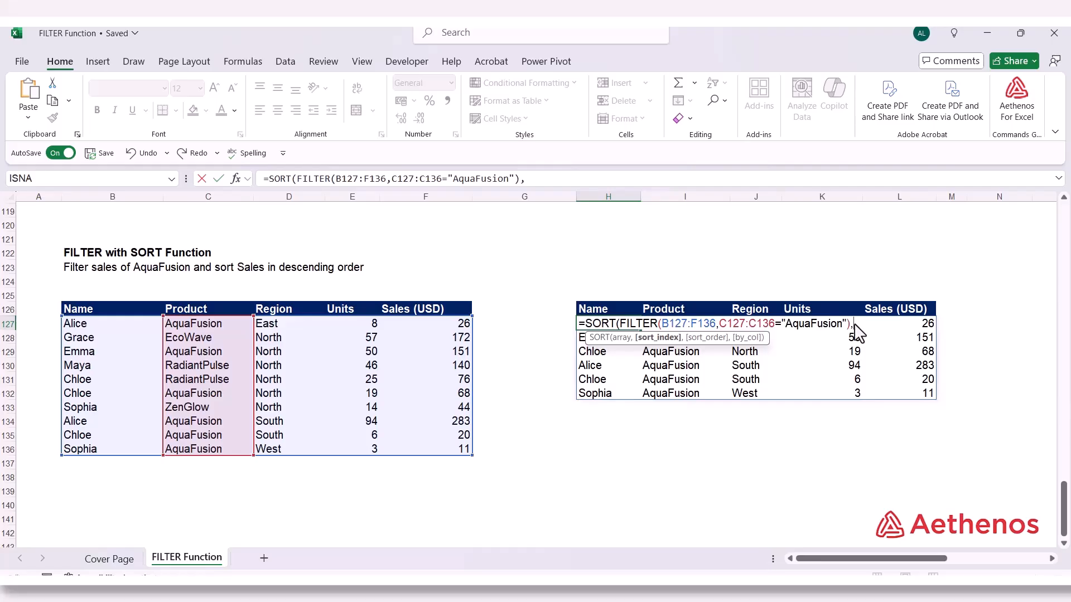
type("1,")
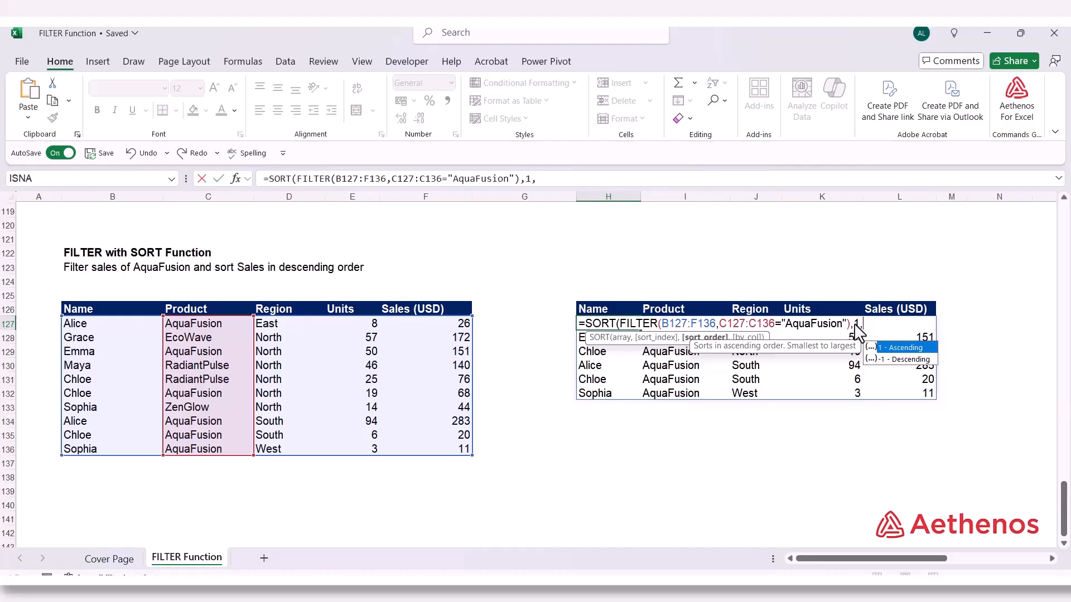
type("1")
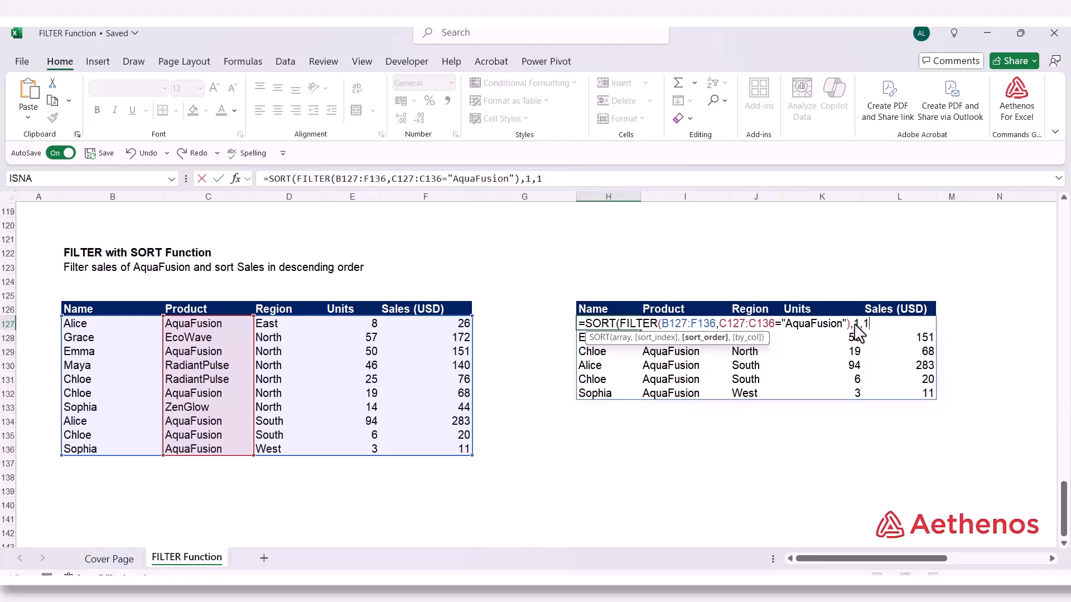
type(")")
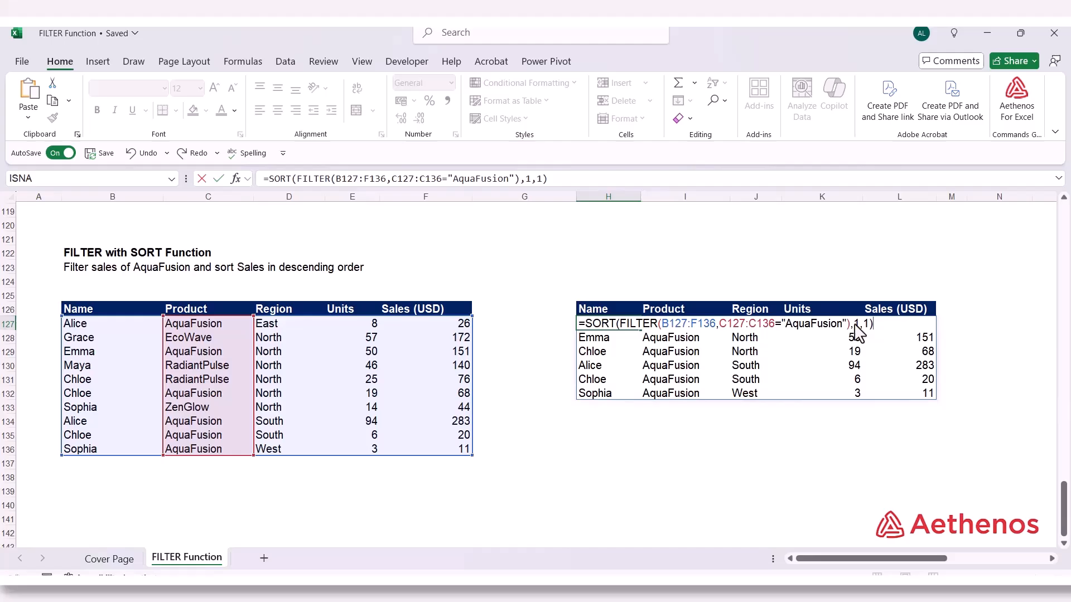
key("Return")
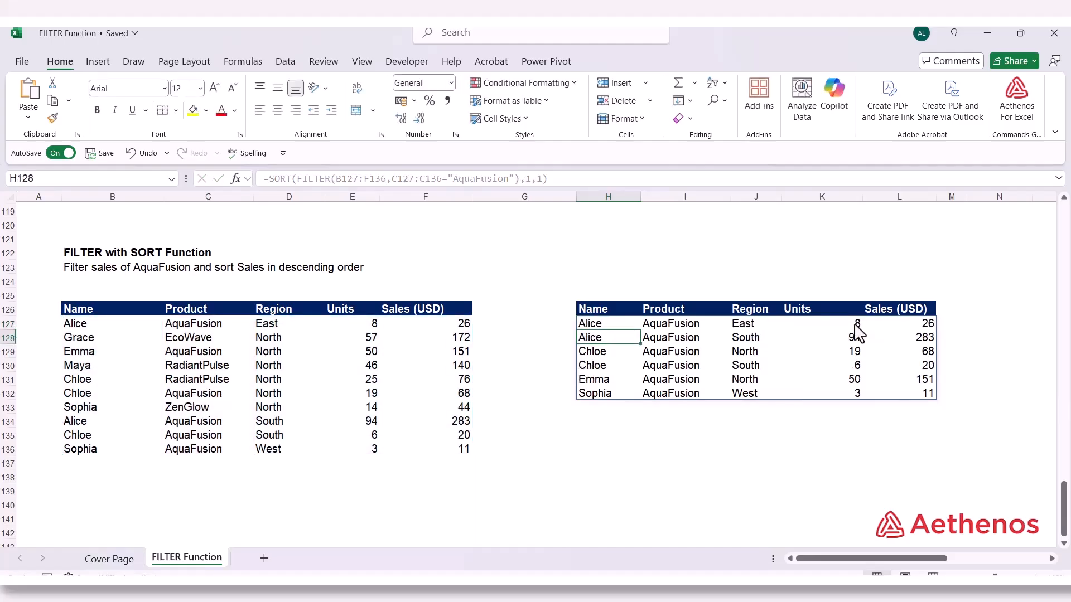
left_click_drag(596, 323, 596, 392)
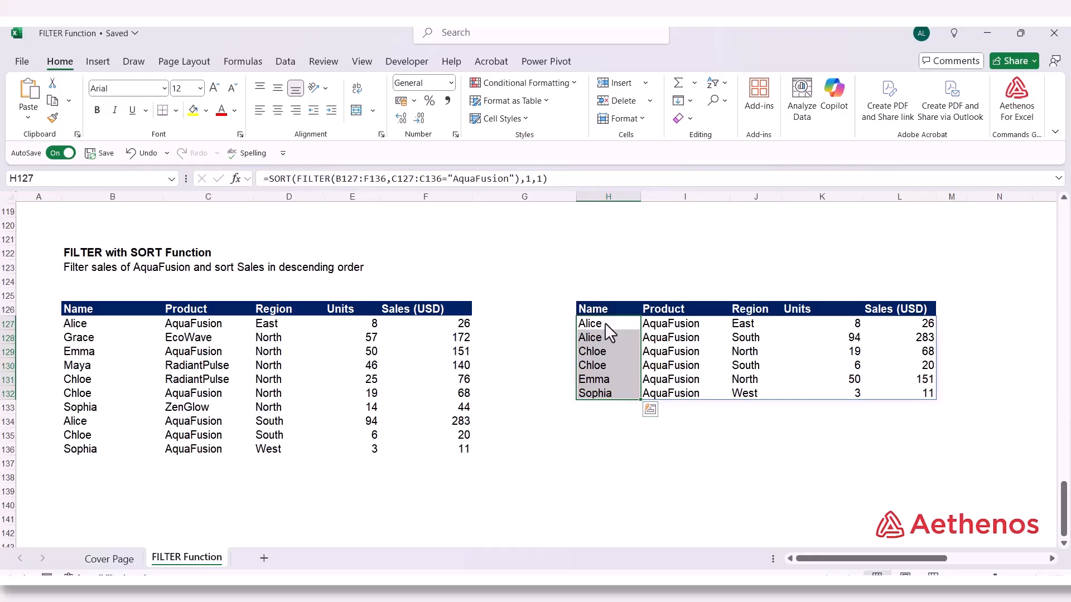
left_click(908, 324)
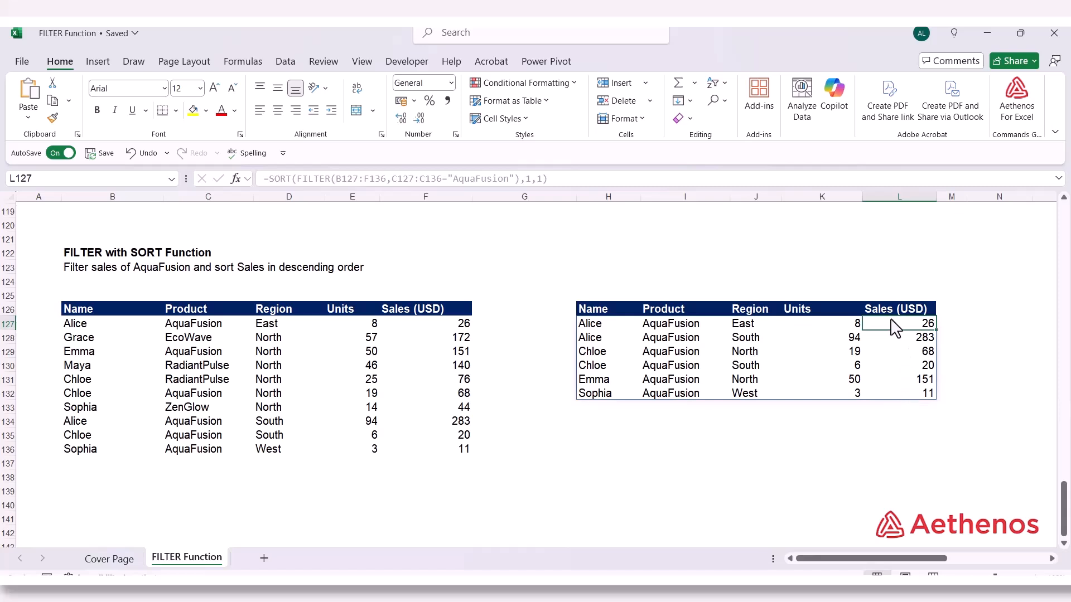
Change the SORT formula in H127 to sort index 5 and descending order -1, and check the Sales (USD) results
double_click(611, 328)
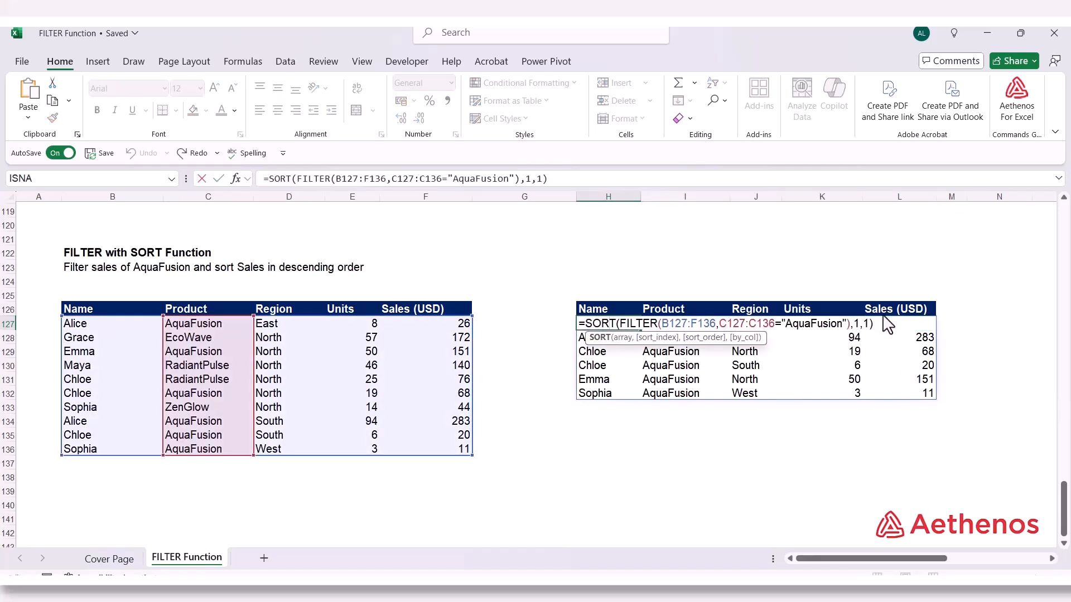
double_click(856, 324)
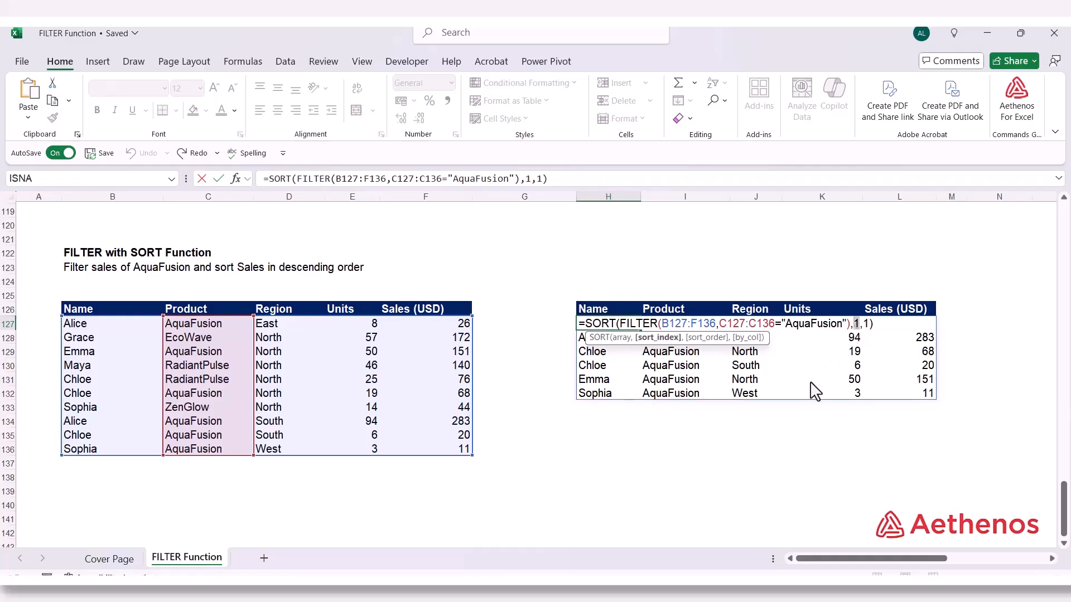
type("5")
key("Right")
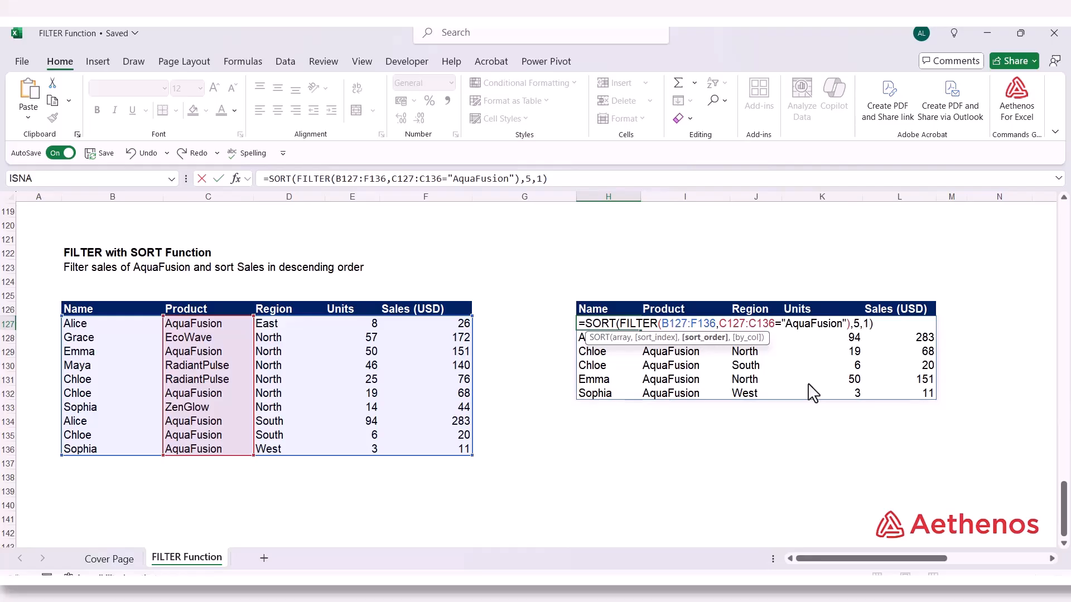
key("Delete")
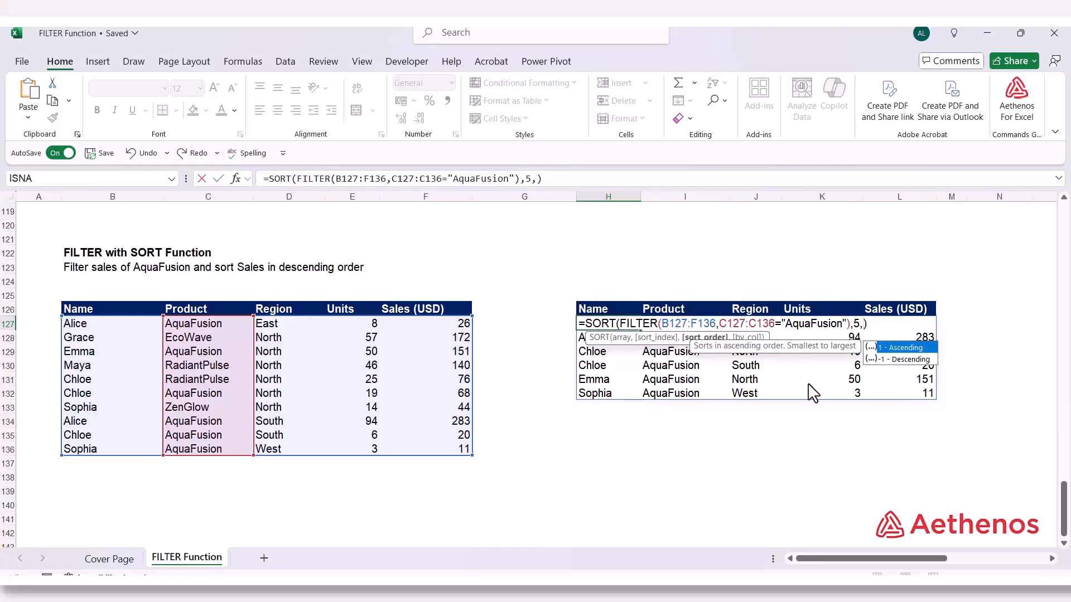
key("Down")
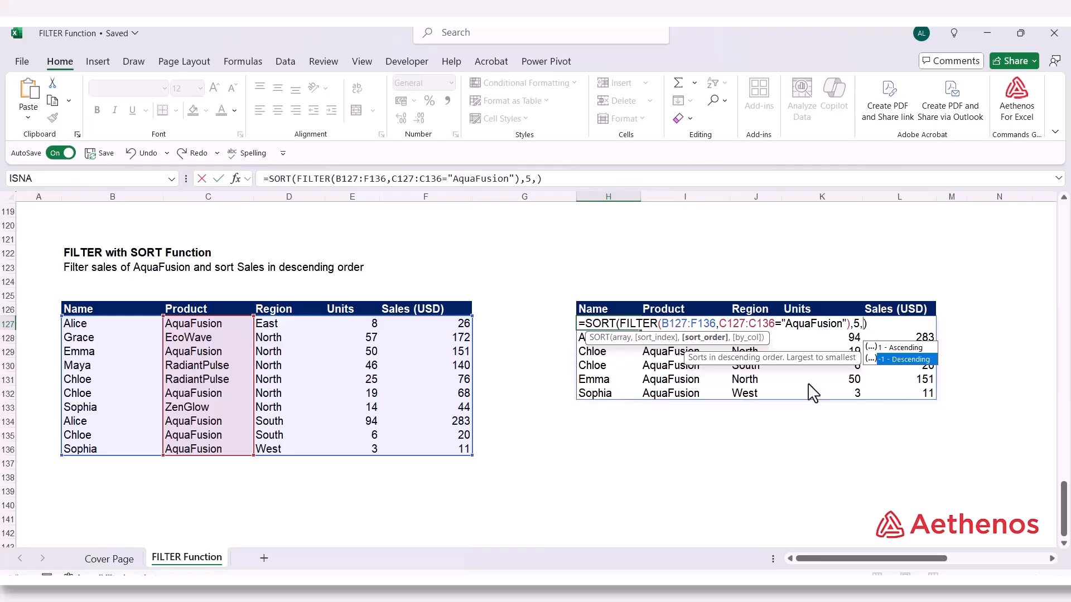
key("Tab")
key("Return")
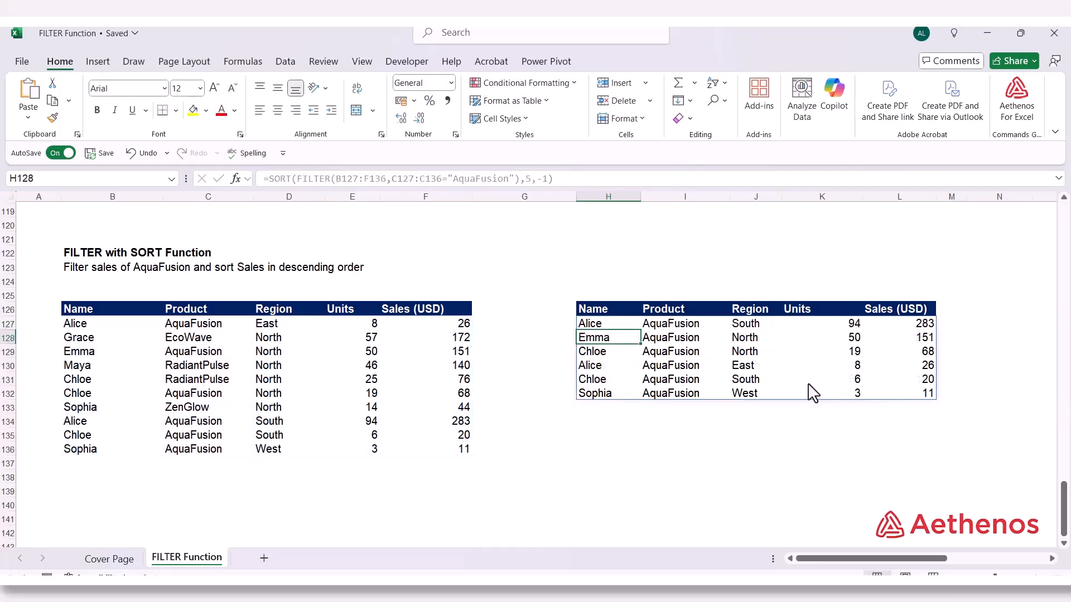
left_click(908, 328)
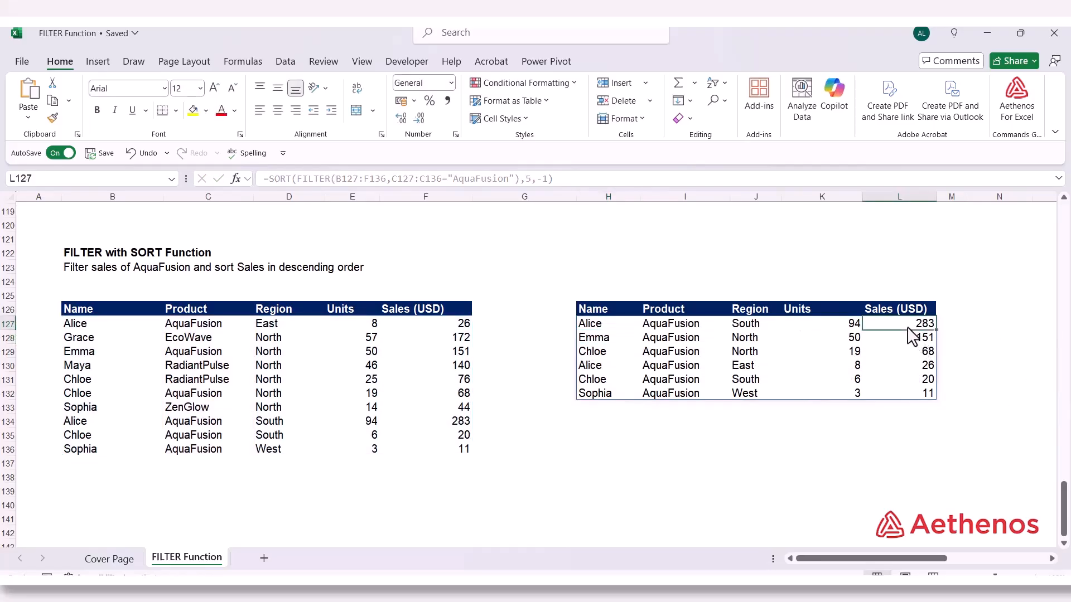
left_click(912, 396)
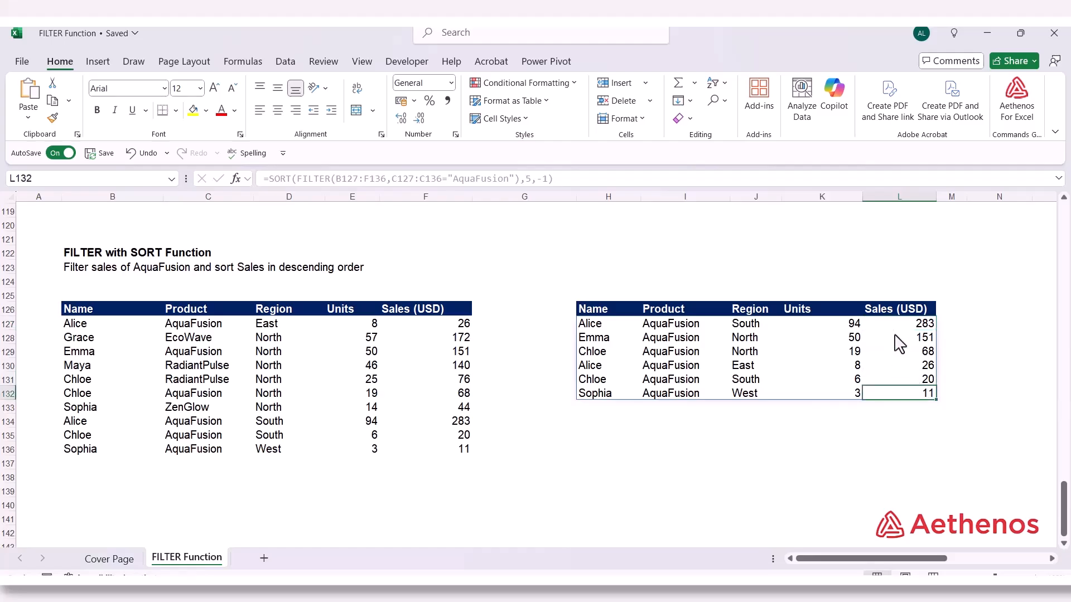
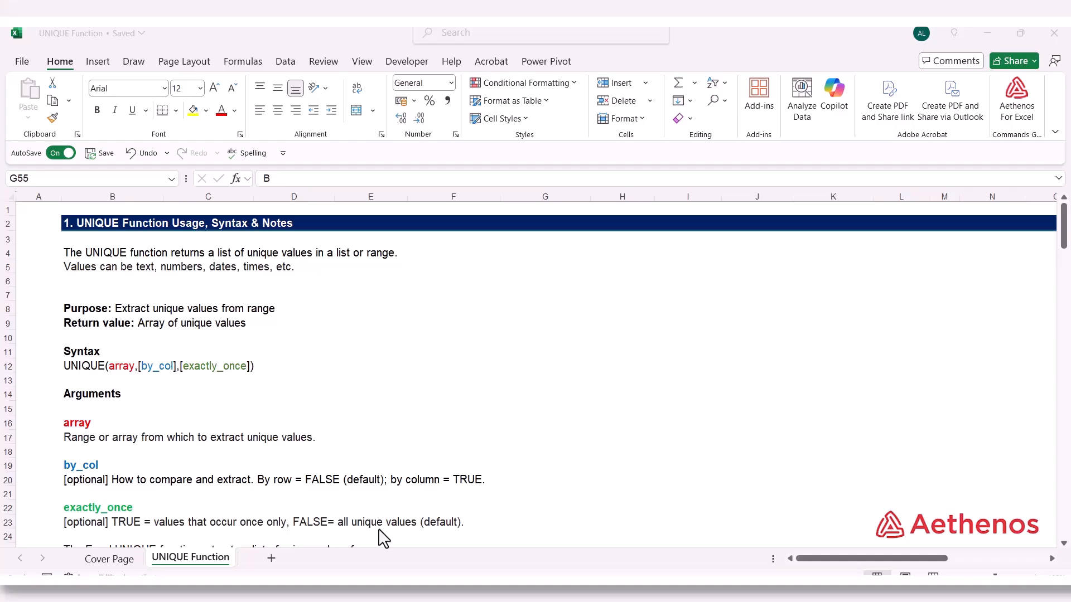
Examine the Country list in B43:B59 under the UNIQUE examples for repeated entries
scroll(384, 538, "down", 14)
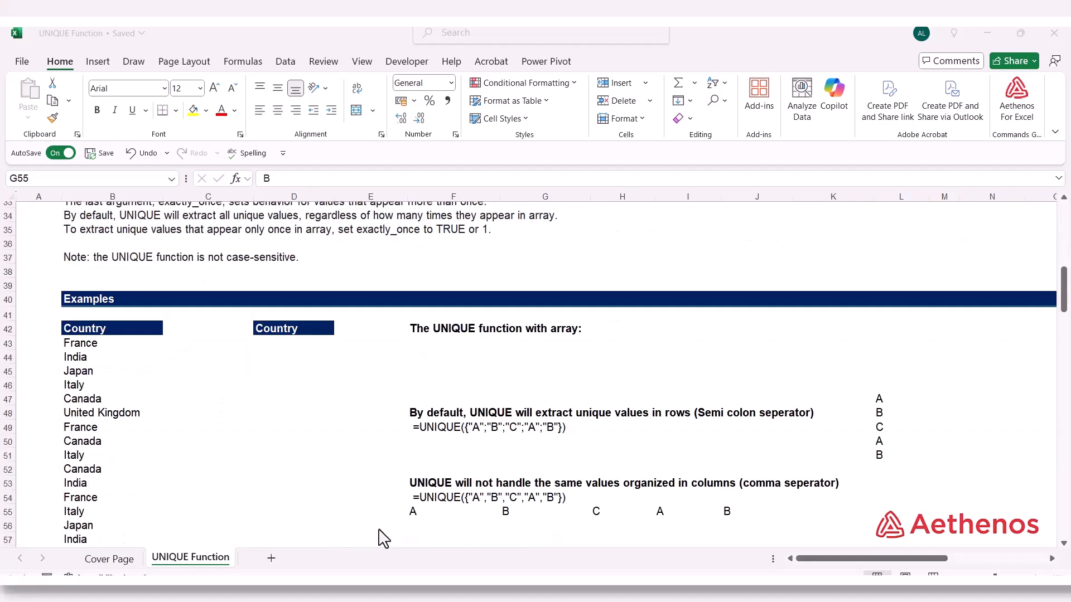
scroll(384, 539, "up", 2)
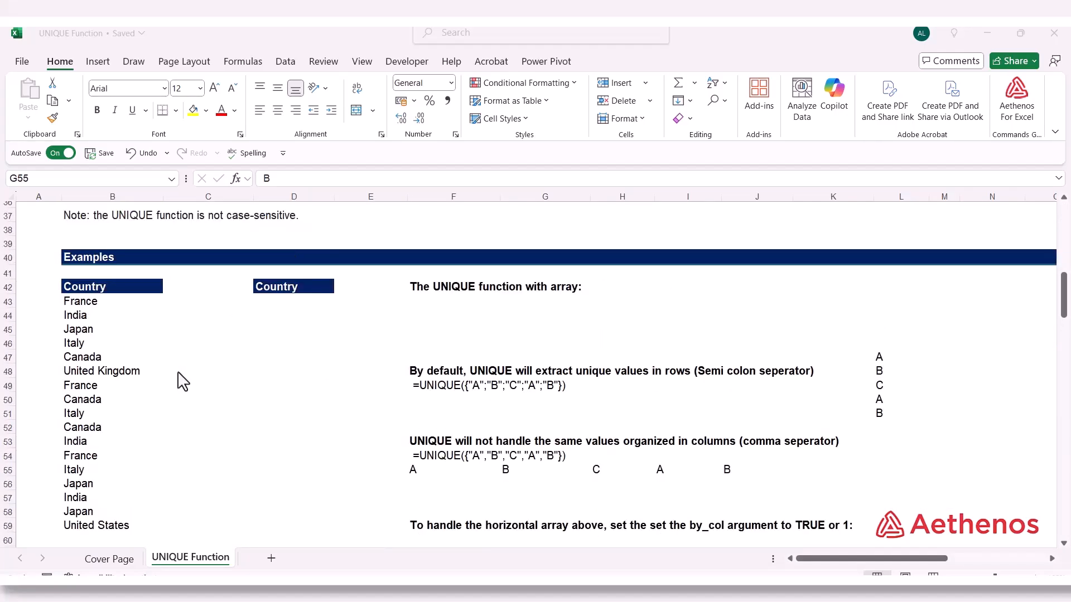
left_click(94, 291)
left_click_drag(94, 291, 112, 518)
left_click(92, 329)
left_click(73, 390)
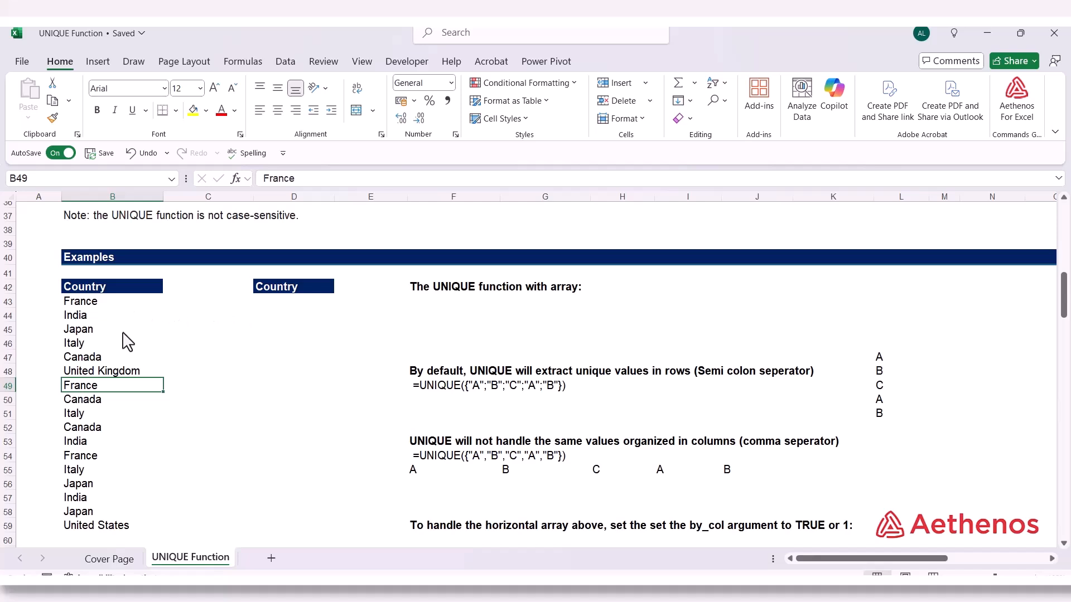
Enter =UNIQUE(B43:B59) in D43 under the second Country heading to extract the unique countries
left_click(273, 304)
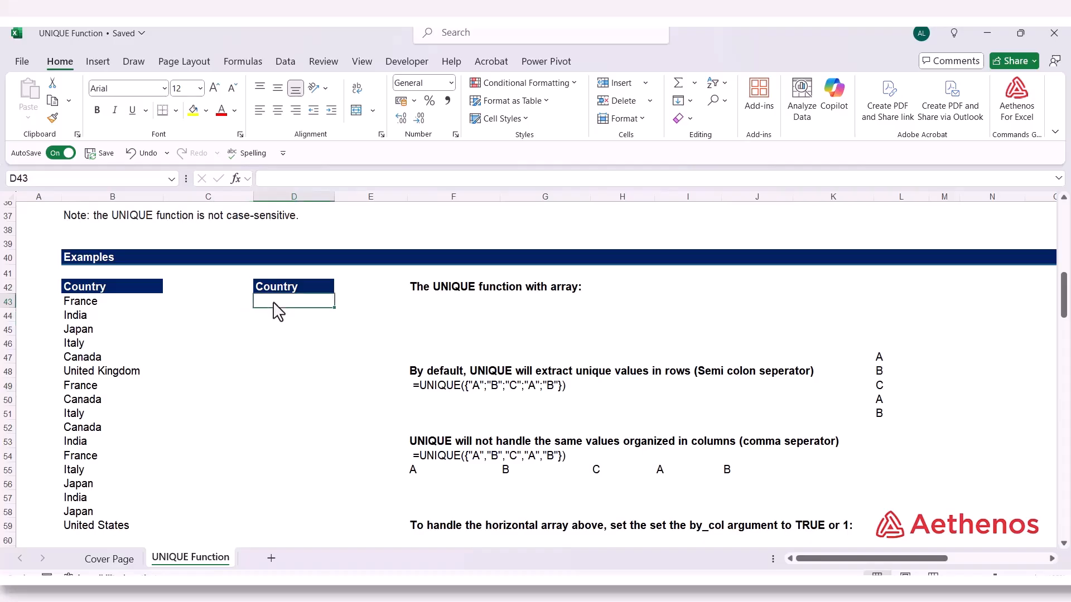
type("=")
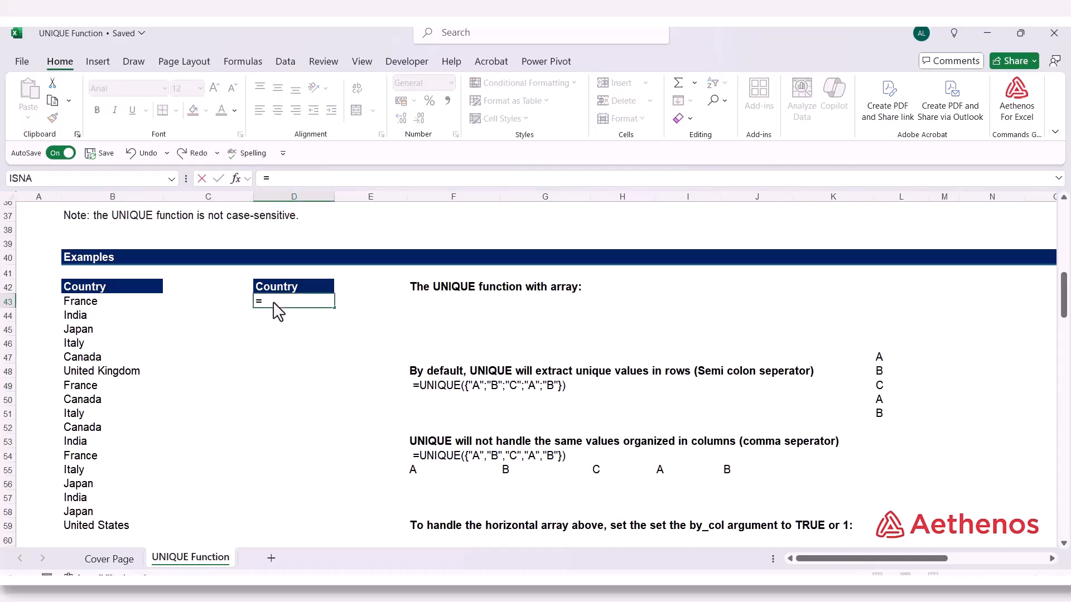
type("uni")
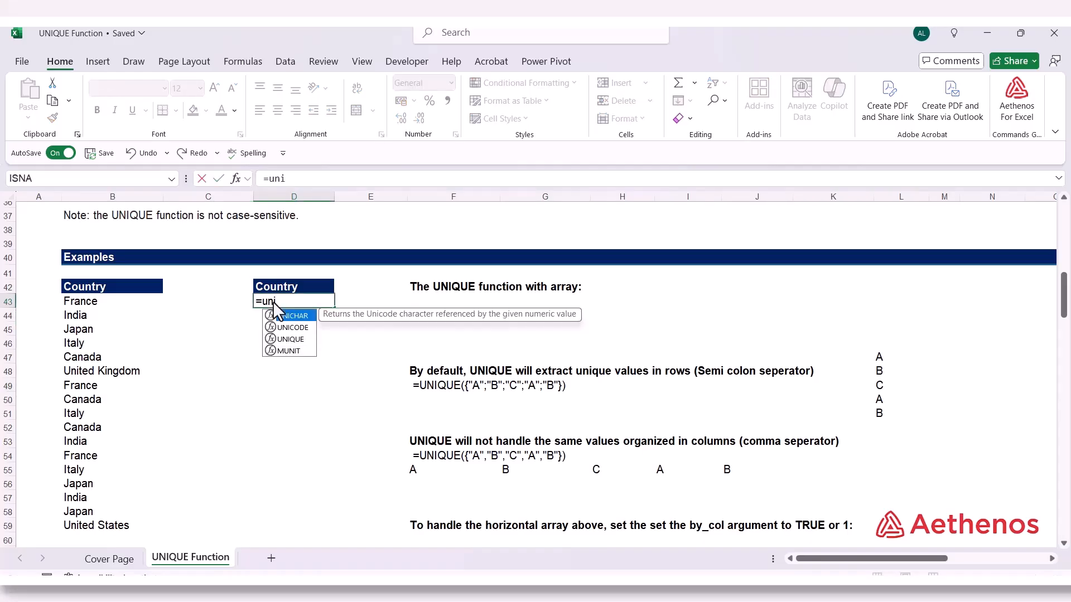
key("Down")
key("Down")
key("Tab")
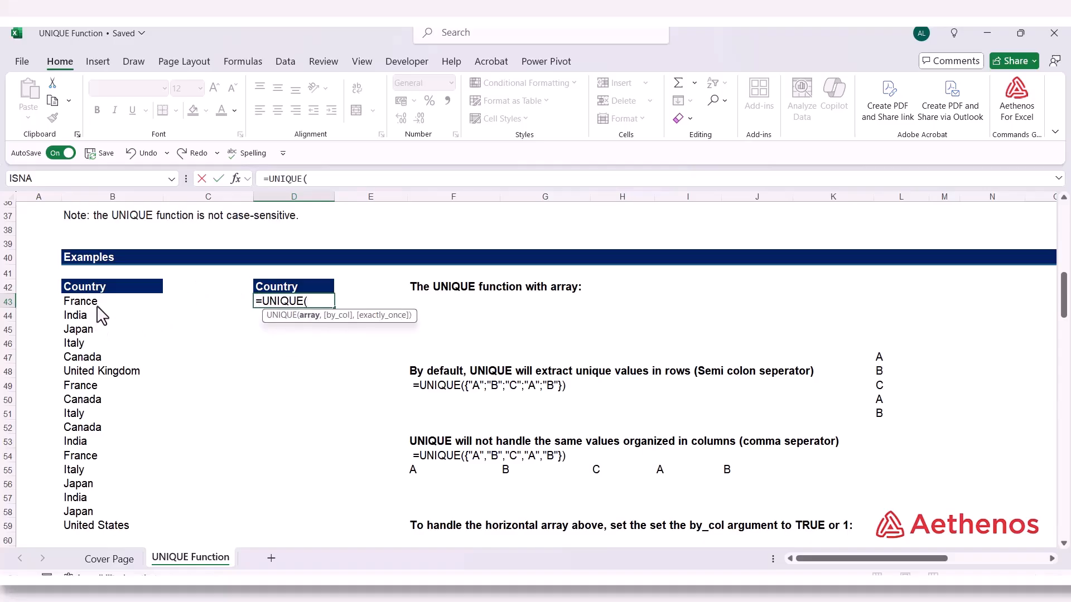
left_click_drag(101, 304, 102, 533)
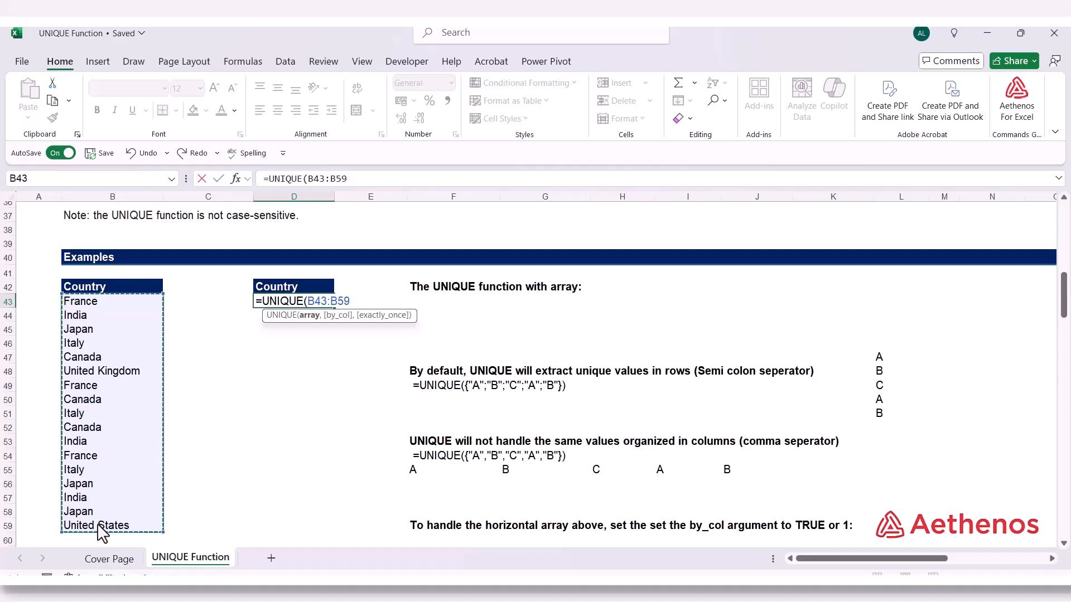
type(")")
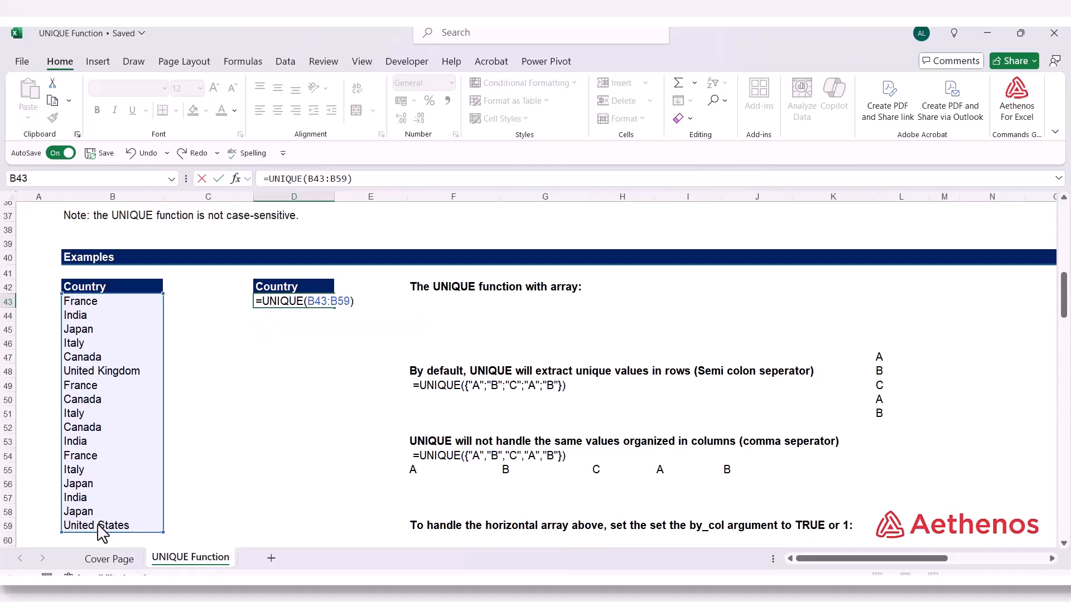
key("Return")
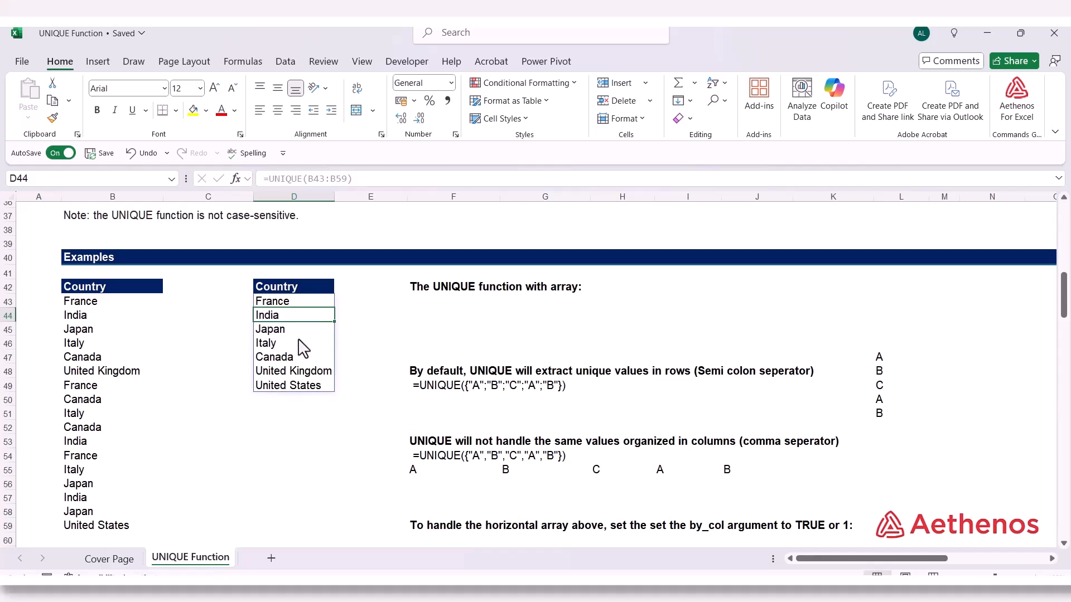
left_click(360, 329)
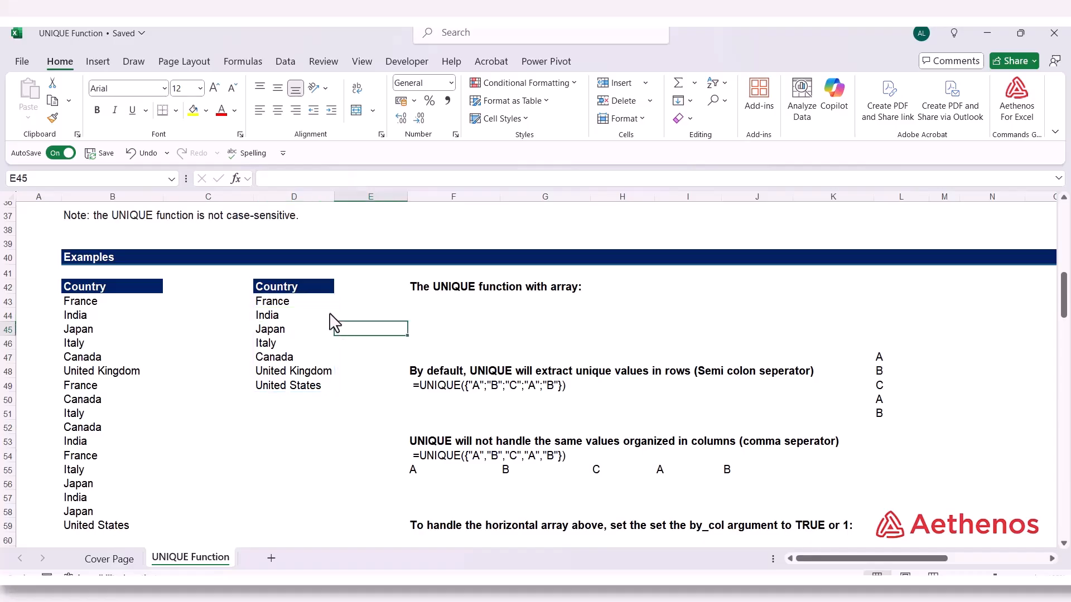
Enter =UNIQUE({"A";"B";"C";"A";"B"}) in F43 under the heading about UNIQUE with an array
left_click(422, 306)
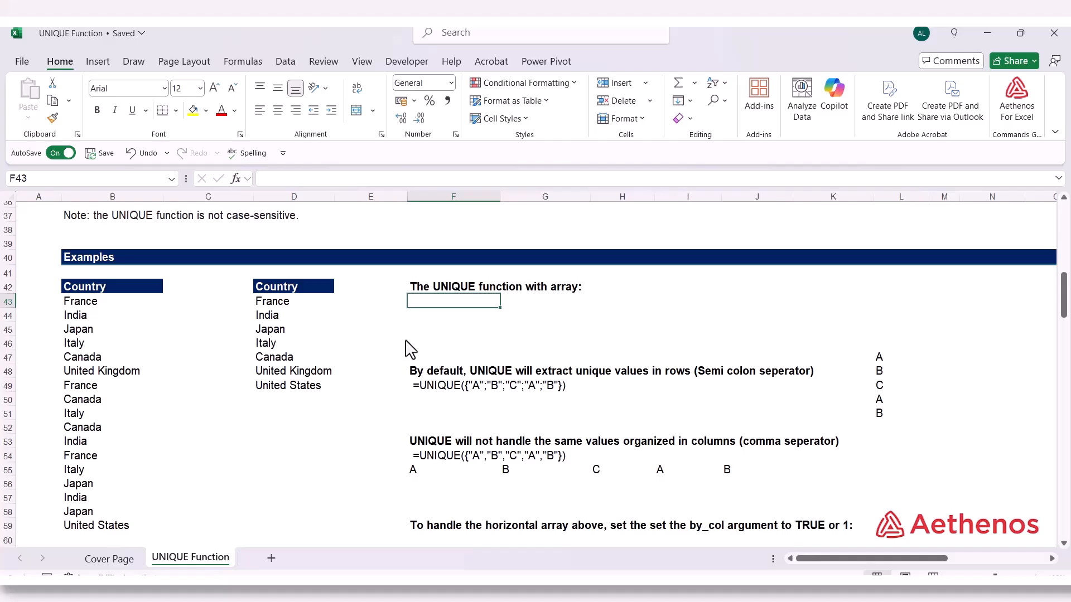
type("=un")
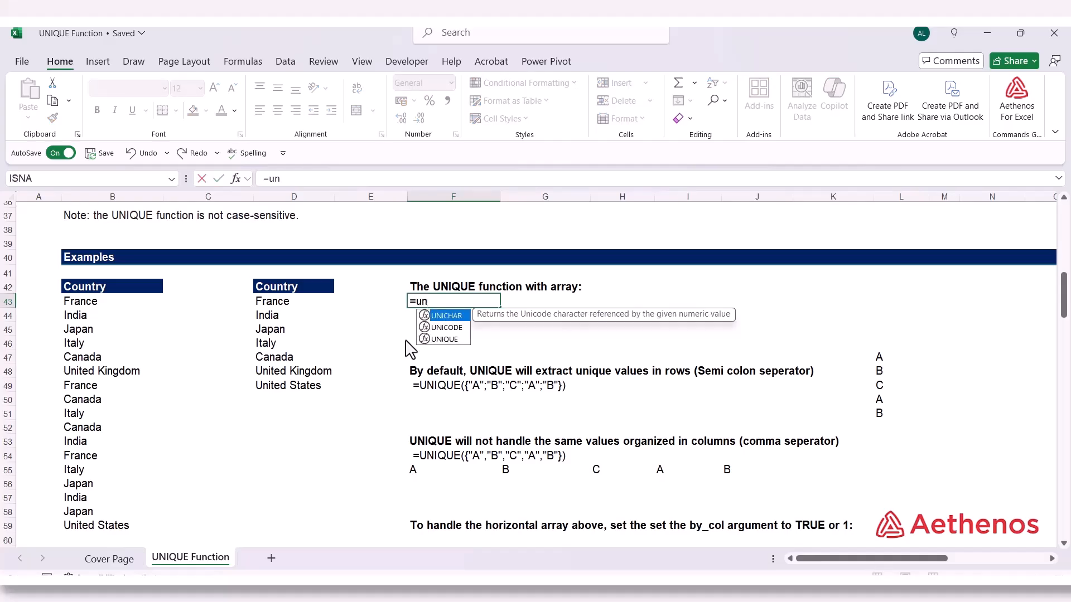
key("Down")
key("Down")
key("Tab")
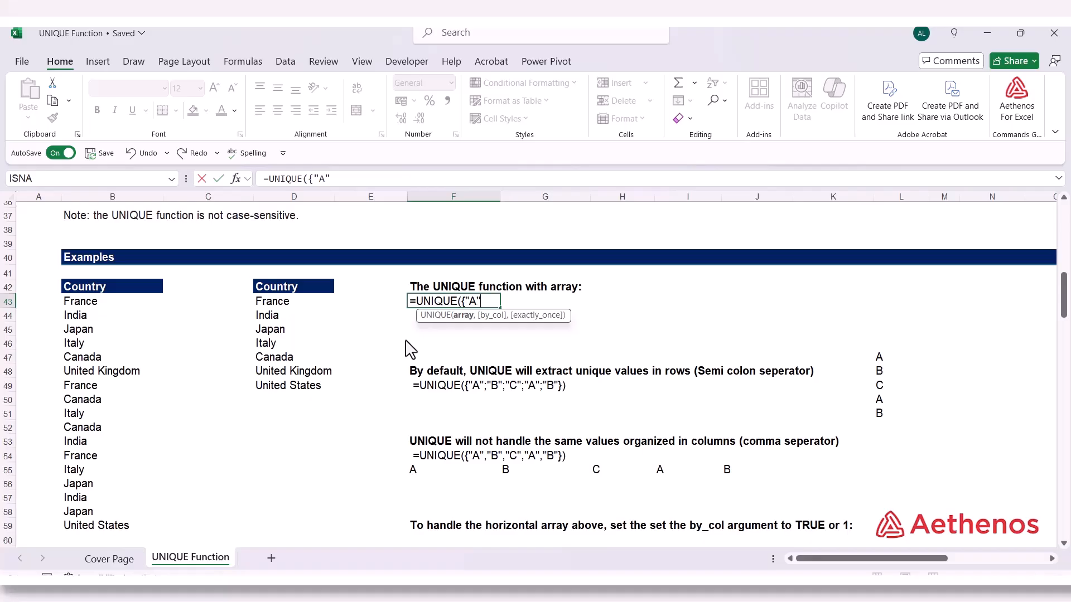
type(";")
type("\"B\"")
type("C\";\"A\";\"B")
type("\"}")
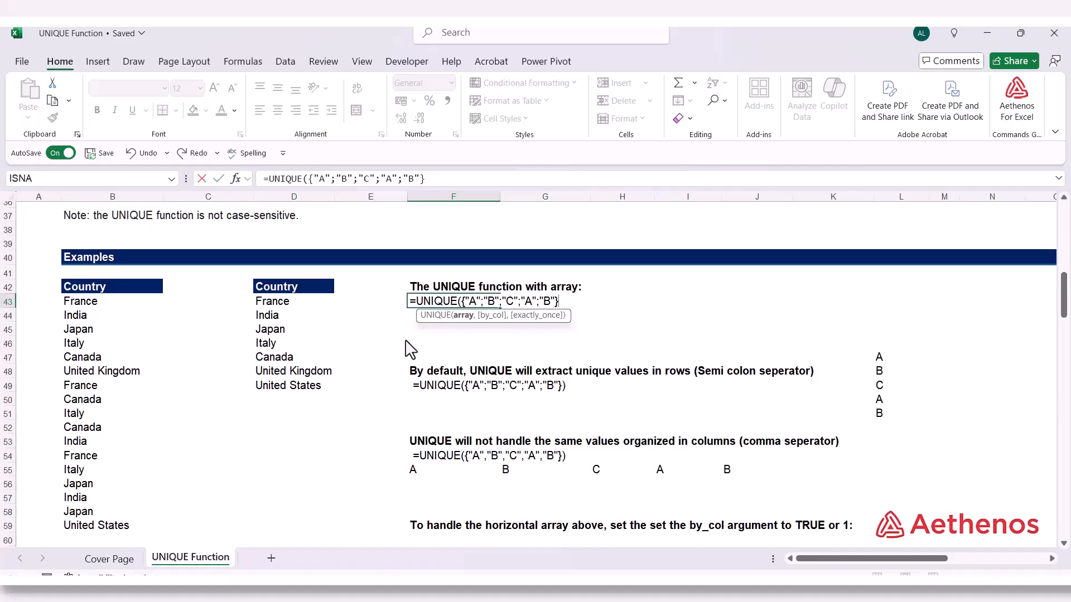
type(")")
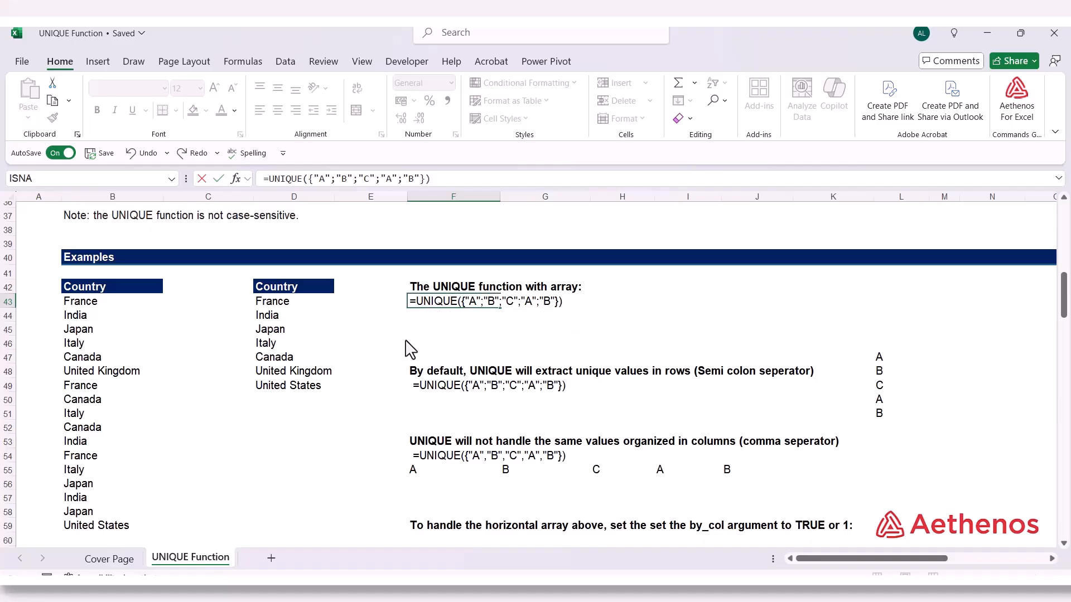
key("Return")
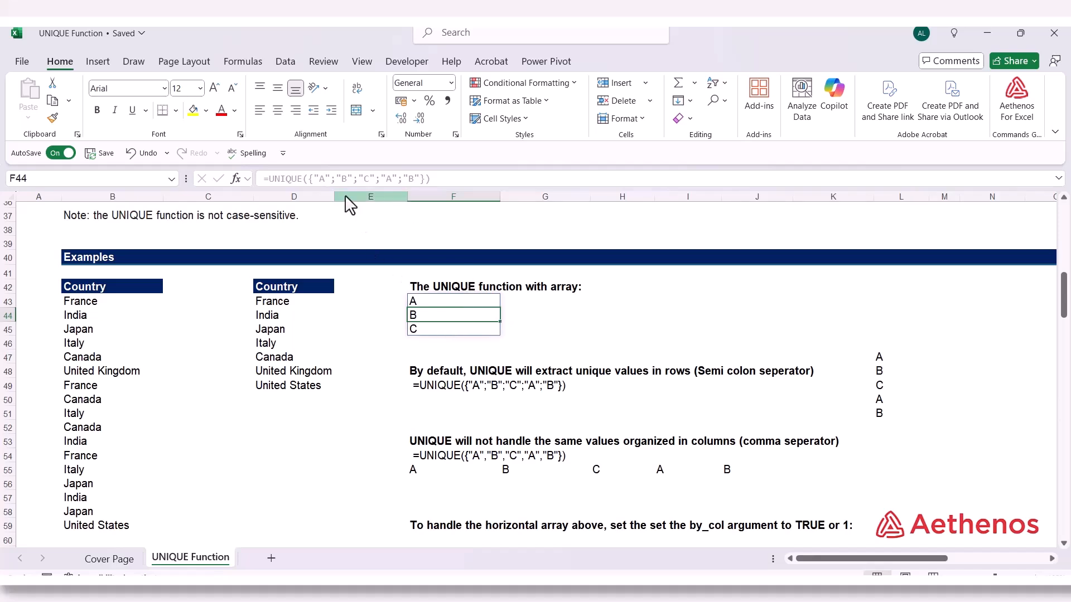
Copy the UNIQUE formula text from F43 and paste it unchanged into G43
left_click(483, 304)
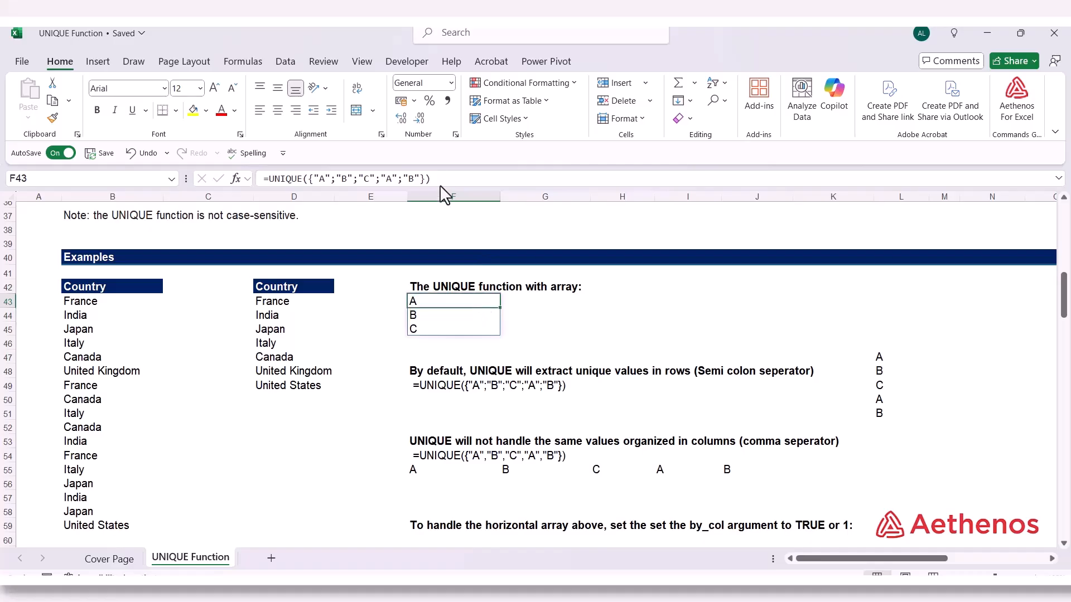
left_click_drag(433, 179, 246, 188)
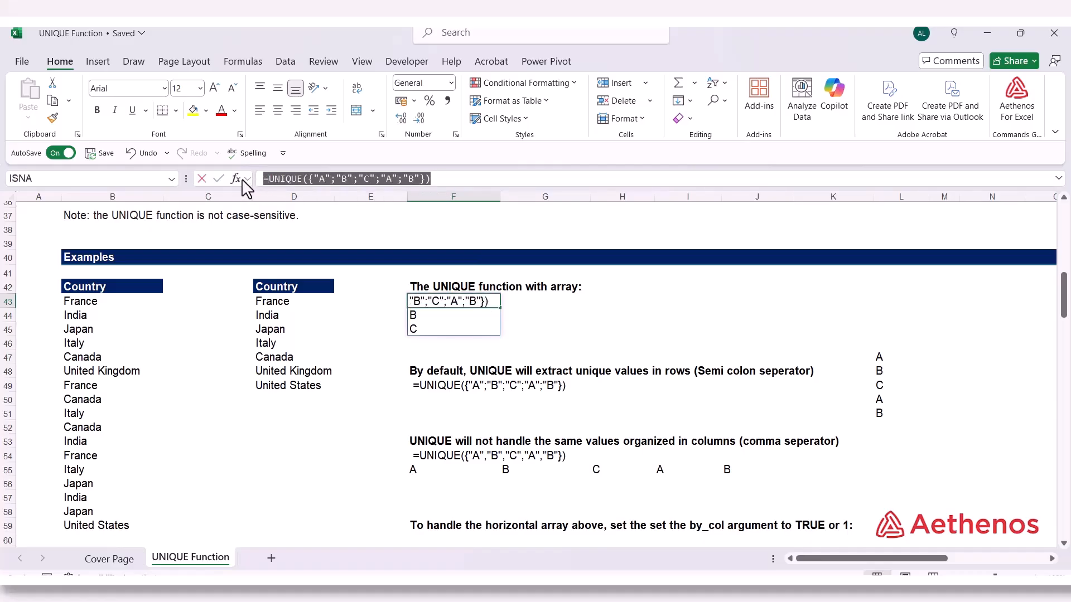
right_click(286, 179)
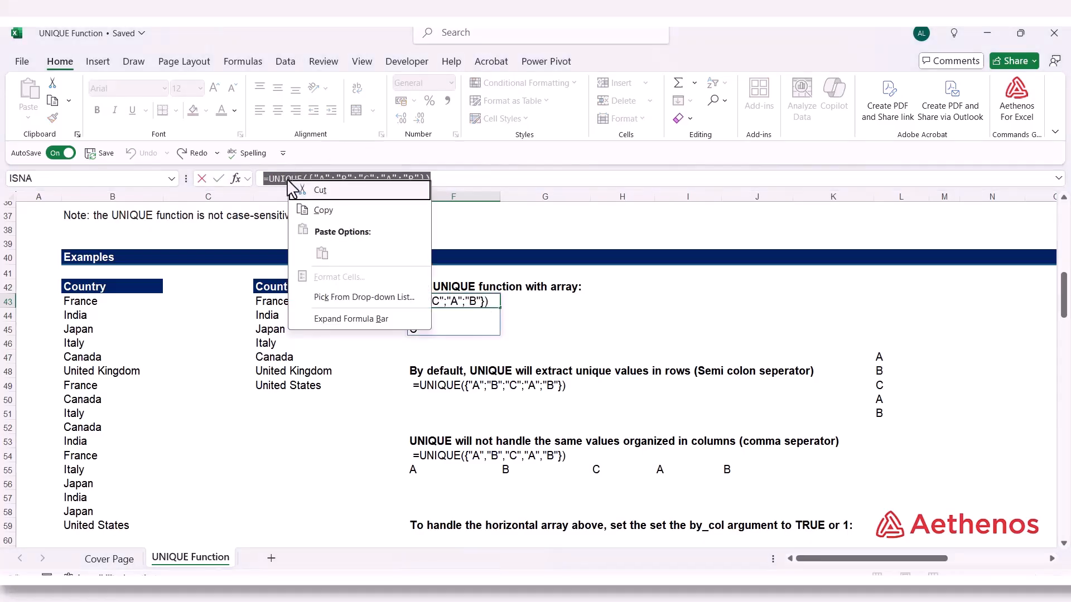
left_click(315, 212)
key("Escape")
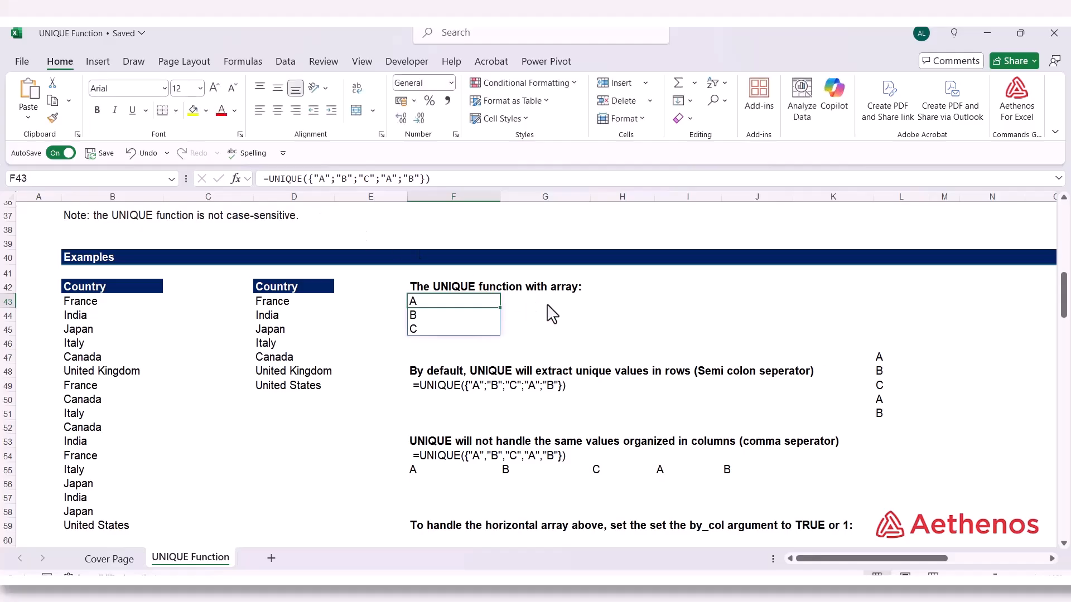
left_click(578, 306)
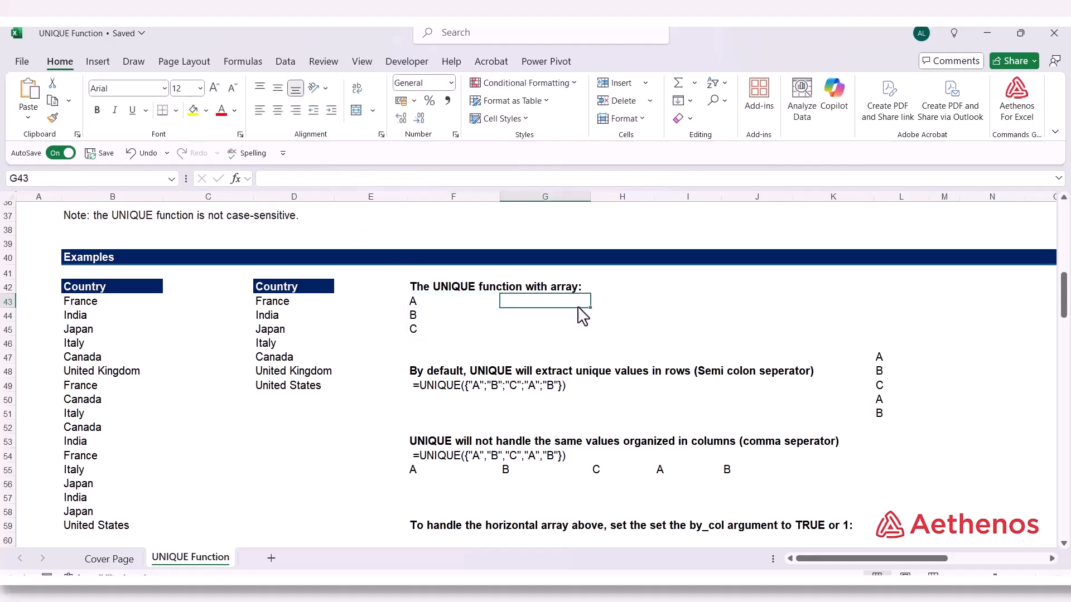
right_click(362, 179)
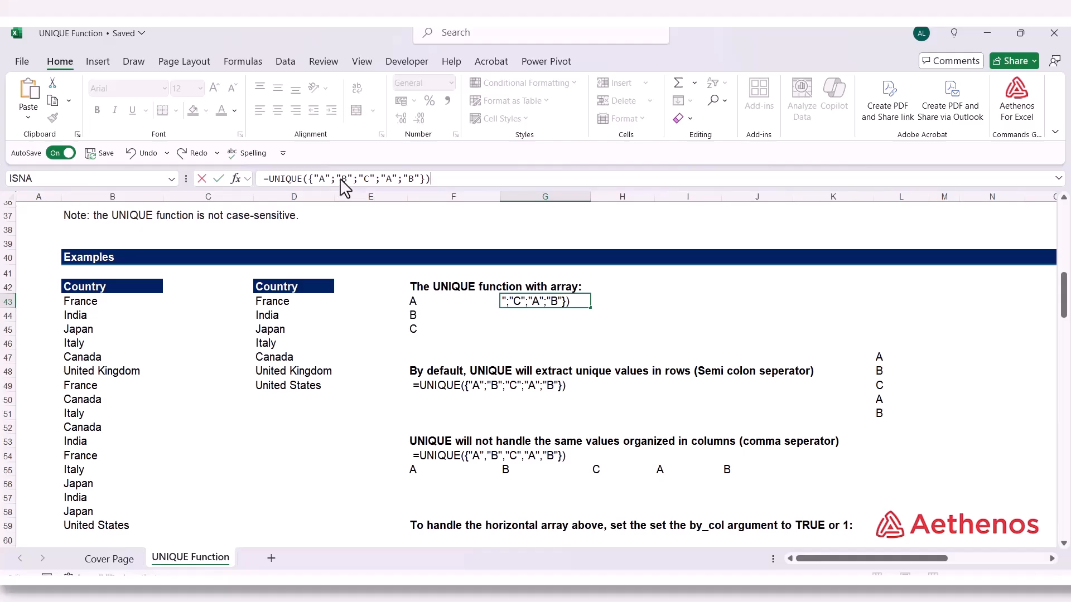
Replace the letters in G43's formula with numbers so it reads =UNIQUE({100;50;100;200;100}), and check the formula against its results
left_click_drag(315, 177, 330, 175)
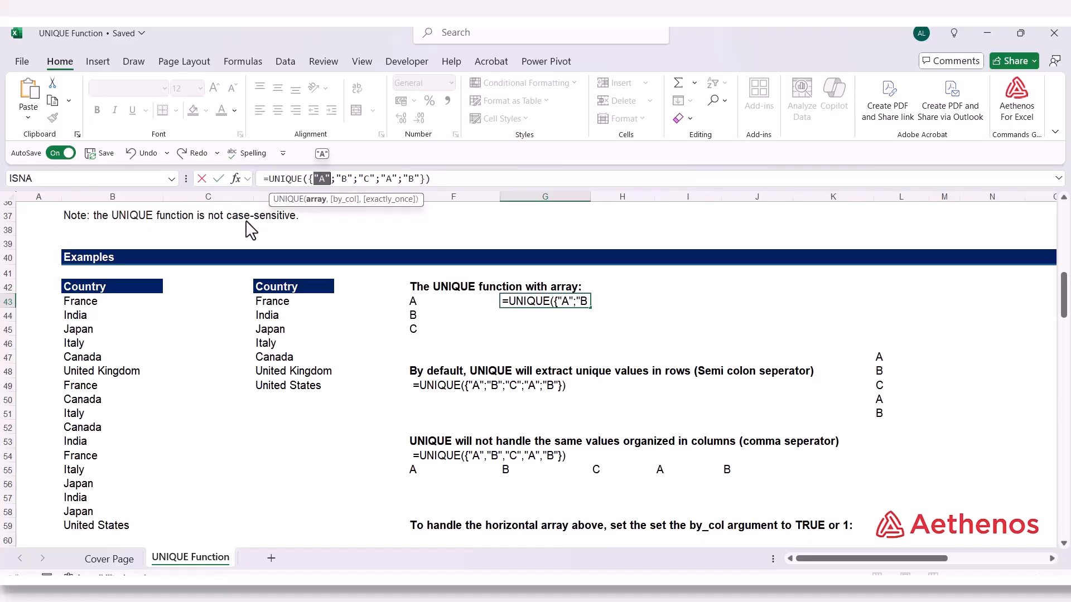
type("11")
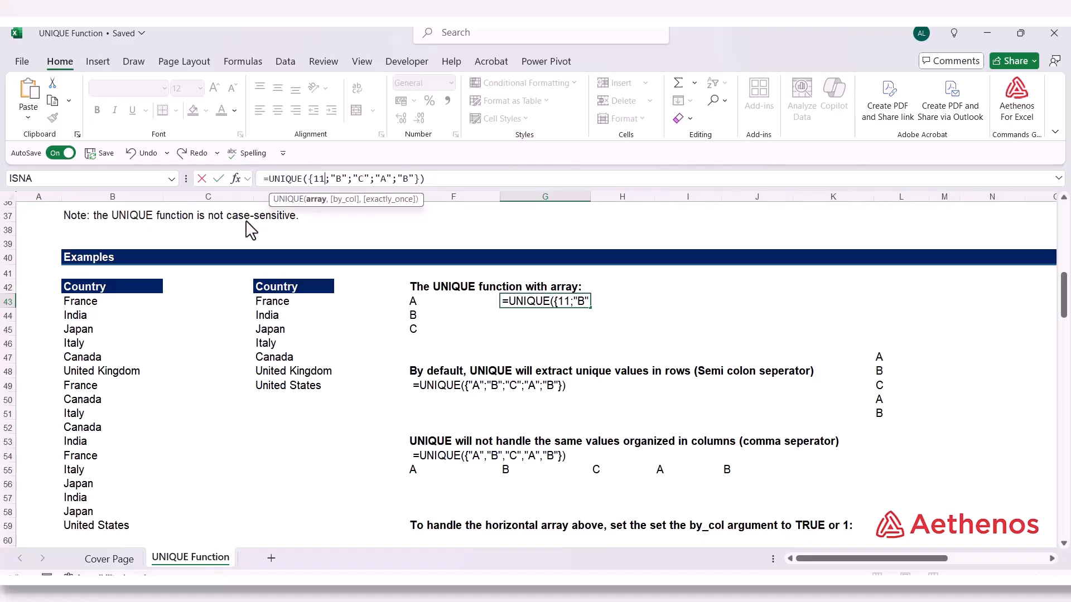
key("BackSpace")
type("00")
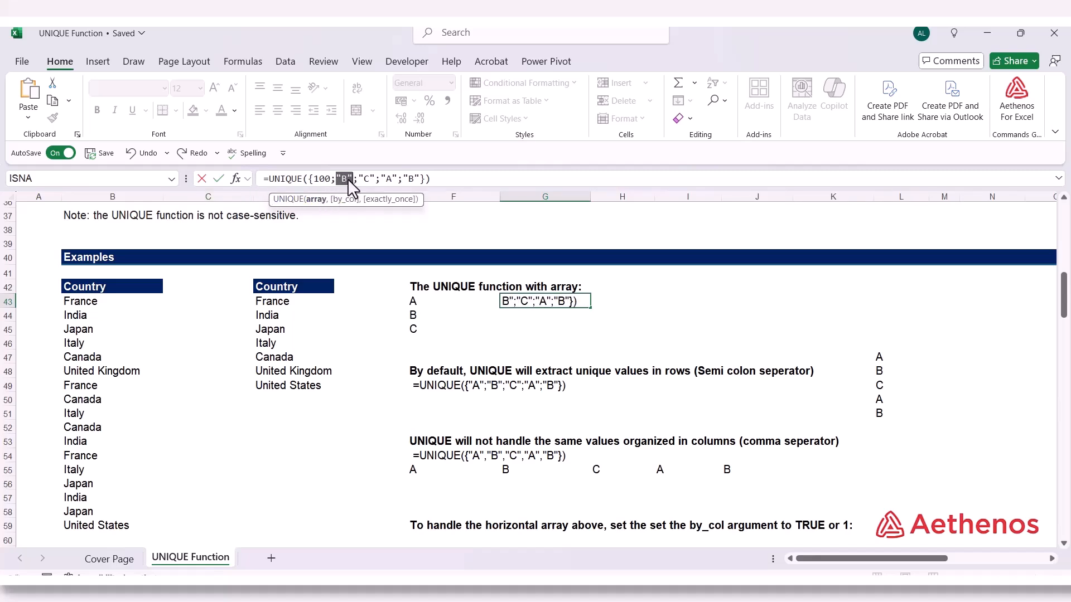
type("50")
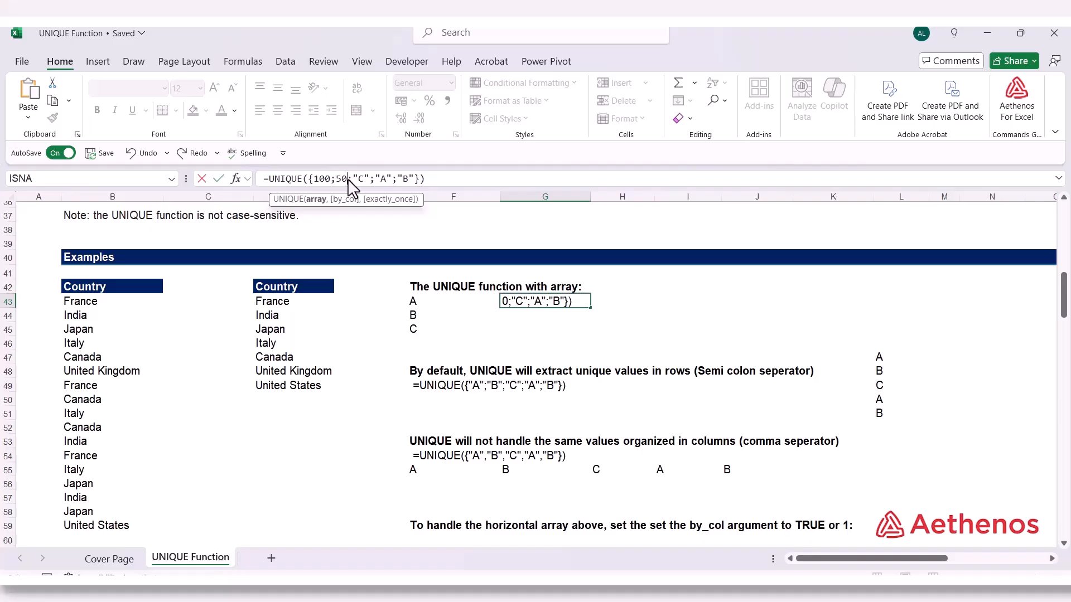
left_click_drag(351, 179, 367, 180)
type("100")
left_click_drag(374, 179, 392, 179)
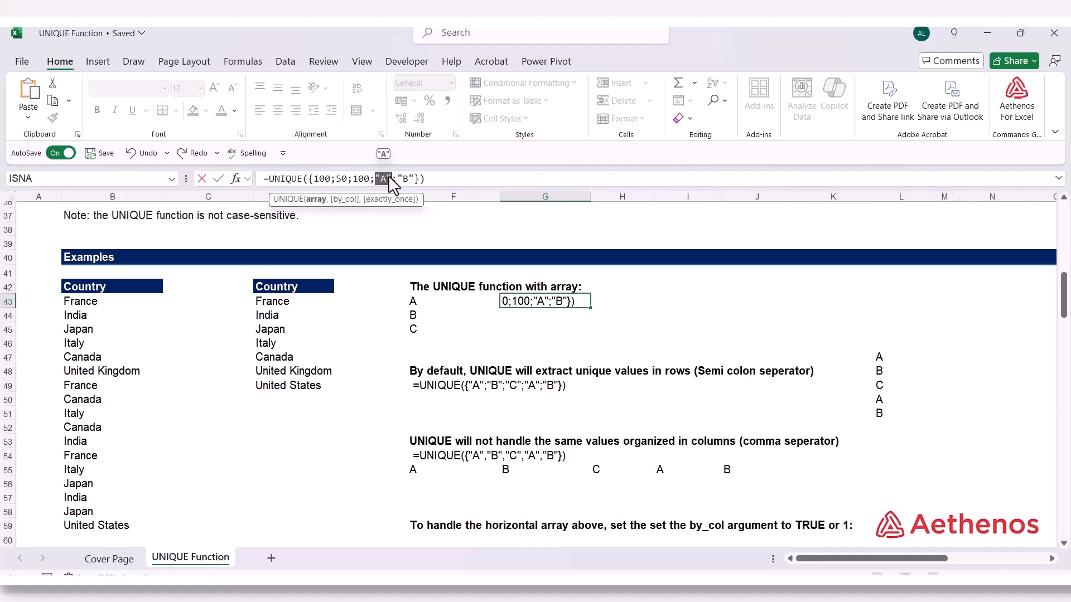
type("200")
left_click_drag(398, 180, 414, 182)
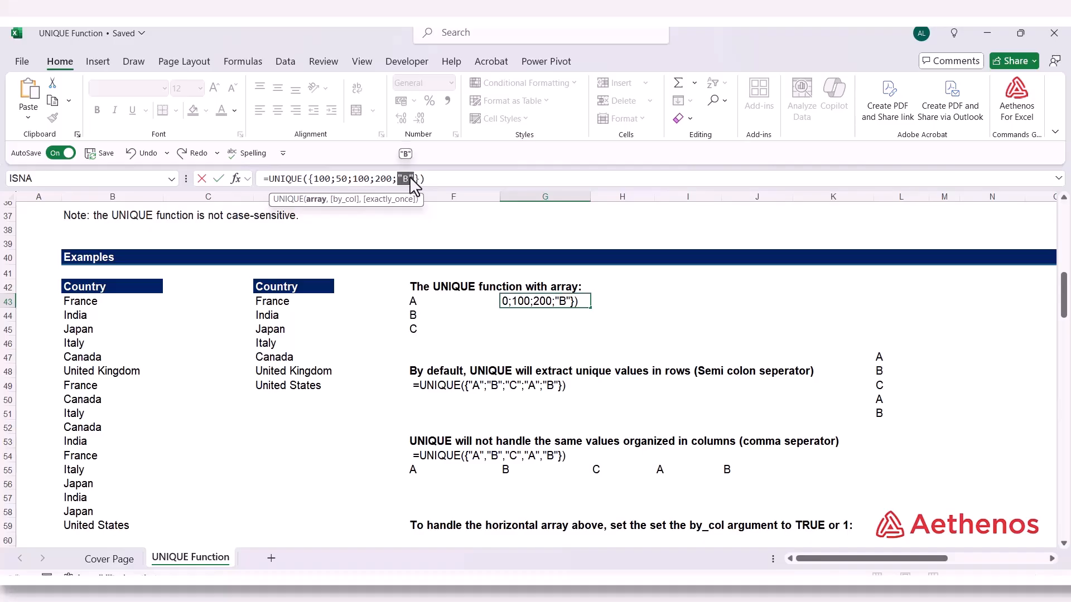
type("100")
key("End")
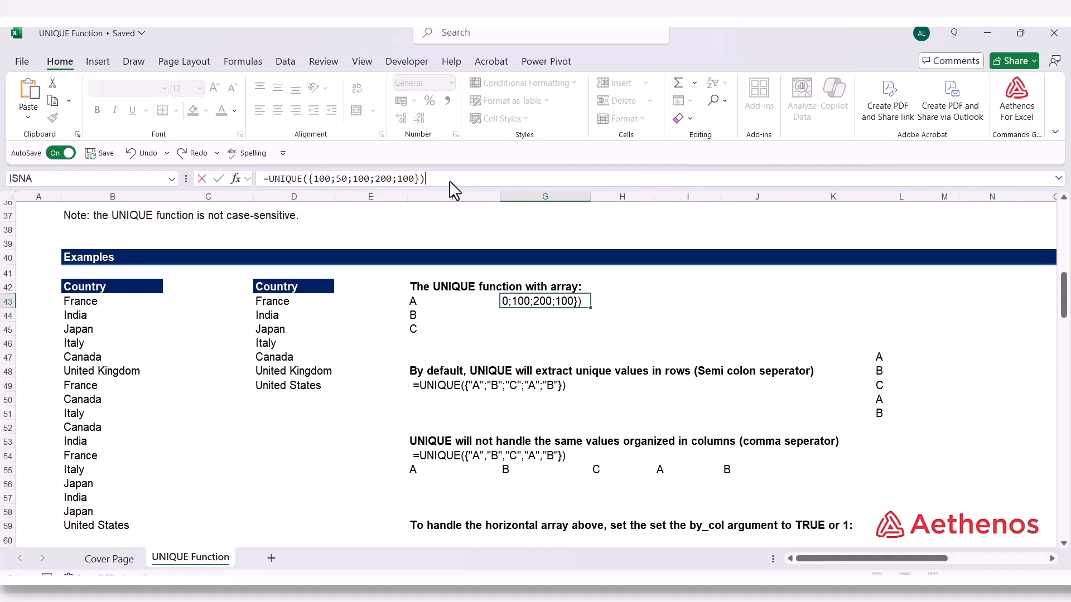
key("Return")
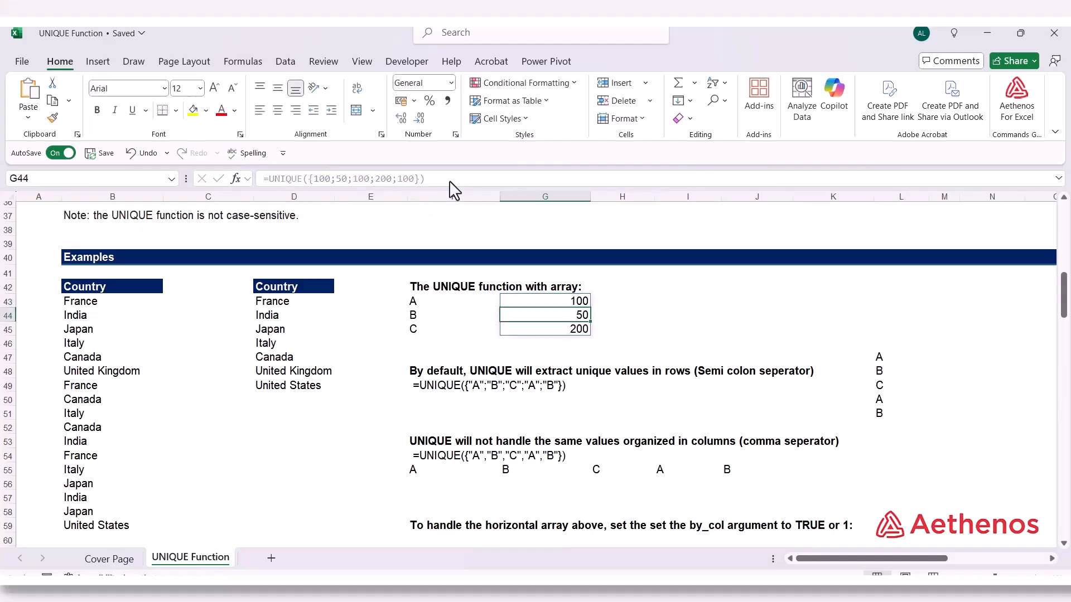
left_click(540, 303)
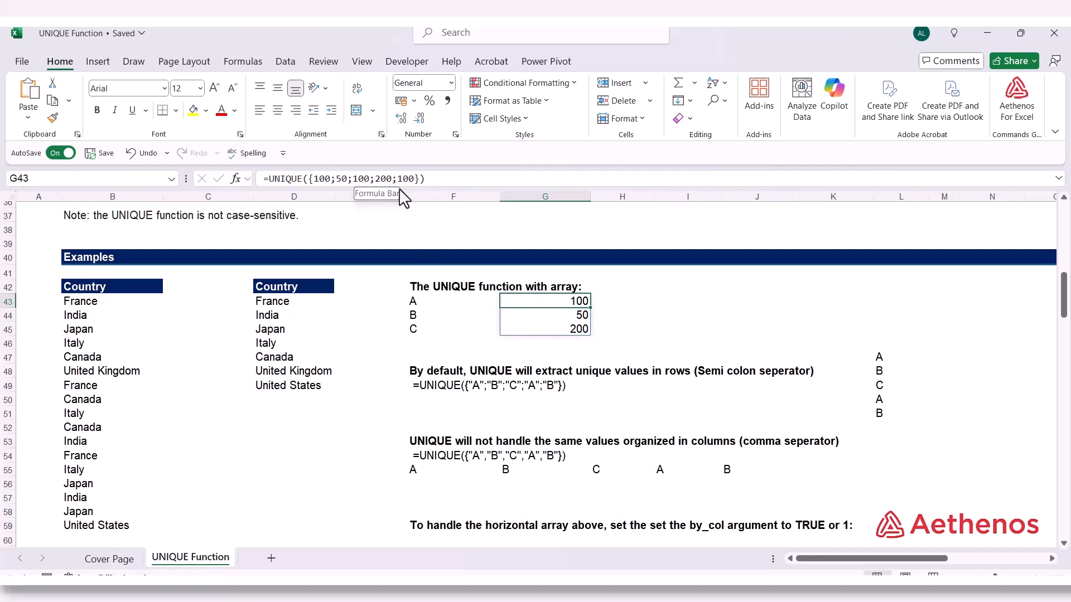
left_click(668, 316)
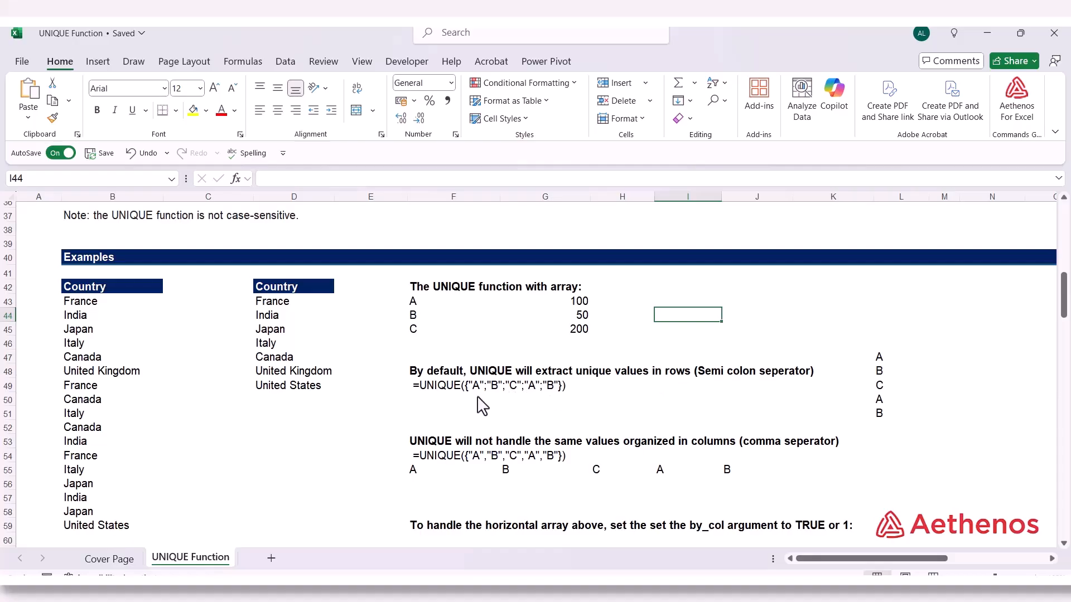
Enter =UNIQUE(L47:L51) in F50 to extract the unique letters from the vertical list in column L
left_click(428, 401)
type("=")
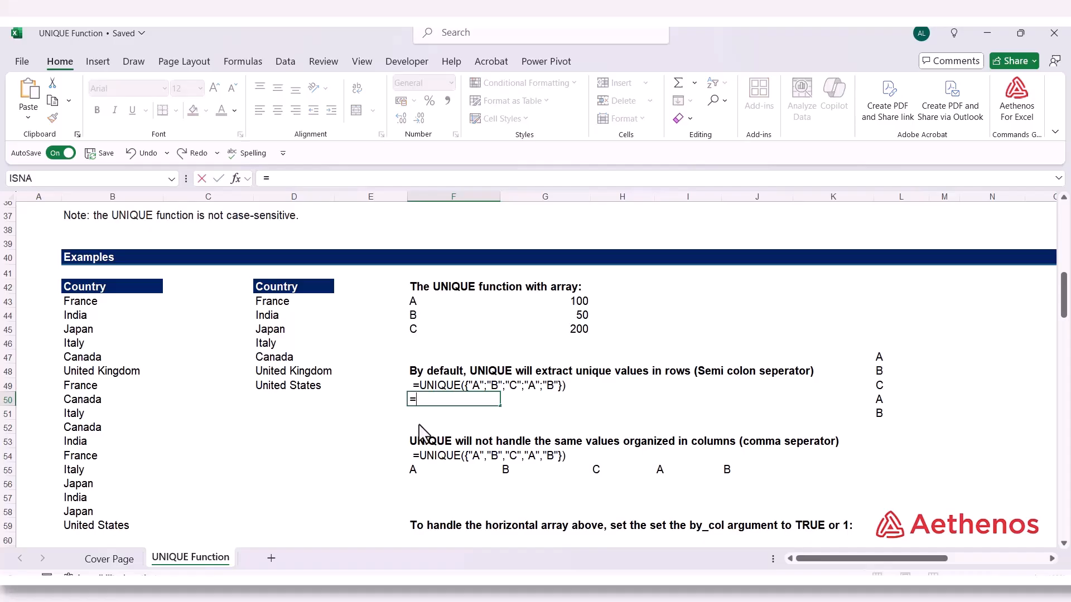
type("un")
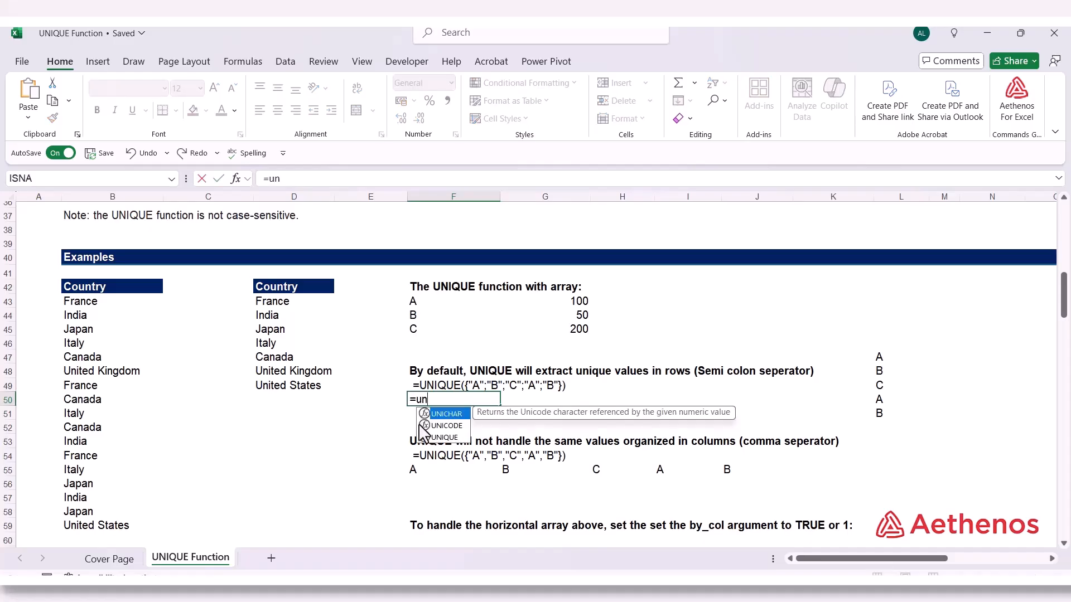
type("i")
key("Down")
key("Down")
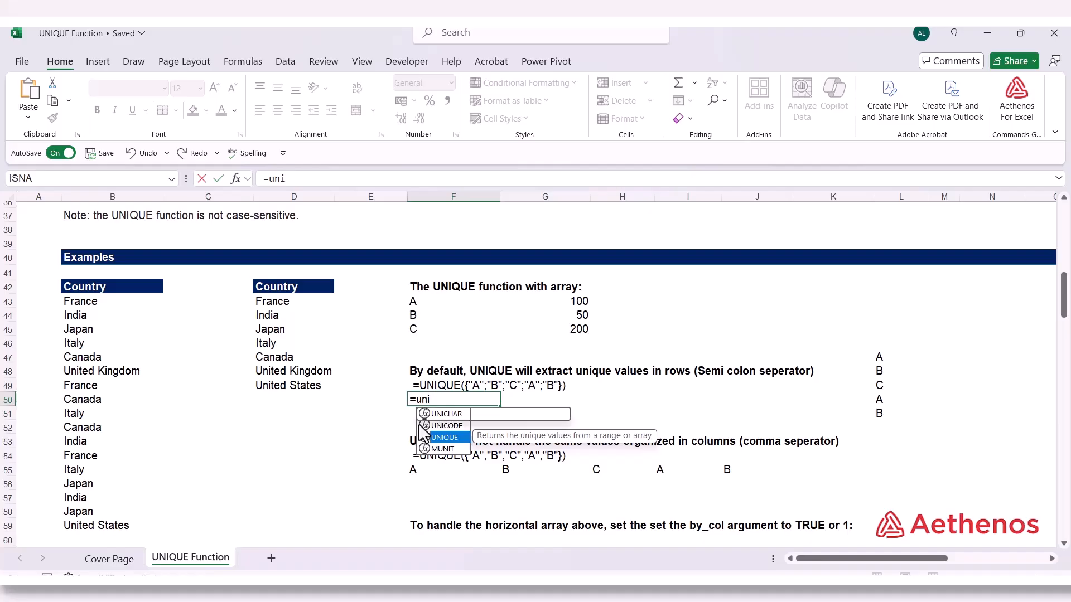
key("Tab")
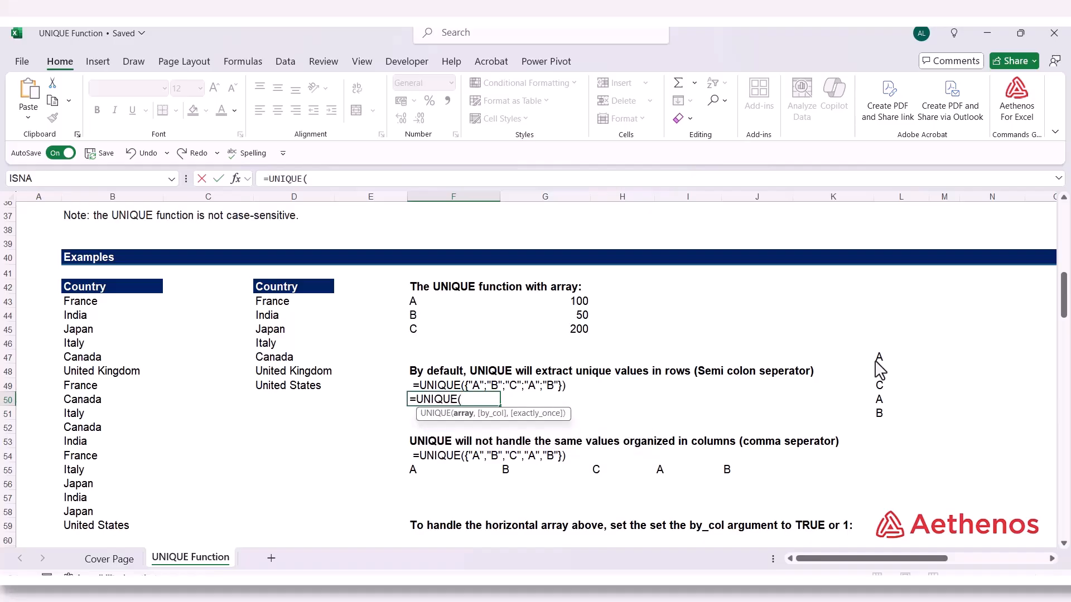
left_click_drag(876, 360, 879, 422)
type(")")
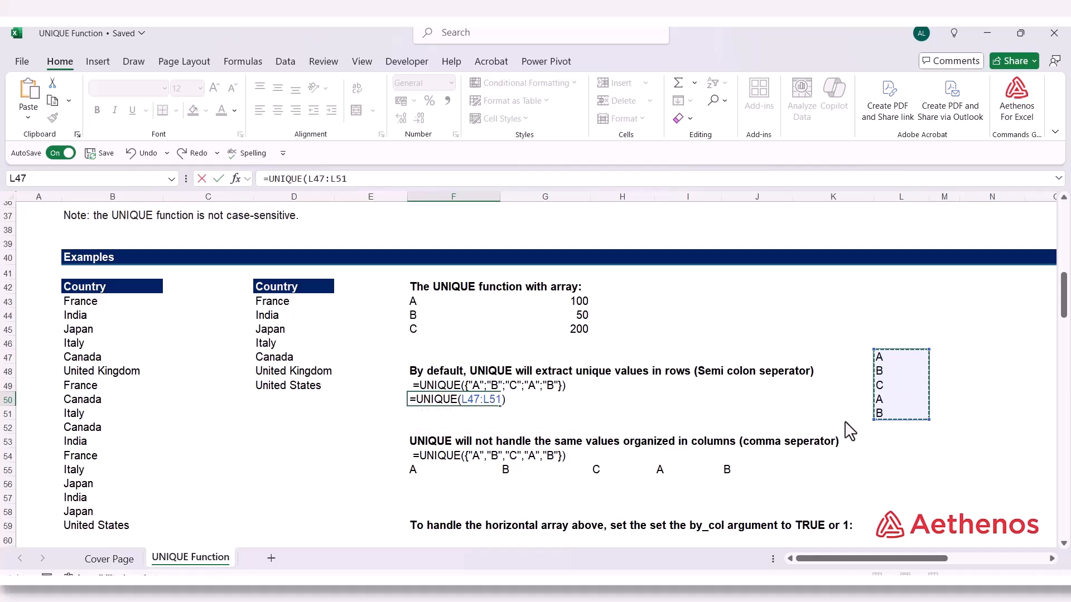
key("Return")
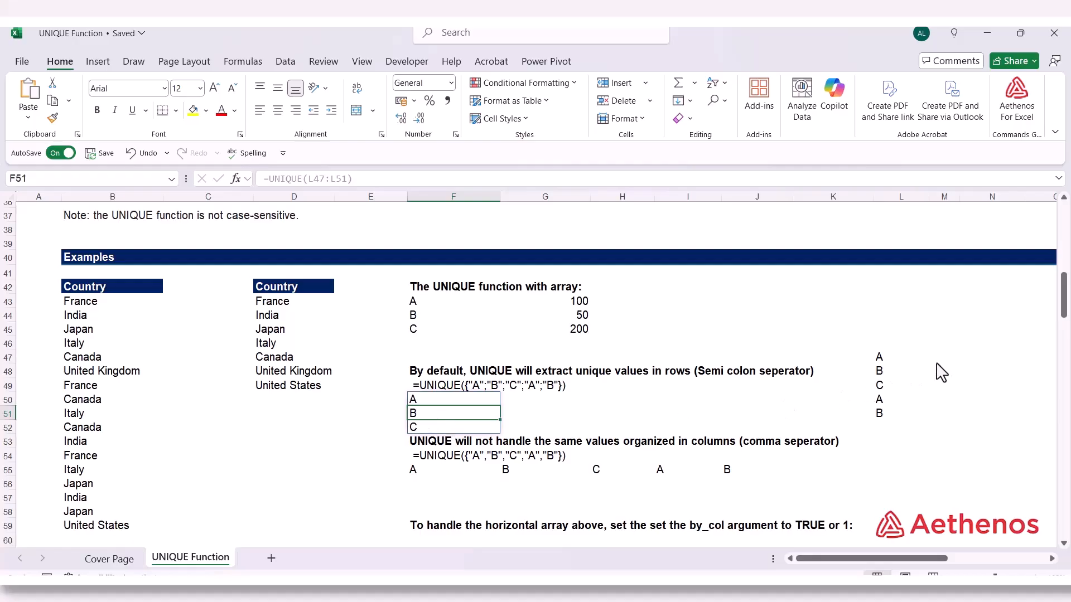
left_click(524, 415)
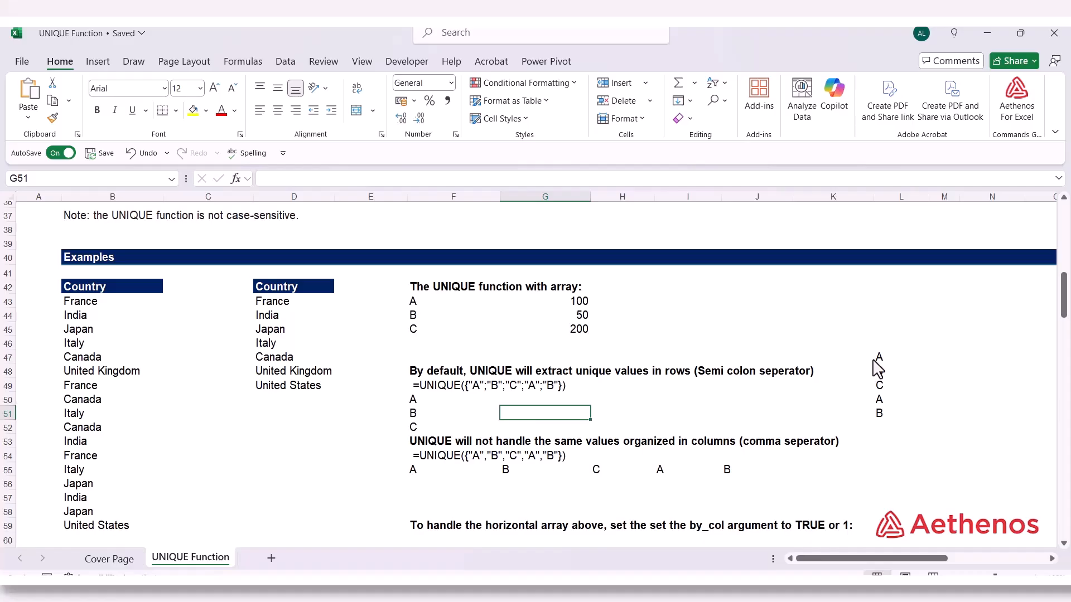
left_click(872, 360)
left_click(872, 385)
left_click(868, 401)
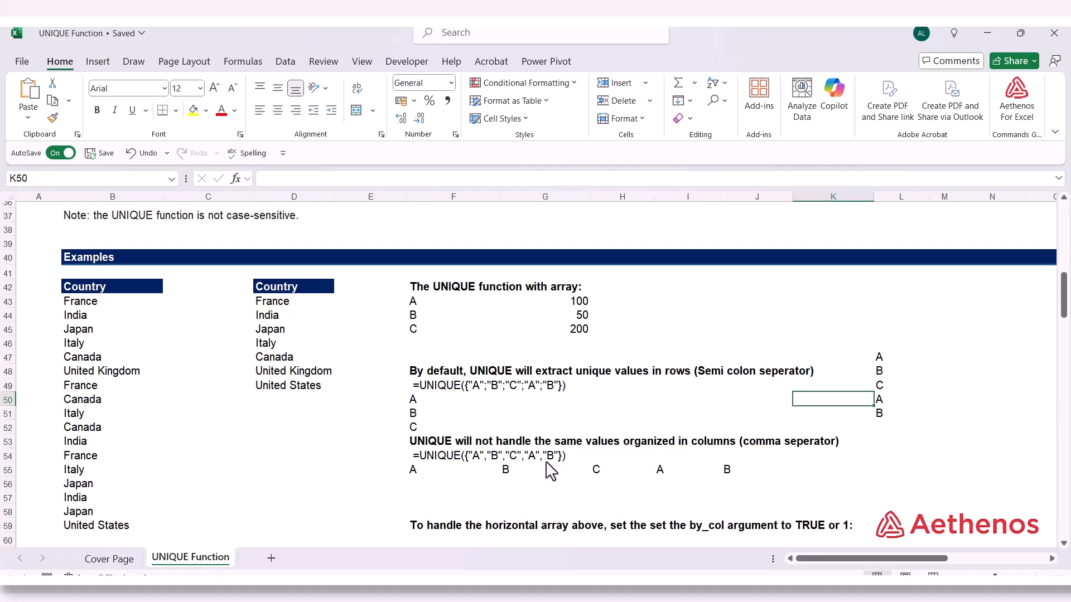
Enter =UNIQUE(F55:J55) in F56 below the horizontal list of letters, and check the formula against its results
left_click(430, 485)
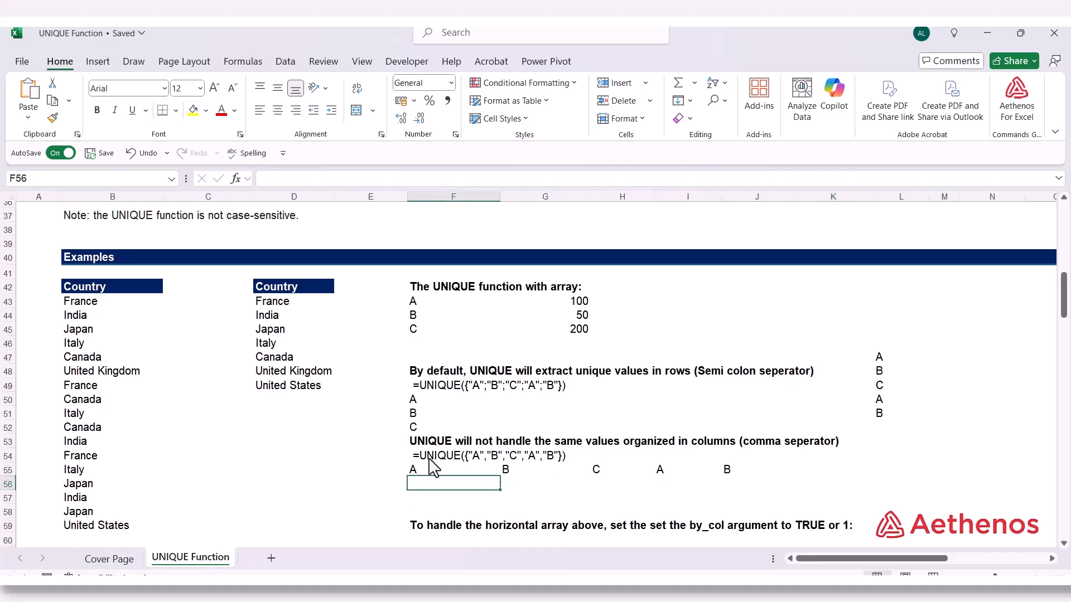
type("=un")
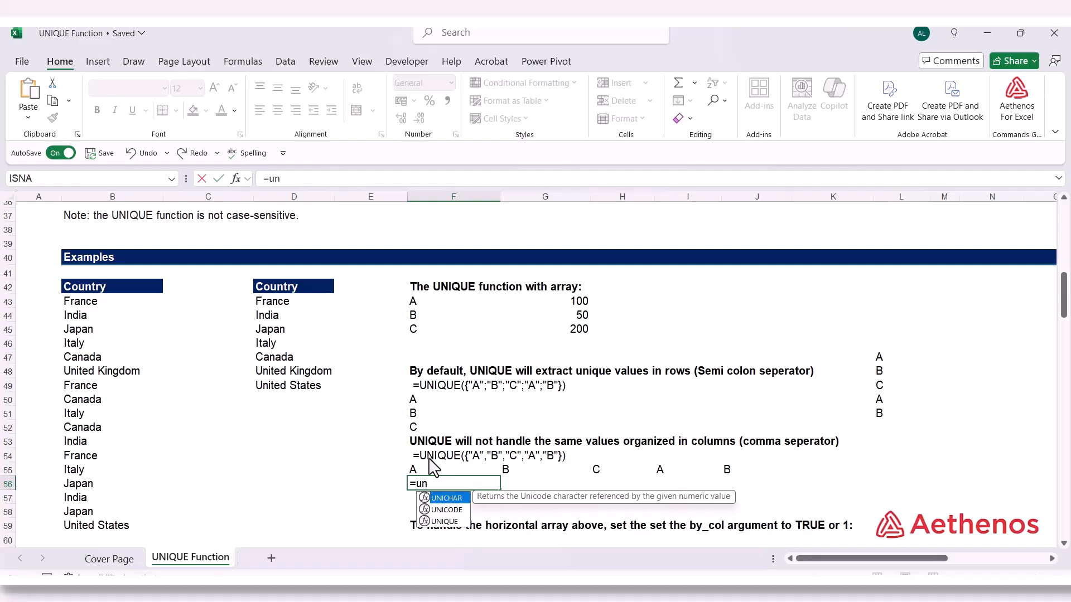
type("iq")
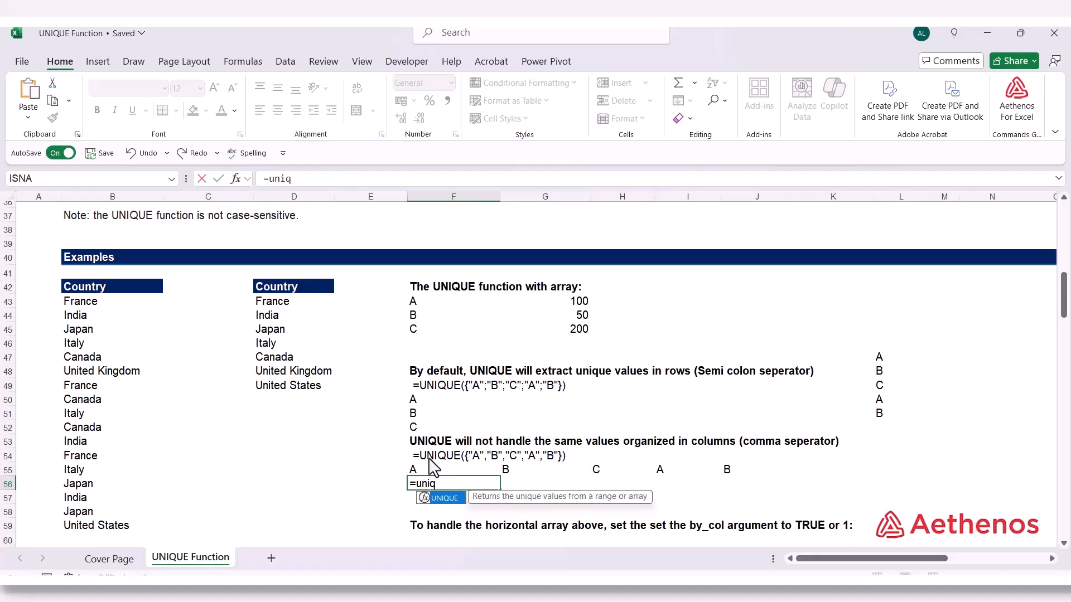
key("Tab")
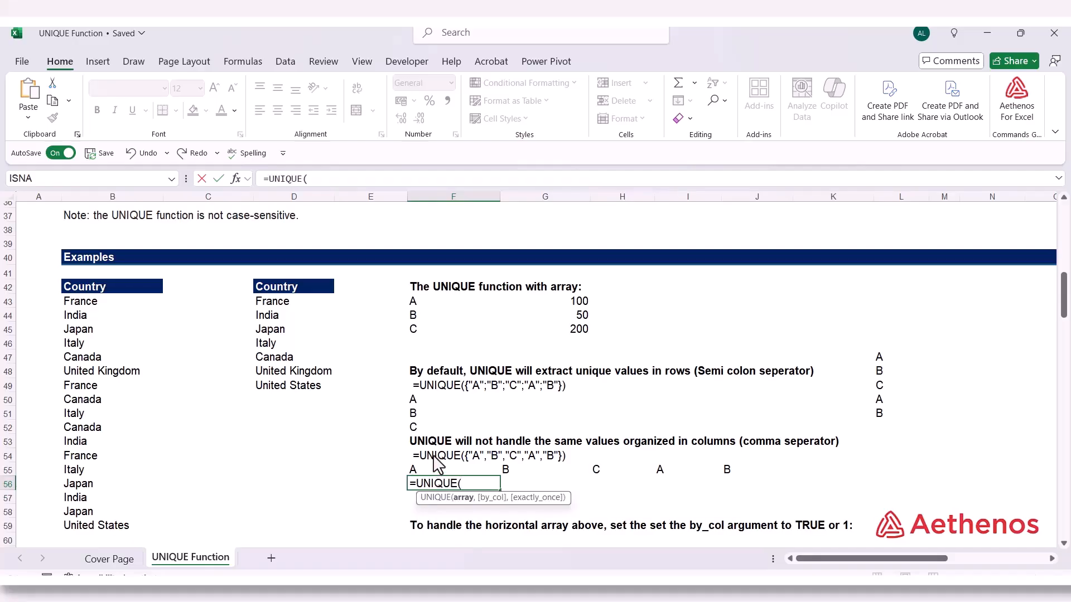
left_click(435, 471)
left_click_drag(495, 480, 724, 472)
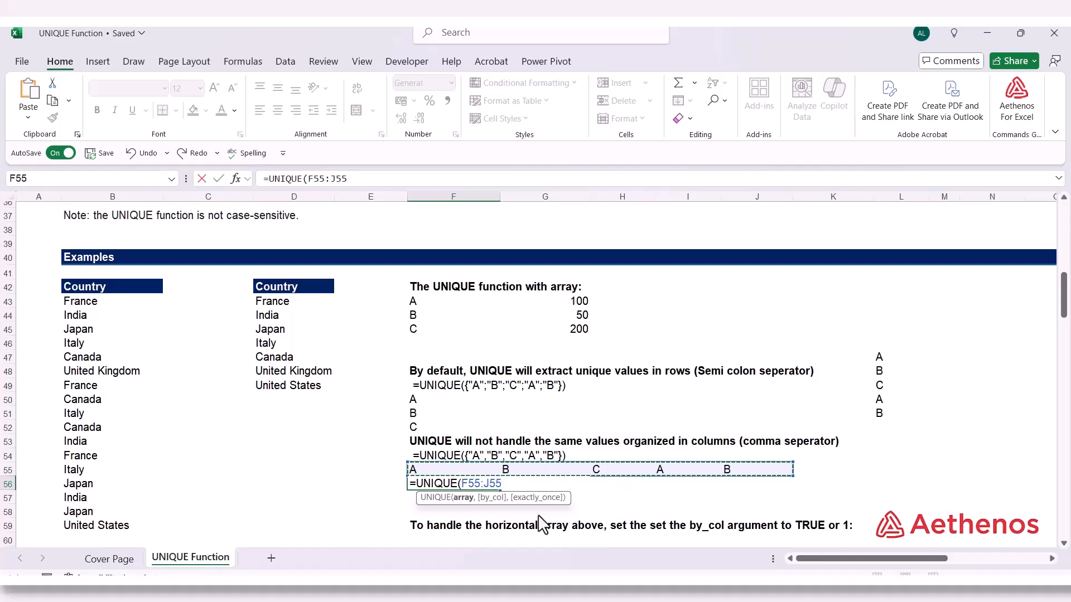
type(")")
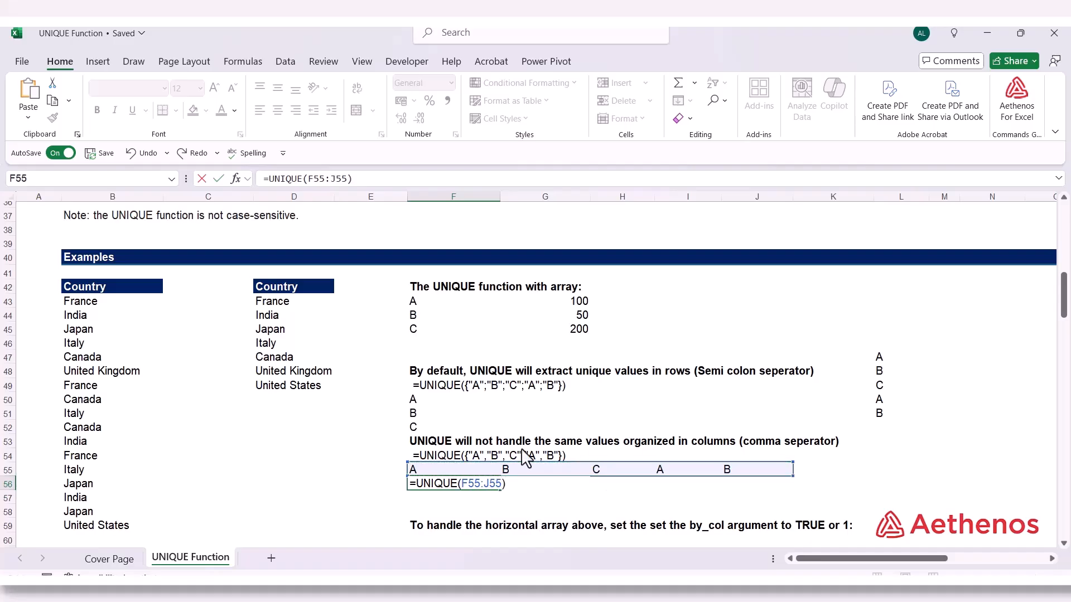
key("Return")
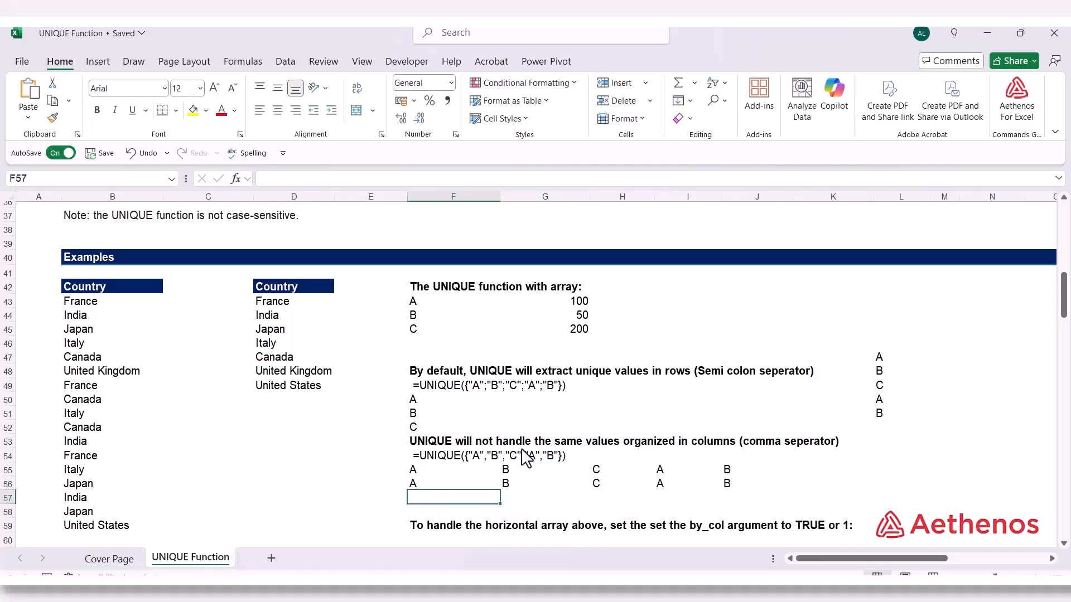
double_click(423, 483)
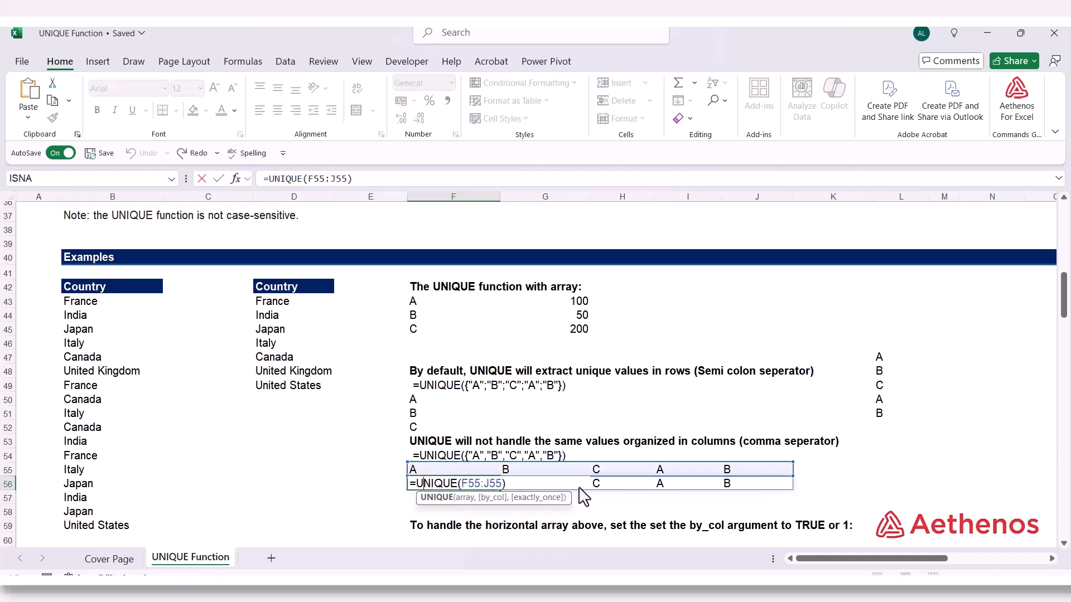
key("Escape")
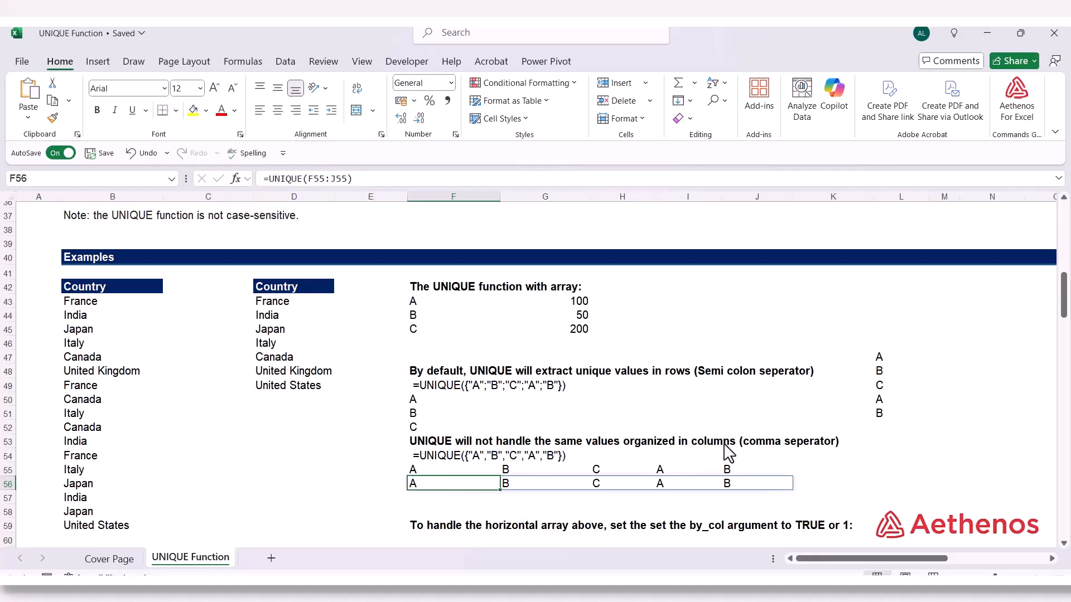
Copy the formula text =UNIQUE({"A","B","C","A","B"}) from F54 into F57 as a live formula, and review its comma-separated array
left_click(430, 504)
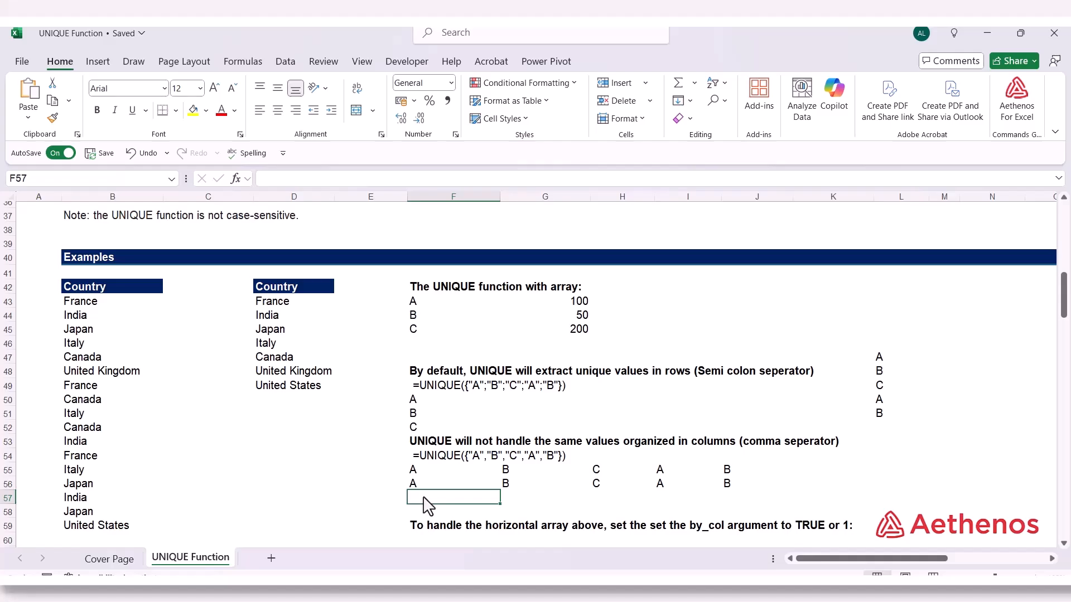
left_click(429, 457)
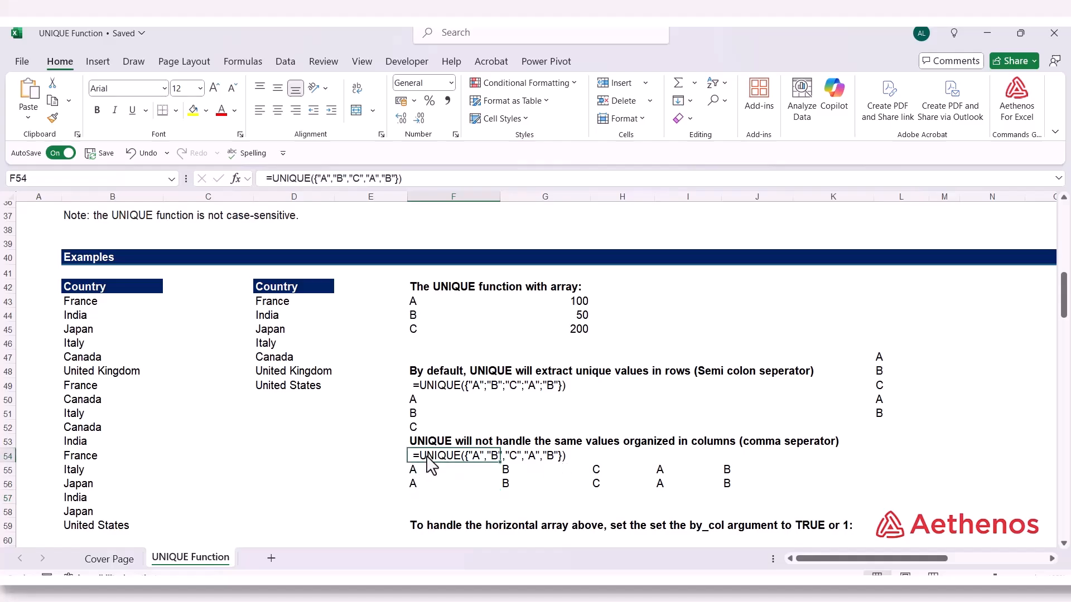
left_click_drag(402, 178, 263, 173)
key("ctrl+c")
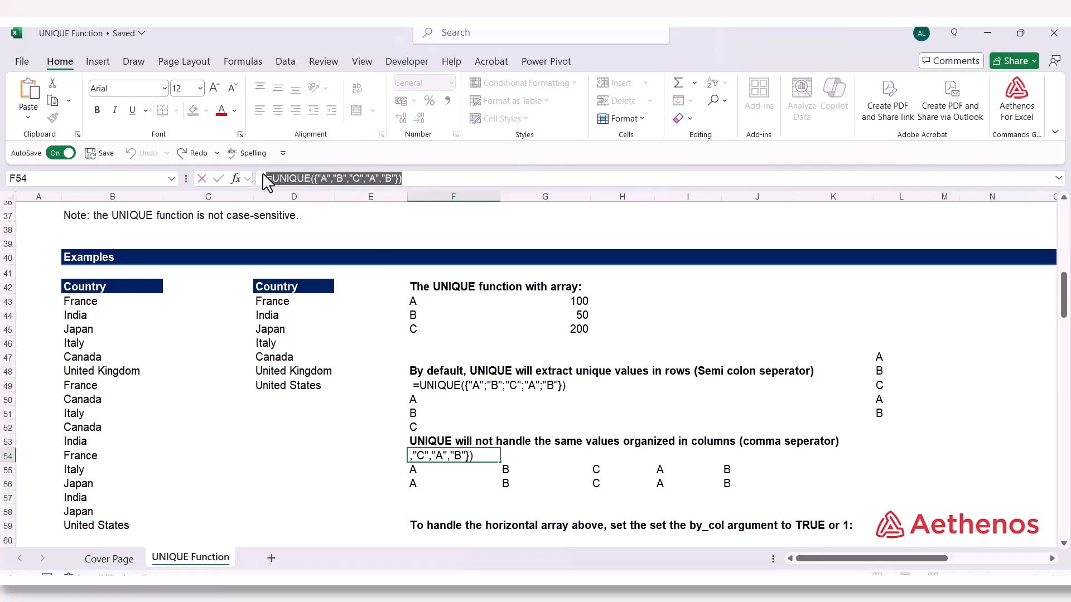
key("Escape")
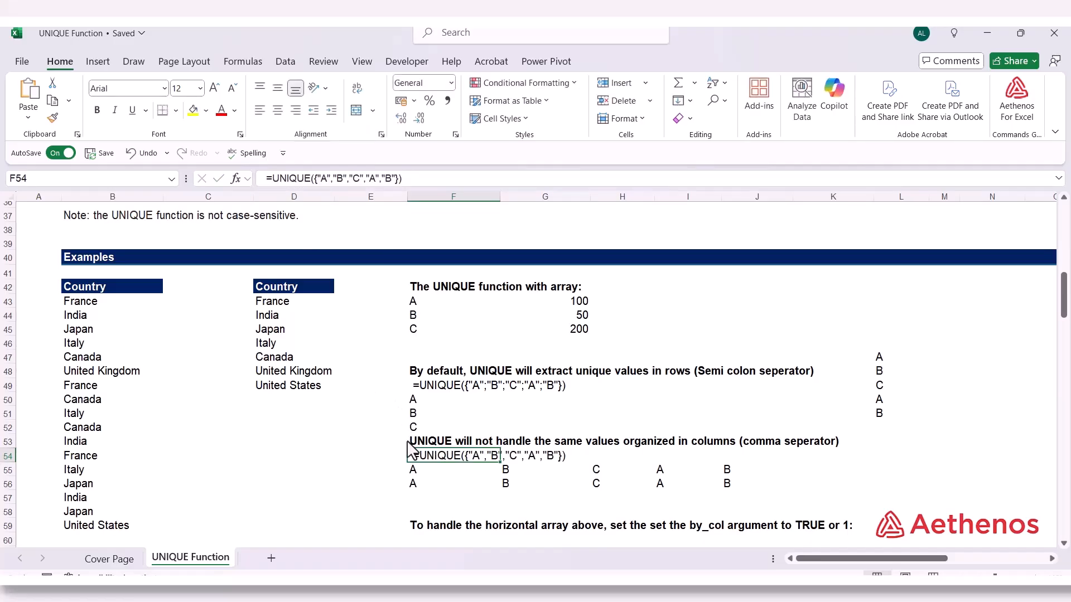
left_click(427, 497)
left_click(290, 180)
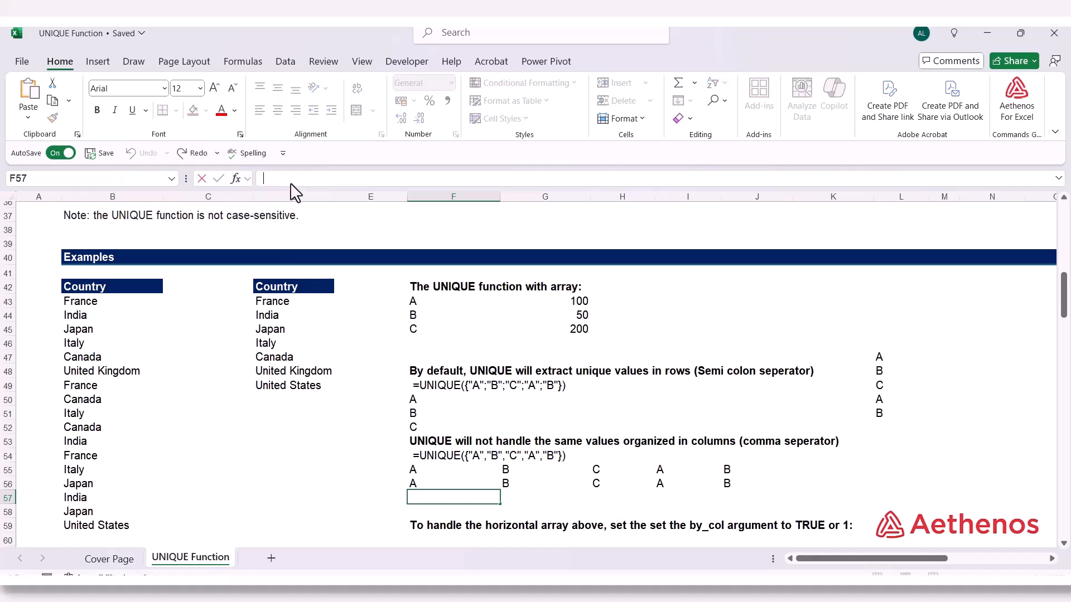
key("ctrl+v")
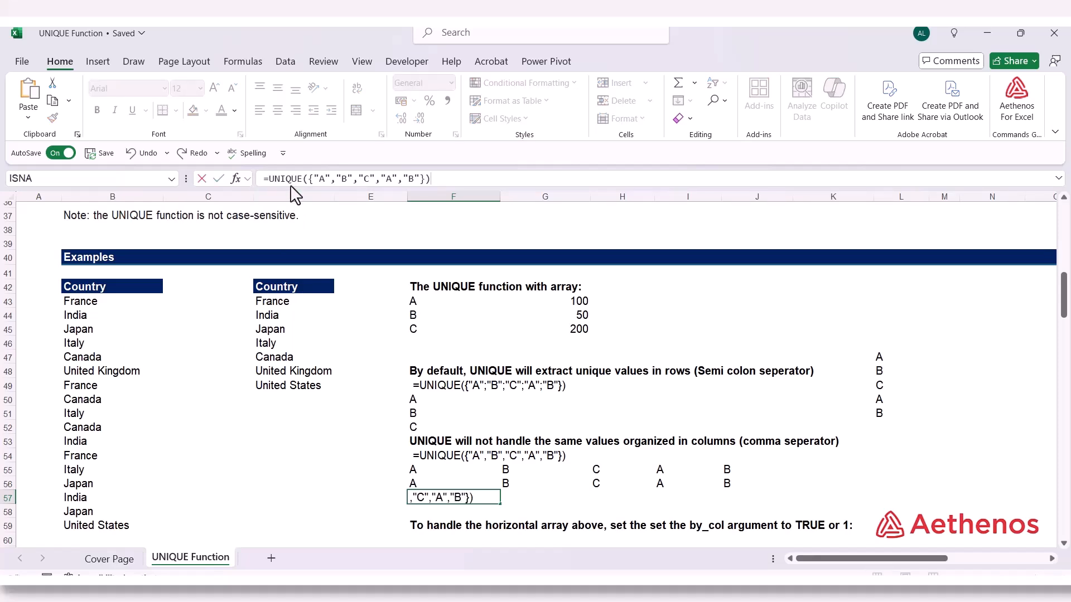
key("Return")
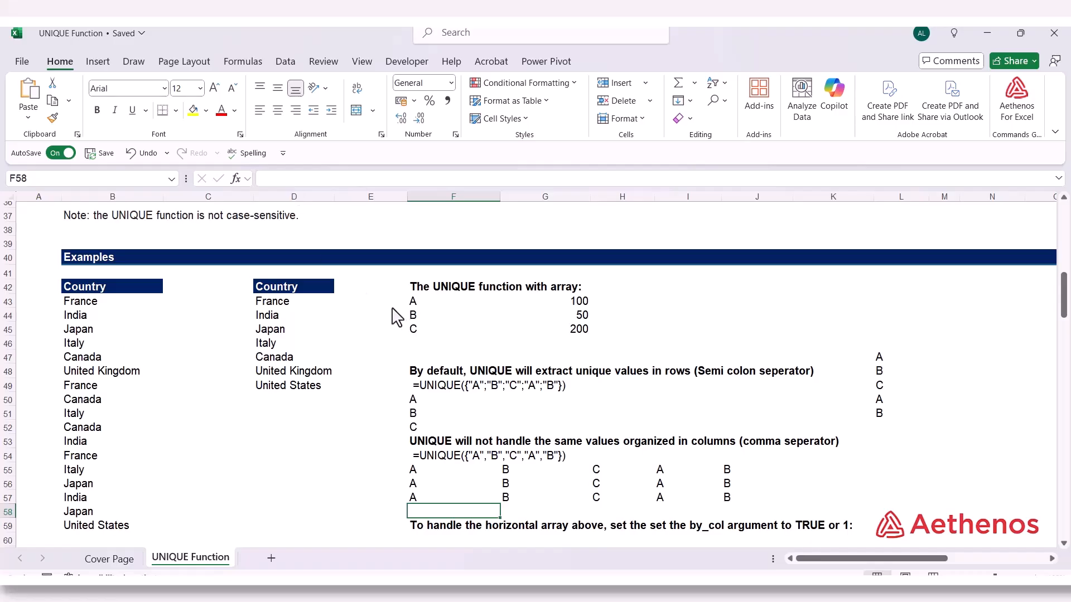
double_click(442, 496)
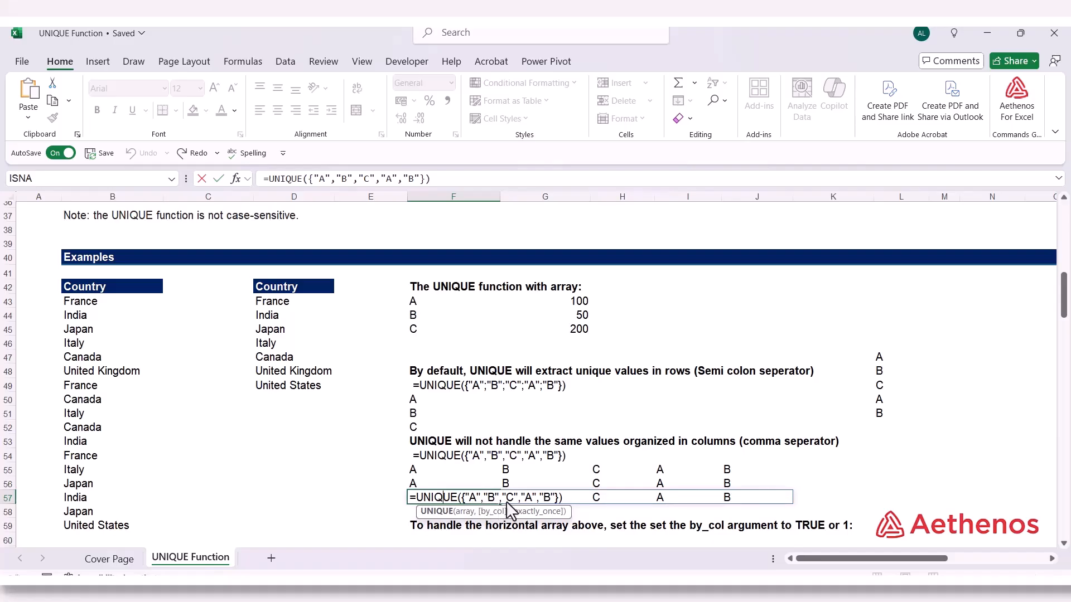
key("ctrl+Return")
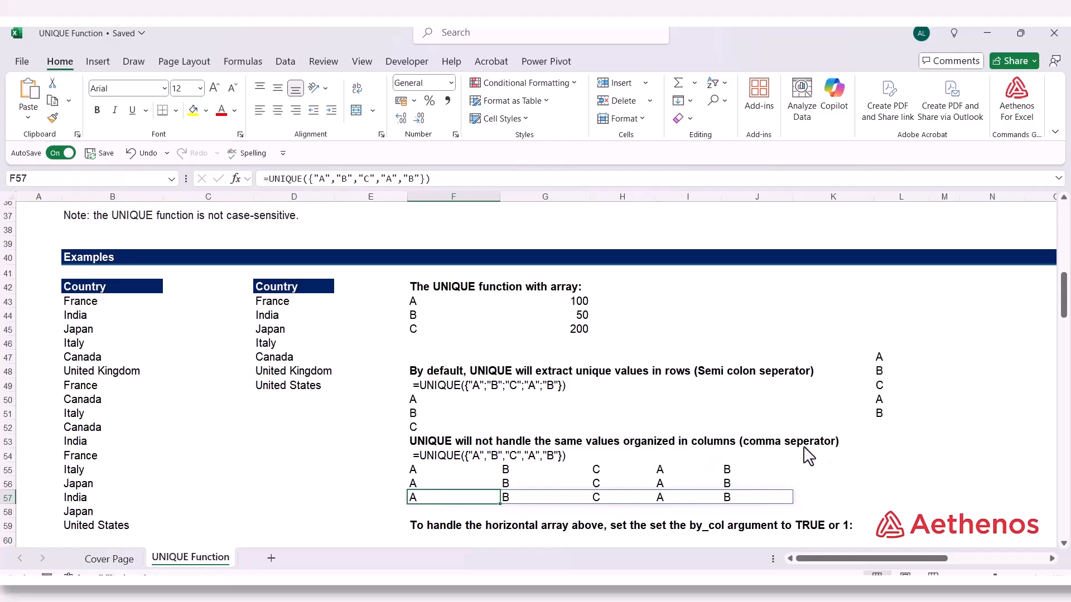
Enter =UNIQUE(F55:J55,TRUE) in F60 to extract the unique letters from the horizontal list by column
scroll(633, 438, "down", 3)
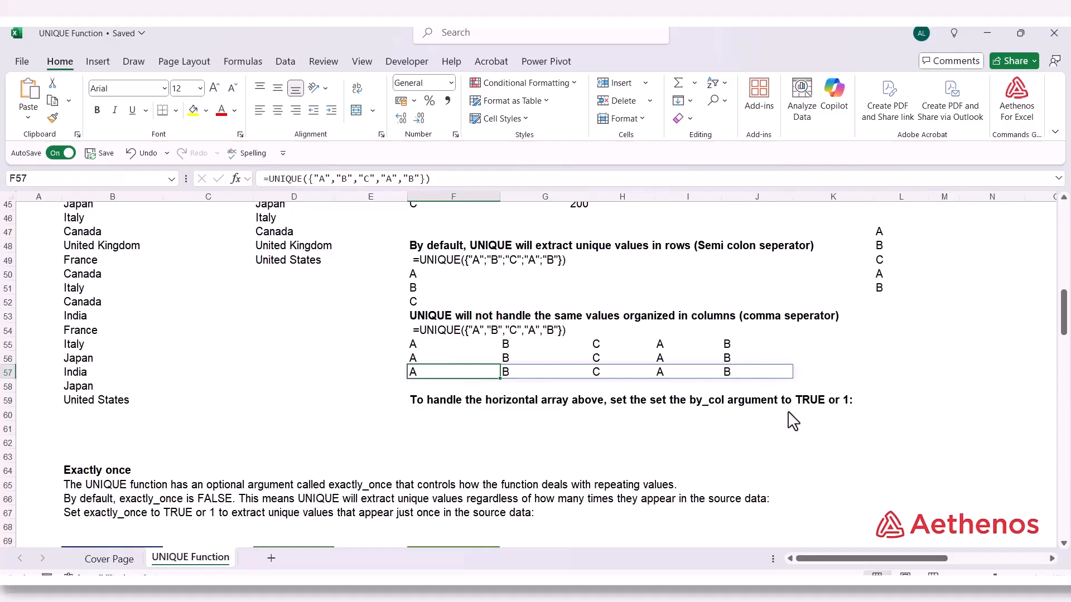
scroll(617, 467, "up", 2)
scroll(451, 444, "down", 1)
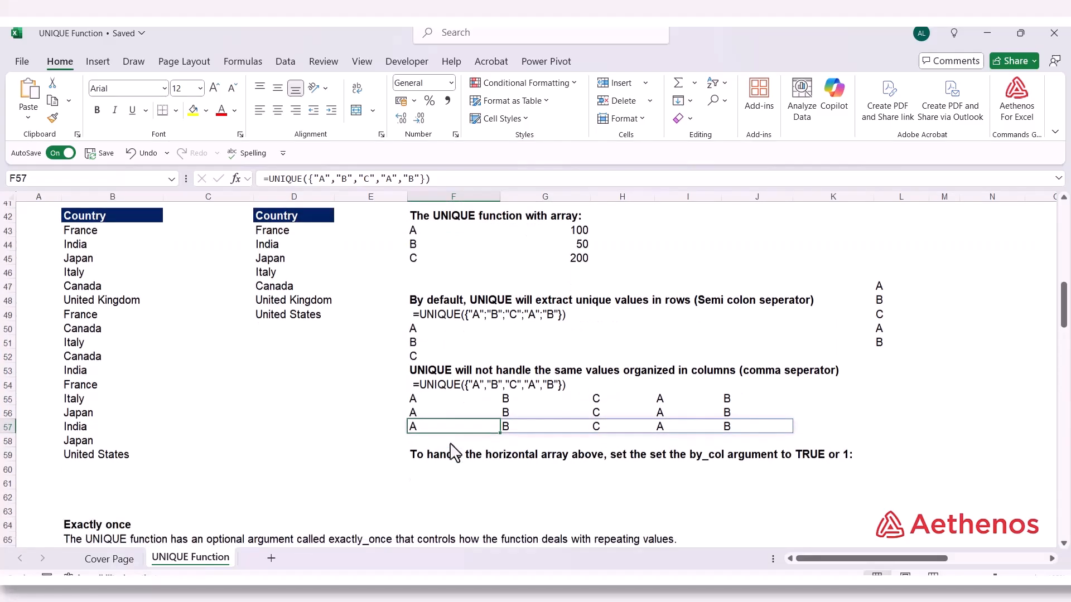
left_click(437, 460)
scroll(431, 519, "up", 1)
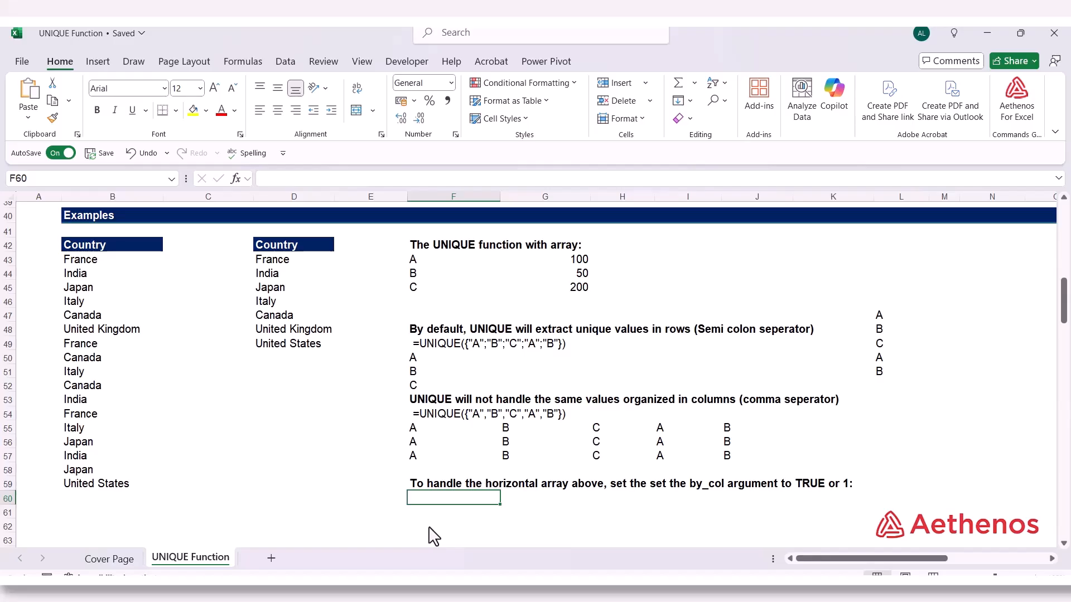
type("=")
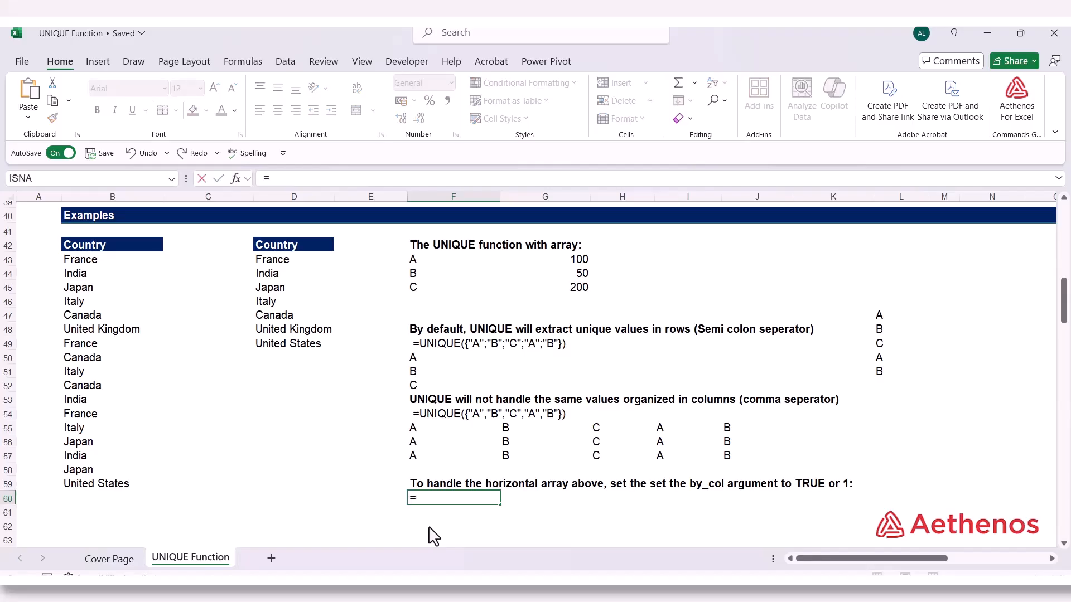
type("uni")
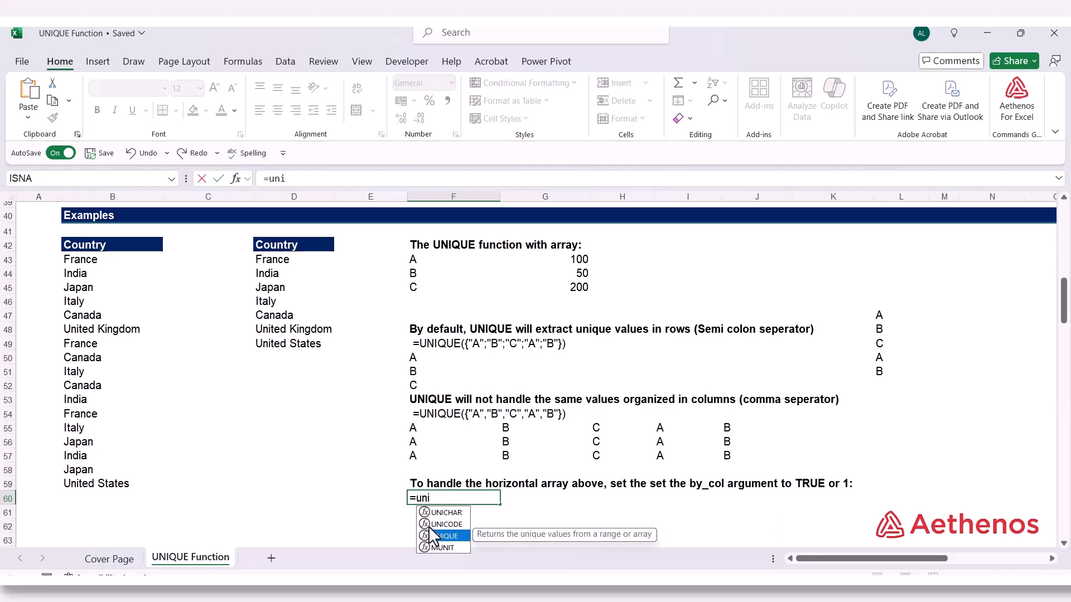
double_click(440, 536)
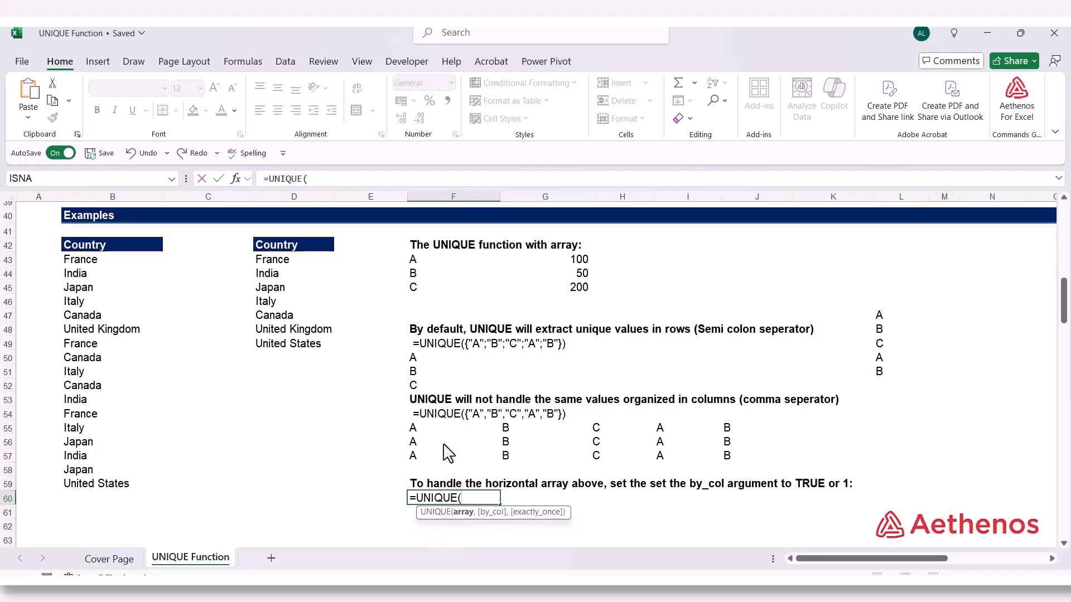
left_click(422, 434)
left_click_drag(493, 442, 725, 438)
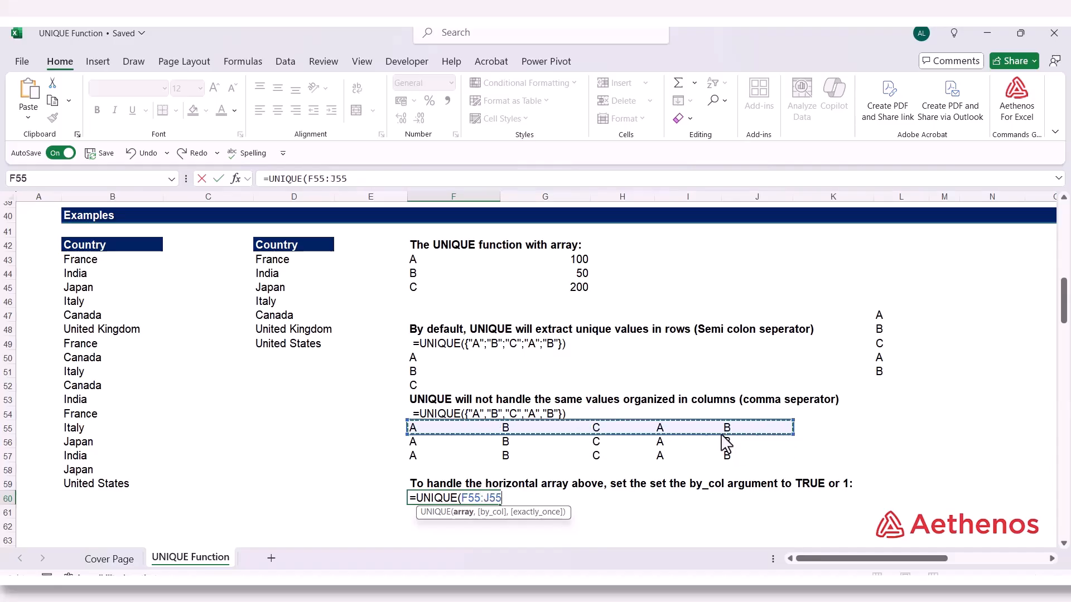
type(",")
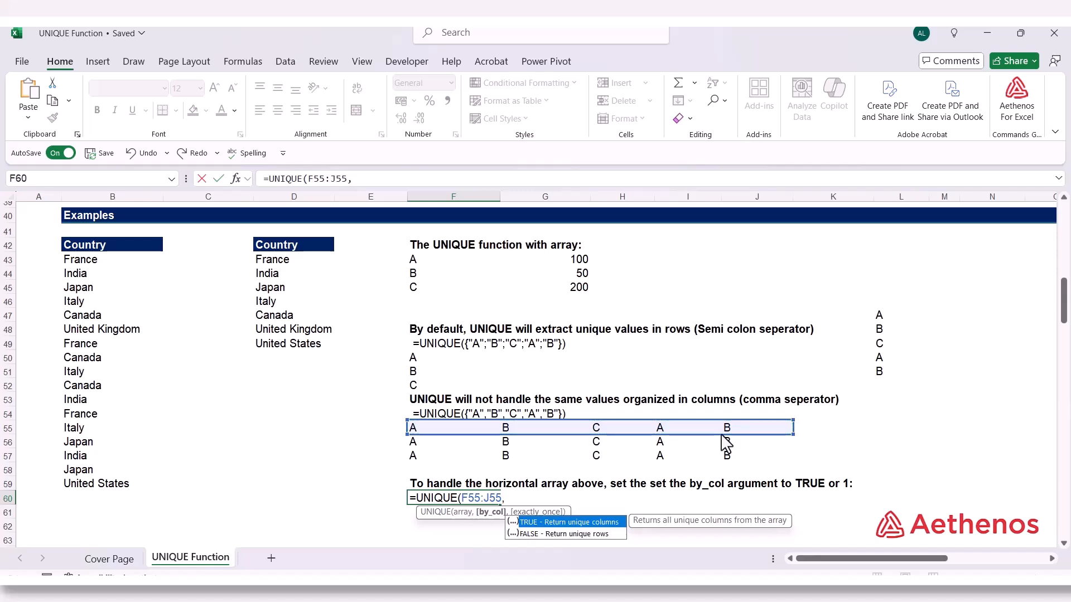
key("Tab")
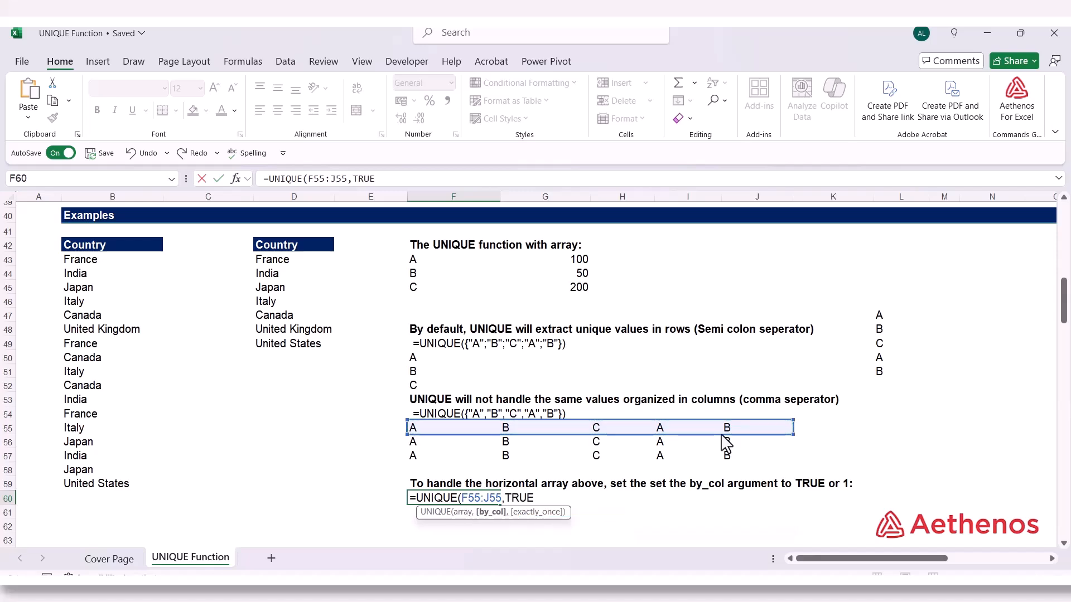
type(")")
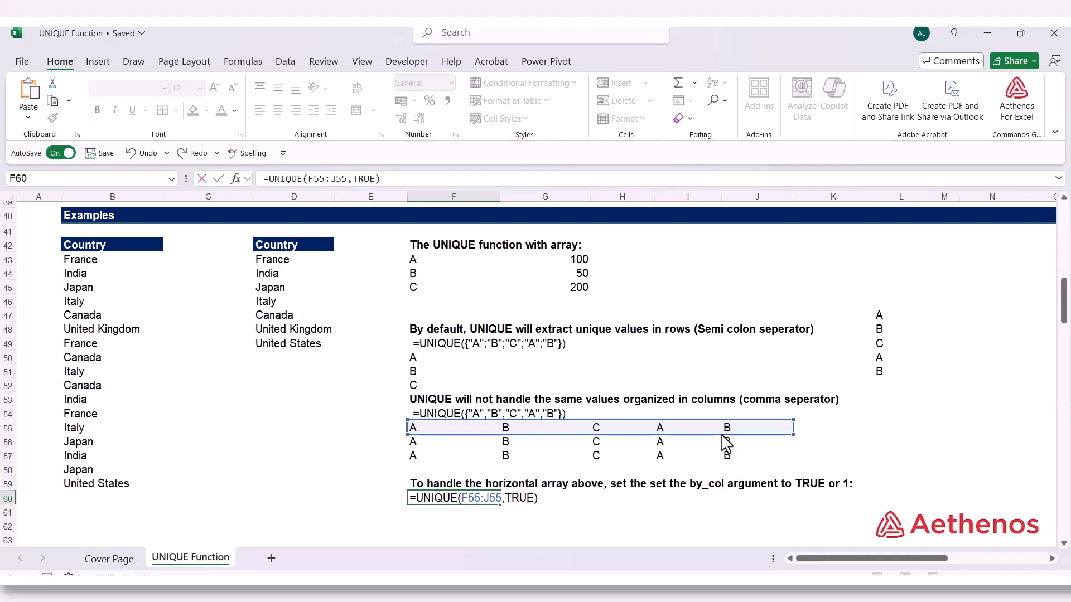
key("Return")
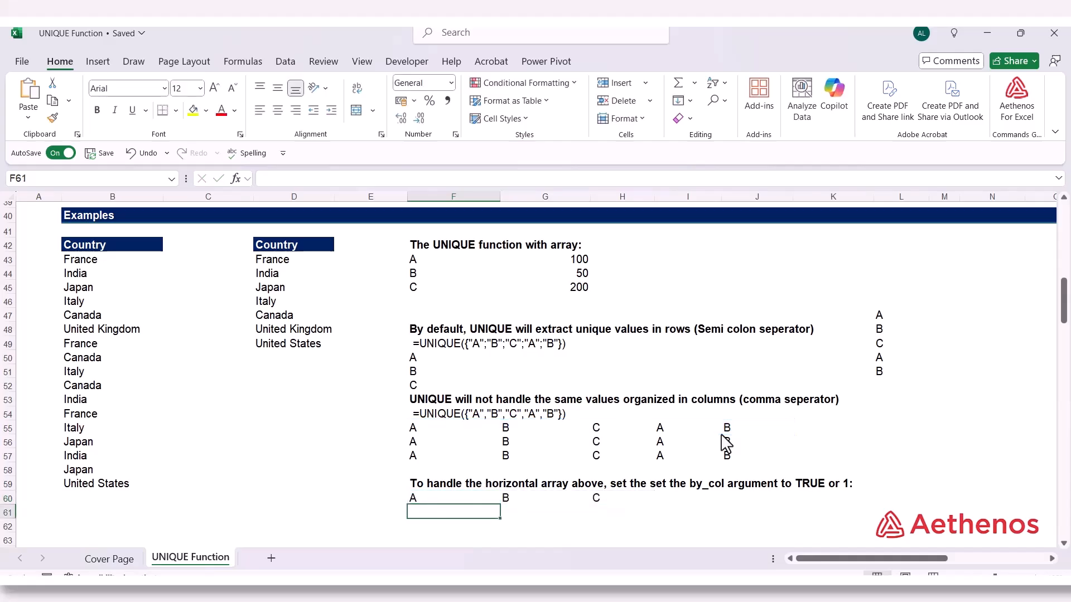
Examine the by_col argument in F60's formula and compare it with the UNIQUE formula in F56
double_click(447, 499)
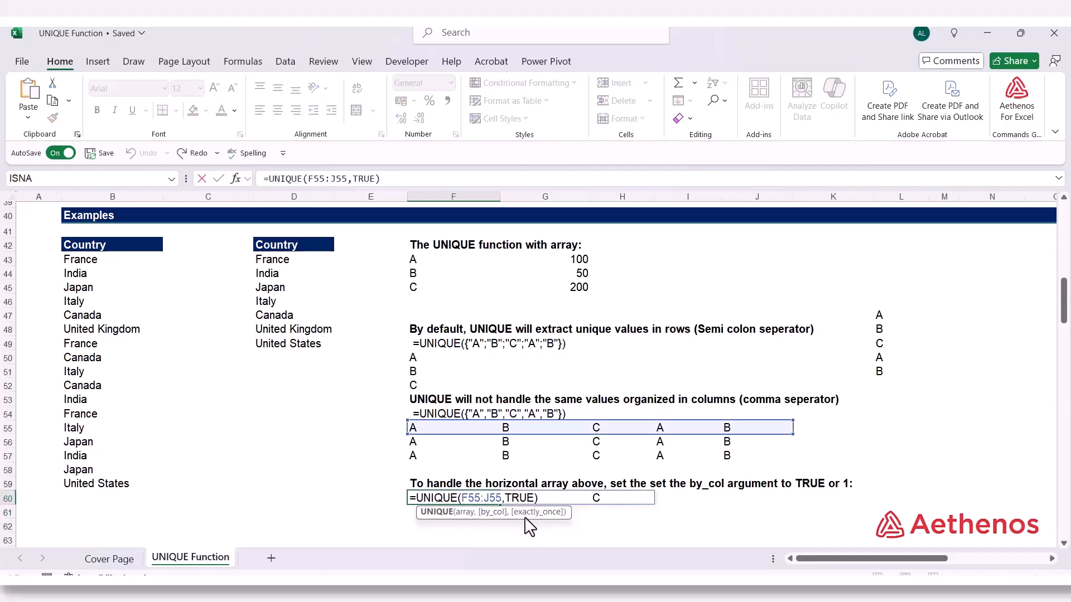
left_click_drag(508, 498, 520, 500)
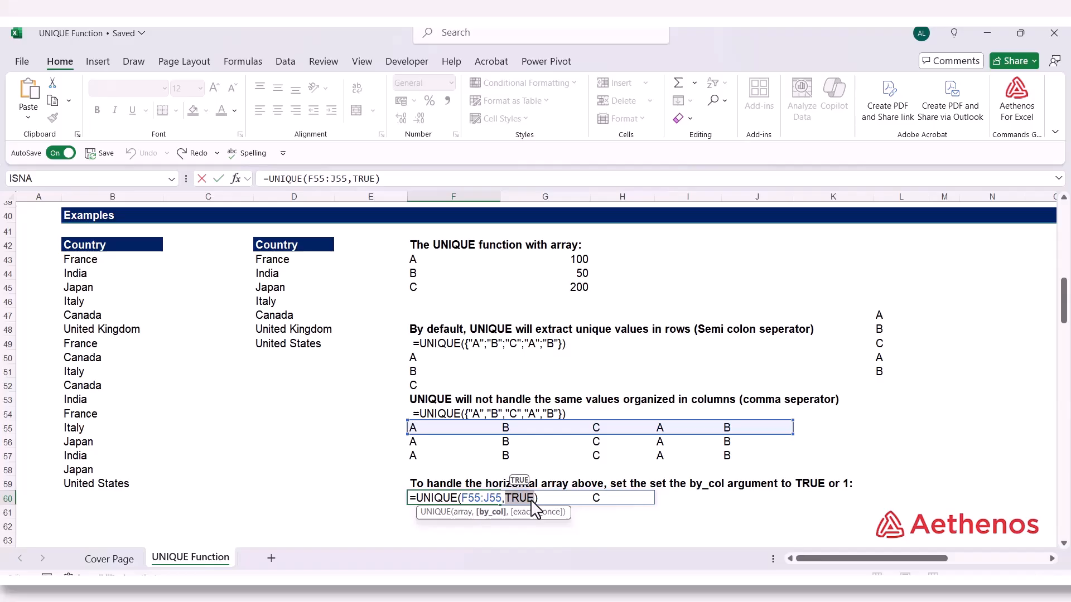
key("ctrl+Return")
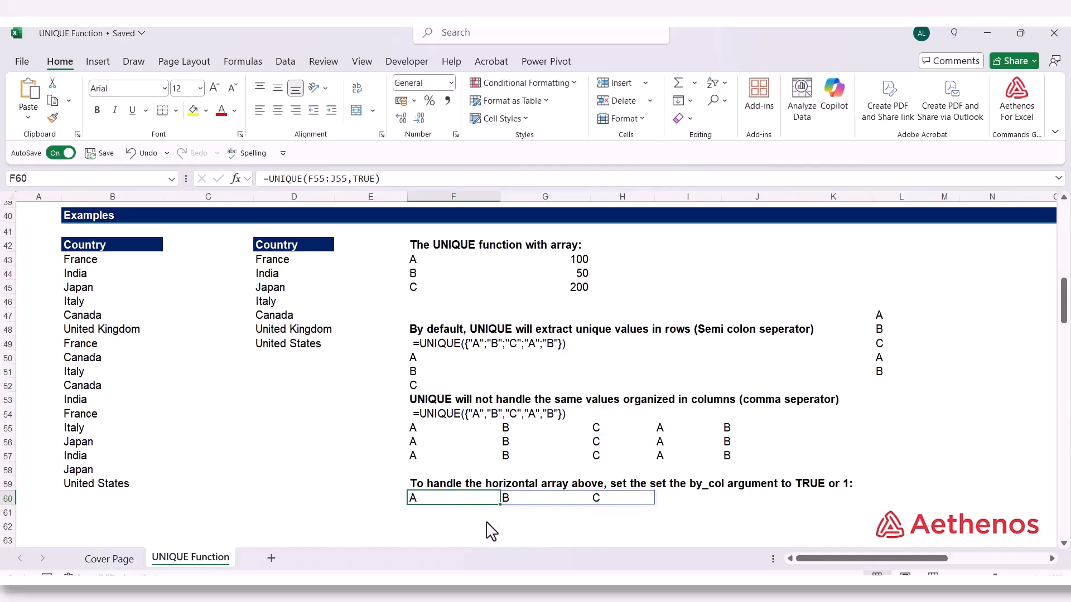
left_click(433, 445)
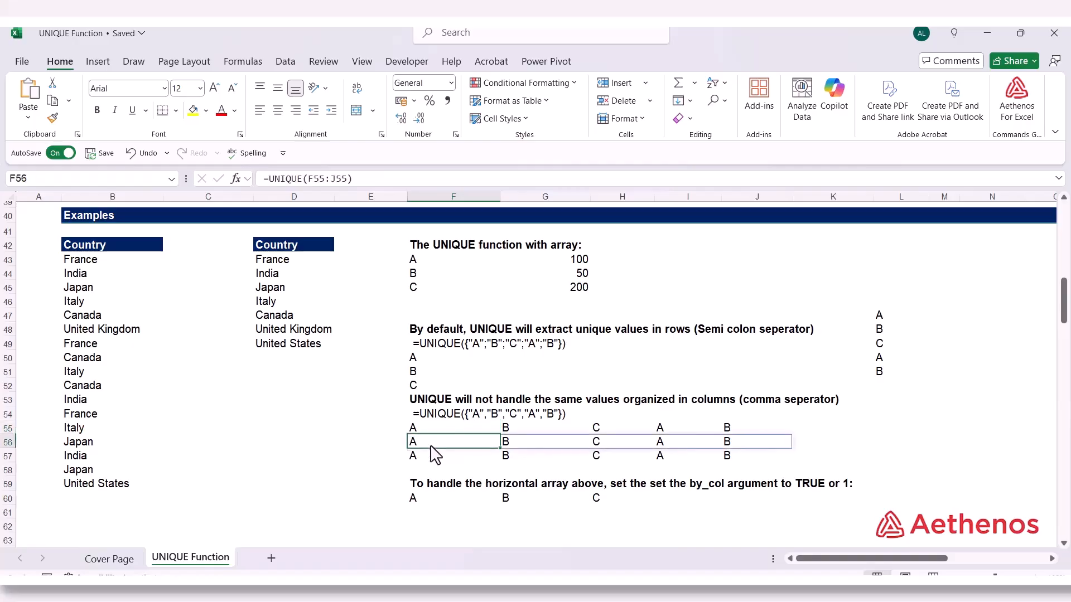
Add TRUE as the by_col argument in F57 so the formula reads =UNIQUE({"A","B","C","A","B"},TRUE)
left_click(433, 461)
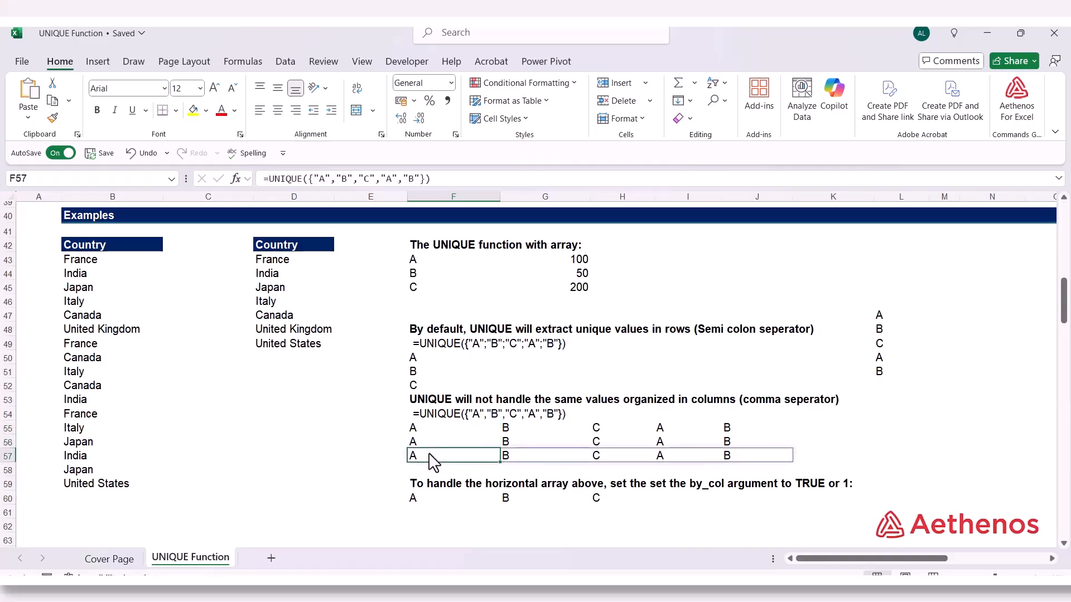
double_click(433, 460)
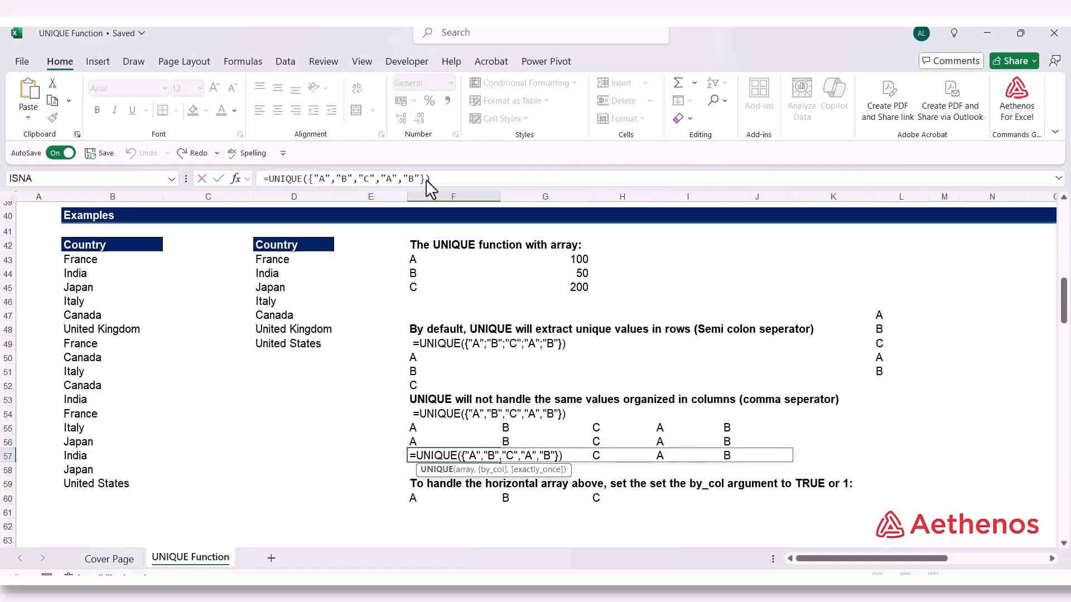
left_click(427, 179)
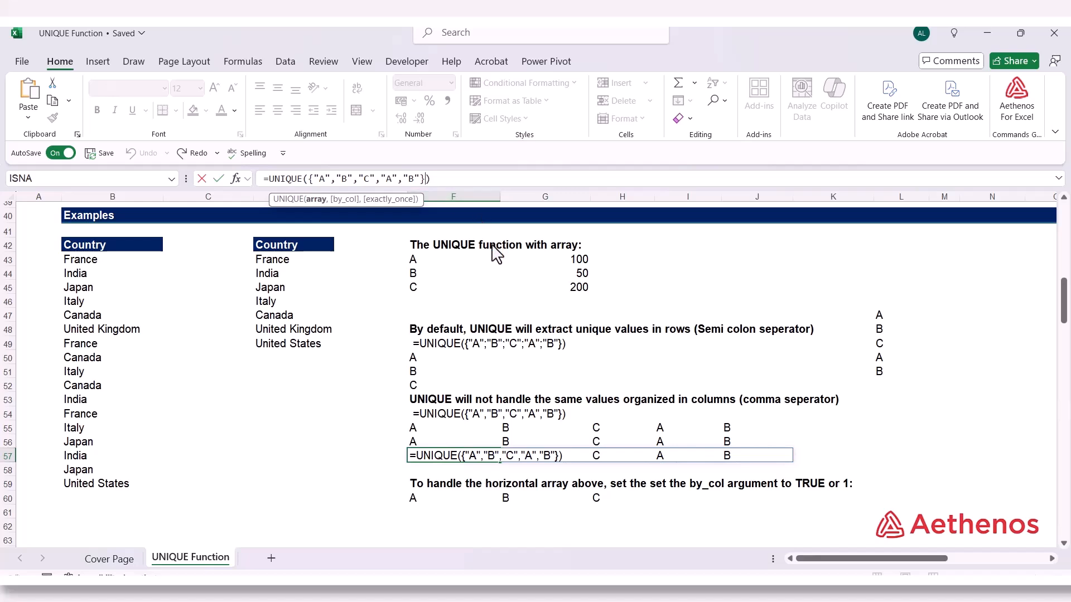
type(",")
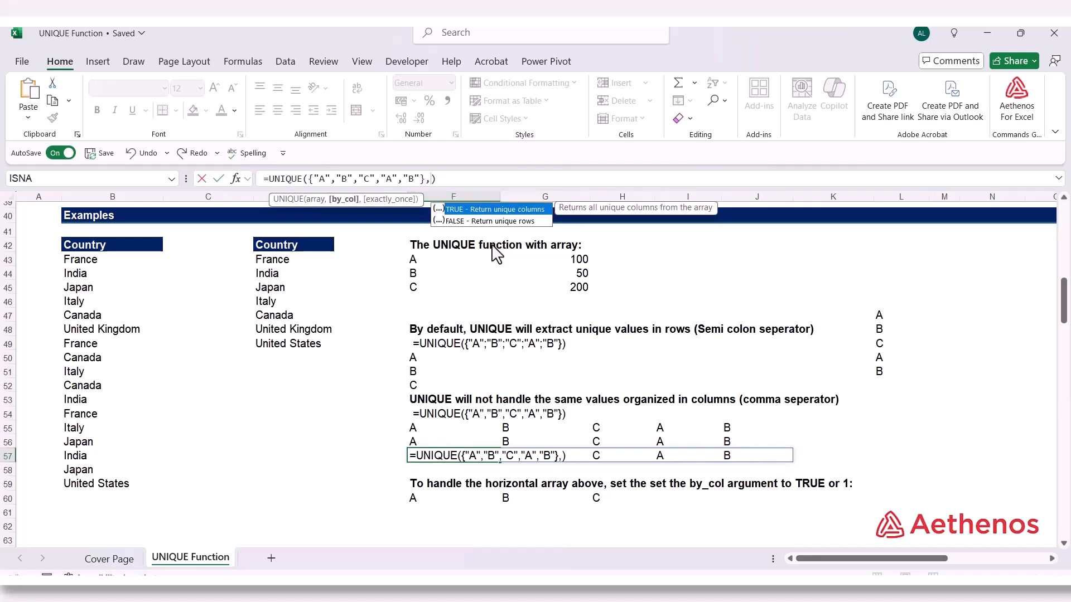
key("Down")
key("Up")
key("Tab")
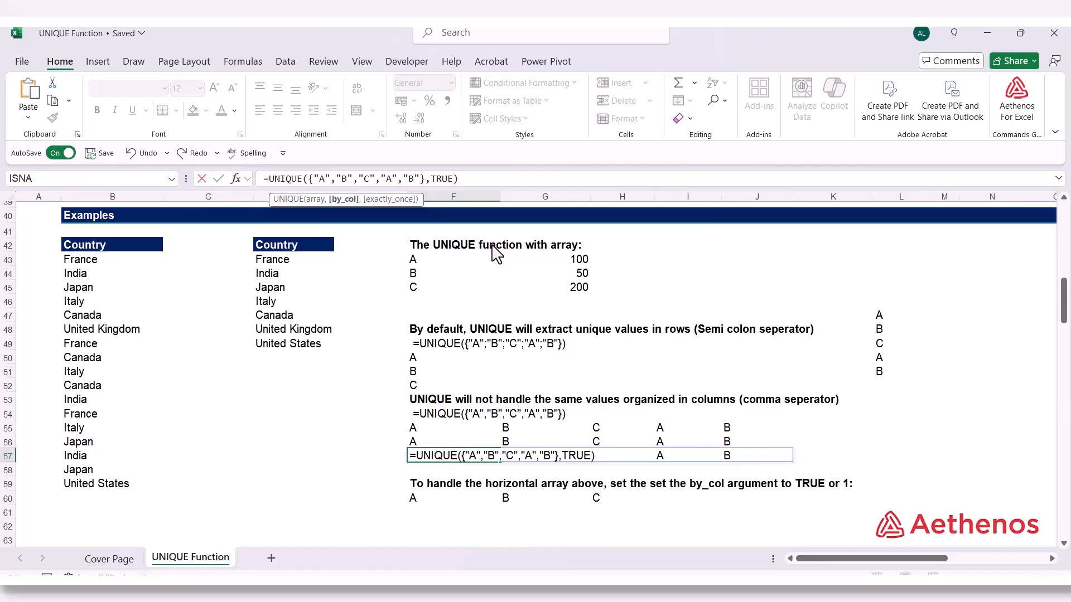
key("Return")
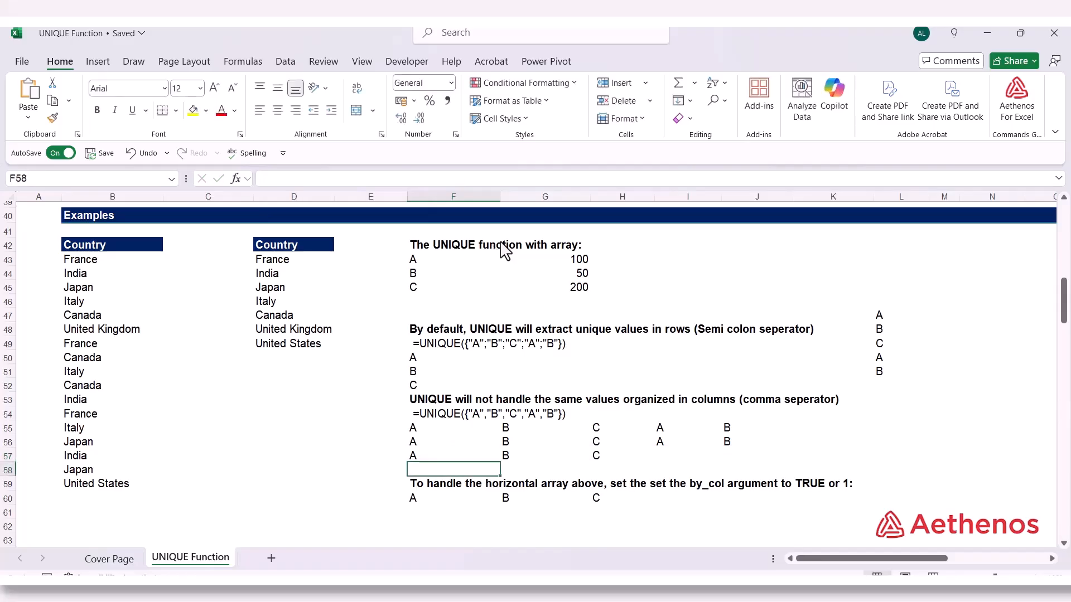
Check F57's array formula against its spilled results, leaving the formula as it is
double_click(435, 456)
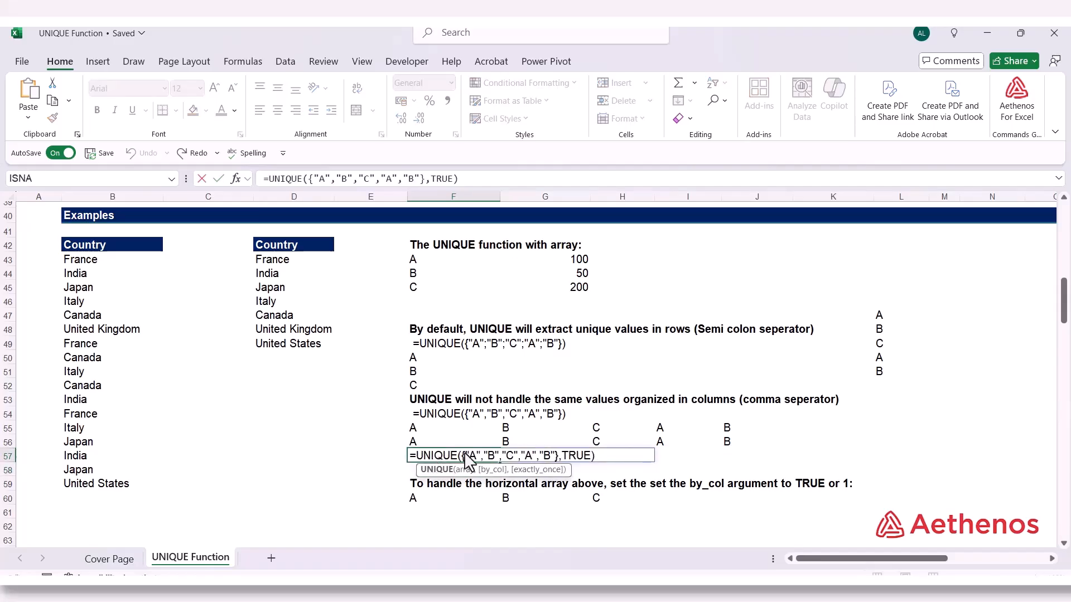
key("Escape")
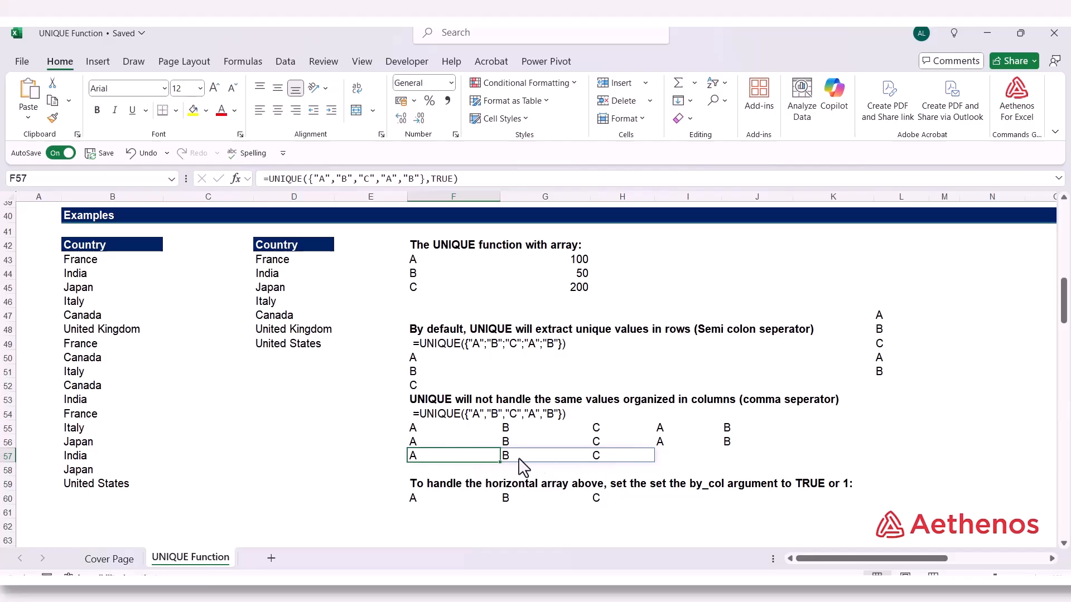
left_click(608, 457)
left_click(482, 462)
left_click(394, 471)
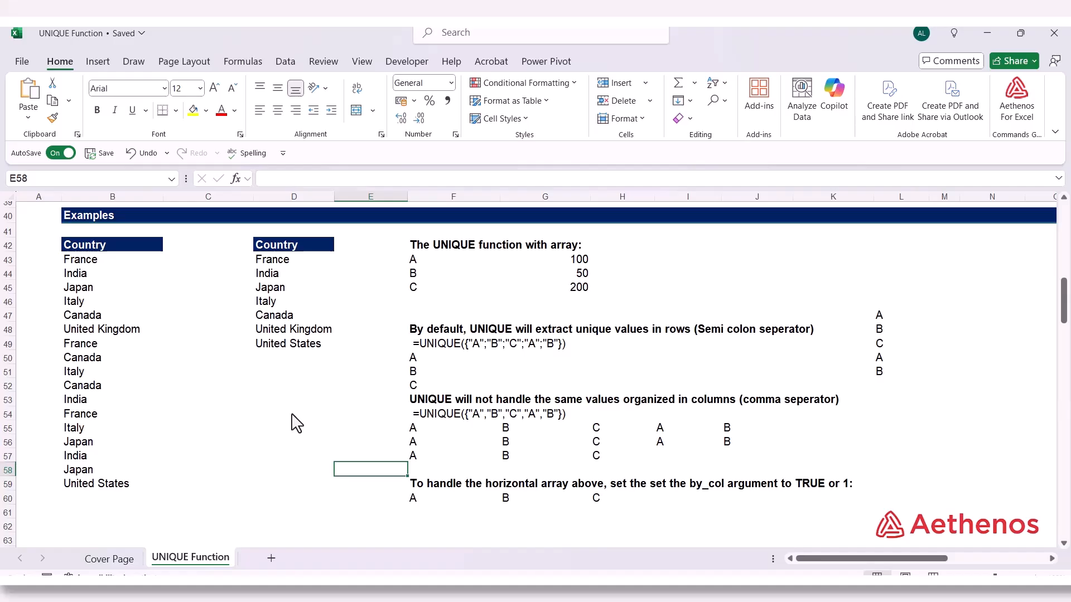
Enter =UNIQUE(B71:B87,FALSE,TRUE) in D71 under Exactly Once to extract the countries that appear only once in the list
scroll(296, 424, "down", 8)
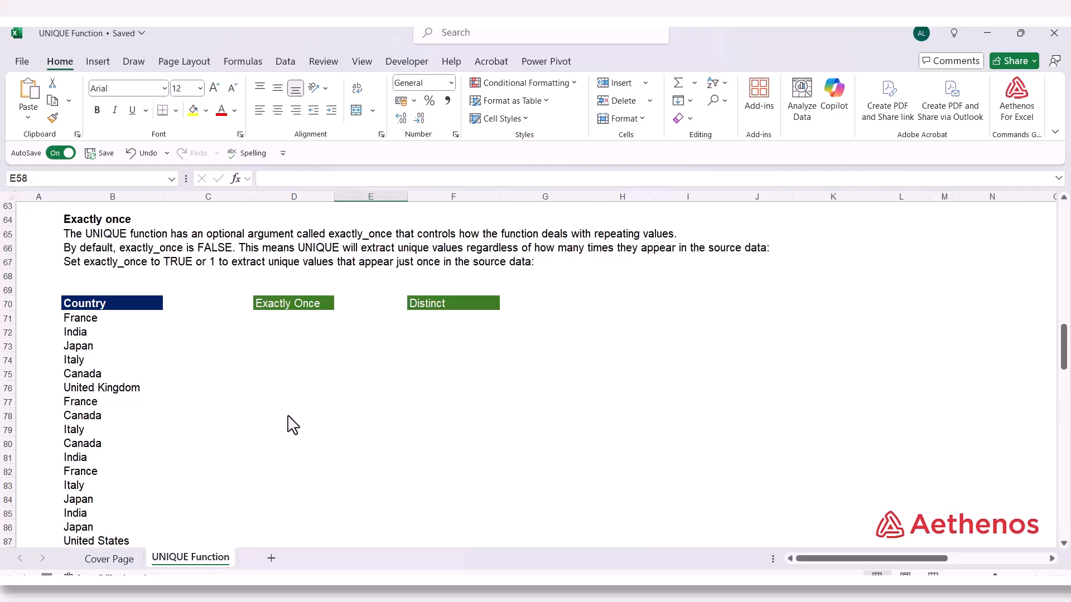
left_click(286, 305)
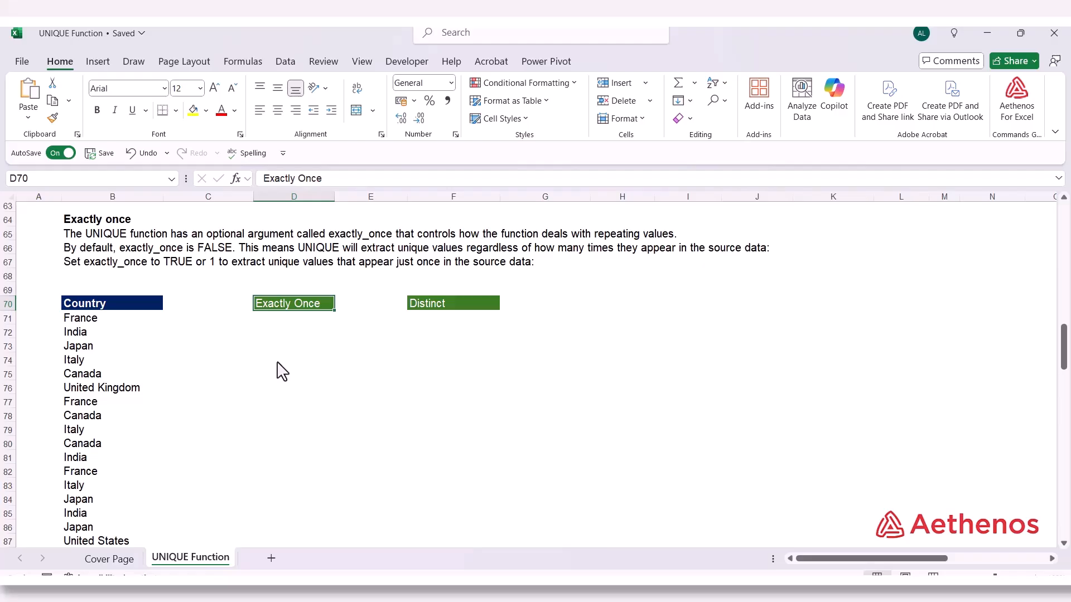
left_click(291, 320)
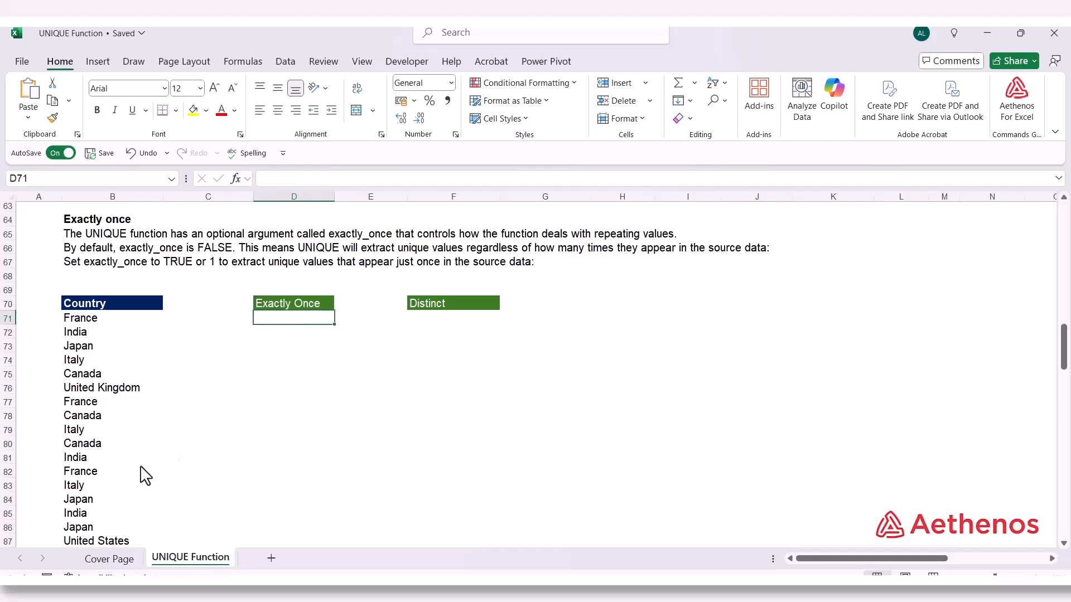
type("=")
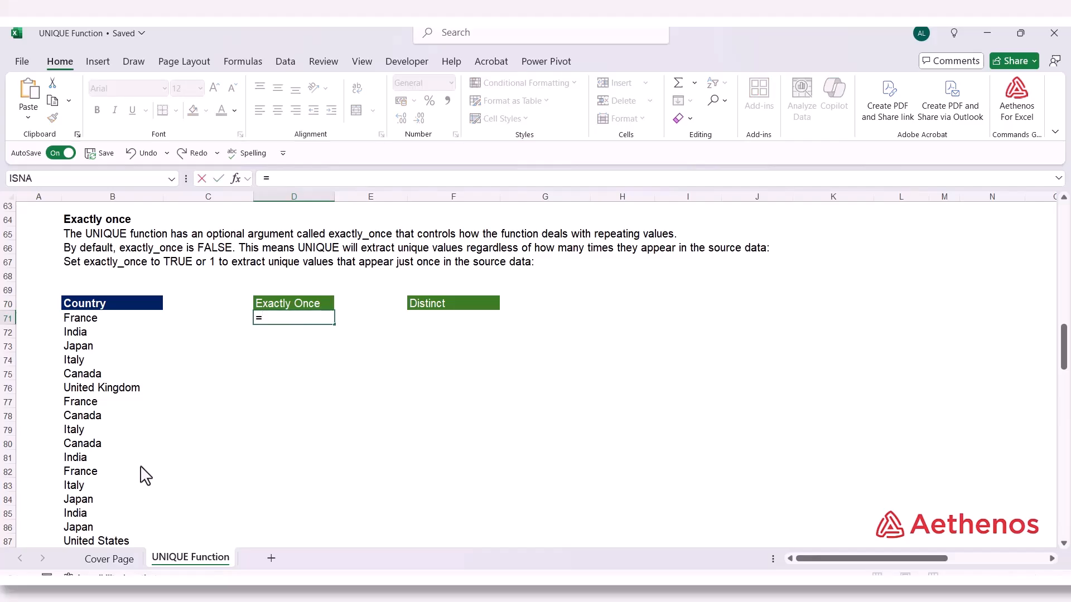
type("un")
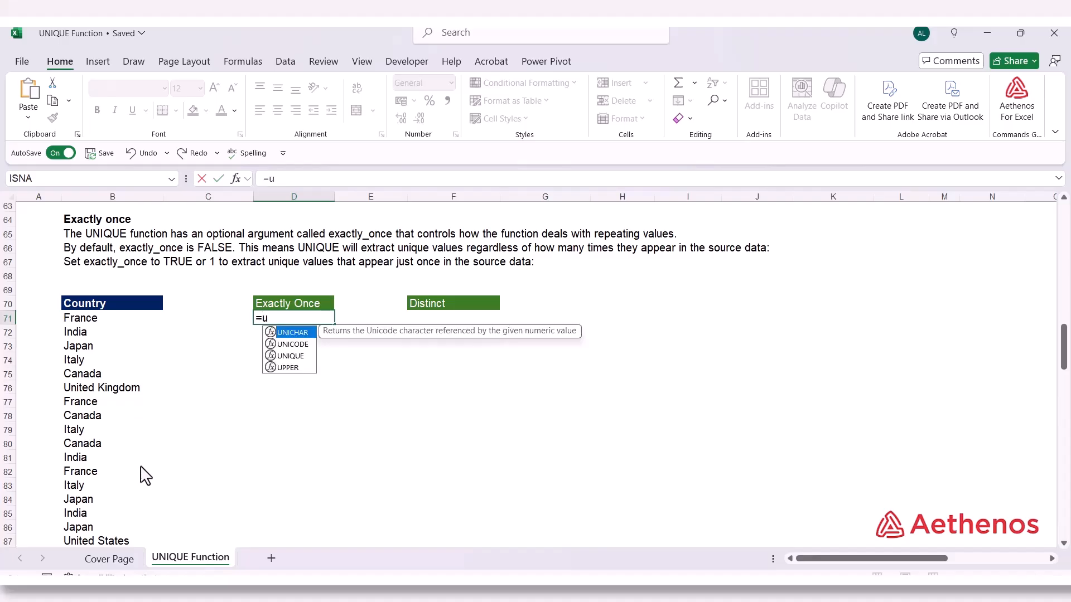
key("Down")
key("Down")
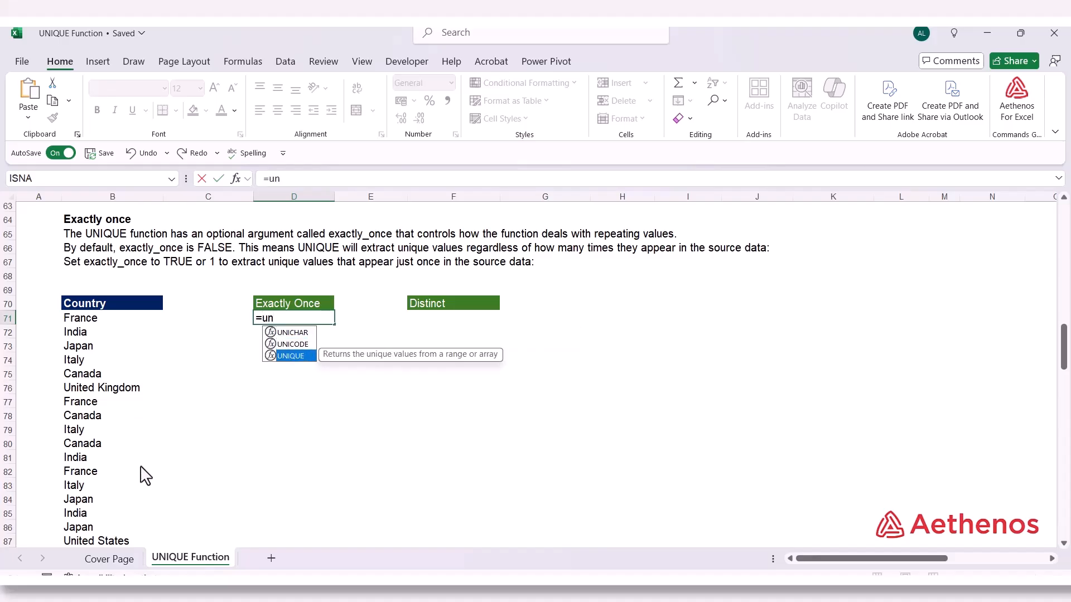
key("Tab")
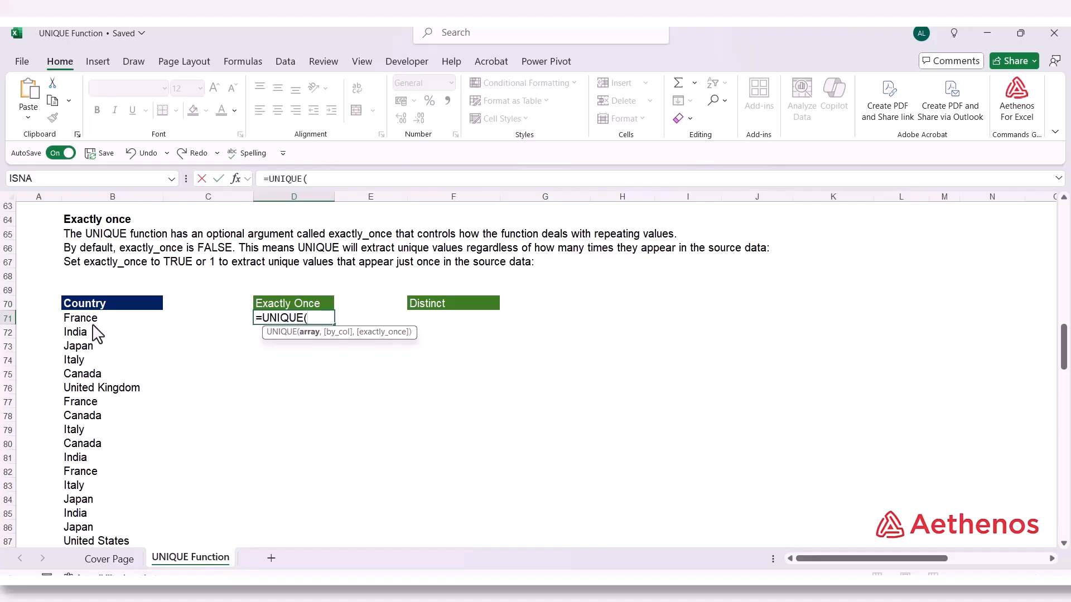
left_click_drag(92, 323, 95, 542)
type(",")
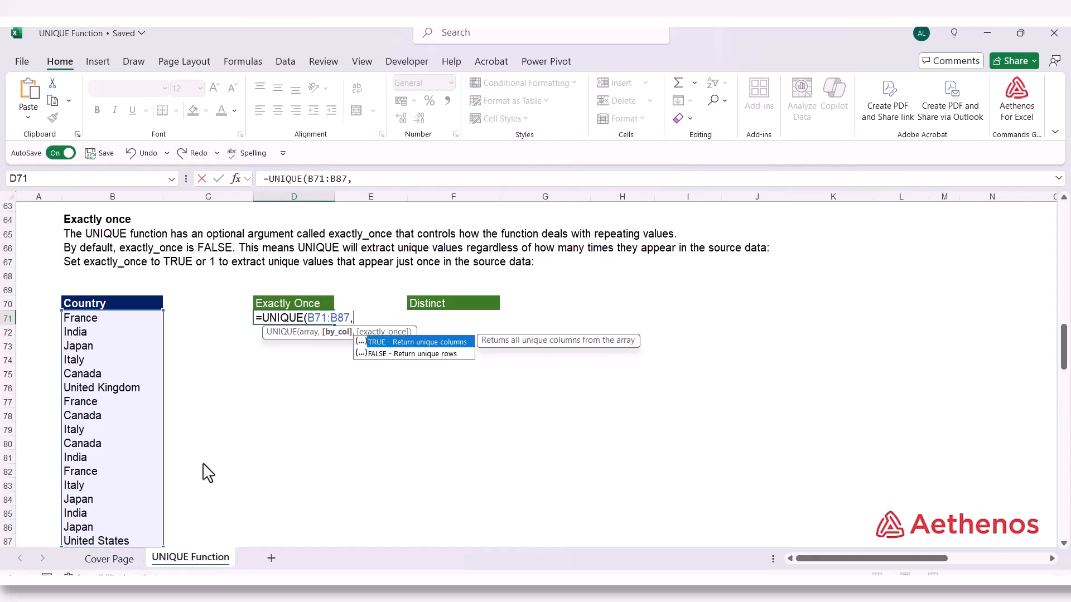
key("Down")
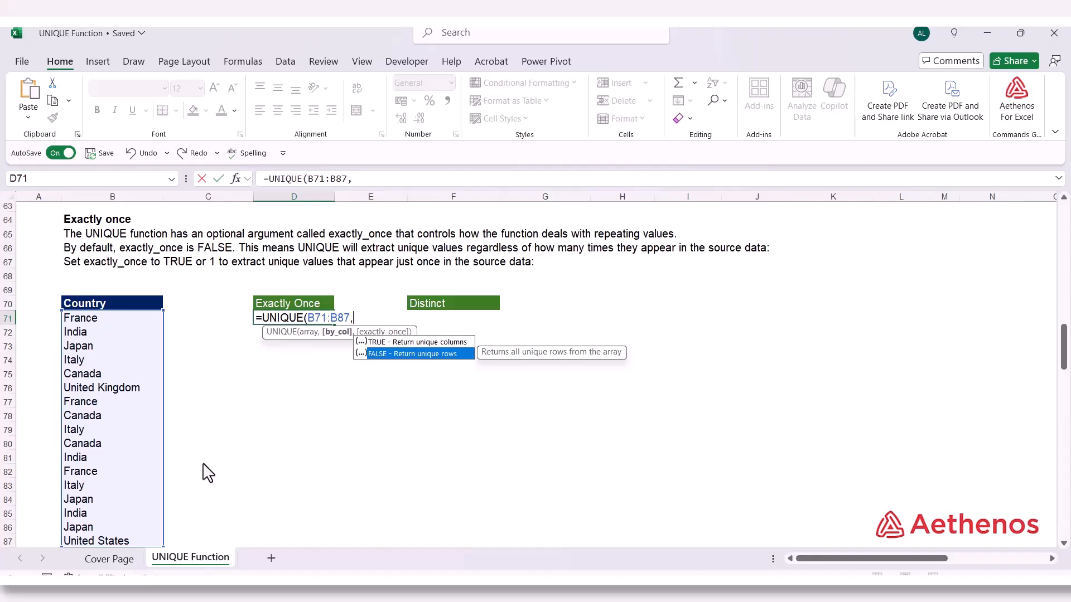
key("Tab")
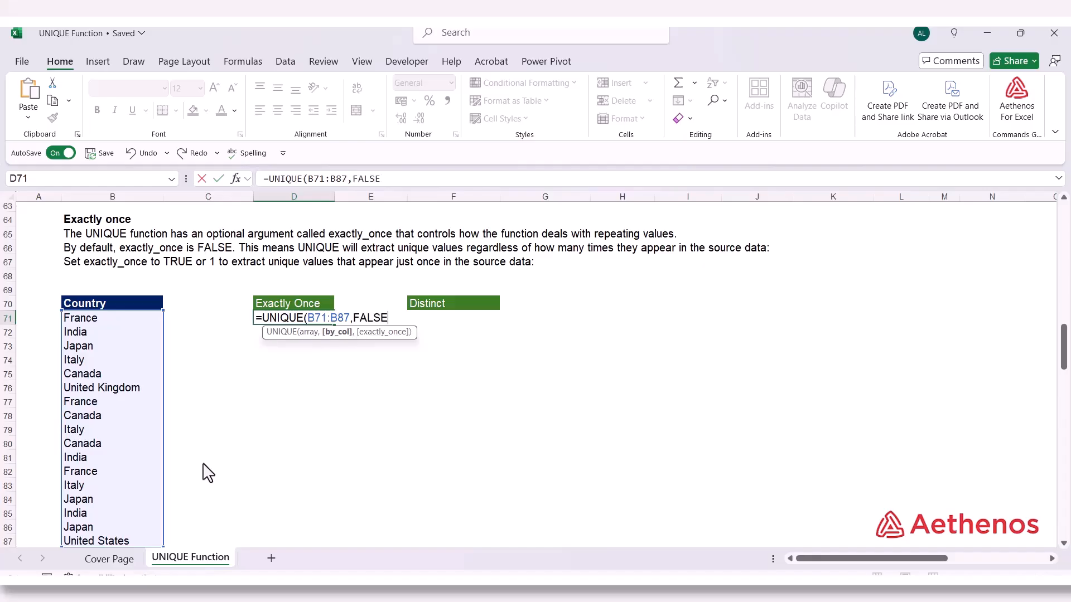
type(",")
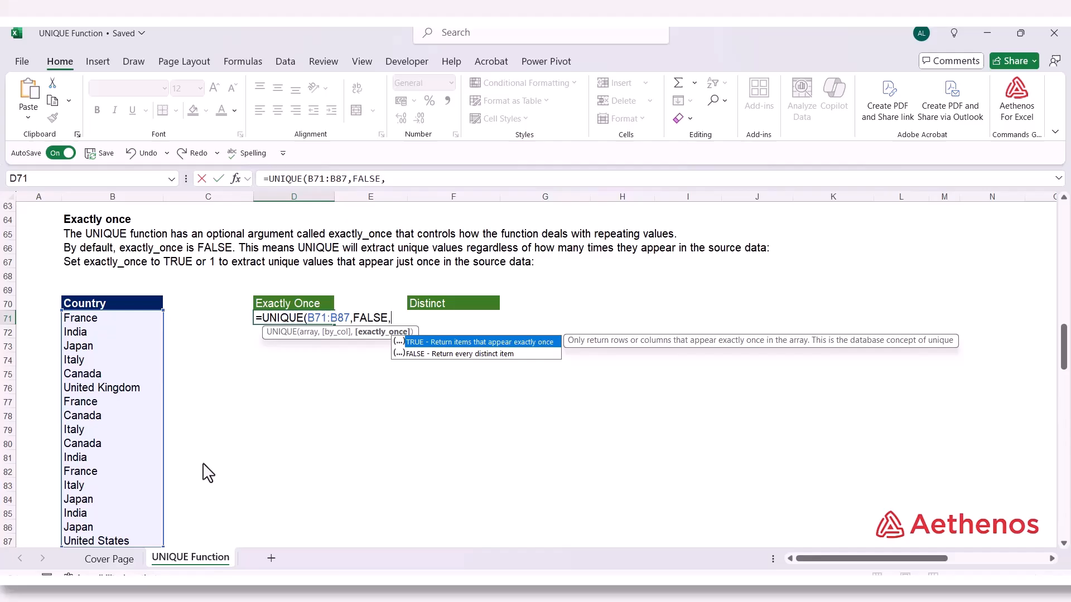
key("Tab")
type(")")
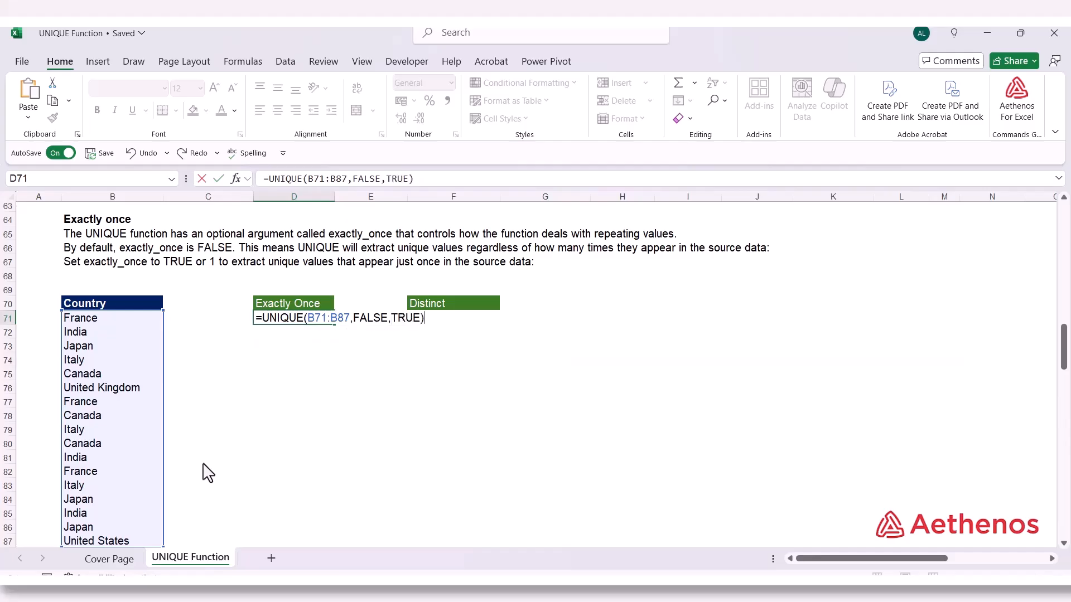
key("Return")
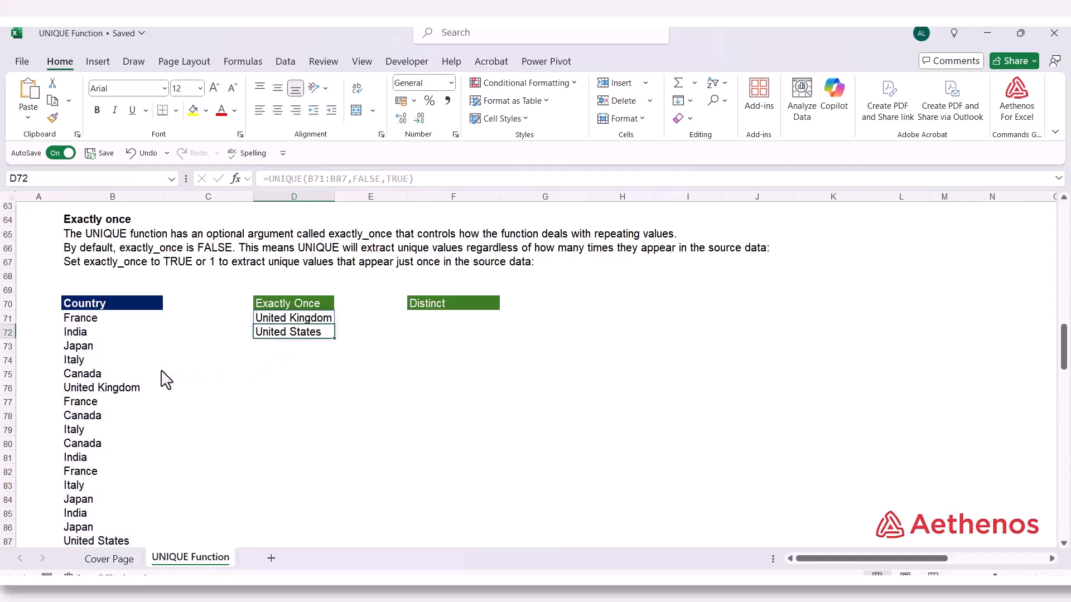
Check the United Kingdom and United States entries in the source Country list against the Exactly Once results
scroll(164, 377, "down", 2)
left_click(105, 307)
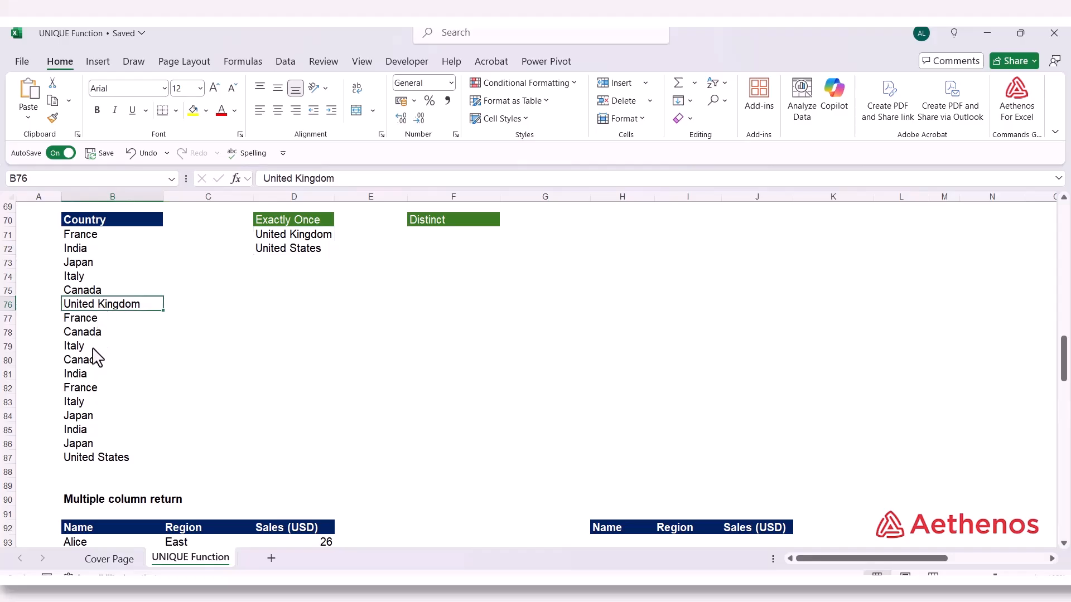
key("ctrl+Down")
left_click(85, 306)
left_click(99, 463)
scroll(186, 469, "up", 1)
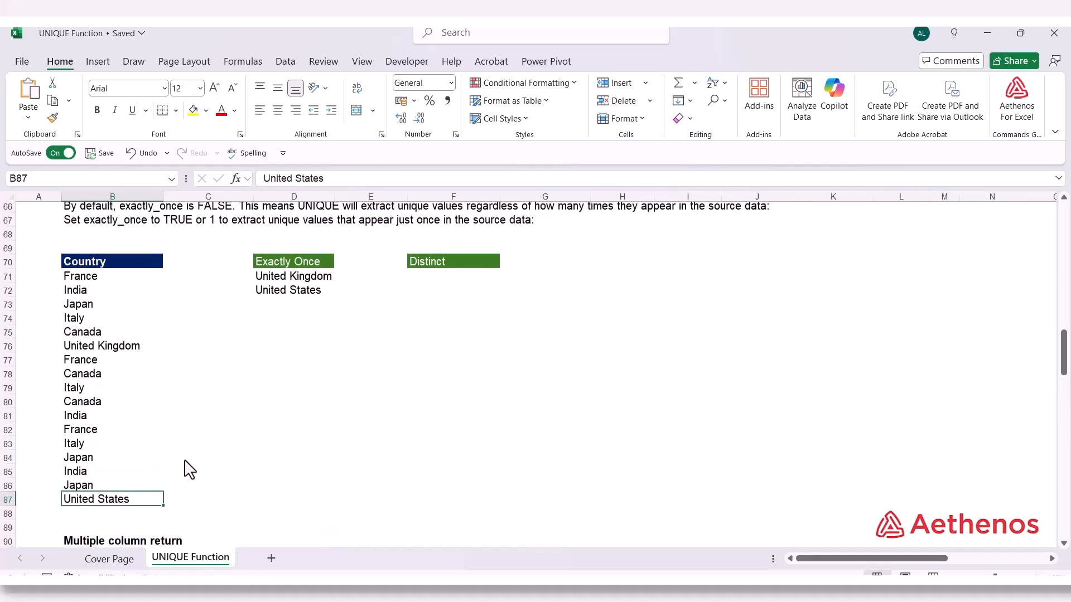
Enter =UNIQUE(B71:B87,FALSE,FALSE) in F71 under Distinct to extract every distinct country from the list
left_click(432, 281)
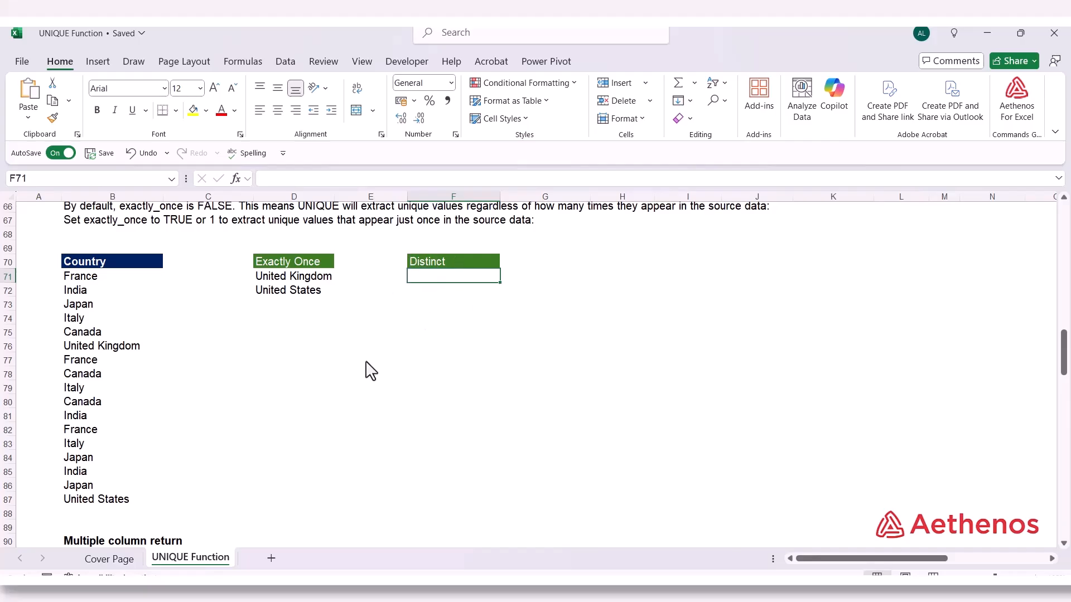
type("=")
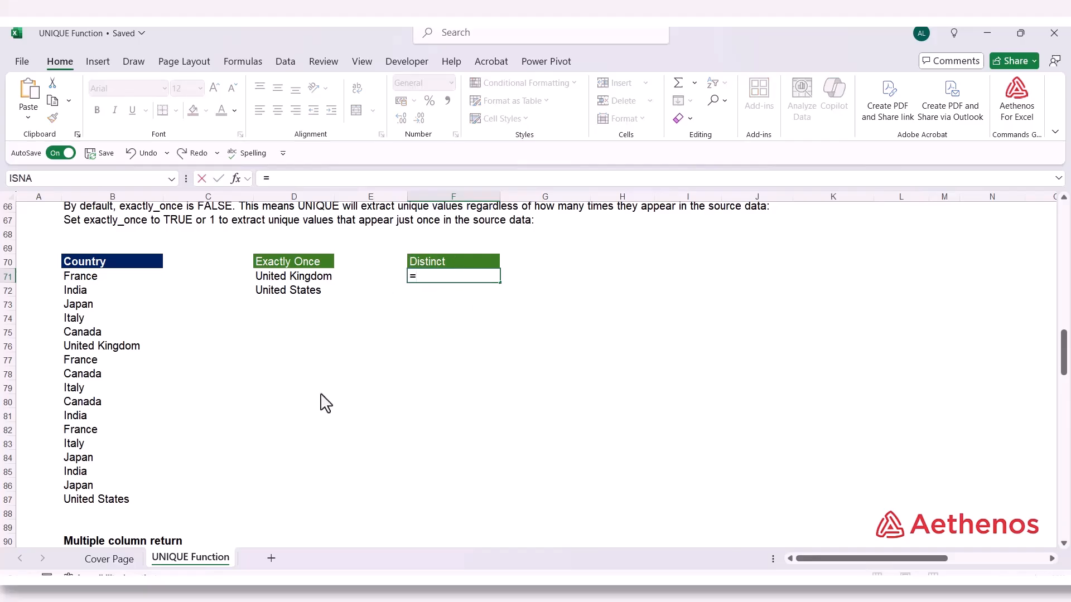
type("un")
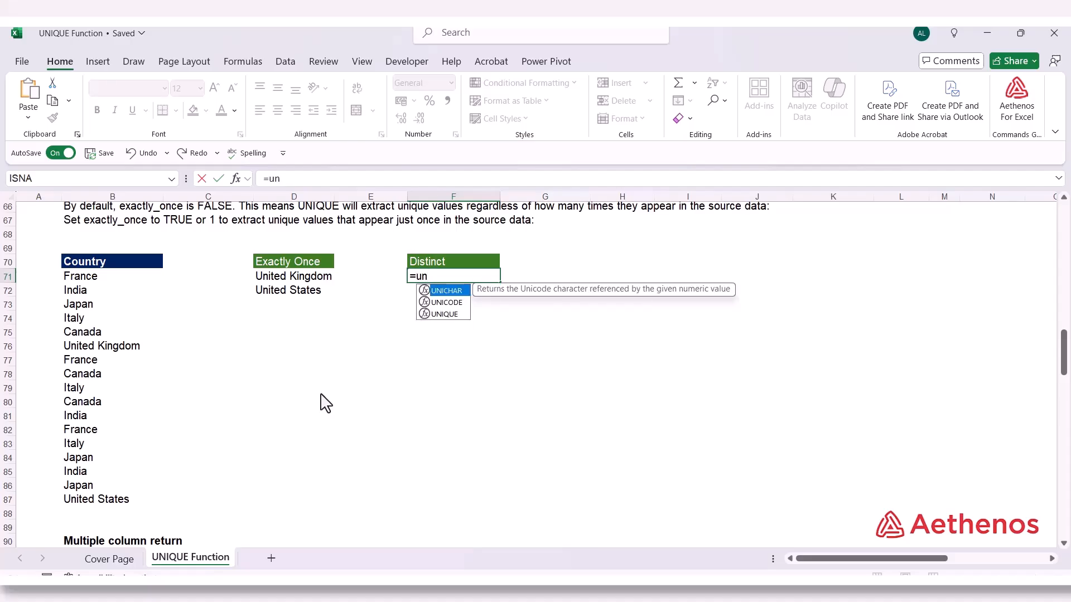
type("i")
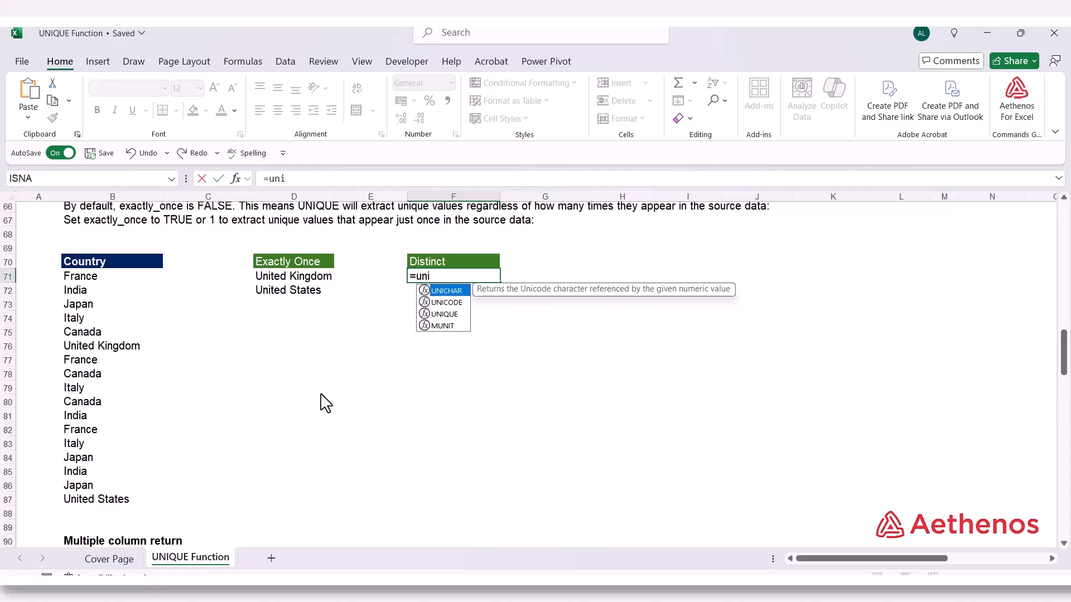
key("Down")
key("Down")
key("Tab")
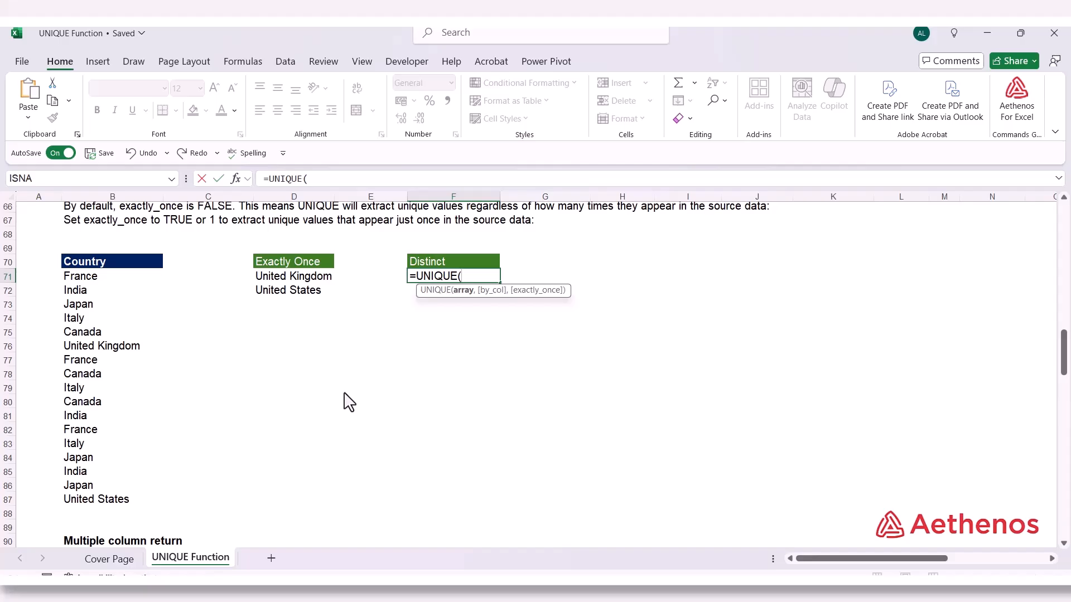
left_click_drag(115, 279, 113, 501)
type(",")
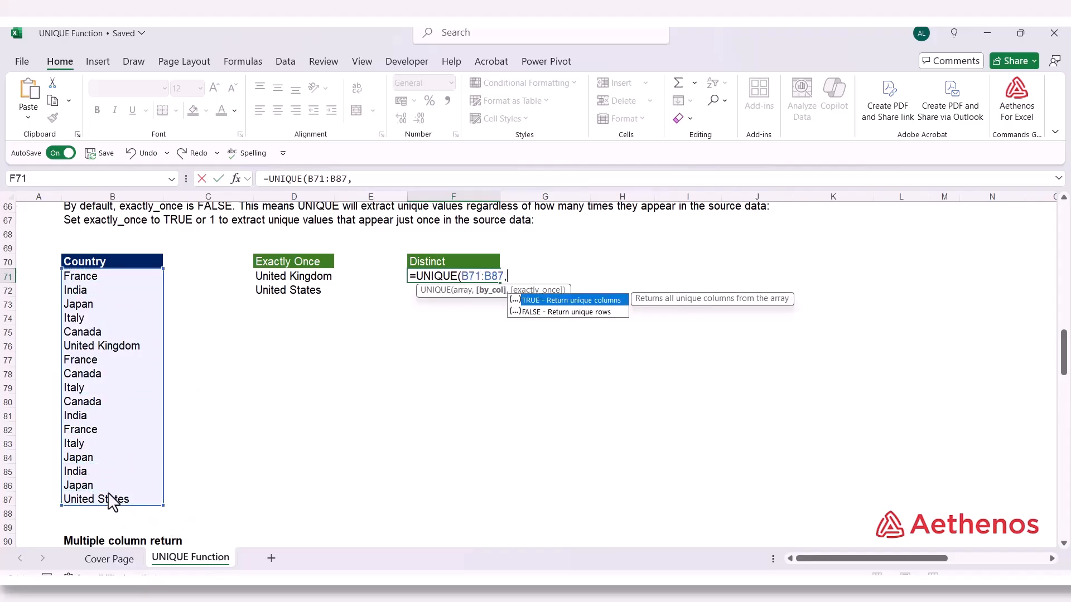
key("Down")
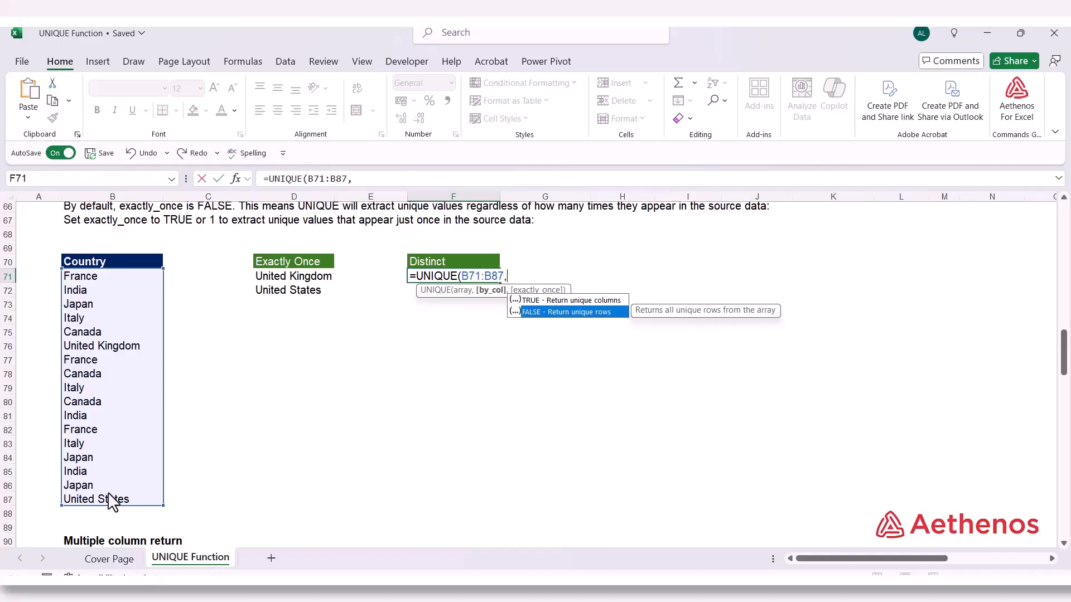
key("Tab")
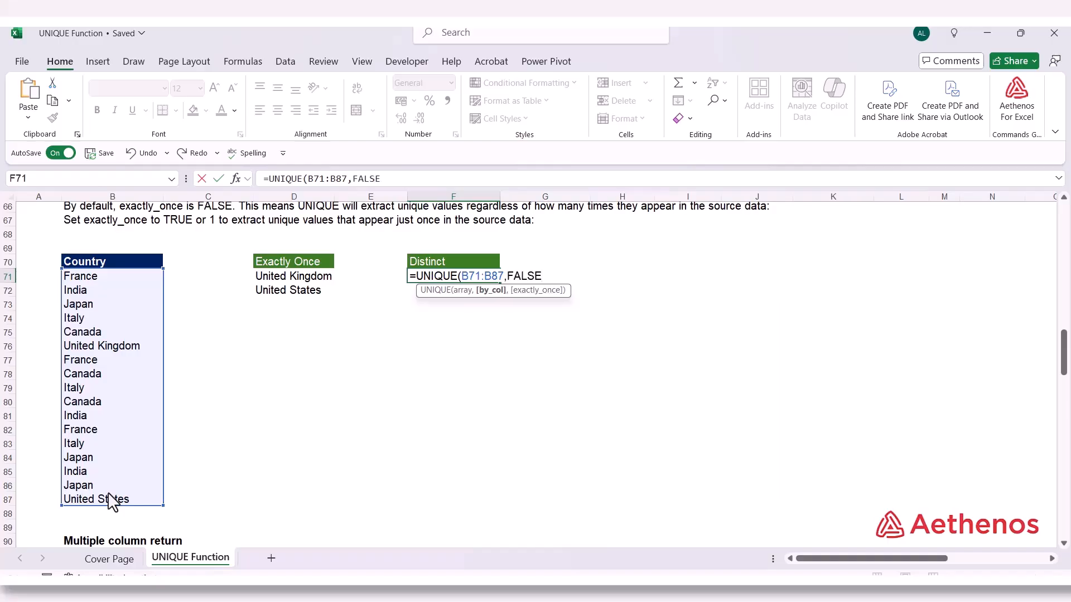
type(",")
key("Down")
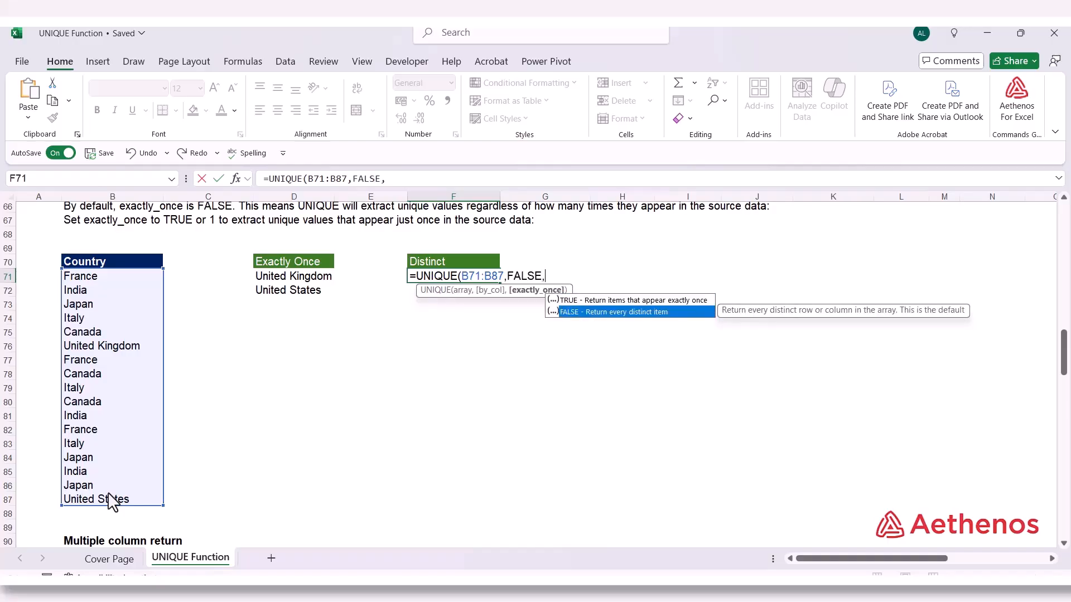
key("Tab")
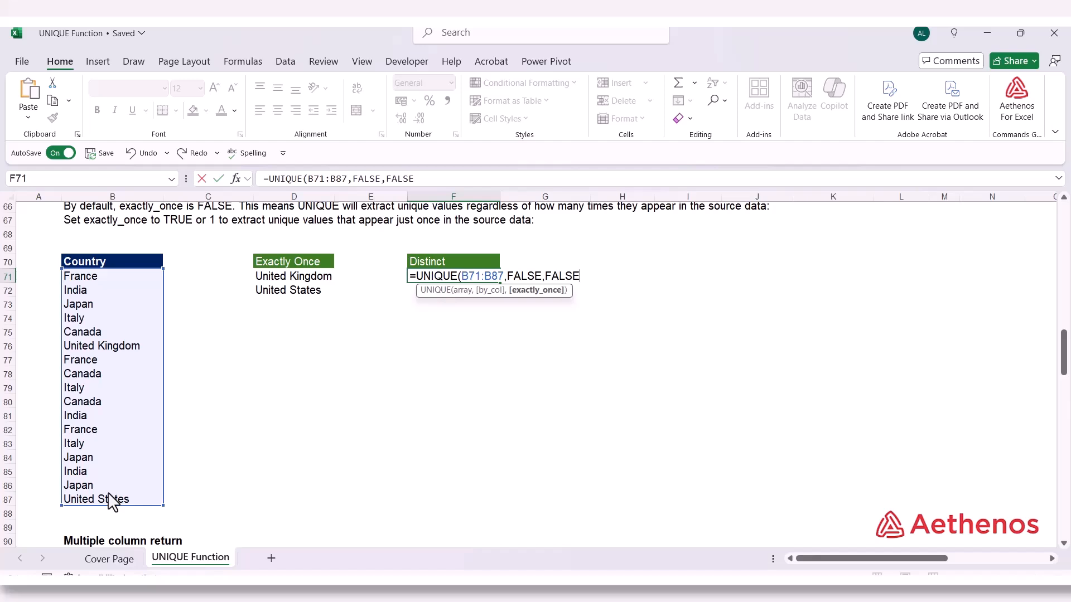
type(")")
key("Return")
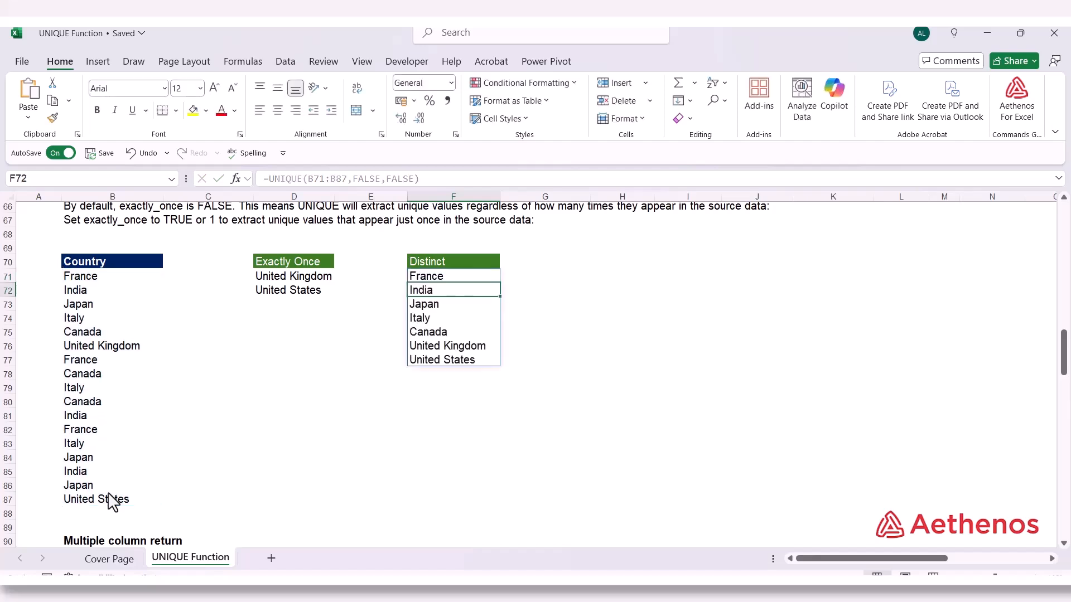
left_click(550, 280)
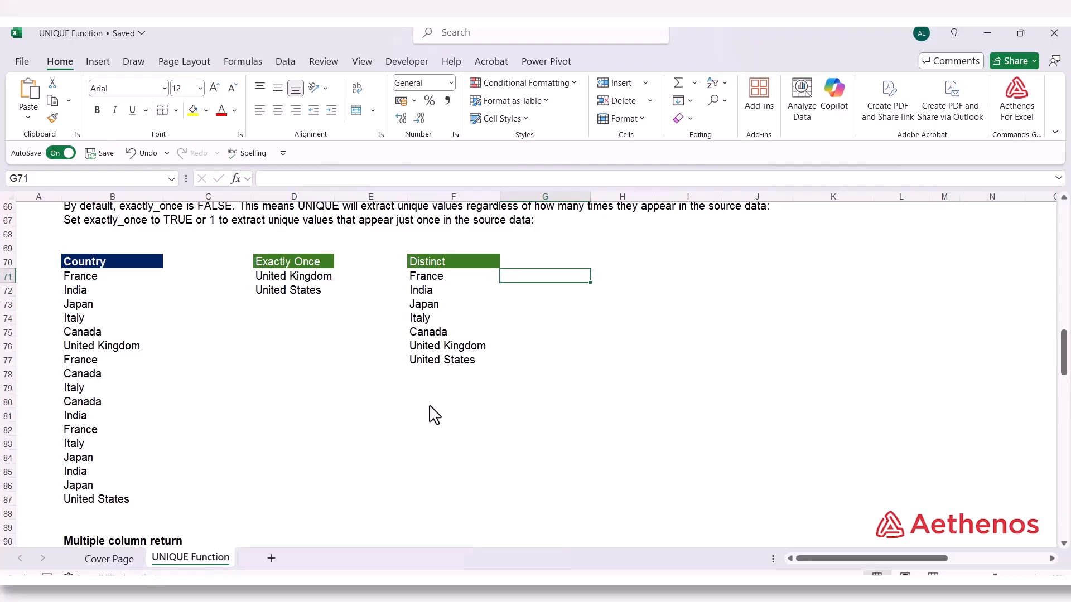
Remove the by_col and exactly_once arguments from F71's formula so it reads =UNIQUE(B71:B87), and check the shortened formula
double_click(448, 277)
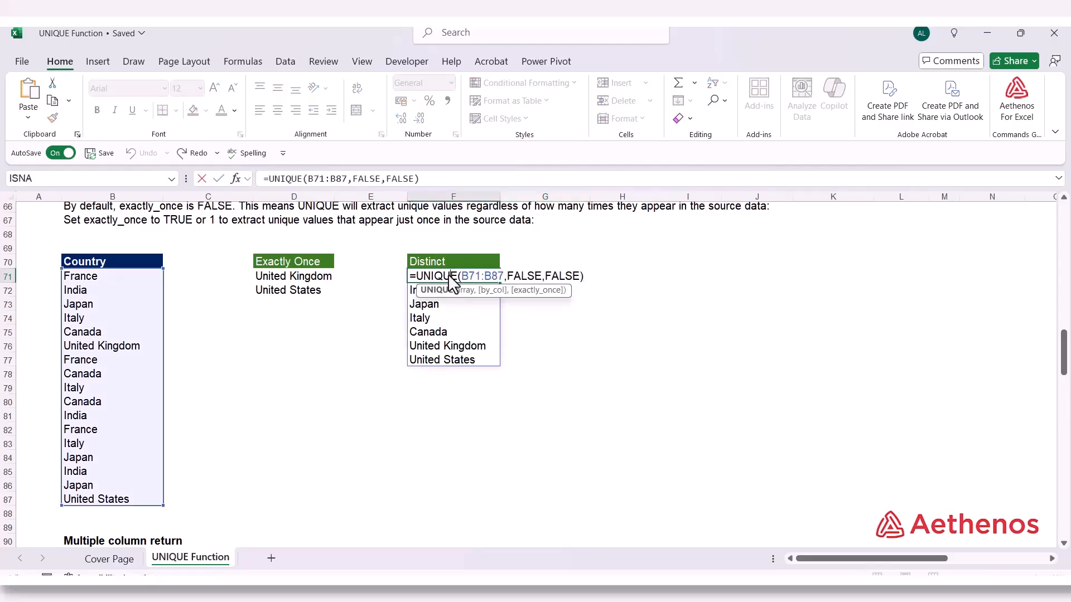
left_click(494, 291)
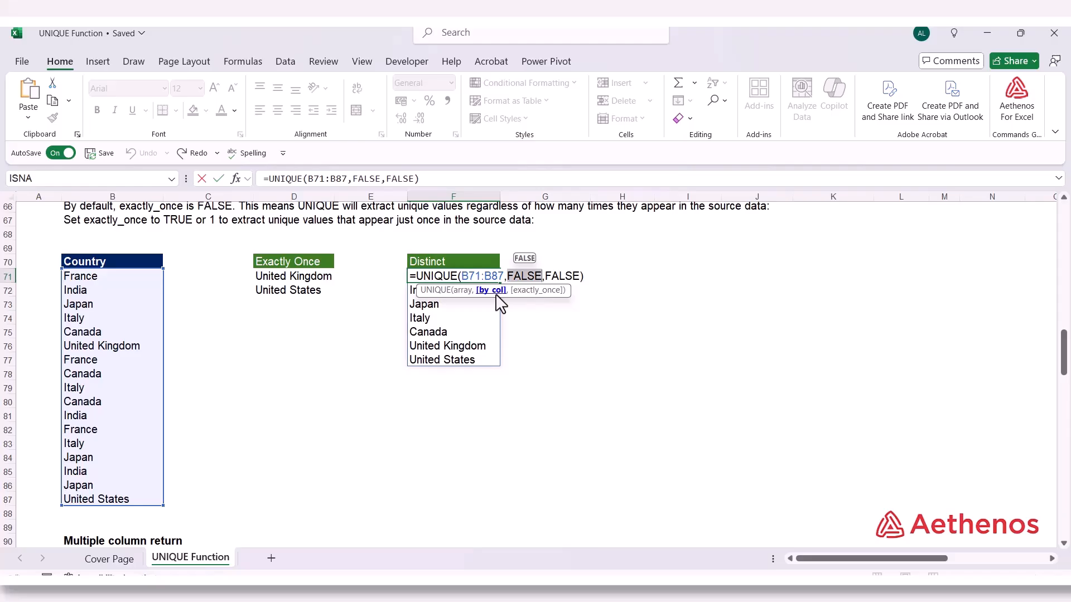
left_click(532, 292)
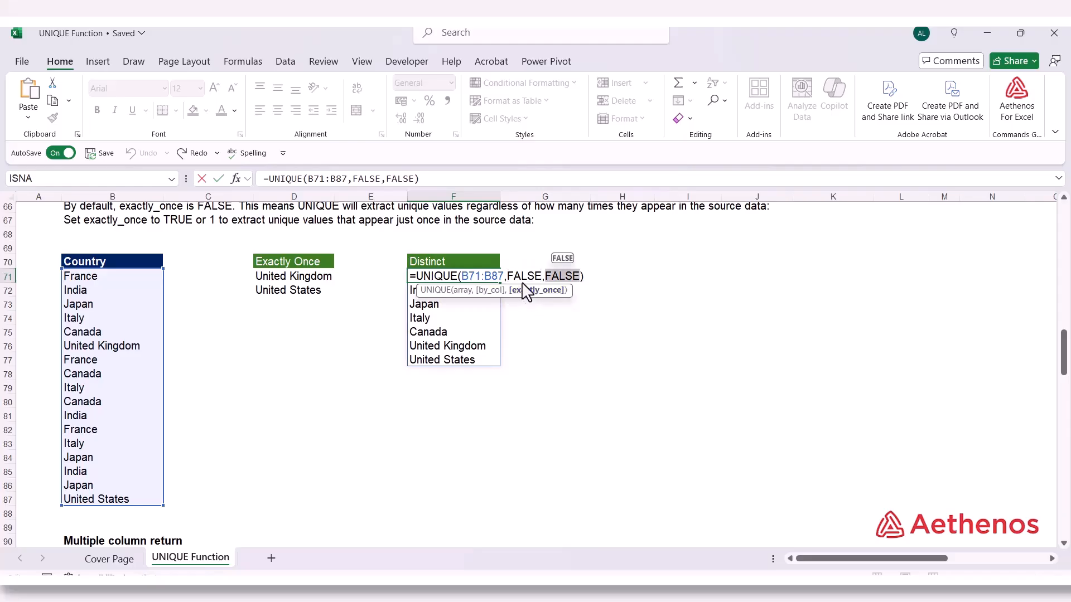
left_click_drag(505, 276, 580, 281)
key("BackSpace")
key("Return")
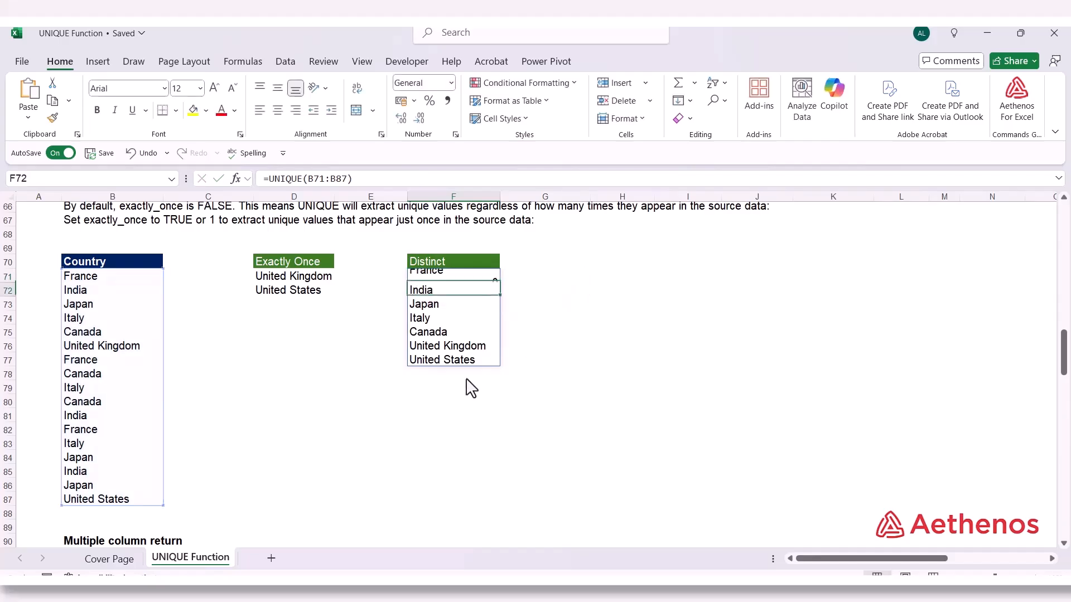
left_click(547, 361)
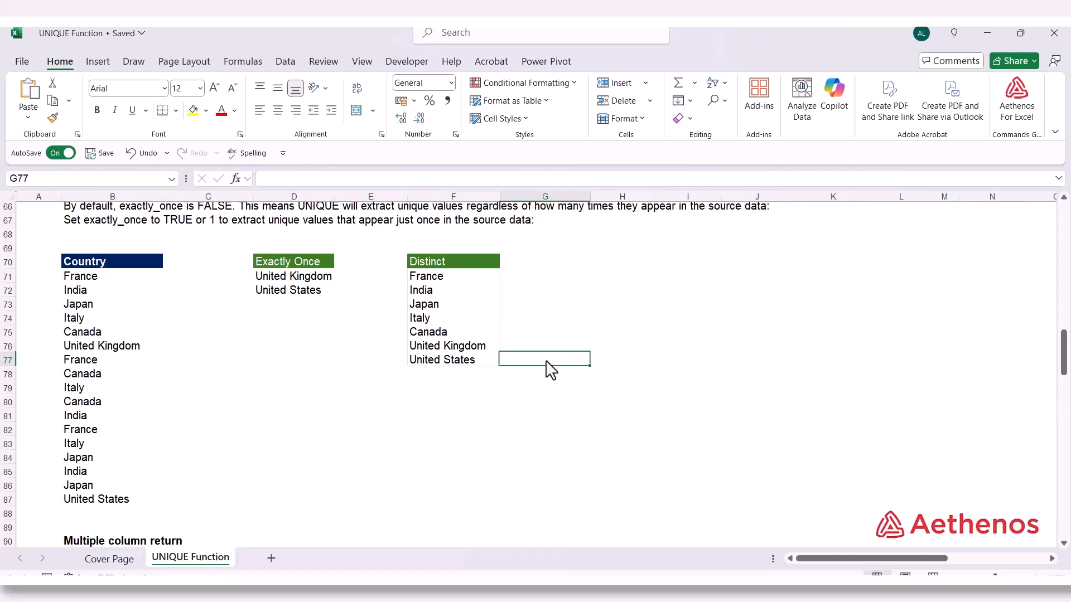
left_click(426, 281)
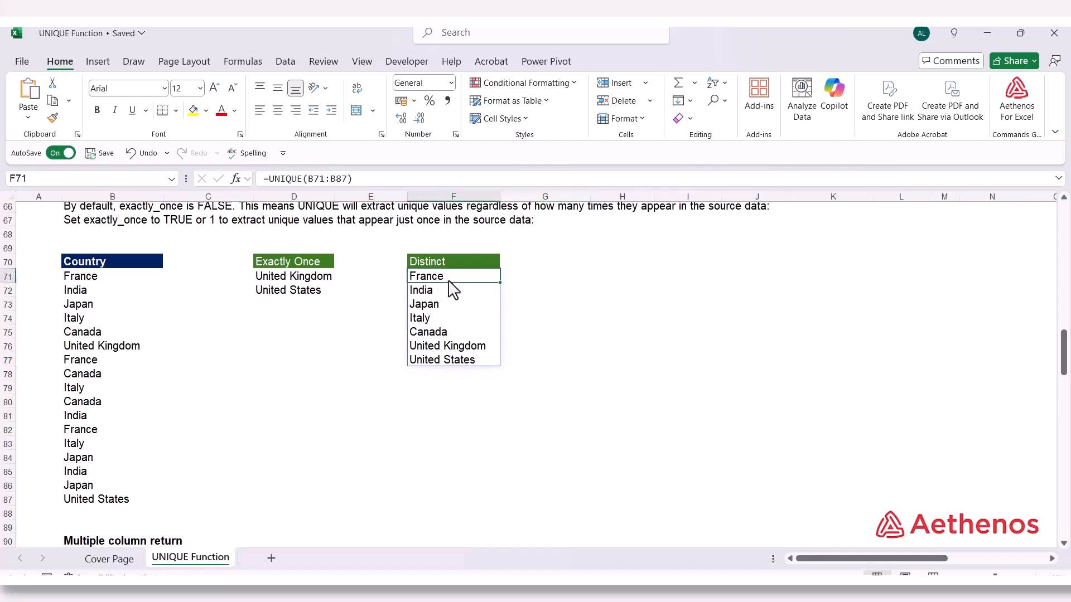
left_click(603, 360)
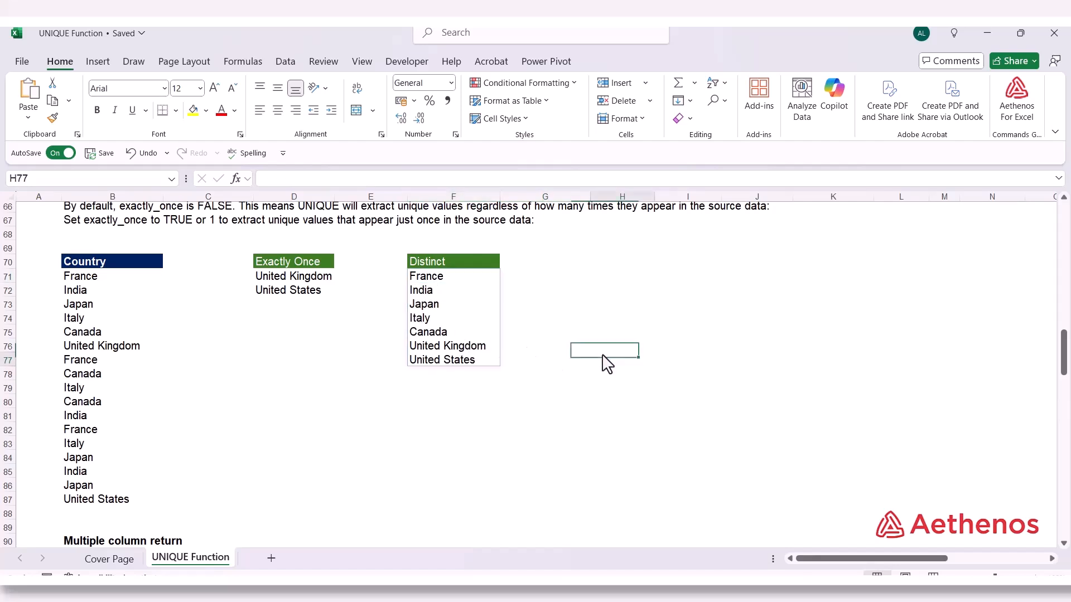
Enter =UNIQUE(B93:D102,FALSE,FALSE) in H93 under Multiple column return to extract the distinct Name, Region and Sales rows
scroll(471, 421, "down", 7)
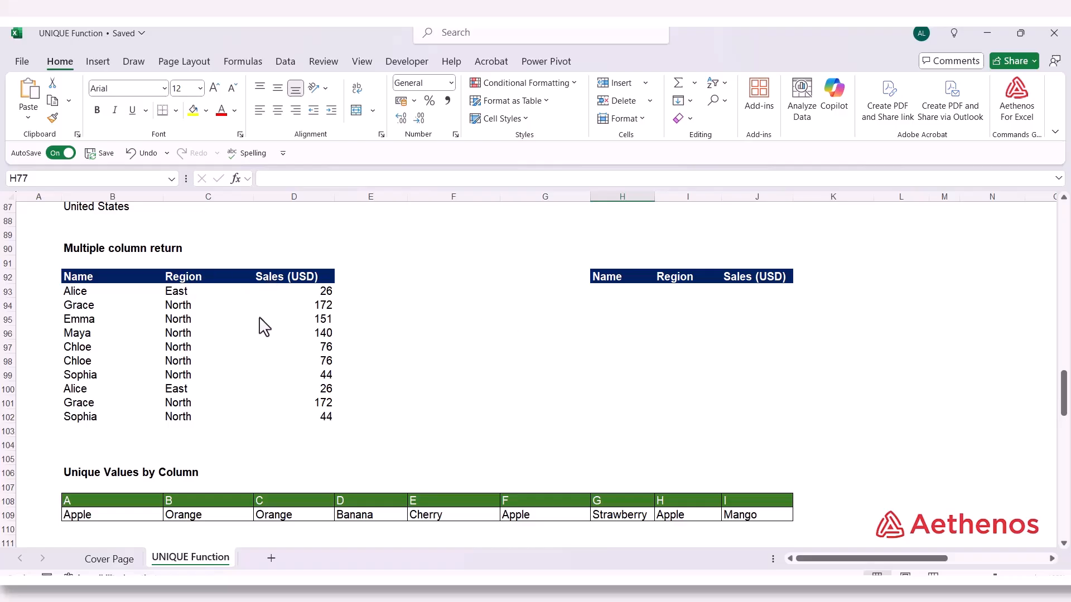
left_click(609, 294)
type("=")
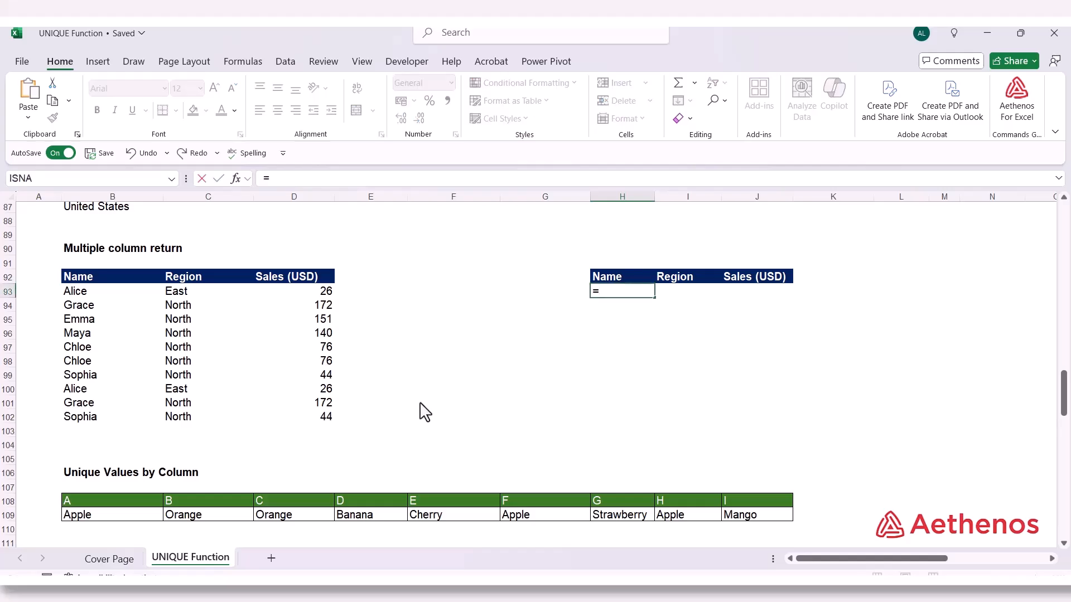
type("uniq")
key("Tab")
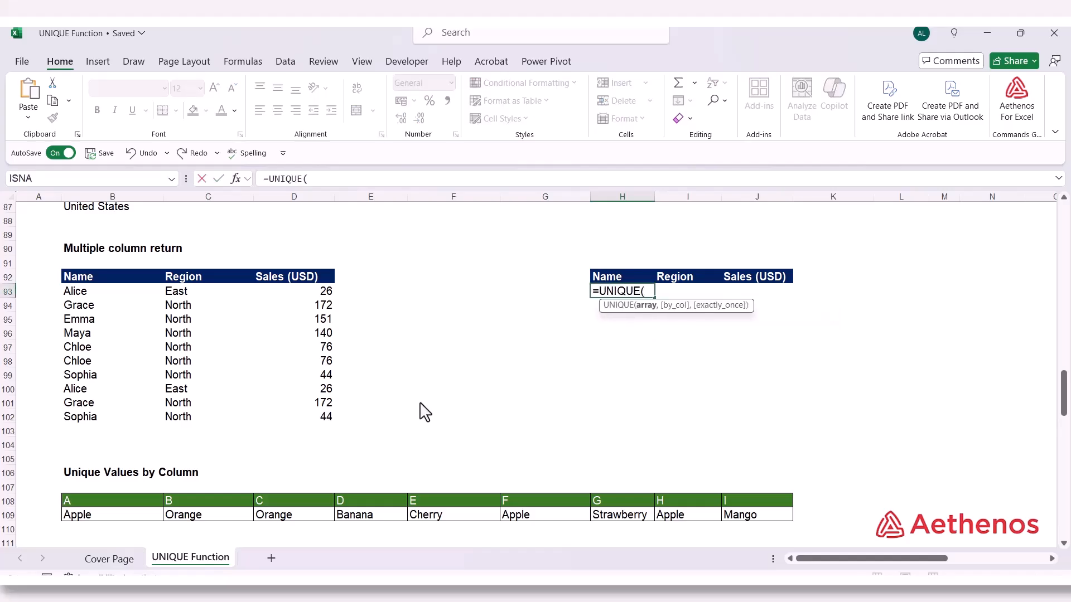
left_click_drag(99, 291, 275, 426)
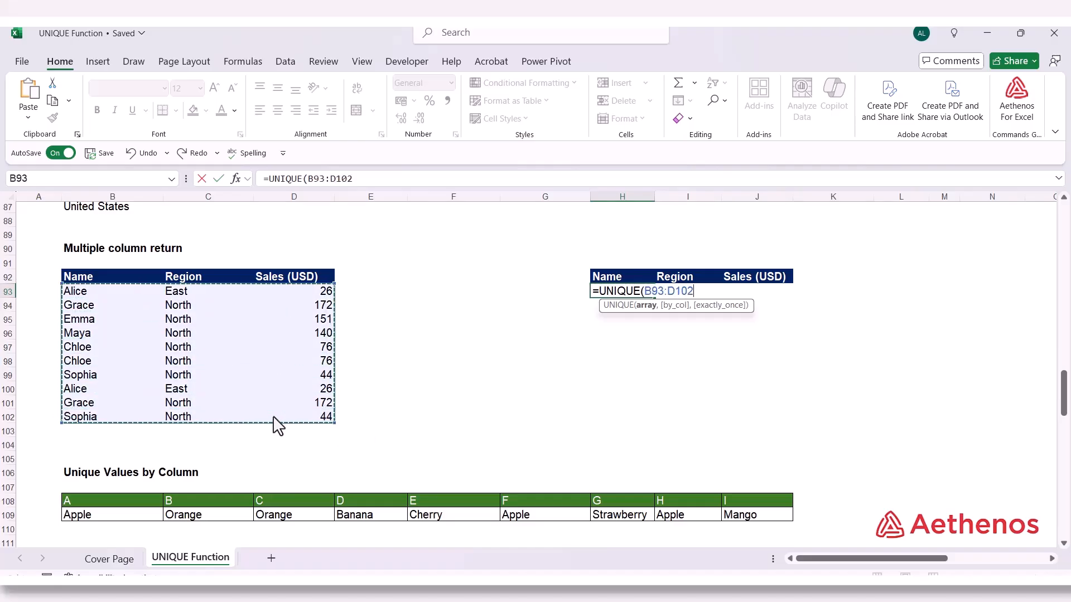
type(",")
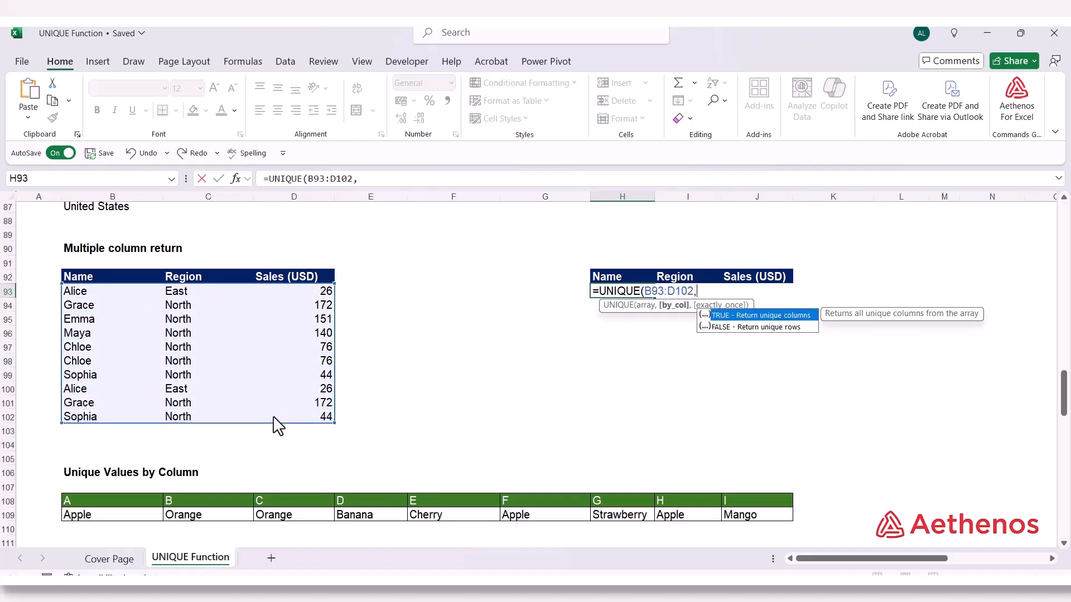
key("Down")
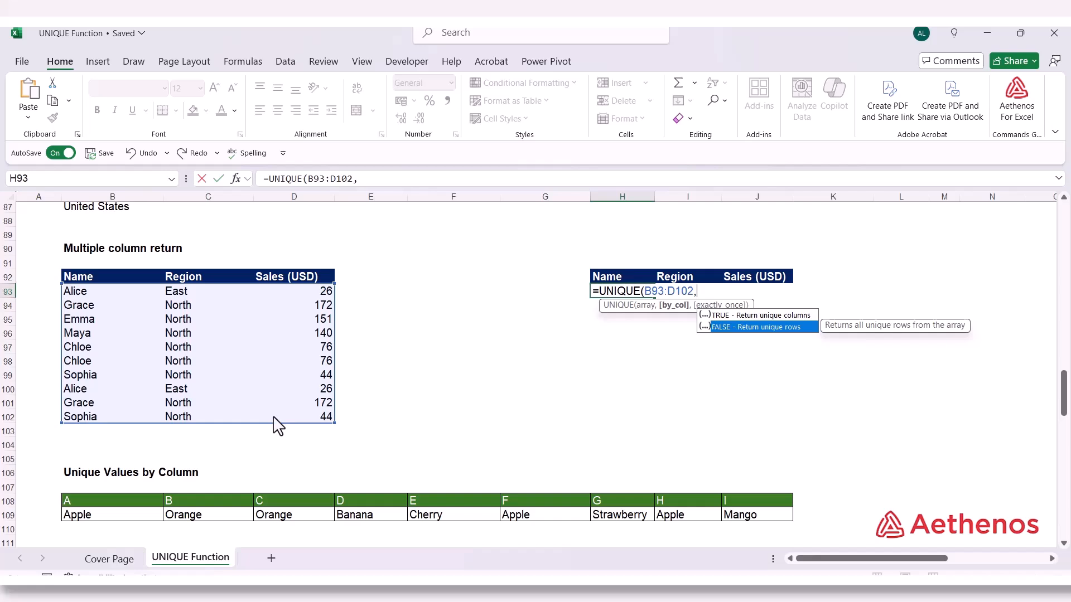
key("Tab")
type(",")
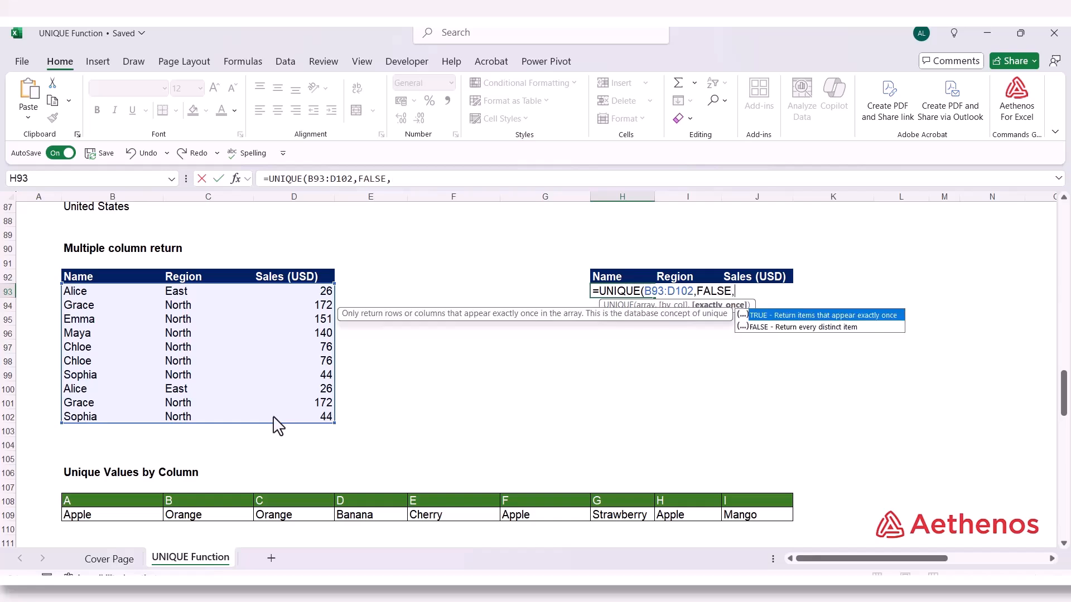
key("Down")
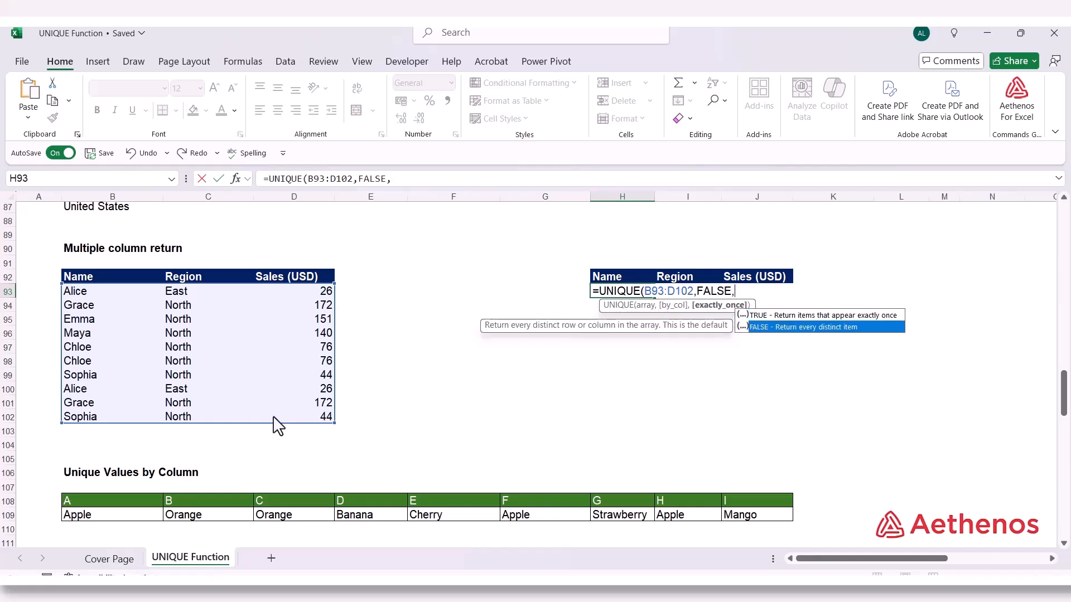
key("Tab")
type(")")
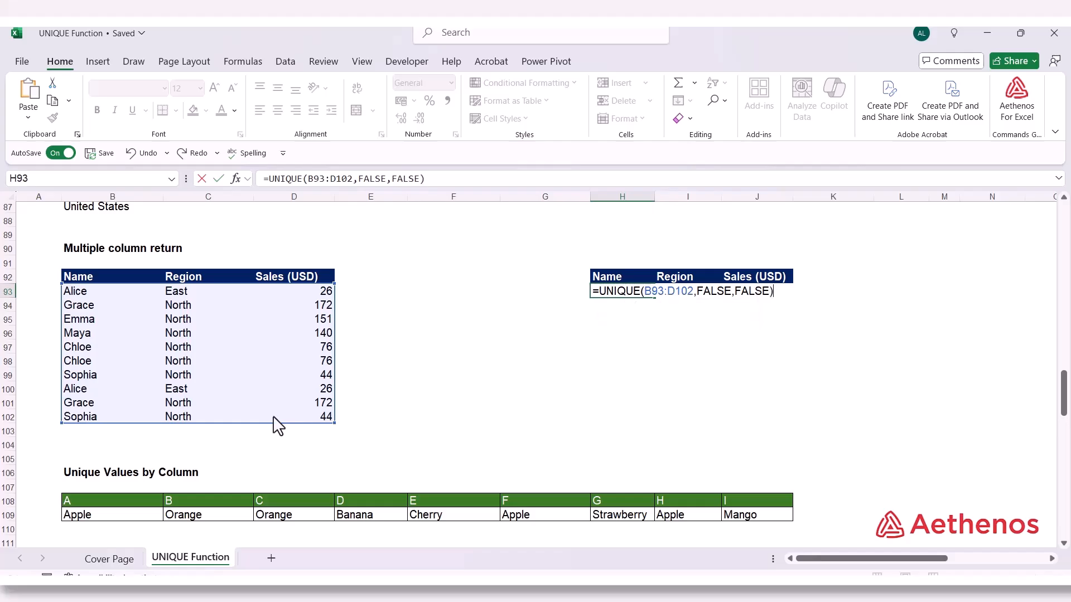
key("Return")
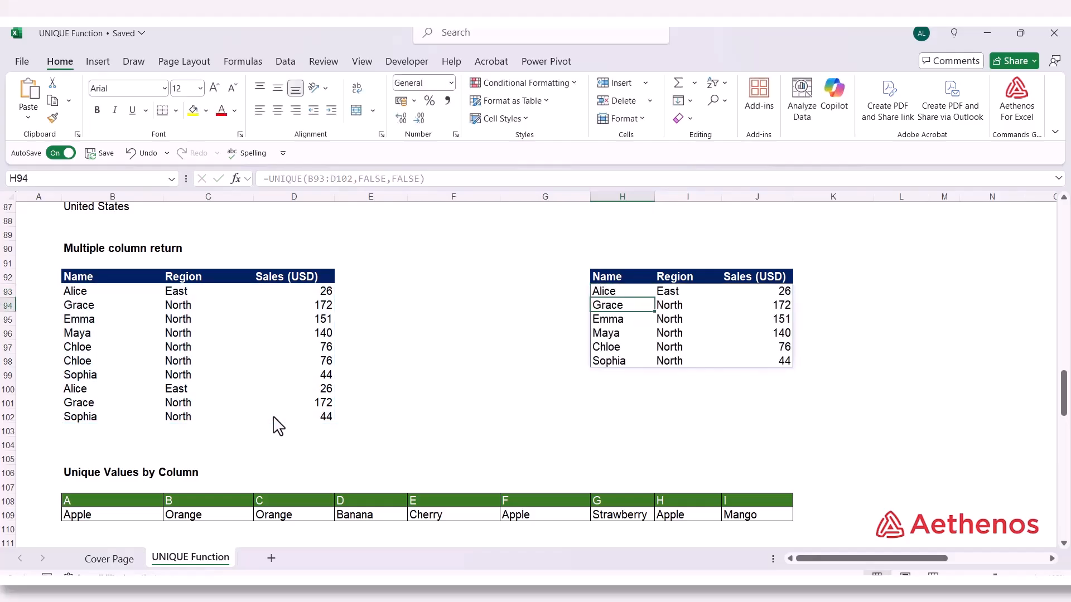
Compare the first three rows returned by the H93 formula with their matching Name, Region and Sales rows in the source table
left_click(592, 434)
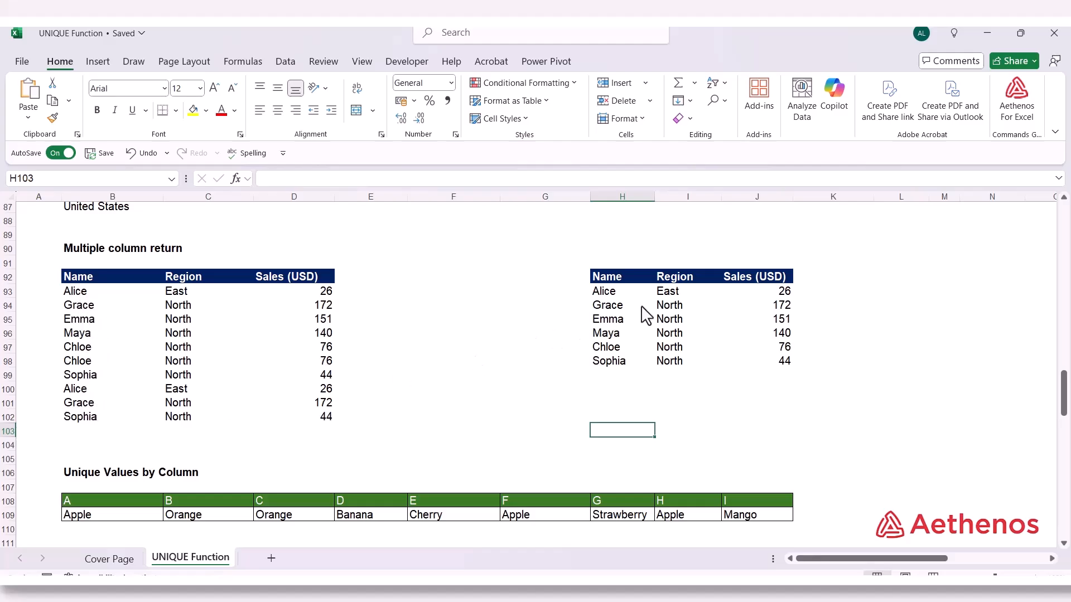
left_click(616, 299)
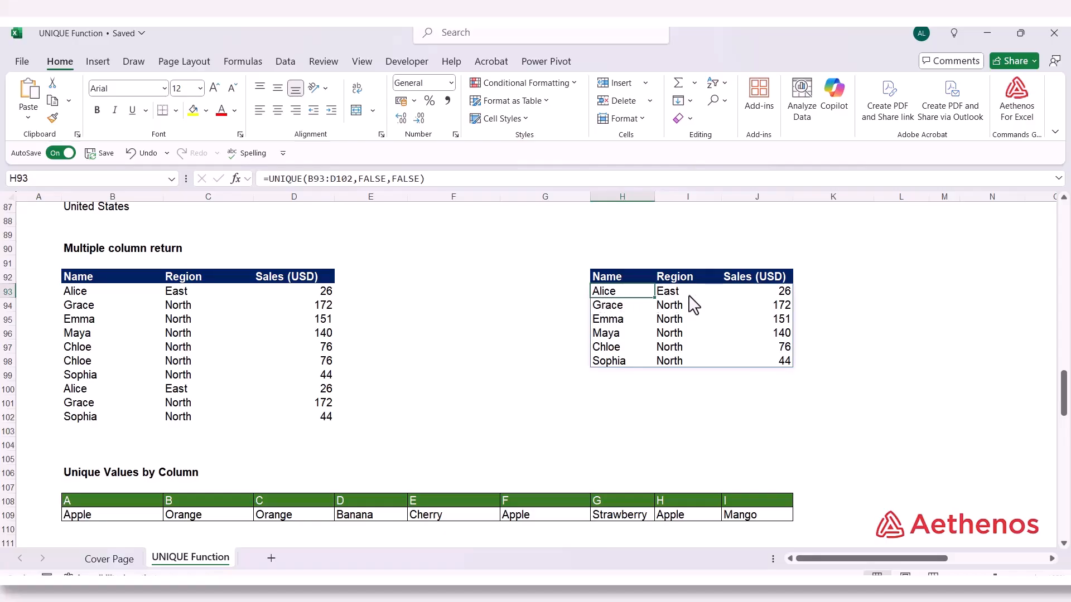
left_click_drag(61, 296, 345, 307)
left_click(595, 306)
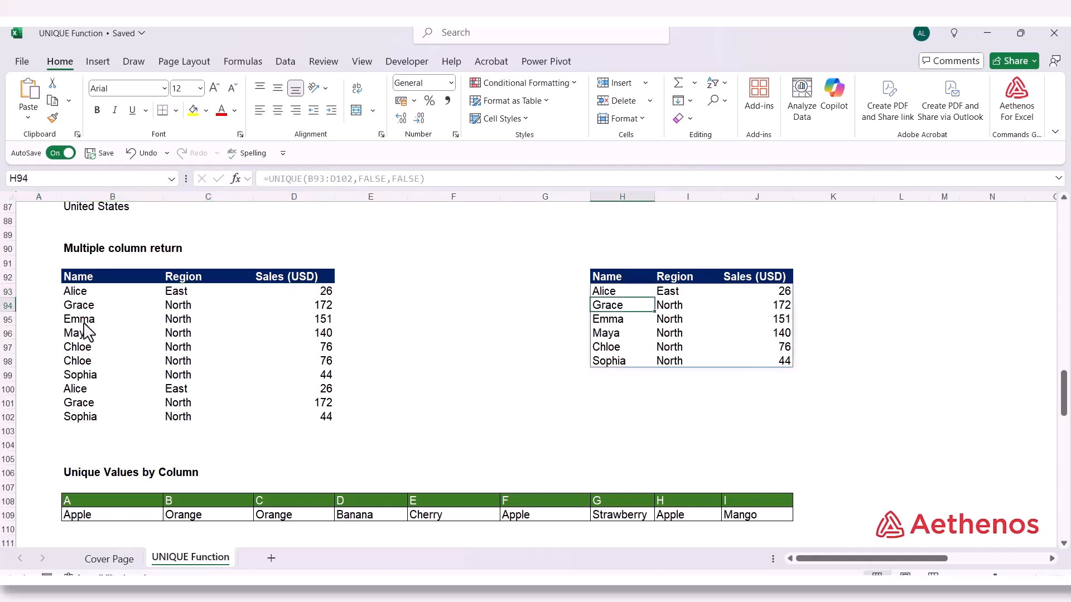
left_click(85, 308)
left_click_drag(84, 307, 314, 303)
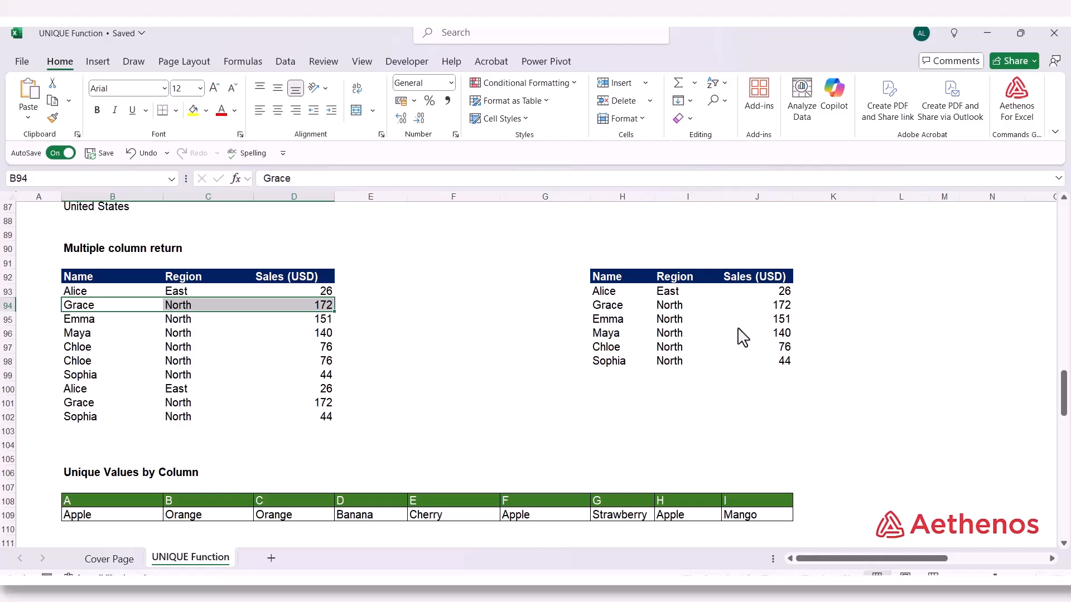
left_click(611, 325)
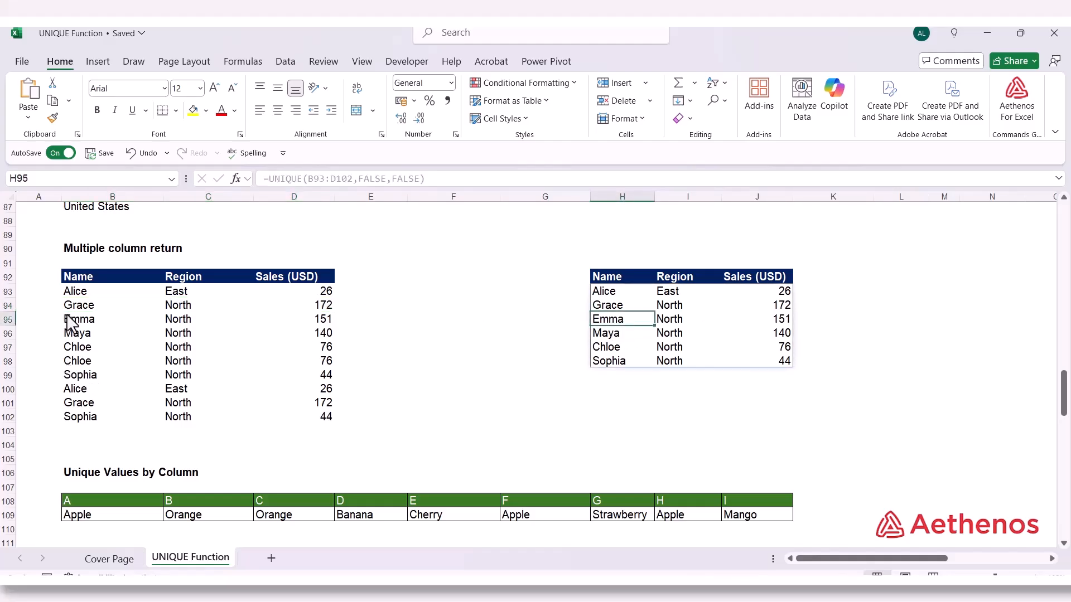
left_click(100, 326)
left_click_drag(97, 322, 296, 322)
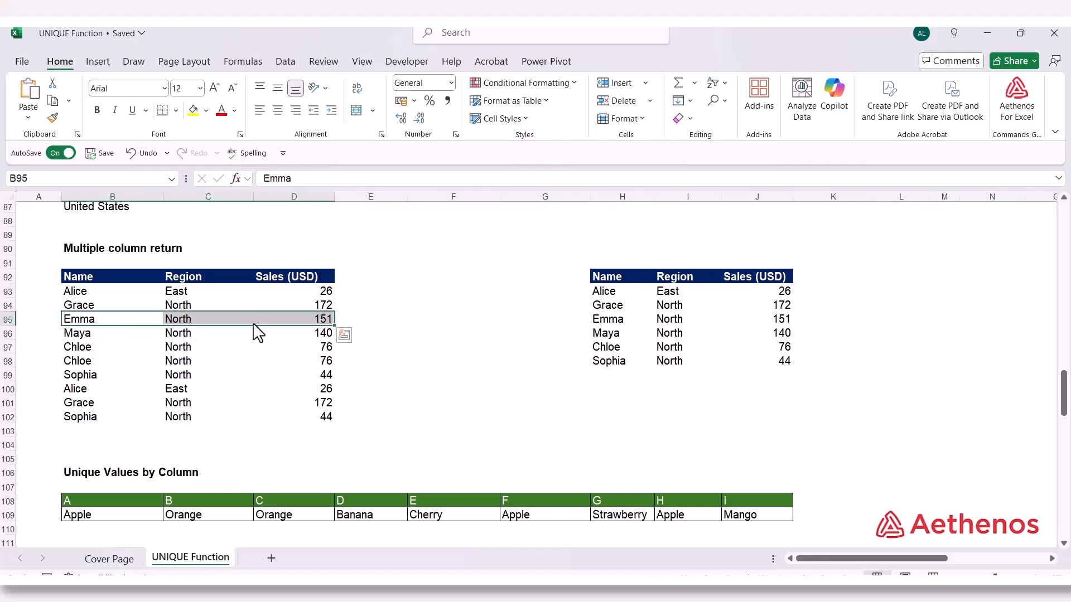
Check the source table's last row against the last returned row, and inspect the second returned row's Name and Sales cells
left_click(75, 422)
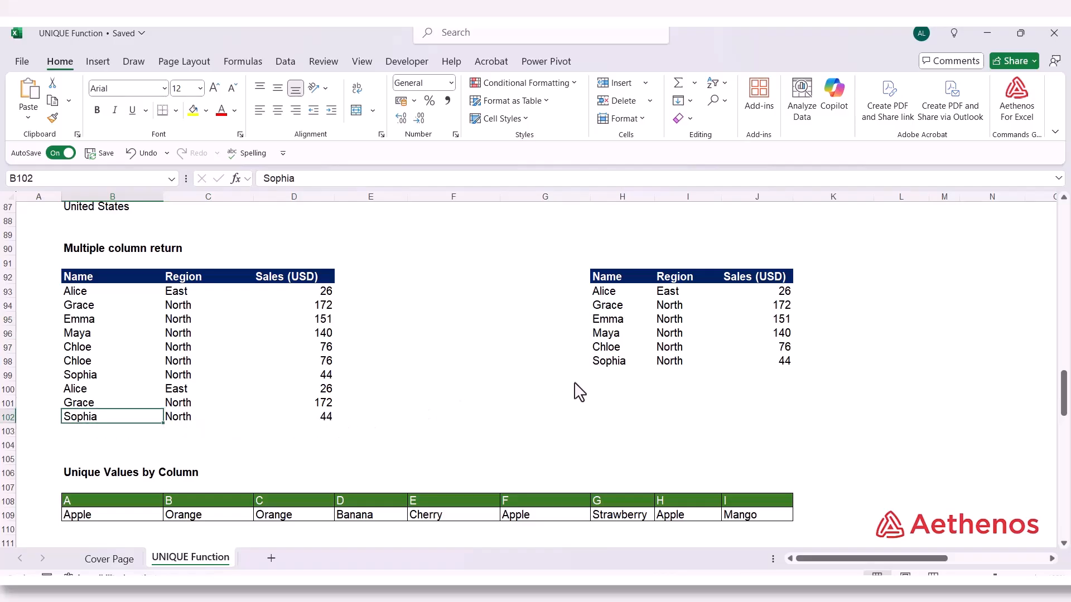
left_click(606, 365)
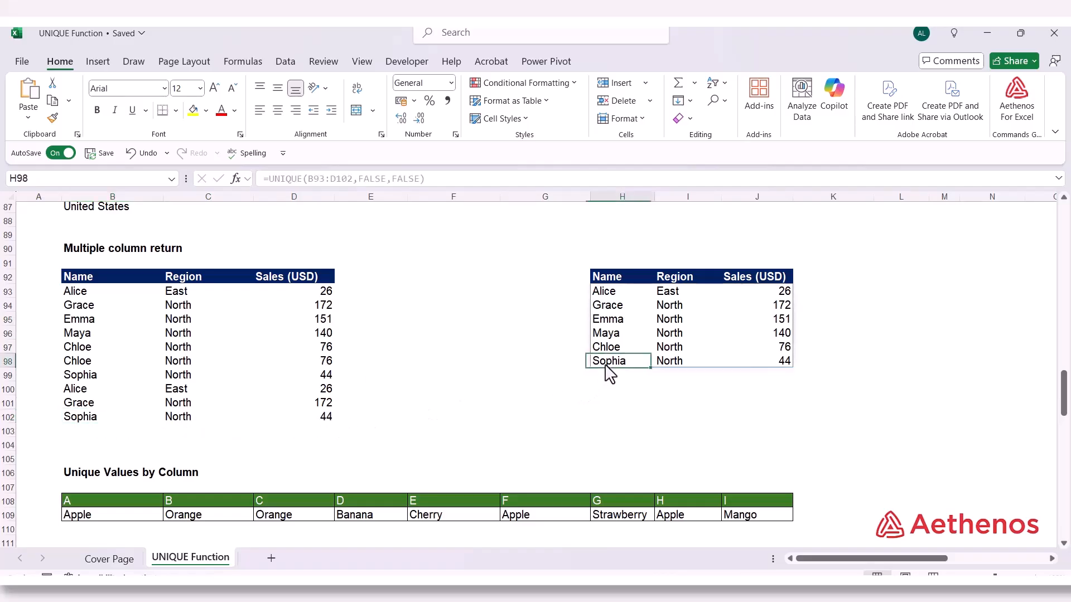
left_click(708, 408)
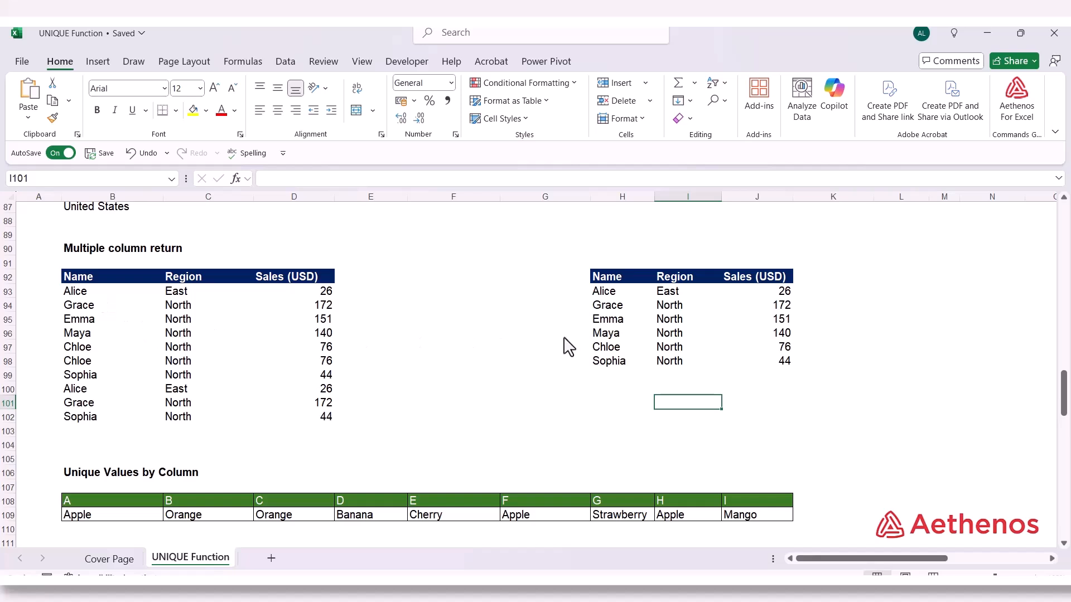
left_click(607, 307)
left_click(733, 307)
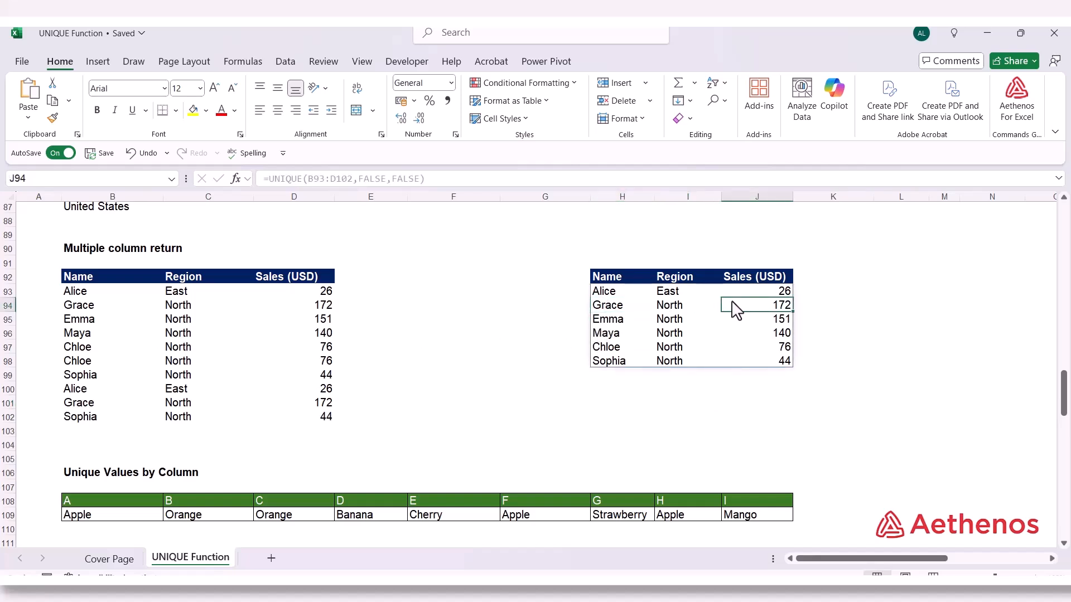
left_click(832, 361)
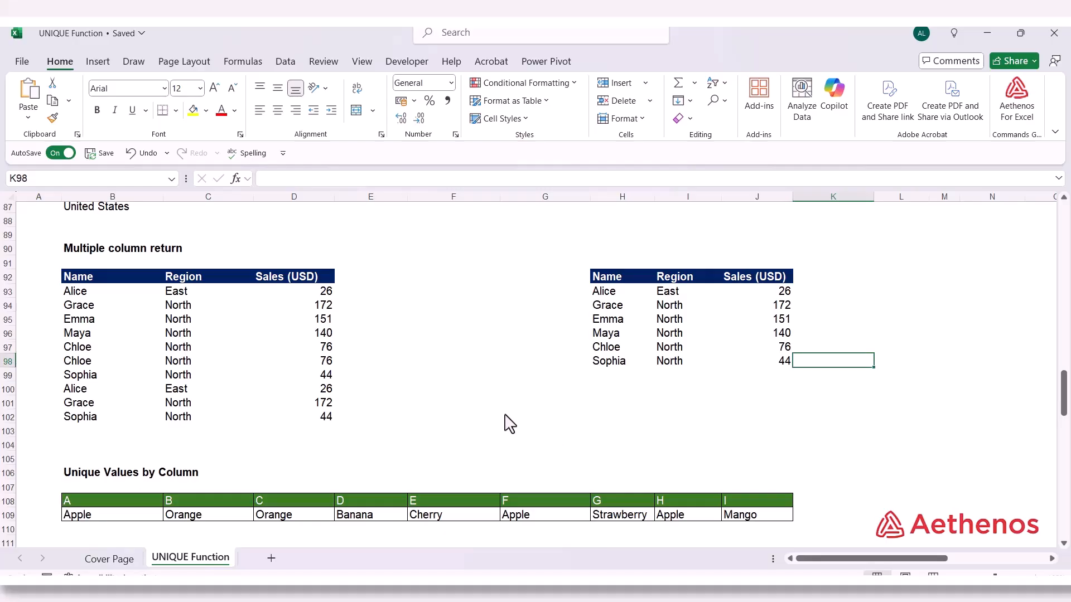
Enter =UNIQUE(B109:J109,TRUE) in B111 under Unique Values by Column to extract the distinct fruits across the row
scroll(505, 416, "down", 5)
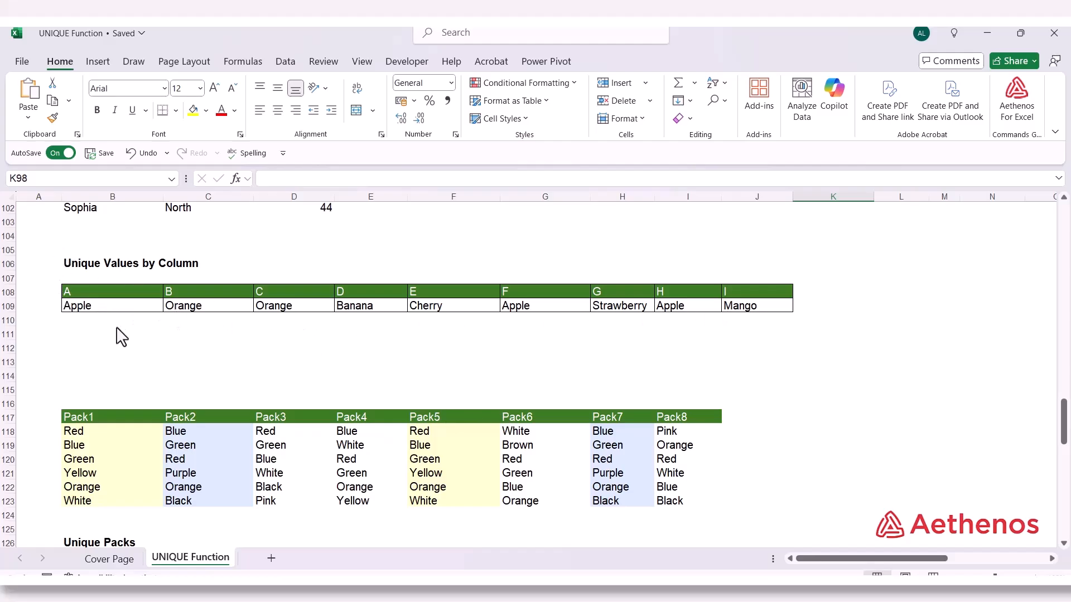
left_click(103, 337)
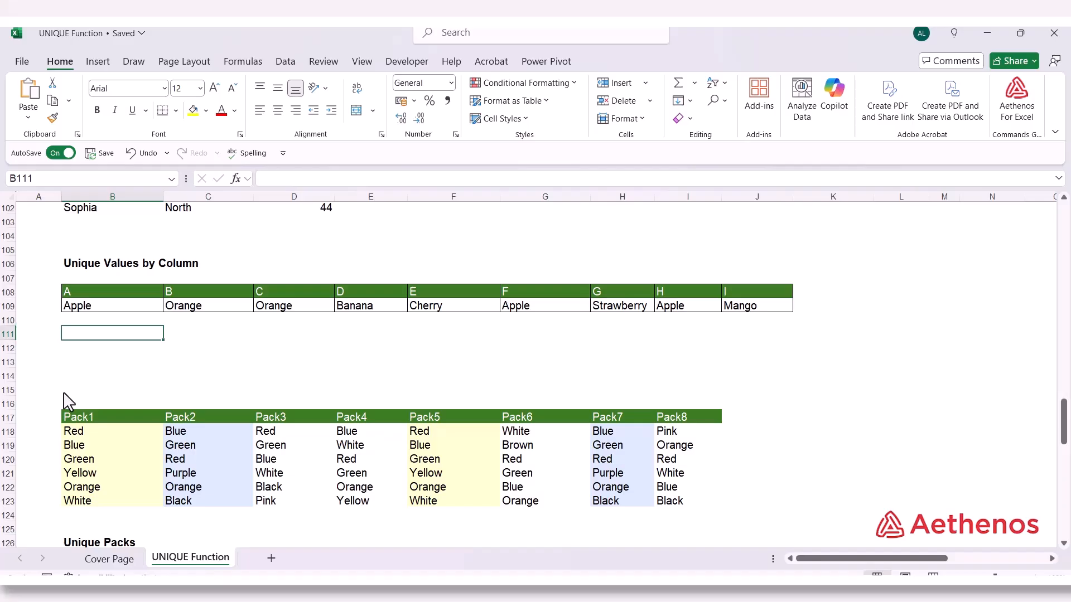
type("=")
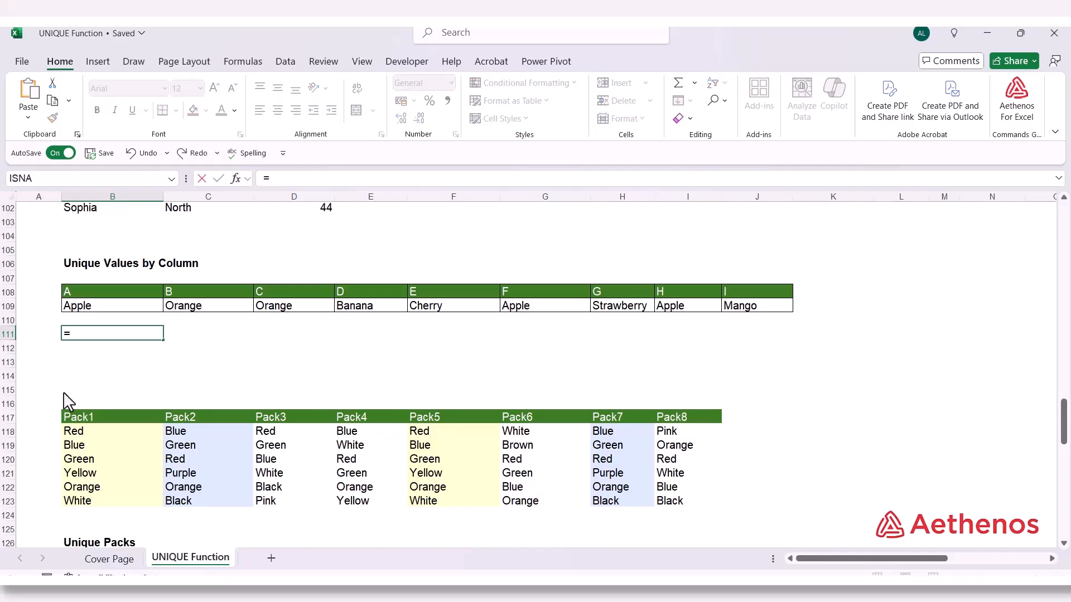
type("uni")
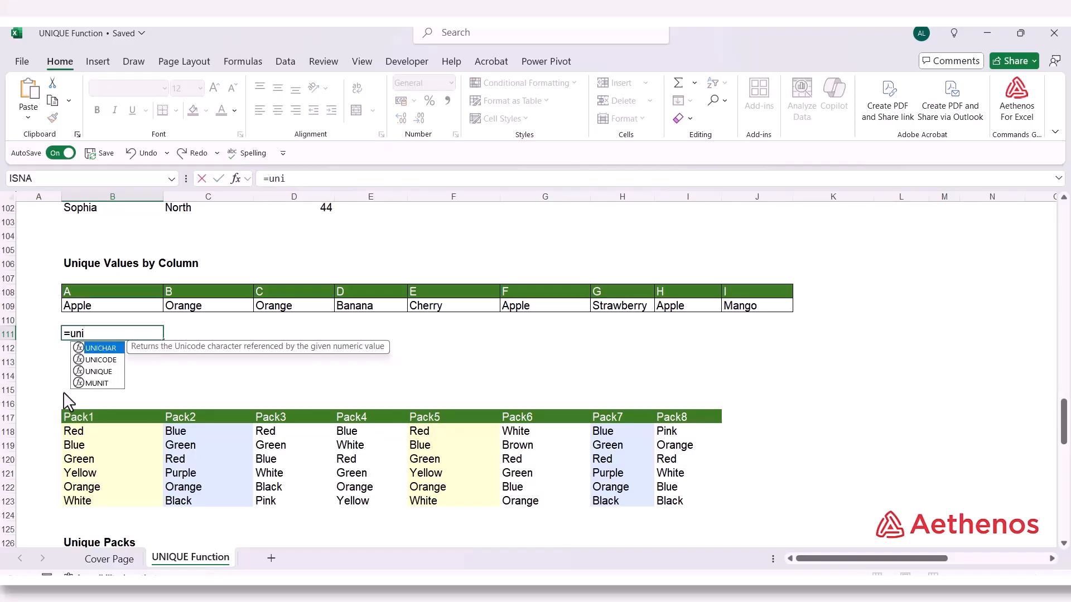
key("Down")
key("Down")
key("Tab")
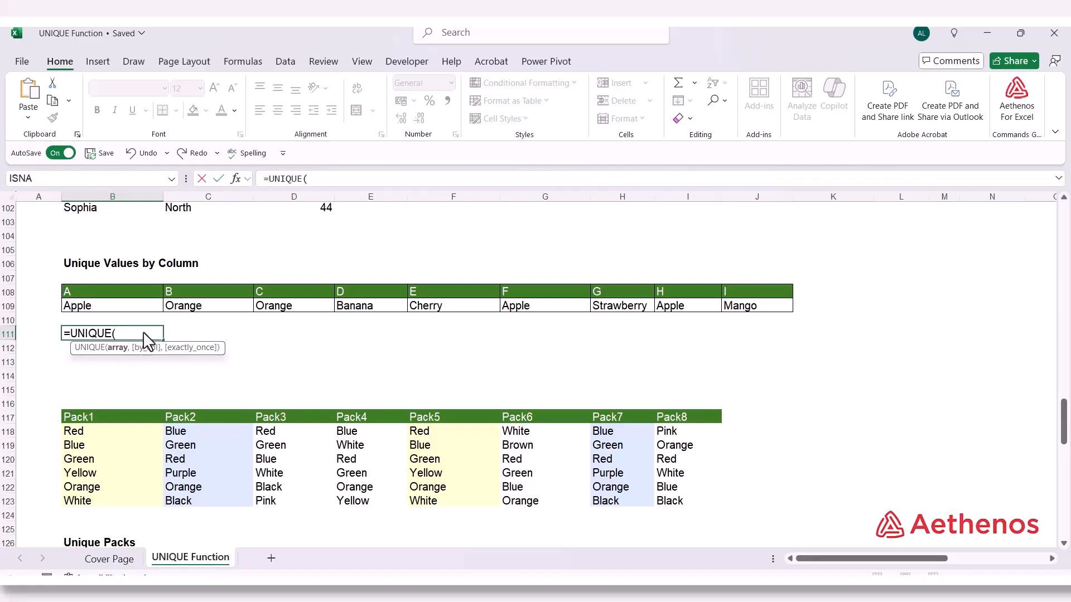
left_click_drag(121, 314, 770, 313)
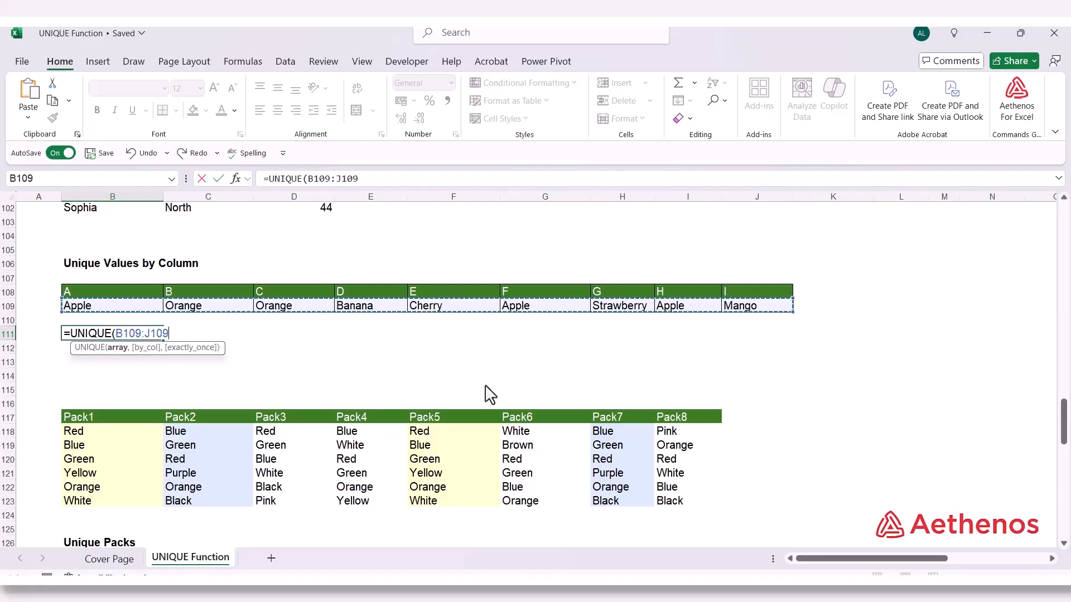
type(",")
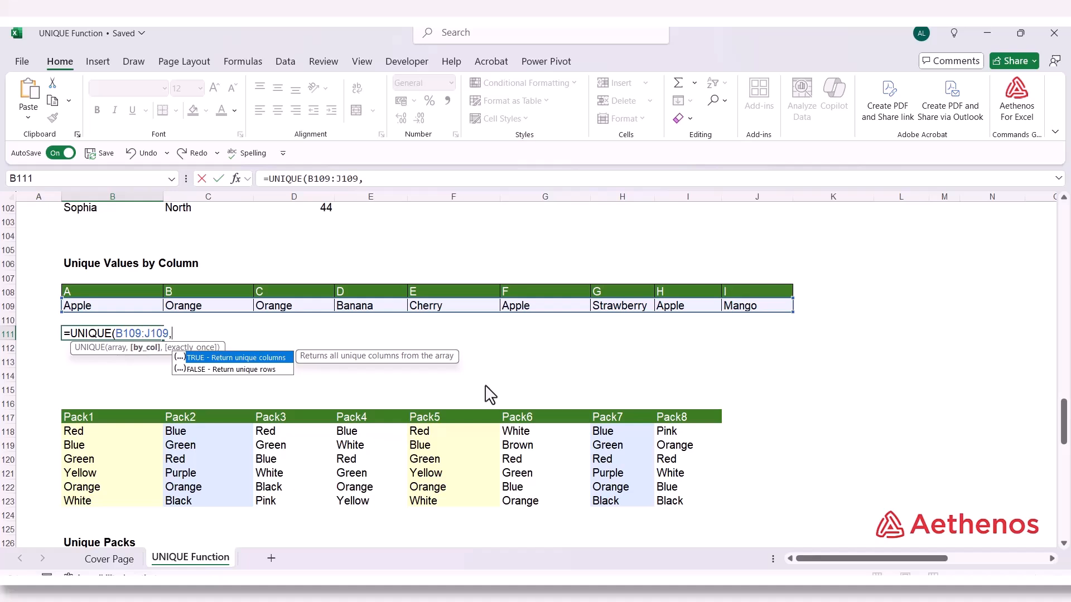
key("Tab")
type(")")
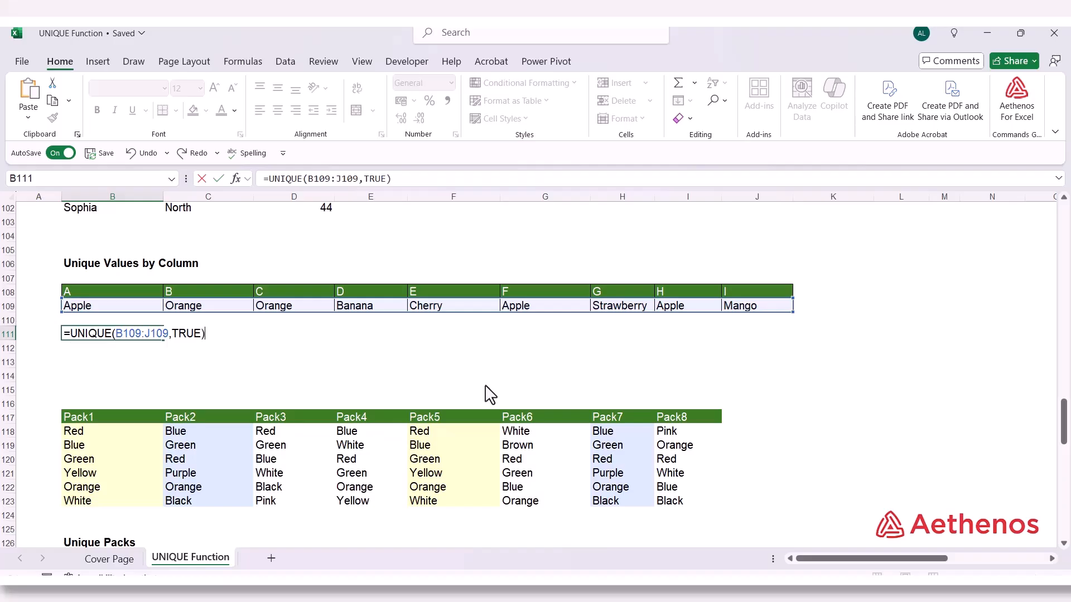
key("Return")
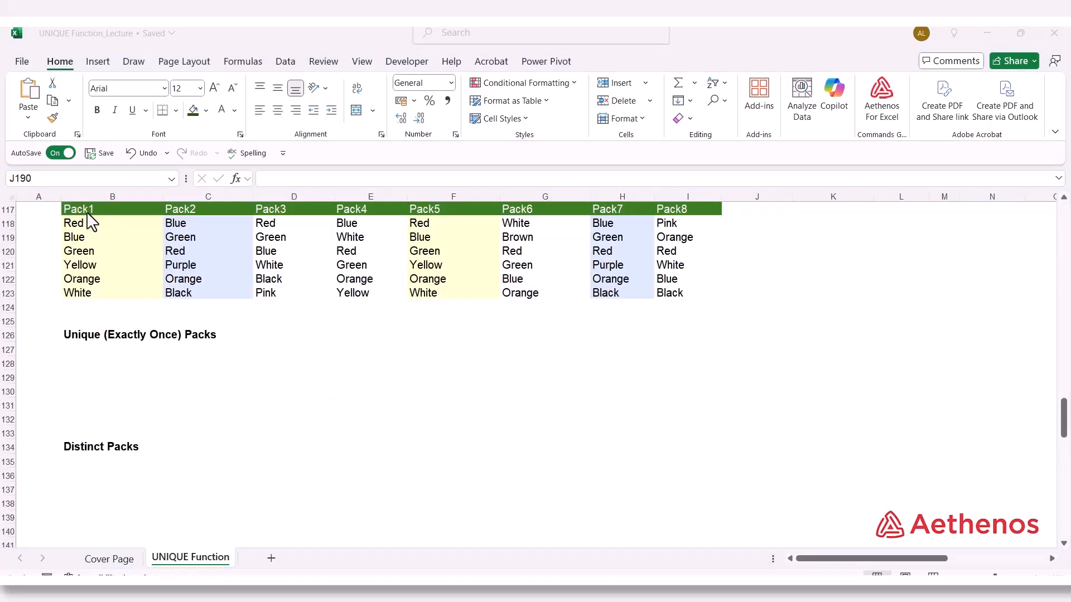
Examine the pack table and compare the colours listed under Pack1 with those under Pack5
left_click(672, 210)
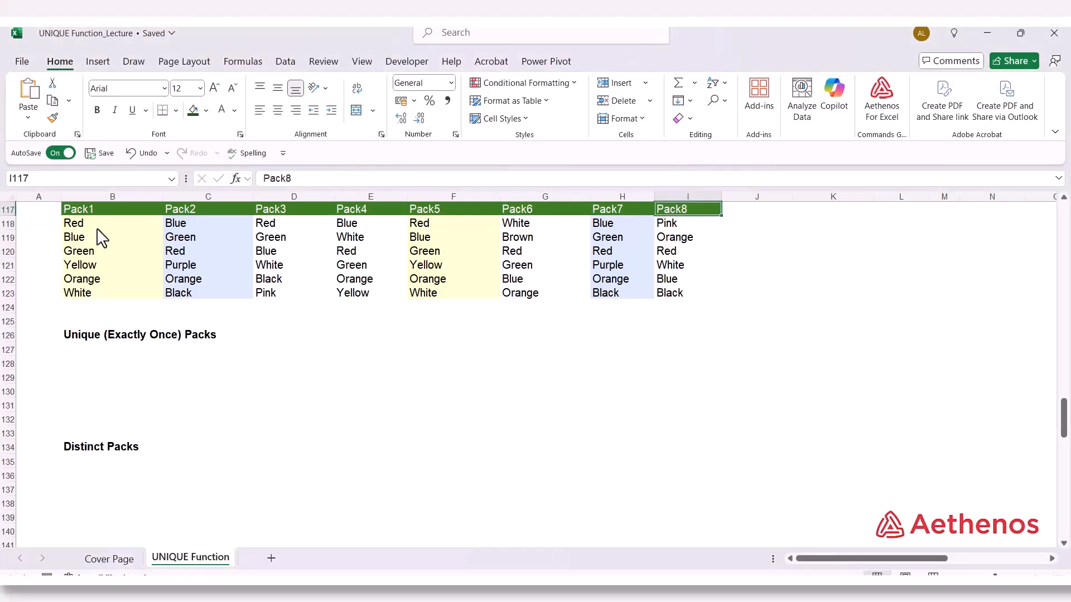
left_click_drag(98, 229, 96, 290)
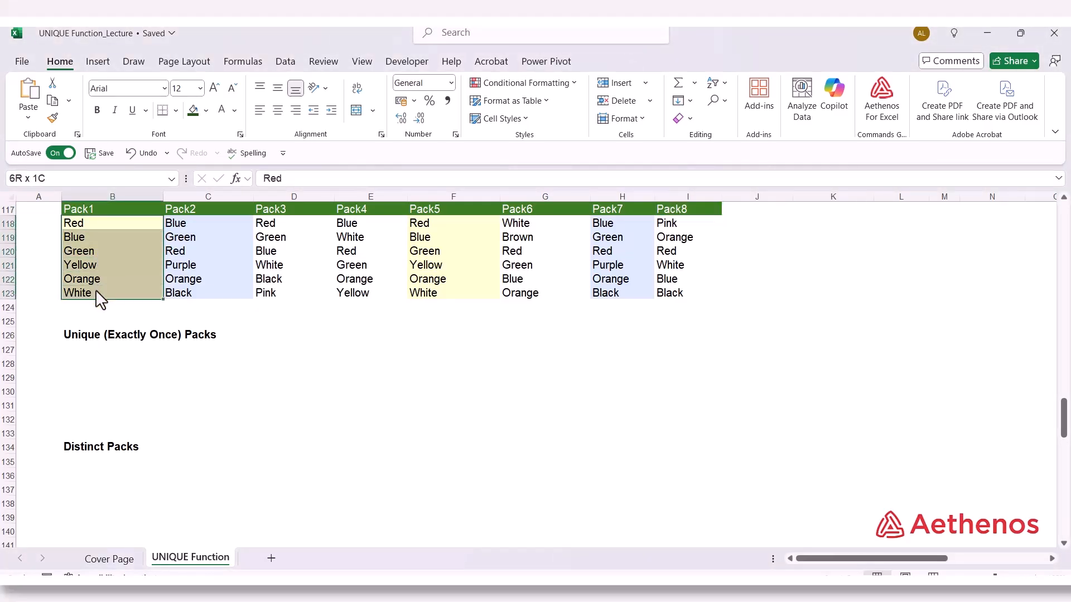
left_click(105, 234)
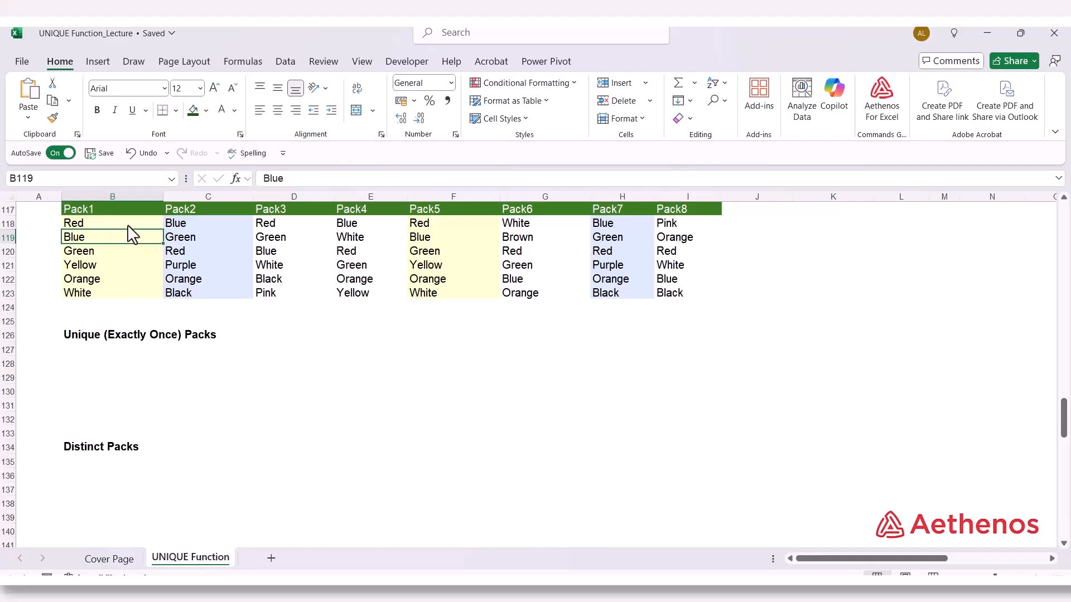
left_click_drag(128, 226, 126, 288)
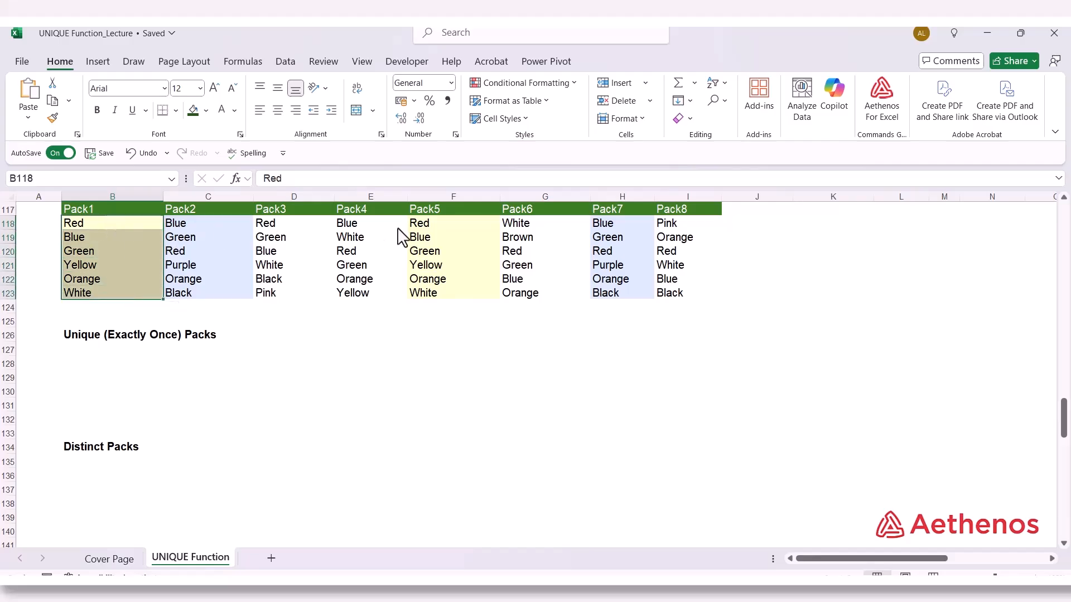
left_click_drag(415, 226, 446, 287)
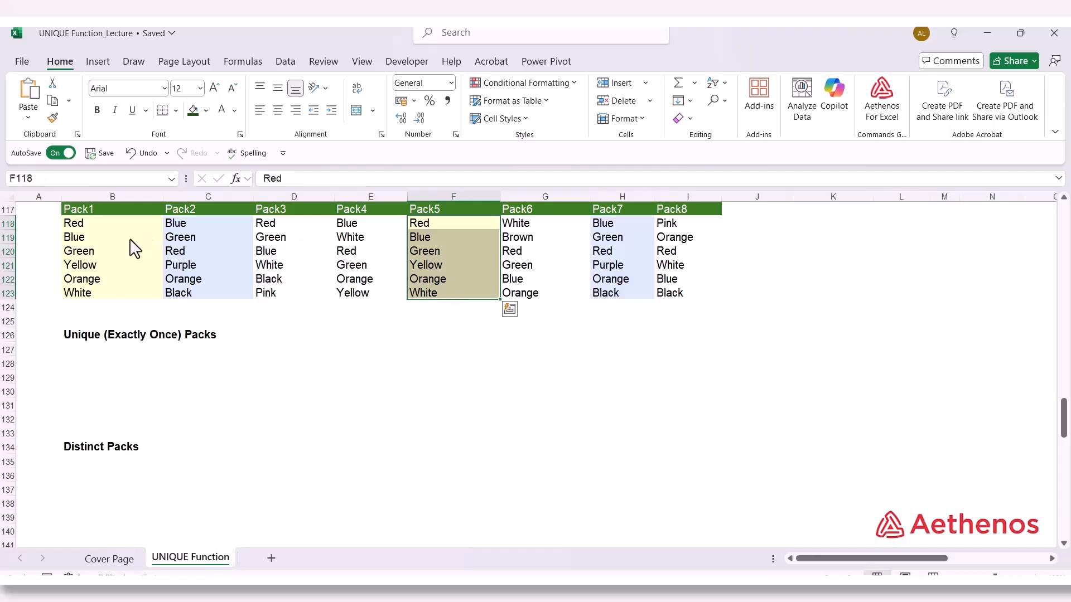
Compare the colours listed under Pack2 with those under Pack7 in the pack table
left_click(226, 236)
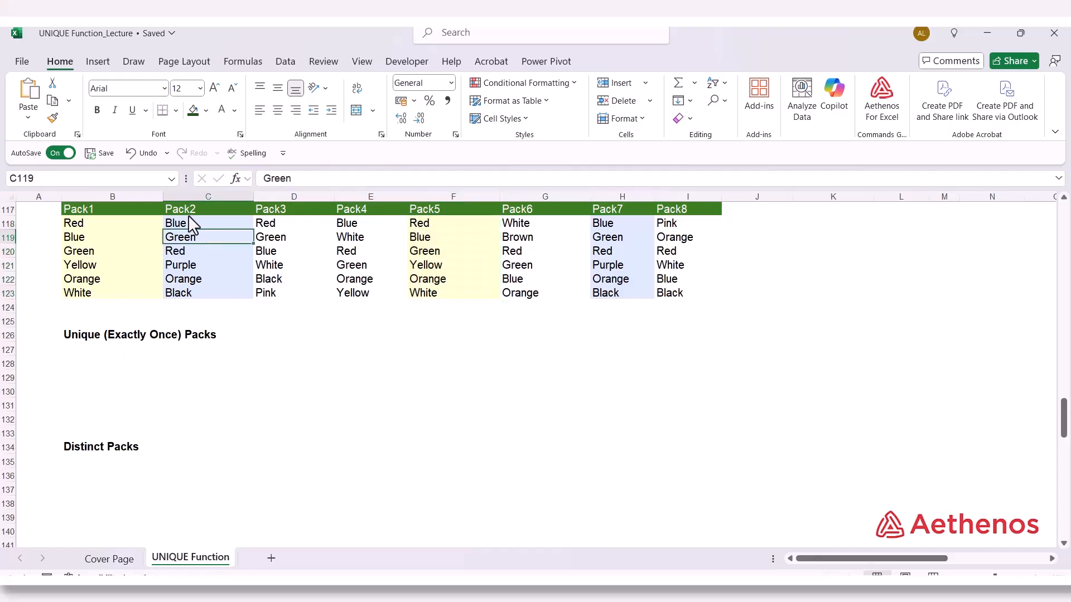
left_click(203, 224)
left_click_drag(203, 224, 200, 283)
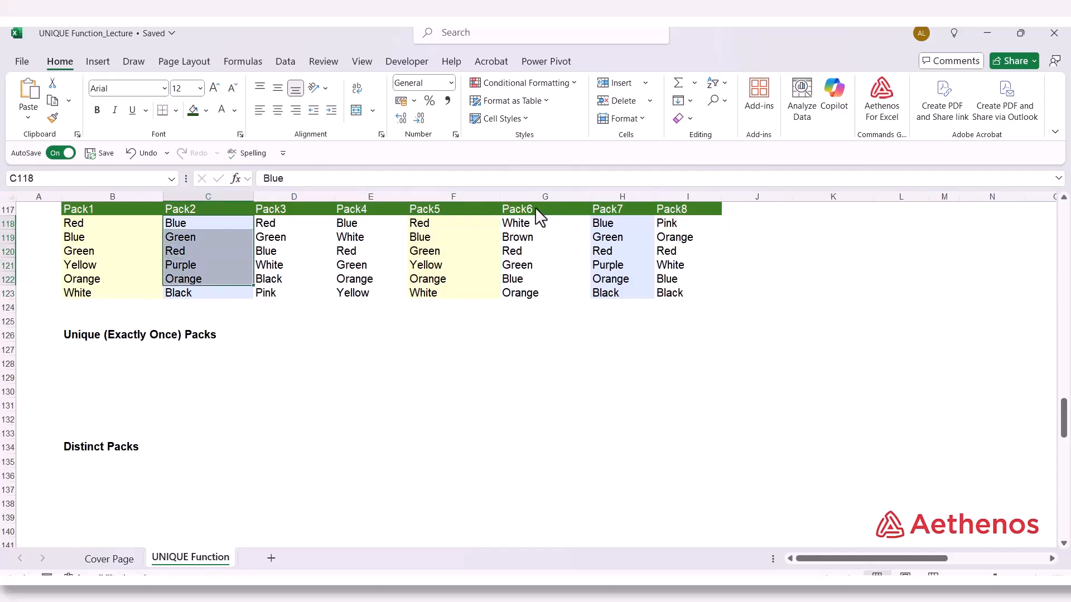
left_click_drag(603, 237, 607, 264)
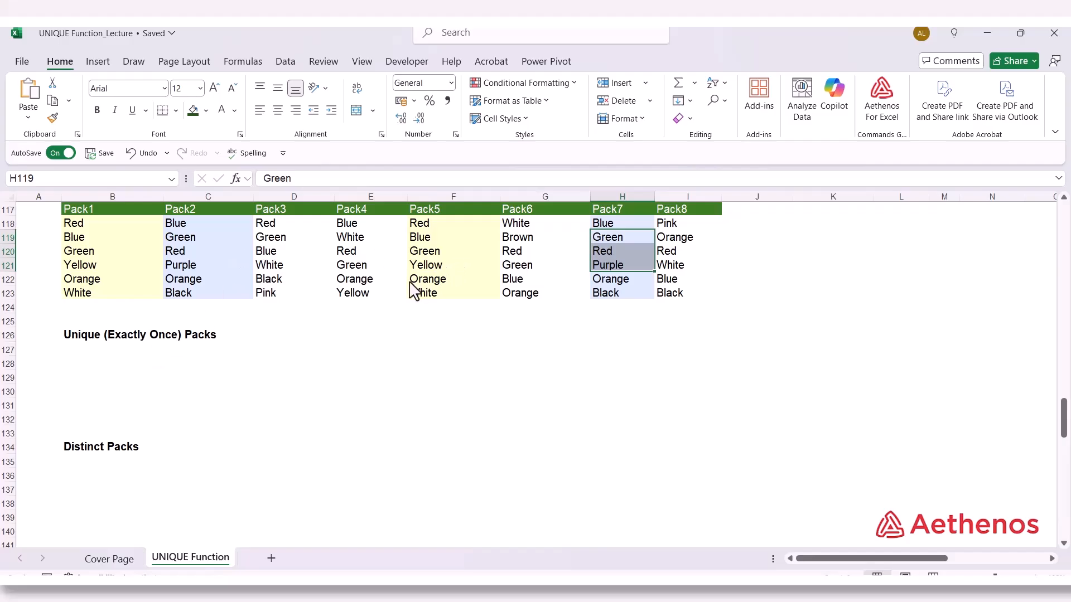
Enter =UNIQUE(B118:I123,TRUE,TRUE) in B127 under Unique (Exactly Once) Packs to return the packs that occur only once
left_click(104, 349)
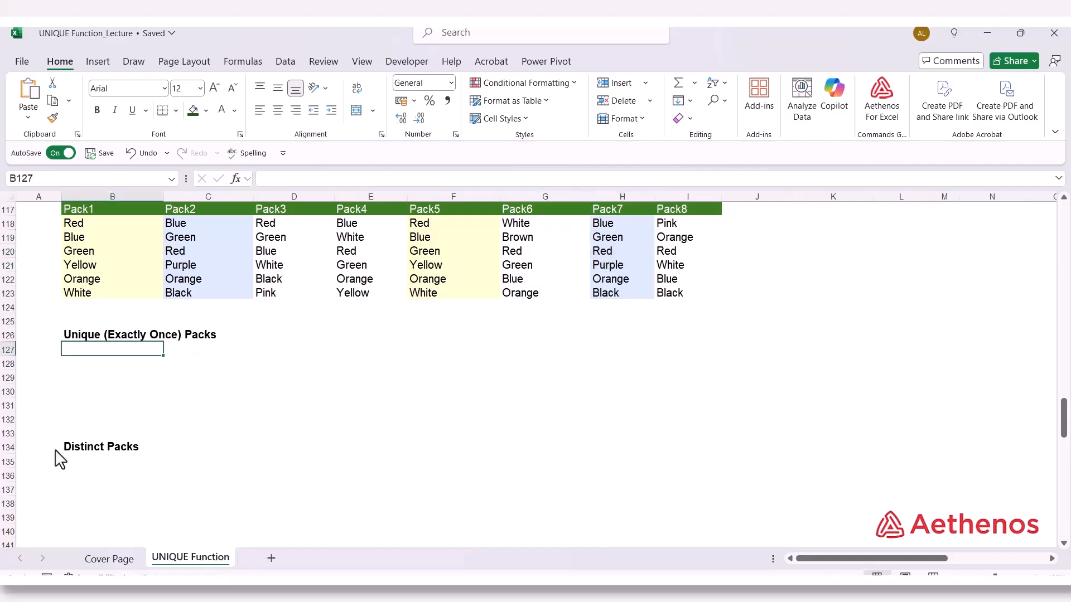
type("=uni")
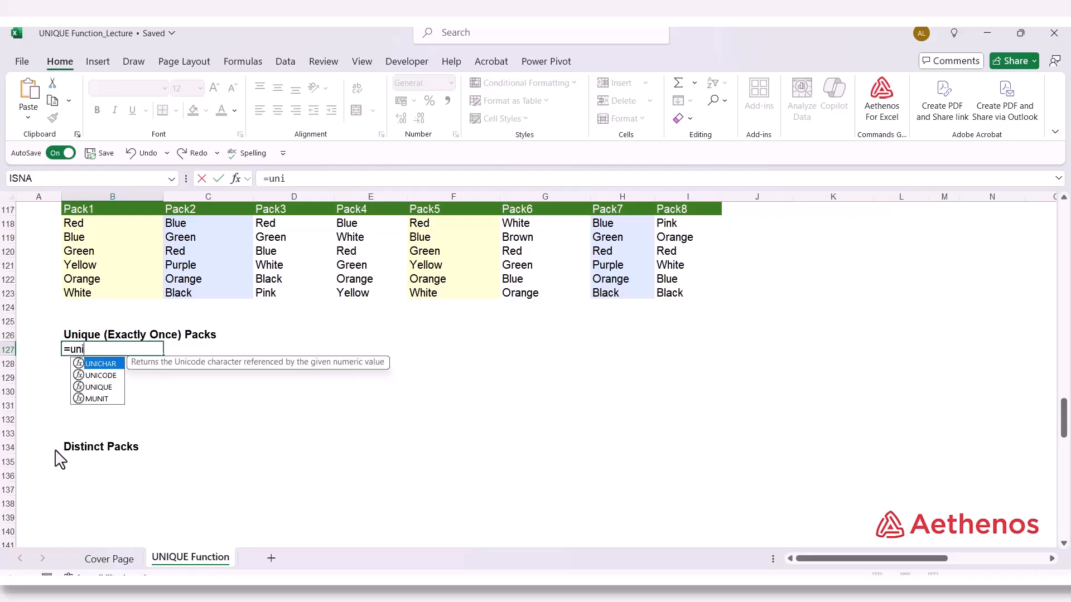
type("q")
key("Tab")
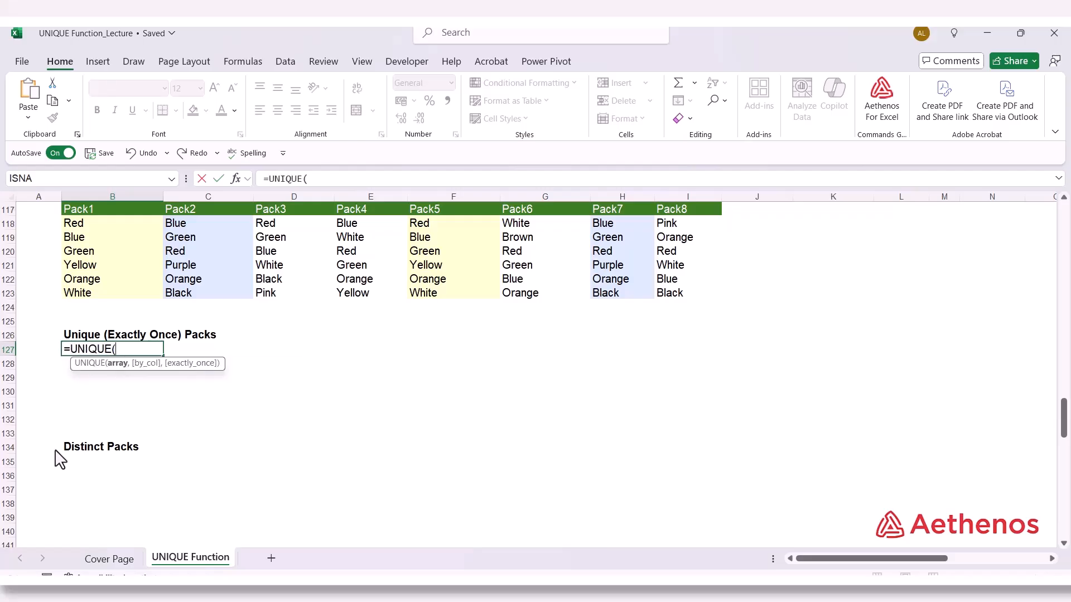
left_click_drag(92, 226, 686, 296)
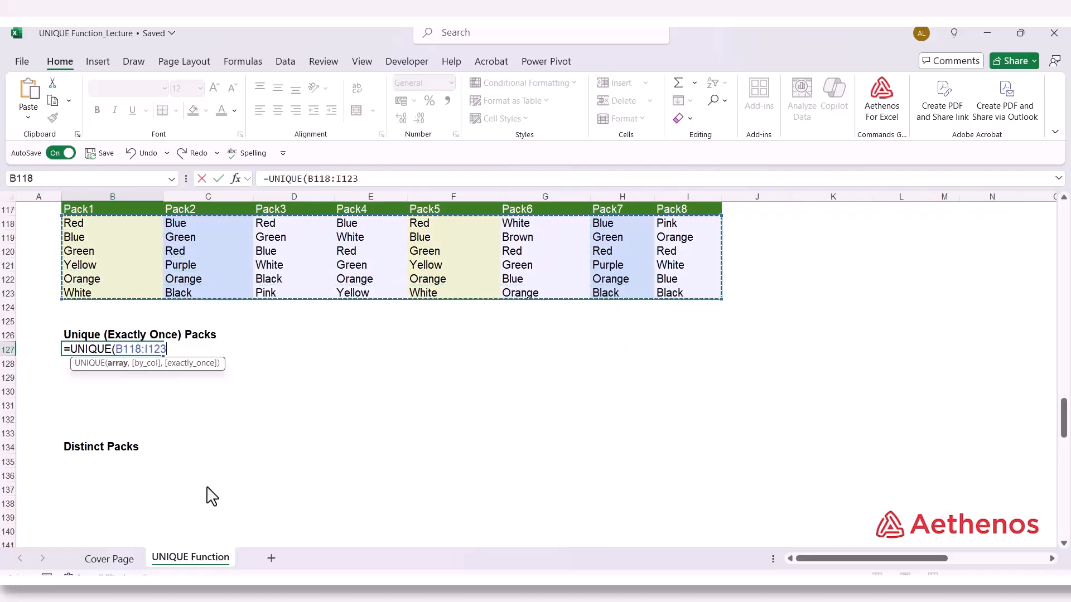
type(",")
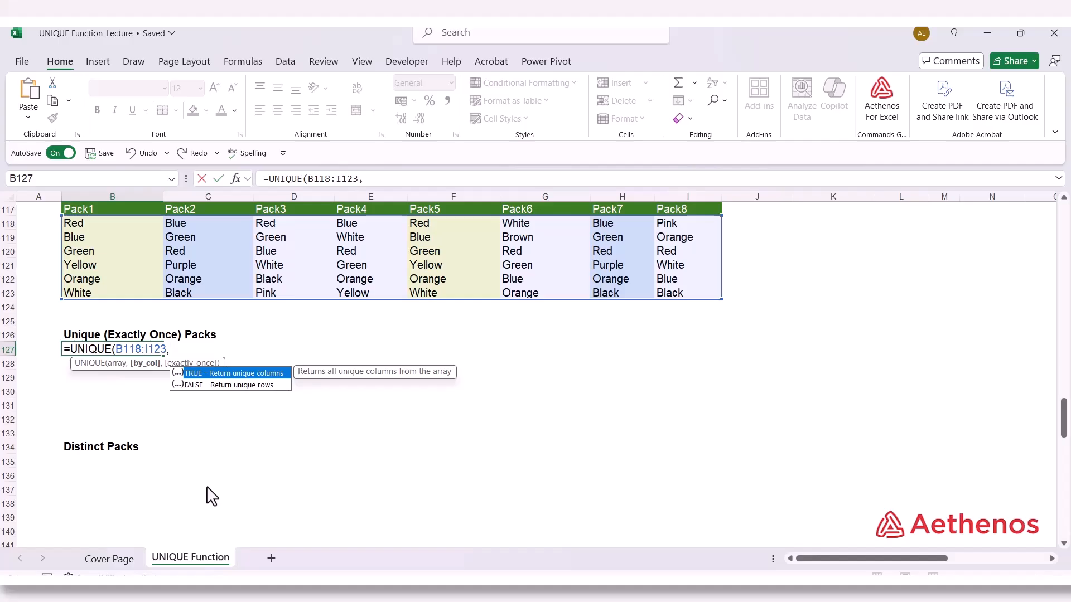
key("Tab")
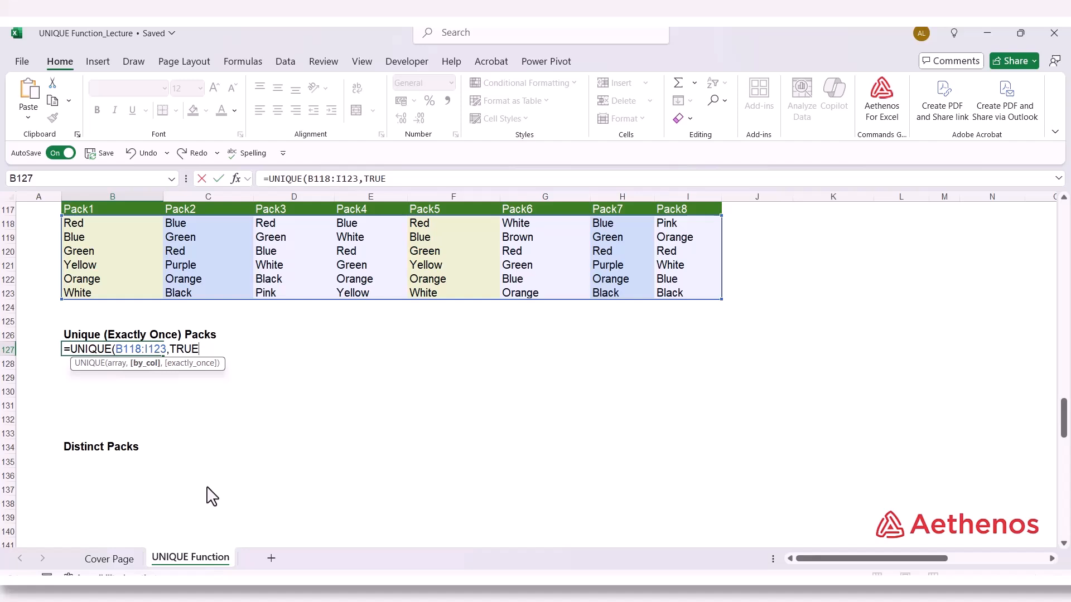
type(",")
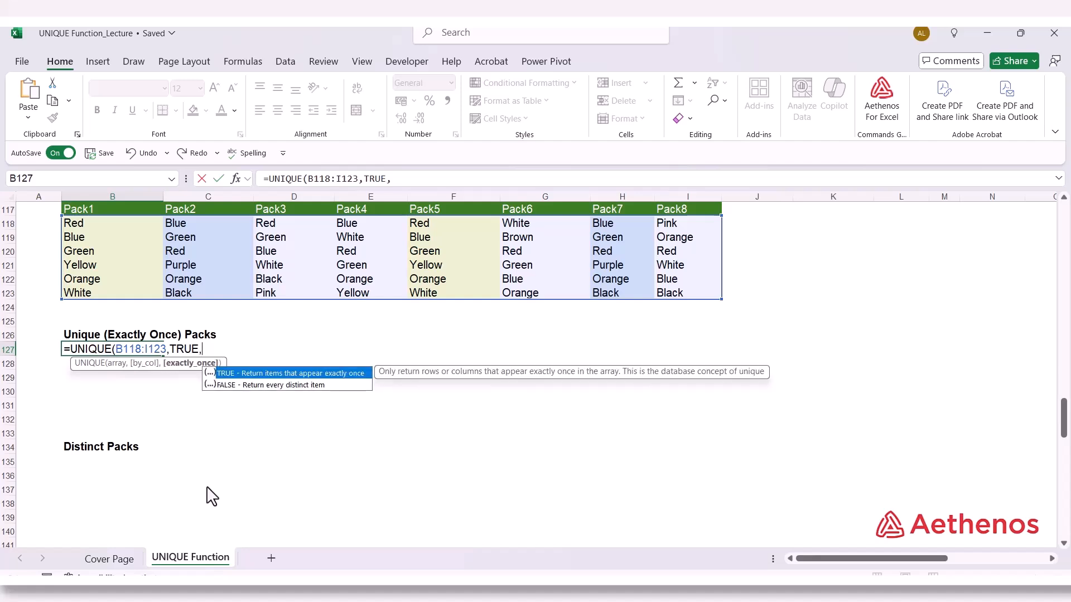
key("Tab")
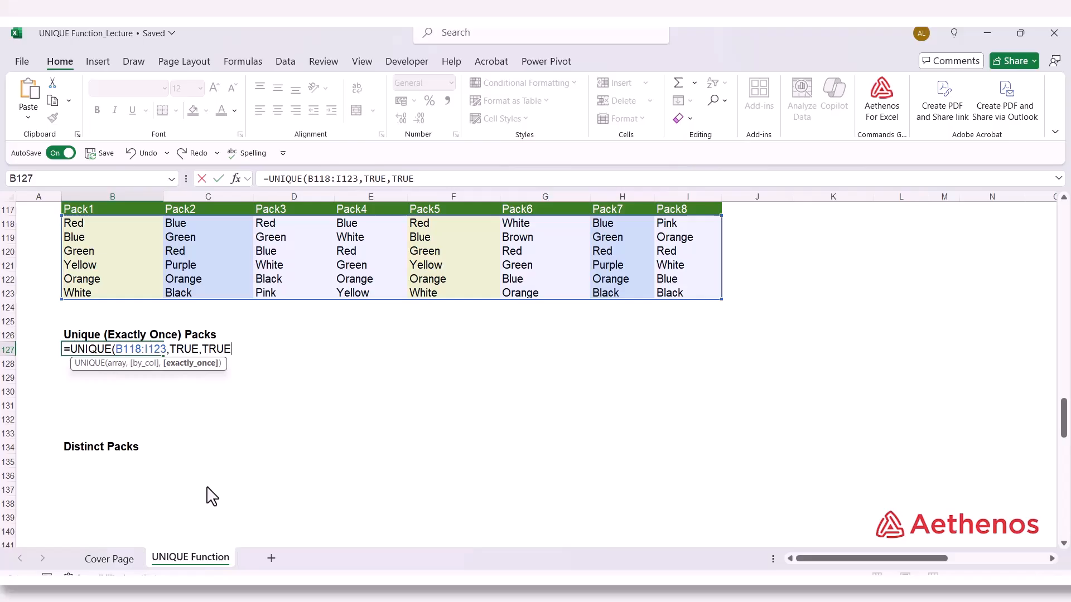
type(")")
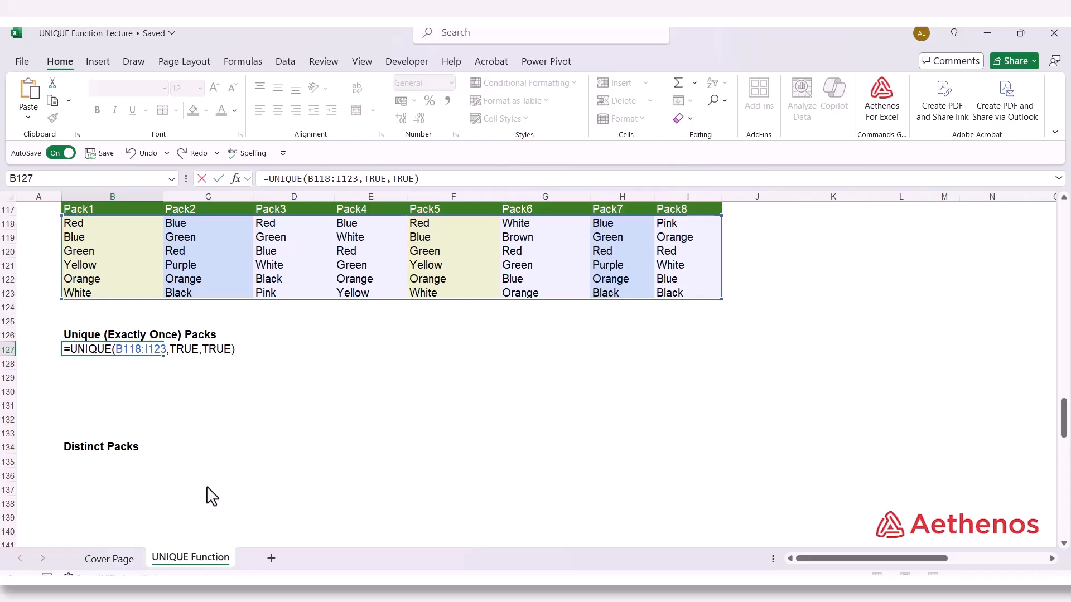
key("Return")
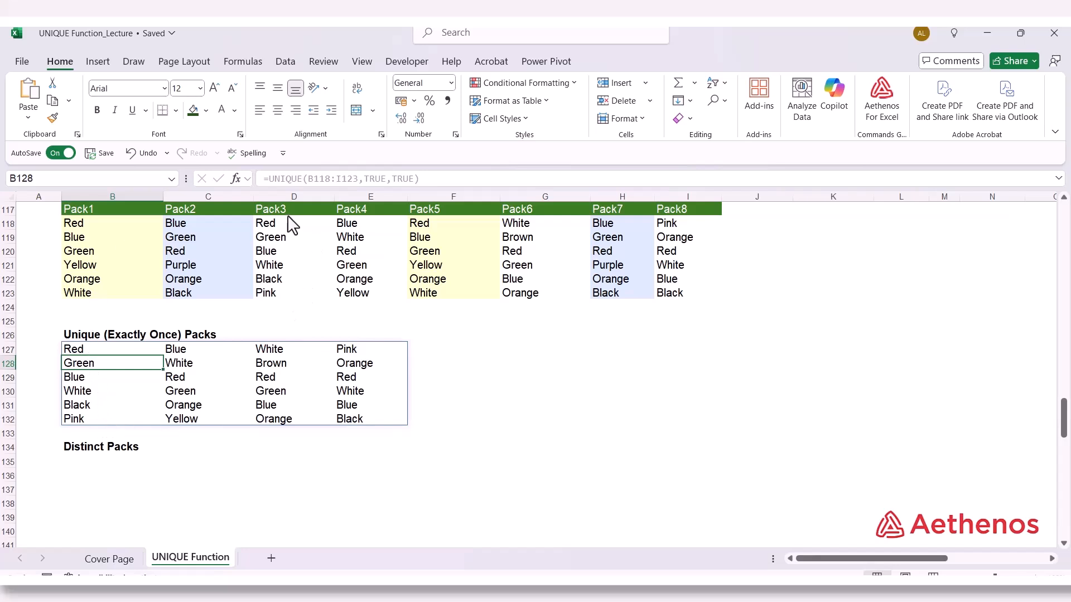
Check the source columns Pack3, Pack4, Pack6 and Pack8 against the columns returned under Unique (Exactly Once) Packs
left_click_drag(286, 209, 290, 283)
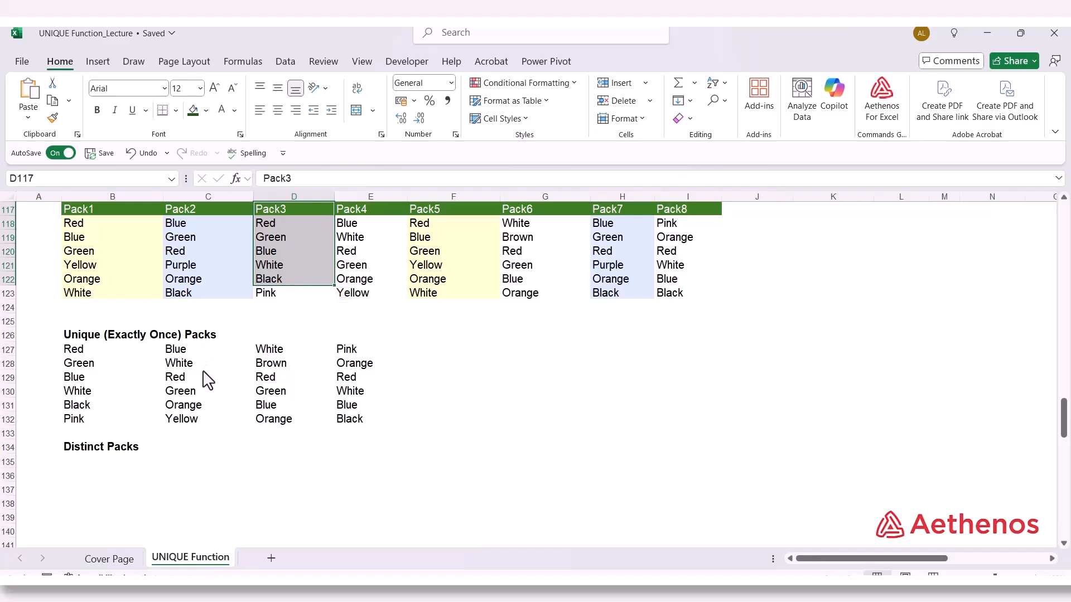
left_click_drag(371, 210, 371, 301)
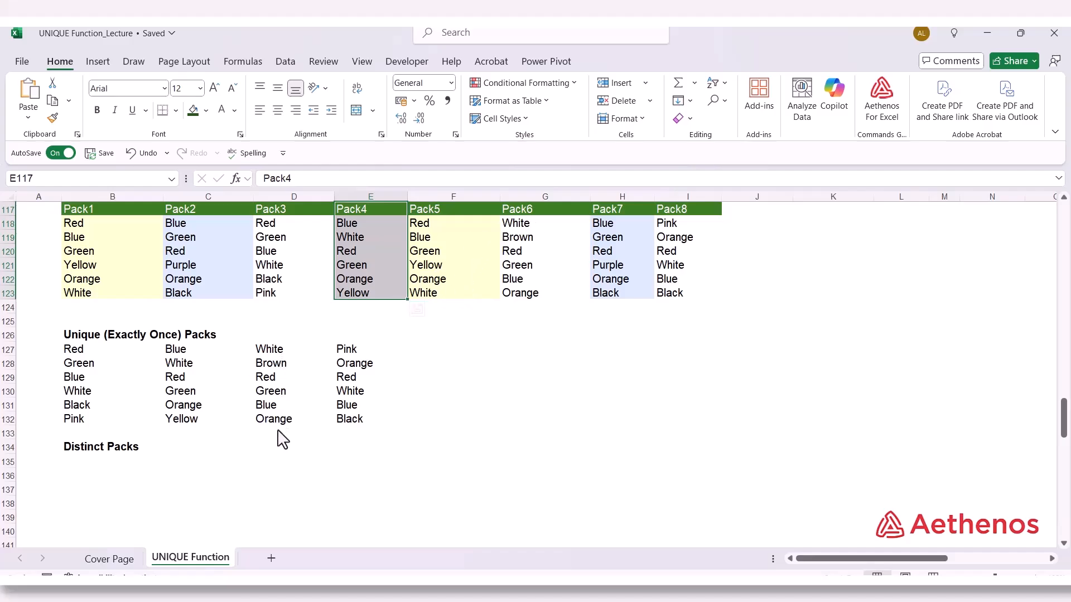
left_click_drag(530, 211, 529, 297)
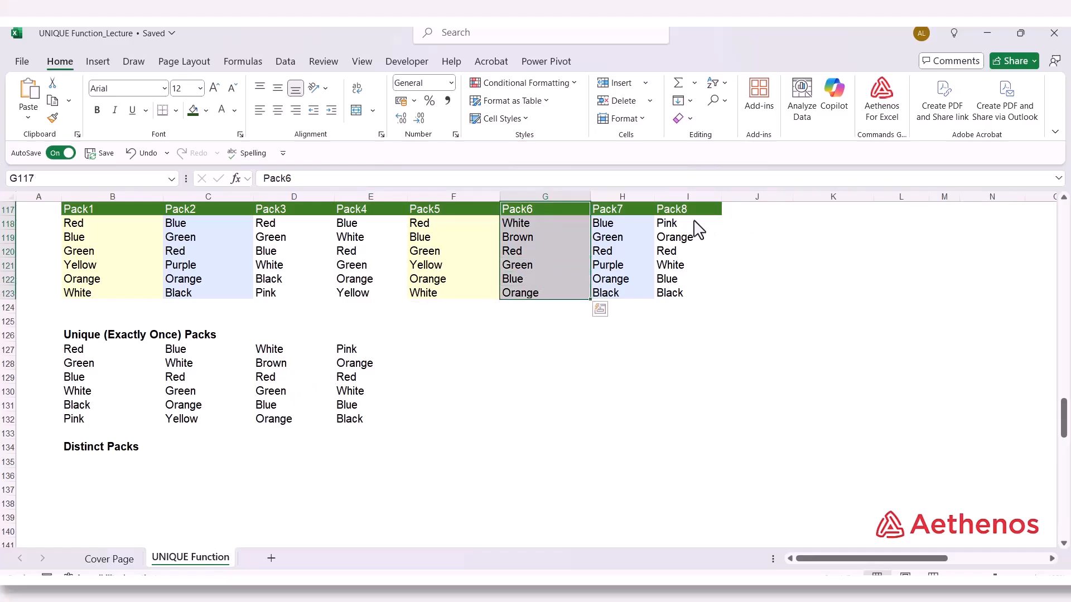
left_click_drag(365, 352, 368, 419)
left_click(449, 383)
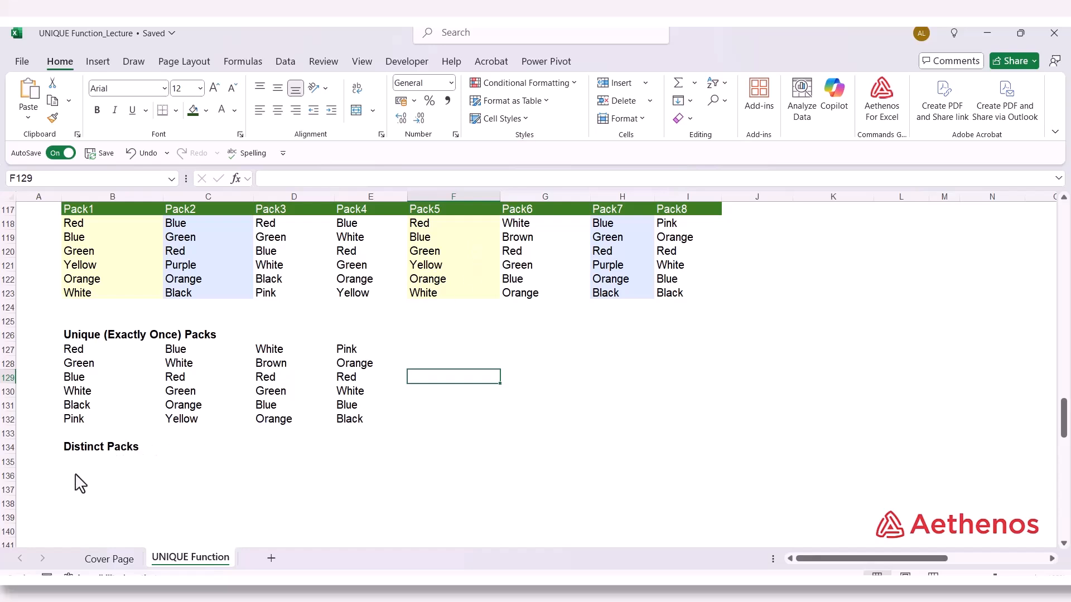
Enter =UNIQUE(B118:I123,TRUE,FALSE) in B135 under Distinct Packs to return every distinct pack column
left_click(81, 460)
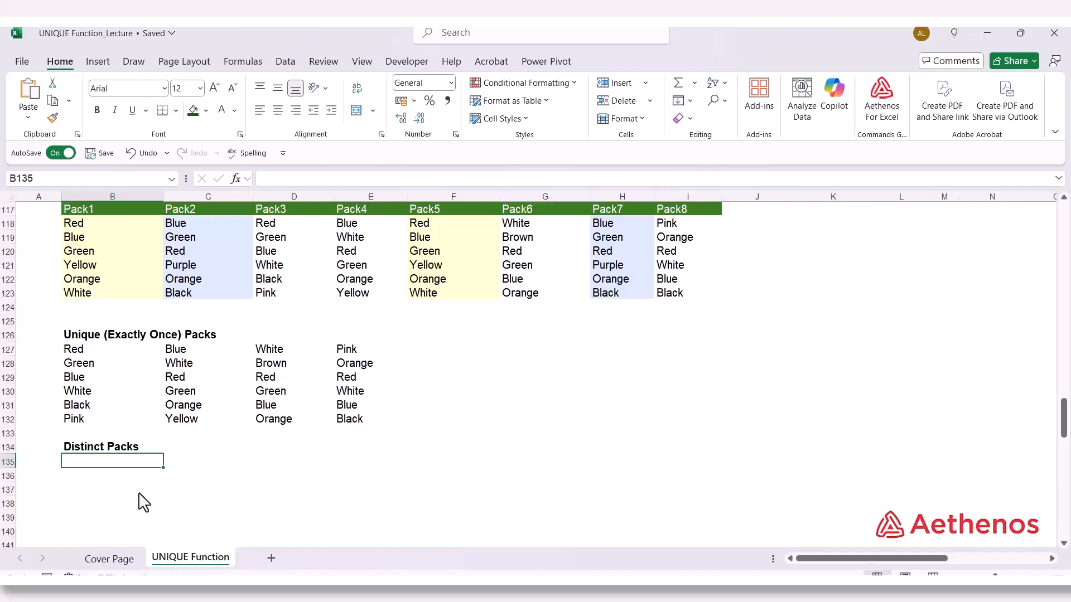
type("=")
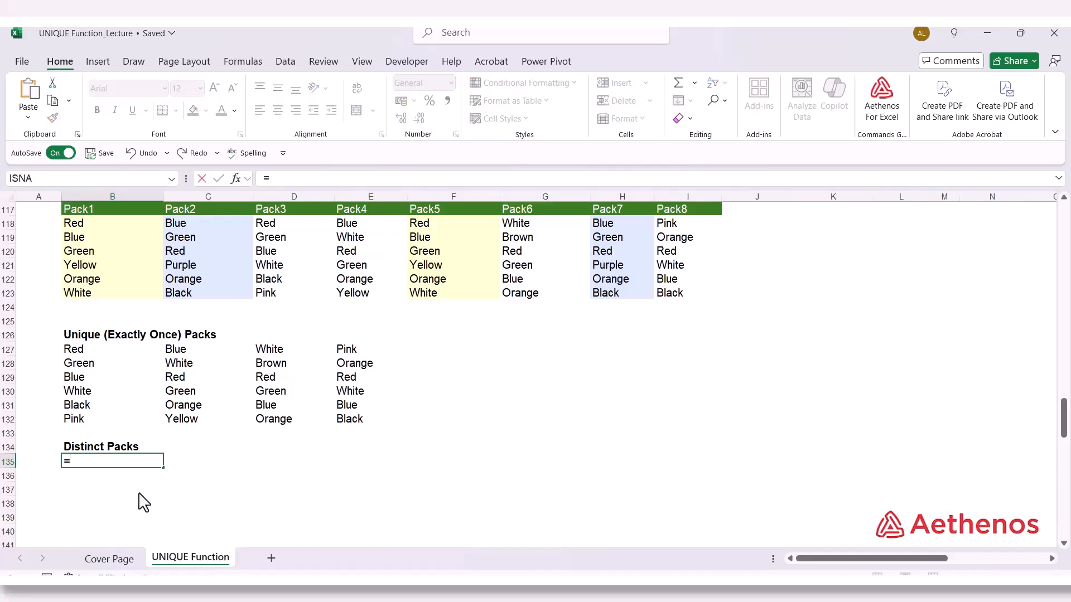
type("uni")
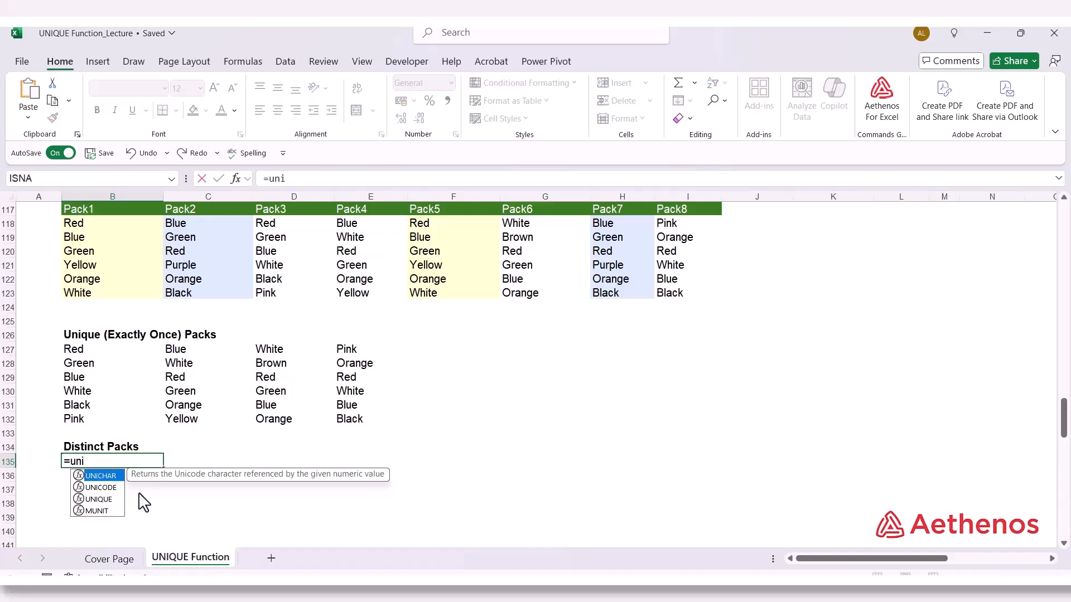
type("q")
key("Tab")
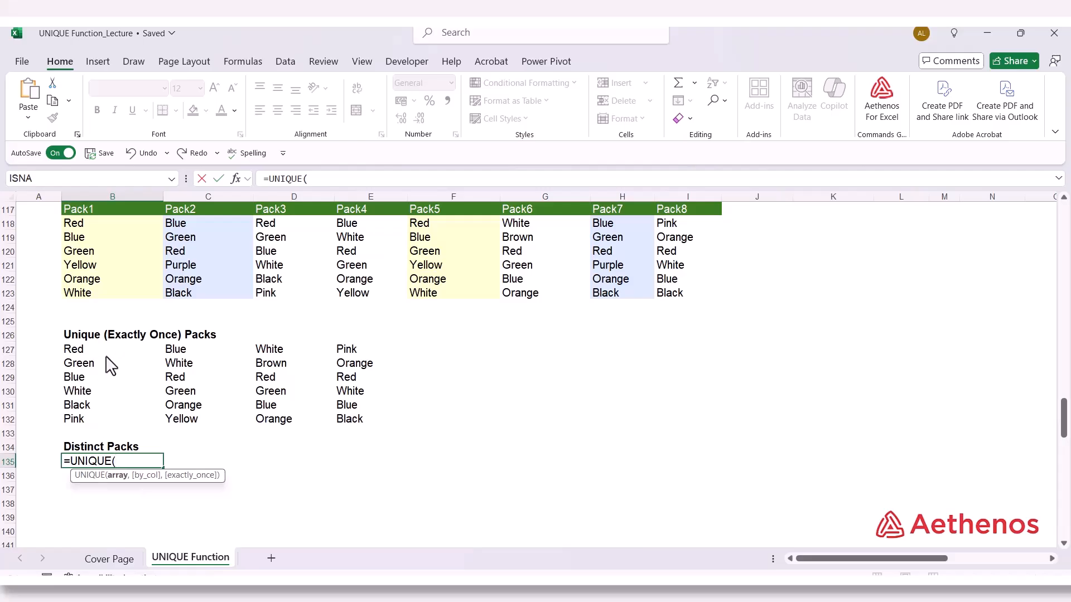
left_click_drag(123, 228, 676, 304)
type(",")
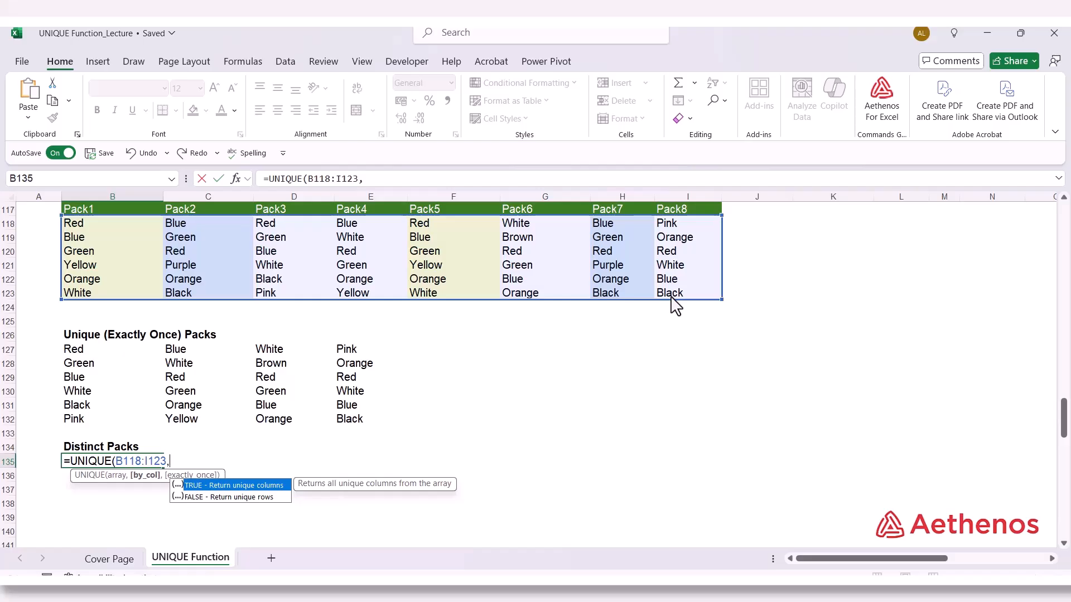
key("Tab")
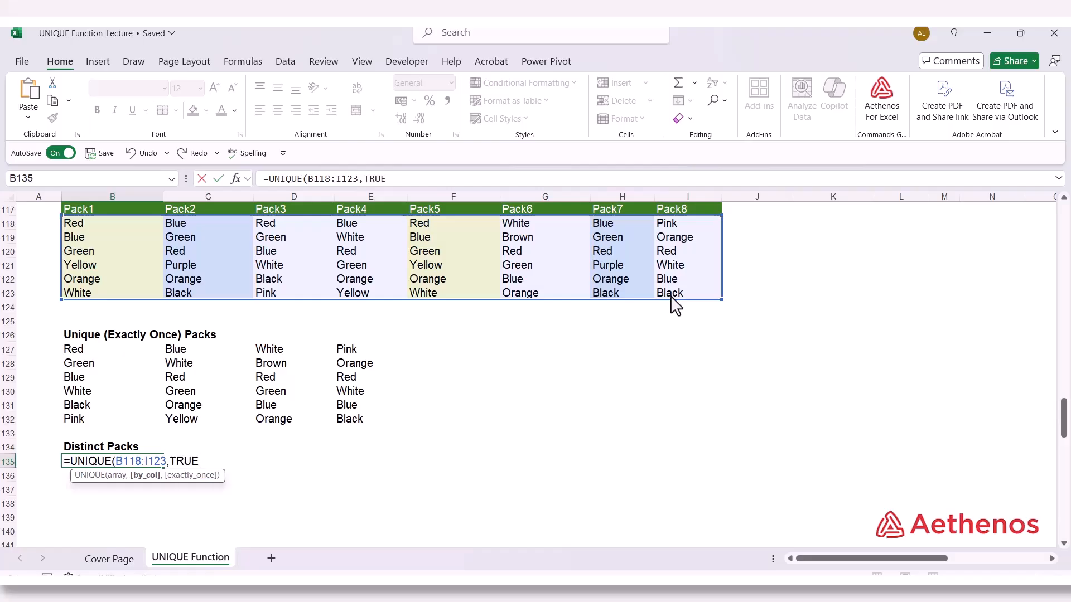
type(",")
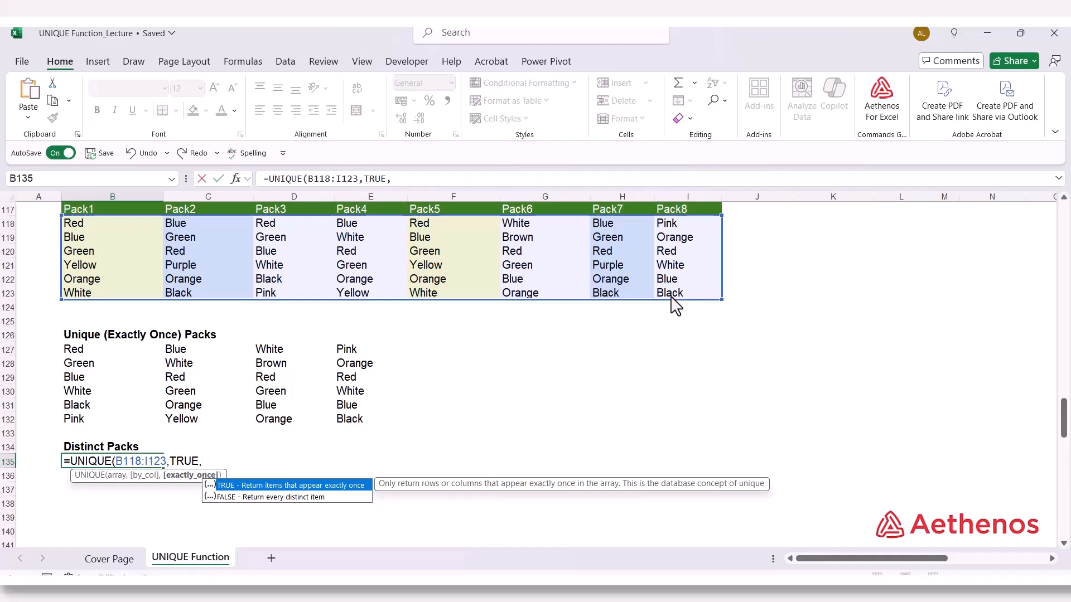
key("Down")
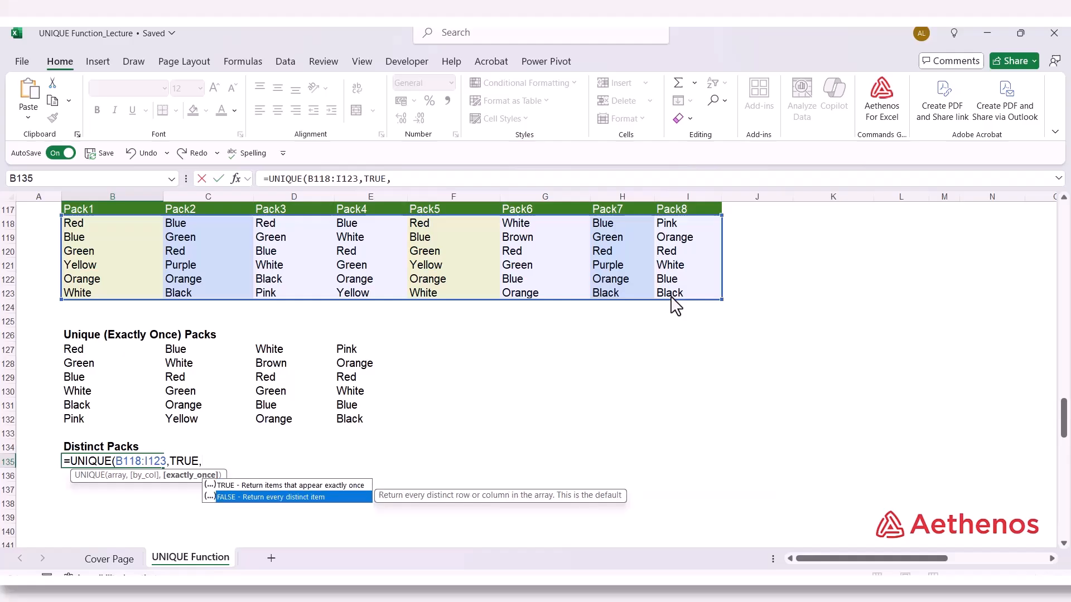
key("Tab")
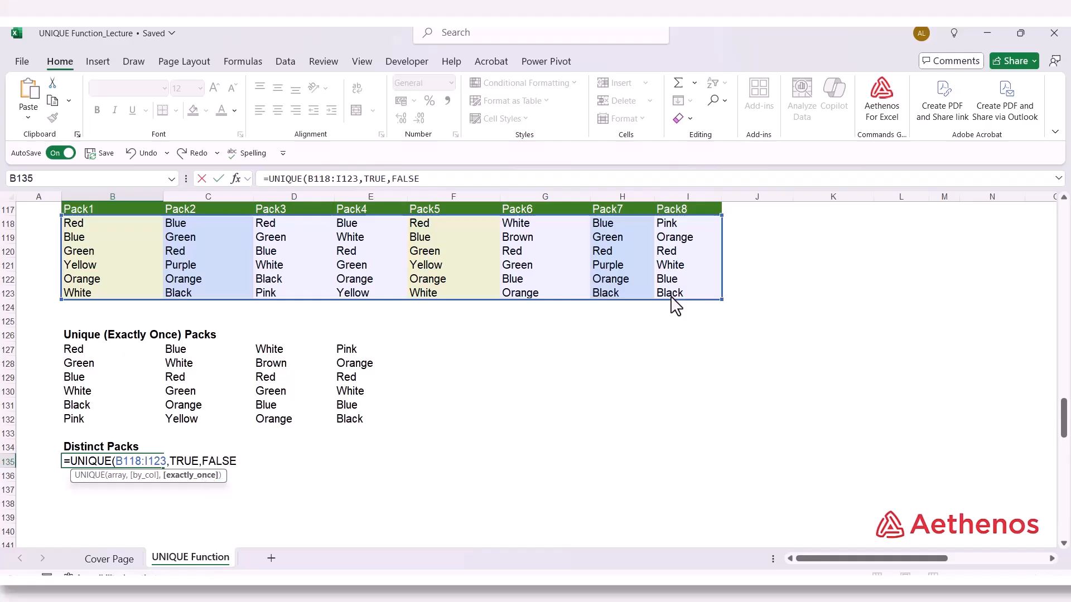
key("Return")
key("Return")
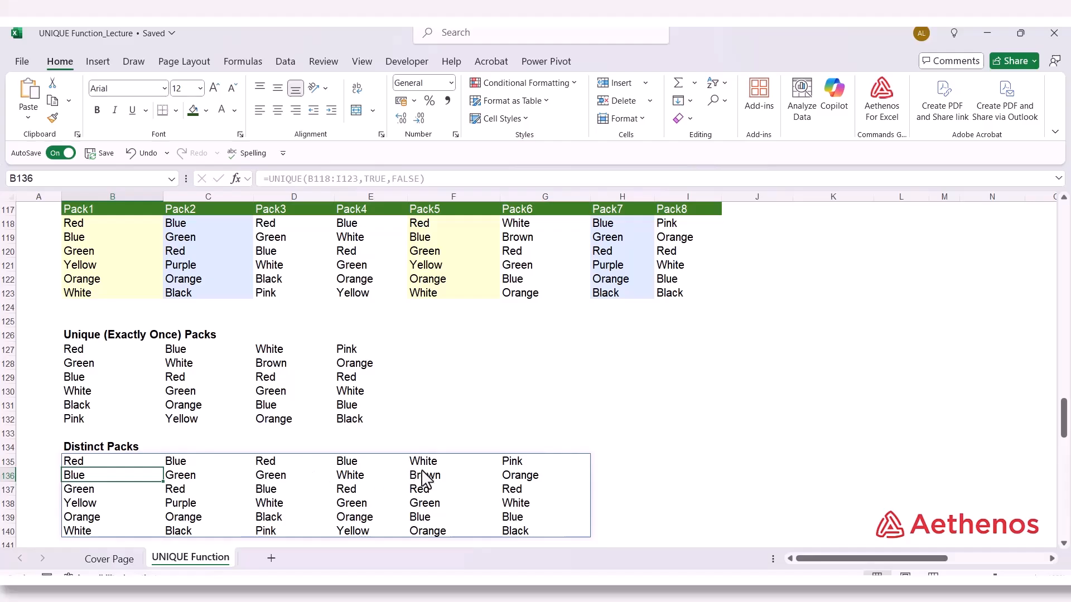
Review the columns returned under Distinct Packs against the source pack table and the exactly-once results
scroll(201, 453, "down", 2)
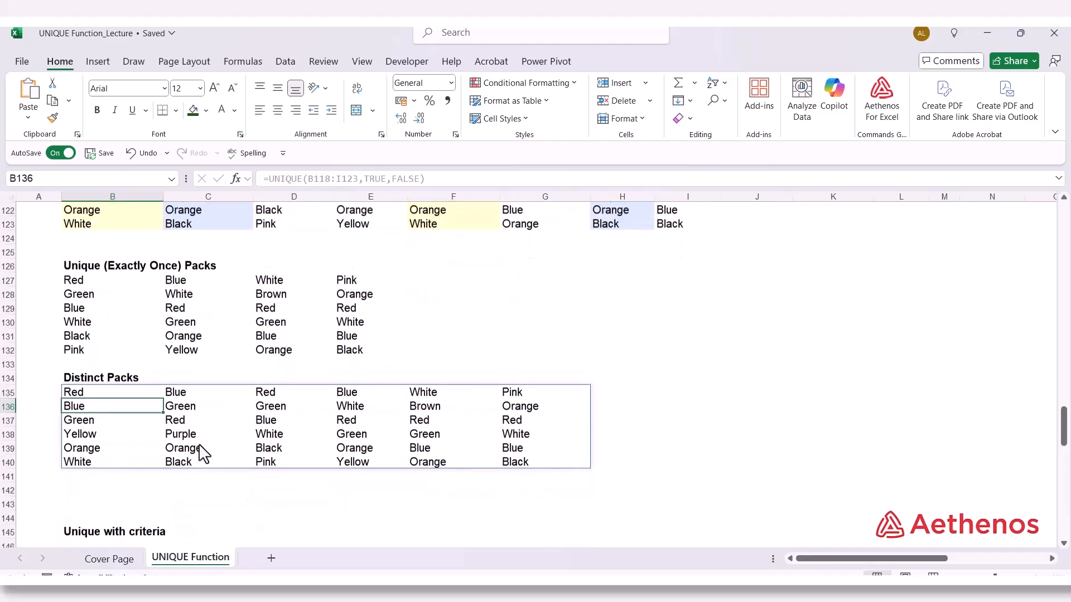
scroll(201, 453, "up", 2)
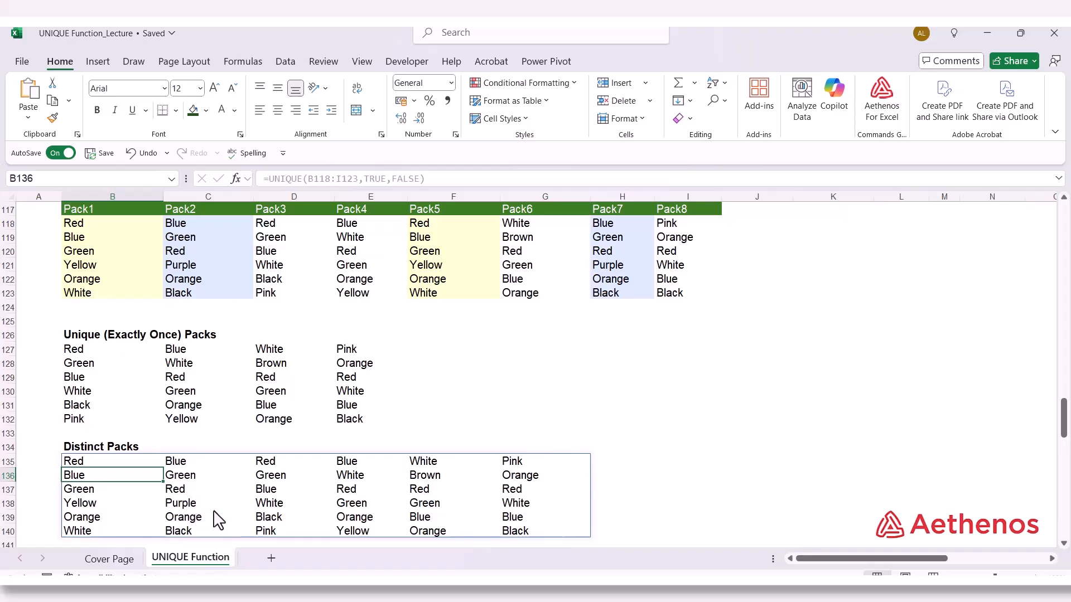
left_click(495, 436)
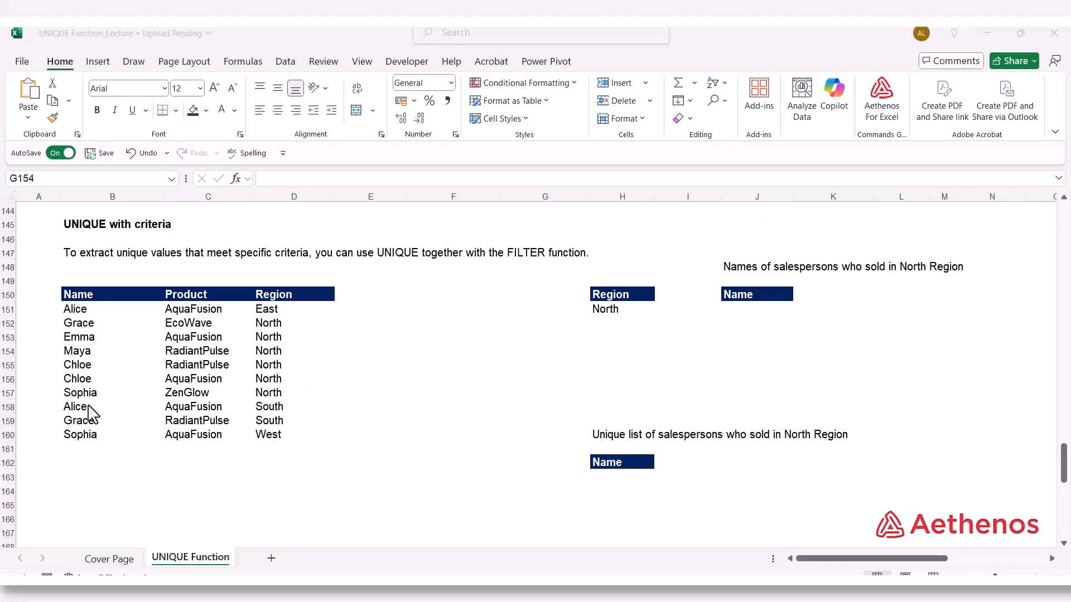
Enter =FILTER(B151:B160,D151:D160=H151) in J151 to list the names of salespersons who sold in the North Region
left_click(625, 310)
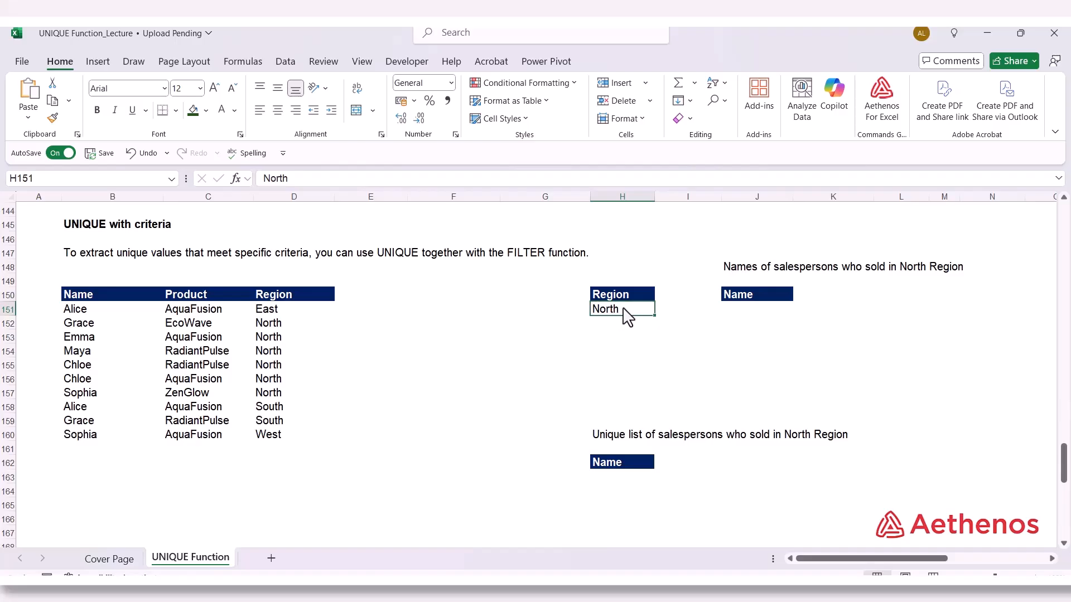
left_click(757, 311)
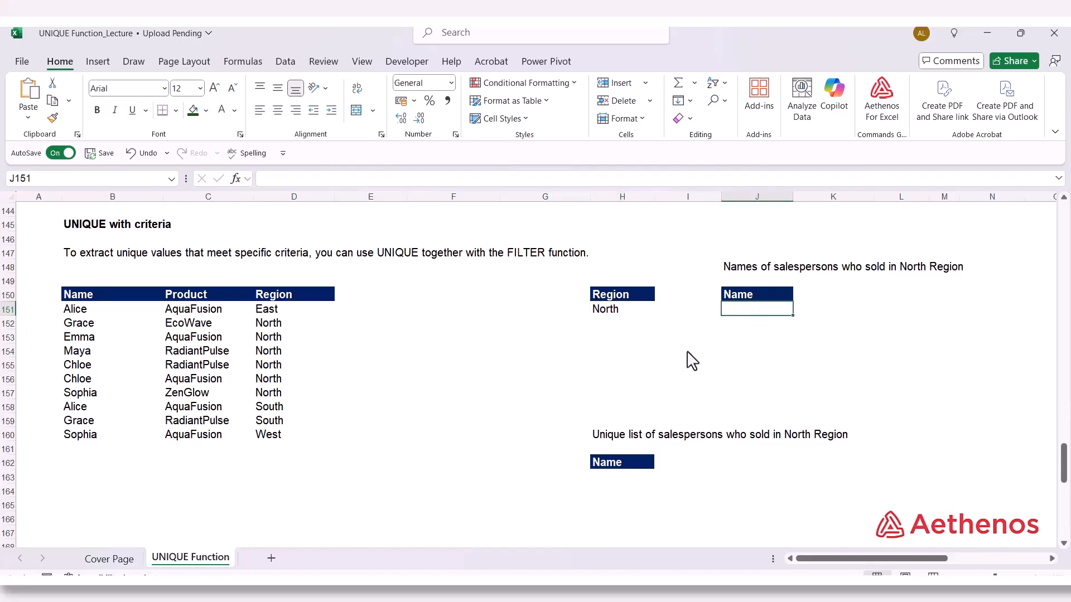
type("=")
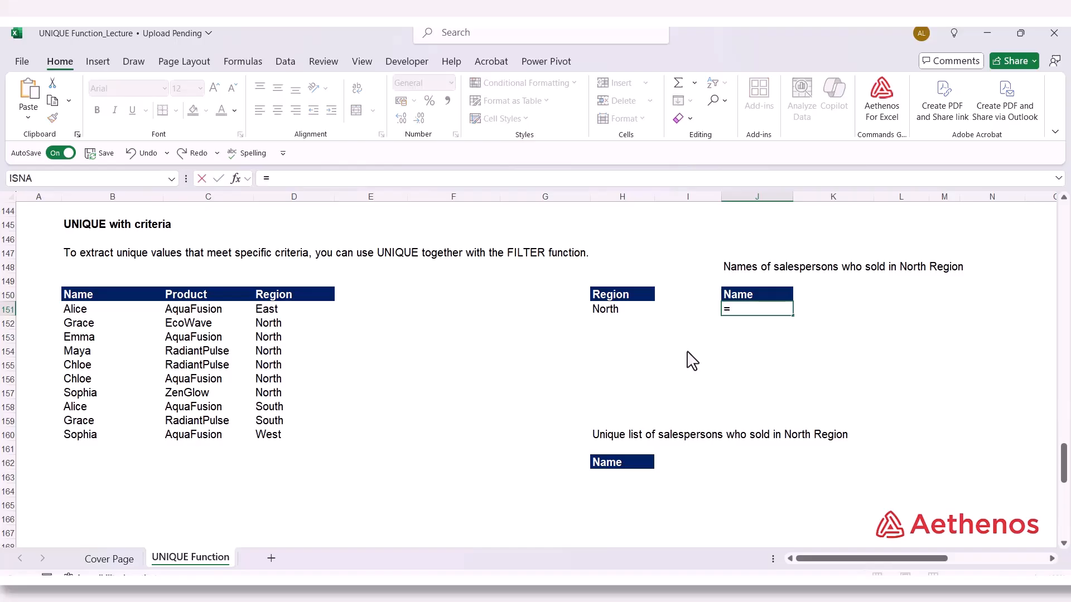
type("fil")
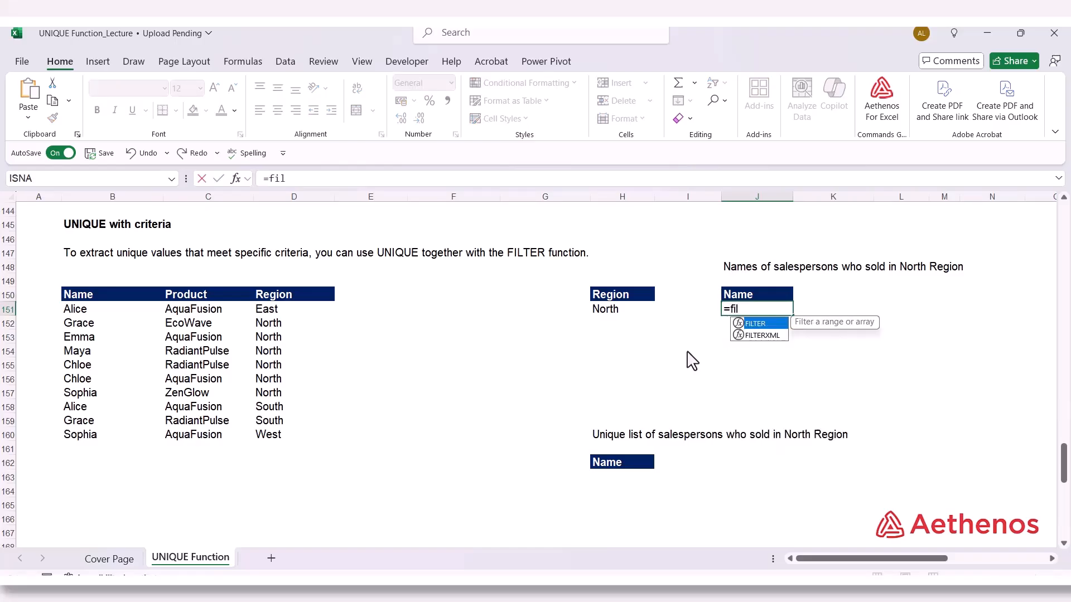
key("Tab")
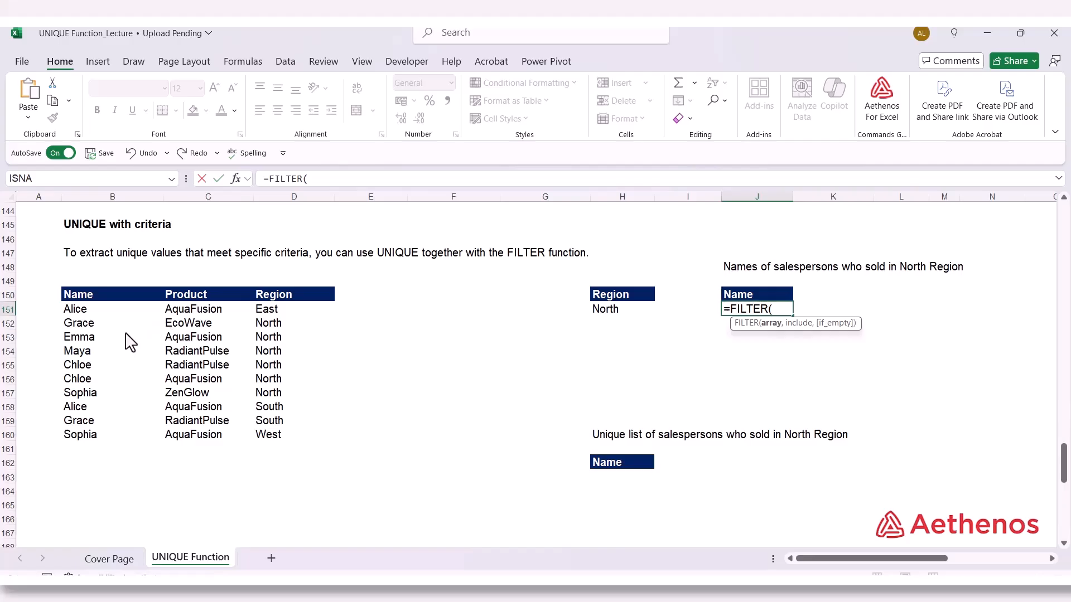
left_click_drag(74, 312, 88, 430)
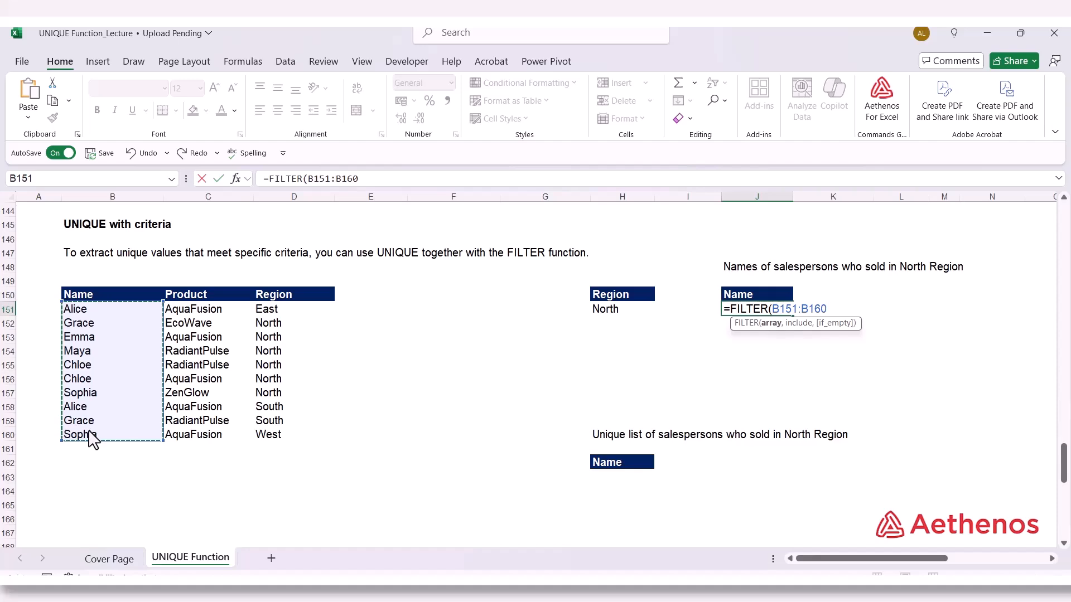
type(",")
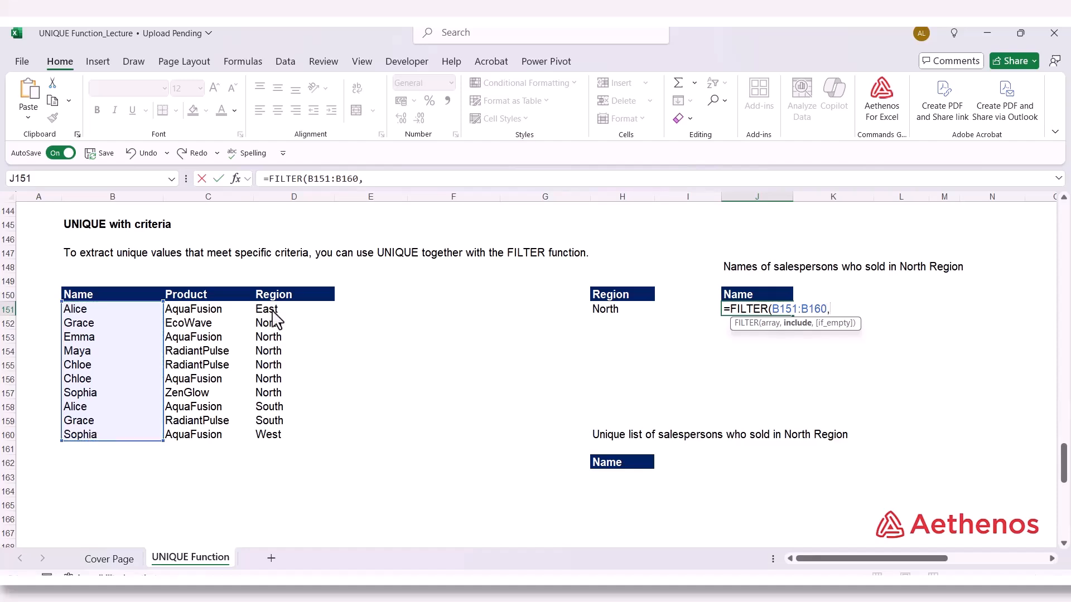
left_click_drag(277, 313, 276, 445)
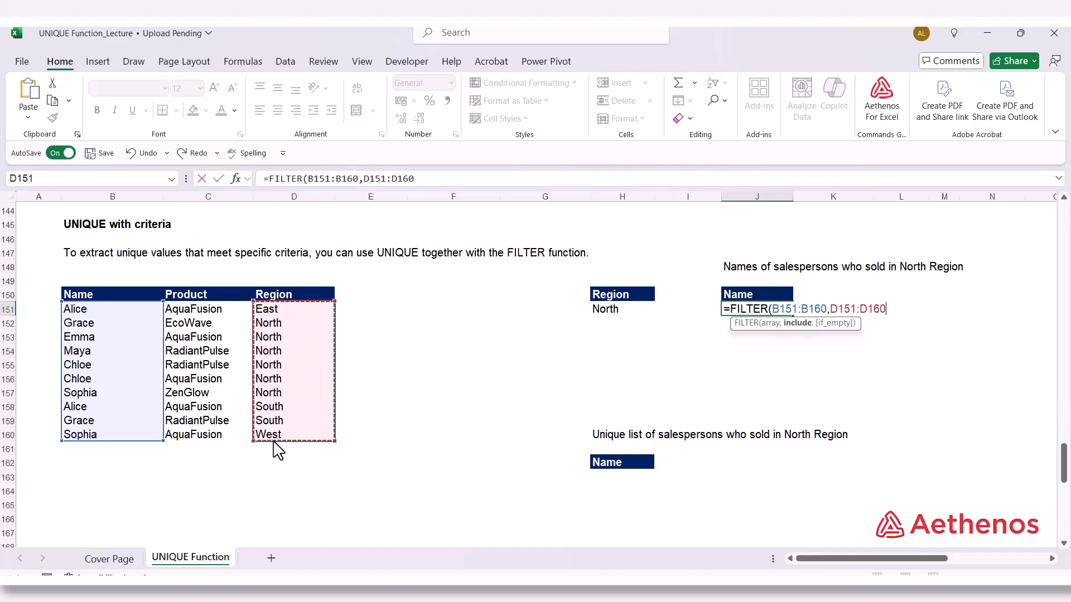
type("=")
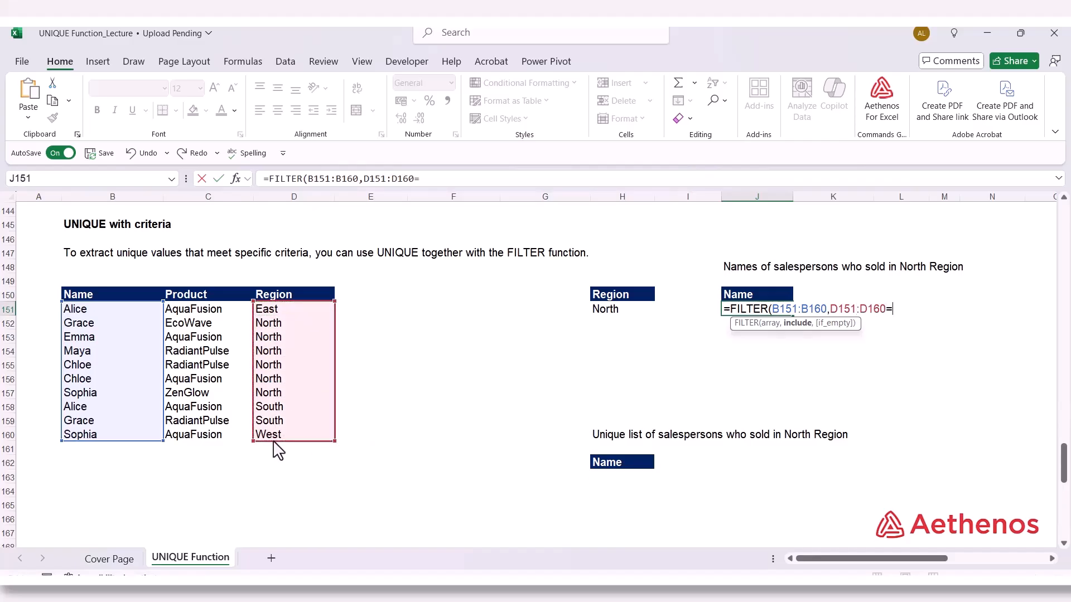
left_click(620, 312)
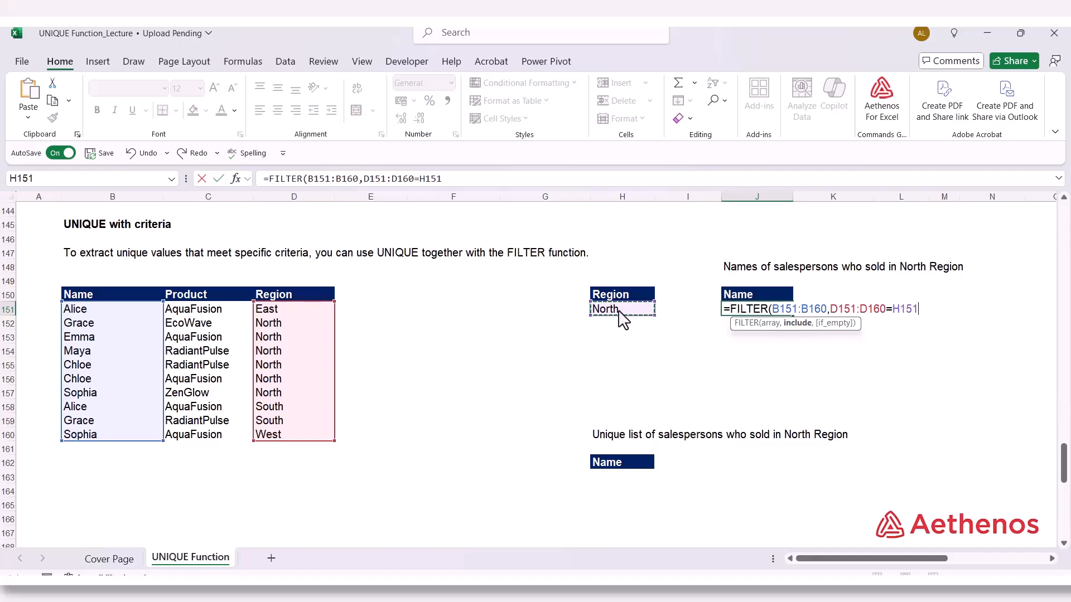
type(")")
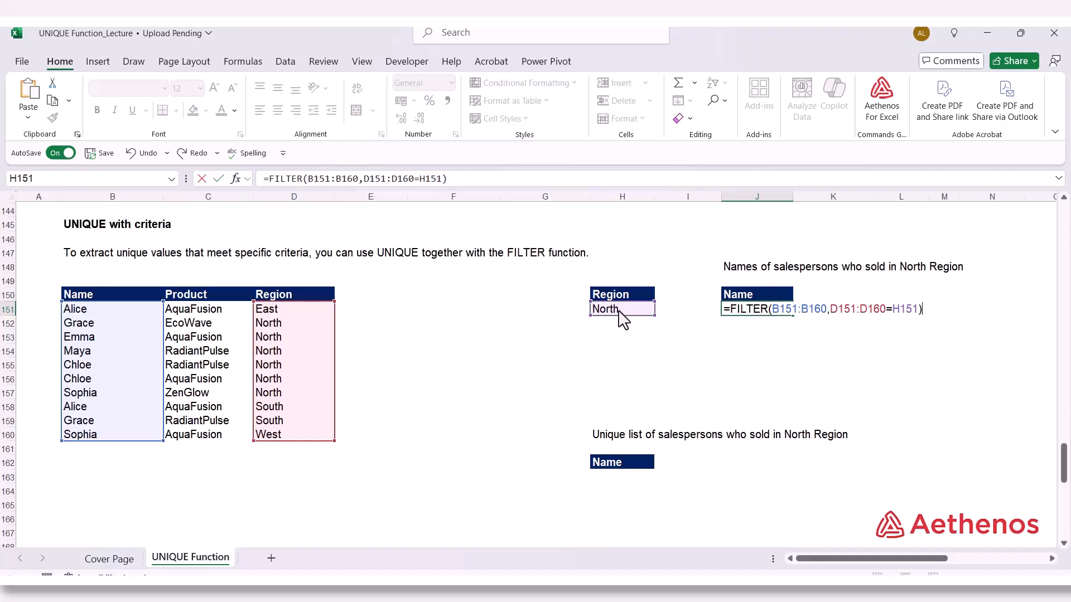
key("Return")
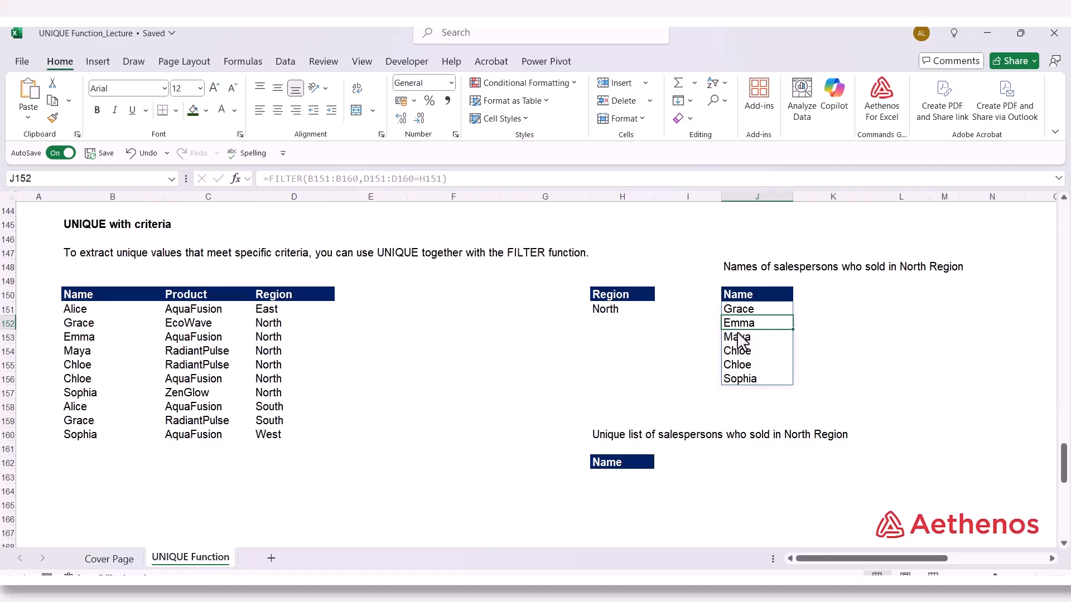
Enter =UNIQUE(FILTER(B151:B160,D151:D160=H151)) in H163 to return the unique list of North Region salespersons
left_click(626, 477)
type("=")
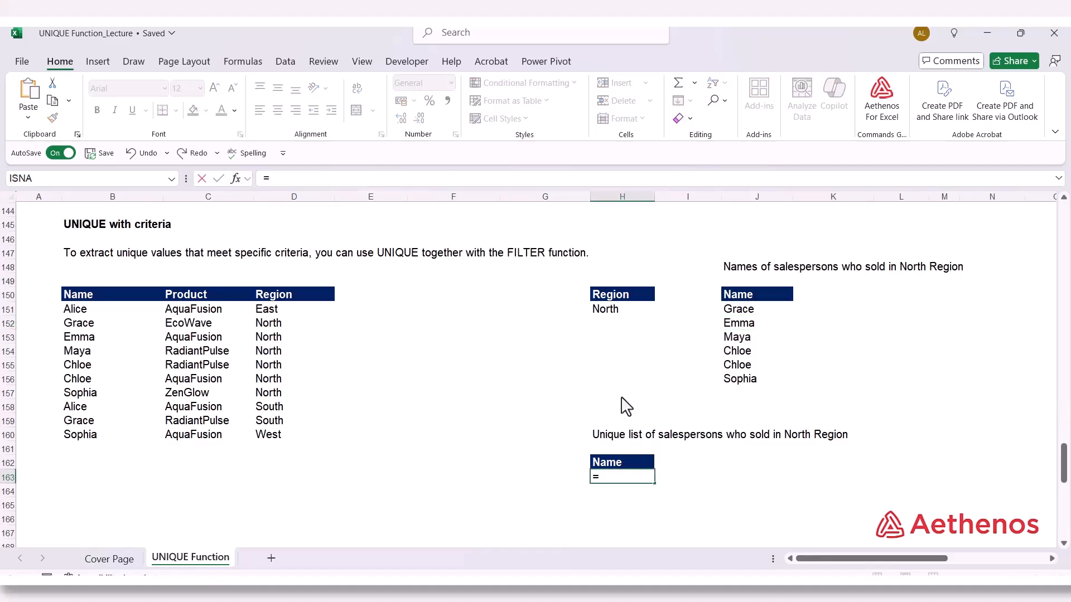
type("uni")
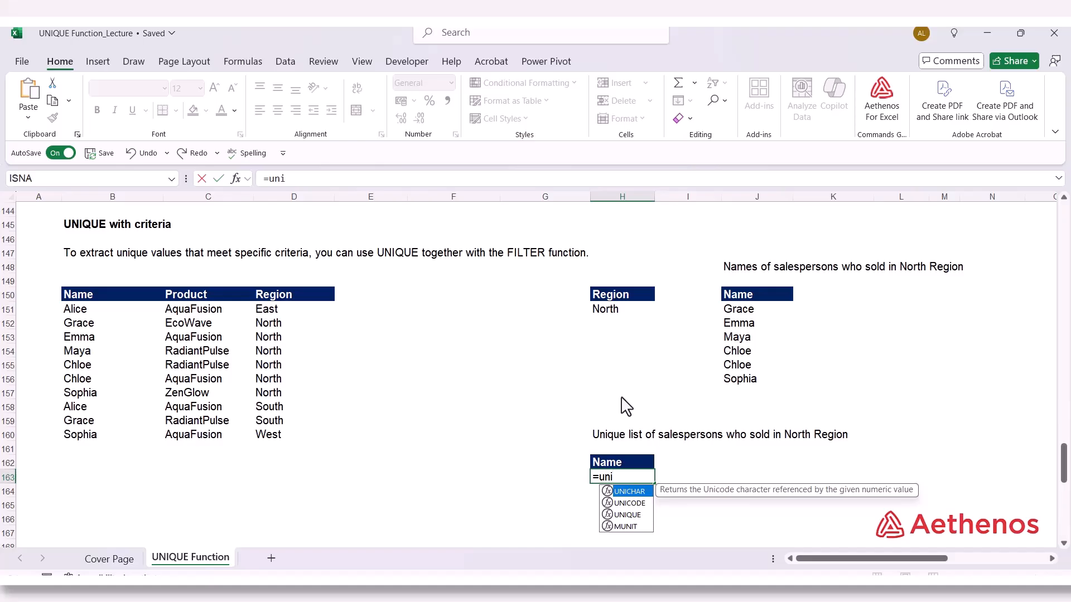
type("q")
key("Tab")
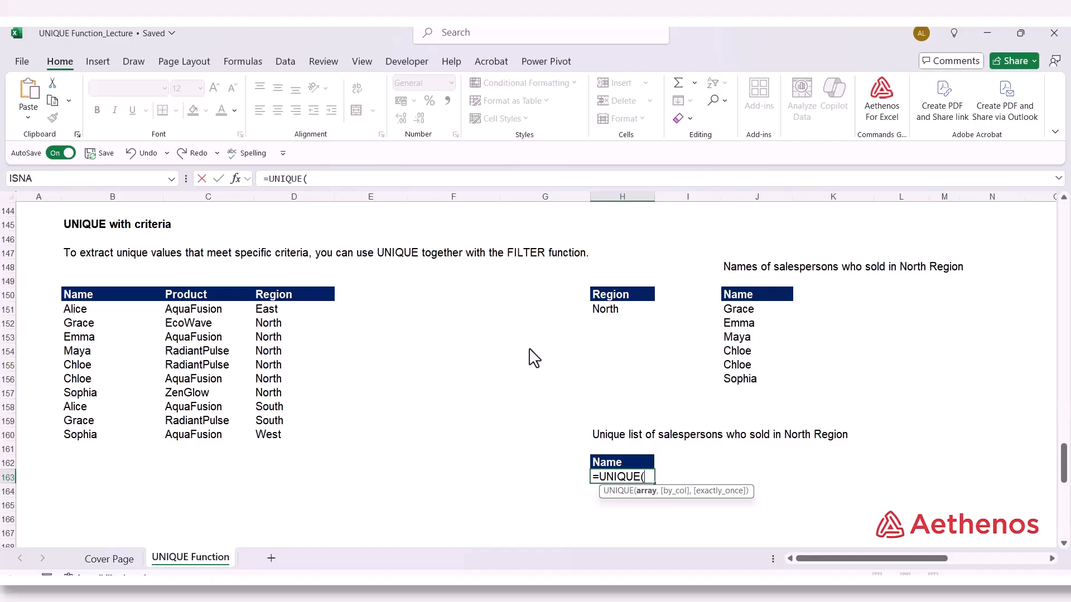
type("fil")
key("Tab")
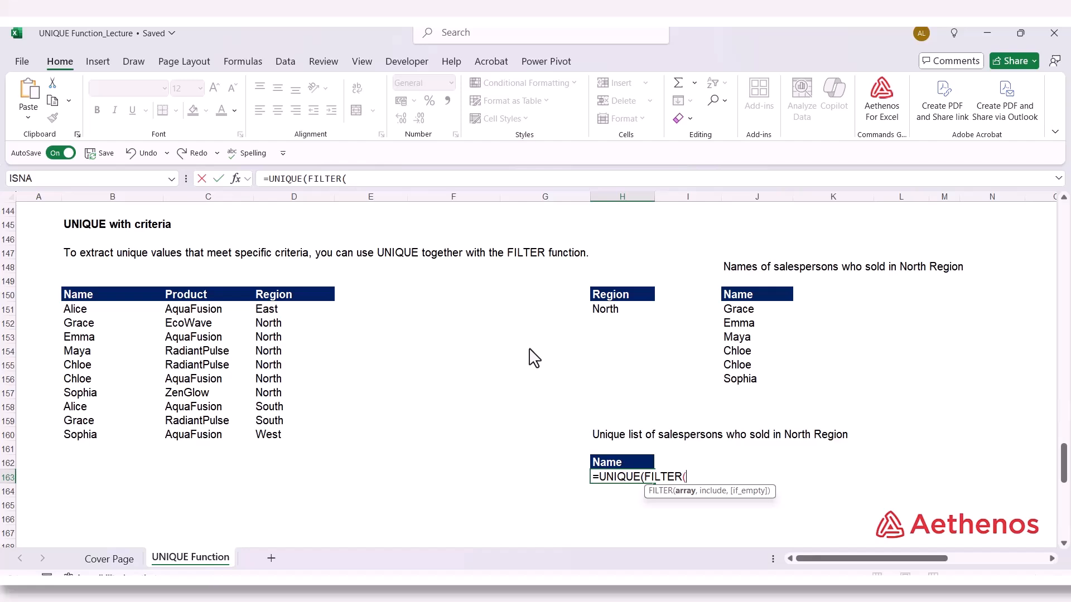
left_click_drag(84, 313, 89, 443)
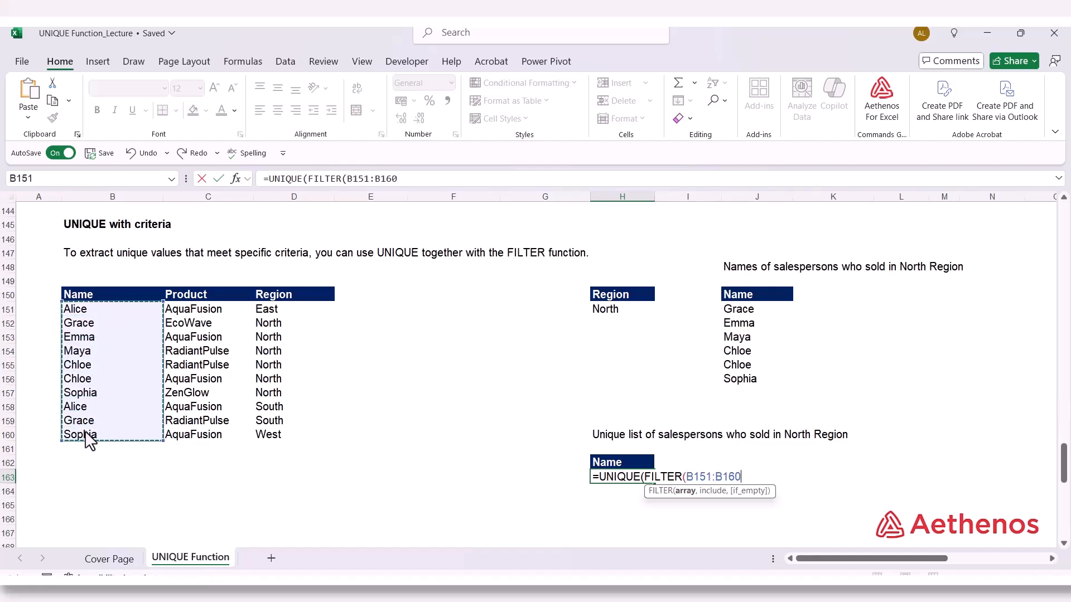
type(",")
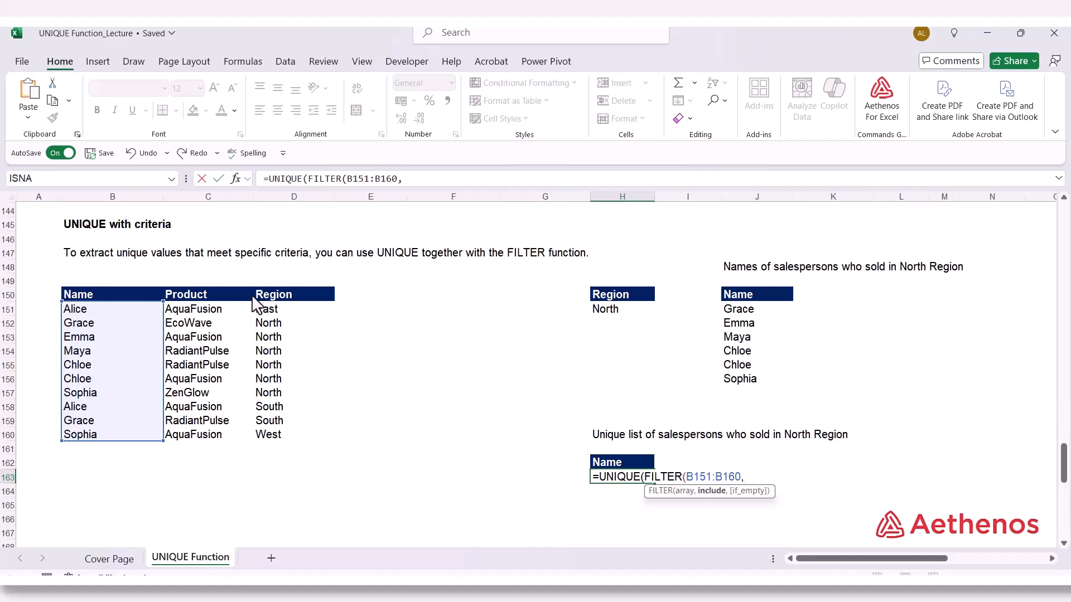
left_click(266, 326)
left_click_drag(266, 327, 270, 449)
type("=")
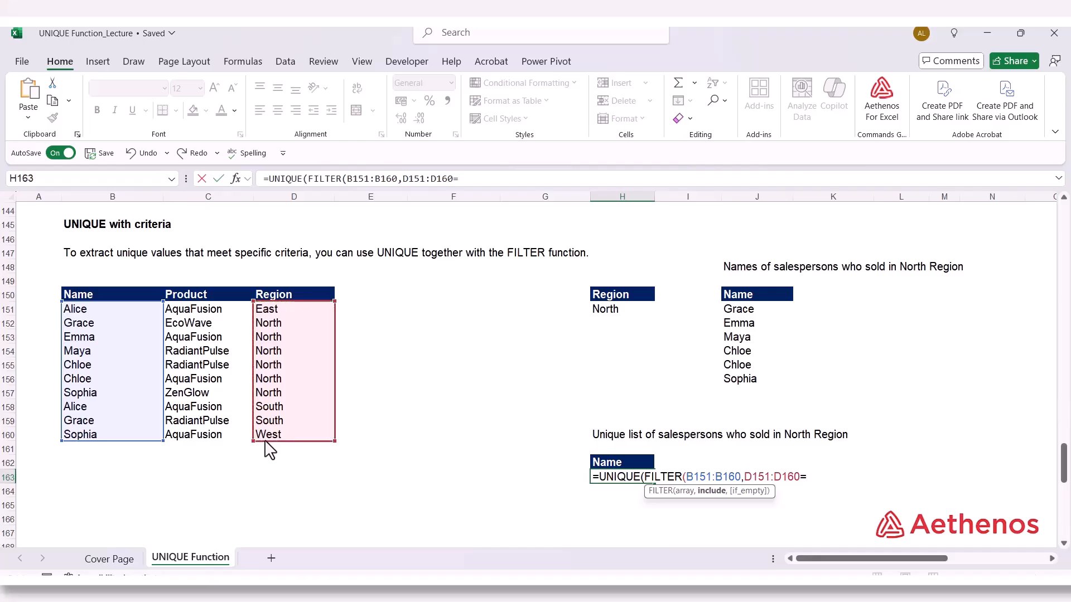
left_click(614, 319)
type(")")
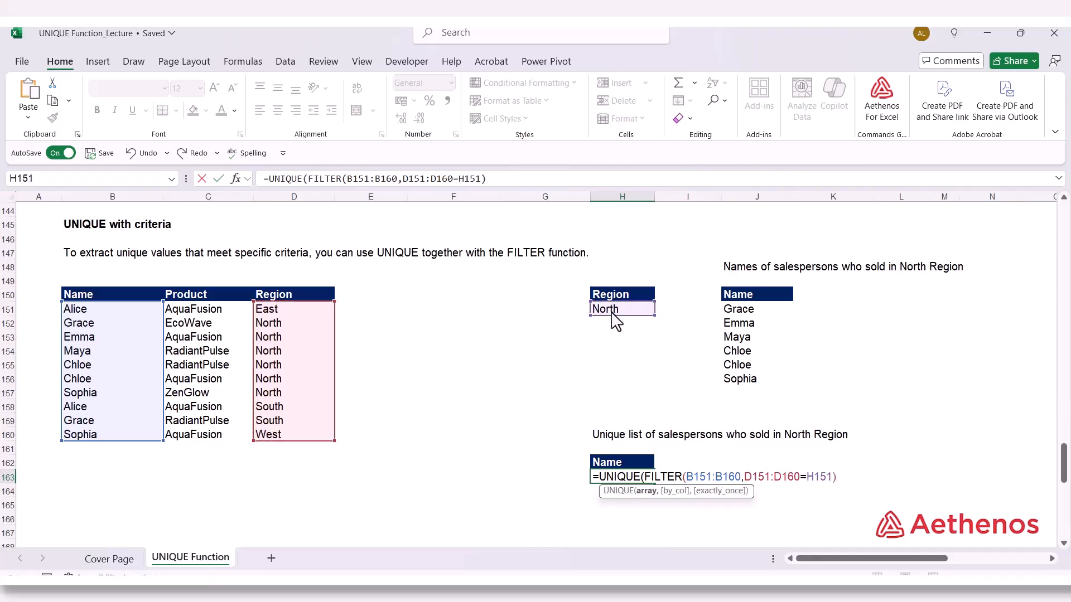
type(")")
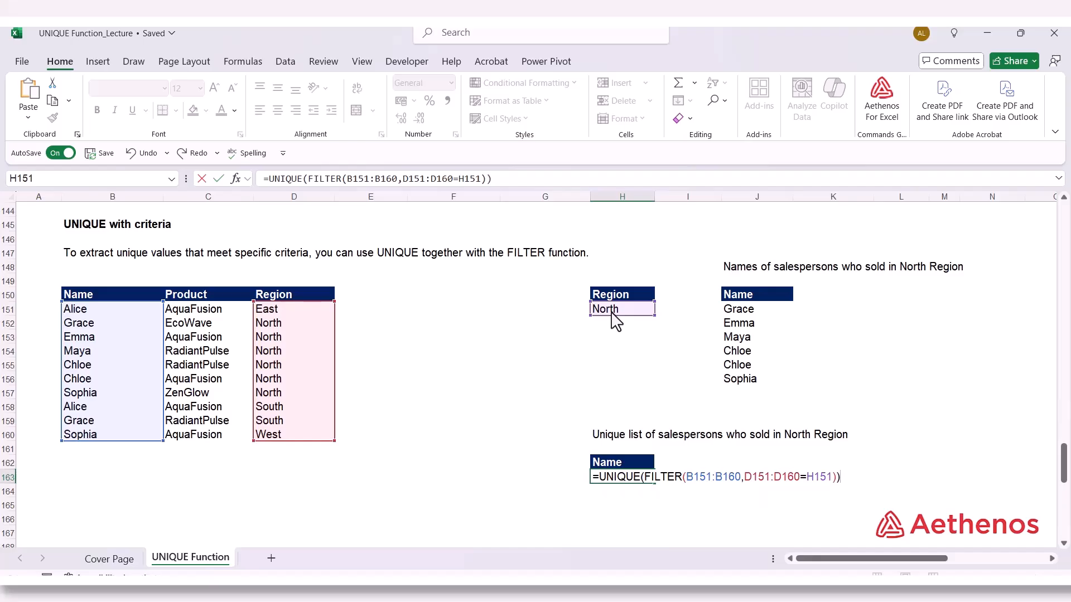
key("Return")
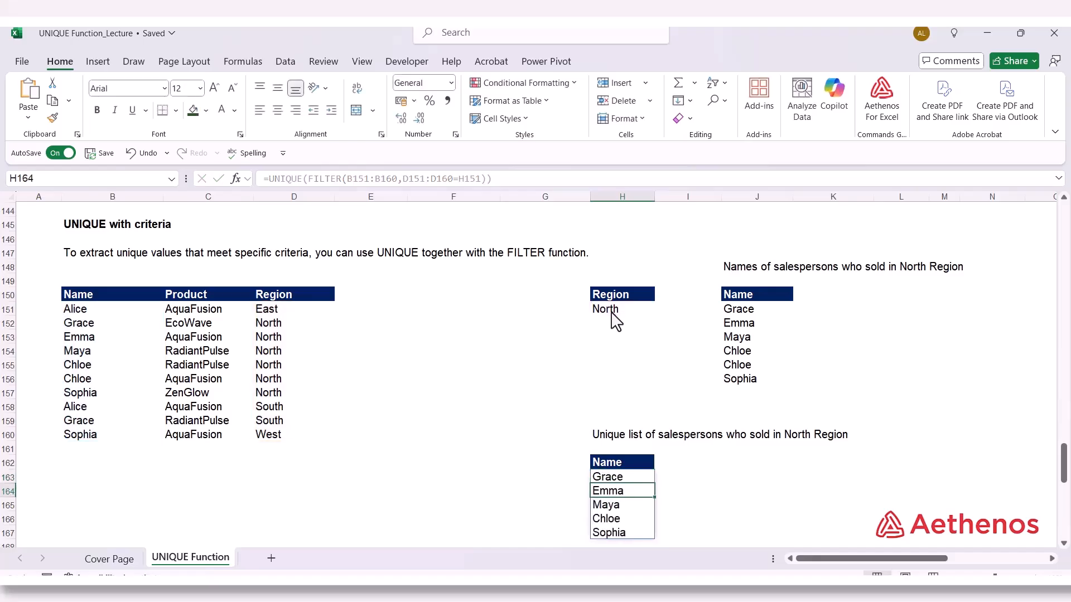
Copy the UNIQUE(FILTER(B151:B160,D151:D160=H151)) expression from H163 without its equals sign, leaving the cell unedited
scroll(636, 516, "down", 2)
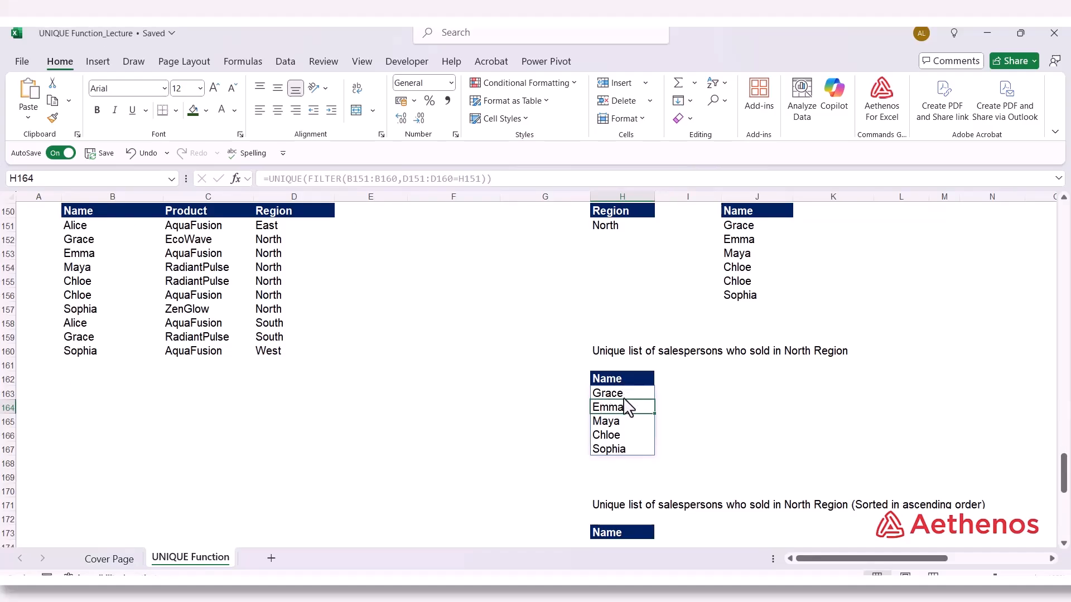
left_click(721, 437)
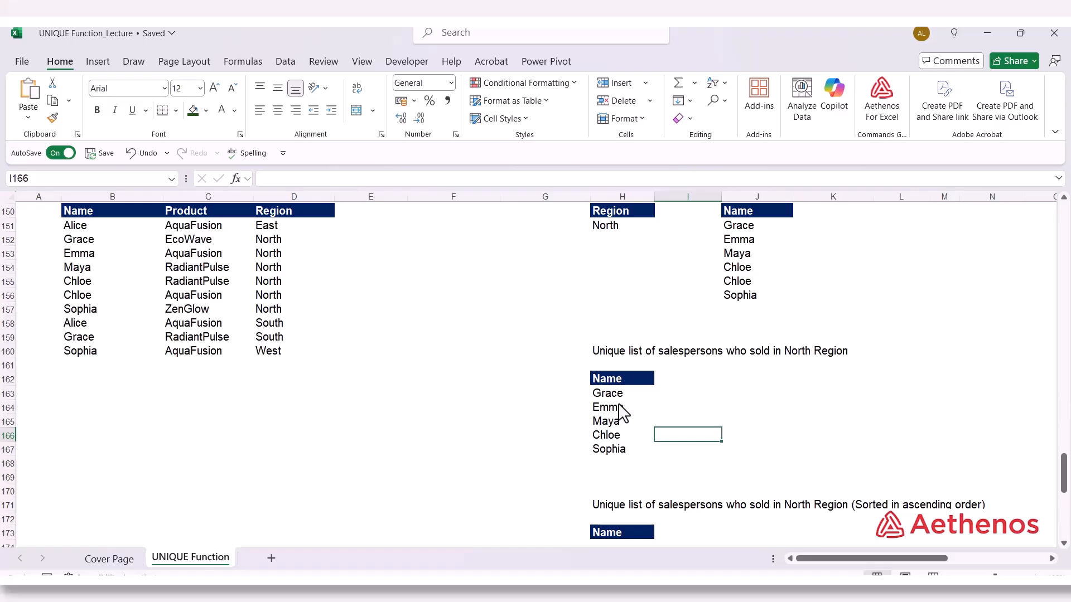
scroll(619, 406, "down", 1)
left_click(615, 354)
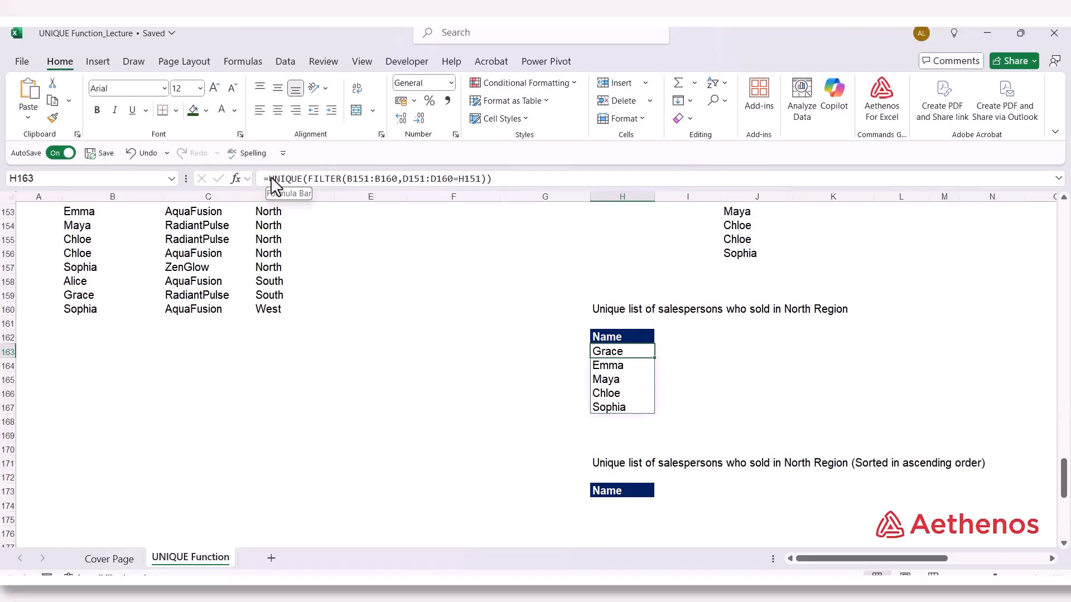
left_click_drag(271, 178, 491, 182)
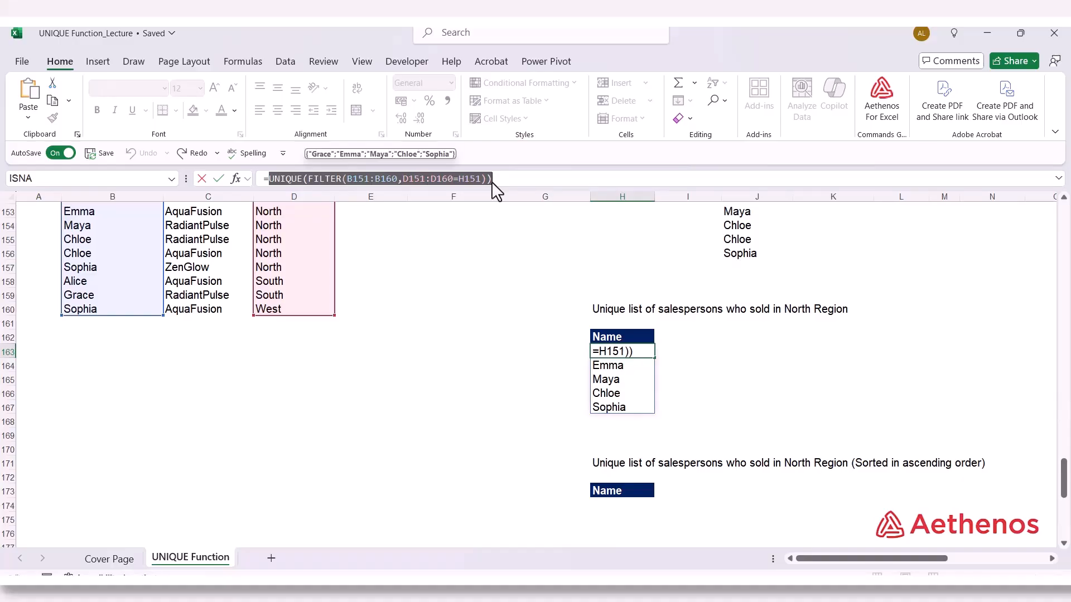
key("Escape")
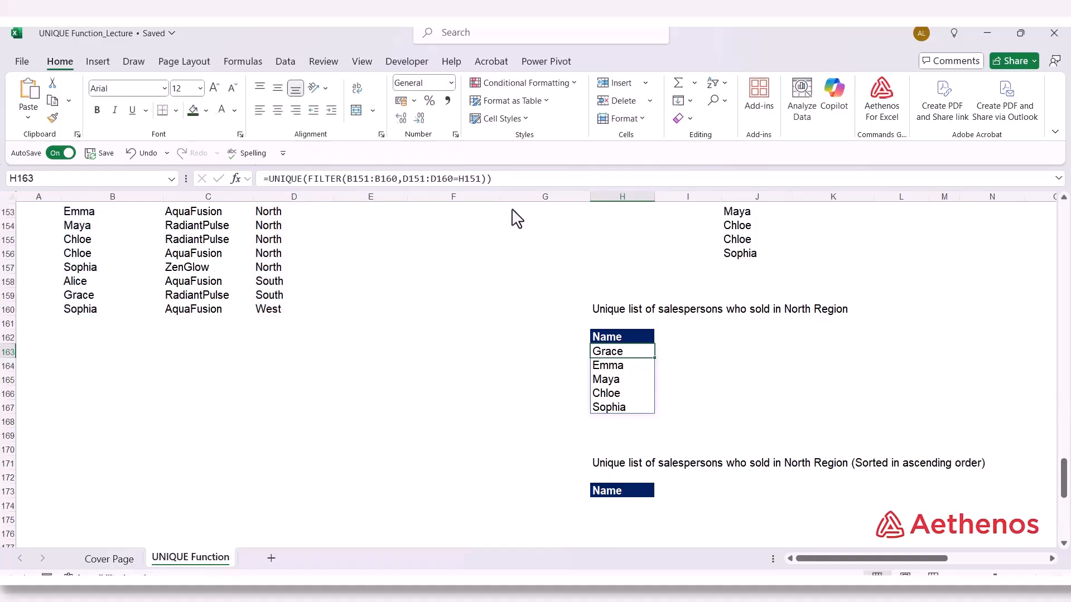
Enter =SORT(UNIQUE(FILTER(B151:B160,D151:D160=H151)),1,1) in H174 to list the unique North Region salespersons in ascending order
left_click(614, 506)
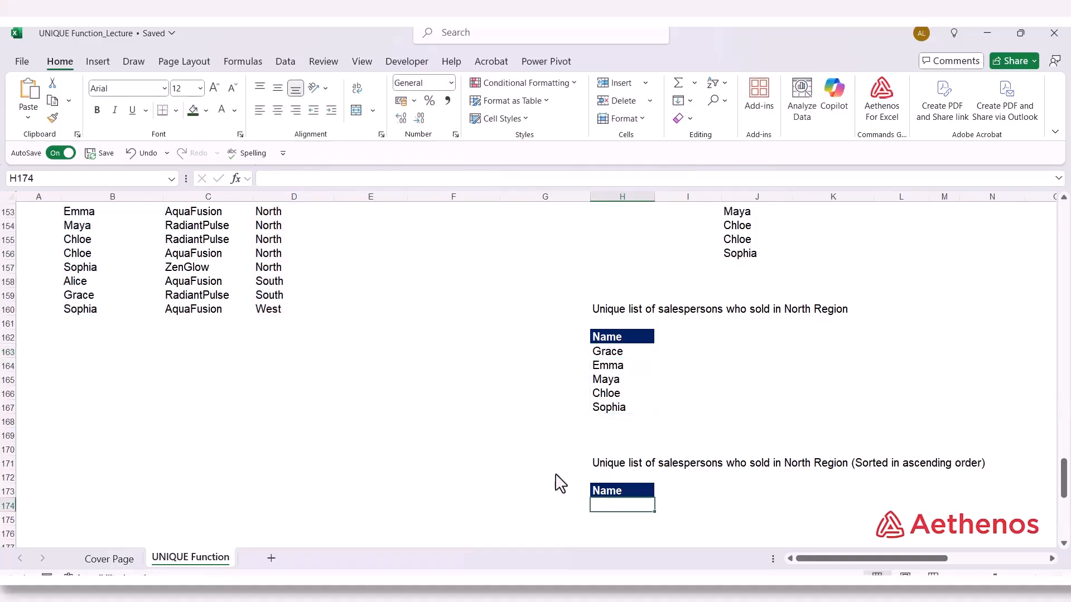
left_click(268, 181)
type("=")
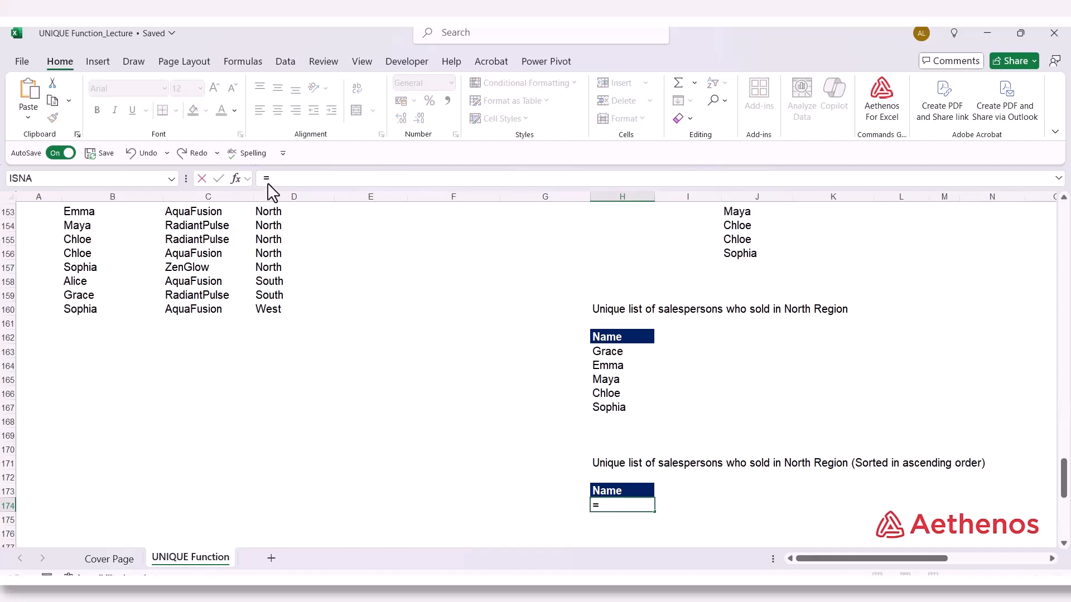
type("so")
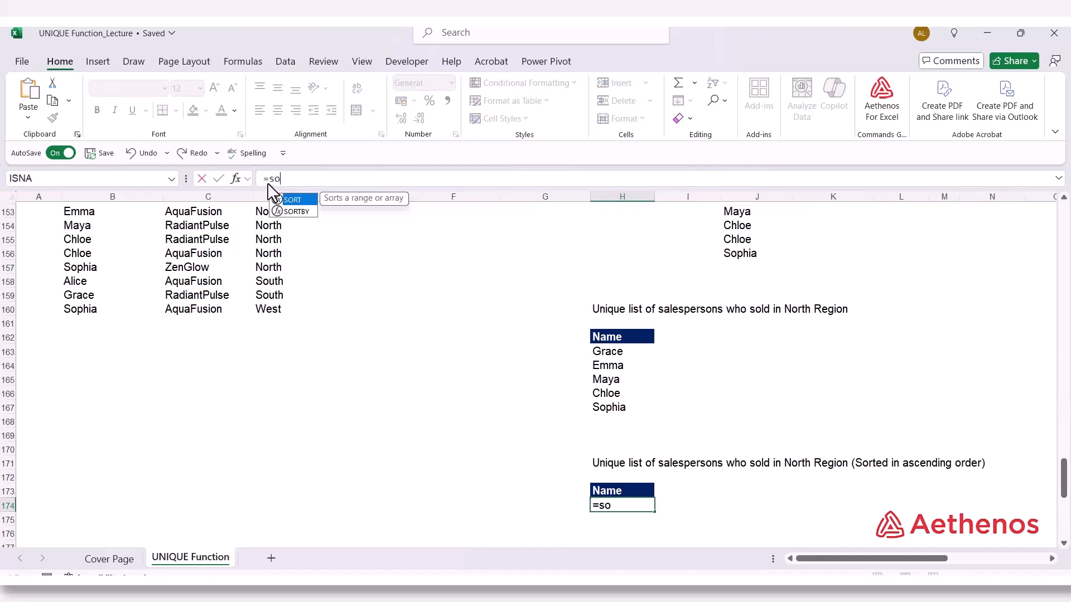
type("rt")
key("Tab")
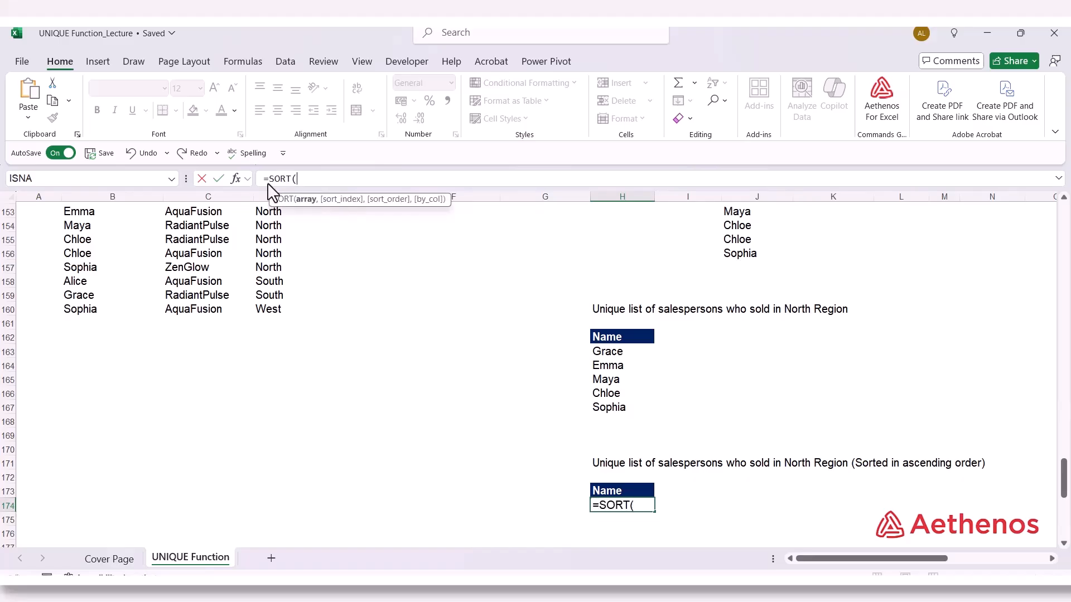
key("ctrl+v")
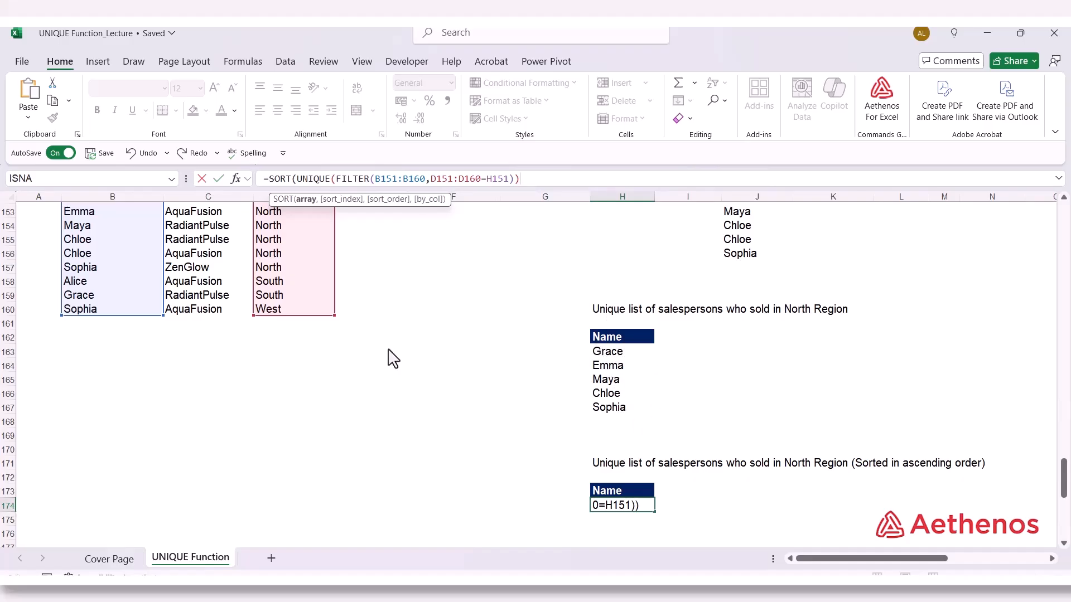
type(",")
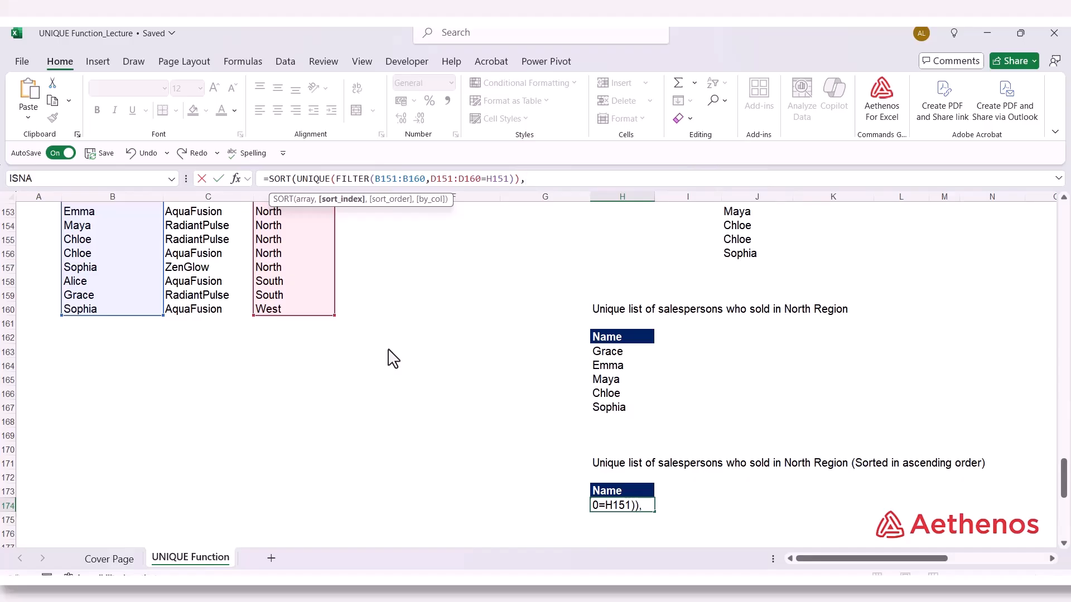
type("1,")
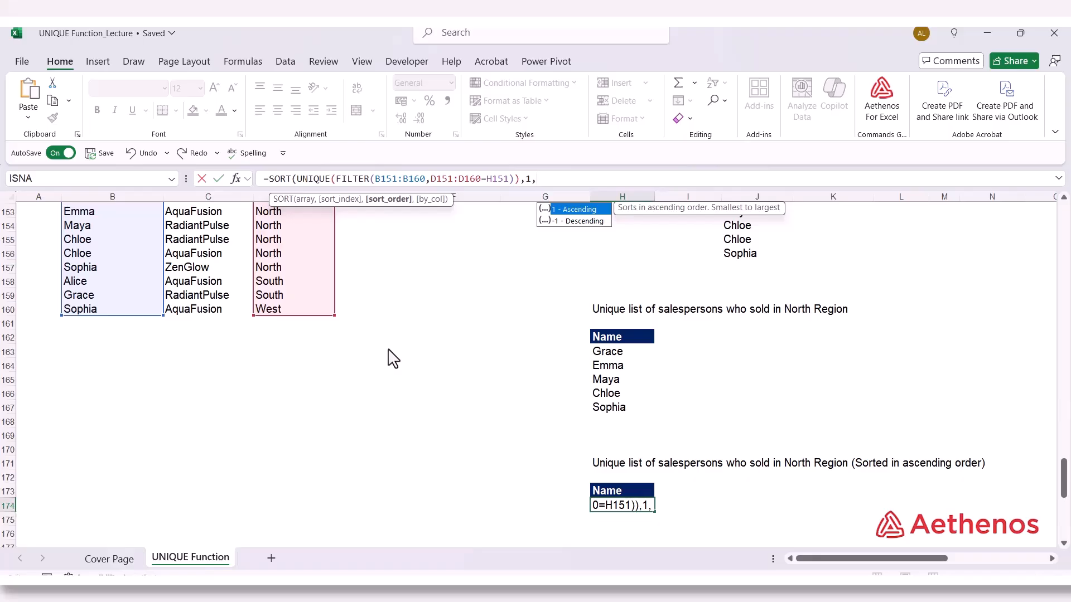
type("1")
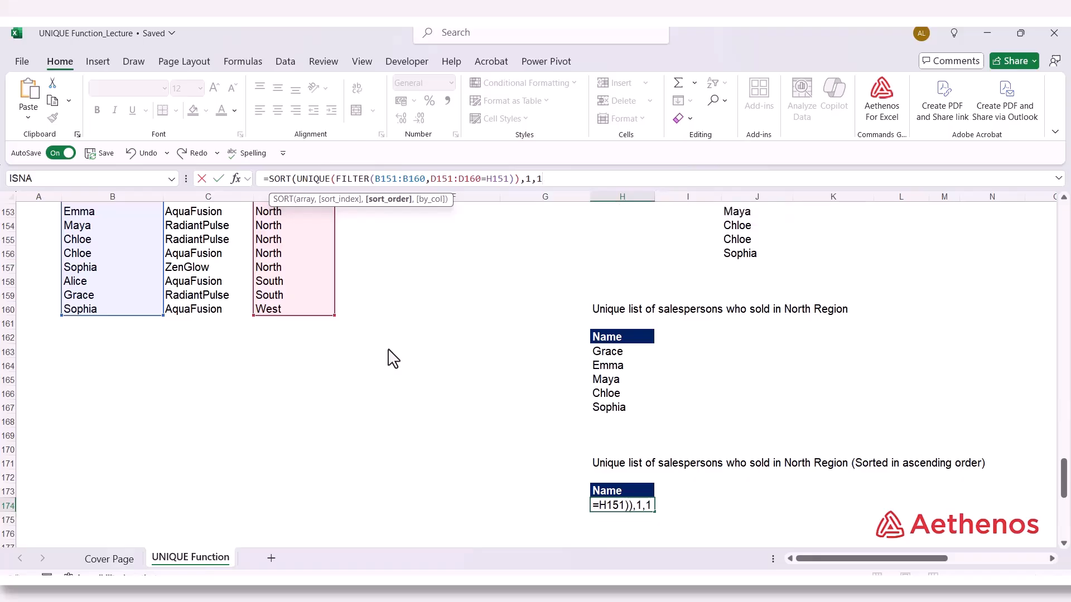
type(")")
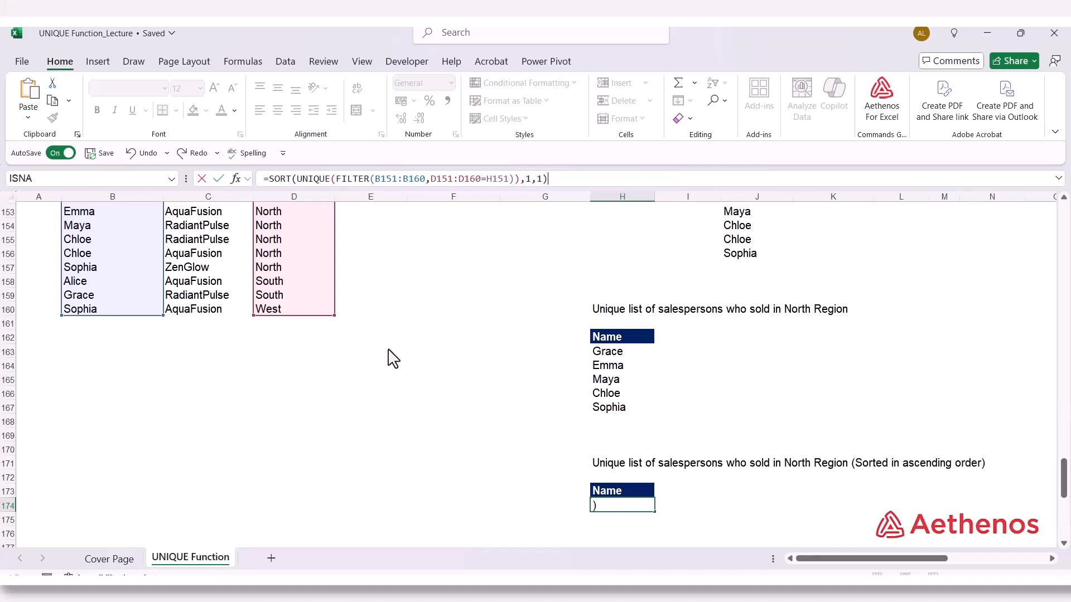
key("Return")
Review the sorted list and its nested SORT, UNIQUE and FILTER formula in H174, leaving the cell unedited
scroll(393, 359, "down", 3)
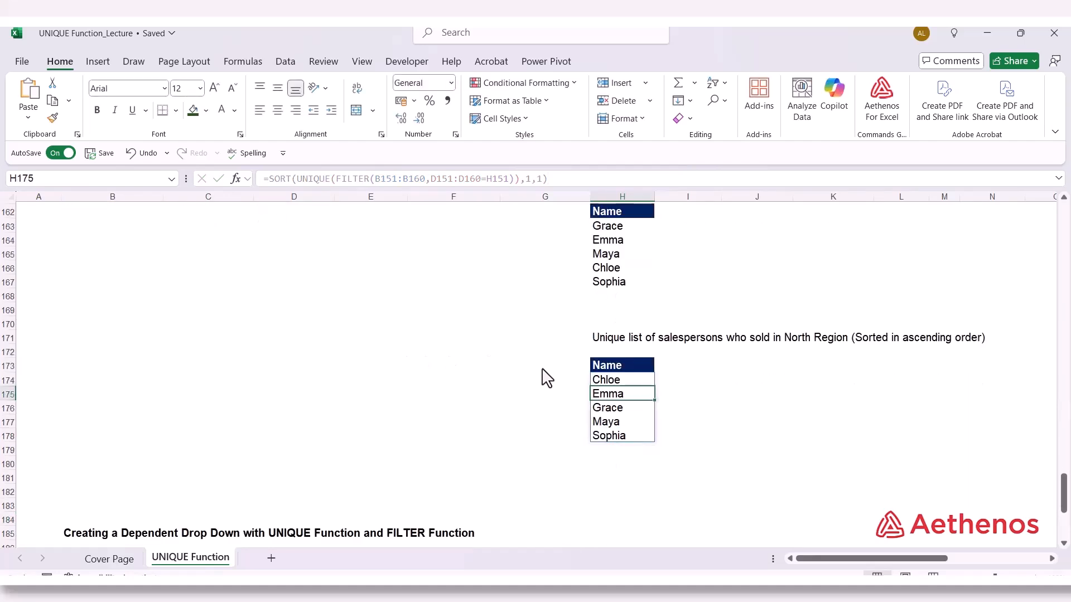
left_click(629, 384)
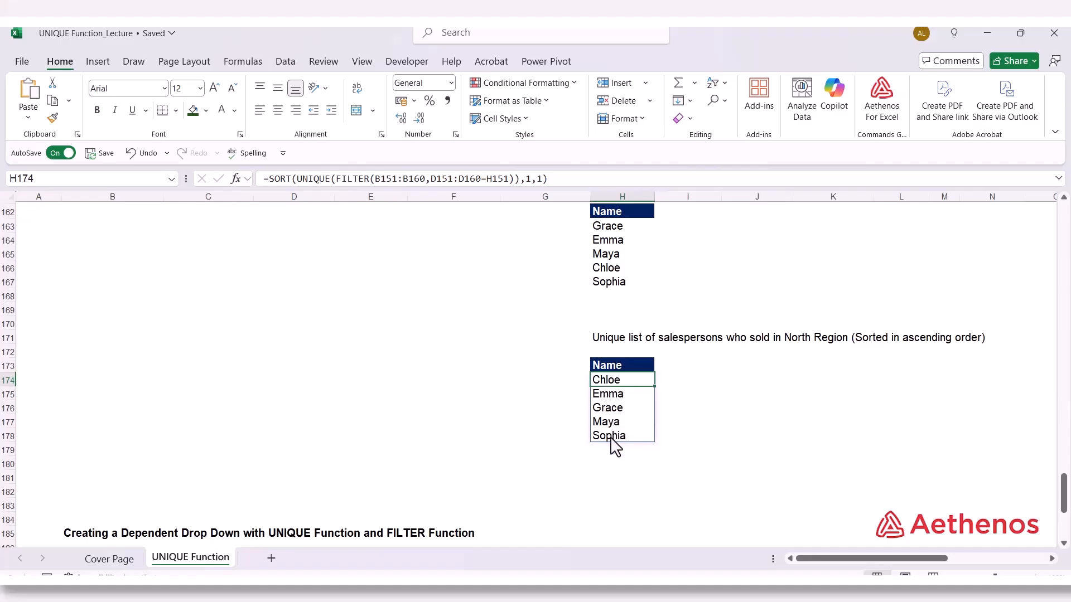
double_click(625, 381)
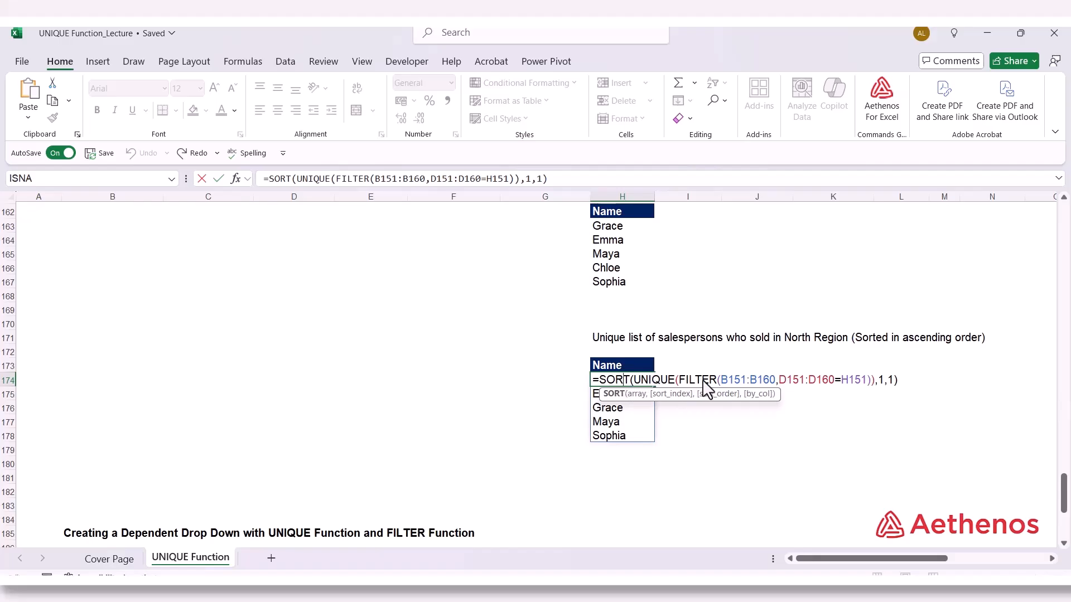
left_click(872, 436)
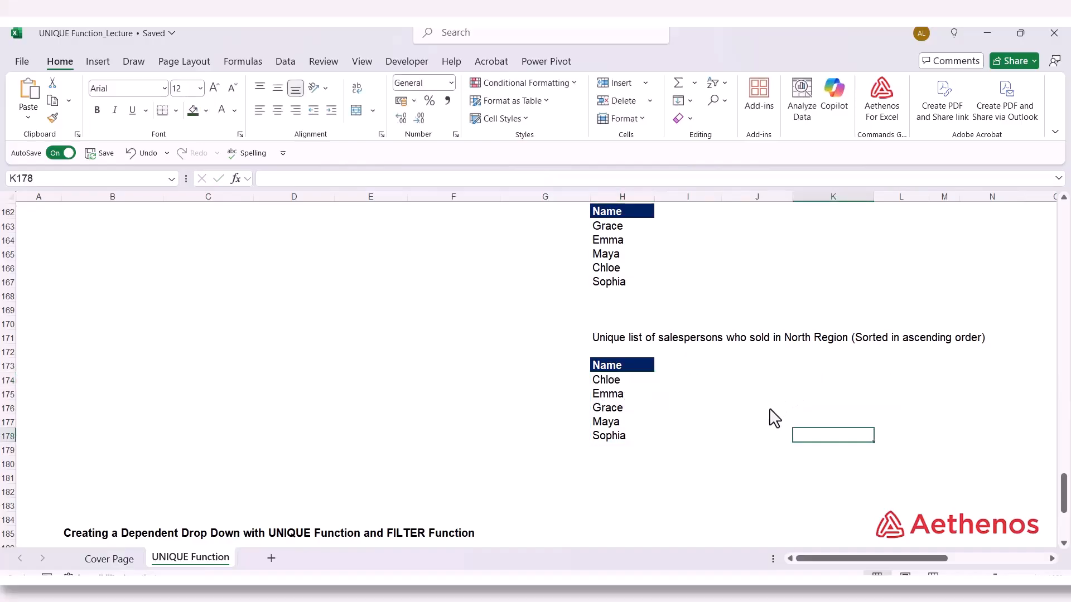
Examine the dependent drop-down section: the employee table, the Department and Name input cells, and the Name, Department and Salary output headers
scroll(732, 436, "down", 7)
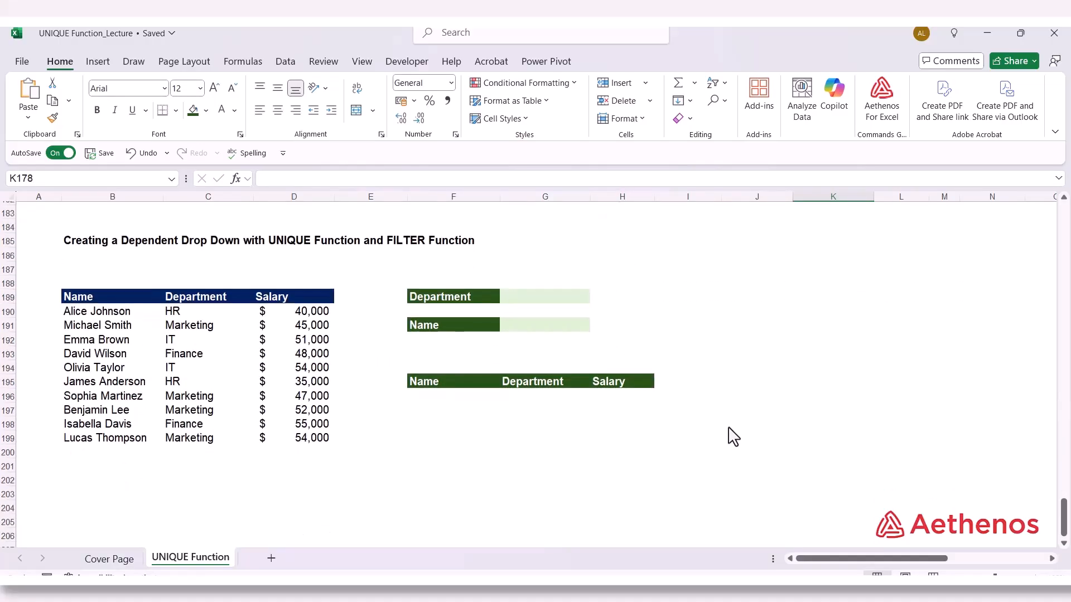
scroll(733, 437, "up", 1)
left_click(99, 297)
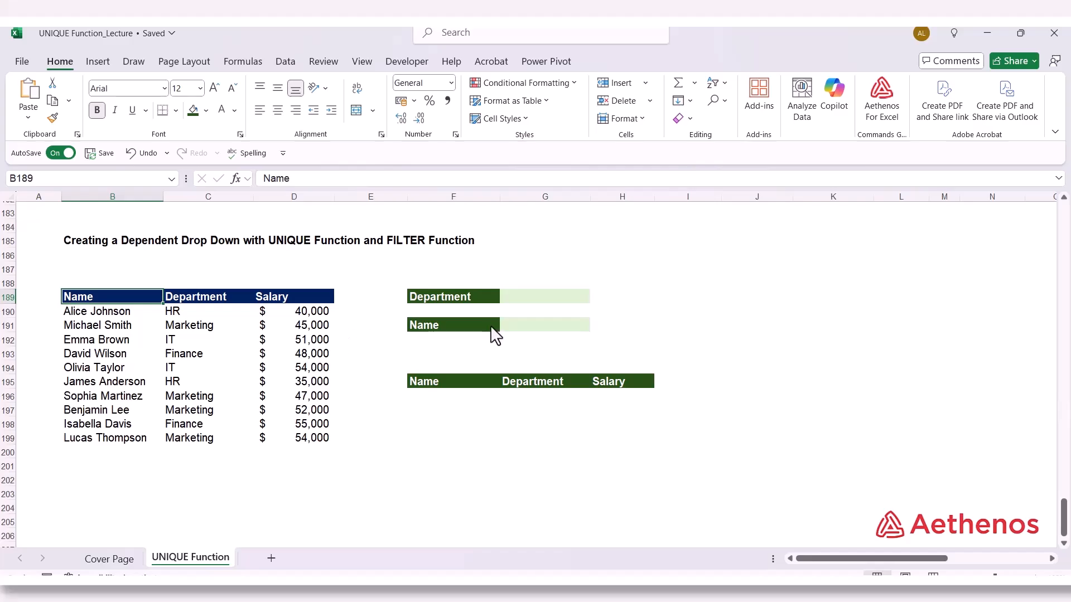
left_click(525, 308)
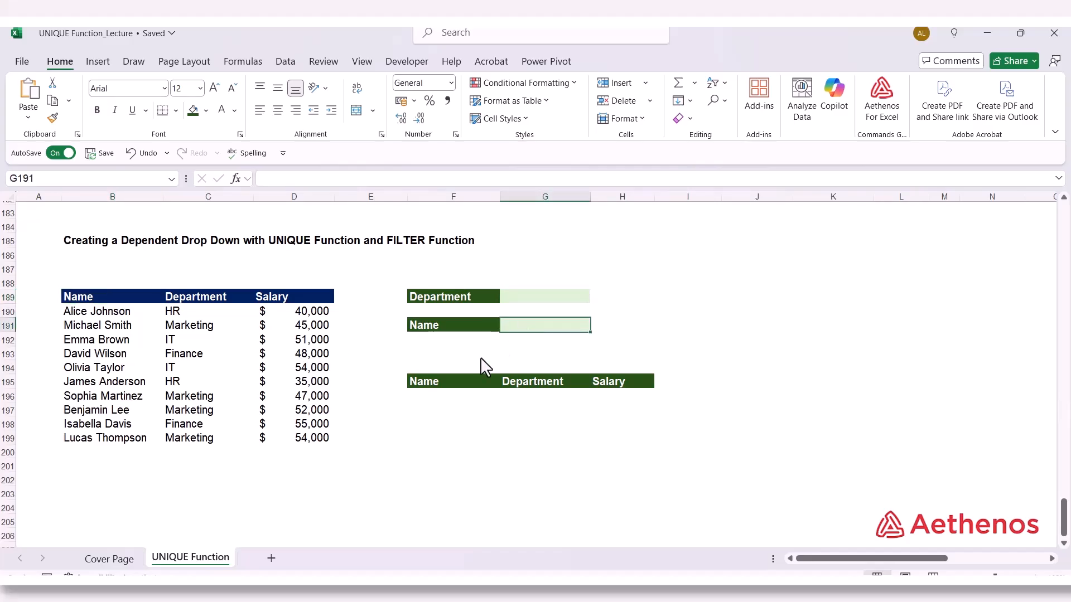
left_click_drag(433, 383, 607, 388)
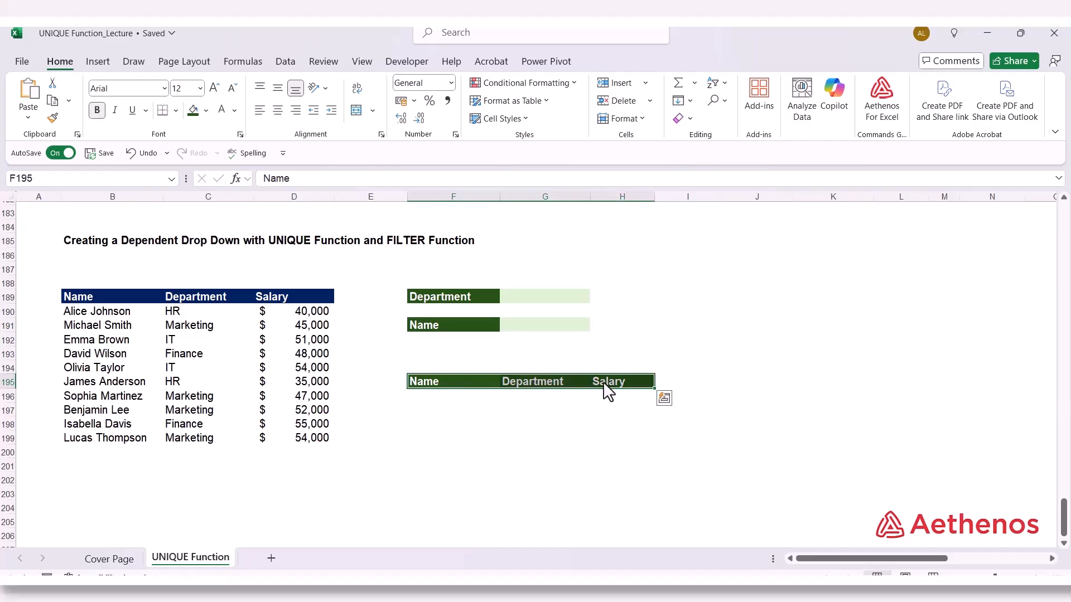
left_click(519, 301)
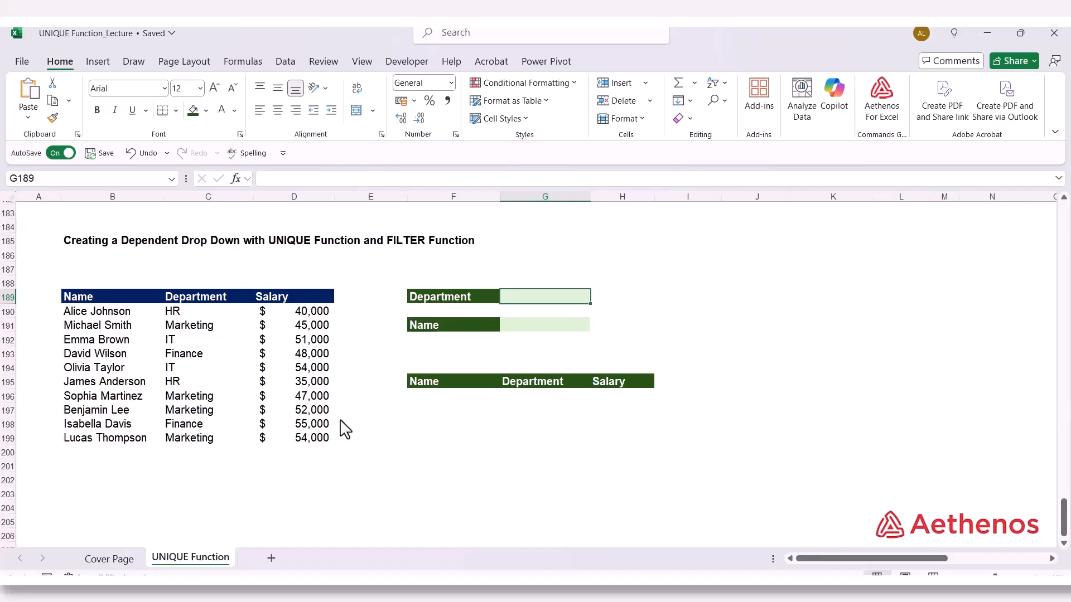
Enter =UNIQUE(C190:C199) in J188 to build the helper list of unique departments
left_click(773, 287)
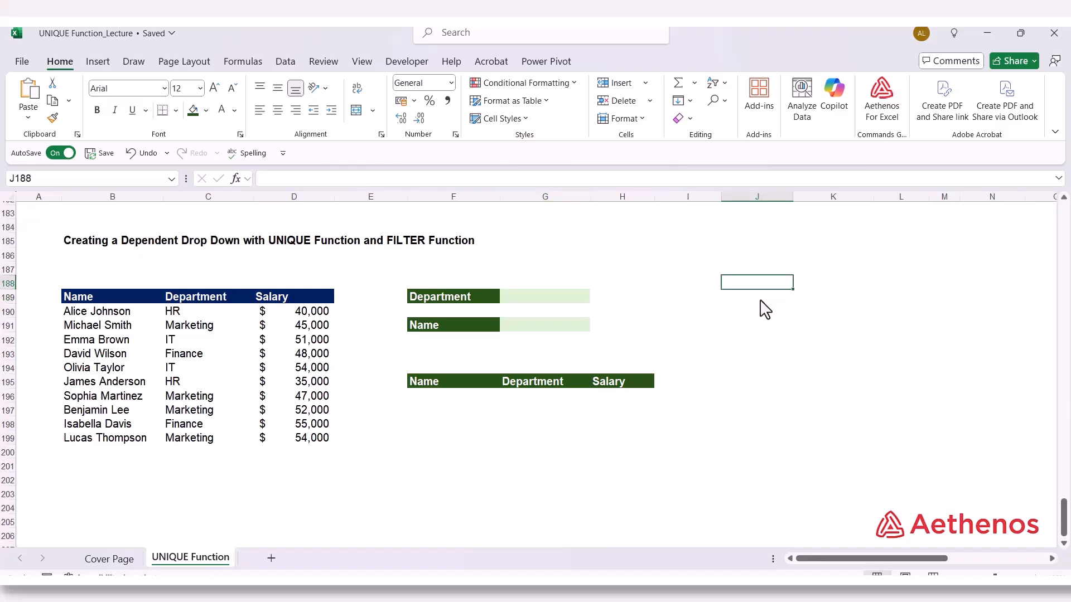
type("=")
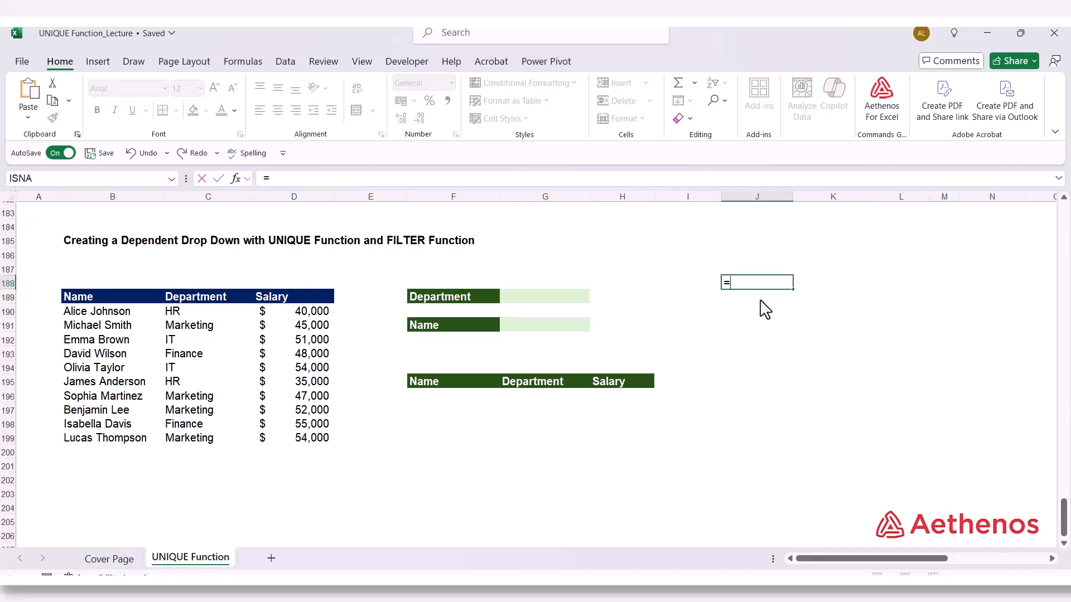
type("un")
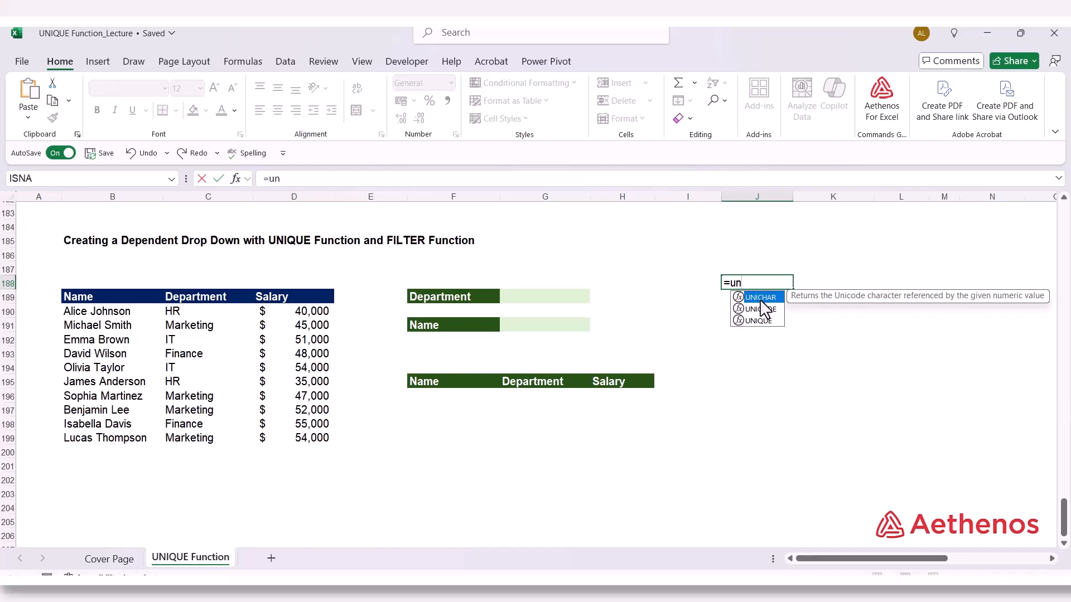
type("iq")
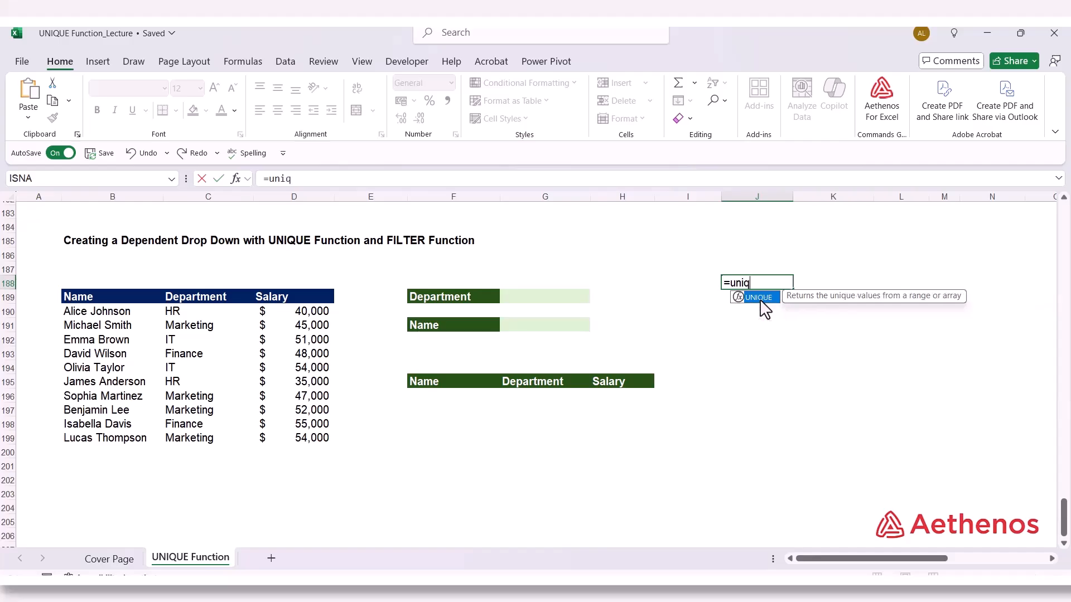
double_click(759, 298)
left_click_drag(187, 314, 198, 444)
type(")")
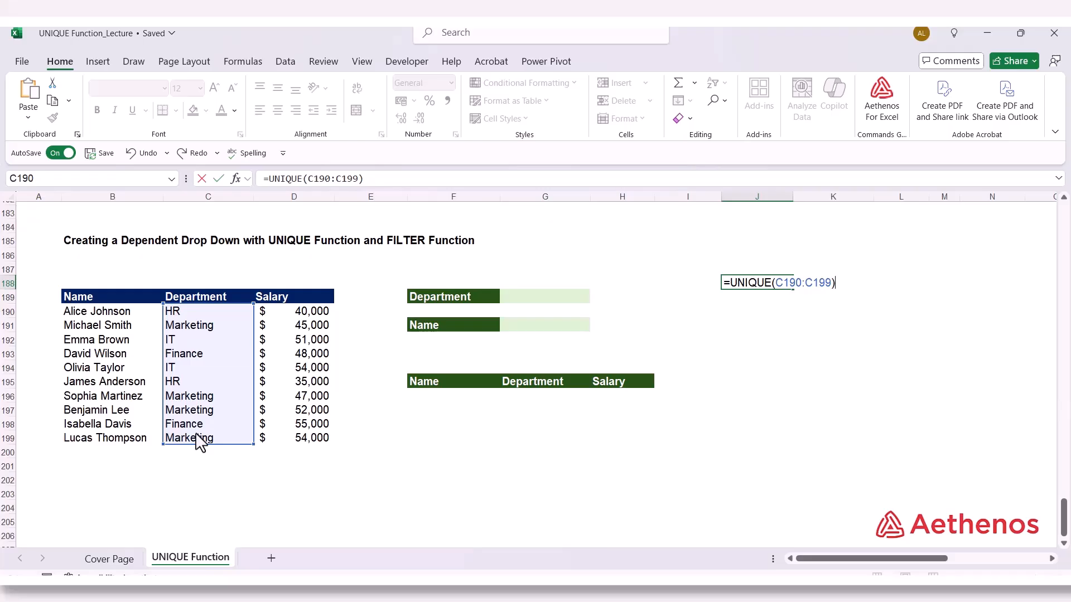
key("Return")
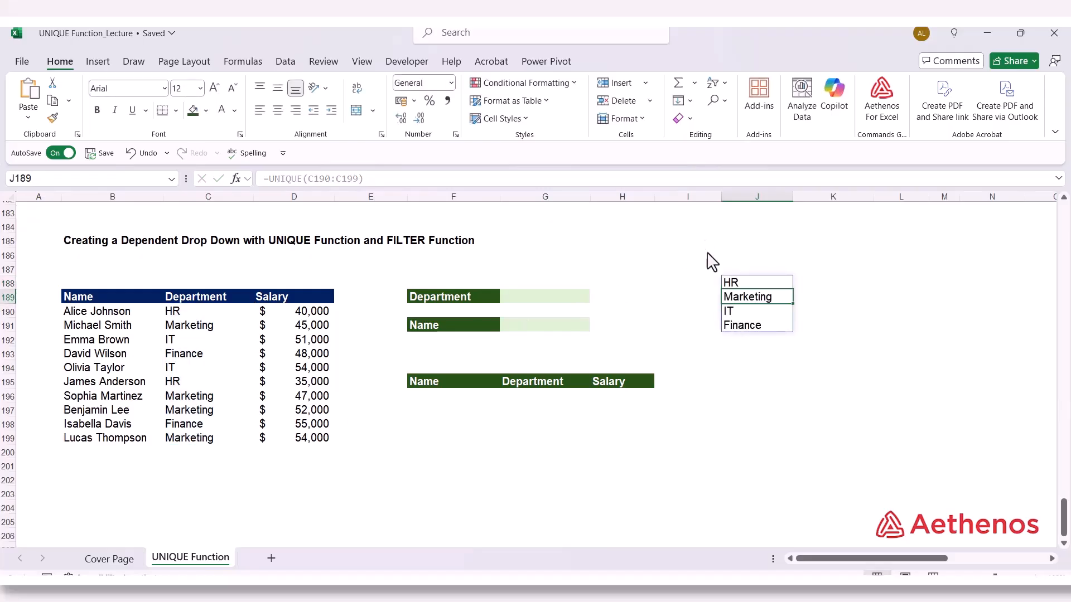
left_click(745, 284)
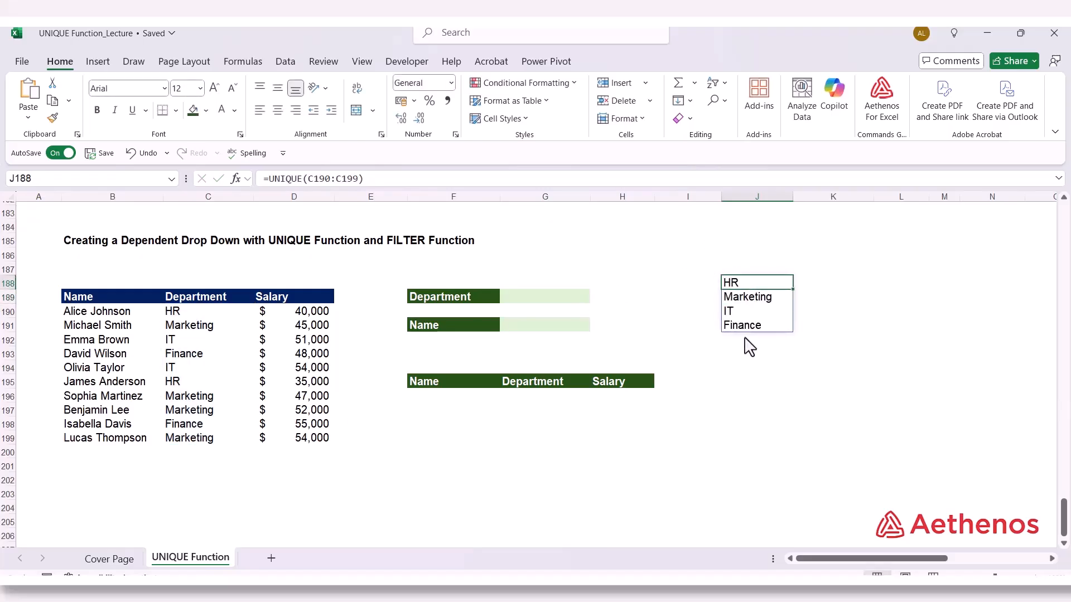
Add data validation to Department cell G189, allowing a List with the spilled source =$J$188#
left_click(545, 305)
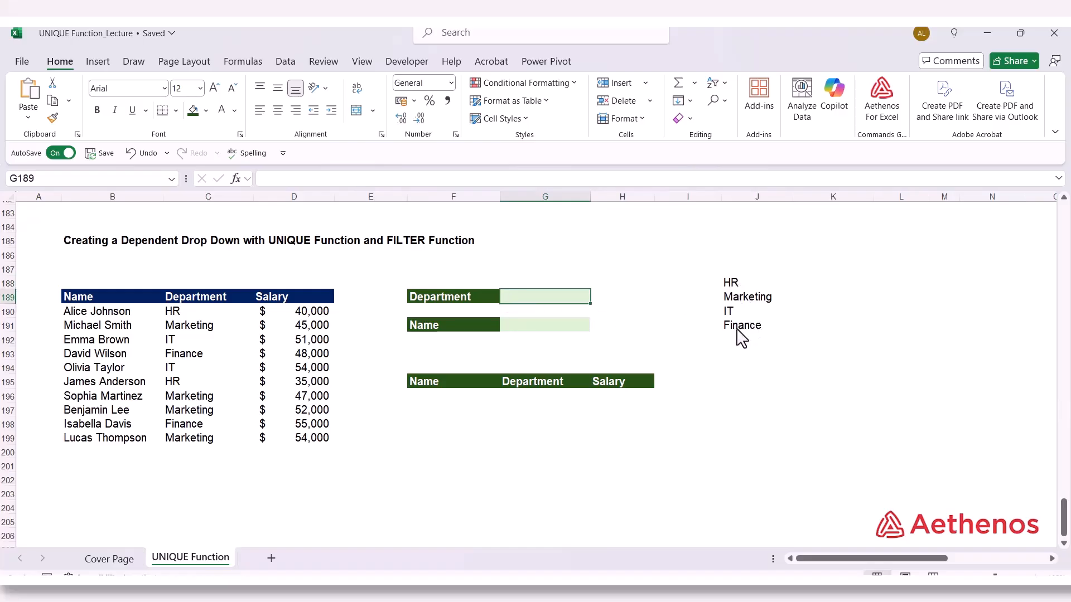
left_click(282, 62)
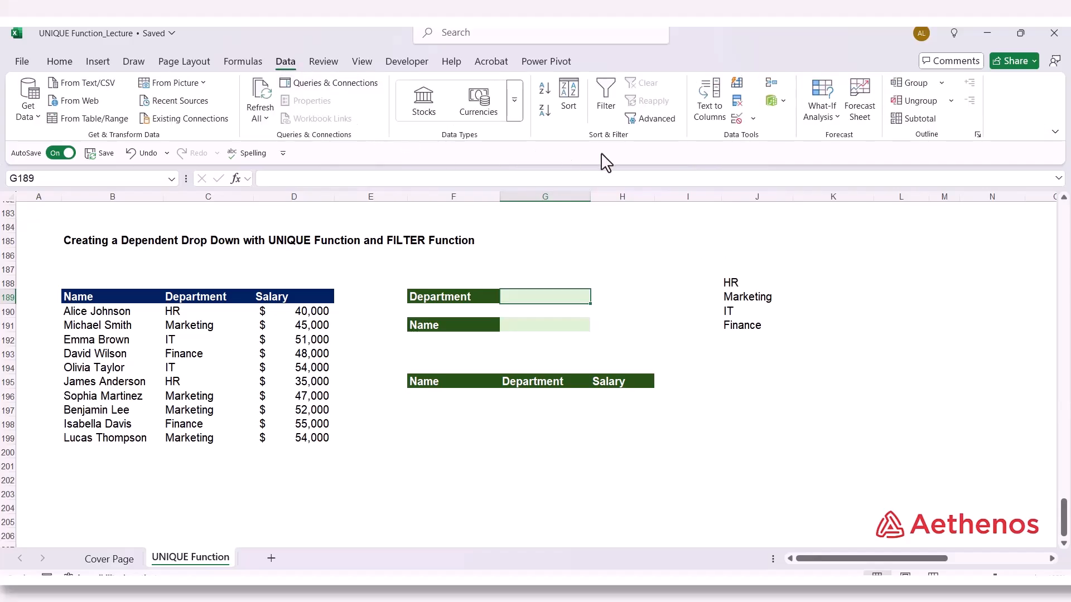
left_click(753, 118)
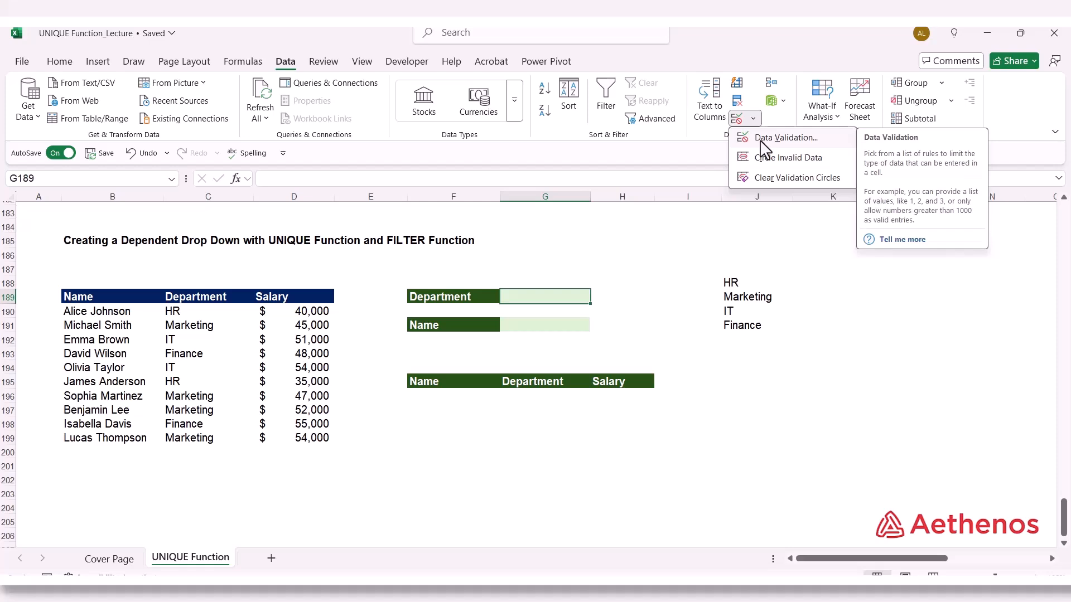
left_click(762, 140)
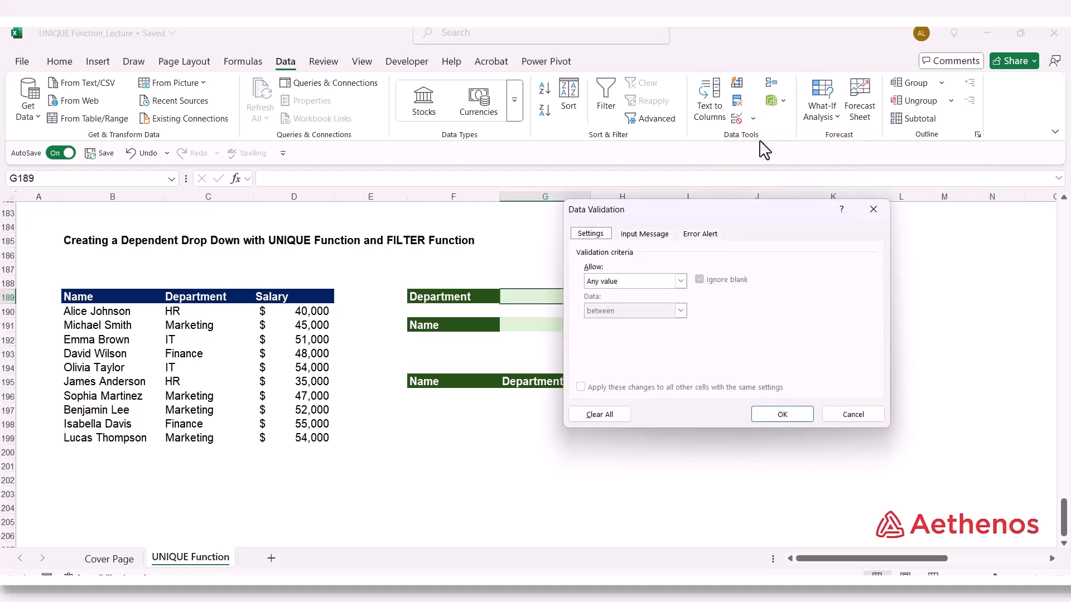
left_click_drag(665, 223, 376, 209)
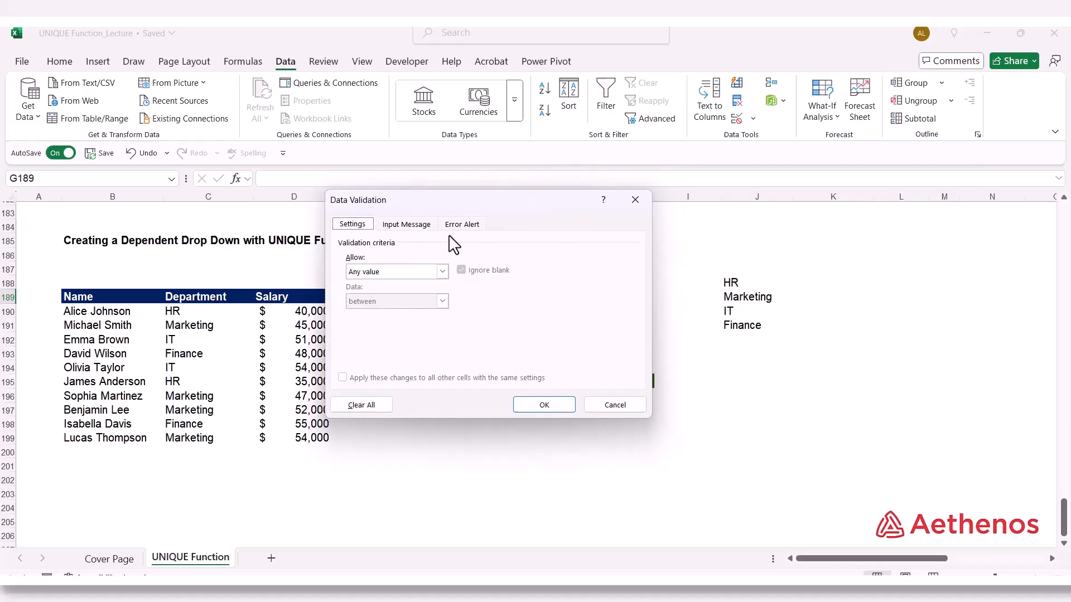
left_click(443, 273)
left_click(412, 313)
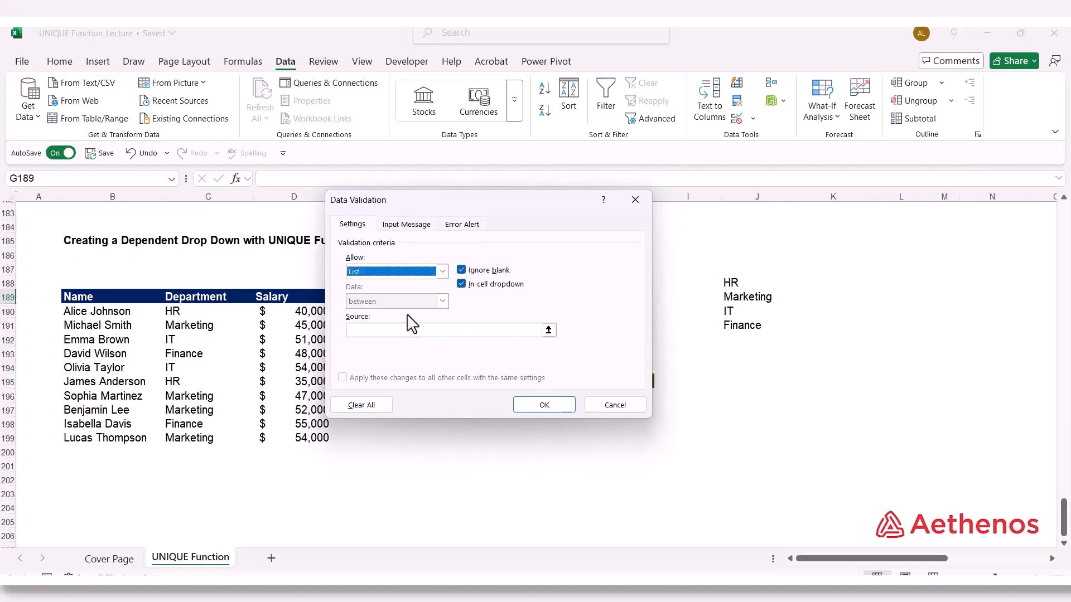
left_click(549, 331)
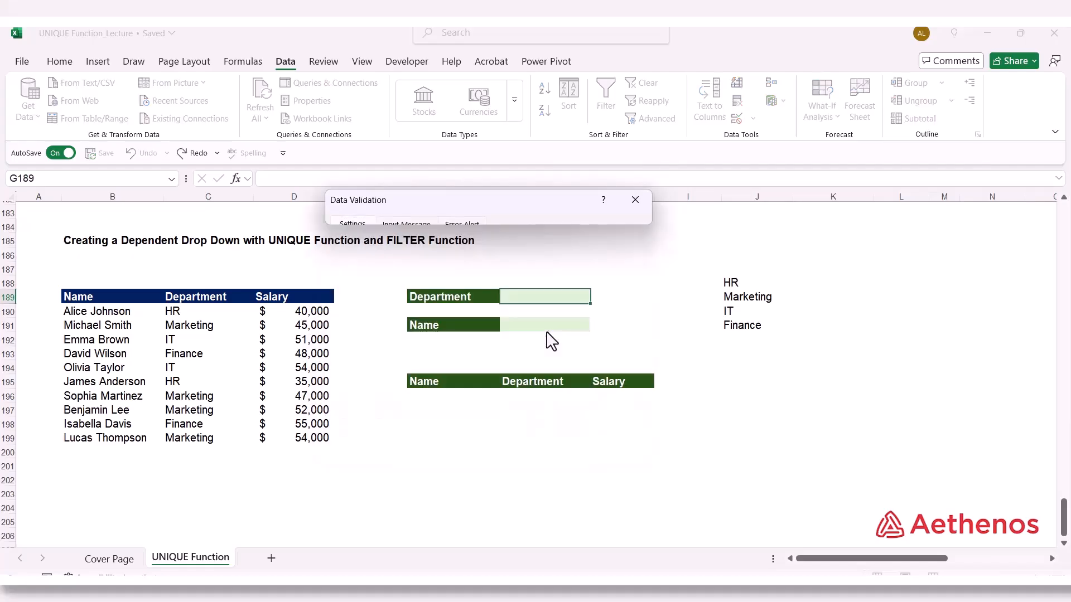
left_click(737, 283)
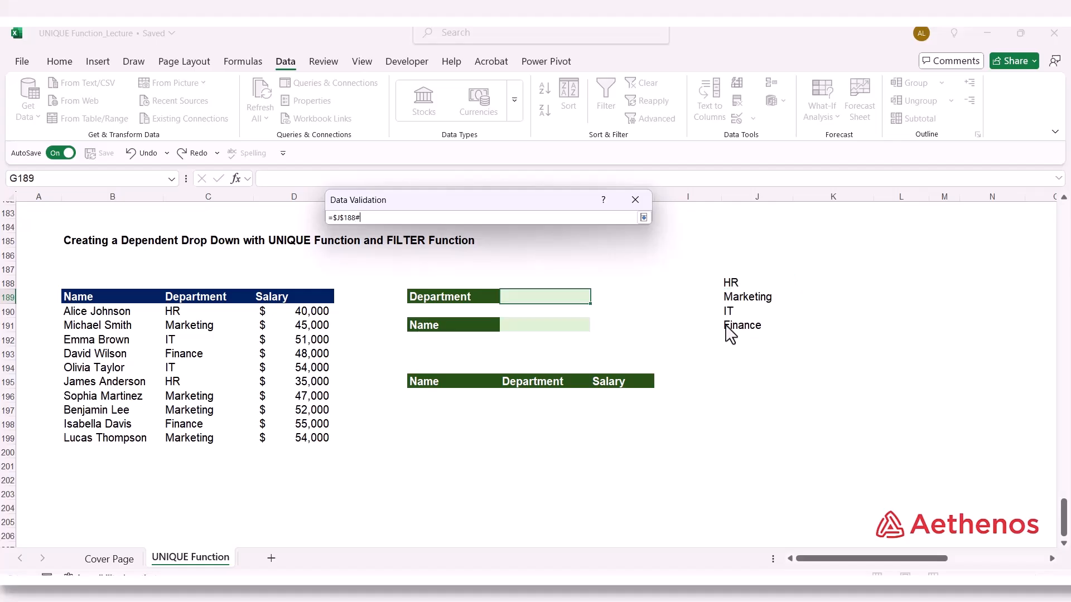
left_click(643, 217)
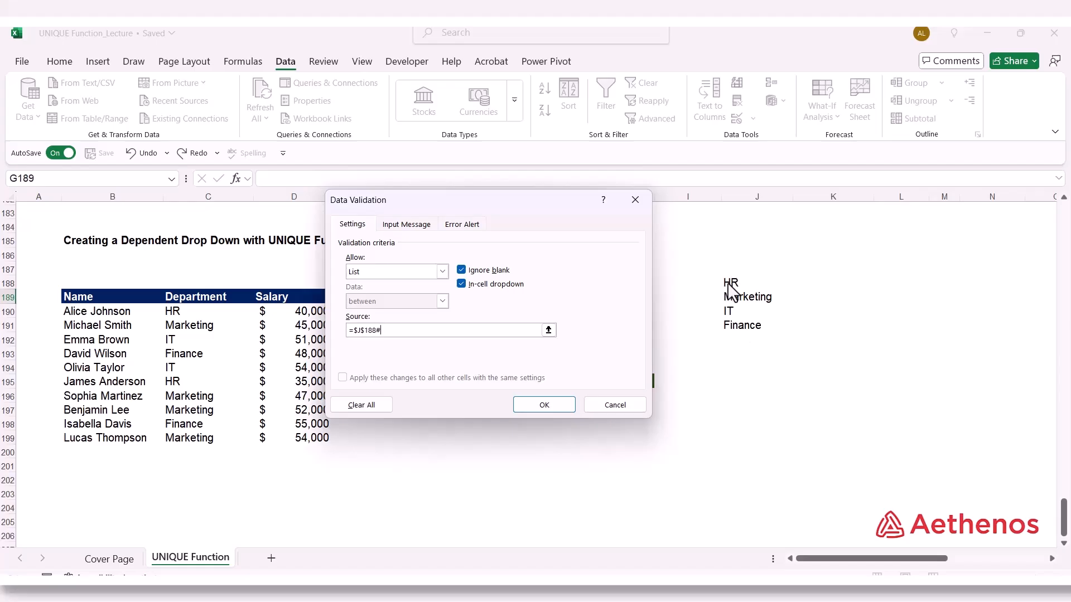
left_click(557, 406)
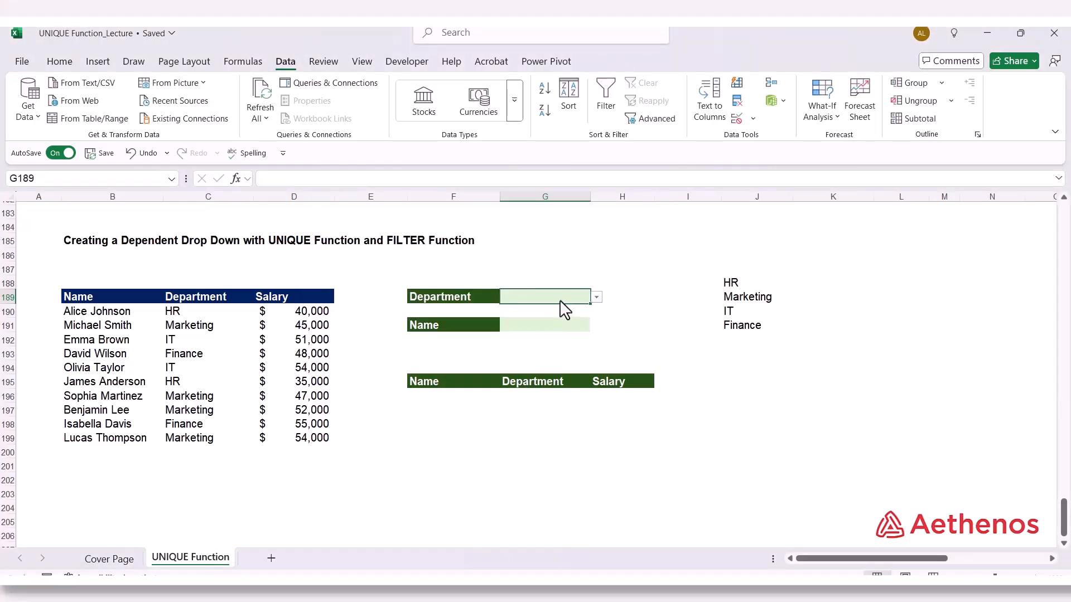
Choose HR from the drop-down list in Department cell G189, and select Name cell G191
left_click(597, 298)
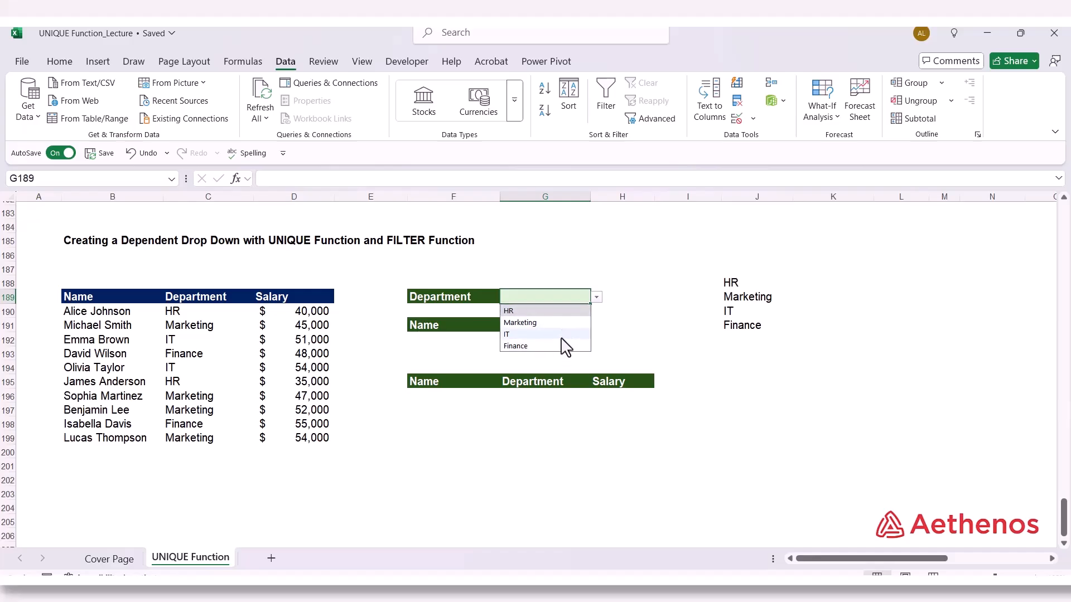
left_click(560, 314)
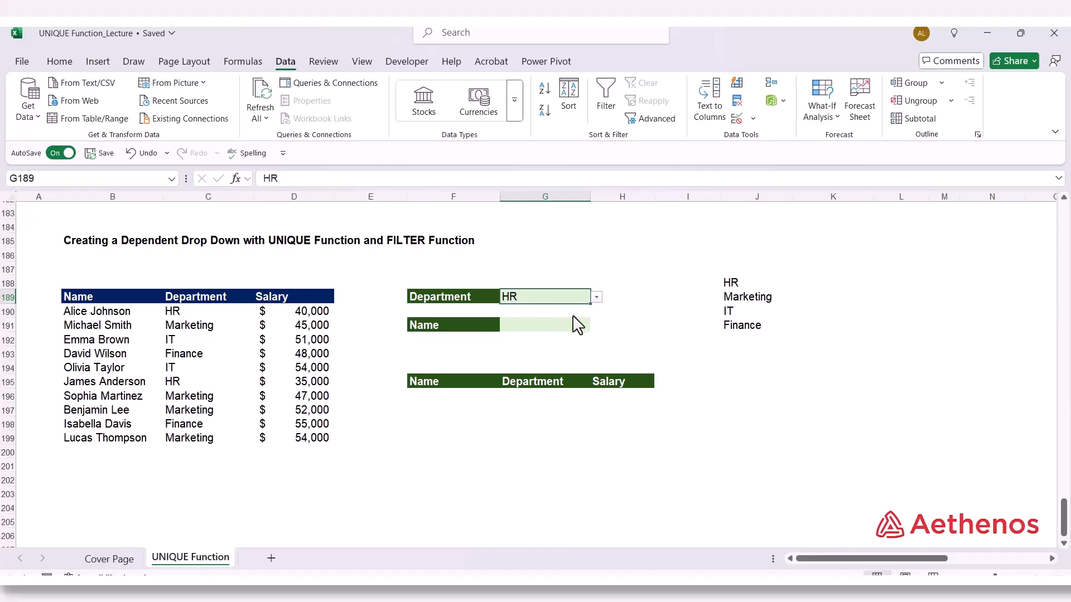
left_click(578, 325)
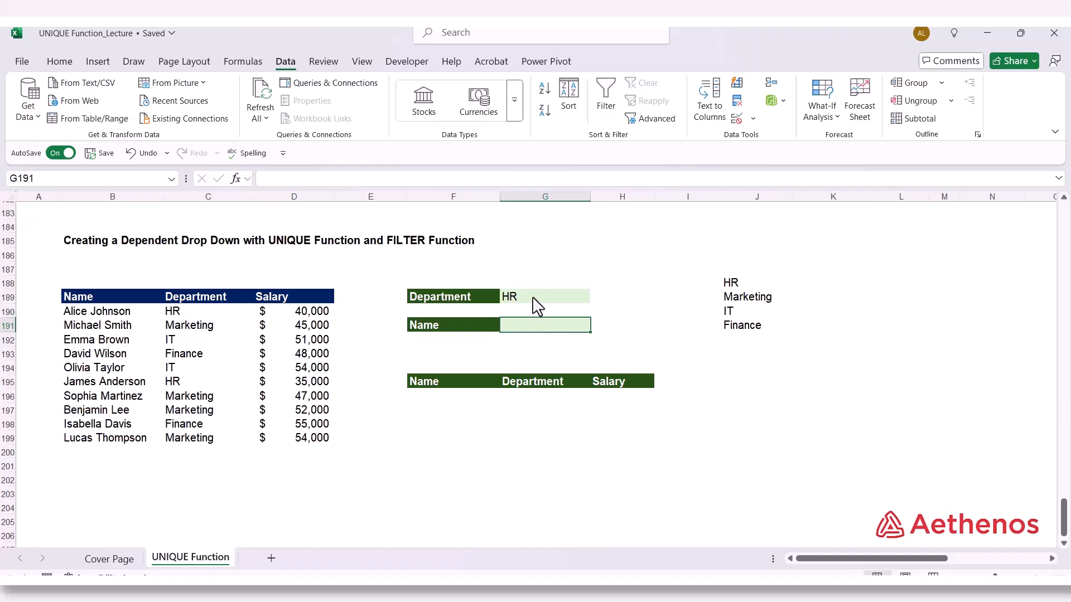
left_click(513, 304)
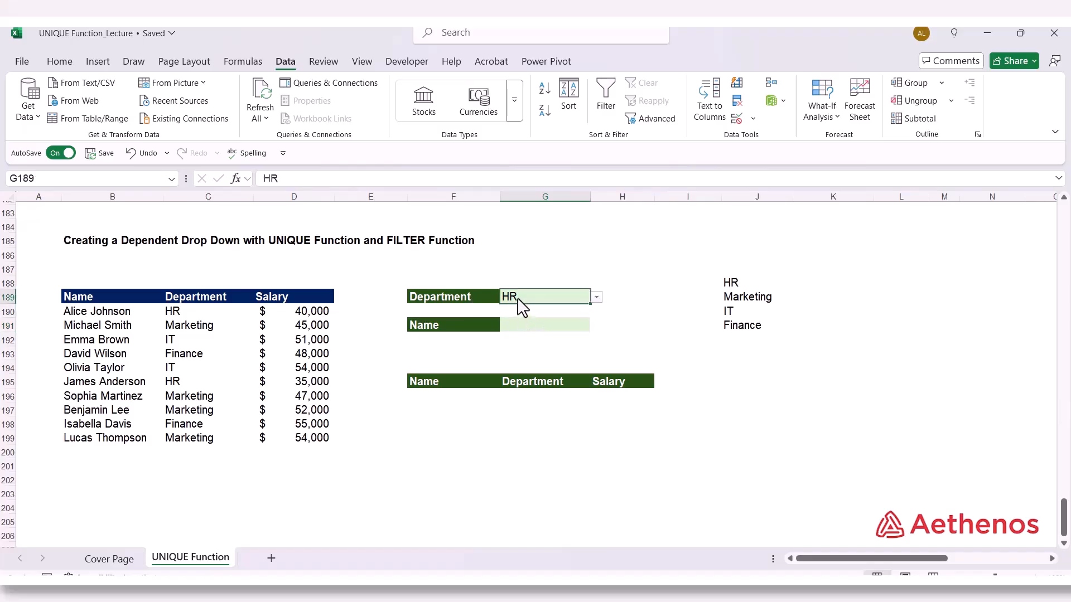
left_click(532, 329)
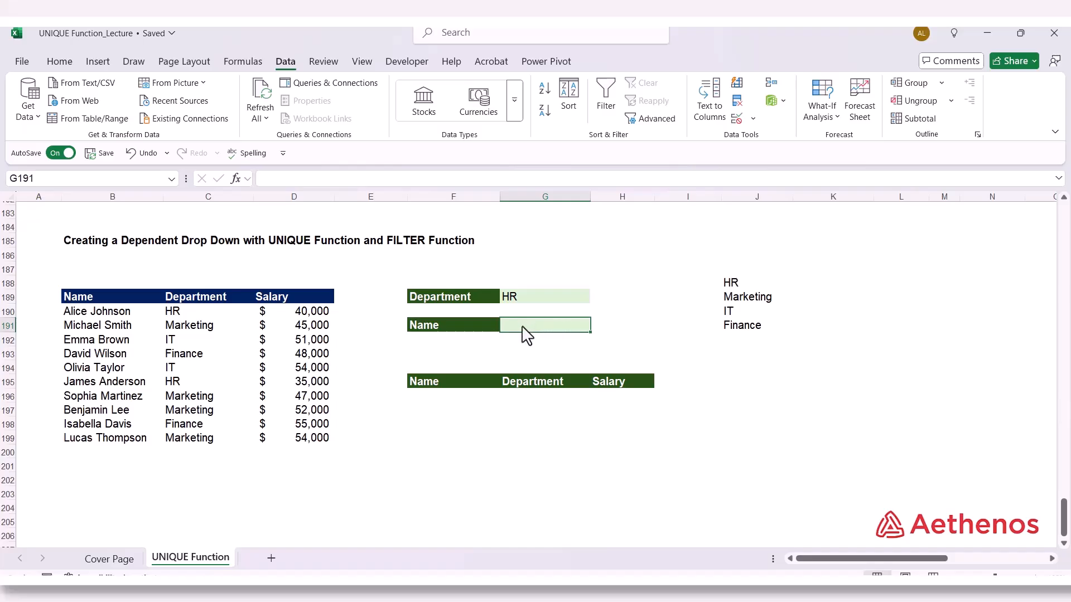
Enter =FILTER(B190:B199,C190:C199=G189) in K188 to list the names belonging to the selected department
left_click(844, 286)
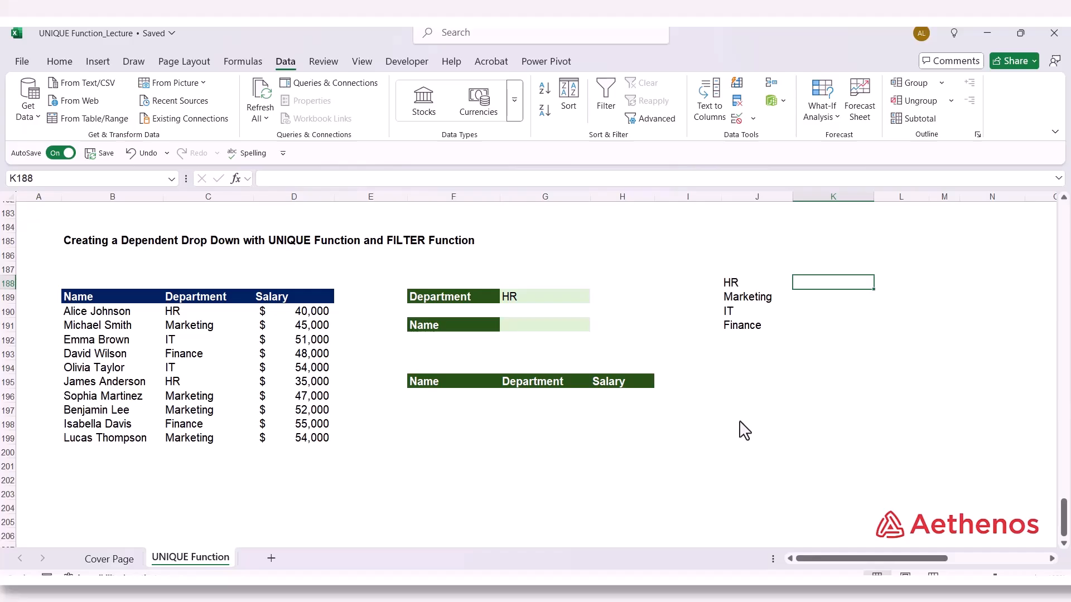
type("=fil")
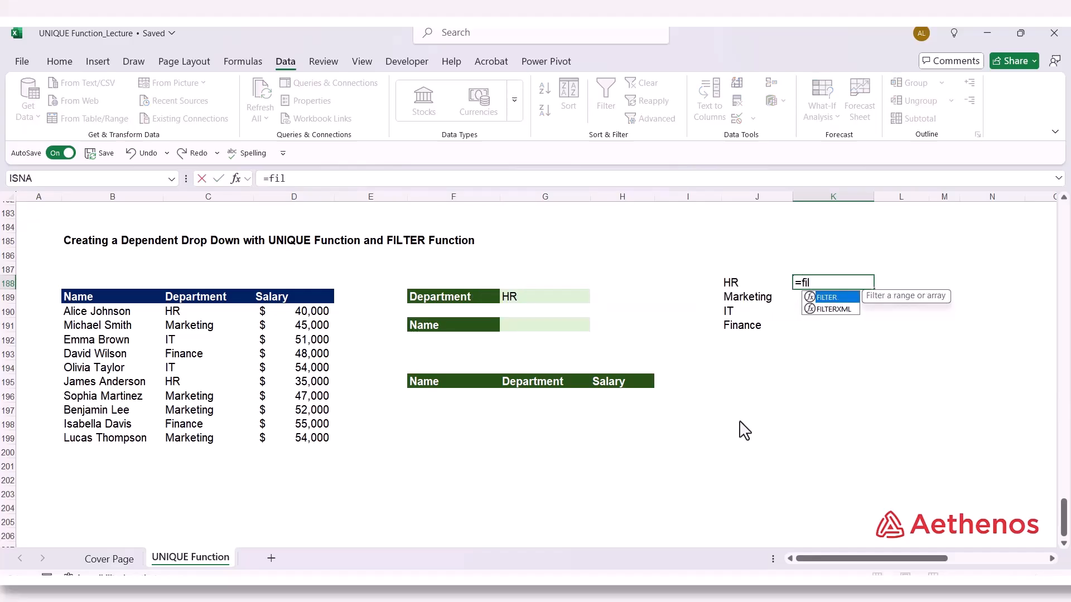
key("Tab")
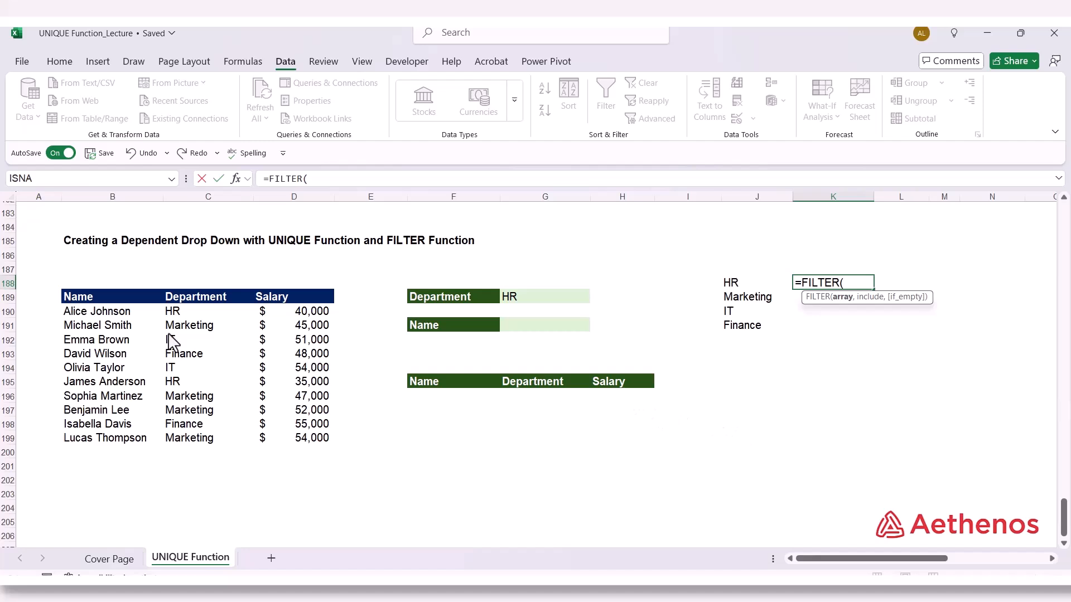
left_click_drag(101, 314, 116, 442)
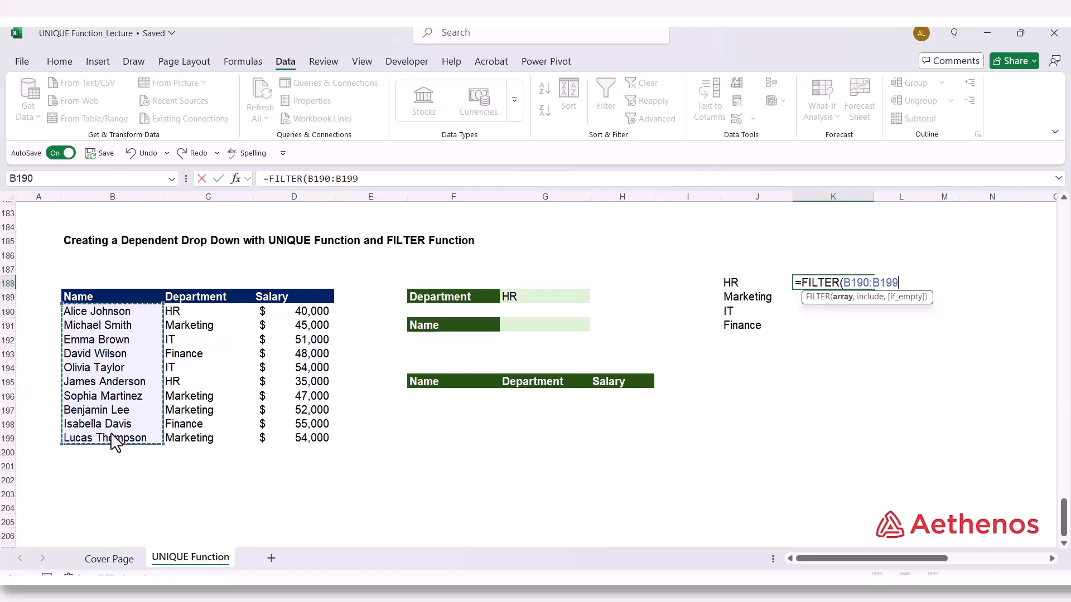
type(",")
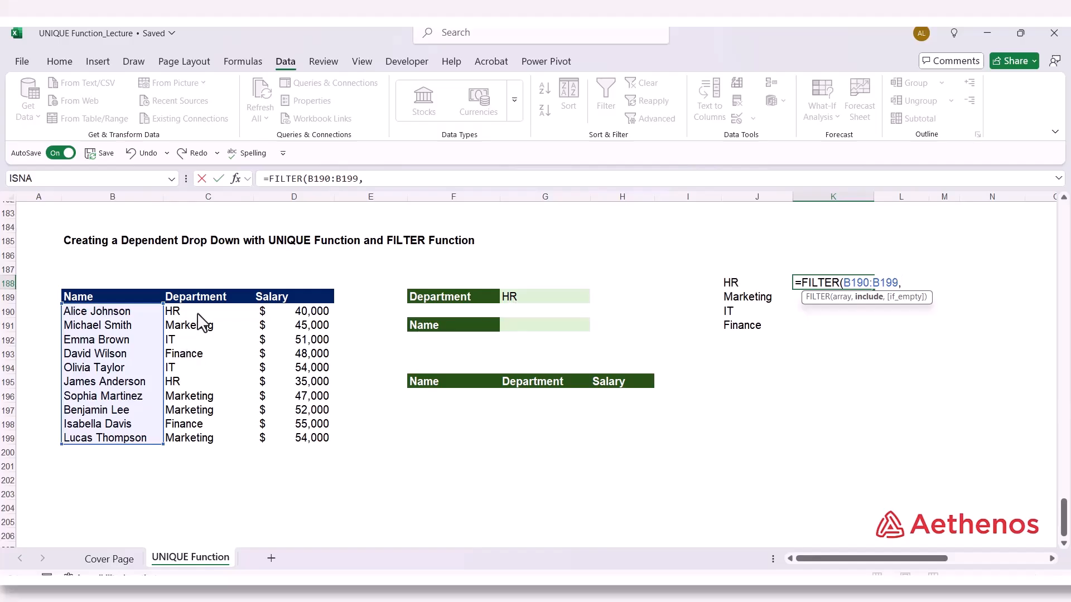
left_click_drag(203, 310, 199, 437)
type("=")
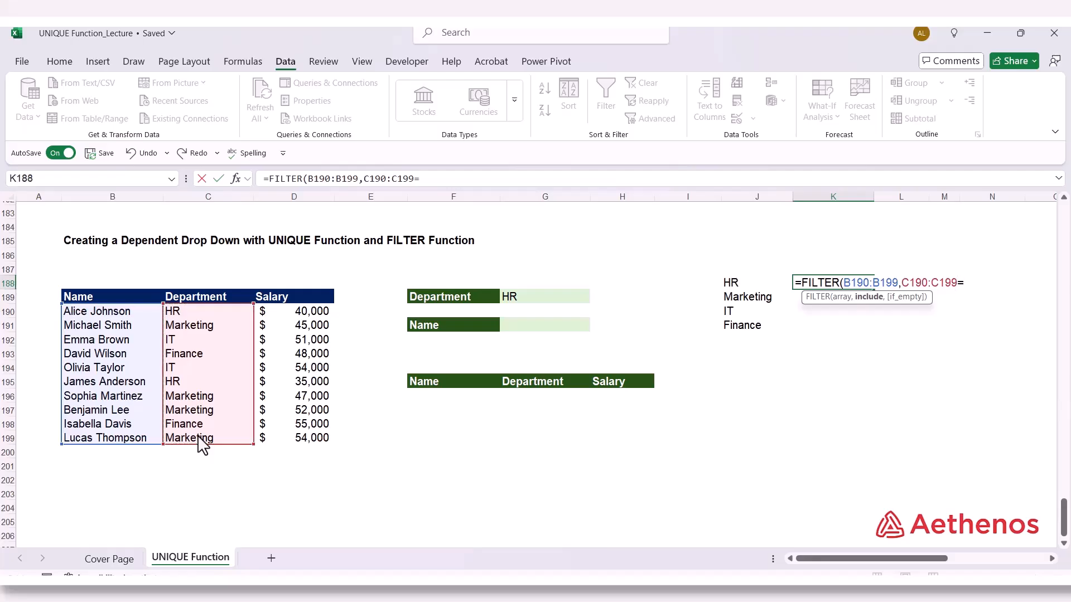
left_click(549, 309)
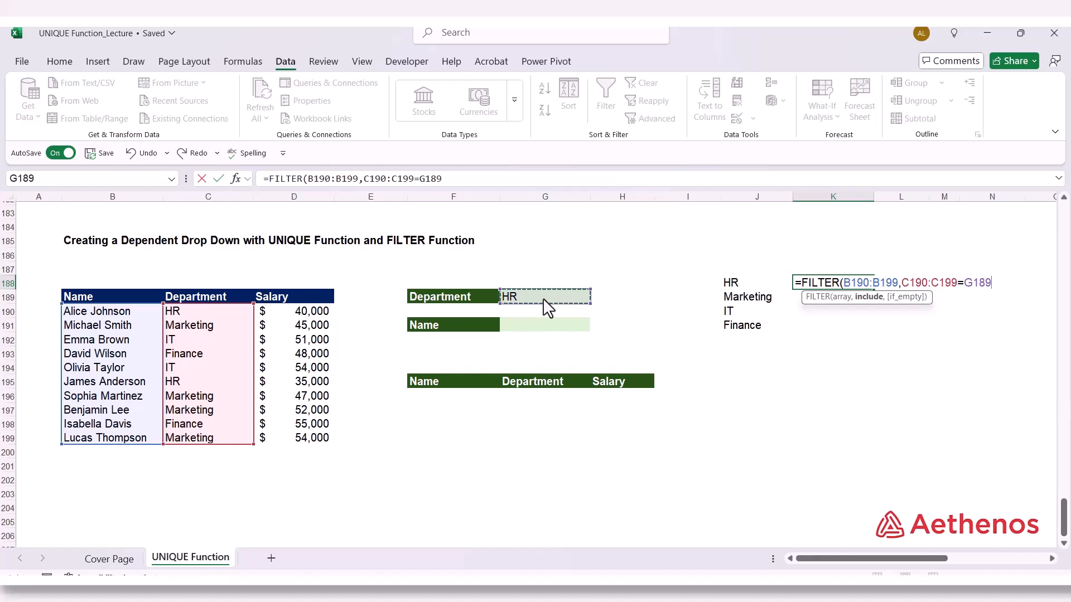
type(")")
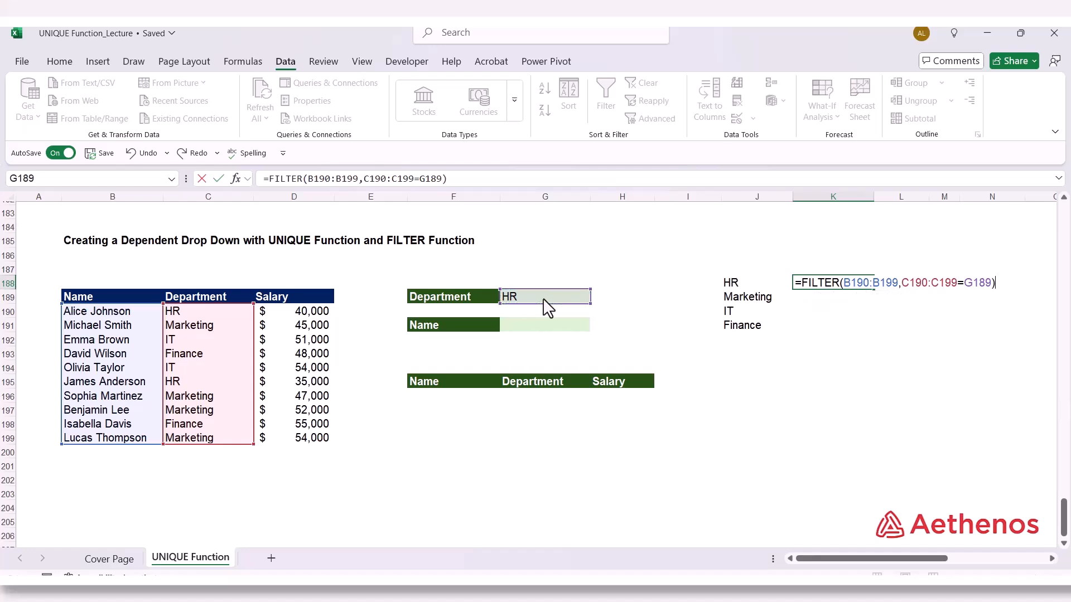
key("Return")
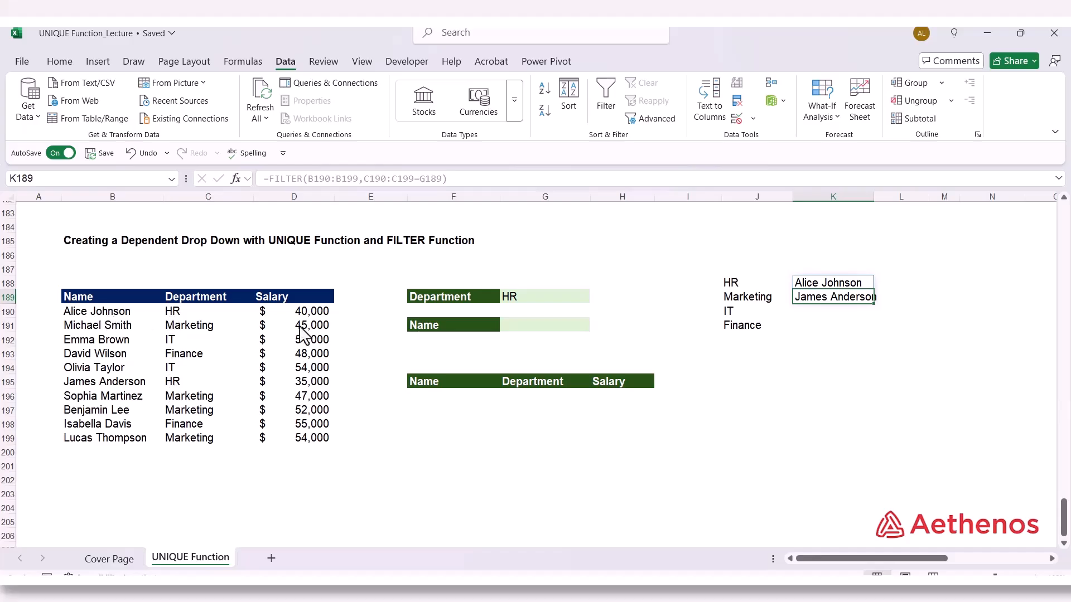
Set the Department in G189 to IT and compare the names filtered in K188 with the employee table
left_click(528, 301)
left_click(598, 300)
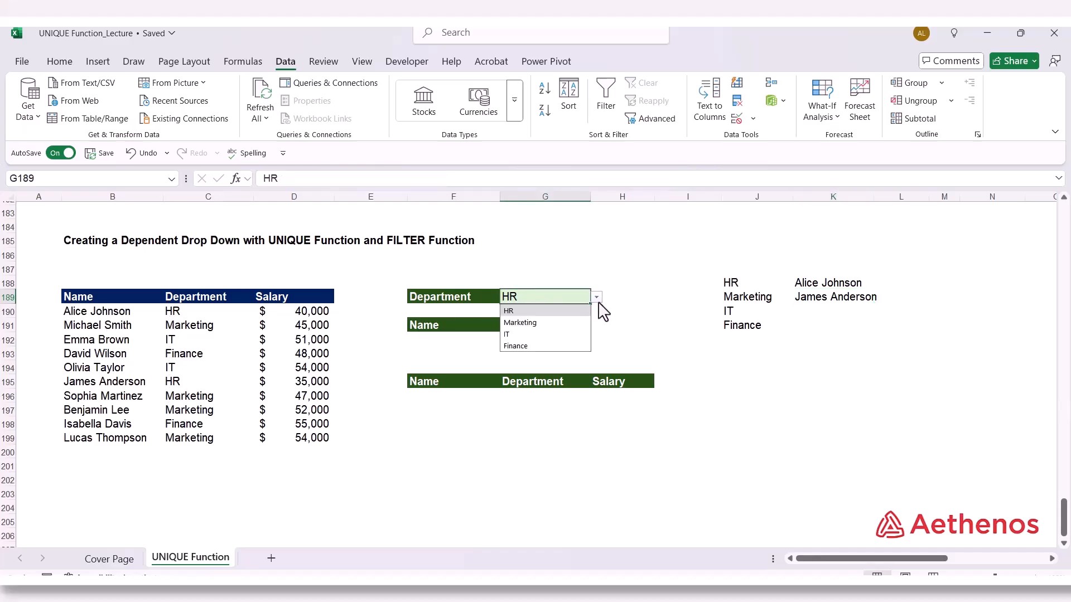
left_click(560, 337)
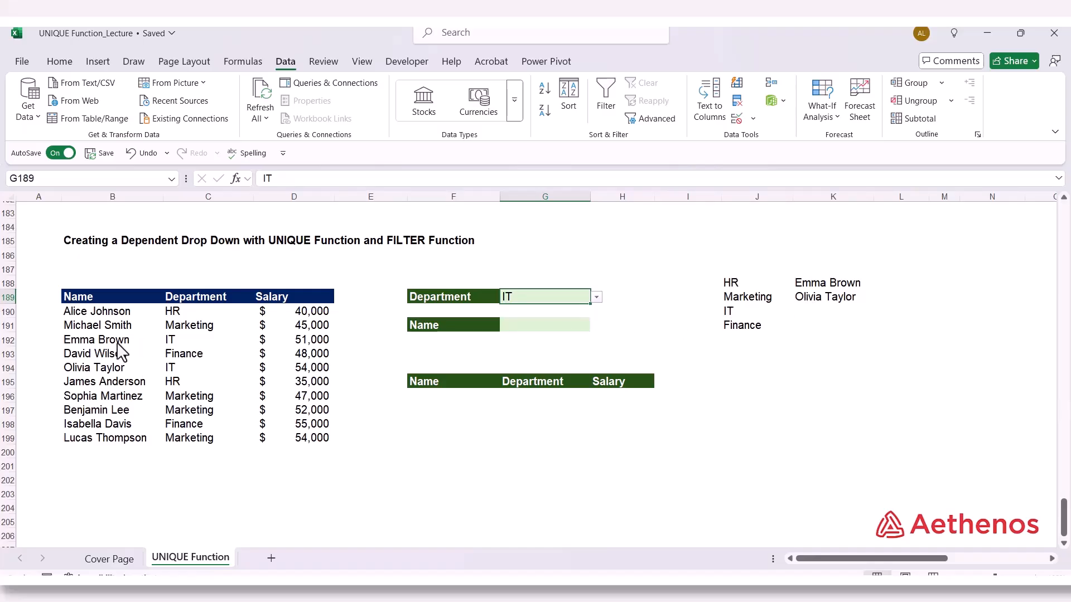
left_click(109, 373)
left_click(831, 284)
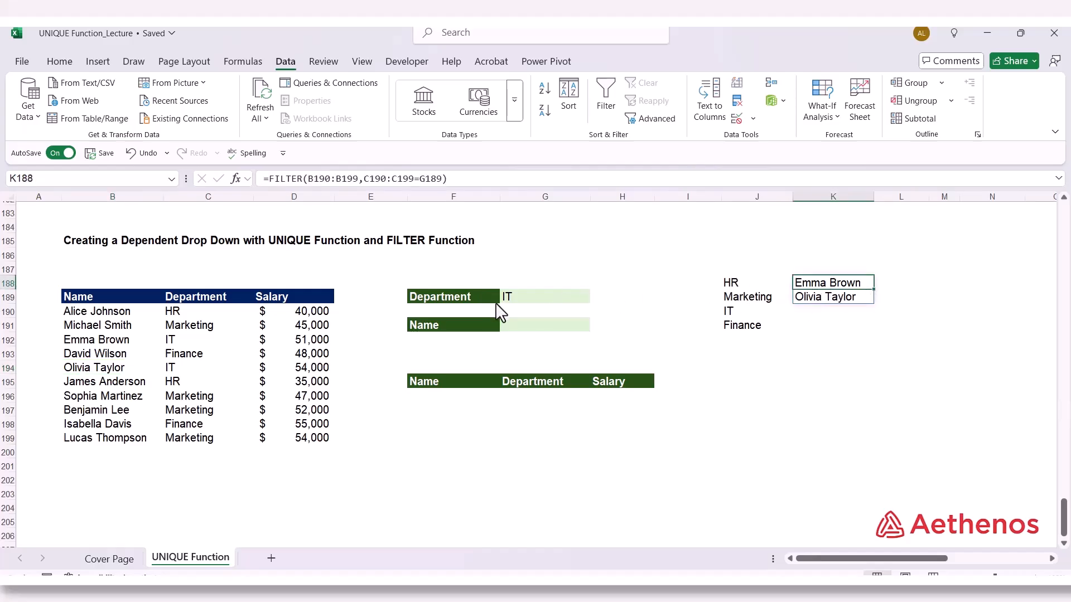
left_click(540, 301)
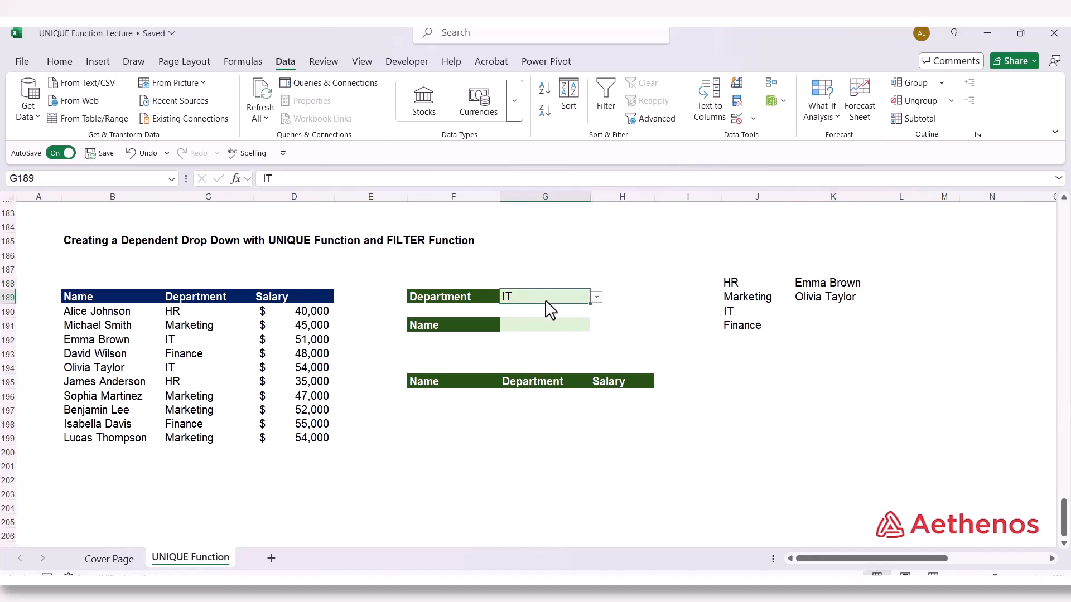
left_click(673, 324)
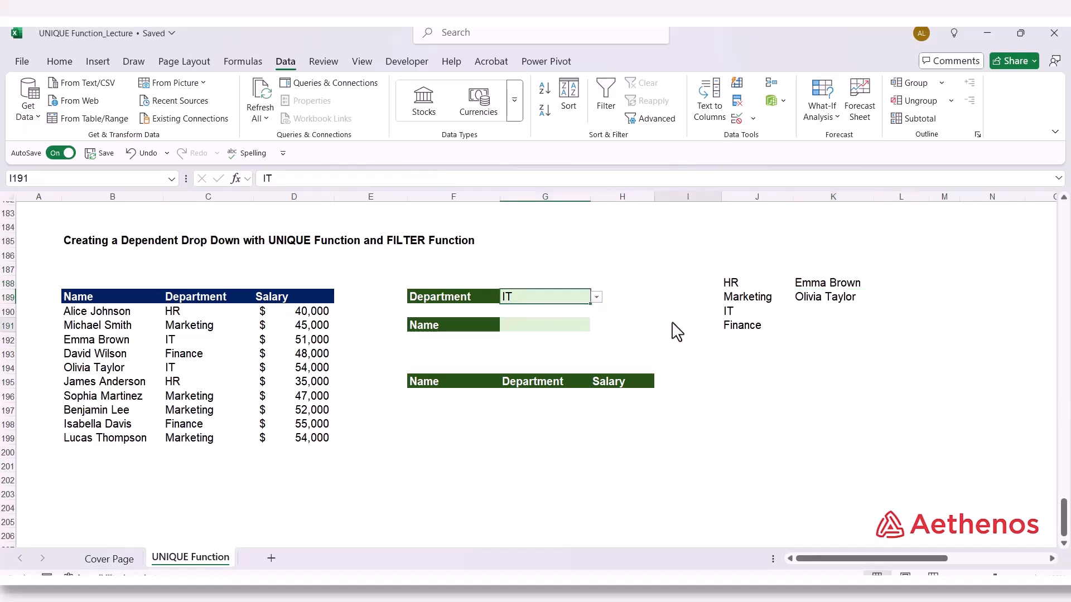
Add list data validation to the Name cell G191 with the spilled range =$K$188# as its source
left_click(548, 330)
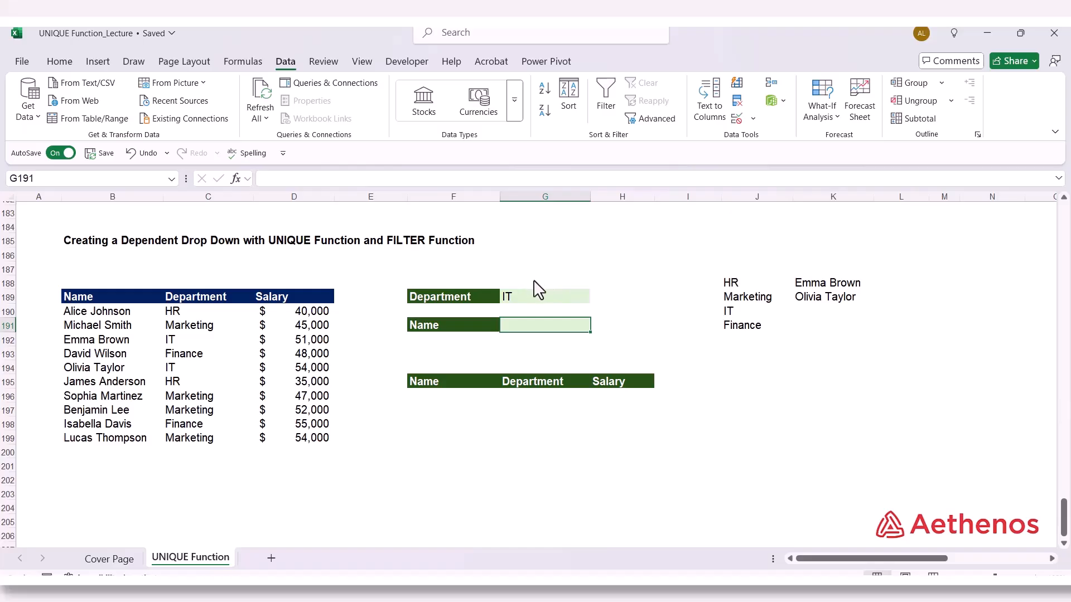
left_click(754, 119)
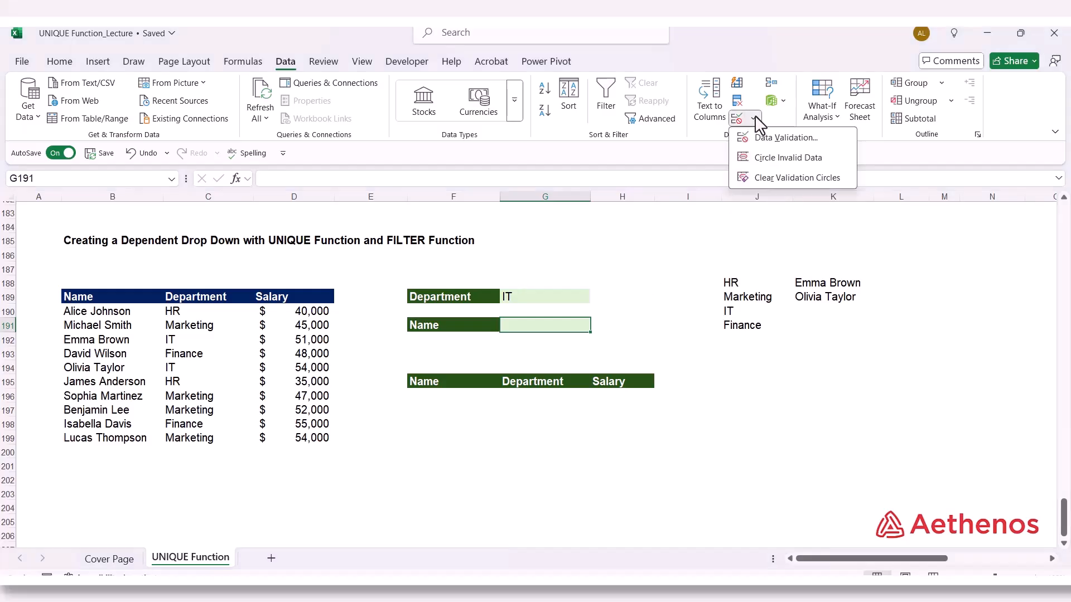
left_click(760, 139)
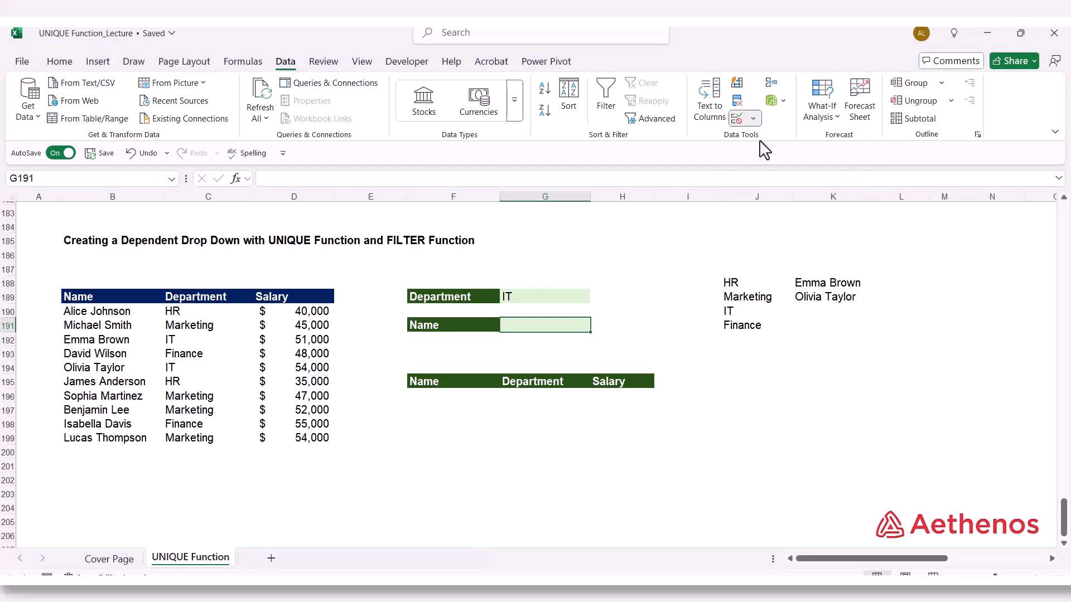
left_click(441, 273)
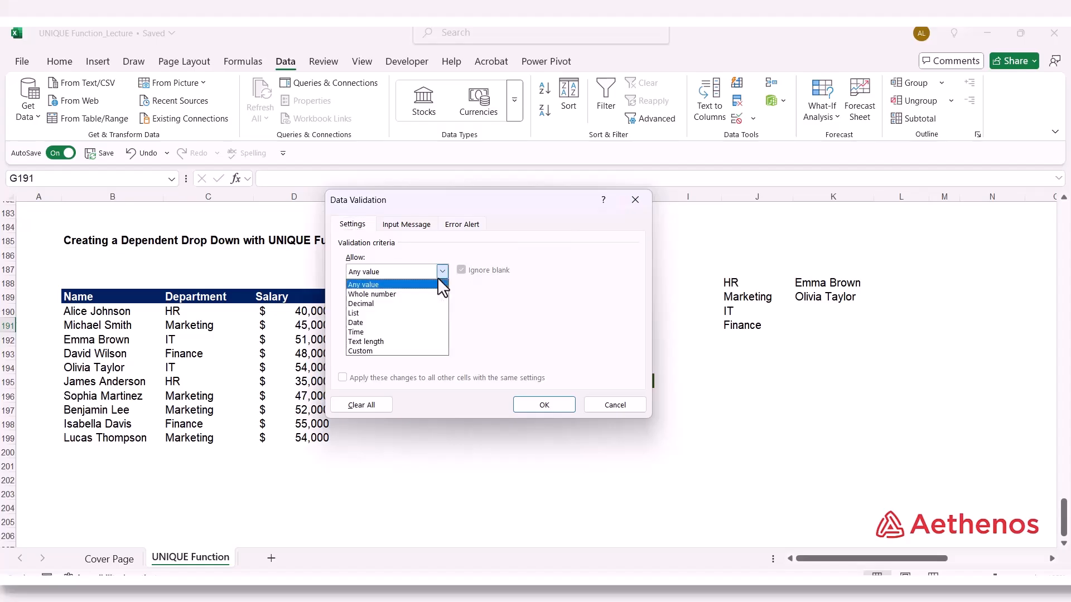
left_click(414, 313)
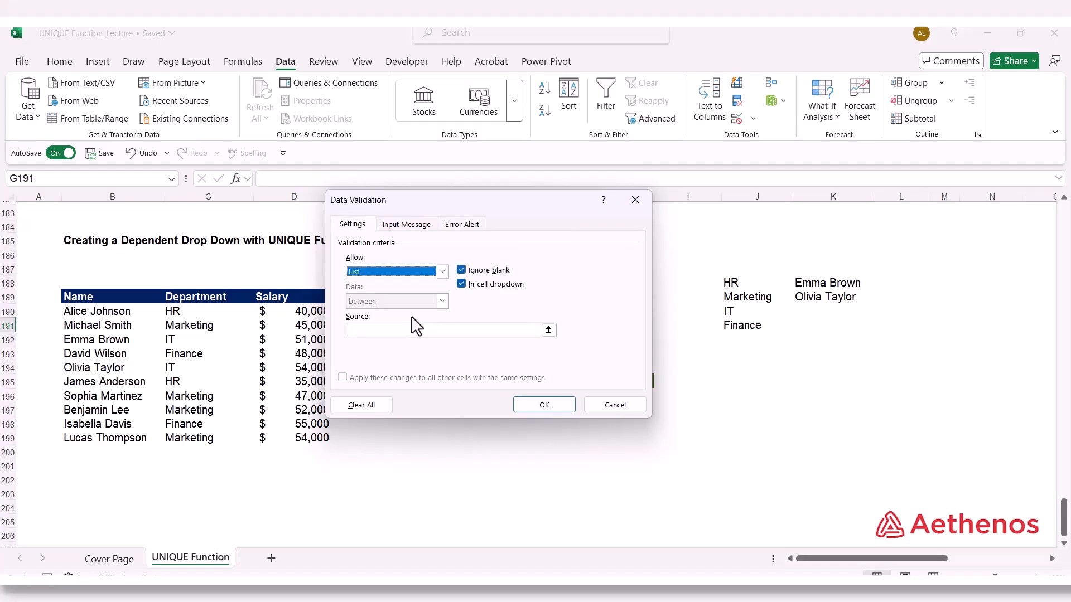
left_click(548, 330)
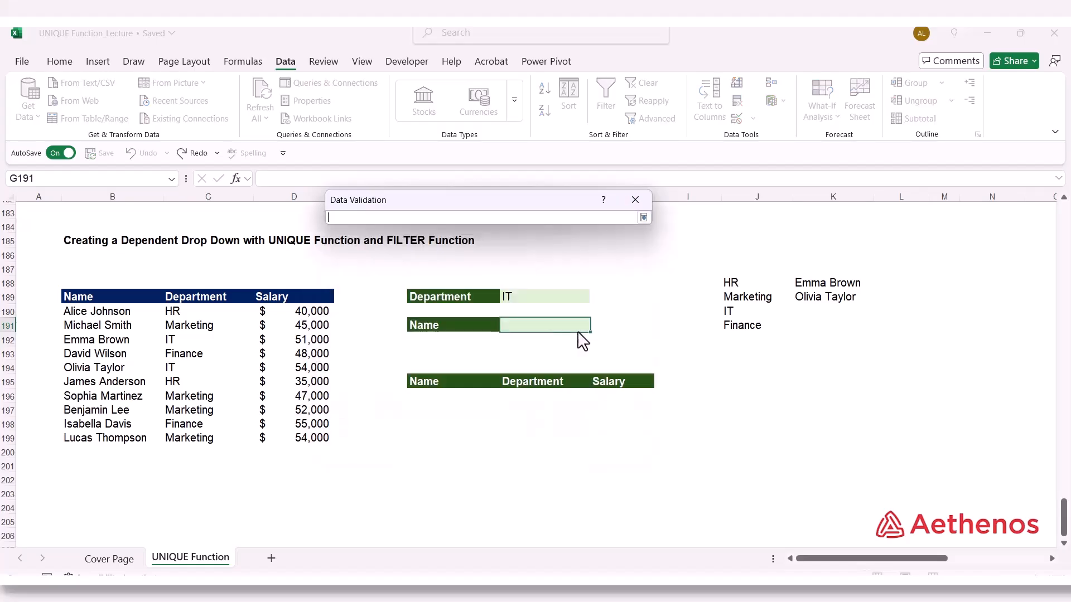
left_click(818, 285)
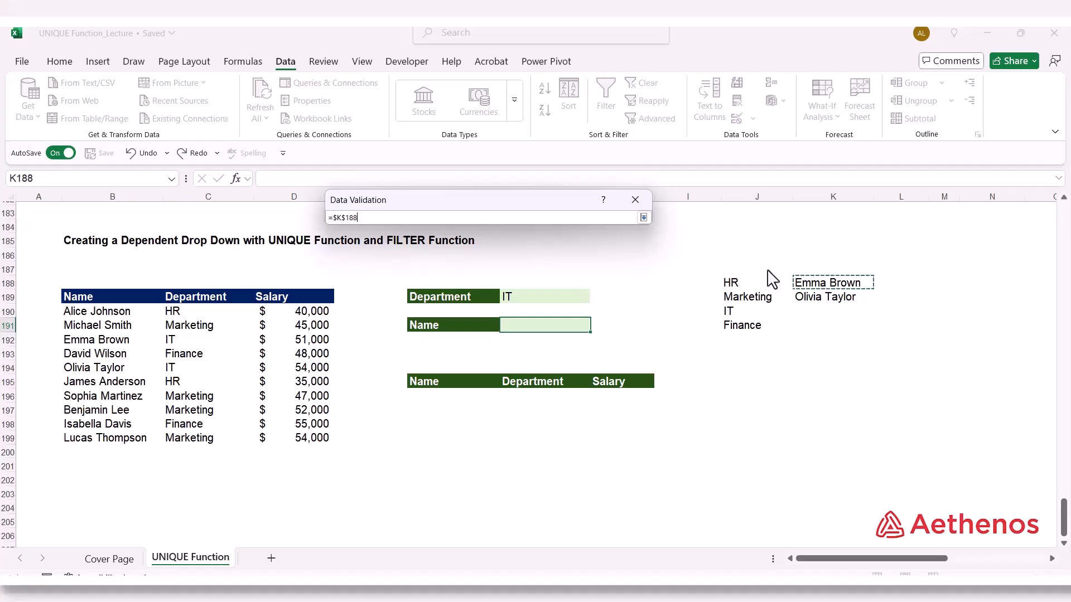
left_click(644, 217)
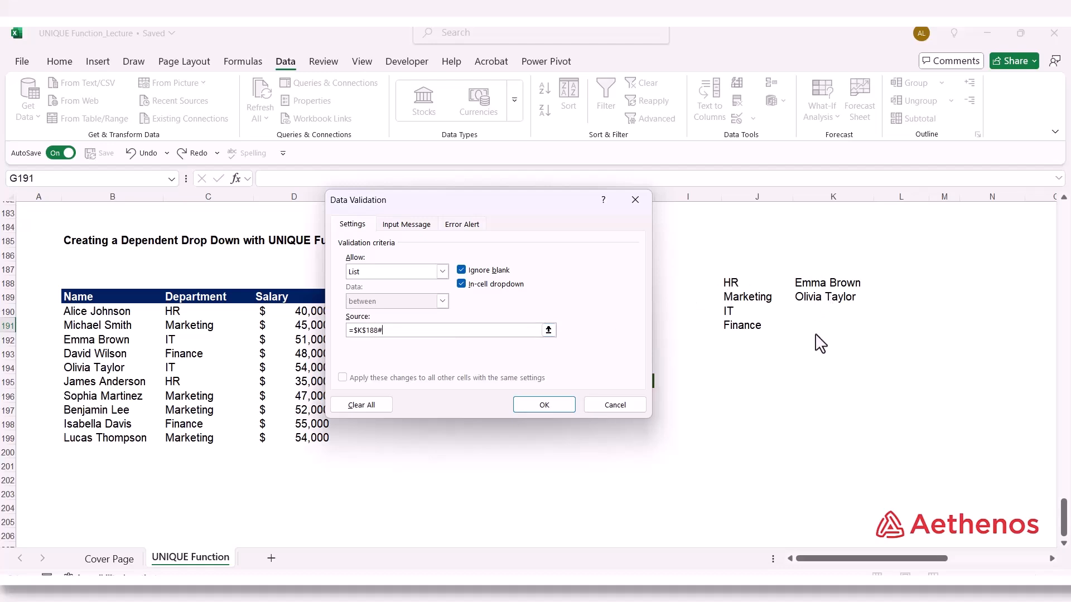
left_click(544, 405)
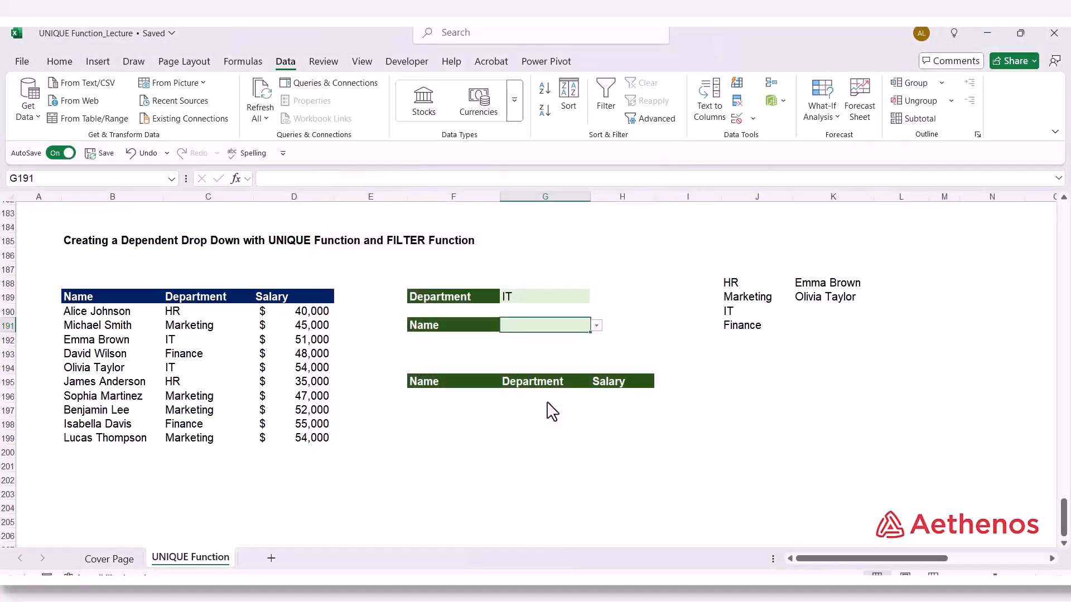
Choose the first IT employee in the Name drop-down in G191 and switch the Department in G189 to HR
left_click(597, 328)
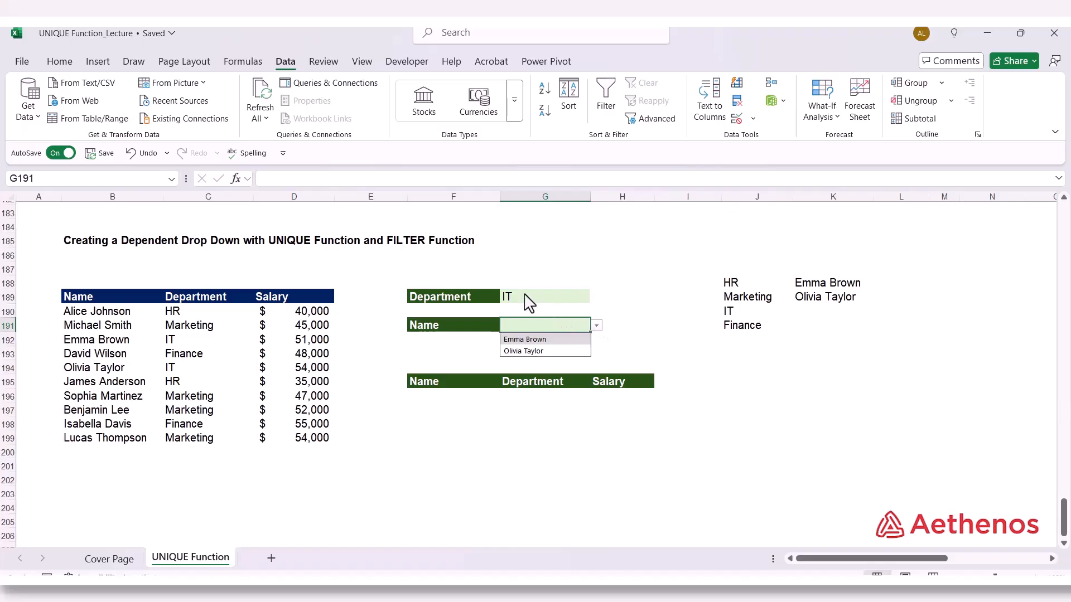
left_click(536, 341)
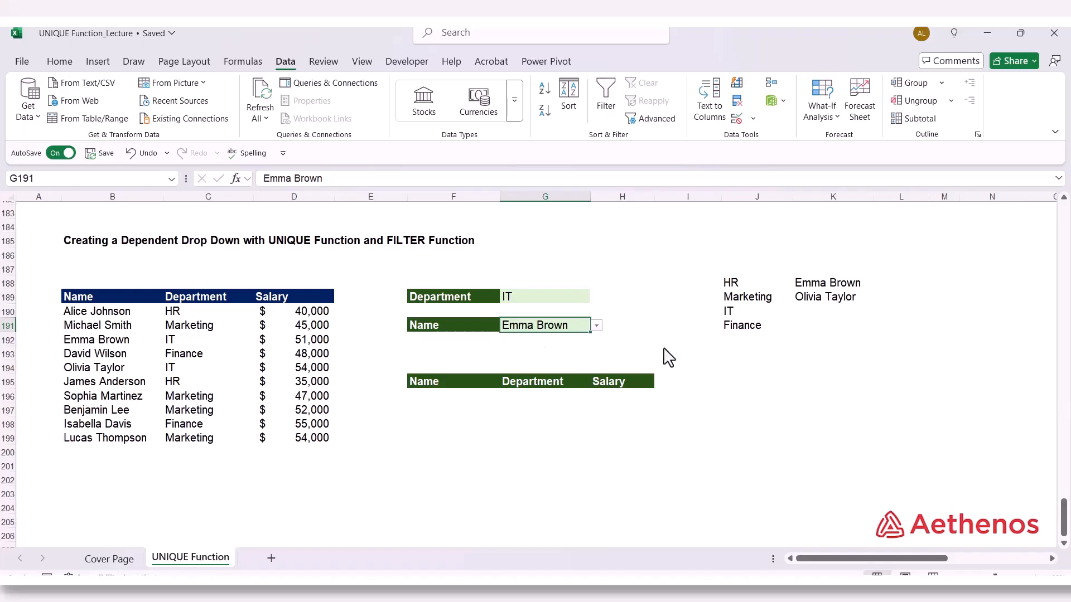
left_click(546, 298)
left_click(597, 297)
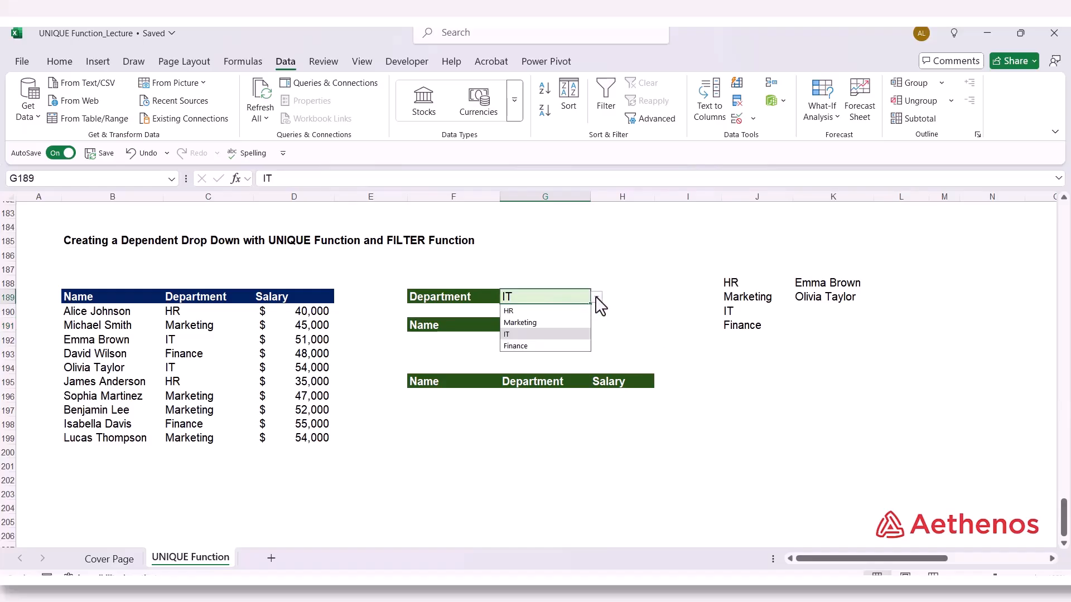
left_click(553, 312)
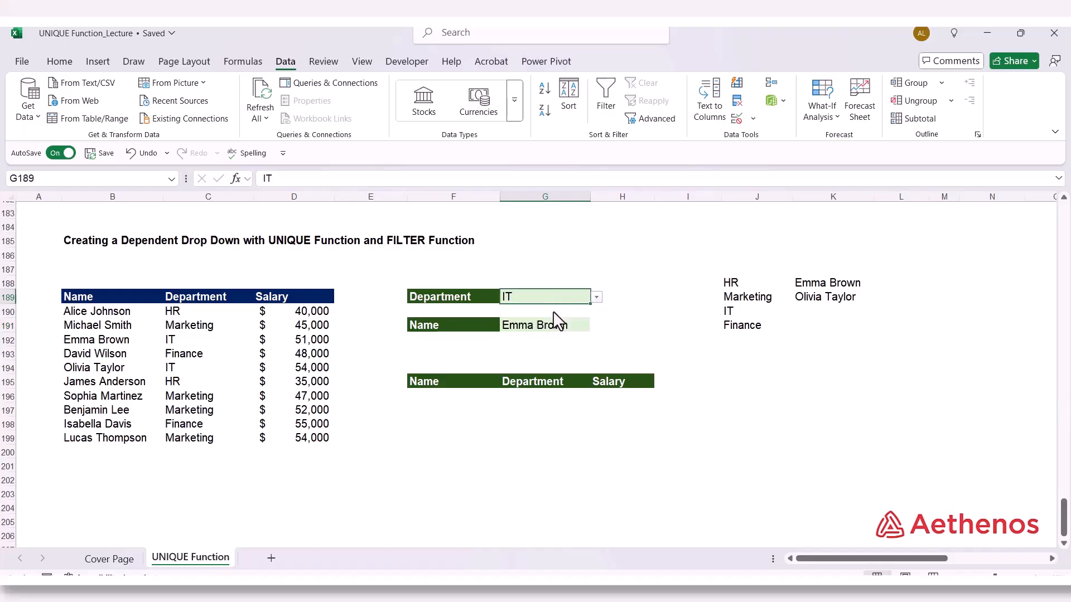
Check the Name drop-down choices for HR and set G191 to the first HR employee
left_click(579, 329)
left_click(597, 326)
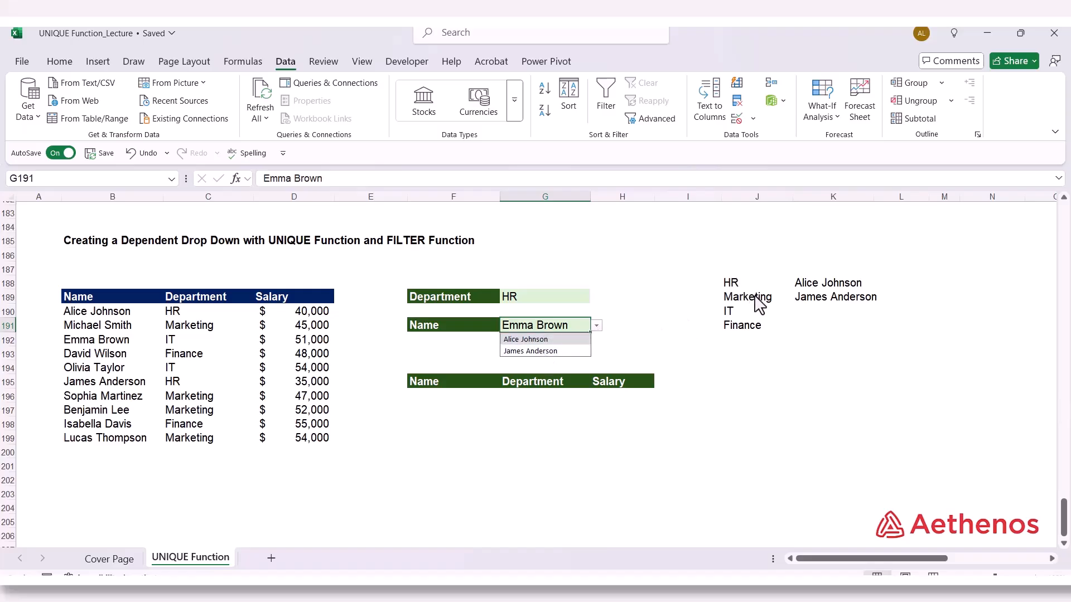
left_click(625, 299)
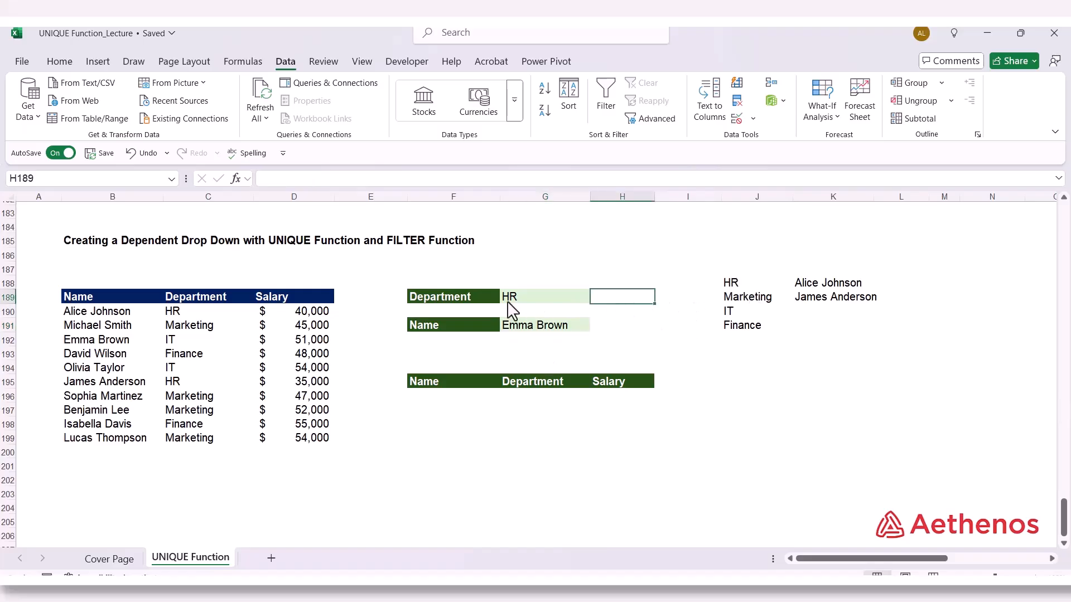
left_click(527, 329)
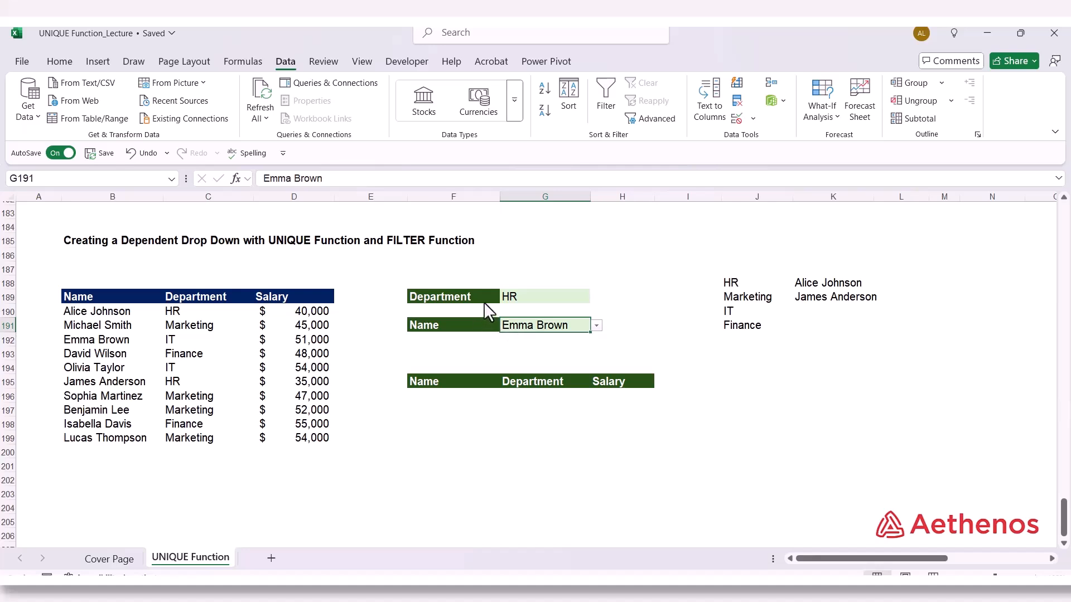
left_click(536, 301)
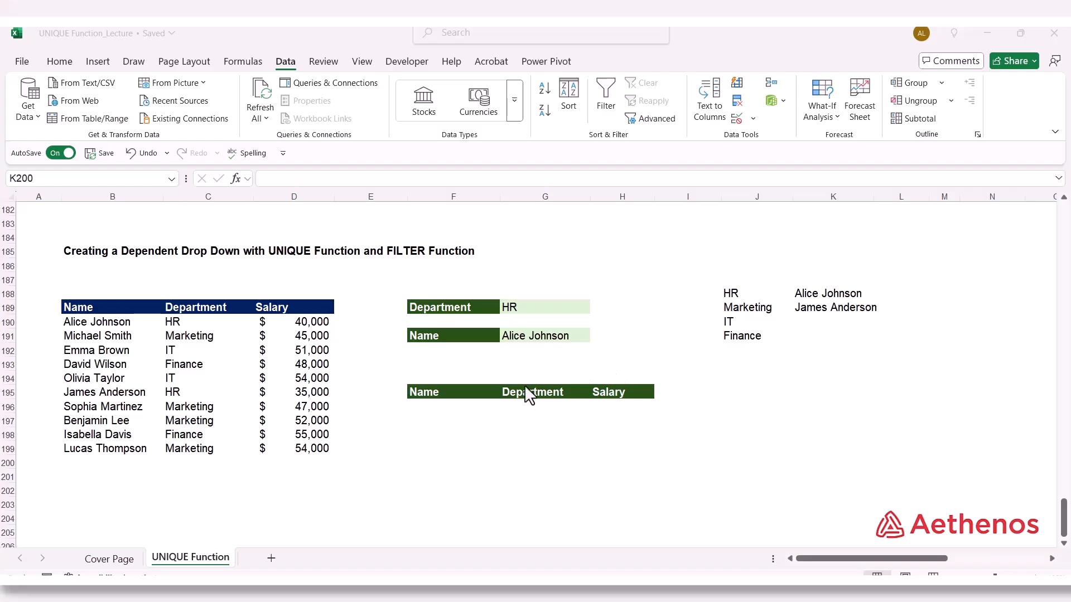
Start a FILTER formula in F196 with the employee table B190:D199 as the array
left_click(441, 410)
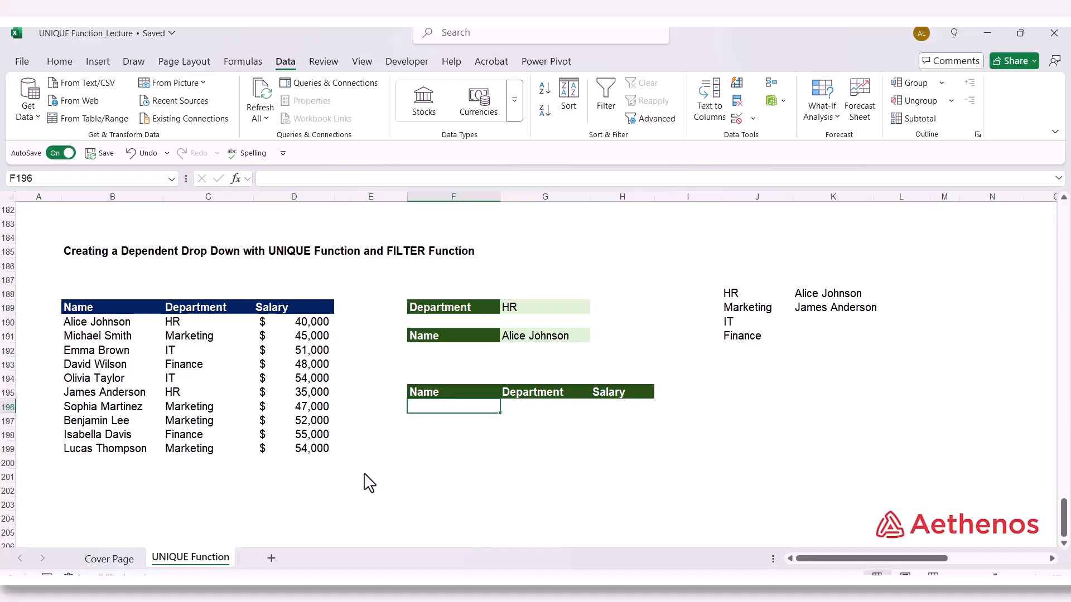
type("=fil")
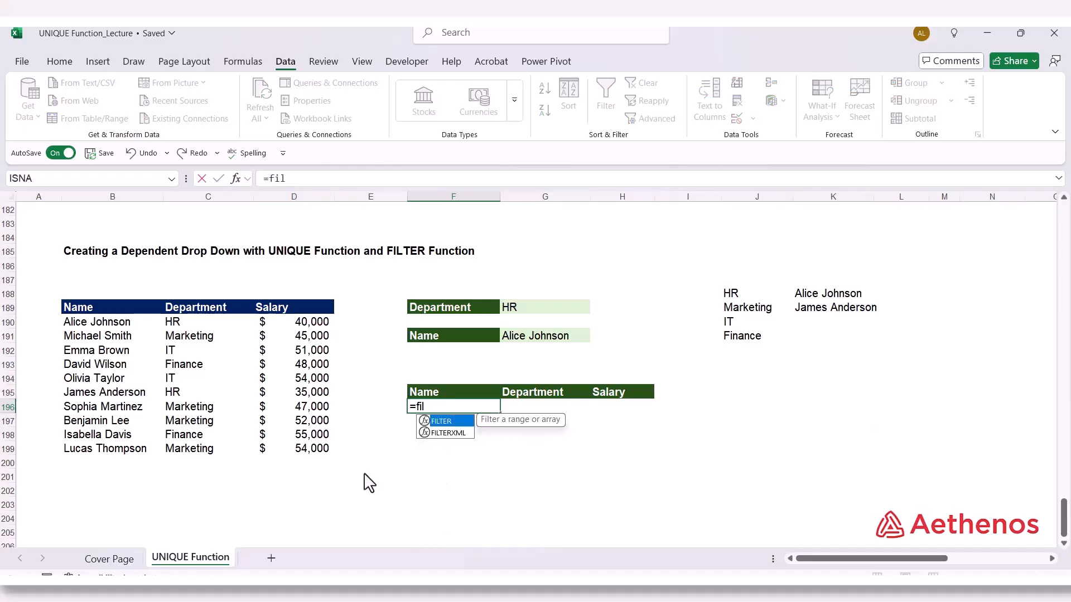
key("Tab")
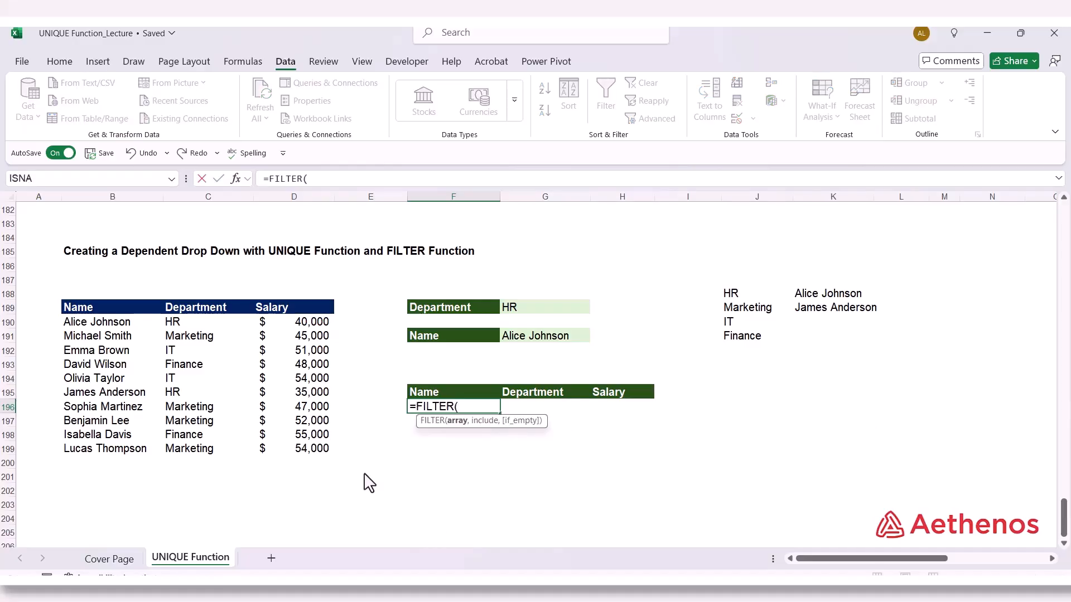
left_click_drag(73, 327, 295, 454)
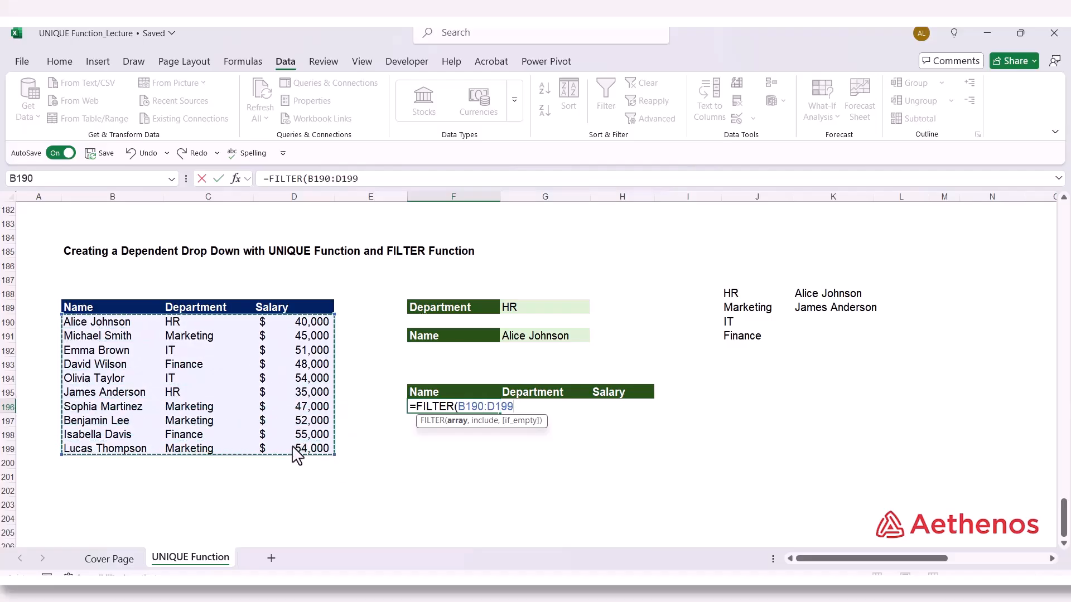
type(",")
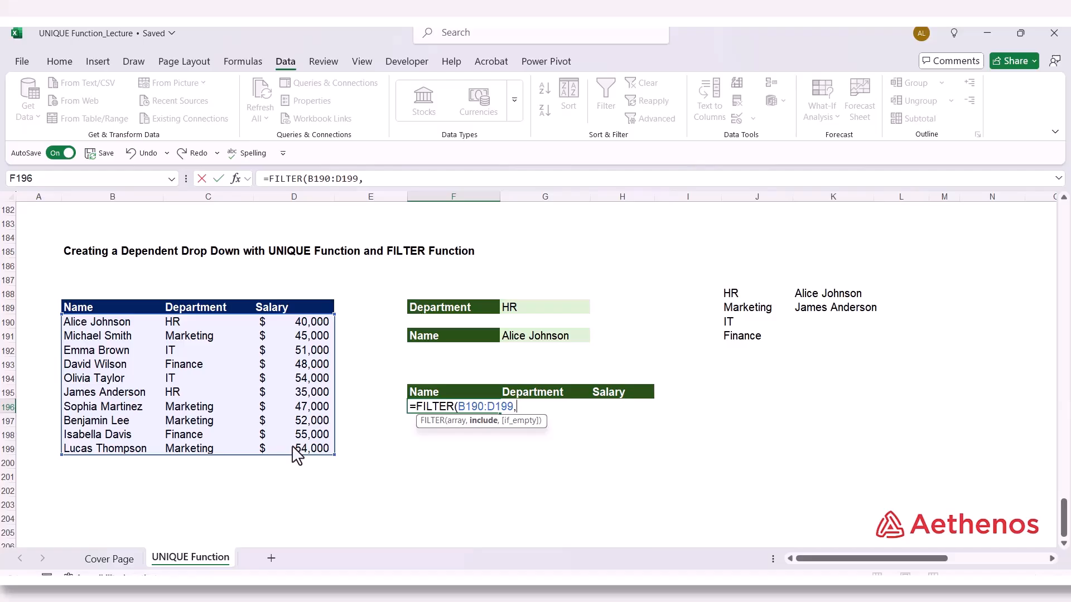
Add the department condition (C190:C199=G189) as the include argument of the FILTER formula
type("(")
left_click(194, 327)
left_click_drag(193, 328, 200, 446)
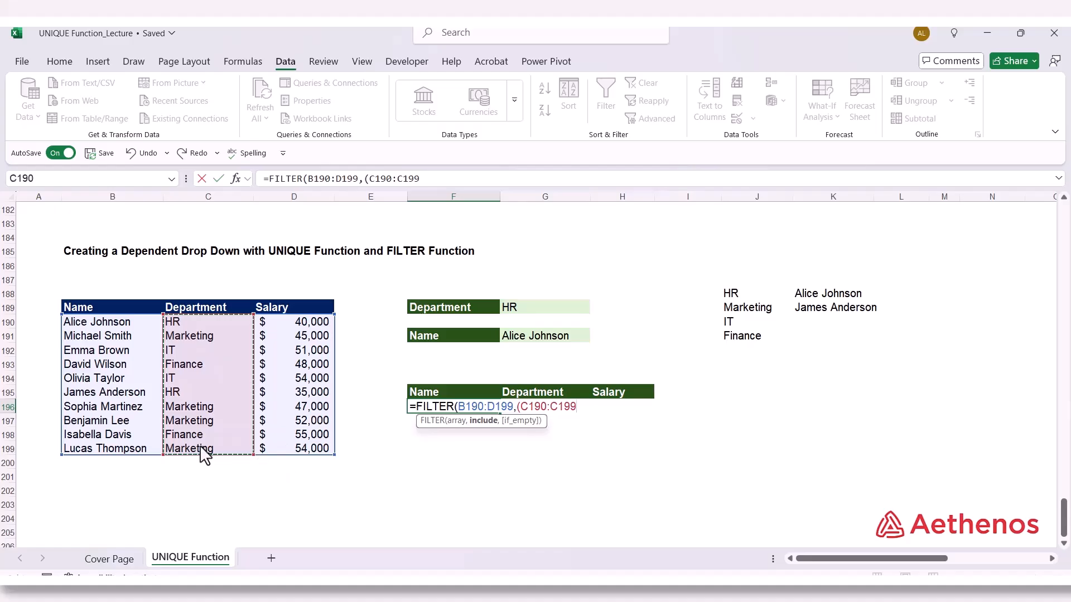
type("=")
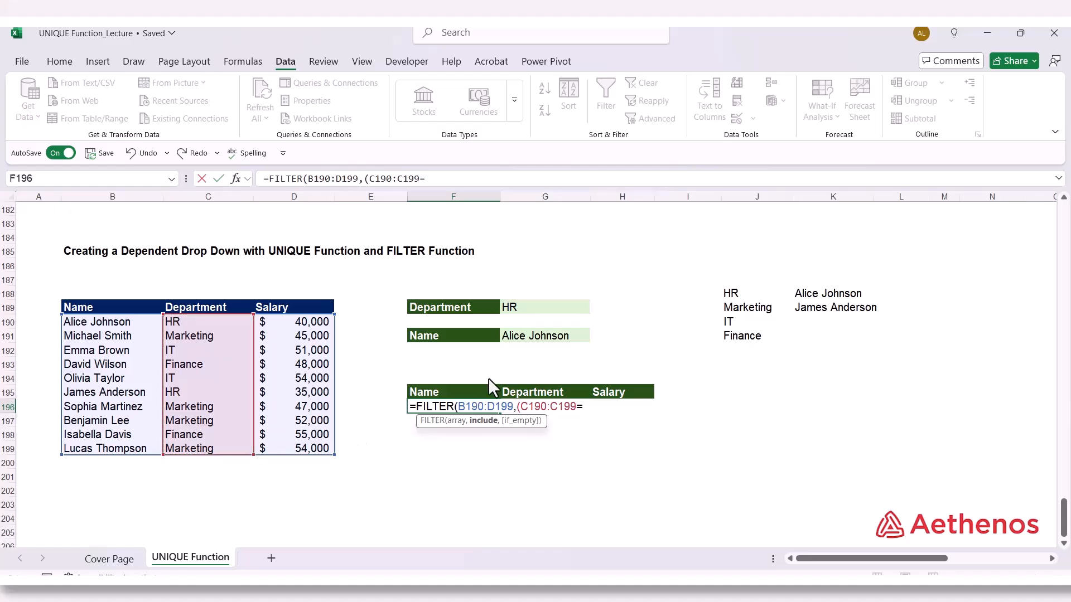
left_click(527, 313)
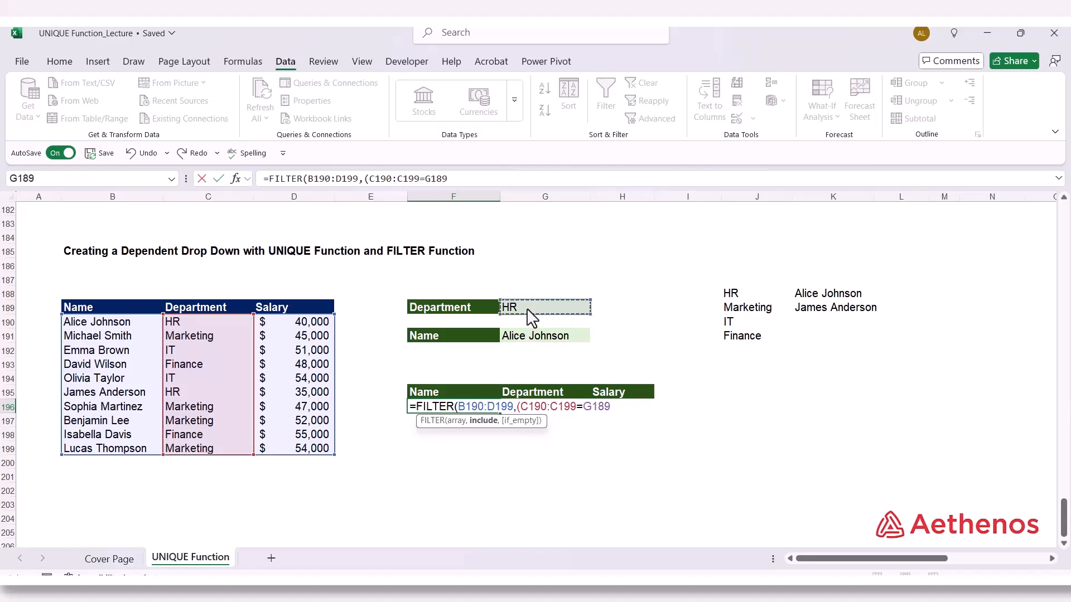
type(")")
Multiply the department condition by the name condition (B190:B199=G191) in the FILTER formula
type("*")
left_click_drag(102, 324, 102, 455)
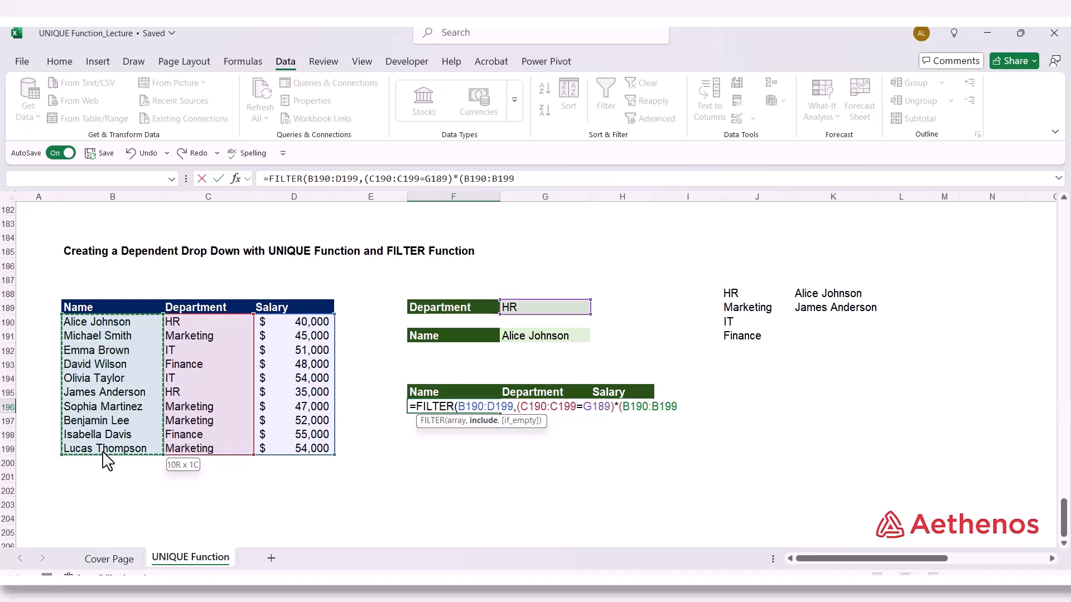
type("-")
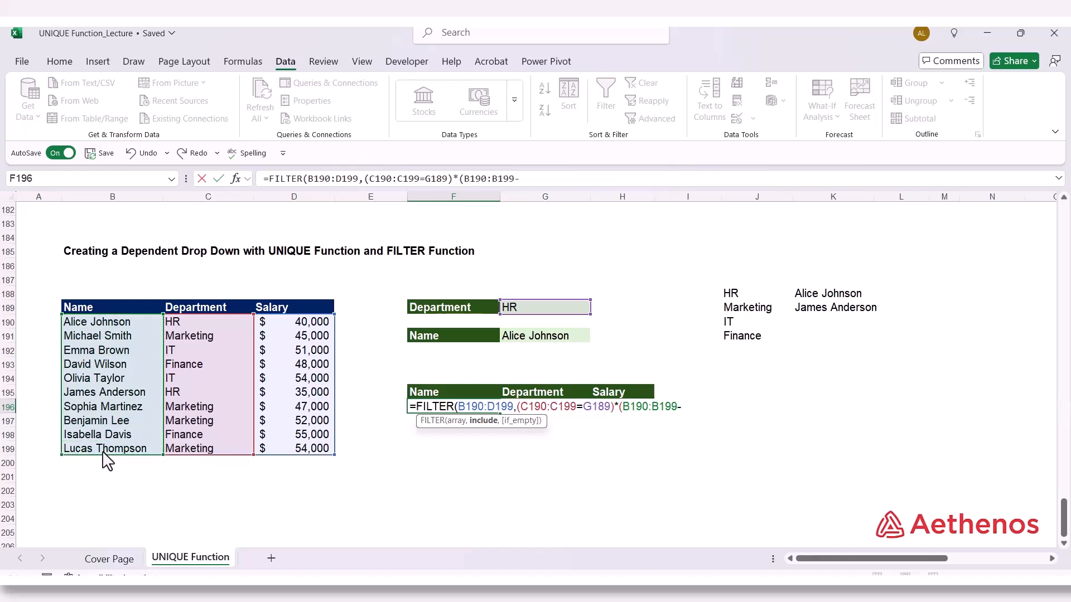
key("BackSpace")
type("=")
left_click(558, 341)
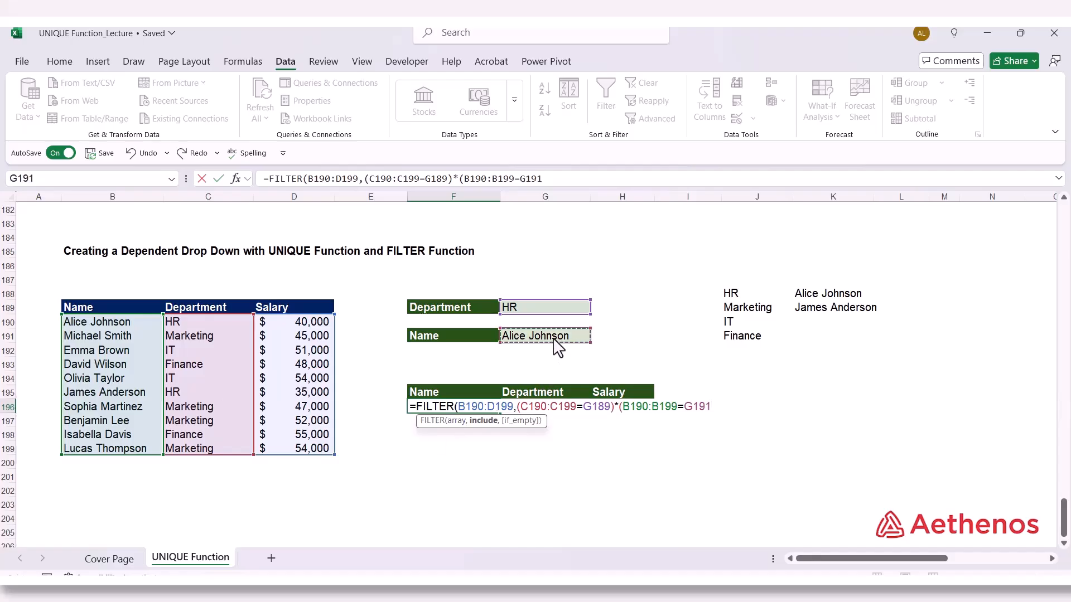
type("),\"No")
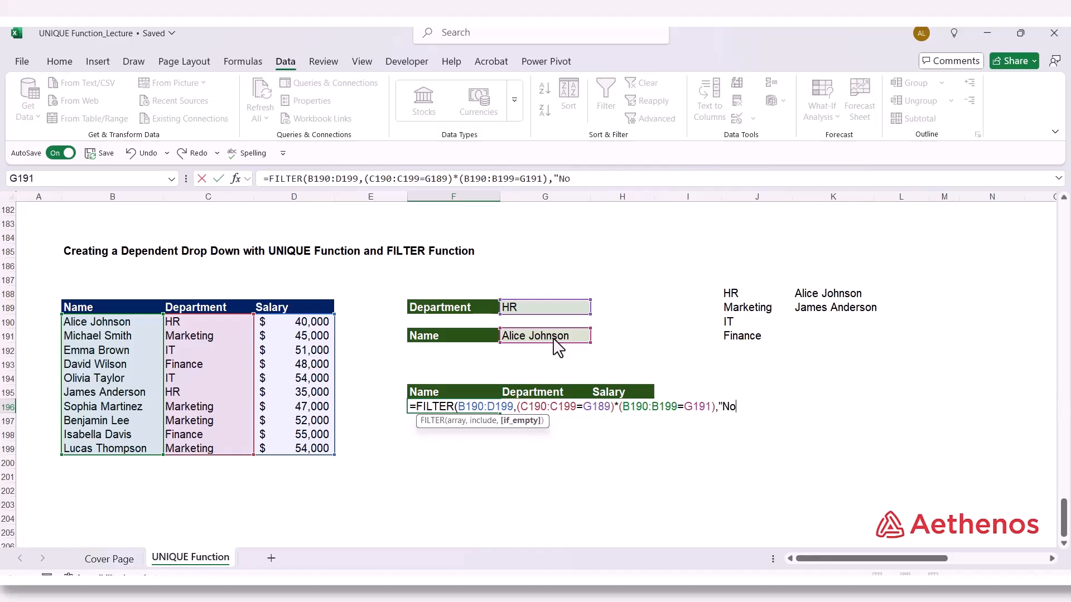
type(" Record\")")
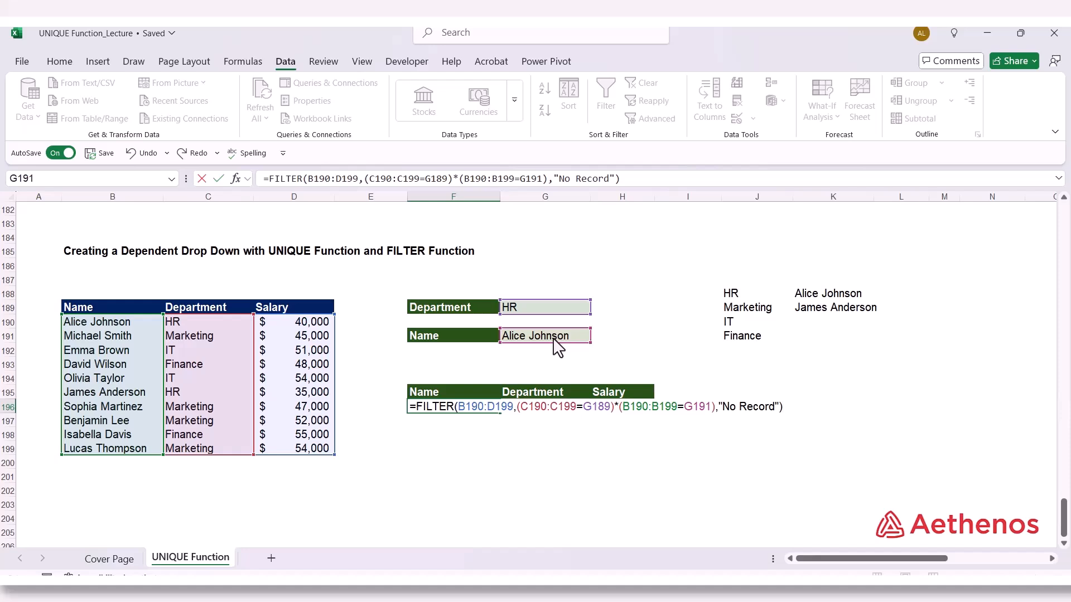
Set the if_empty argument to "No Record" and enter the finished FILTER formula in F196
key("Return")
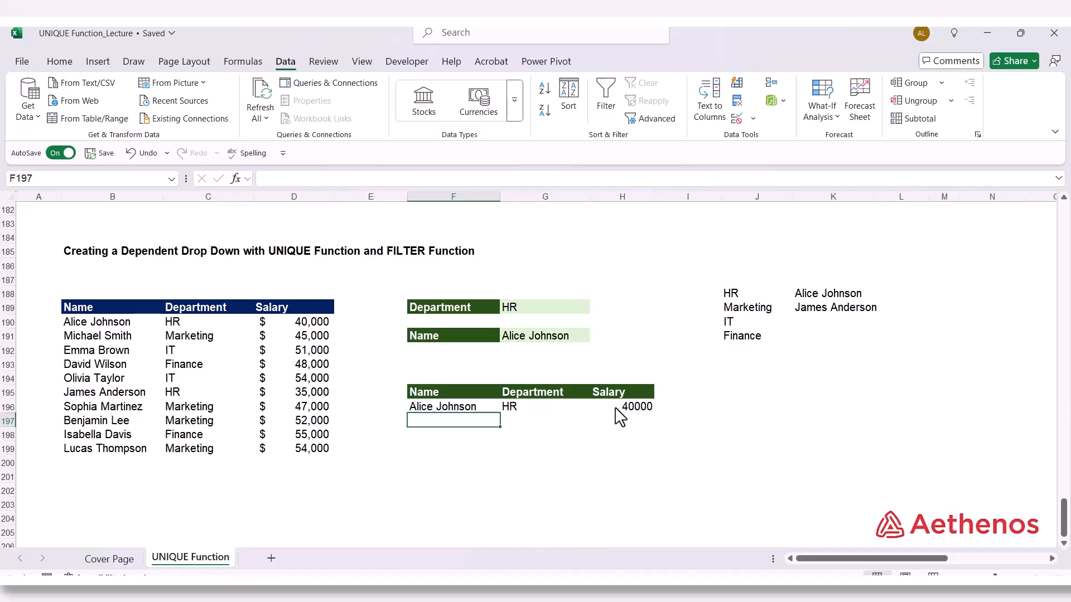
Set the Department in G189 to IT and choose the first IT employee in the Name drop-down in G191
left_click(562, 309)
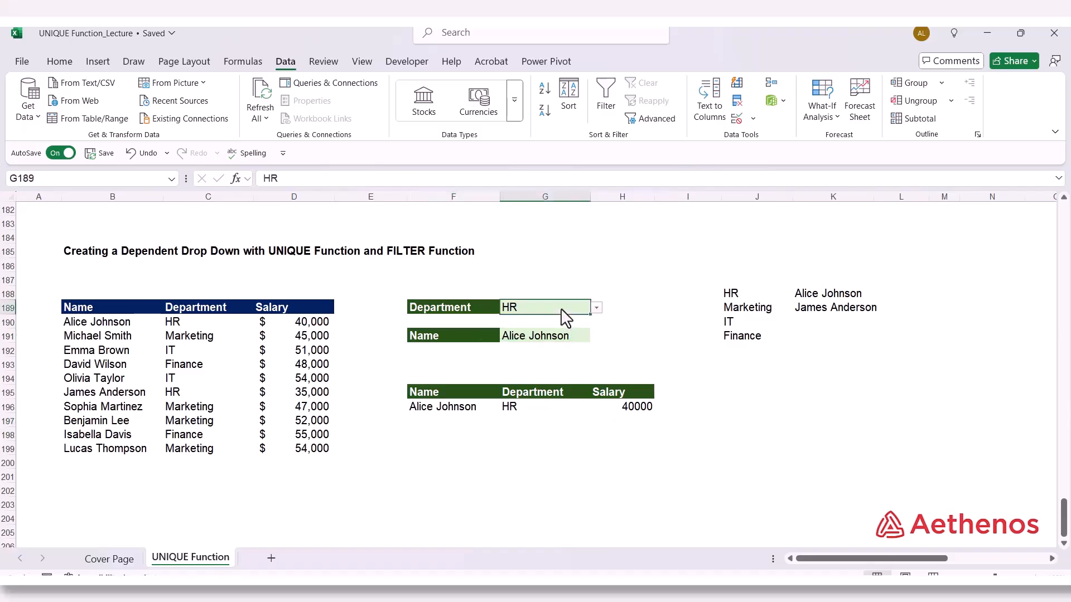
left_click(596, 309)
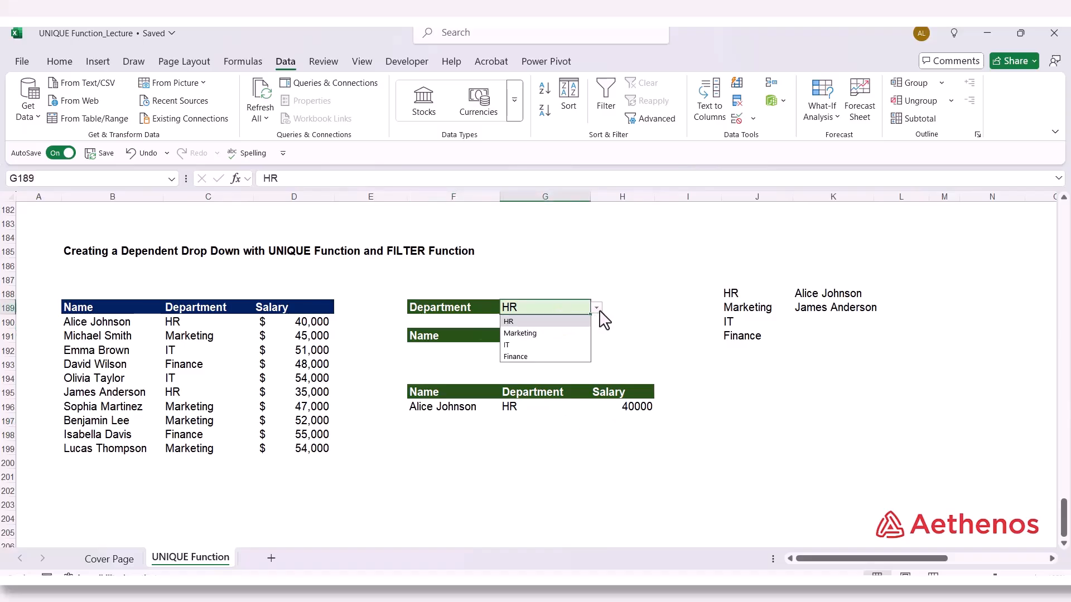
left_click(561, 347)
left_click(576, 342)
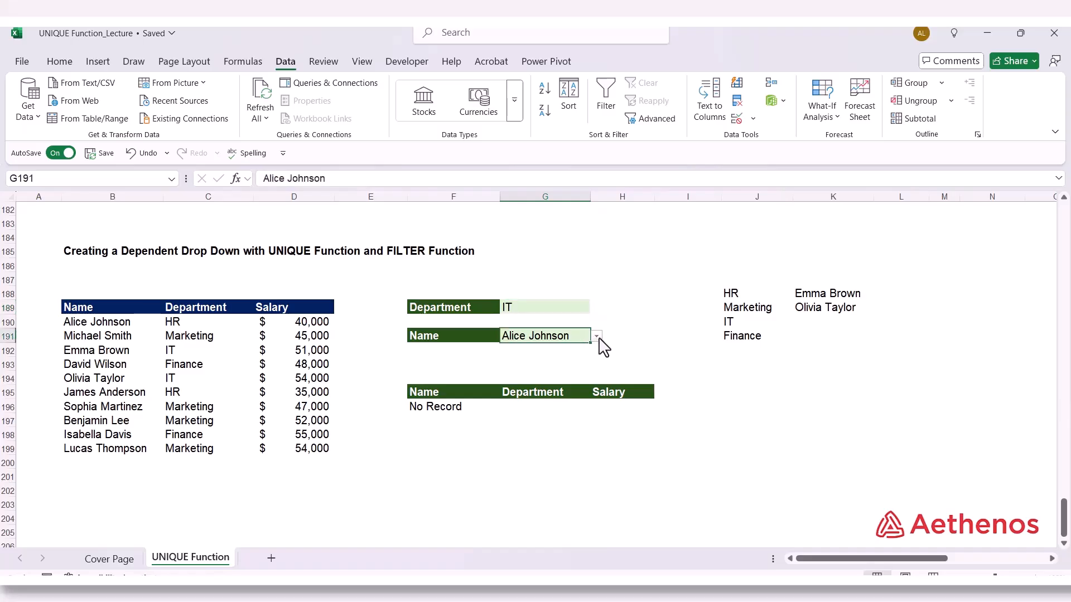
left_click(605, 347)
left_click(569, 340)
left_click(597, 336)
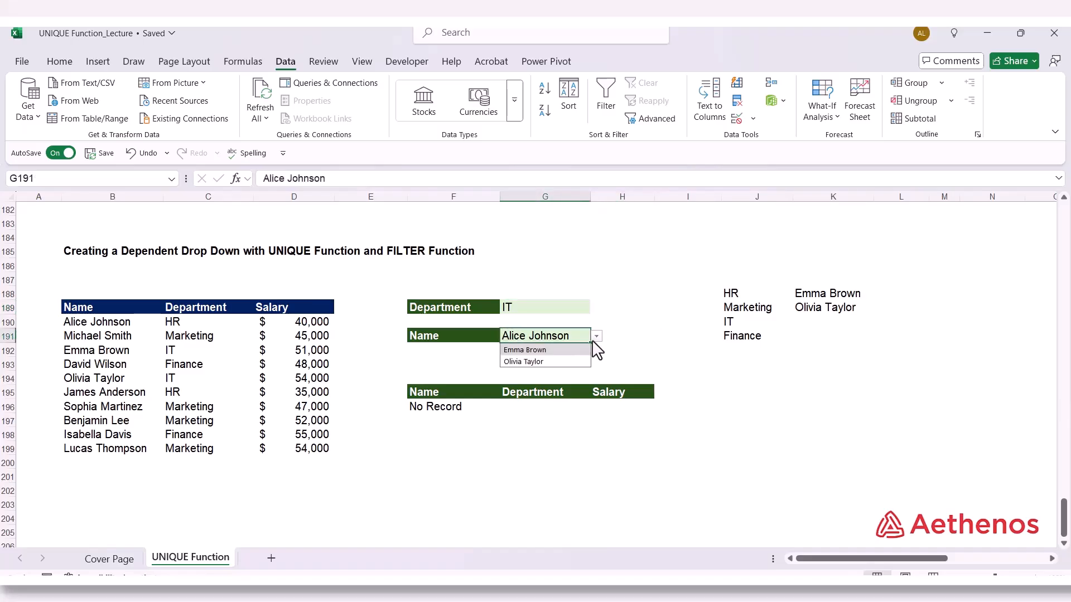
left_click(553, 352)
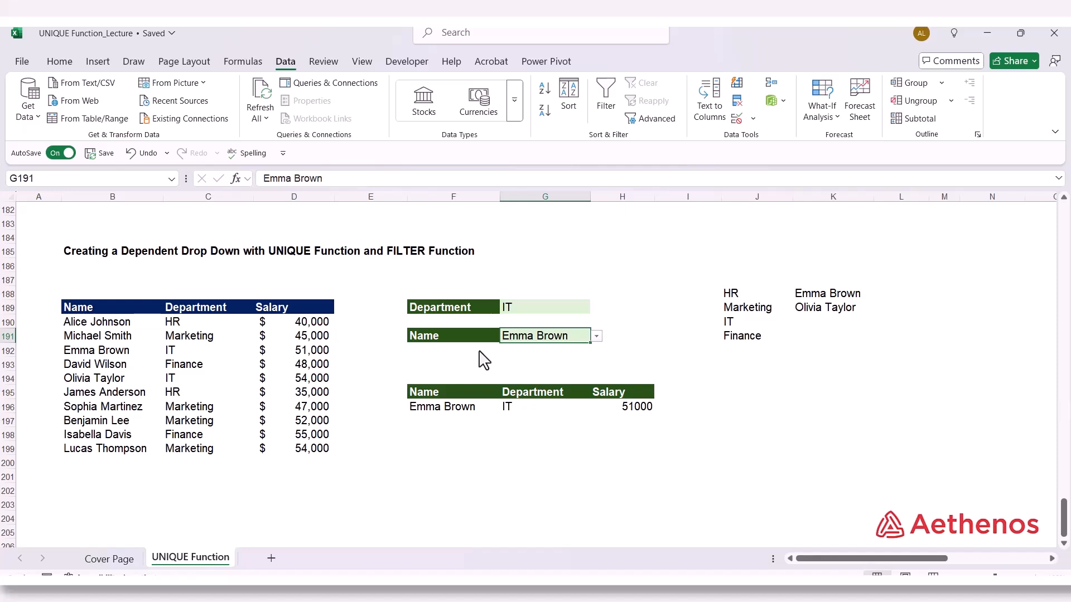
left_click(769, 441)
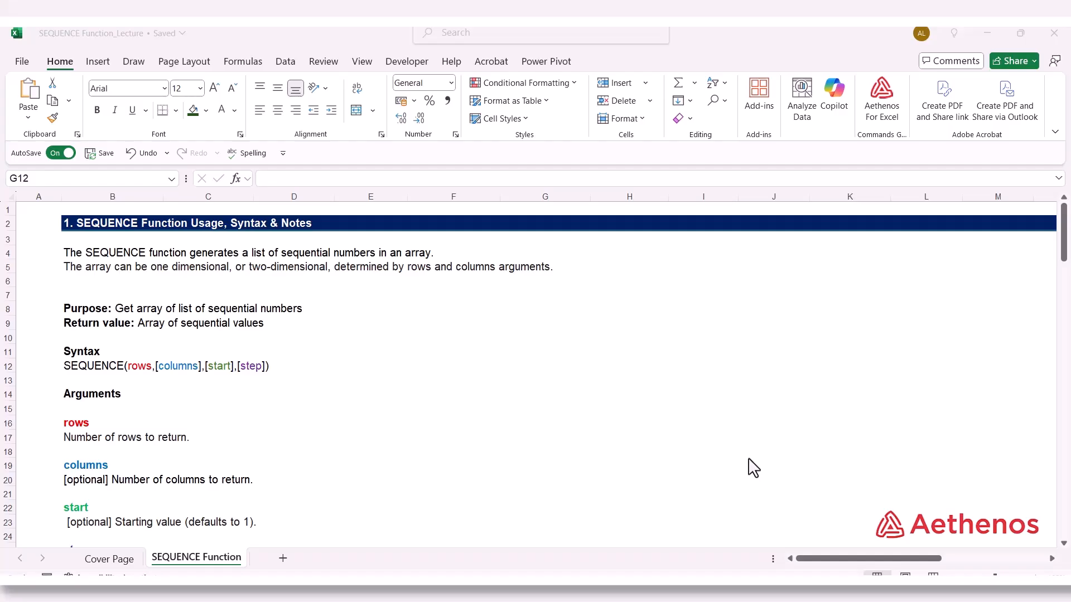
In the SEQUENCE Function sheet, start a SEQUENCE formula in B38 under "Numbers 1 - 10 in 10 columns" with 1 row
scroll(753, 468, "down", 2)
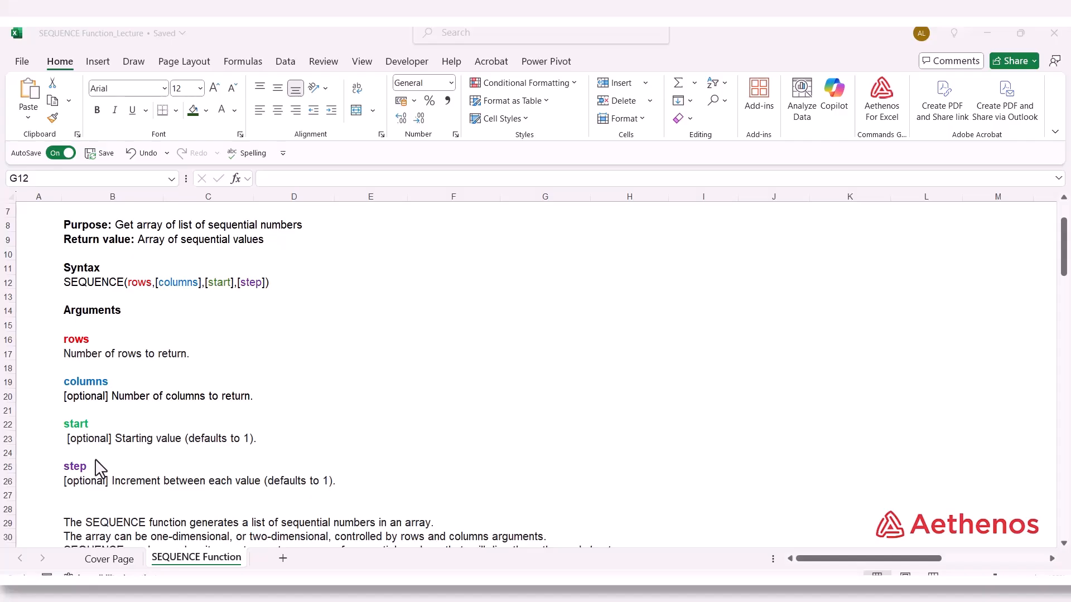
scroll(296, 461, "down", 2)
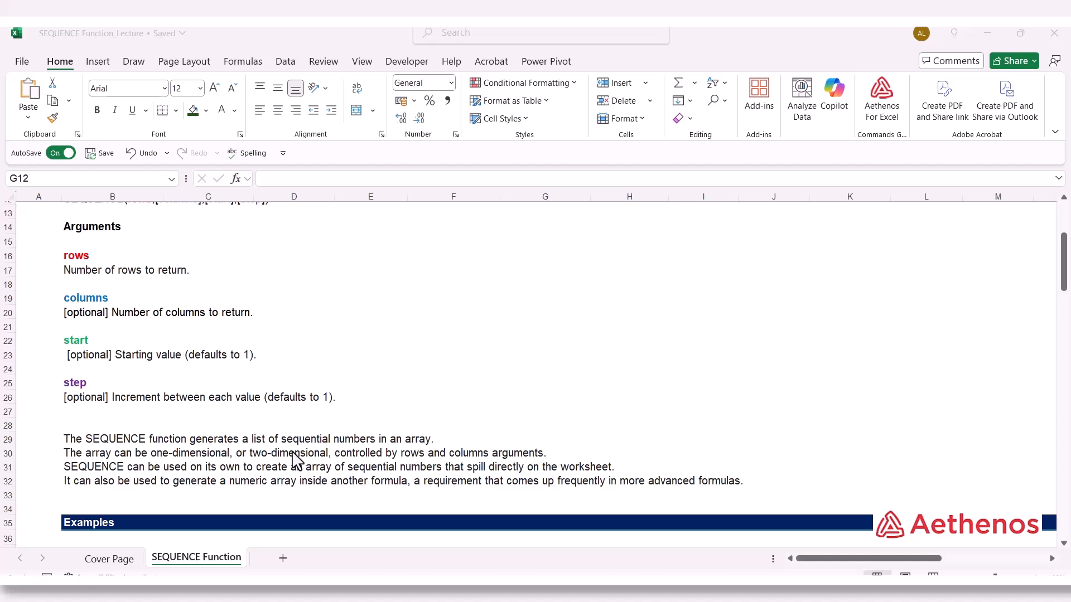
scroll(296, 460, "down", 1)
scroll(296, 460, "up", 1)
scroll(295, 460, "down", 5)
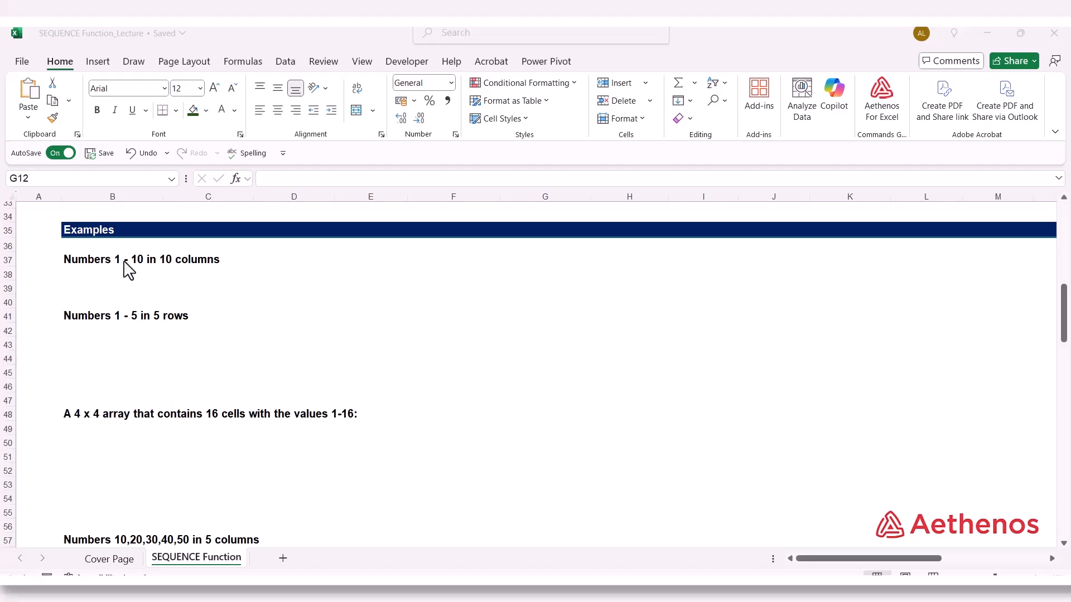
left_click(100, 278)
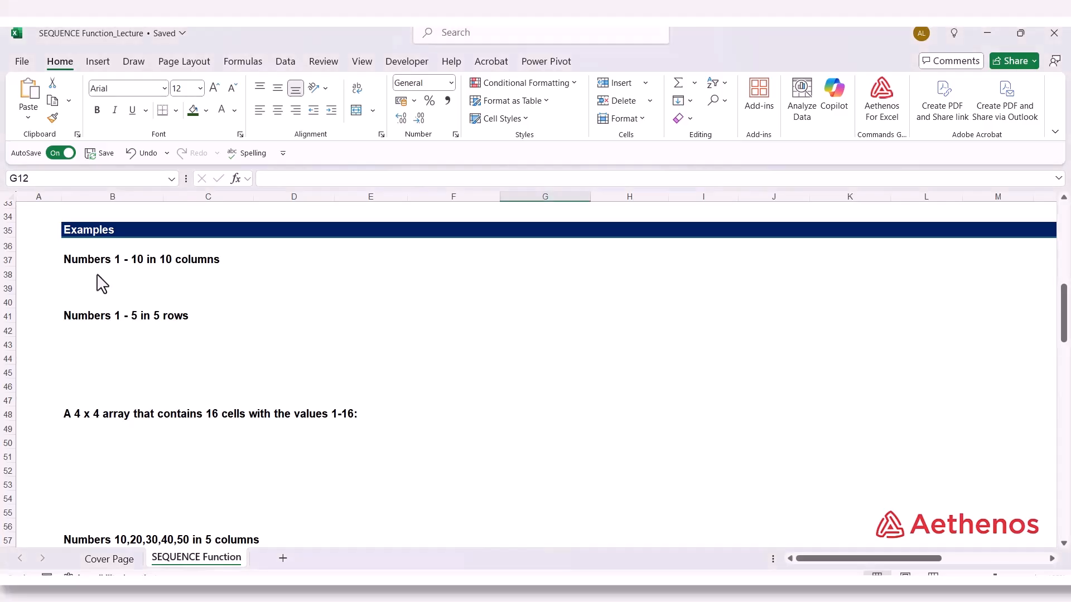
type("=")
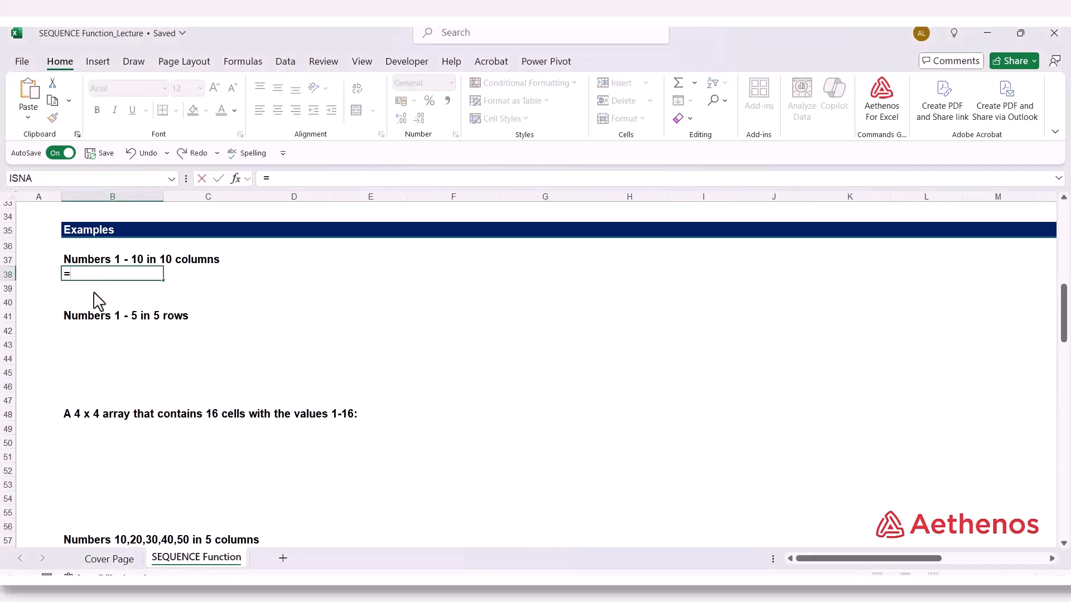
type("seq")
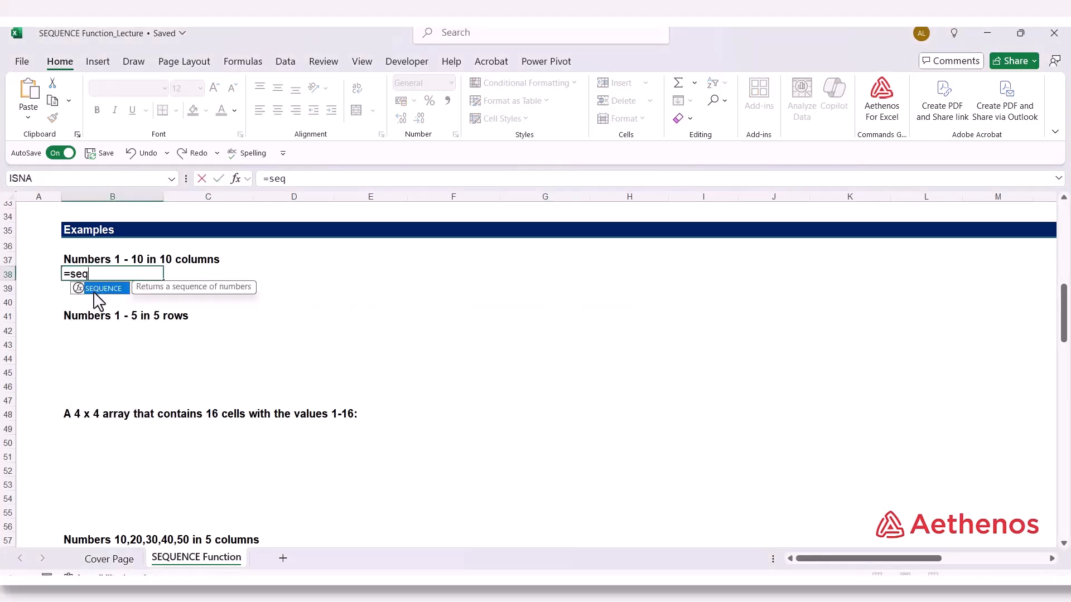
key("Tab")
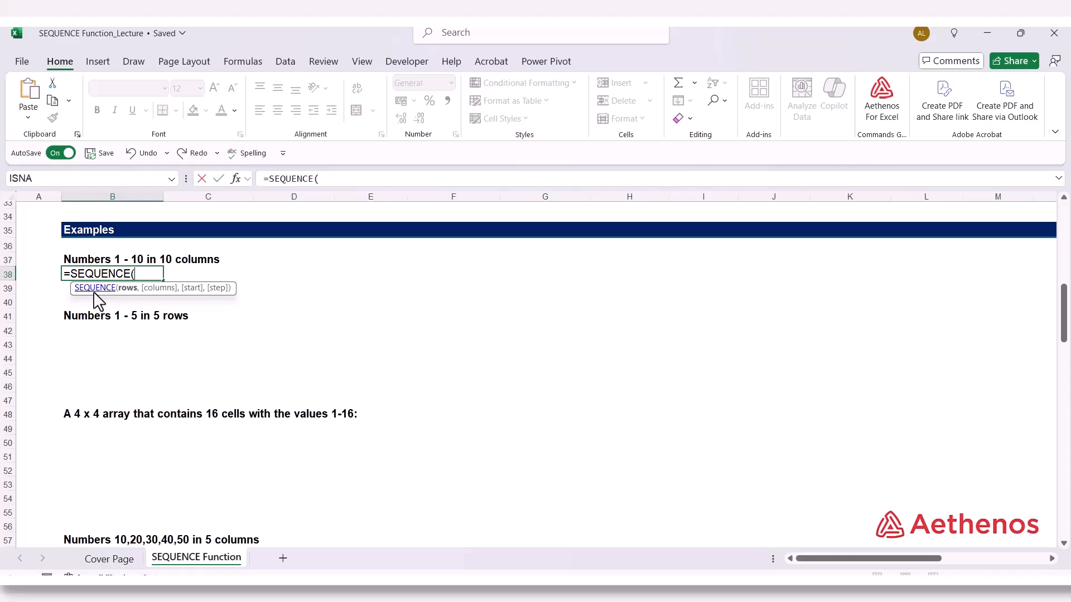
type("1,")
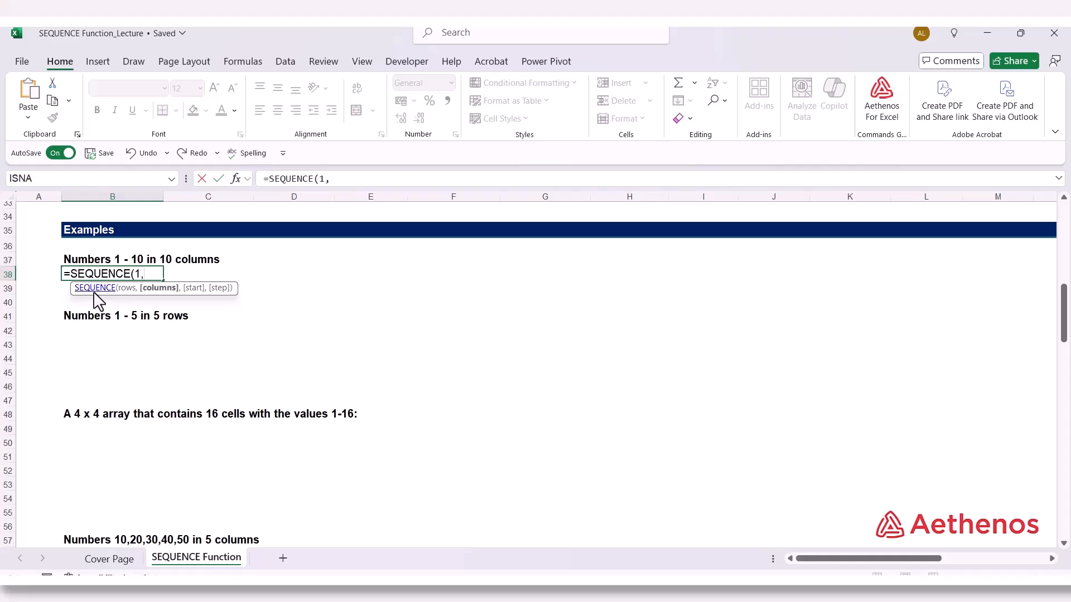
type("10,1,")
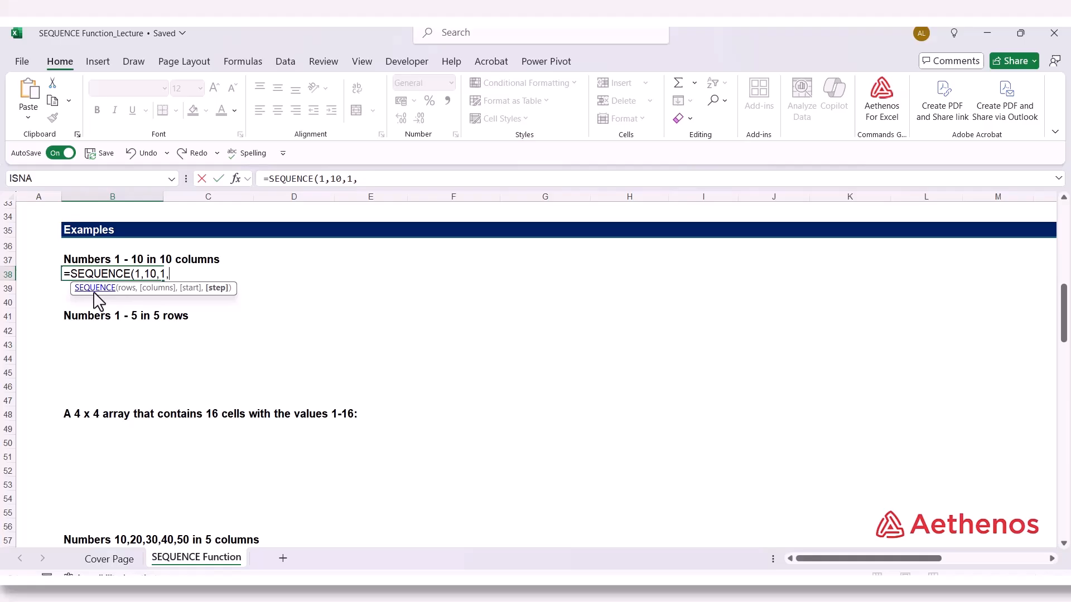
type("1")
Complete the B38 formula as =SEQUENCE(1,10,1,1), with 10 columns, start 1 and step 1
type(")")
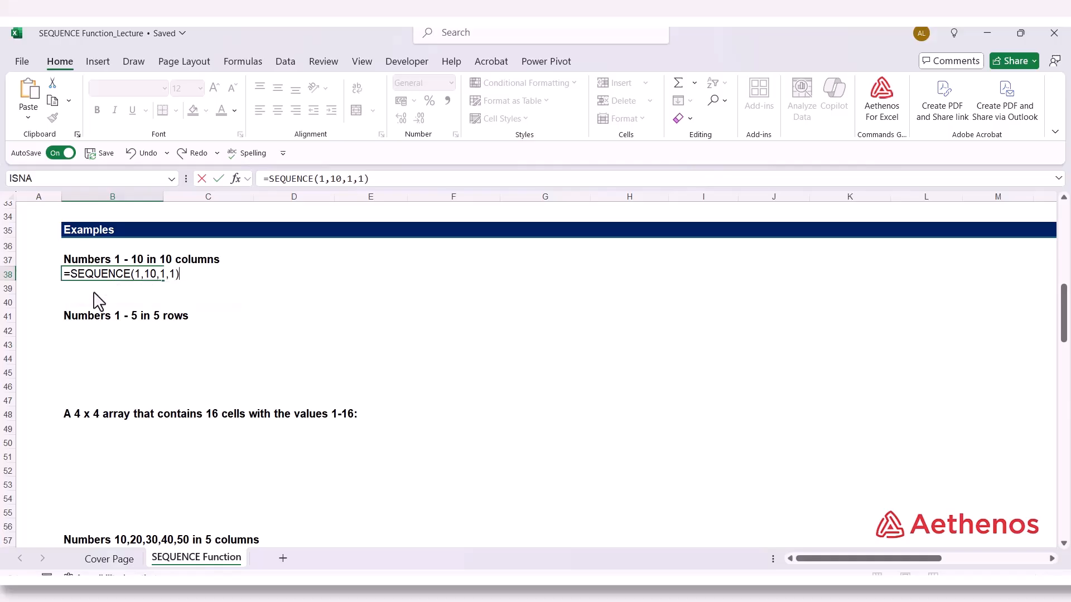
key("Return")
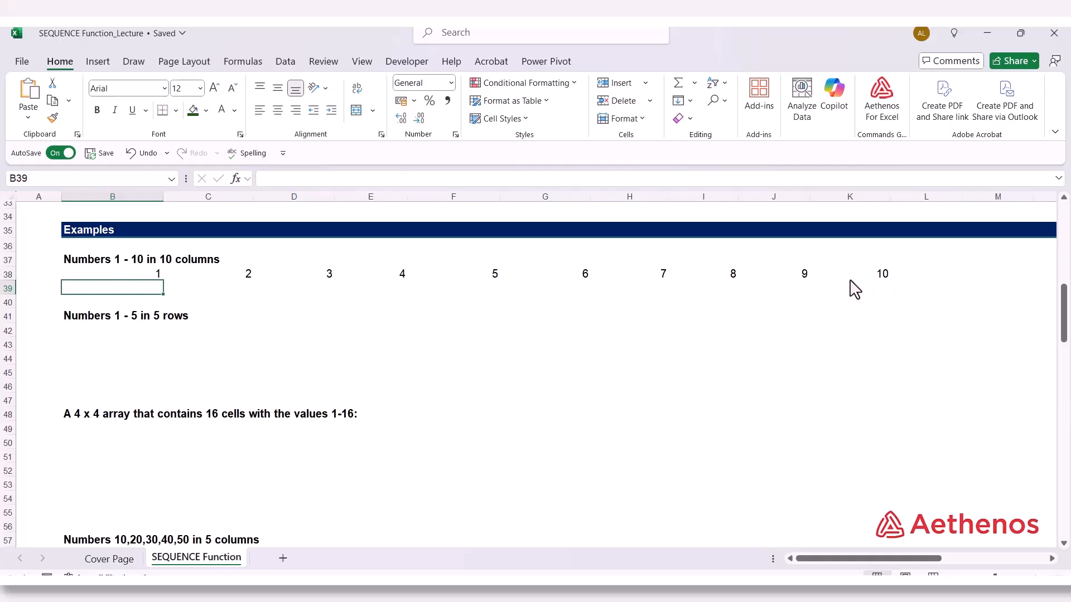
Remove the optional start and step arguments from the B38 formula, leaving =SEQUENCE(1,10)
double_click(115, 275)
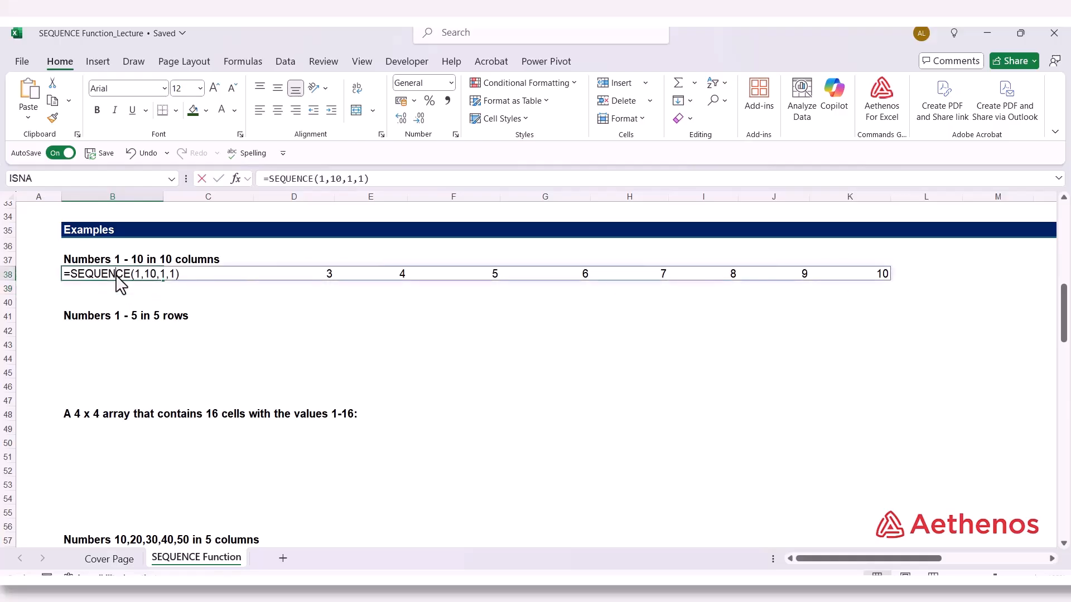
left_click(190, 288)
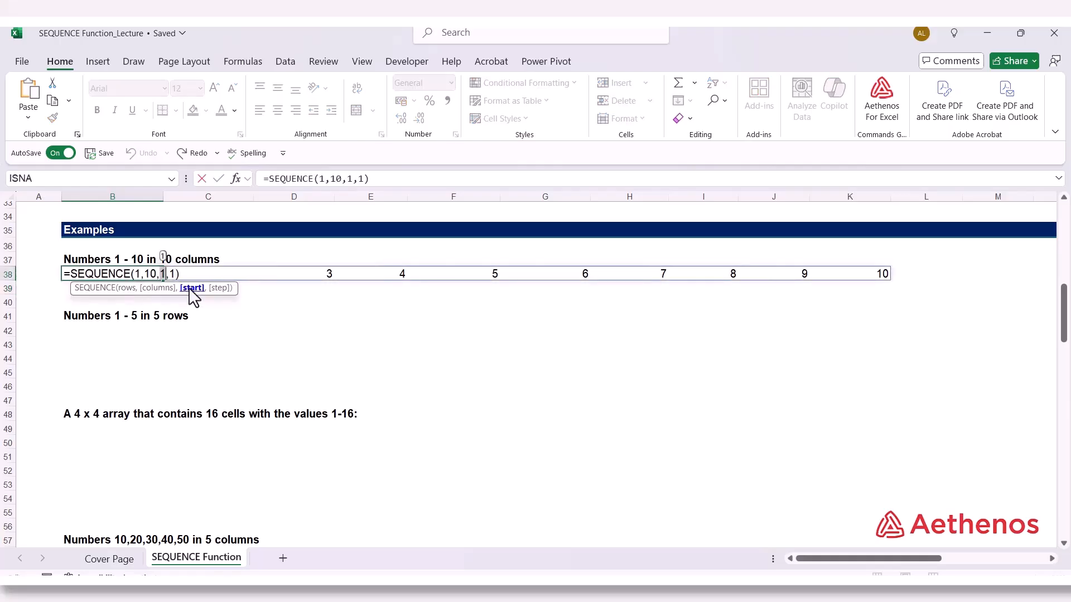
left_click(220, 288)
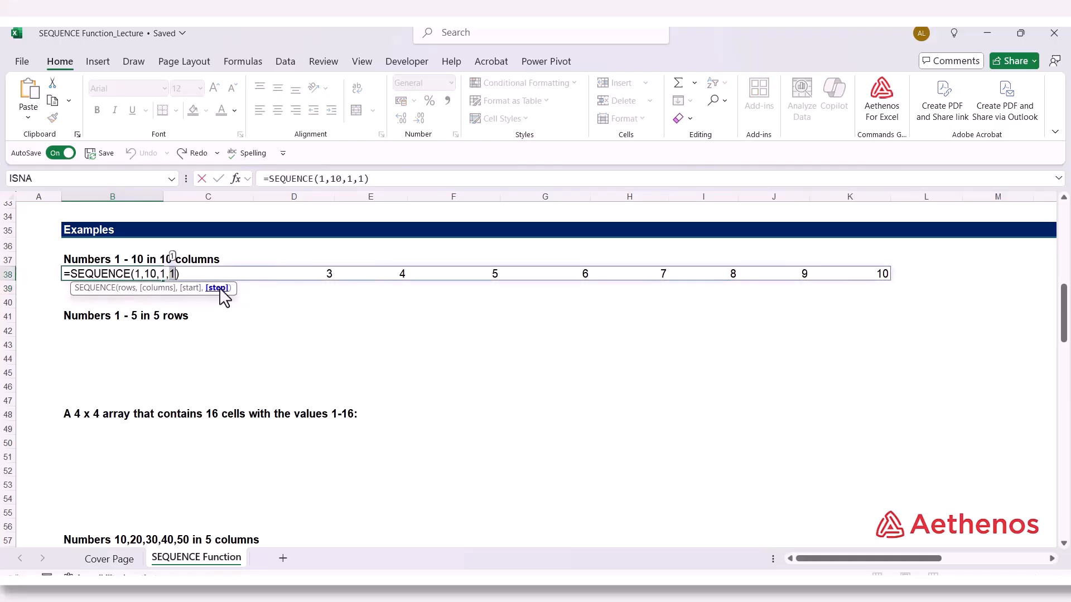
left_click(192, 288)
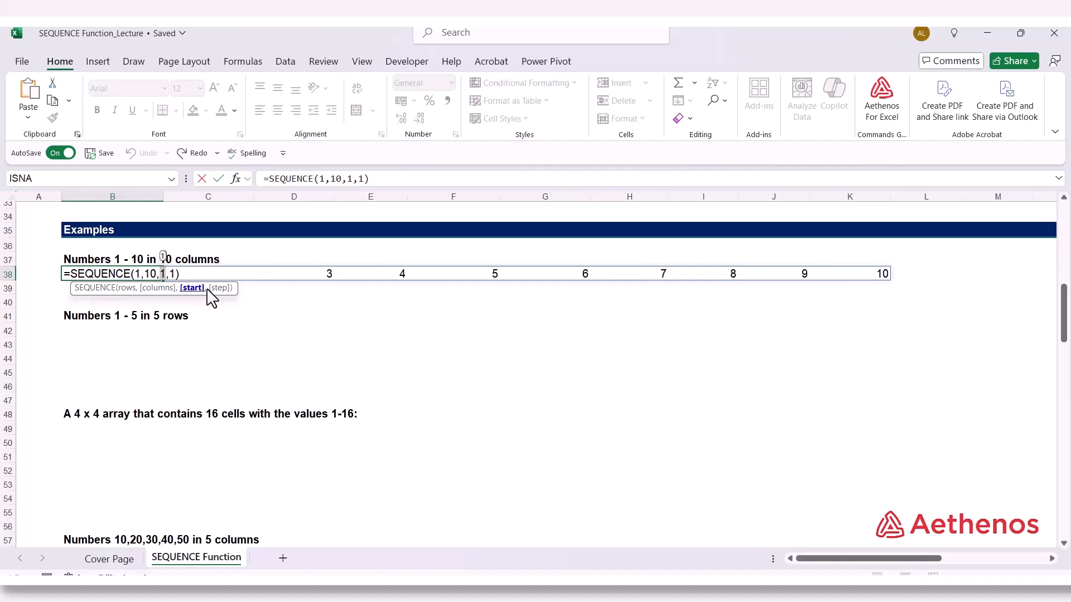
left_click(221, 289)
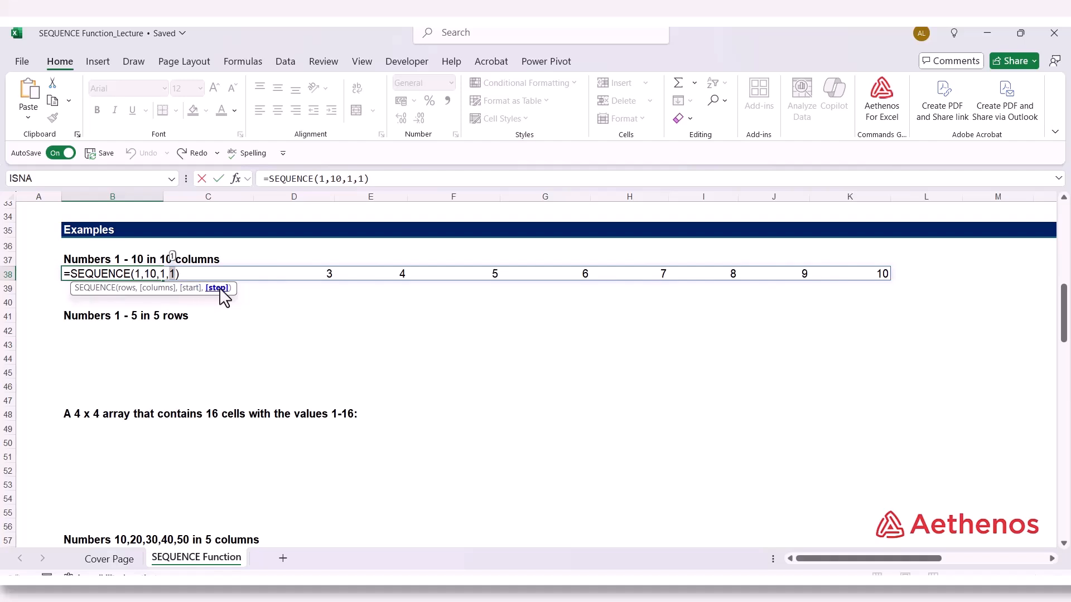
left_click(162, 273)
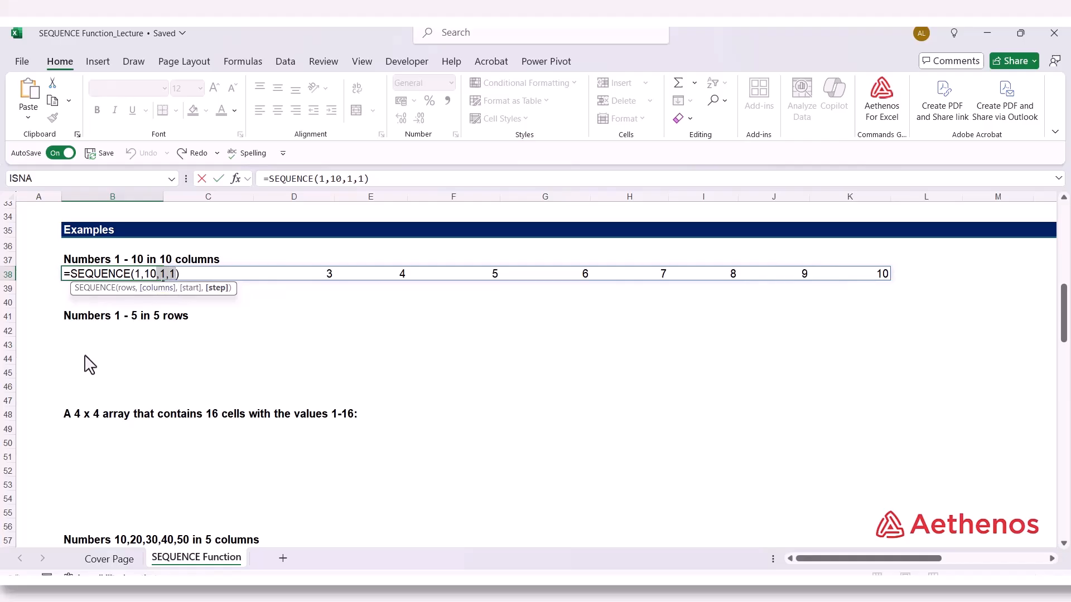
key("BackSpace")
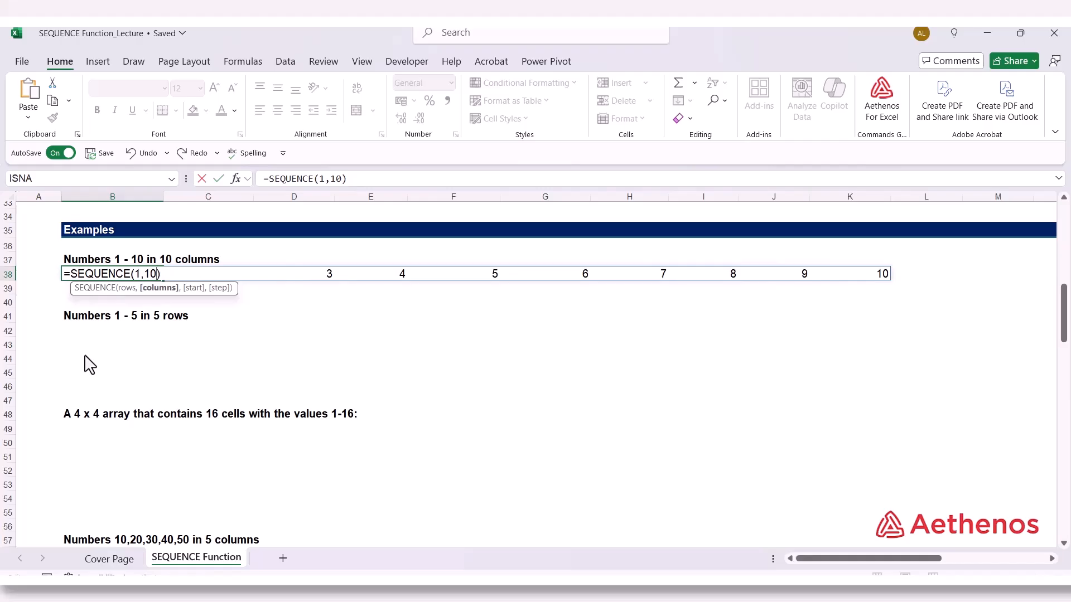
key("Return")
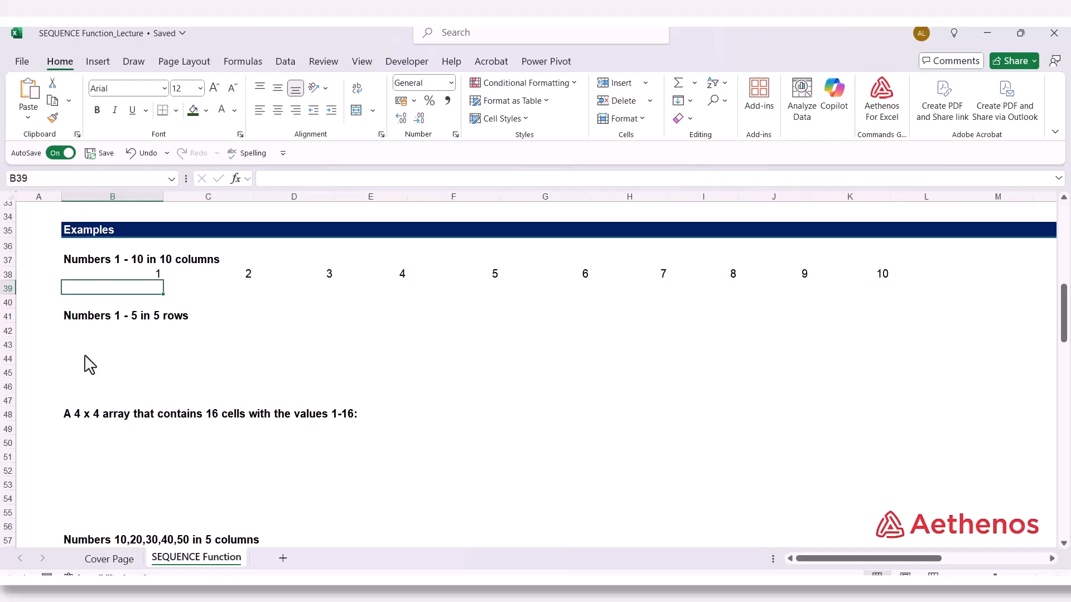
left_click(131, 279)
double_click(133, 279)
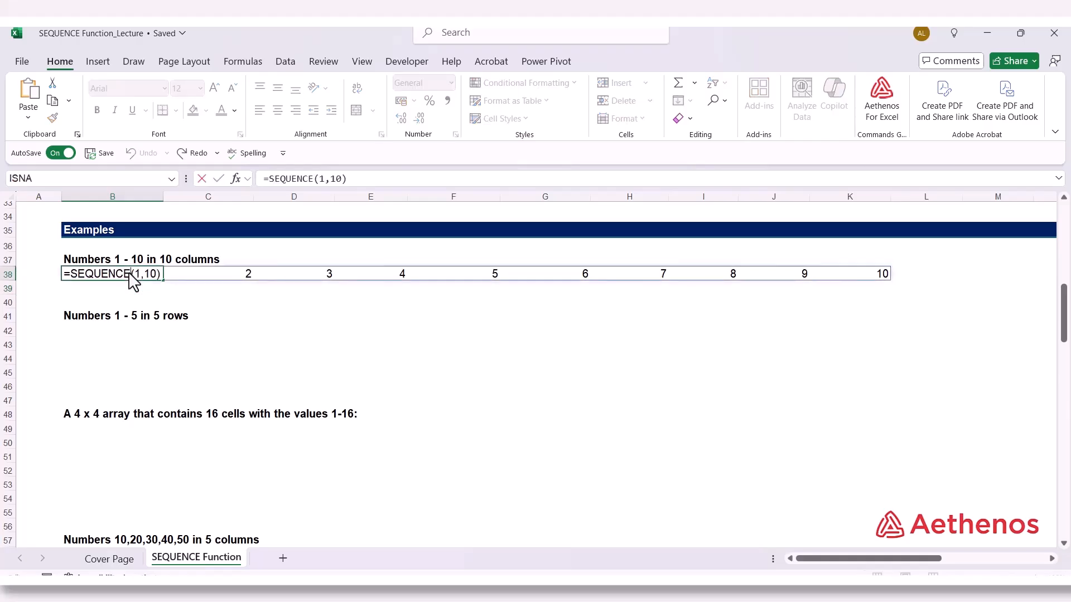
key("Escape")
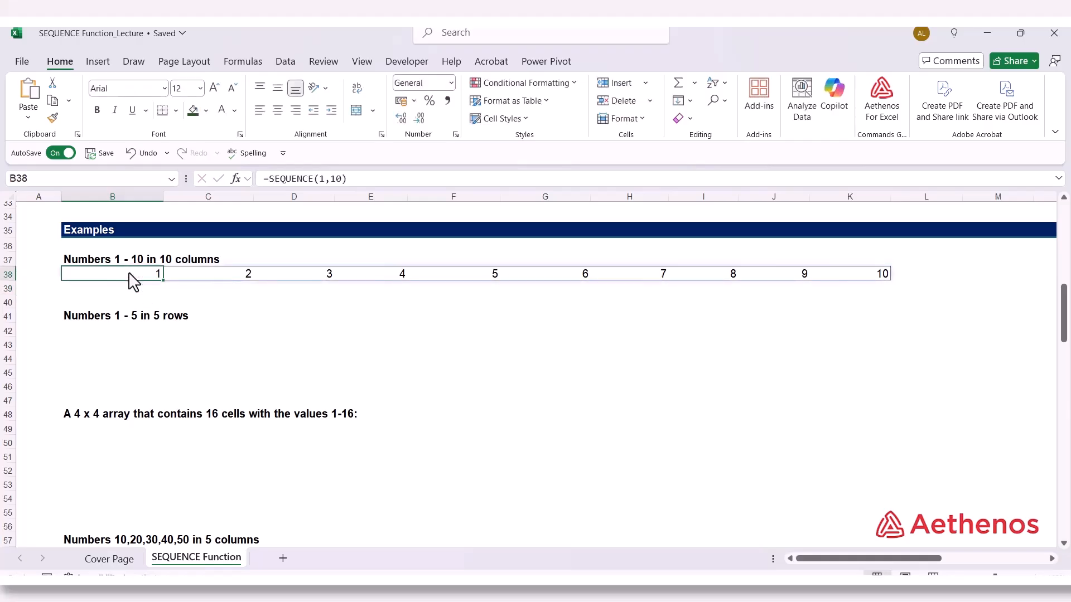
Enter =SEQUENCE(5,1) in B42 under "Numbers 1 - 5 in 5 rows" and compare it with the B38 formula
left_click(115, 333)
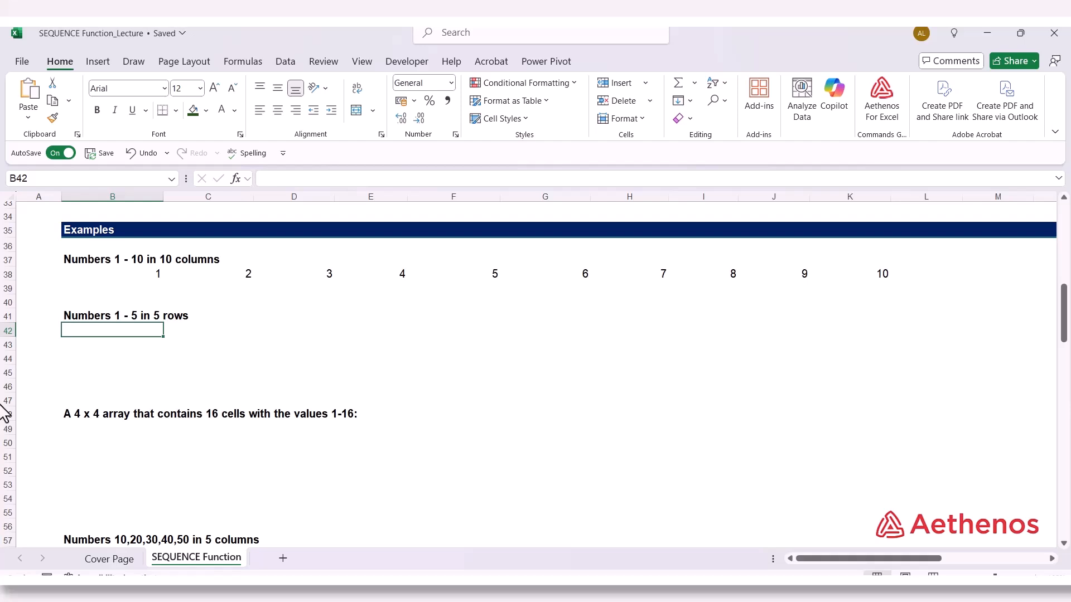
type("=")
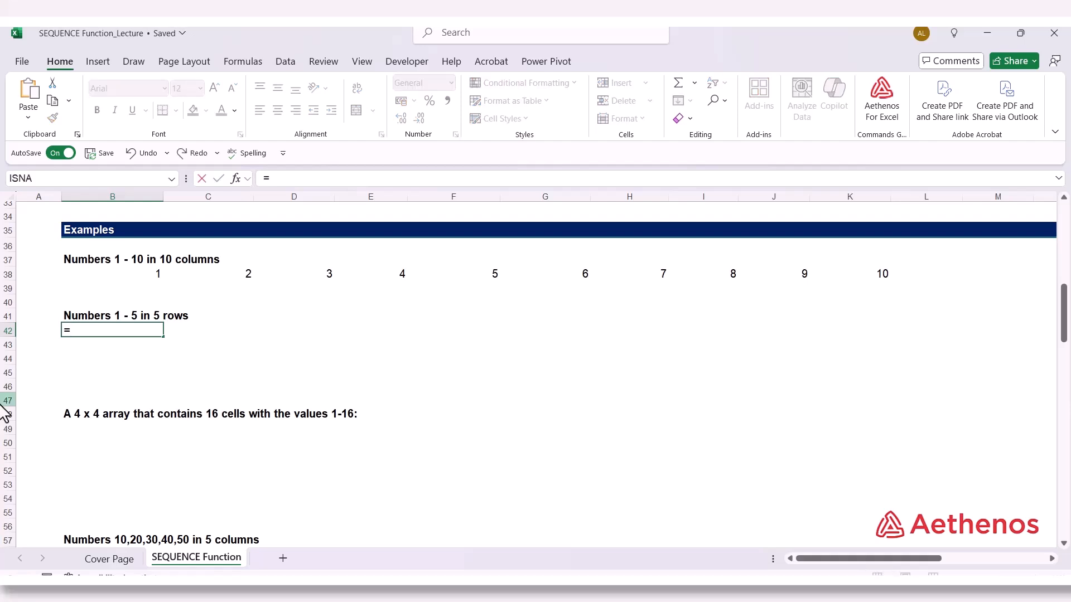
type("s")
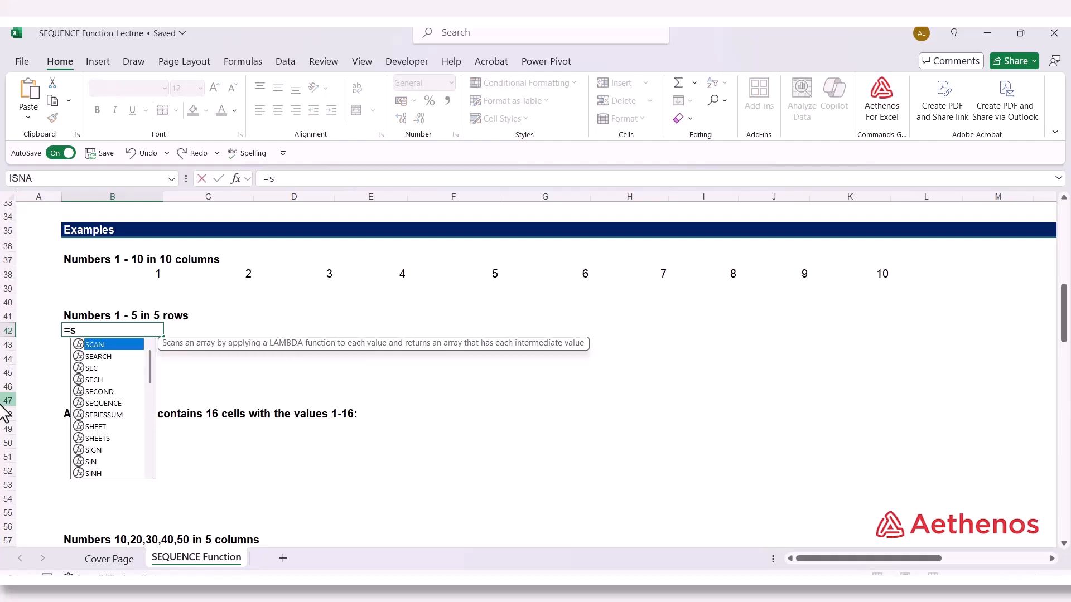
type("eq")
key("Tab")
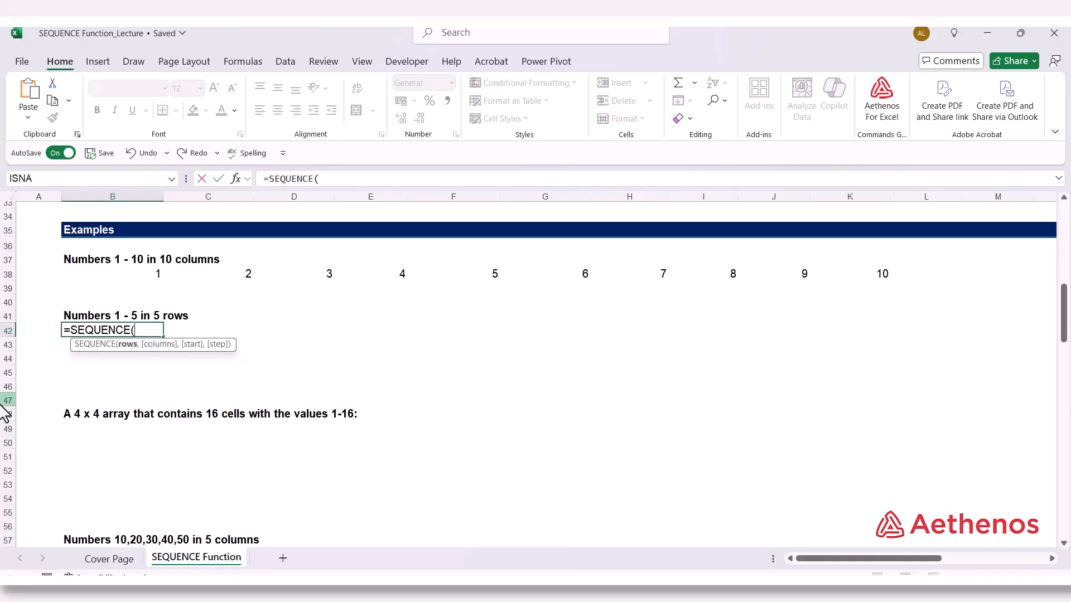
type("5,1")
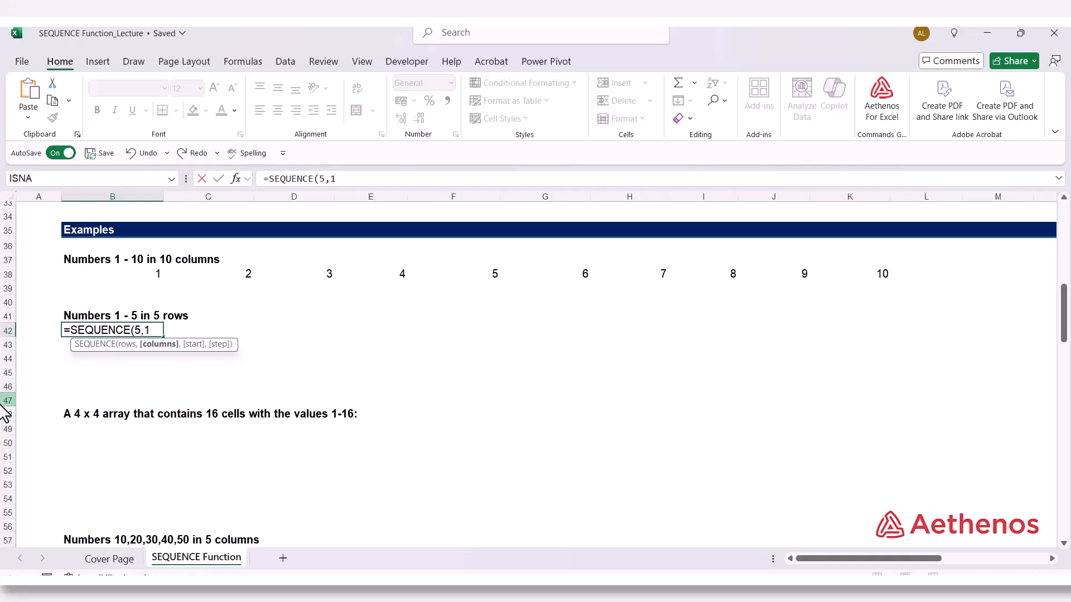
type(")")
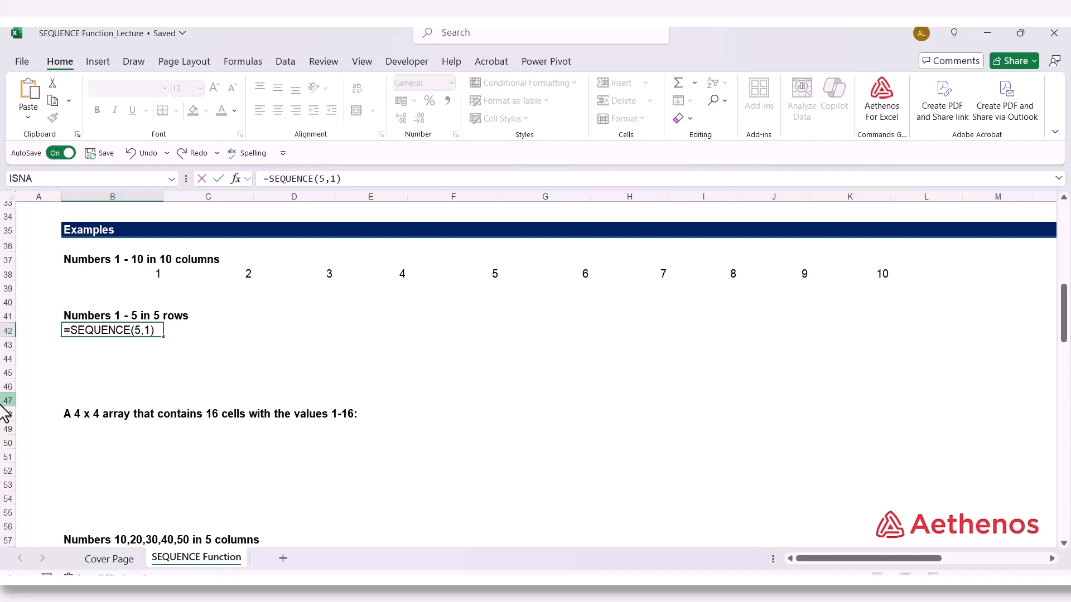
key("Return")
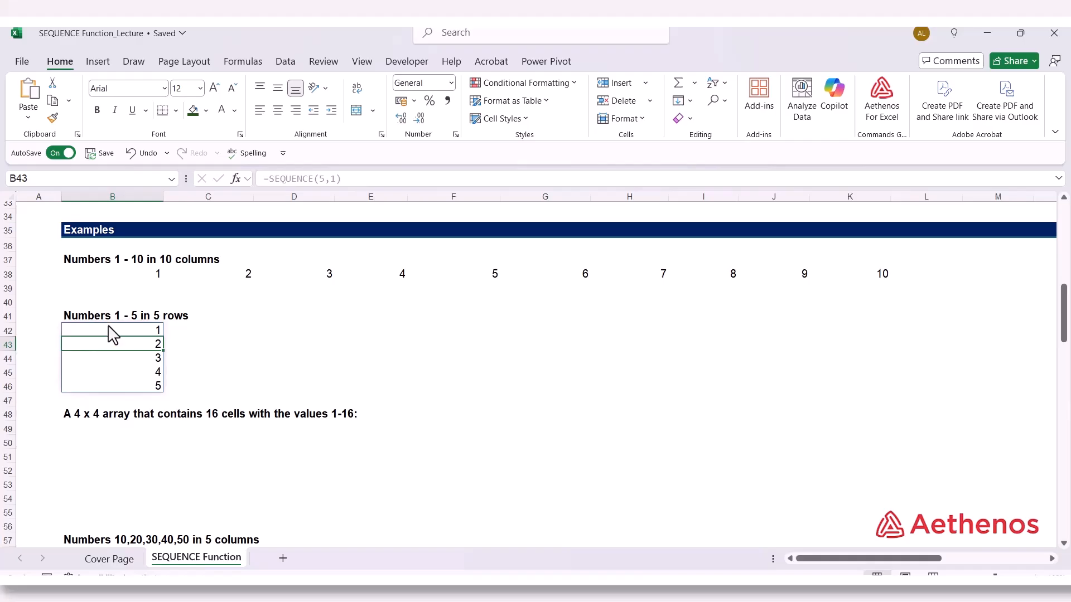
left_click(121, 277)
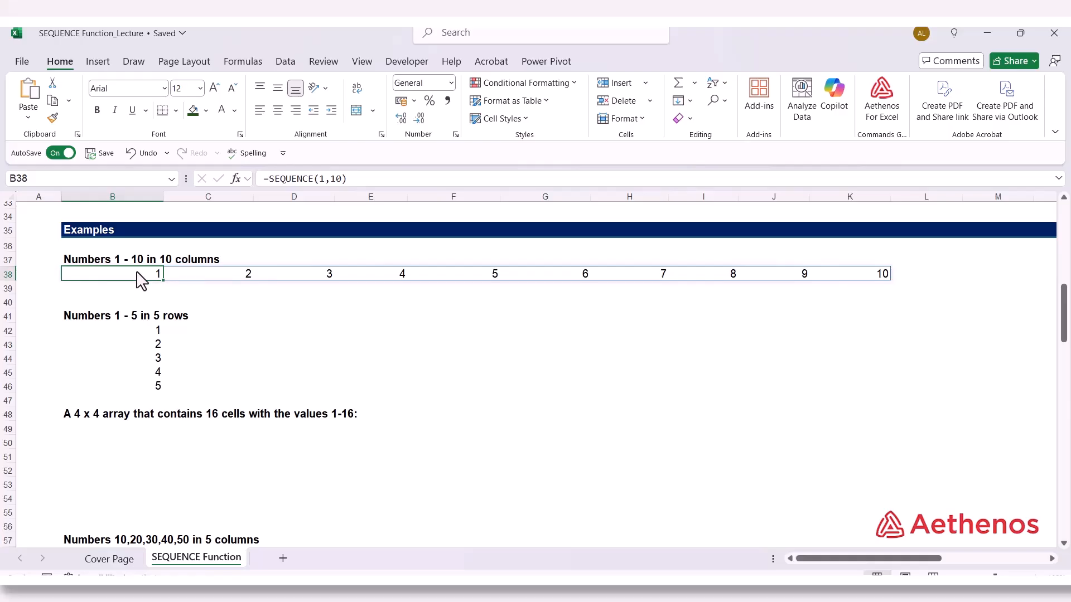
left_click(115, 330)
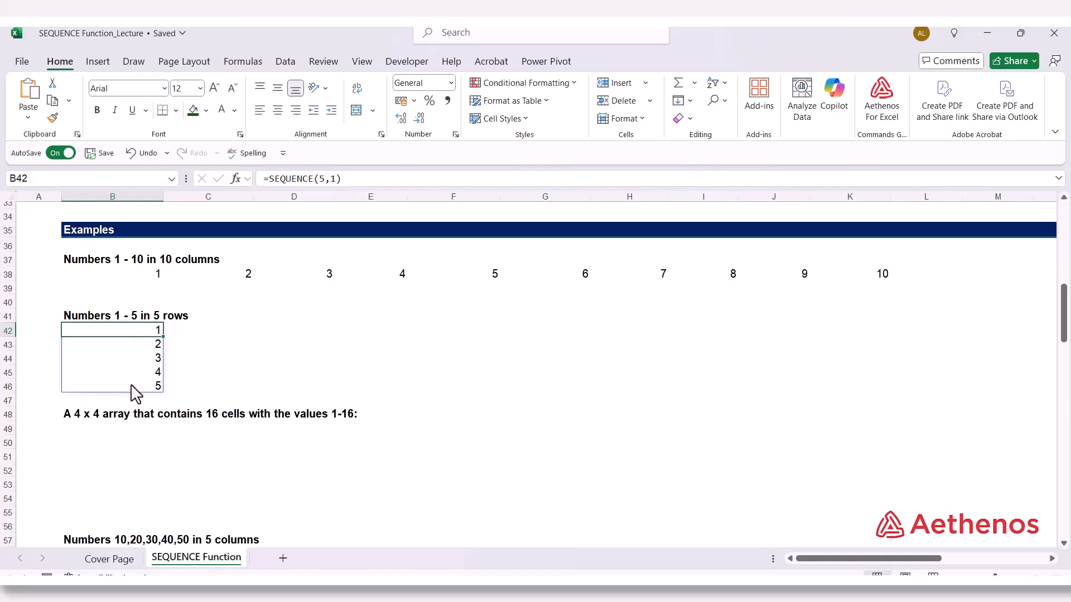
Start a SEQUENCE formula in B49 under the 4 x 4 array heading with 4 rows
scroll(106, 432, "down", 2)
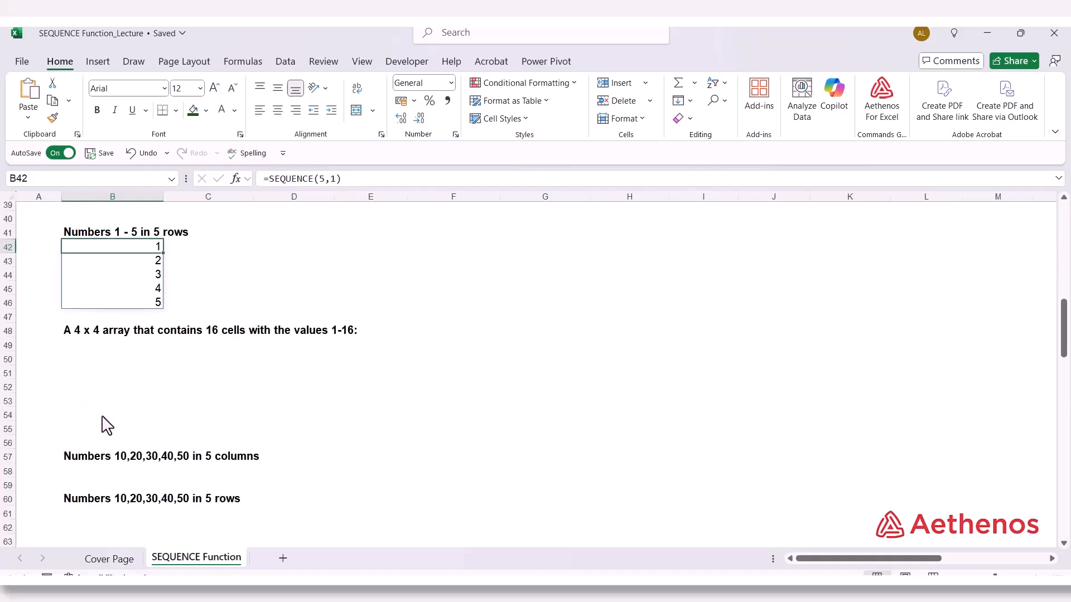
left_click(88, 347)
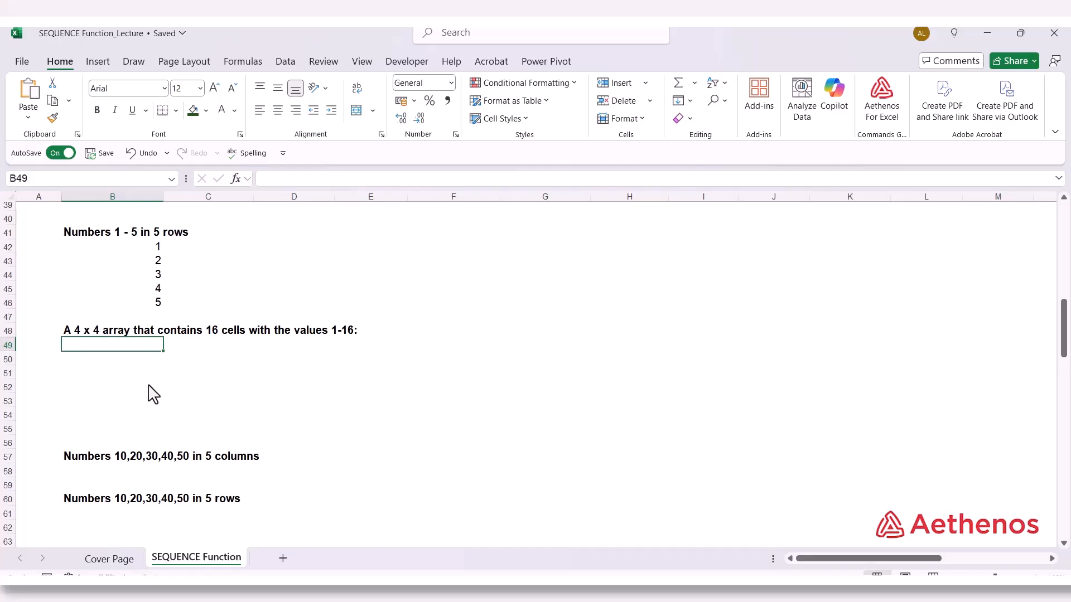
type("=")
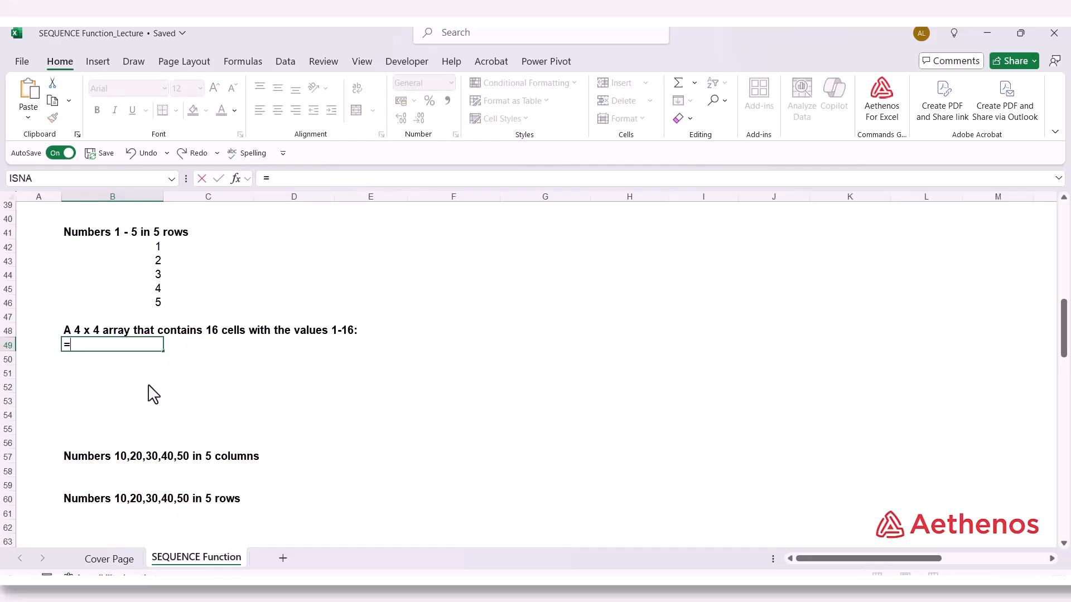
type("seq")
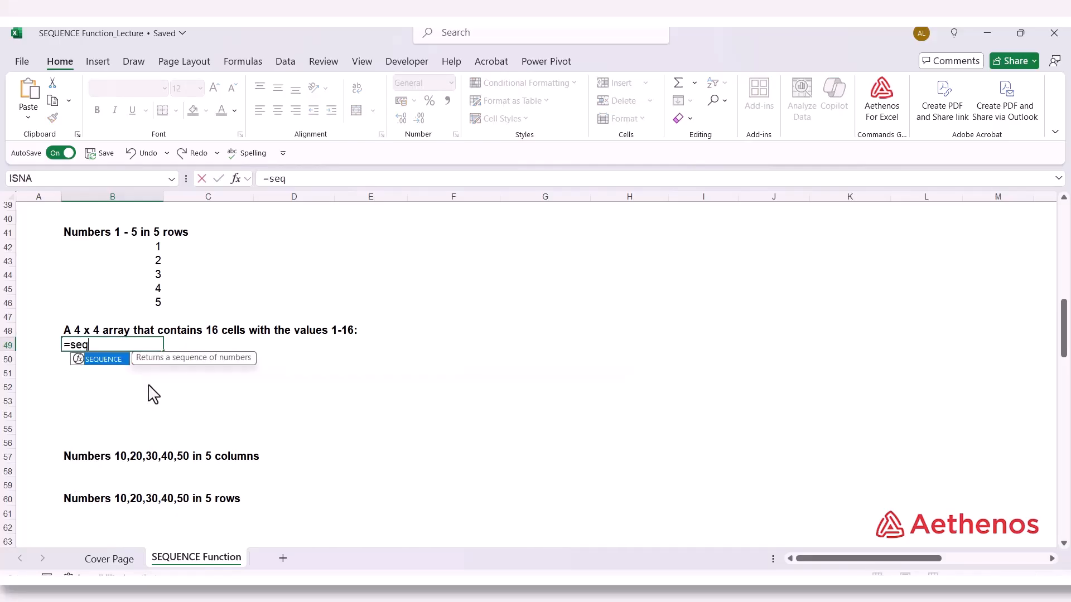
key("Tab")
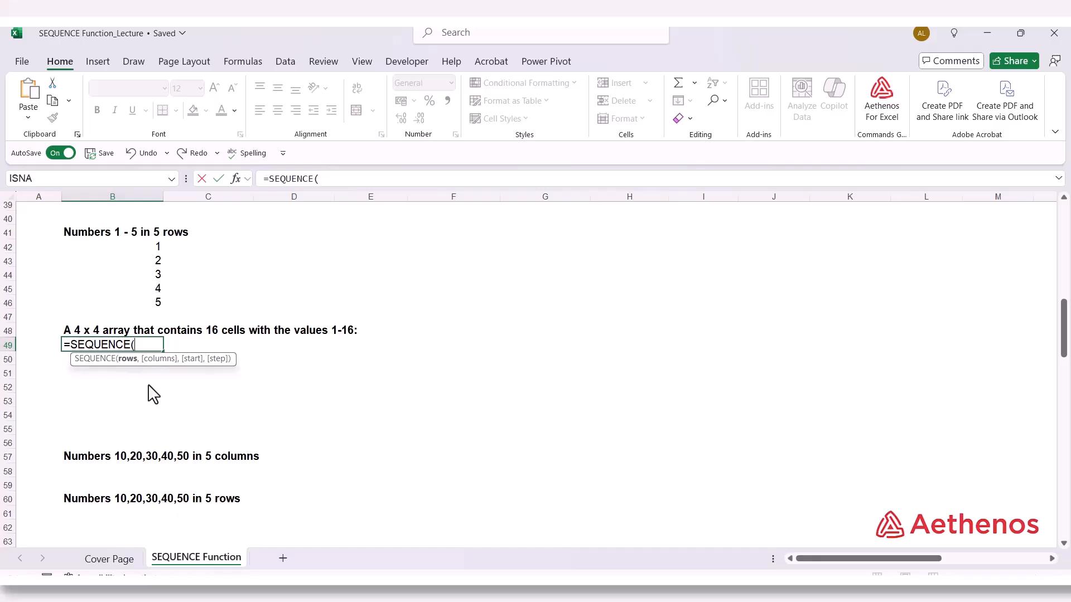
type("4,")
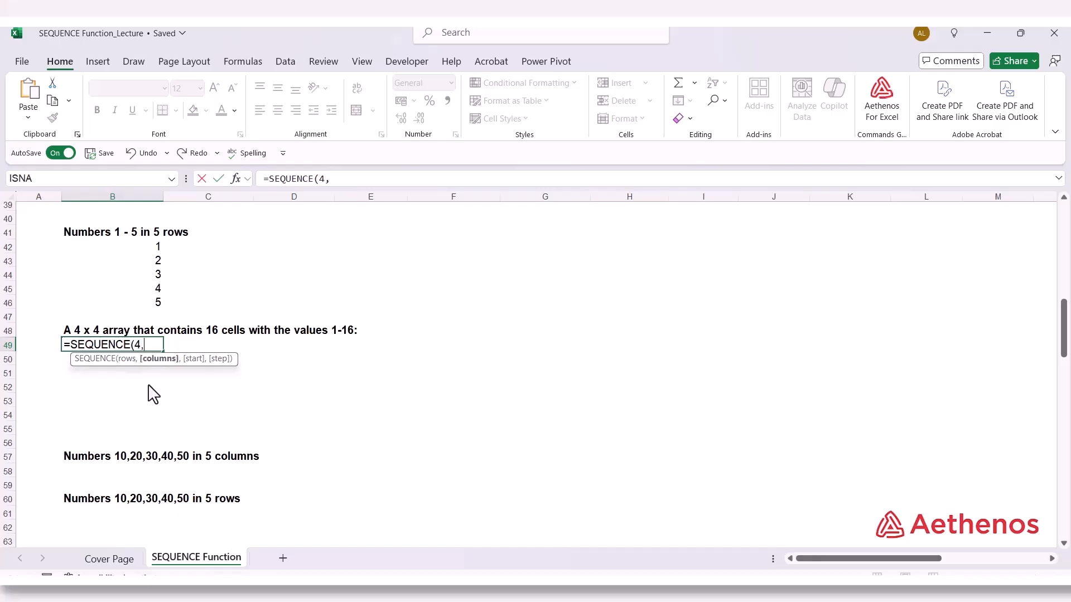
type("4,1,")
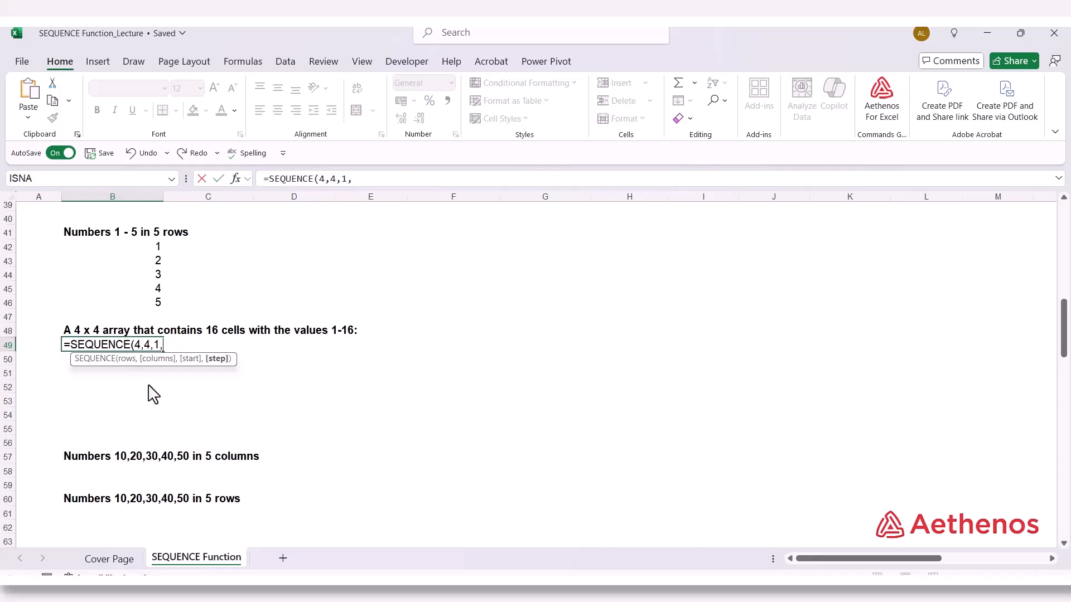
type("1)")
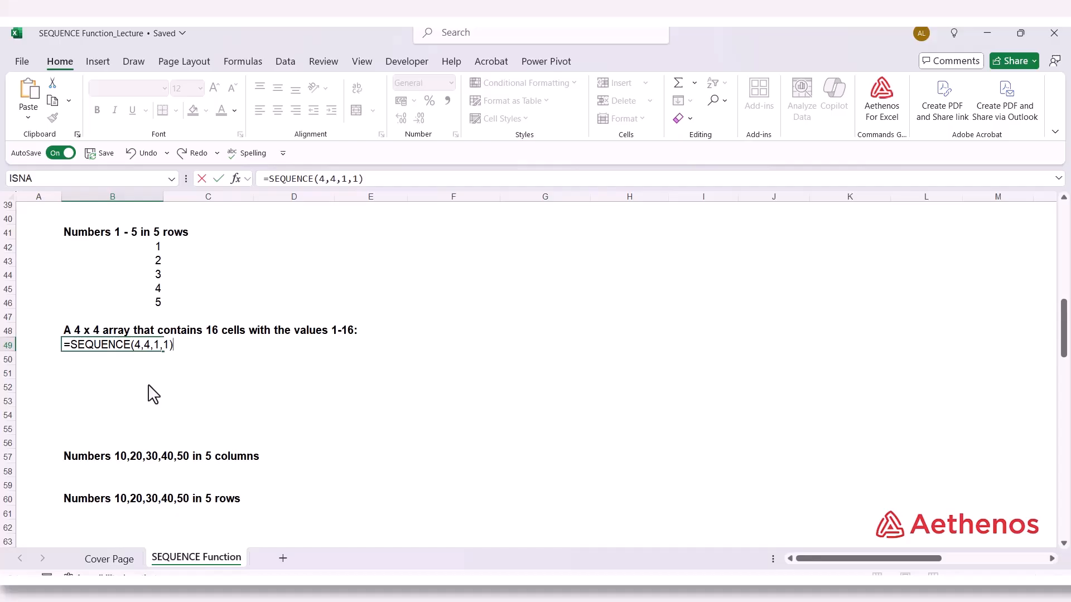
Complete the B49 formula as =SEQUENCE(4,4,1,1), with 4 columns, start 1 and step 1, and check the array
key("Return")
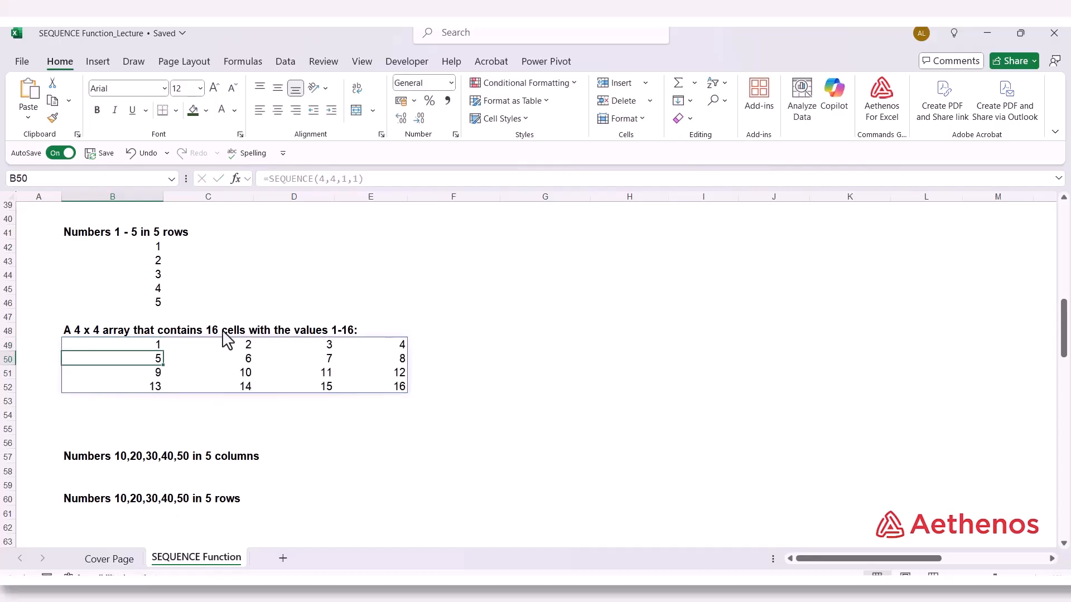
left_click(133, 345)
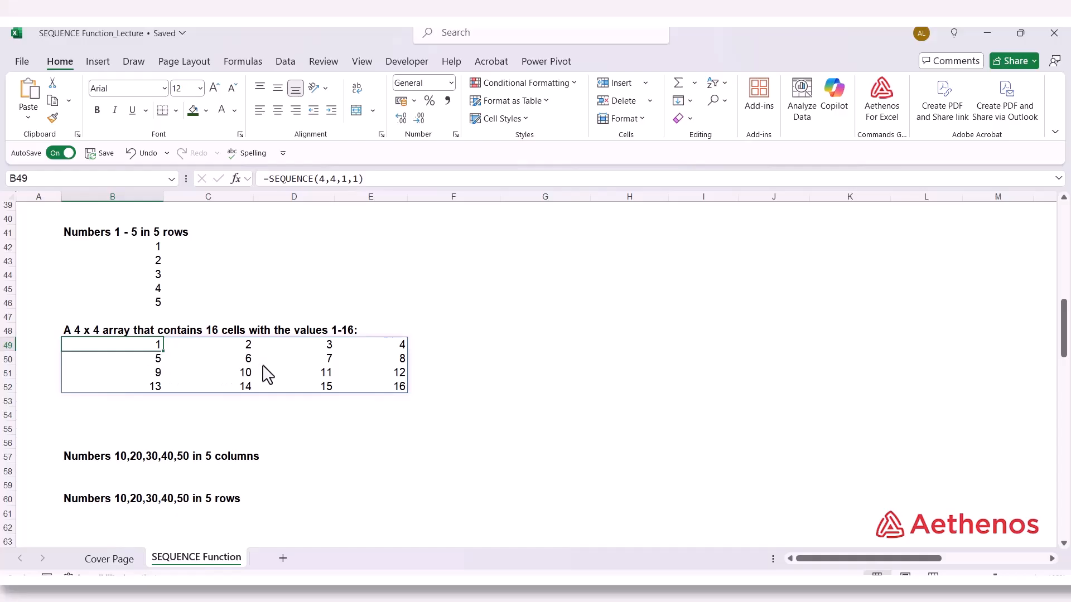
left_click(370, 388)
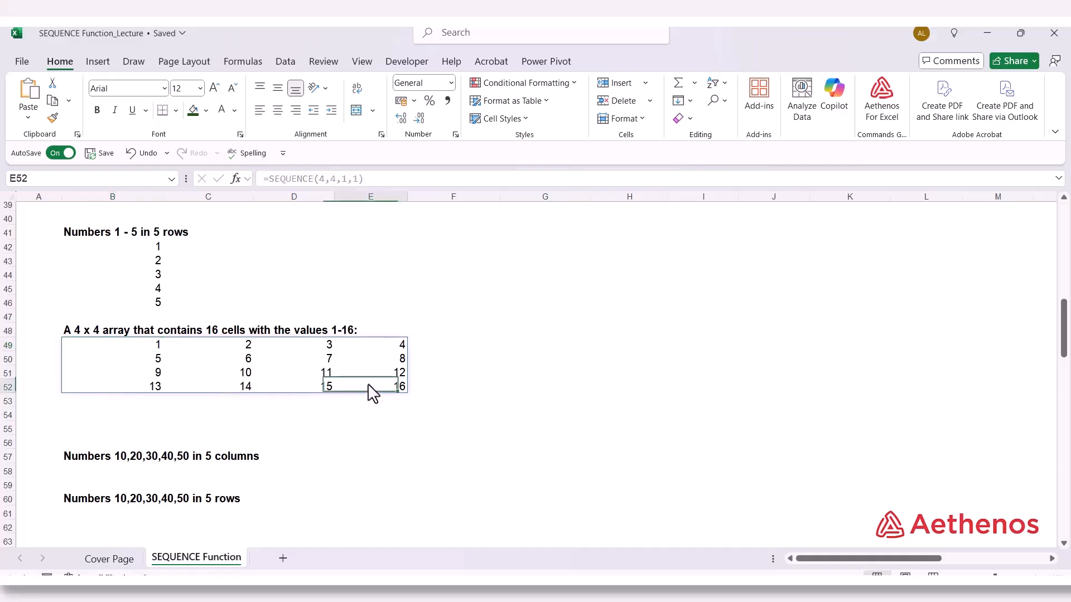
double_click(138, 345)
key("Escape")
Start a SEQUENCE formula in B58 under "Numbers 10,20,30,40,50 in 5 columns" with 1 row
scroll(128, 405, "down", 2)
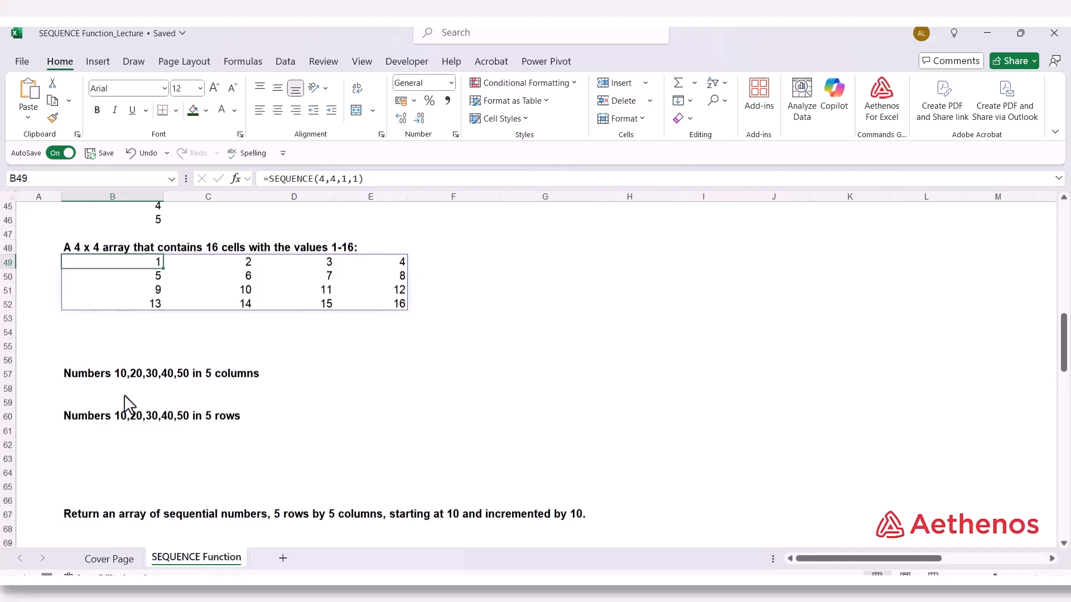
left_click(92, 375)
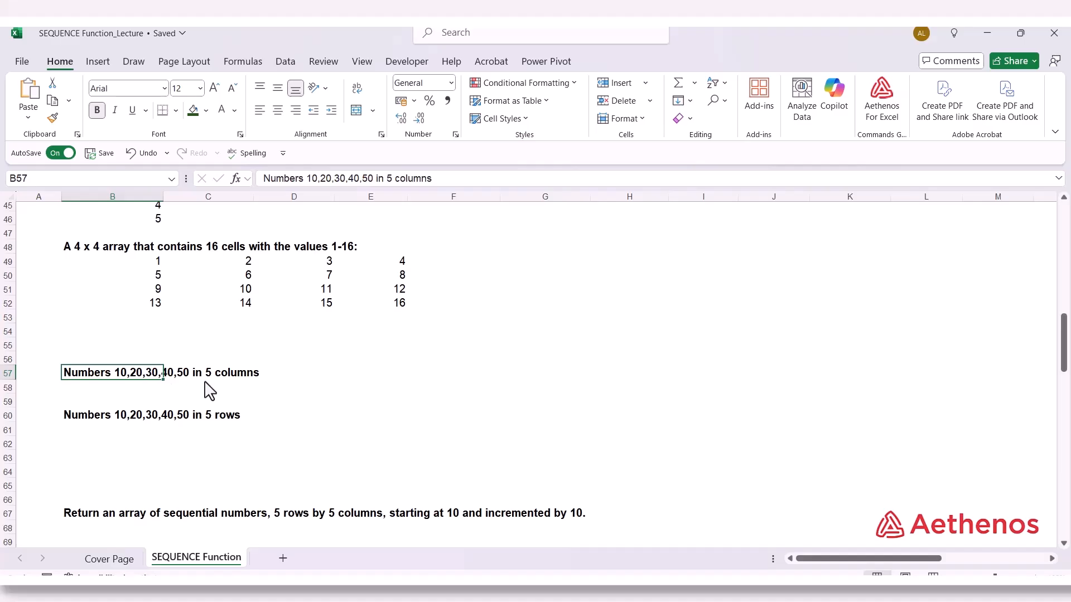
left_click(89, 388)
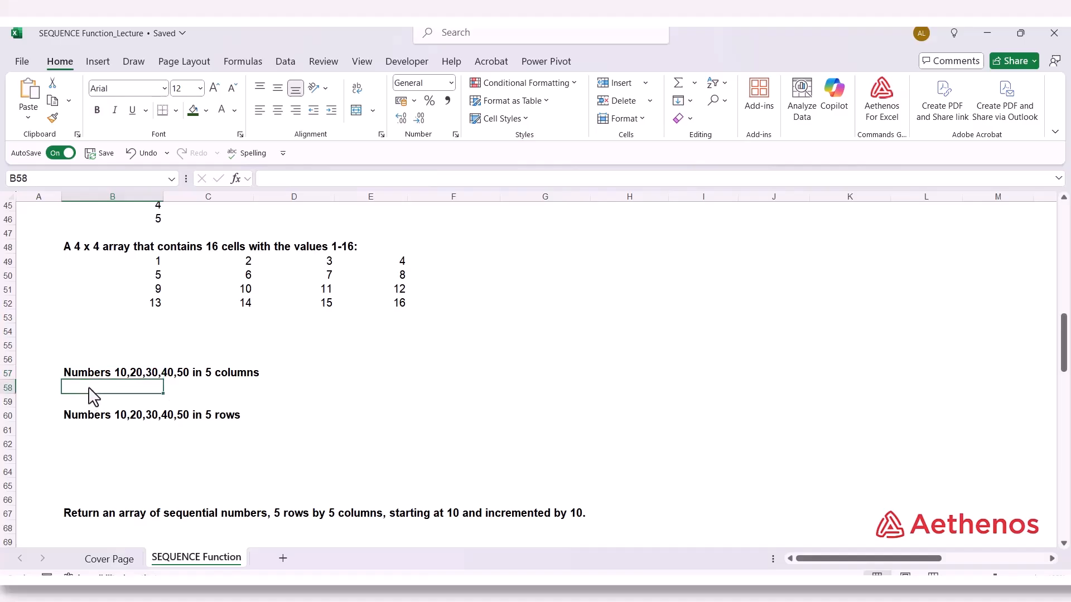
type("=se")
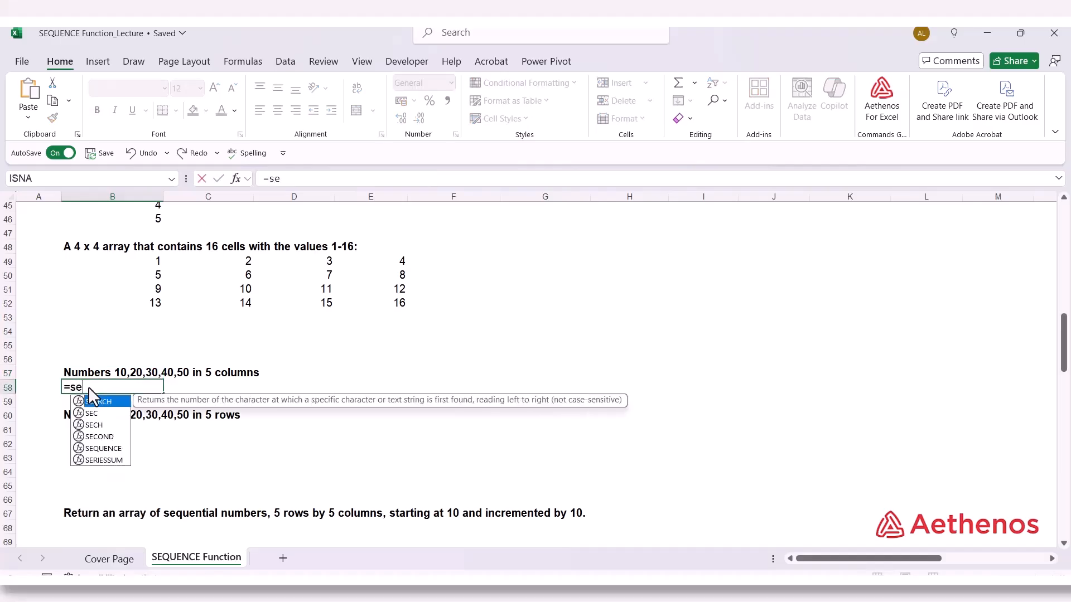
type("q`")
key("BackSpace")
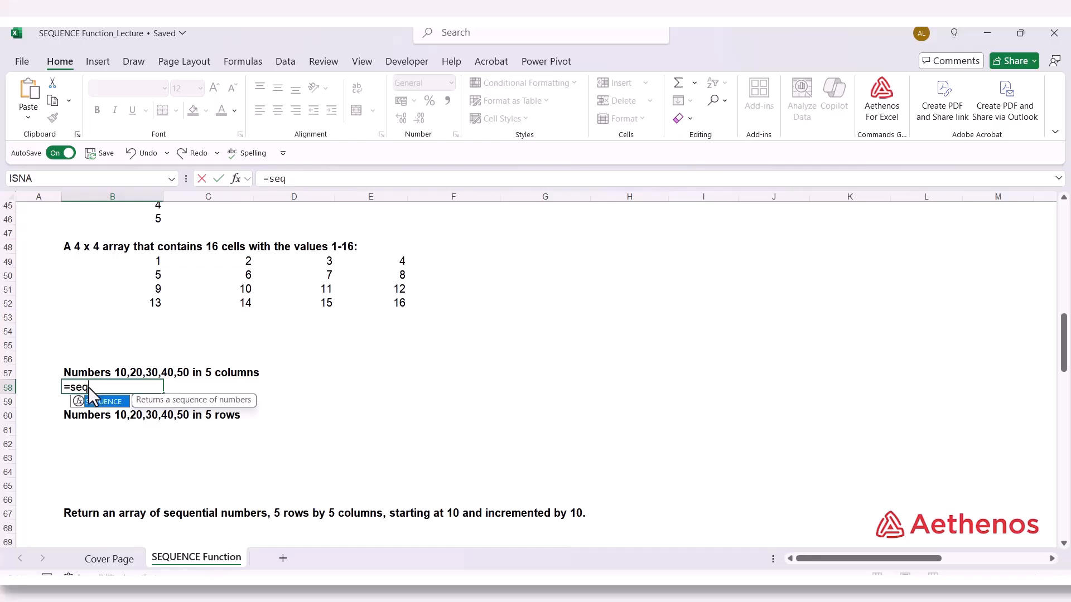
key("Tab")
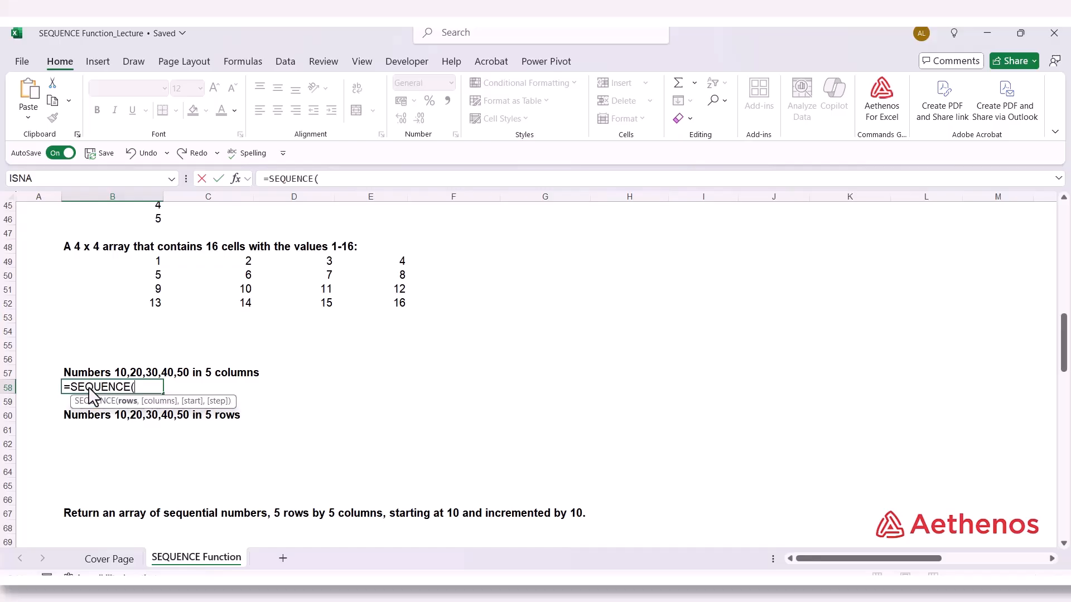
type("1,")
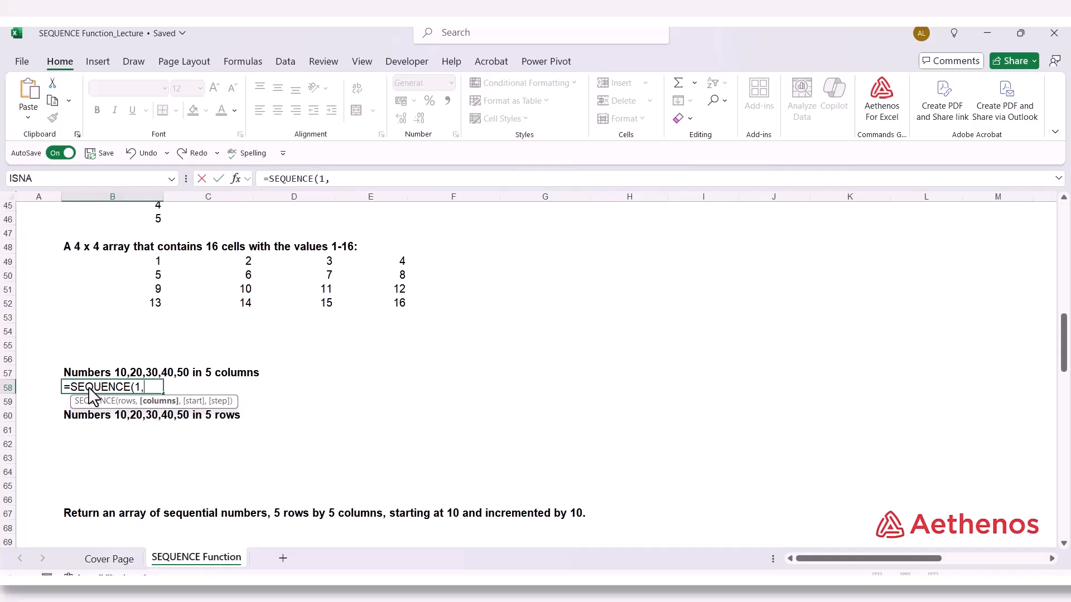
type("5,10")
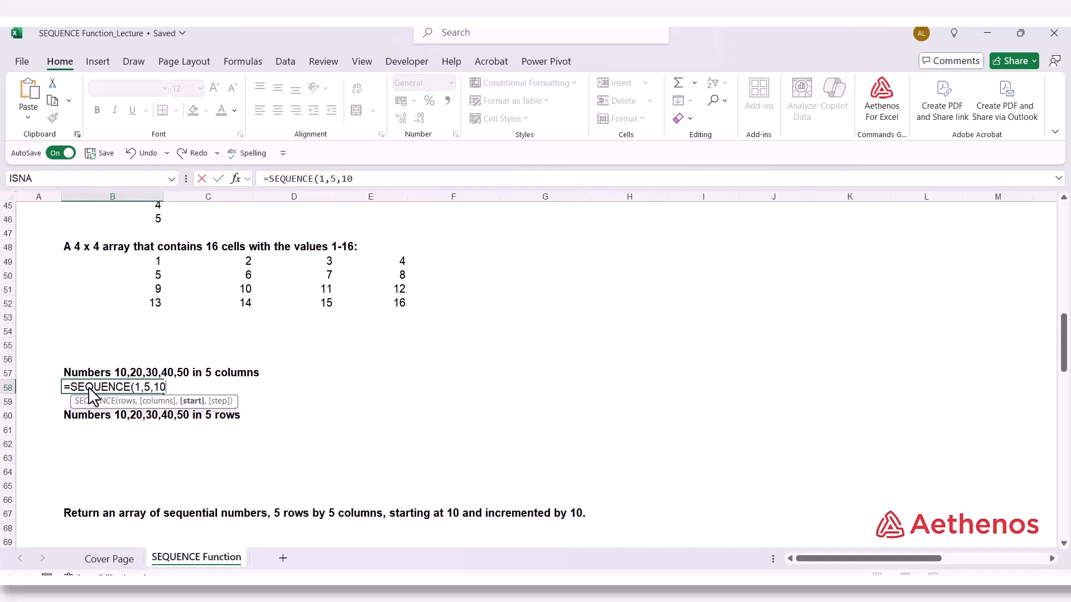
type(",10)")
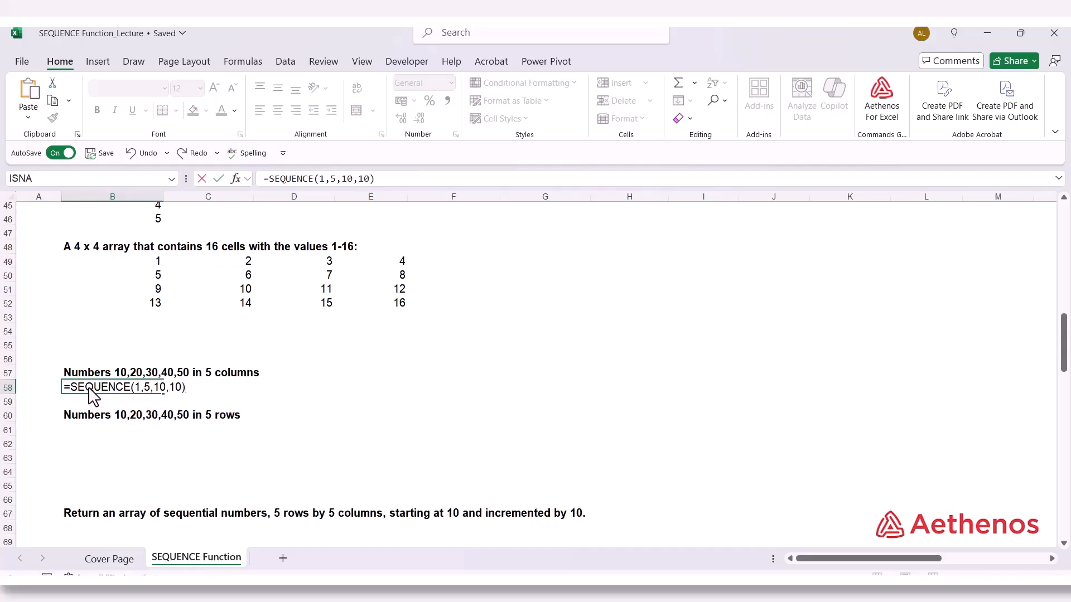
Complete the B58 formula as =SEQUENCE(1,5,10,10), with 5 columns, start 10 and step 10
key("Return")
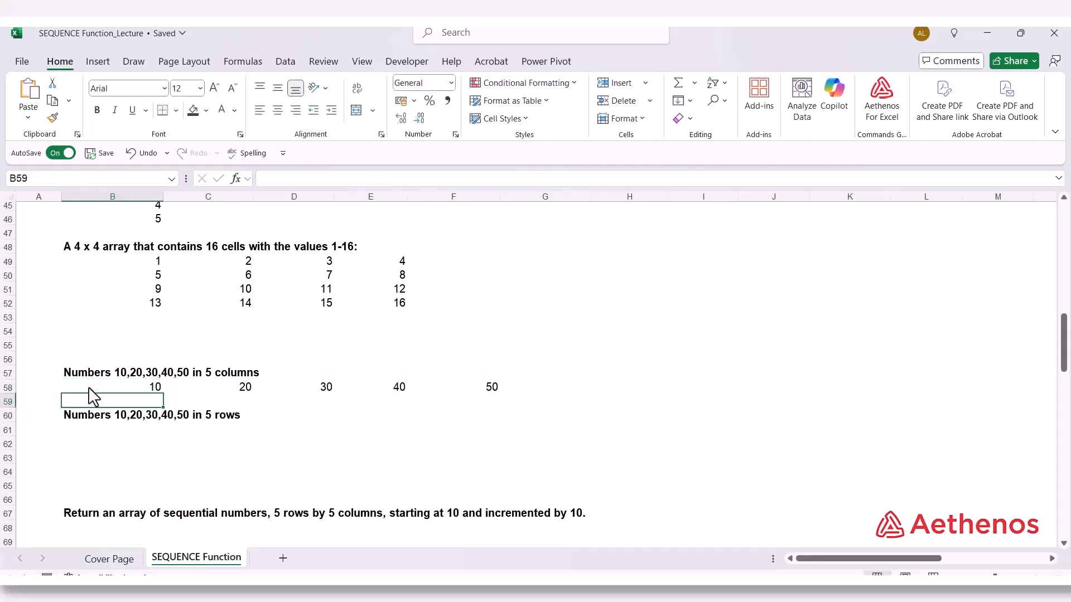
Enter =SEQUENCE(5,1,10,10) in B61 under "Numbers 10,20,30,40,50 in 5 rows"
left_click(91, 431)
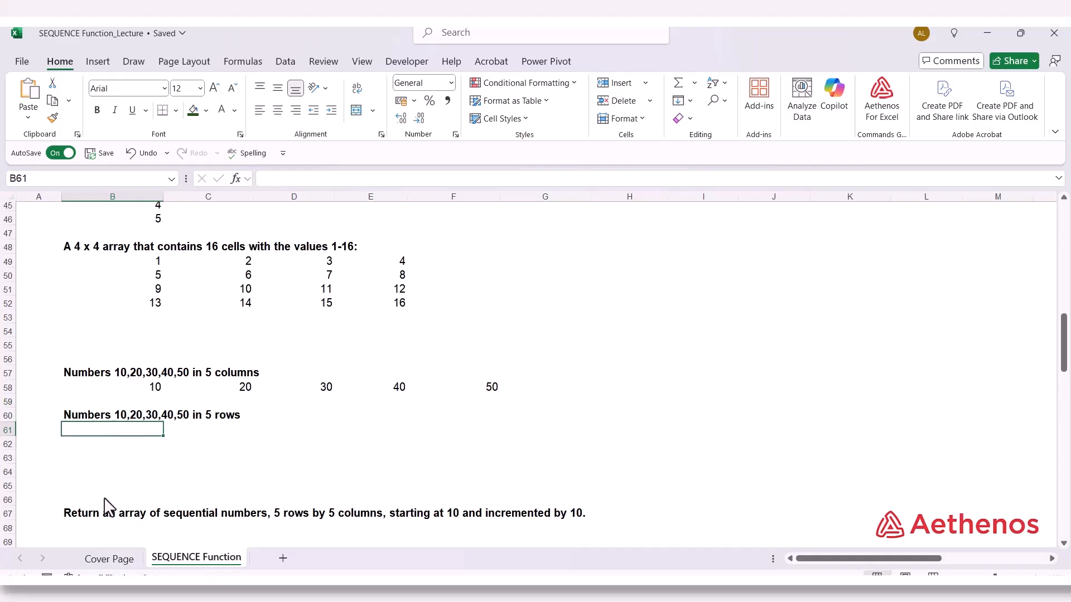
type("=SEQUENCE(")
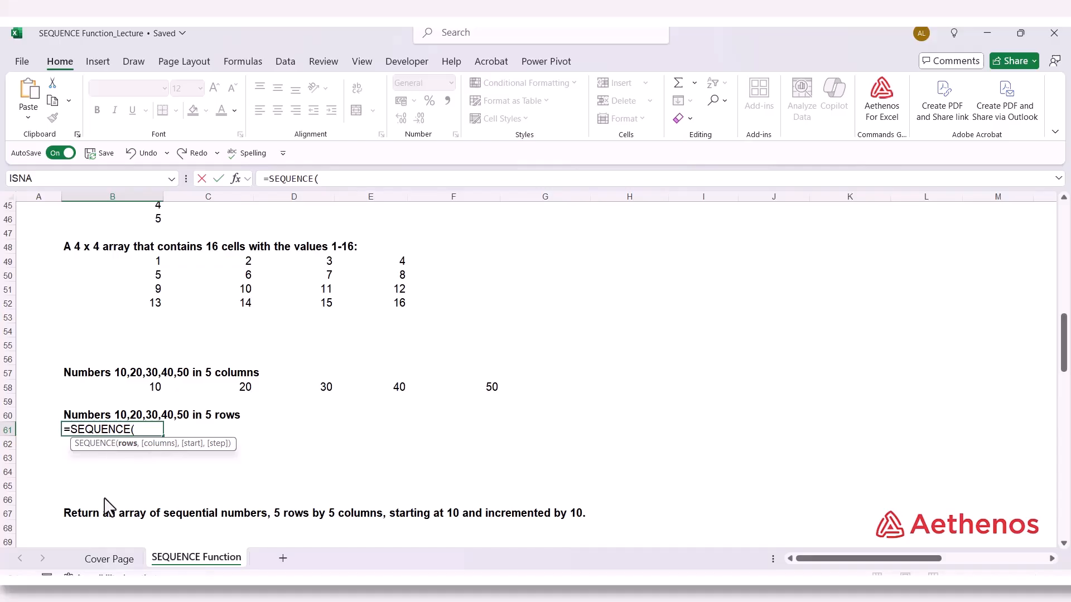
type("5,")
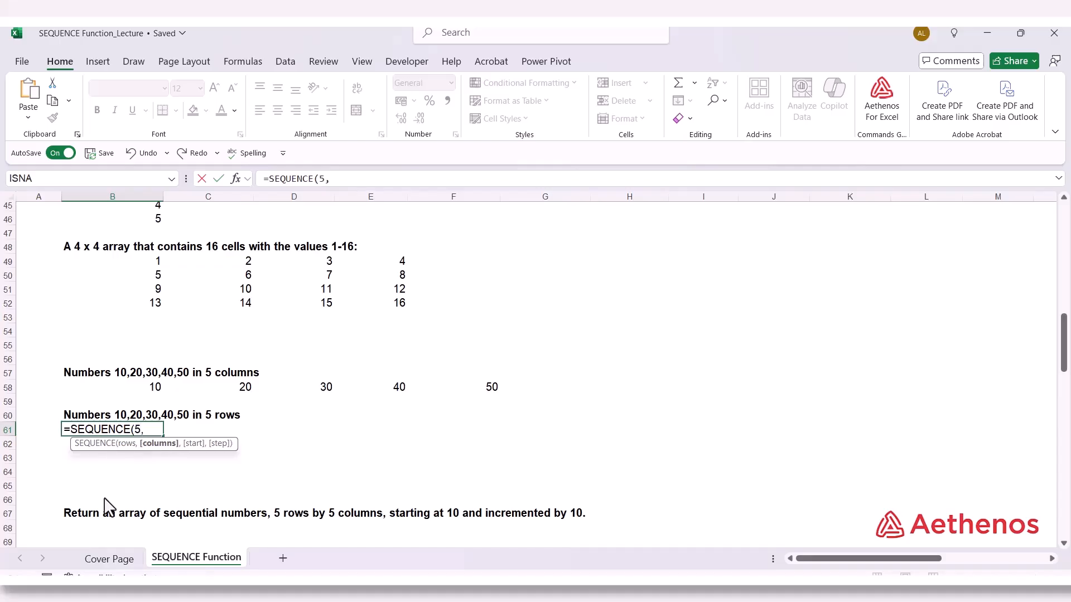
type("1,10,")
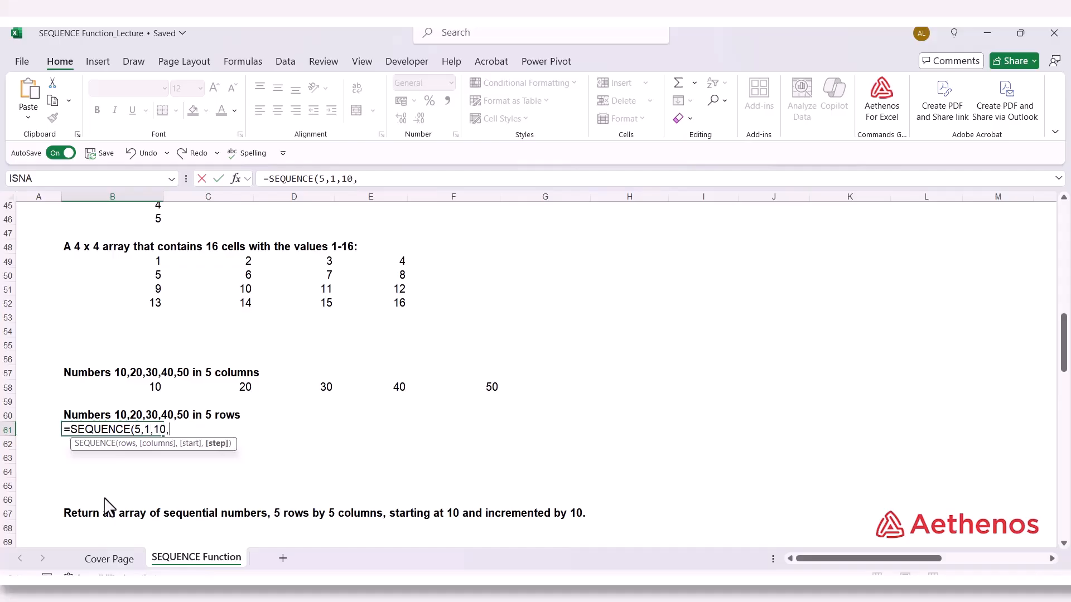
type("10)")
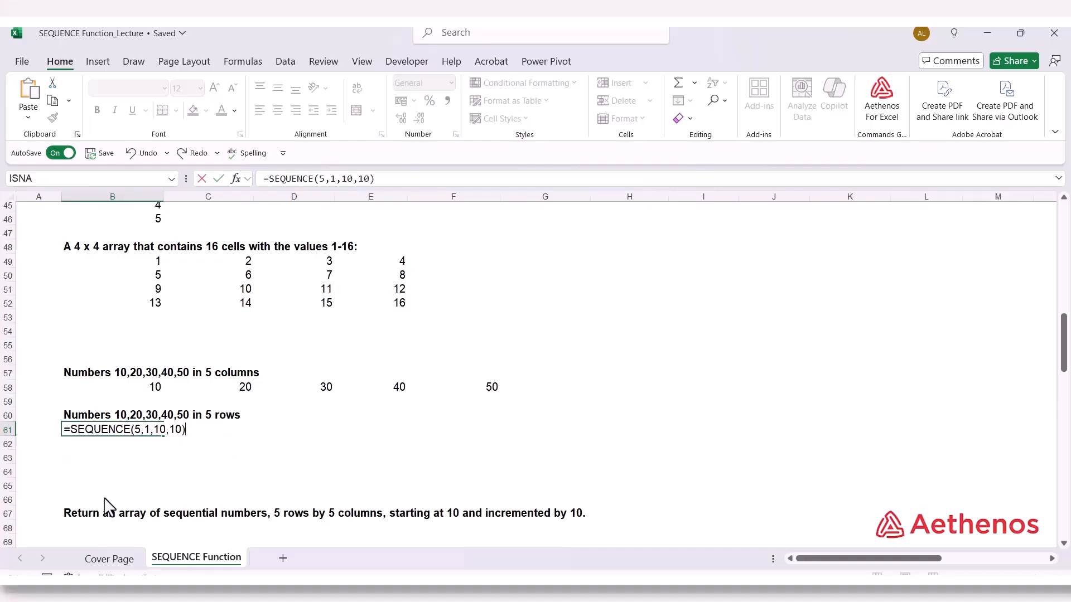
key("Return")
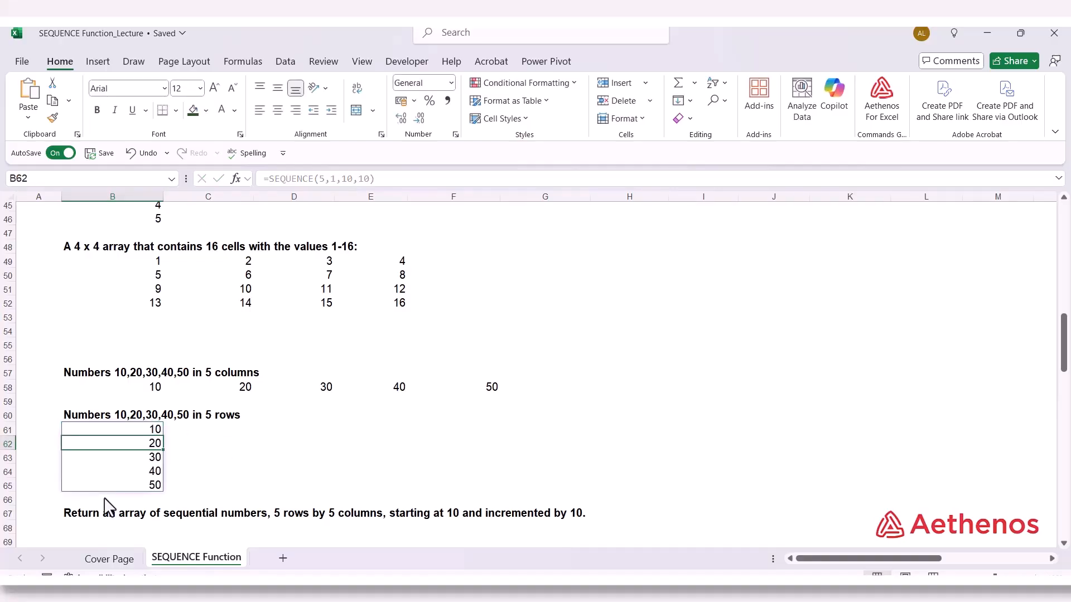
Enter =SEQUENCE(5,5,10,10) in B68 under the heading for the 5 by 5 array starting at 10
scroll(107, 508, "down", 2)
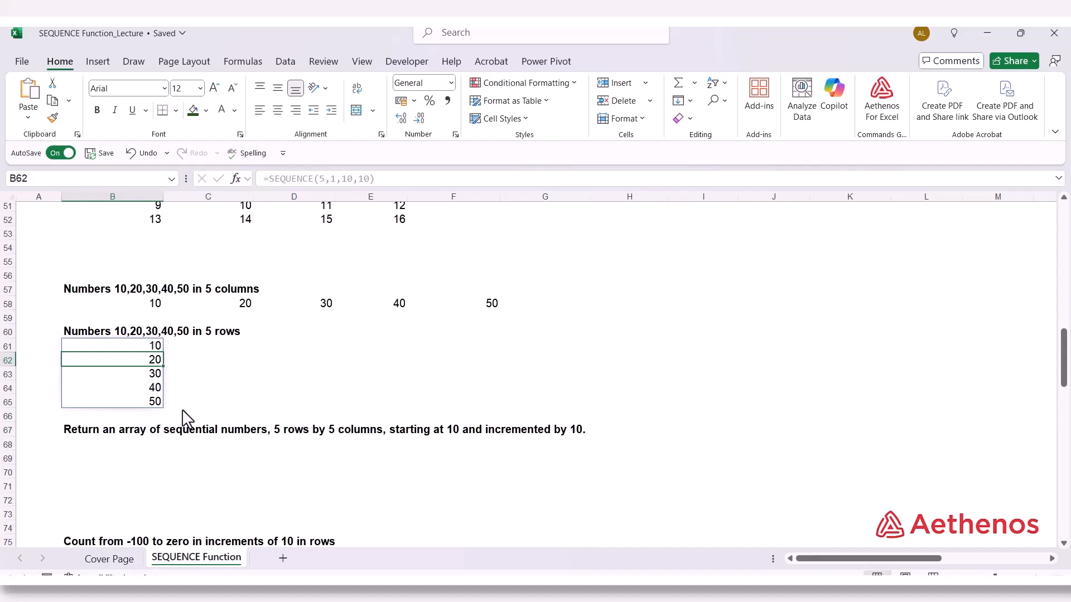
scroll(186, 417, "down", 2)
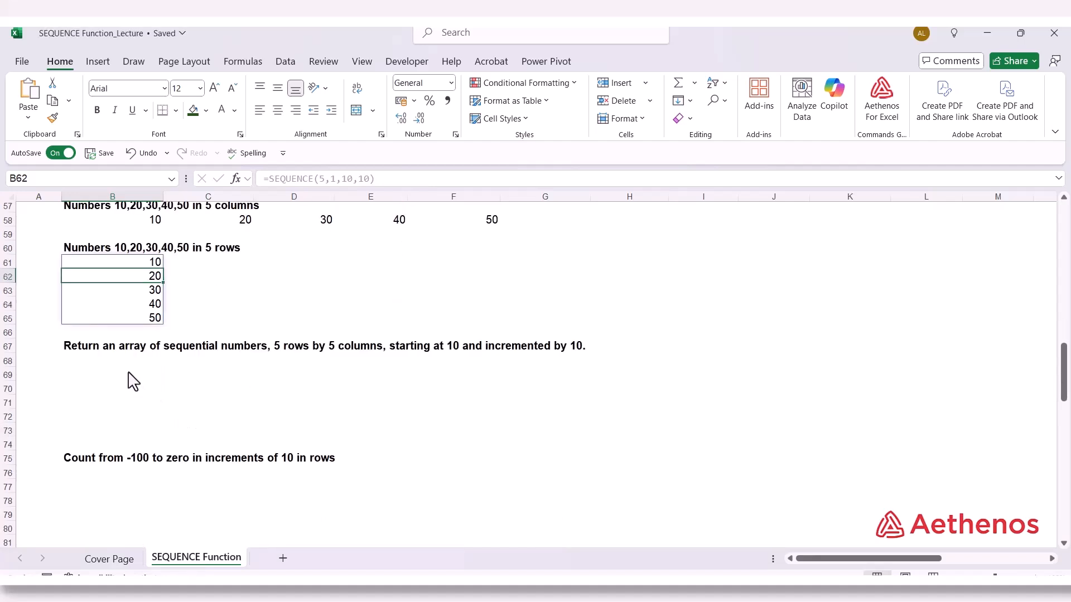
left_click(111, 361)
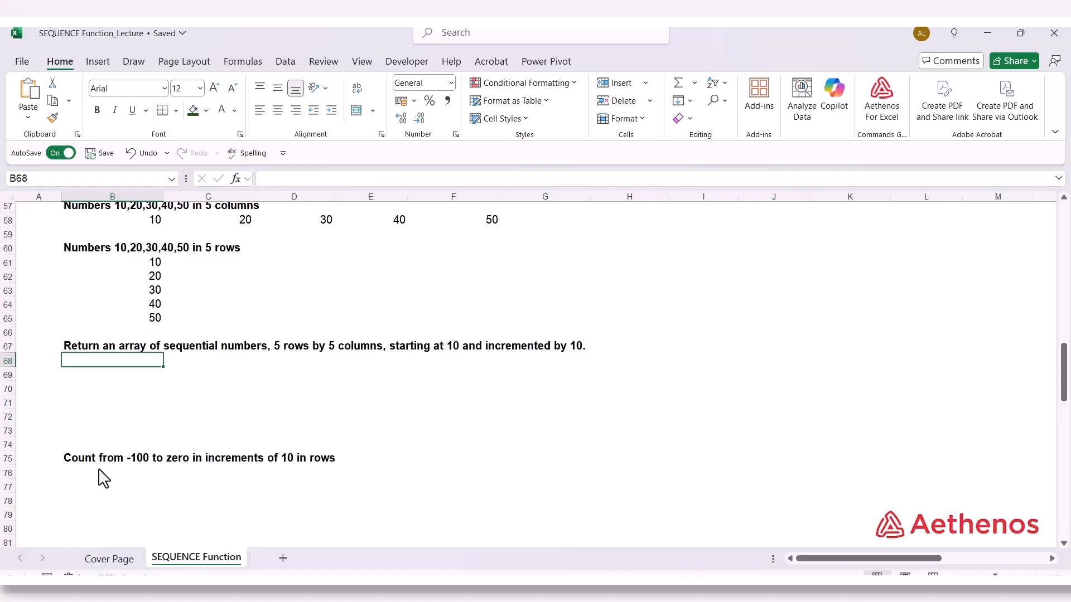
type("=seq")
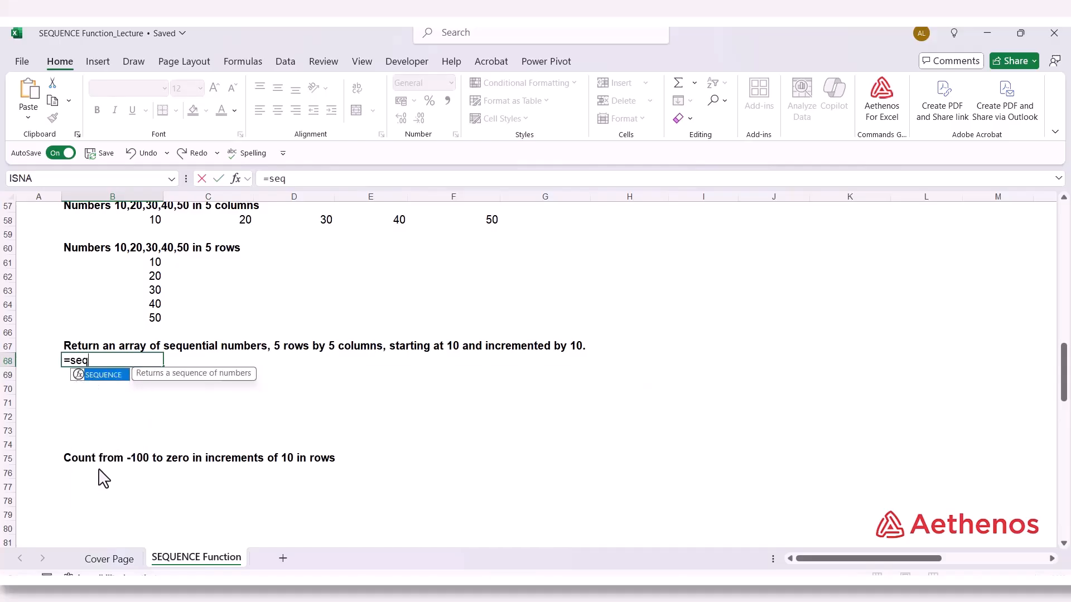
key("Tab")
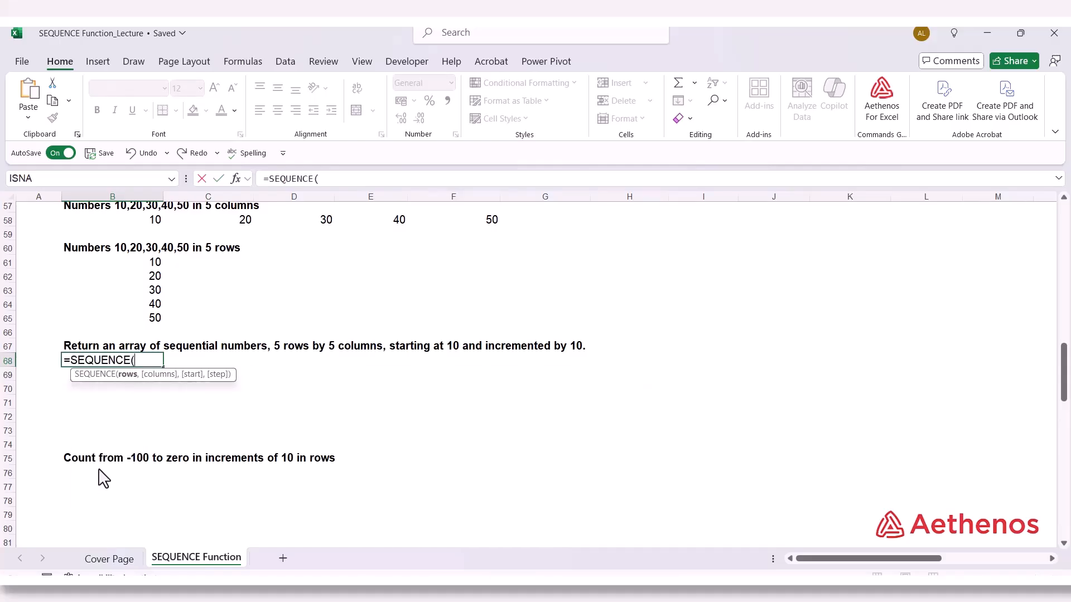
type("5,")
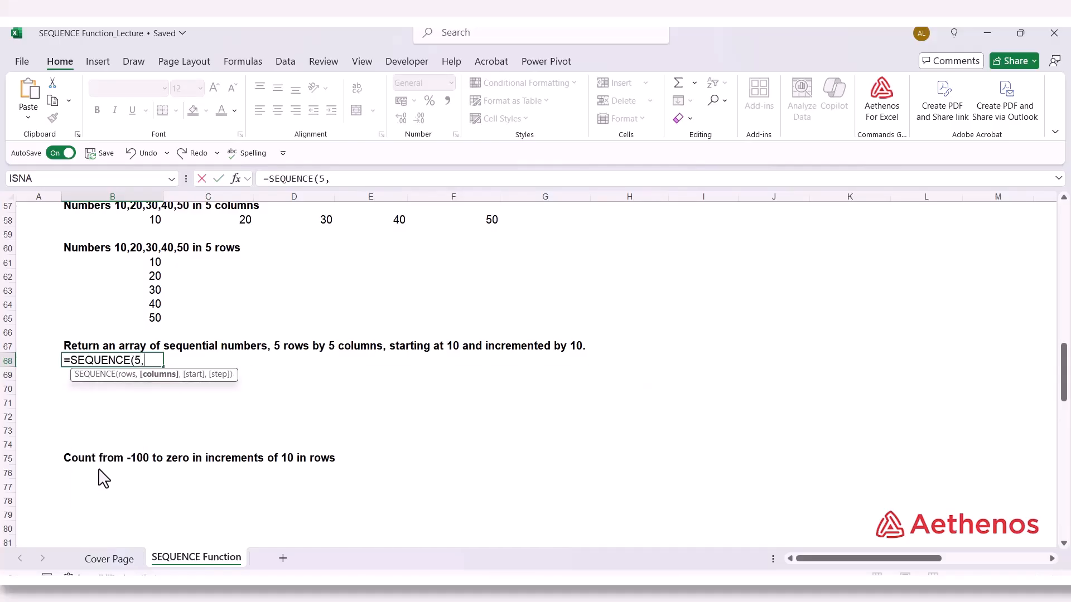
type("5,10,10")
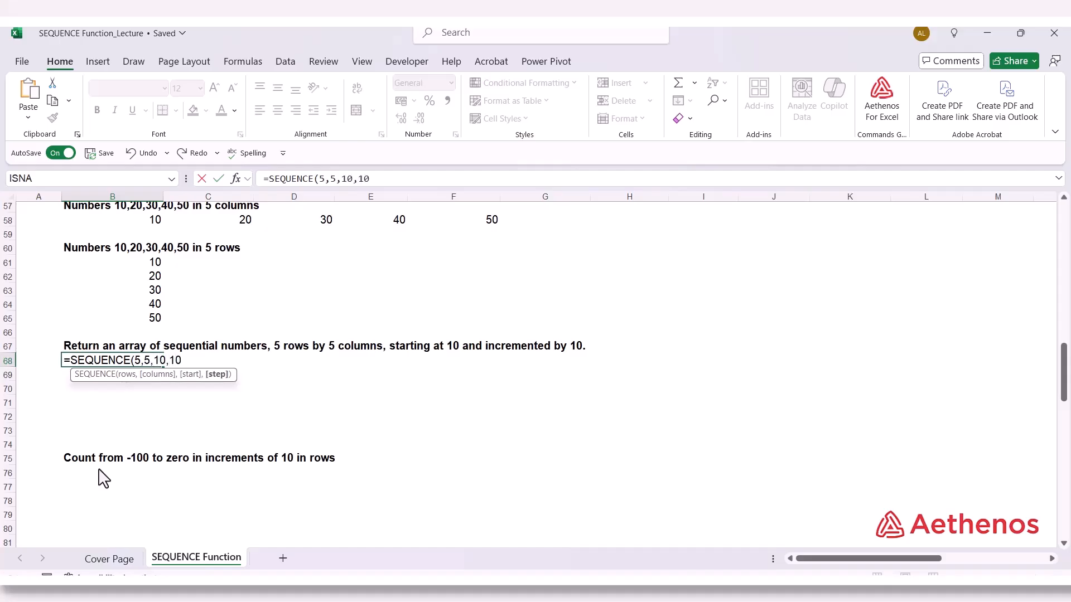
type(")")
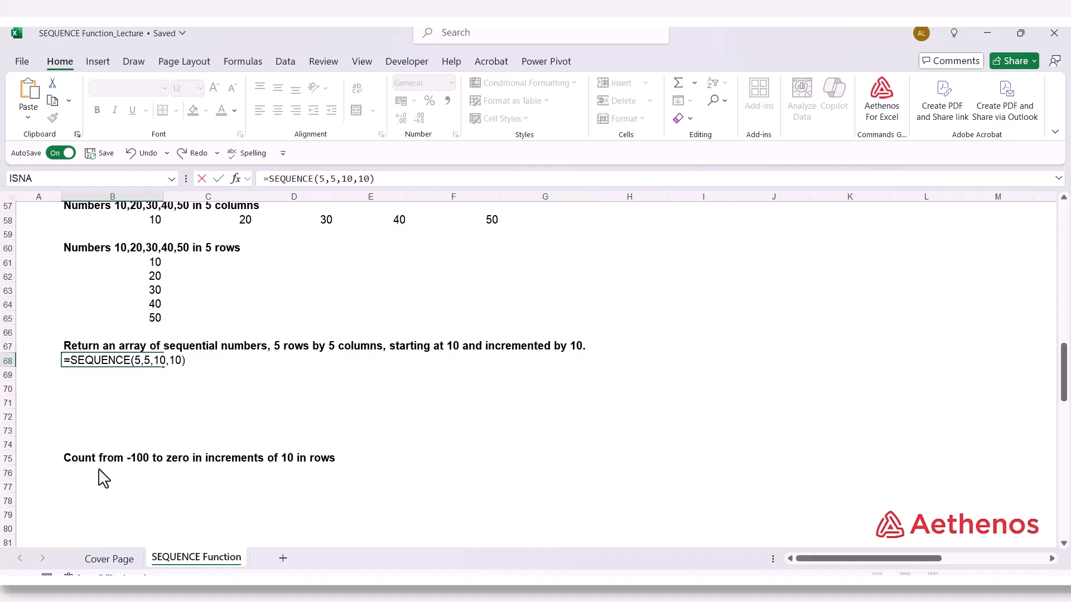
key("Return")
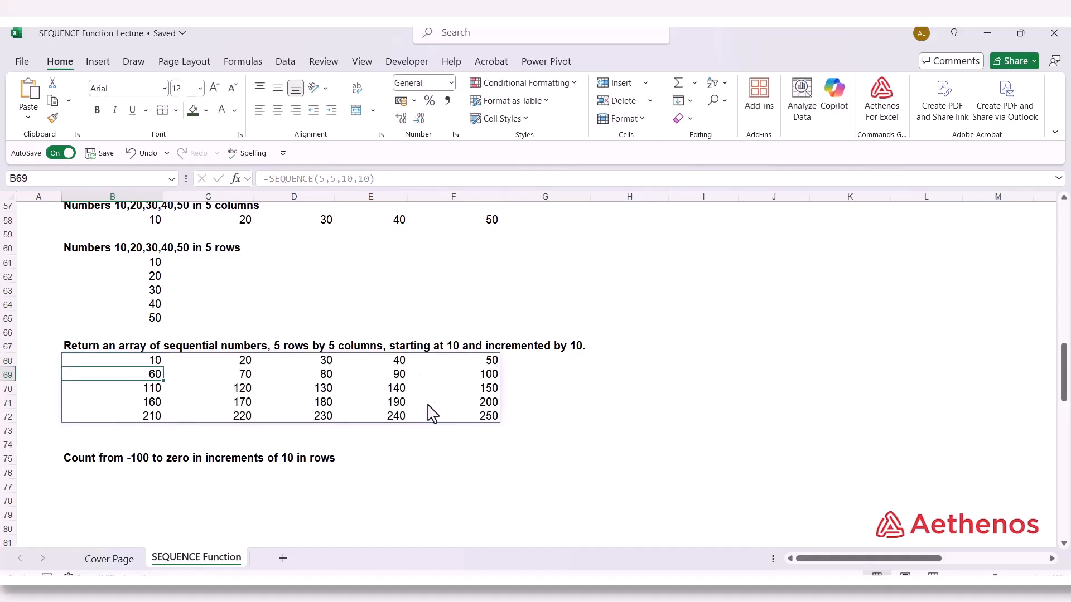
Start a SEQUENCE formula in B76 under "Count from -100 to zero in increments of 10 in rows" with 11 rows
scroll(283, 401, "down", 3)
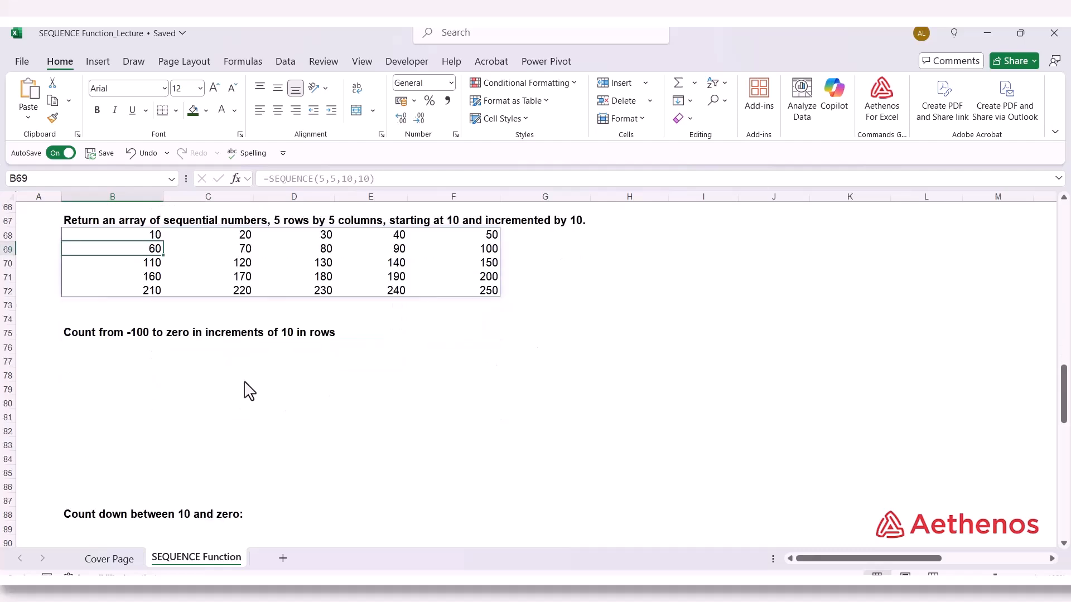
left_click(128, 349)
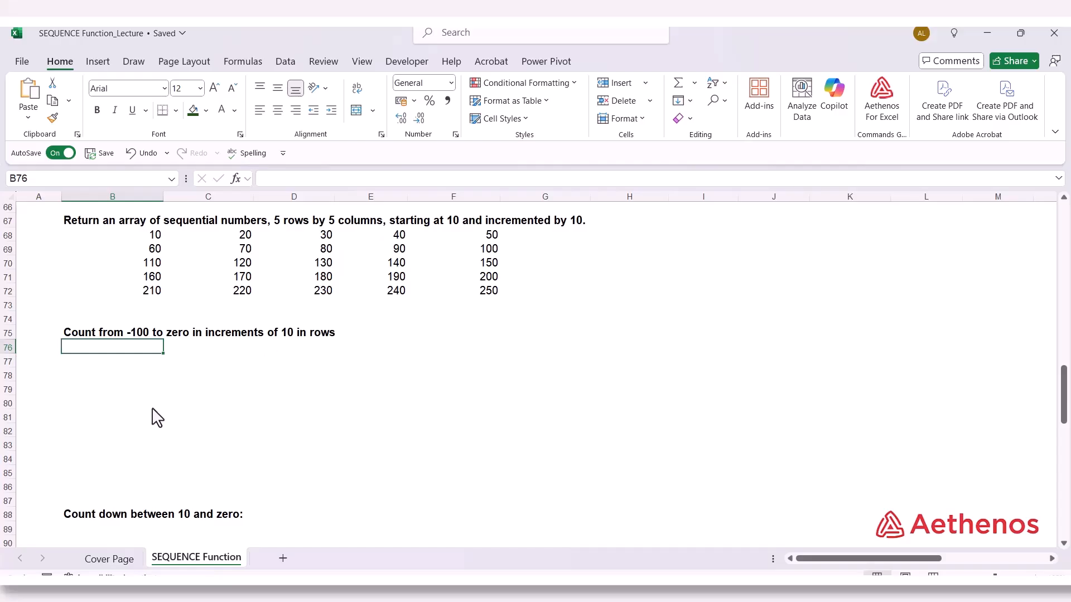
type("=")
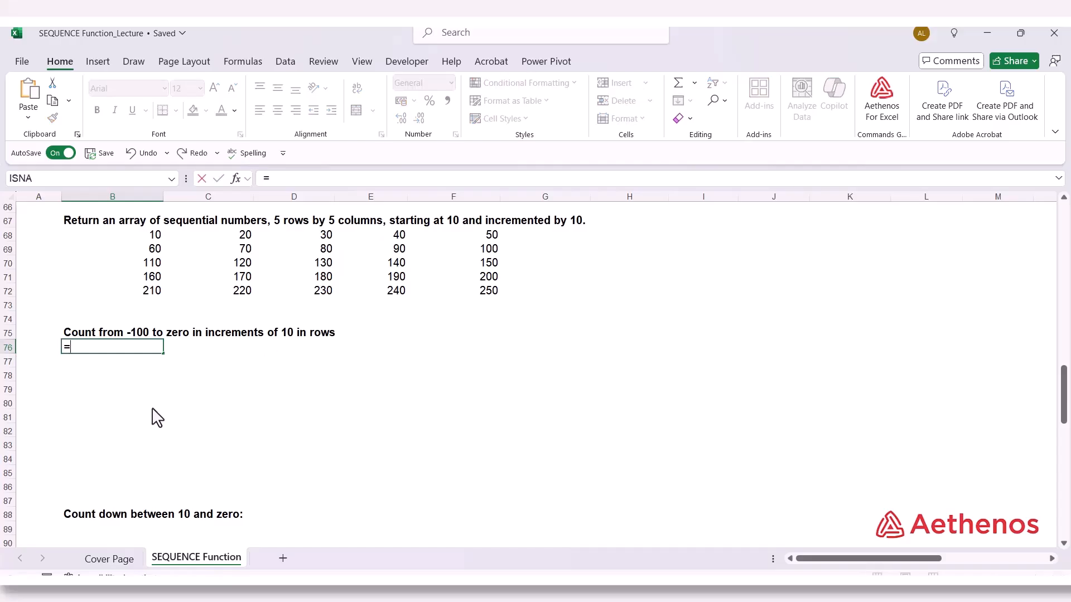
type("seq")
key("Tab")
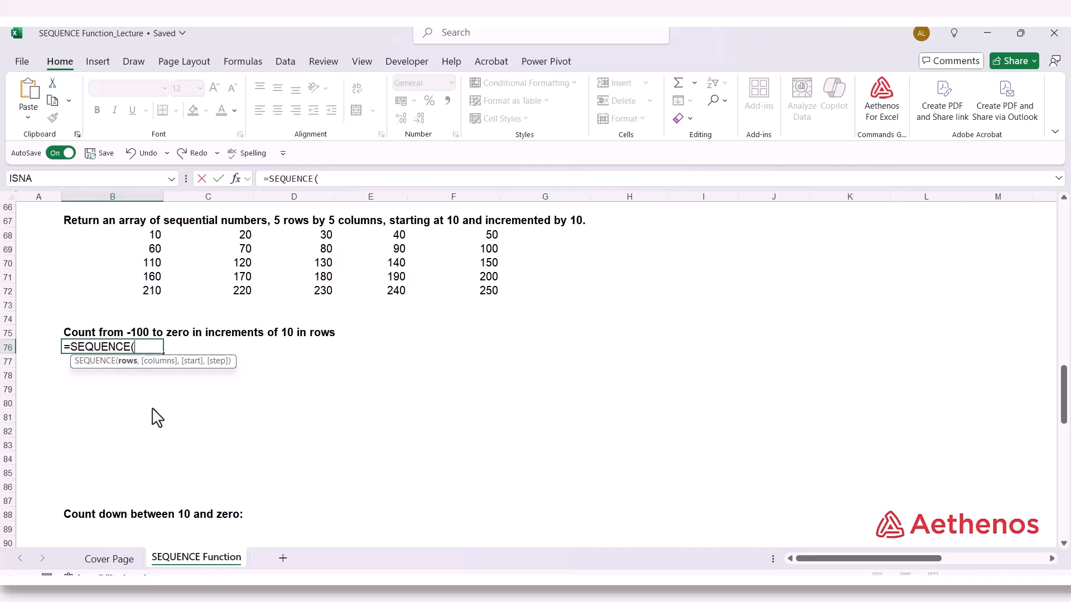
type("11,")
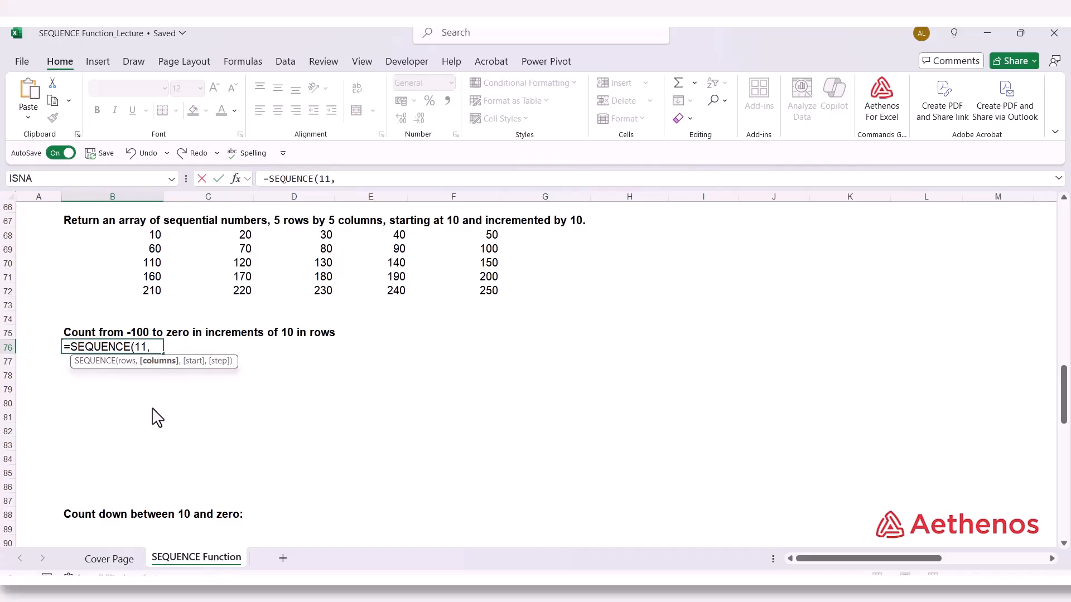
type("1,-100")
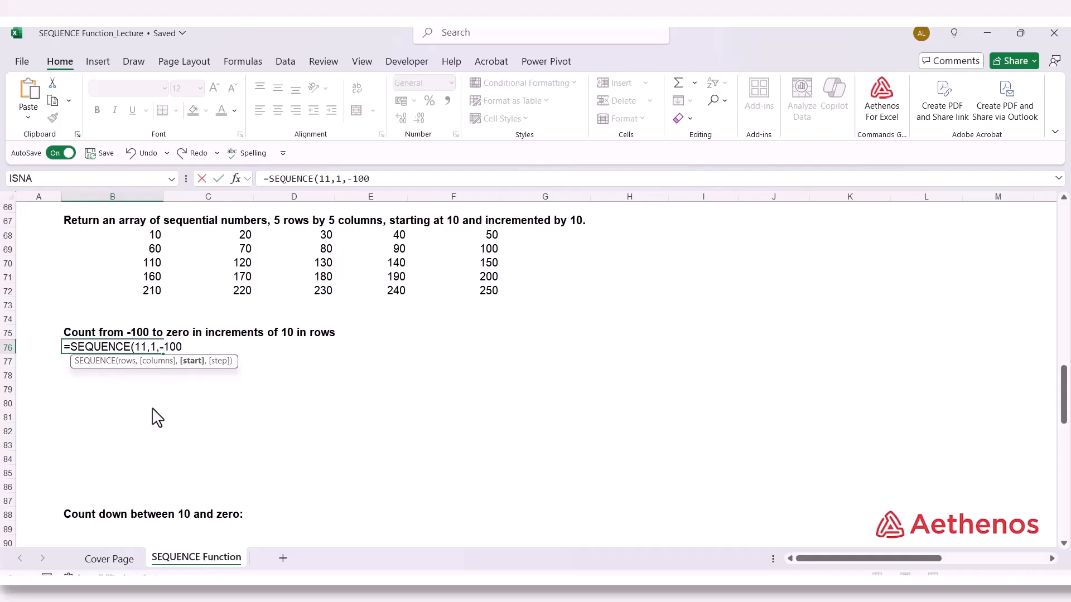
type(",10")
Complete the B76 formula as =SEQUENCE(11,1,-100,10), with 1 column, start -100 and step 10, and check the last cell of the list
type(")")
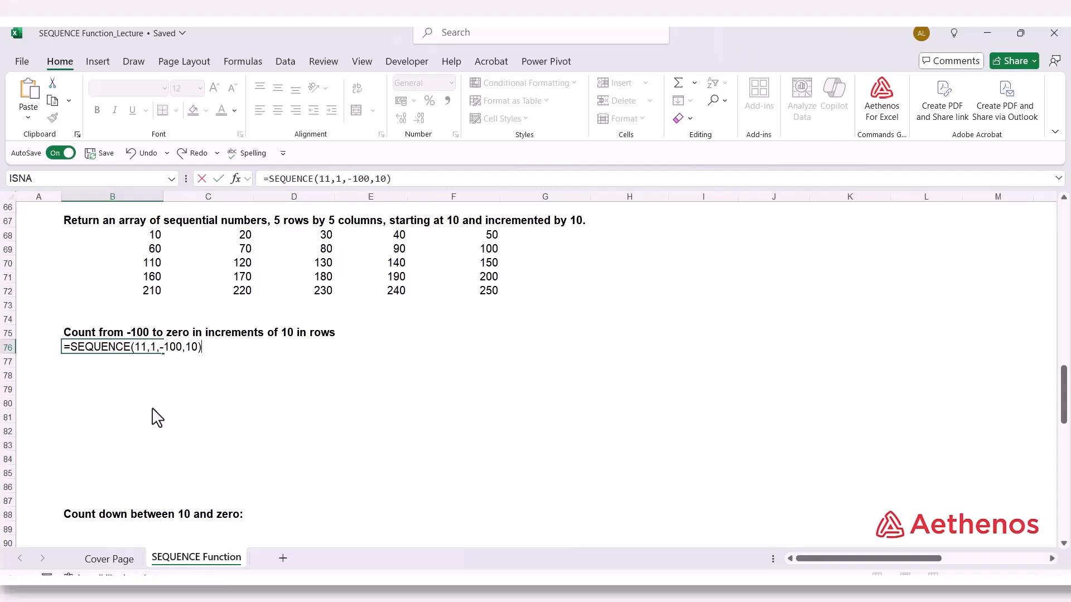
key("Return")
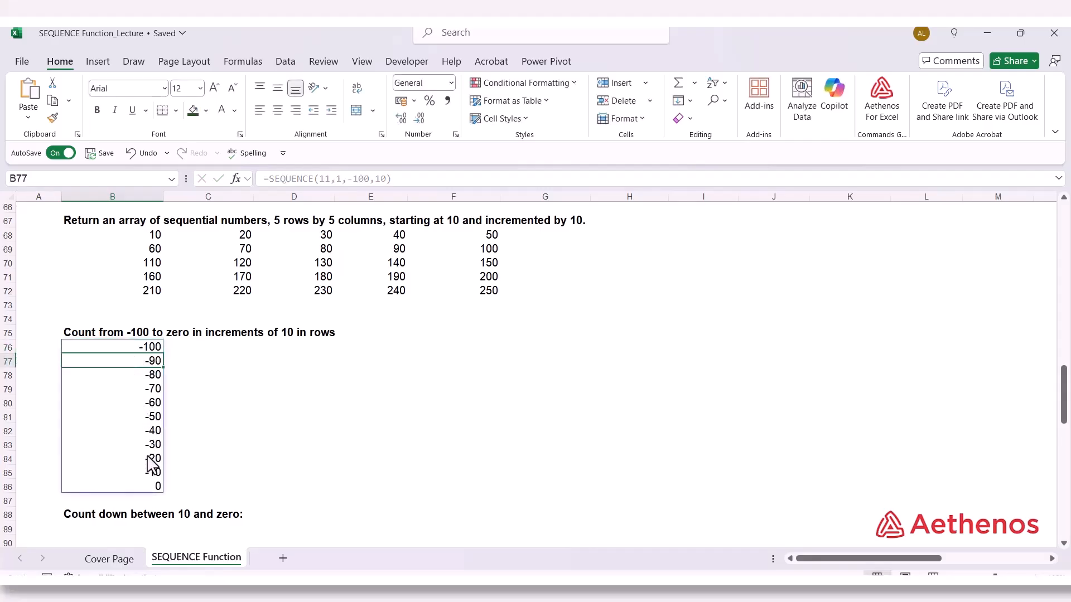
left_click(151, 489)
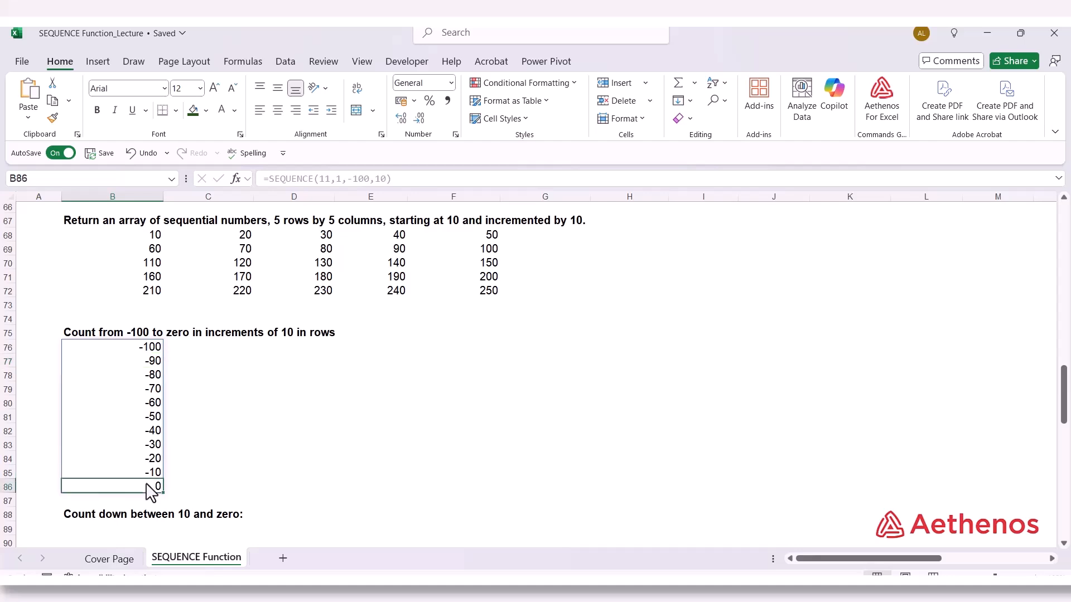
scroll(268, 455, "down", 4)
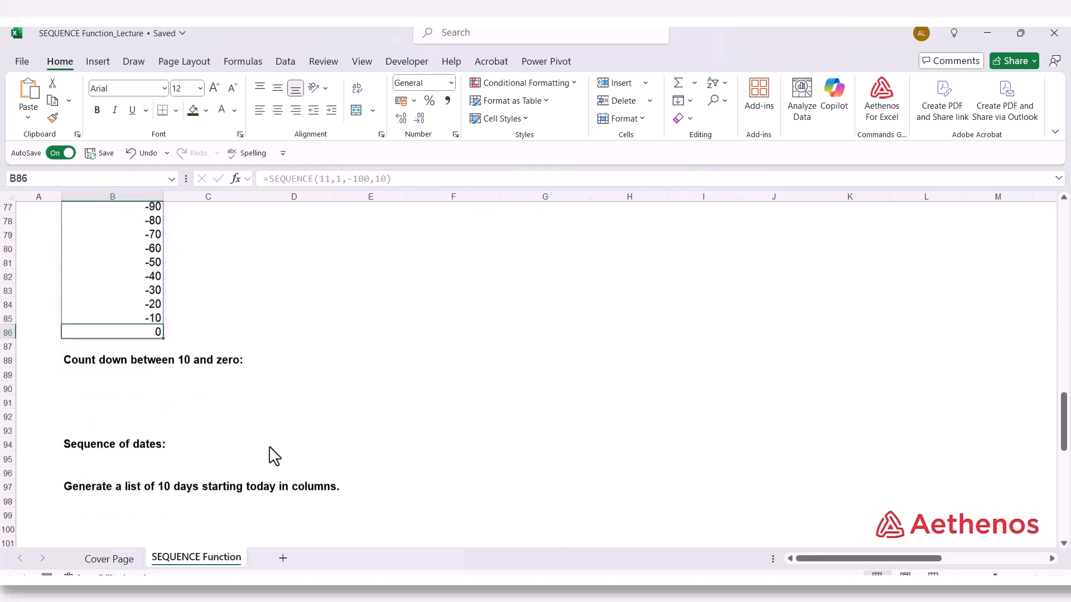
Enter =SEQUENCE(1,11,10,-1) in B89 under "Count down between 10 and zero" and check the last cell of the row
left_click(90, 364)
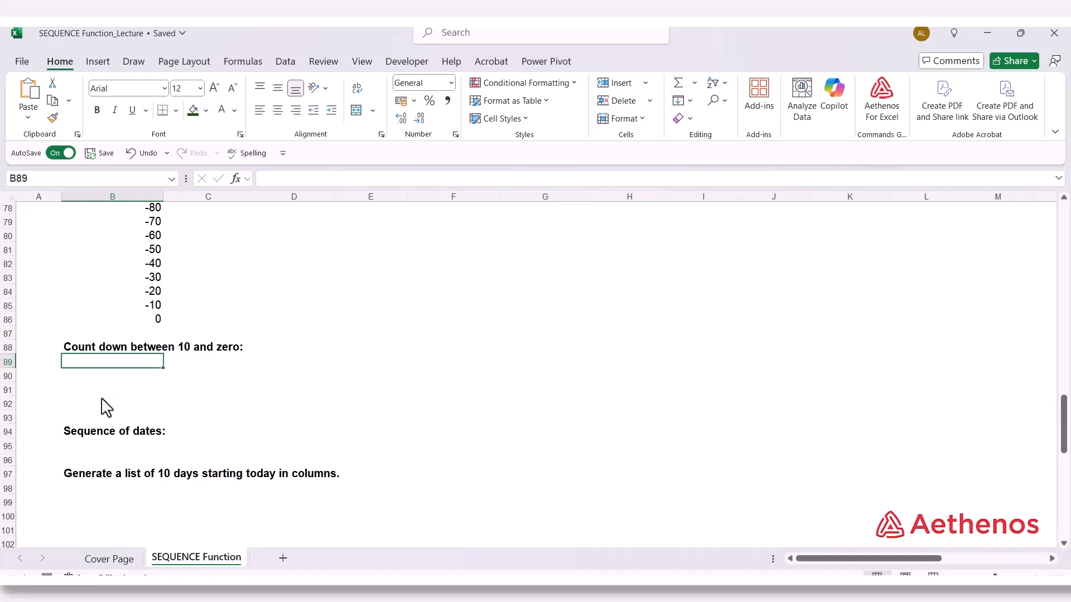
type("=")
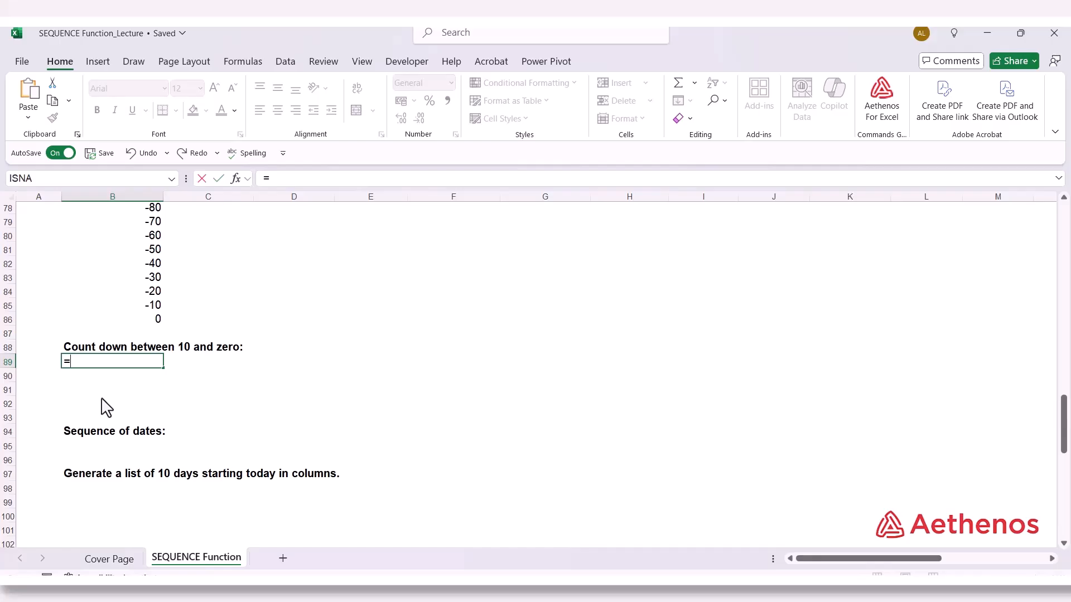
type("seq")
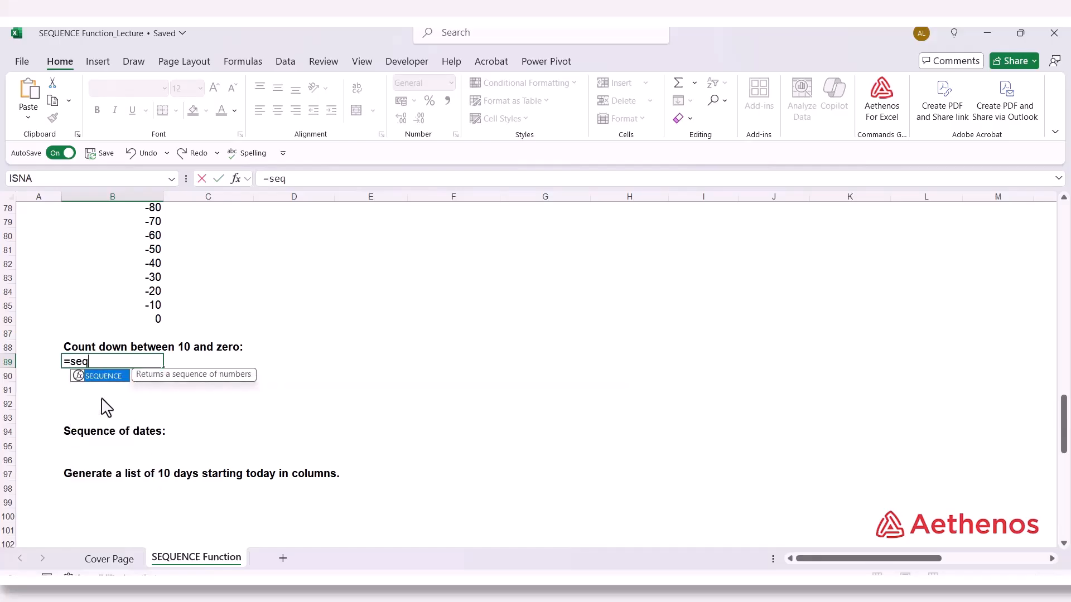
key("Tab")
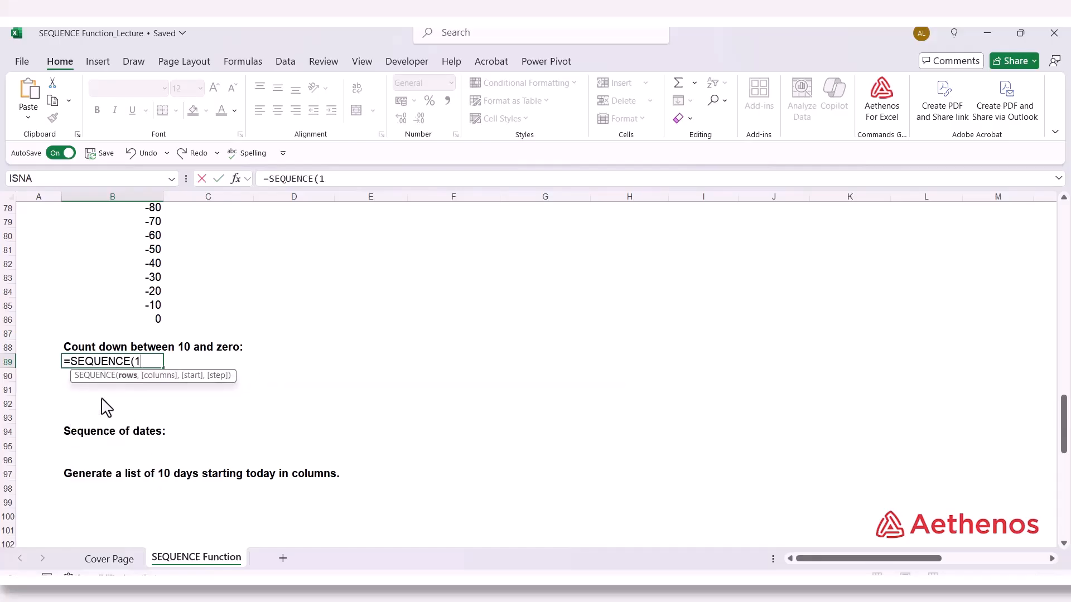
type("1,")
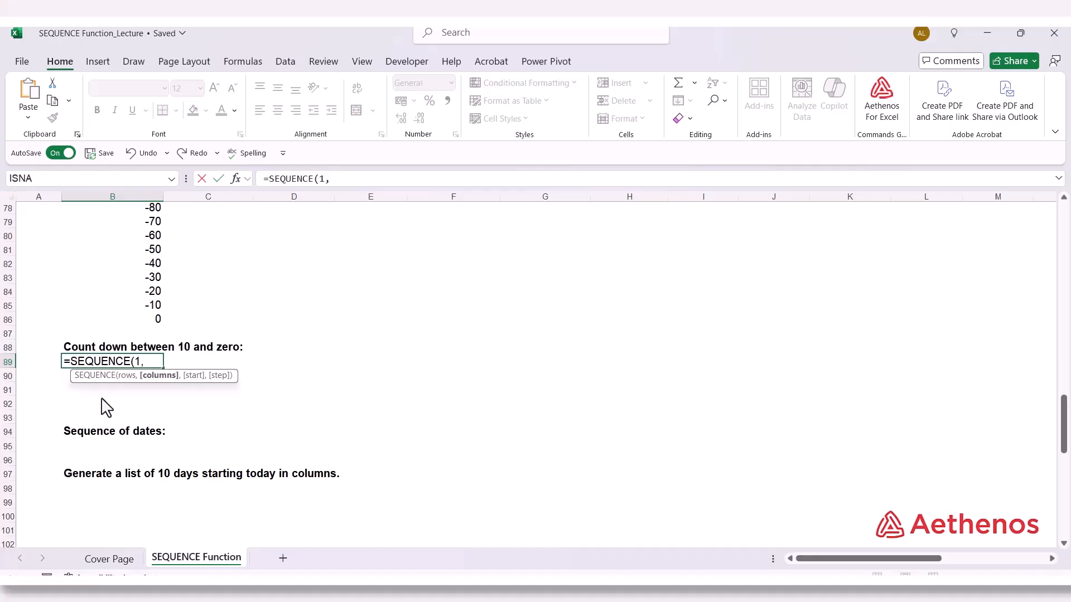
type("11")
type(",10,")
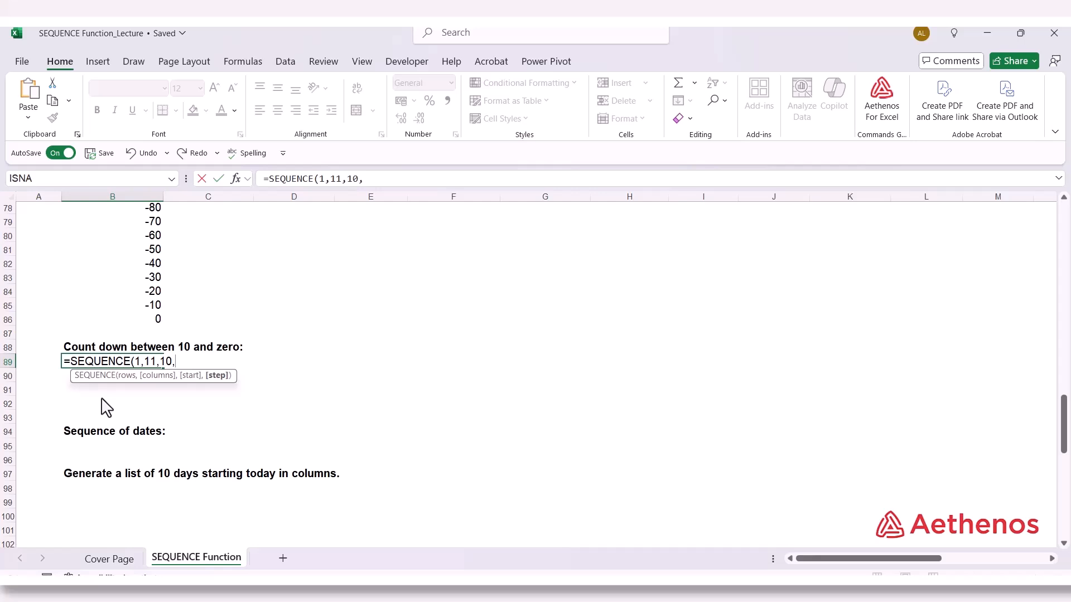
type("-1")
type(")")
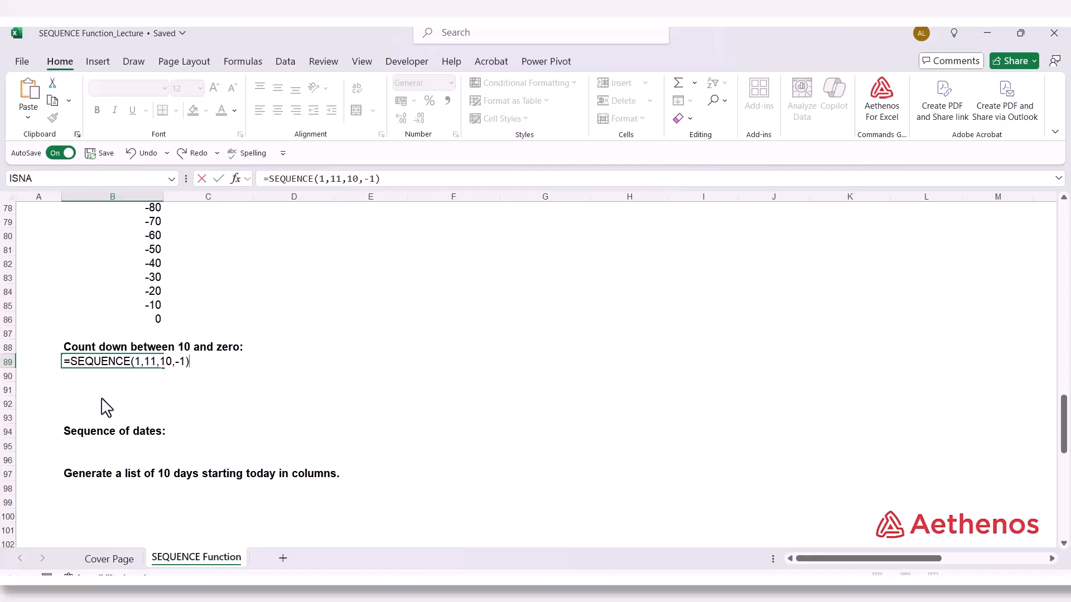
key("Return")
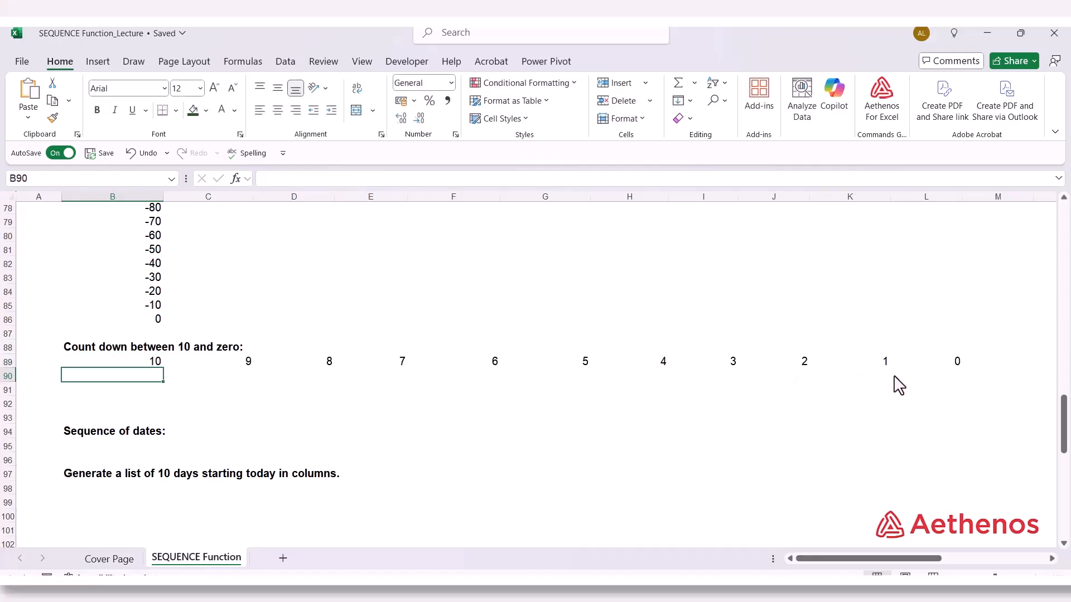
left_click(956, 364)
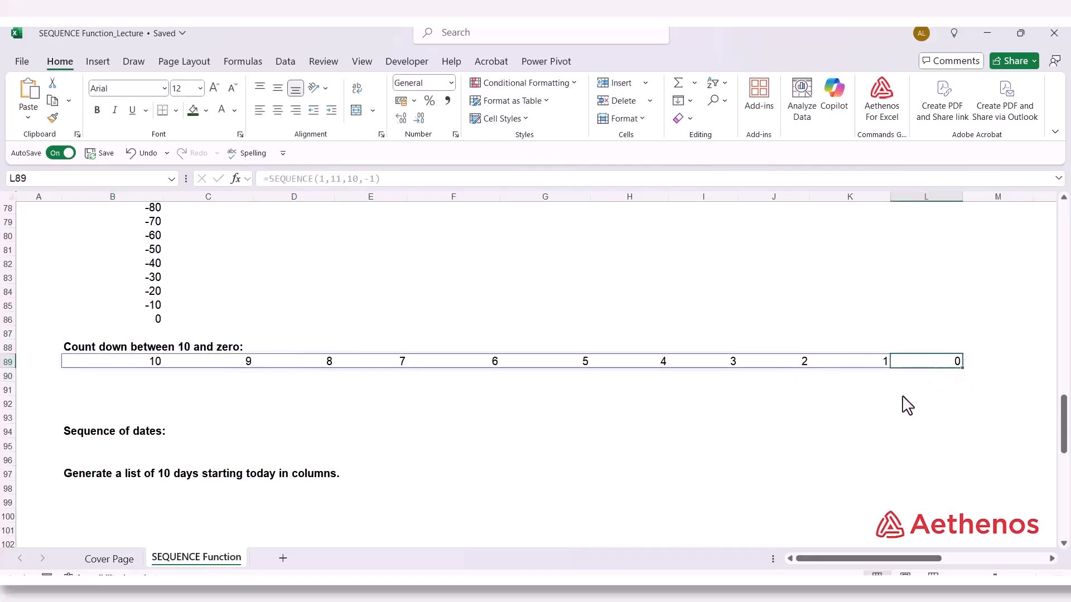
Start a SEQUENCE formula in B98 under "Generate a list of 10 days starting today in columns" with 1 row and 10 columns
left_click(112, 406)
scroll(112, 406, "down", 4)
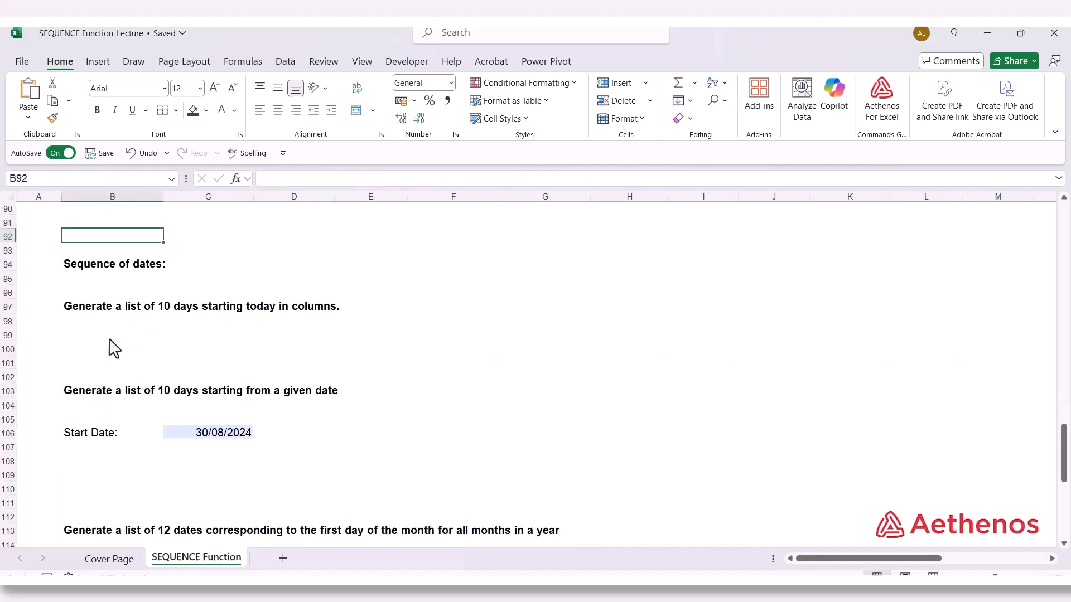
left_click(106, 269)
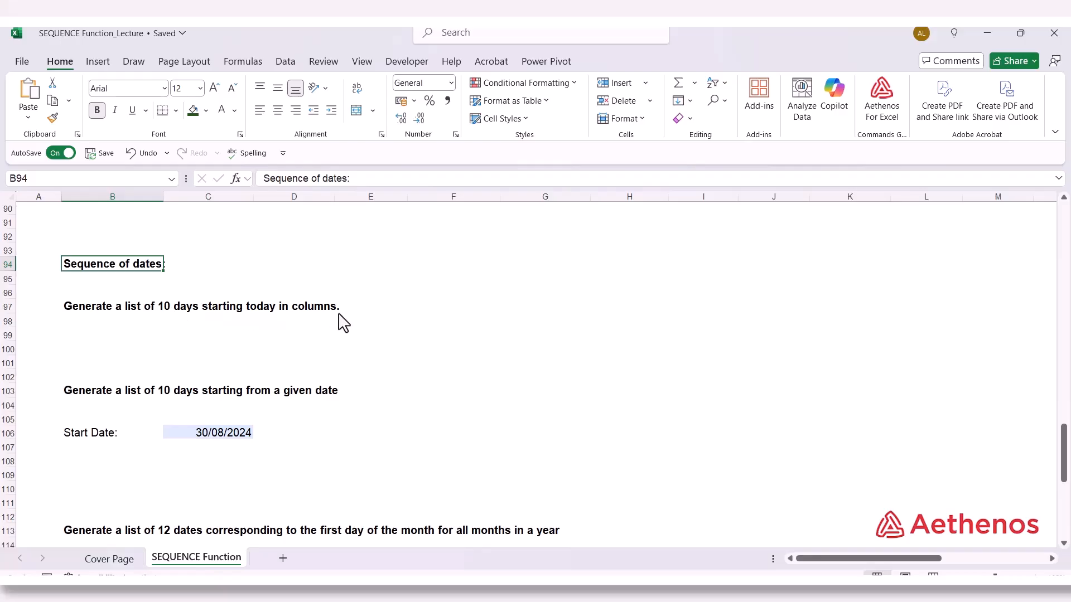
left_click(102, 322)
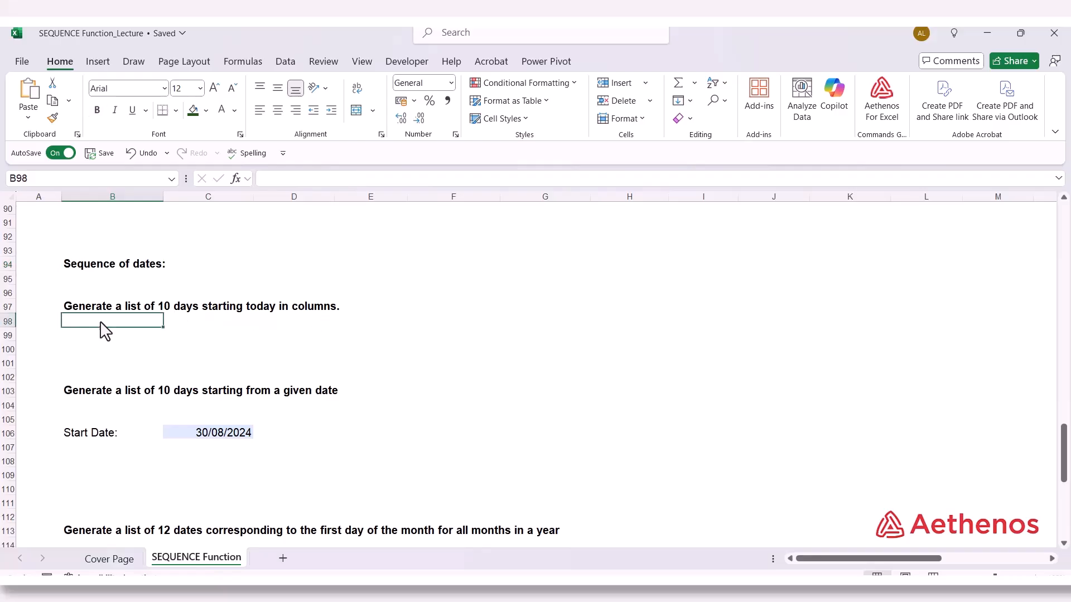
type("=")
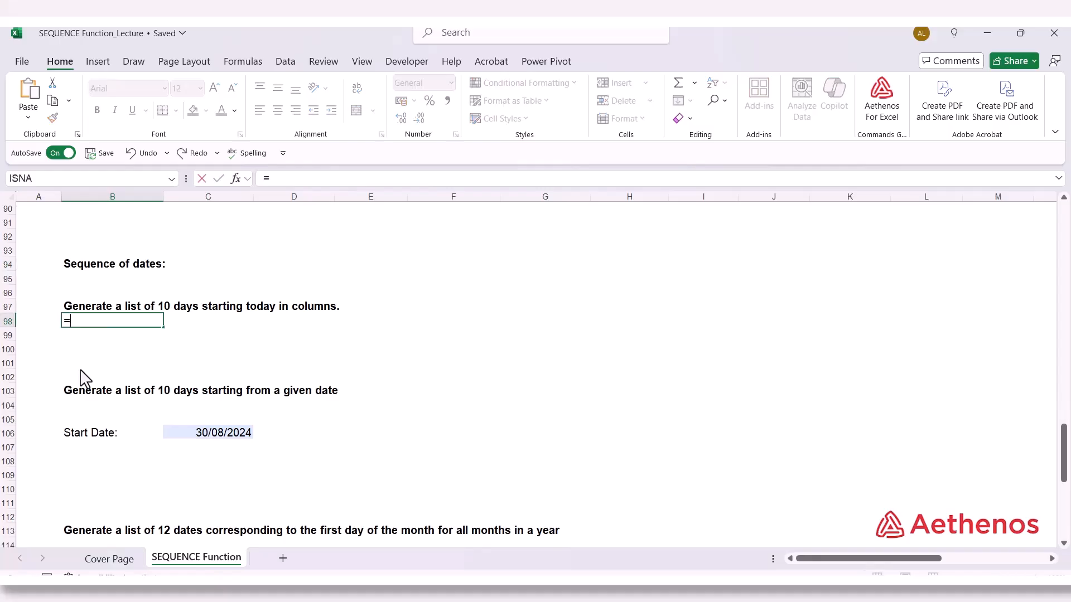
type("seq")
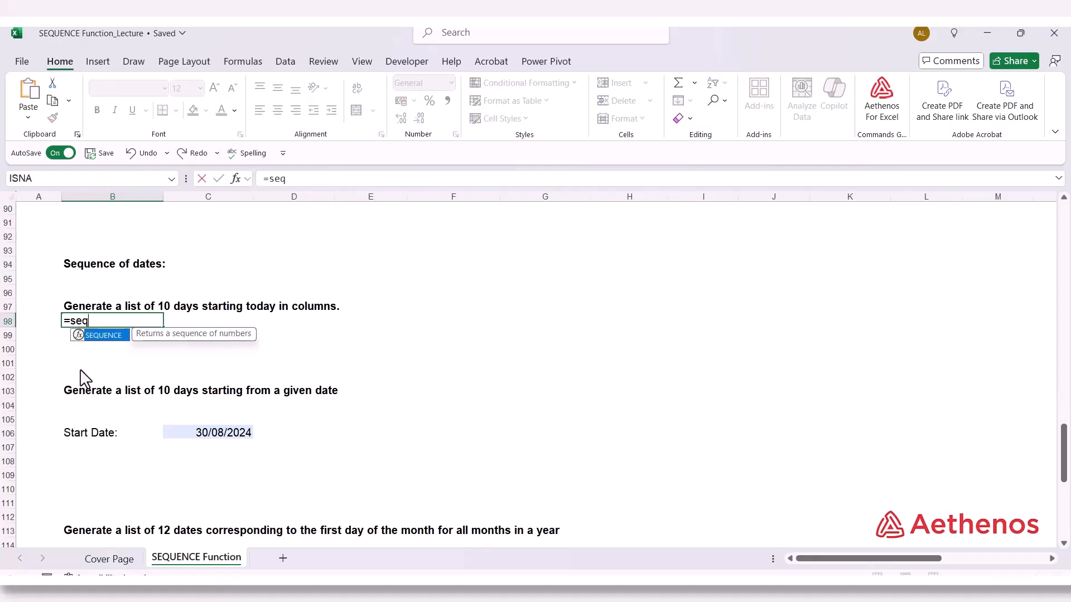
key("Tab")
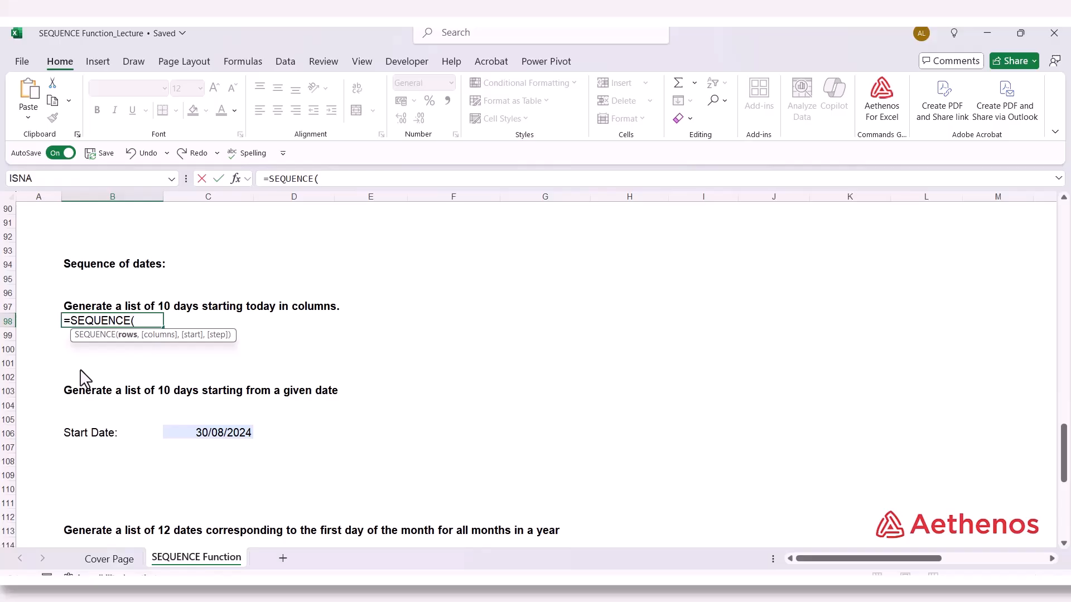
type("1,1")
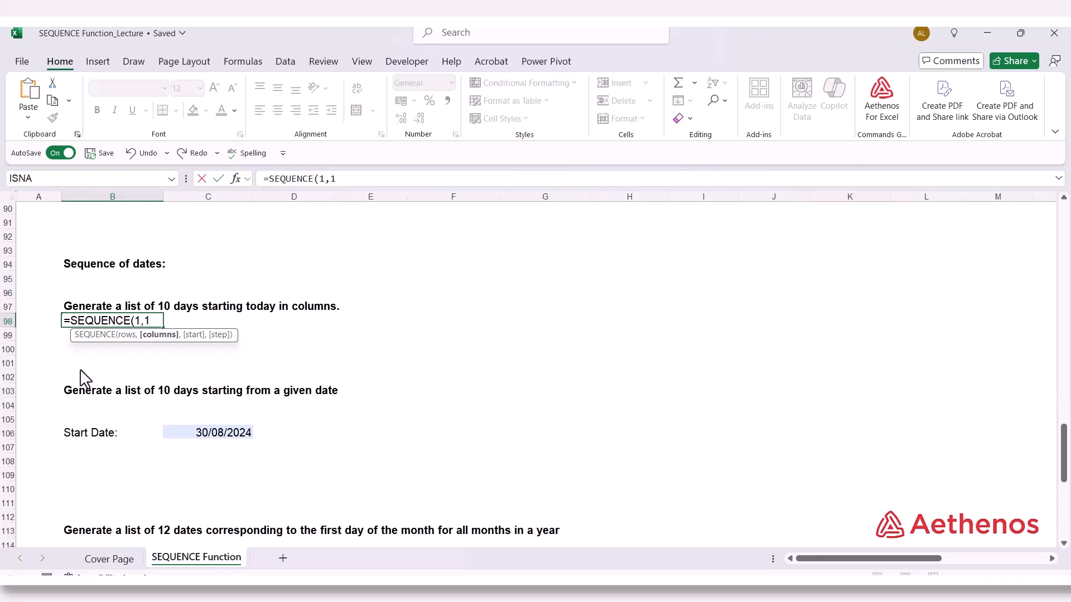
type("0,")
Complete the B98 formula as =SEQUENCE(1,10,TODAY(),1), using TODAY() as the start and a step of 1
type("TODAT")
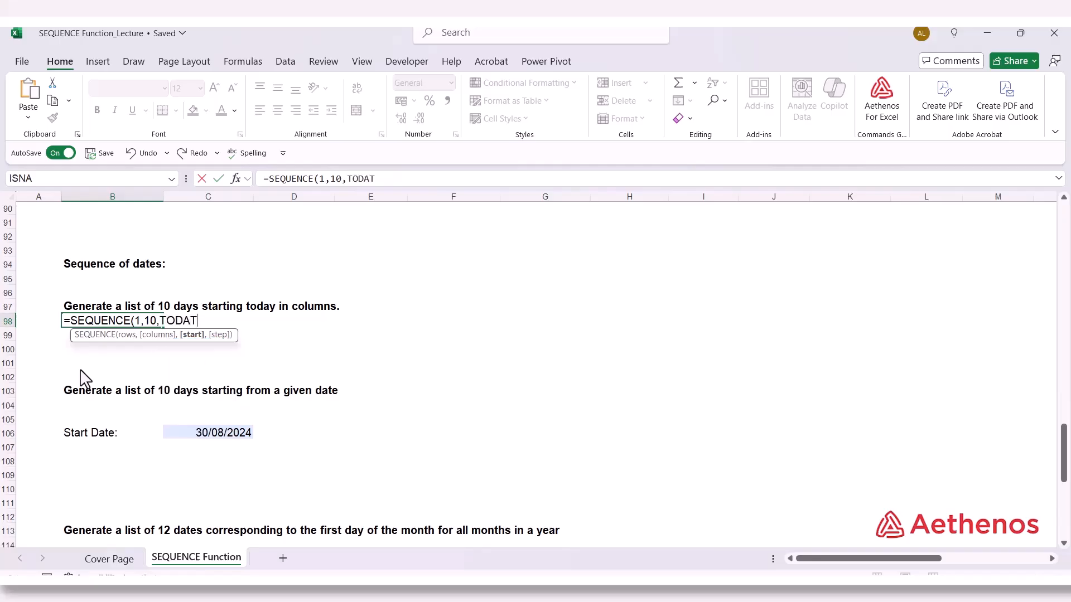
key("BackSpace")
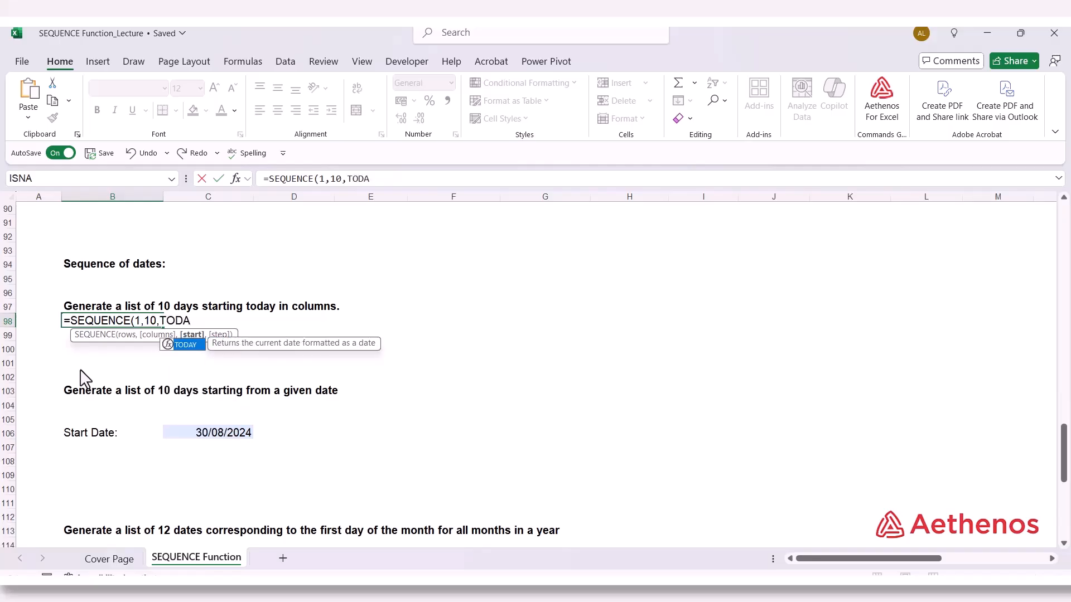
key("Tab")
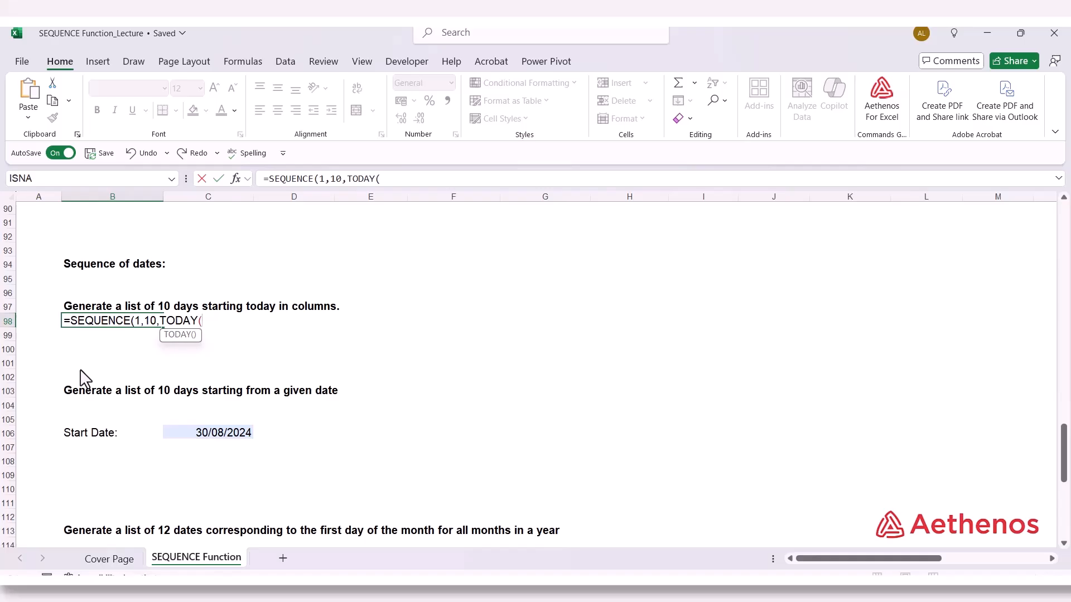
type(")")
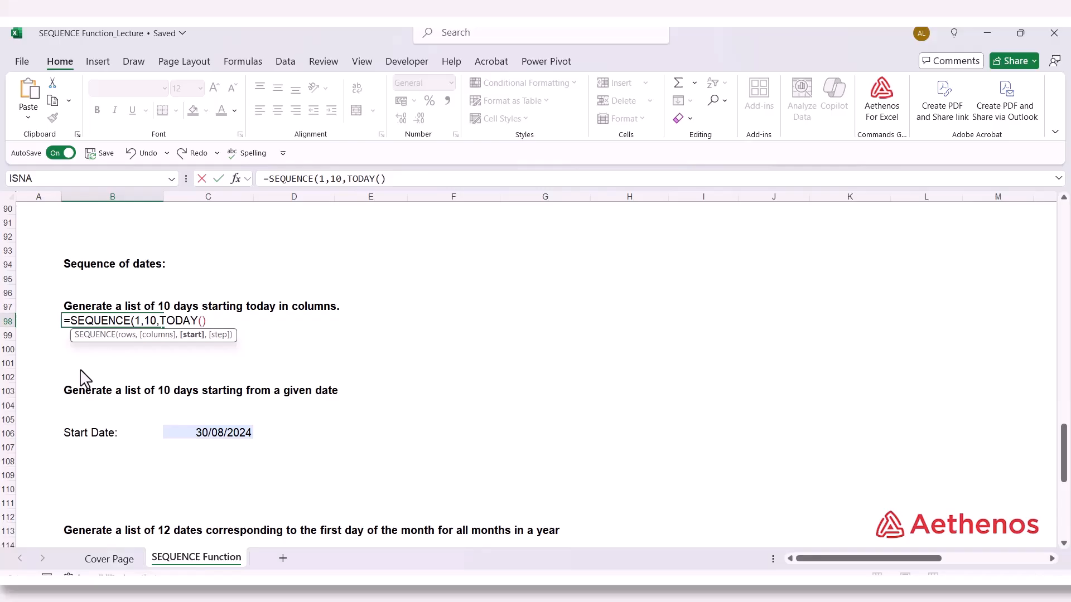
type(",1)")
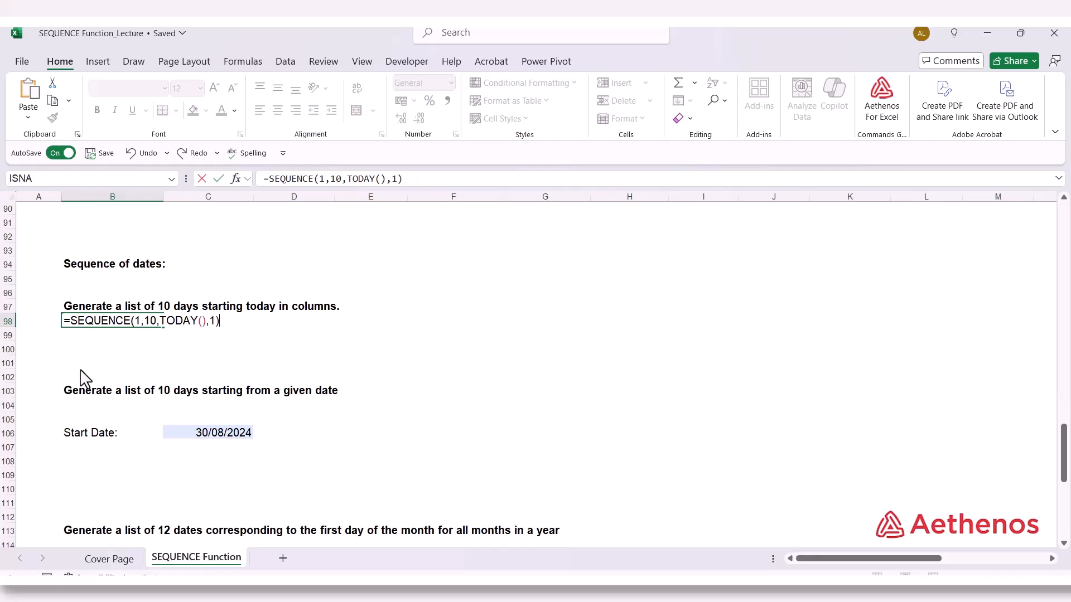
key("Return")
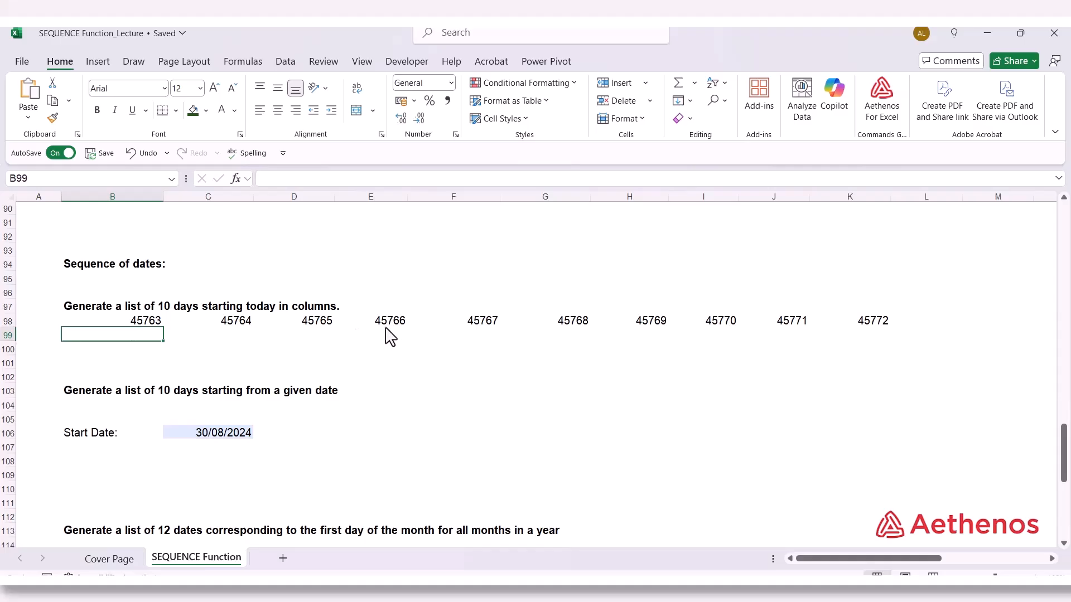
Format the ten-day list in B98:K98 as Short Date
left_click(140, 324)
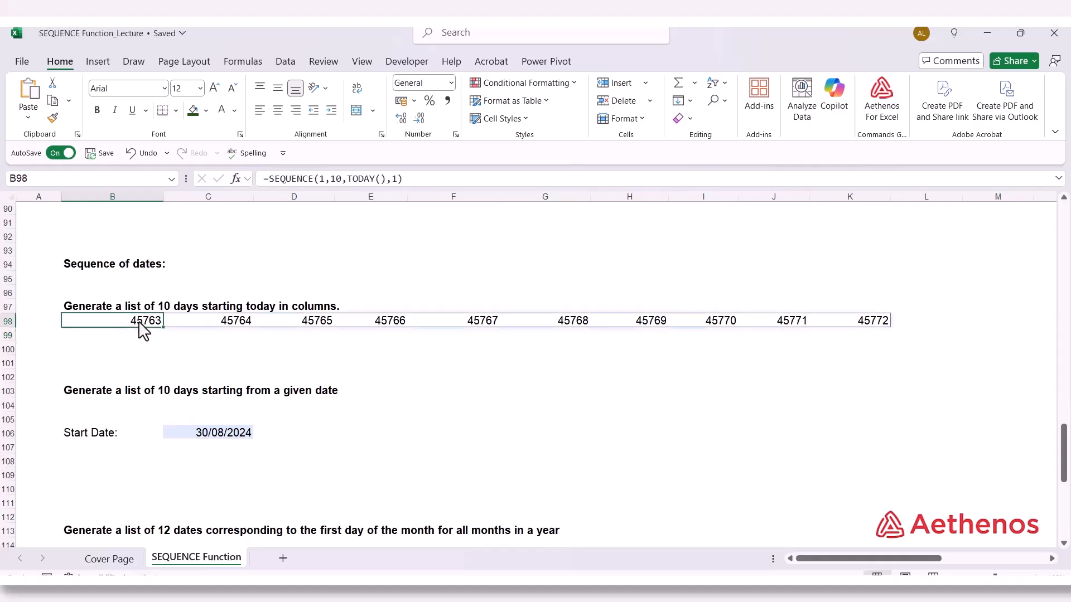
left_click_drag(126, 325, 875, 328)
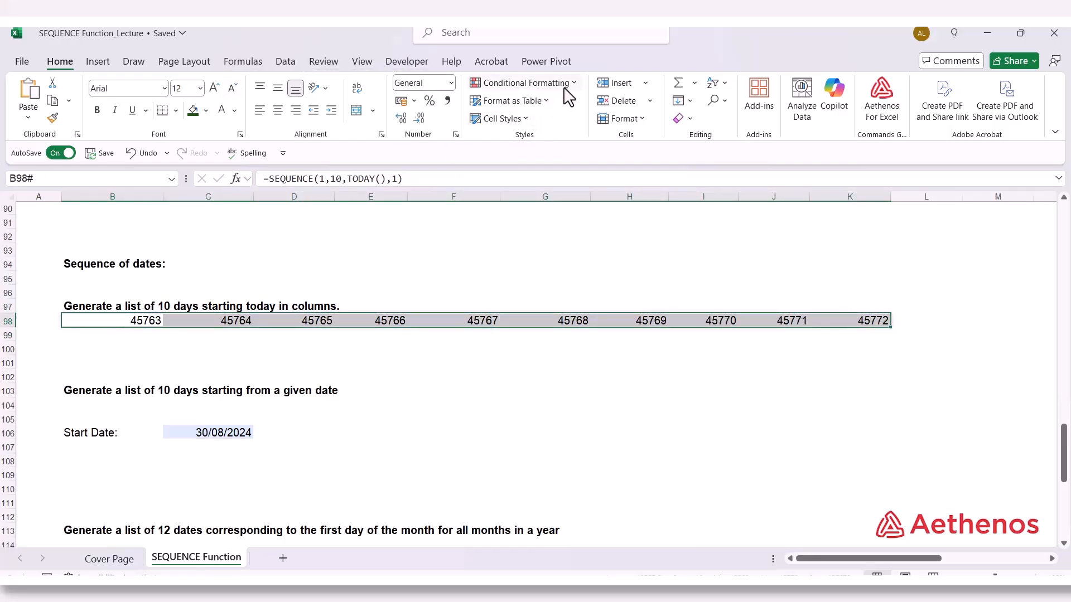
left_click(452, 84)
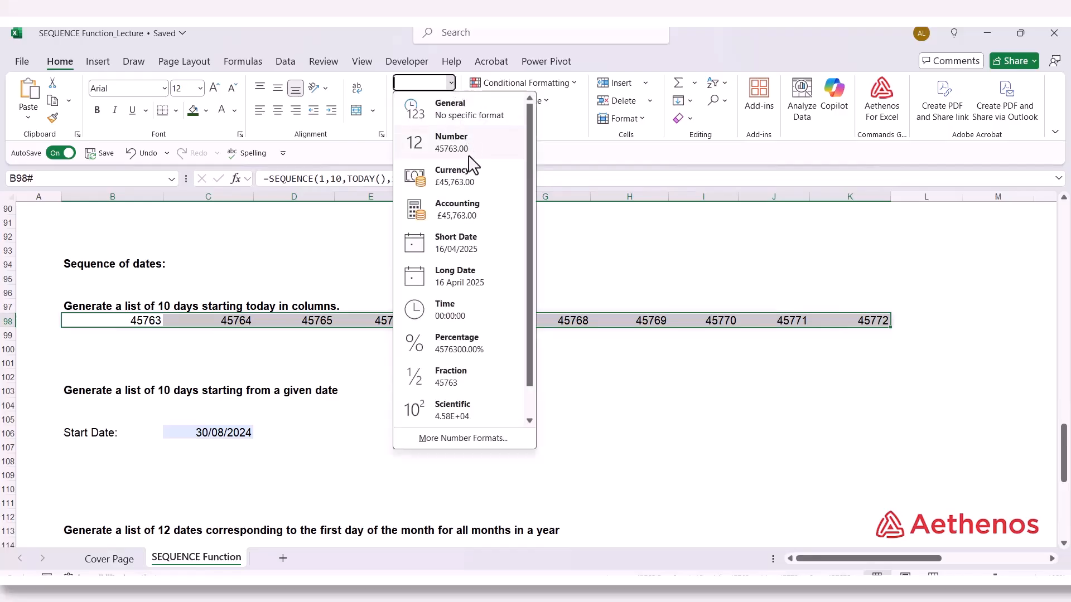
left_click(462, 253)
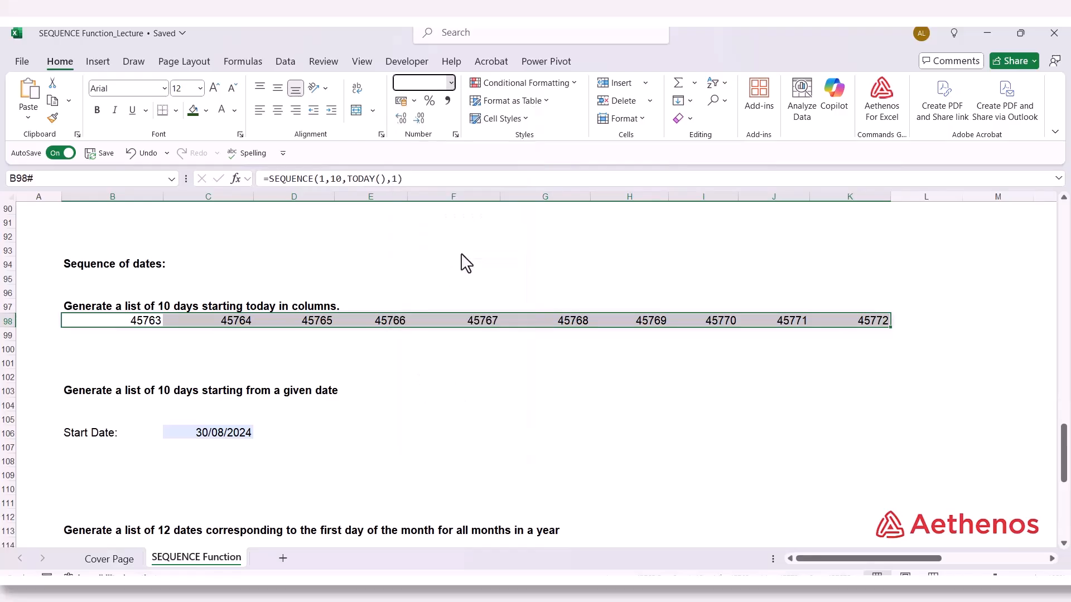
left_click(515, 367)
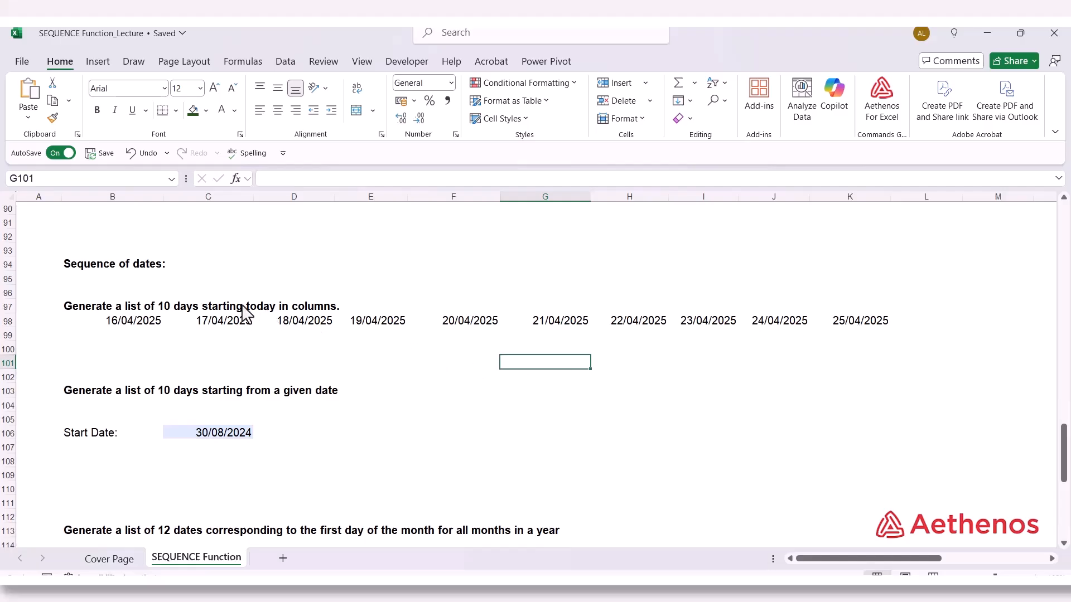
Enter =SEQUENCE(1,10,"30/08/2024",1) in B104 under "Generate a list of 10 days starting from a given date"
scroll(223, 321, "down", 1)
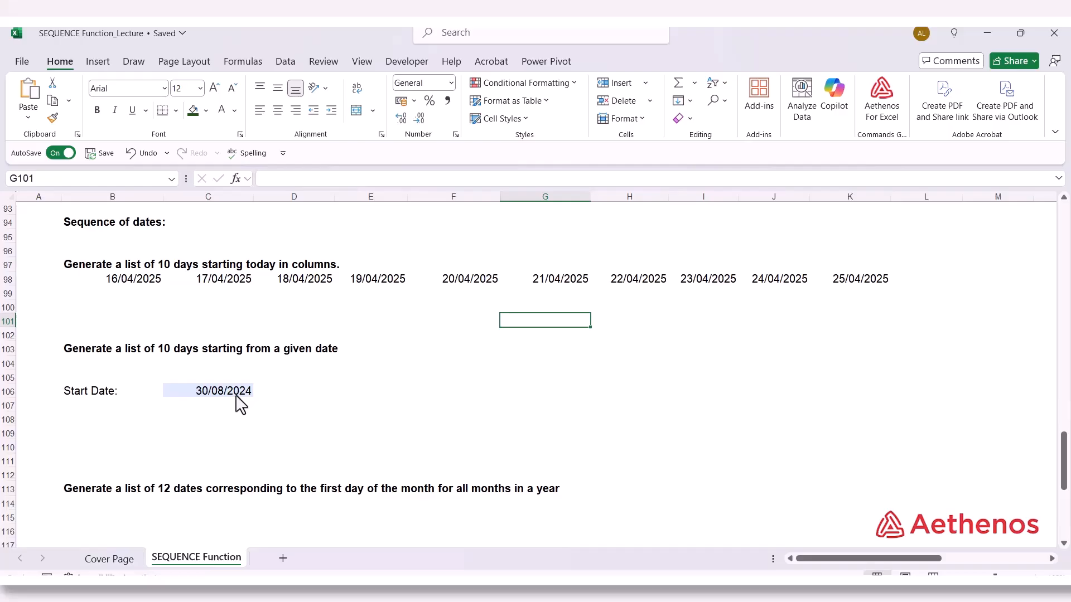
left_click(114, 368)
type("=")
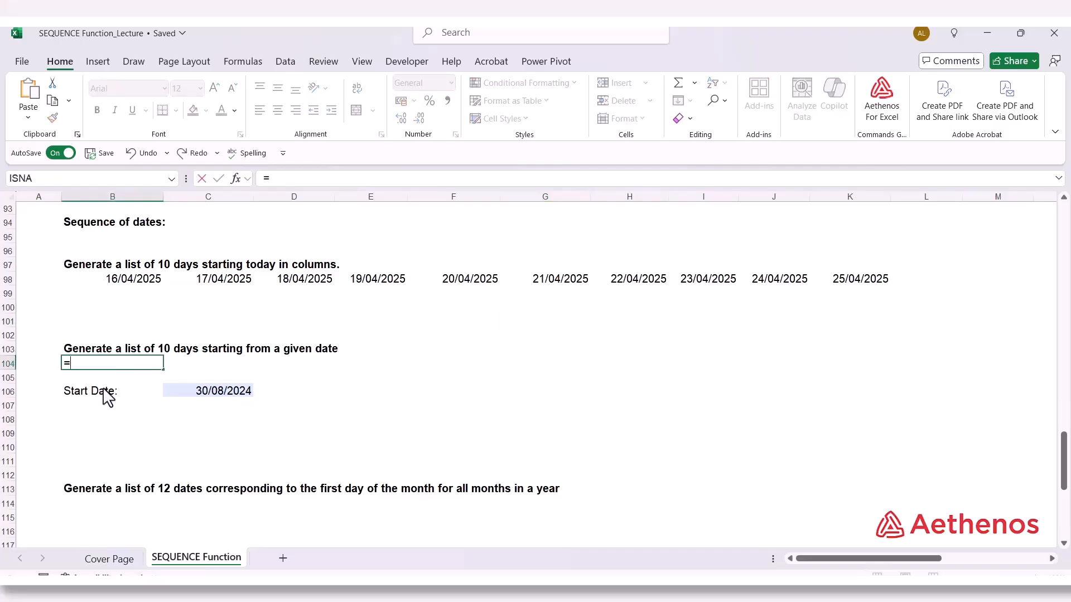
type("seq")
key("Tab")
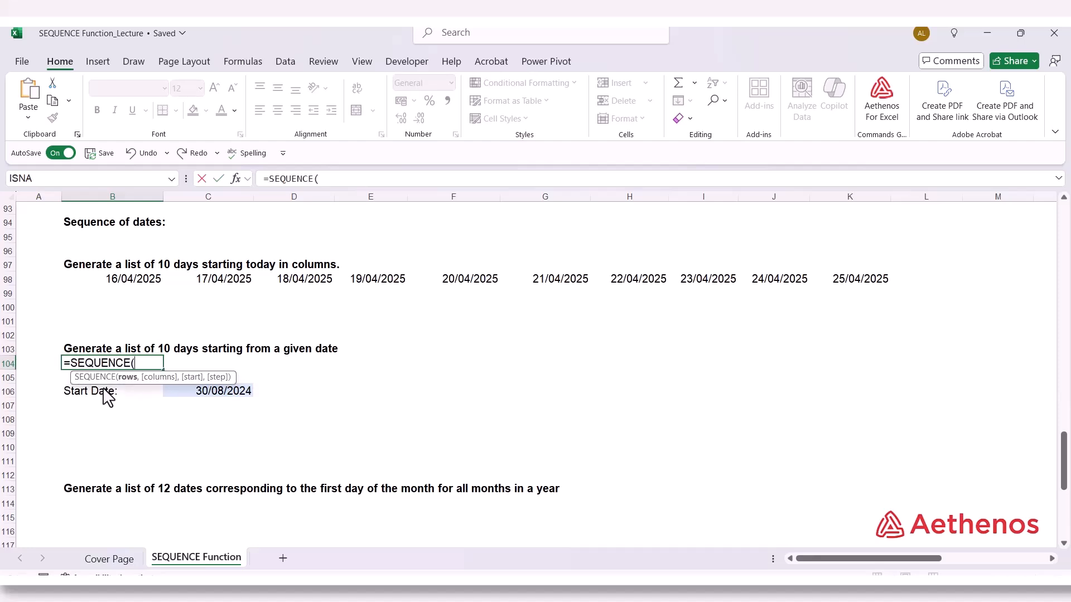
type("1,")
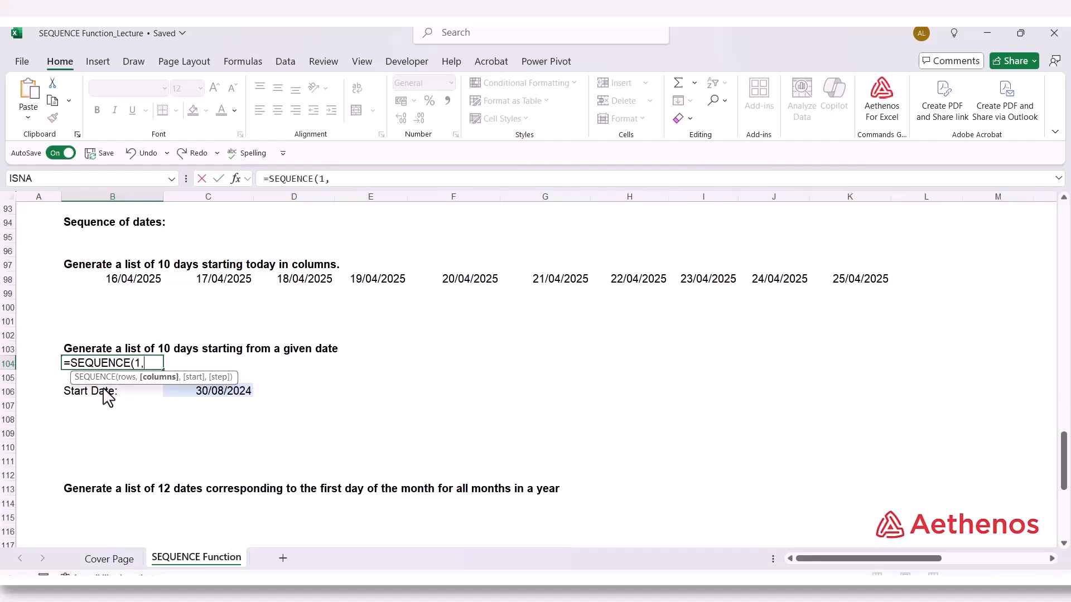
type("10,")
type("\"30/0")
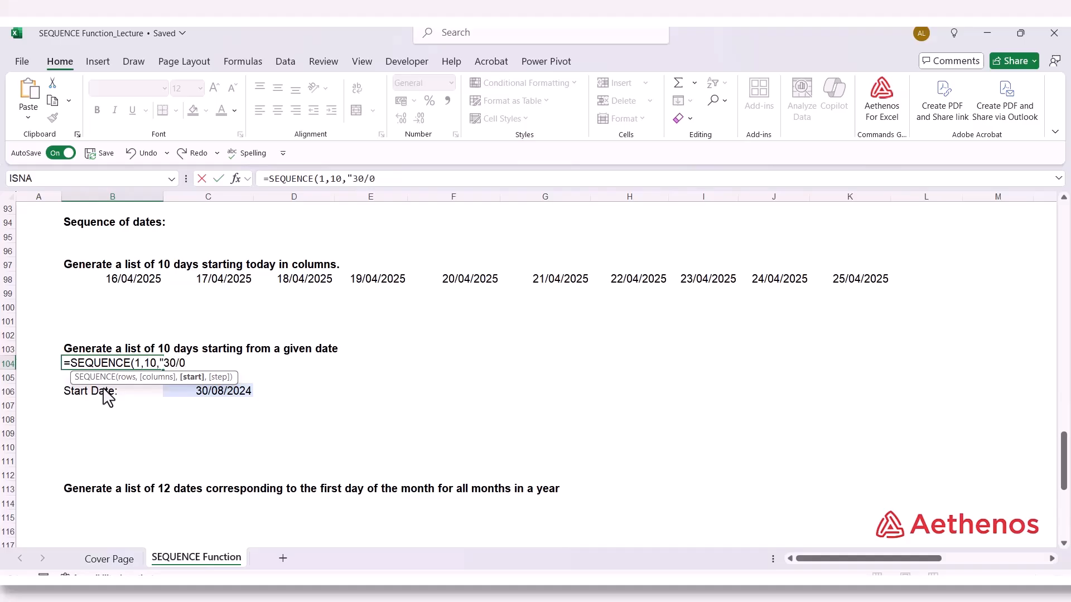
type("8/2024\",")
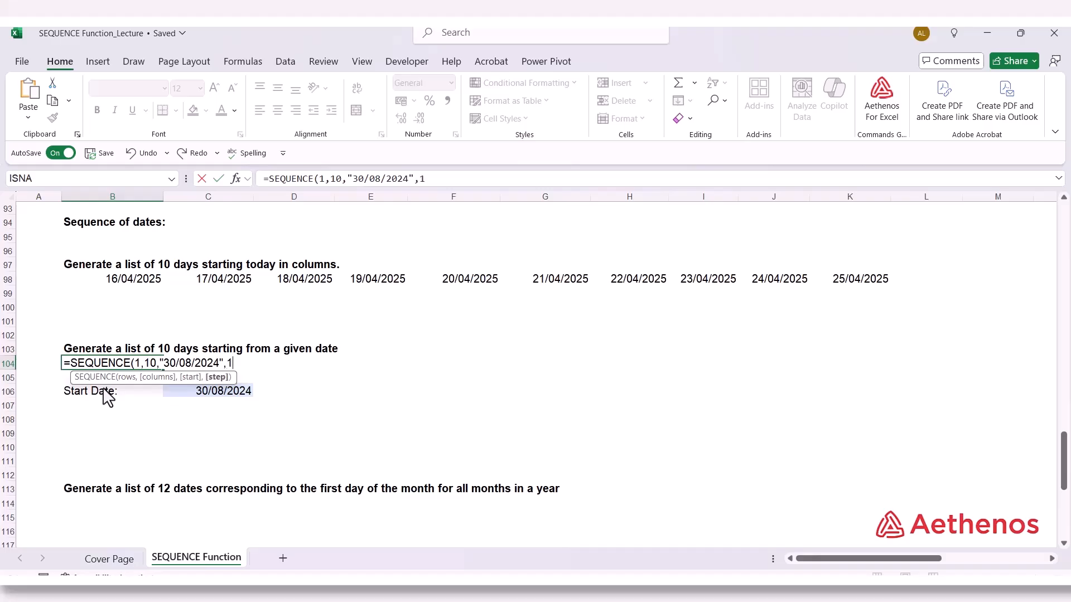
type("1)")
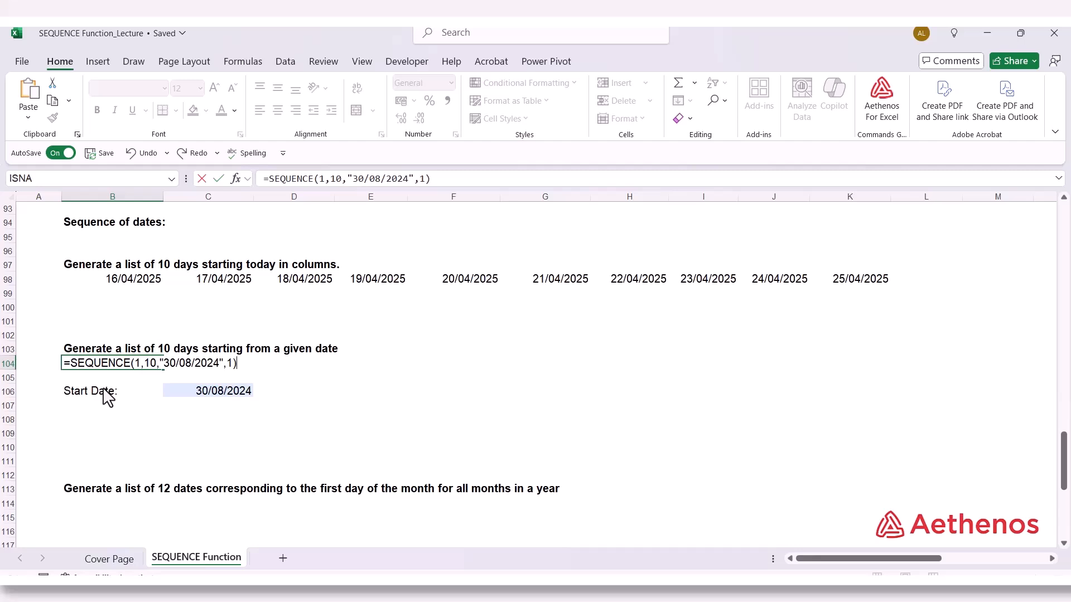
key("Return")
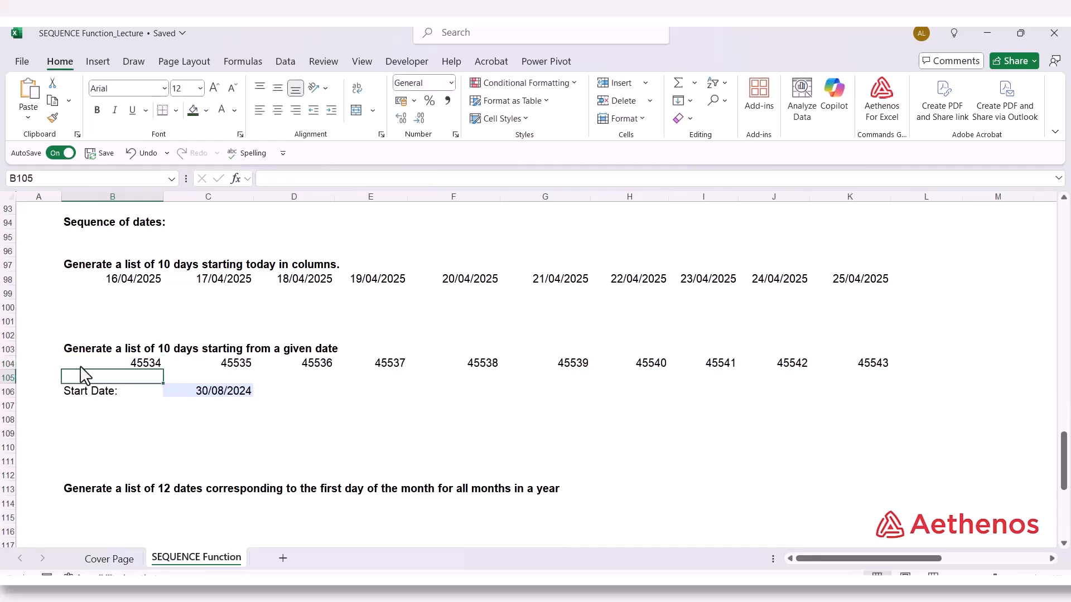
Format the ten-day list from the given date in B104:K104 as Short Date
left_click_drag(106, 363, 871, 374)
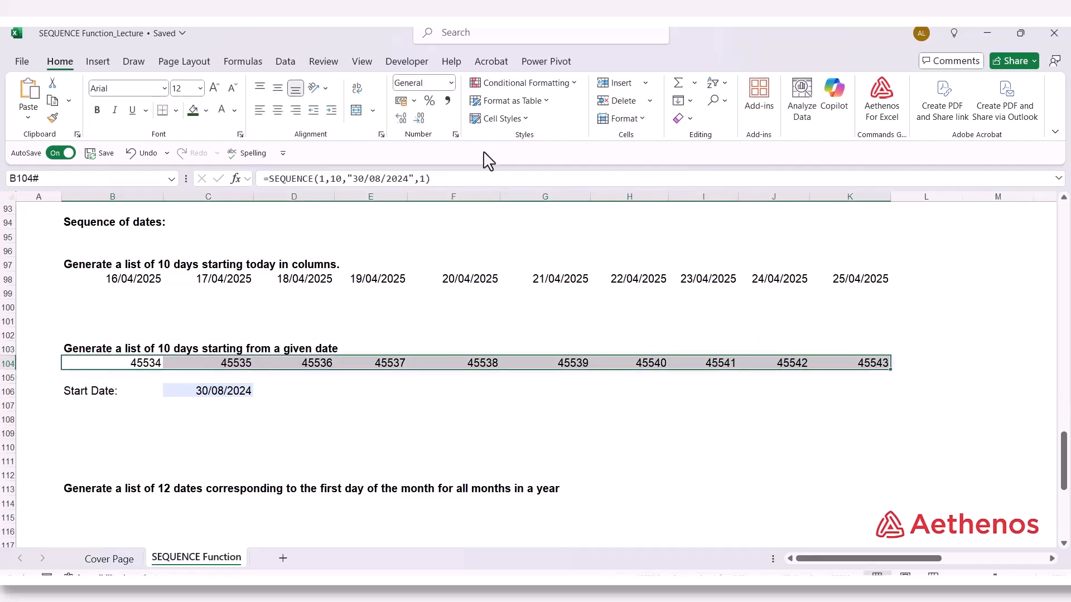
left_click(450, 82)
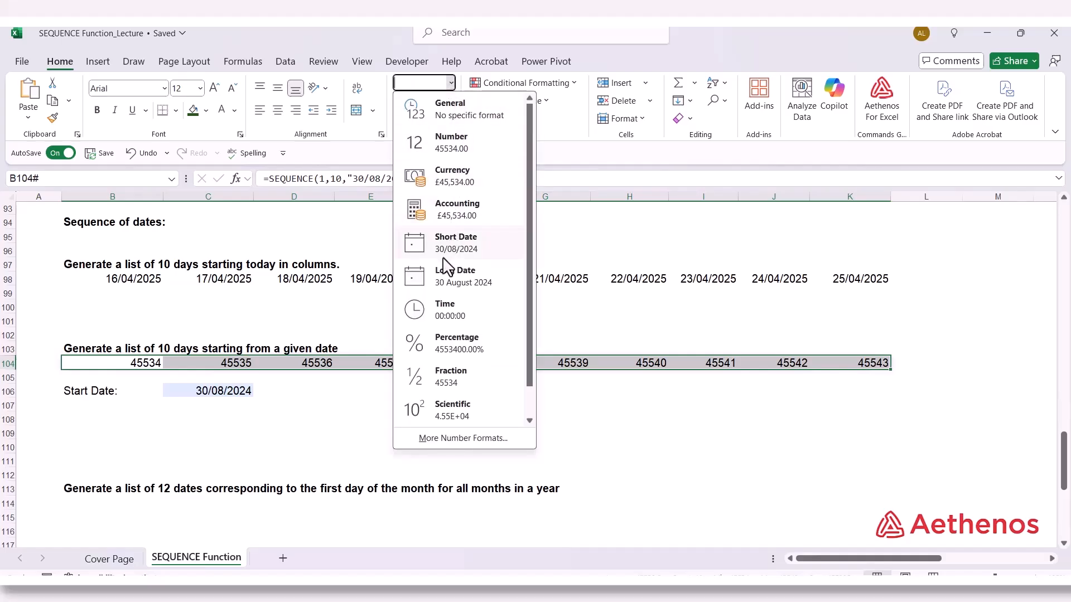
left_click(449, 250)
left_click(385, 416)
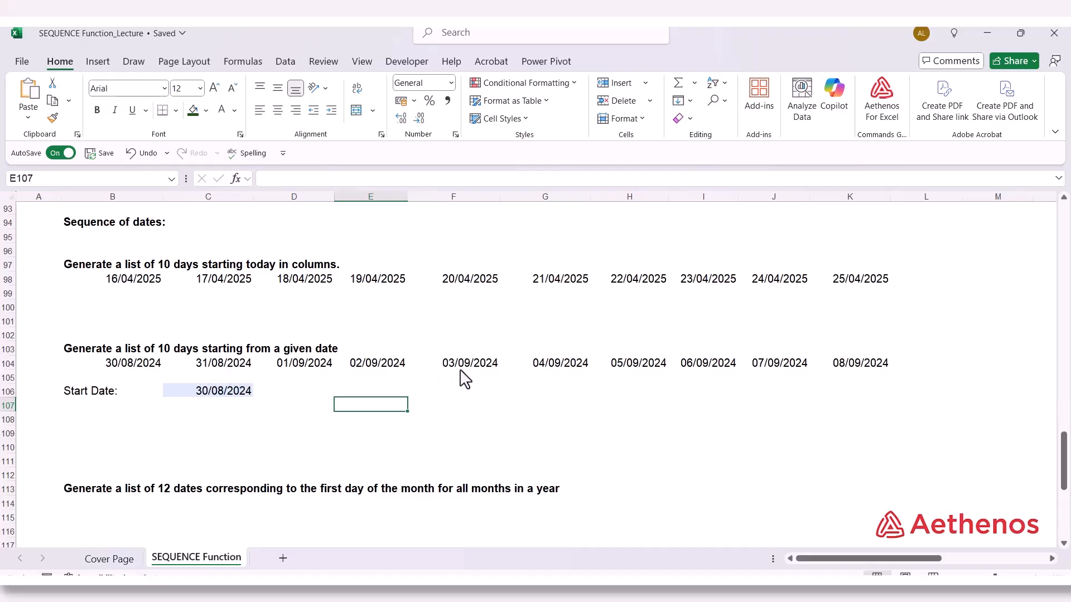
left_click(848, 371)
left_click(675, 338)
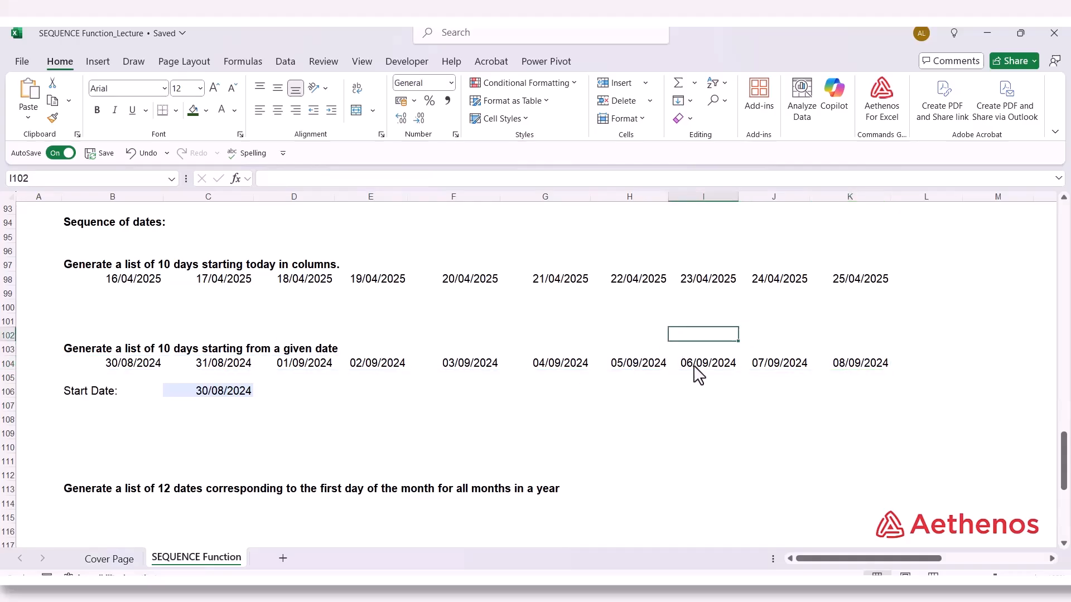
Inspect the start date argument in the B104 SEQUENCE formula without changing it
left_click(133, 373)
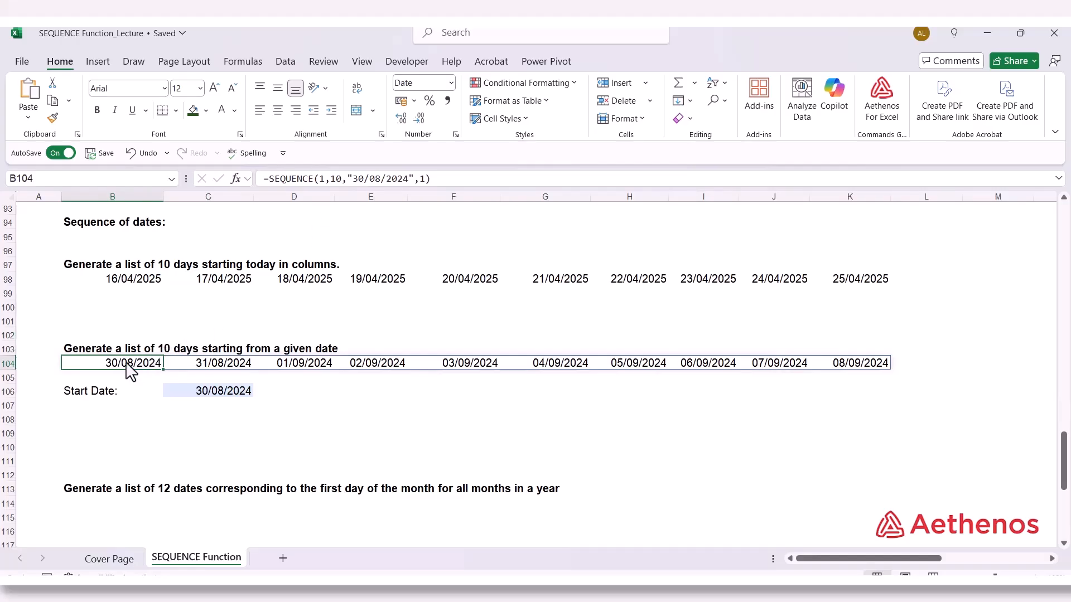
double_click(128, 368)
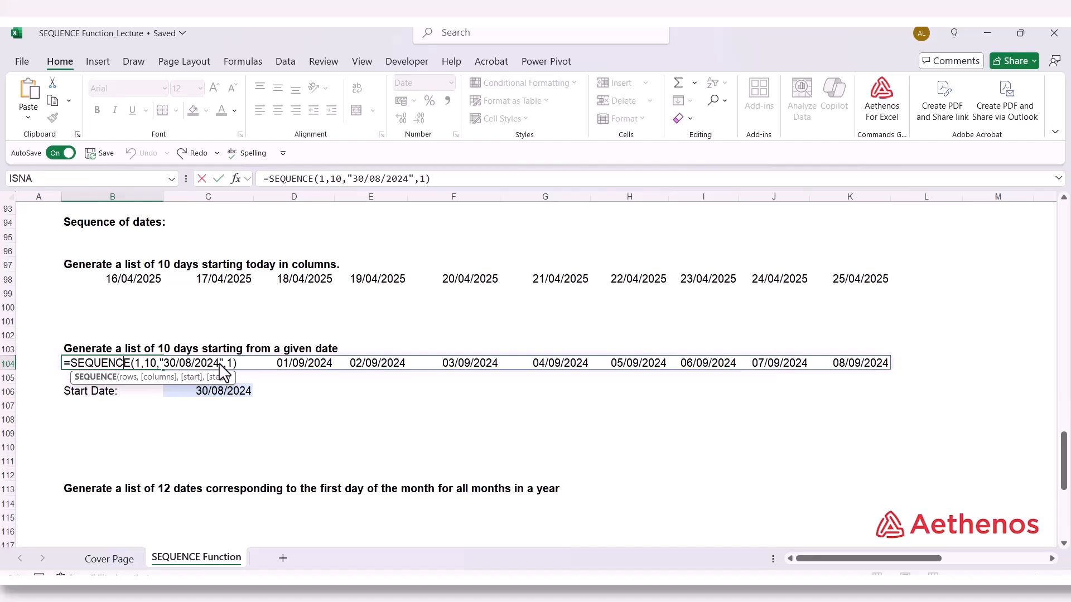
key("Escape")
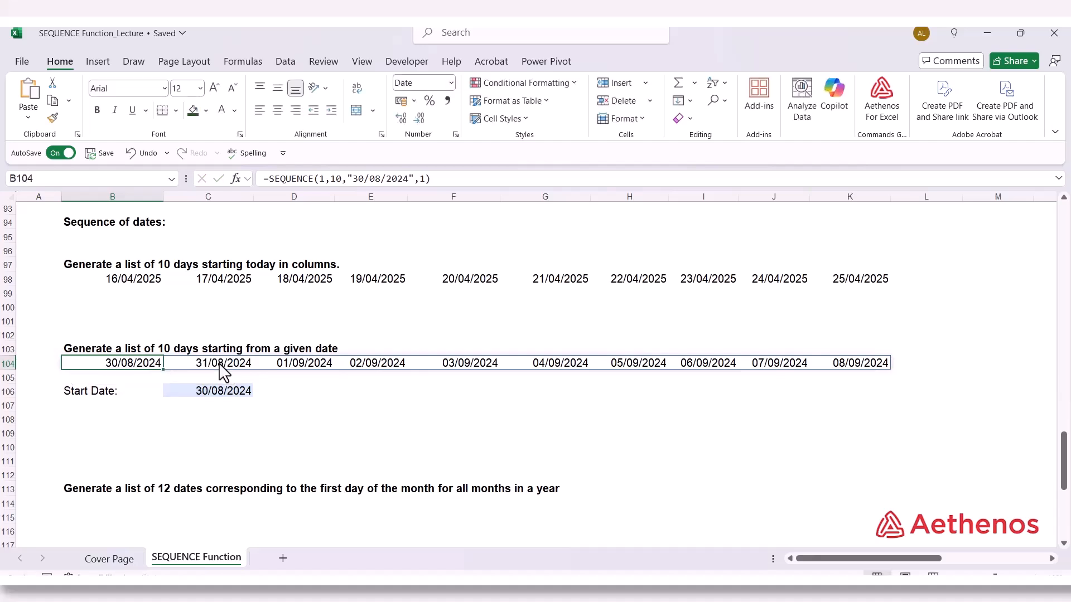
Enter =SEQUENCE(1,10,C106,1) in B107, referencing the Start Date cell for a ten-day list across columns
left_click(195, 397)
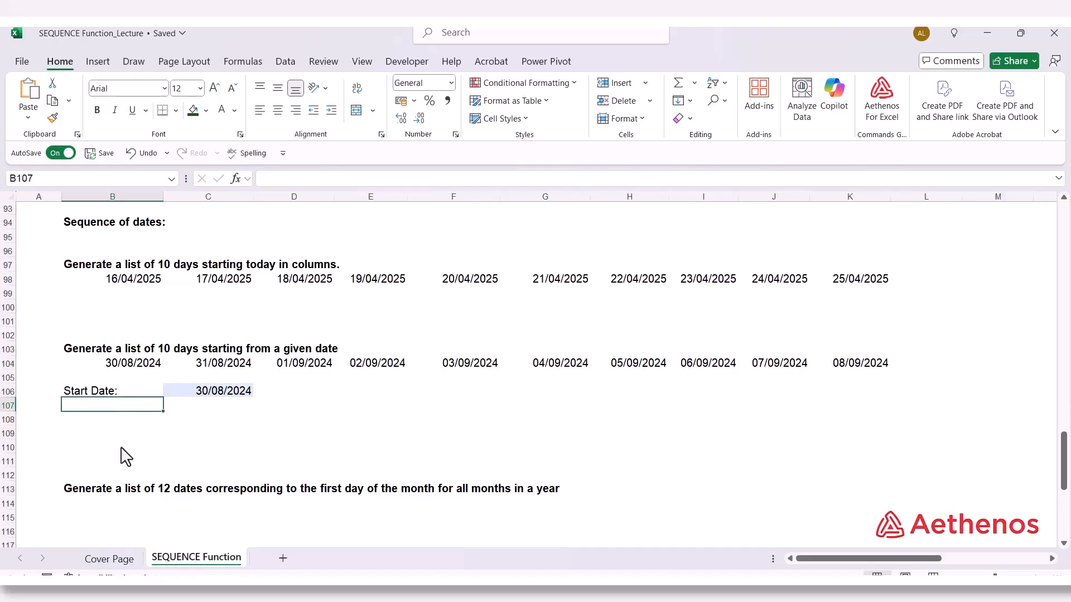
type("=")
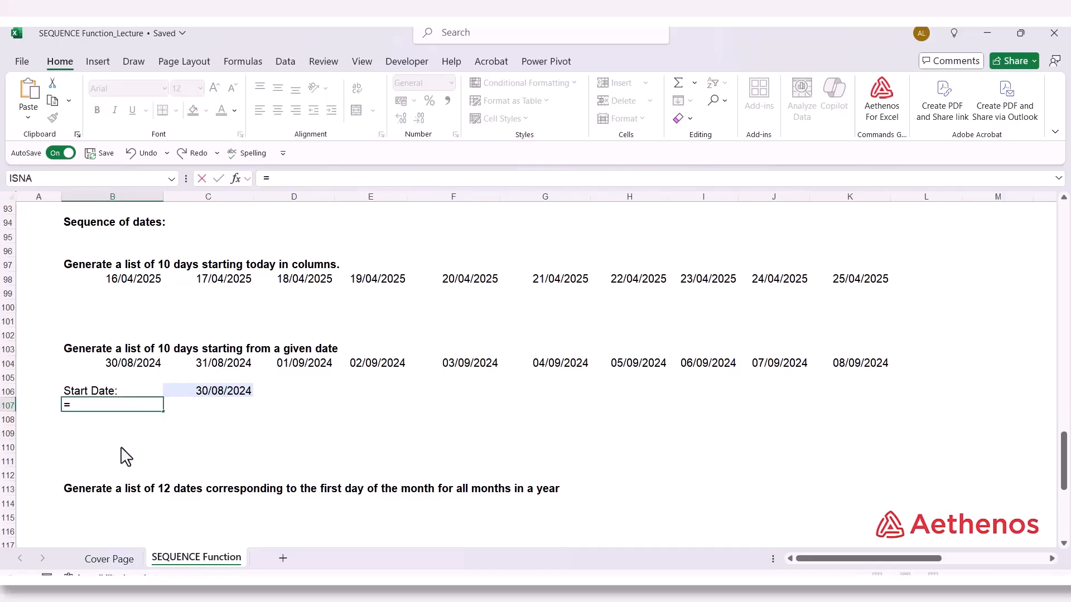
type("seq")
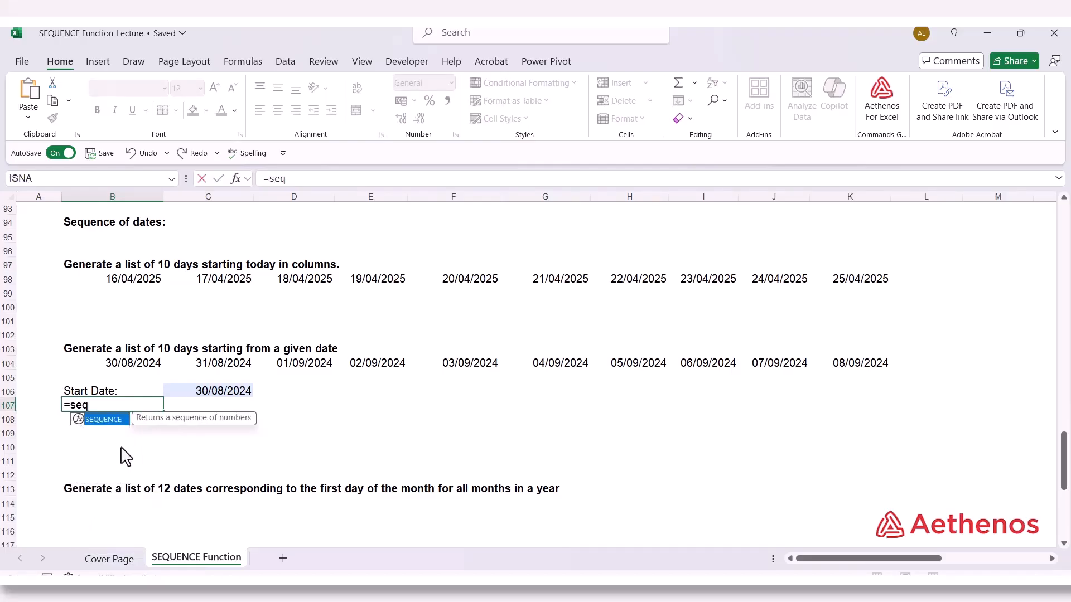
key("Tab")
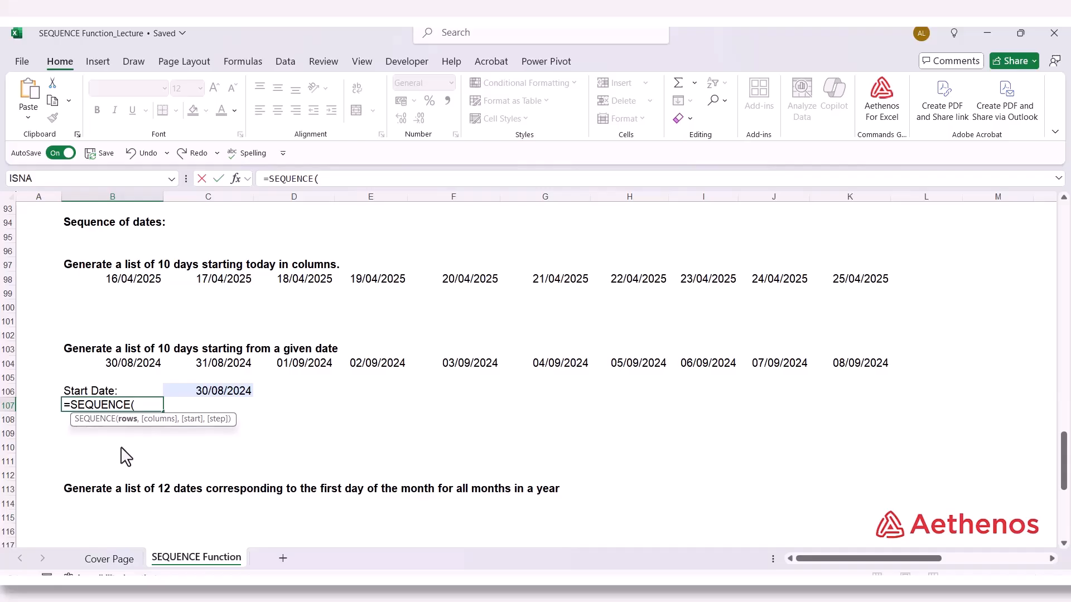
type("1,10")
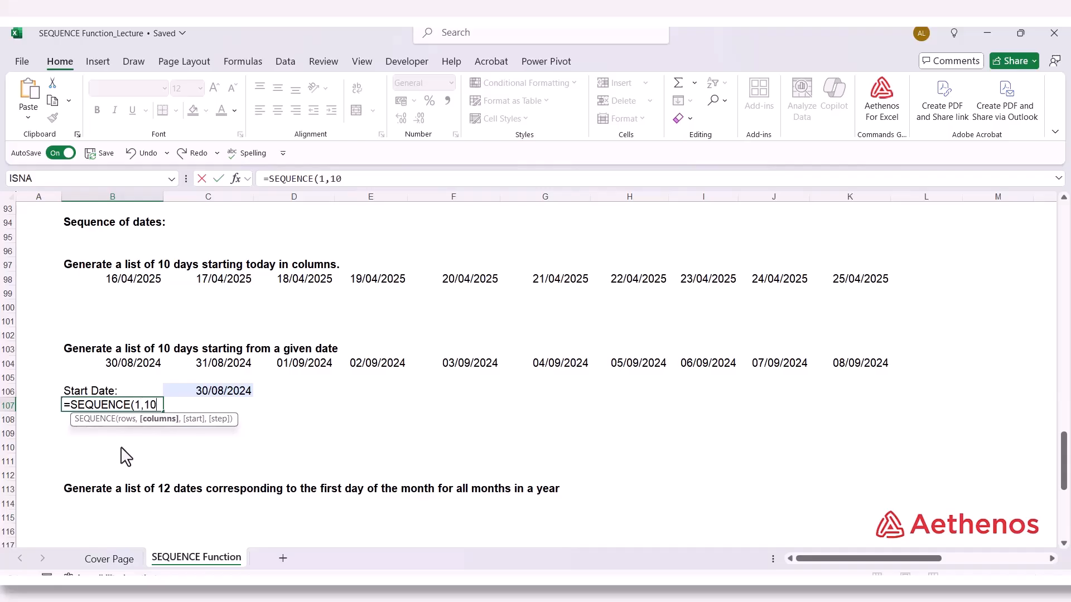
type(",")
left_click(186, 394)
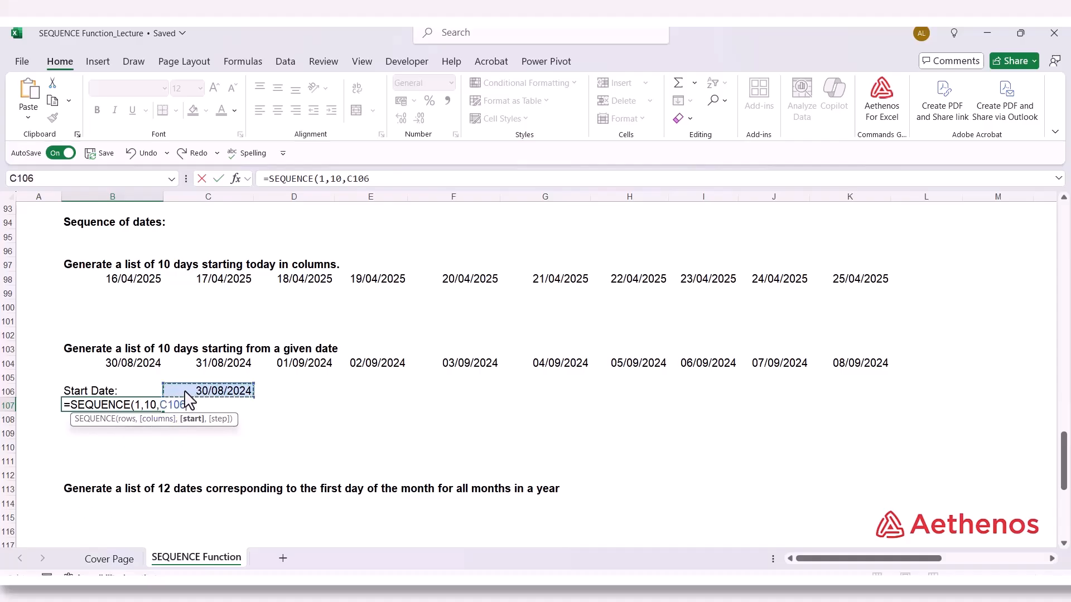
type(",1)")
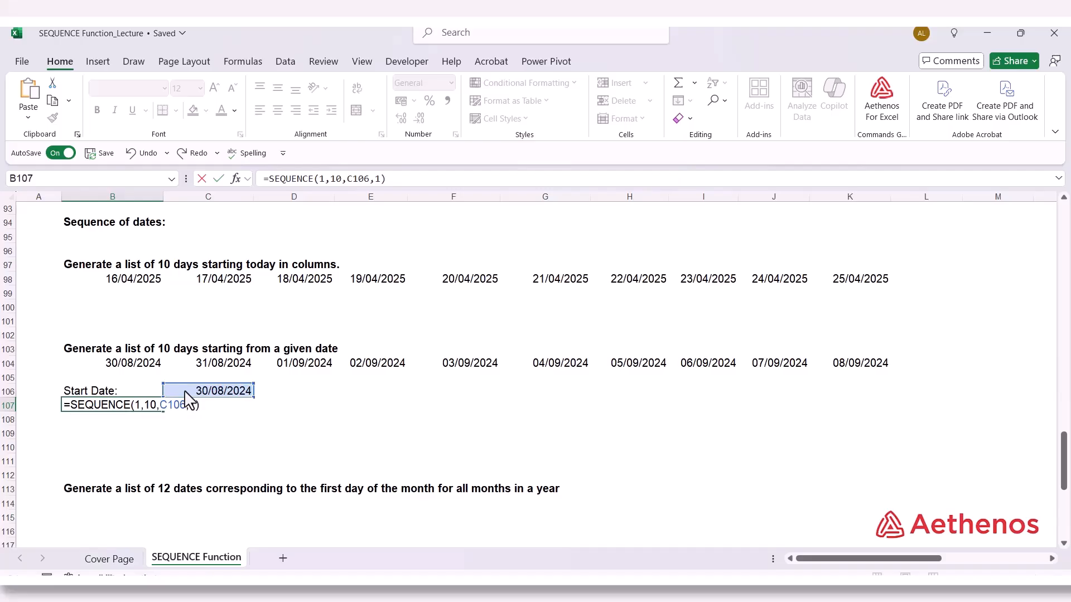
key("Return")
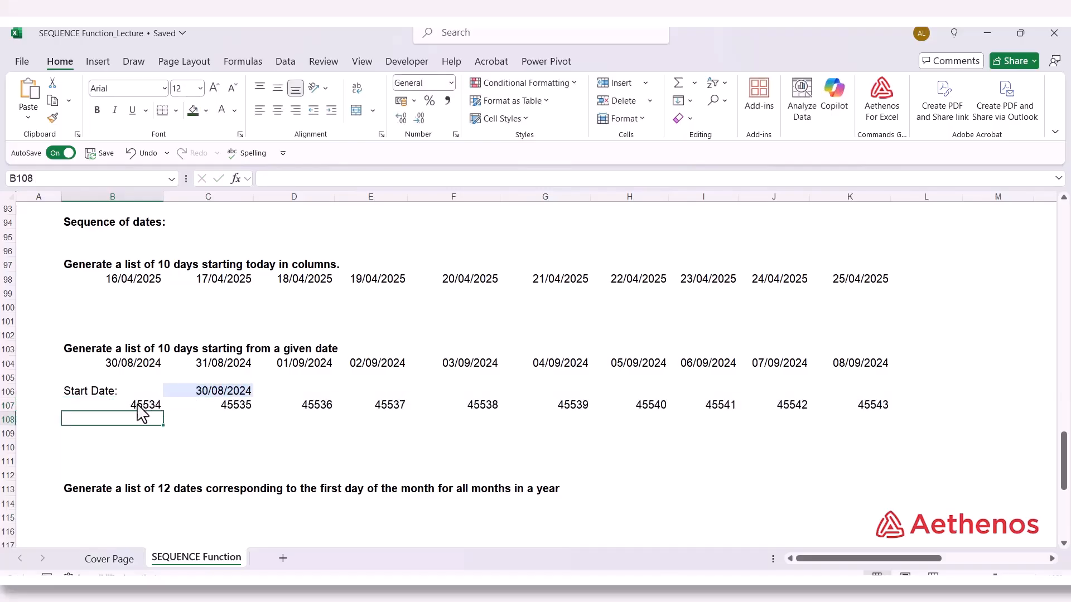
Format the ten-day list in B107:K107 as Short Date
left_click_drag(143, 409, 854, 409)
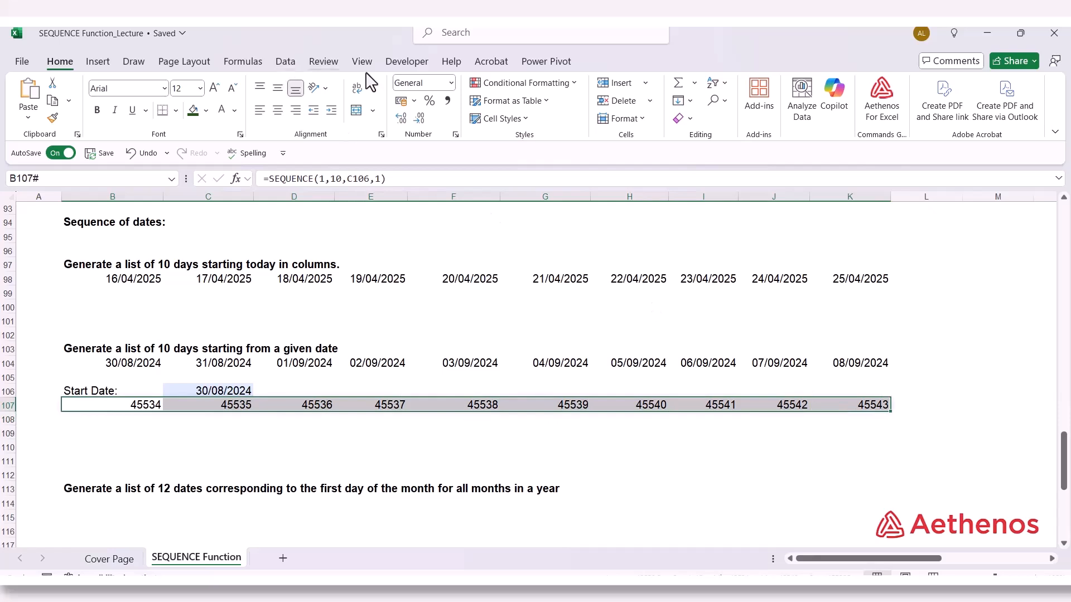
left_click(452, 84)
left_click(438, 246)
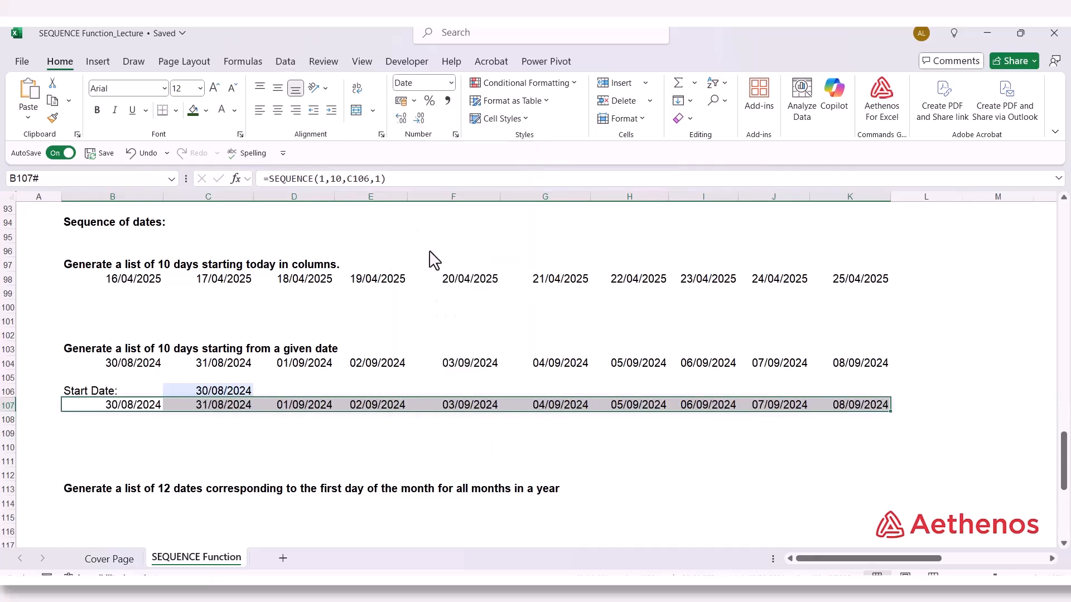
left_click(421, 438)
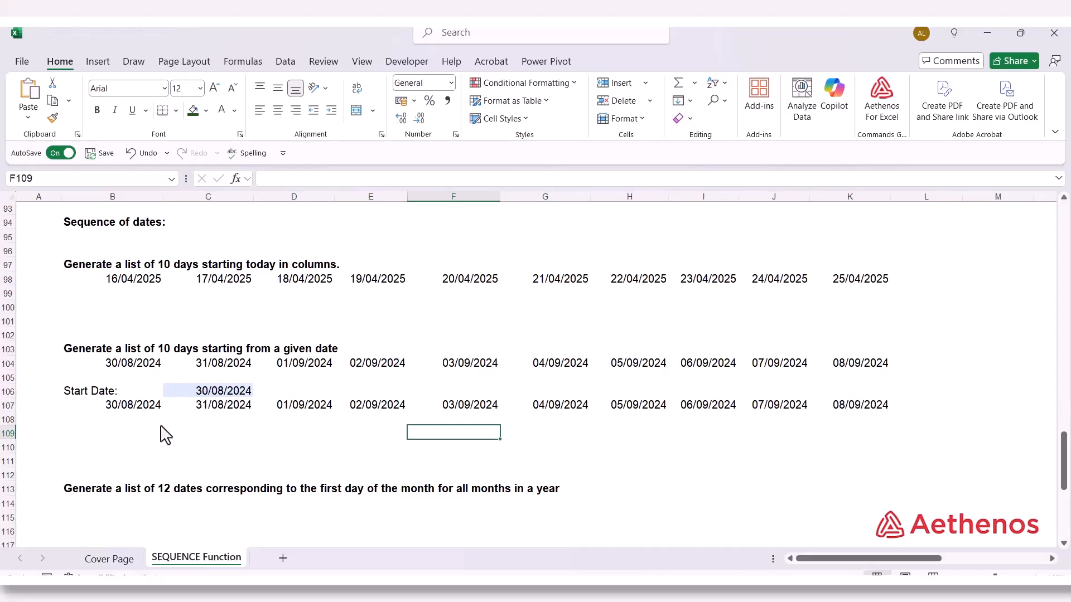
Start an EDATE formula in B114 under "Generate a list of 12 dates corresponding to the first day of the month"
scroll(164, 433, "down", 3)
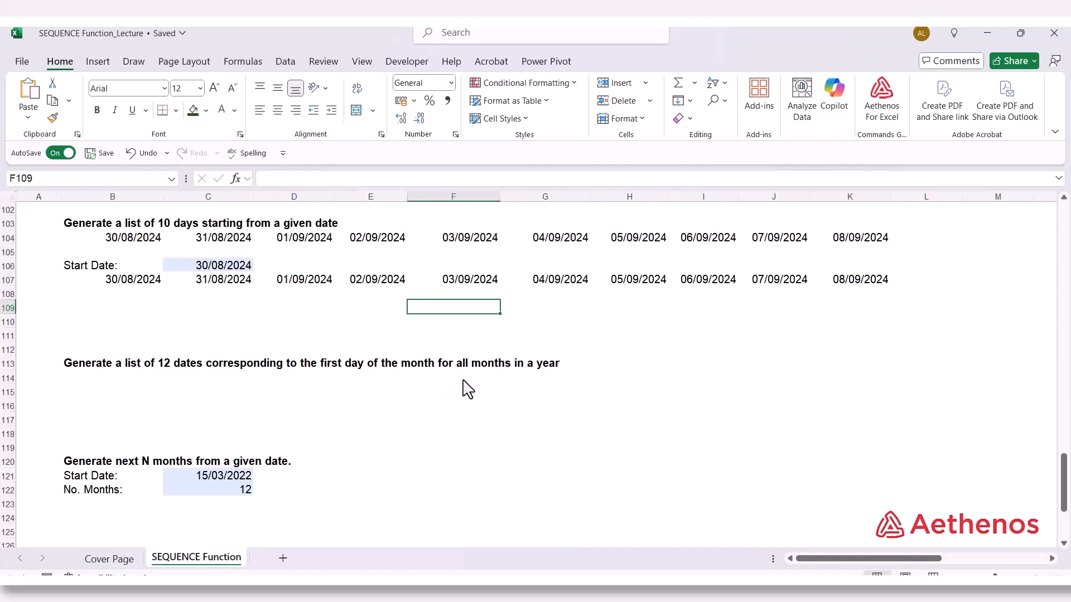
left_click(107, 378)
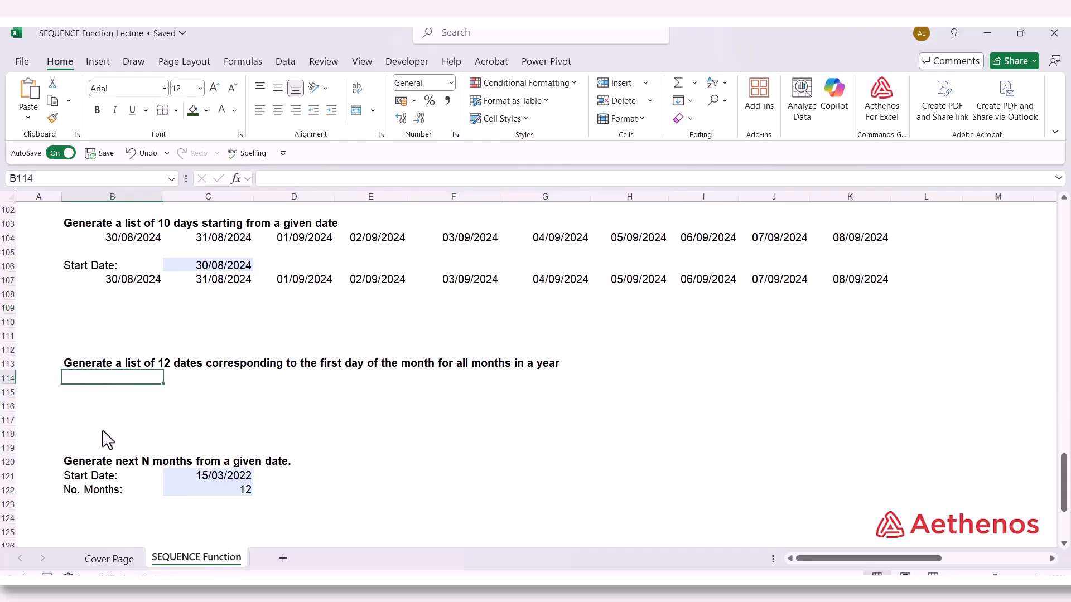
type("=")
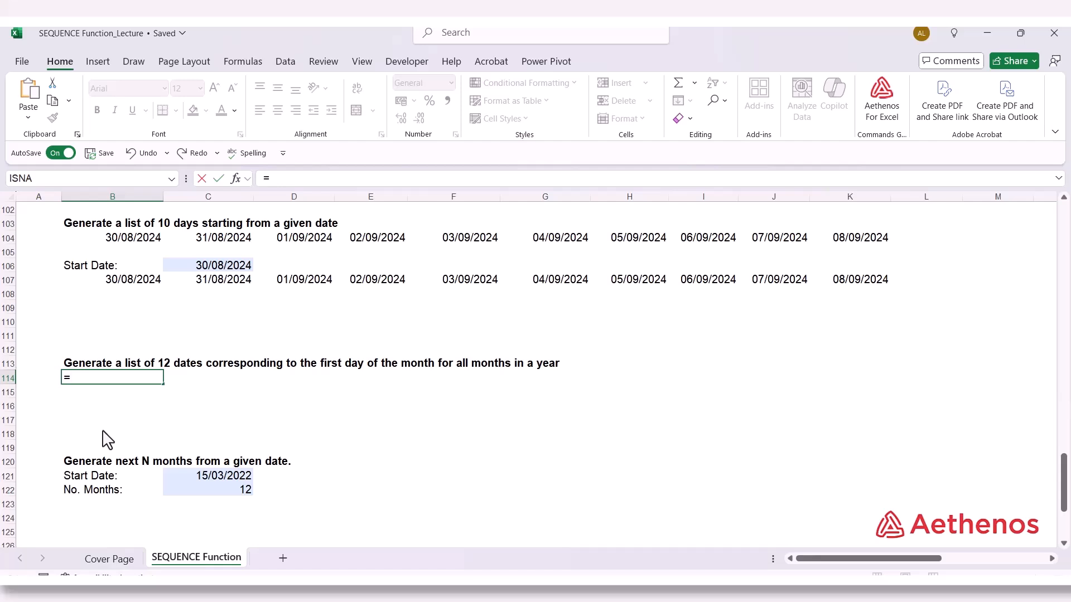
type("ED")
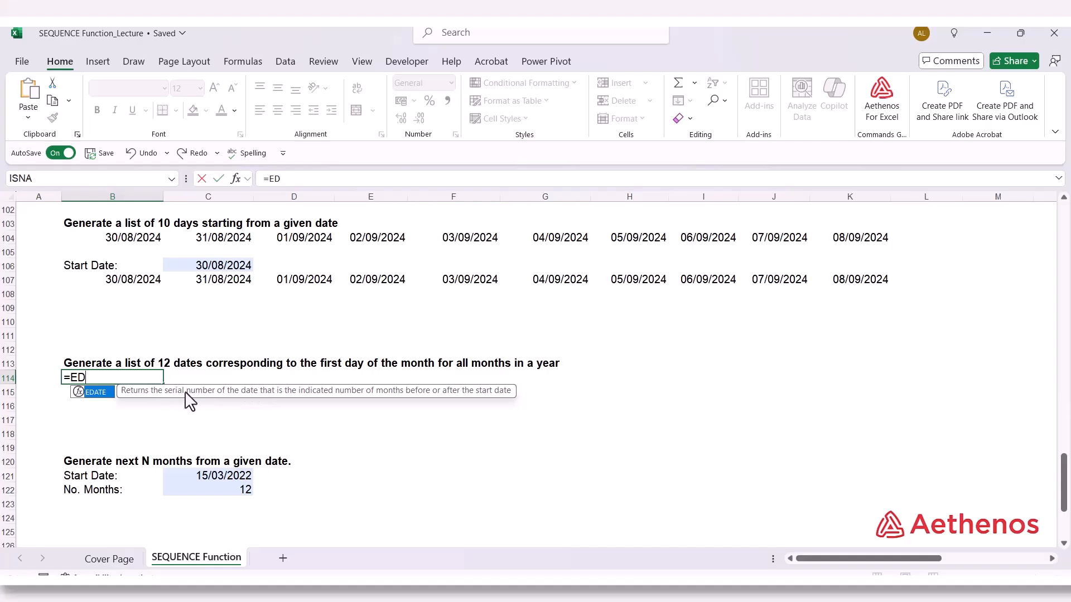
Complete the EDATE function name in B114 and enter "1/1/2025" as its start date argument
double_click(103, 393)
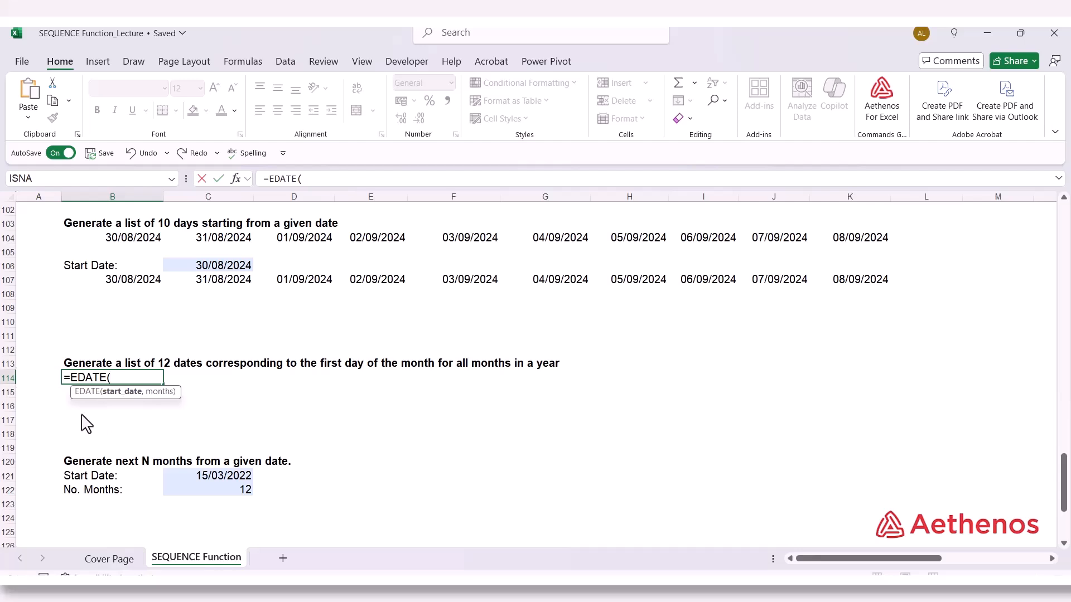
type("\"1/1/2025\",")
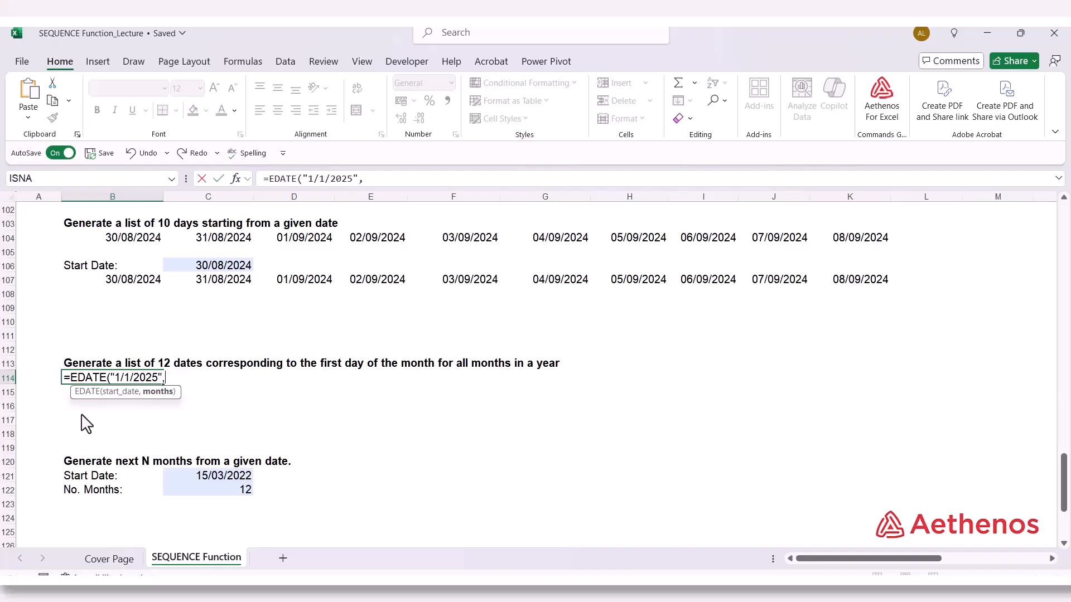
type("s")
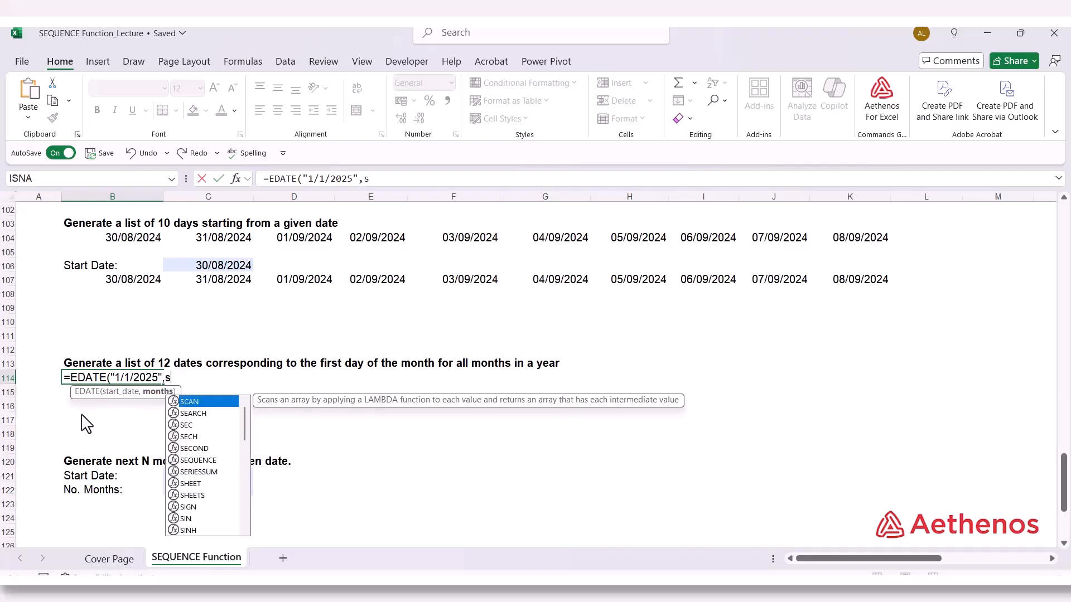
type("eq")
Finish the B114 formula with SEQUENCE(1,12,0,1) as the months argument of EDATE
key("Tab")
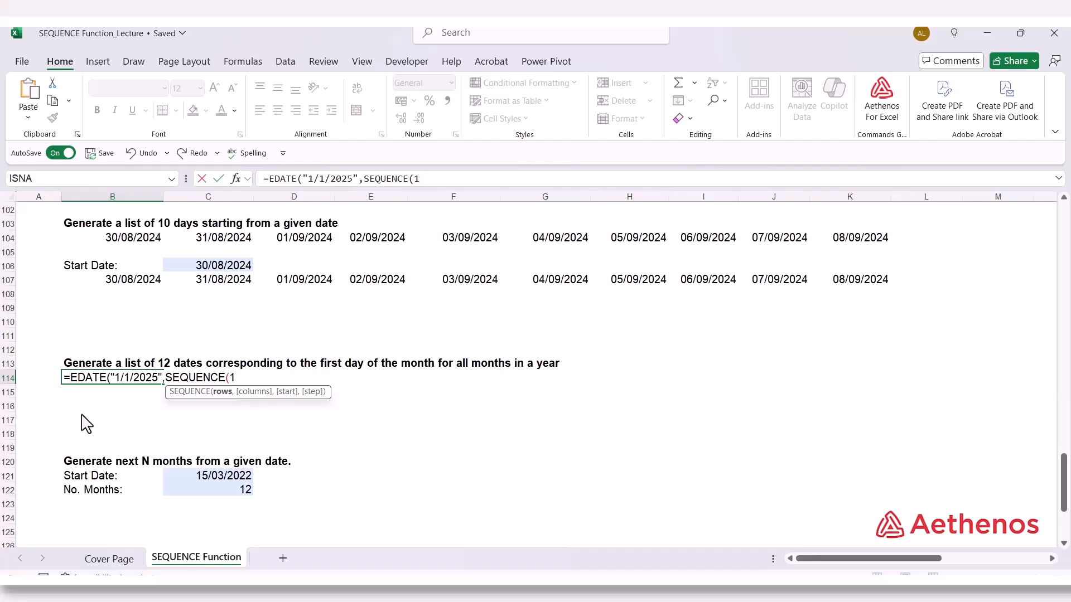
type(",12")
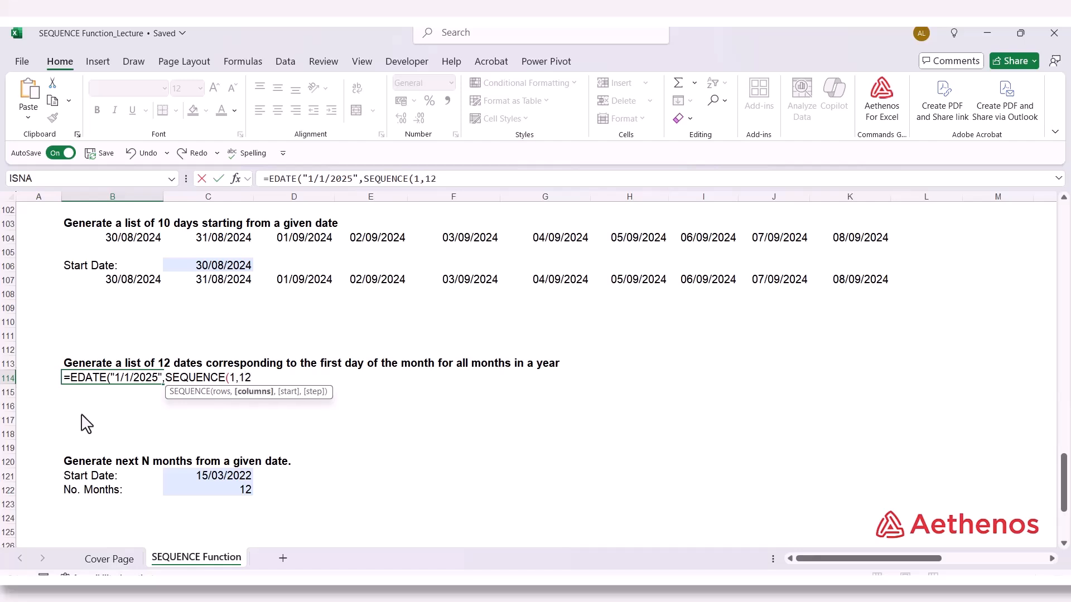
type(",")
type("0,1")
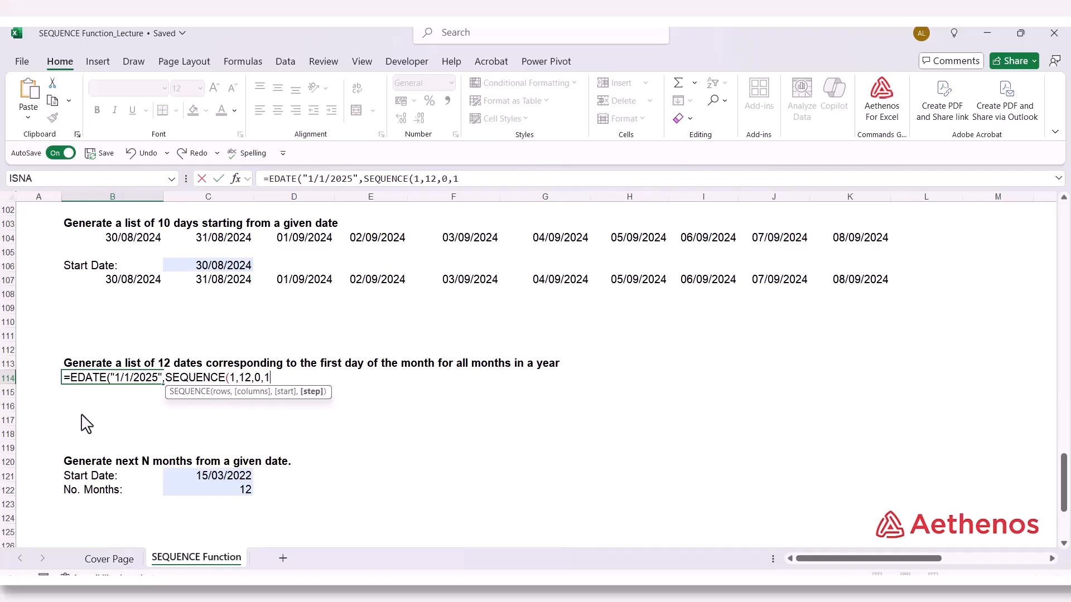
type(")")
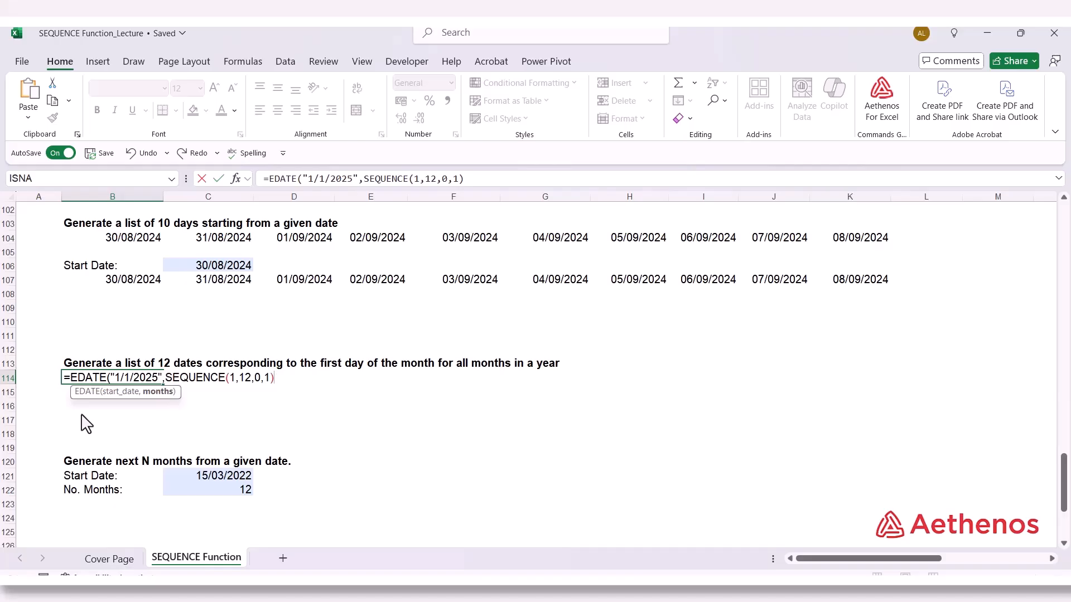
type(")")
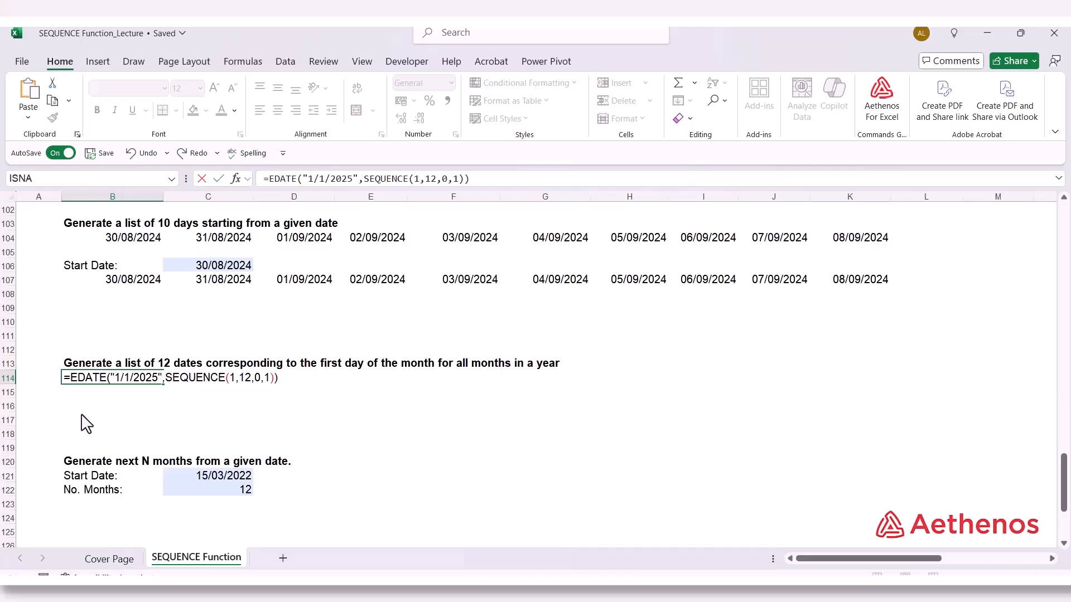
key("Return")
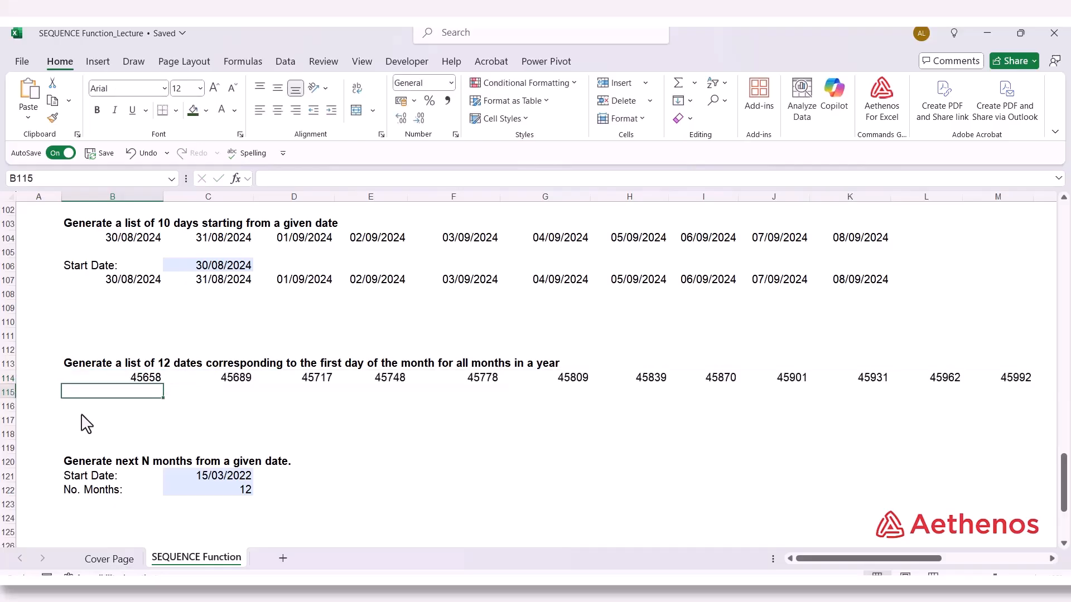
Format the twelve results in B114:M114 as Short Date and check the dates across the row
left_click_drag(80, 381, 1021, 383)
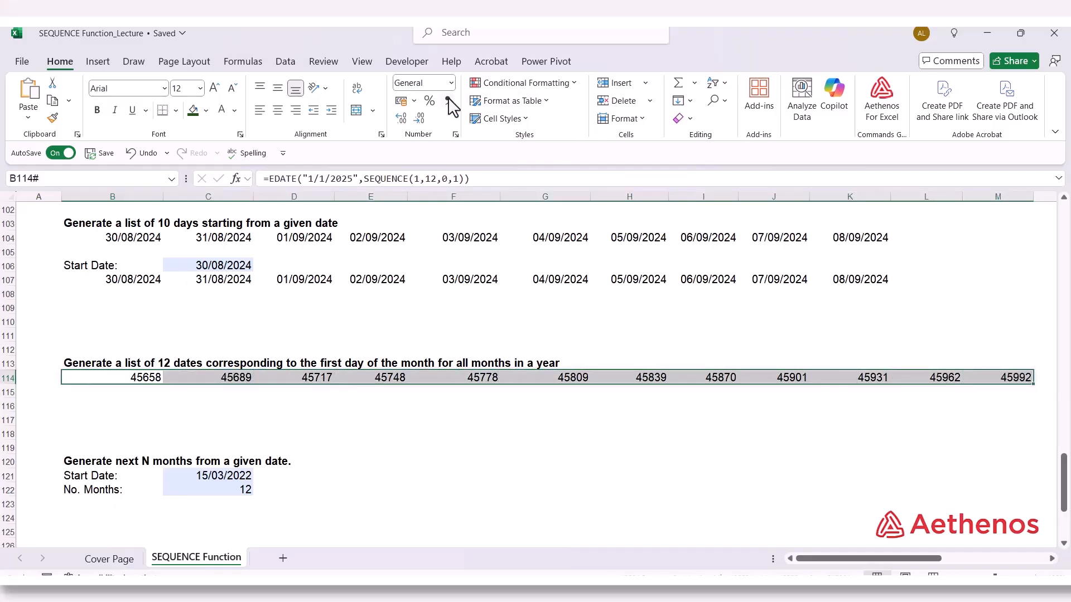
left_click(451, 83)
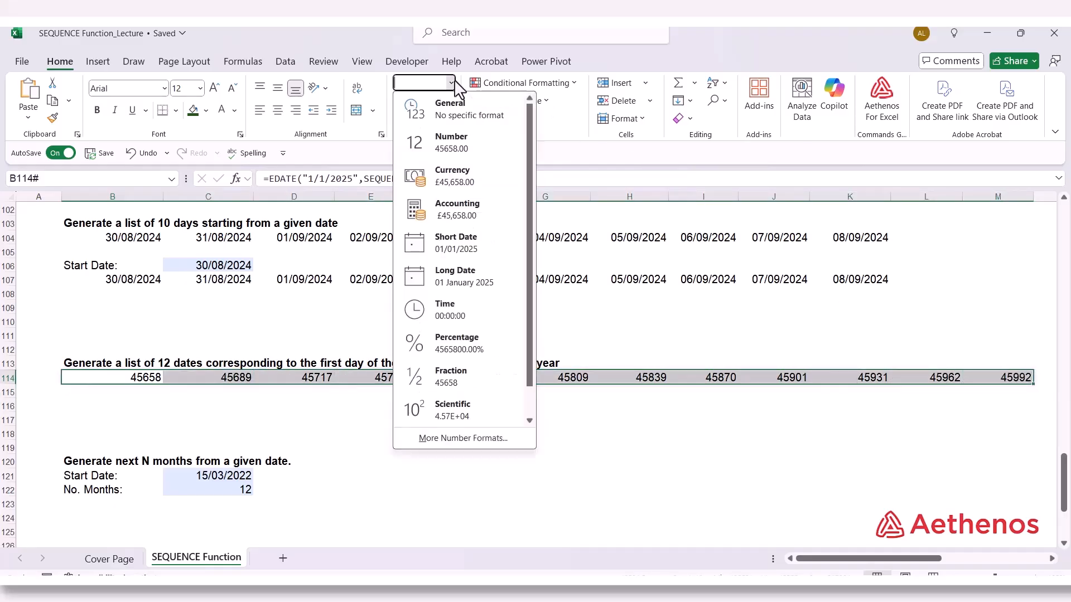
left_click(441, 252)
left_click(360, 422)
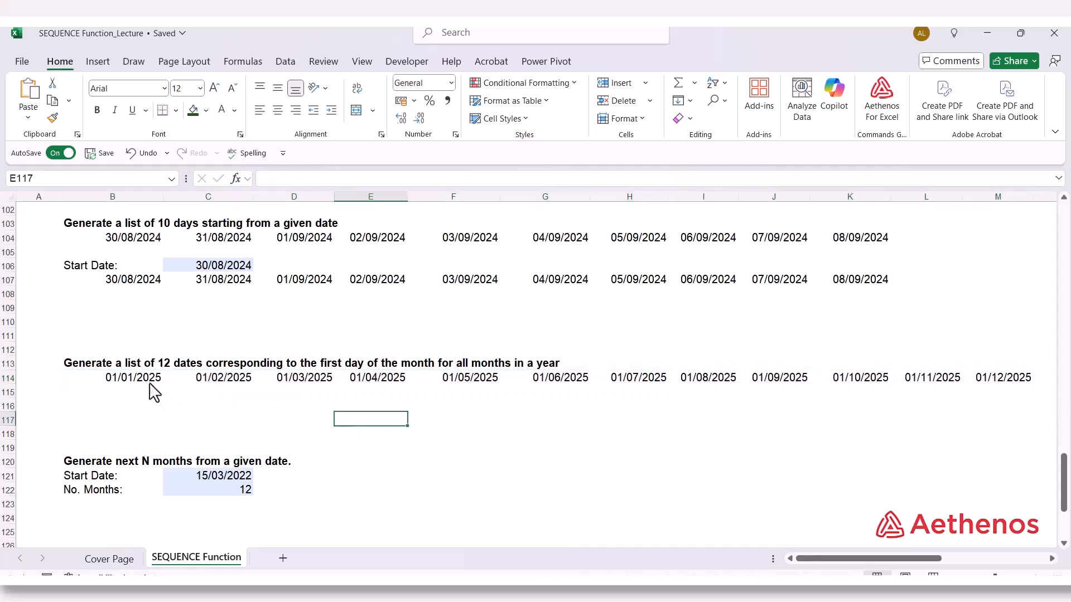
left_click(107, 380)
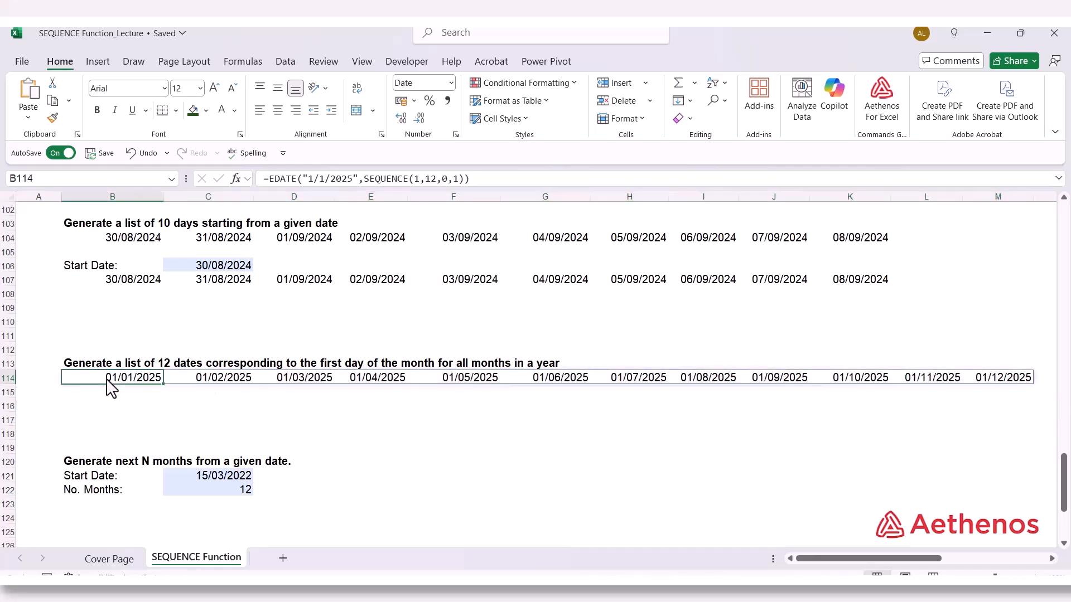
left_click(229, 385)
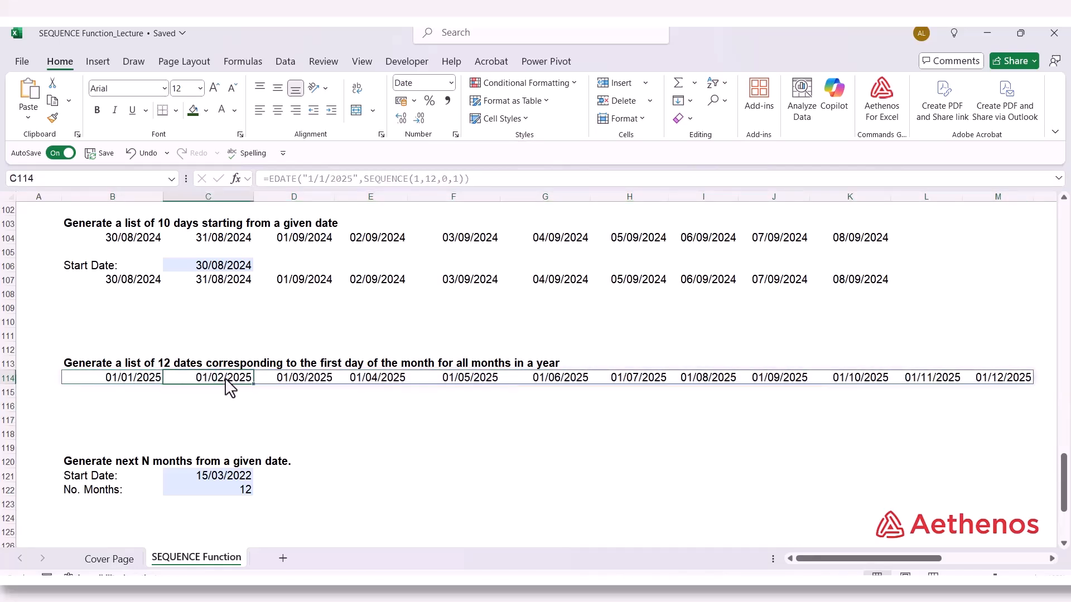
left_click(297, 387)
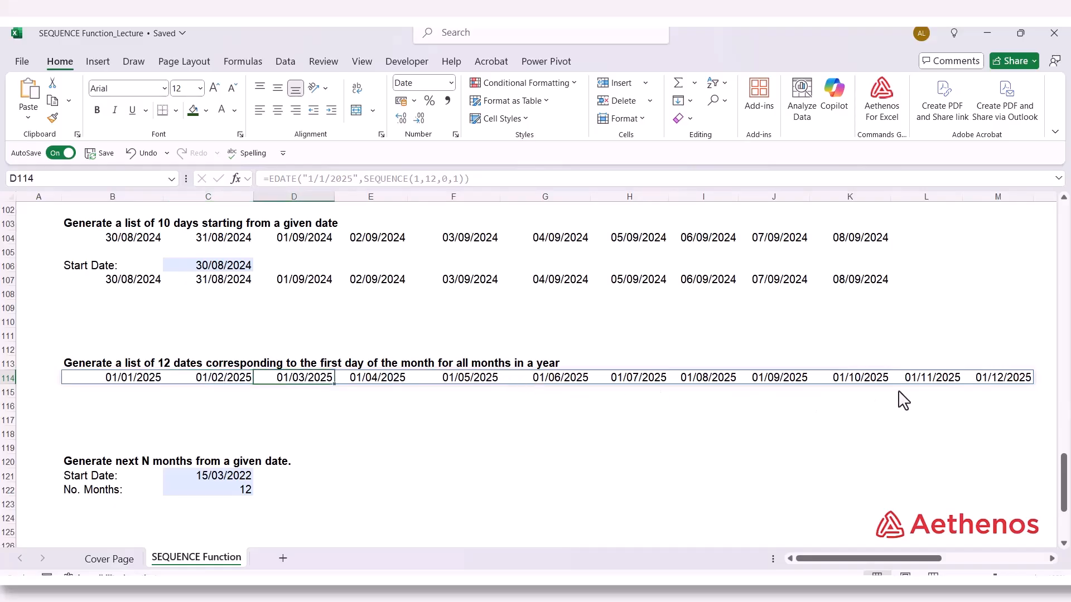
left_click(1026, 383)
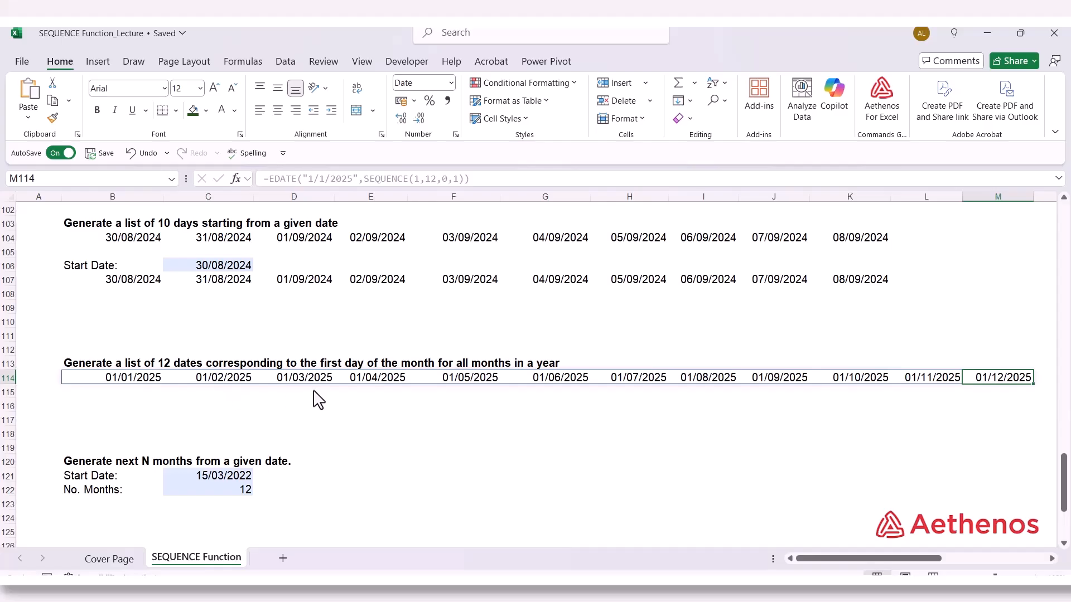
Copy the Start Date label and its date cell from B106:C106 to B112:C112
left_click(131, 339)
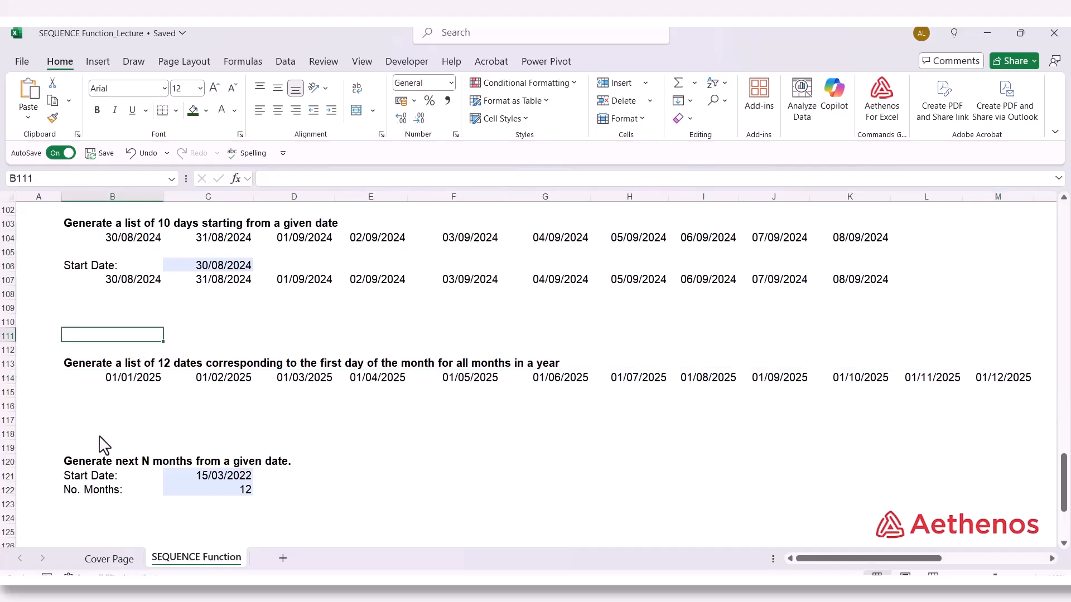
left_click_drag(111, 266, 170, 276)
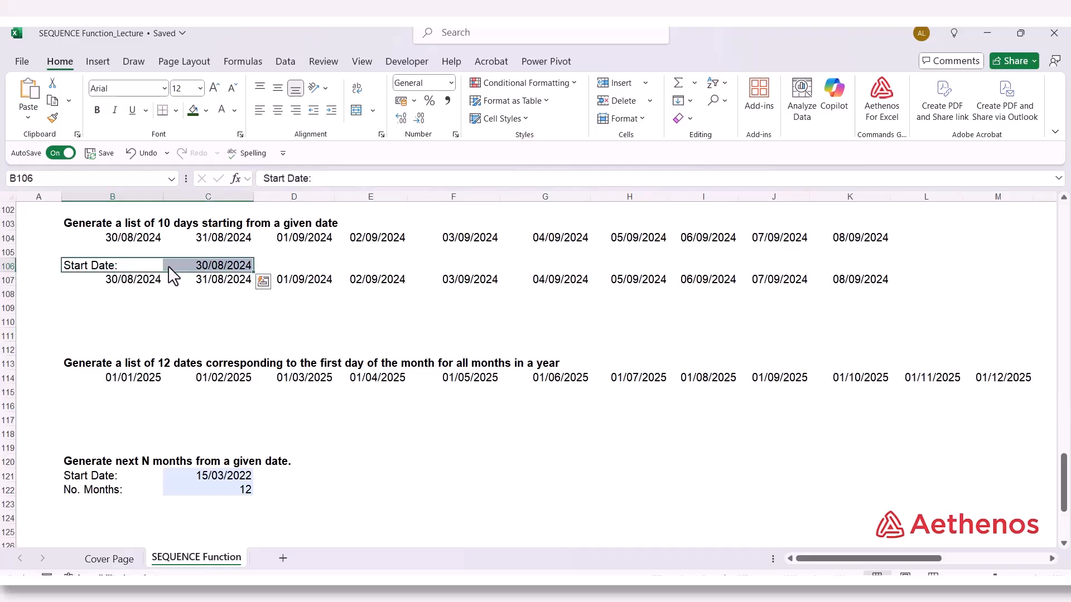
key("ctrl+c")
left_click(93, 350)
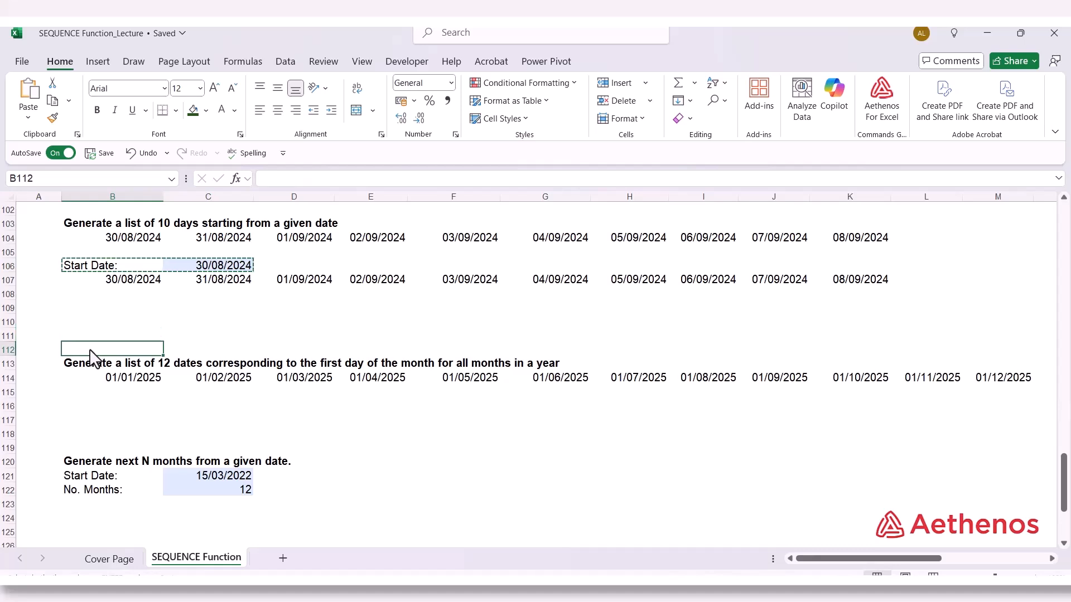
key("ctrl+v")
key("Escape")
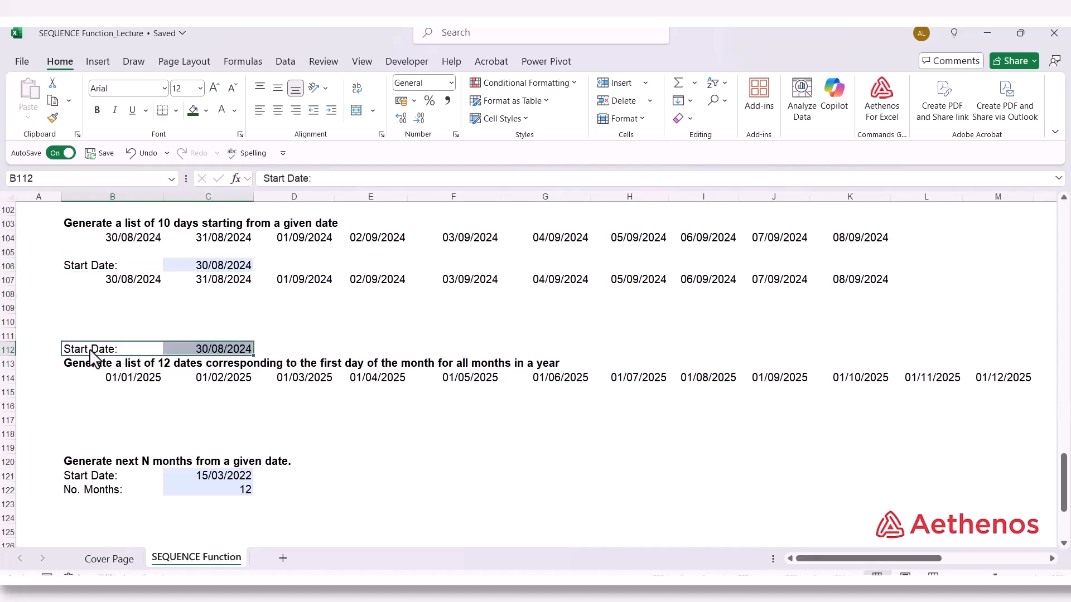
Change the copied start date in C112 to 01/01/2025
left_click(207, 351)
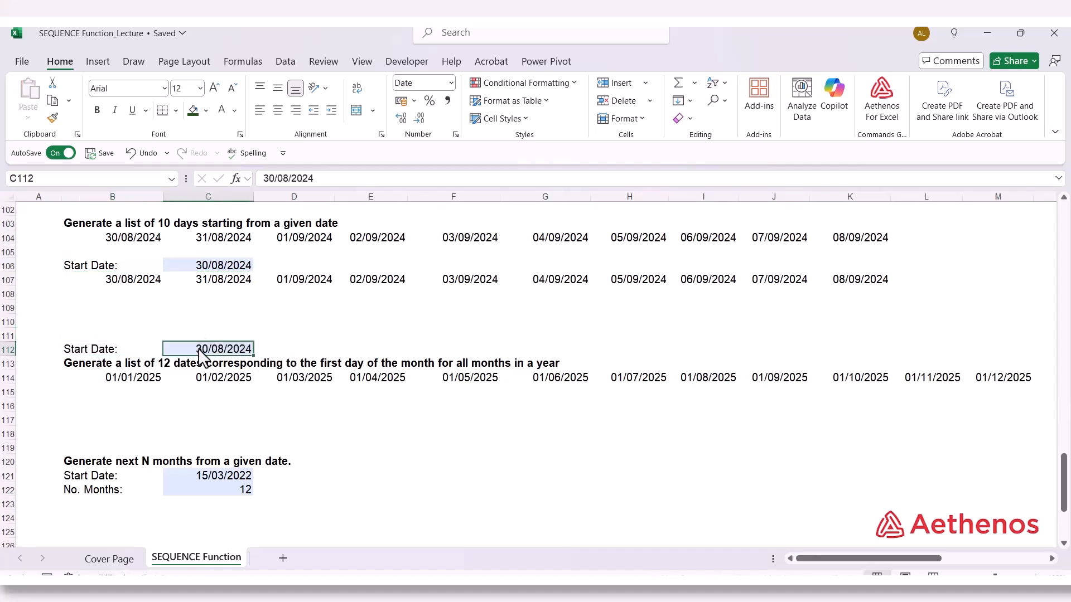
left_click(275, 180)
key("BackSpace")
key("BackSpace")
type("1")
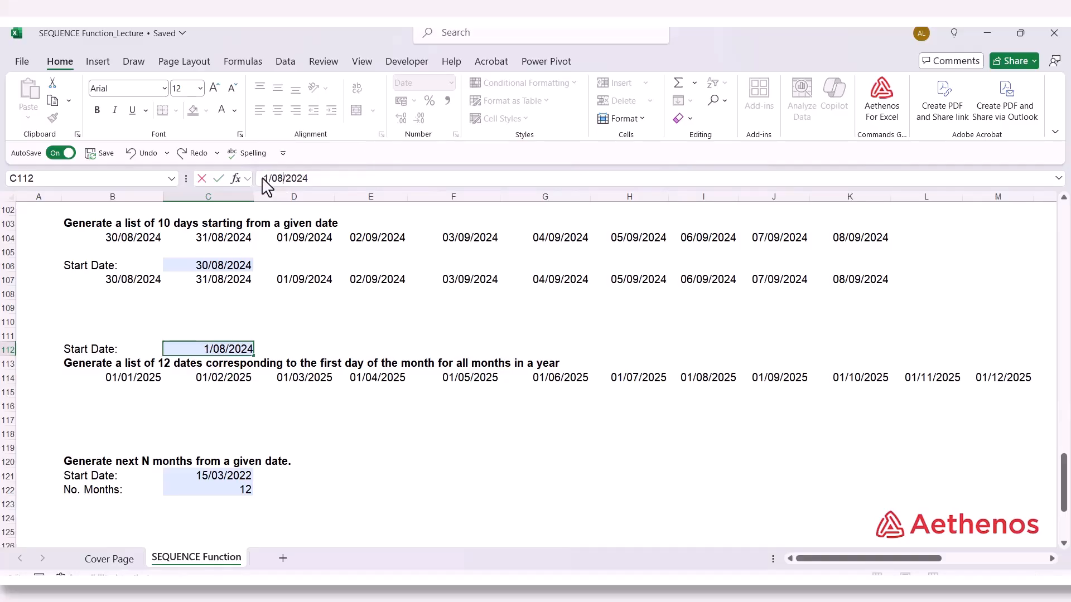
key("BackSpace")
key("BackSpace")
type("1")
key("BackSpace")
type("5")
key("Return")
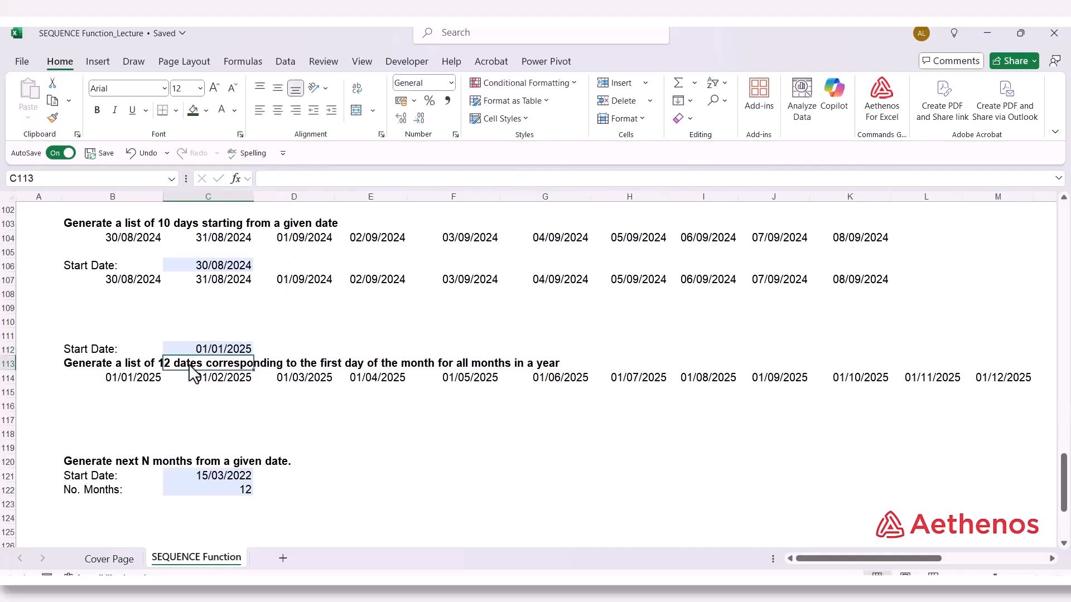
Copy the formula text =EDATE("1/1/2025",SEQUENCE(1,12,0,1)) from B114 and enter it in B115
left_click(136, 395)
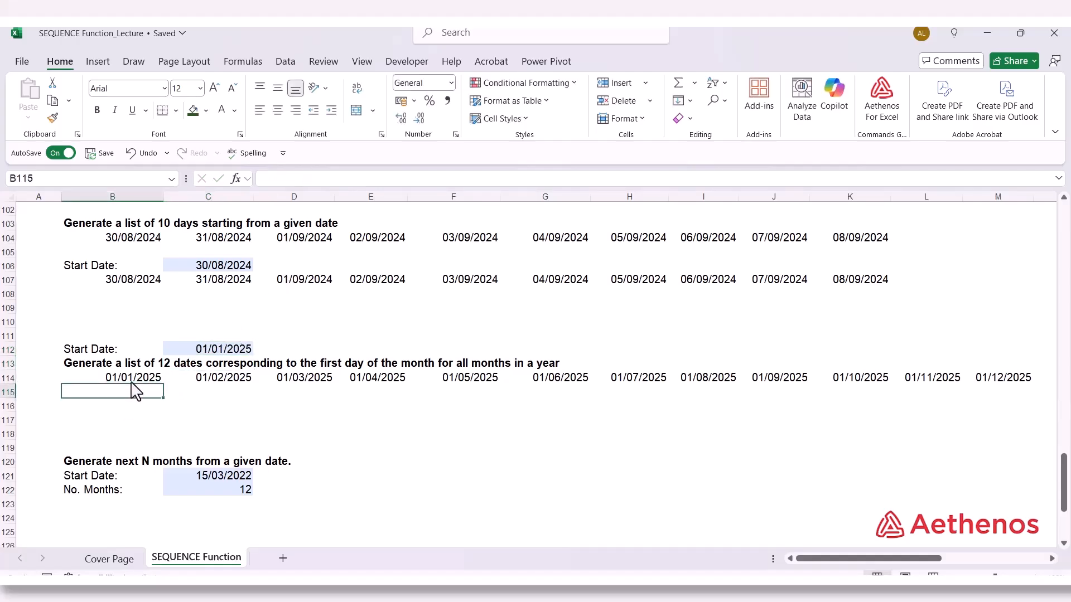
left_click(135, 380)
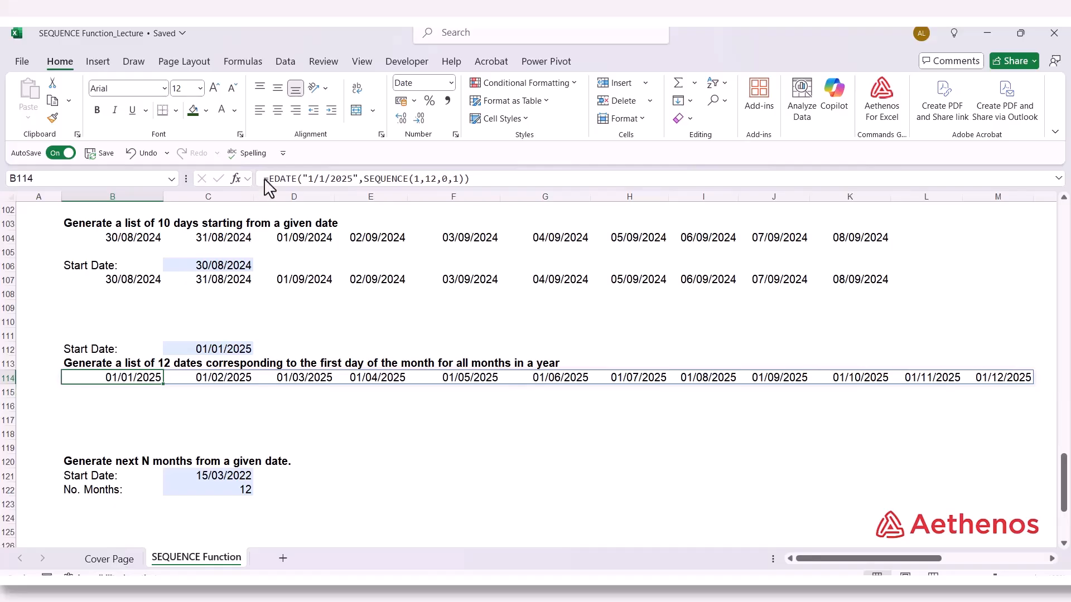
left_click_drag(265, 178, 488, 186)
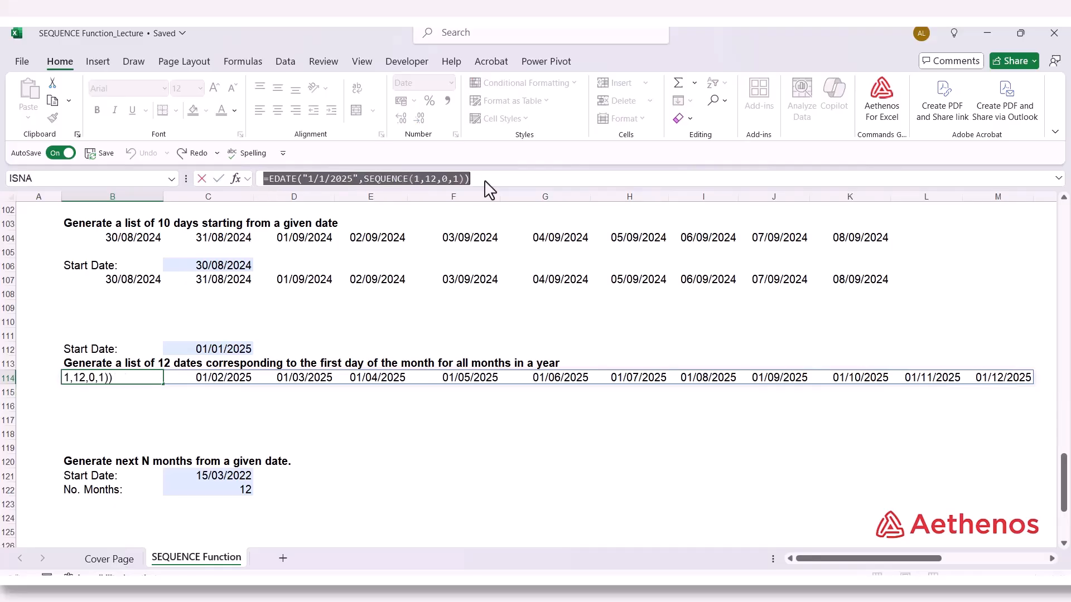
left_click(106, 394)
key("Escape")
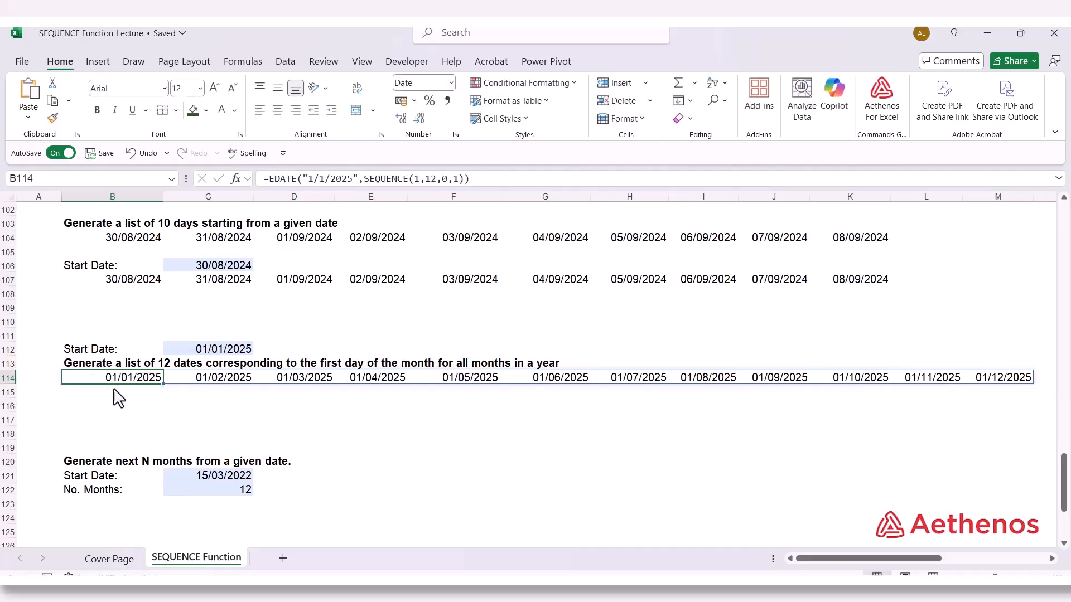
left_click(114, 393)
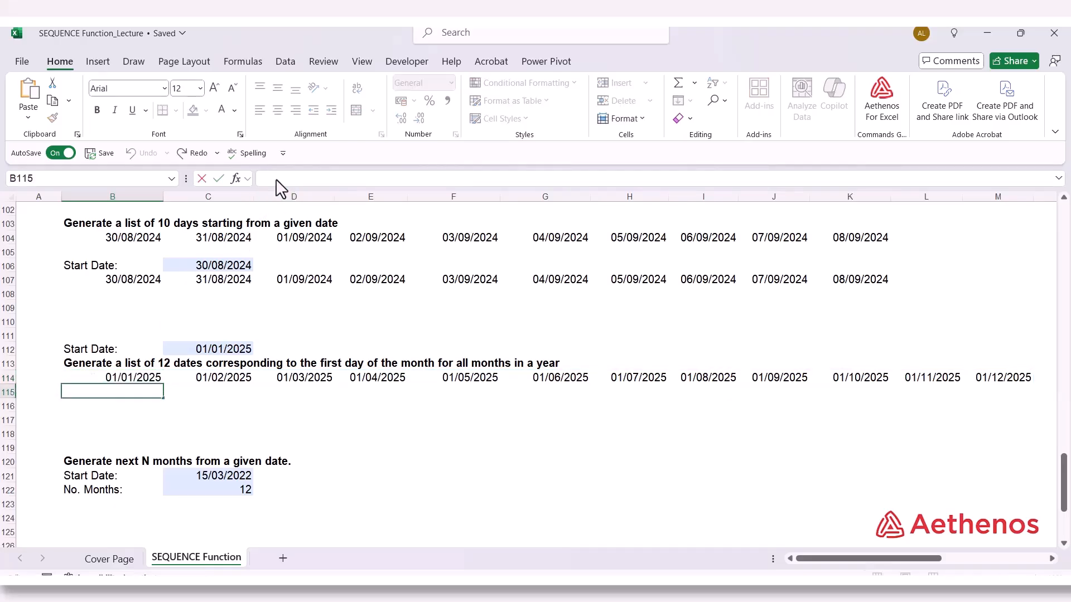
key("ctrl+v")
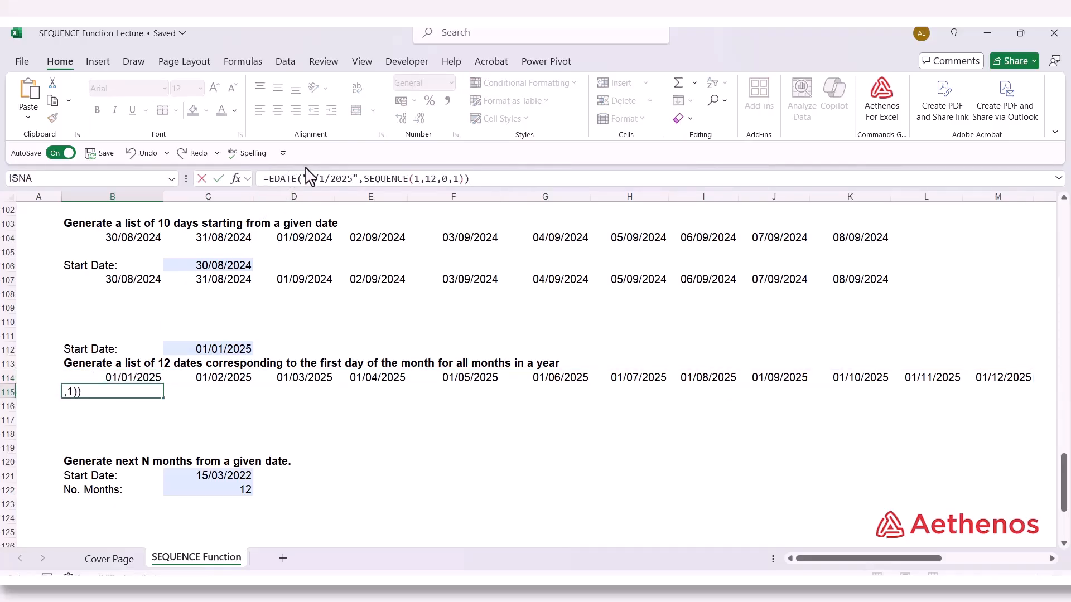
key("Return")
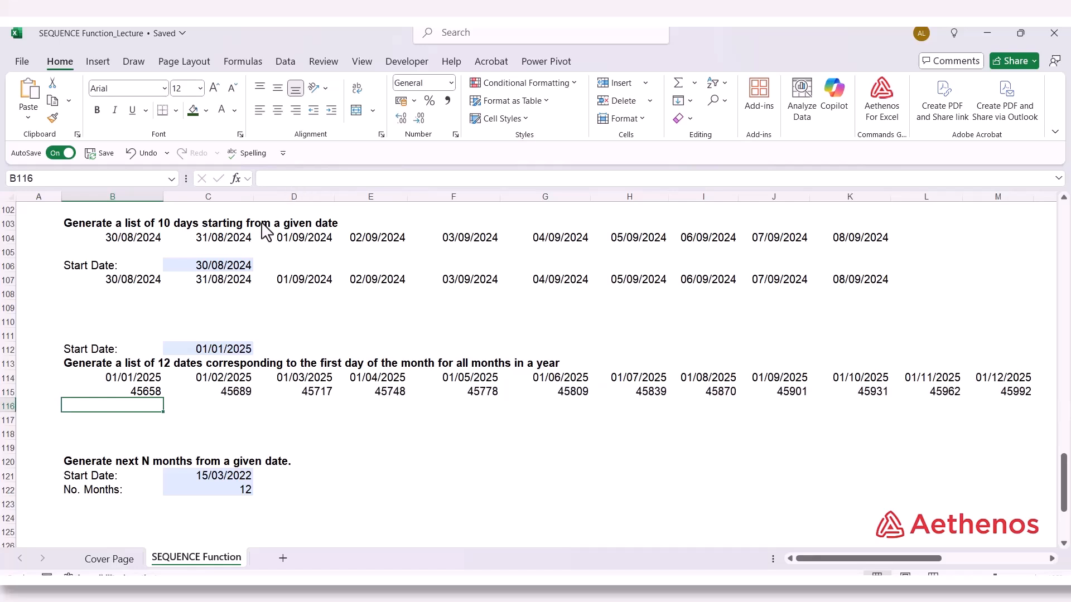
Replace the hard-coded start date in the B115 EDATE formula with a reference to C112
double_click(113, 395)
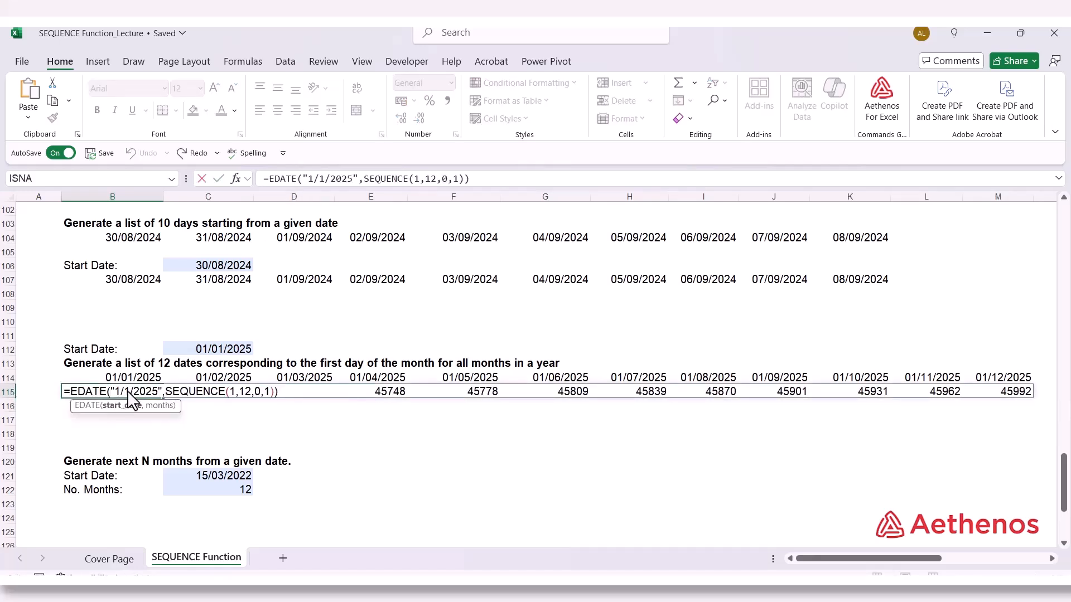
left_click_drag(118, 393, 162, 393)
key("Delete")
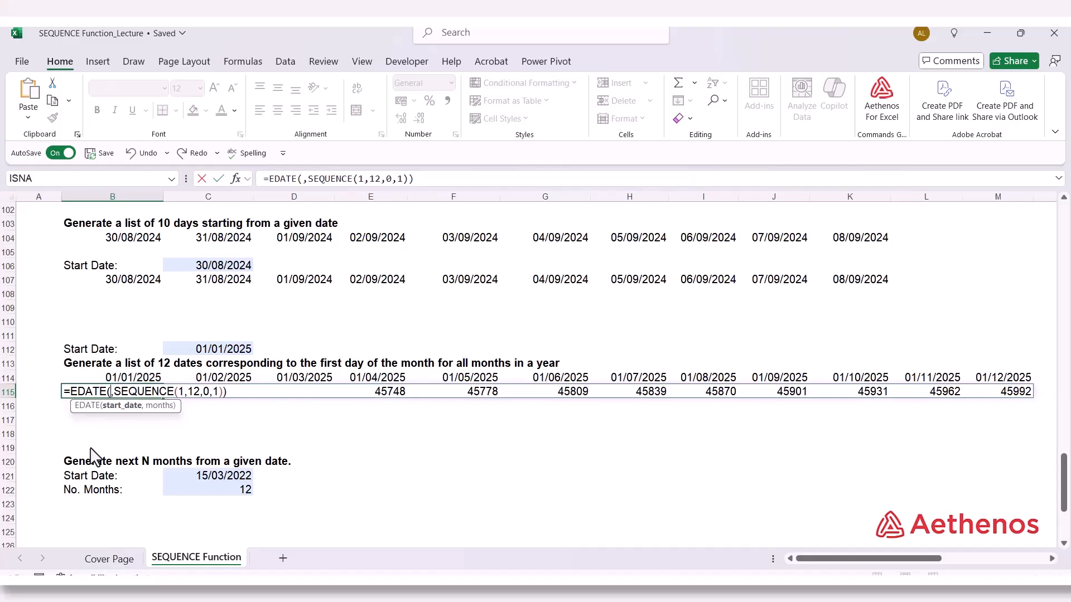
left_click(180, 352)
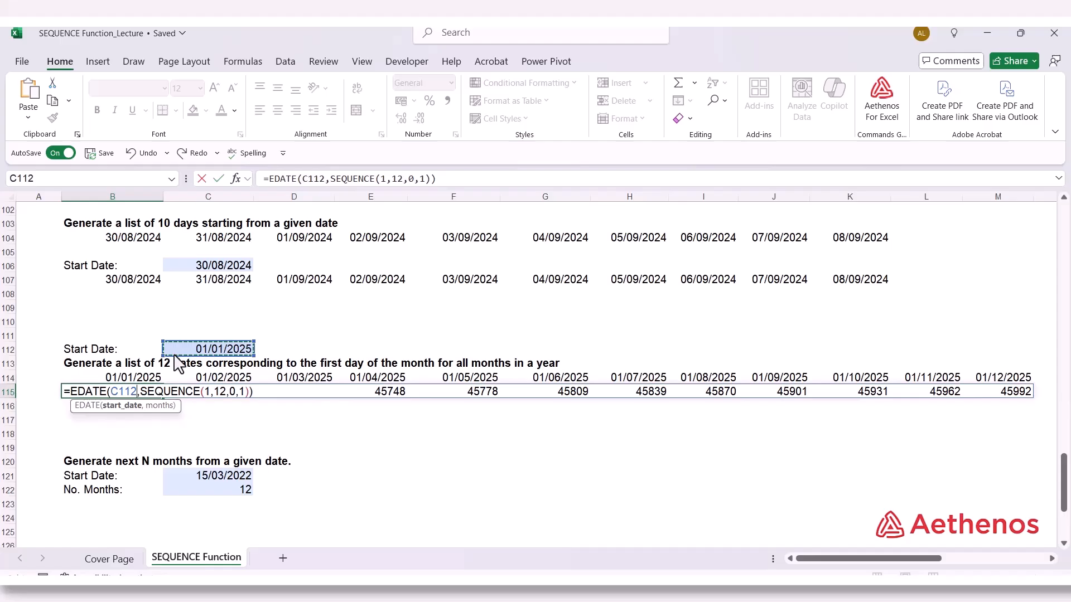
key("Return")
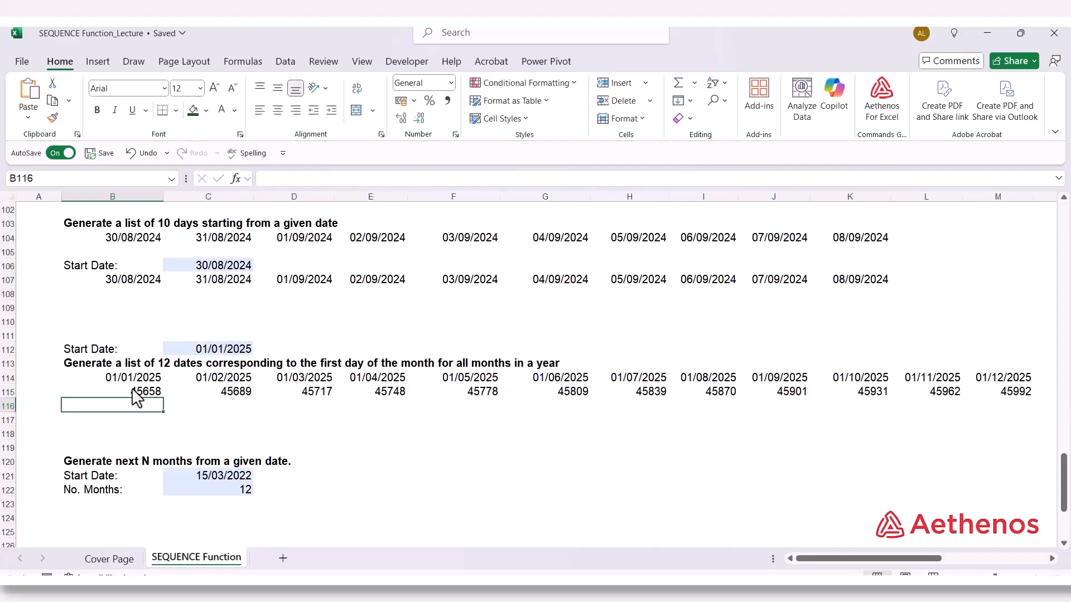
Format the spilled month dates in B115:M115 as Short Date
left_click_drag(137, 393, 852, 390)
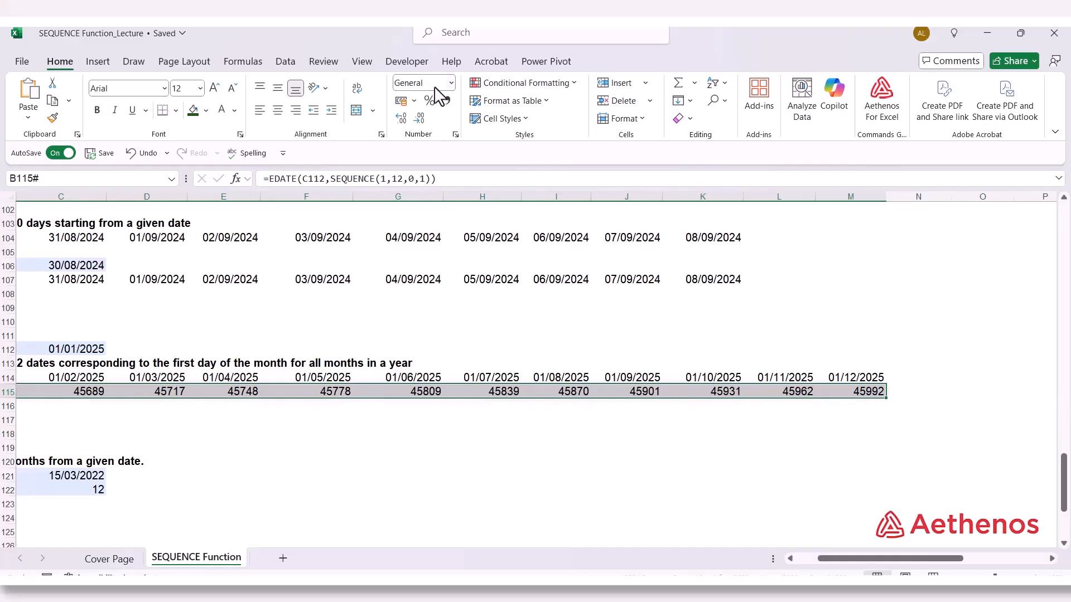
left_click(451, 84)
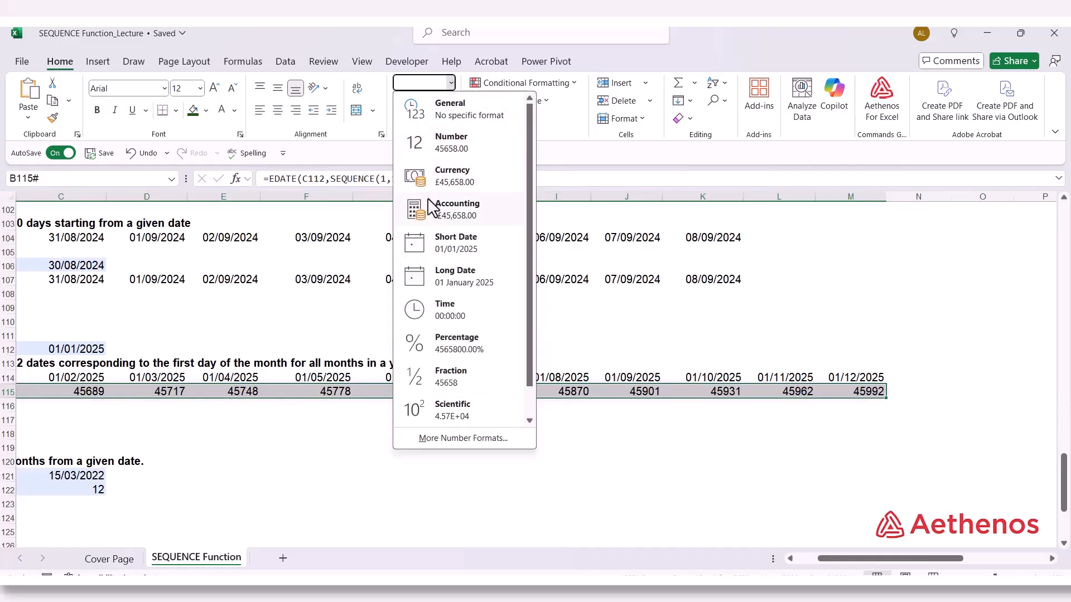
left_click(439, 245)
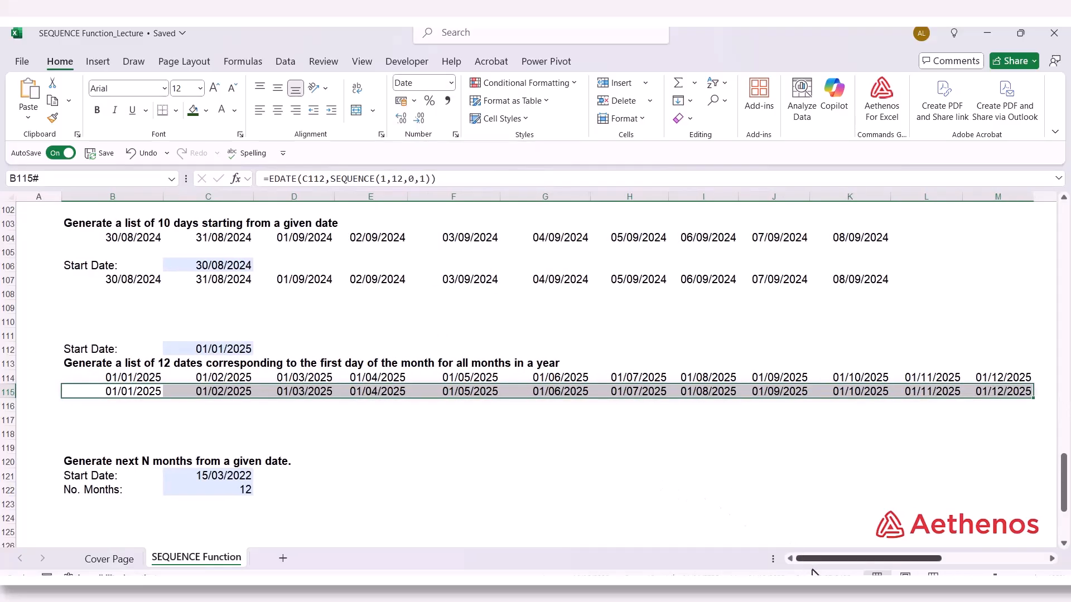
left_click_drag(815, 561, 746, 553)
left_click(197, 394)
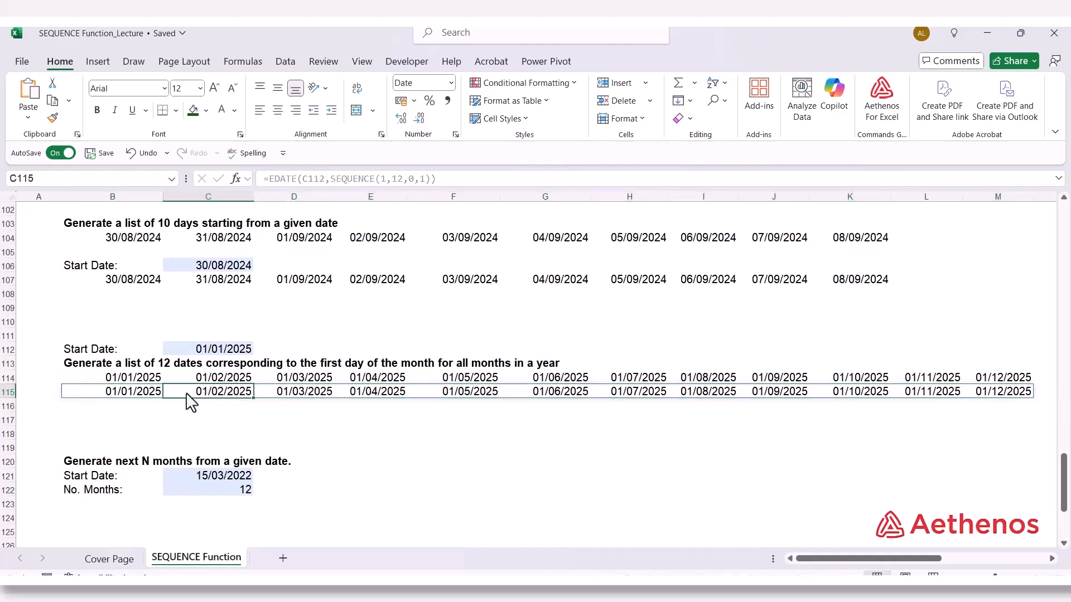
left_click(116, 419)
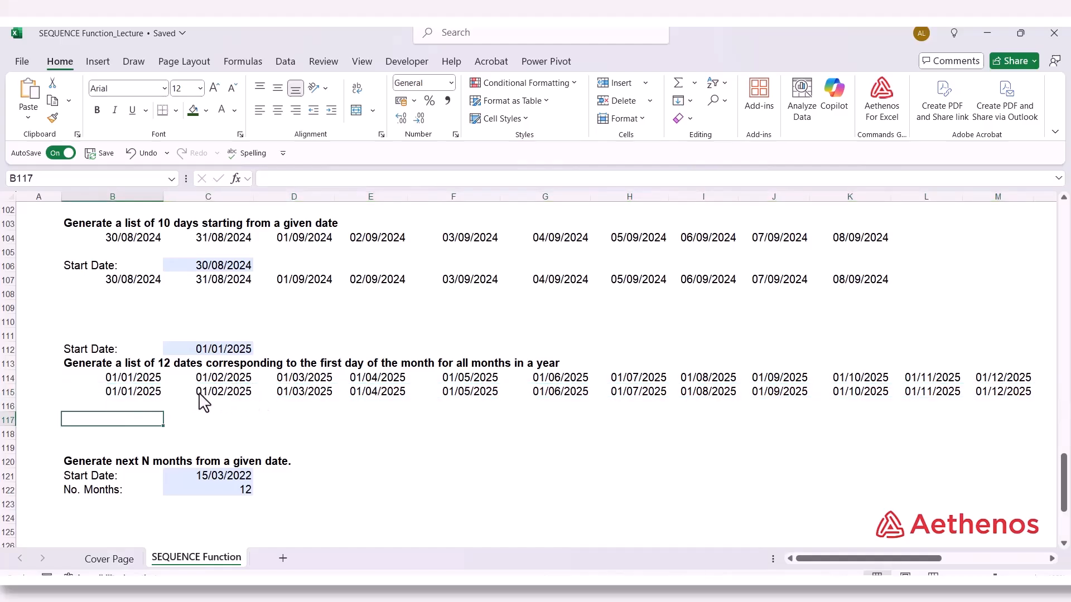
Compare the start-date arguments of the EDATE formulas in B114 and B115, leaving both formulas unedited
left_click(148, 381)
double_click(145, 380)
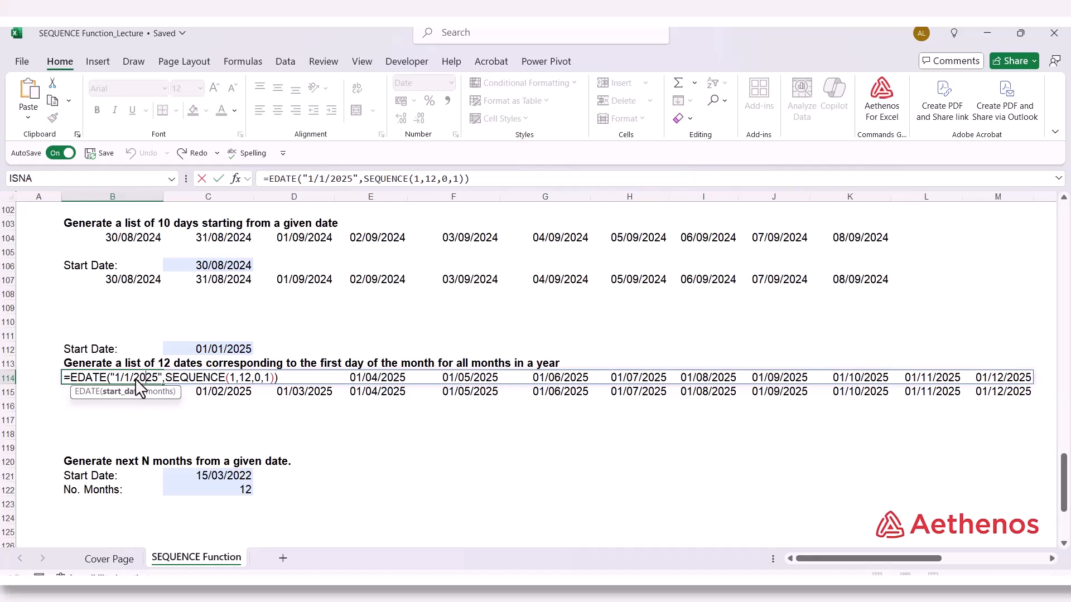
key("Escape")
left_click(125, 390)
double_click(125, 390)
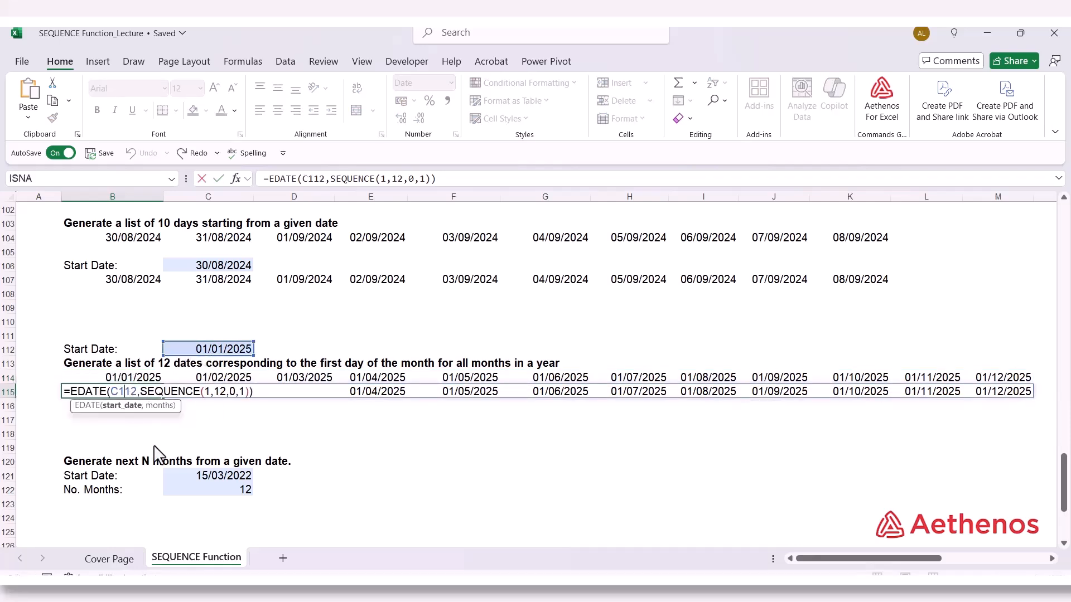
key("Escape")
Begin an EDATE formula in B124, under the next N months example, using C121 as the start date
scroll(146, 438, "down", 2)
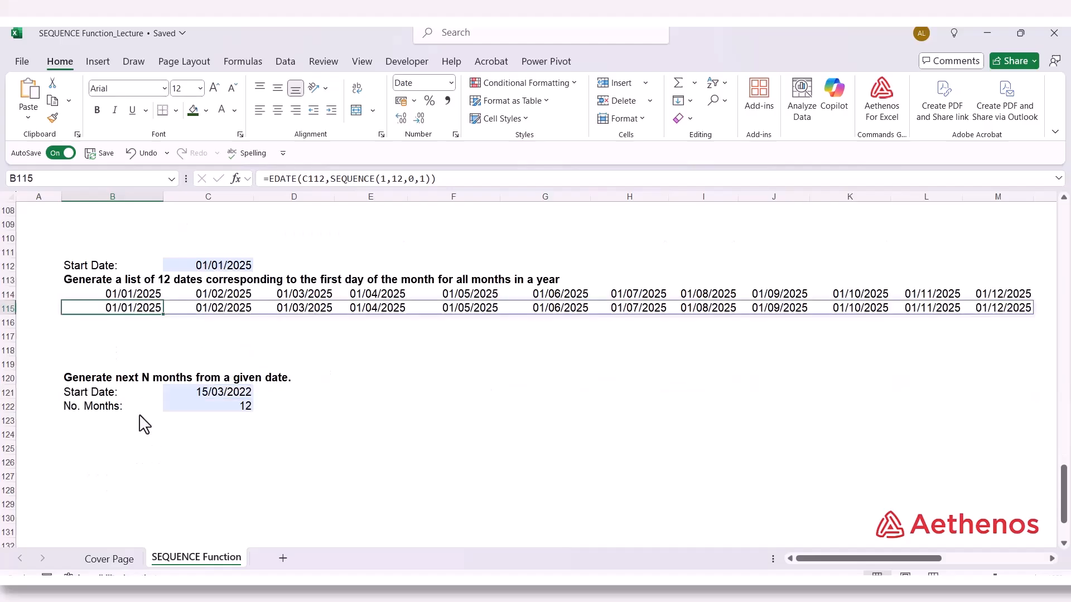
scroll(144, 425, "down", 2)
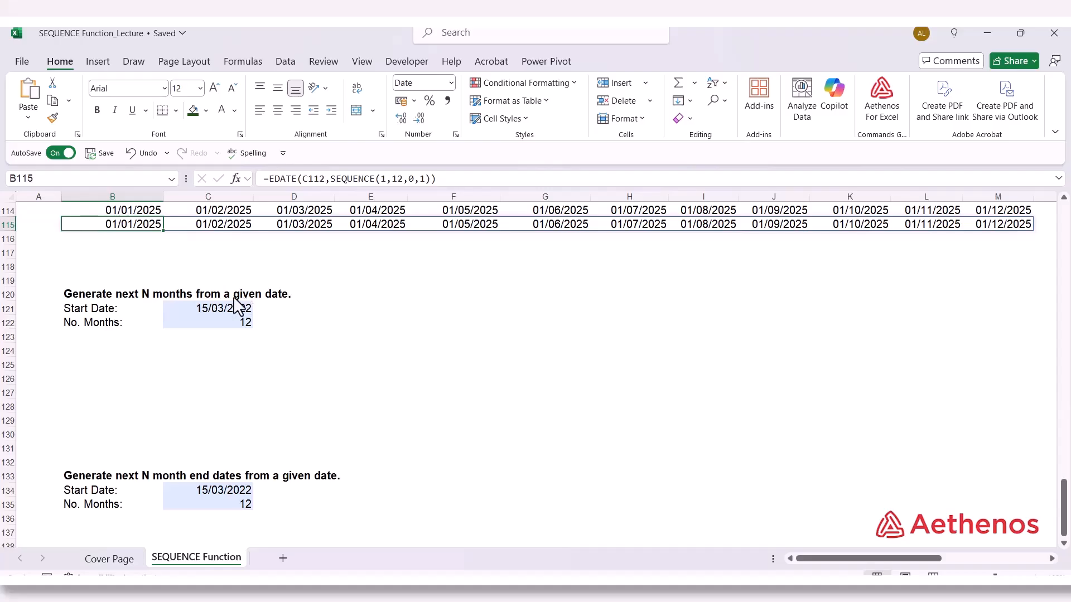
left_click(204, 307)
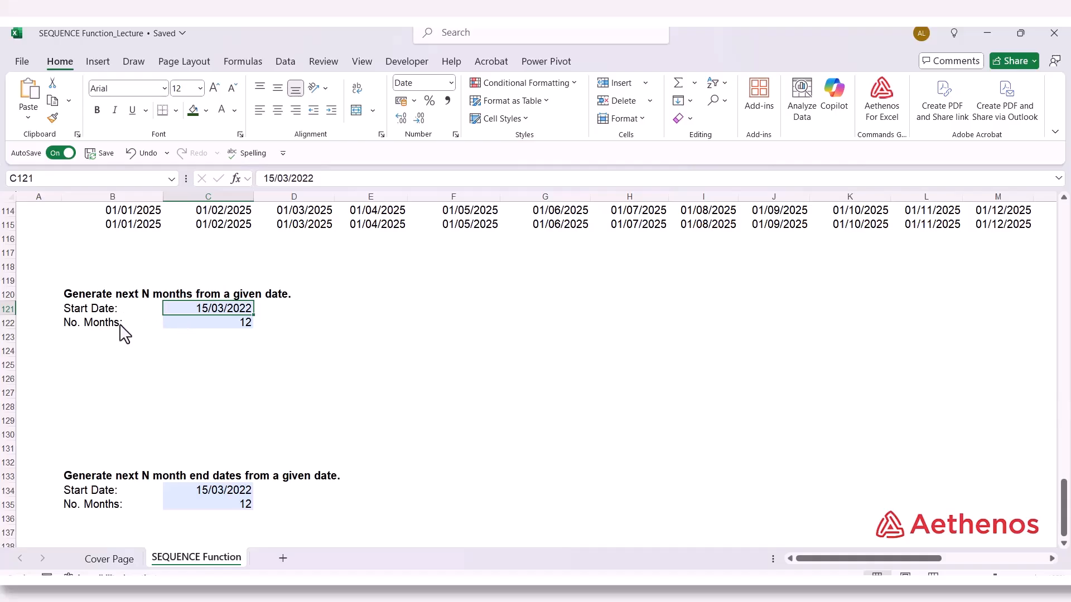
left_click(170, 324)
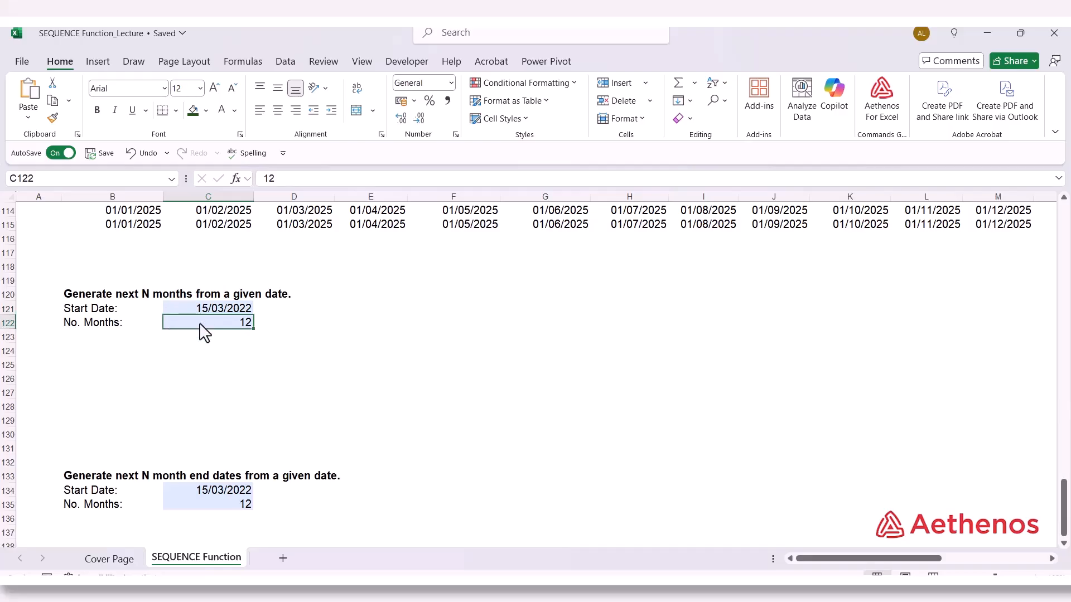
left_click(198, 306)
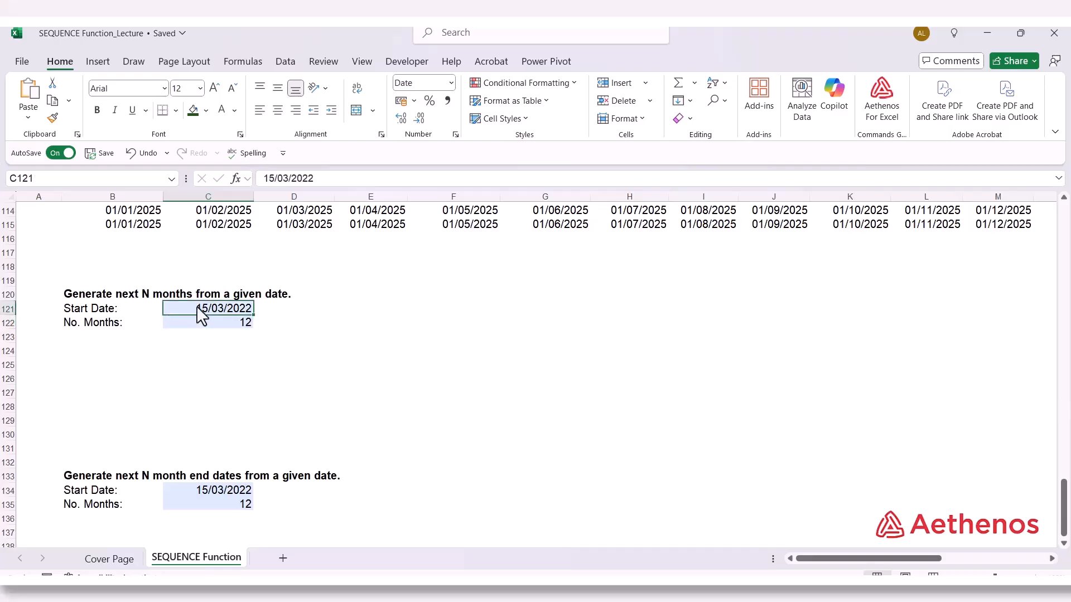
left_click(103, 351)
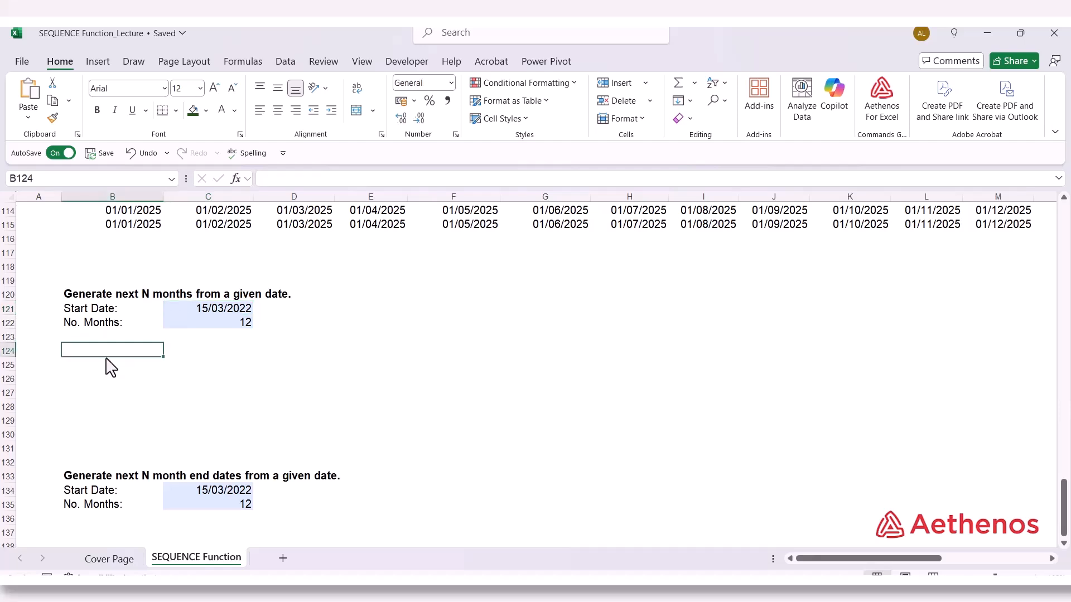
type("=ed")
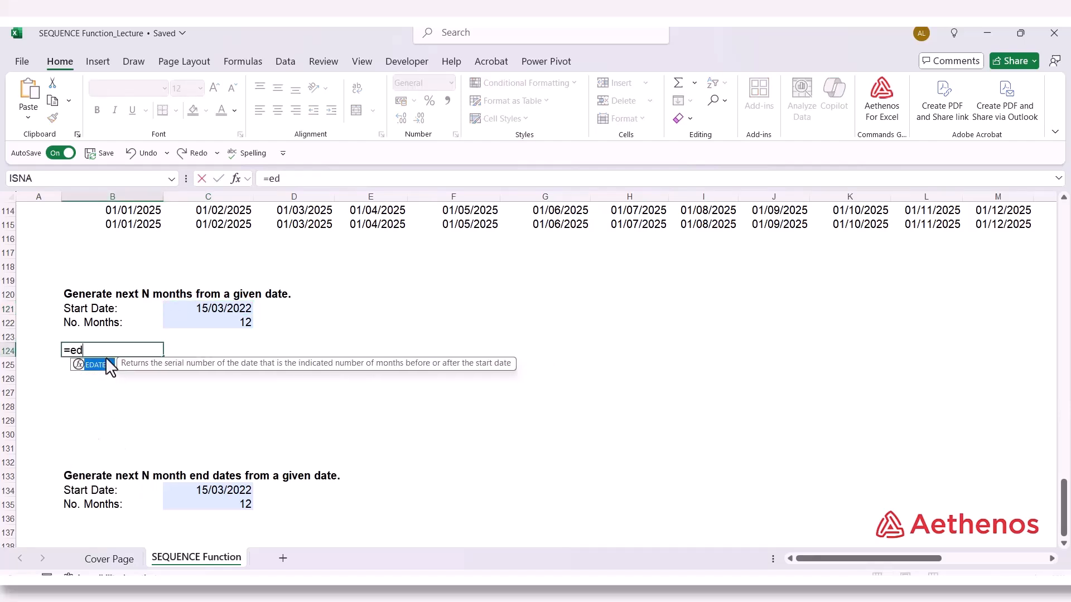
key("Tab")
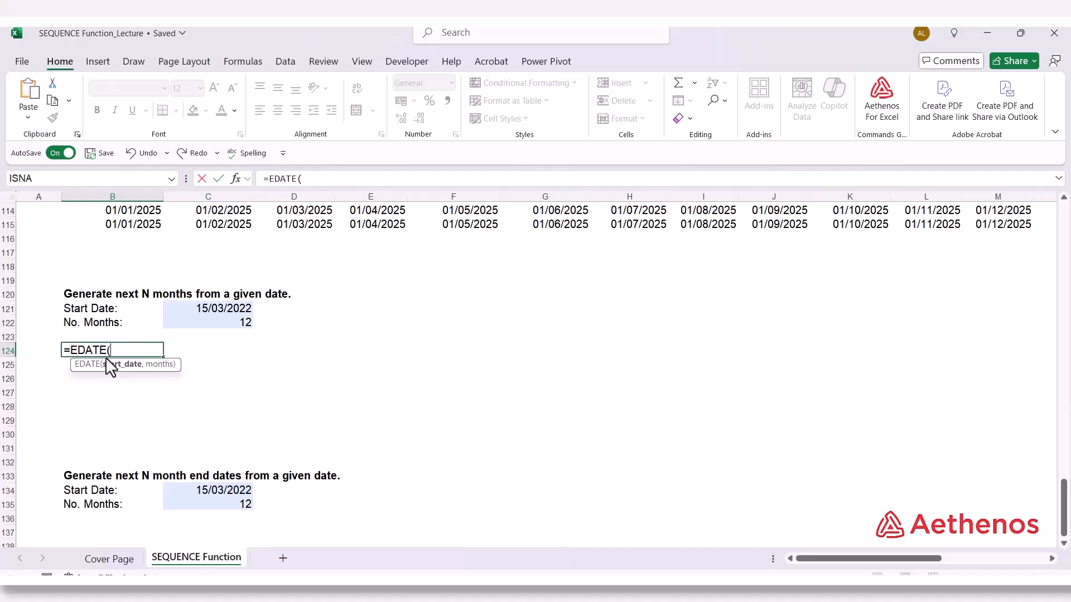
left_click(190, 307)
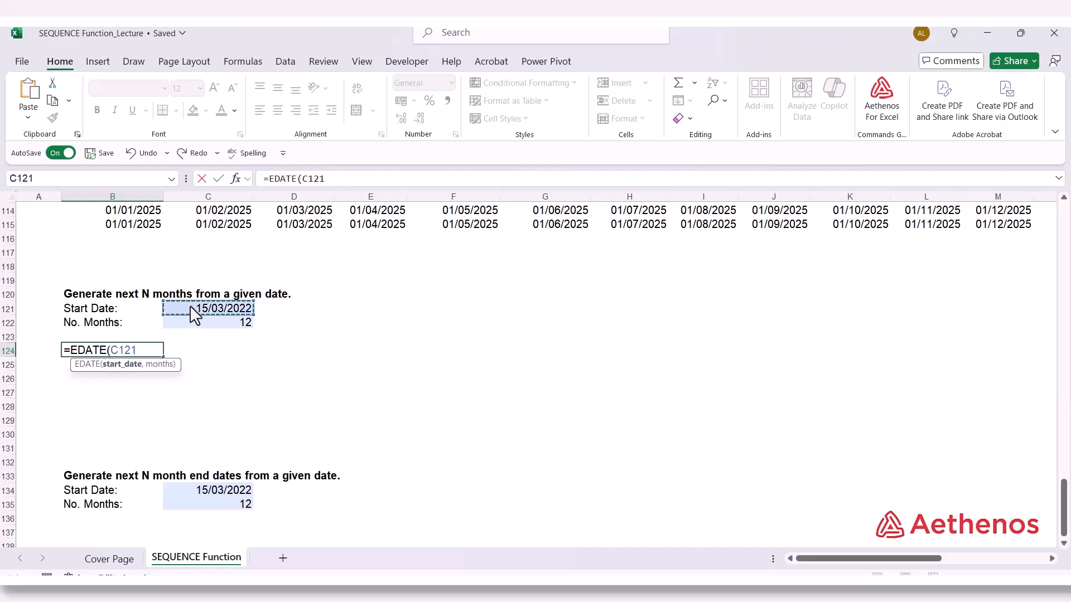
type(",")
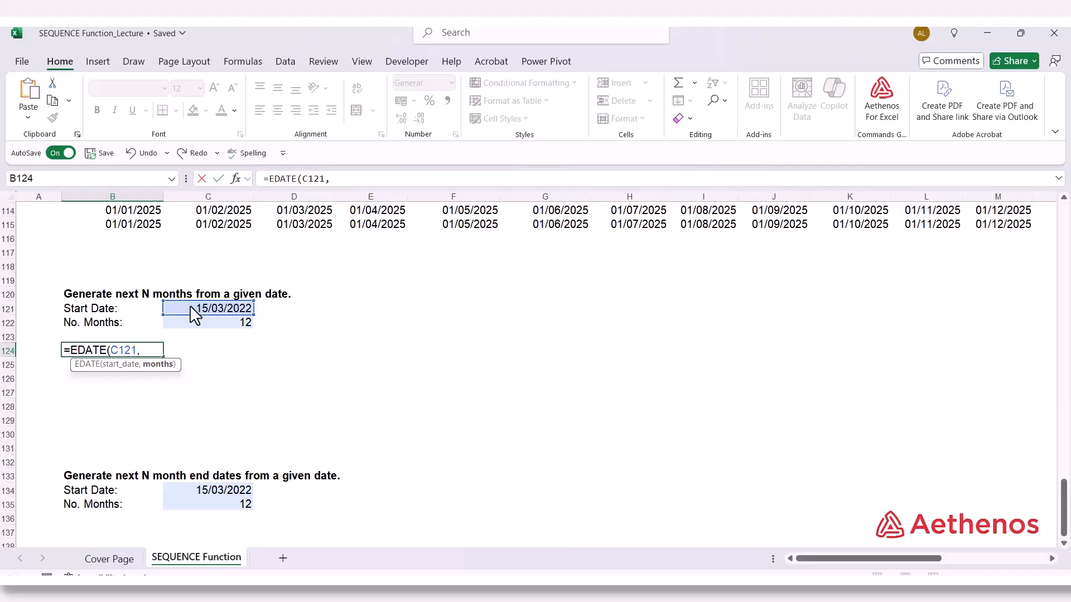
type("seq")
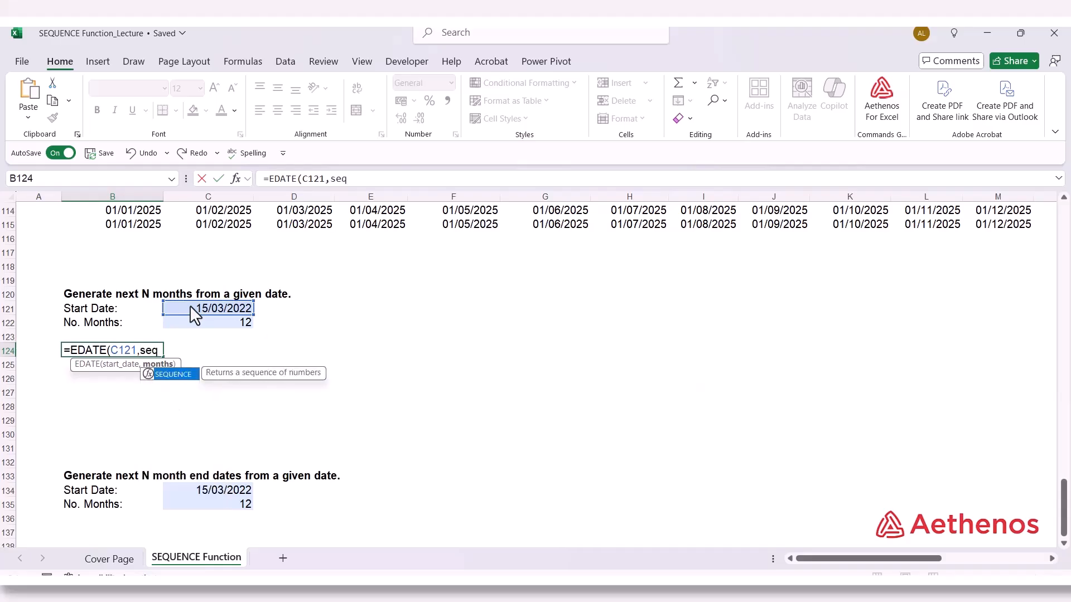
Complete the B124 formula with SEQUENCE(1,C122,0,1) as the months argument, giving =EDATE(C121,SEQUENCE(1,C122,0,1))
key("Tab")
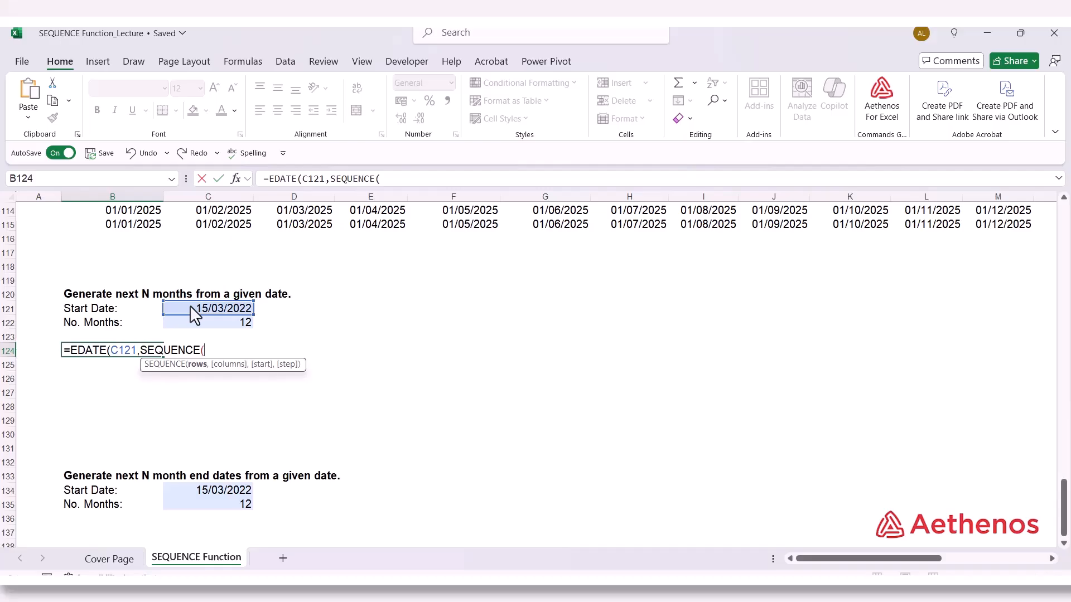
type("1,")
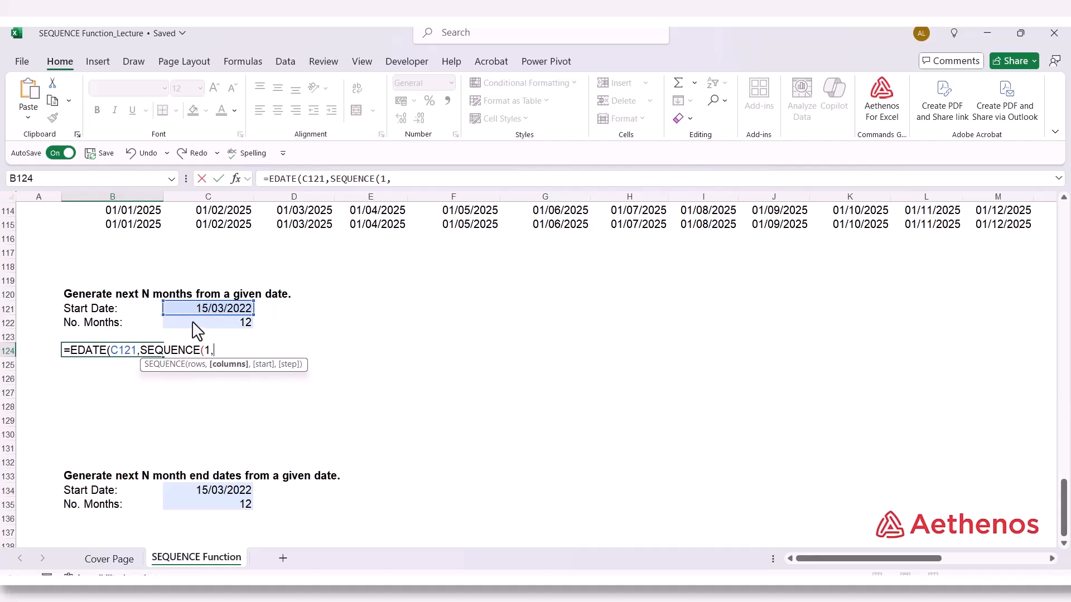
left_click(193, 323)
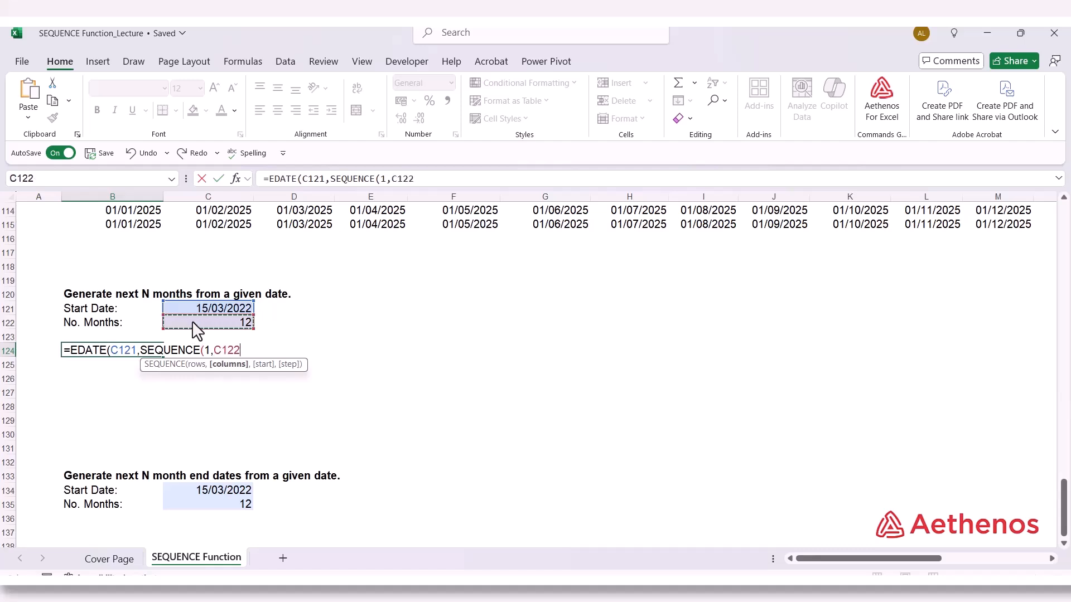
type(",")
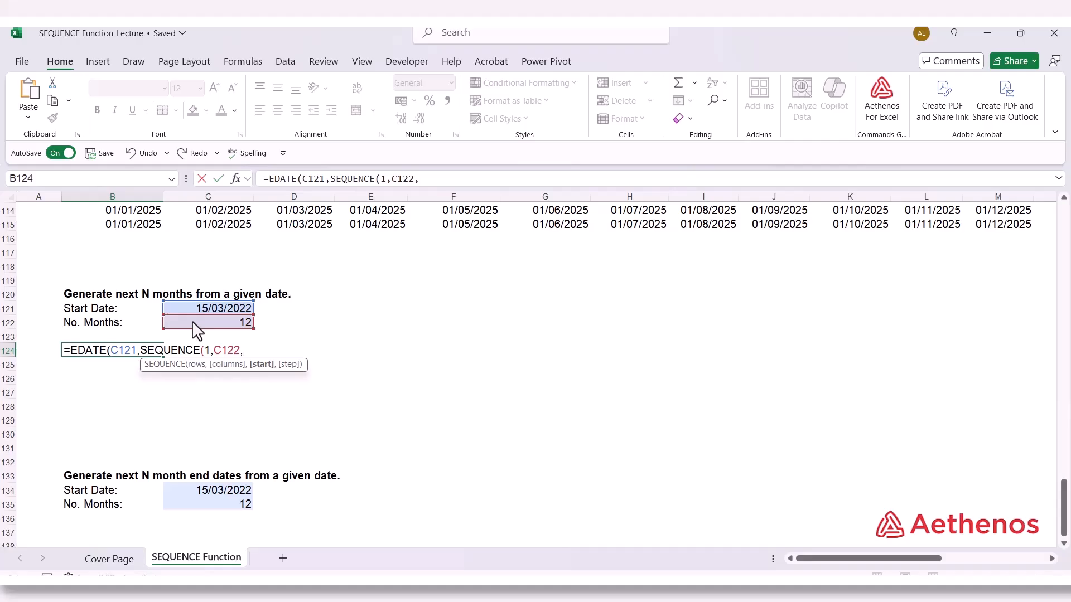
type("0,1)")
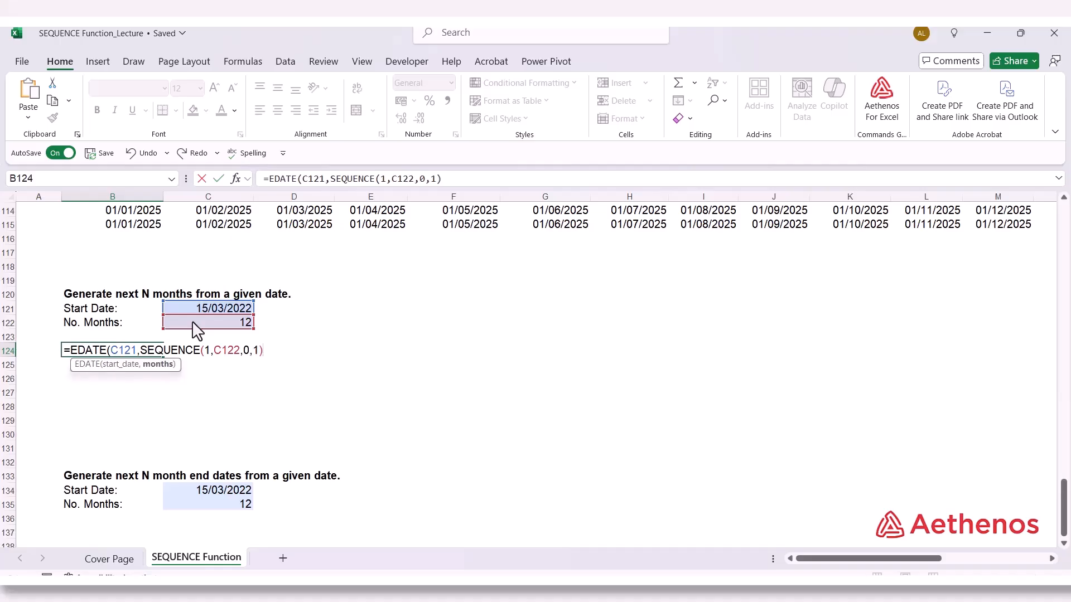
type(")")
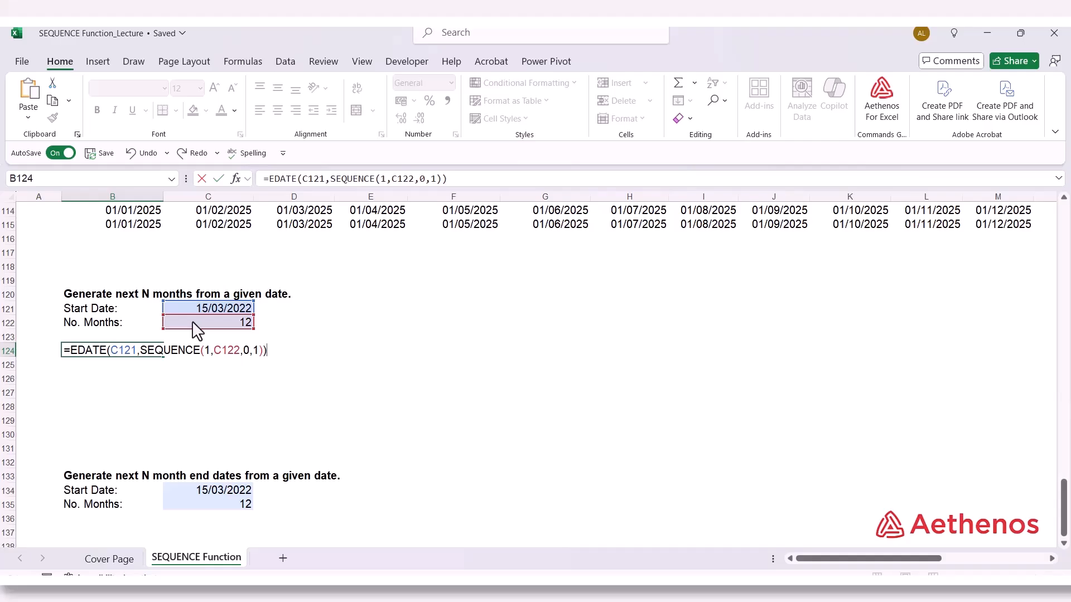
key("Return")
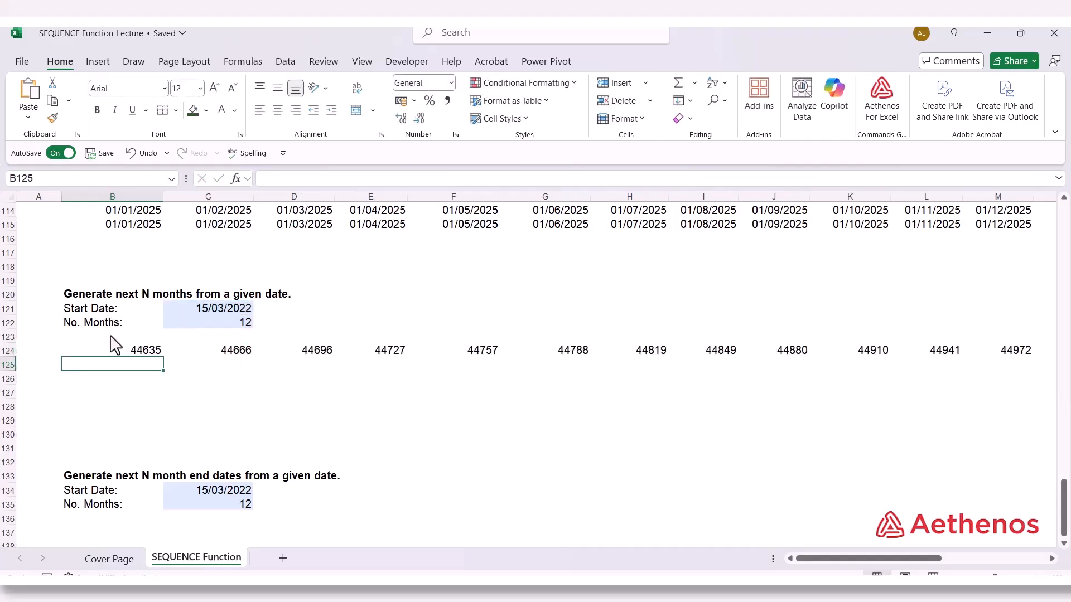
Format the spilled results in B124:M124 as Short Date
left_click_drag(115, 355, 999, 349)
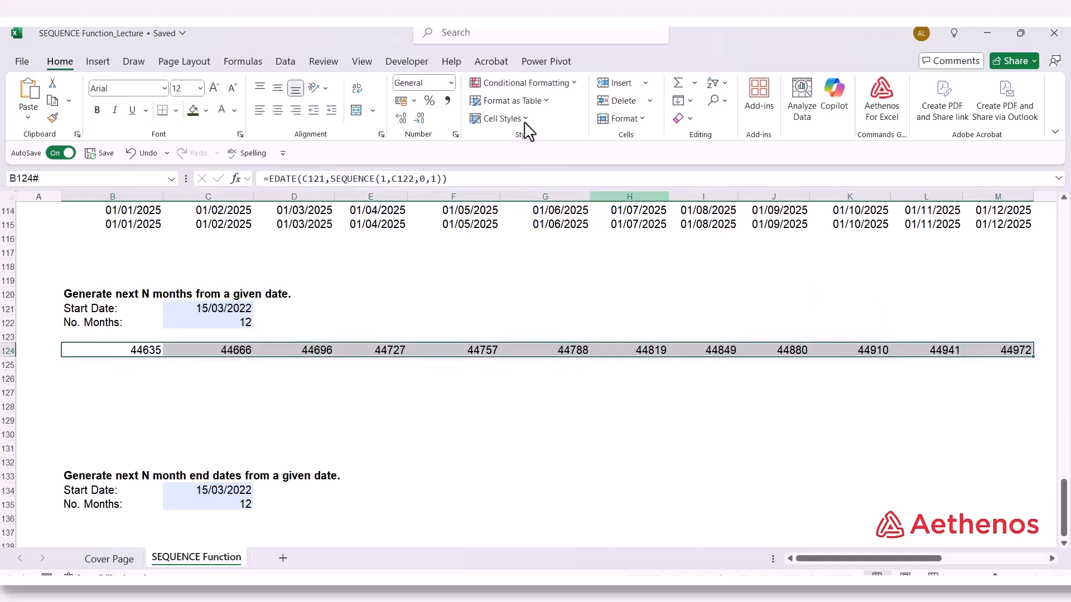
left_click(453, 85)
left_click(446, 241)
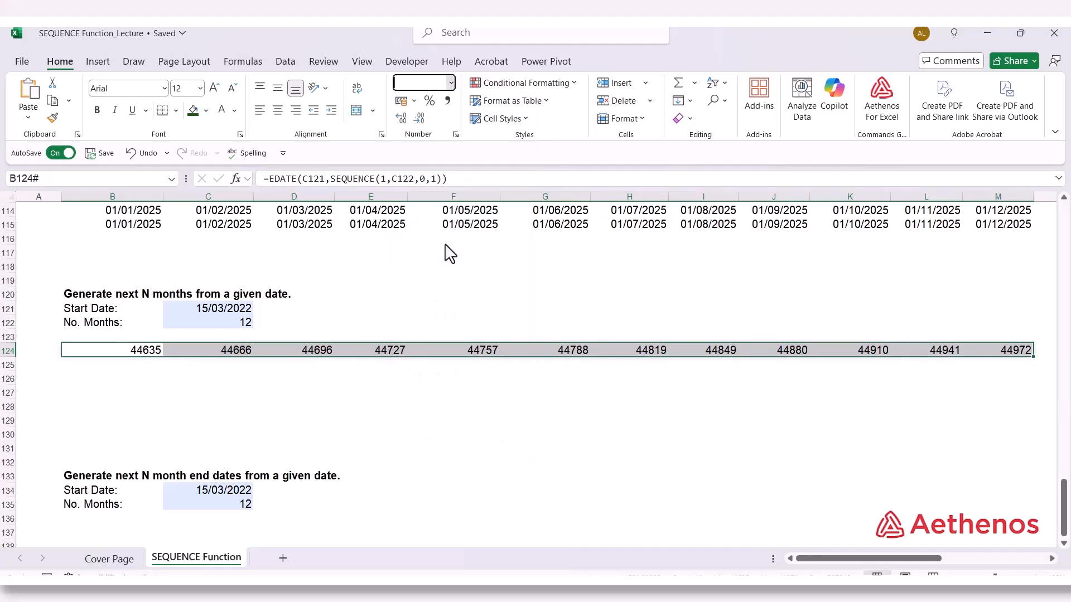
left_click(430, 406)
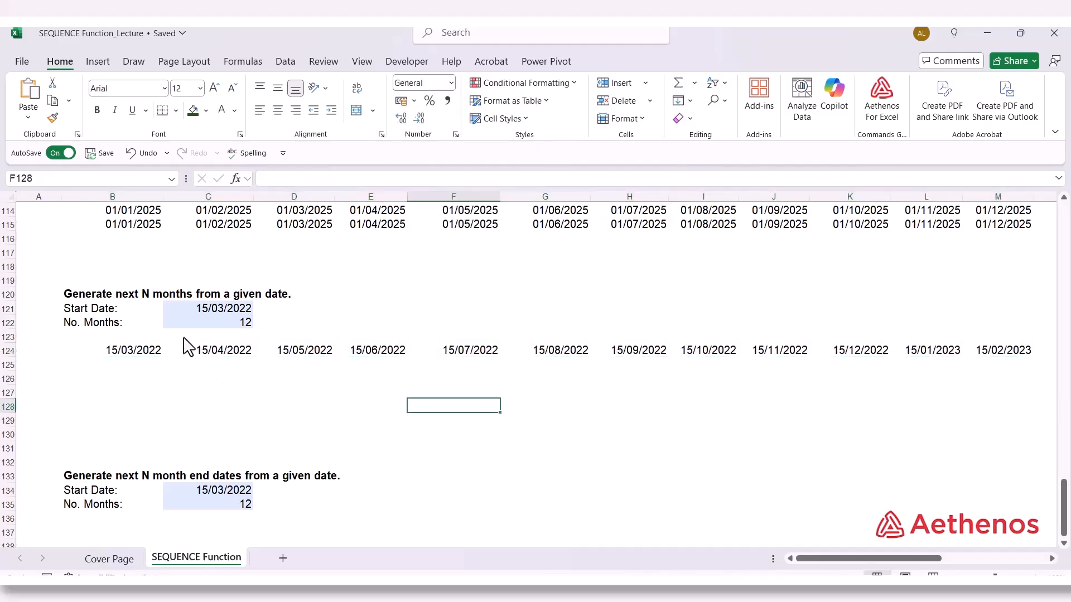
Check the monthly dates across row 124 against the start date in C121
left_click(206, 307)
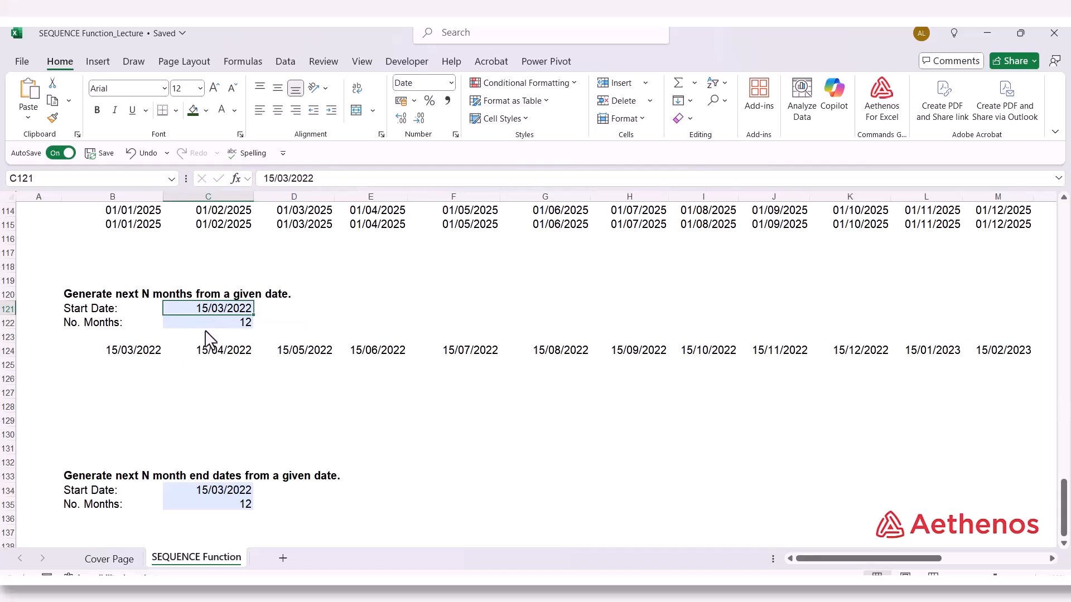
left_click(228, 355)
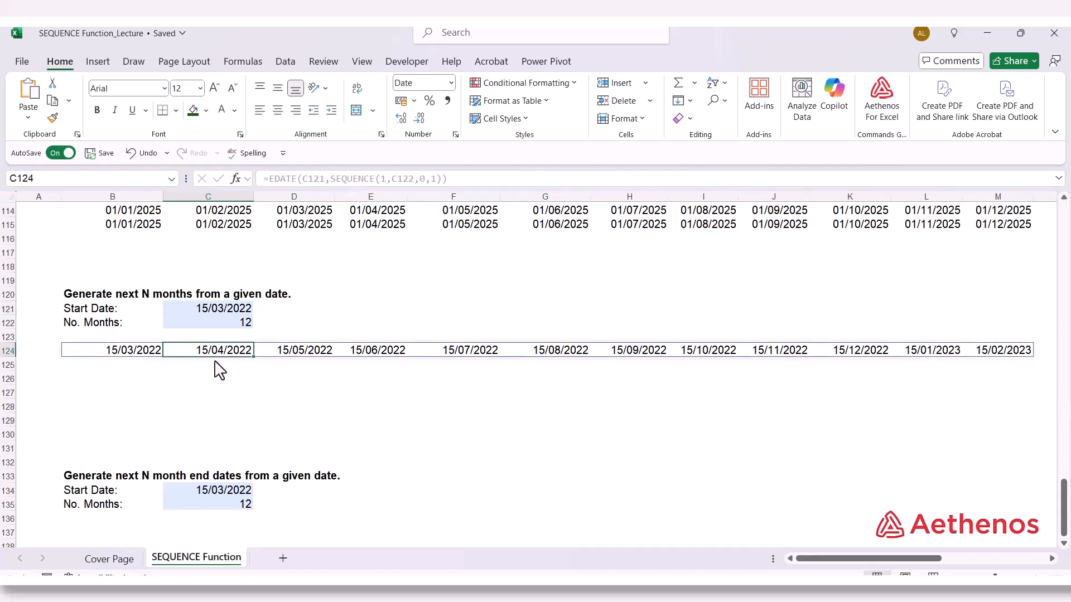
left_click(323, 351)
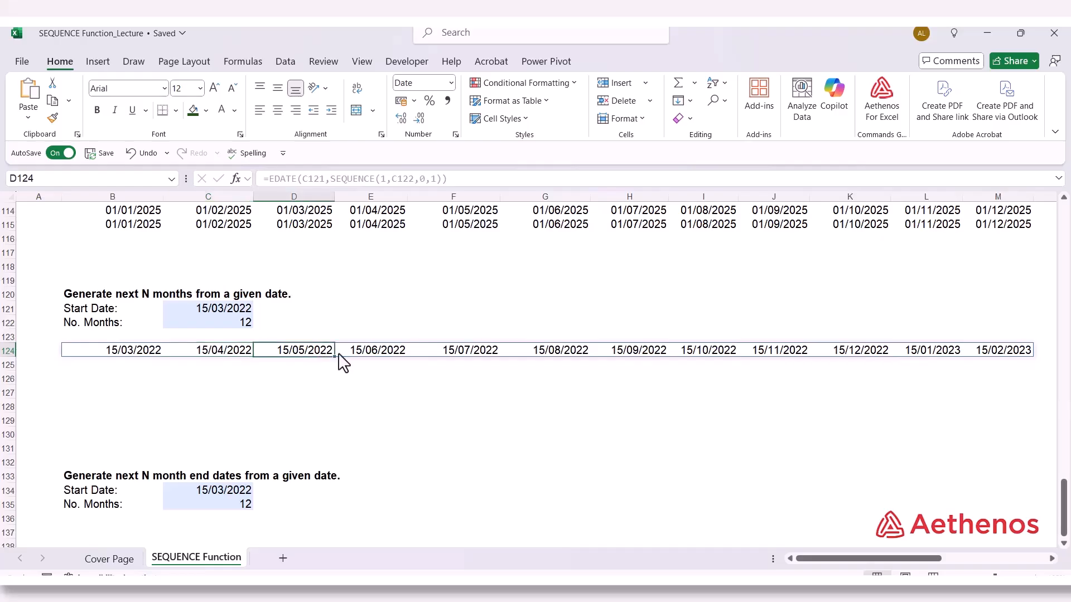
left_click(386, 356)
left_click(475, 356)
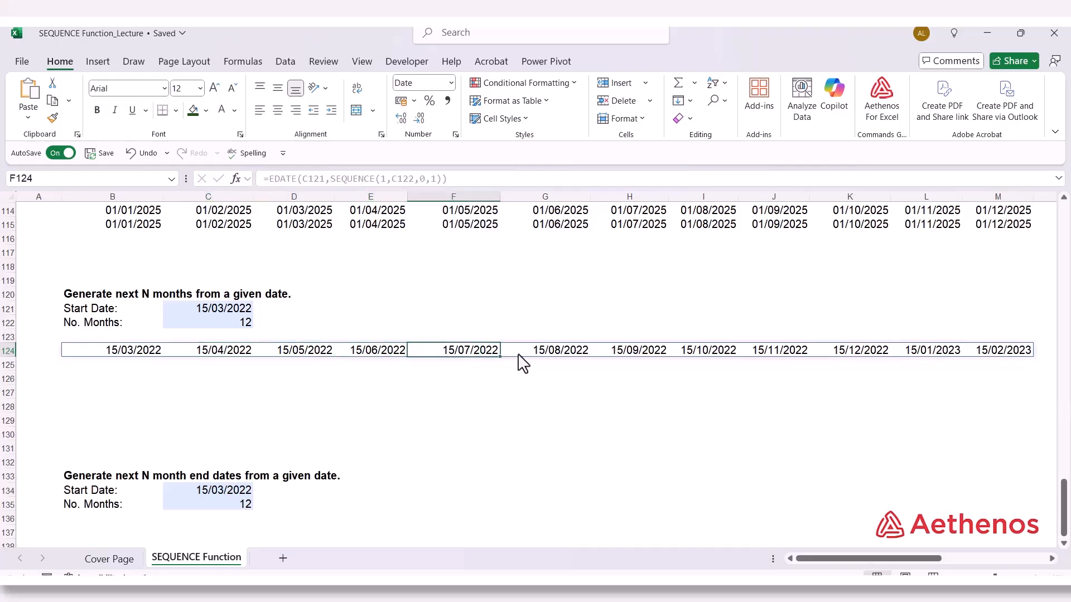
left_click(578, 362)
left_click(645, 361)
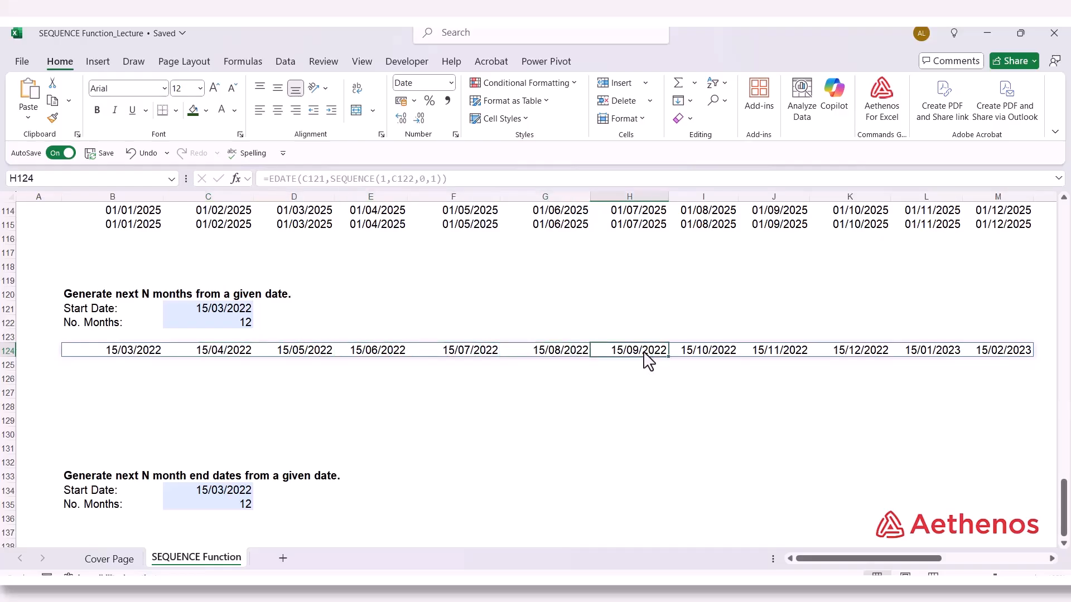
left_click(728, 361)
left_click(788, 358)
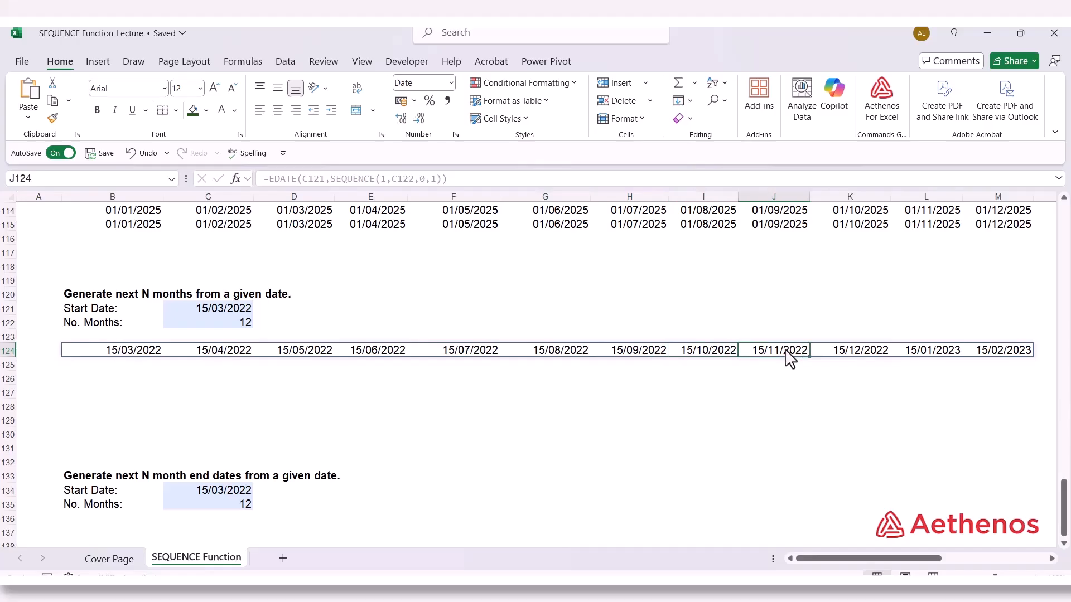
left_click(848, 361)
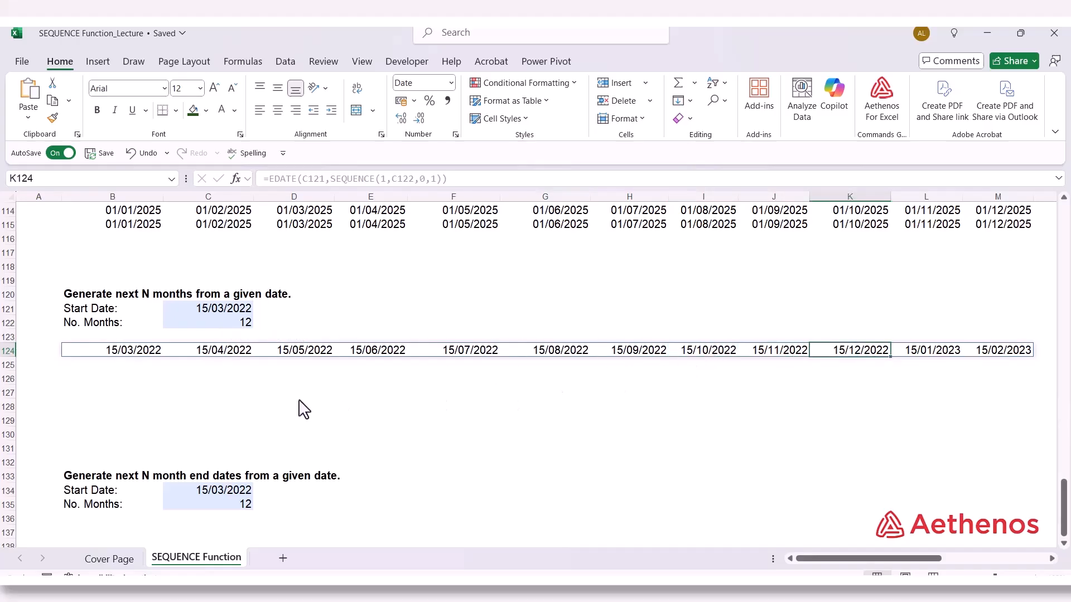
left_click(158, 392)
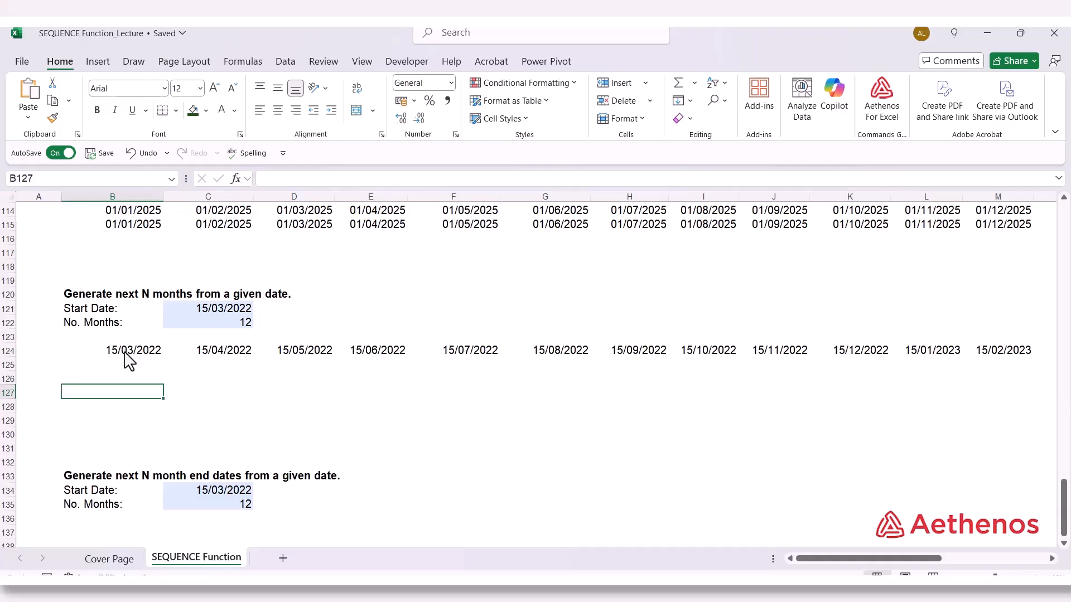
Review the EDATE formula in B124, and the start date and number of months in the month-end dates example
left_click(125, 351)
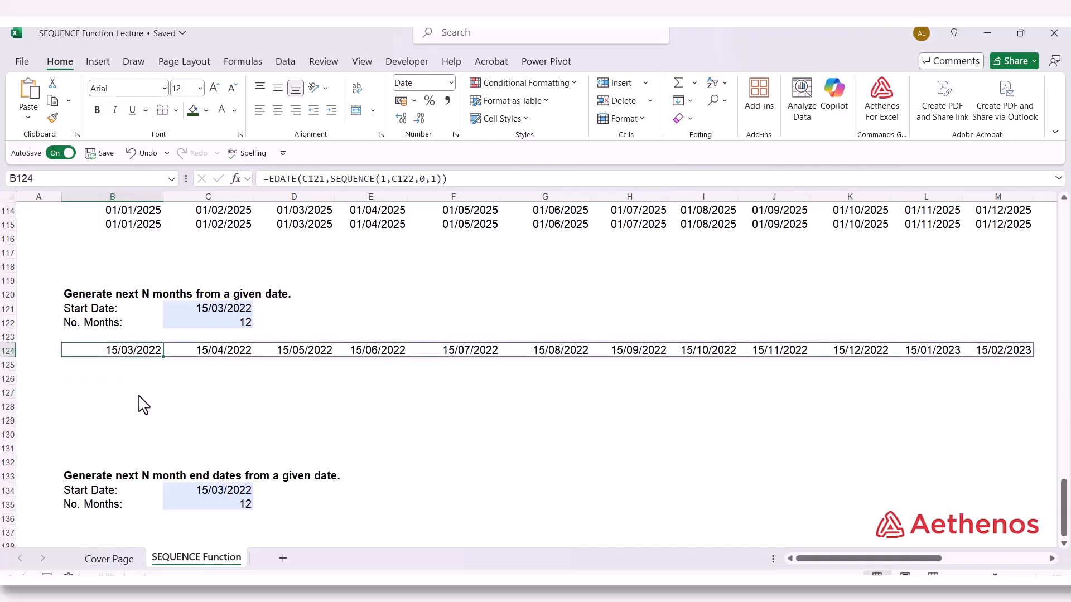
left_click(139, 397)
scroll(127, 399, "down", 1)
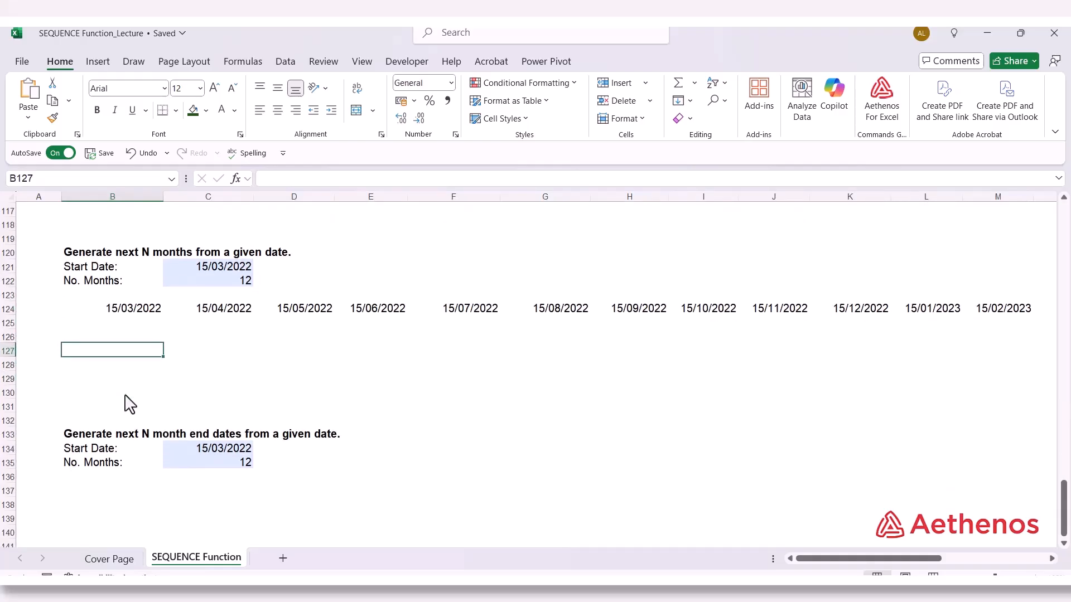
scroll(128, 401, "down", 2)
scroll(128, 401, "up", 1)
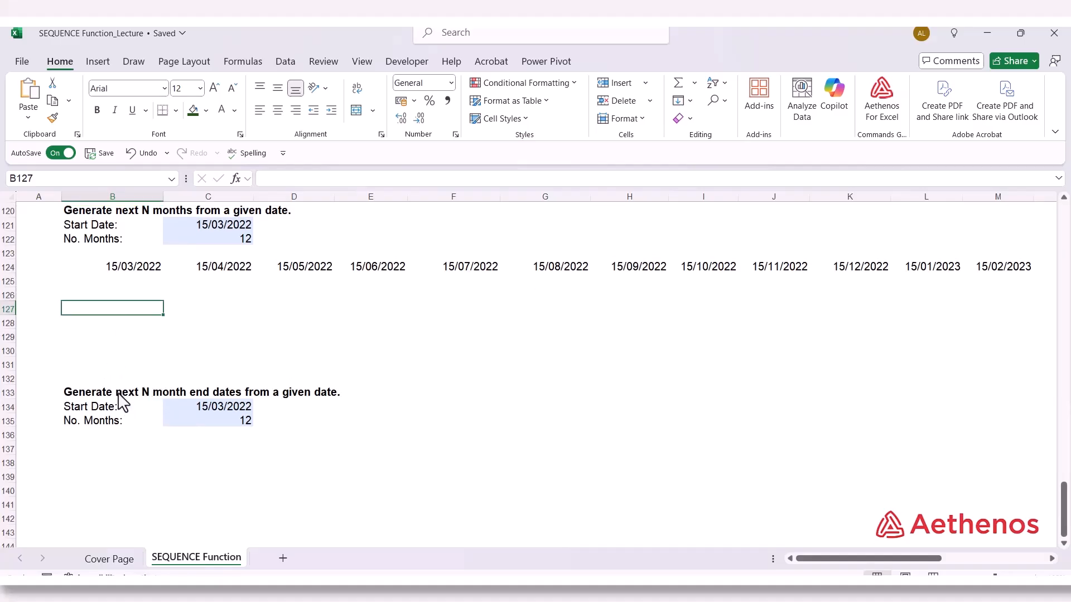
left_click(120, 269)
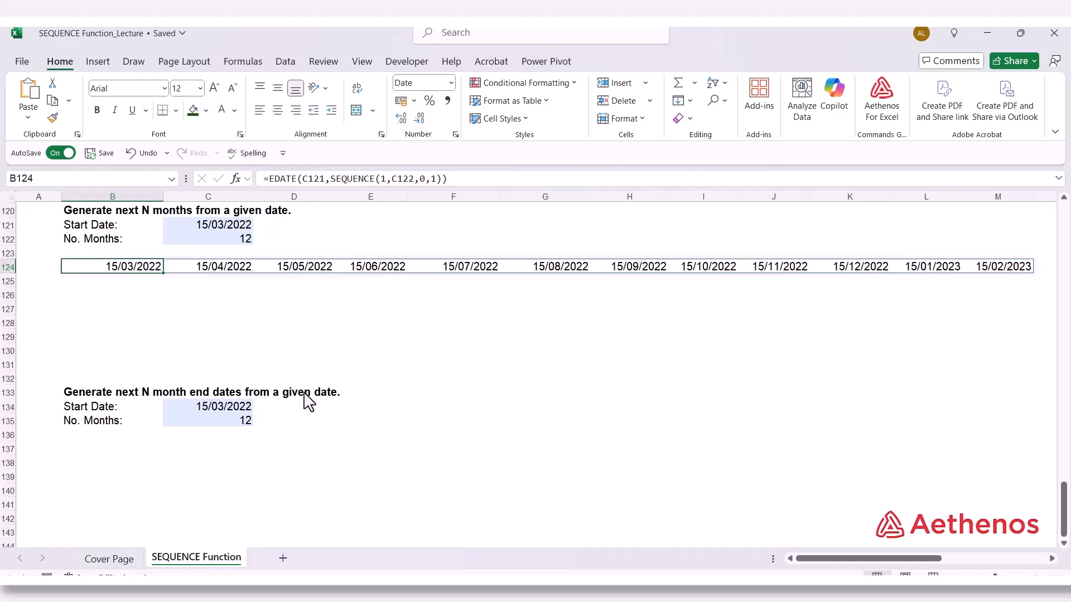
left_click(214, 416)
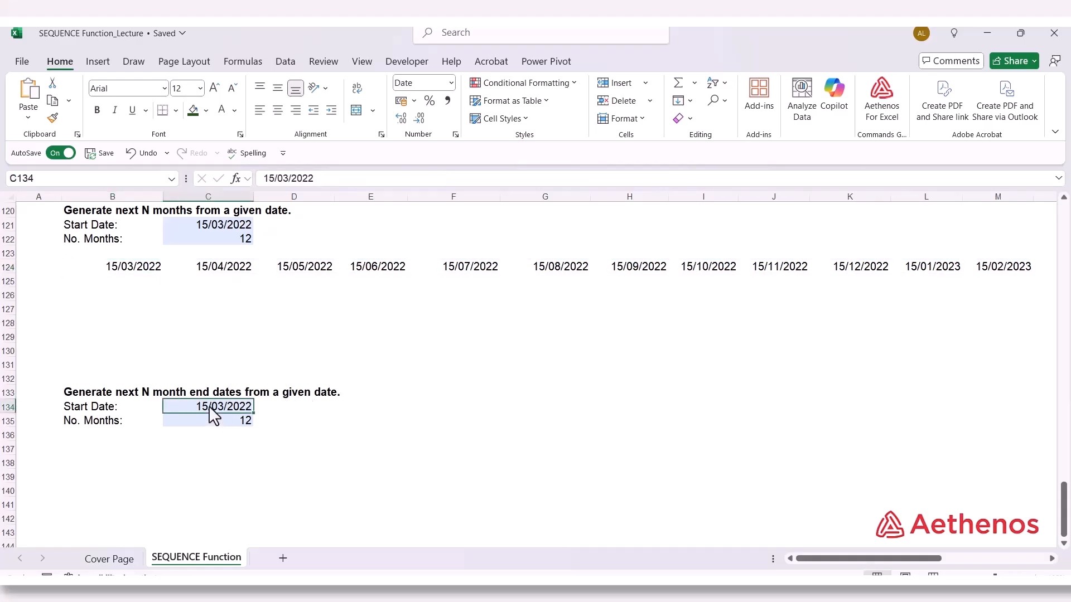
left_click(207, 424)
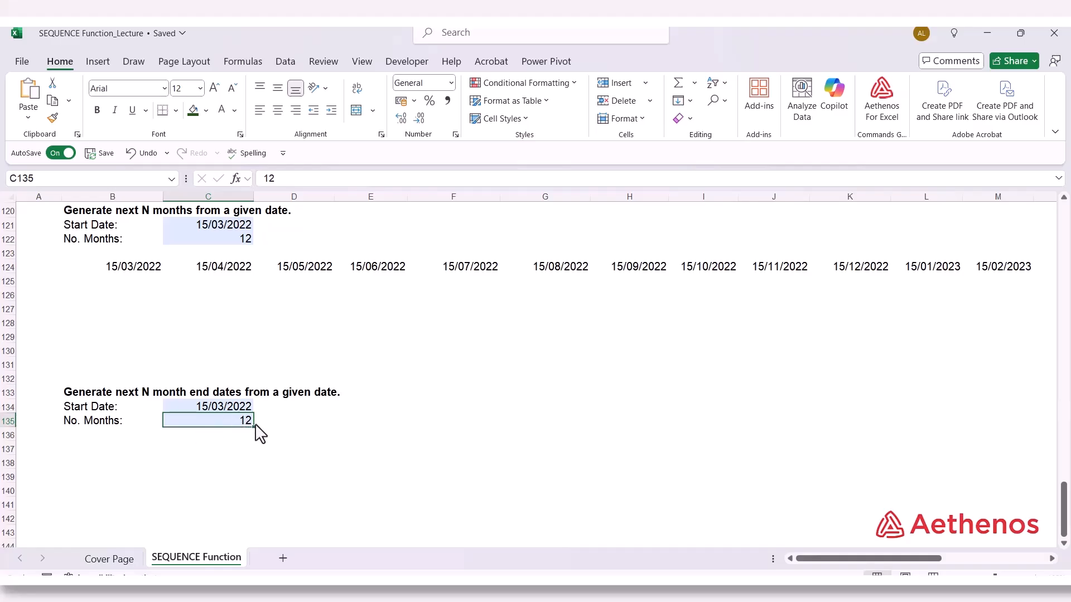
Begin an EOMONTH formula in B137, under the next N month end dates example, using C134 as the start date
left_click(92, 453)
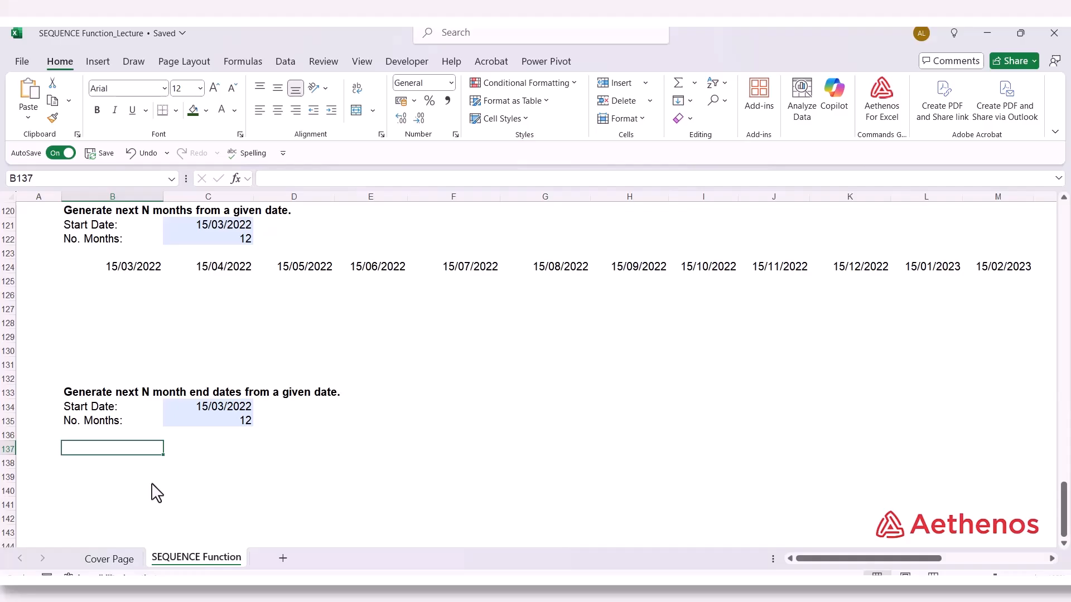
type("=")
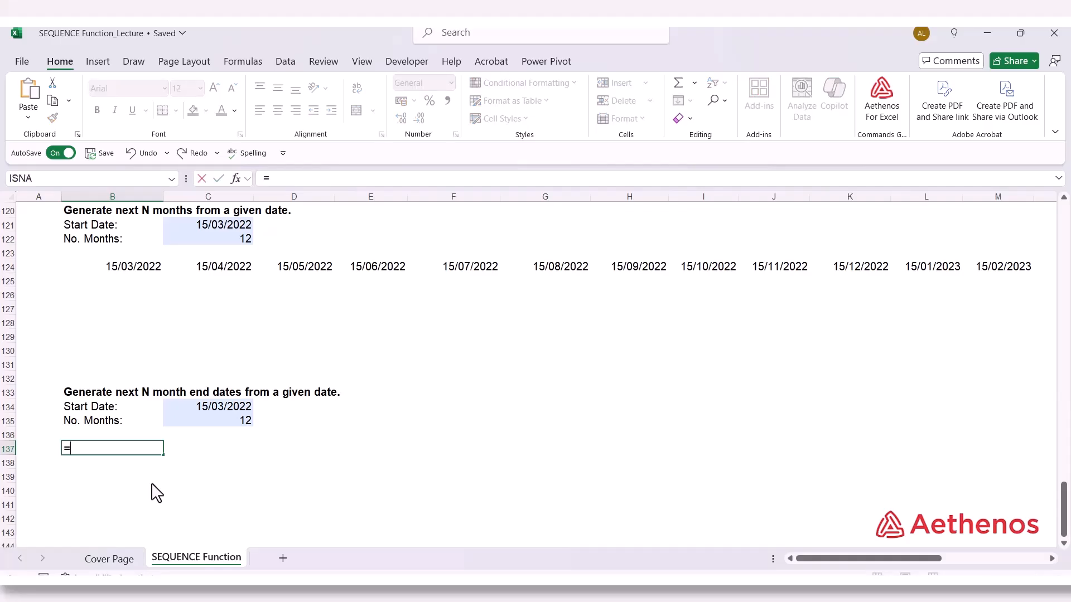
type("EOM")
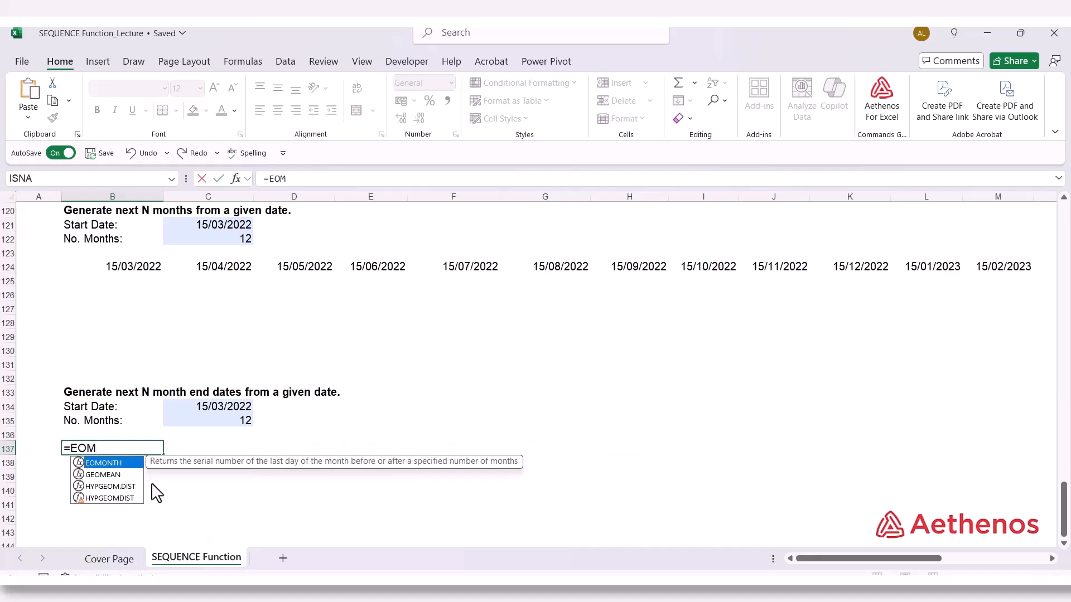
key("Tab")
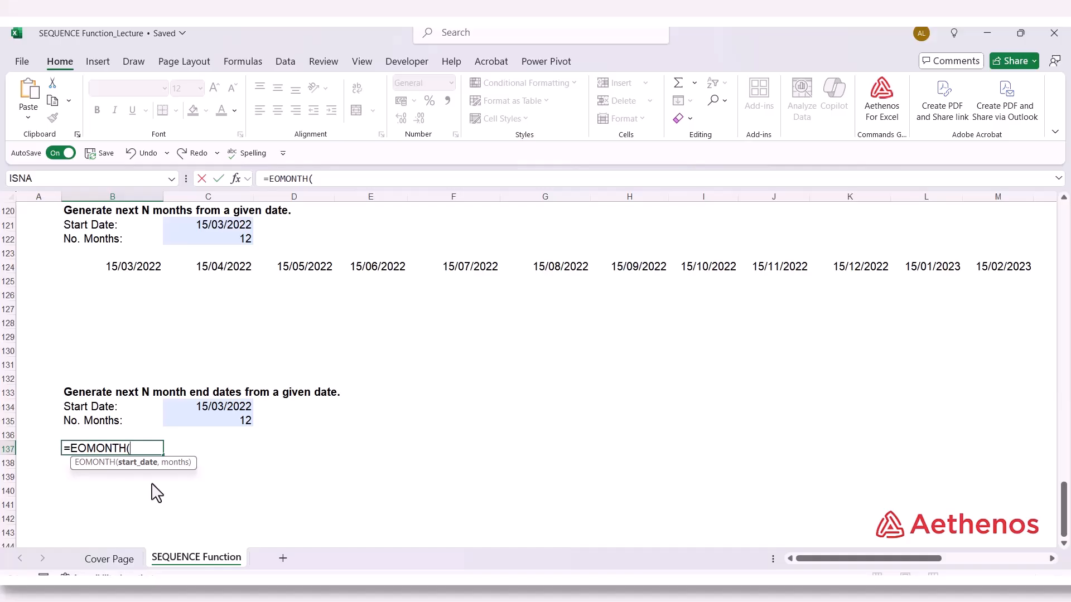
left_click(190, 402)
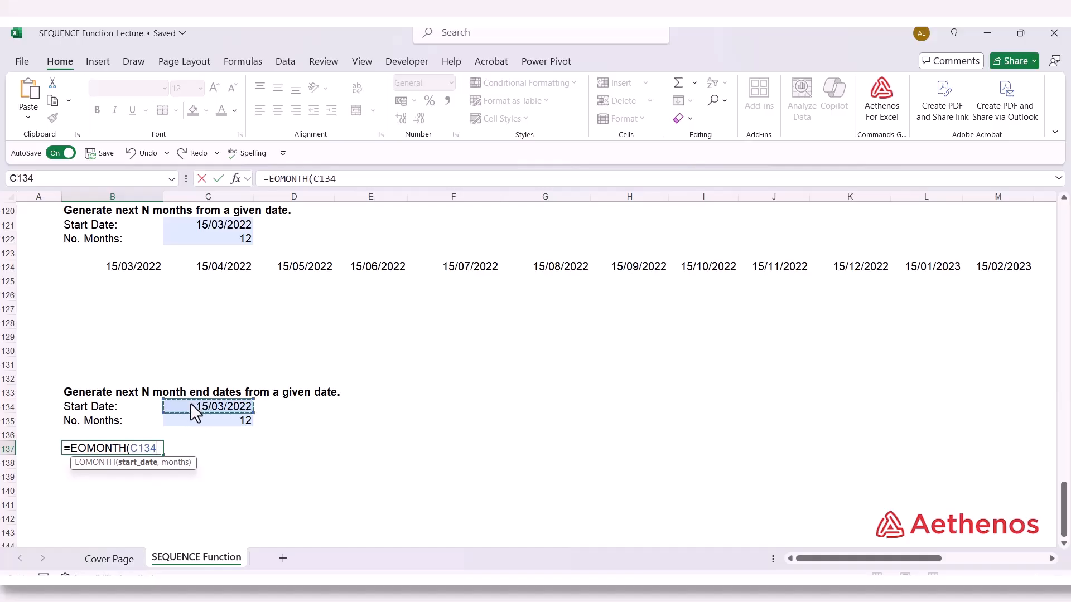
Complete the B137 formula with SEQUENCE(1,C135,0,1) as the months argument, giving =EOMONTH(C134,SEQUENCE(1,C135,0,1))
type(",")
type("s")
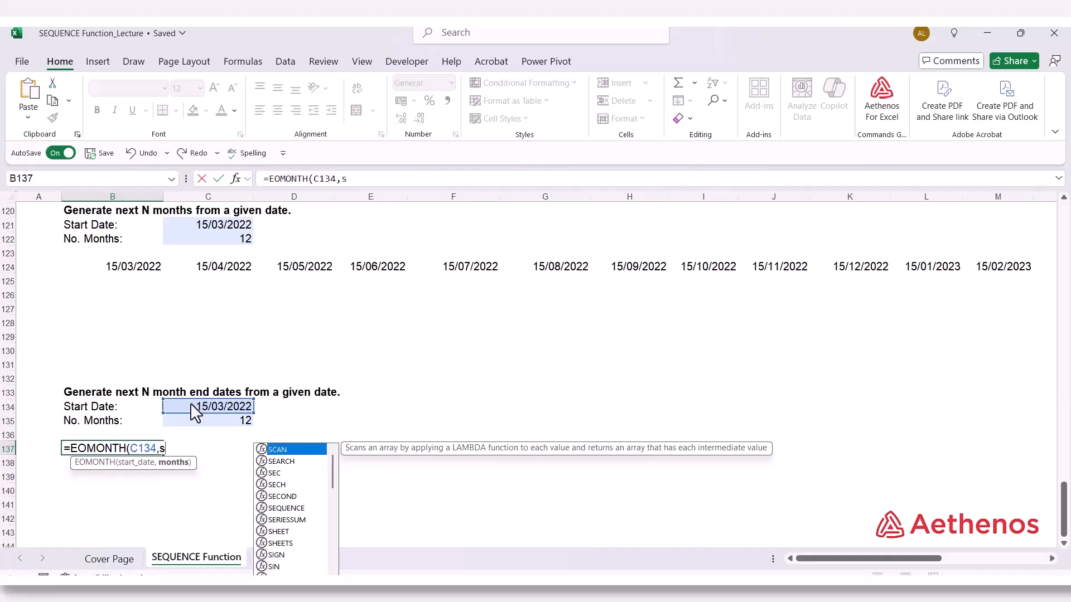
type("eq")
key("Tab")
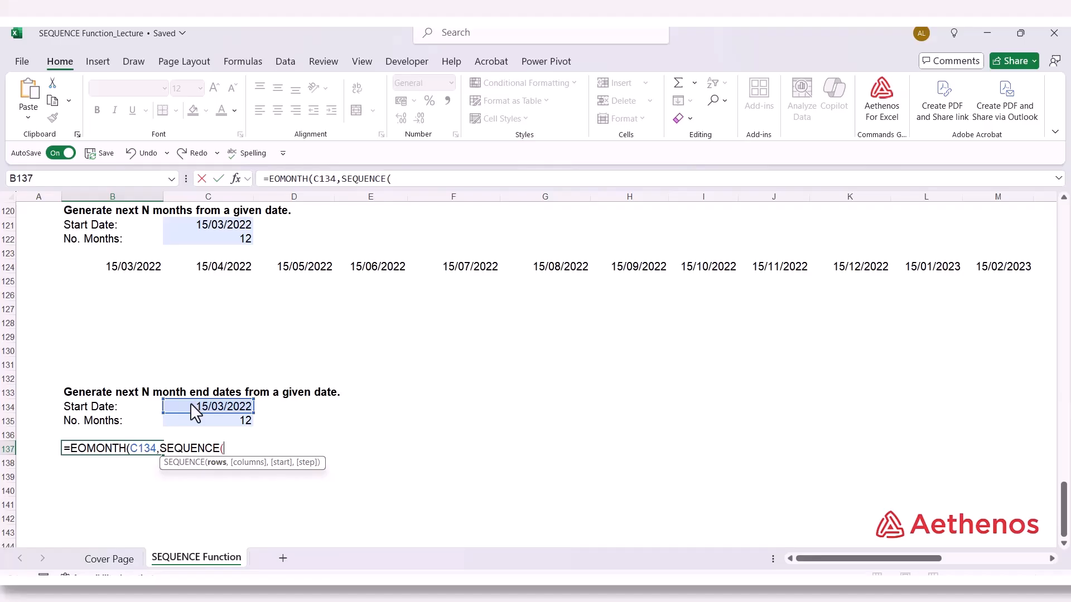
type("1,")
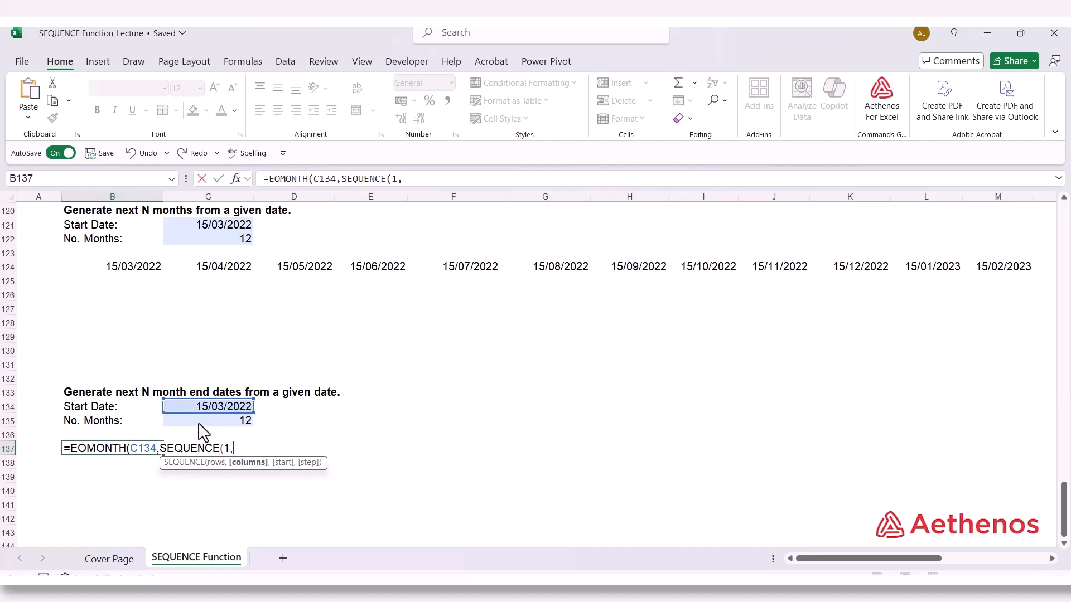
left_click(198, 425)
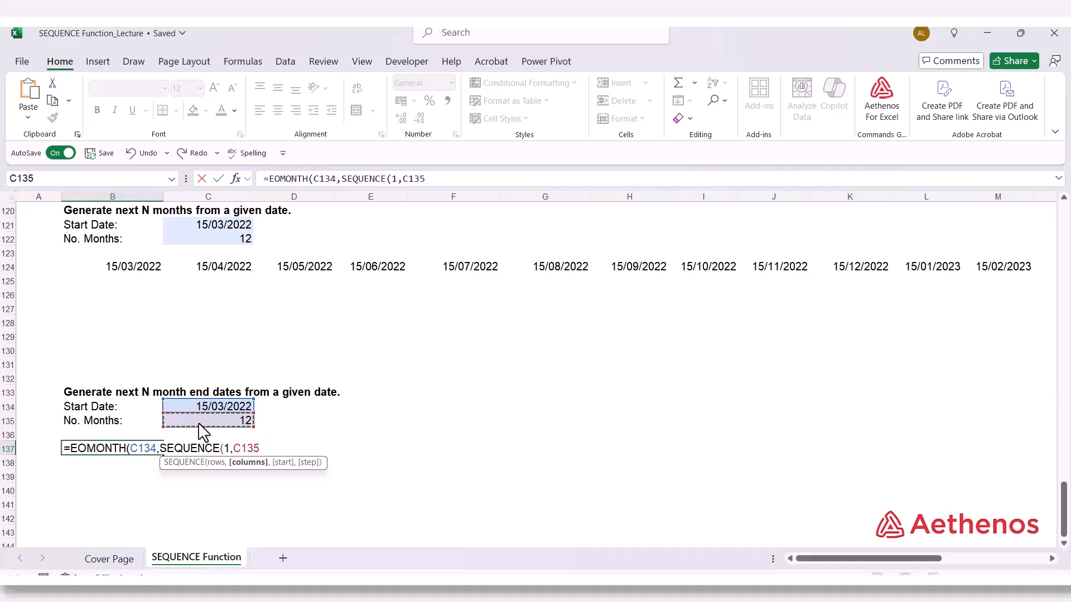
type(",")
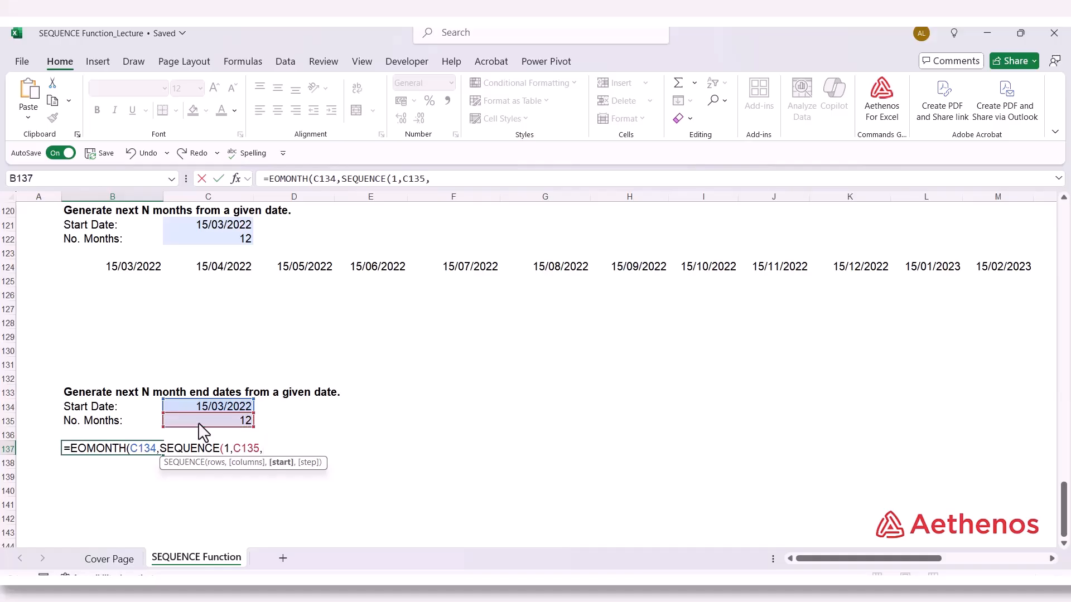
type("0,1))")
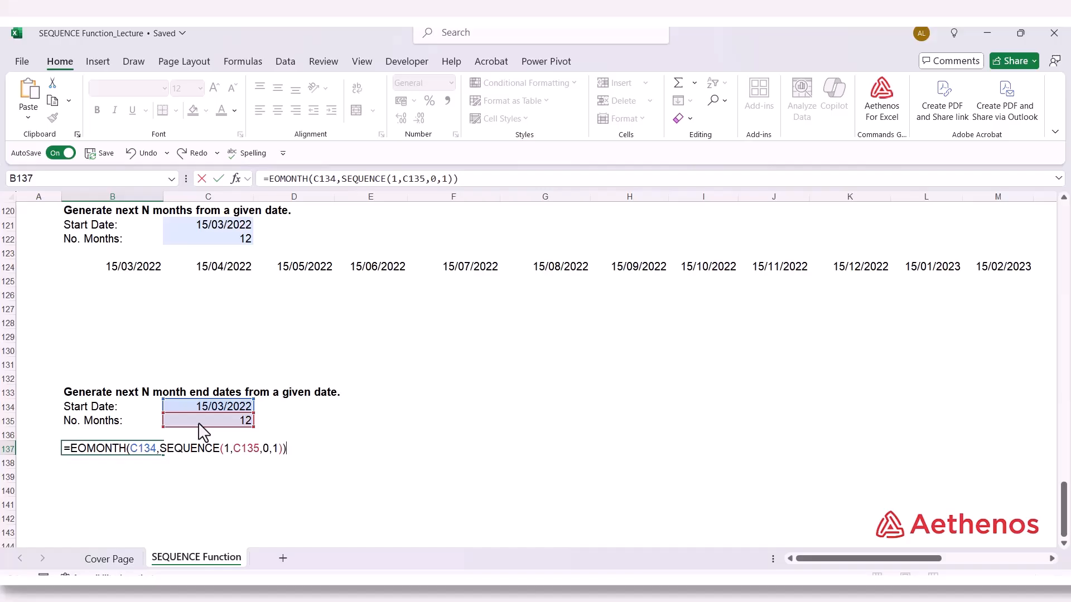
key("Return")
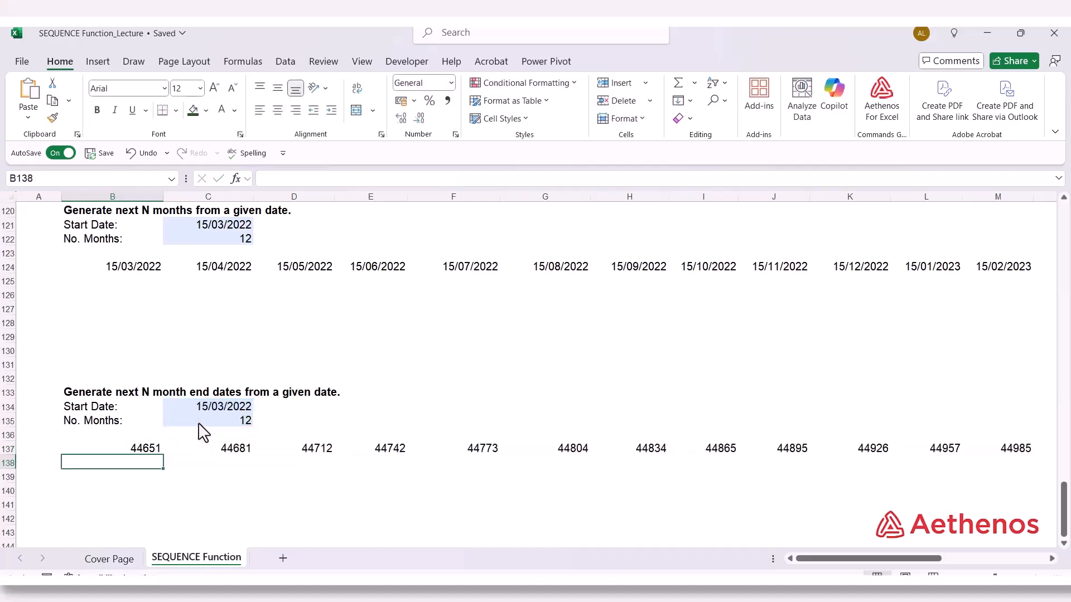
Format the spilled results in B137:M137 as Short Date
left_click_drag(119, 449, 1015, 460)
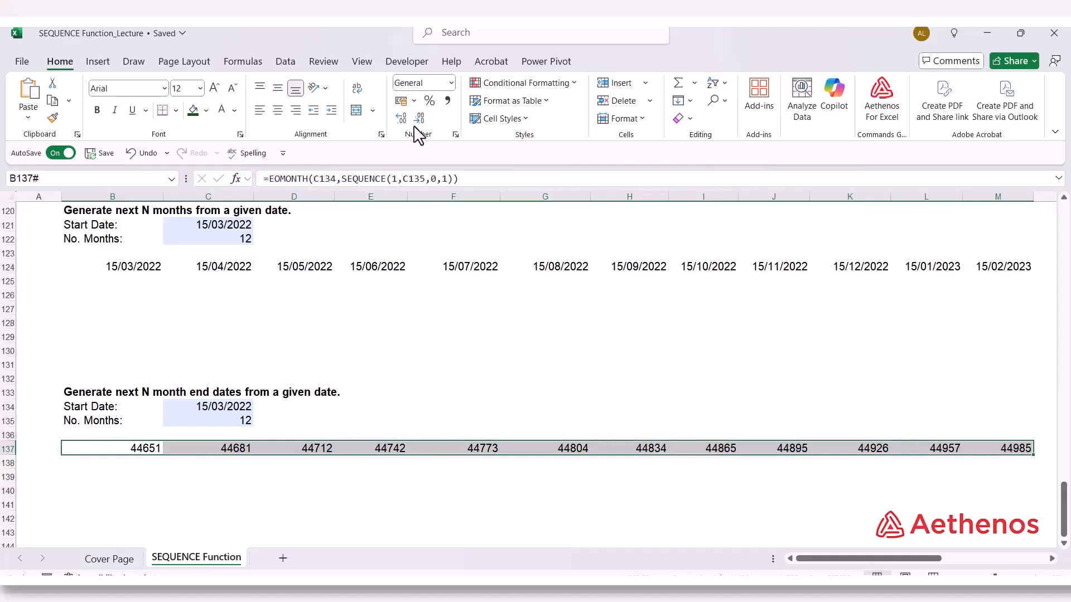
left_click(451, 83)
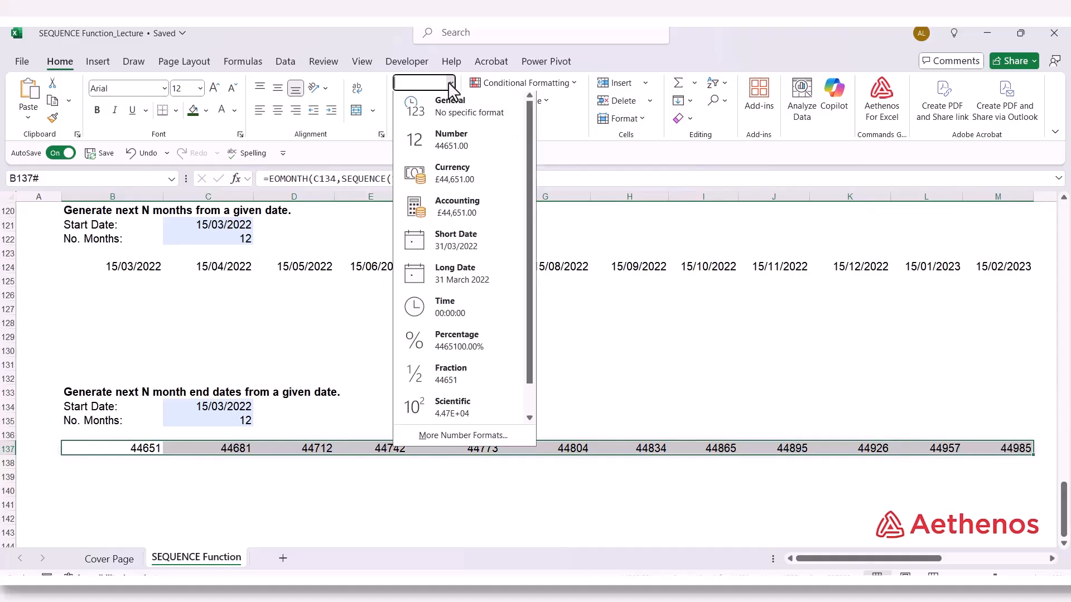
left_click(451, 246)
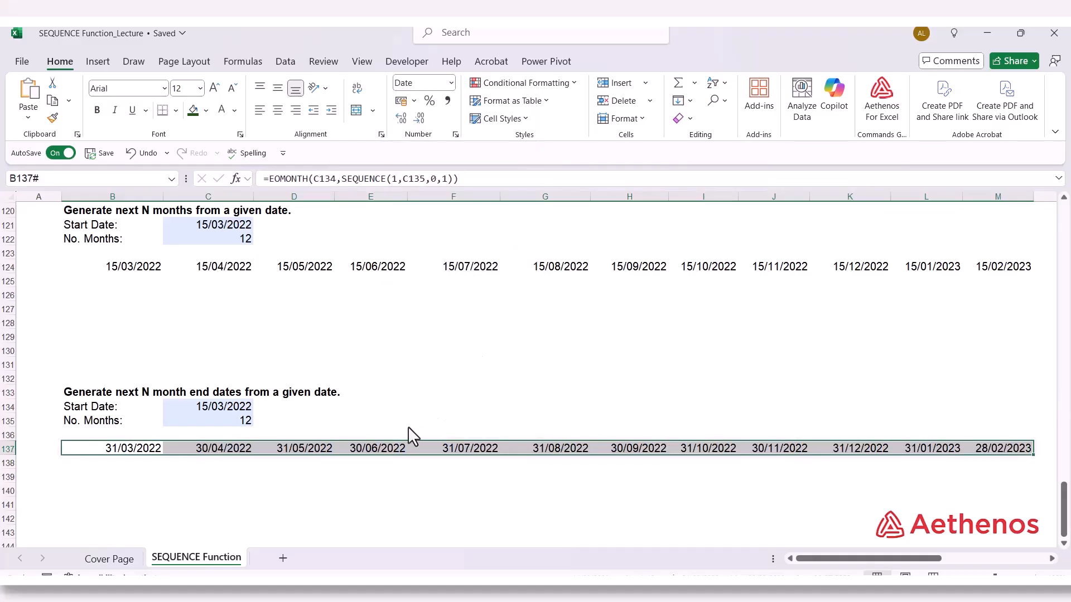
left_click(320, 478)
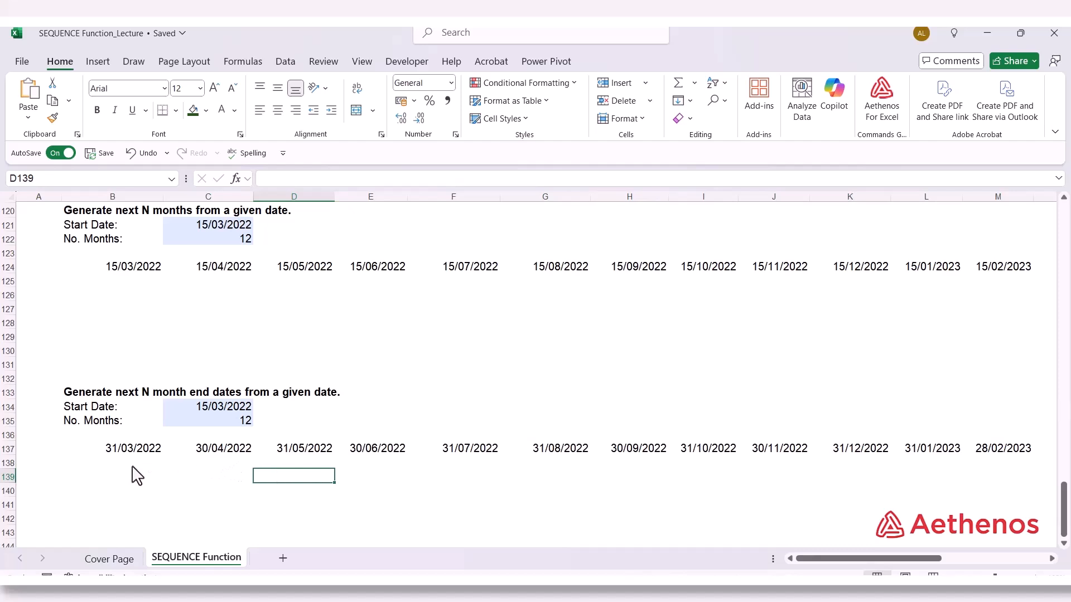
Check the month-end dates across row 137 against the start date in C134 and the number of months in C135
left_click(139, 453)
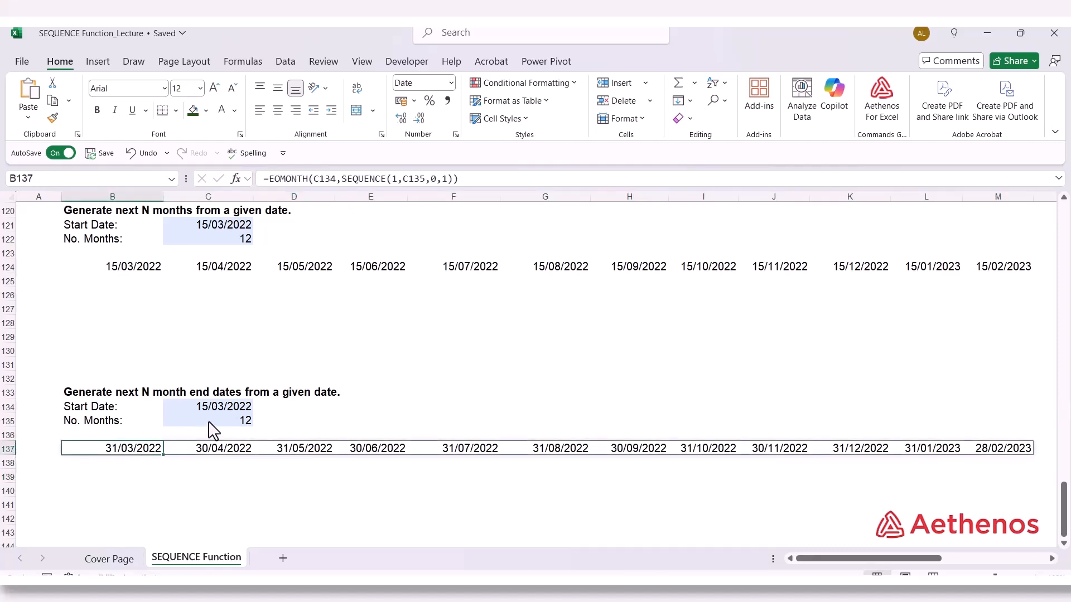
left_click(221, 406)
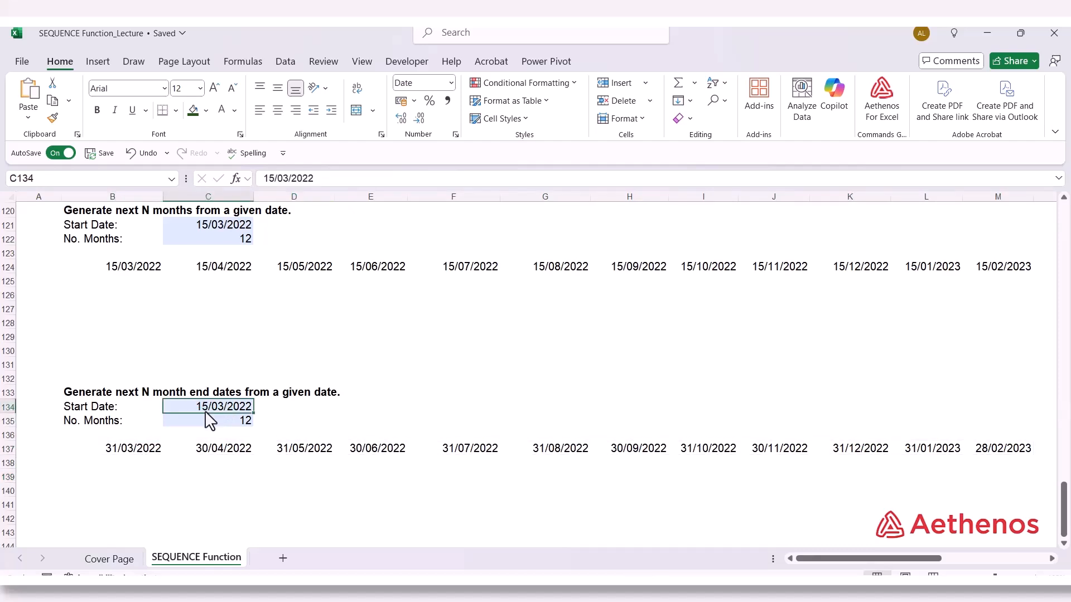
left_click(144, 454)
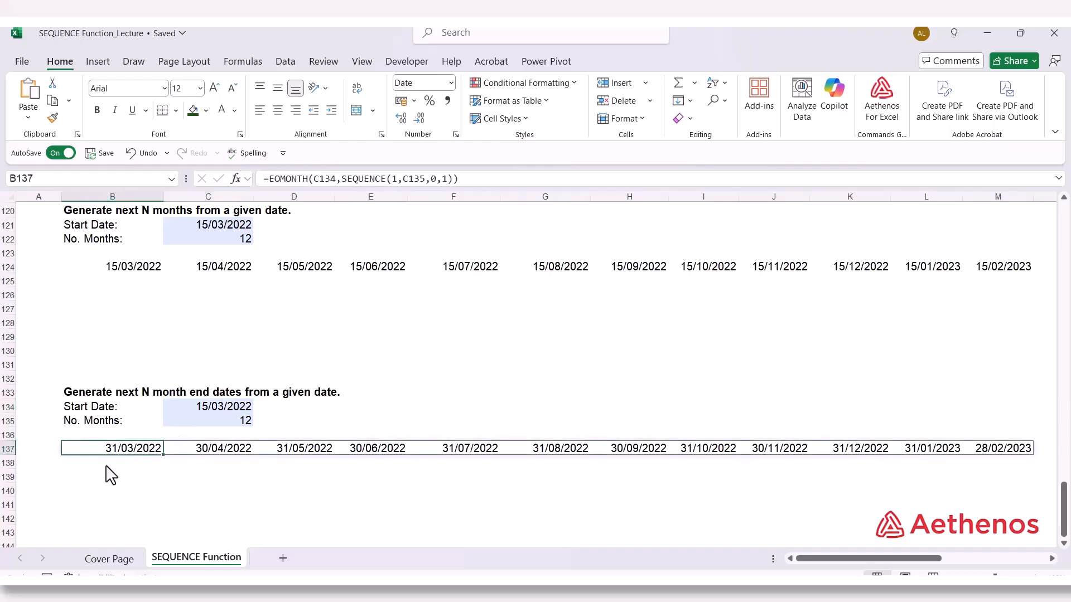
left_click(203, 453)
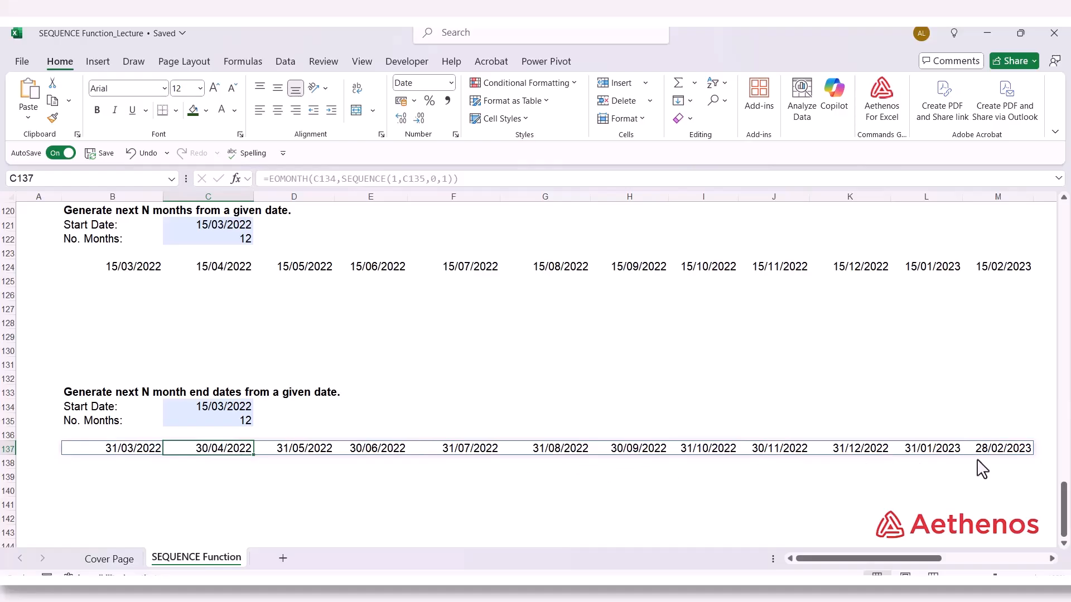
left_click(1011, 451)
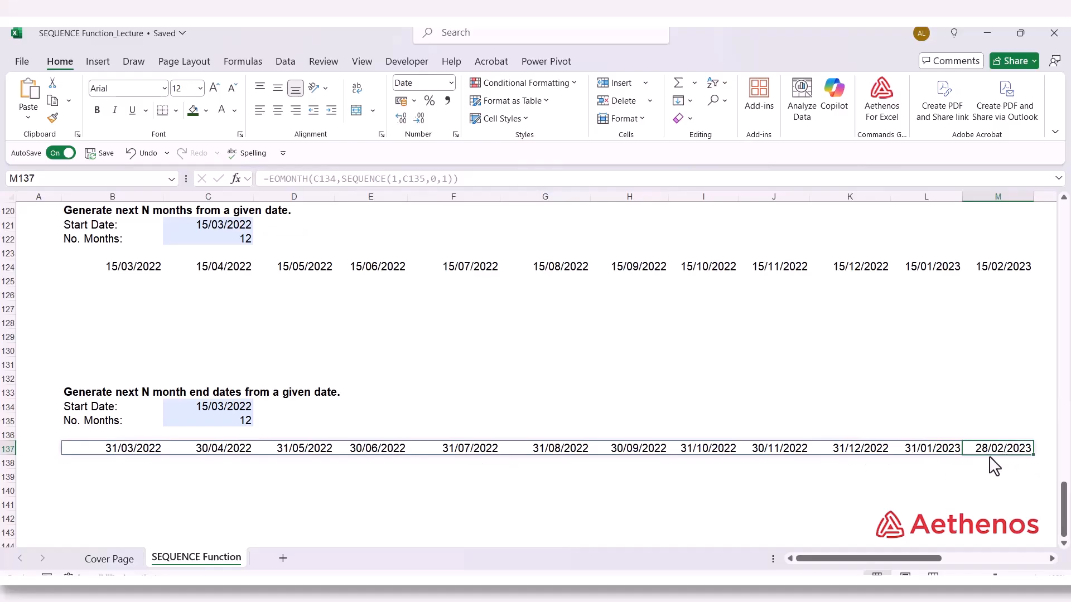
left_click(236, 425)
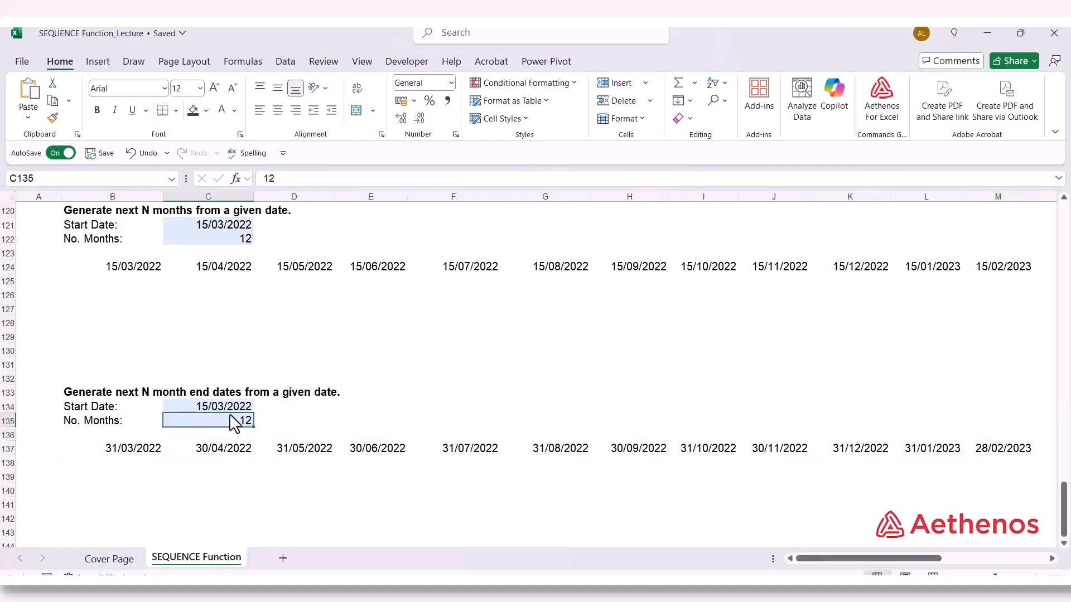
left_click(231, 409)
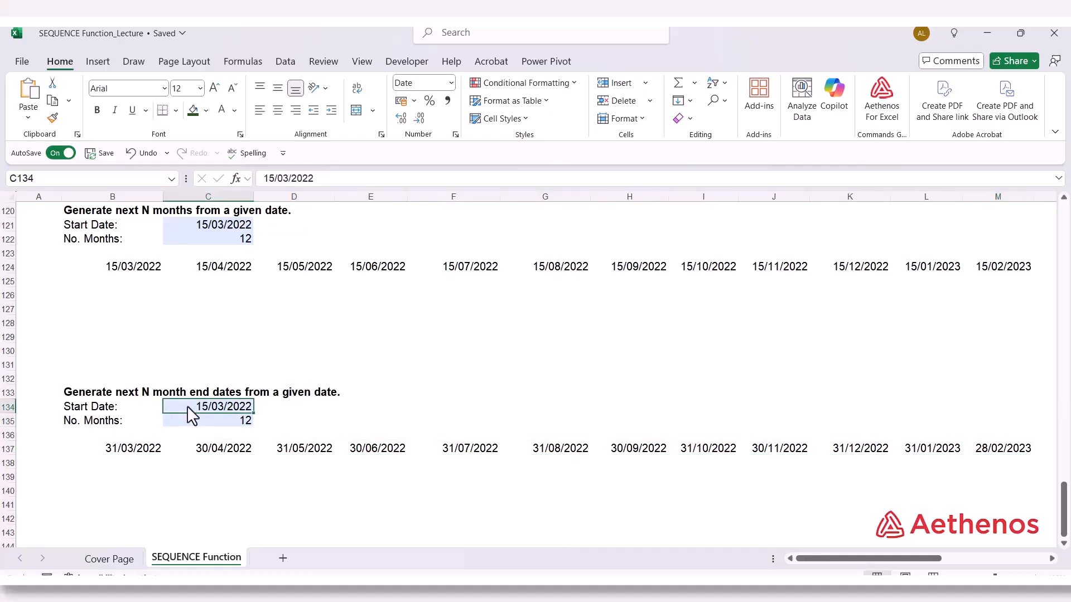
Set the number of months in C135 to 24
left_click(187, 420)
scroll(188, 419, "down", 1)
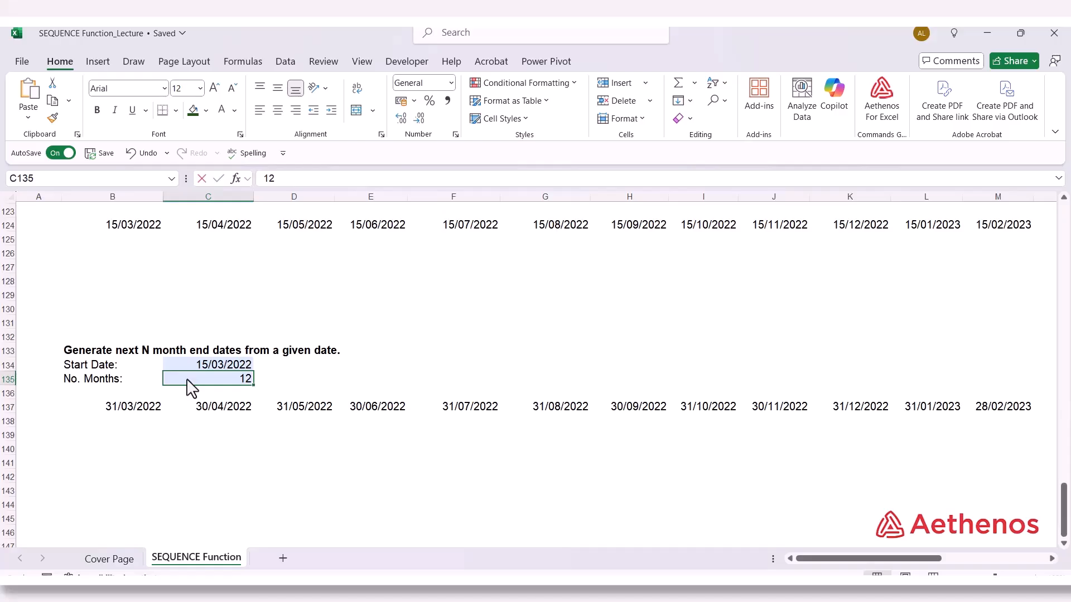
type("2")
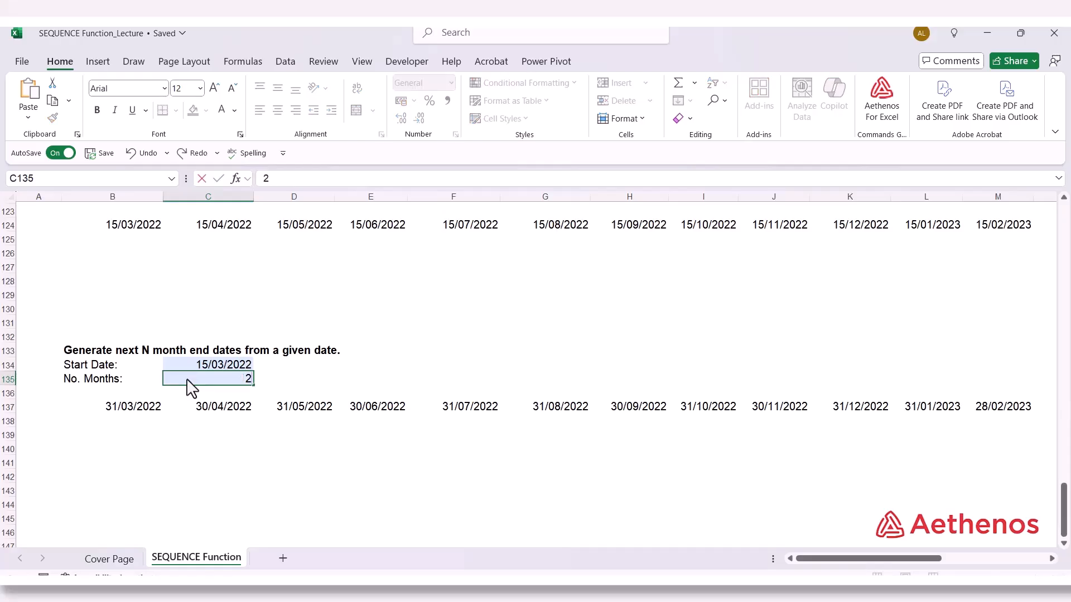
type("4")
key("Return")
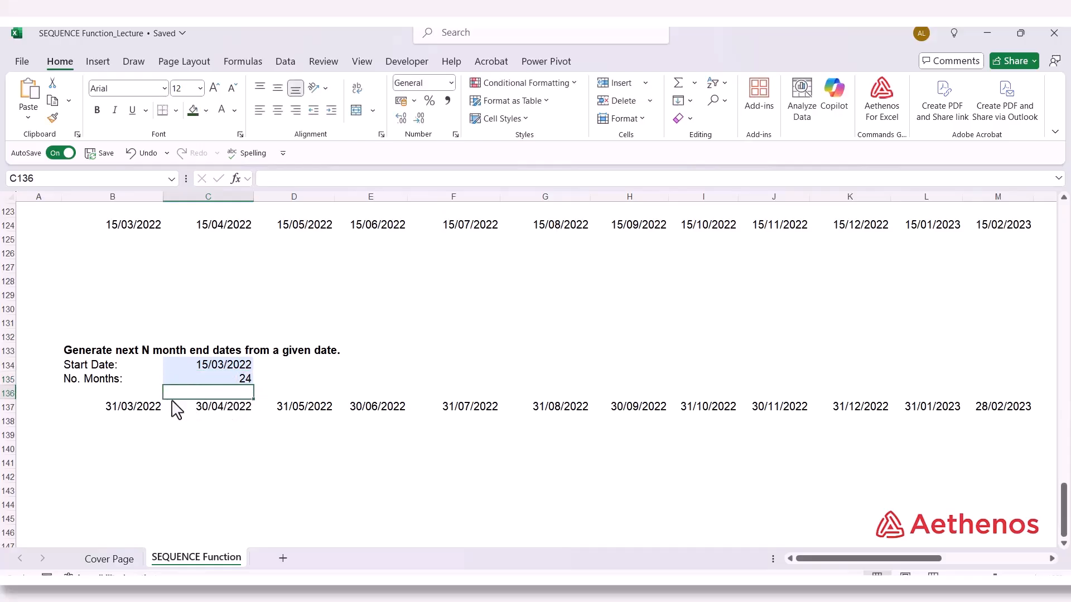
Format the additional spilled month-end results in N137:Y137 as Short Date
left_click_drag(812, 557, 747, 555)
left_click(115, 408)
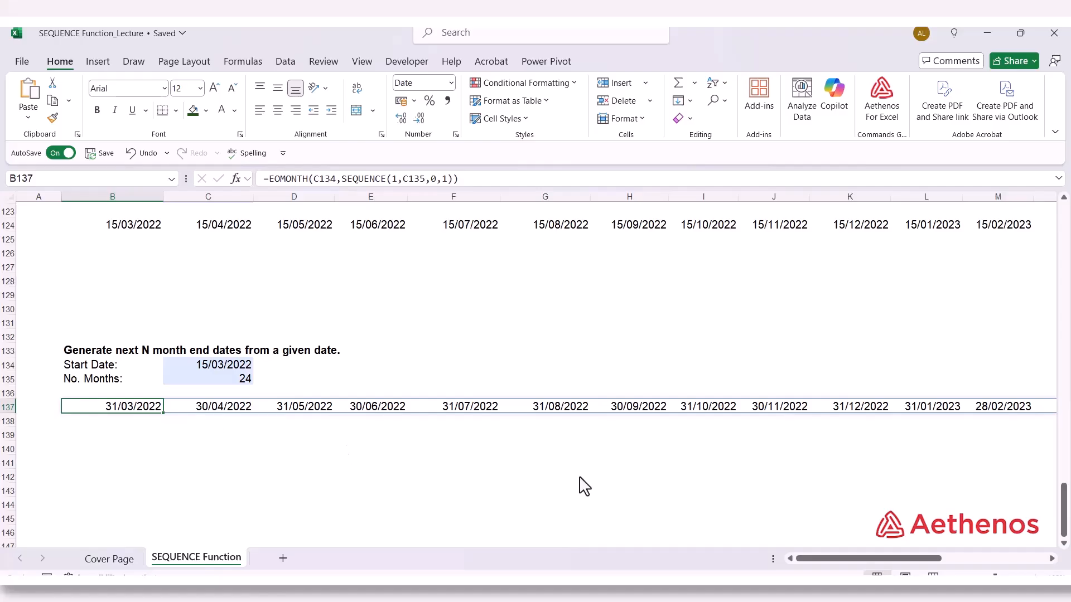
left_click_drag(799, 558, 826, 560)
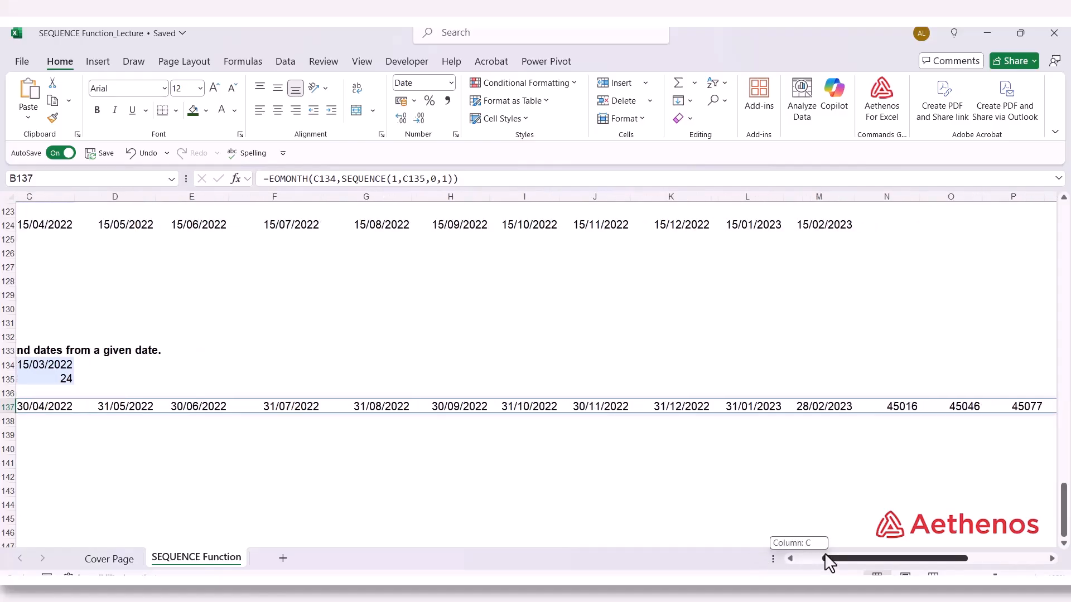
left_click(816, 408)
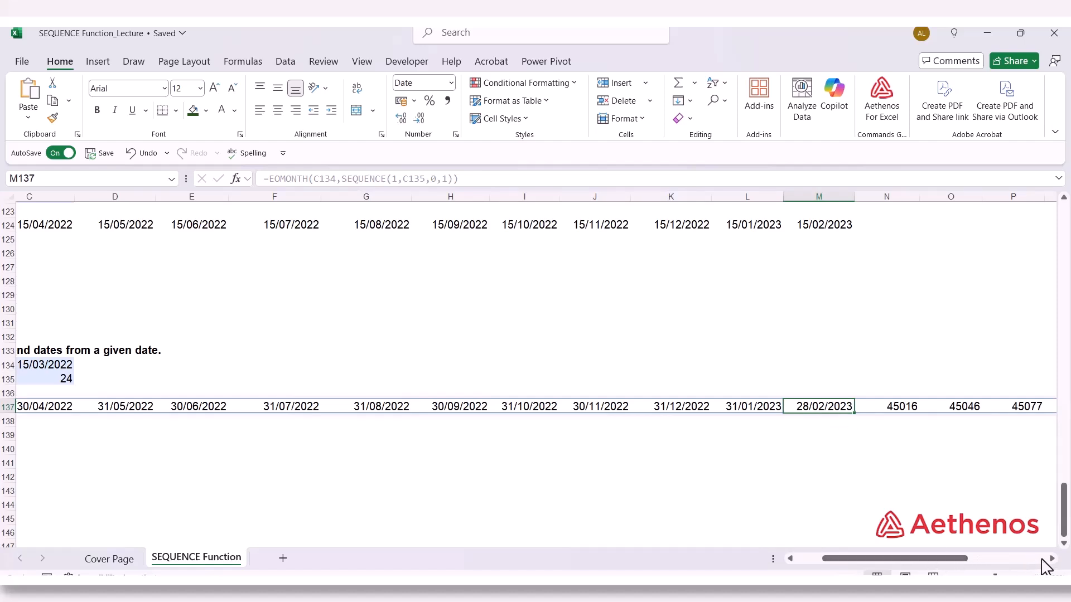
left_click_drag(1052, 561, 1052, 562)
left_click(424, 427)
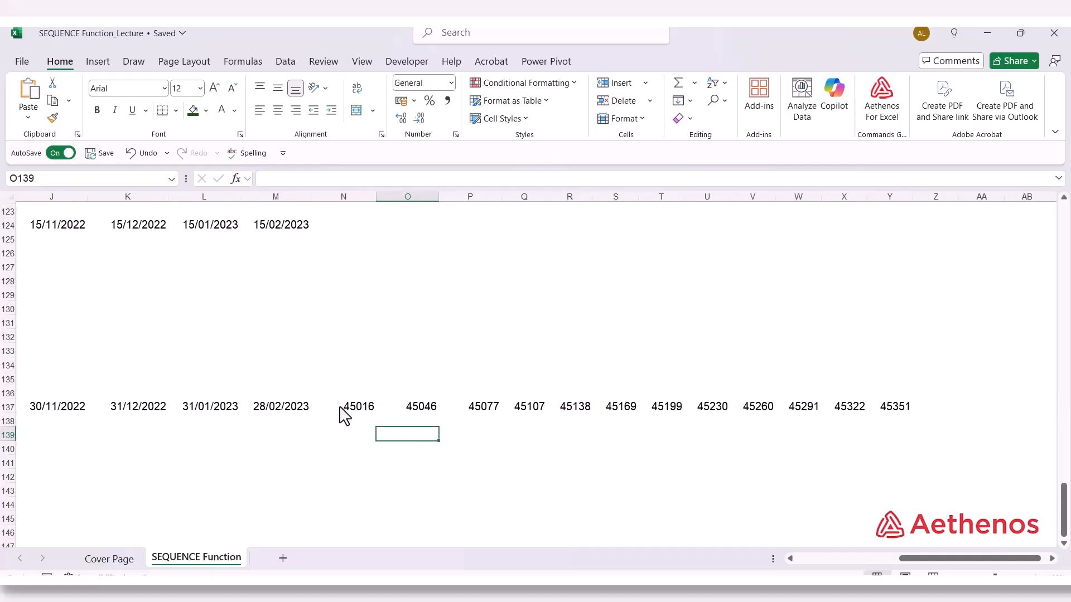
left_click_drag(338, 408, 880, 410)
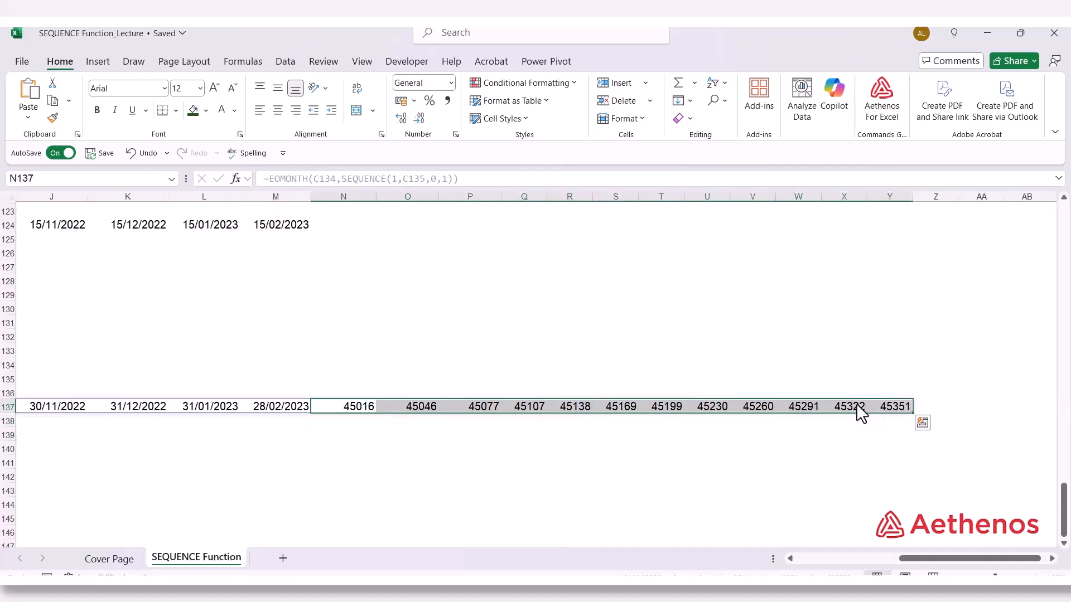
left_click(451, 83)
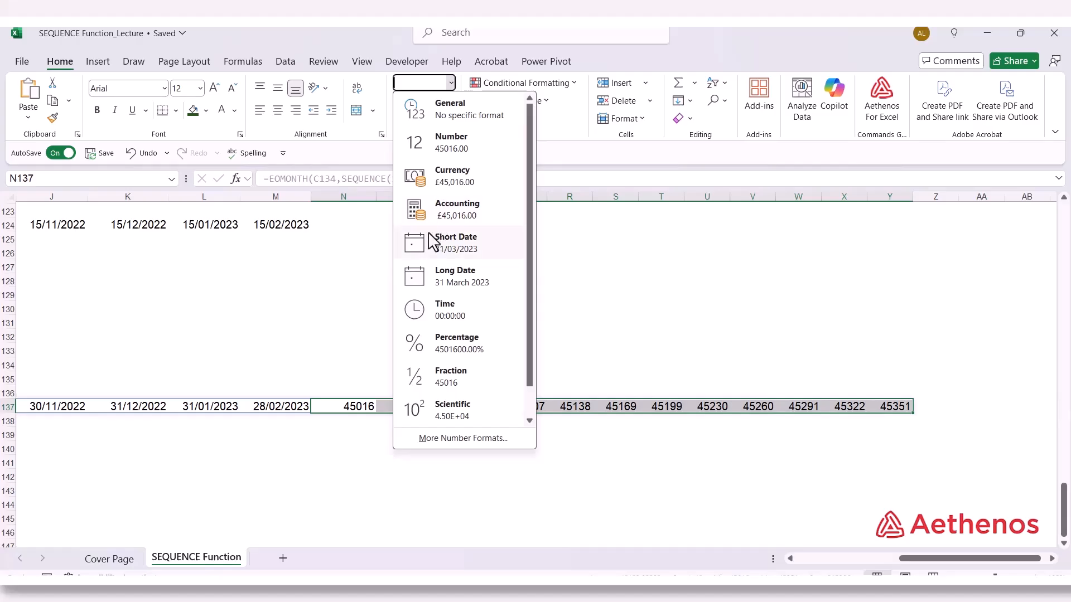
left_click(429, 256)
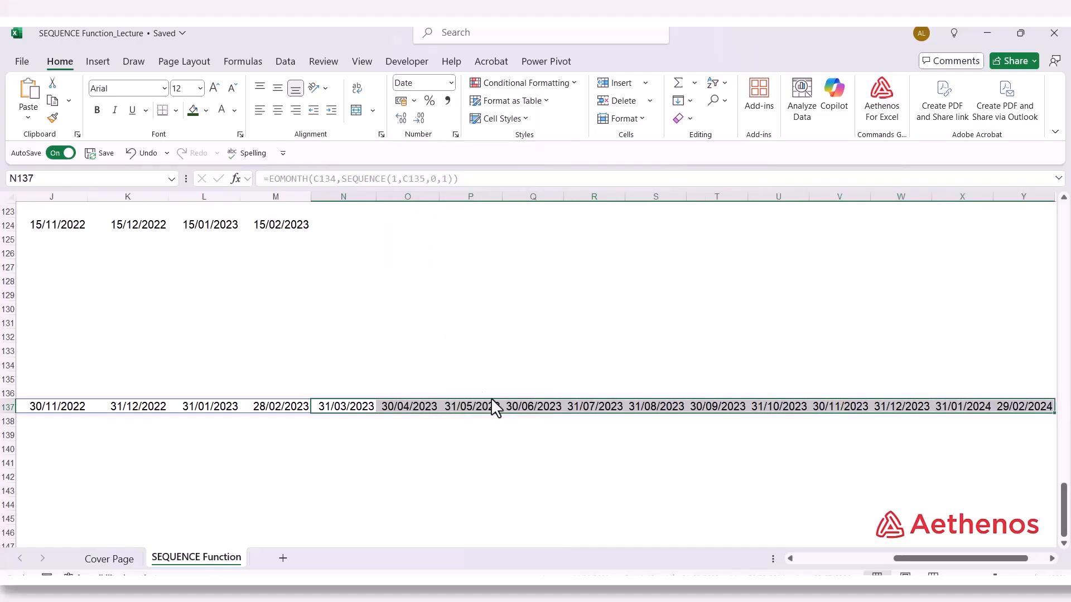
left_click(324, 435)
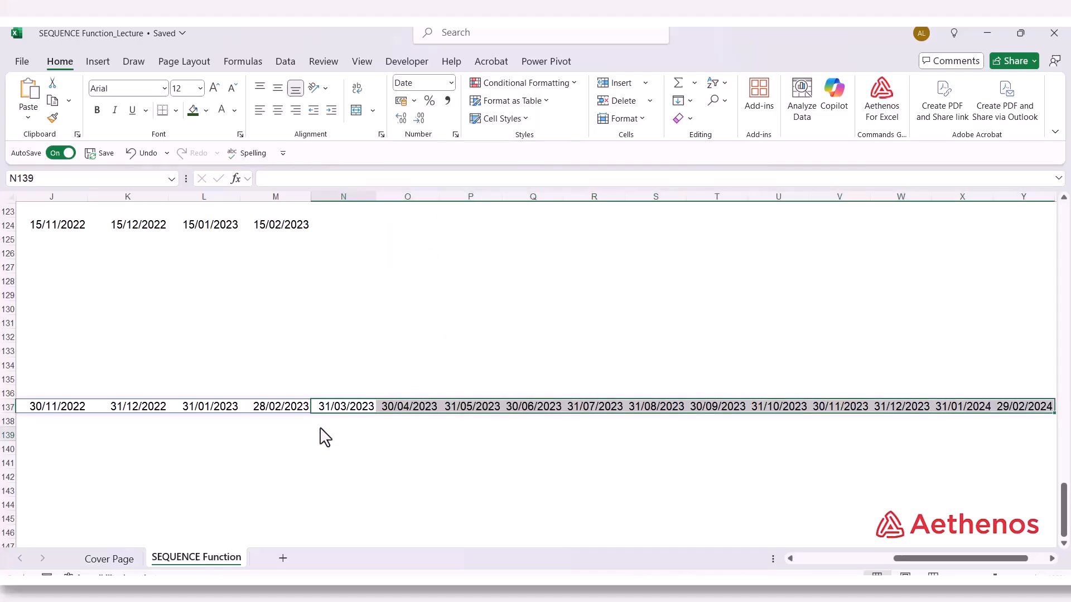
Examine the extended month-end dates across row 137, the number of months in C135 and the EOMONTH formula in B137
left_click(273, 408)
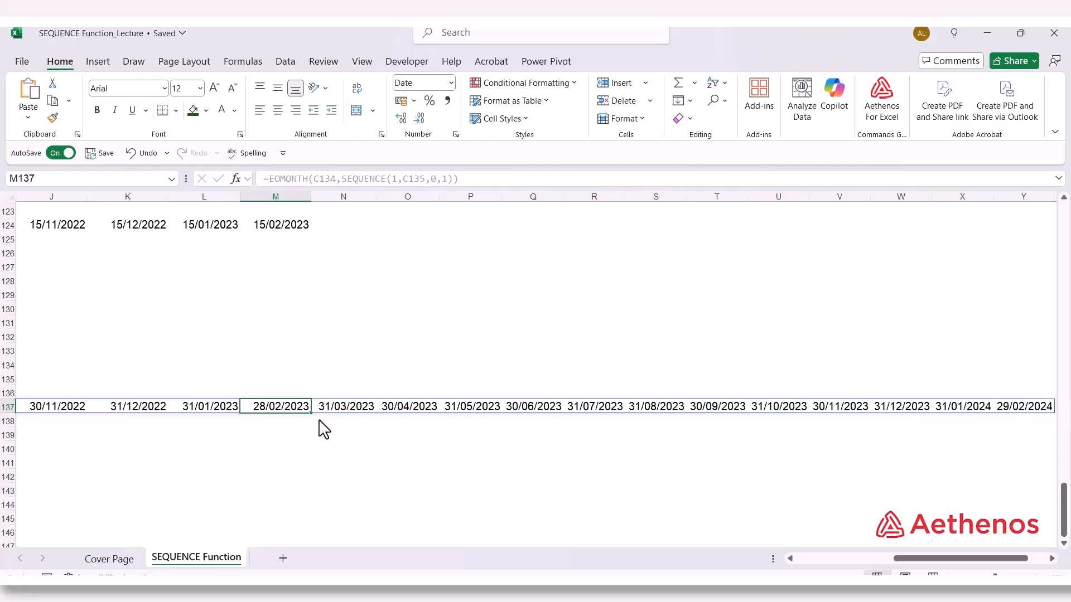
left_click(337, 411)
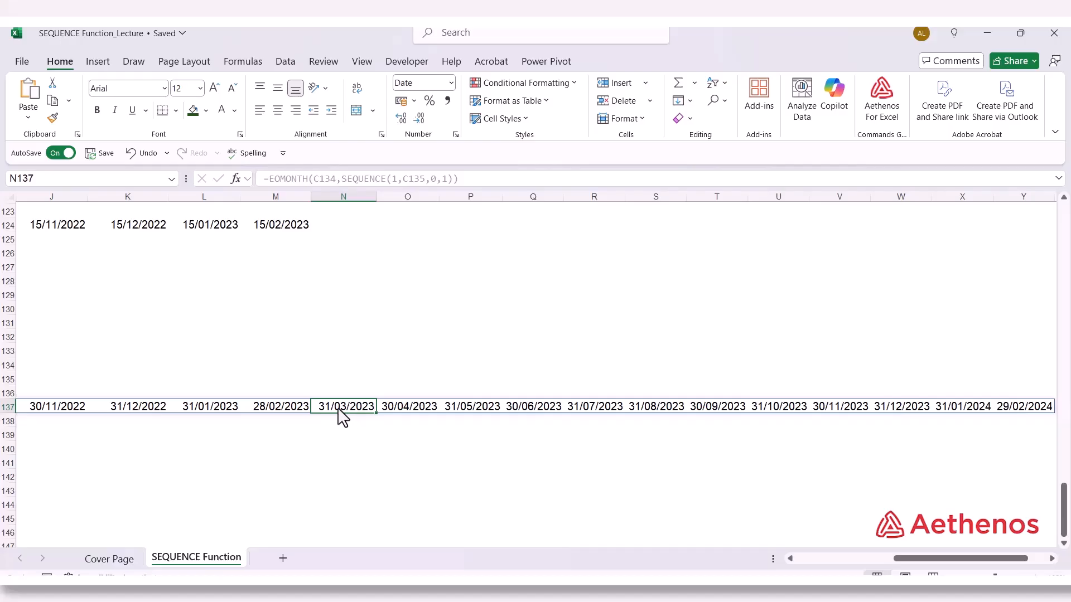
mouse_move(914, 559)
left_mouse_down()
mouse_move(845, 564)
mouse_move(916, 554)
left_mouse_up()
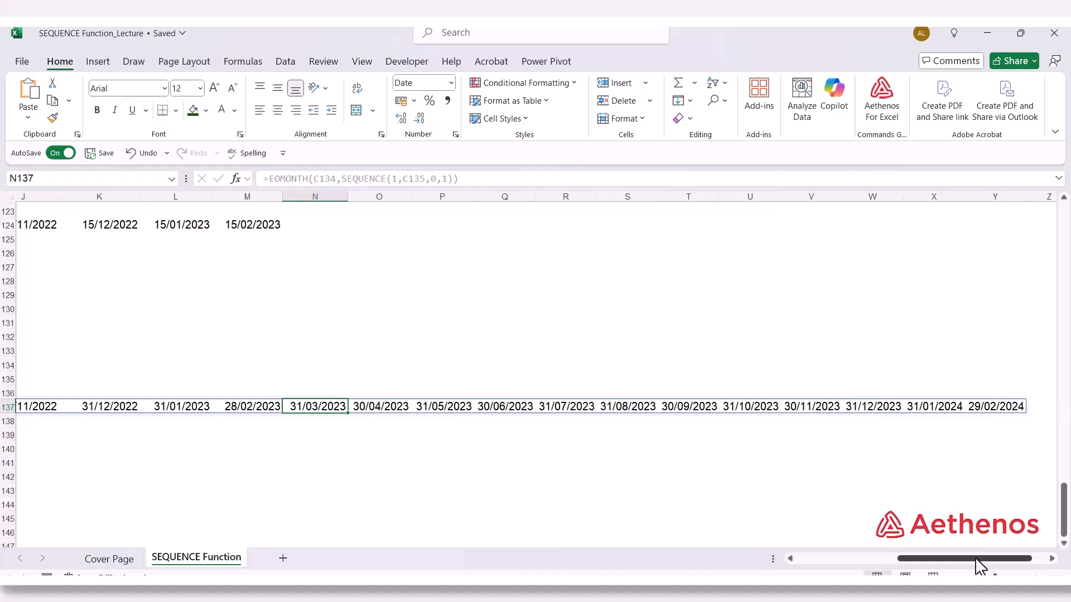
left_click_drag(980, 567, 879, 560)
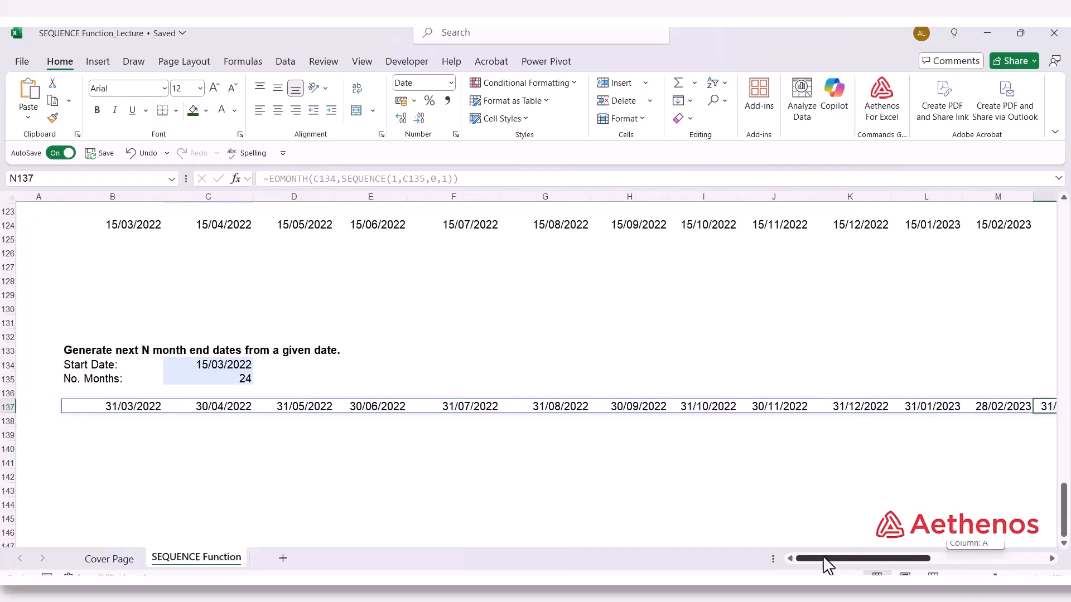
left_click(250, 379)
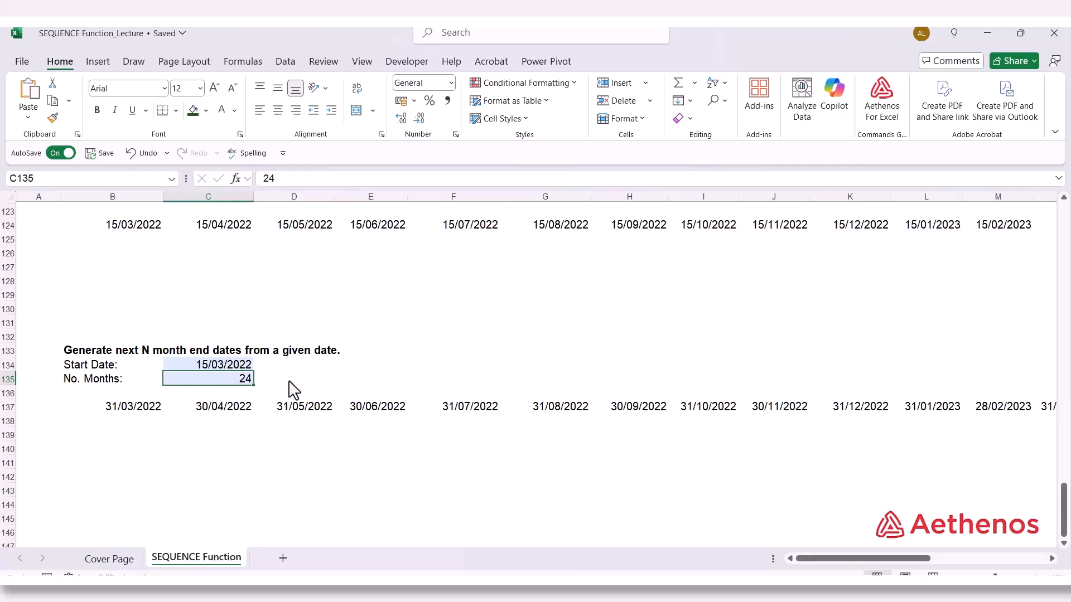
double_click(139, 409)
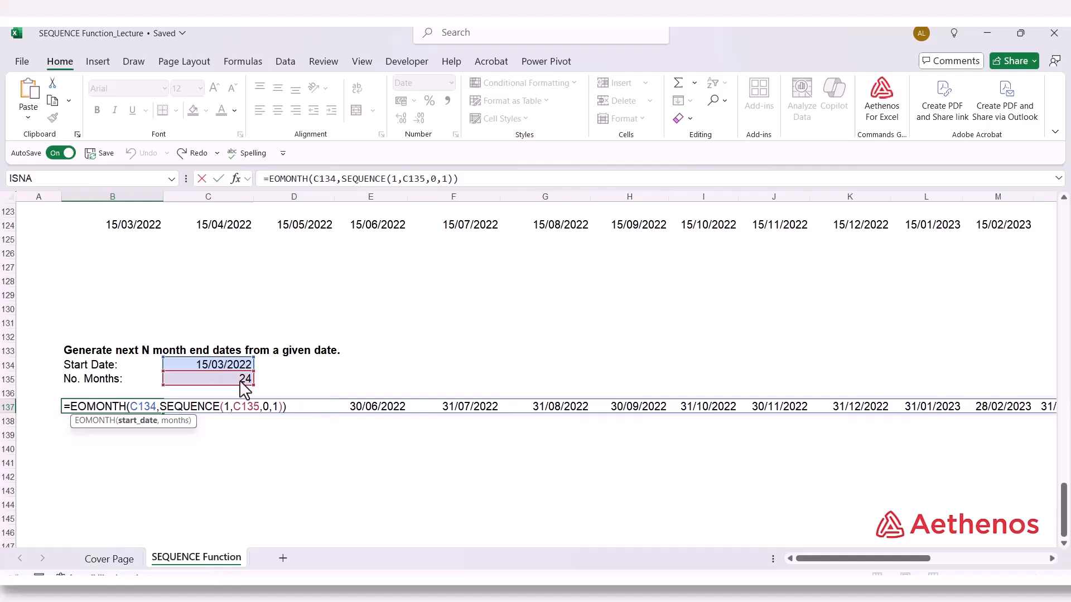
key("Escape")
left_click(261, 481)
scroll(427, 284, "up", 2)
scroll(155, 314, "down", 2)
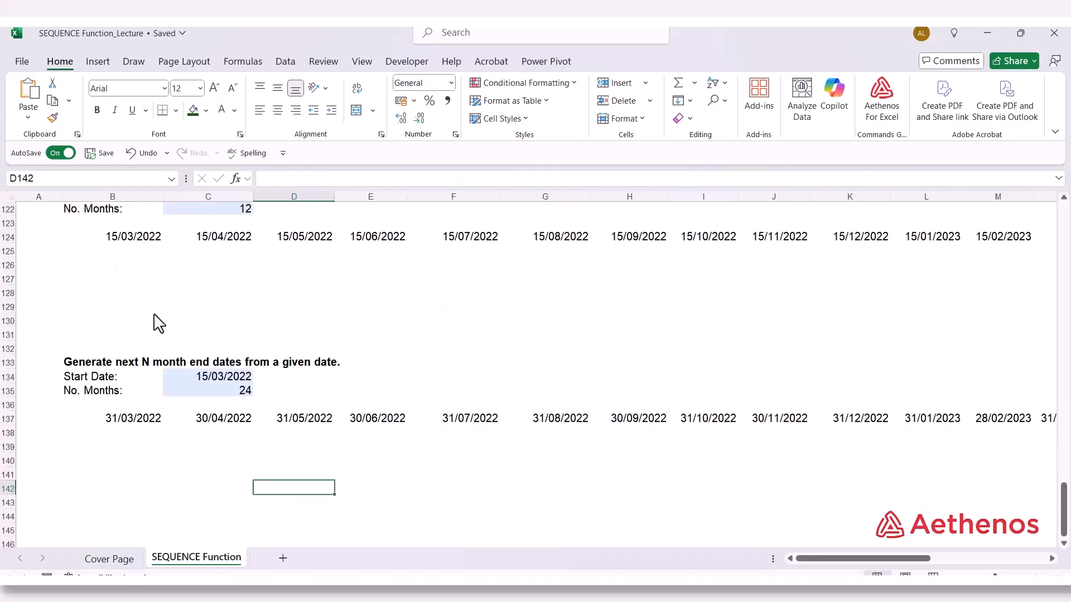
Enter =TEXT(B137,"mmm-yyyy") in B140 to convert the first month-end date into month-year text
scroll(159, 324, "down", 2)
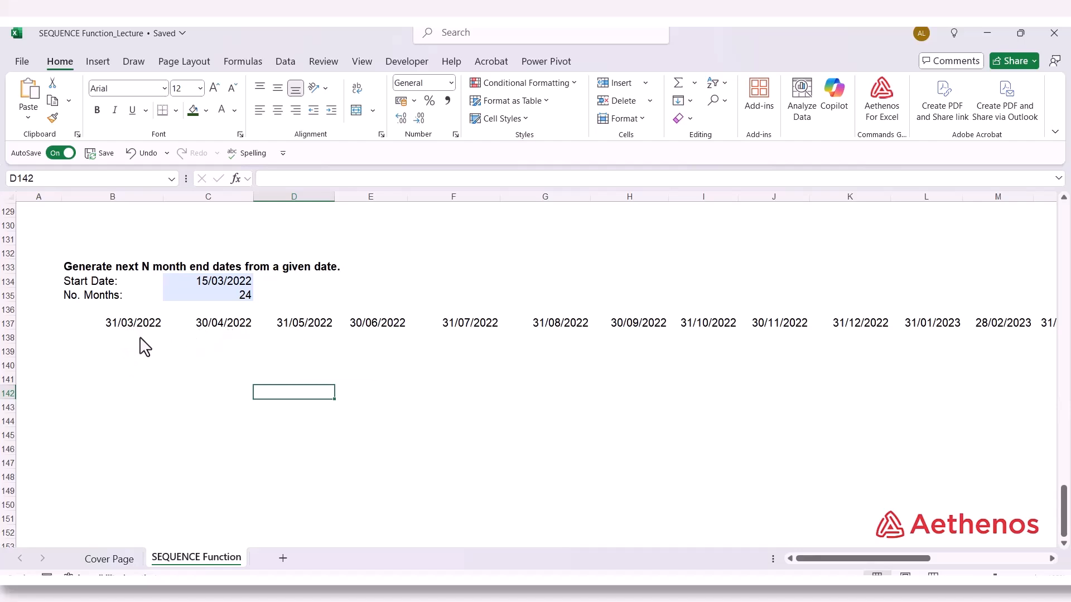
left_click(108, 365)
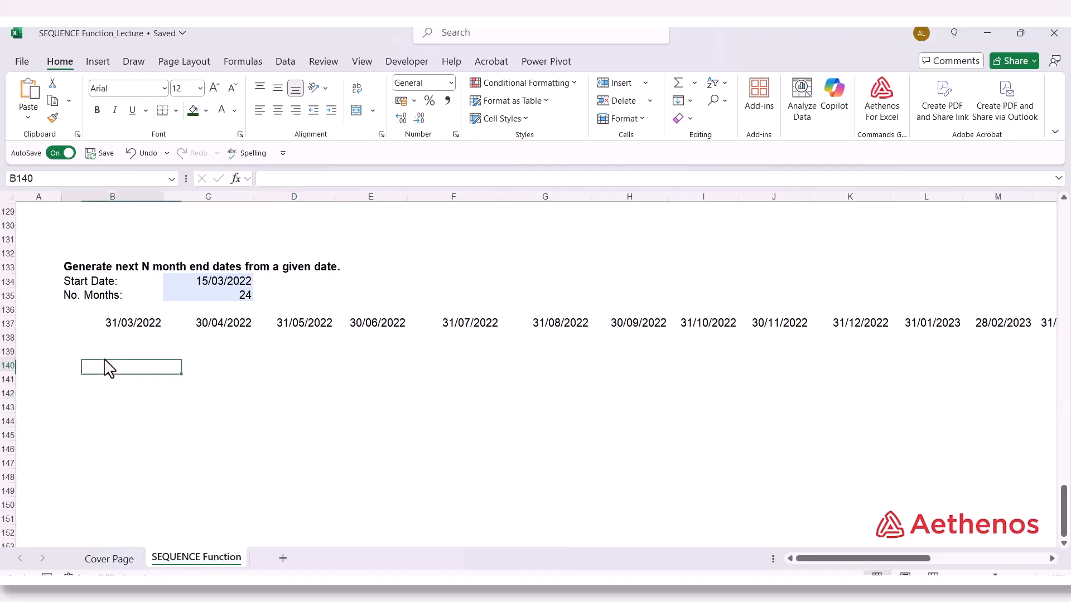
type("=")
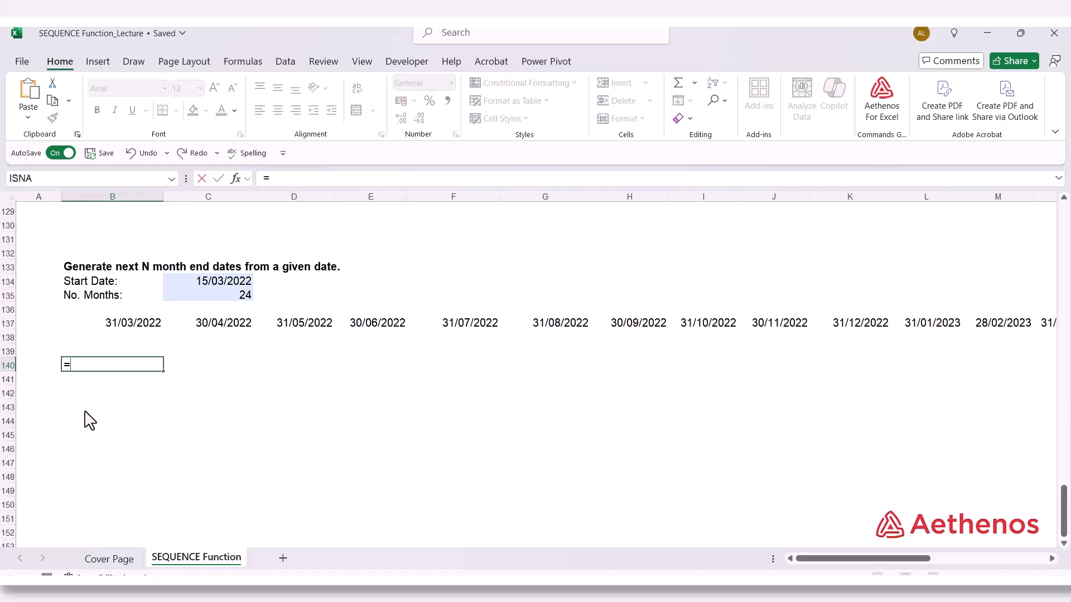
type("TEXT")
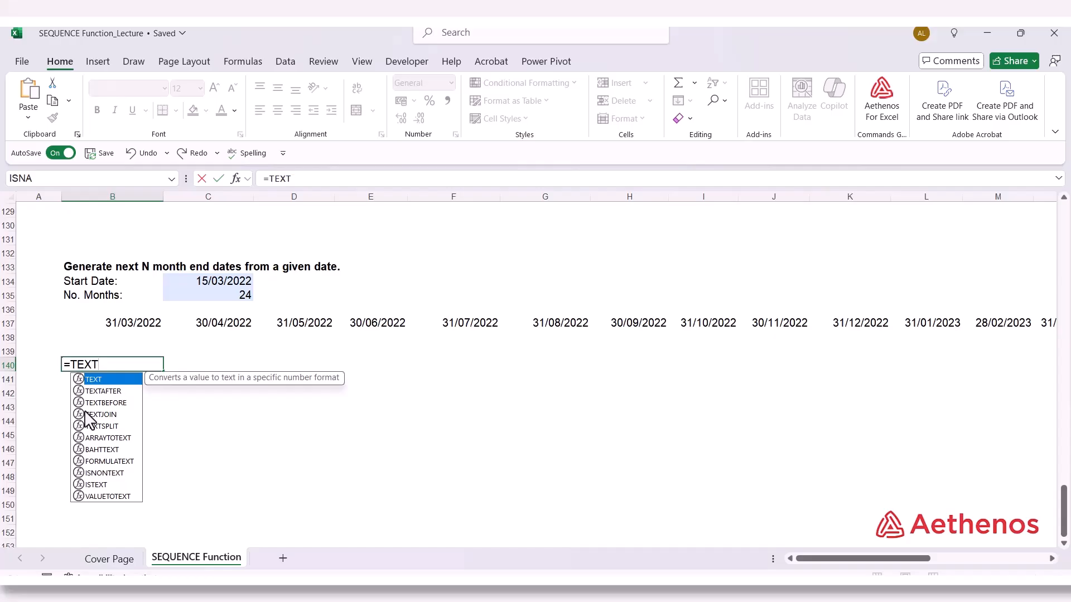
type("(")
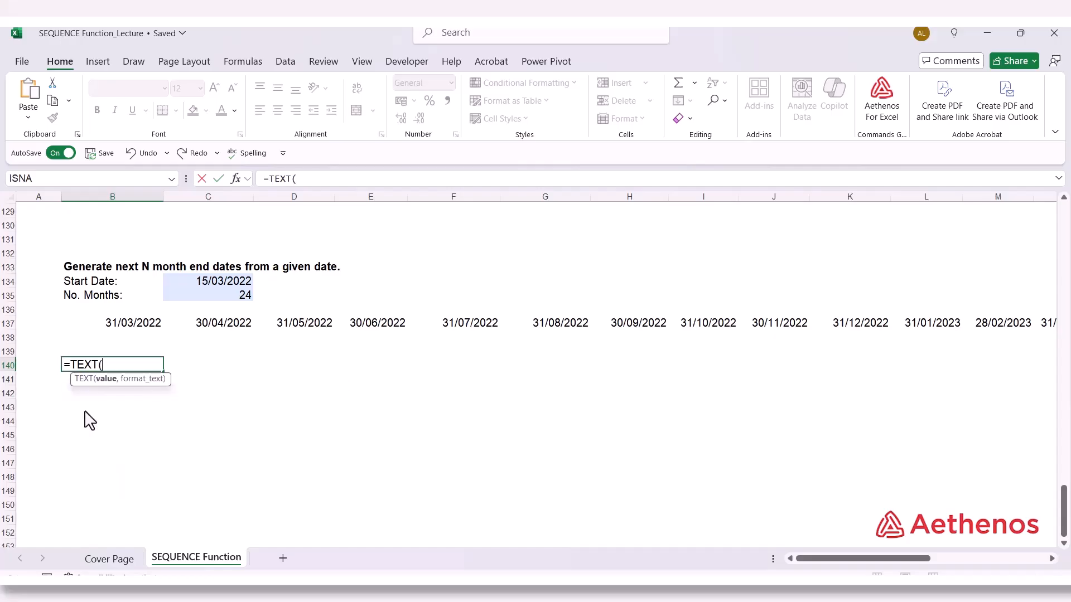
left_click(126, 329)
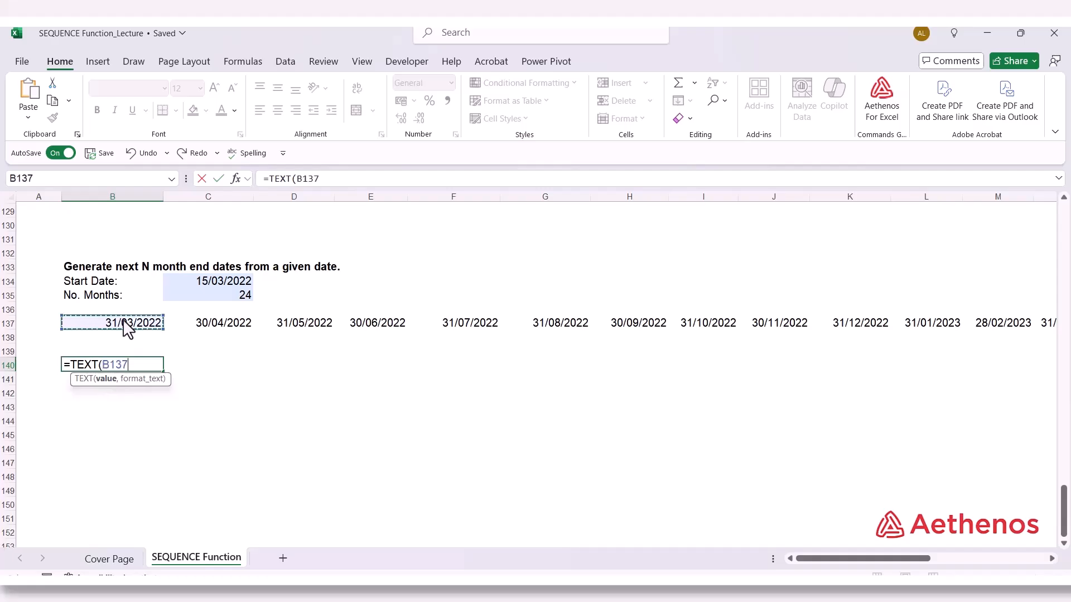
type(",")
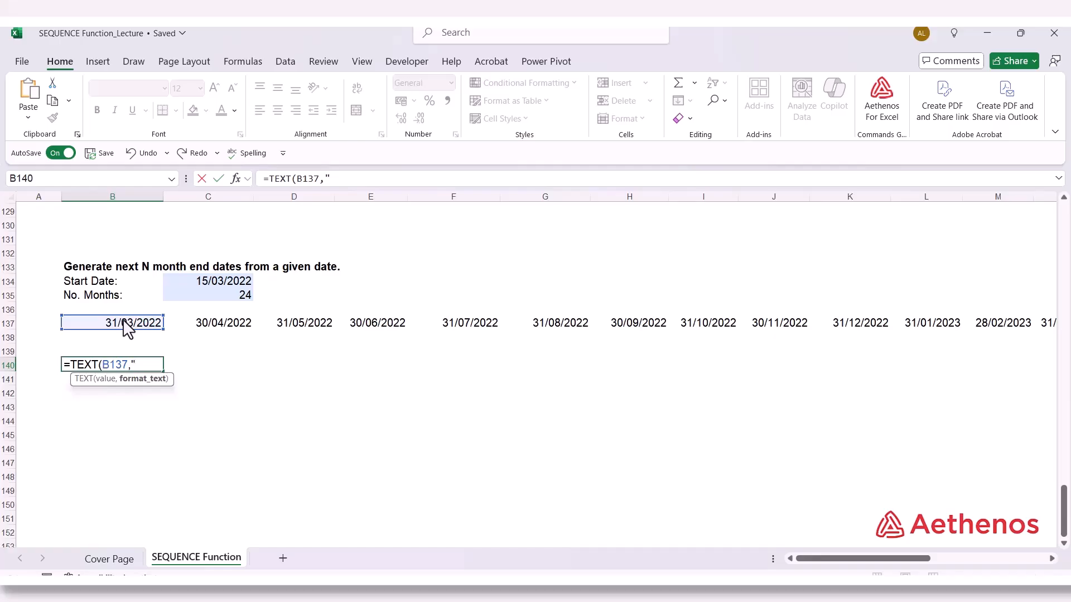
type("mmm-yyyy\"")
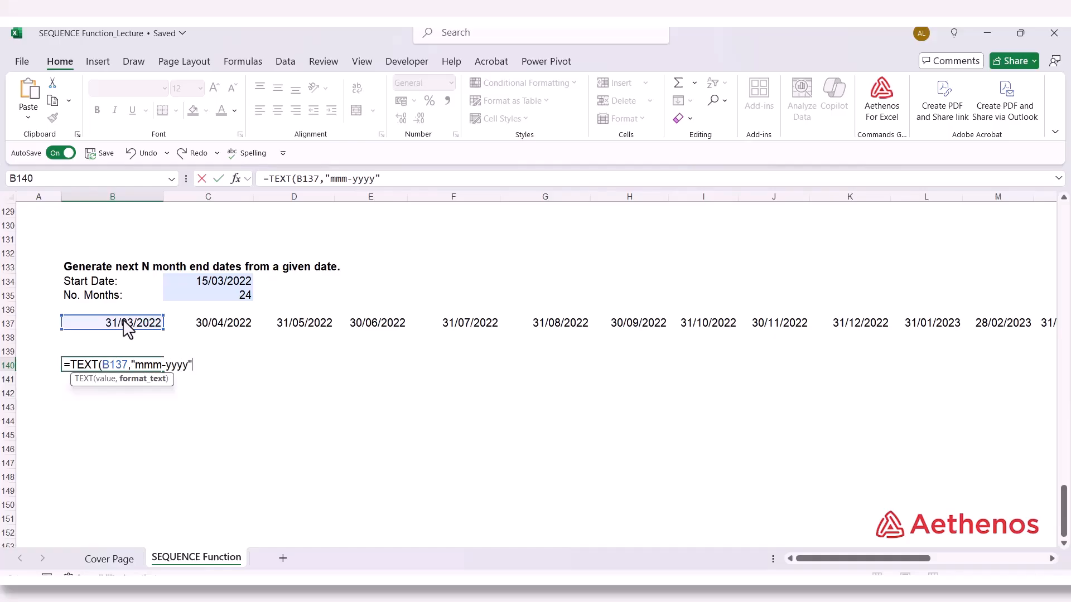
type(")")
key("Return")
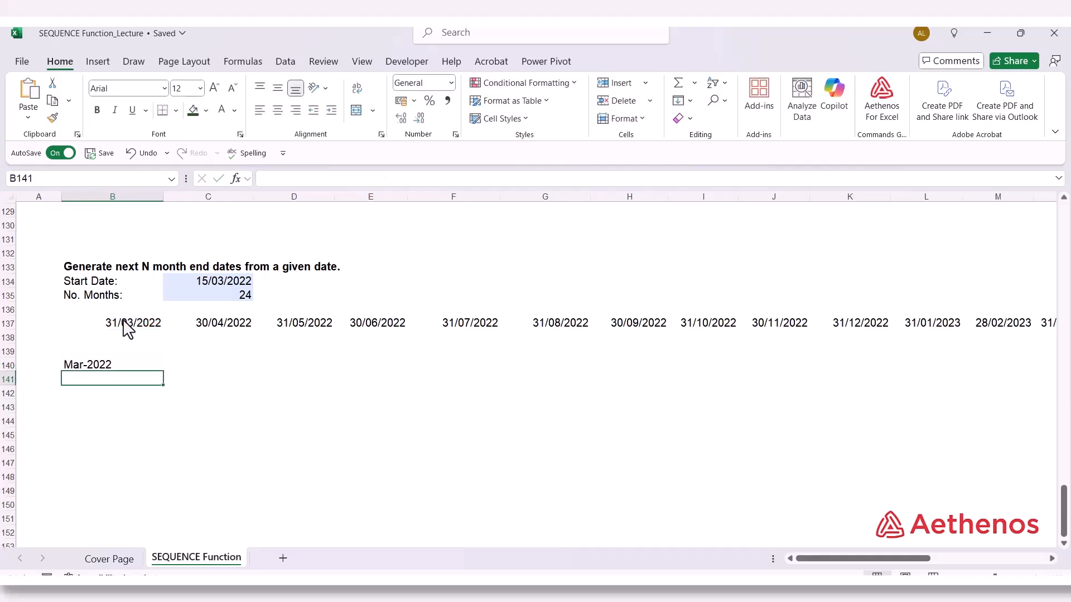
Change the format text in the B140 formula to "mmmm-yyyy" for the full month name
left_click(96, 365)
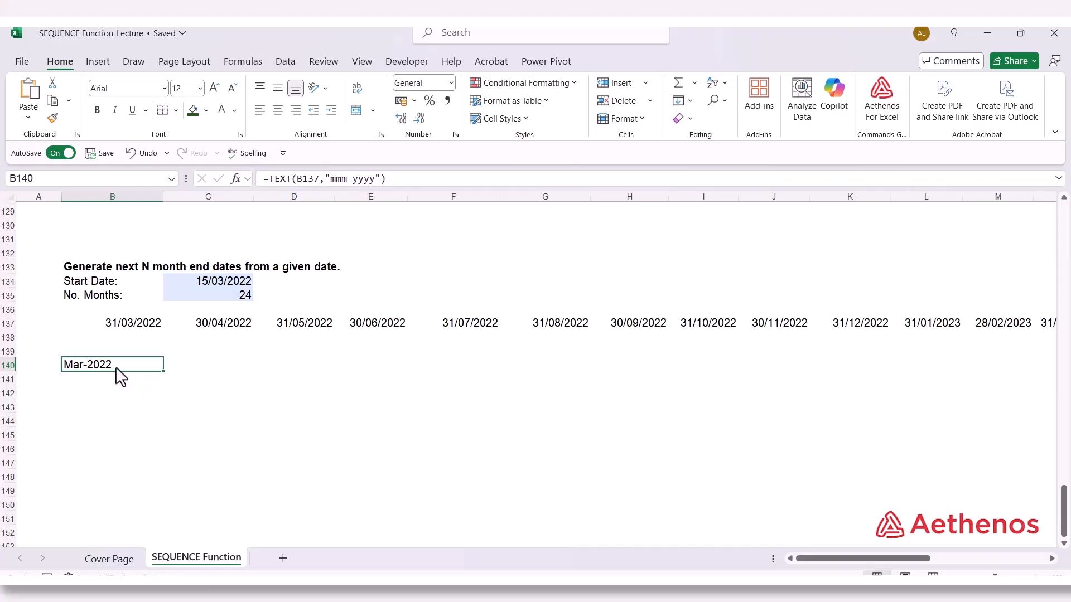
double_click(117, 369)
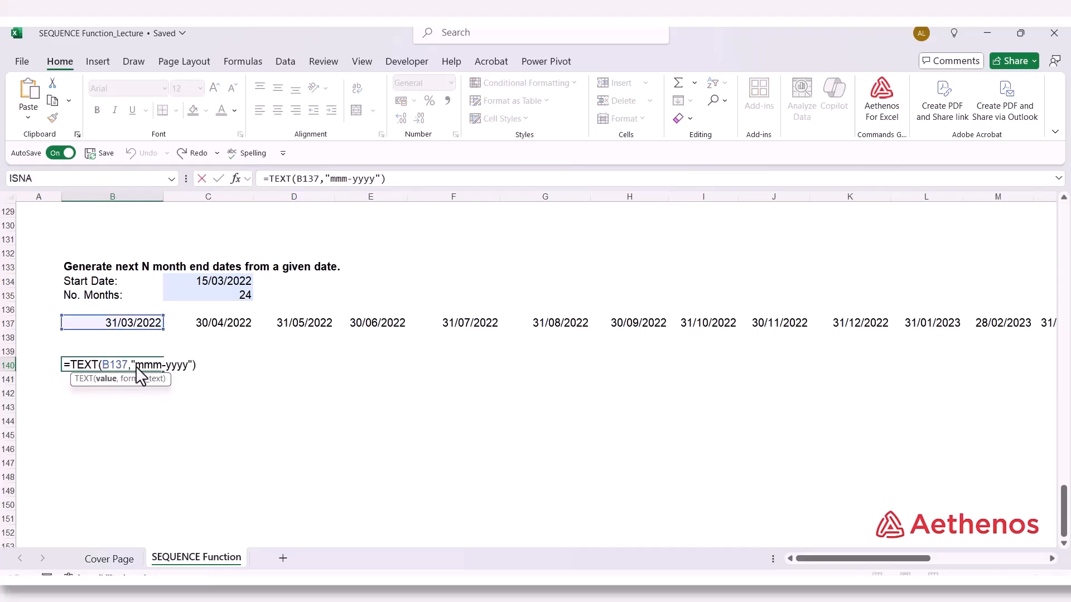
key("ctrl+Return")
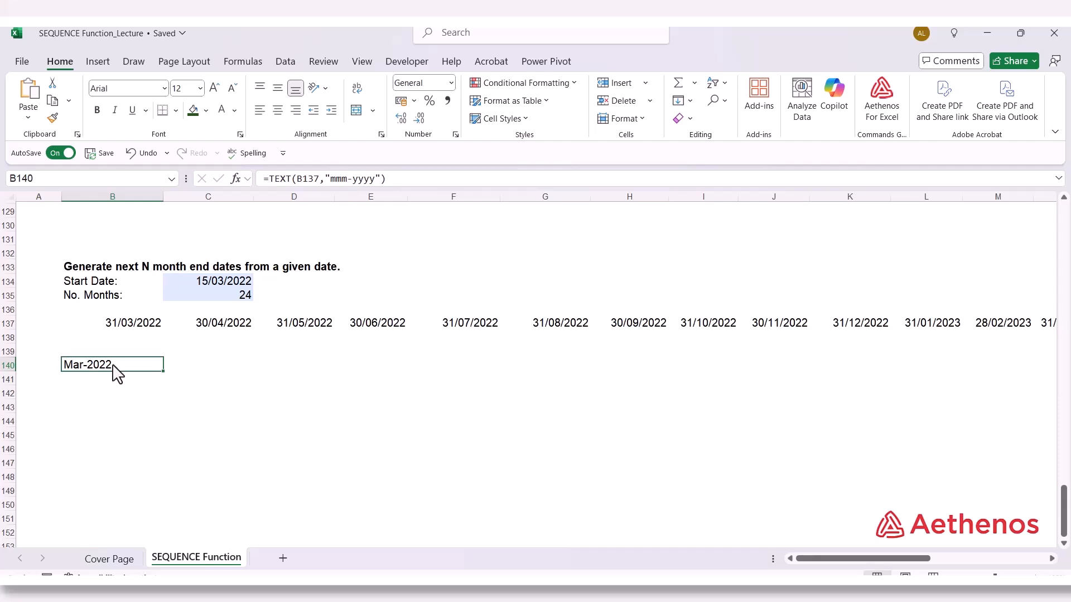
double_click(117, 370)
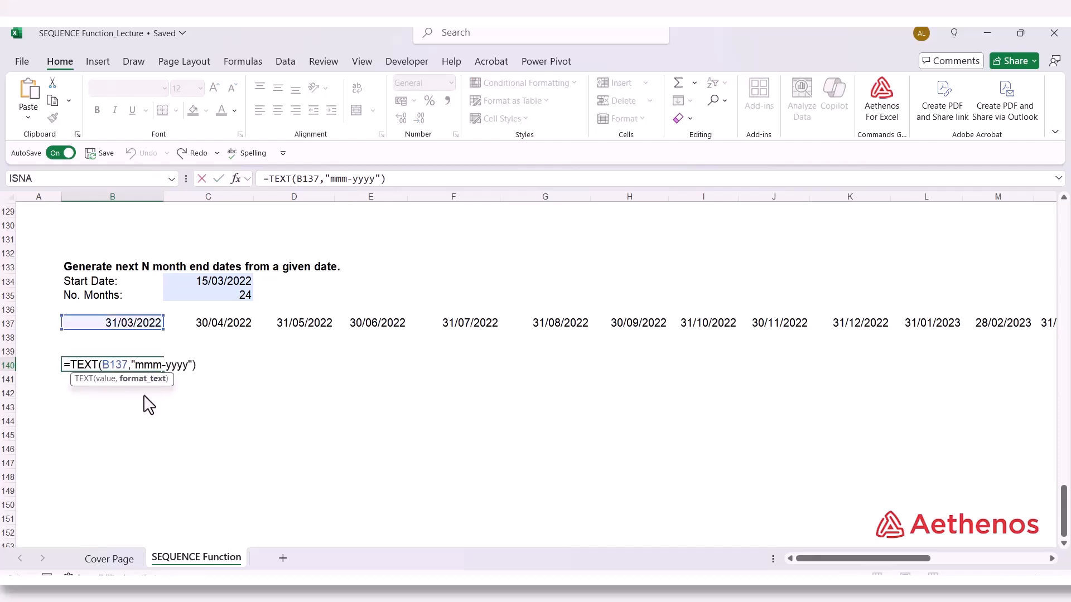
type("m")
key("Return")
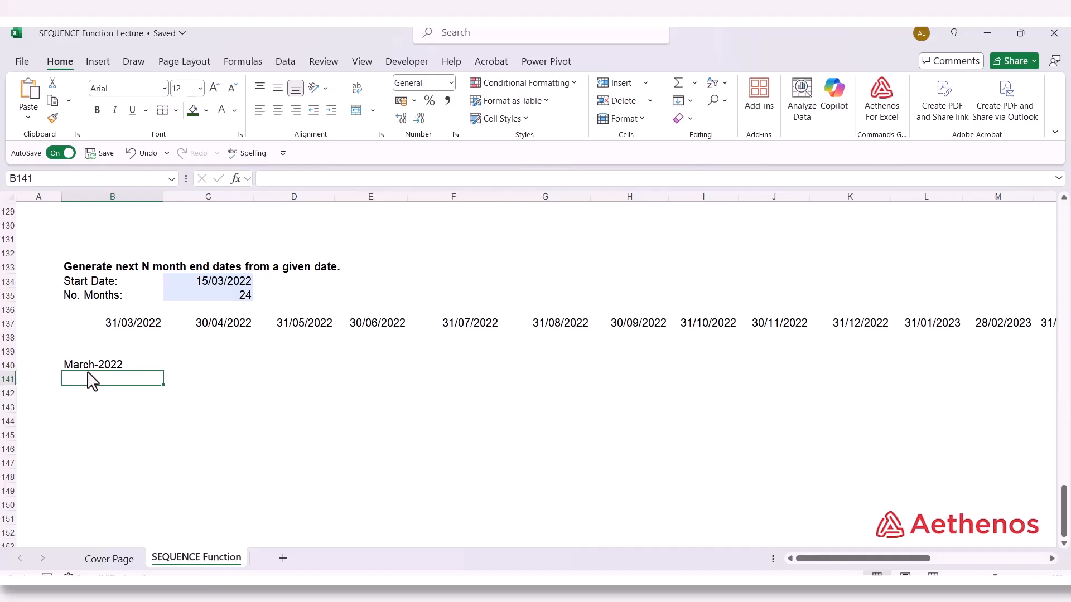
Shorten the year in the B140 formula to two digits, giving =TEXT(B137,"mmmm-yy")
left_click(115, 375)
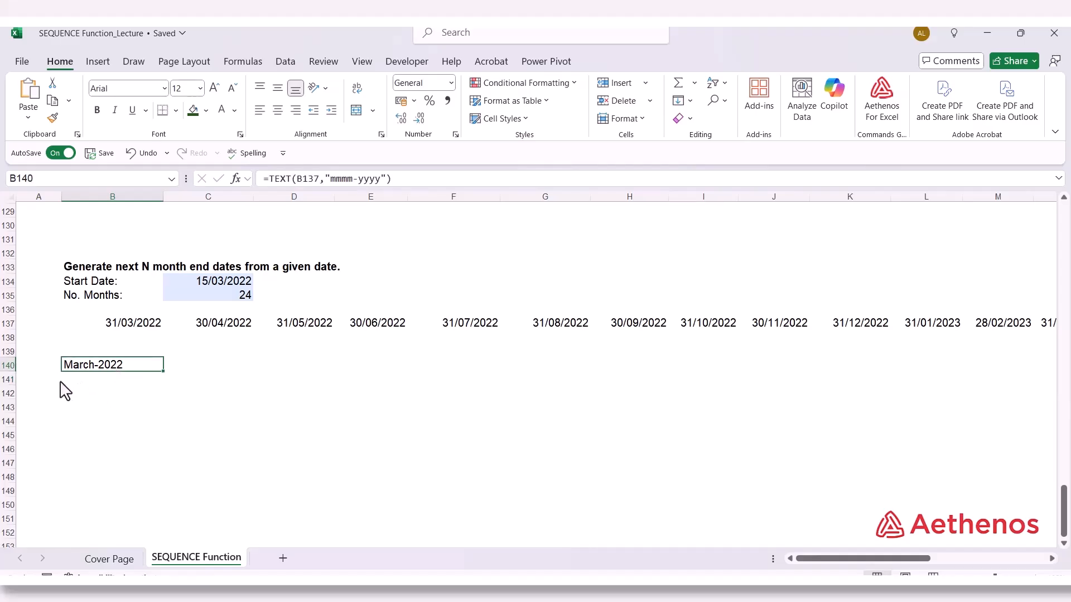
double_click(95, 371)
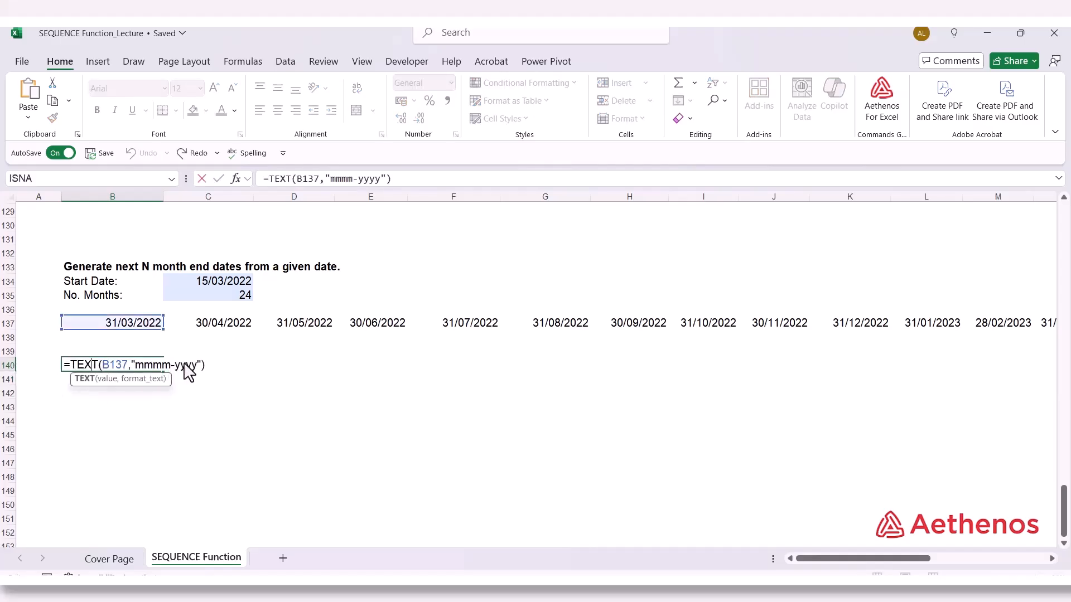
left_click_drag(187, 366, 196, 364)
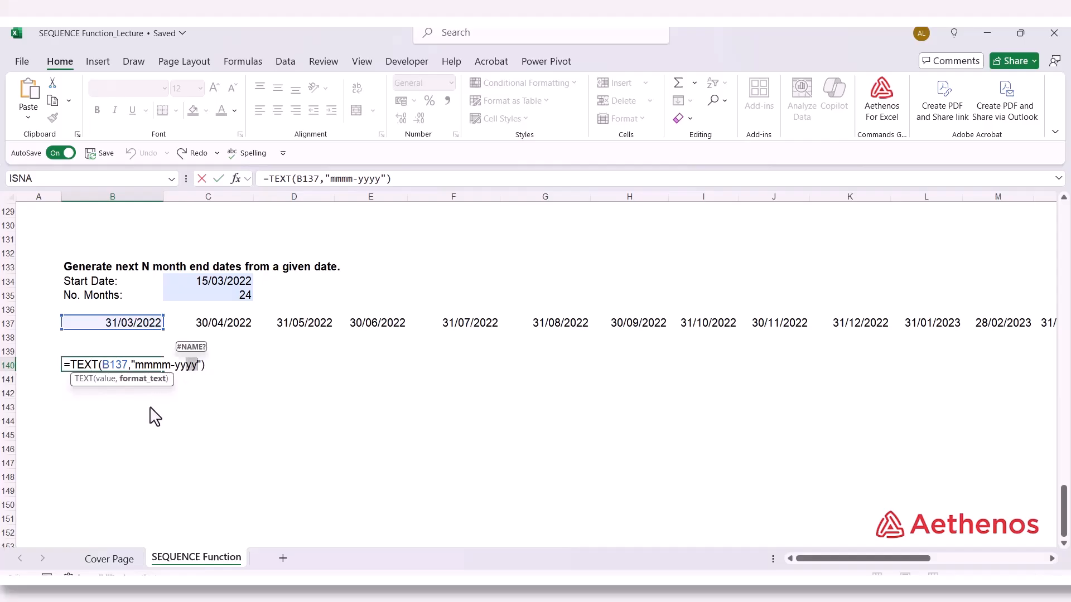
key("BackSpace")
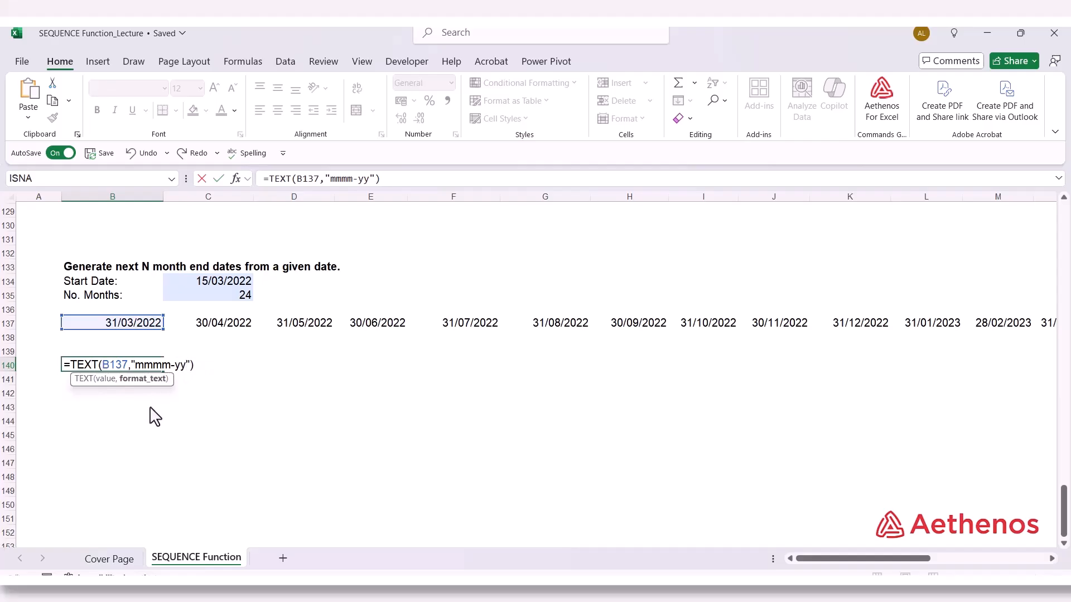
key("Return")
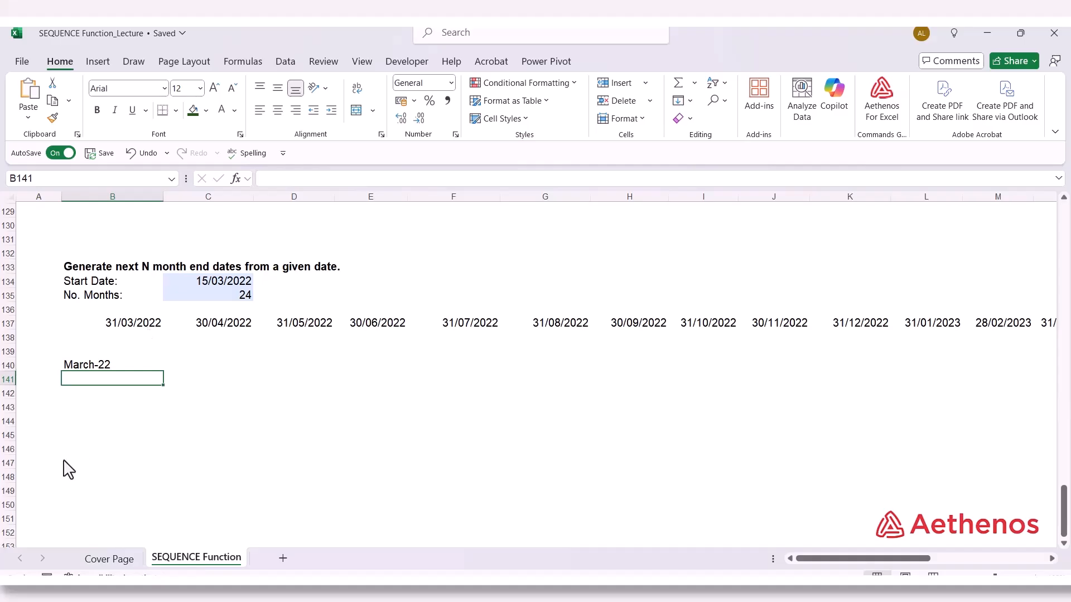
Enter =TEXT(B137#,"mmm-yyyy") in B141 to convert the whole spilled row of month-end dates into month-year text
type("=")
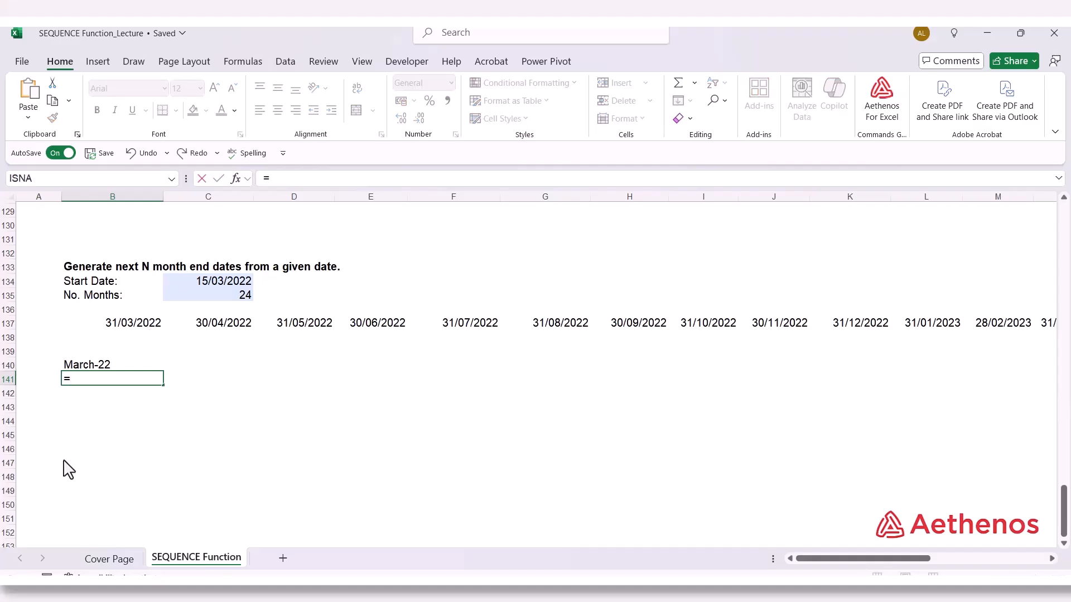
type("text")
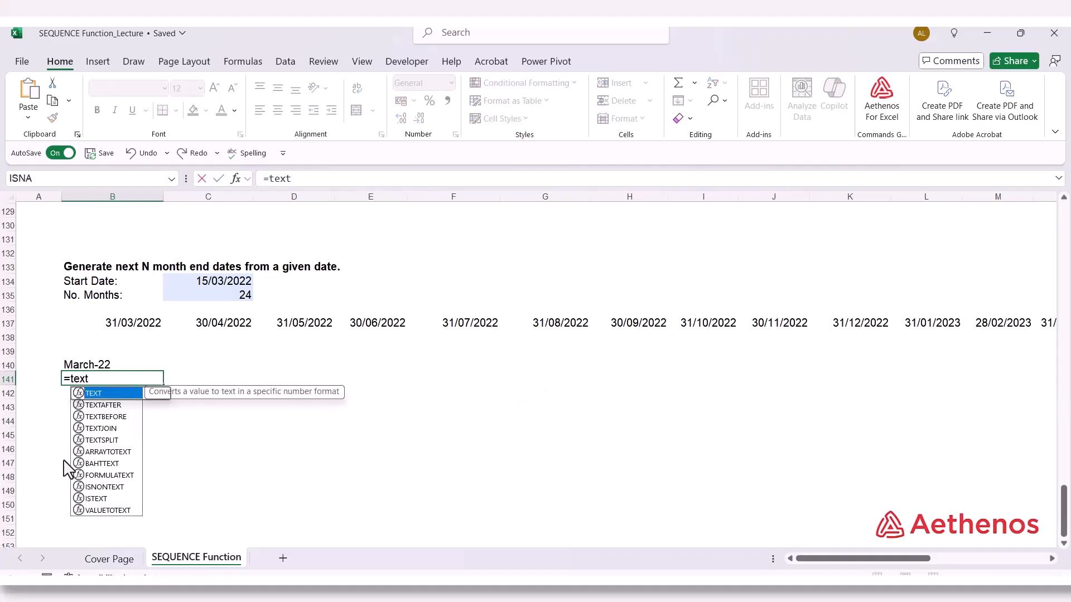
key("Tab")
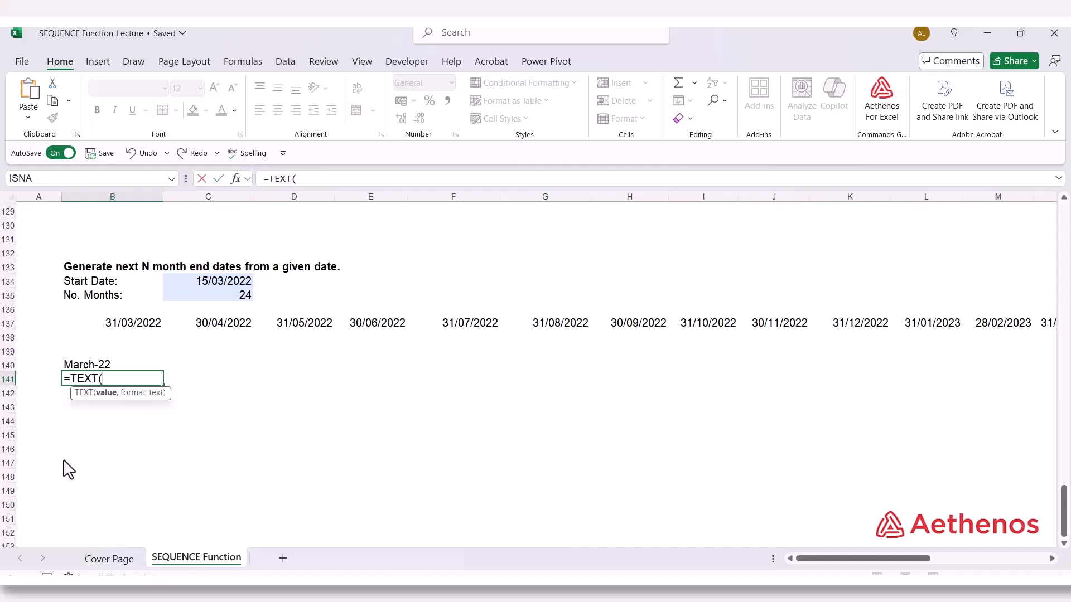
left_click(112, 329)
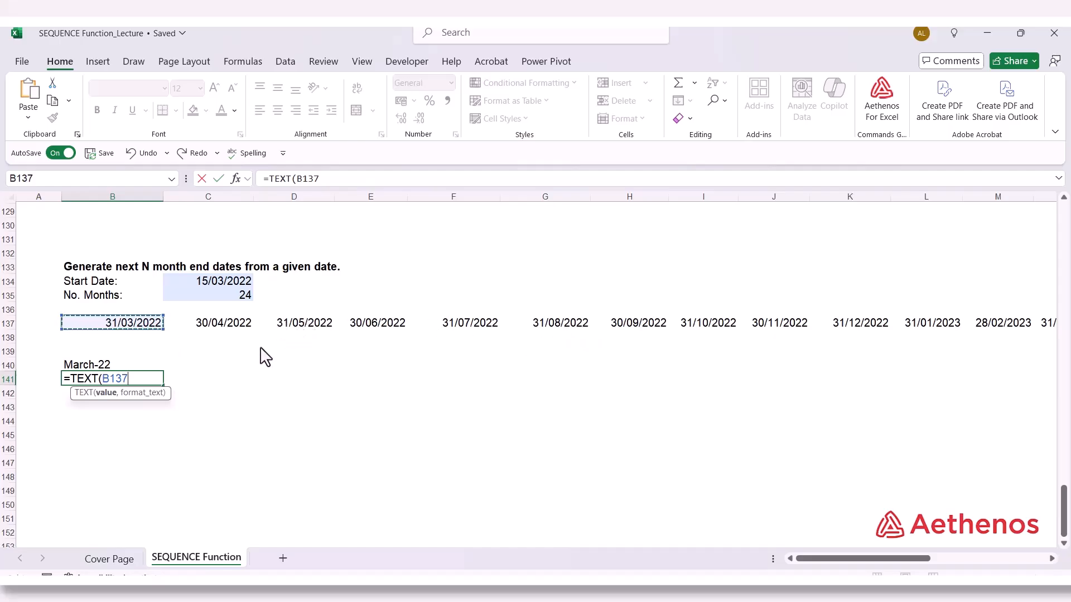
type("#")
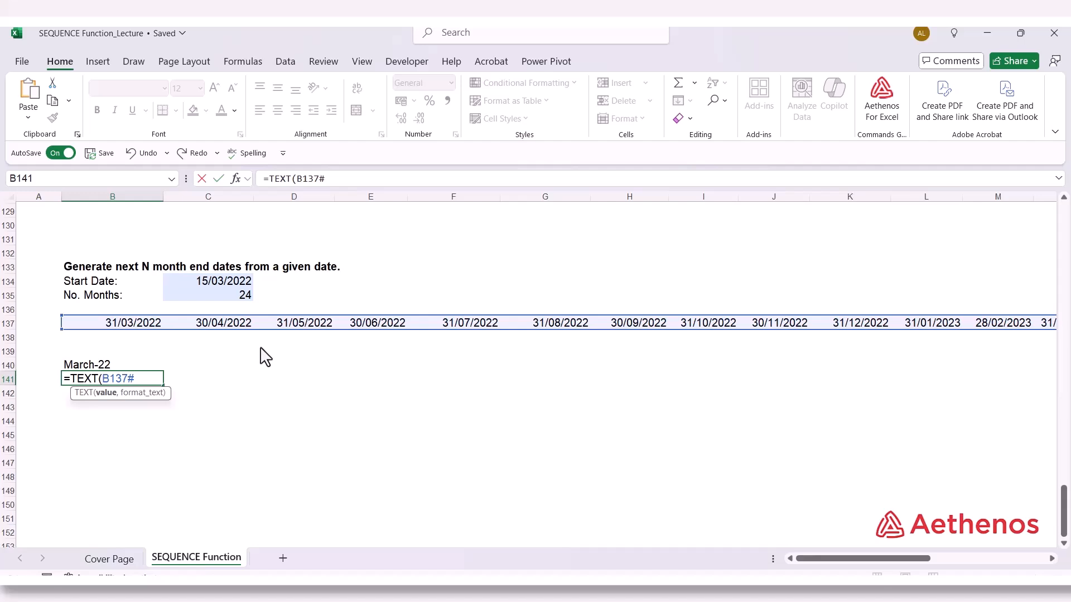
type(",")
type("\"mmm-")
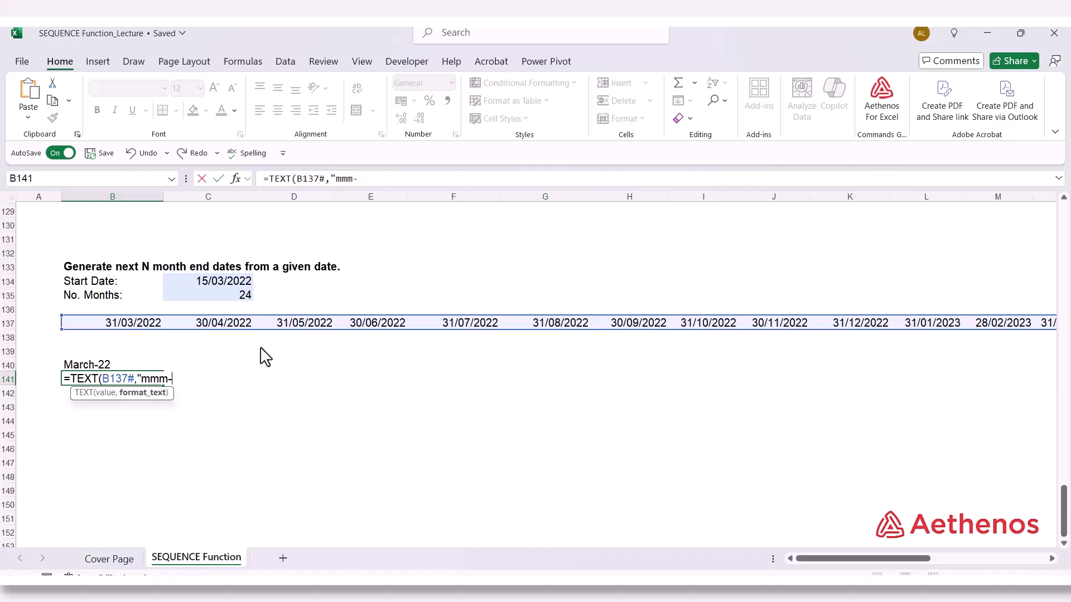
type("yyyy\")")
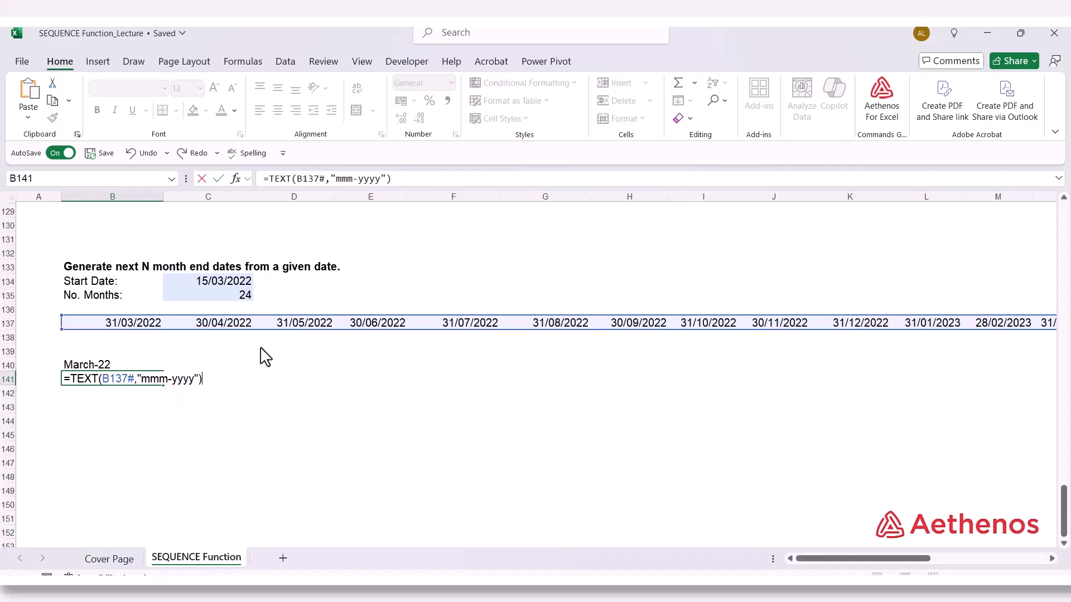
key("Return")
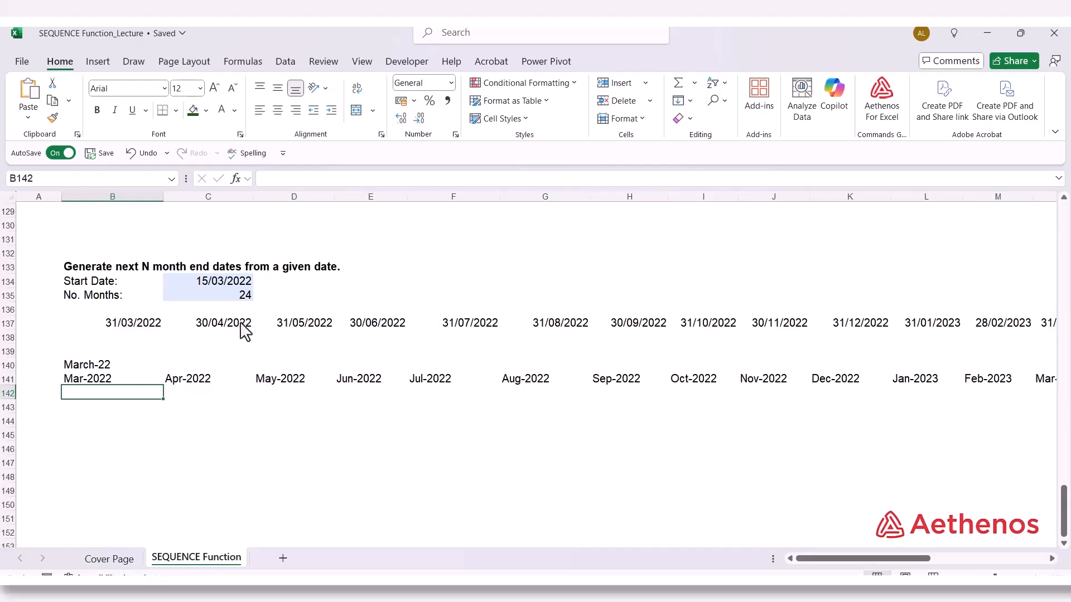
Compare the month-end dates in row 137 with the month-year text in row 141, checking the TEXT formulas in B140 and B141
left_click(123, 327)
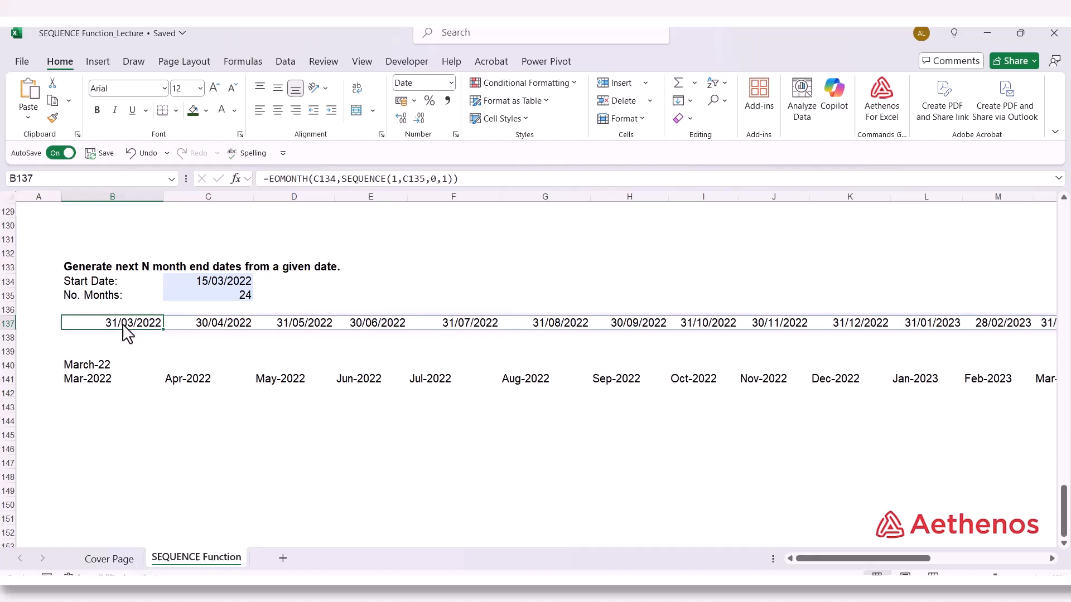
left_click(108, 381)
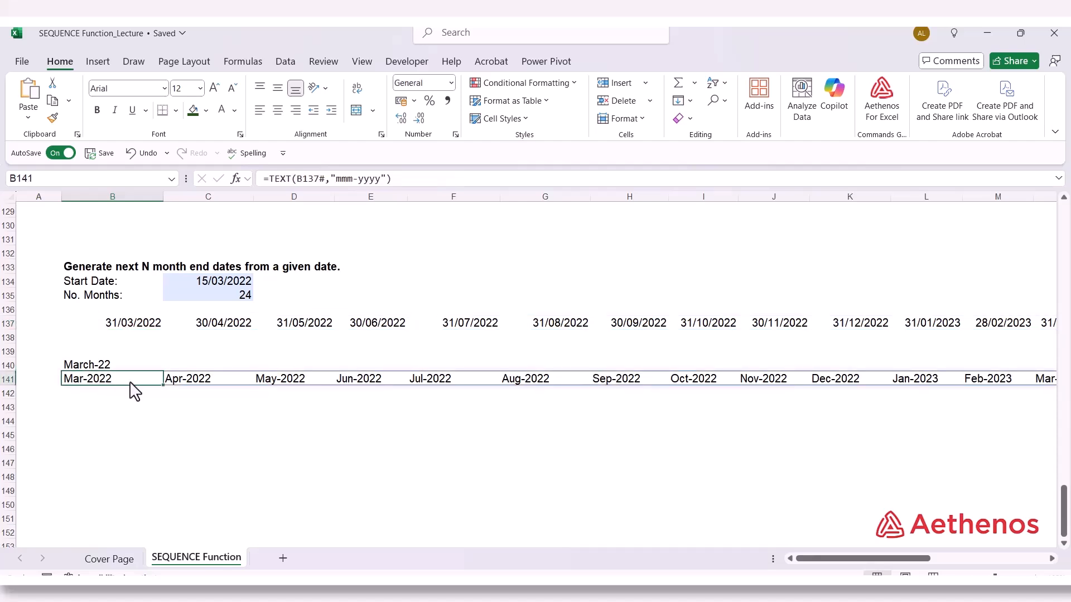
left_click(200, 328)
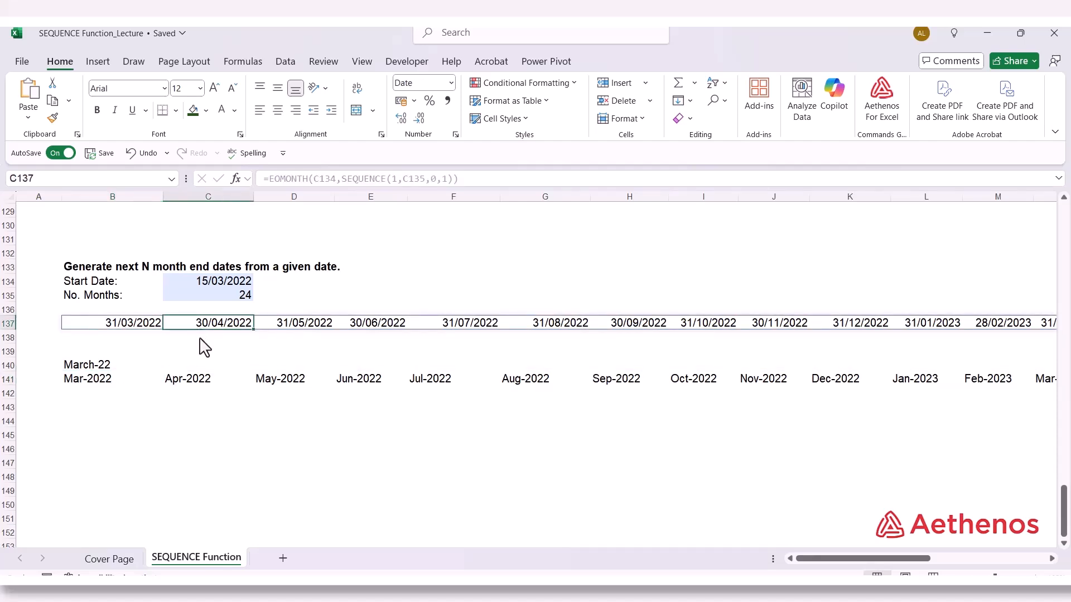
left_click(199, 387)
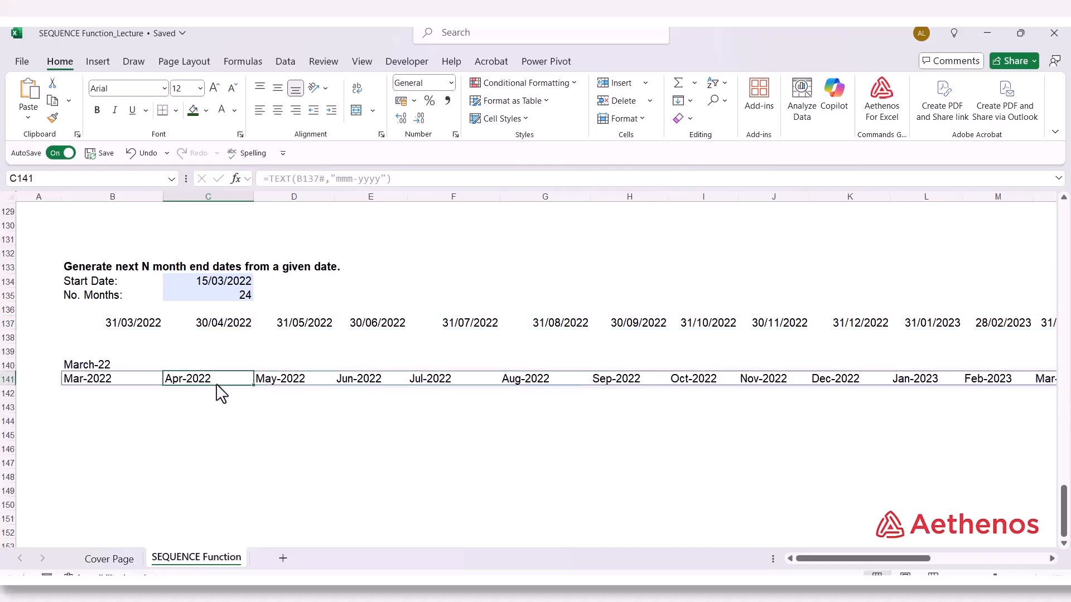
left_click(121, 331)
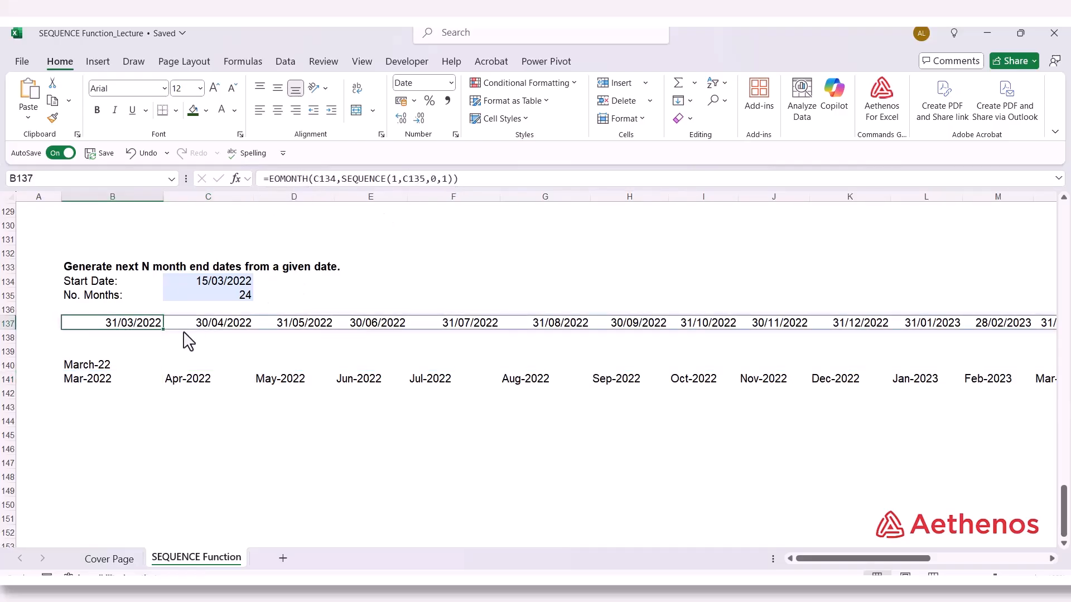
left_click(88, 368)
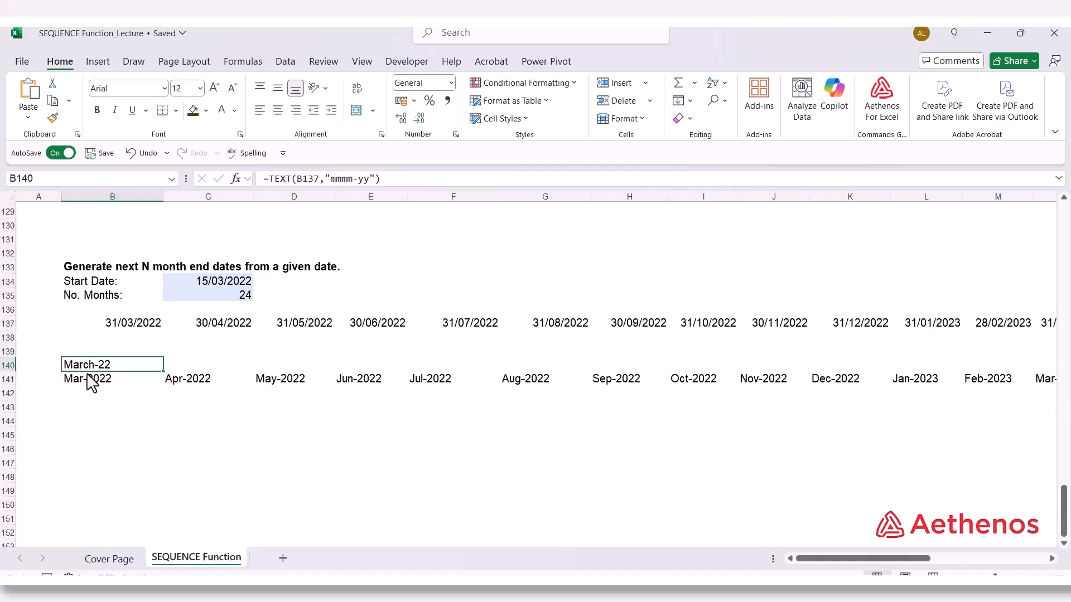
double_click(88, 379)
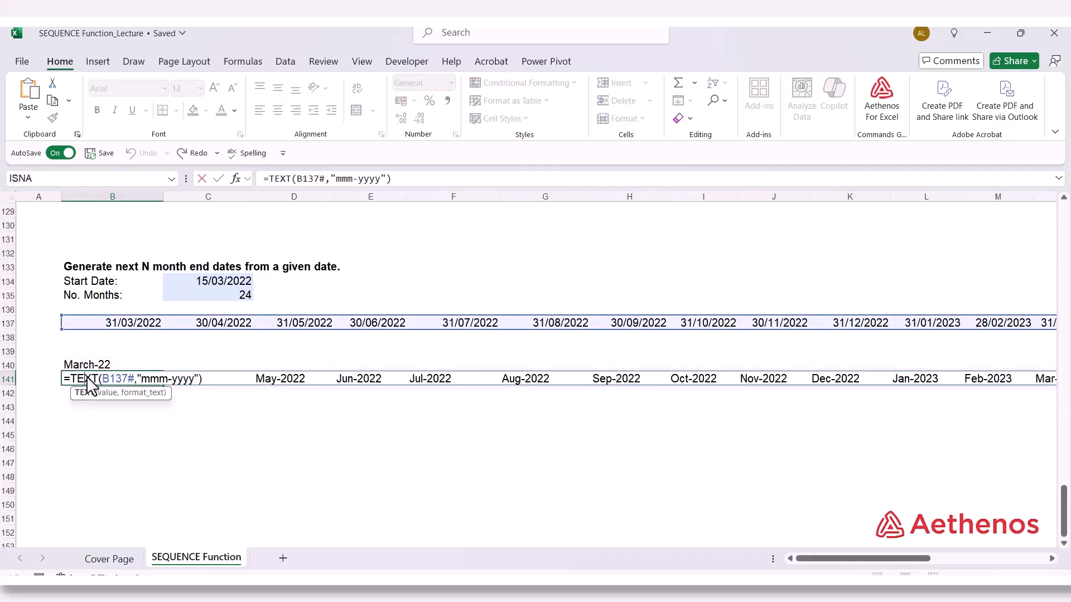
key("Escape")
Copy the formula =EOMONTH(C134,SEQUENCE(1,C135,0,1)) from B137 into B142
left_click(125, 326)
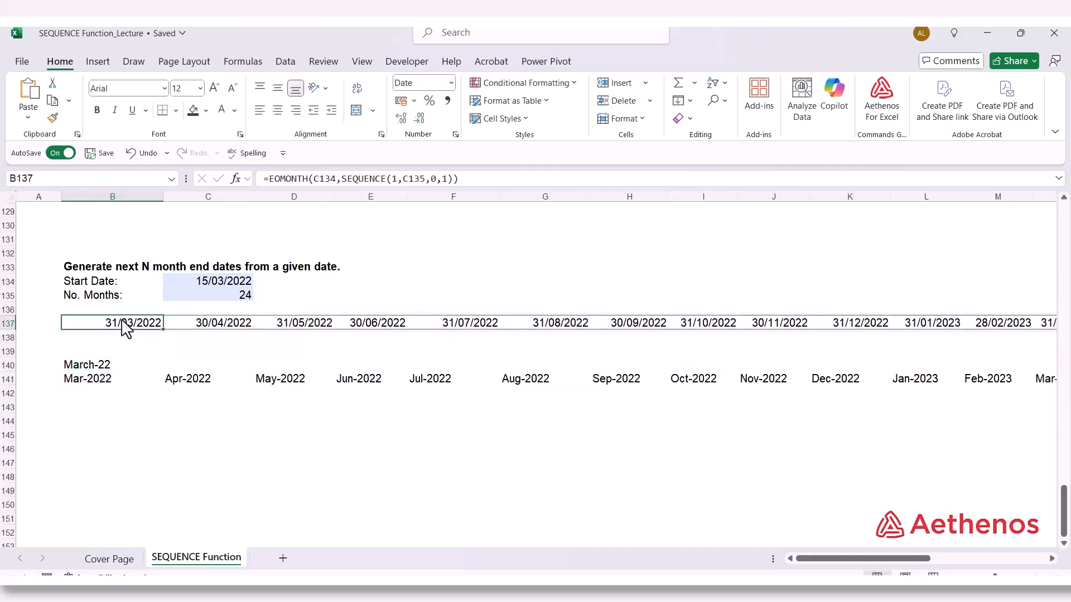
left_click_drag(265, 181, 482, 182)
key("ctrl+c")
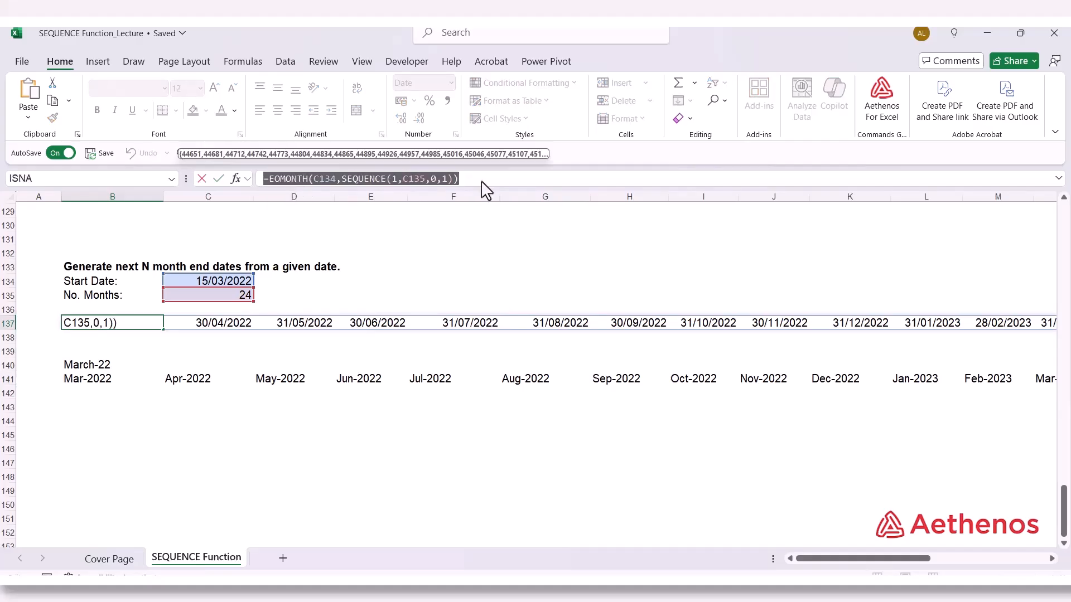
key("Escape")
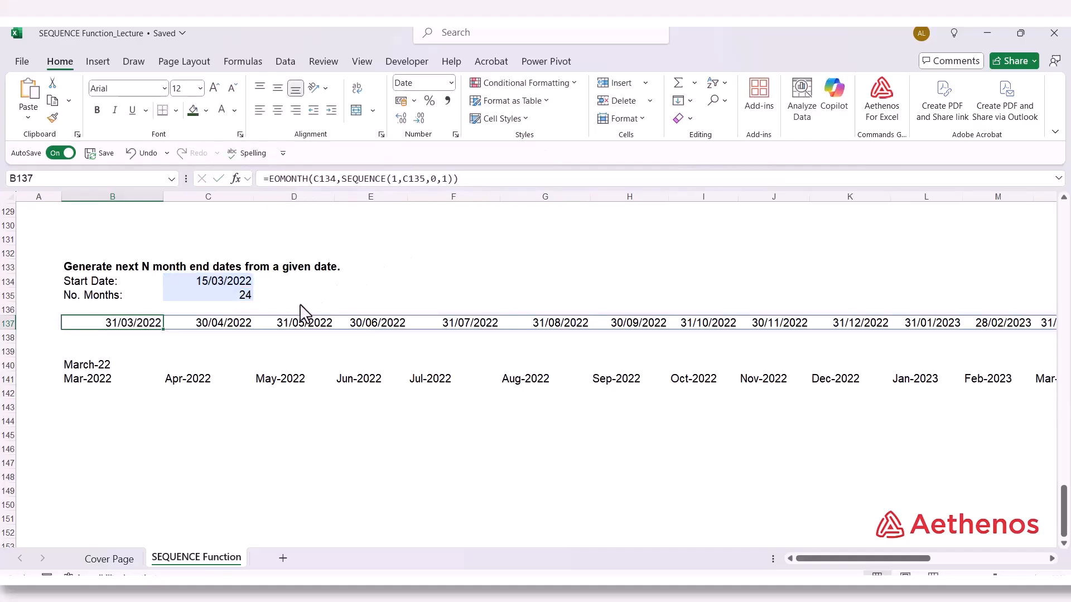
left_click(85, 394)
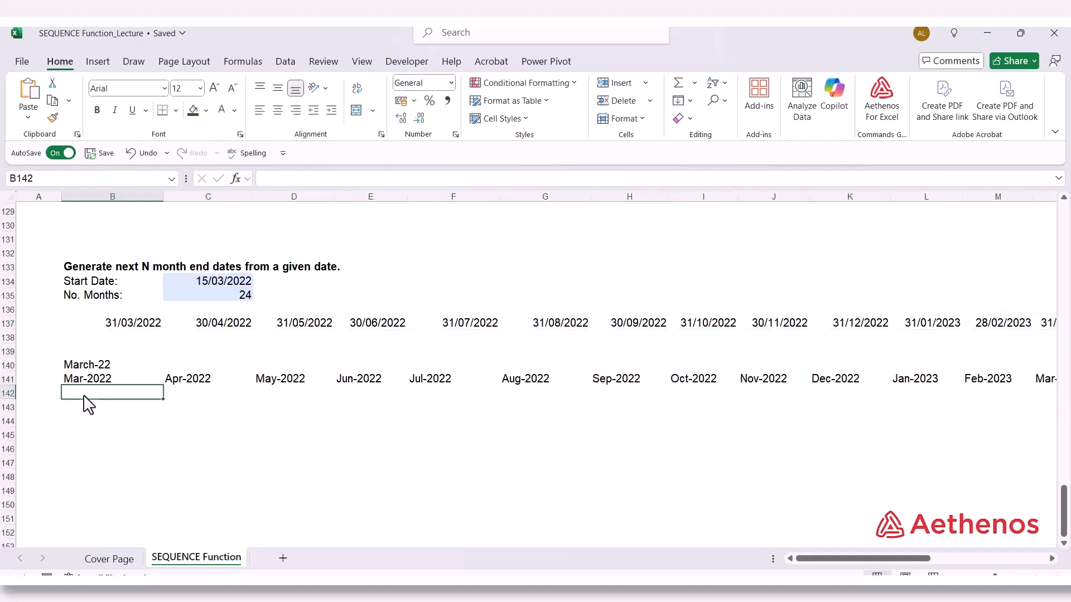
left_click(285, 179)
key("ctrl+v")
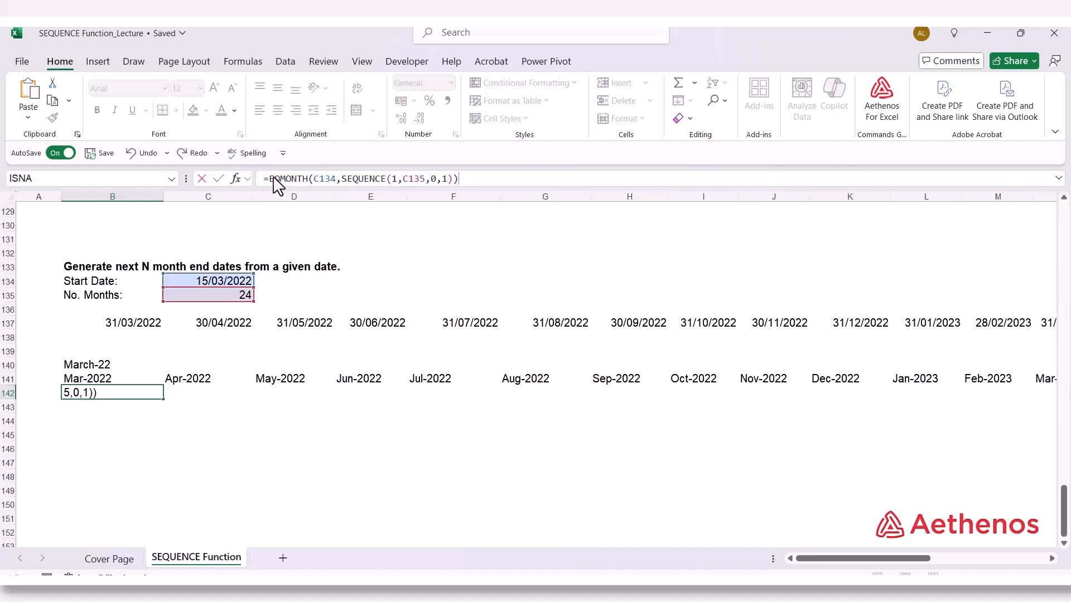
left_click(178, 429)
Wrap the EOMONTH formula in B142 in TEXT with the format "mmm-yyyy"
left_click(106, 393)
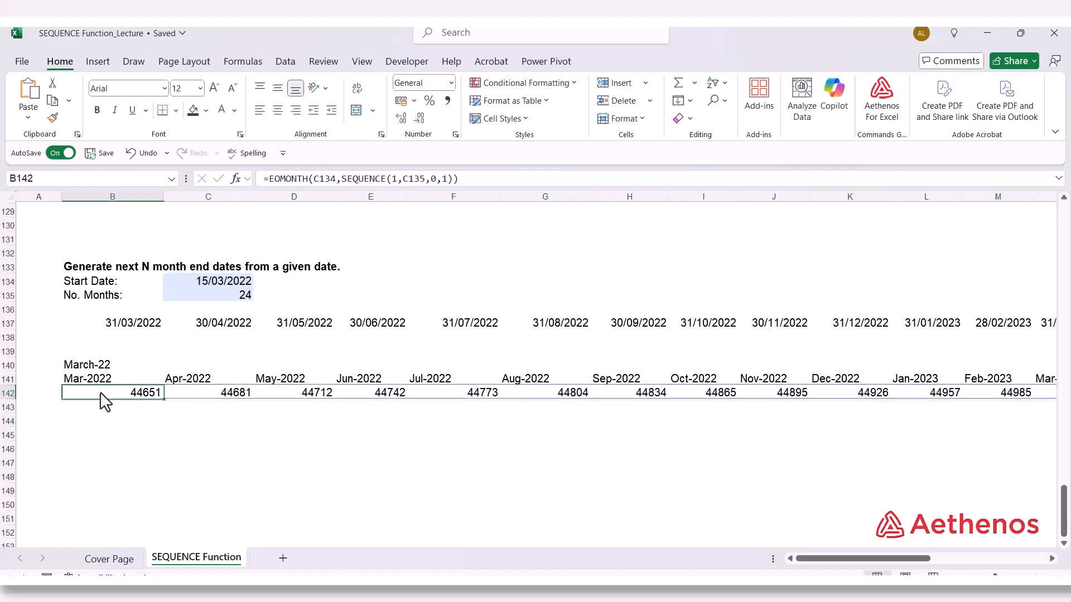
left_click(269, 179)
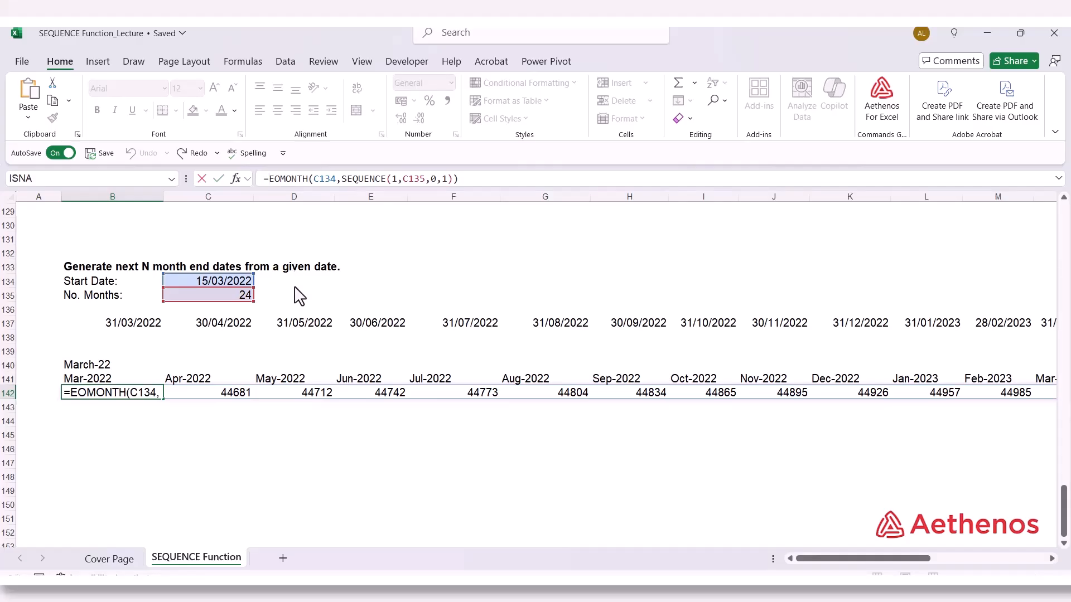
type("Text")
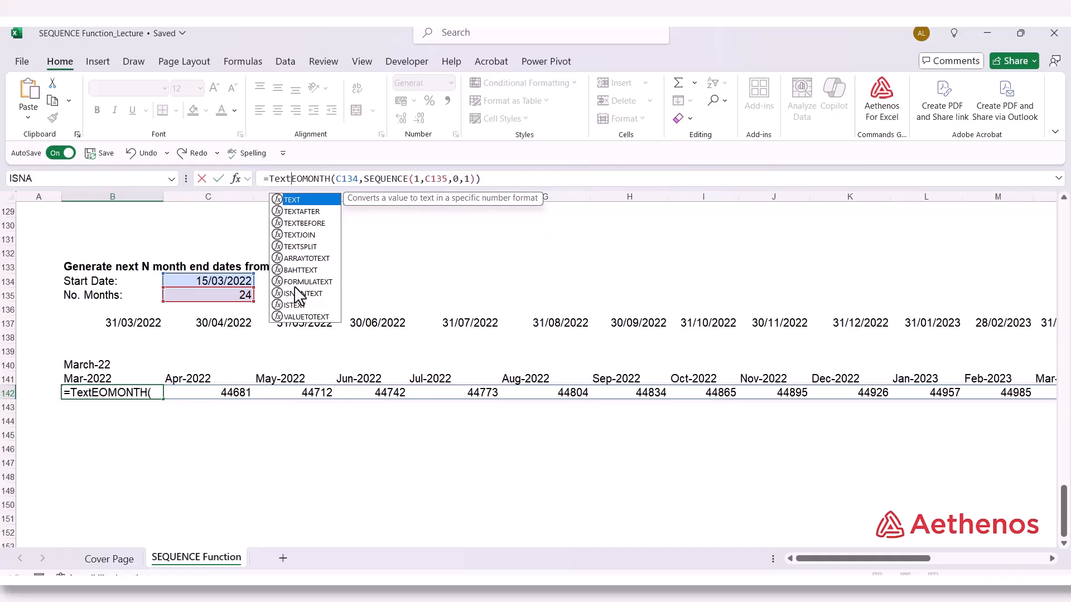
key("Tab")
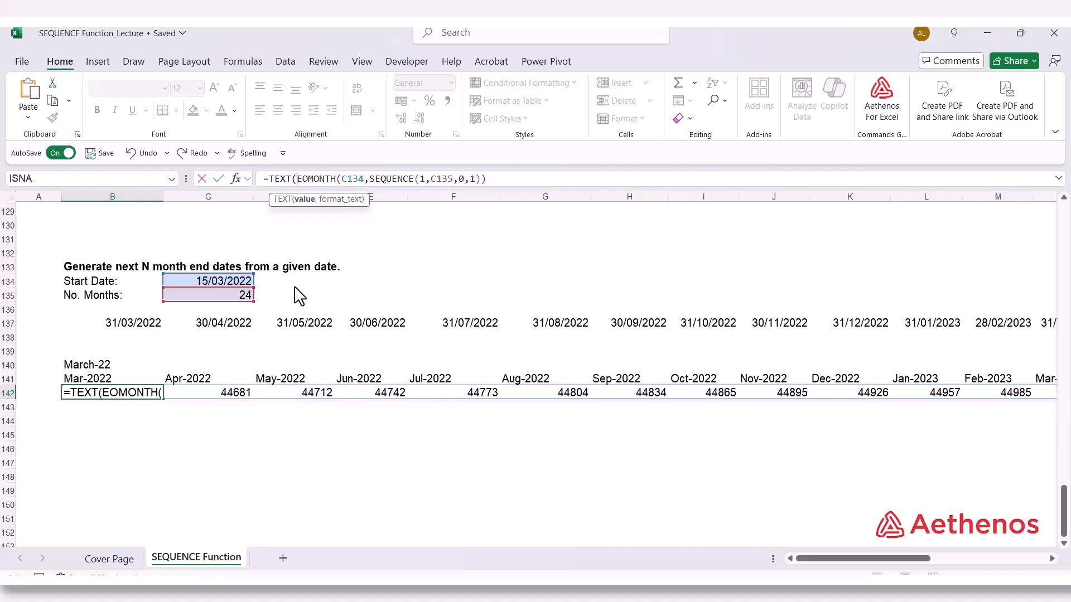
left_click(498, 184)
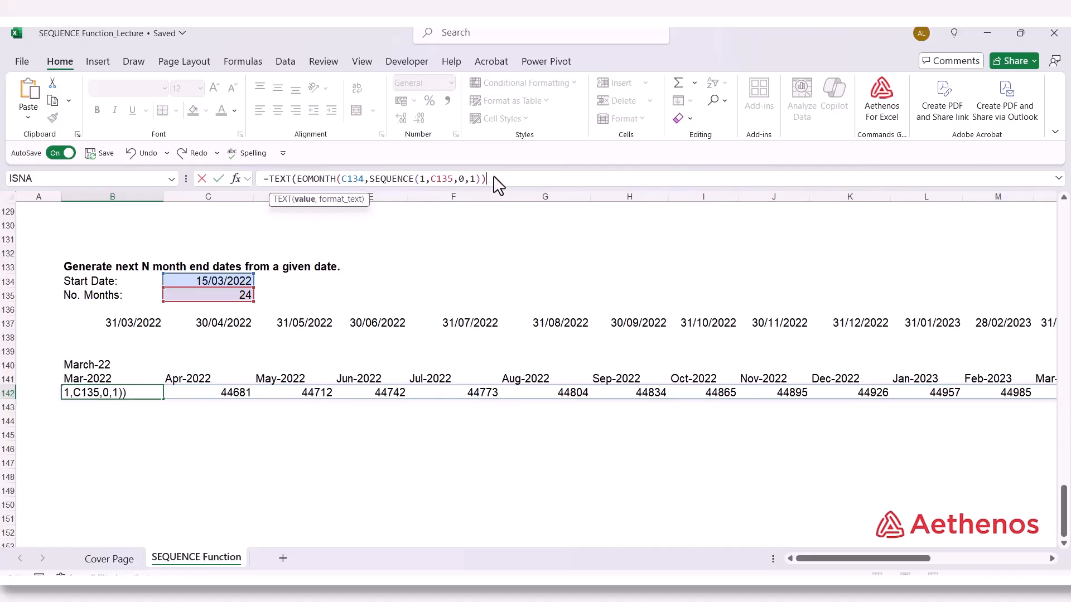
type(",")
type("\"mmm-yyyy")
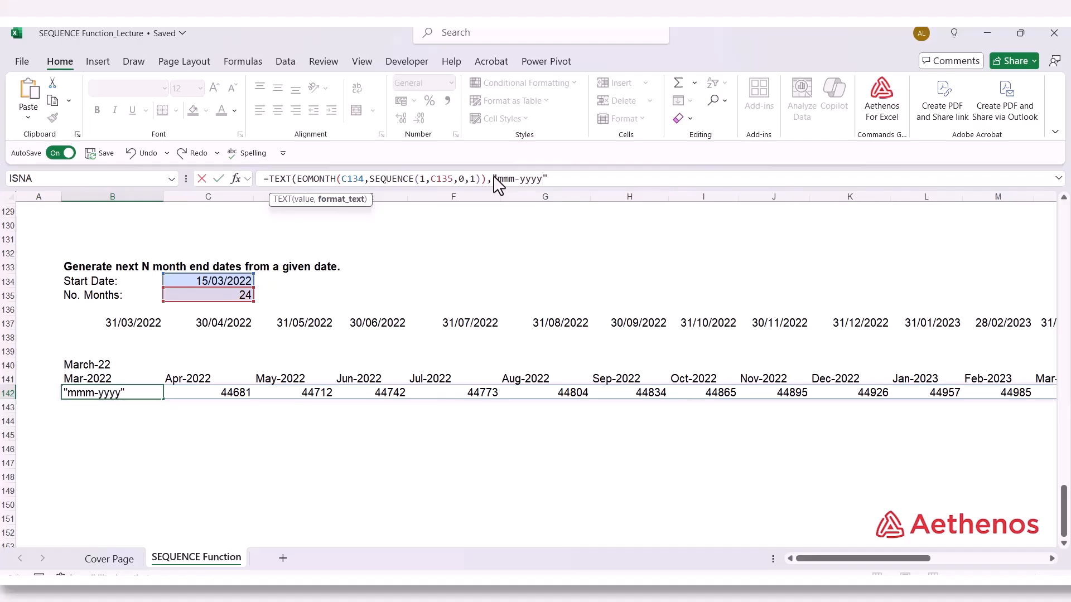
type("\")")
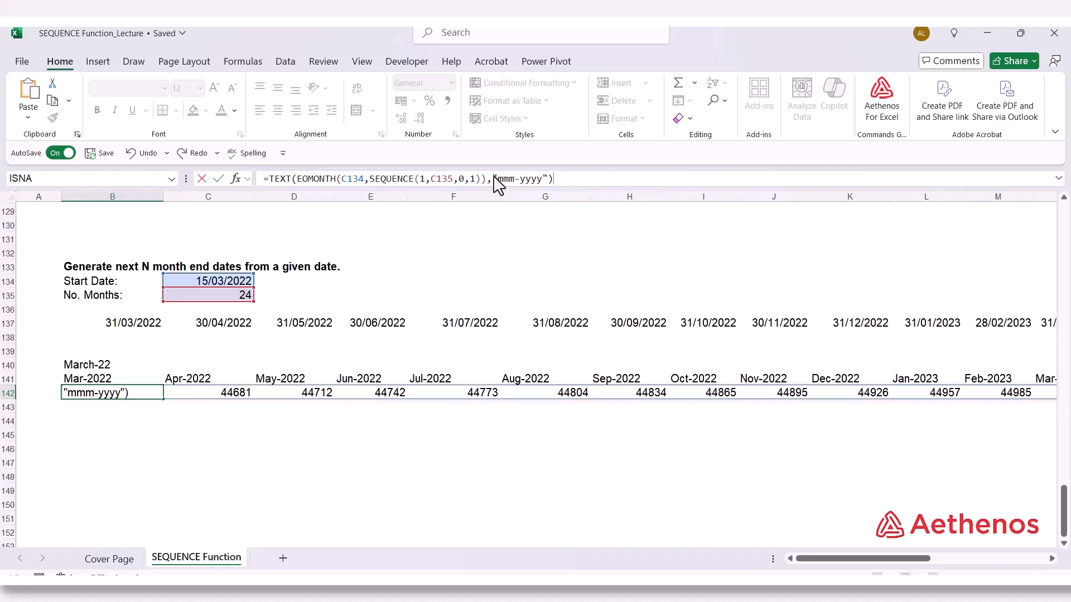
key("Return")
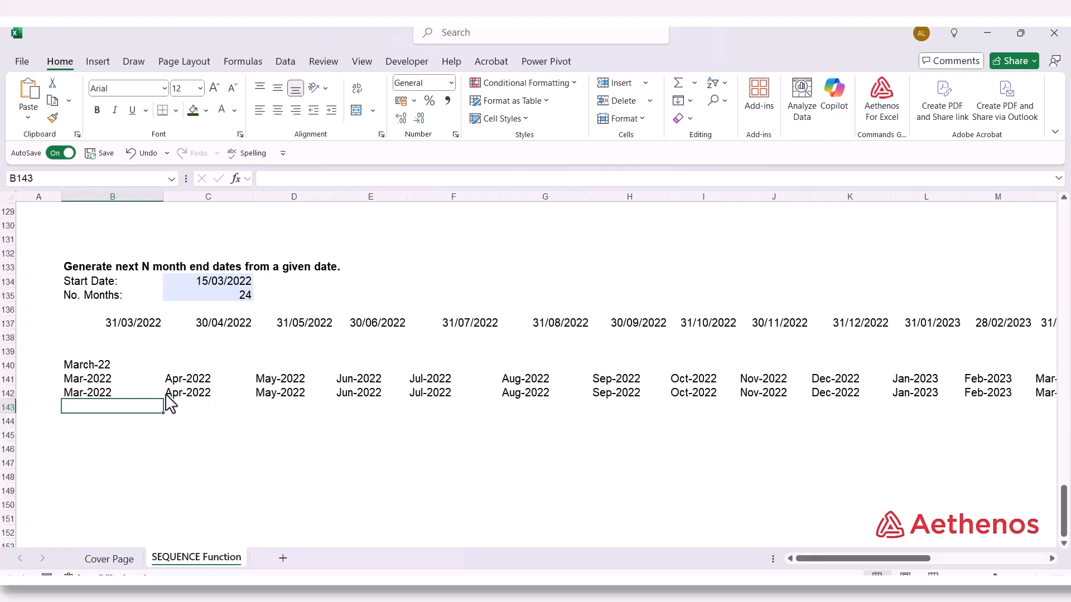
Examine the spill-reference TEXT formula in B141 and the nested TEXT, EOMONTH and SEQUENCE formula in B142
double_click(88, 380)
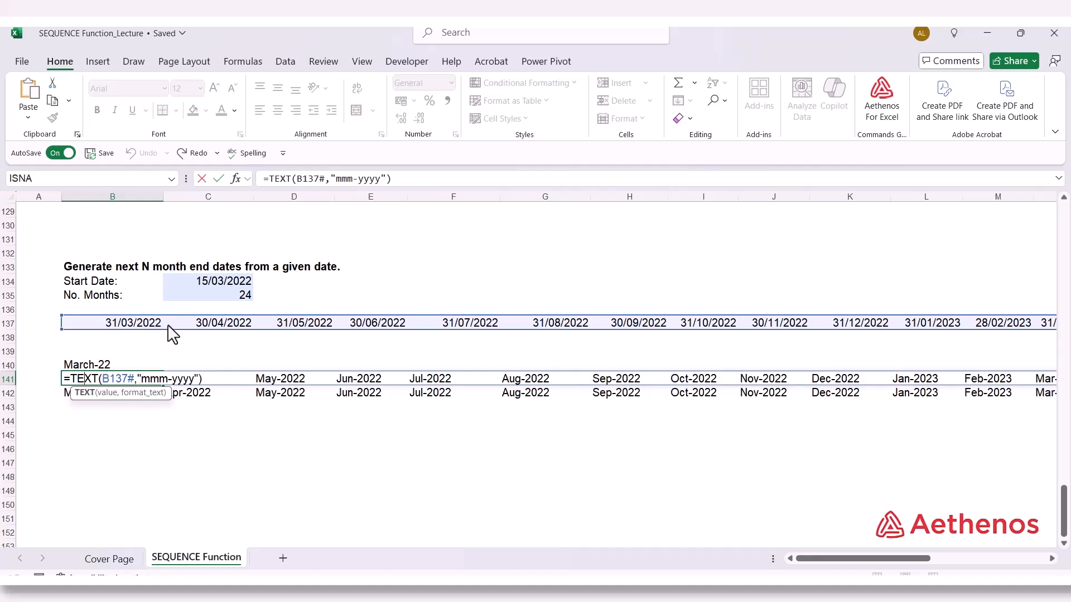
key("ctrl+Return")
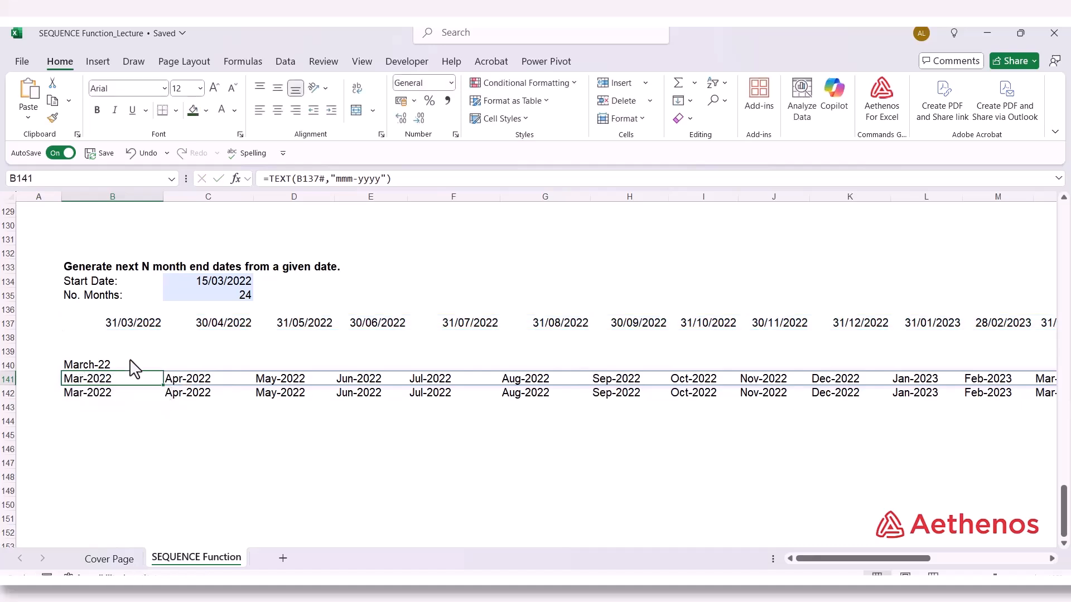
double_click(105, 396)
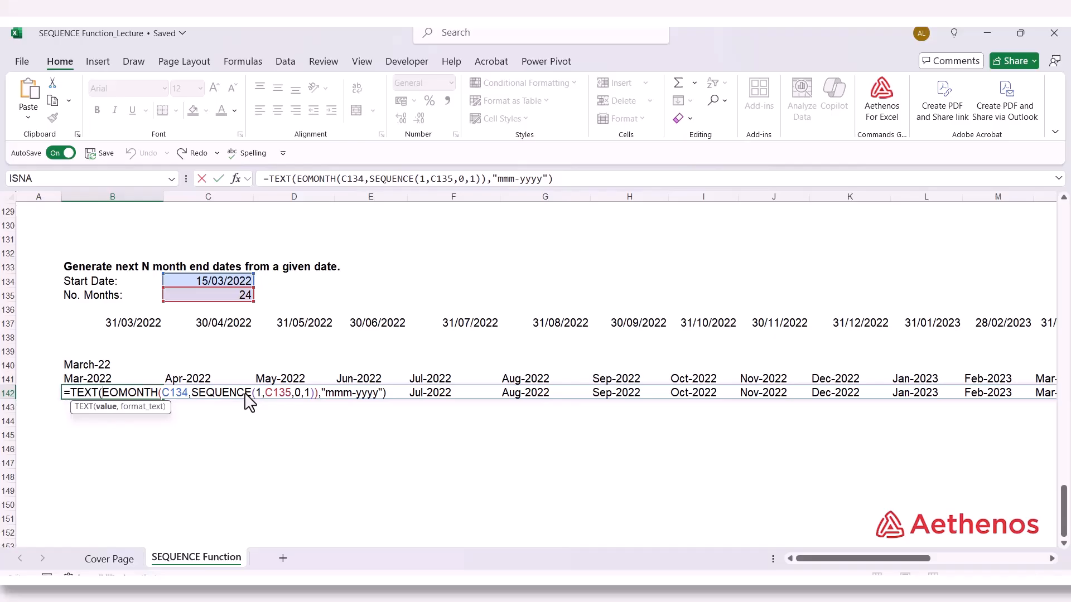
double_click(73, 393)
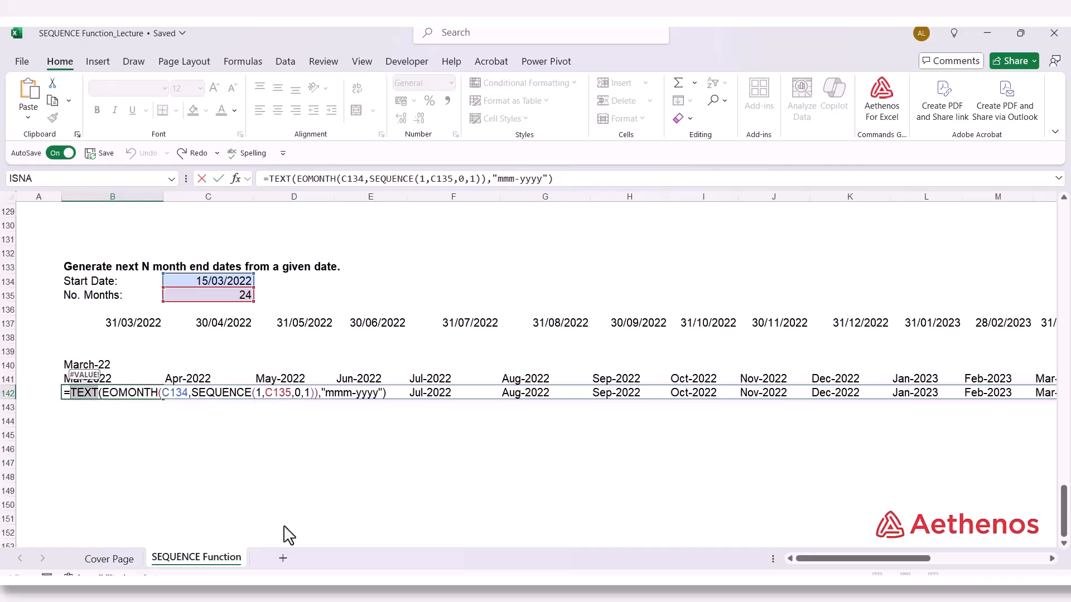
key("Escape")
left_click(216, 461)
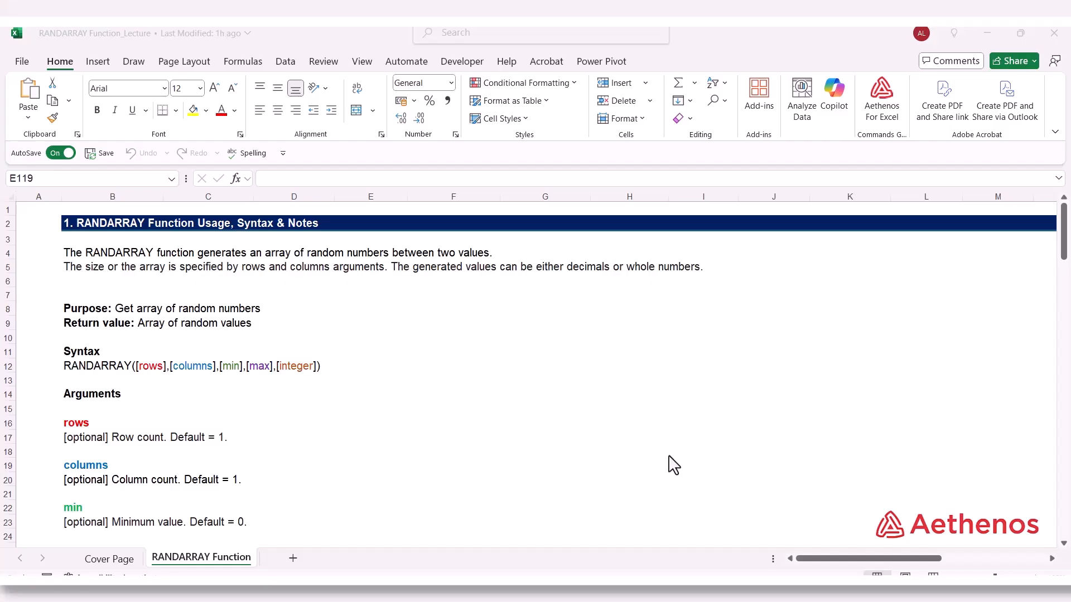
Read the RANDARRAY argument descriptions and usage notes on the RANDARRAY Function sheet, down to the first examples
scroll(636, 441, "down", 3)
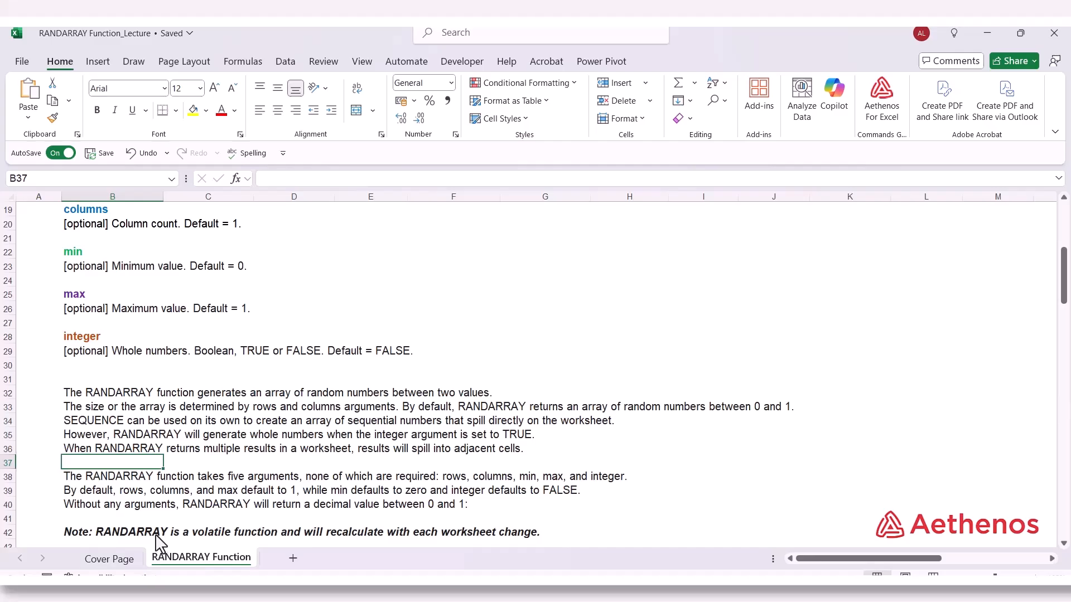
scroll(198, 537, "down", 6)
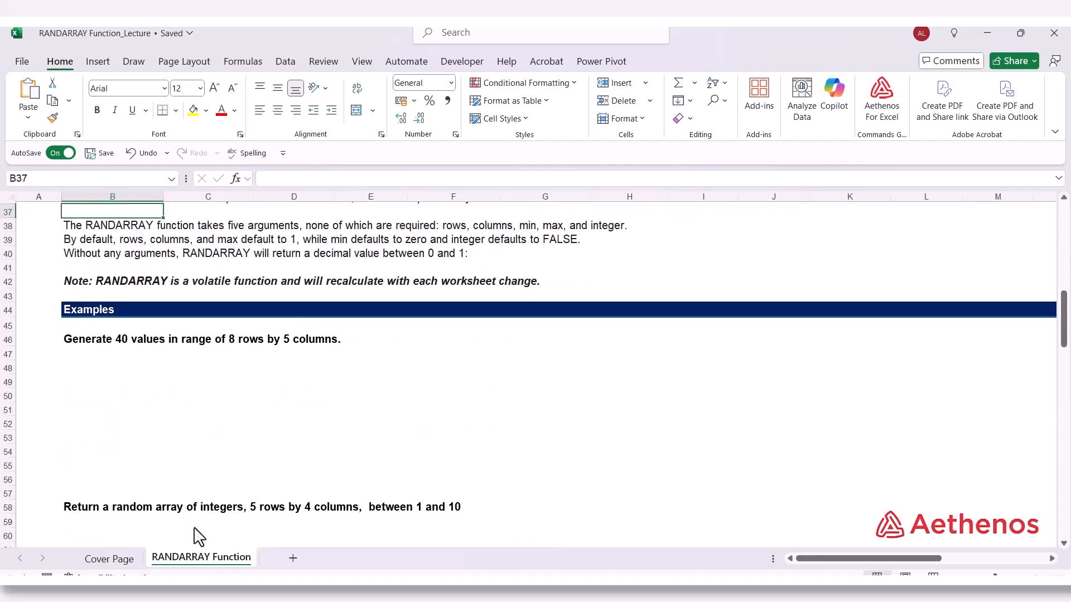
Enter =RANDARRAY(8,5) in B47 to generate the 8-row by 5-column array of random values
left_click(96, 353)
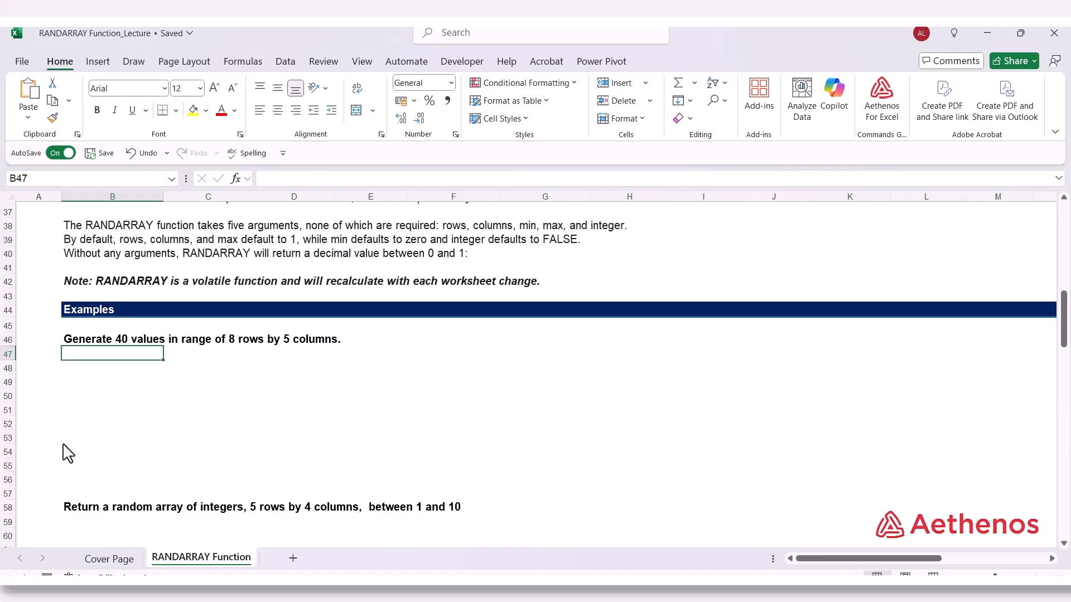
type("=")
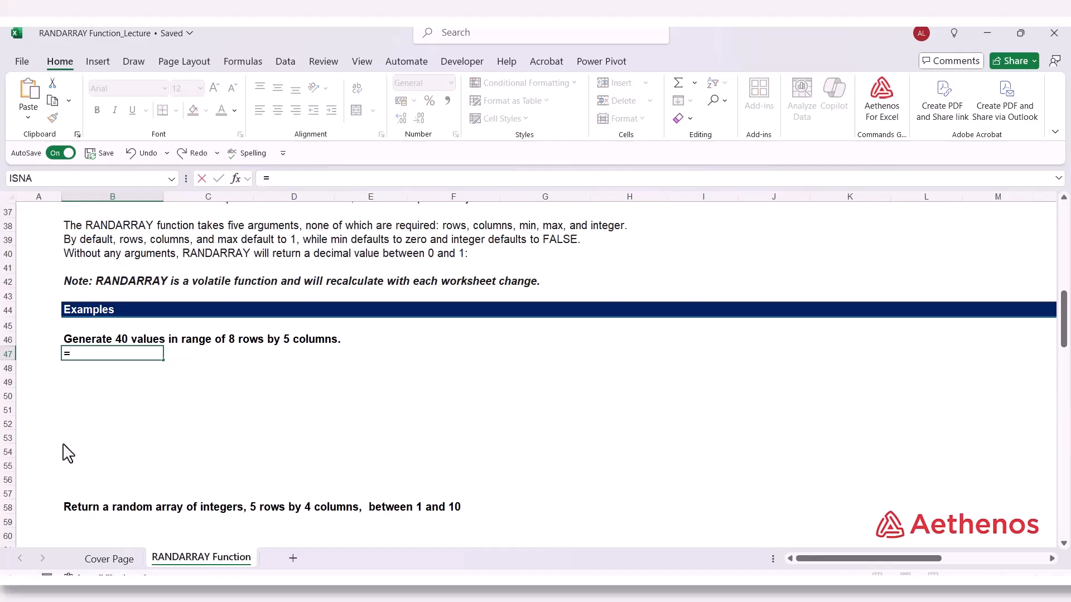
type("rand")
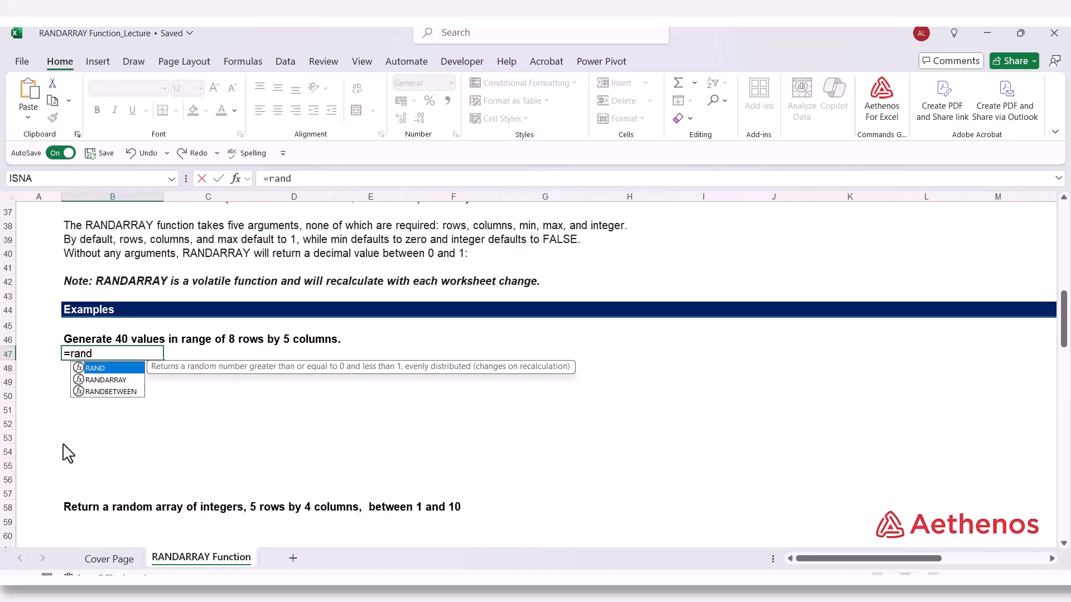
key("Down")
key("Tab")
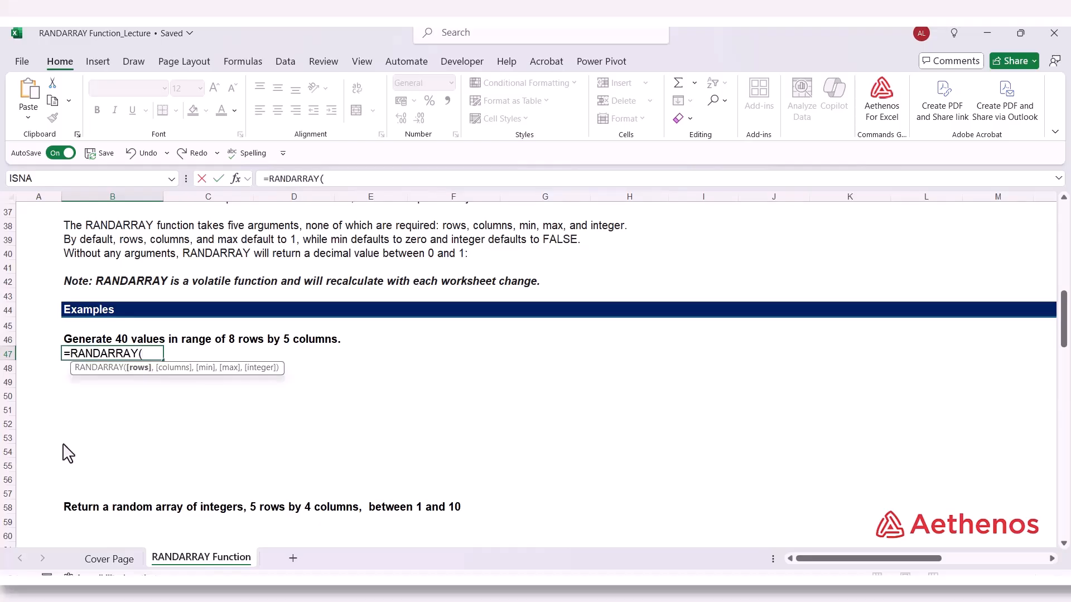
type("8,")
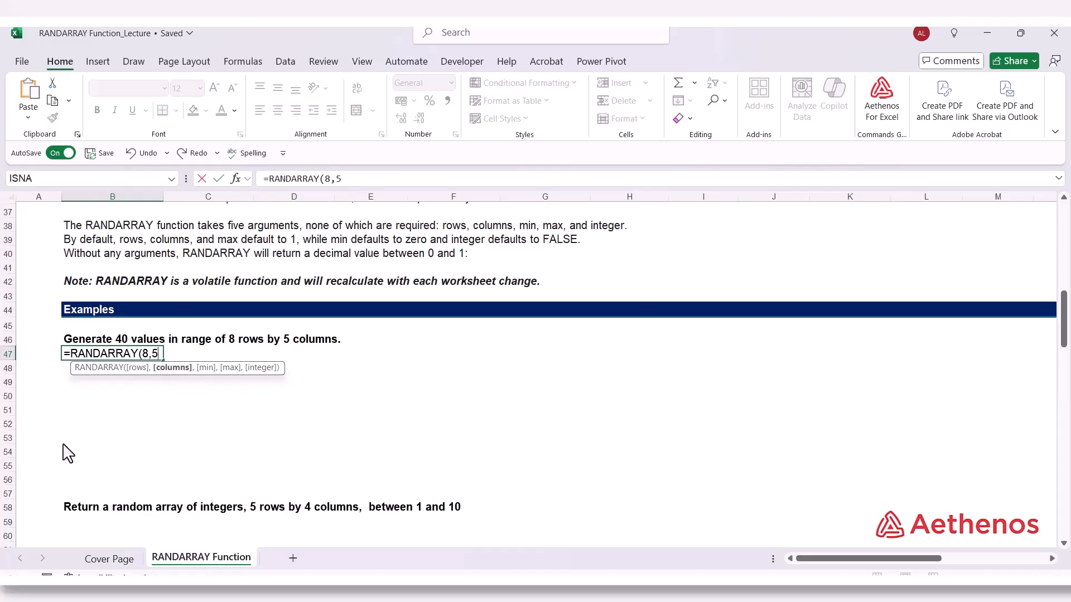
type("5)")
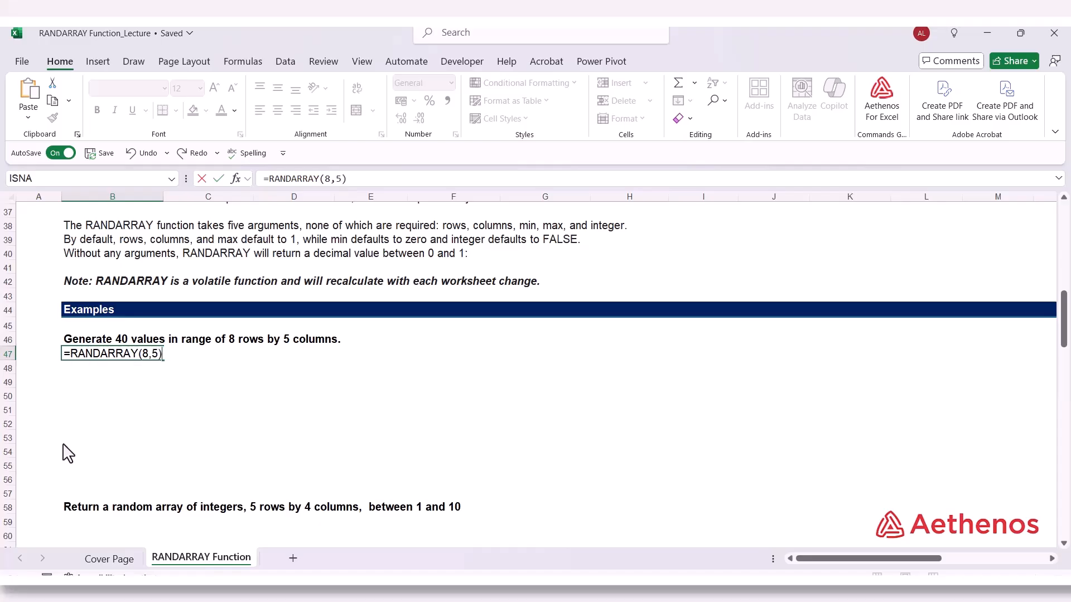
key("Return")
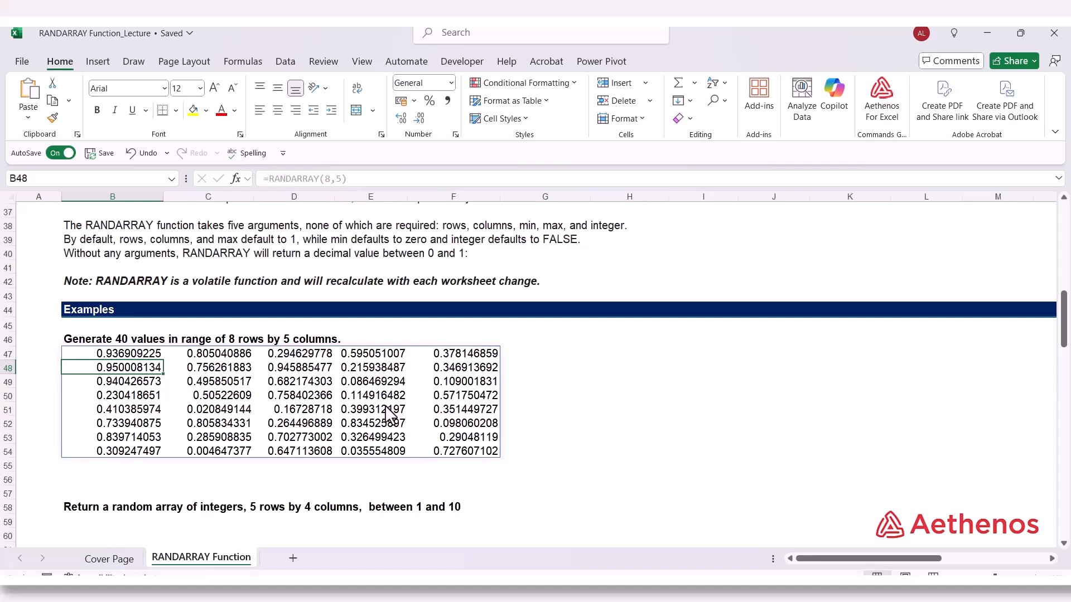
Enter 1 in the empty cell G56 to make the random array in B47 recalculate
left_click(113, 353)
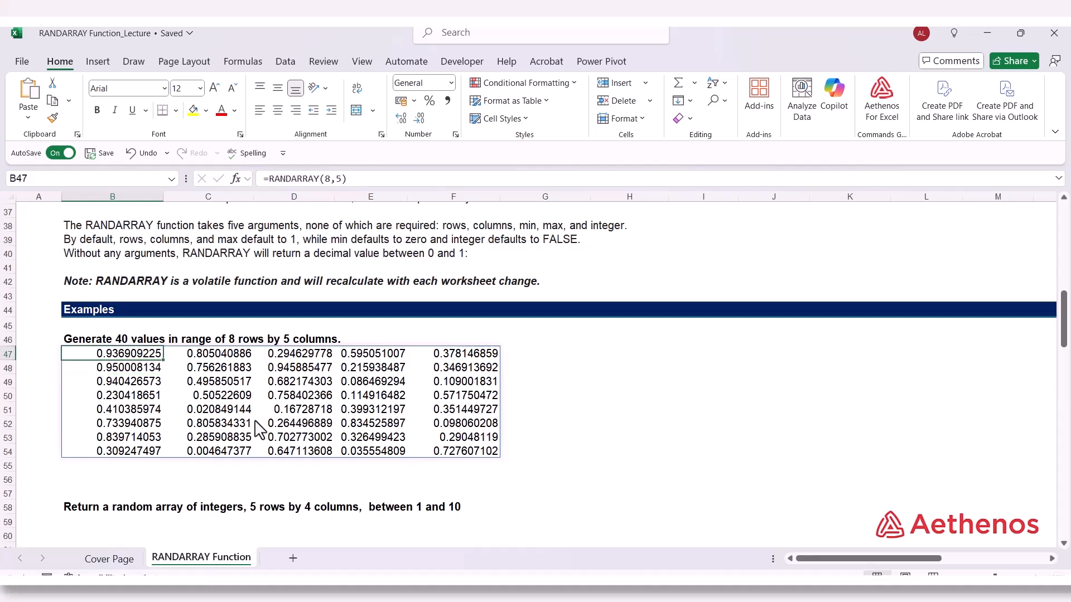
left_click(529, 480)
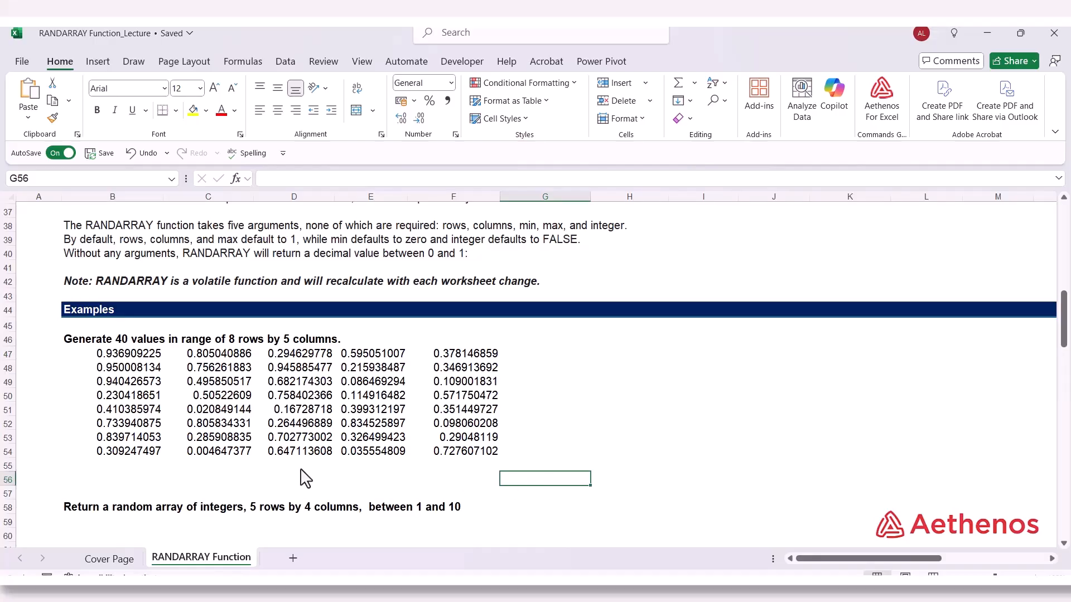
type("1")
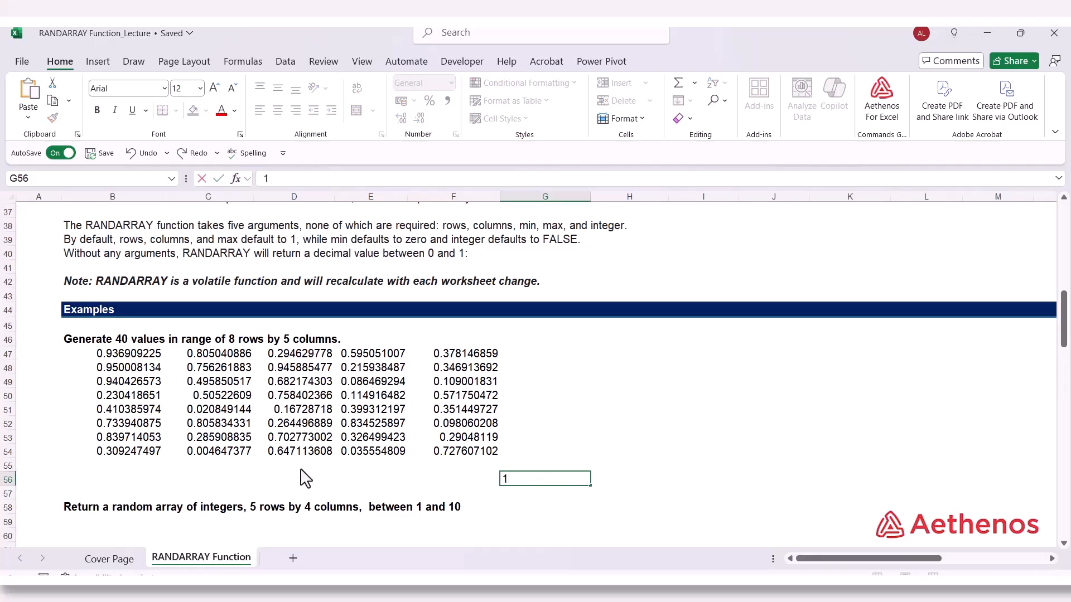
key("Return")
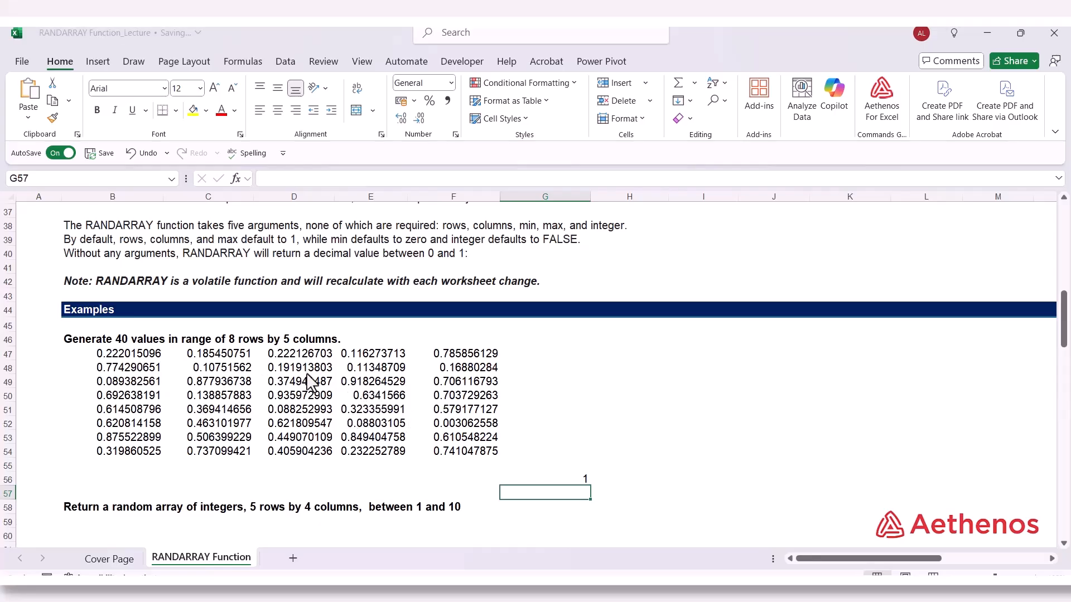
left_click(559, 463)
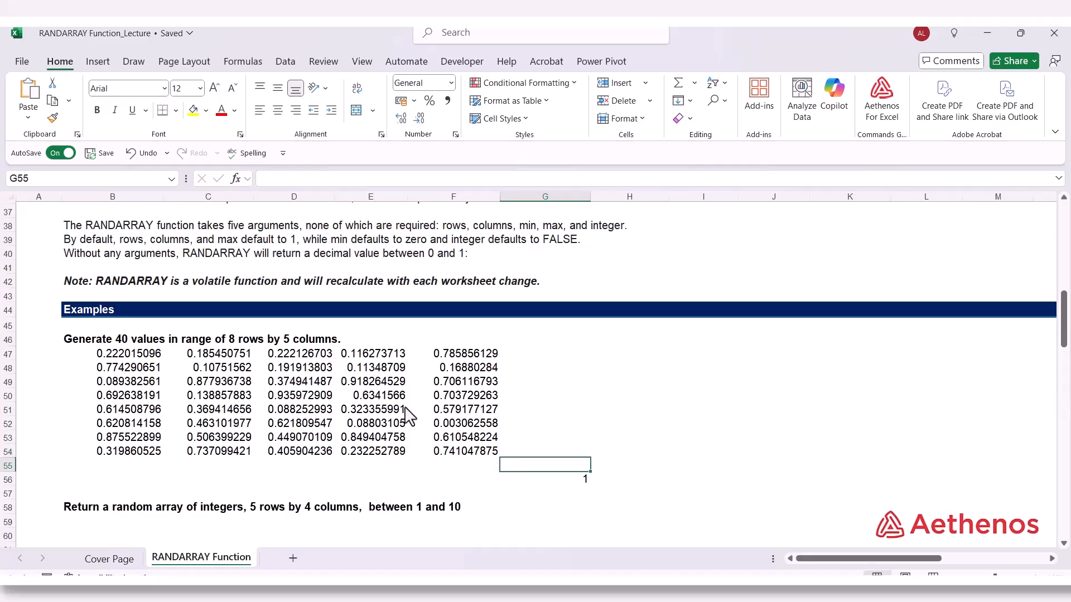
Copy the spilled array B47:F54 and paste it as values only starting at H47, checking the pasted cells
left_click(114, 358)
left_click_drag(156, 357, 432, 451)
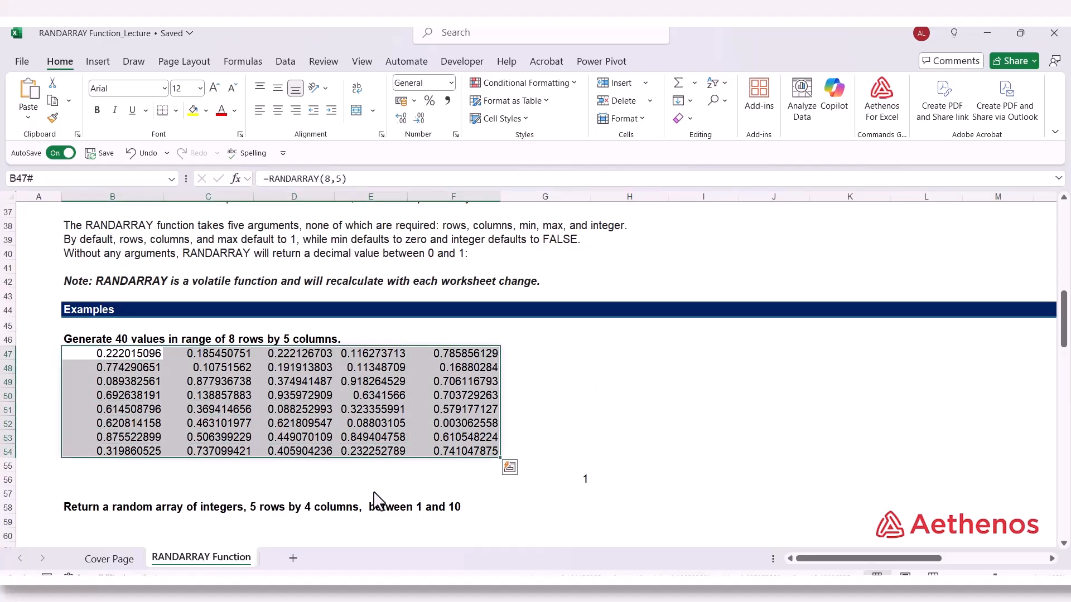
key("ctrl+c")
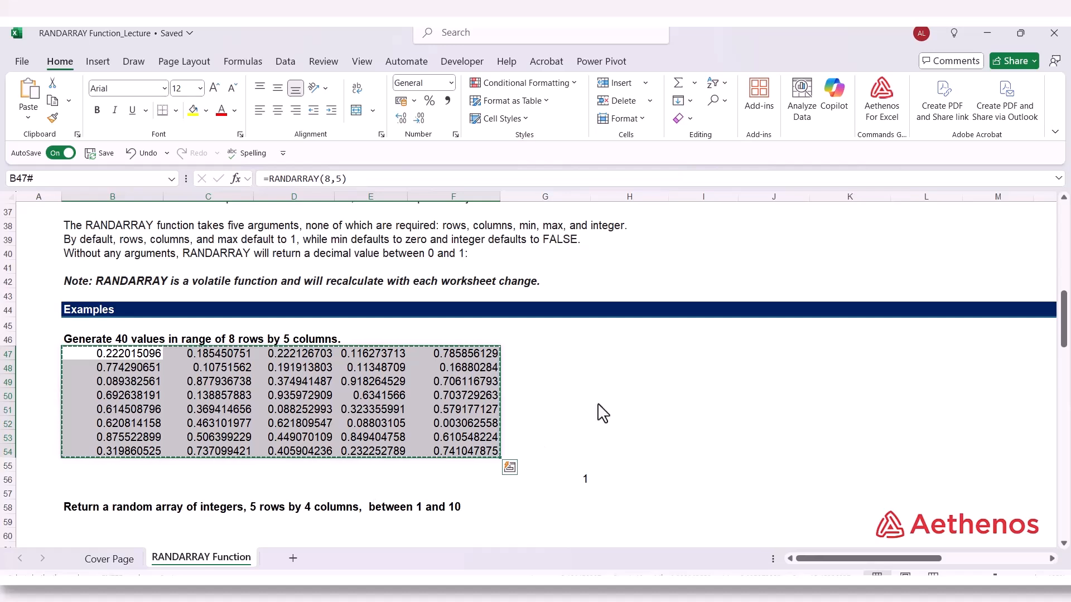
left_click(622, 354)
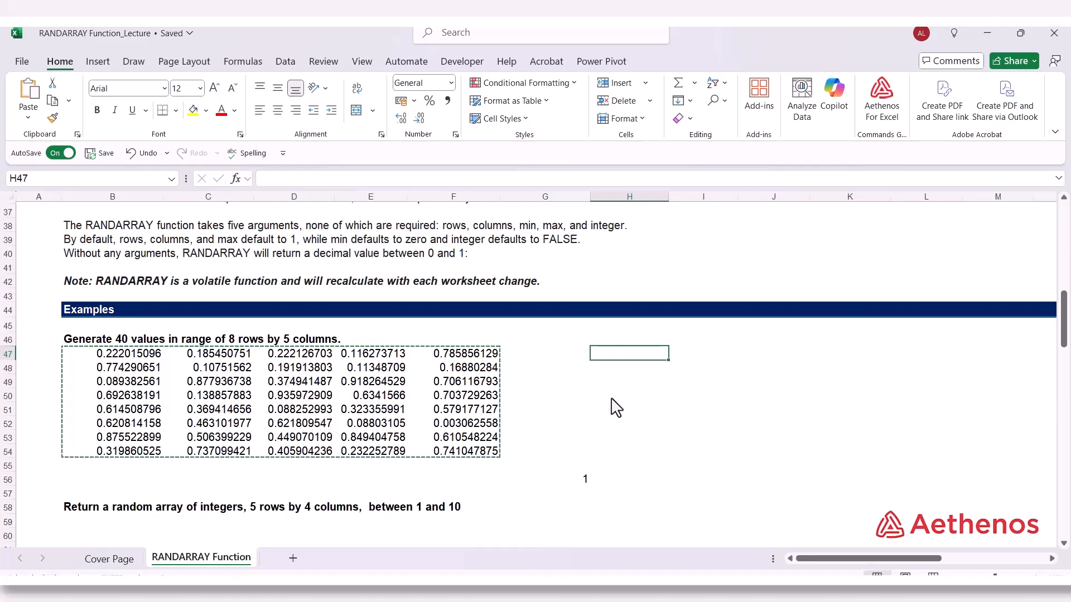
key("ctrl+alt+v")
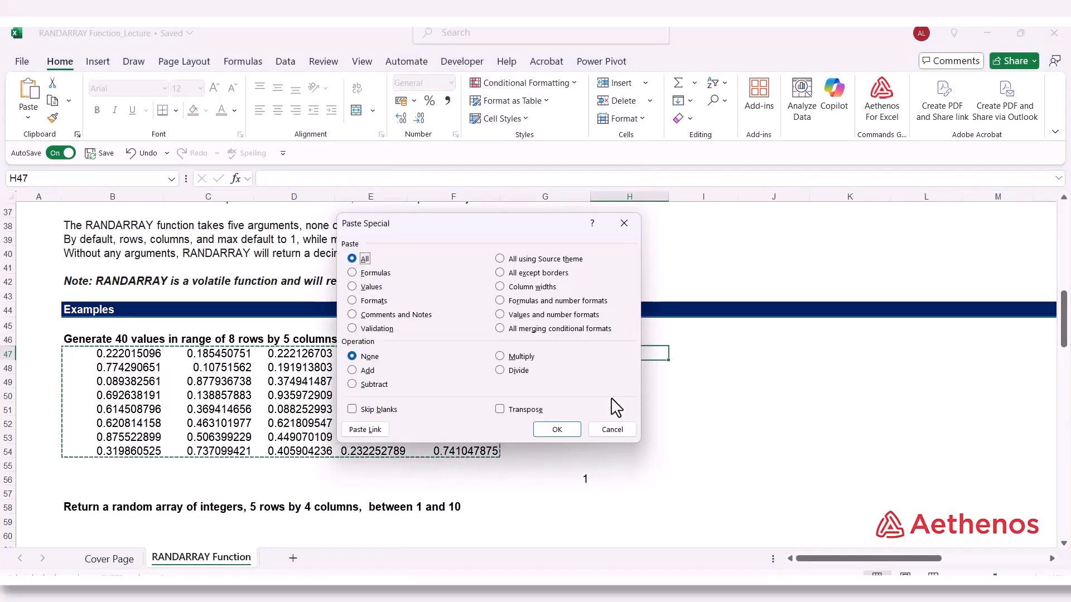
key("v")
key("Return")
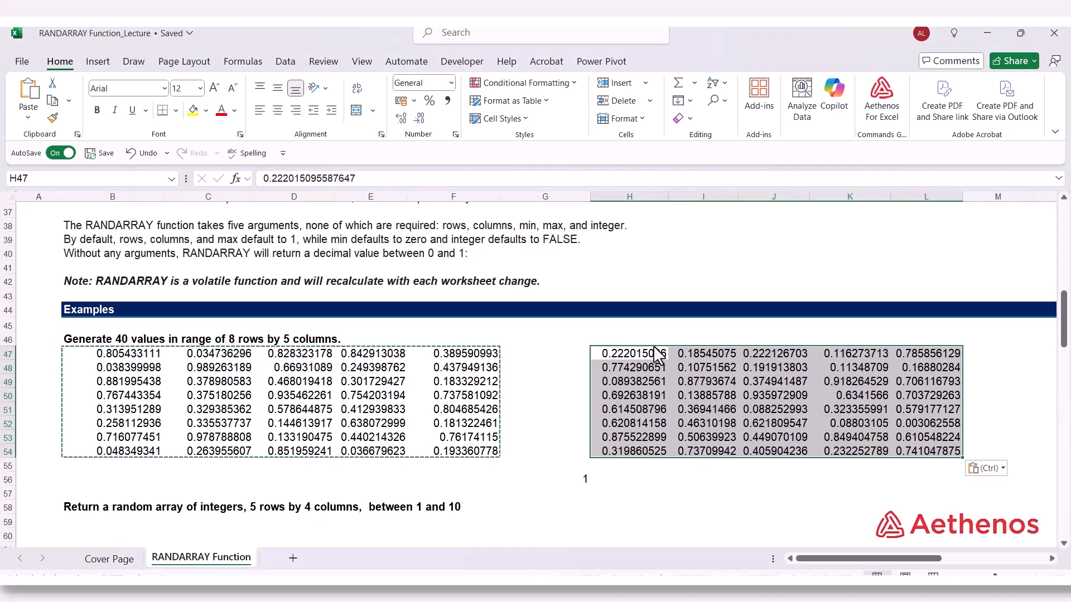
key("Escape")
left_click(641, 359)
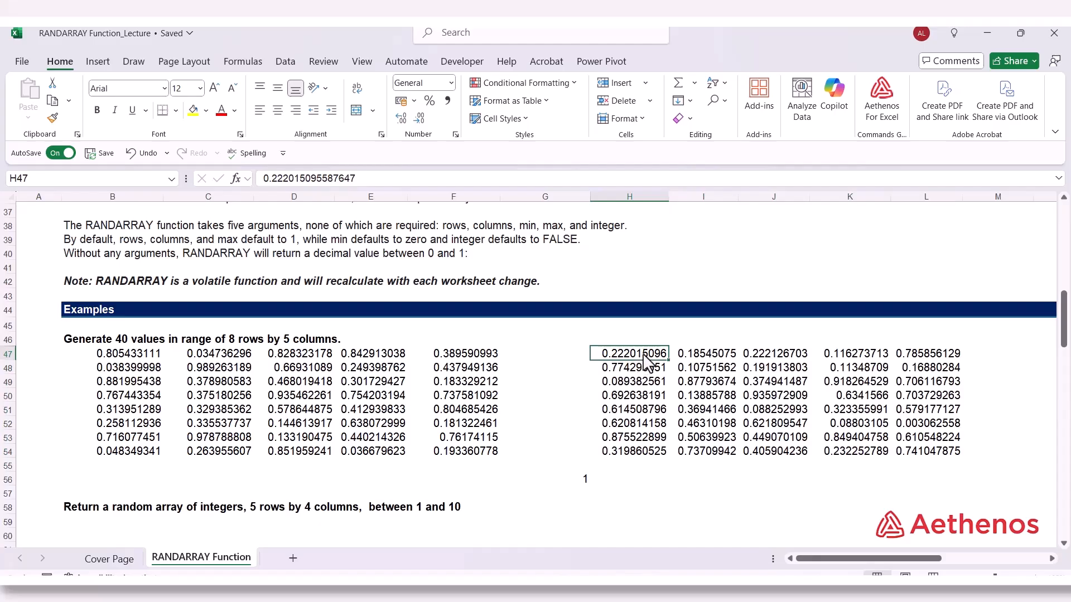
left_click_drag(644, 355, 924, 453)
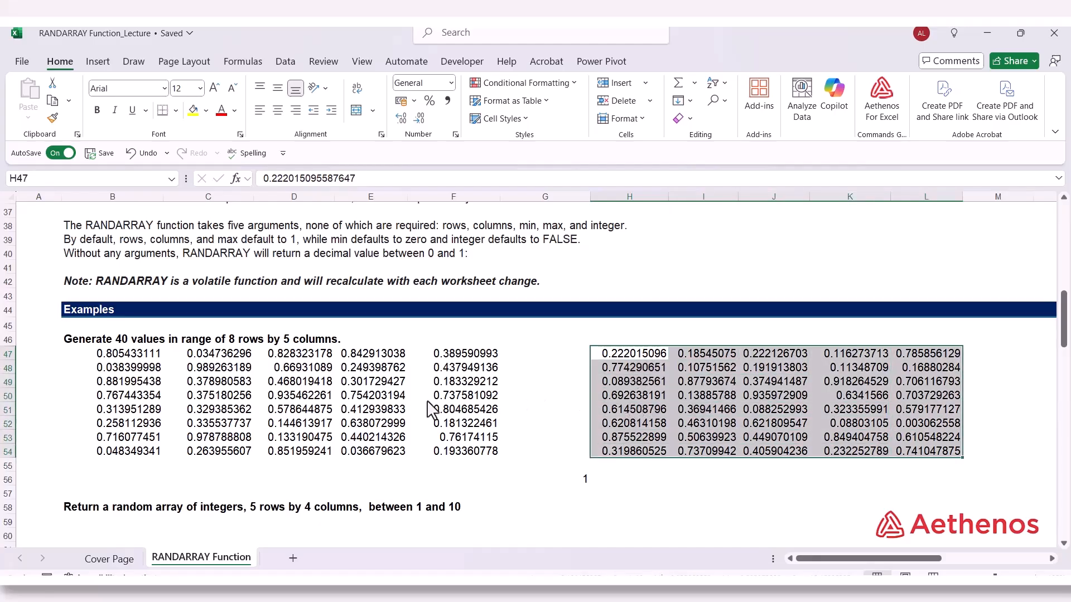
left_click(647, 372)
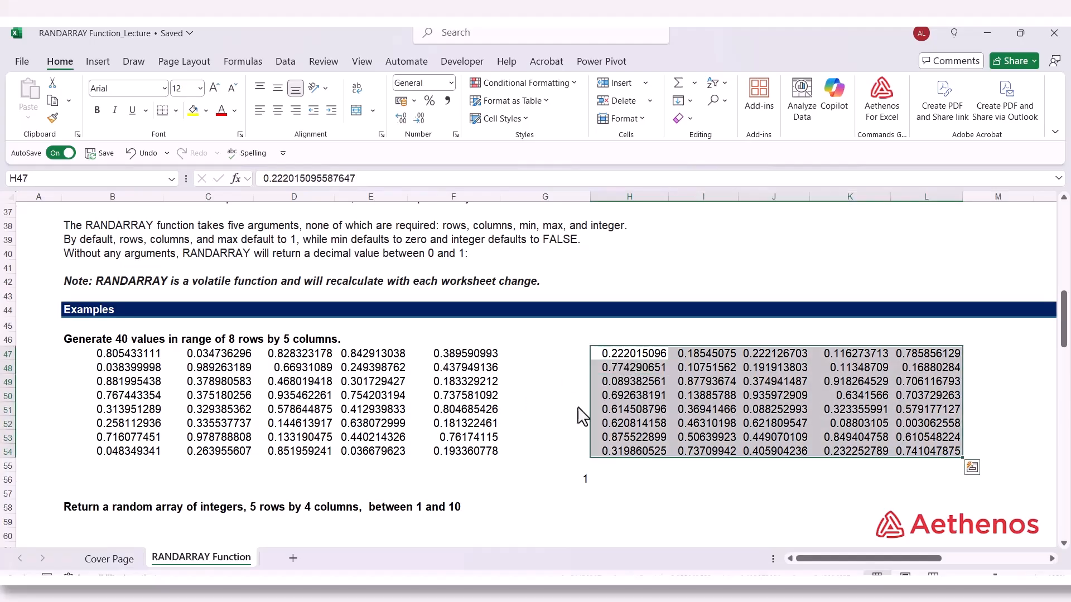
left_click(578, 409)
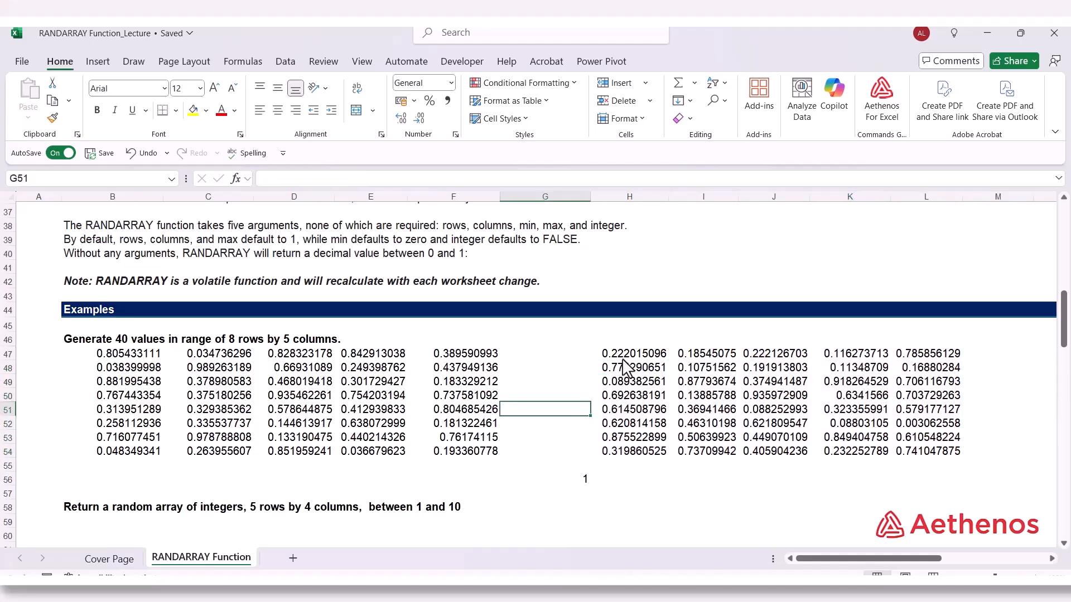
left_click_drag(623, 360, 937, 456)
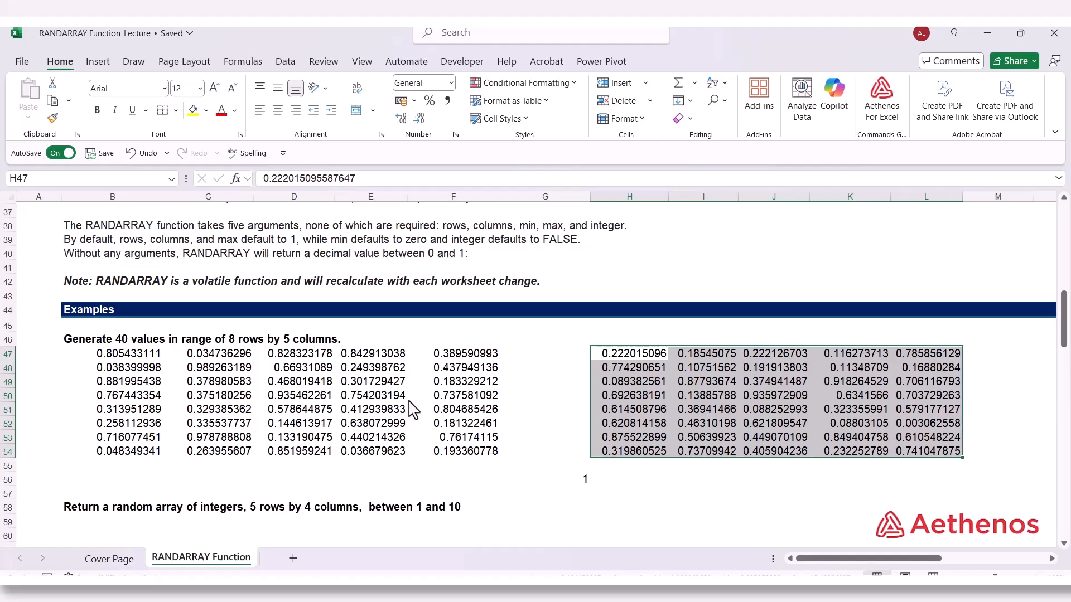
Enter =RANDARRAY(5,4,1,10,TRUE) in B59 to return random integers between 1 and 10 in 5 rows by 4 columns
scroll(357, 410, "down", 4)
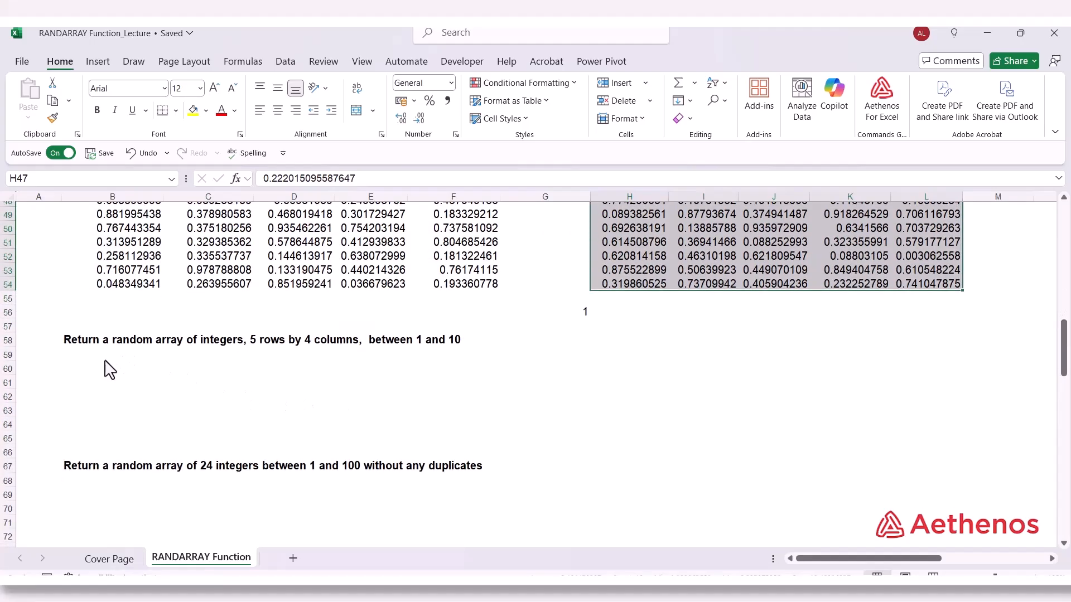
left_click(103, 354)
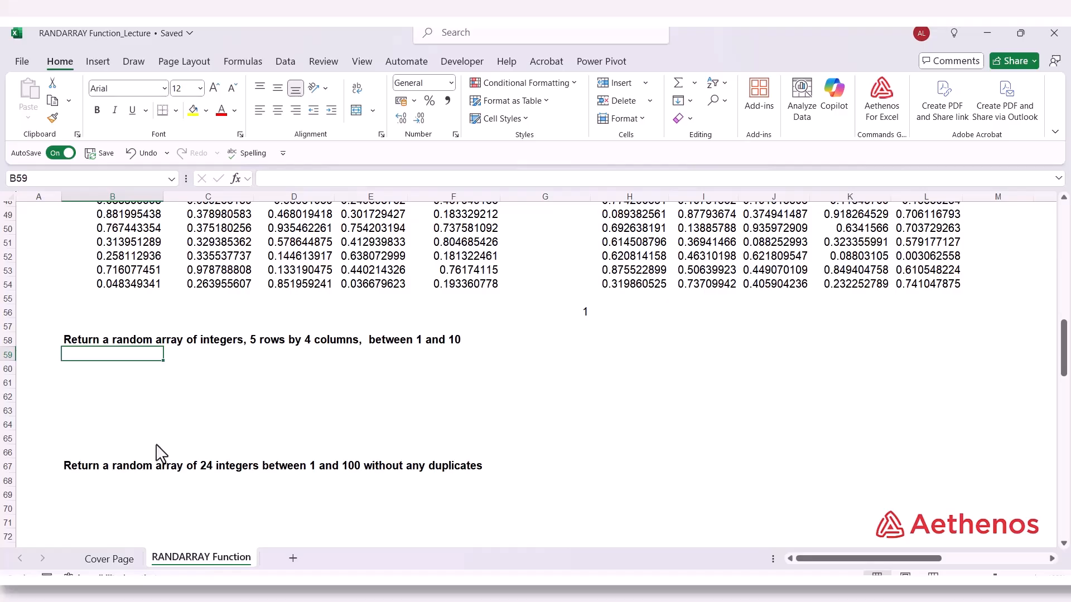
type("=rand")
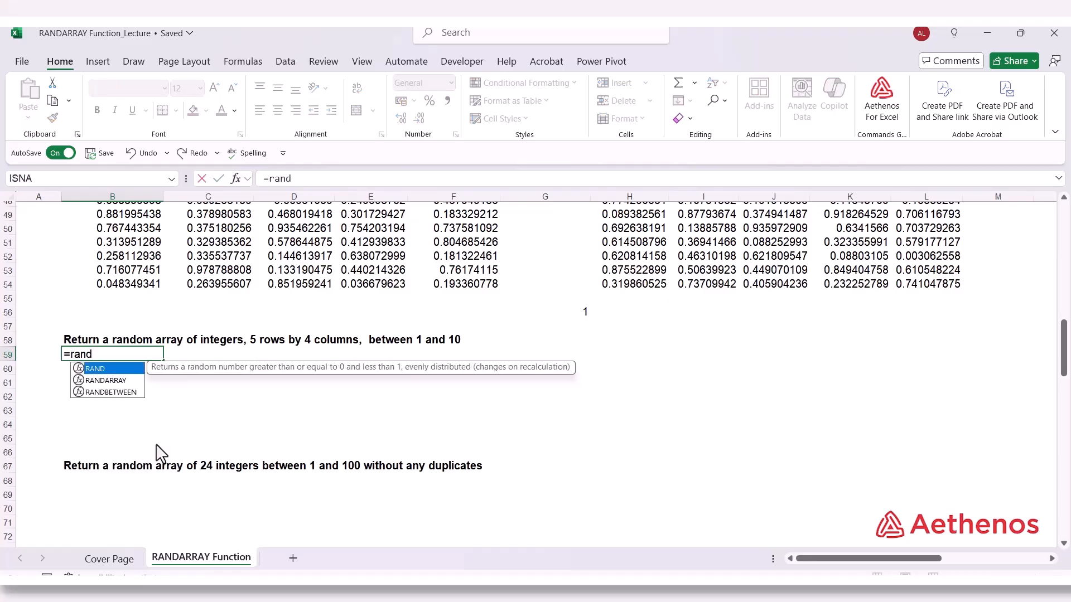
key("Down")
key("Tab")
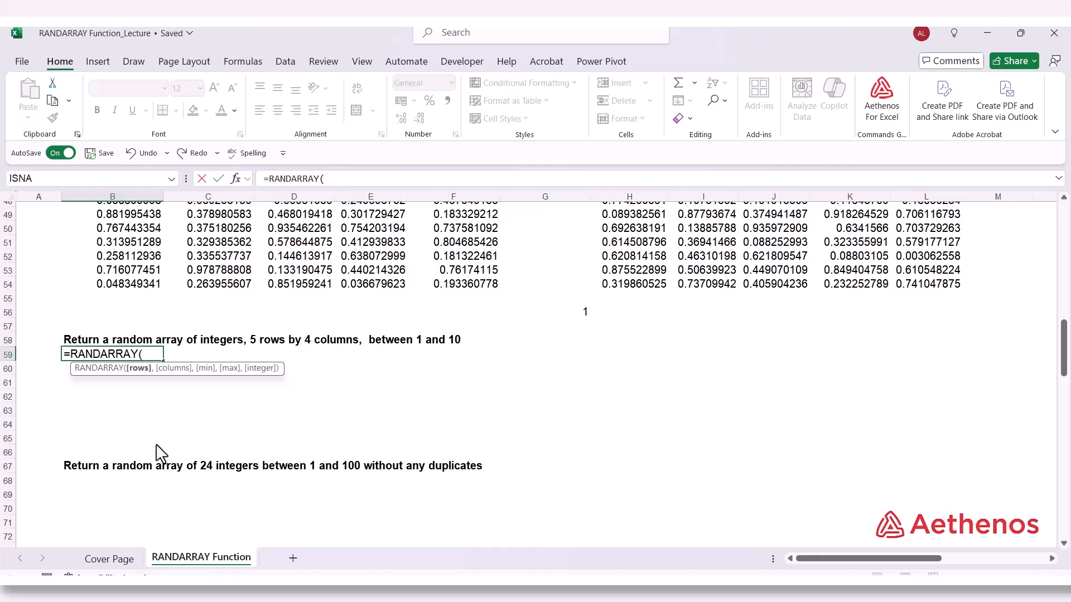
type("5,")
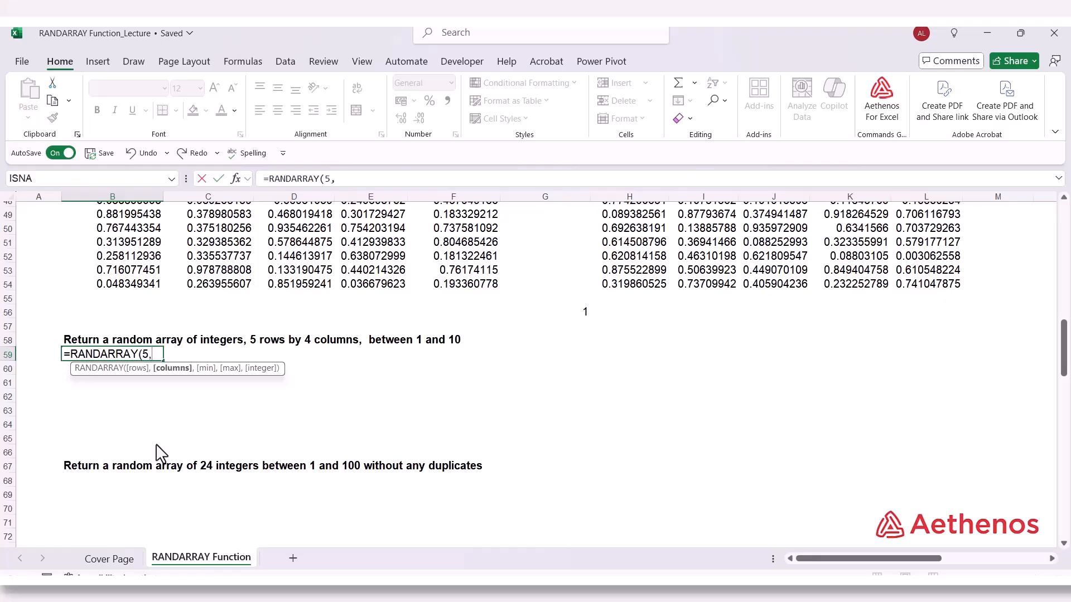
type("4,")
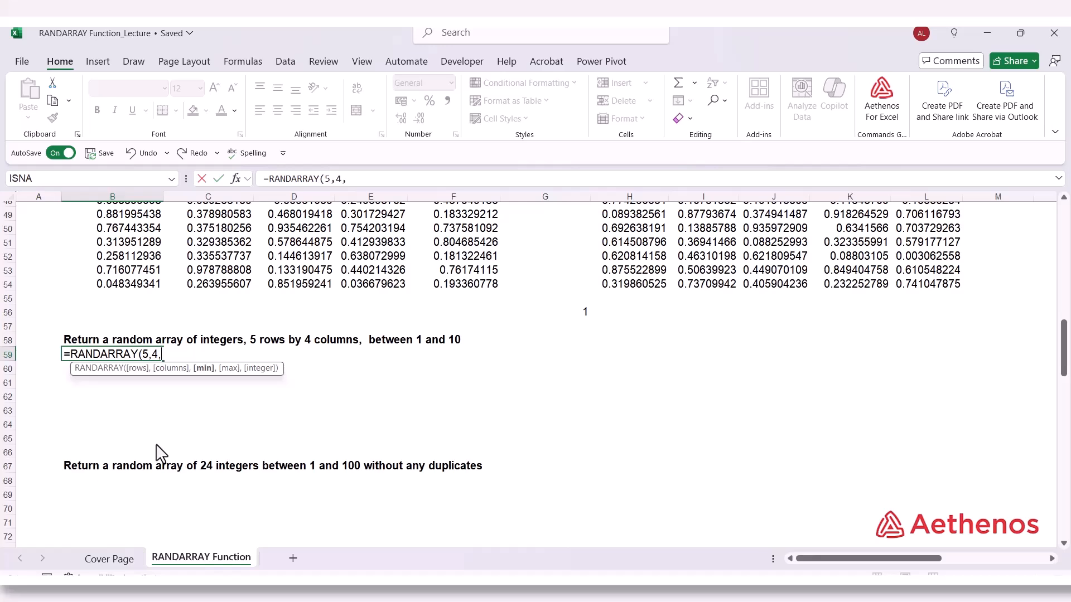
type("1,10,")
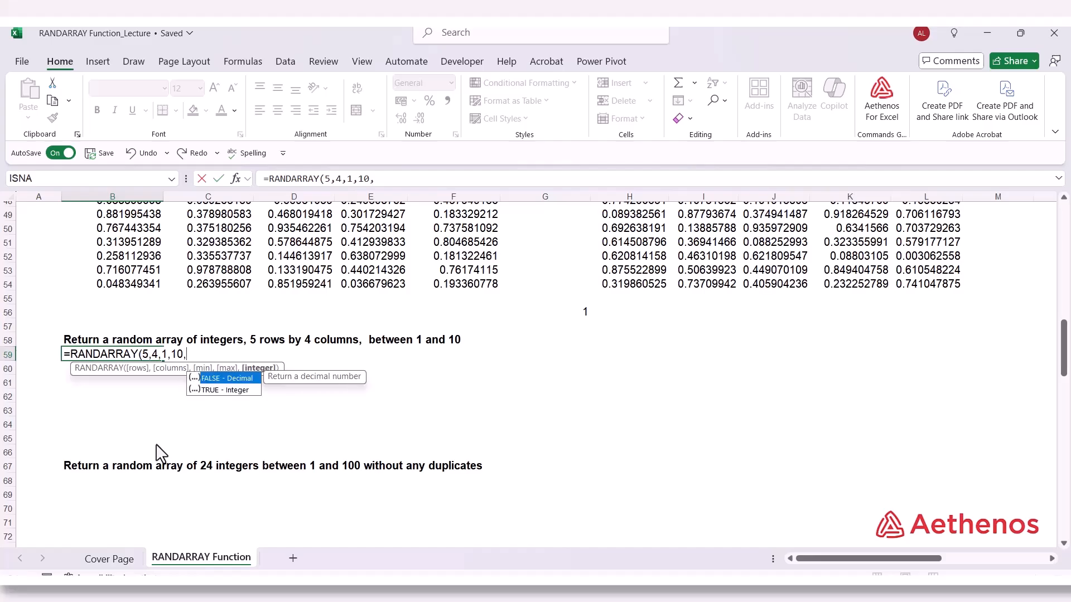
key("Down")
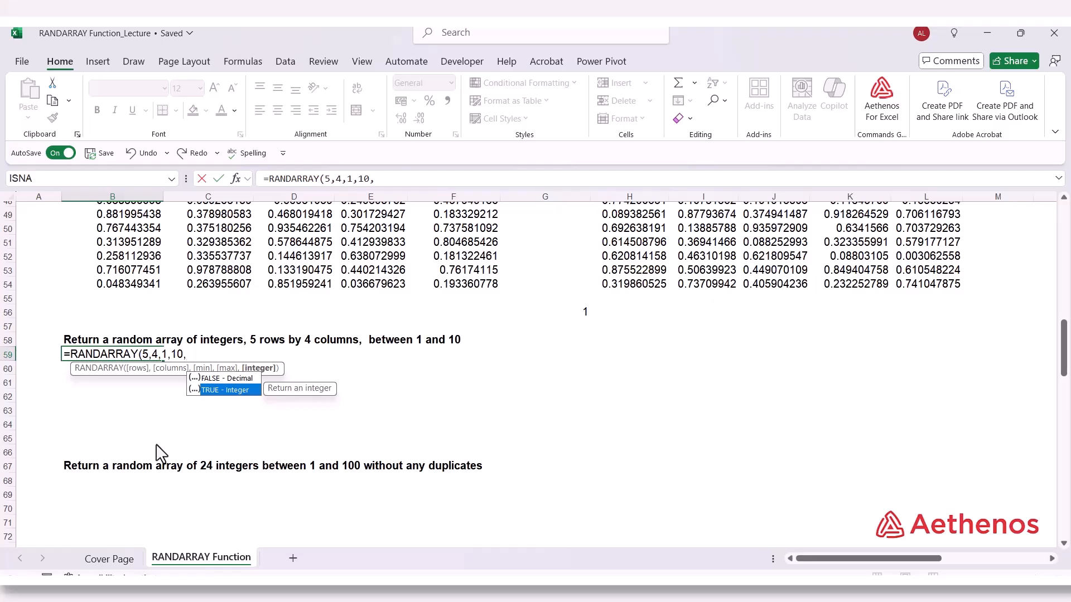
key("Tab")
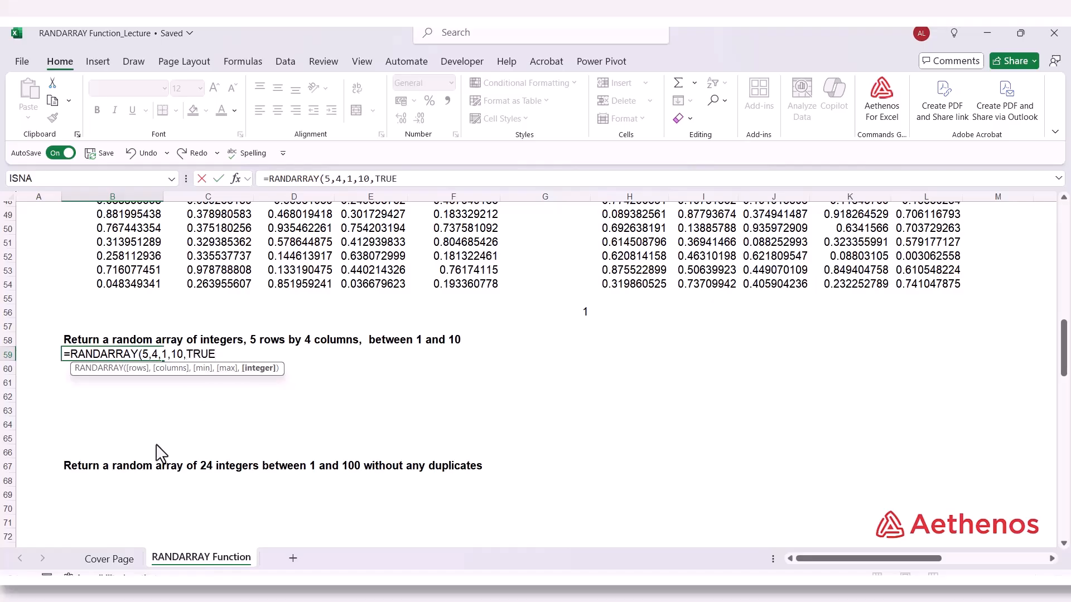
type(")")
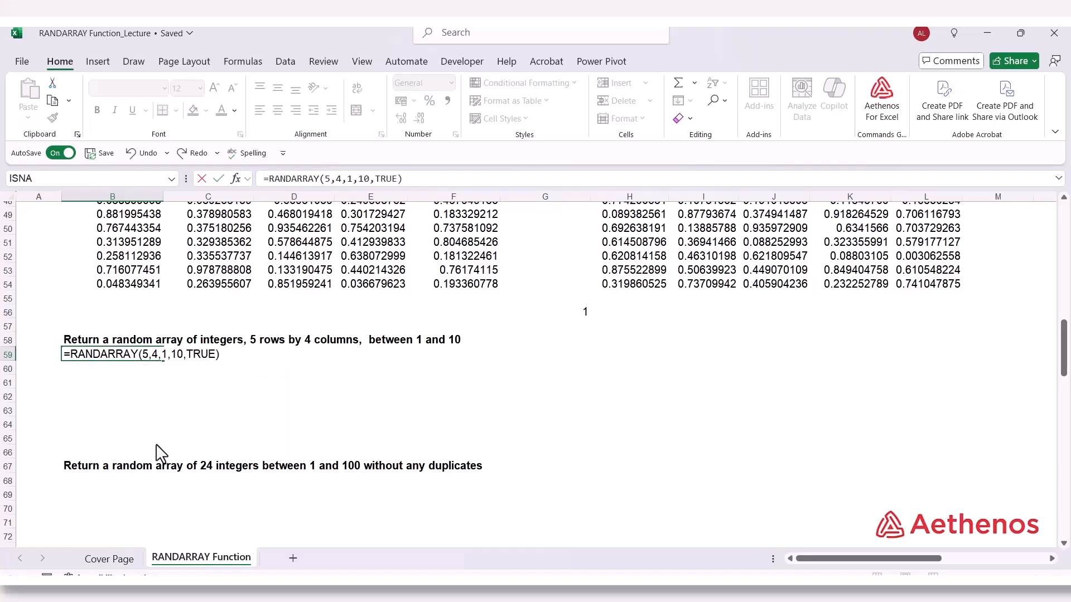
key("Return")
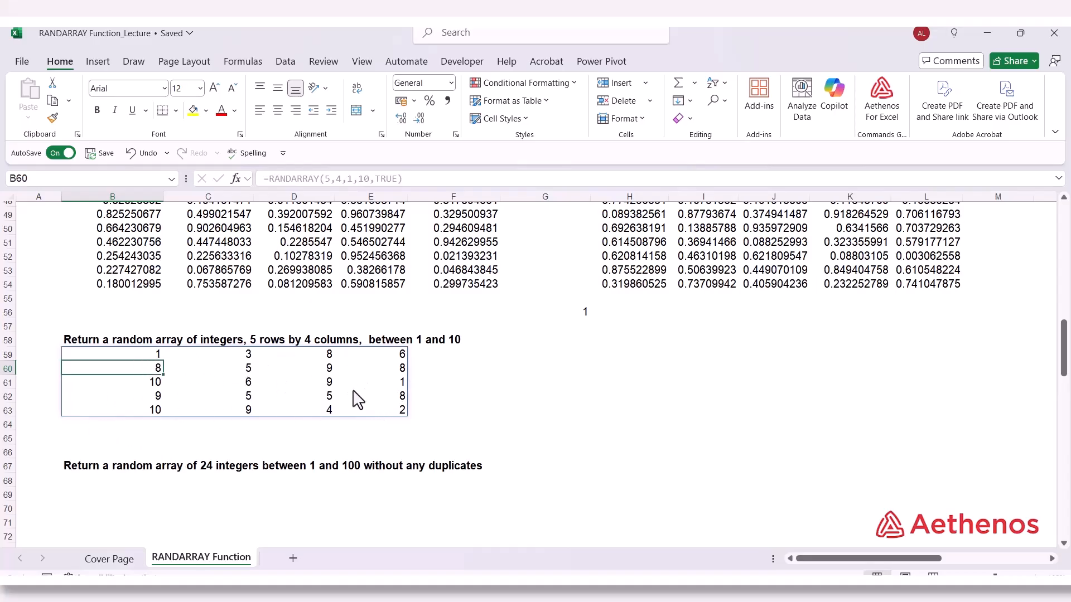
Select B68 under the example for 24 random integers between 1 and 100 without duplicates
scroll(289, 443, "down", 2)
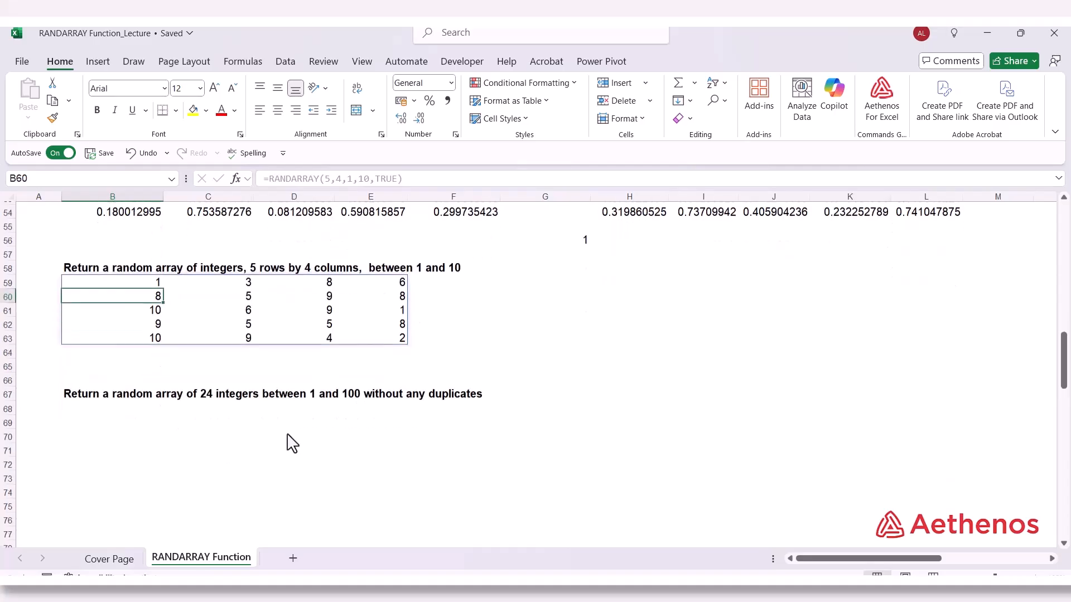
left_click(106, 401)
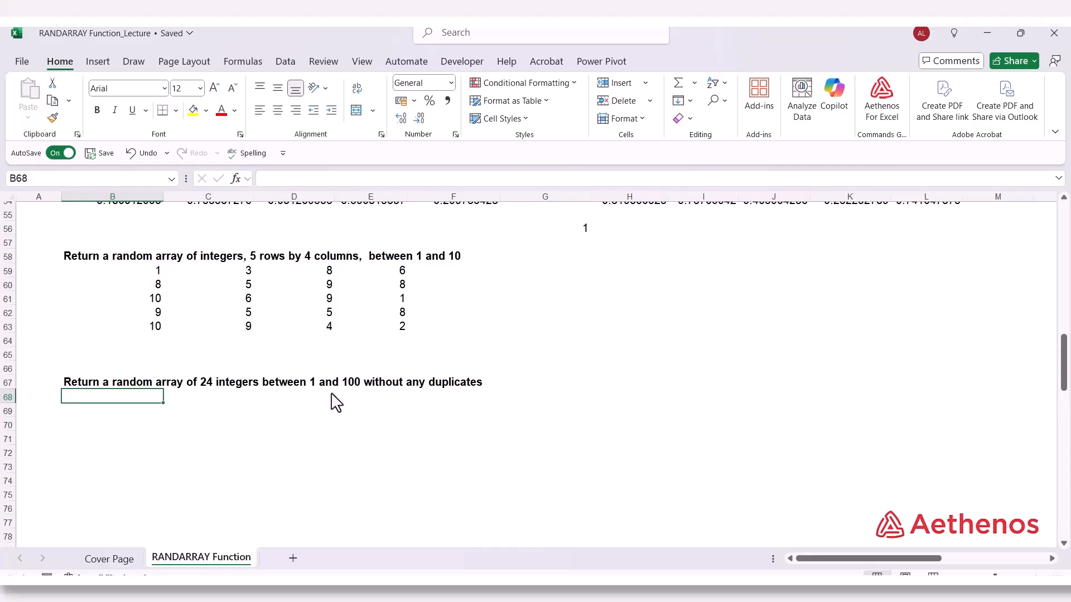
Enter =RANDARRAY(24,1,1,100,TRUE) in B68 to return 24 random integers between 1 and 100 in one column
type("=rand")
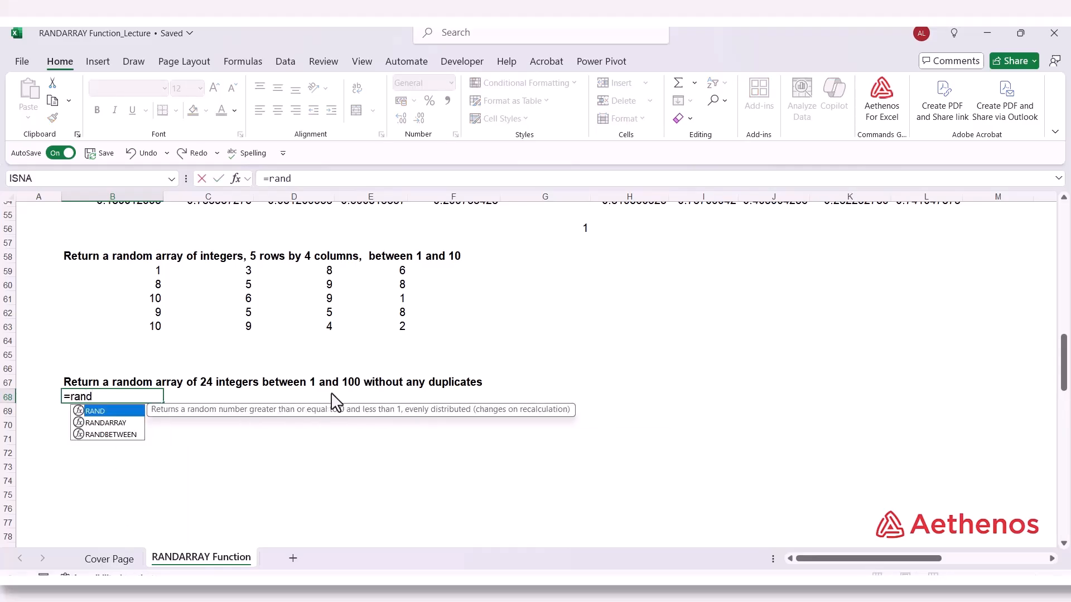
key("Down")
key("Tab")
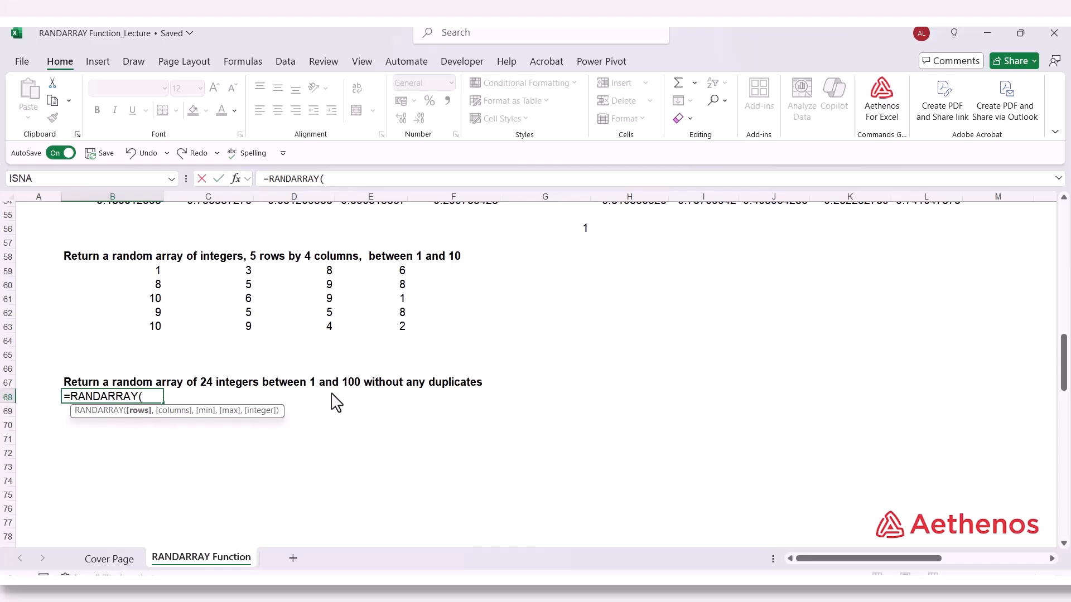
type("24,1")
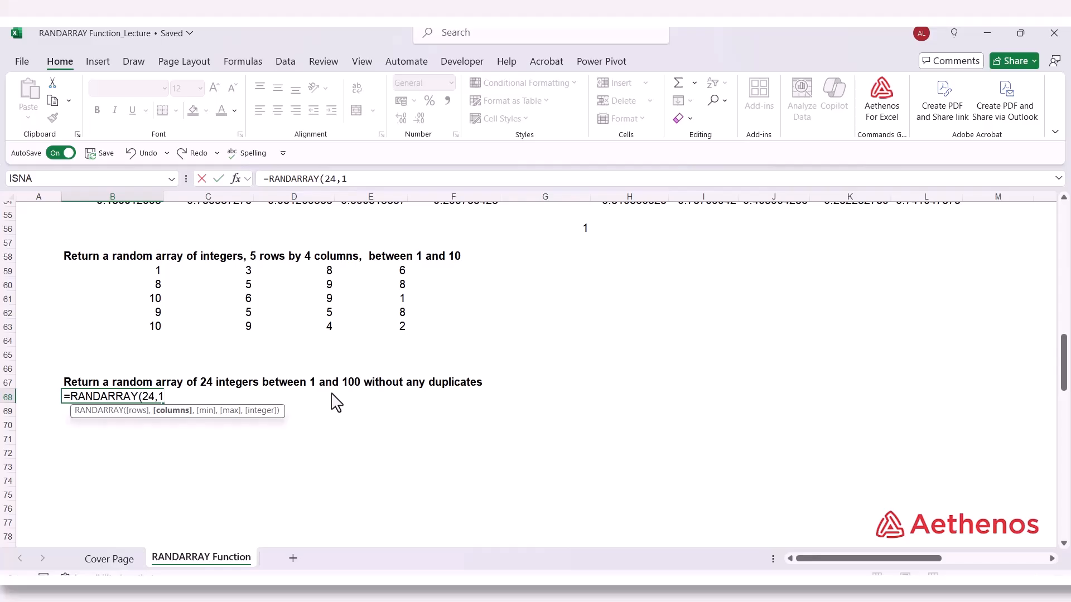
type(",")
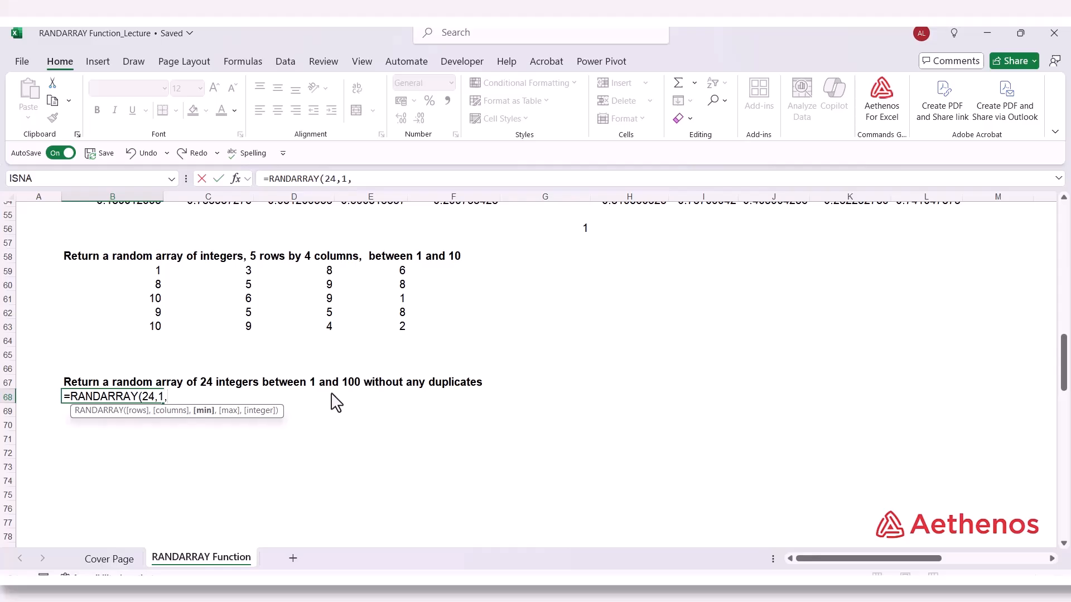
type("1,100,")
key("Down")
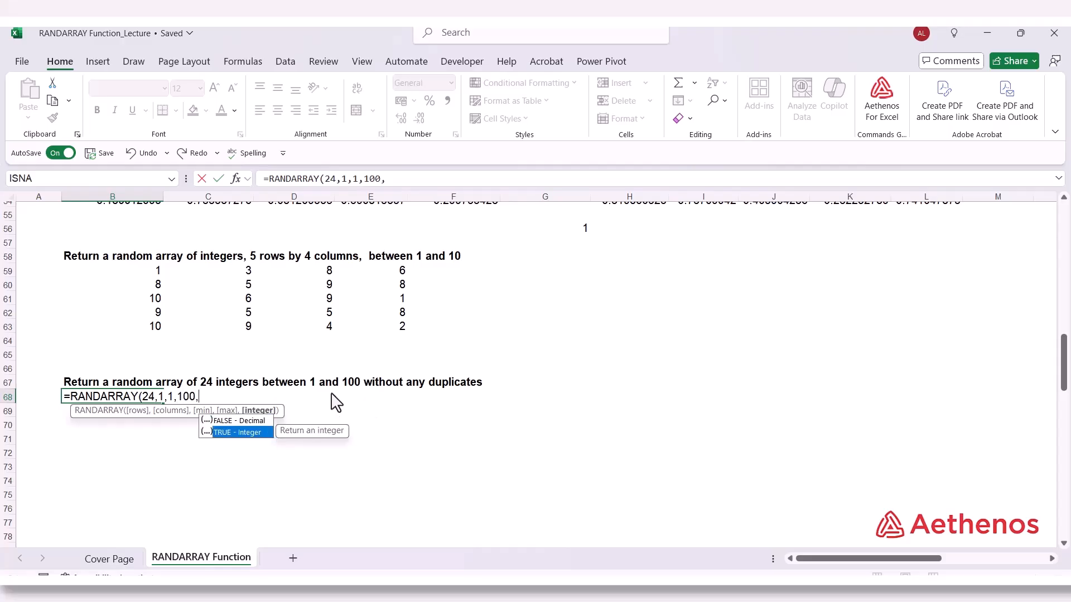
key("Tab")
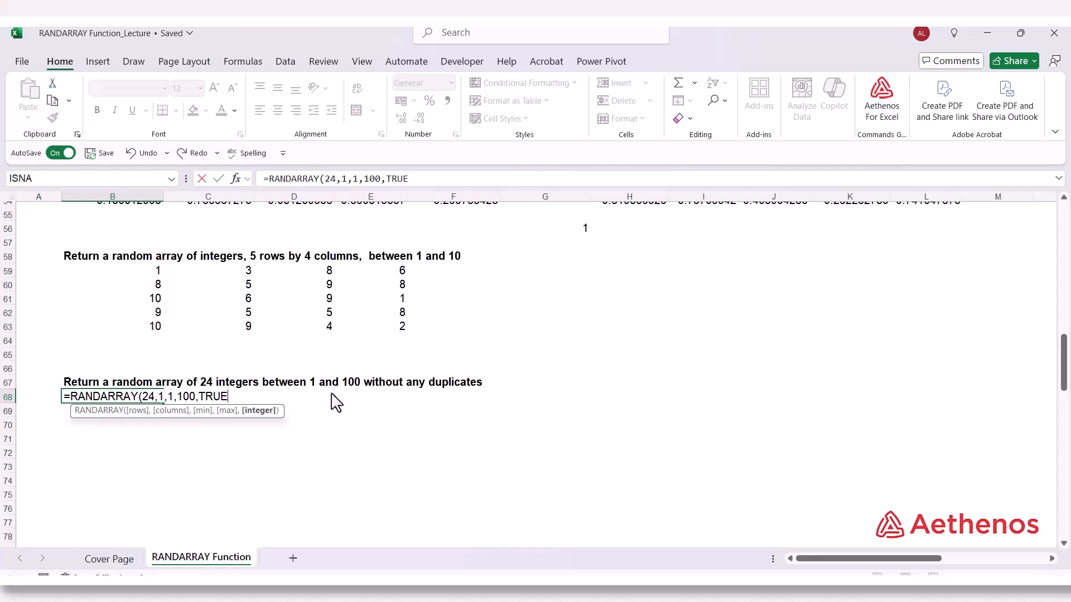
type(")")
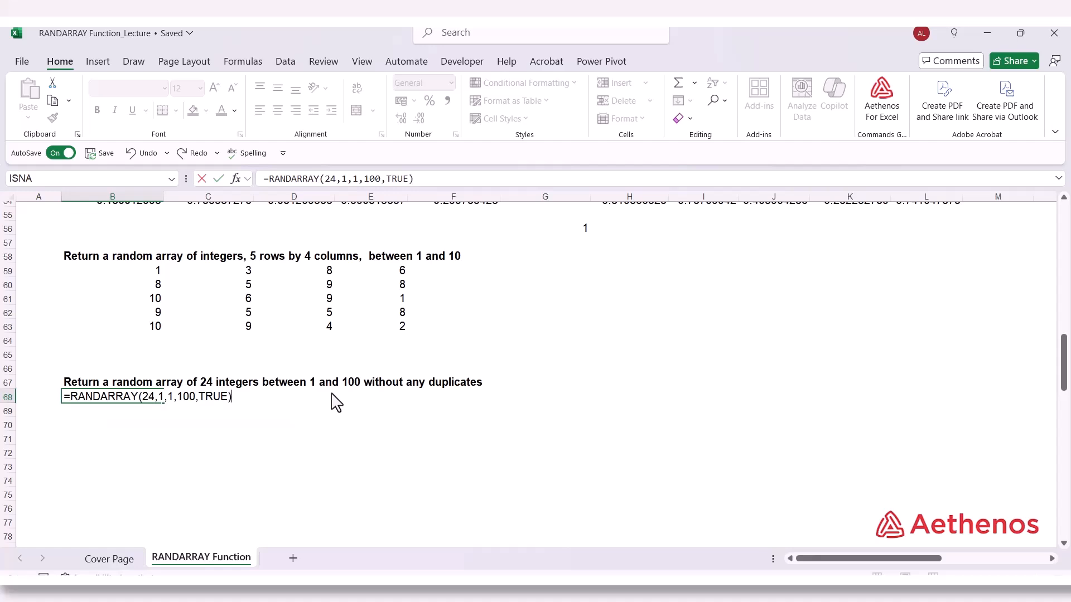
key("Return")
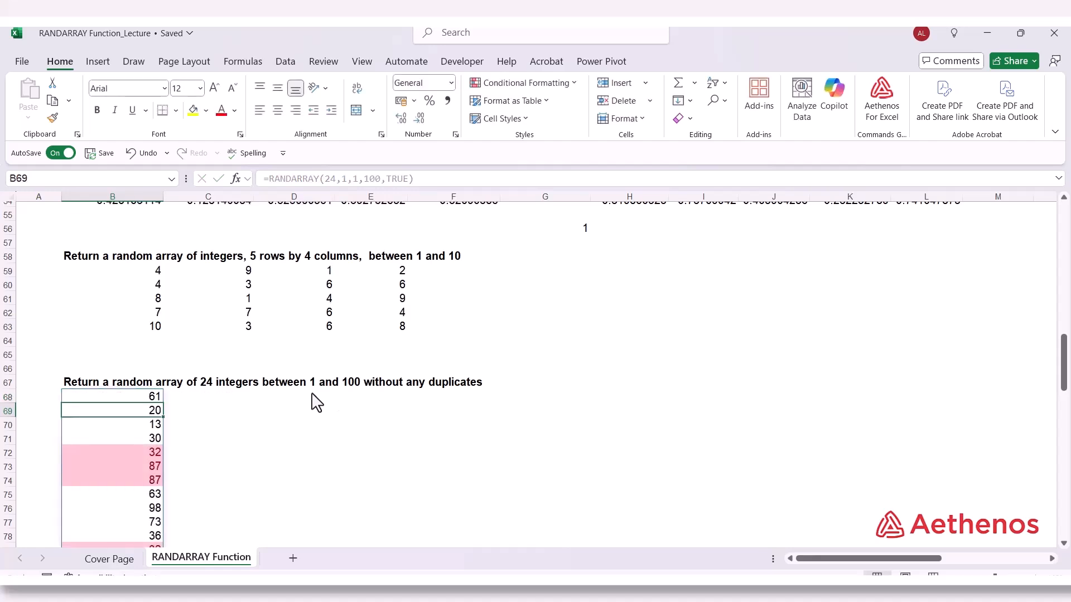
Examine the formula and the highlighted repeated integers throughout the random list in column B, starting at B68
scroll(351, 397, "down", 2)
scroll(344, 394, "down", 2)
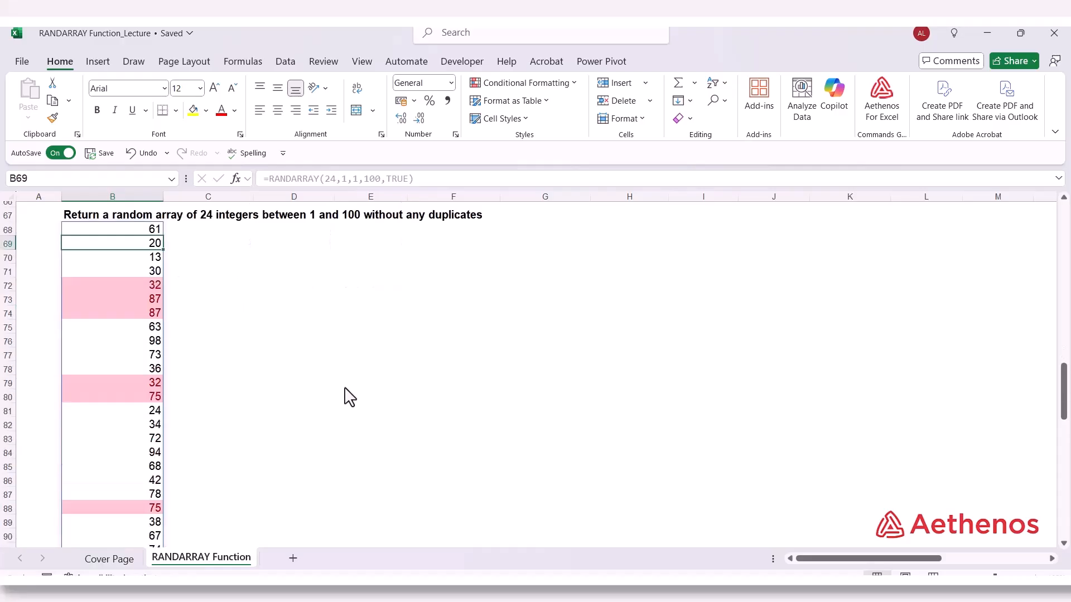
left_click(259, 301)
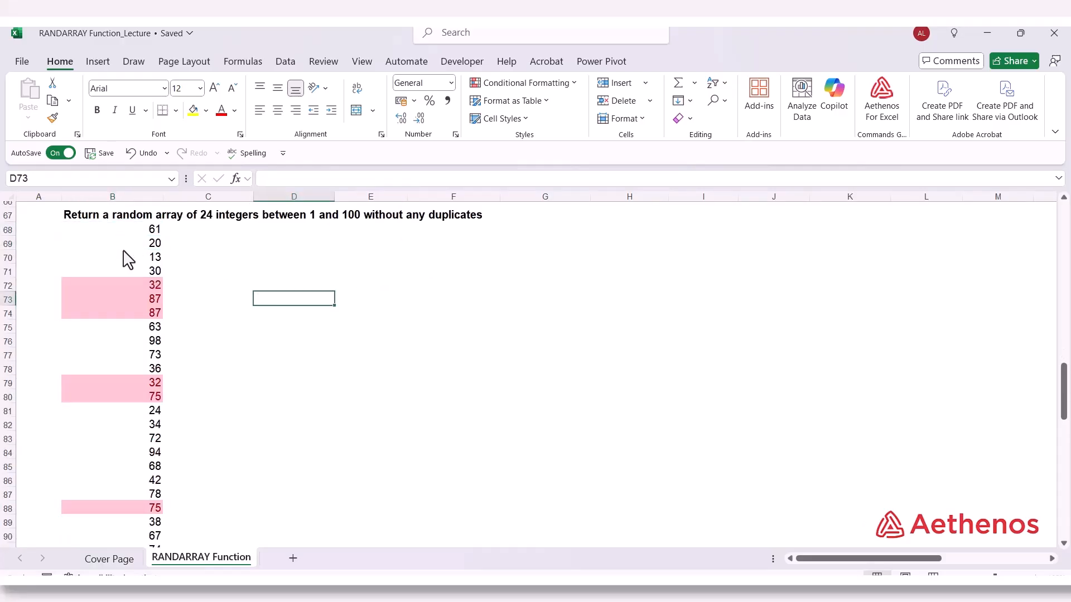
left_click(129, 232)
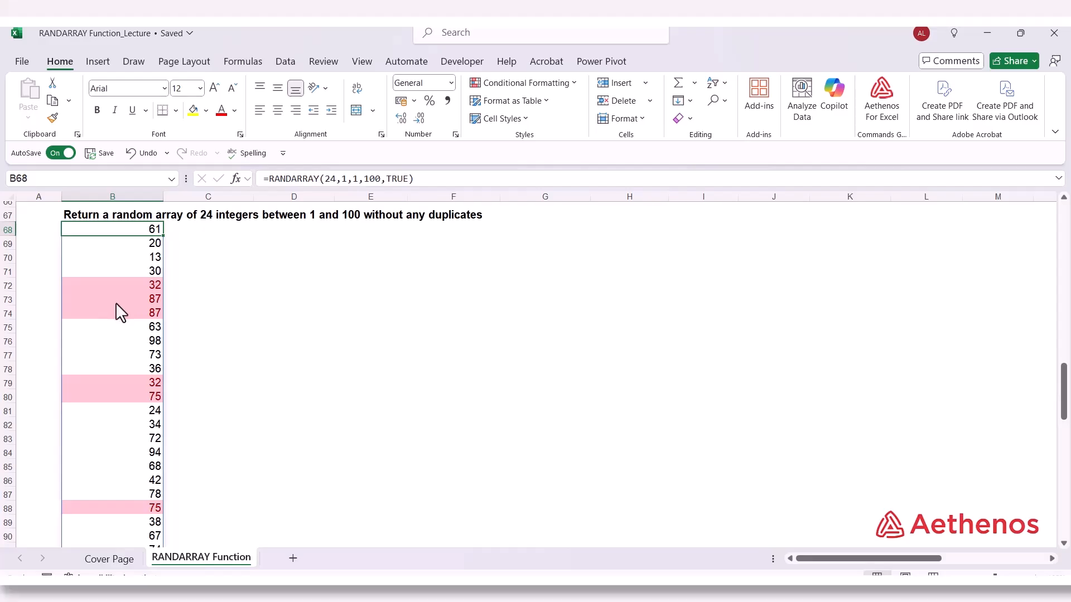
scroll(115, 303, "down", 2)
scroll(115, 302, "up", 2)
left_click(146, 286)
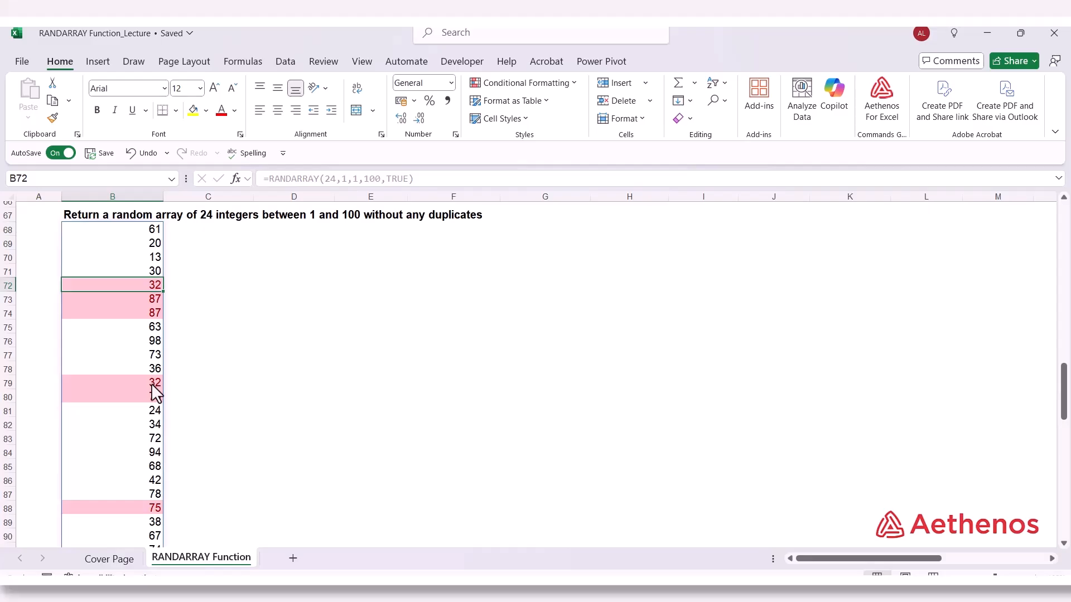
left_click(151, 385)
left_click(130, 303)
left_click(131, 315)
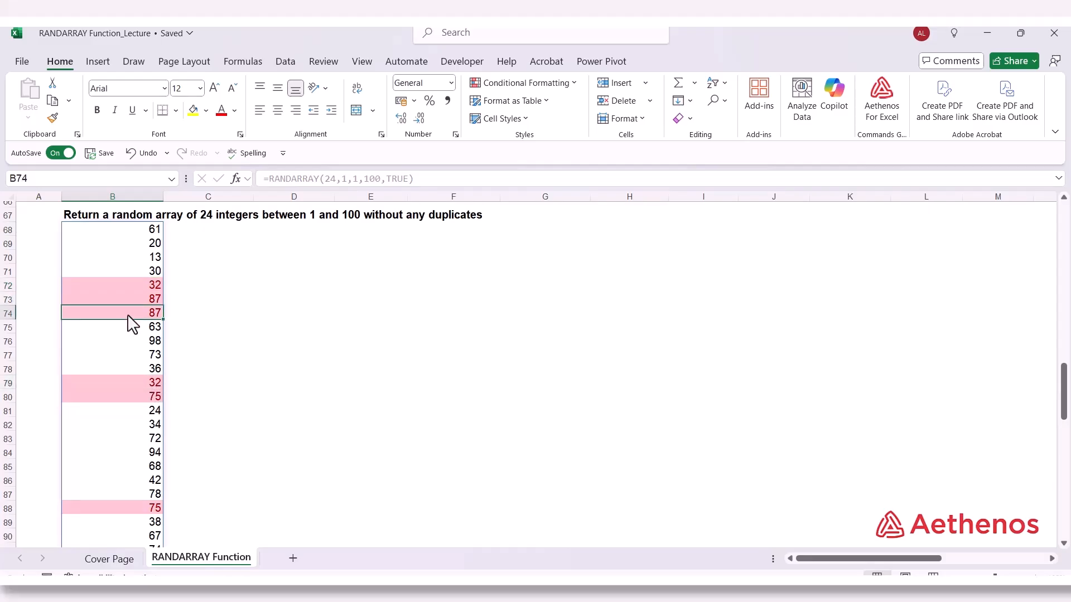
left_click(139, 398)
scroll(140, 399, "down", 2)
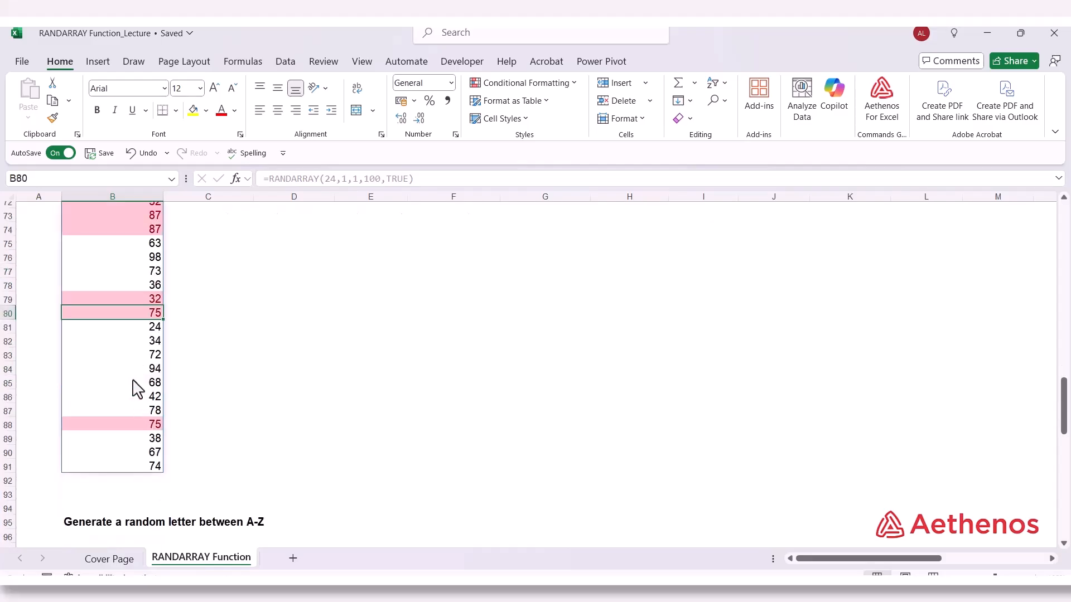
left_click(140, 423)
scroll(332, 443, "up", 2)
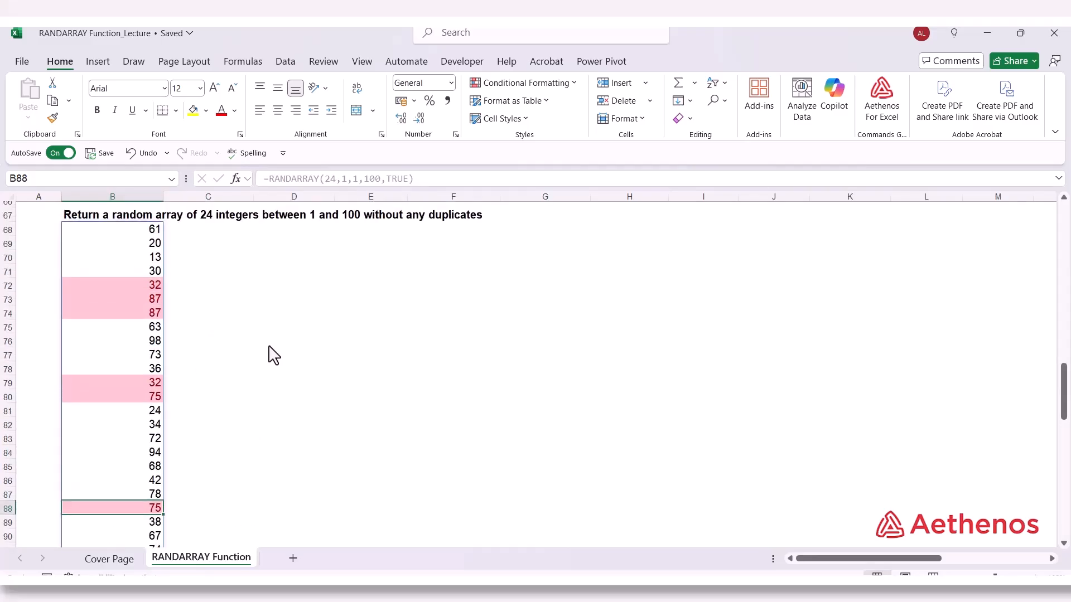
scroll(269, 355, "up", 1)
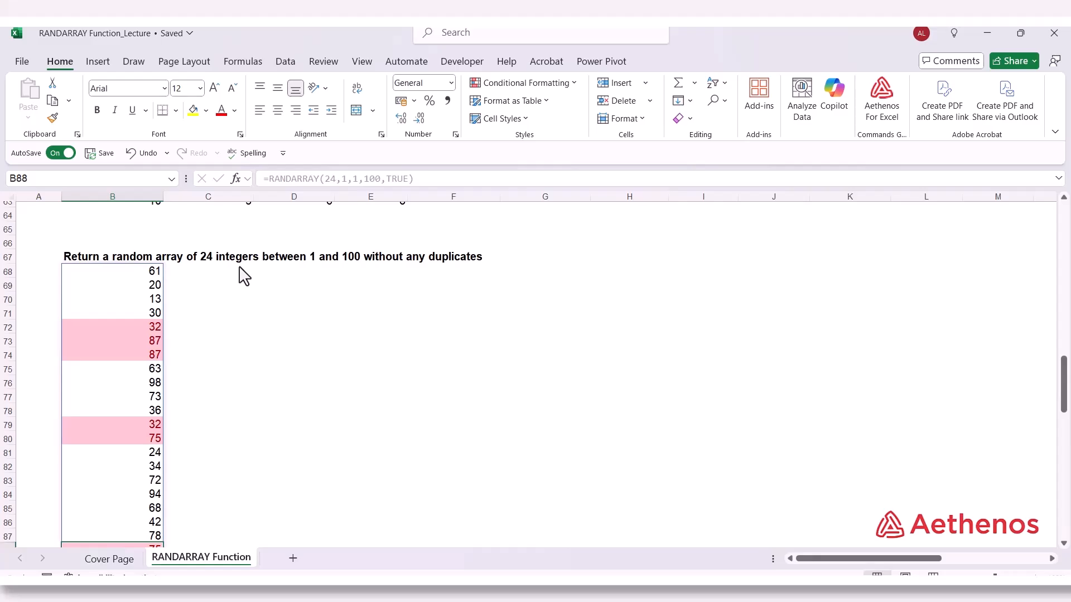
Copy the RANDARRAY formula text from B68 and paste it unchanged into C68
left_click(251, 302)
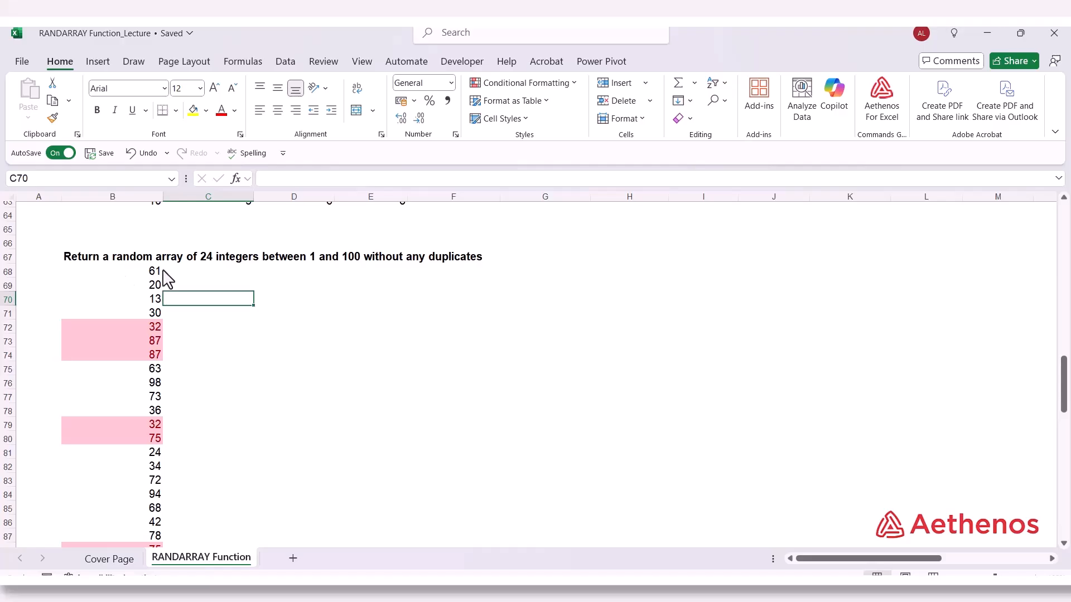
left_click(190, 272)
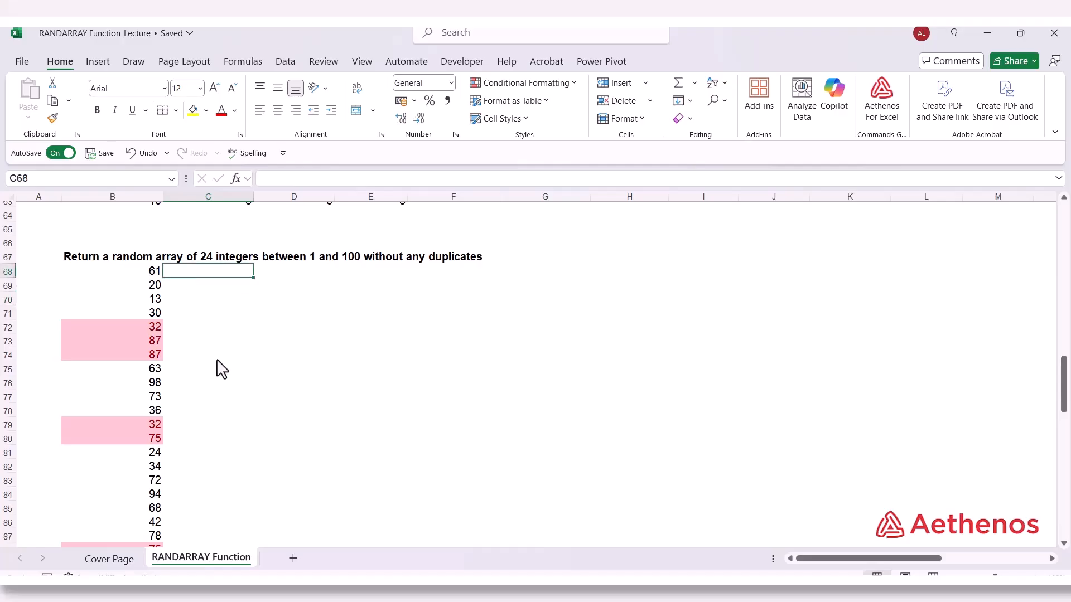
left_click(126, 275)
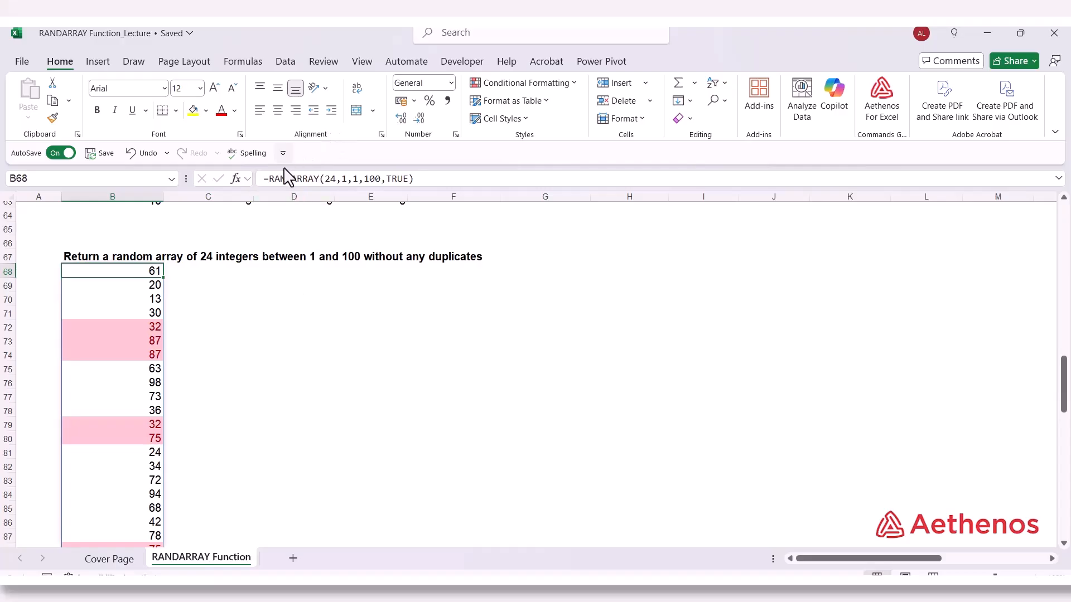
left_click_drag(263, 180, 423, 186)
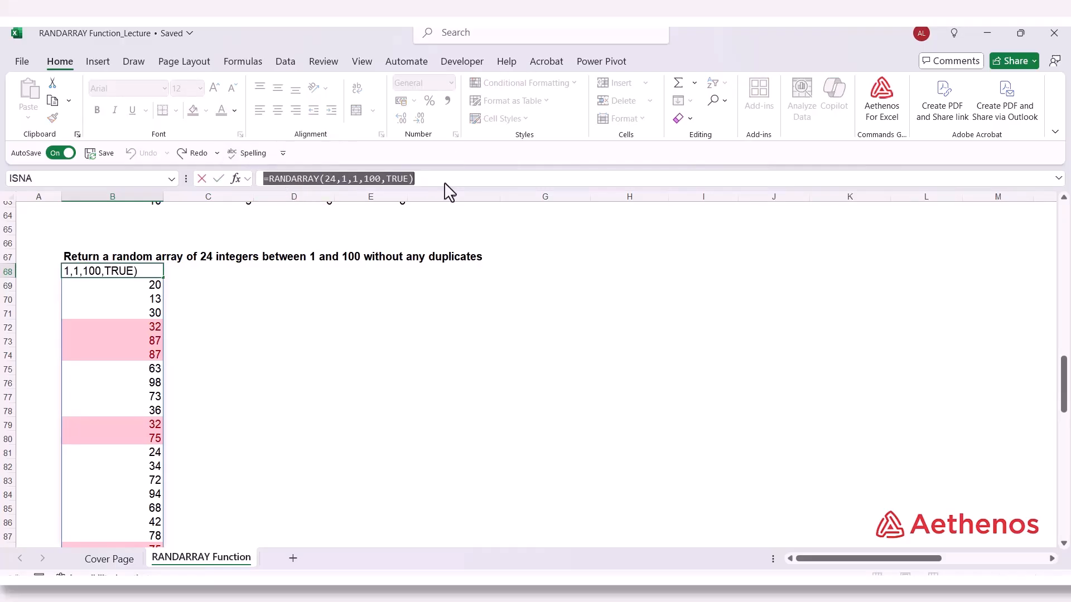
key("ctrl+c")
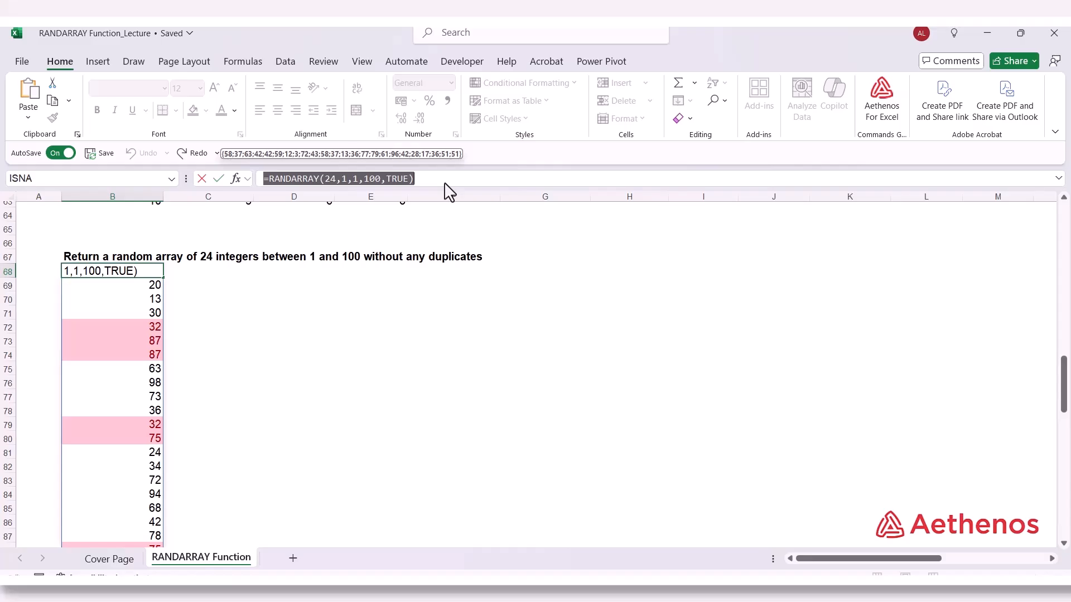
key("Escape")
left_click(212, 273)
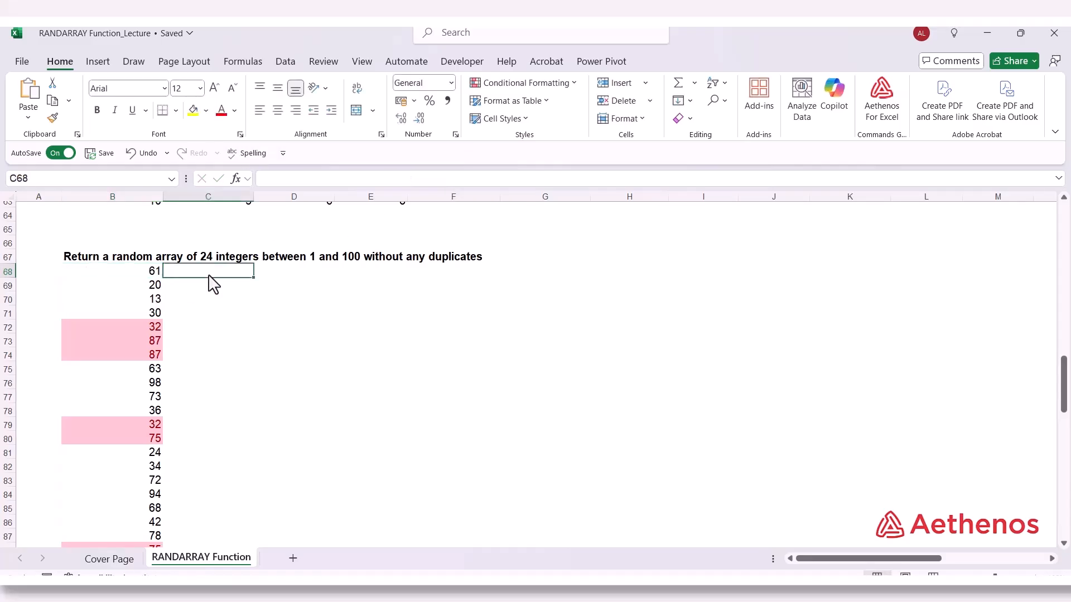
left_click(284, 182)
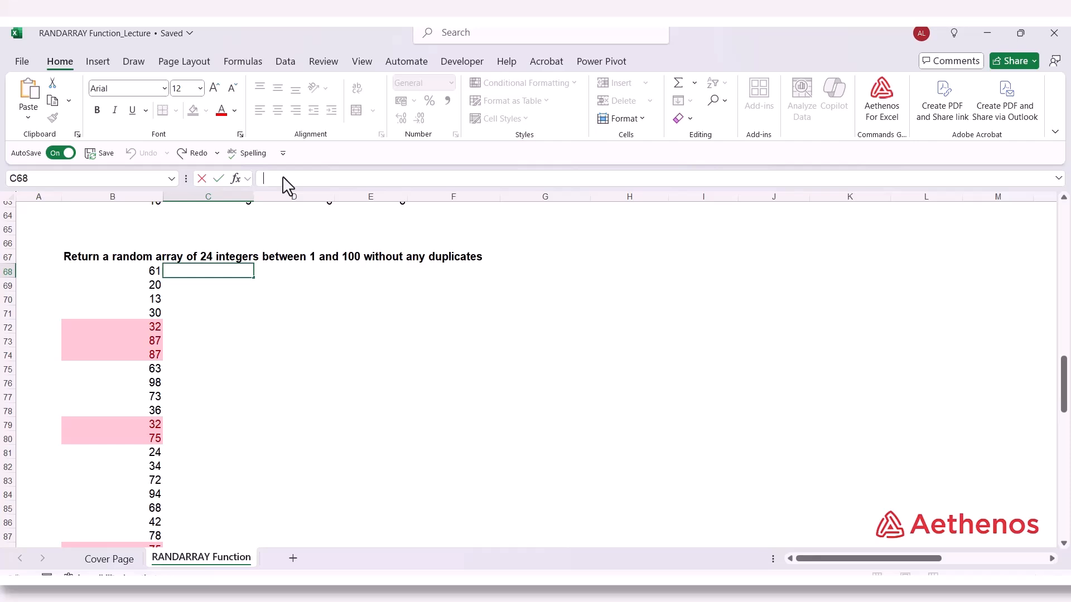
key("ctrl+v")
Wrap the formula in C68 with UNIQUE as =UNIQUE(RANDARRAY(24,1,1,100,TRUE)) and check the length of its spilled list
left_click(270, 178)
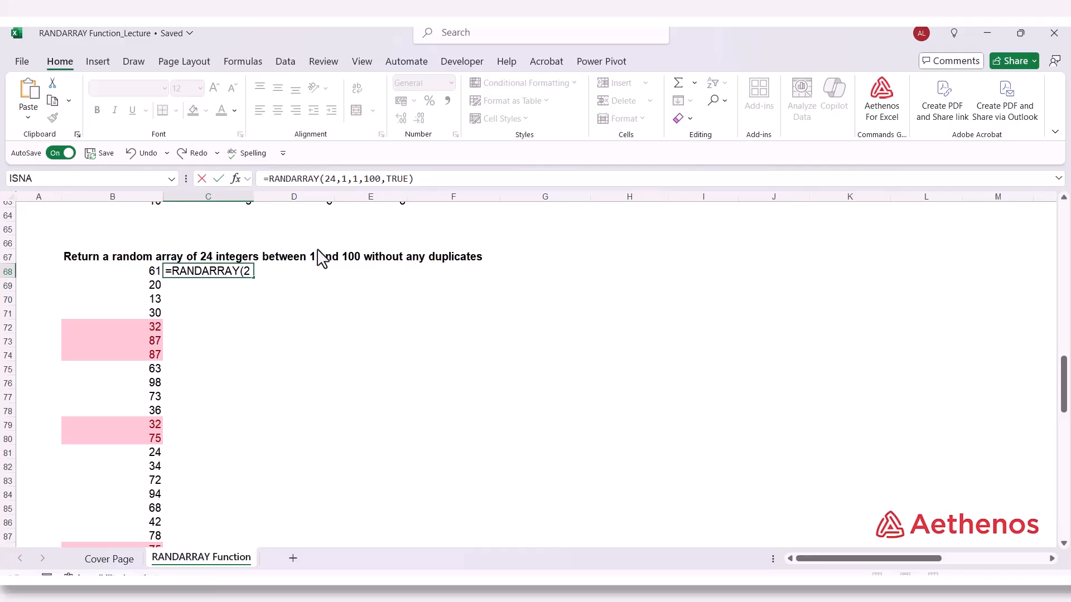
type("UNI")
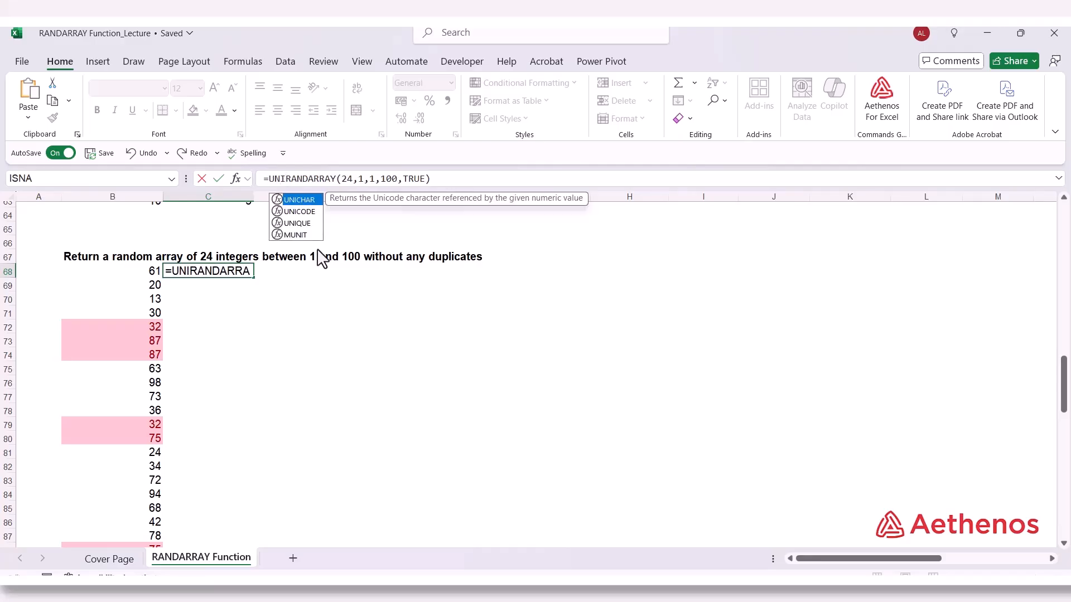
type("Q")
key("Tab")
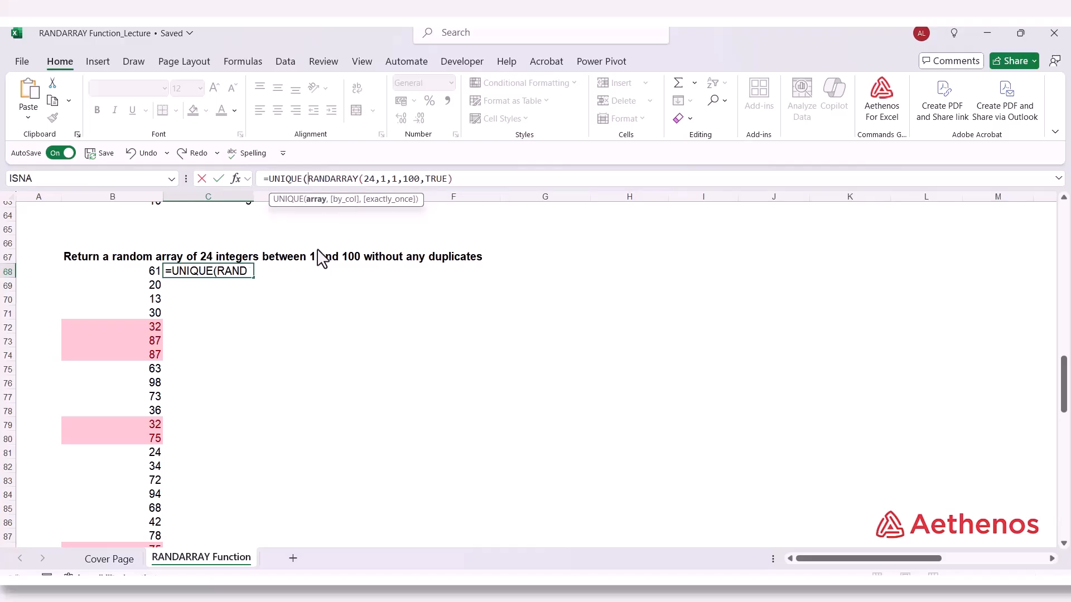
left_click(458, 179)
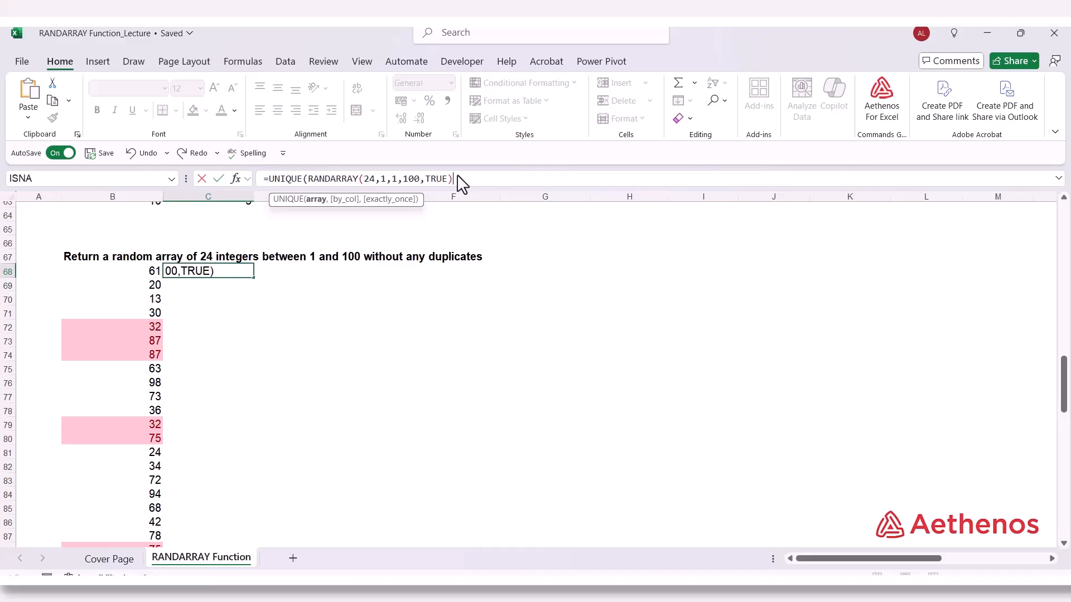
type(")")
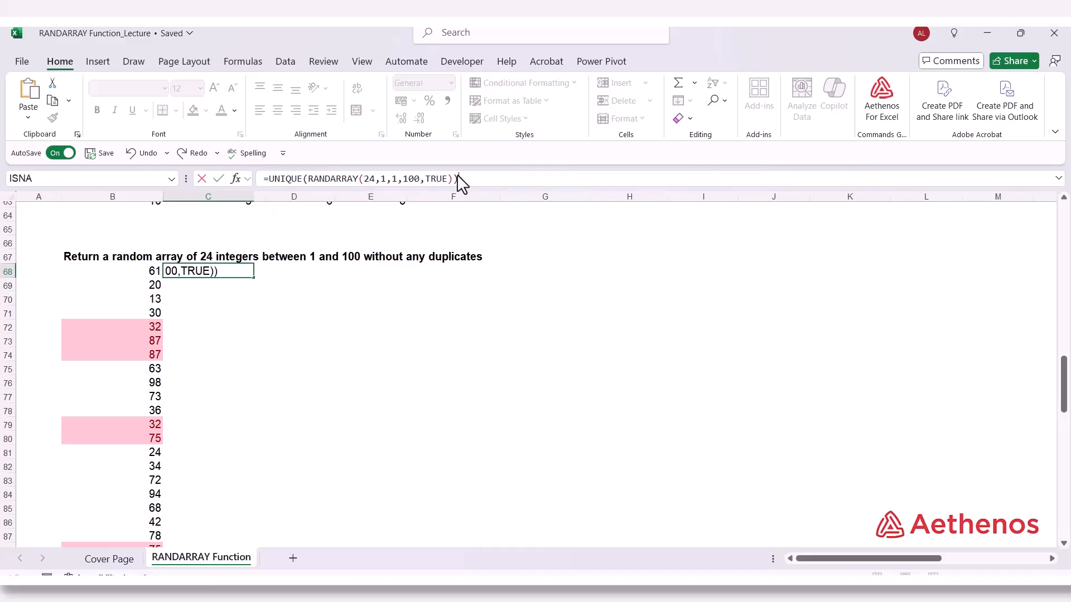
key("Return")
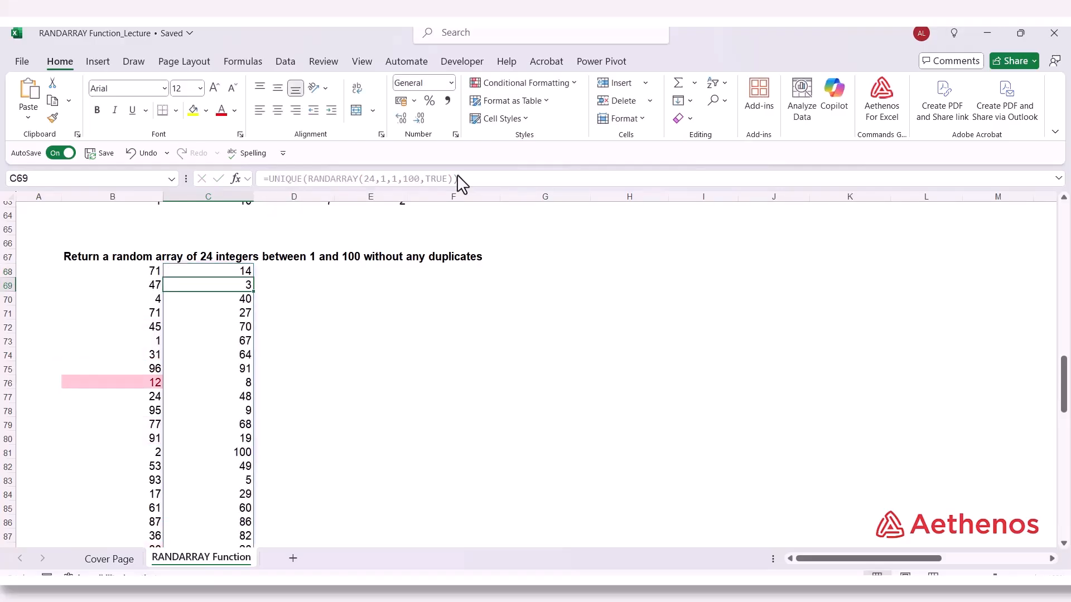
scroll(356, 322, "down", 3)
scroll(357, 322, "up", 1)
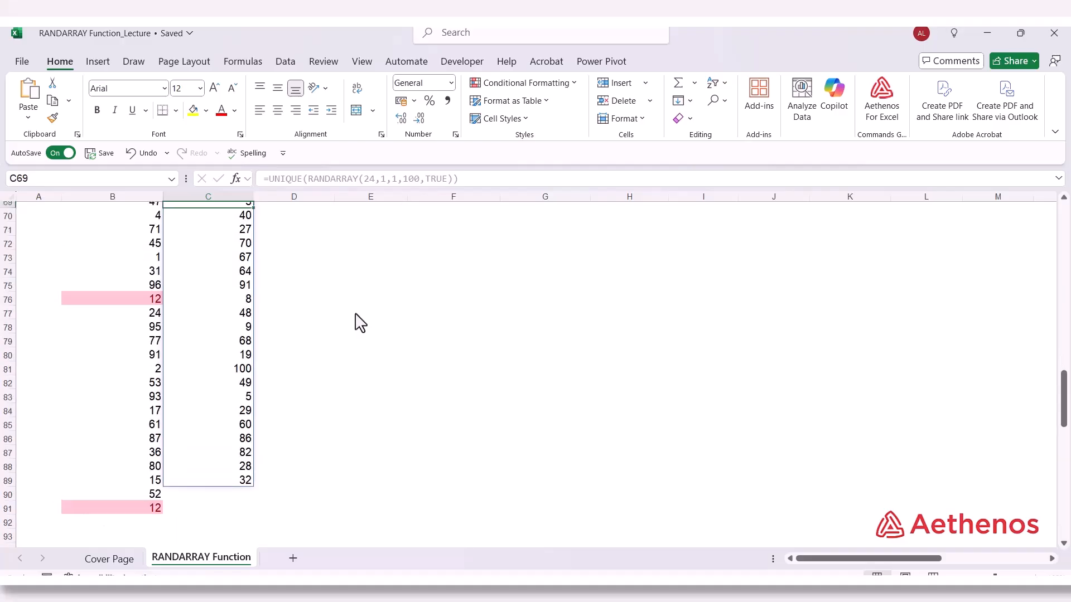
scroll(349, 320, "up", 1)
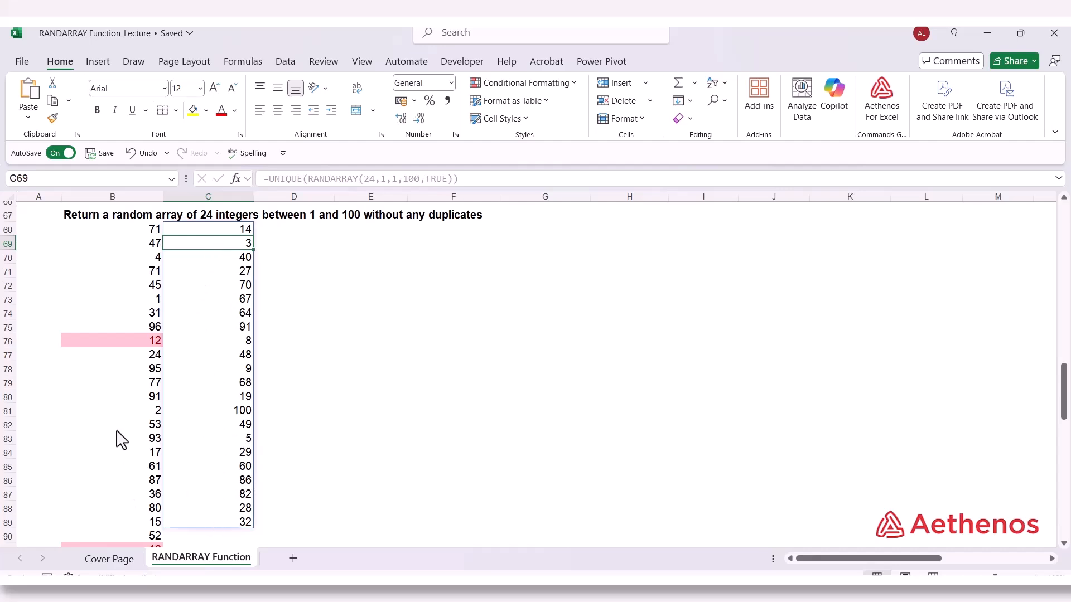
Number the rows beside the random lists from 1 to 24 in A68:A91, filling down from starting values 1 and 2
left_click(51, 230)
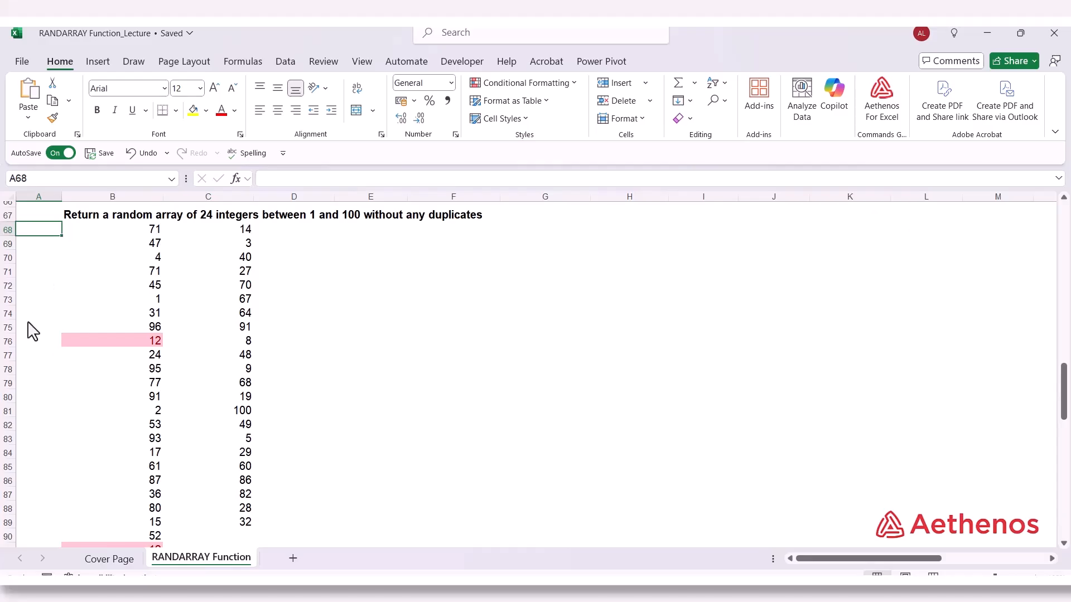
type("1")
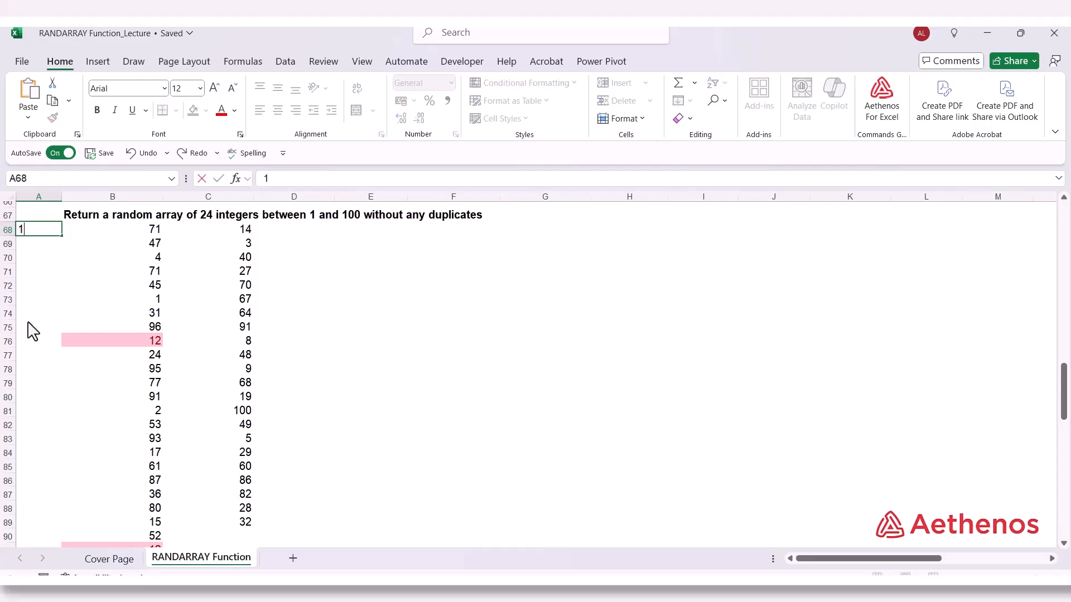
key("Return")
type("25")
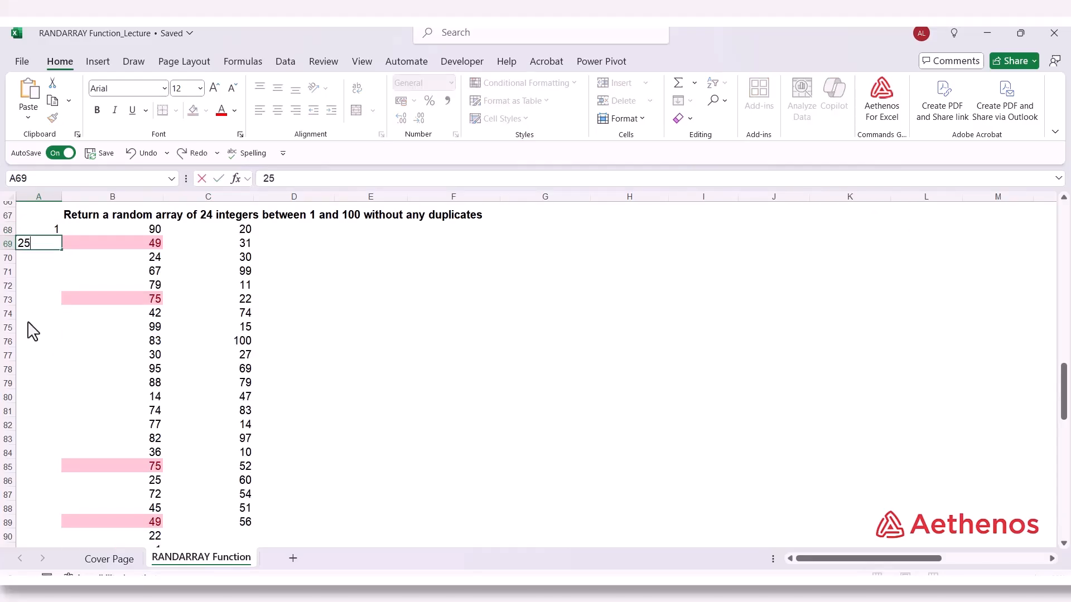
key("Return")
left_click(41, 230)
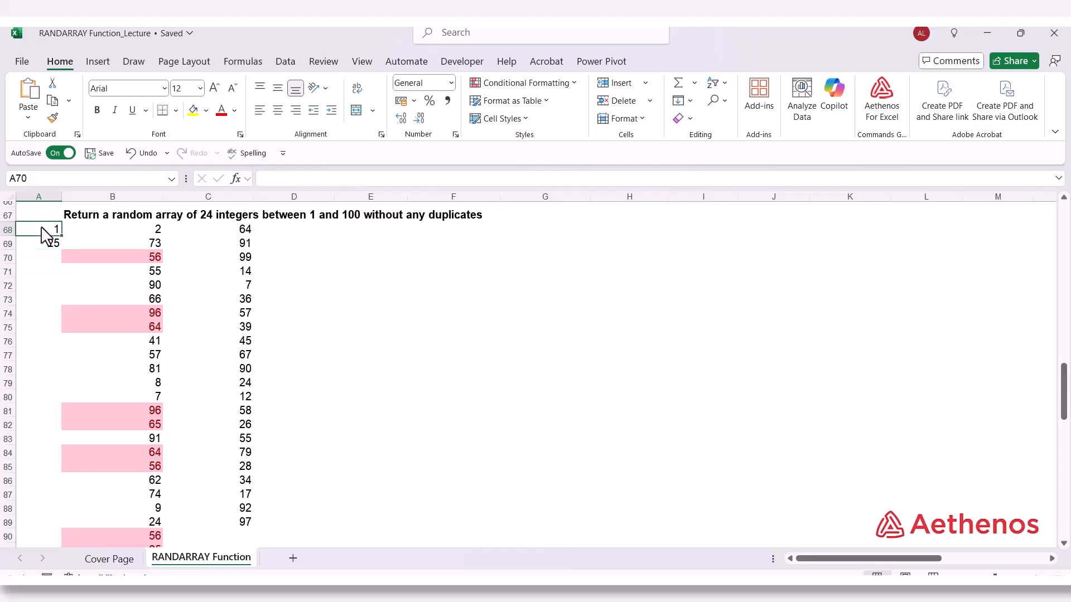
left_click(43, 243)
type("2")
key("Return")
left_click(44, 234)
mouse_move(48, 245)
left_mouse_down()
mouse_move(58, 253)
mouse_move(25, 574)
mouse_move(59, 473)
left_mouse_up()
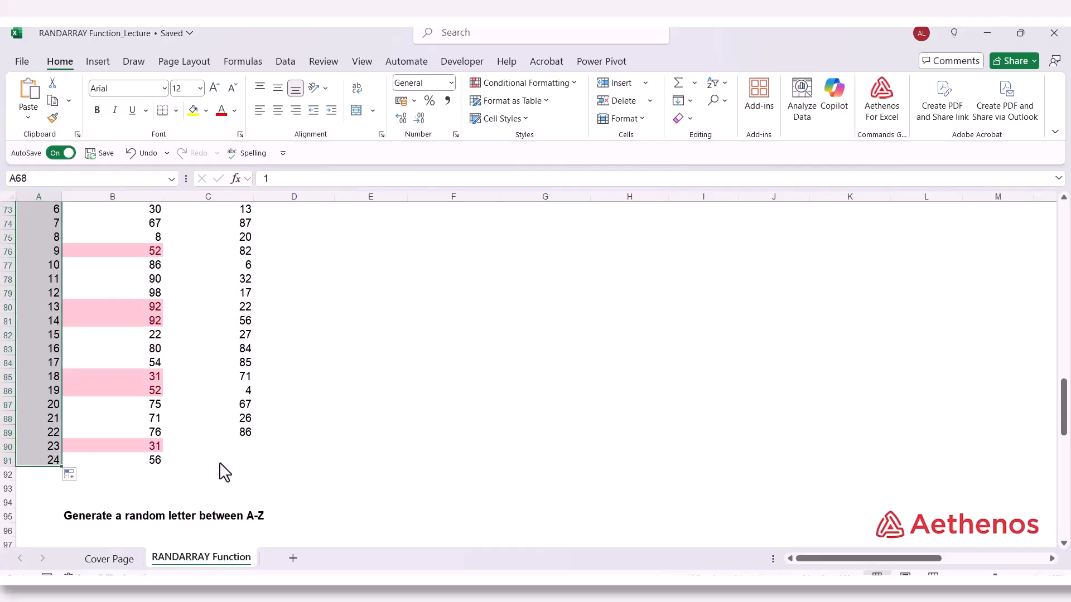
Check the length of the UNIQUE list in column C against the row numbers in column A and the list in column B
left_click(246, 436)
scroll(252, 476, "up", 3)
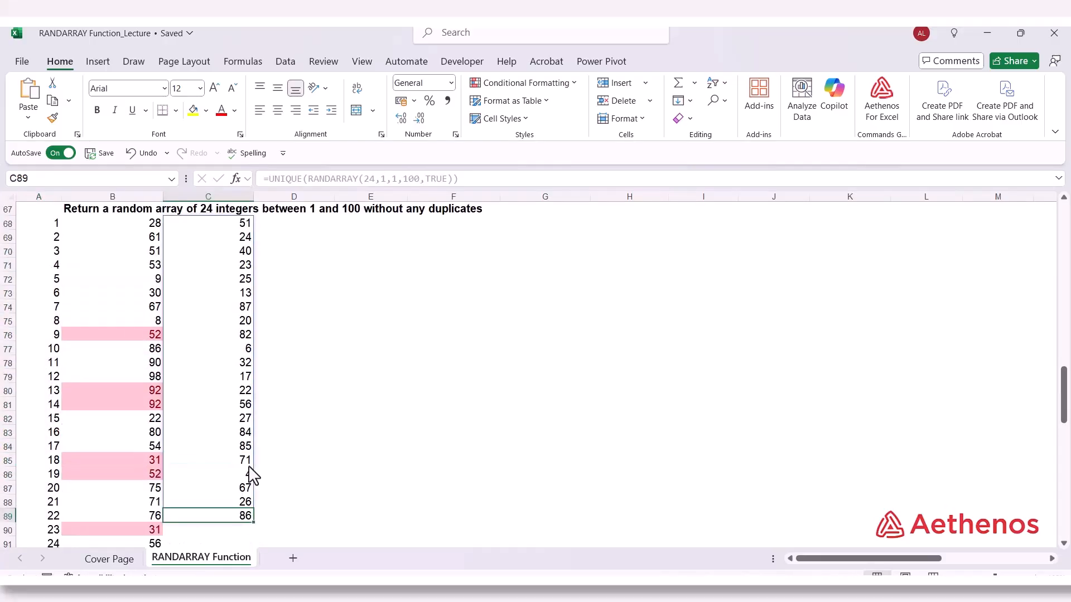
scroll(207, 285, "down", 3)
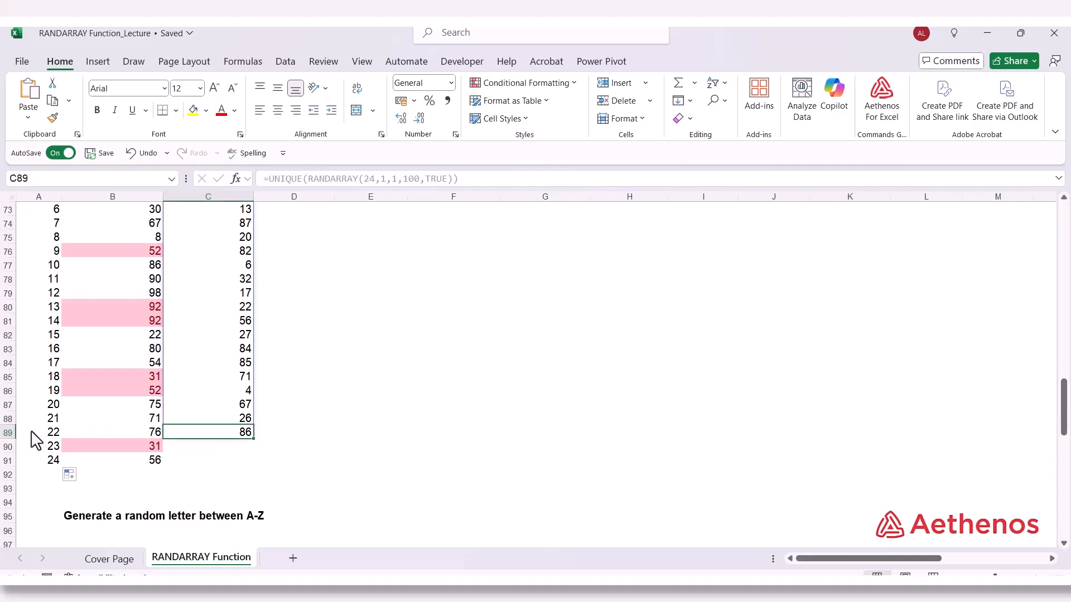
left_click(56, 435)
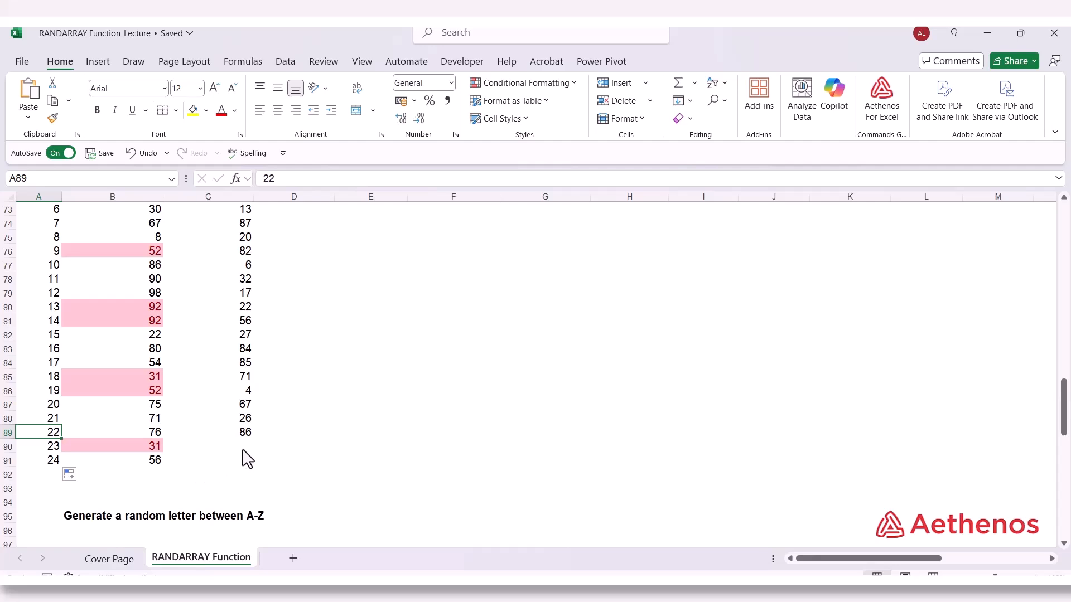
scroll(248, 459, "up", 2)
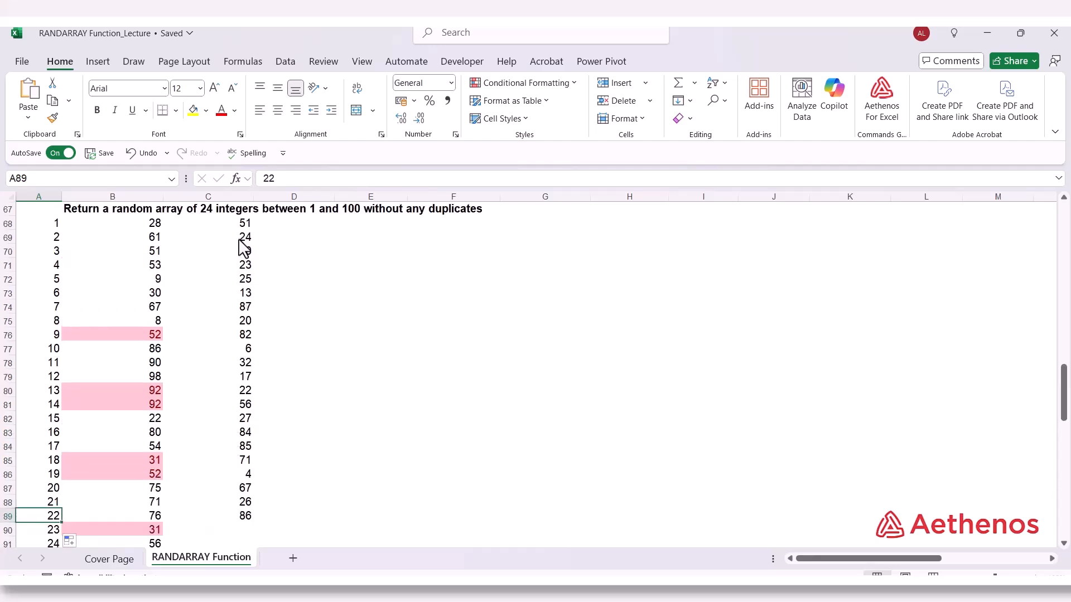
scroll(246, 318, "down", 2)
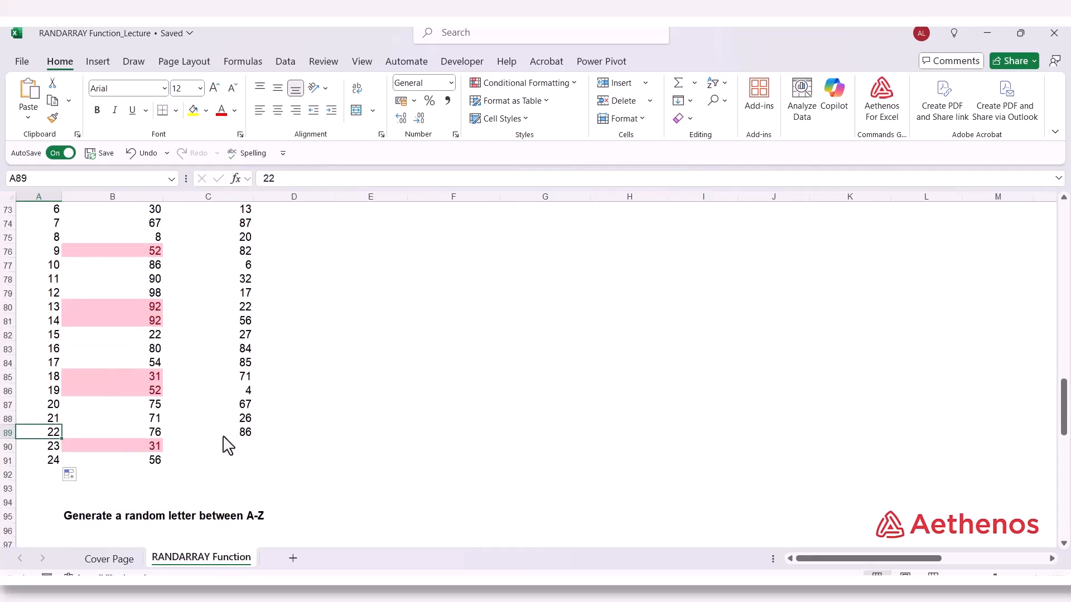
left_click(223, 437)
scroll(226, 267, "up", 2)
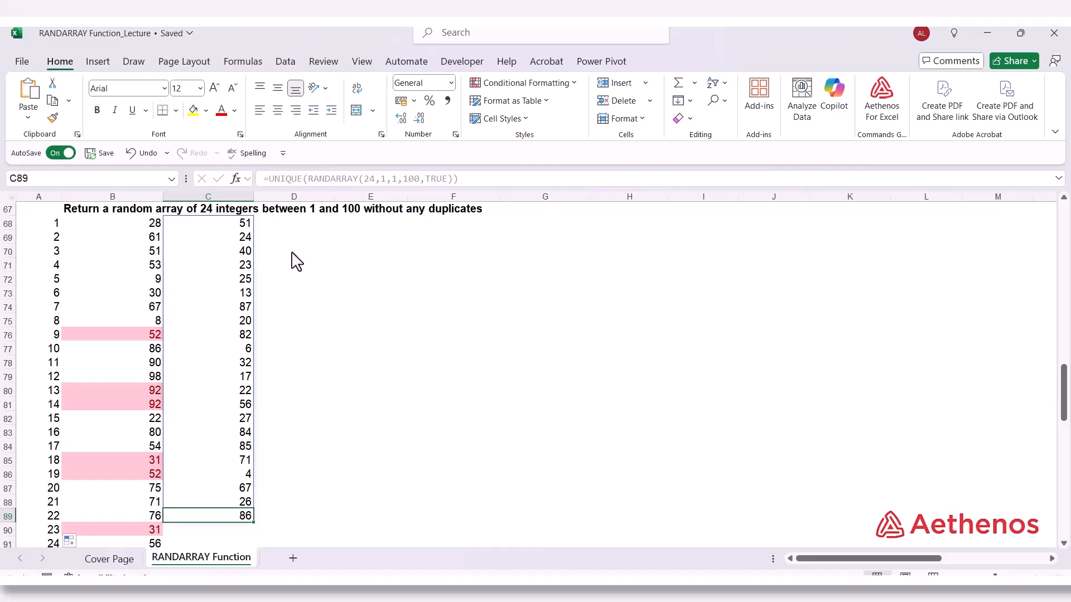
scroll(296, 261, "up", 1)
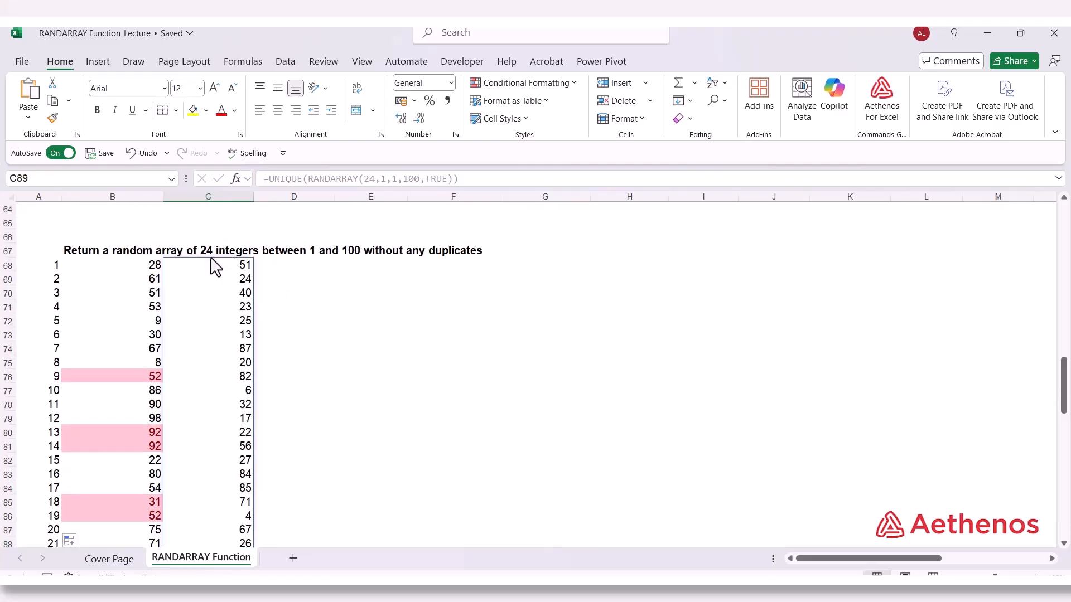
scroll(227, 282, "down", 2)
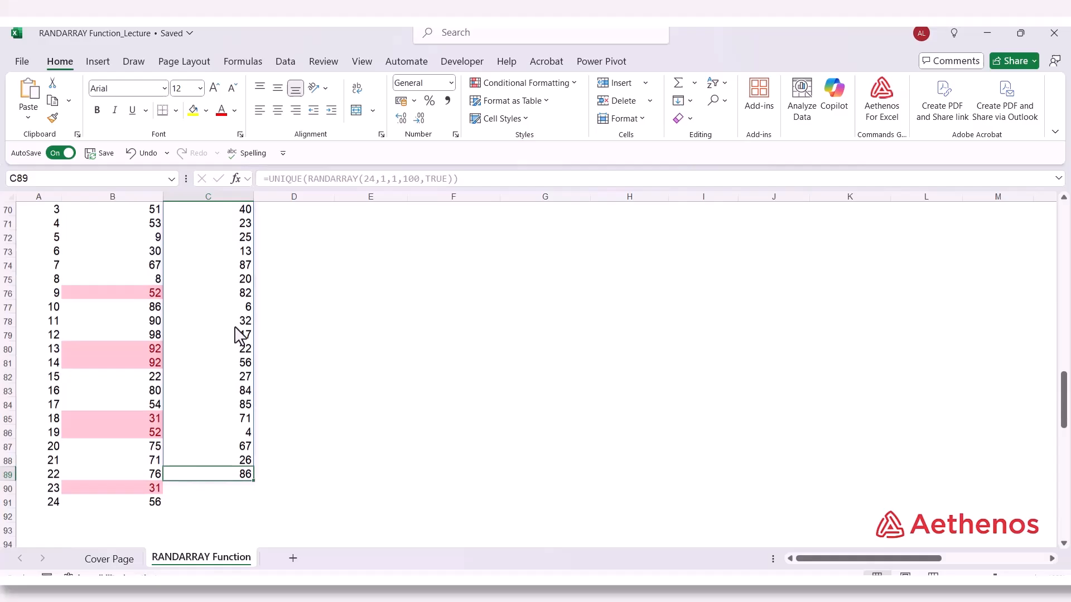
left_click(226, 492)
left_click(221, 503)
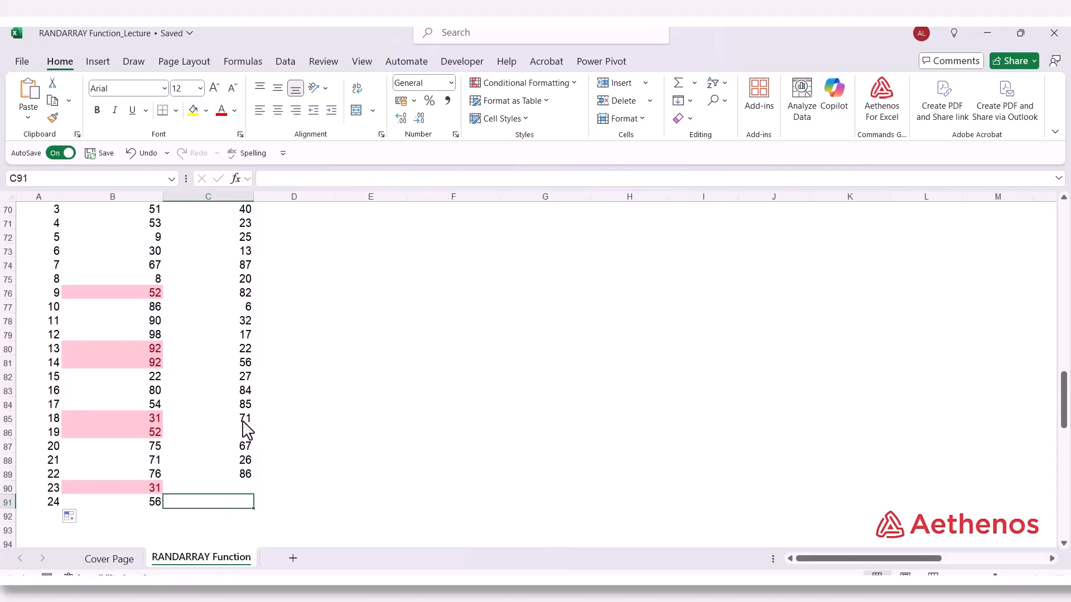
Change the rows argument in C68 so the formula reads =UNIQUE(RANDARRAY(26,1,1,100,TRUE))
scroll(239, 335, "up", 3)
left_click(232, 309)
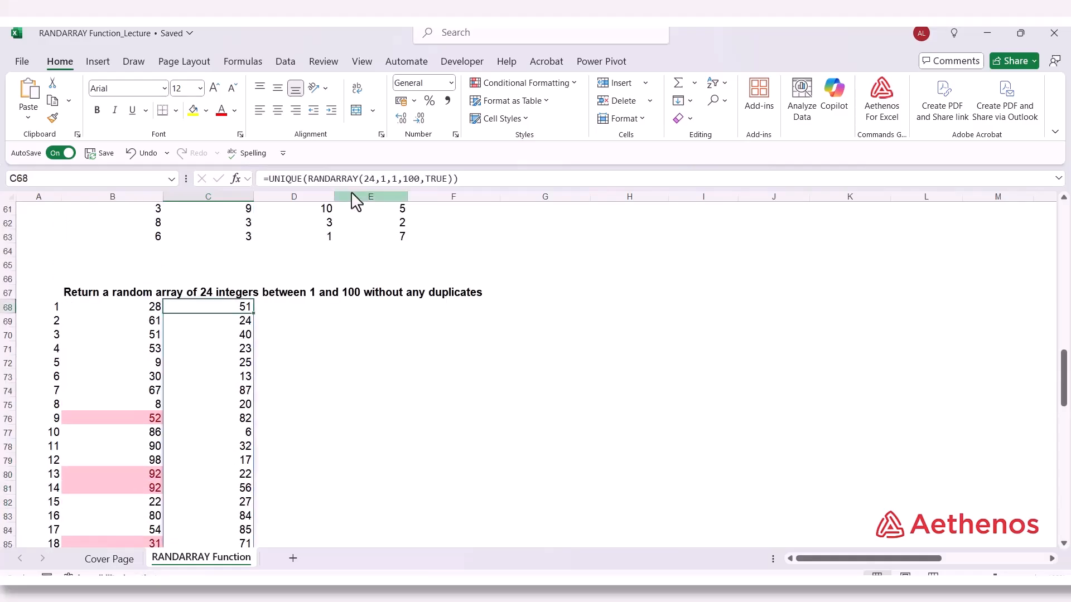
double_click(370, 179)
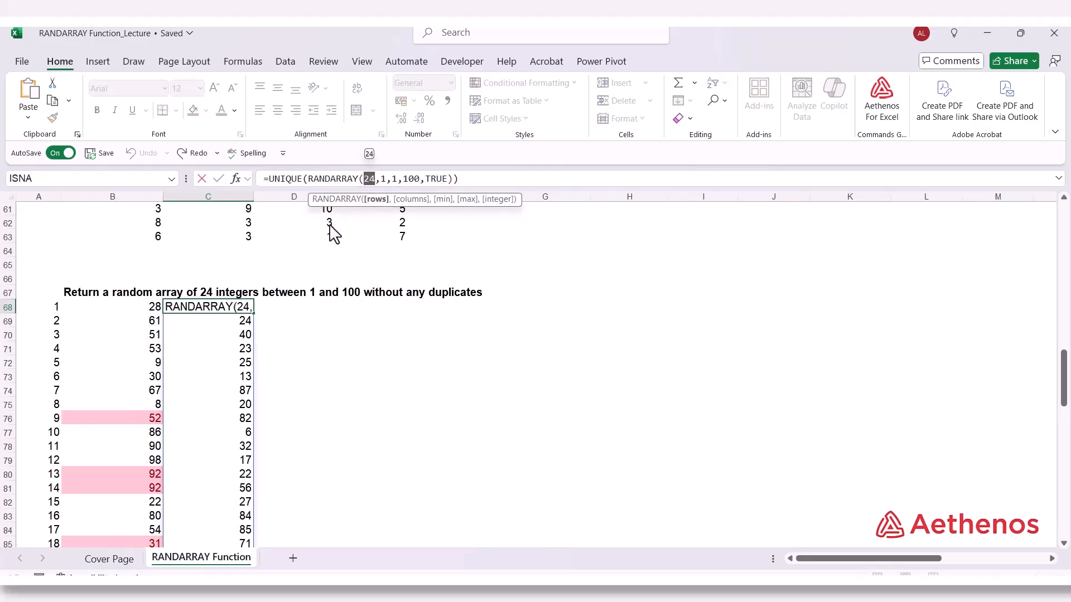
type("35")
key("Return")
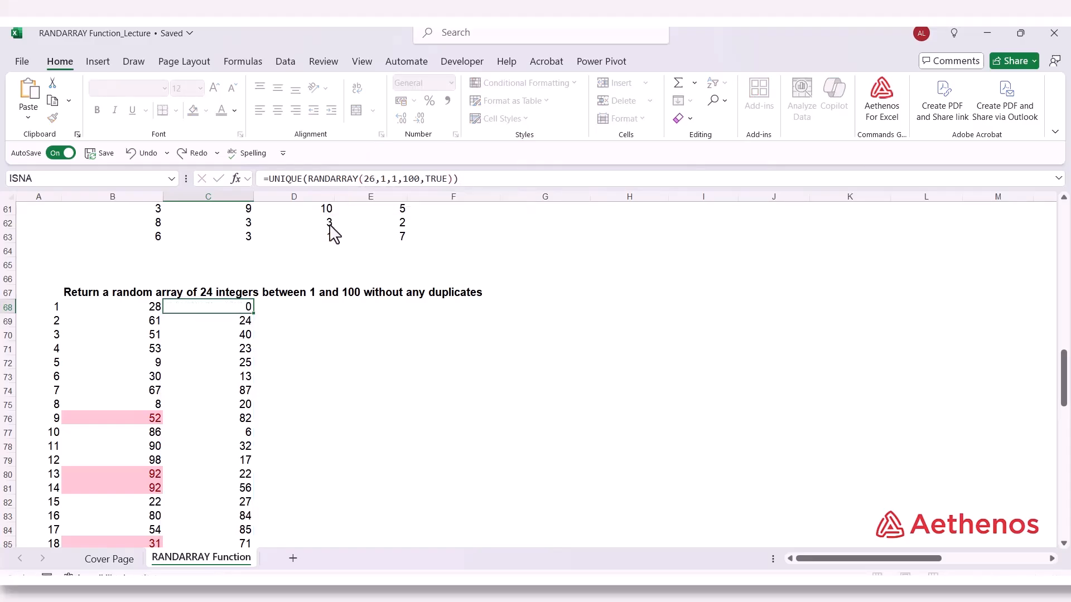
key("Up")
Insert five blank rows at row 92, above the heading "Generate a random letter between A-Z", to give the list spill room
scroll(220, 286, "down", 1)
scroll(229, 430, "down", 3)
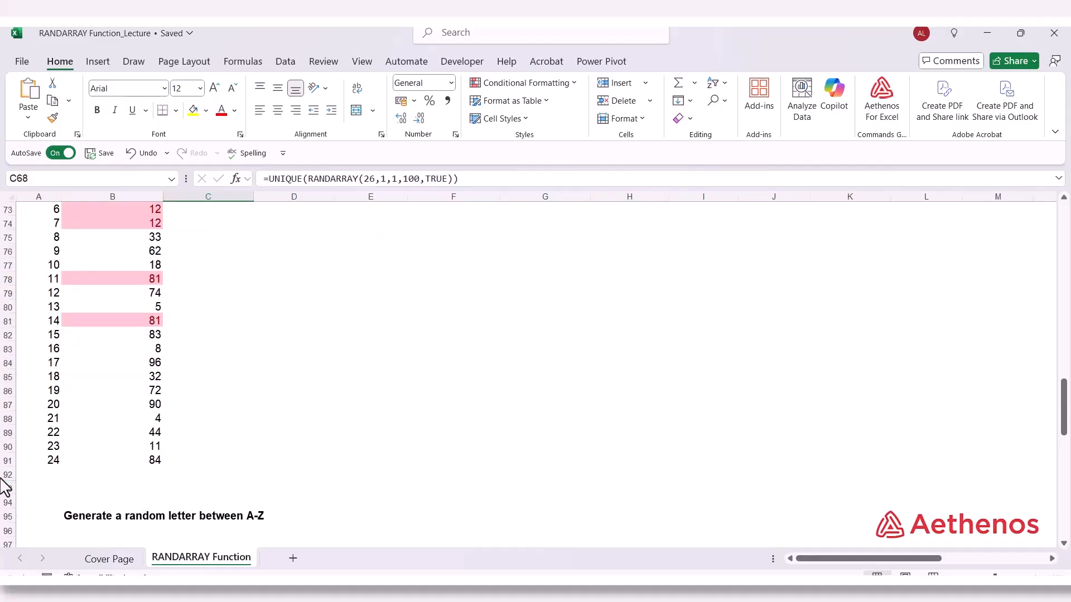
left_click_drag(6, 477, 7, 536)
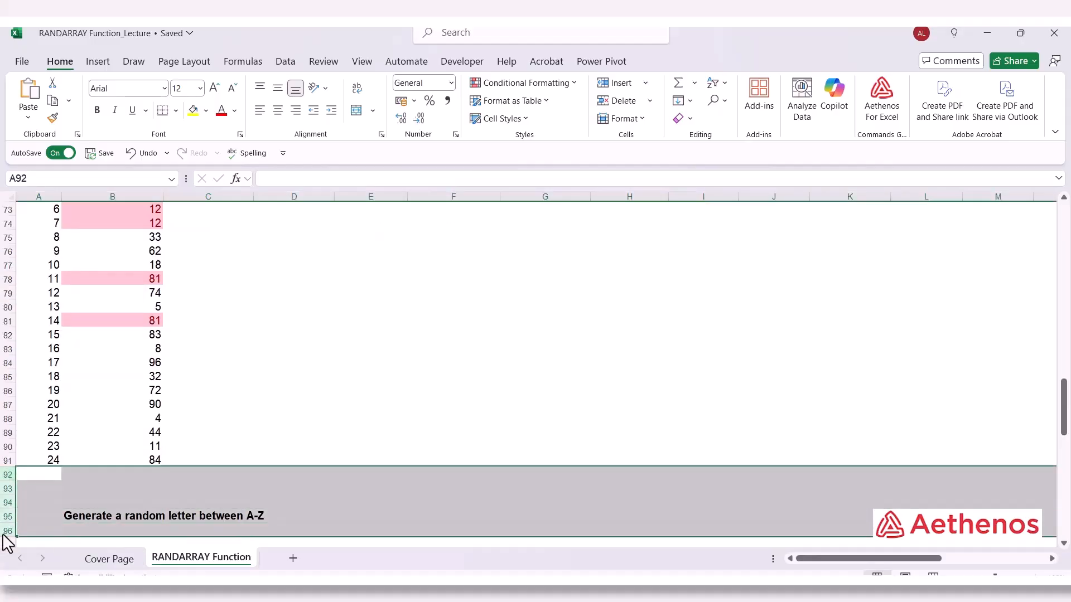
right_click(7, 535)
left_click(63, 398)
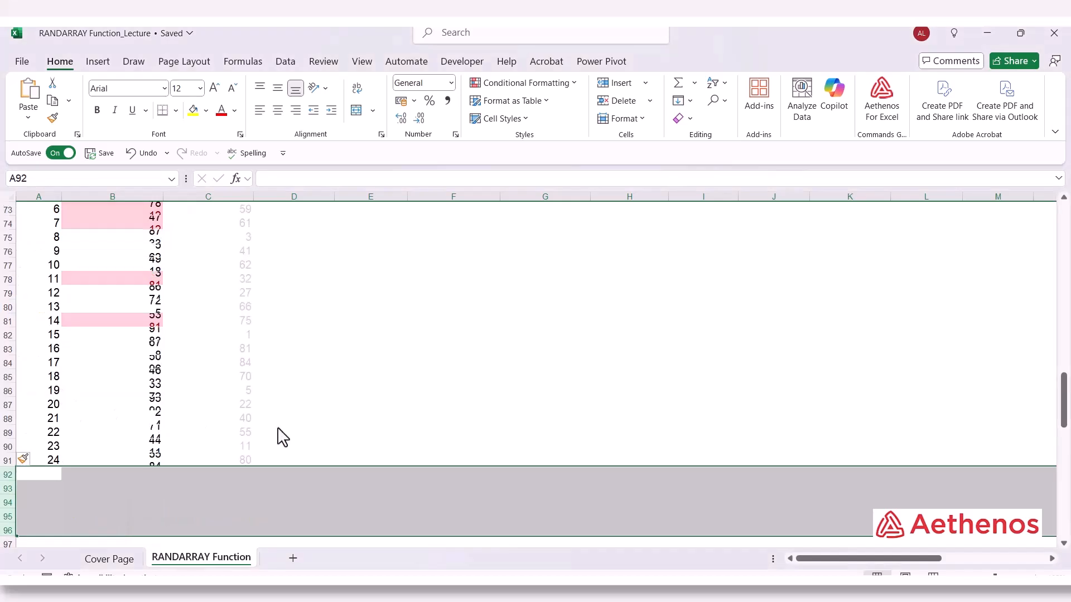
Compare the end of the spilled list in column C with the row numbers in column A
scroll(281, 441, "up", 2)
scroll(230, 328, "up", 1)
scroll(224, 324, "down", 1)
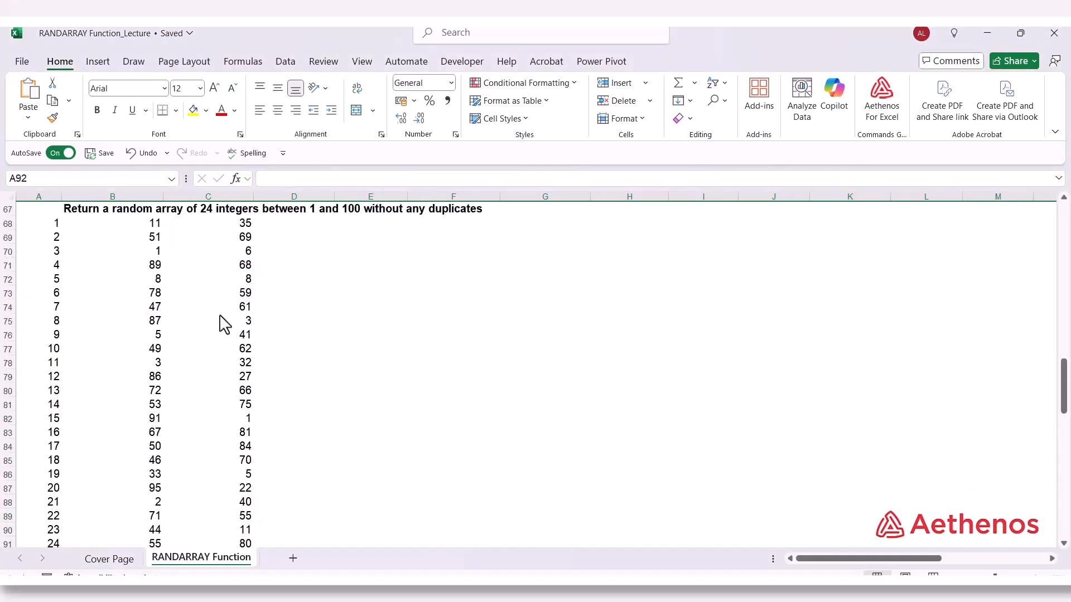
scroll(224, 312, "up", 1)
scroll(234, 285, "down", 2)
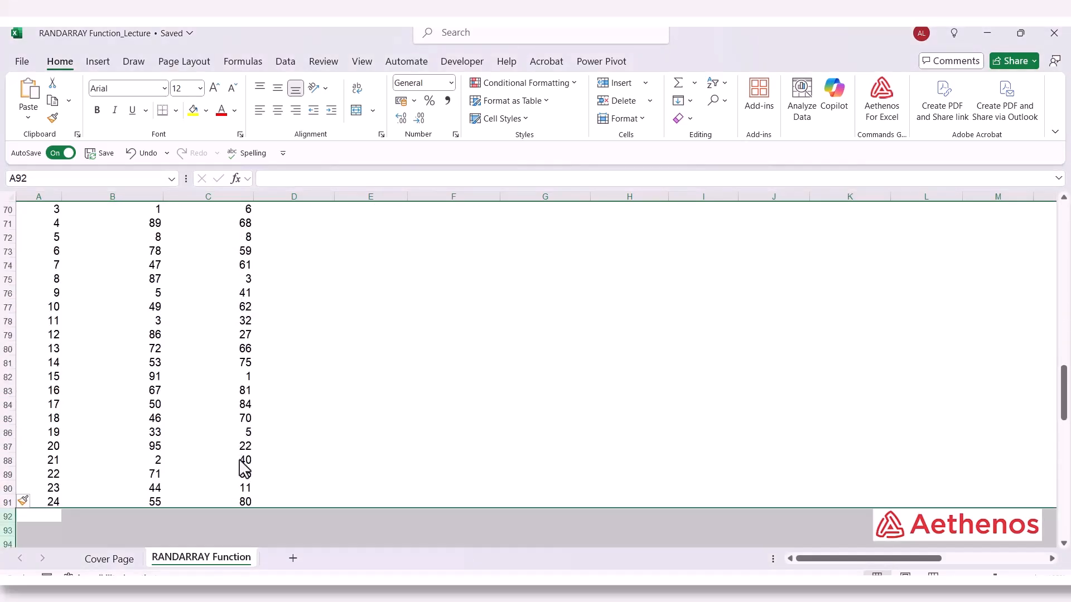
left_click(204, 495)
left_click(216, 504)
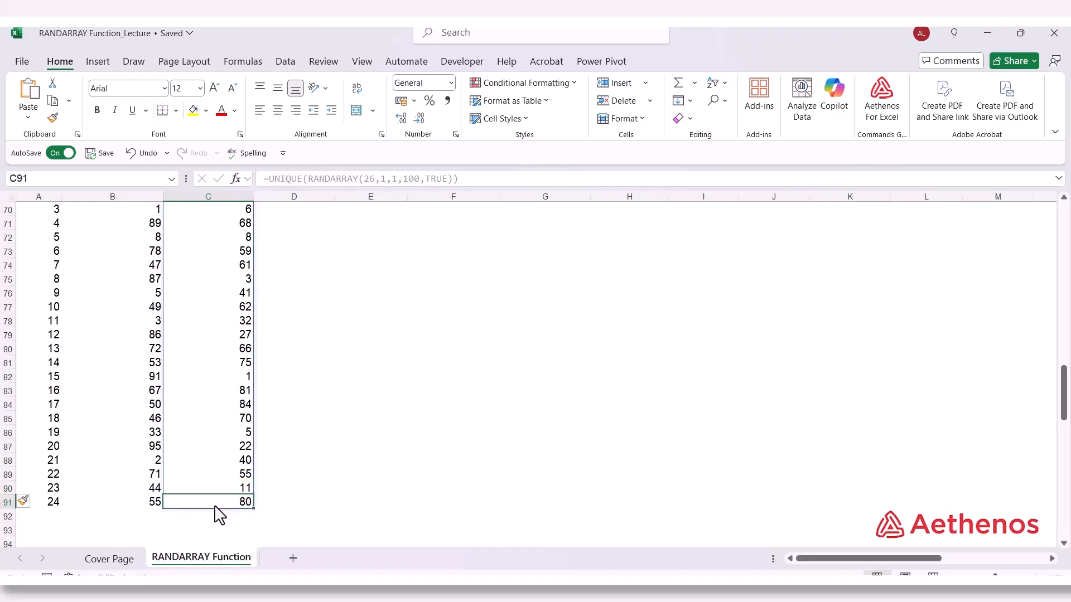
Apply Duplicate Values conditional formatting to the spilled list C68:C91 using Light Red Fill with Dark Red Text
scroll(206, 313, "up", 1)
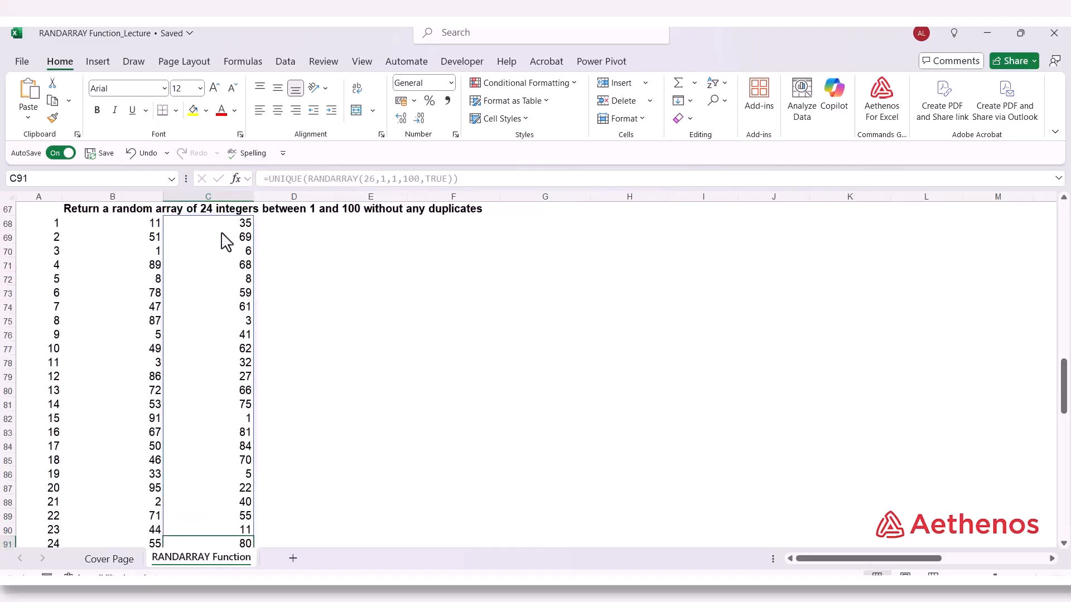
left_click_drag(228, 229, 233, 519)
scroll(310, 271, "up", 3)
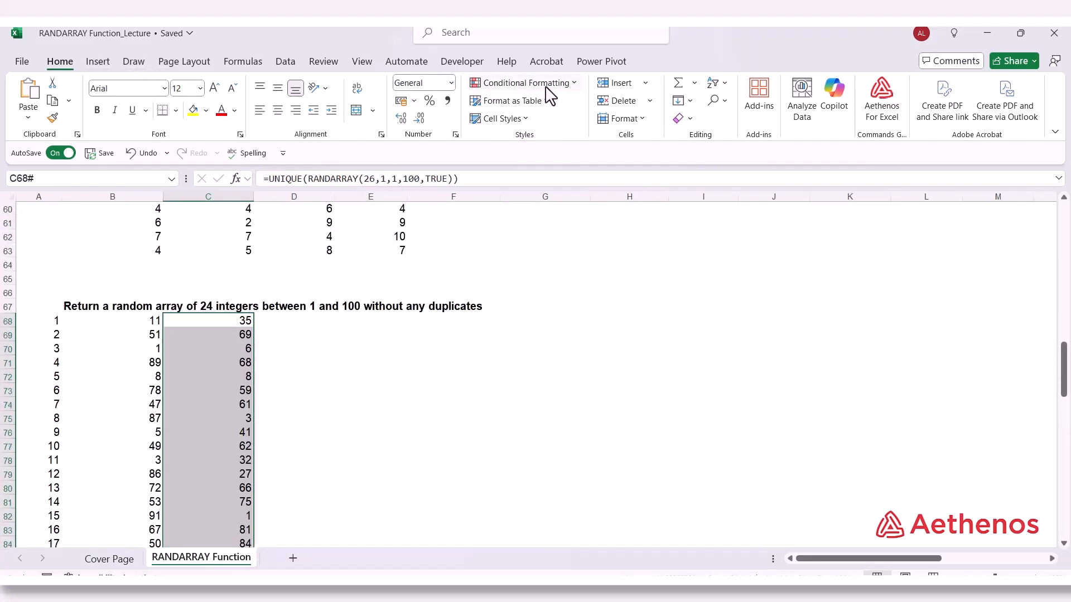
left_click(577, 85)
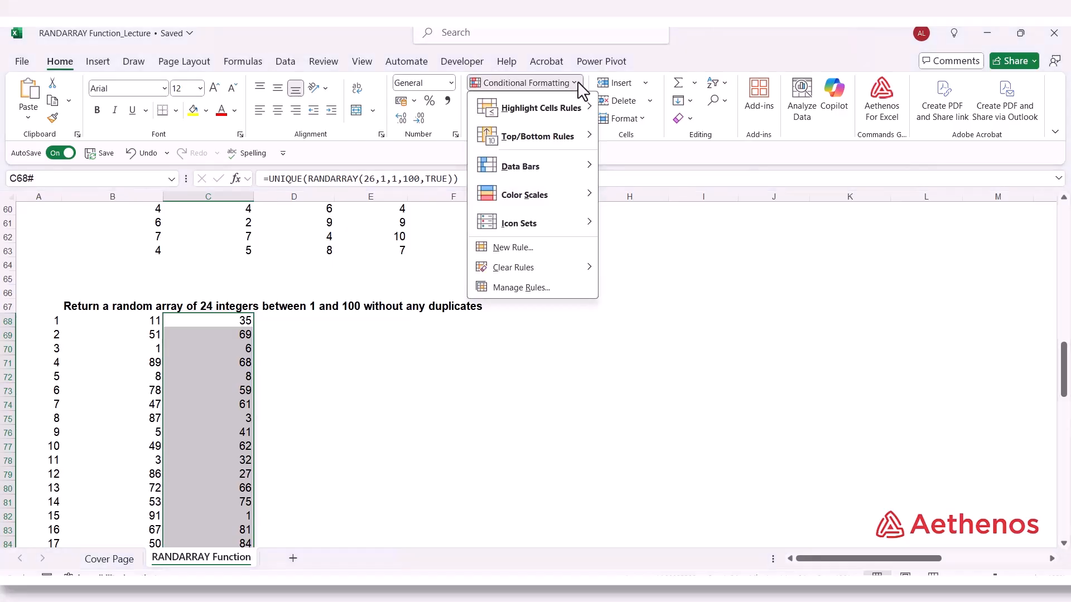
mouse_move(574, 119)
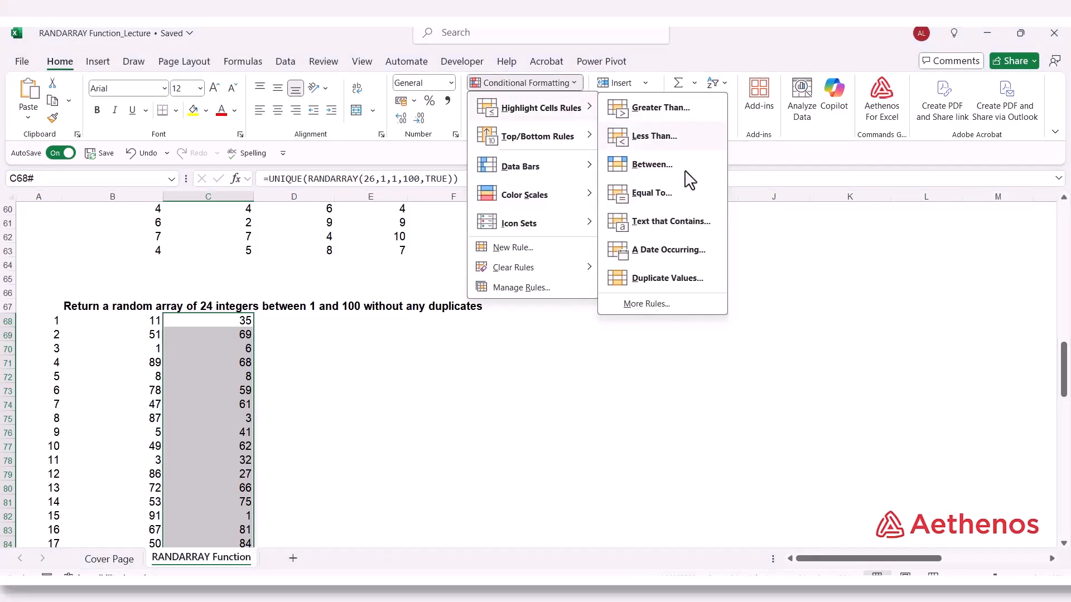
left_click(667, 279)
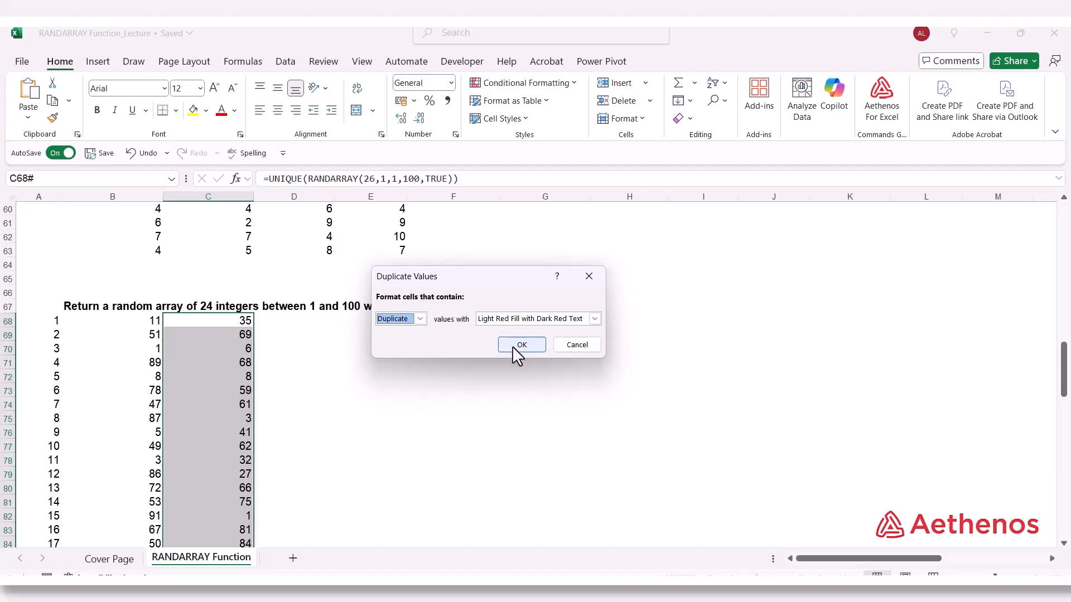
left_click(521, 344)
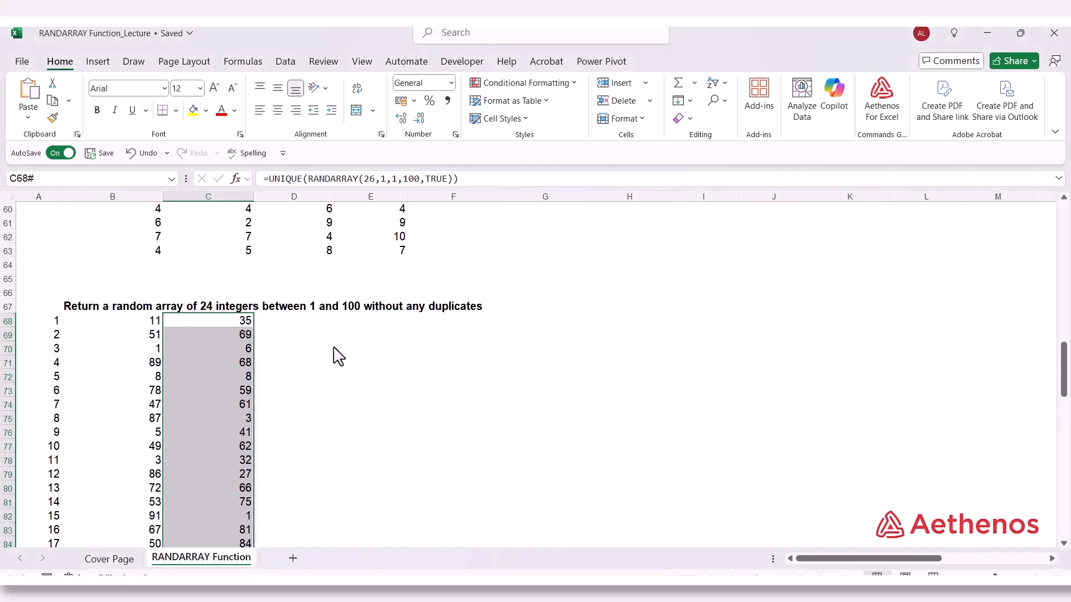
Examine the list in column C for highlighted duplicates and compare it with the plain RANDARRAY list starting at B68
scroll(338, 354, "down", 3)
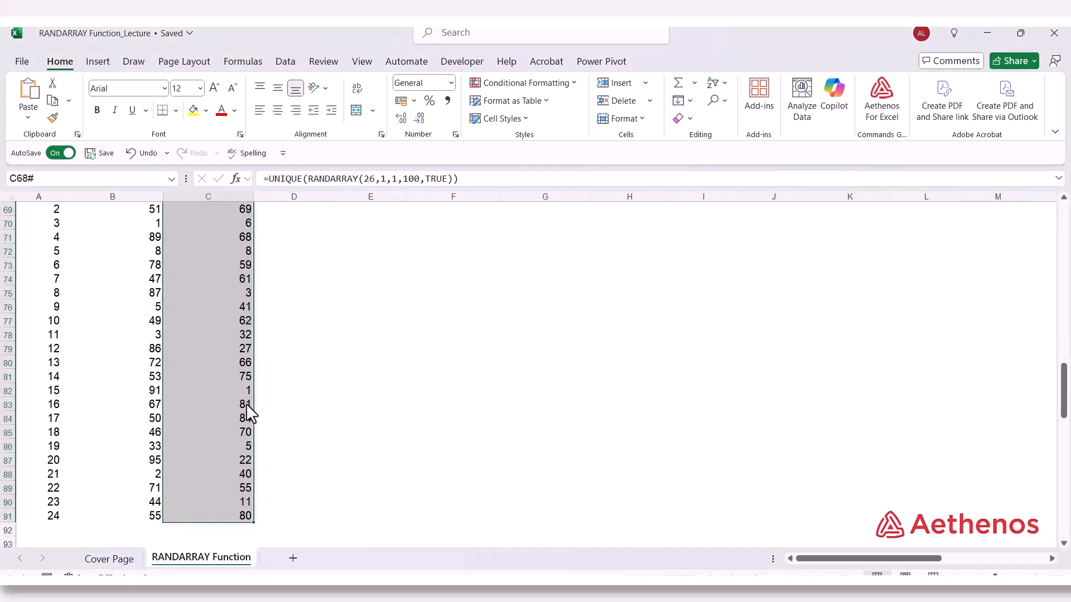
scroll(257, 491, "down", 2)
scroll(189, 437, "up", 4)
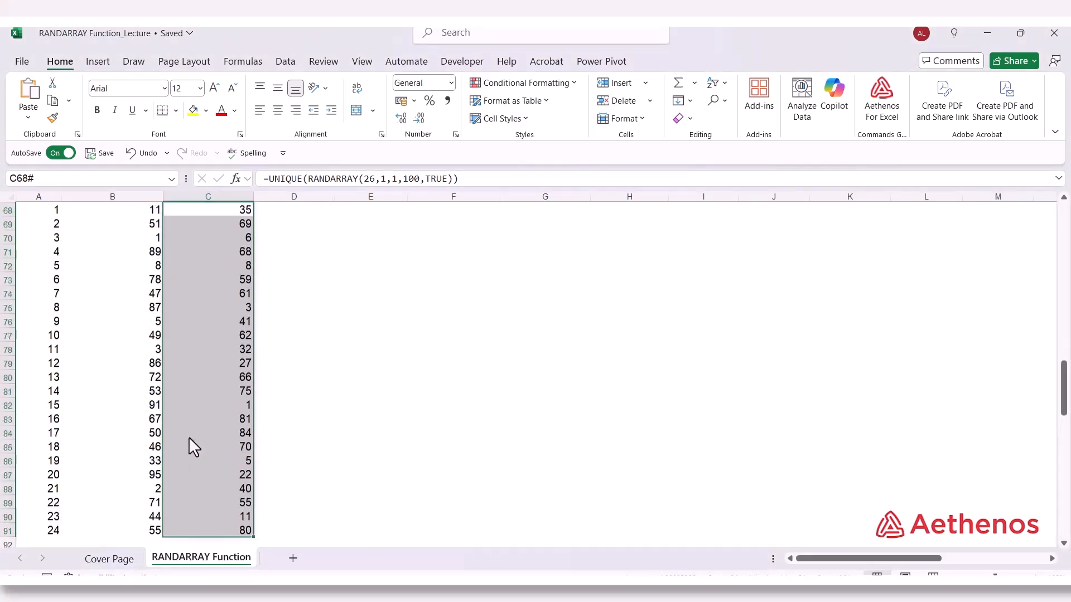
scroll(202, 283, "down", 1)
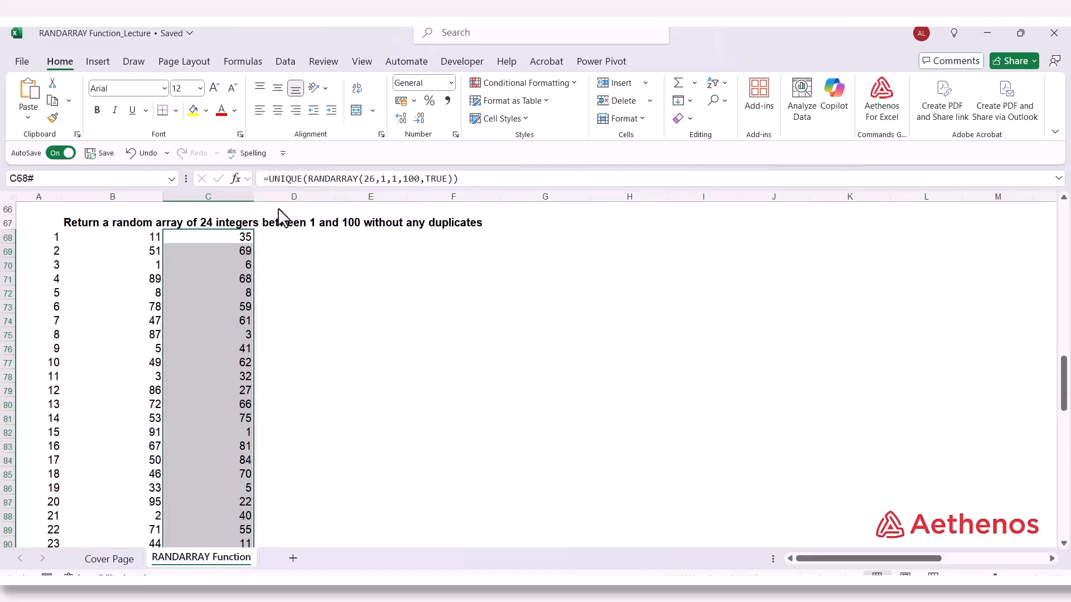
left_click(134, 240)
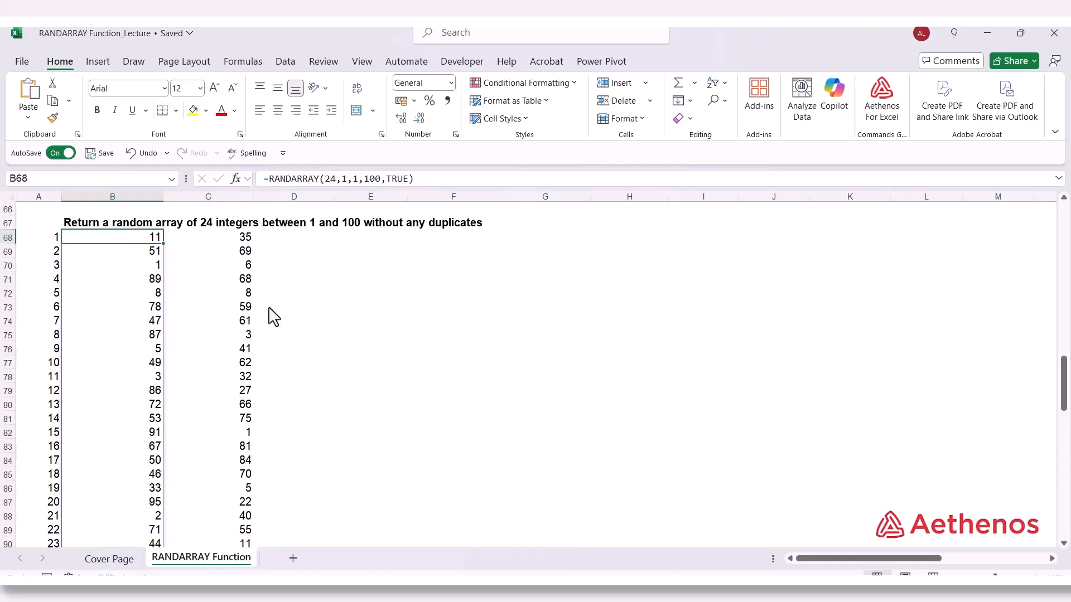
scroll(268, 314, "down", 1)
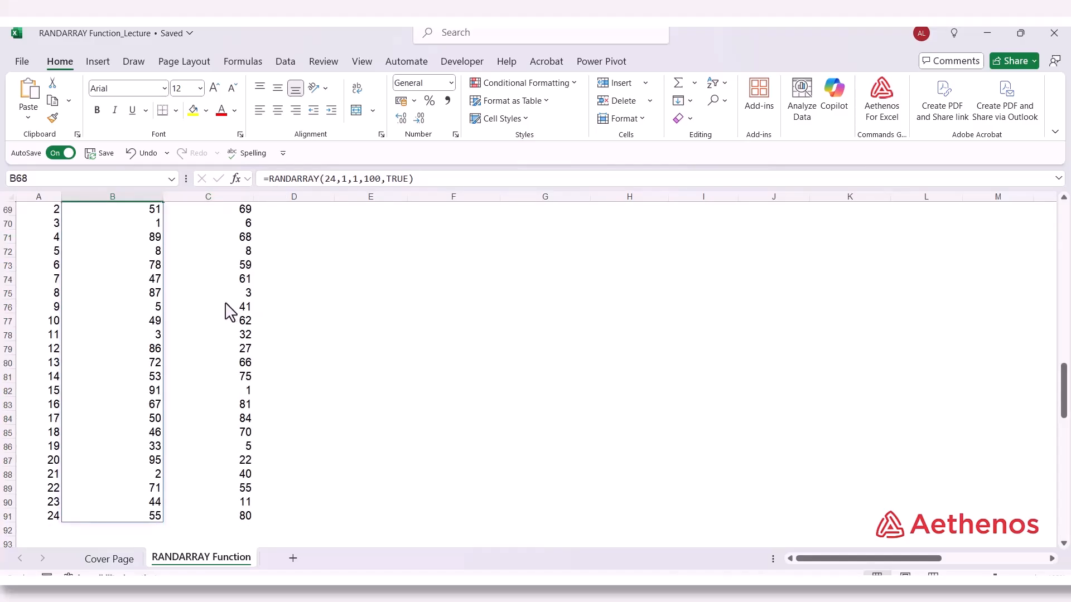
scroll(127, 275, "up", 1)
scroll(132, 373, "down", 1)
scroll(130, 288, "up", 2)
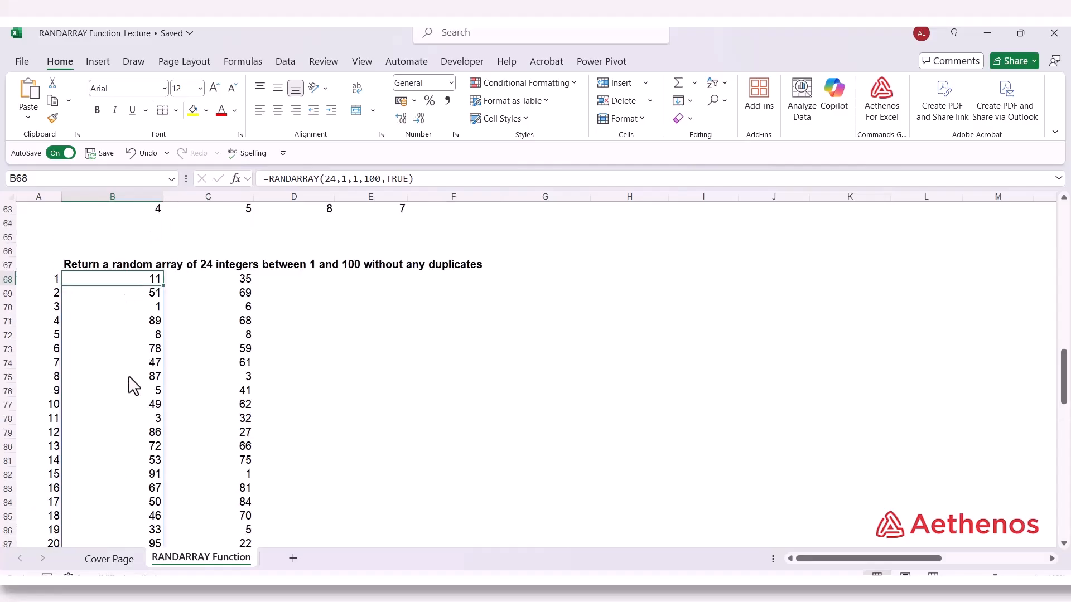
Compare the plain RANDARRAY list in column B with the UNIQUE list in column C, and inspect the rows argument of C68's formula
scroll(123, 380, "down", 1)
scroll(128, 385, "down", 1)
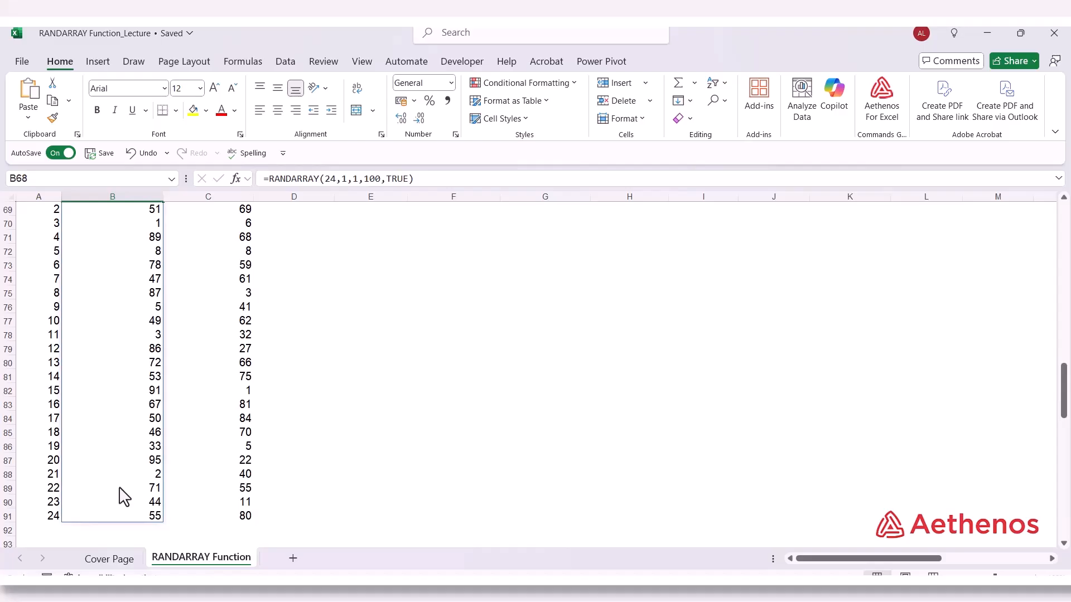
scroll(123, 497, "up", 2)
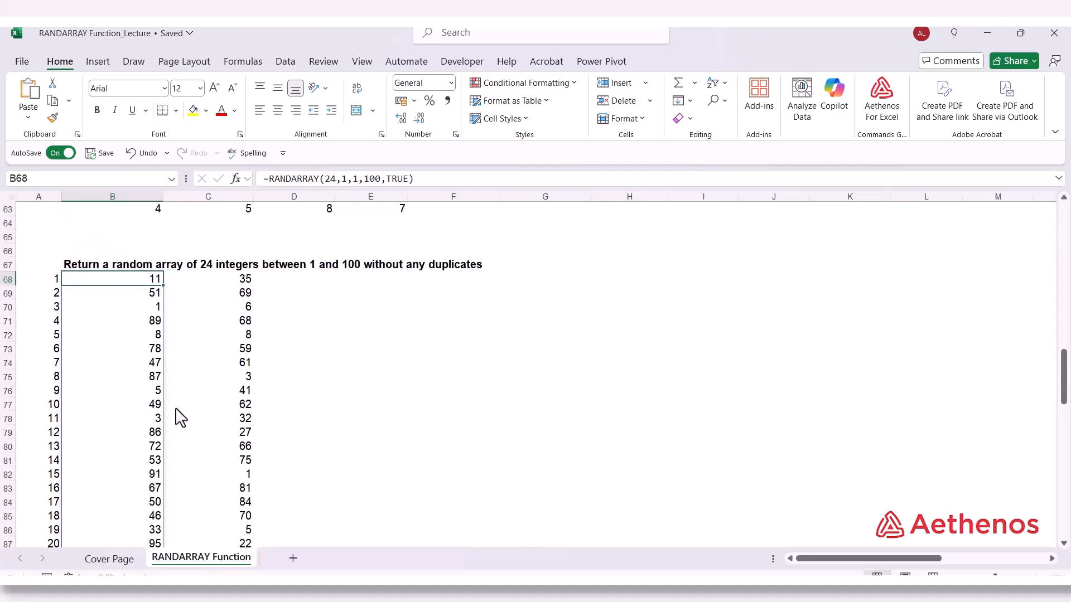
left_click(194, 283)
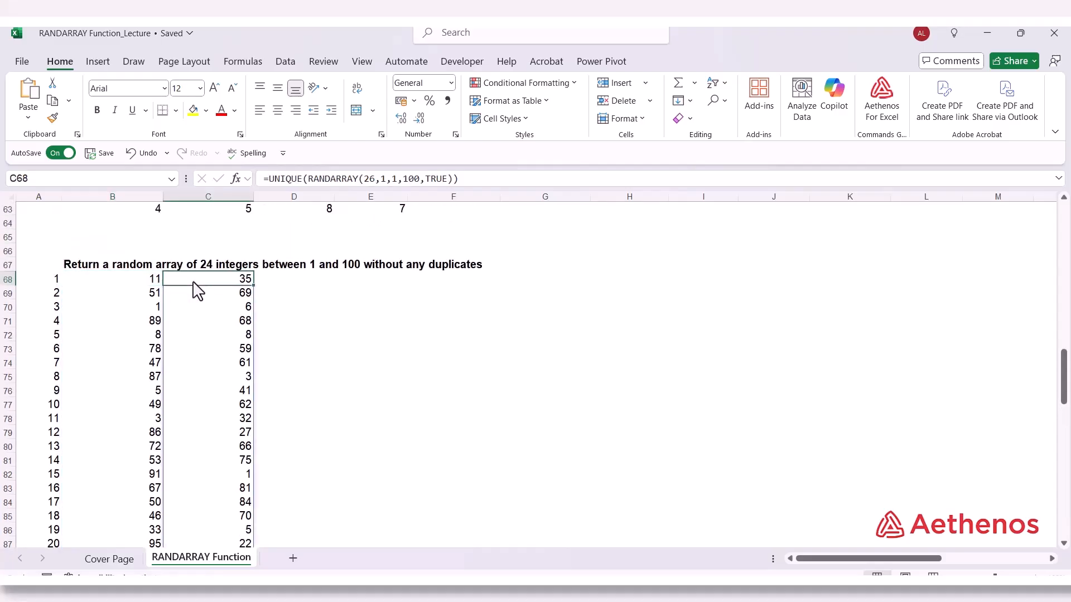
double_click(369, 179)
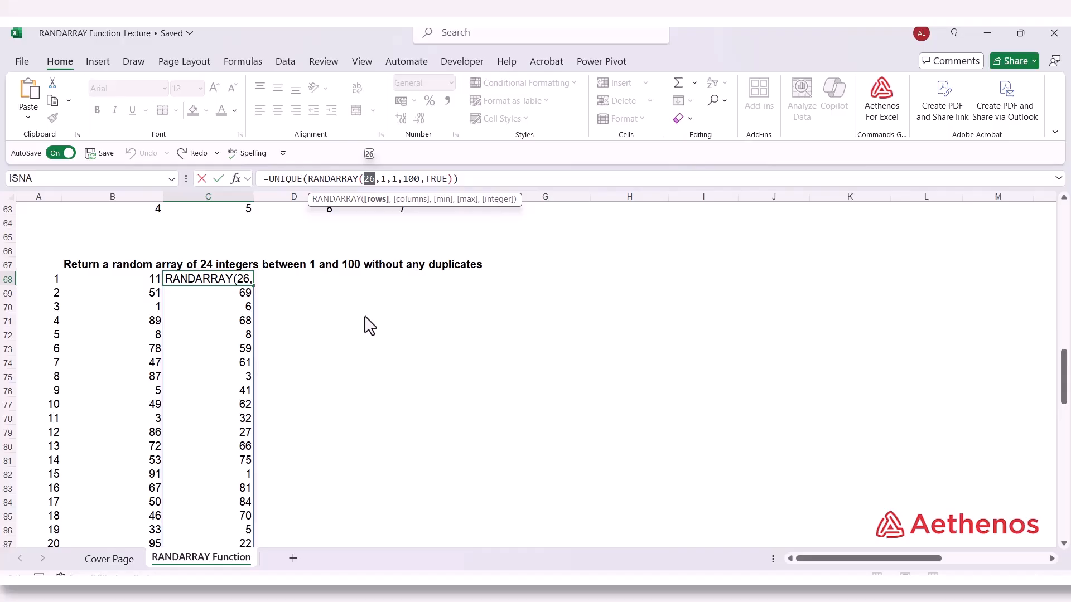
key("Escape")
Enter the character code 65 in G100, on the row of the heading "Generate a random letter between A-Z"
scroll(319, 331, "down", 3)
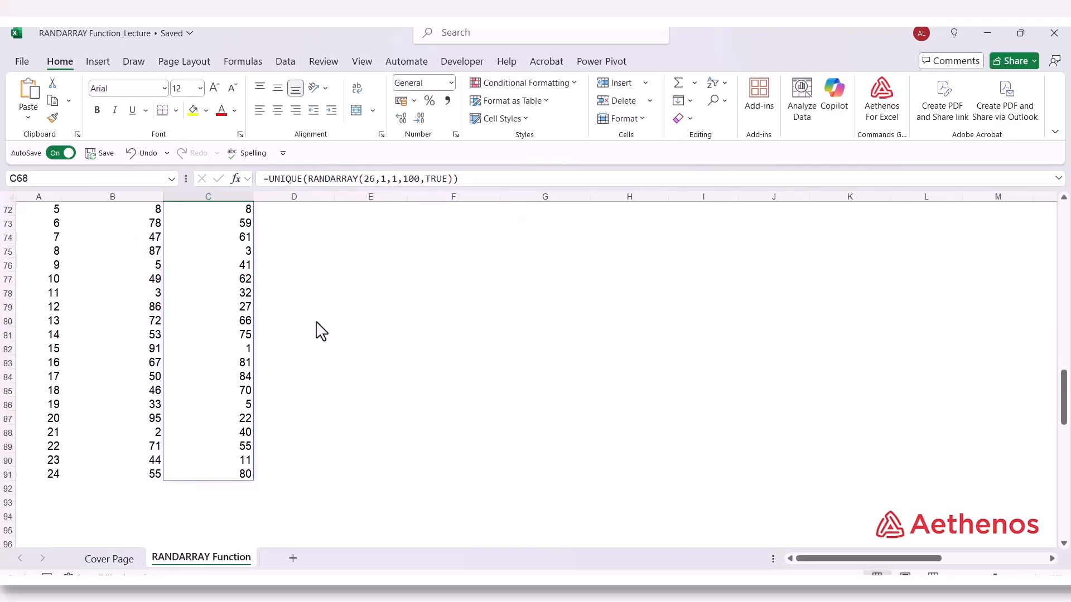
scroll(275, 383, "down", 8)
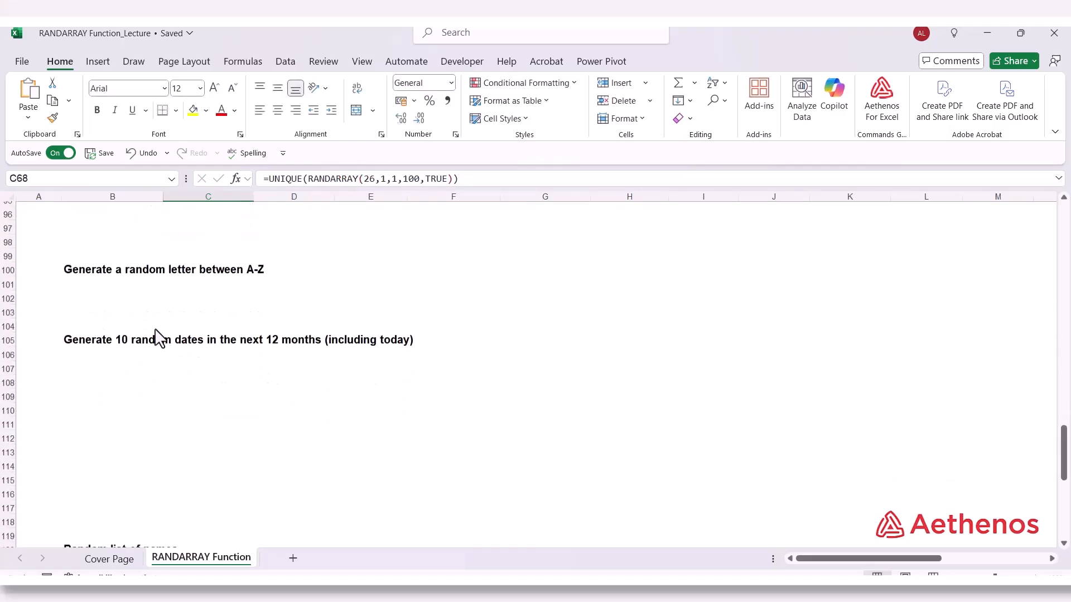
scroll(156, 338, "up", 1)
left_click(87, 311)
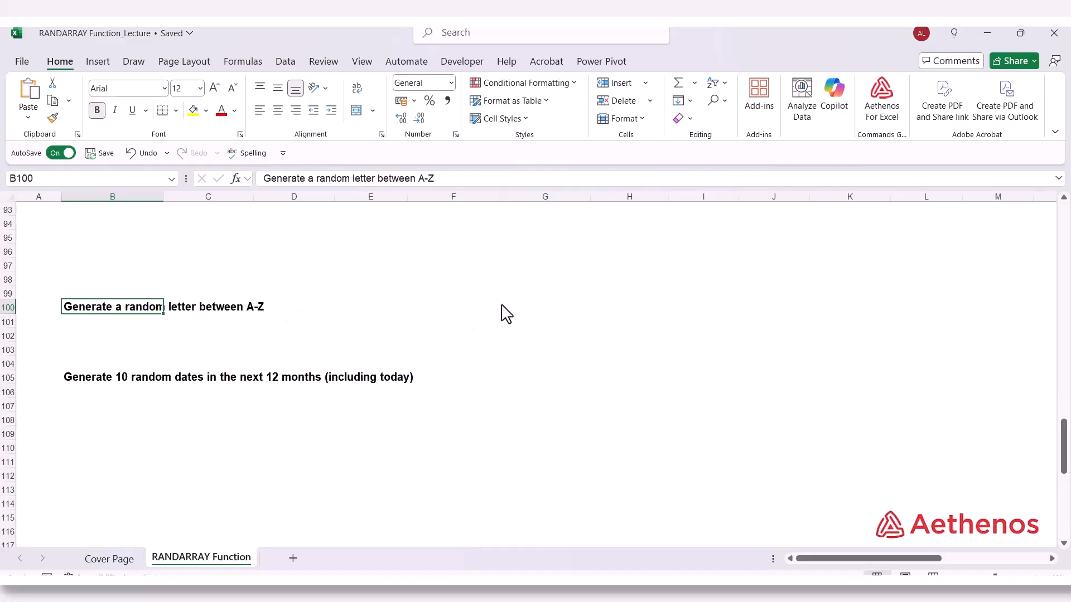
left_click(580, 316)
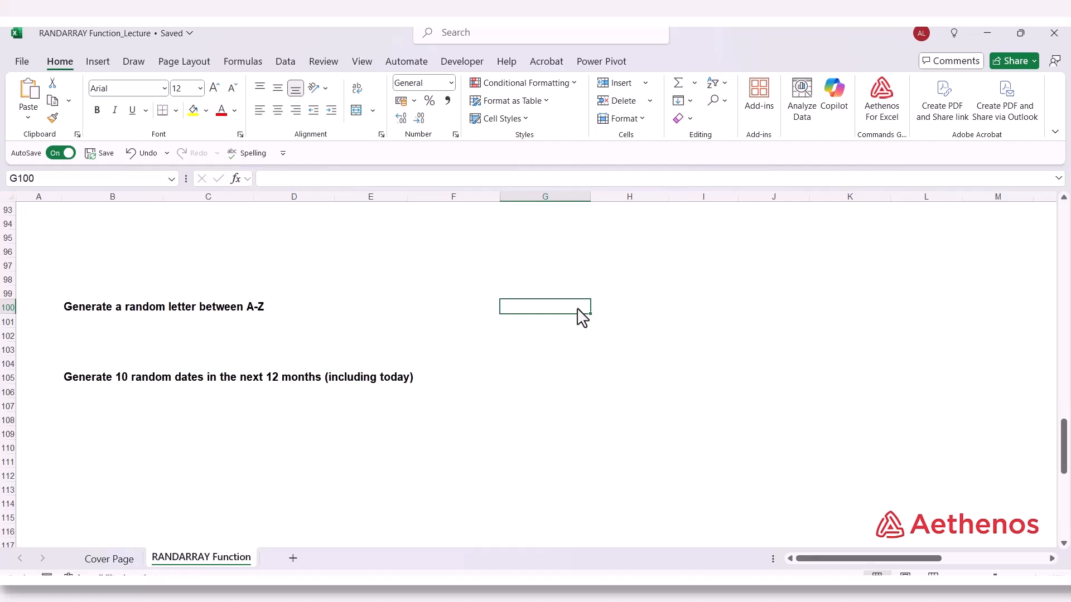
type("65")
key("Tab")
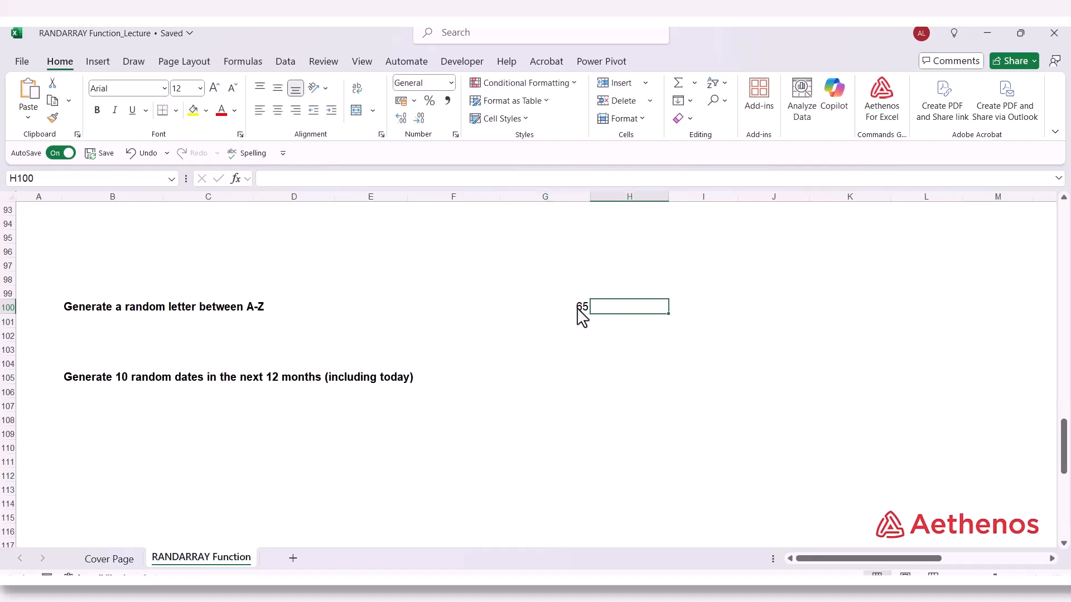
Enter =CHAR(G100) in H100 to convert the adjacent code into its character
type("=char")
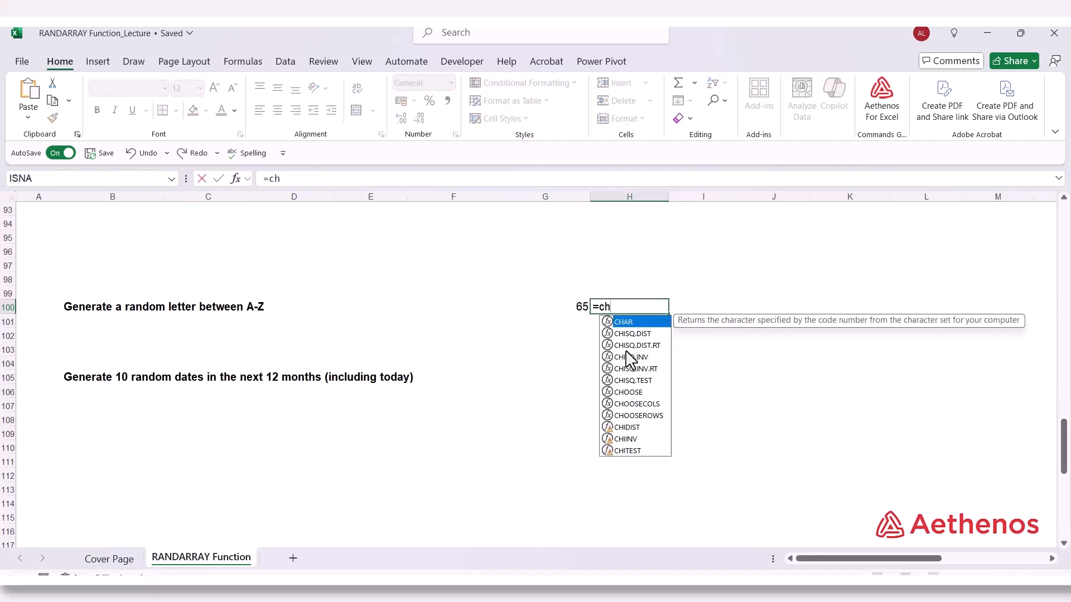
key("Tab")
left_click(582, 312)
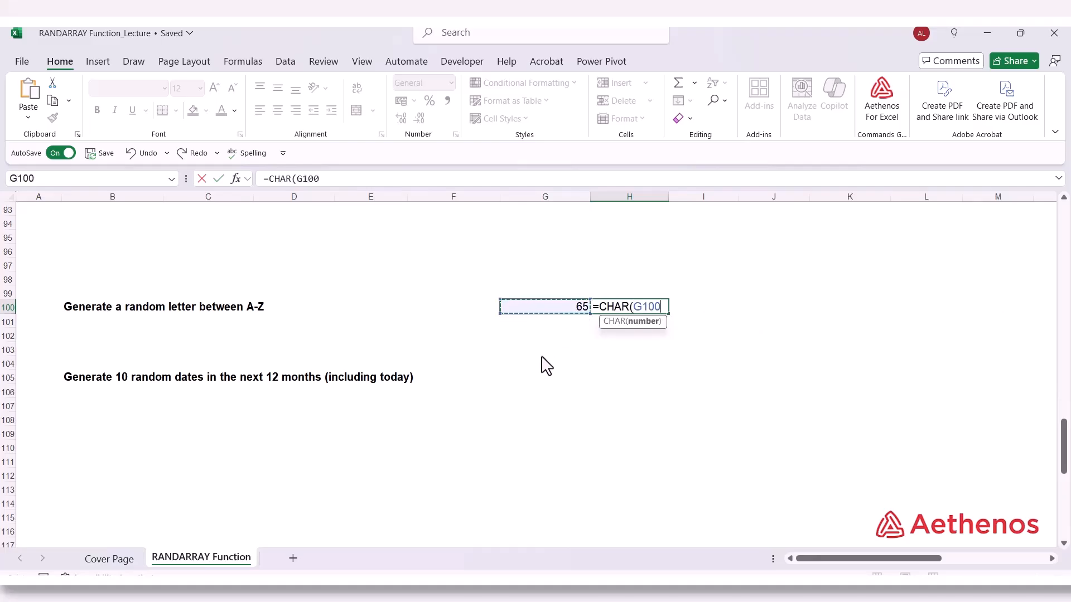
type(")")
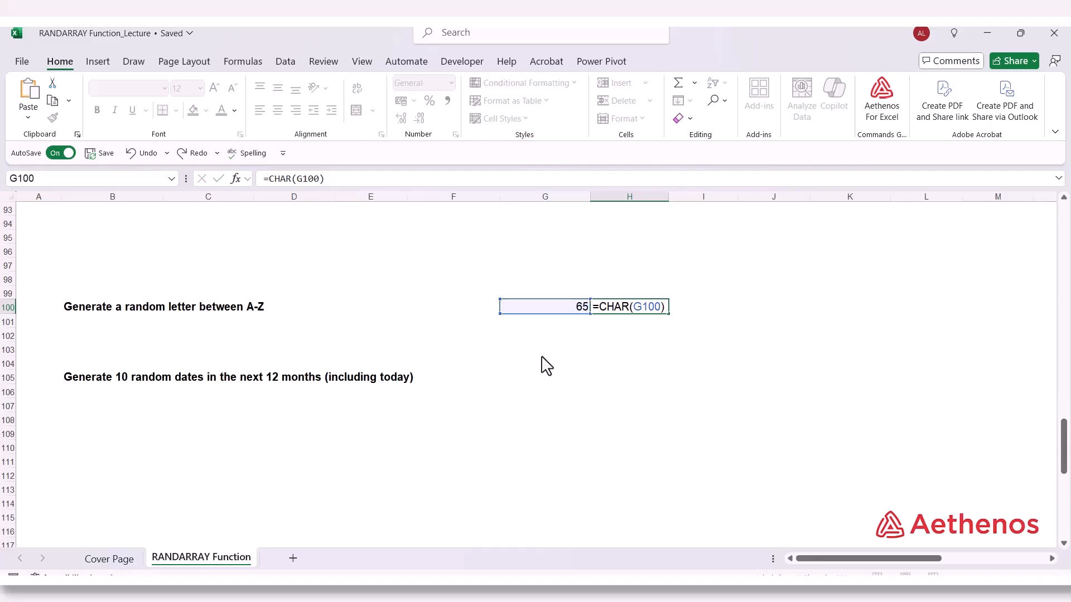
key("Return")
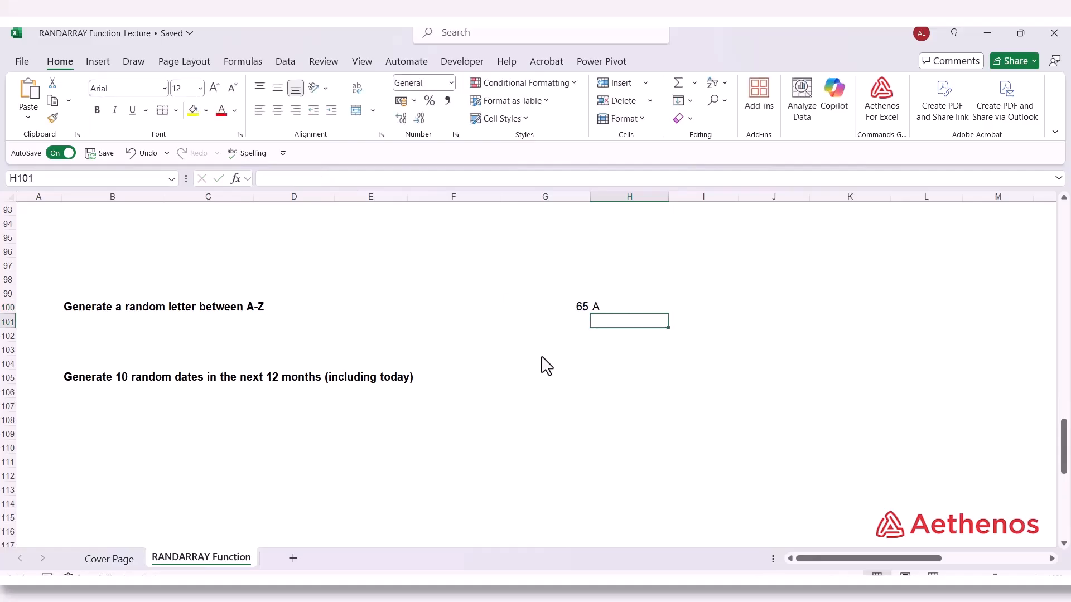
Enter 66 in G101 and fill the code series from G100:G101 down column G to 90 in G125
left_click(582, 311)
left_click(572, 319)
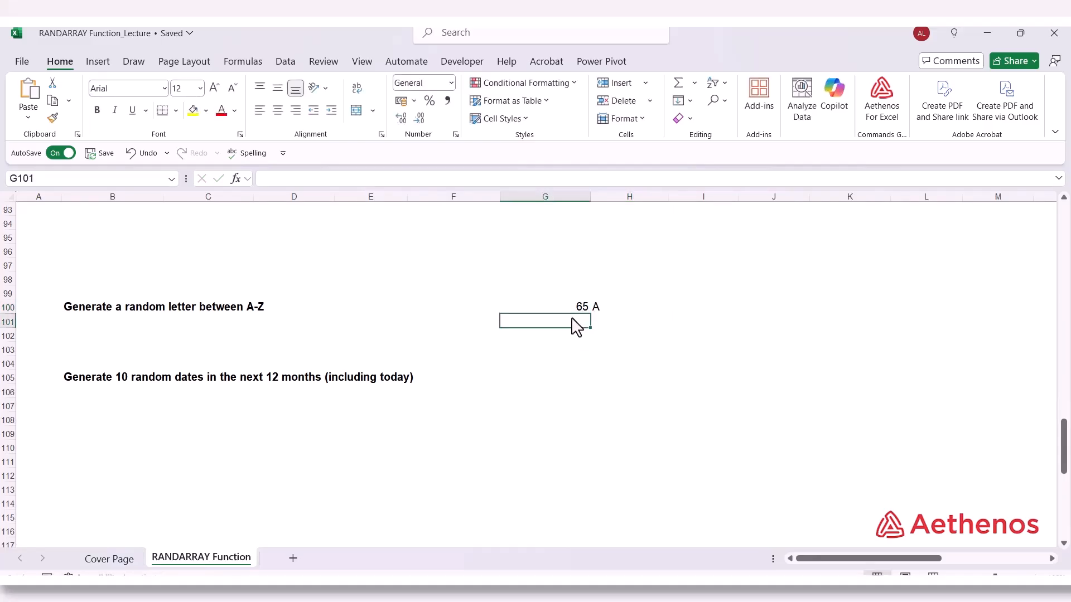
type("66")
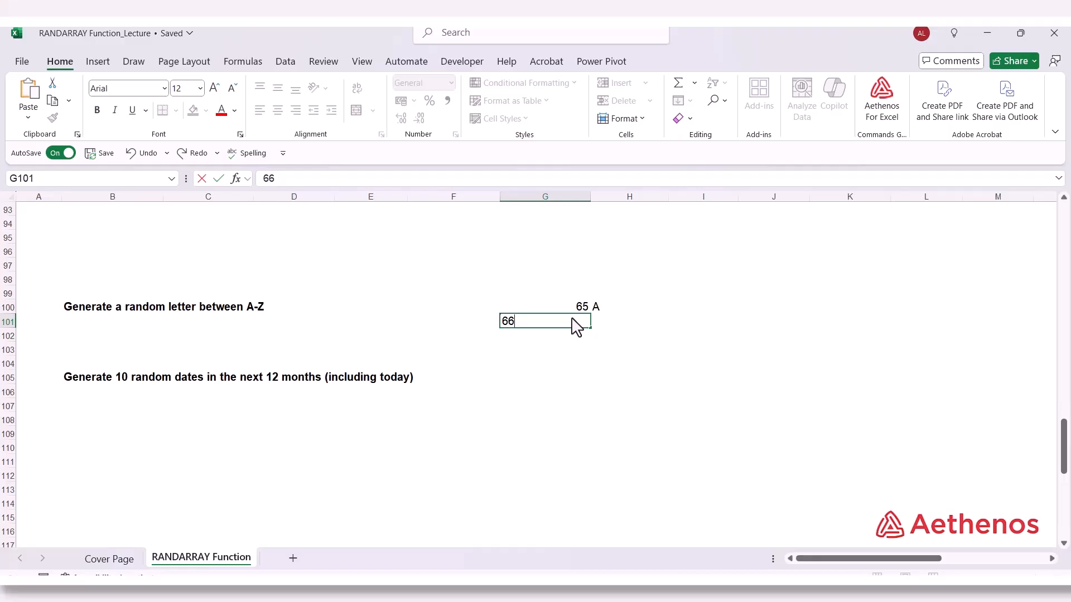
key("Return")
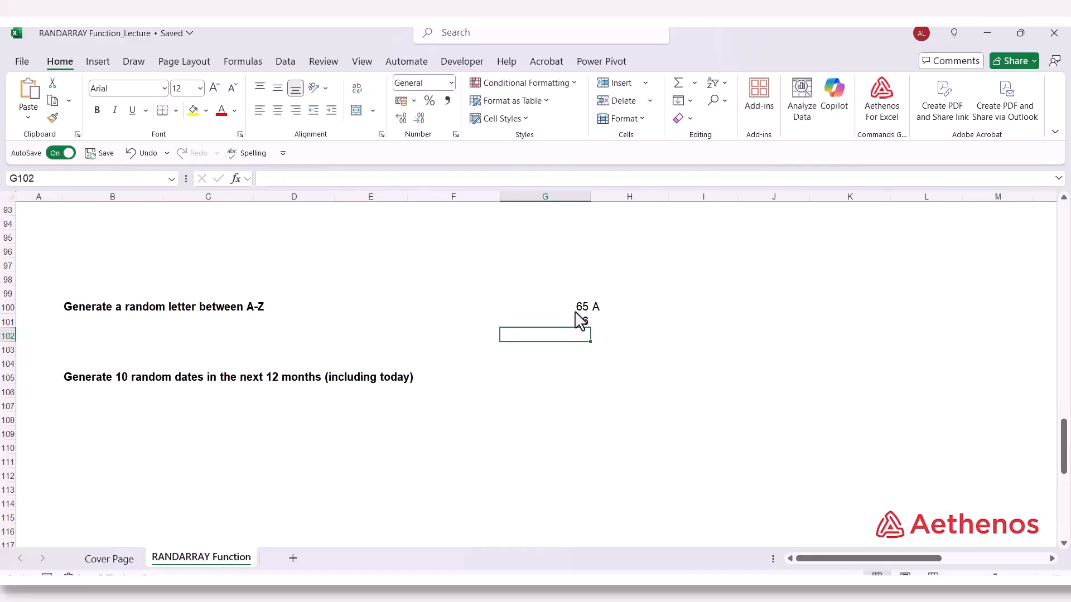
left_click(576, 312)
left_click_drag(581, 319, 579, 514)
scroll(577, 474, "up", 4)
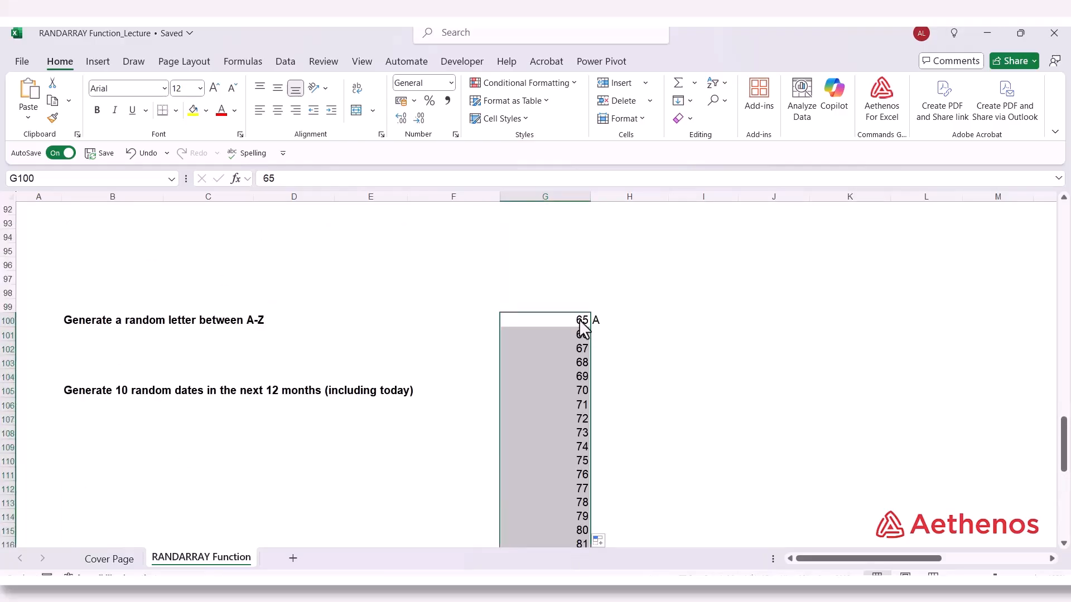
Fill the CHAR formula from H100 down to H125 alongside the codes in column G
left_click(608, 320)
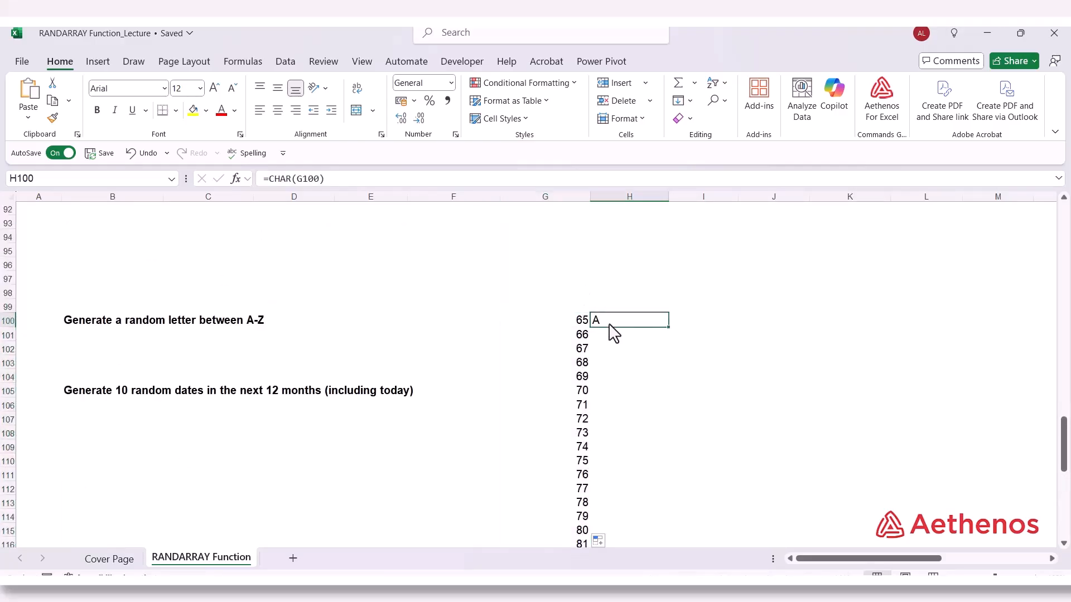
double_click(669, 328)
scroll(657, 346, "down", 4)
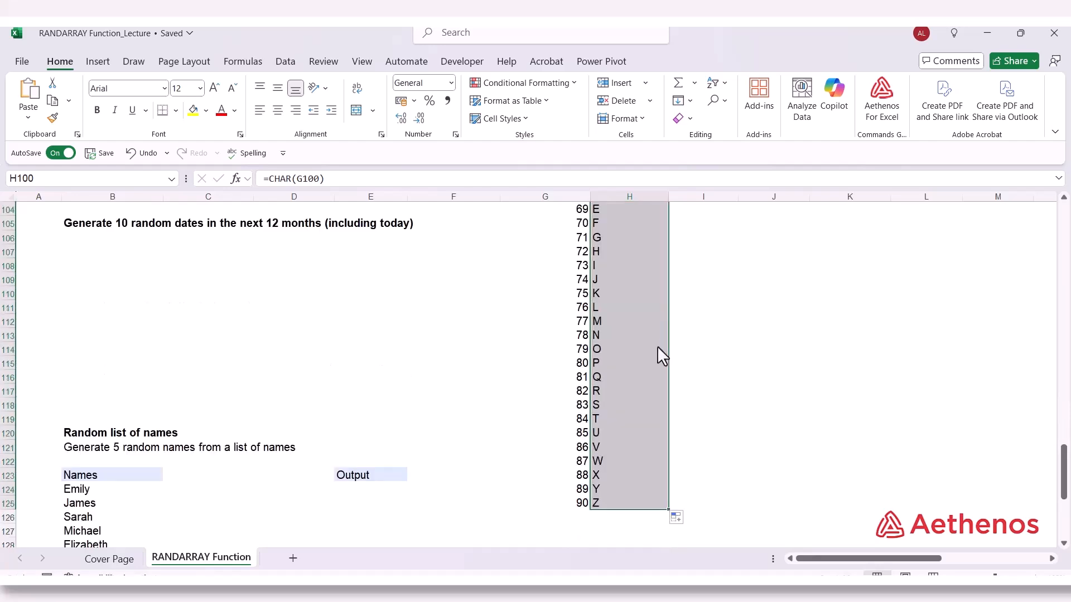
Examine the first and last character codes in column G against their letters in column H, and inspect the CHAR formula in H100
scroll(658, 346, "down", 1)
left_click(583, 463)
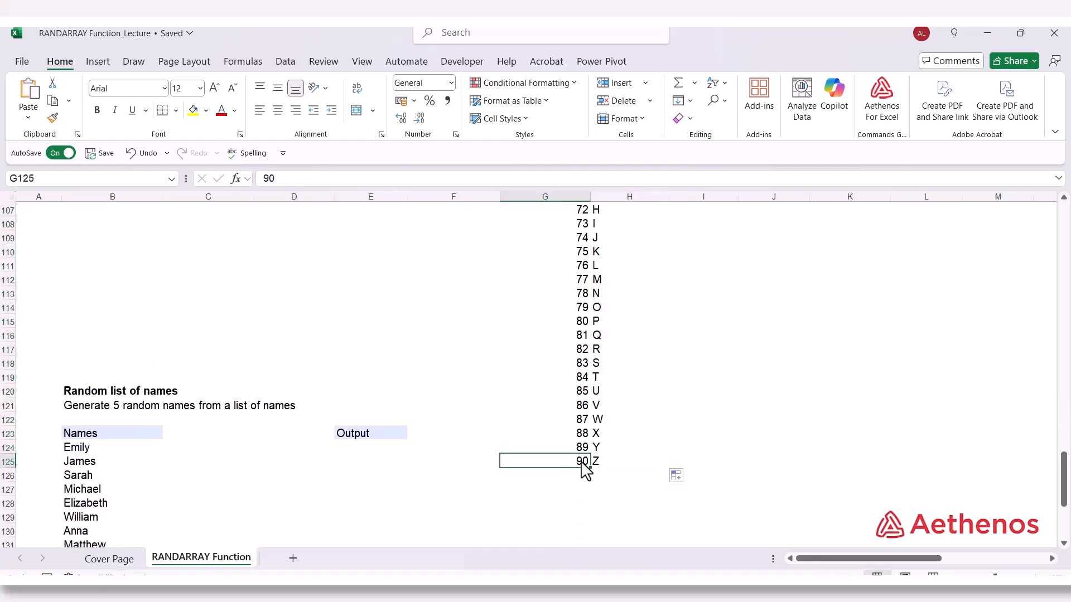
scroll(554, 278, "up", 3)
left_click(580, 240)
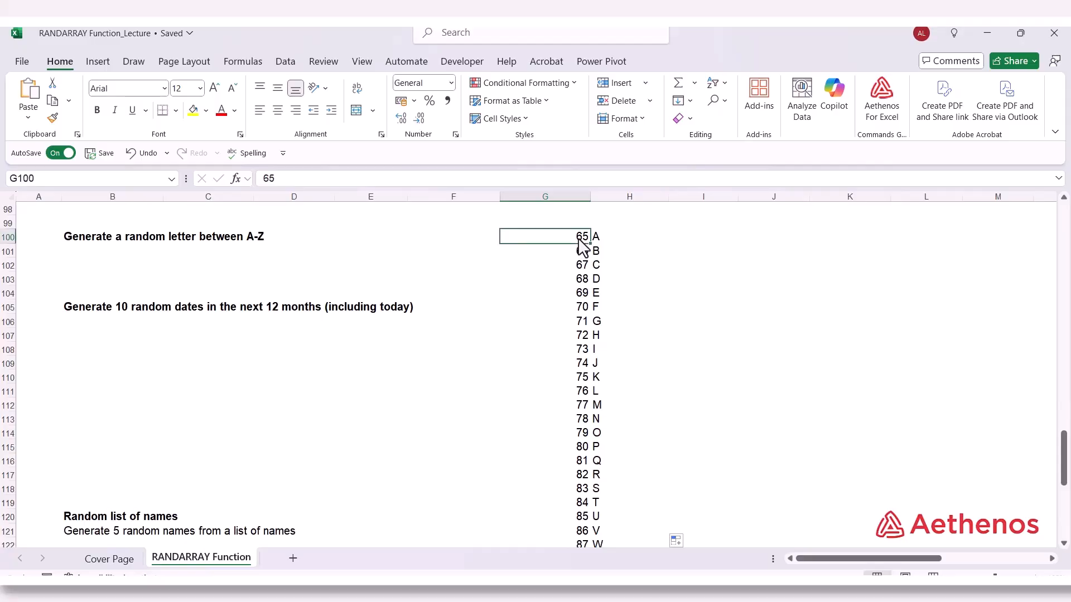
scroll(593, 375, "down", 2)
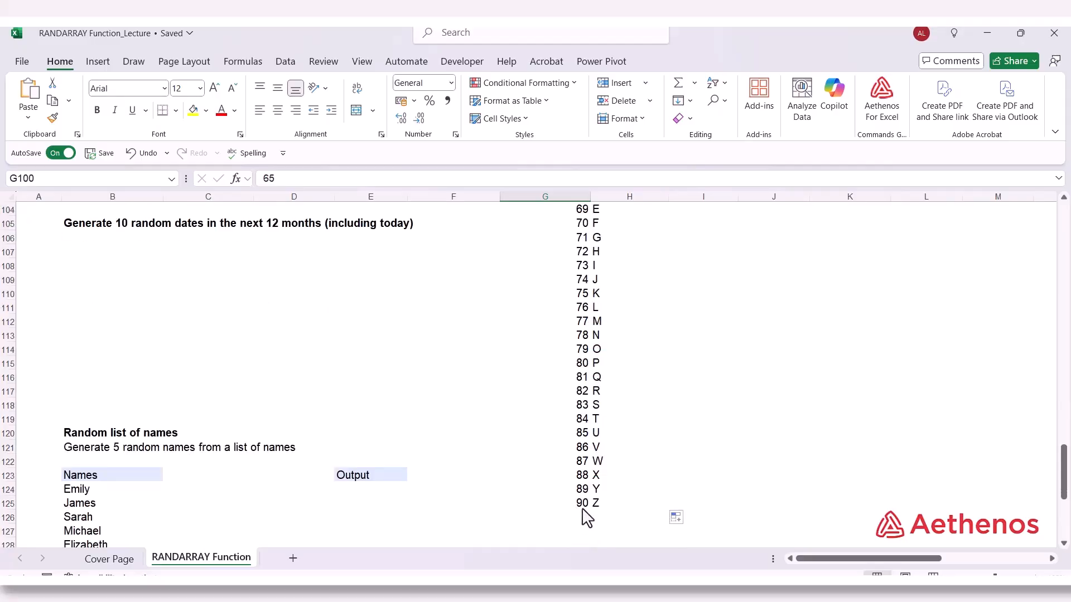
left_click(583, 507)
left_click(615, 505)
scroll(615, 507, "up", 4)
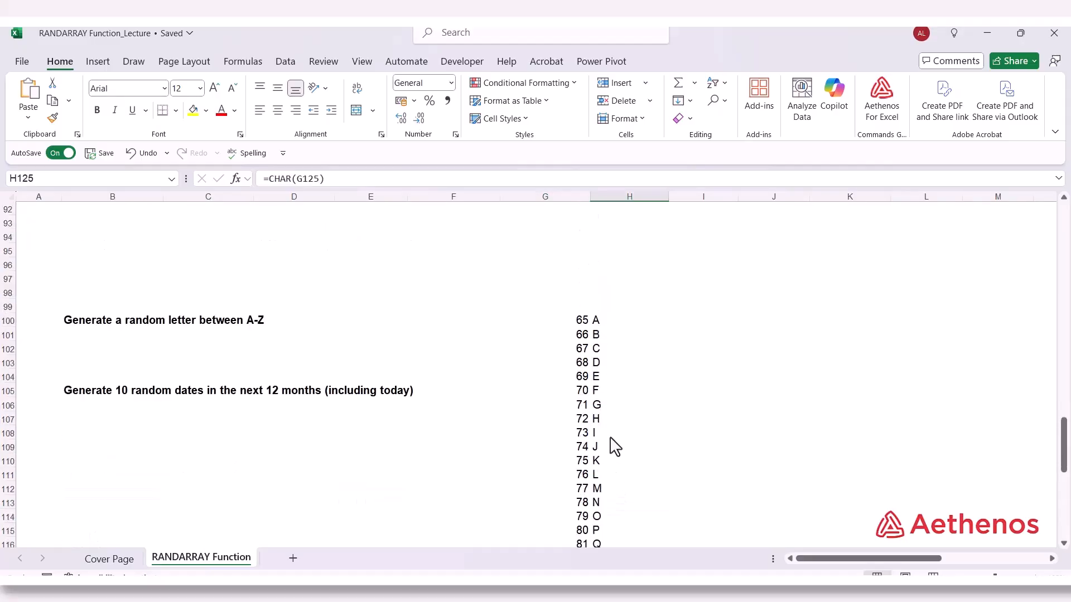
left_click(611, 328)
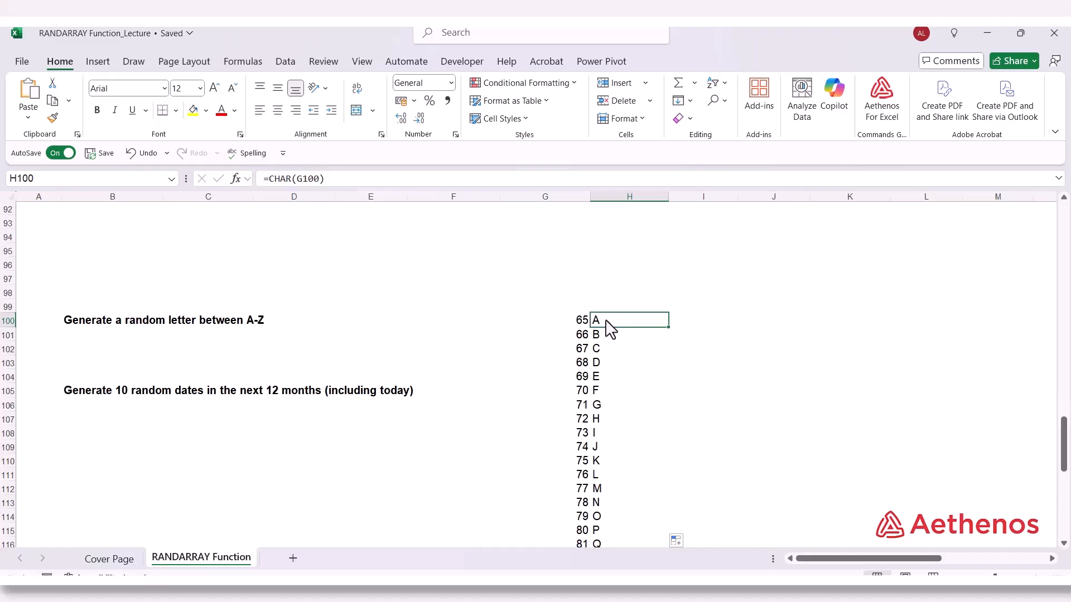
scroll(626, 430, "down", 4)
left_click(605, 504)
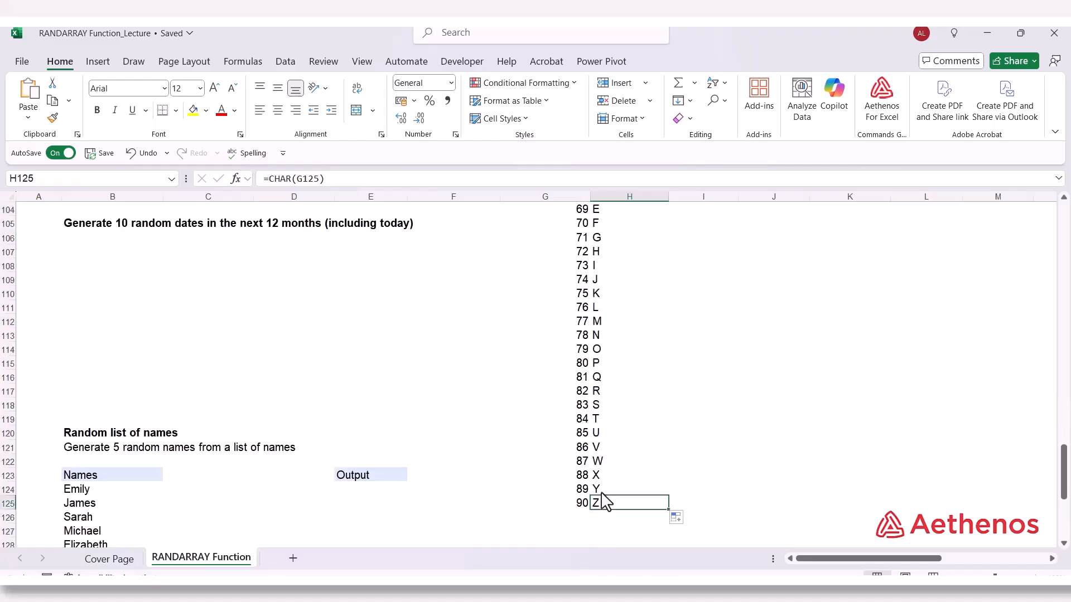
scroll(606, 502, "up", 3)
double_click(608, 281)
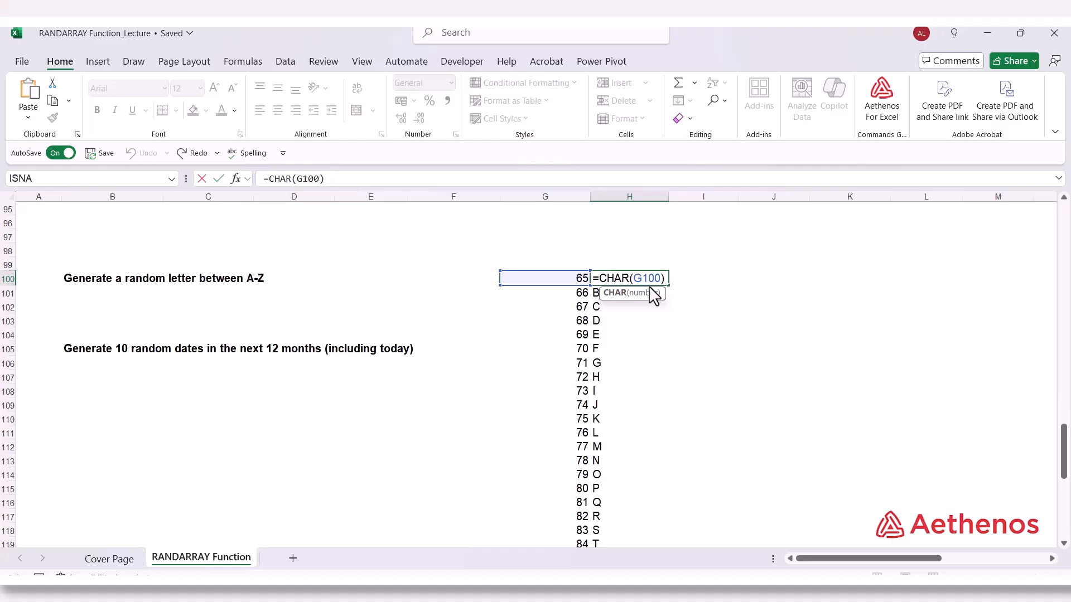
key("Escape")
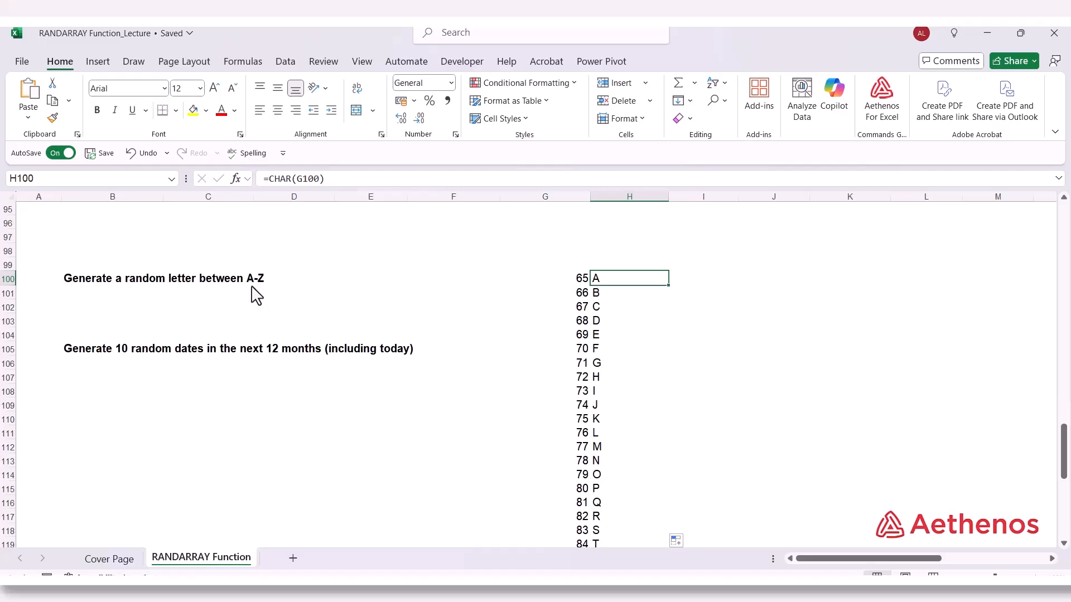
Start a formula in B102 that nests the RANDARRAY function inside CHAR
left_click(104, 307)
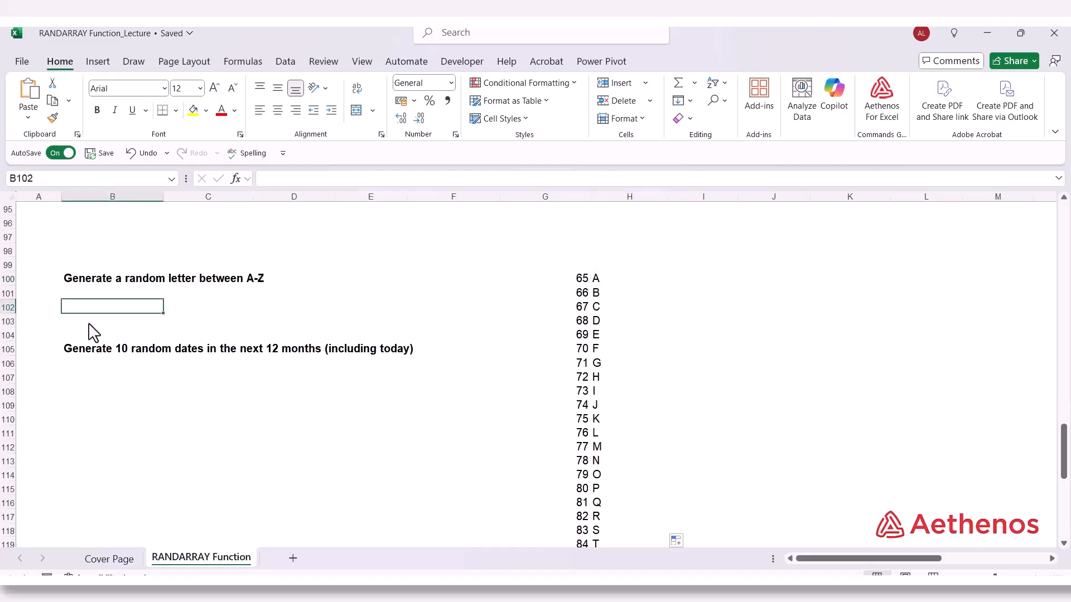
type("=")
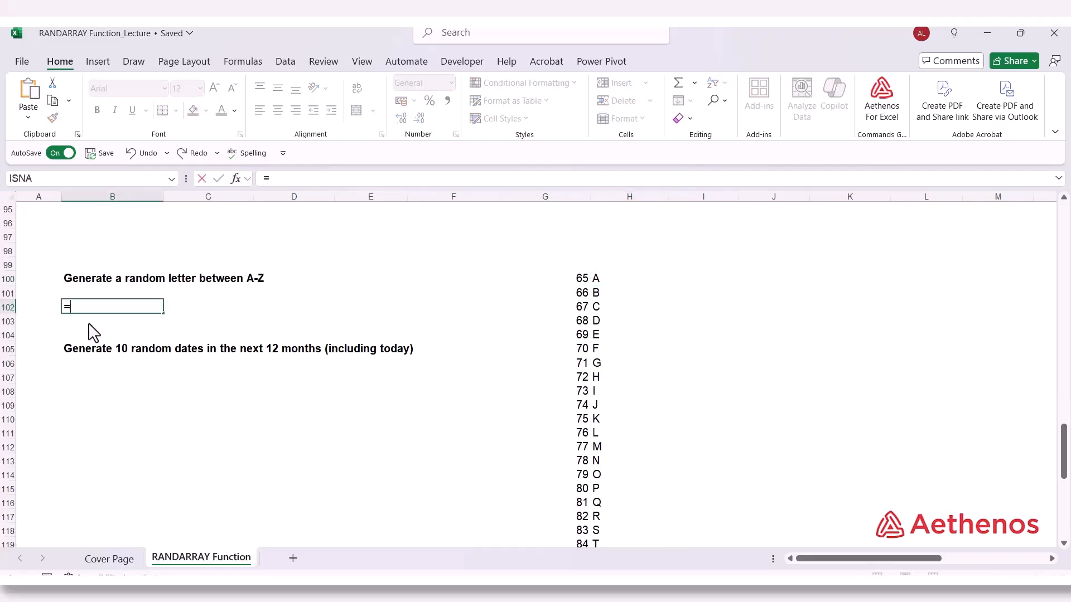
type("CHAR")
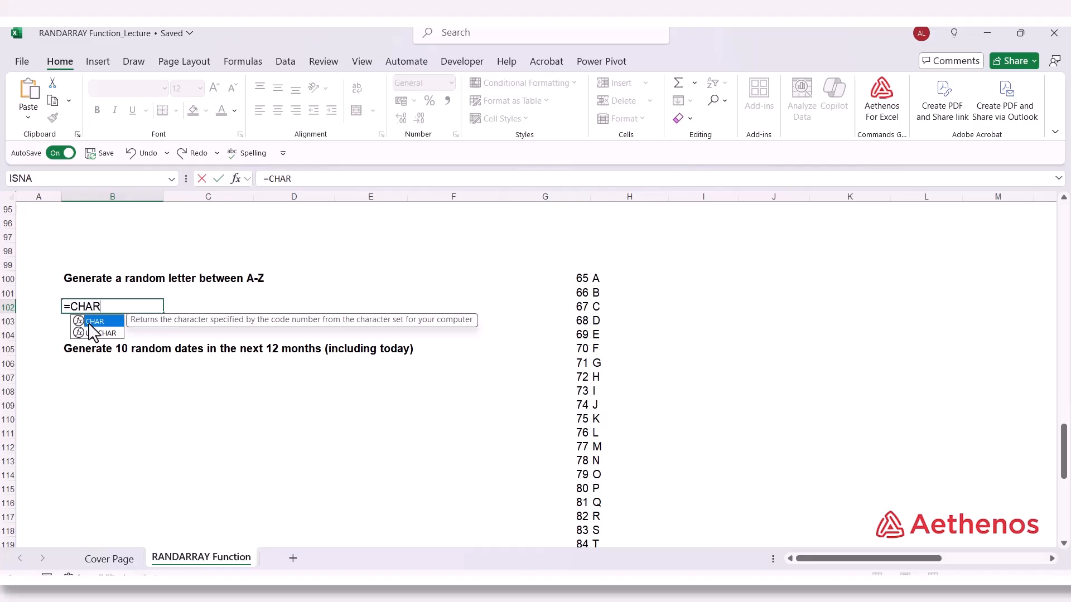
type("(")
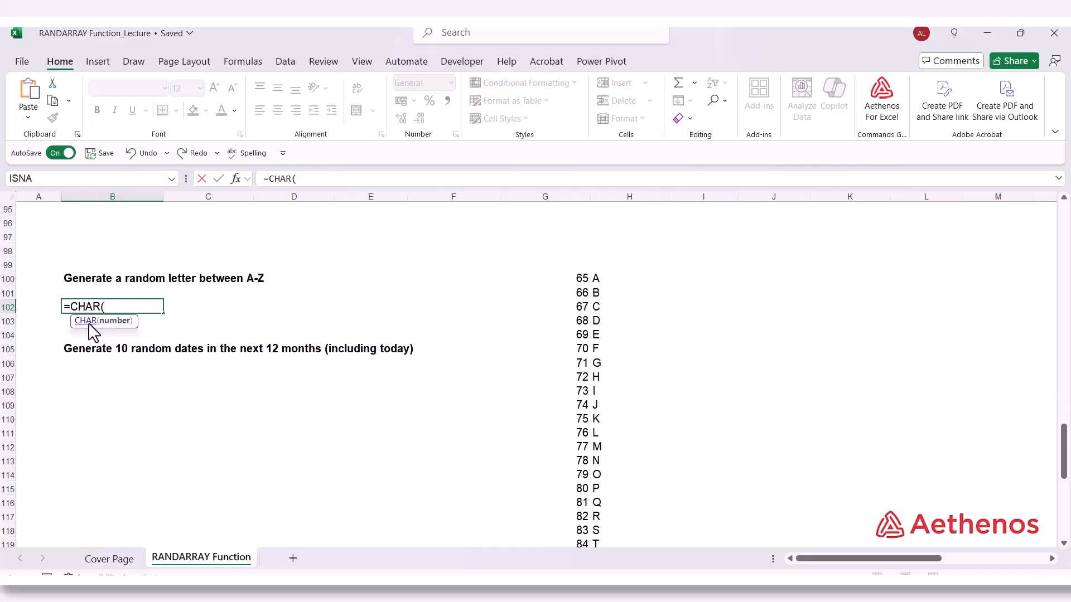
type("Ran")
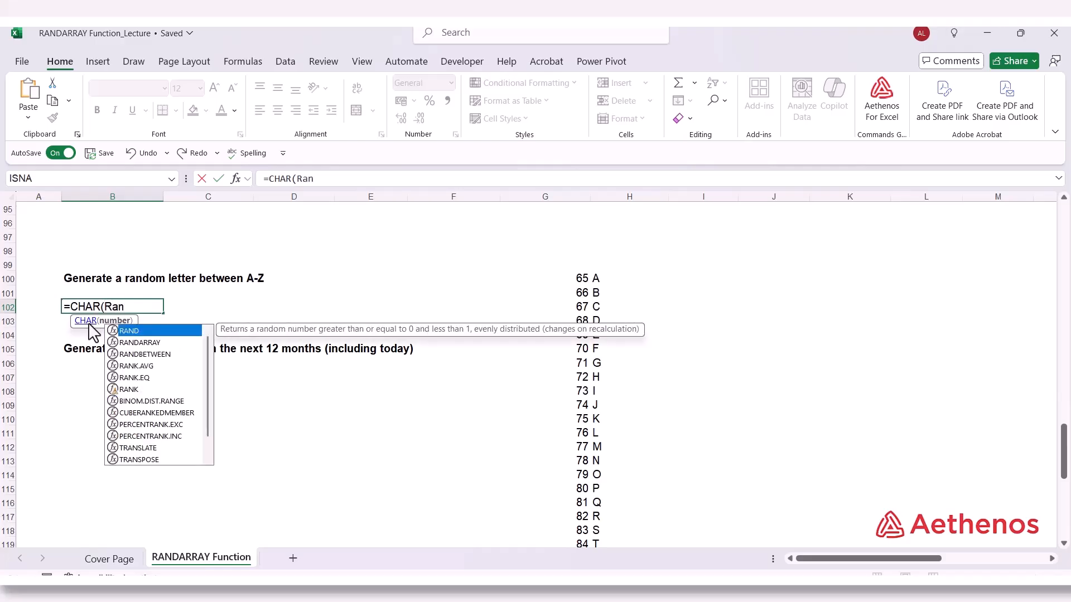
type("d")
key("Down")
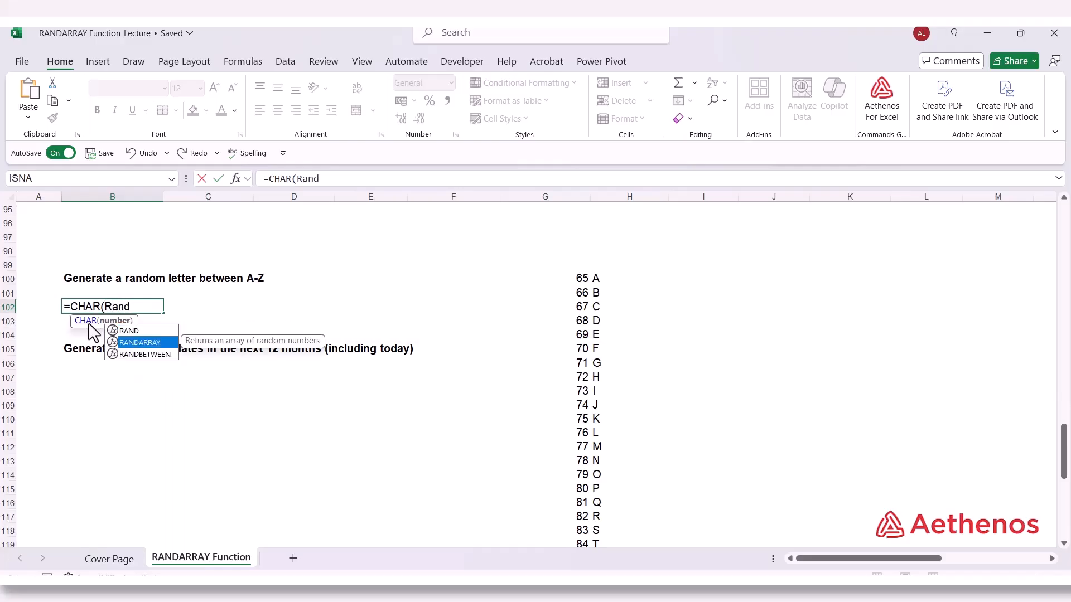
key("Tab")
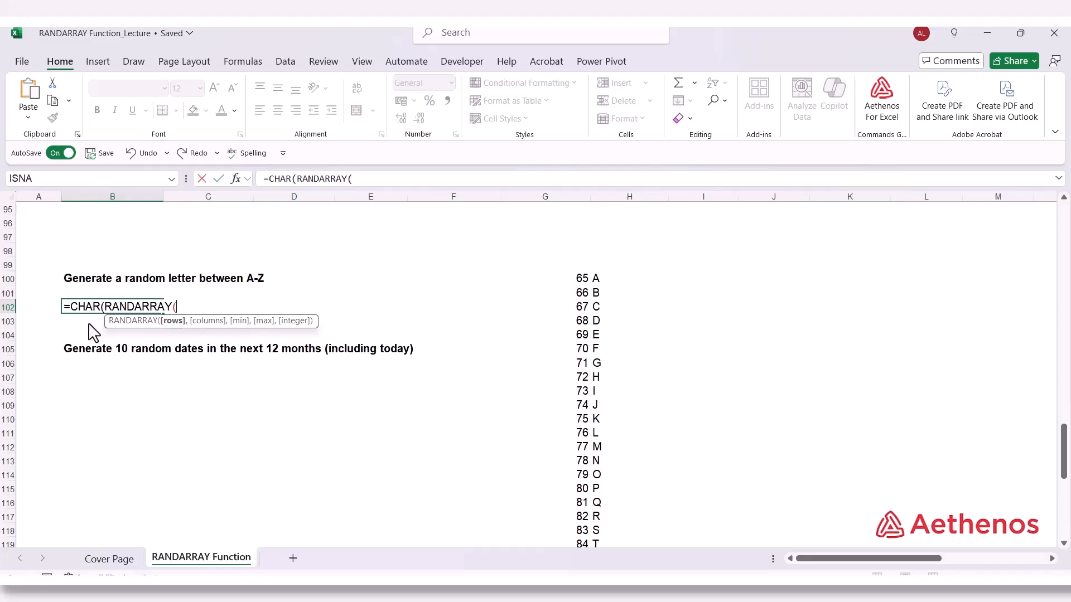
Complete the B102 formula as =CHAR(RANDARRAY(1,1,65,90,TRUE)) to return one random letter
type(",1")
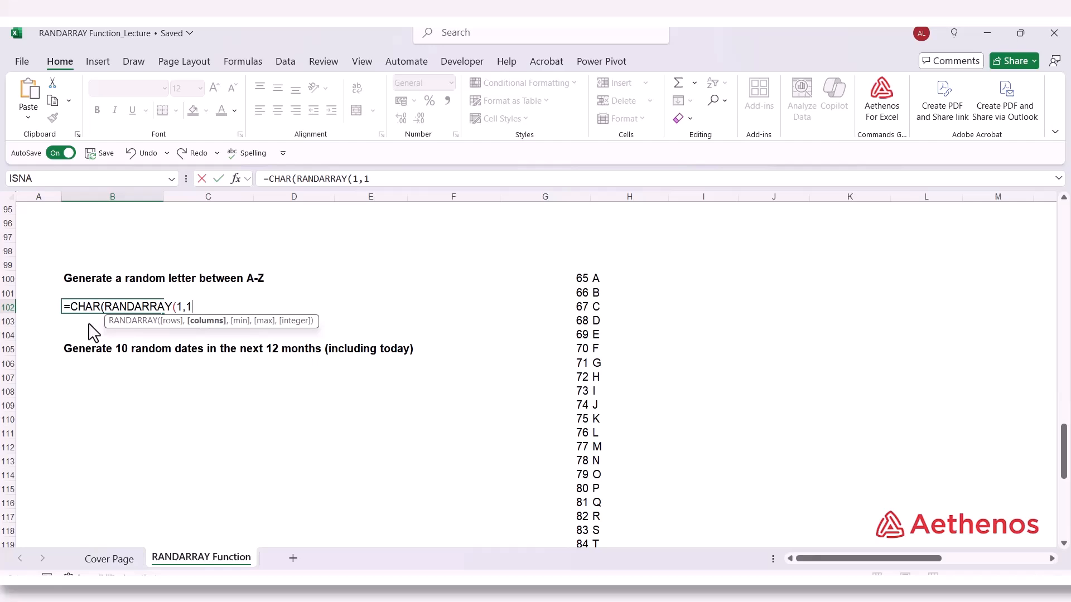
type(",")
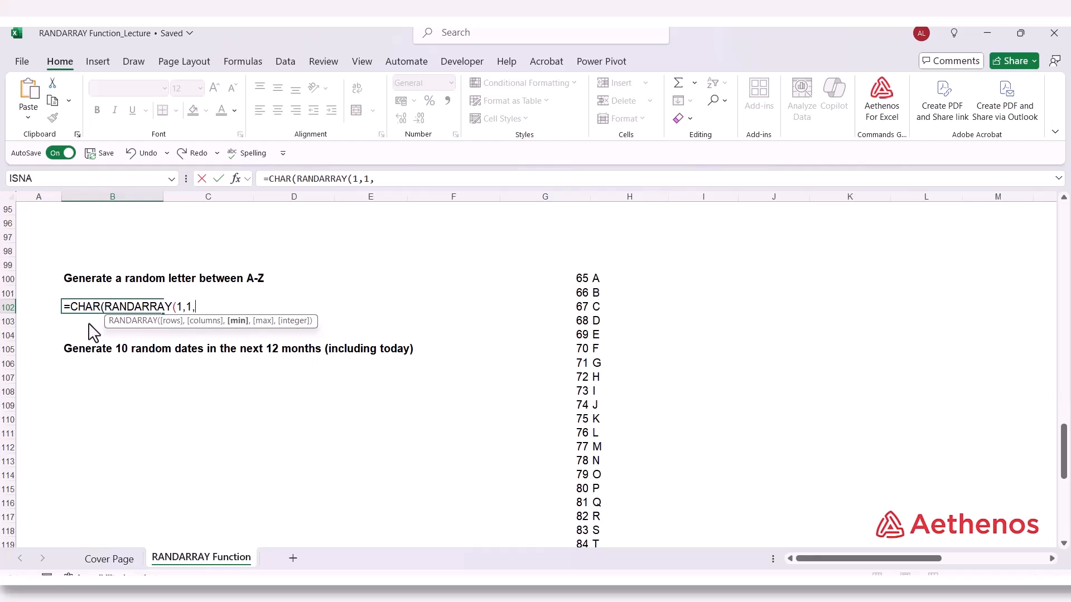
type("65,90")
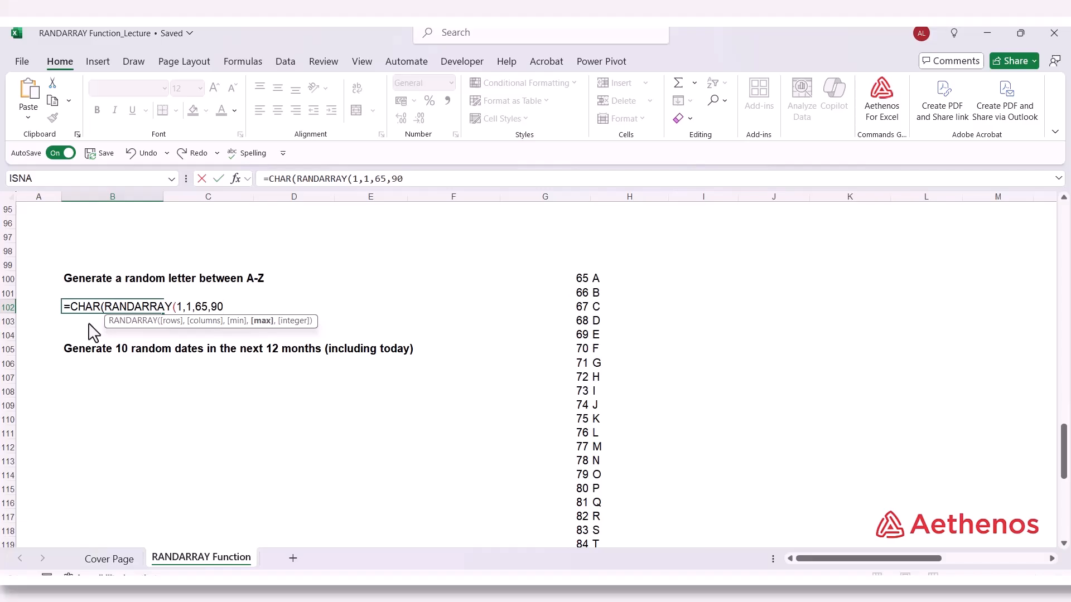
type(",")
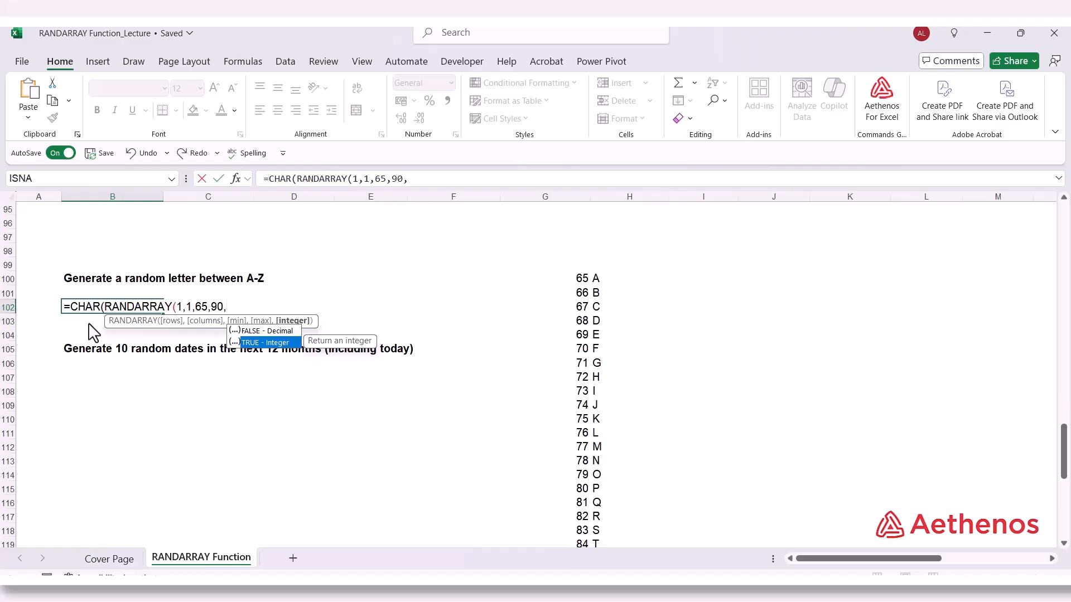
key("Tab")
type(")")
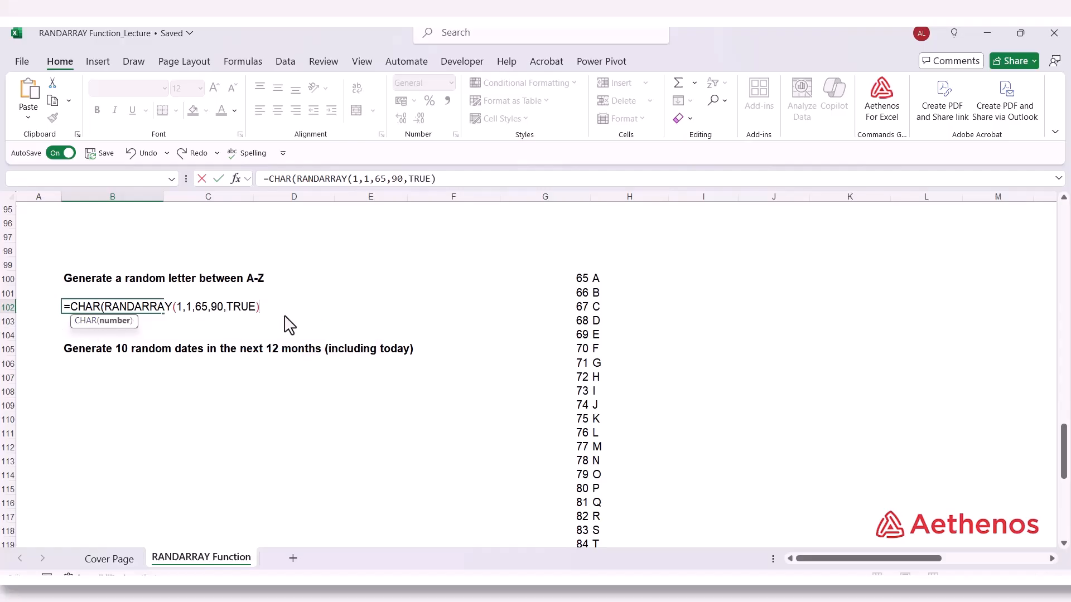
type(")")
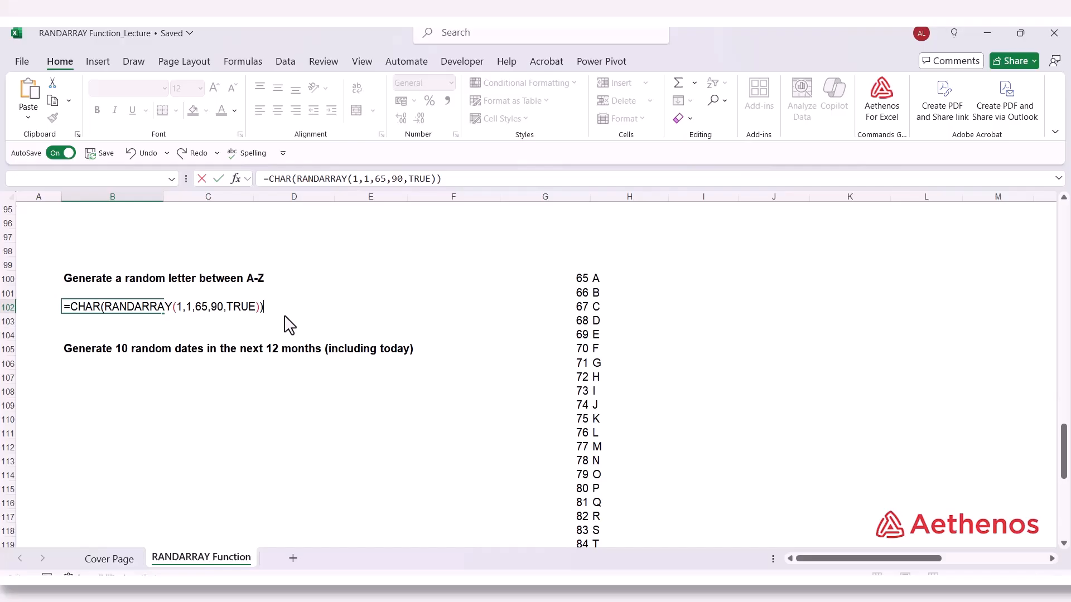
key("Return")
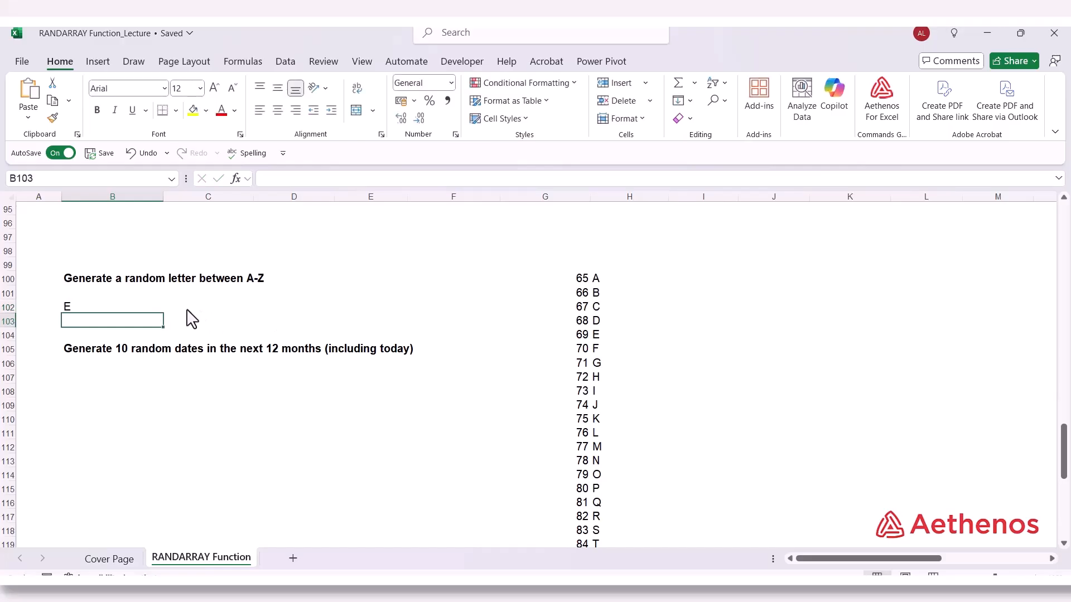
Enter 1 in D102 to force a recalculation of the random letter in B102
left_click(110, 309)
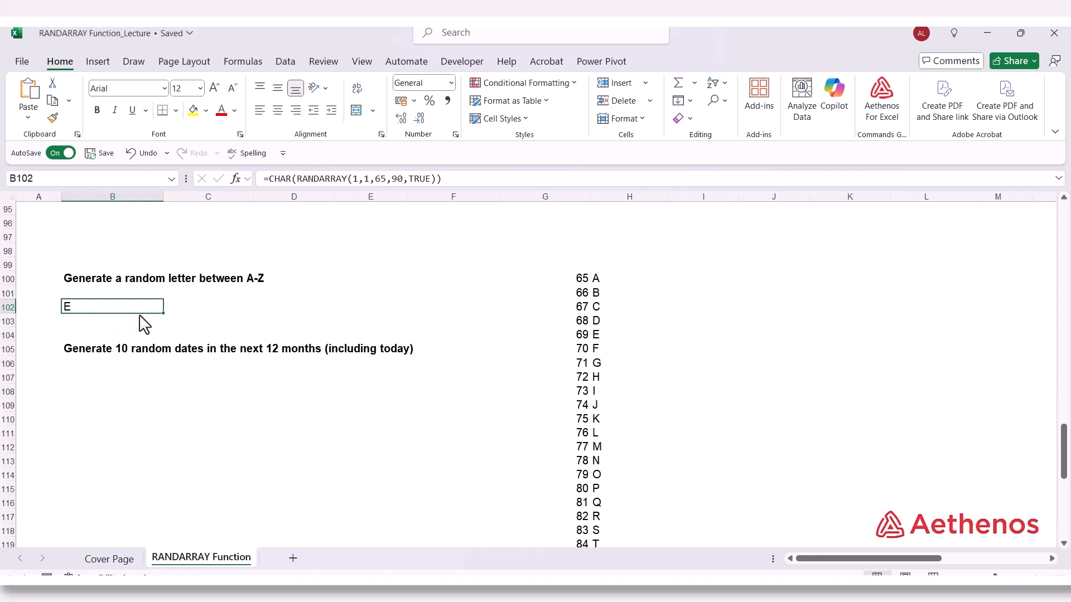
left_click(266, 308)
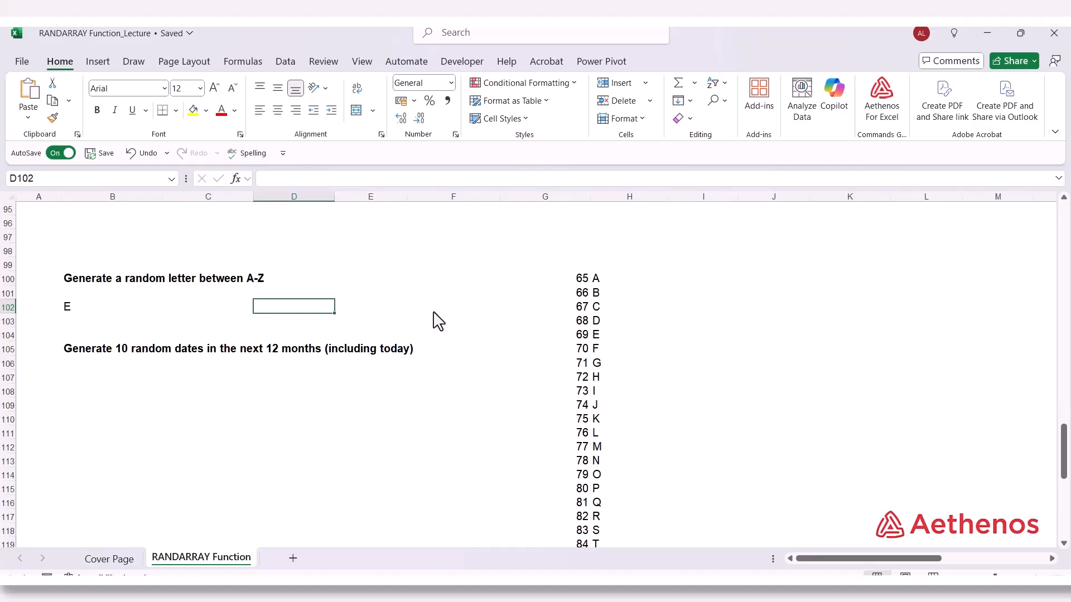
type("1")
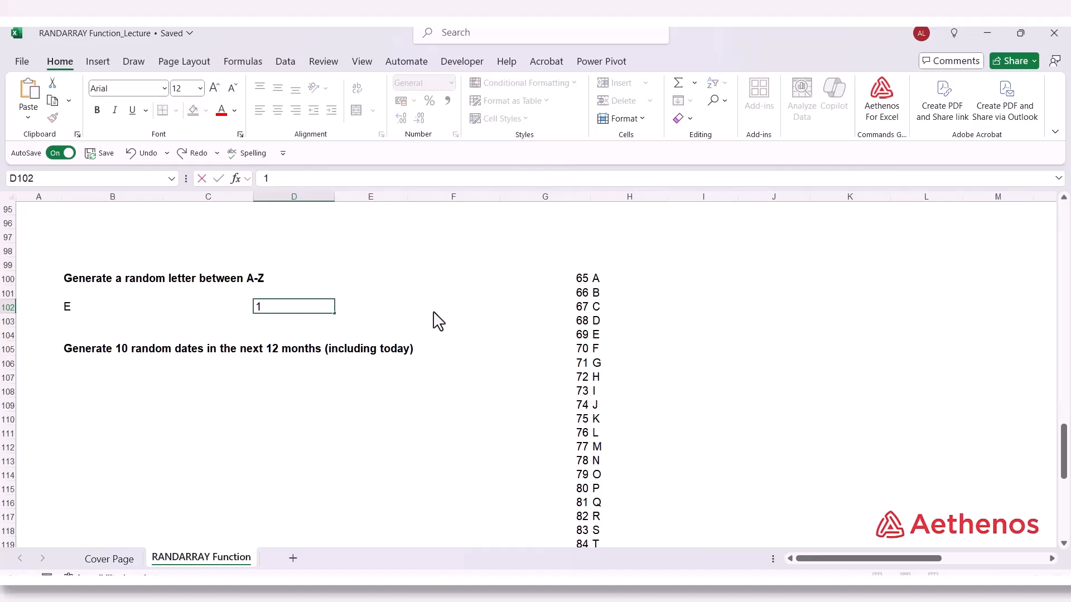
key("Return")
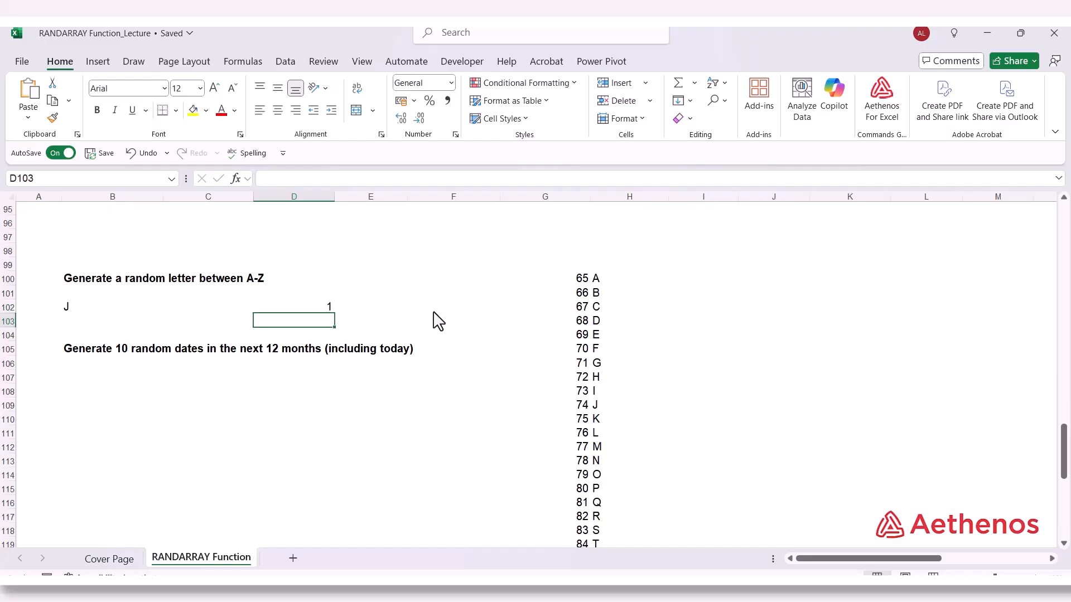
left_click(82, 312)
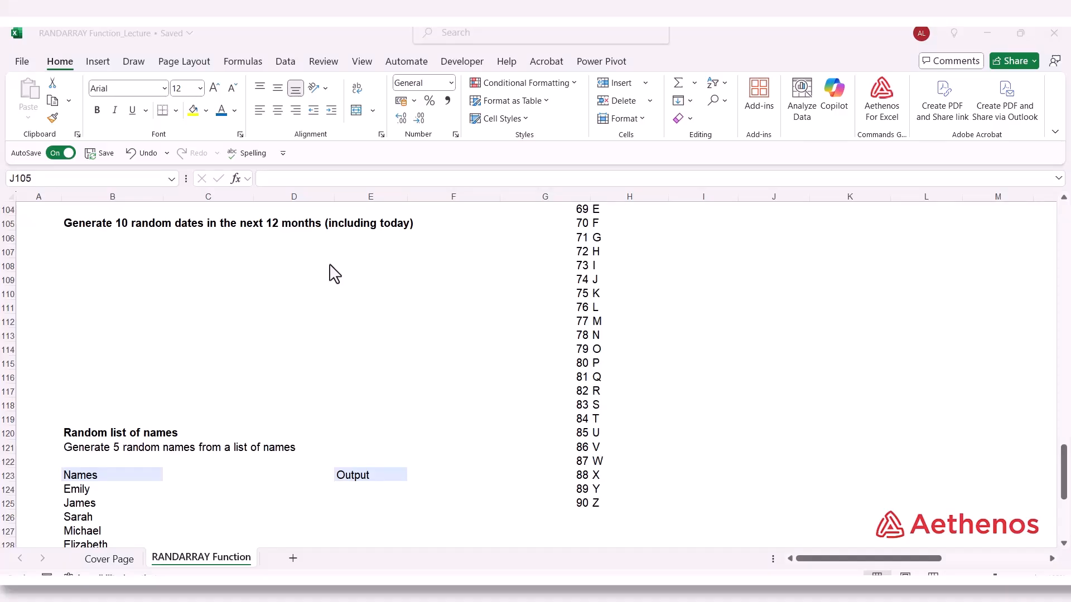
Start a RANDARRAY formula in D107 with 10 rows and 1 column
left_click(294, 252)
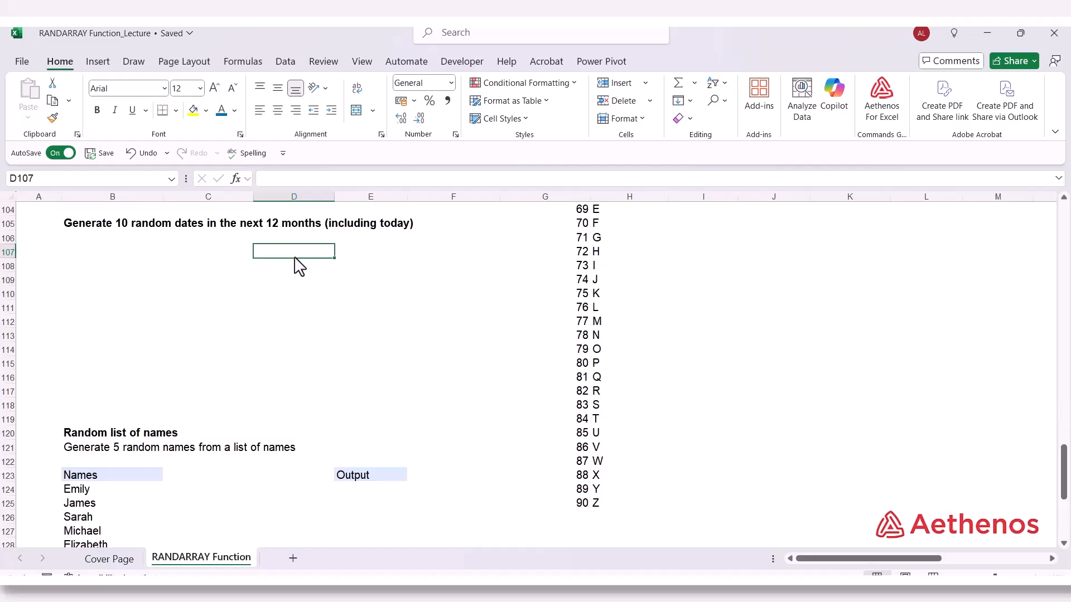
type("=rand")
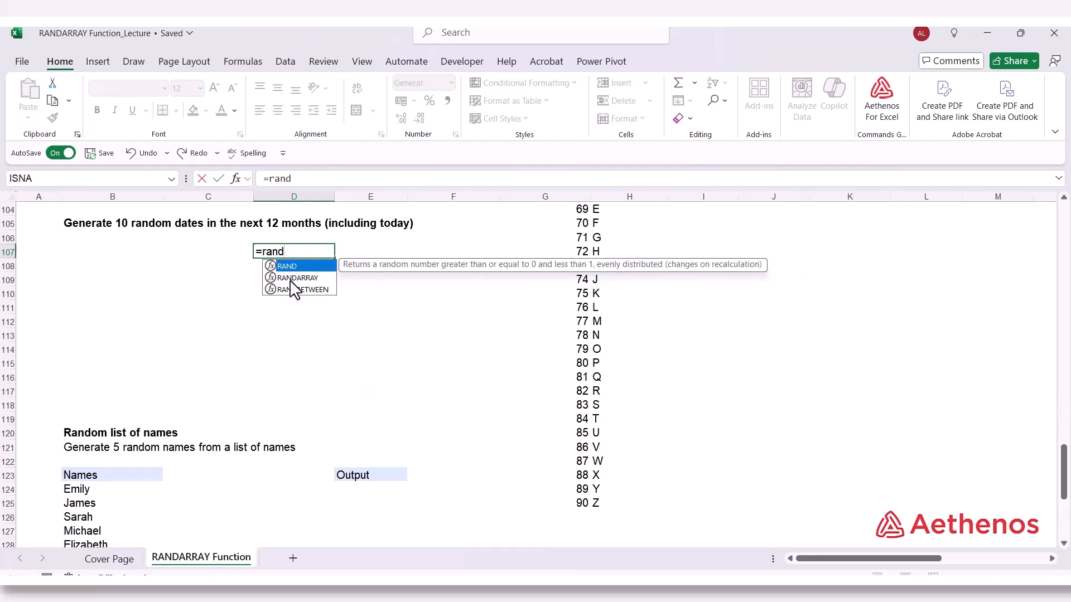
left_click(290, 278)
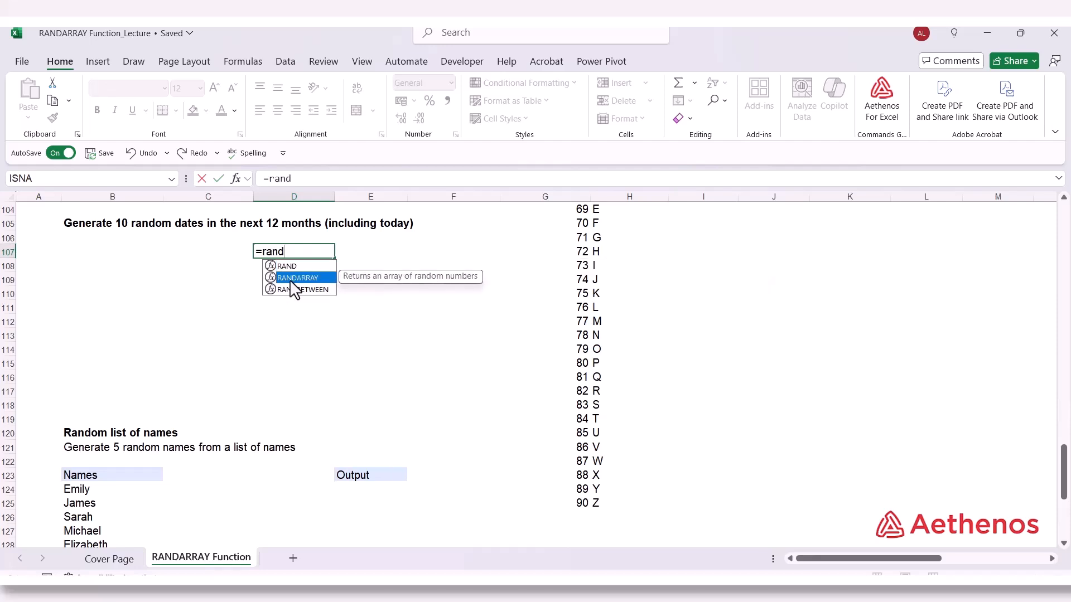
key("Tab")
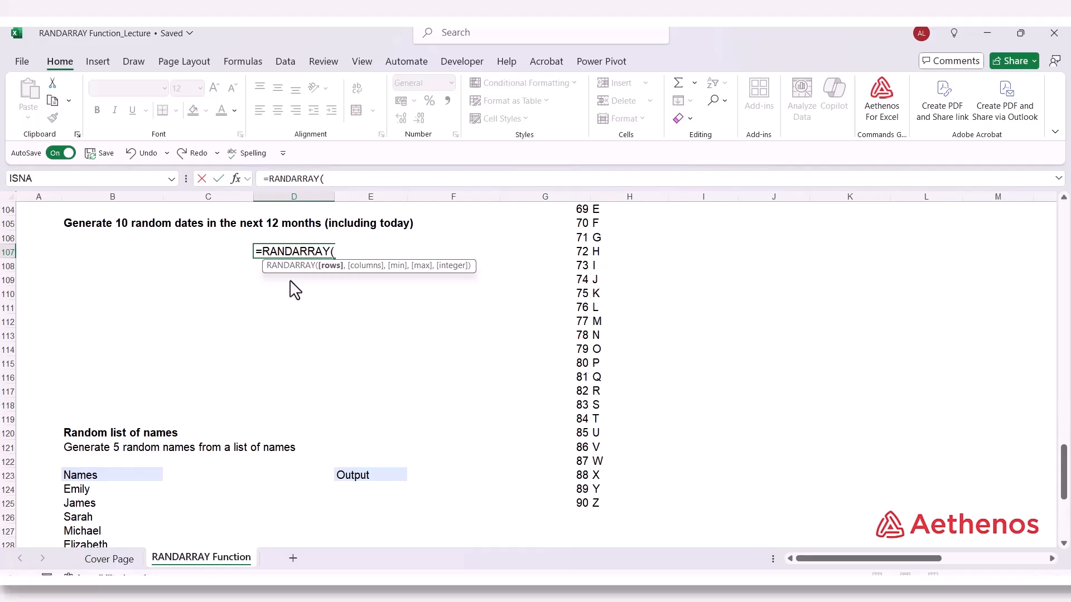
type("10,")
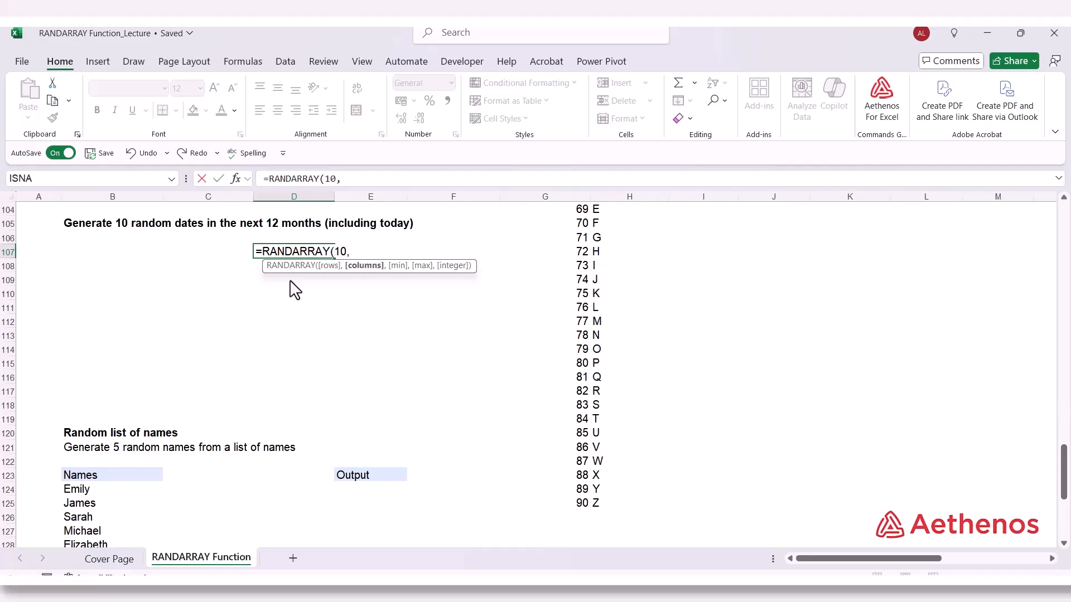
type("1,")
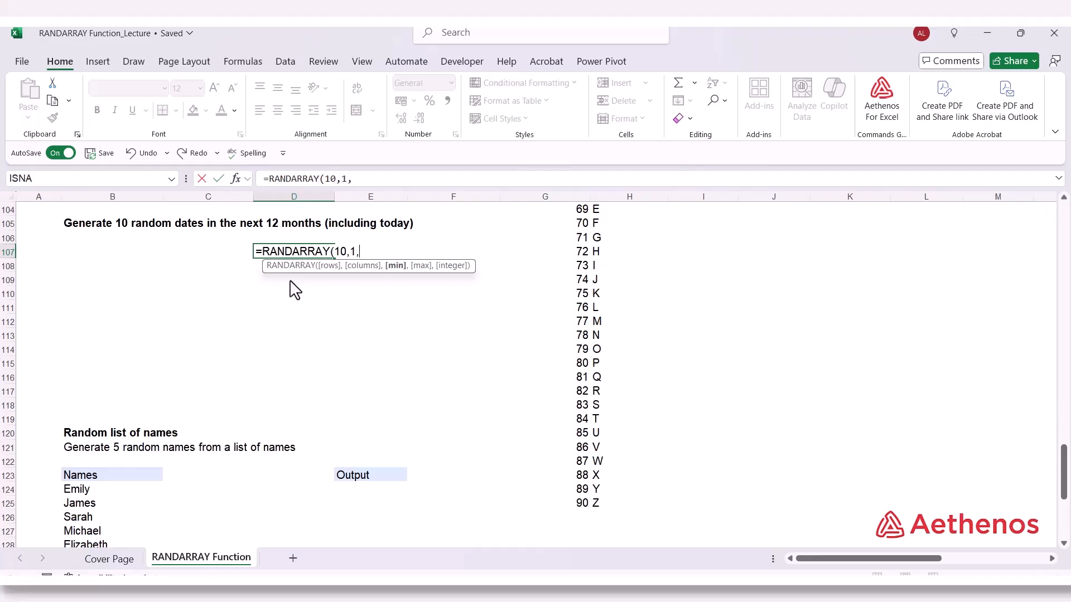
type("\"1/1/2024\",\"")
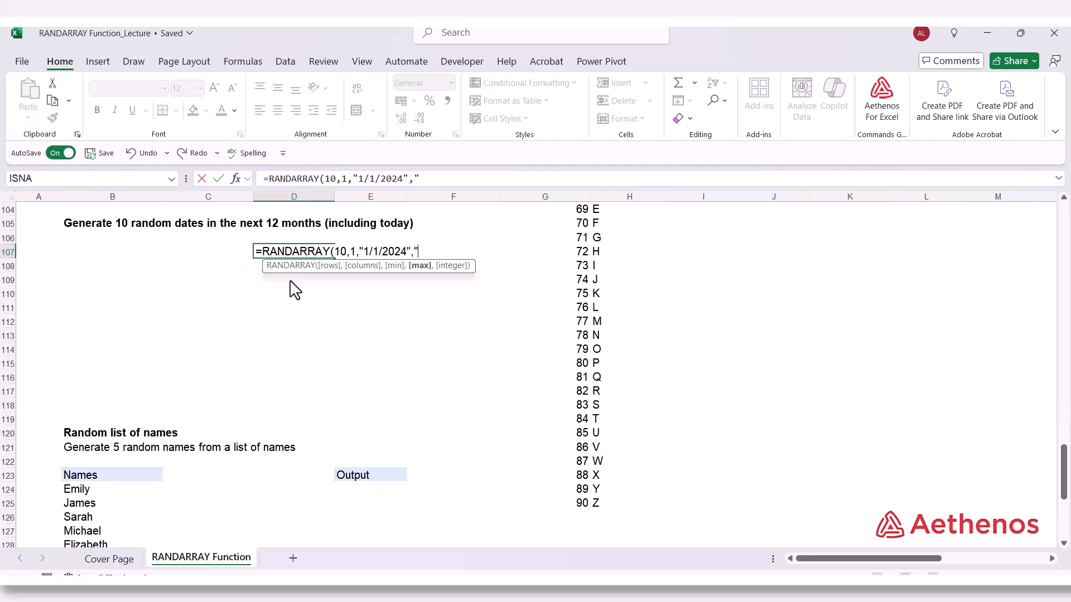
type("30/04/2024")
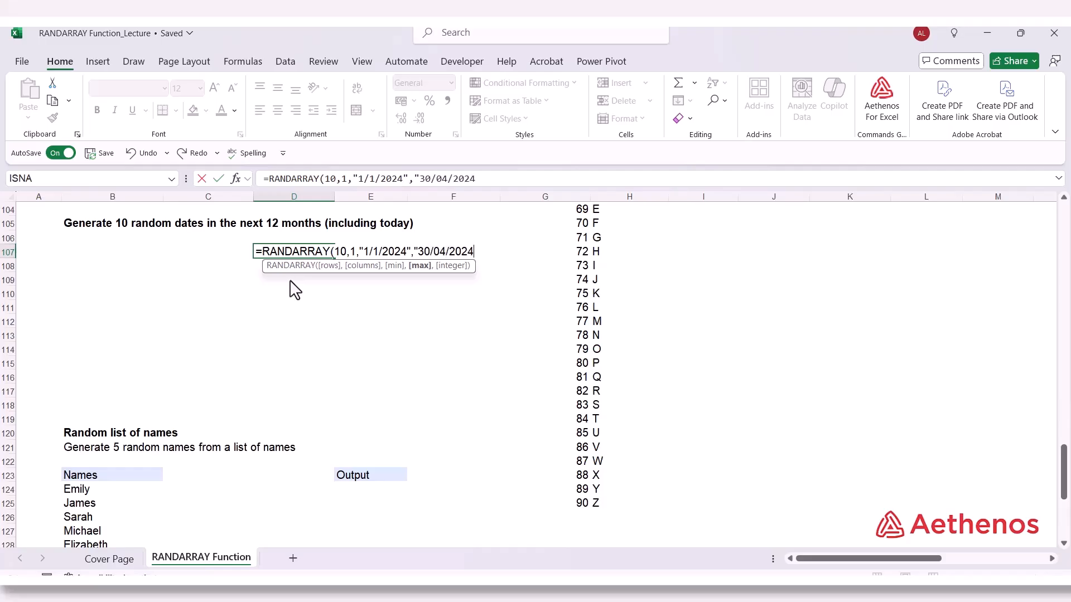
type("\",")
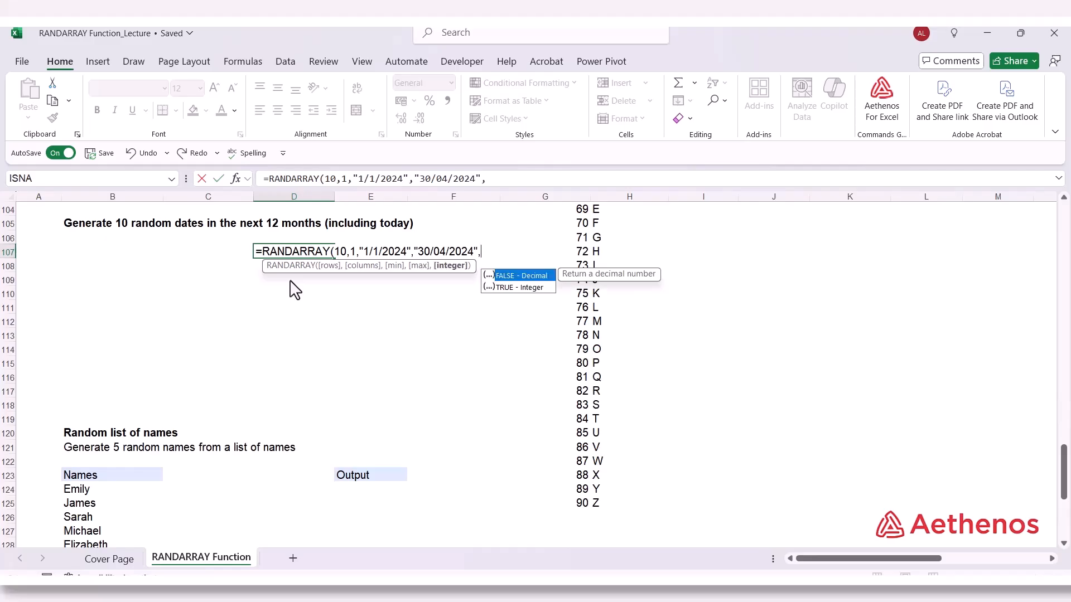
Set the RANDARRAY integer argument to TRUE and commit the formula in D107
key("Down")
key("Tab")
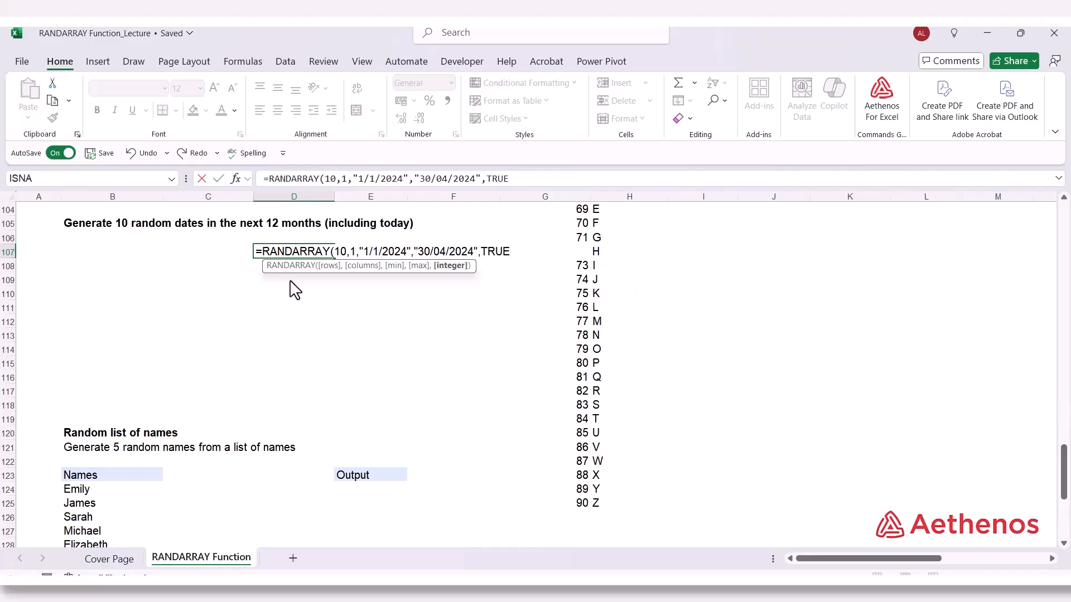
type(")")
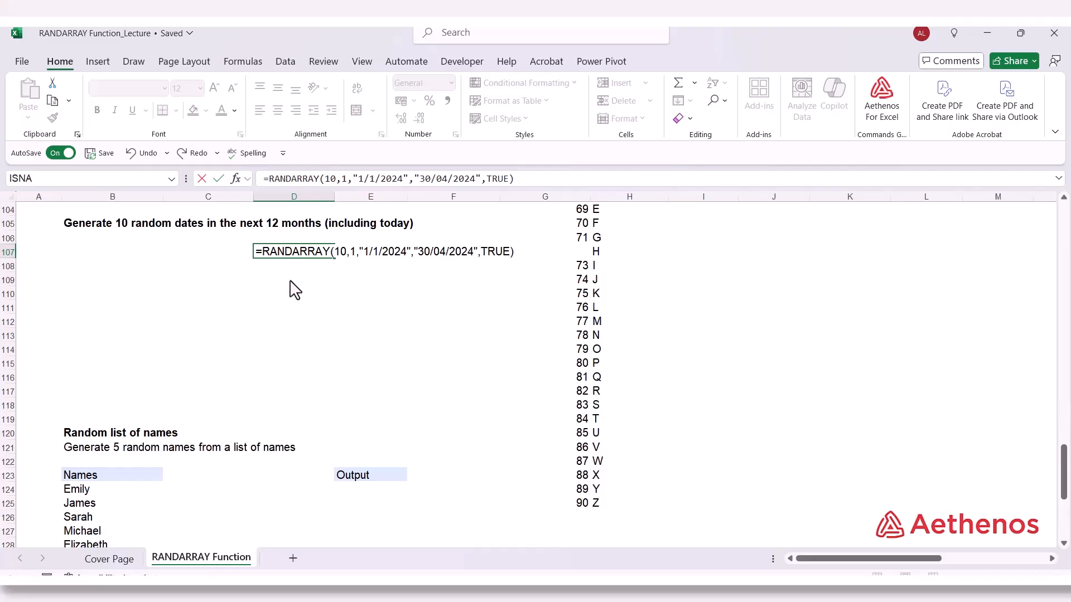
key("Return")
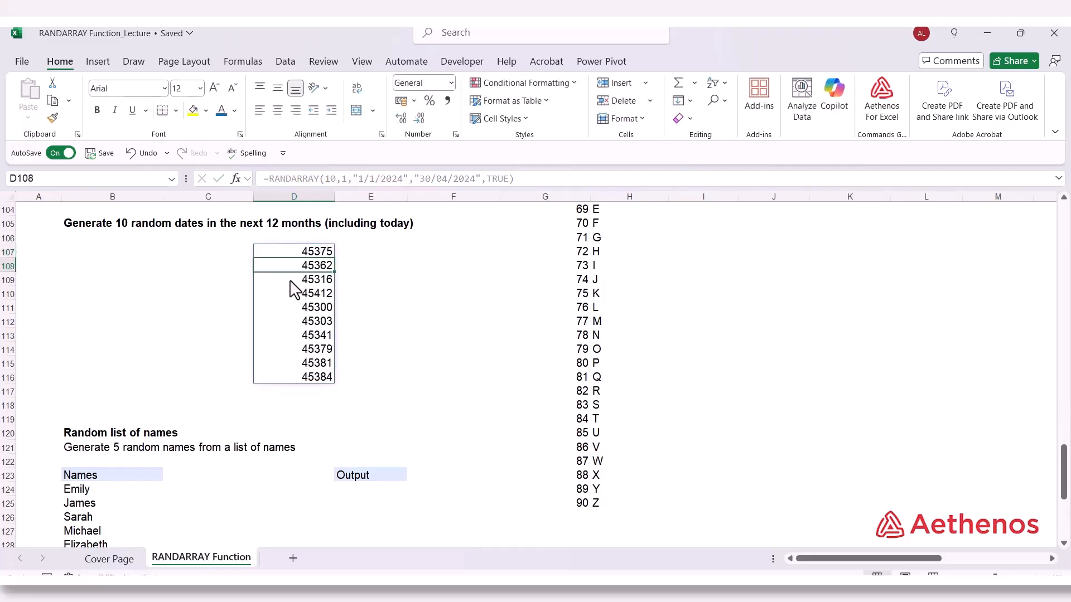
Format the random values in D107:D116 as Short Date and review the formula in D107
left_click_drag(292, 252, 289, 385)
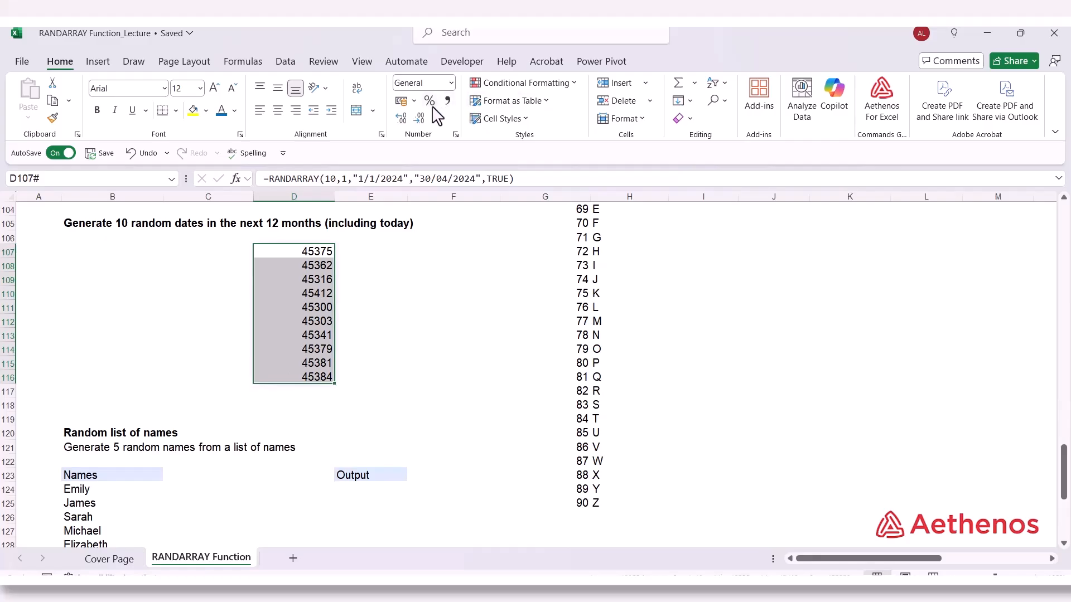
left_click(451, 83)
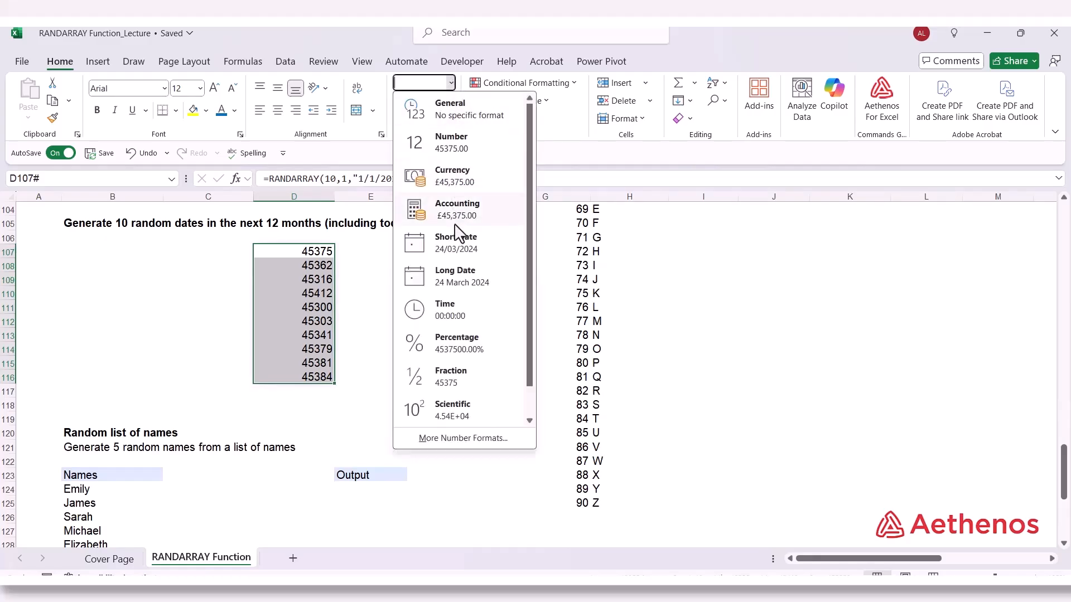
left_click(452, 251)
left_click(437, 267)
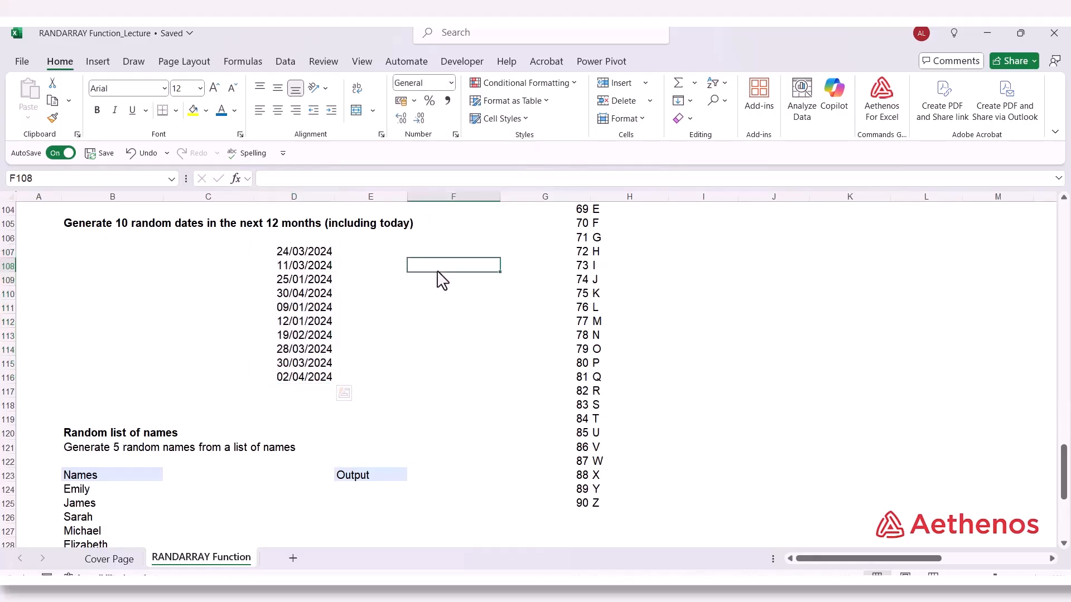
left_click(319, 251)
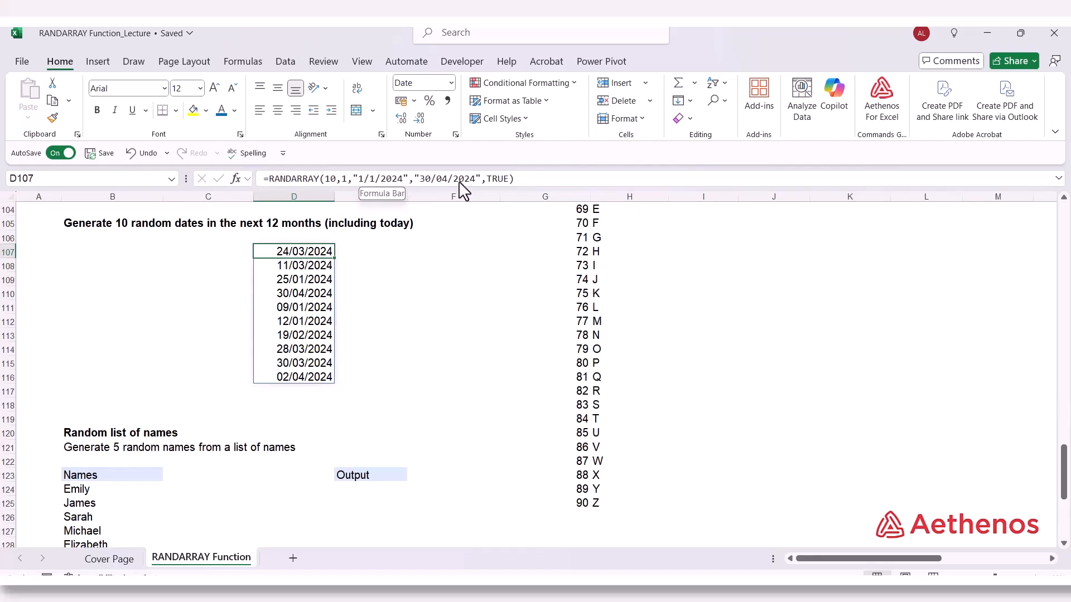
left_click(351, 324)
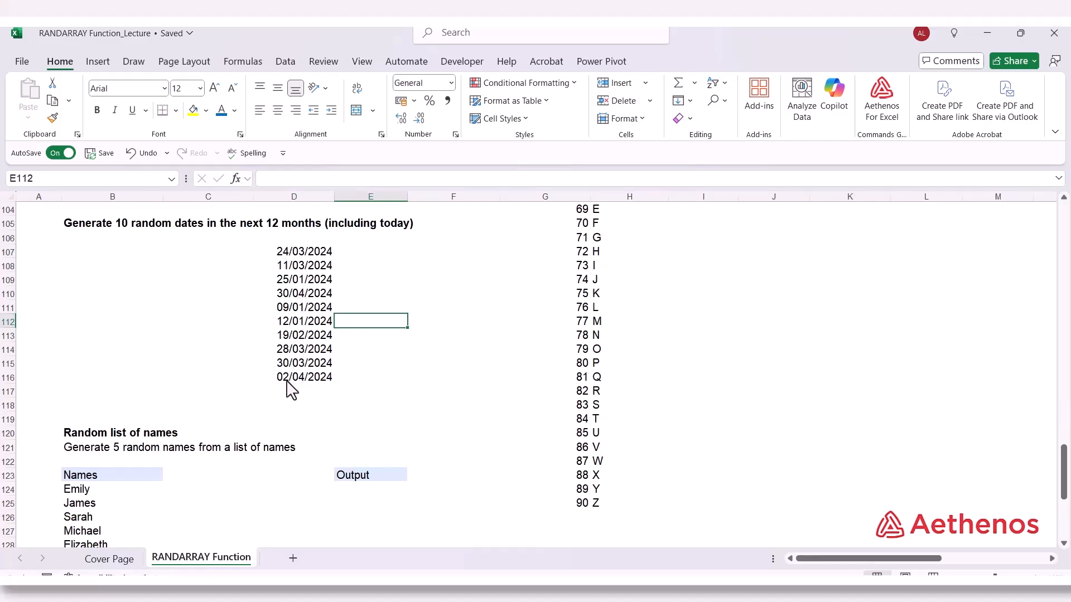
left_click(293, 252)
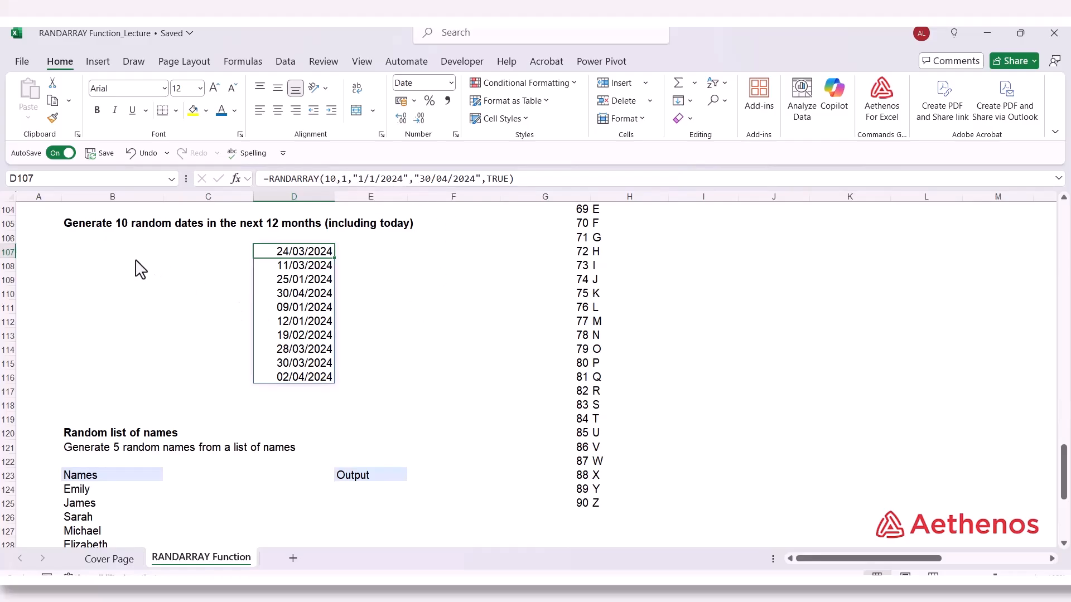
Start a RANDARRAY formula in B107 with 10 rows and 1 column
left_click(92, 255)
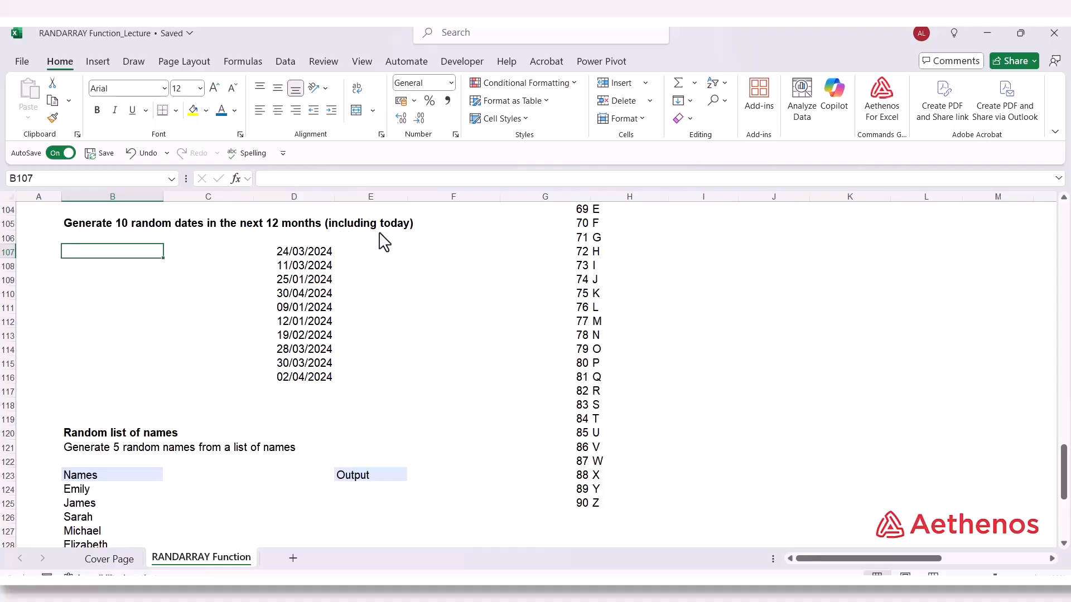
type("=")
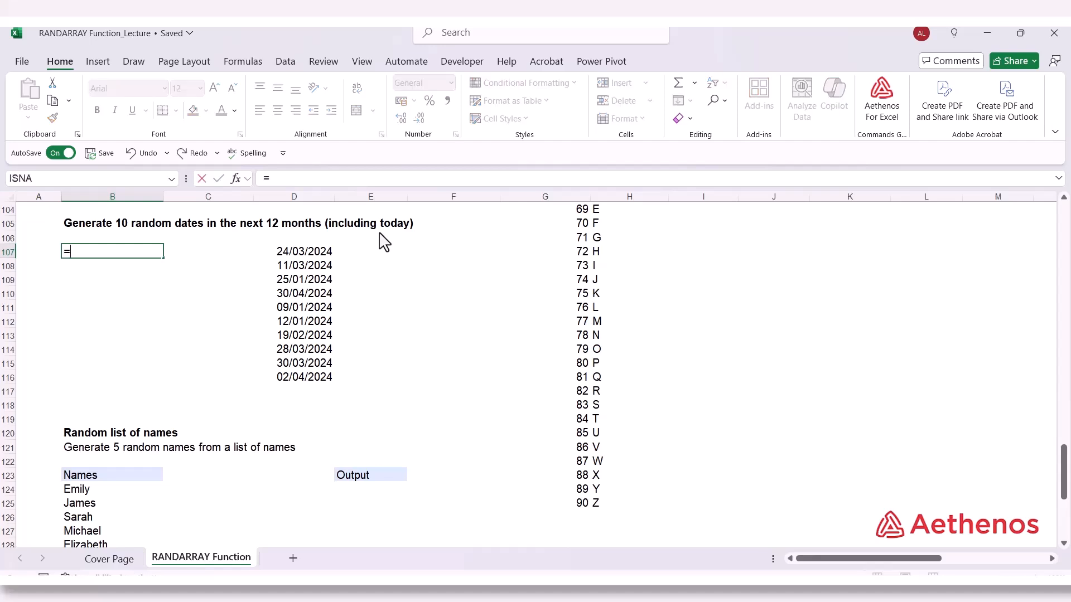
type("rand")
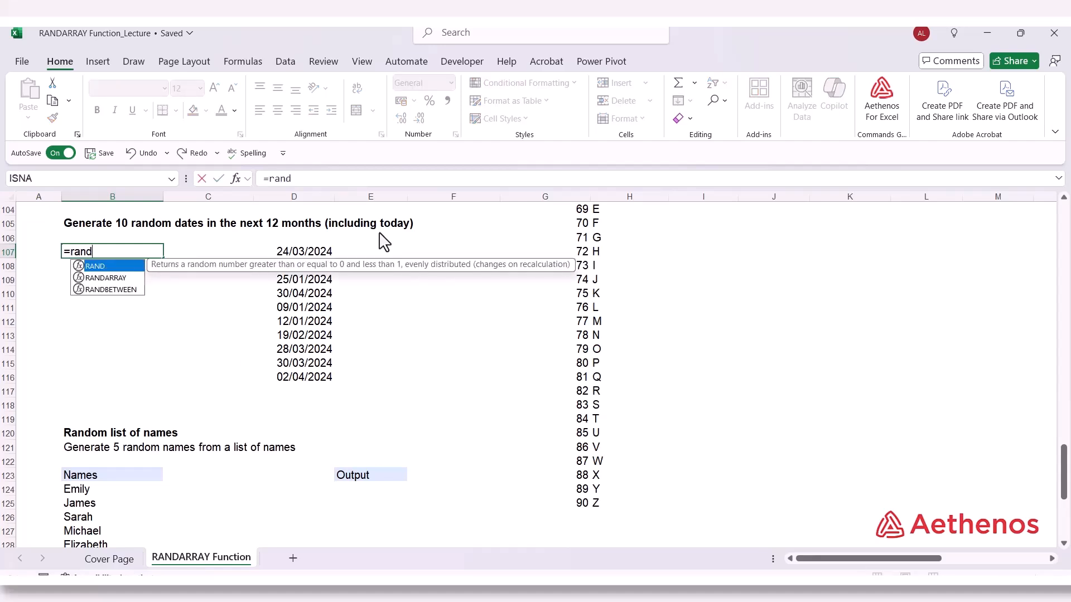
key("Down")
key("Tab")
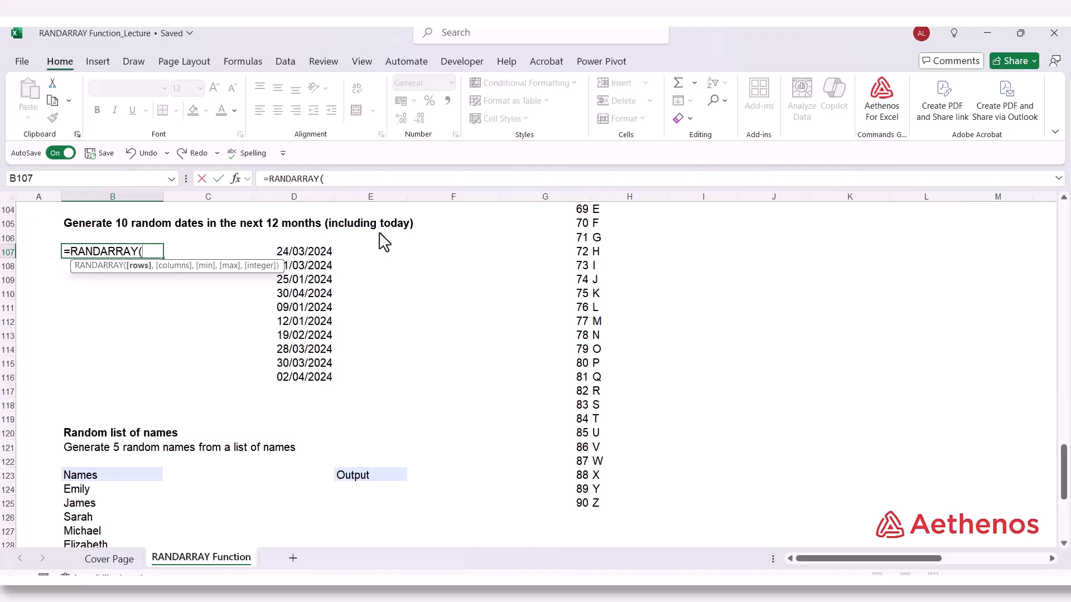
type("10,")
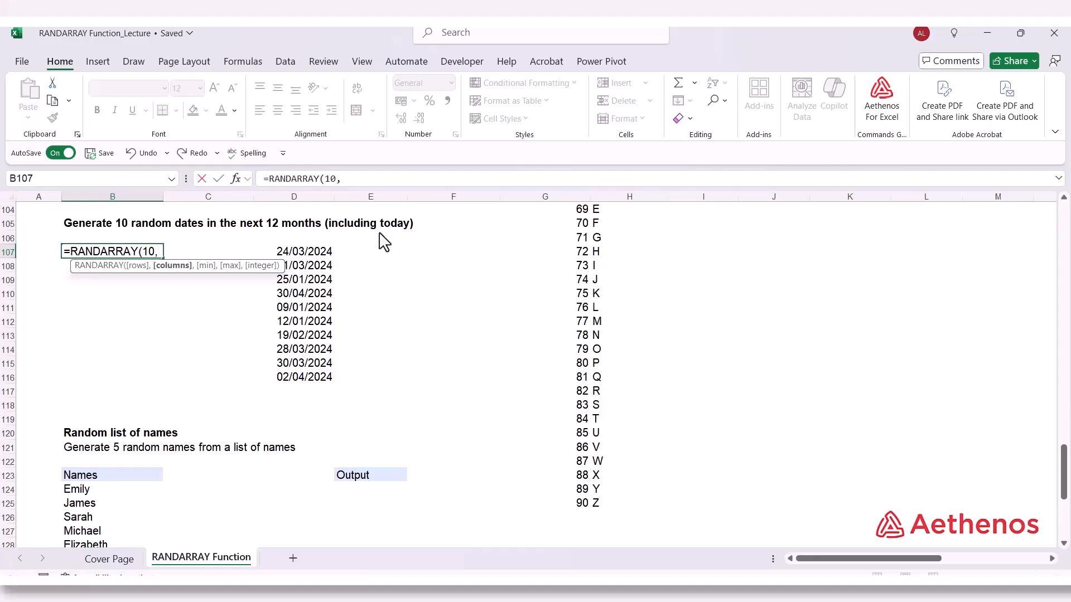
type("1,")
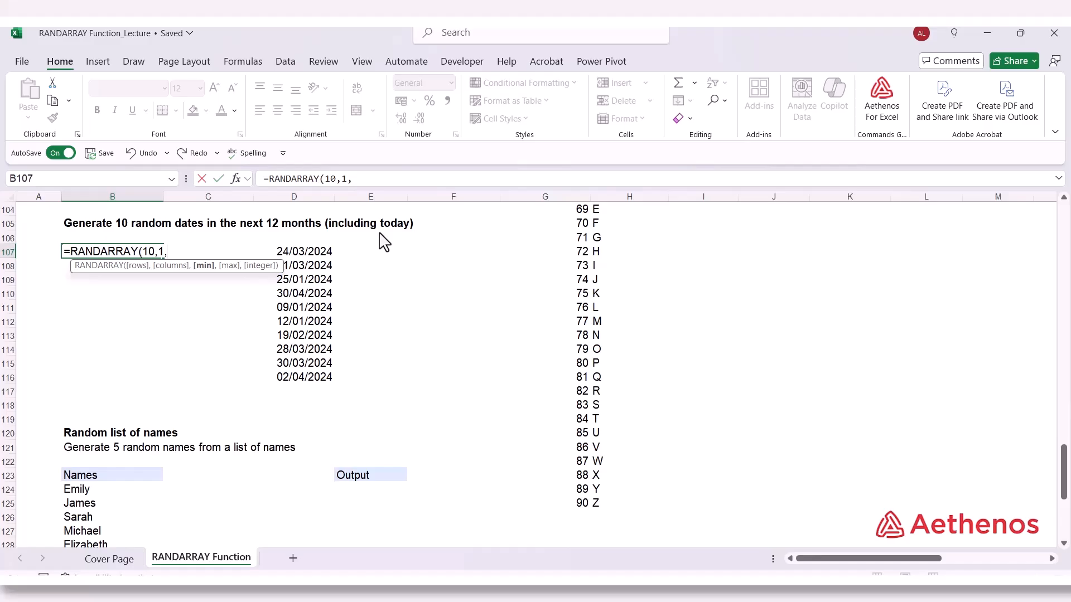
type("t")
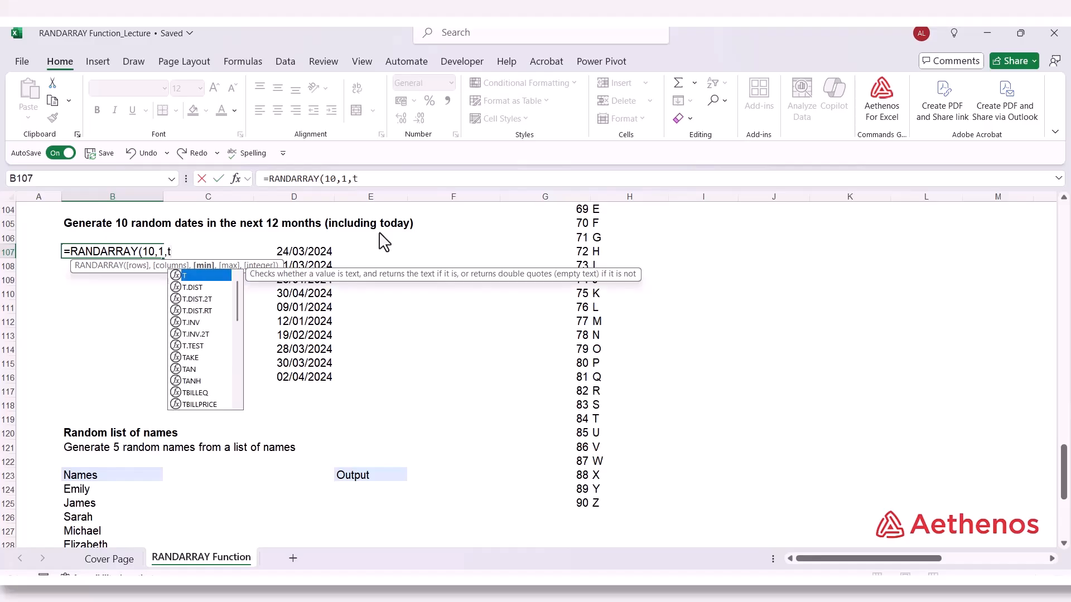
type("od")
Set the RANDARRAY minimum in B107 to today's date with TODAY()
key("Tab")
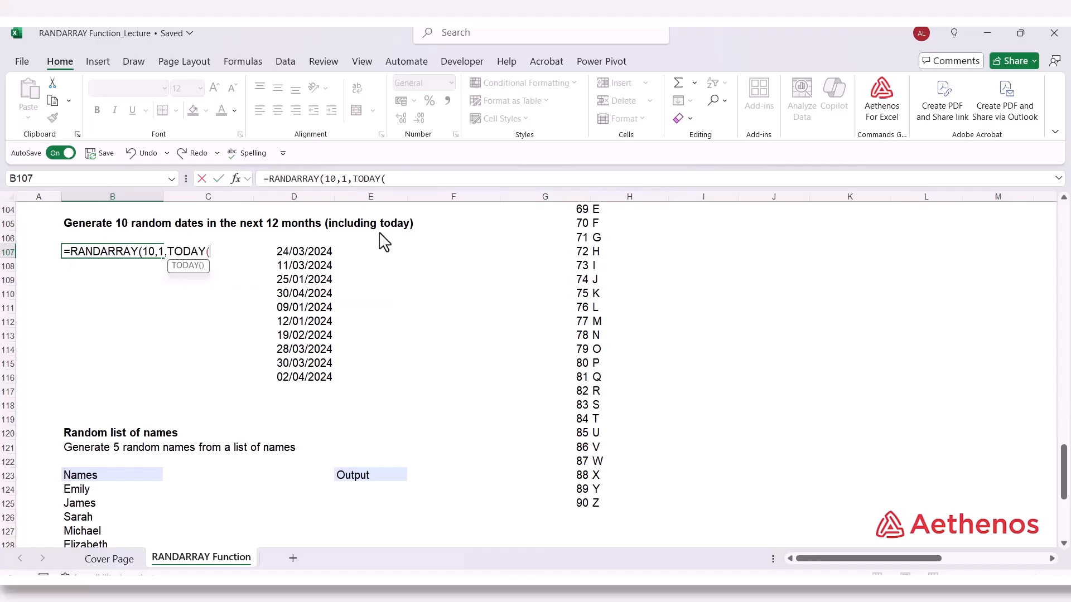
type(")")
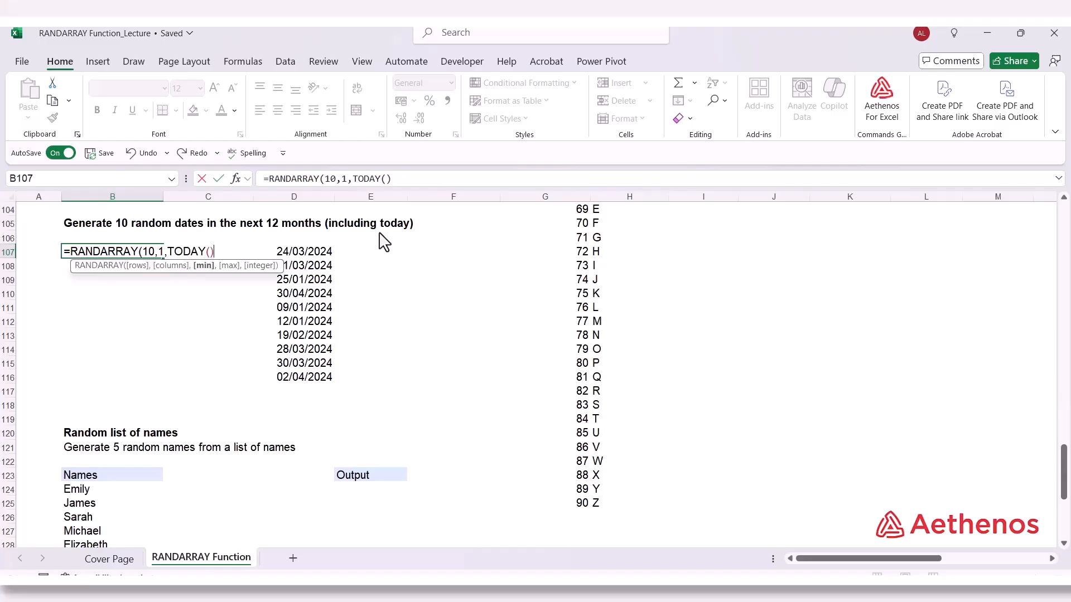
type(",")
Set the RANDARRAY maximum to 12 months from today with EDATE(TODAY(),12)
type("E")
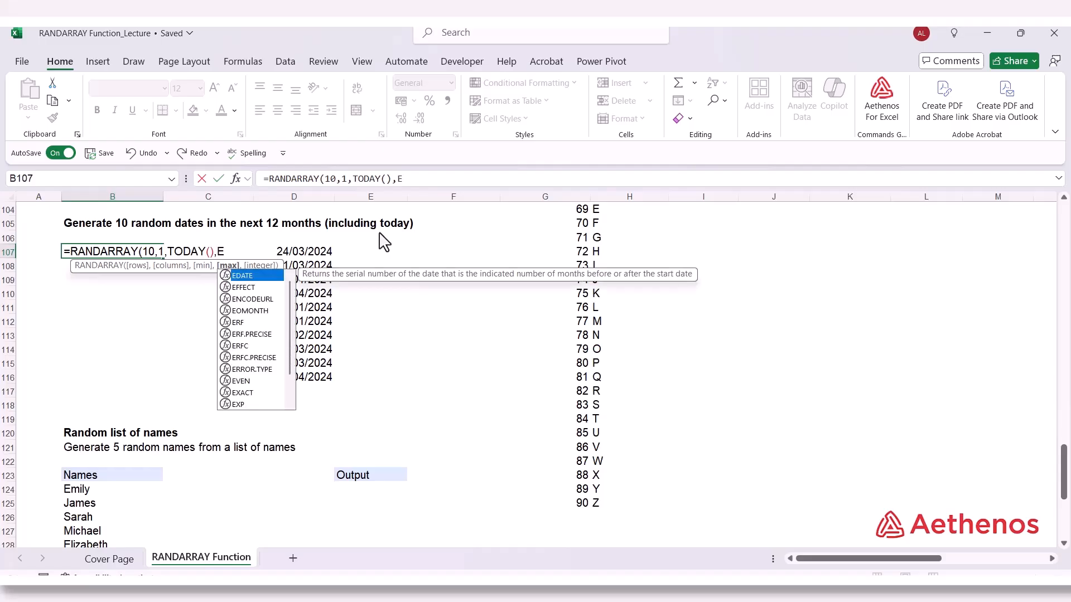
key("Tab")
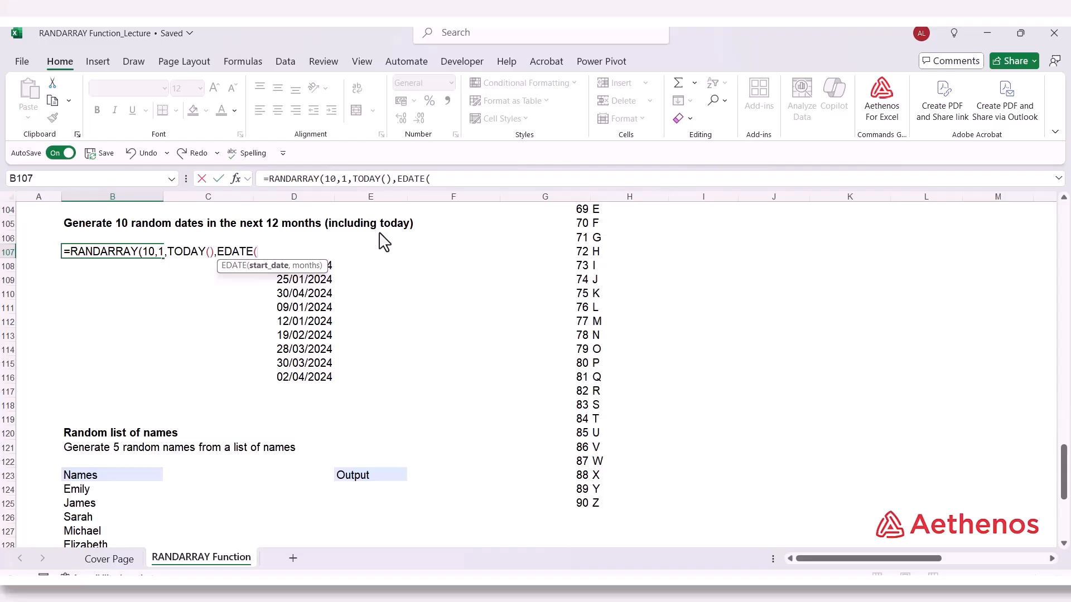
type("t")
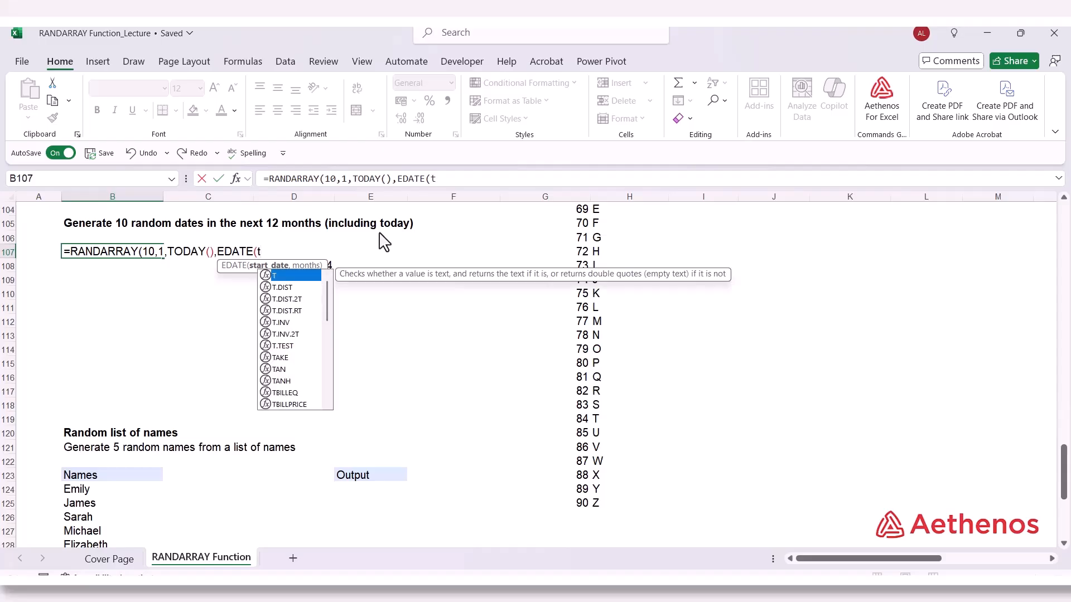
type("oda")
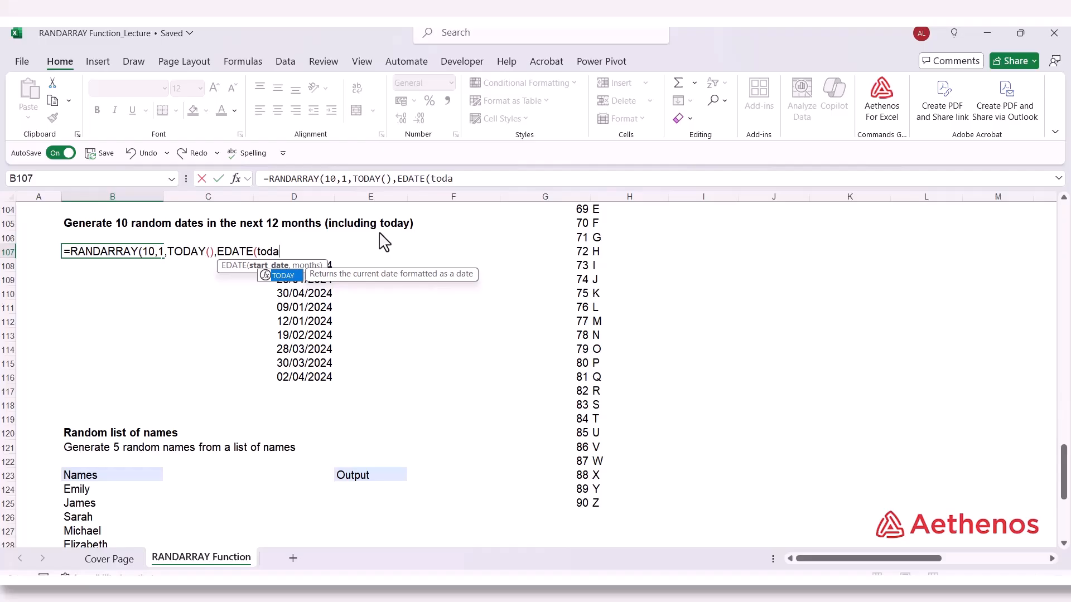
key("Tab")
type(")")
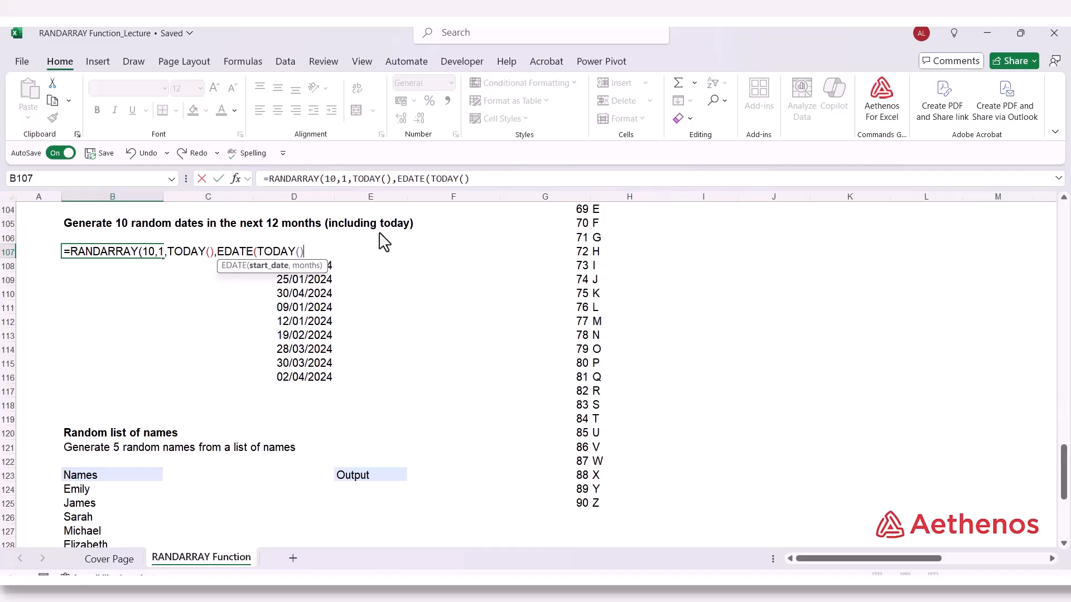
type(",12),")
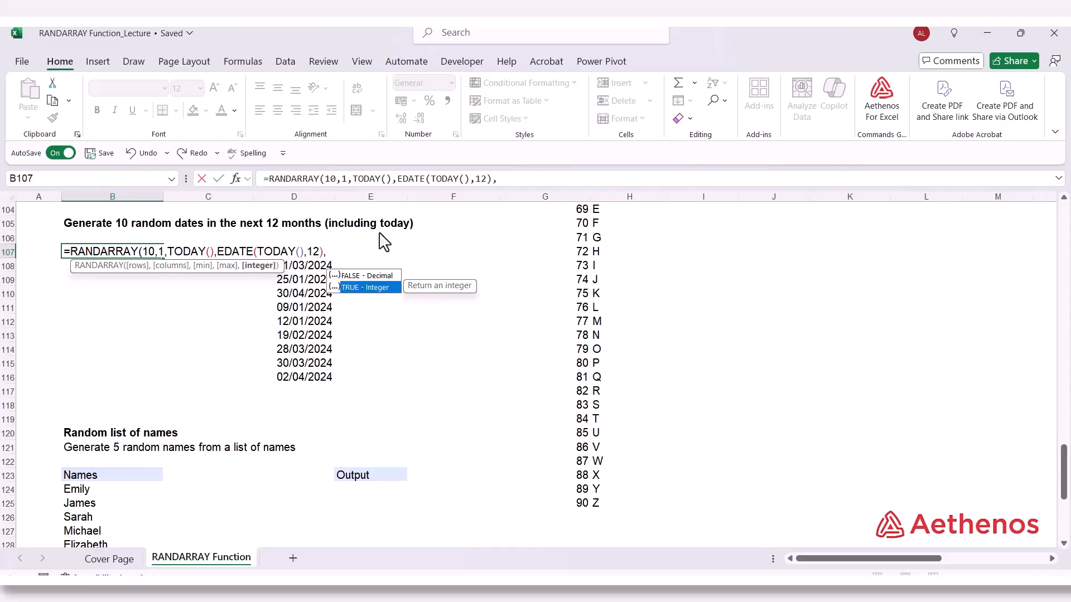
Set the RANDARRAY integer argument to TRUE and commit the formula in B107
key("Tab")
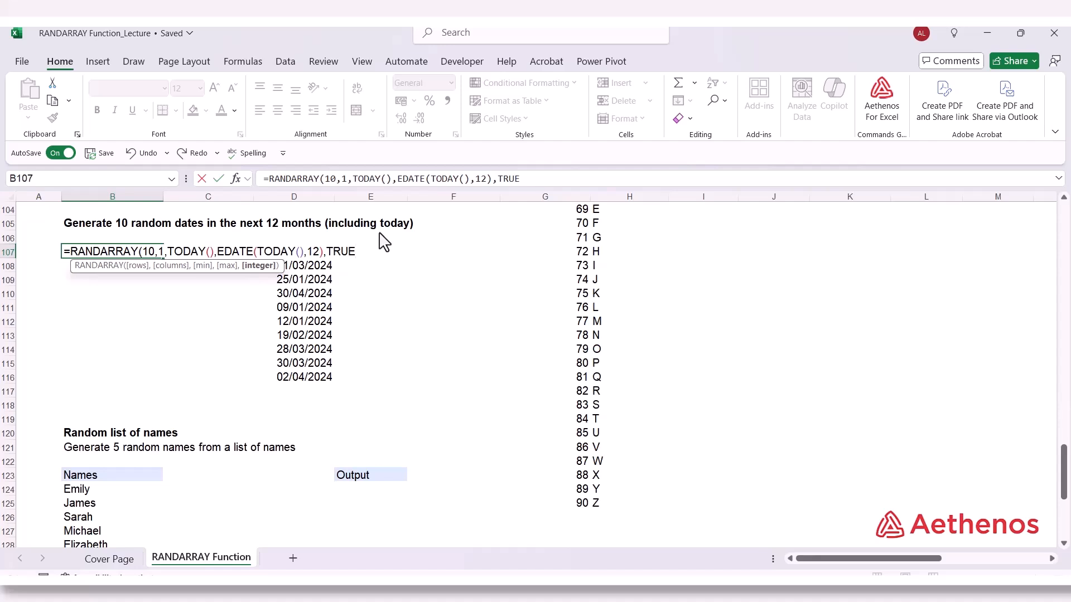
type(")")
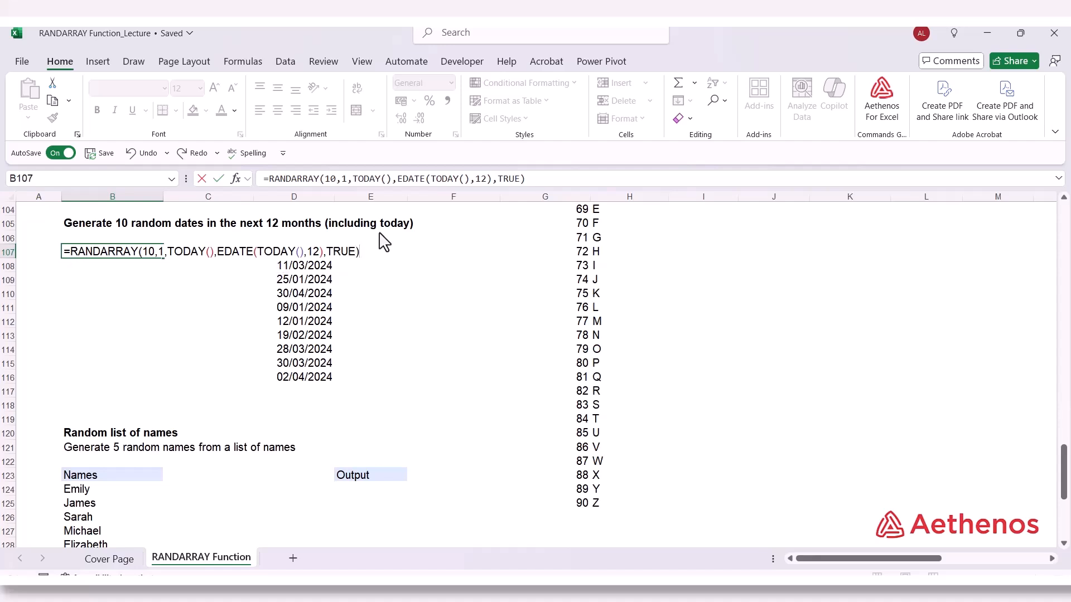
key("Return")
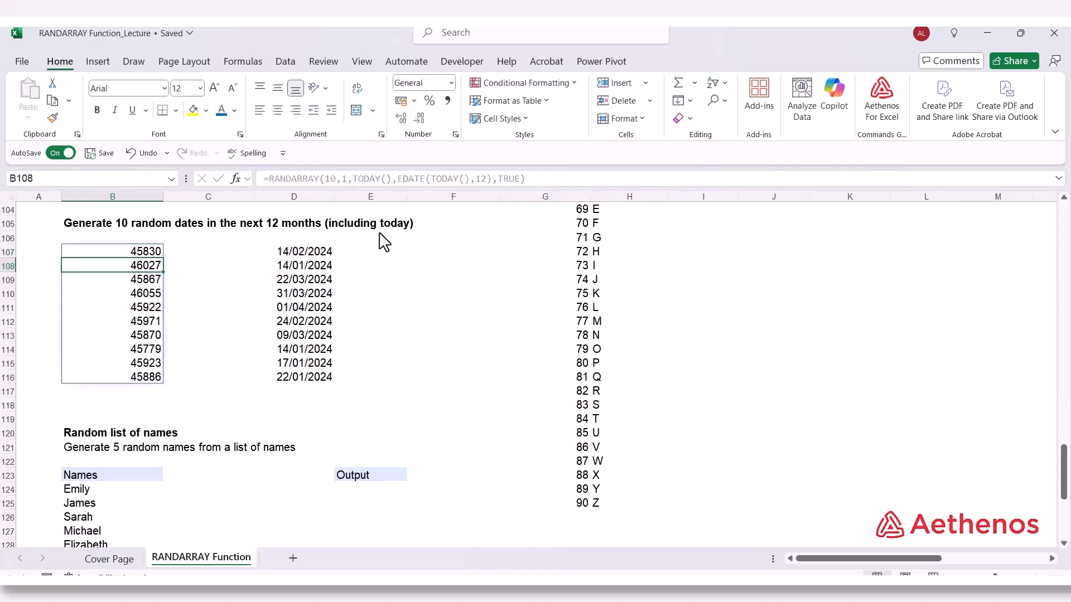
Format the random values in B107:B116 as Short Date
left_click(102, 254)
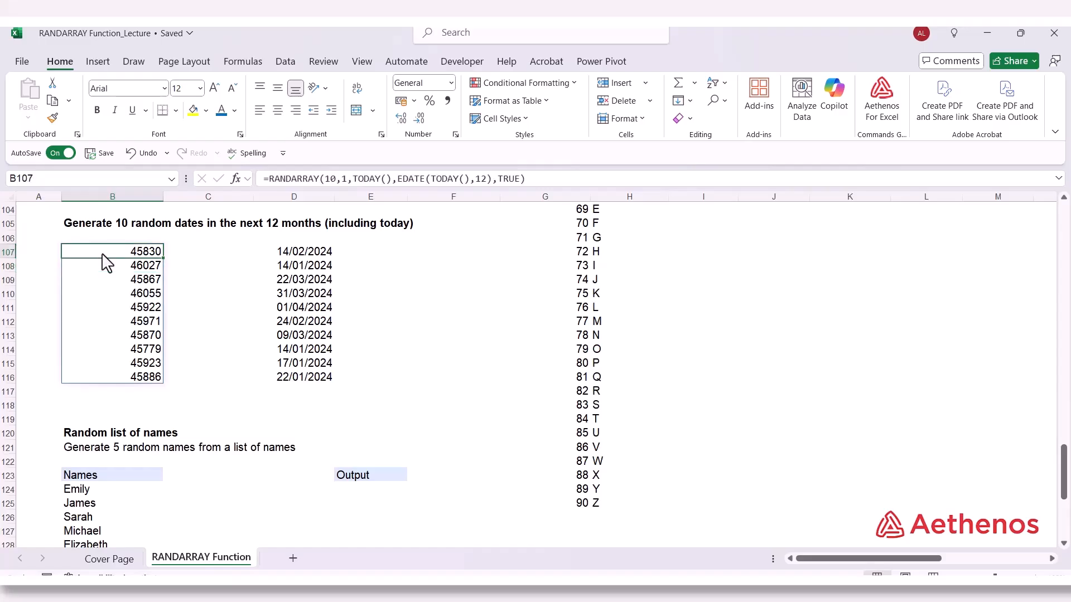
left_click_drag(102, 254, 98, 374)
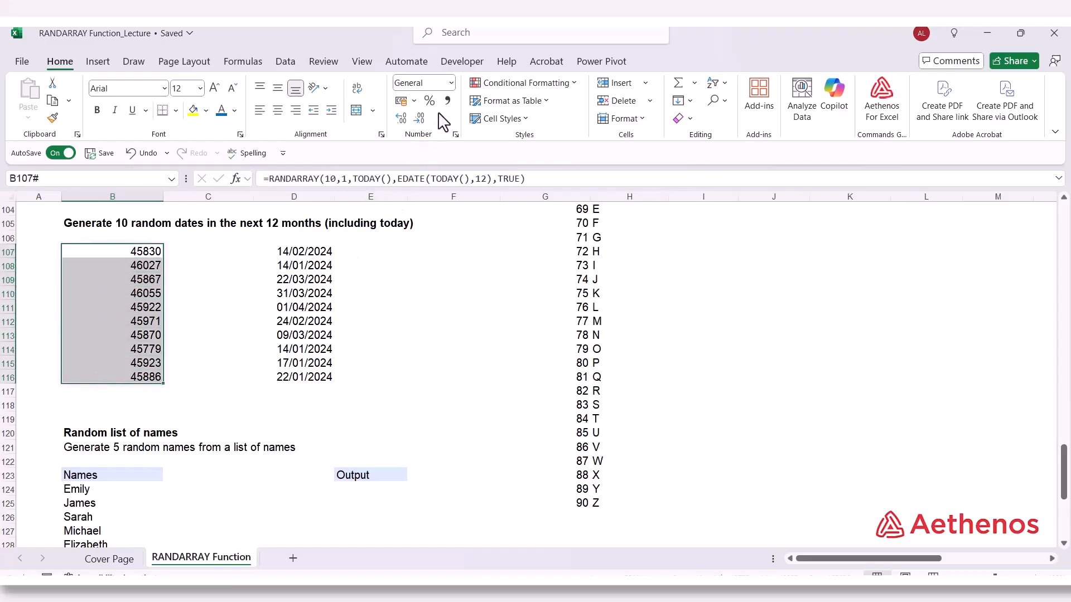
left_click(451, 82)
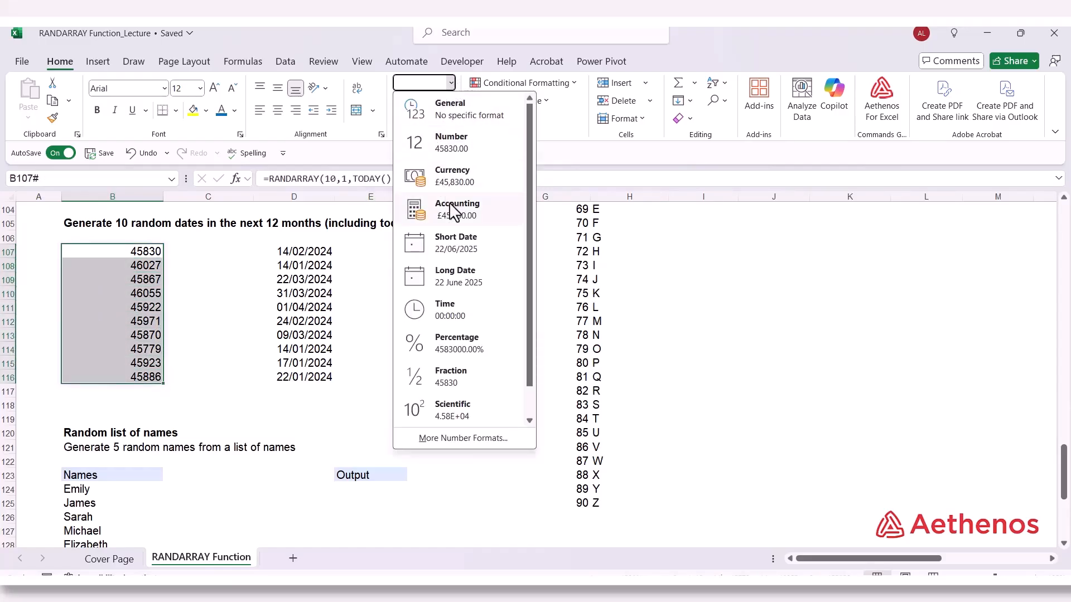
left_click(443, 241)
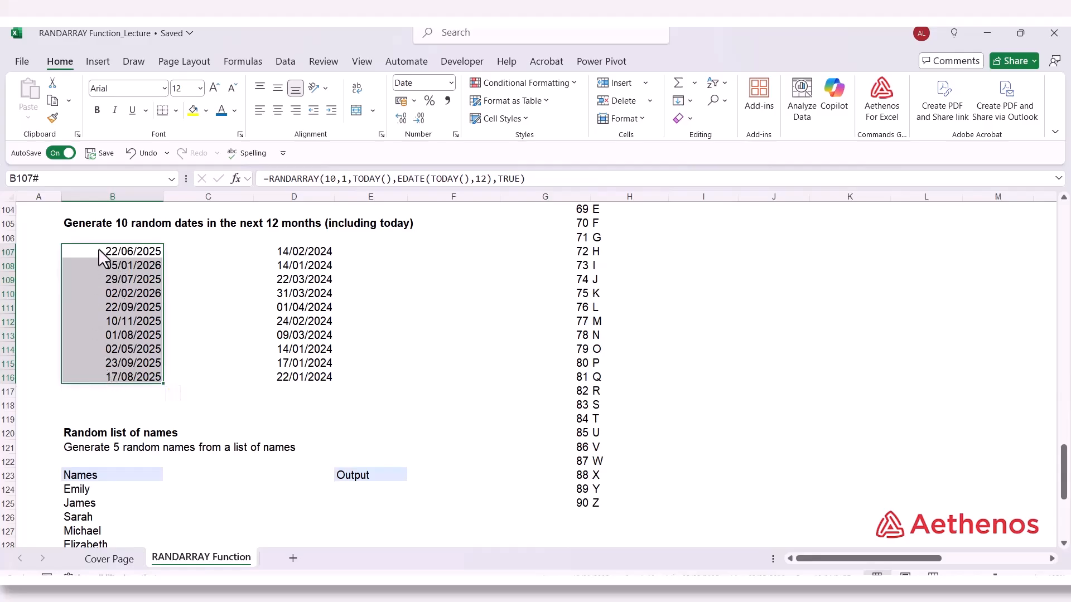
left_click(226, 393)
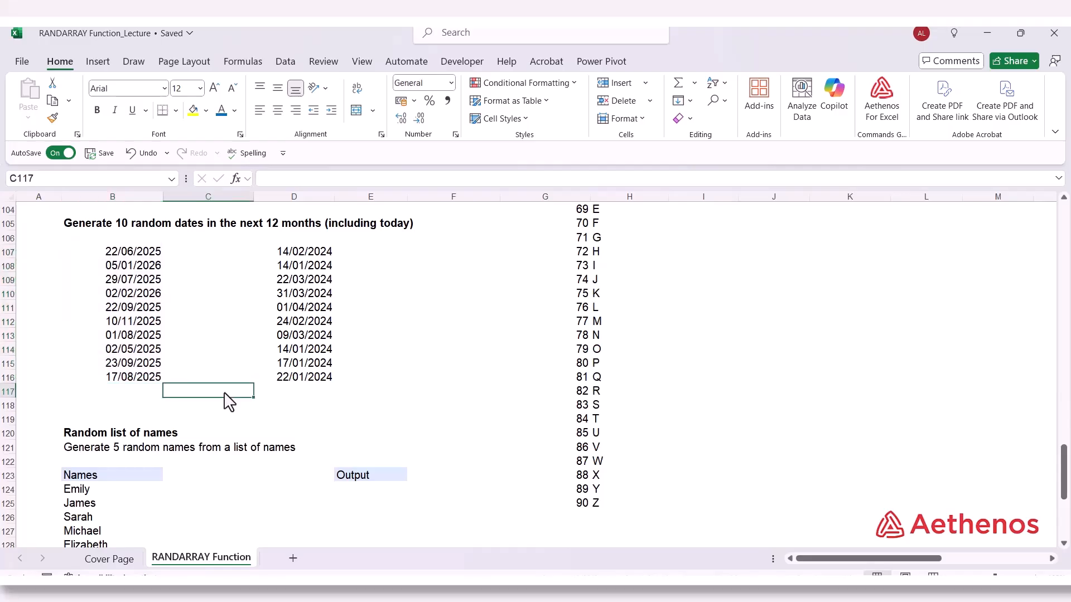
Start an INDEX formula in E124 under the Output header of the random list of names example
scroll(225, 393, "down", 4)
scroll(226, 396, "down", 1)
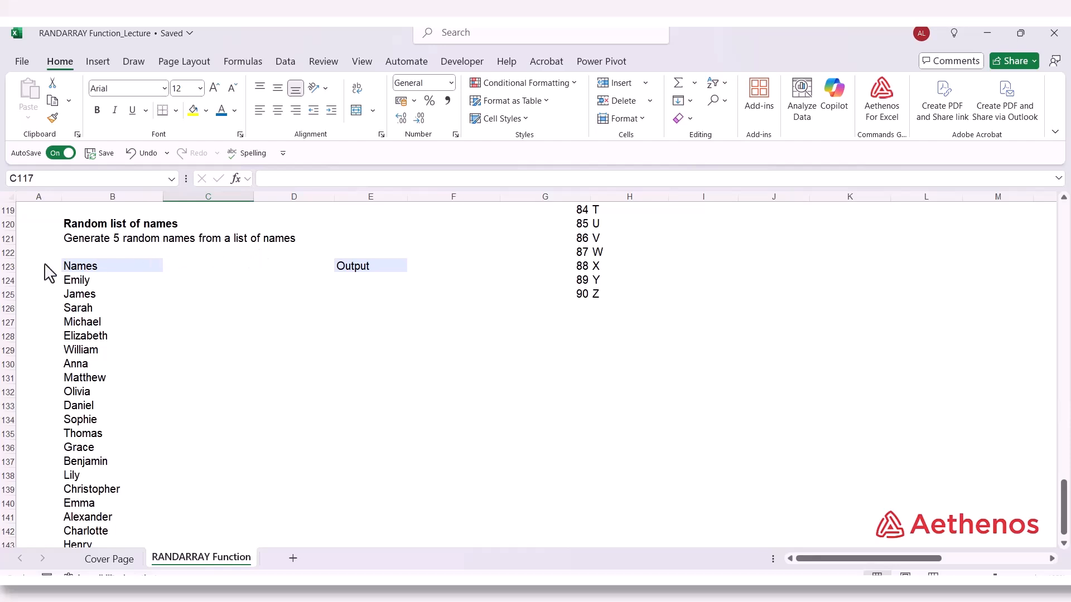
left_click_drag(85, 286, 88, 510)
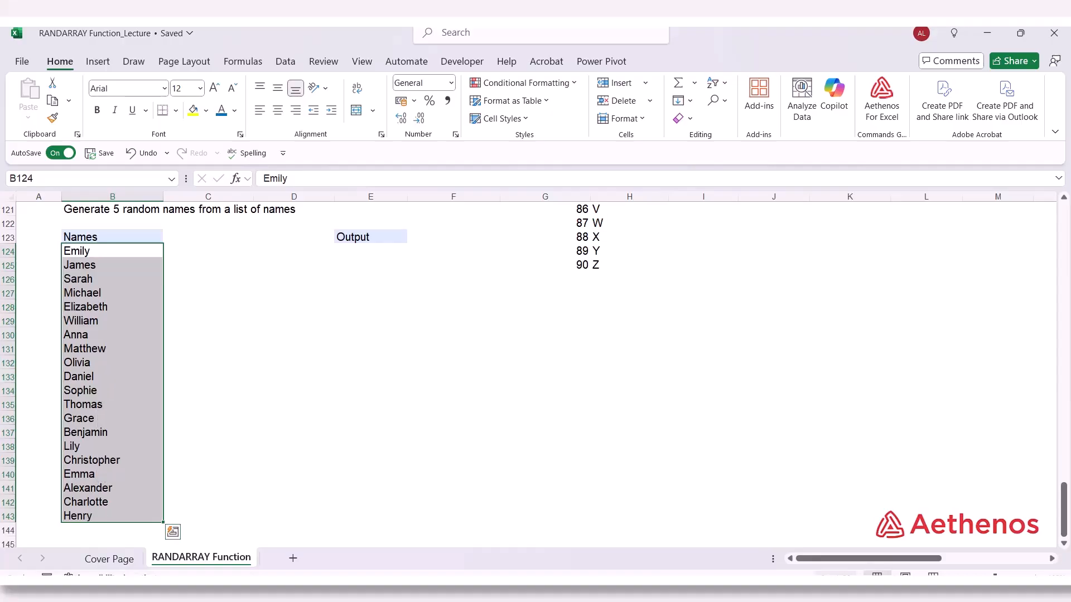
scroll(303, 376, "up", 4)
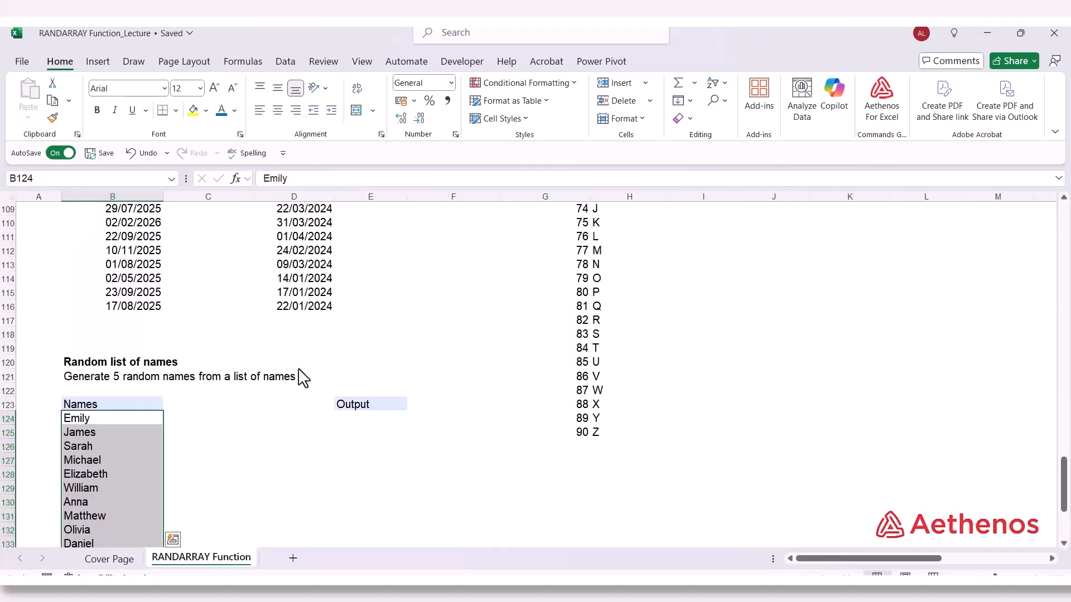
left_click(145, 418)
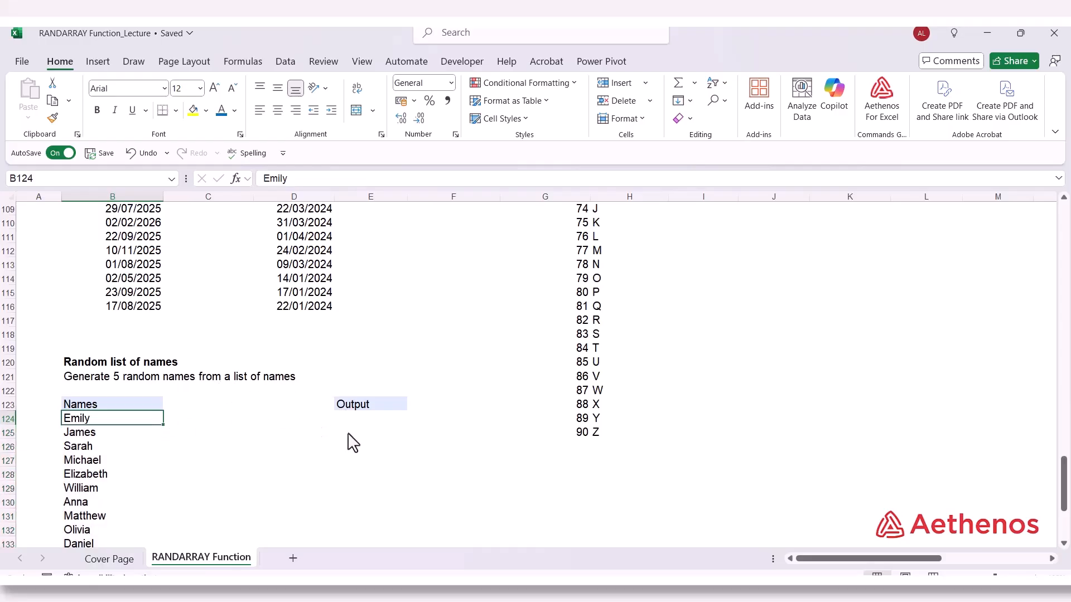
left_click(354, 420)
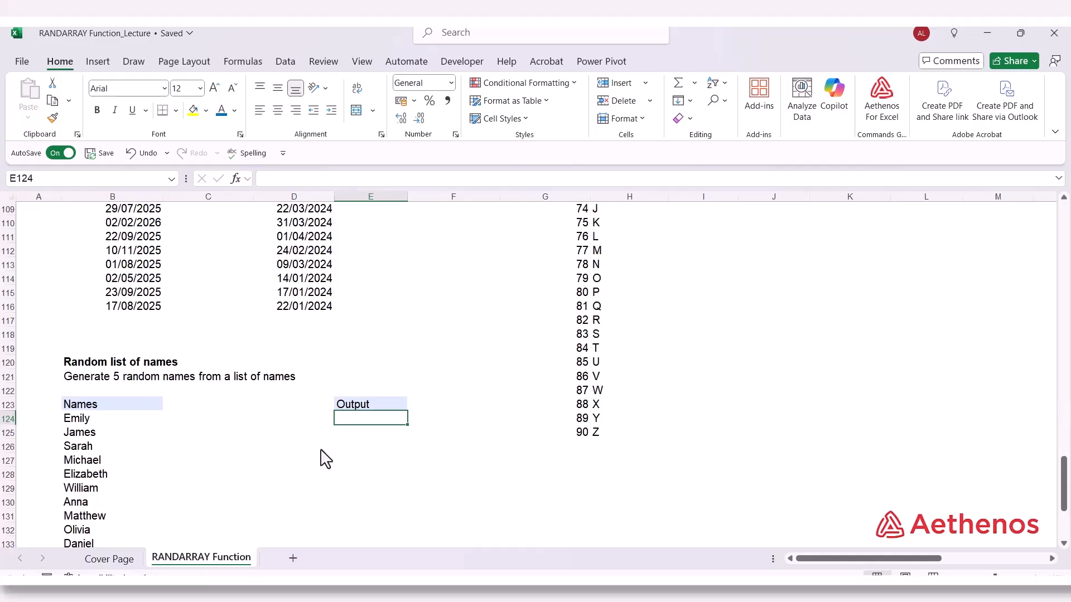
type("=")
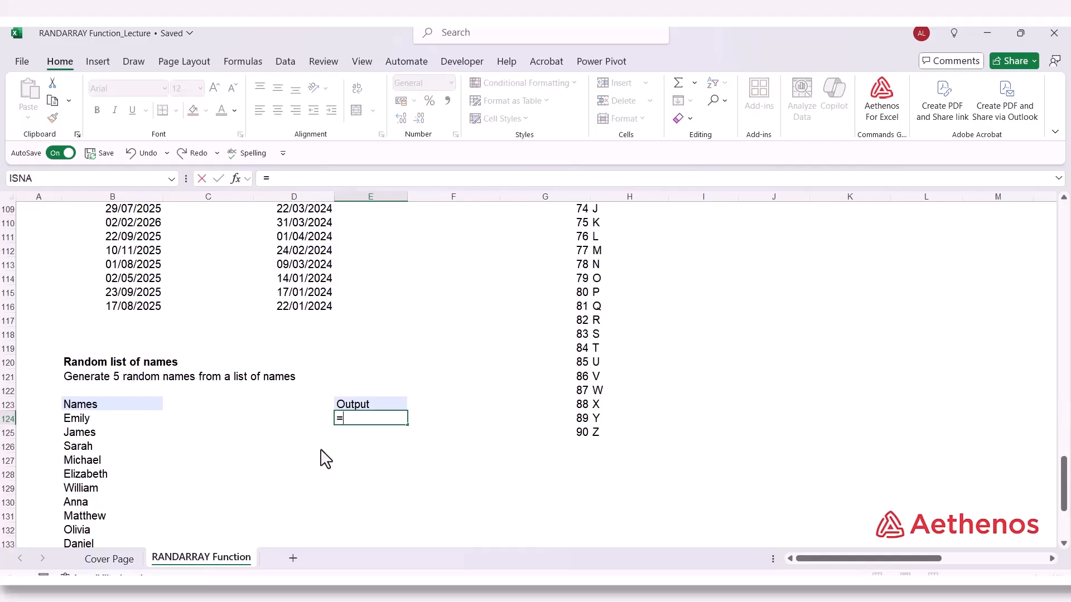
type("inde")
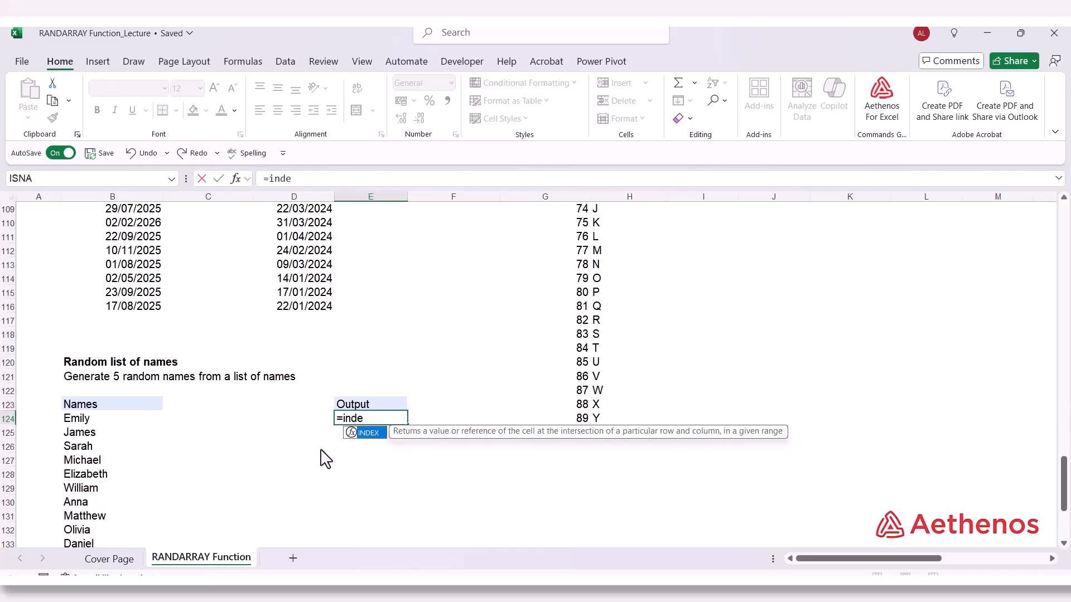
key("Tab")
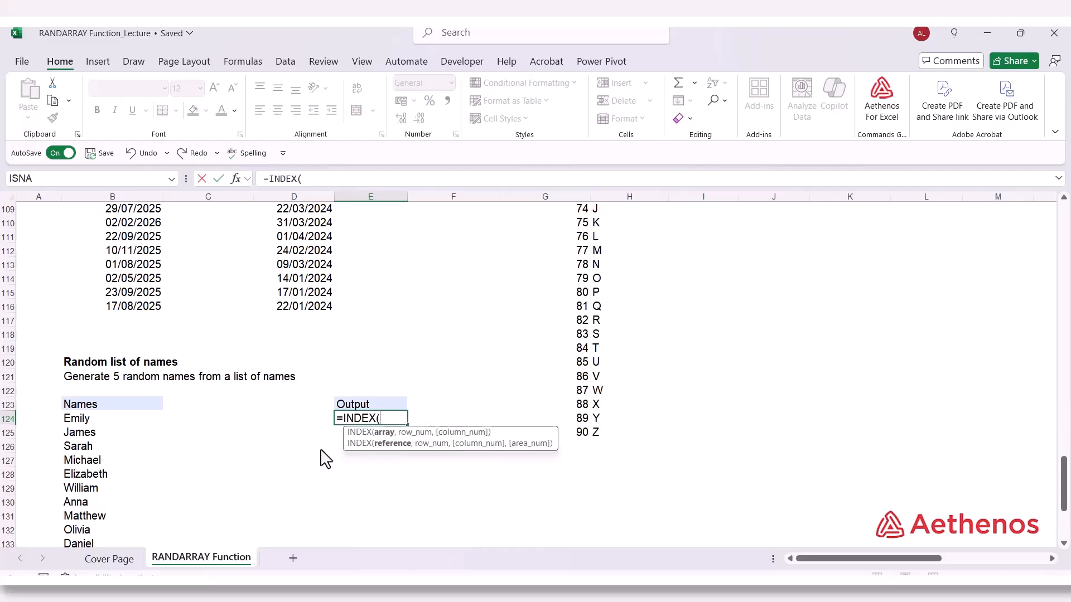
Set the INDEX array argument to the full names list in B124:B143
scroll(123, 410, "down", 3)
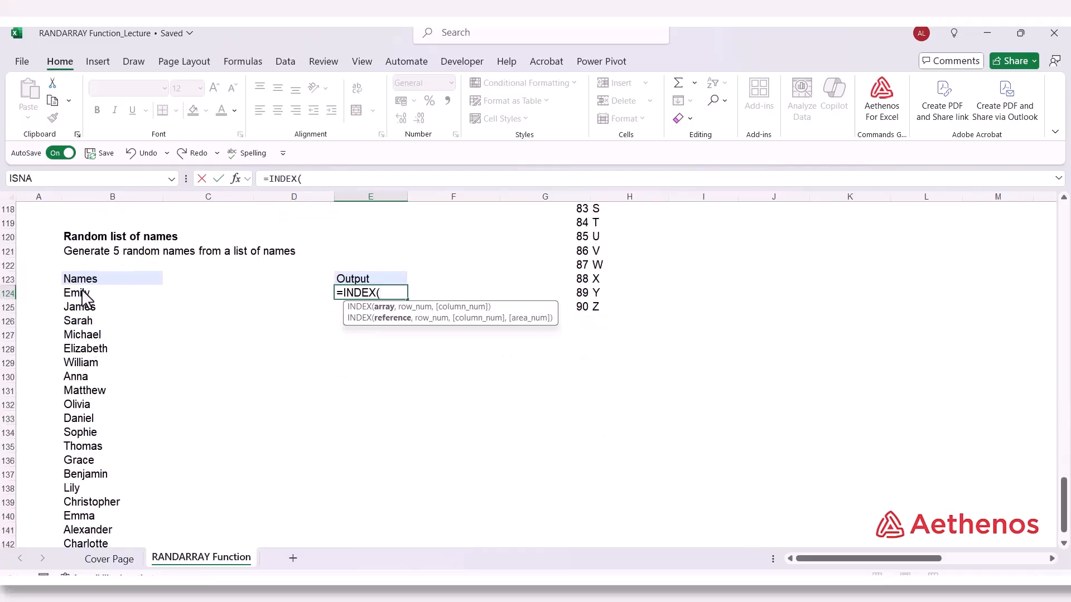
left_click_drag(86, 296, 106, 530)
scroll(220, 535, "up", 3)
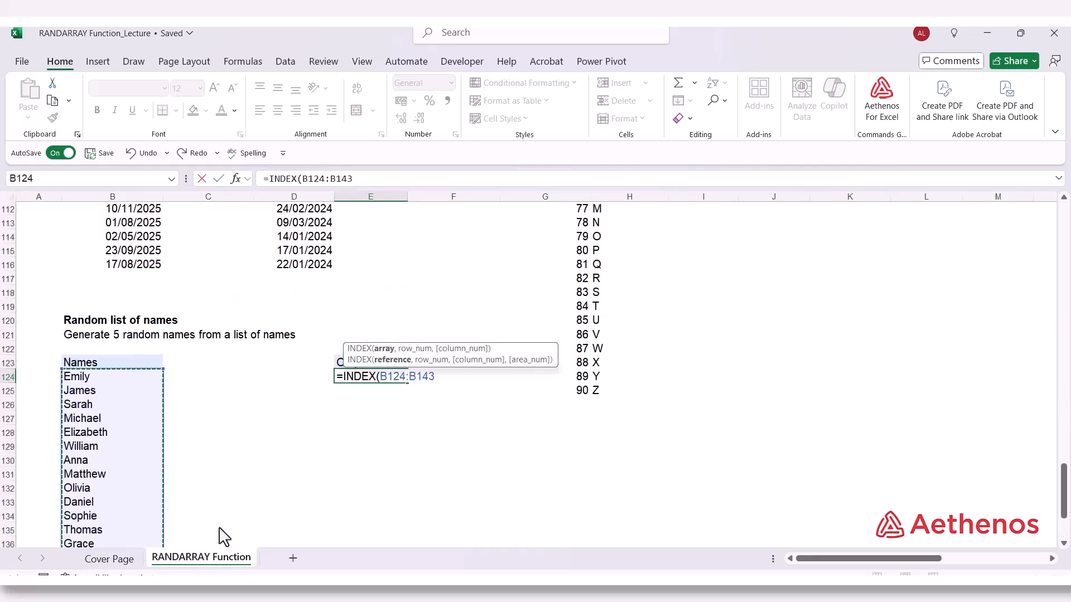
Nest RANDARRAY as the INDEX row_num argument in E124, with 5 rows and 1 column
type(",")
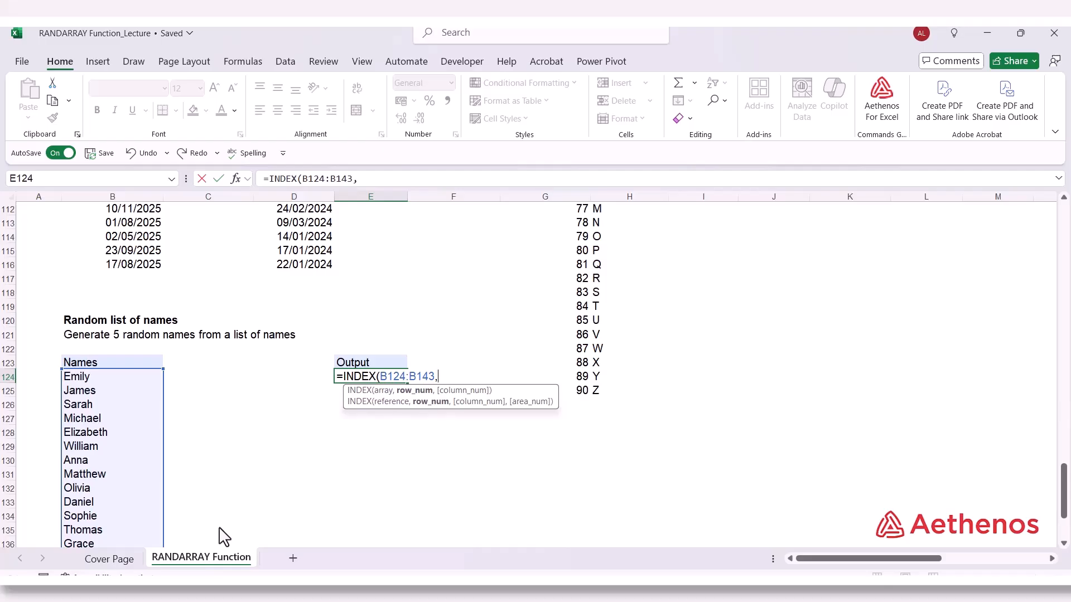
type("ran")
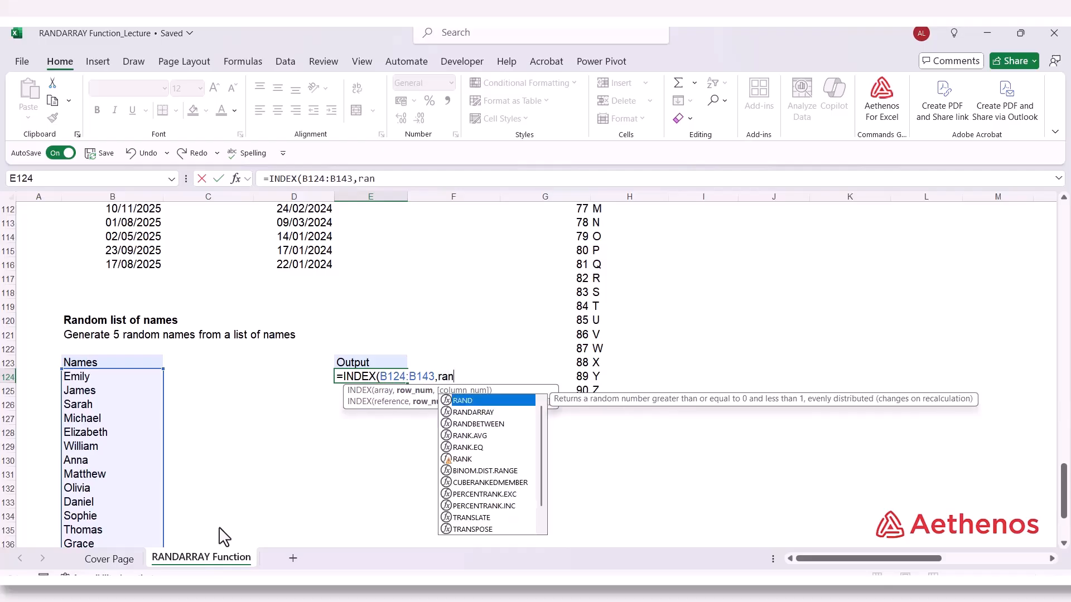
key("Down")
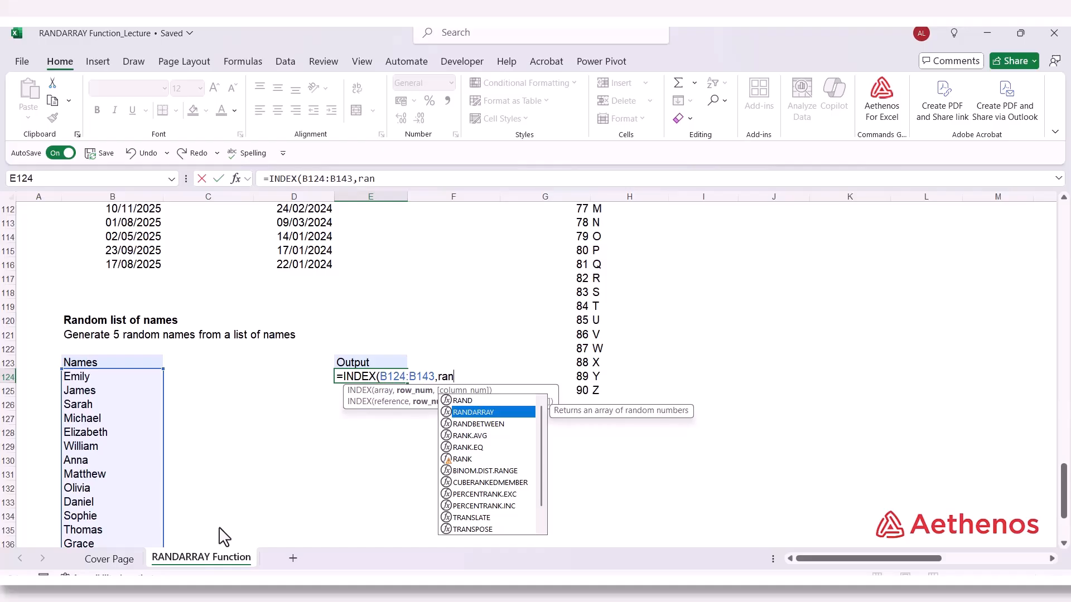
key("Tab")
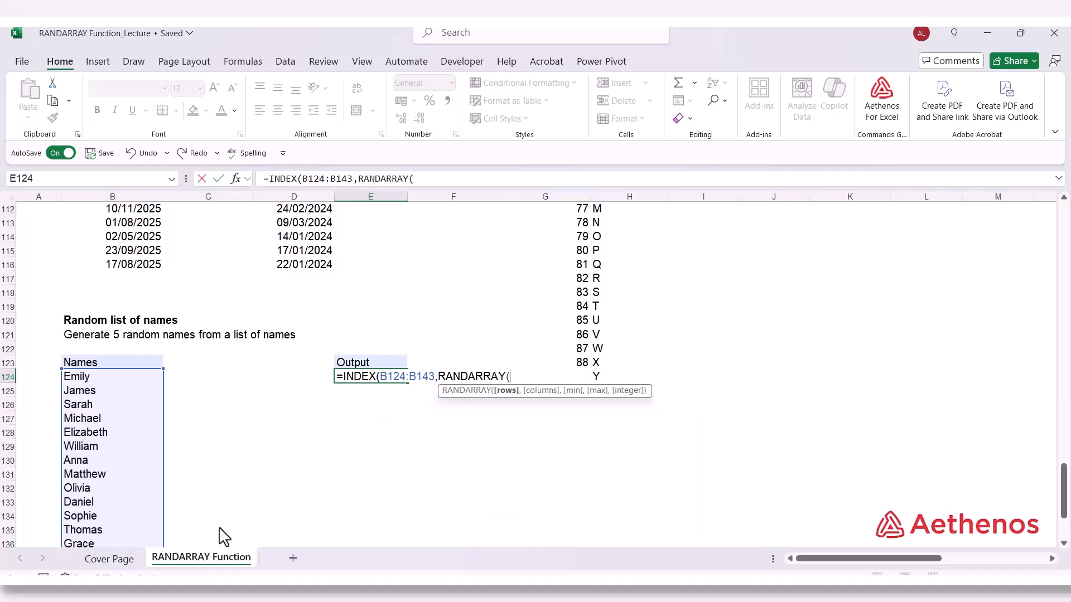
type("5,1")
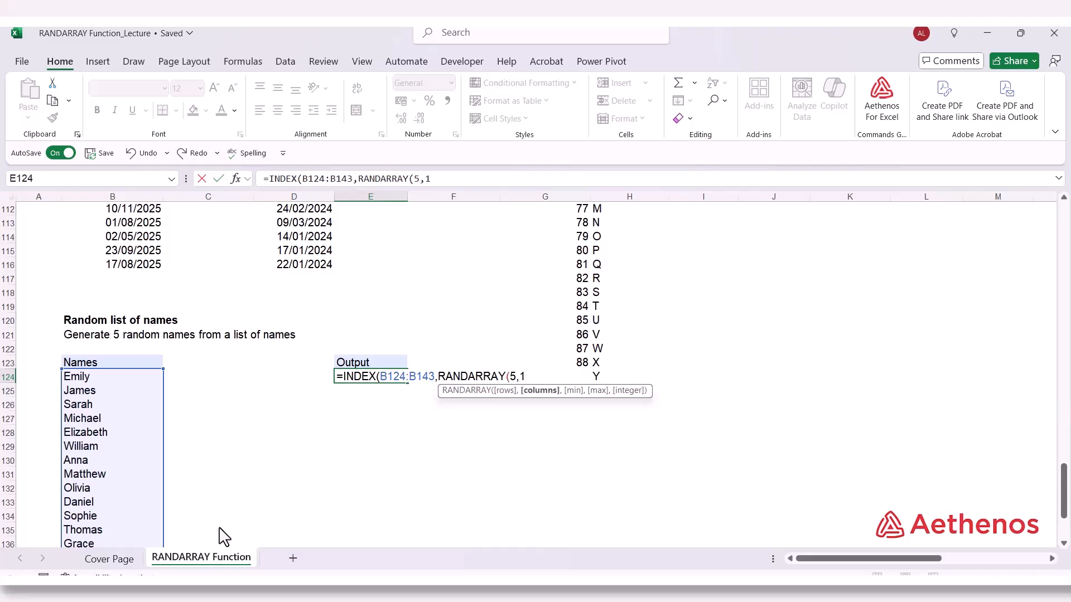
type(",")
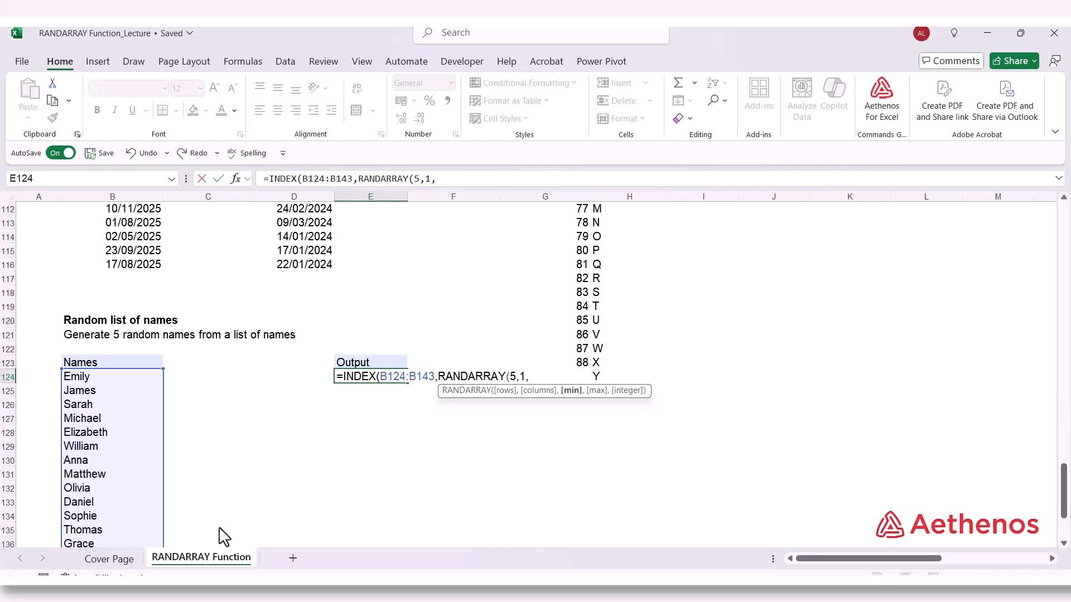
type("1,20,")
Set the RANDARRAY minimum to 1, maximum to 20 and integer to TRUE, and commit the INDEX formula in E124
key("Down")
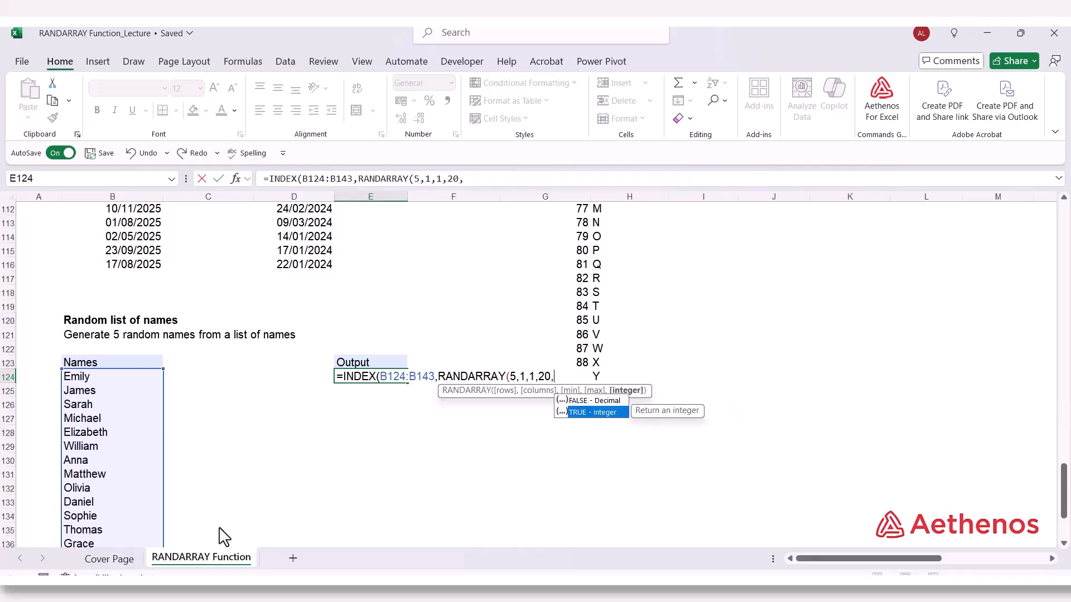
key("Tab")
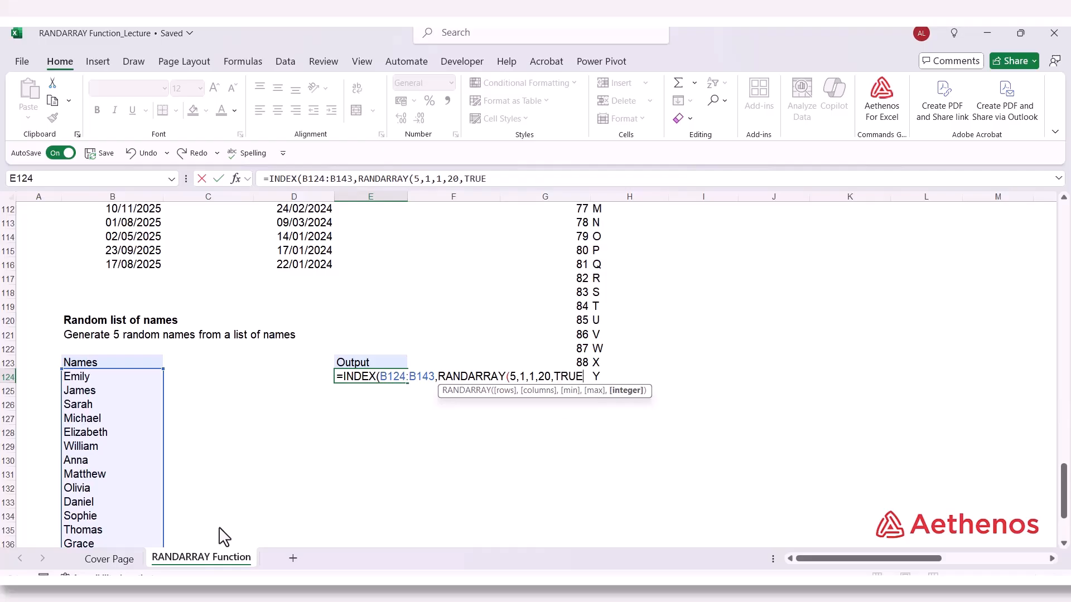
type(")")
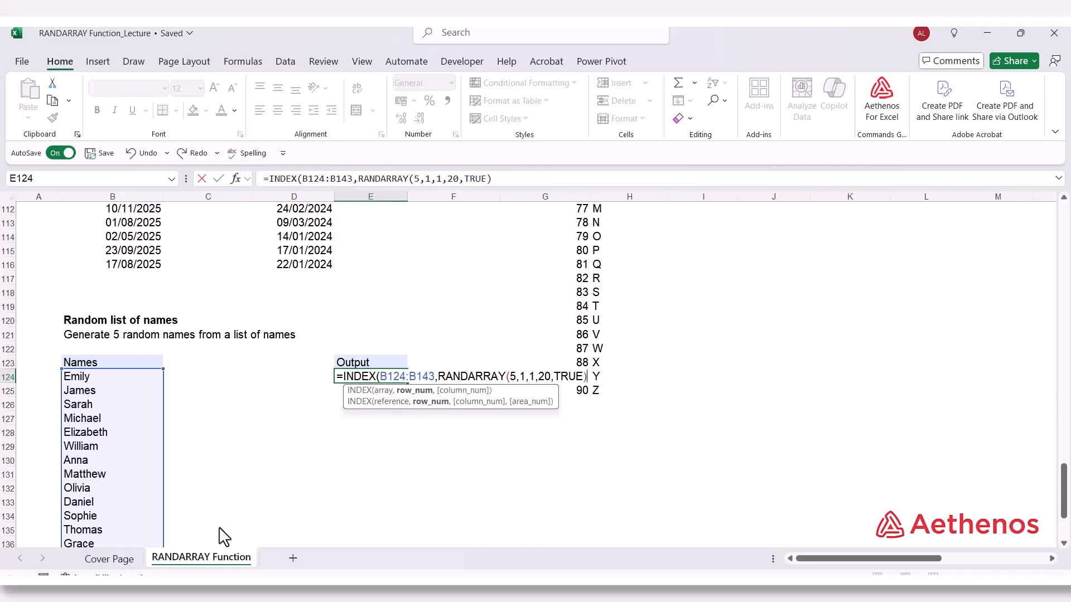
type(")")
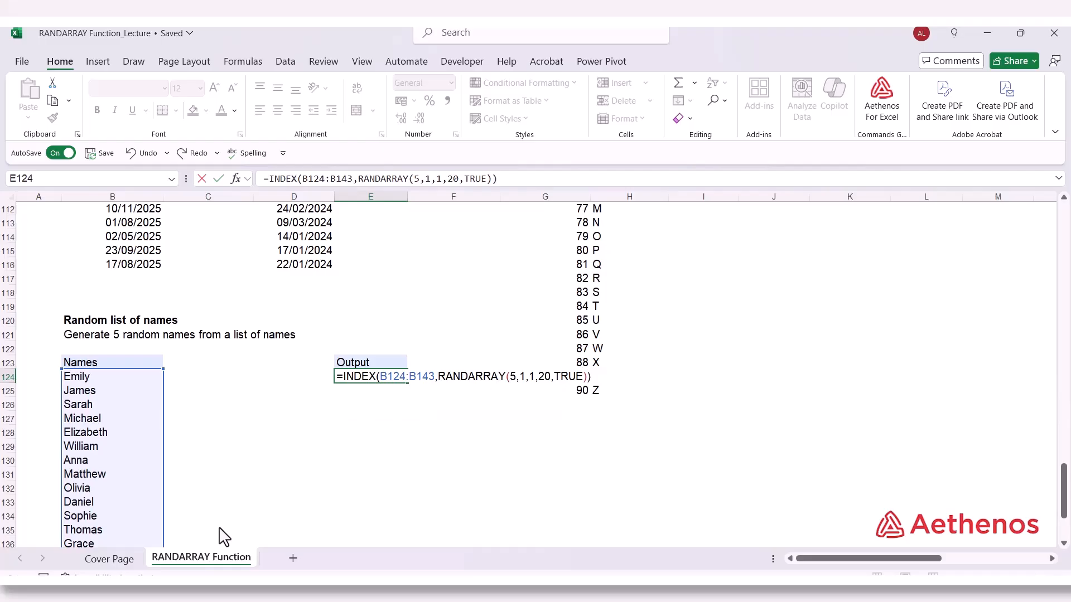
key("Return")
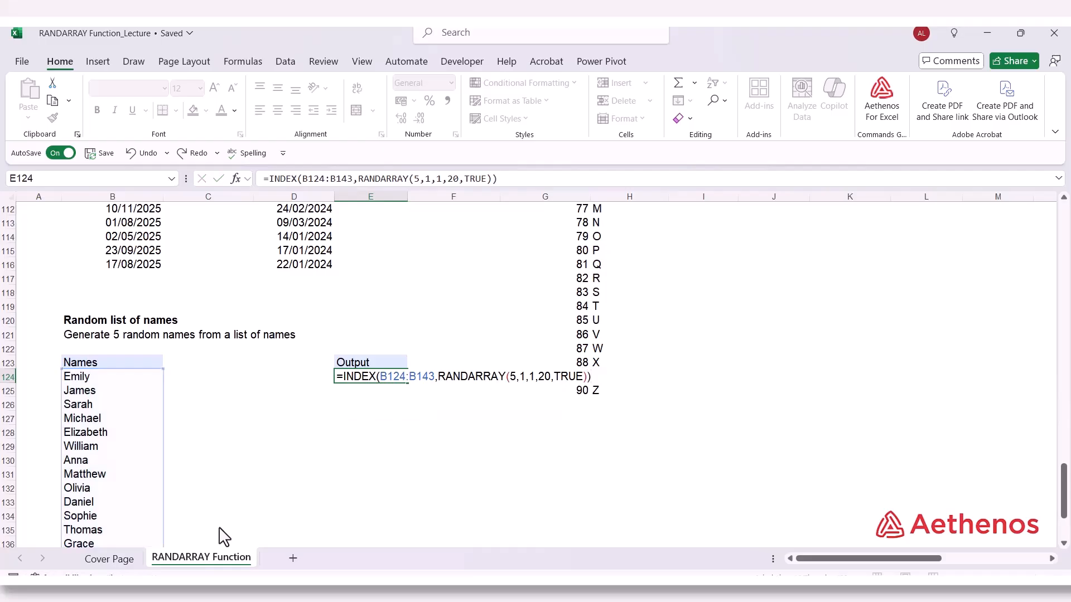
Examine the INDEX and RANDARRAY formula in E124 and leave the cell without editing it
scroll(223, 537, "down", 1)
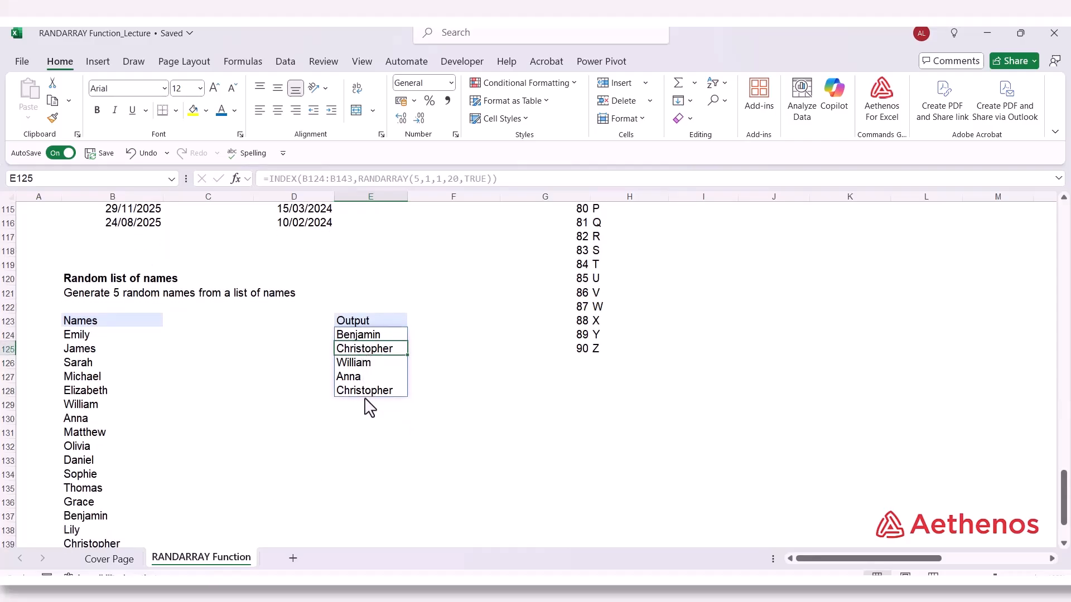
double_click(366, 337)
left_click(365, 336)
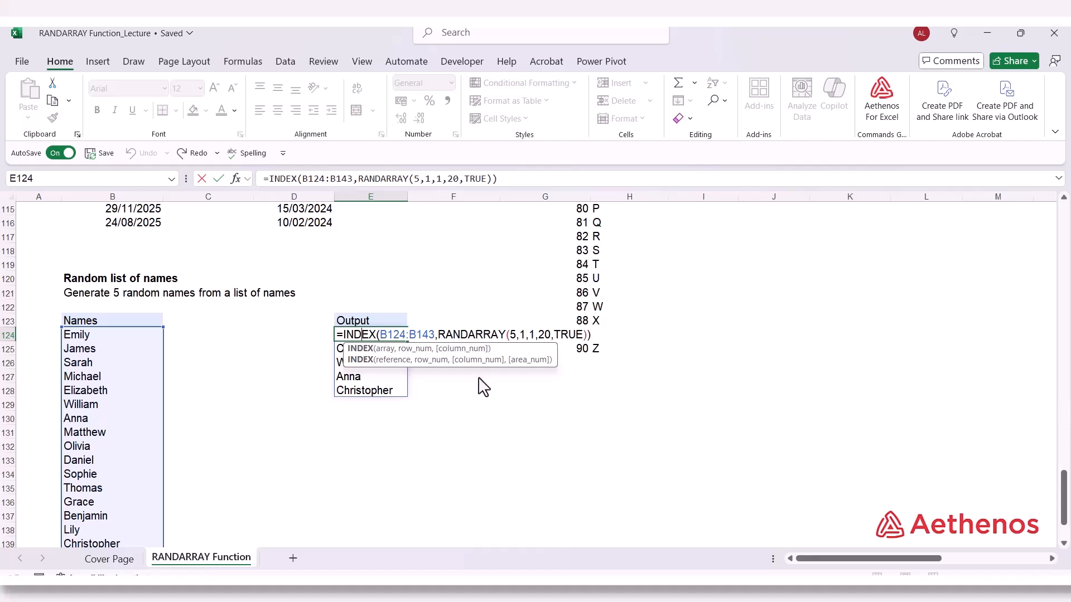
left_click(462, 439)
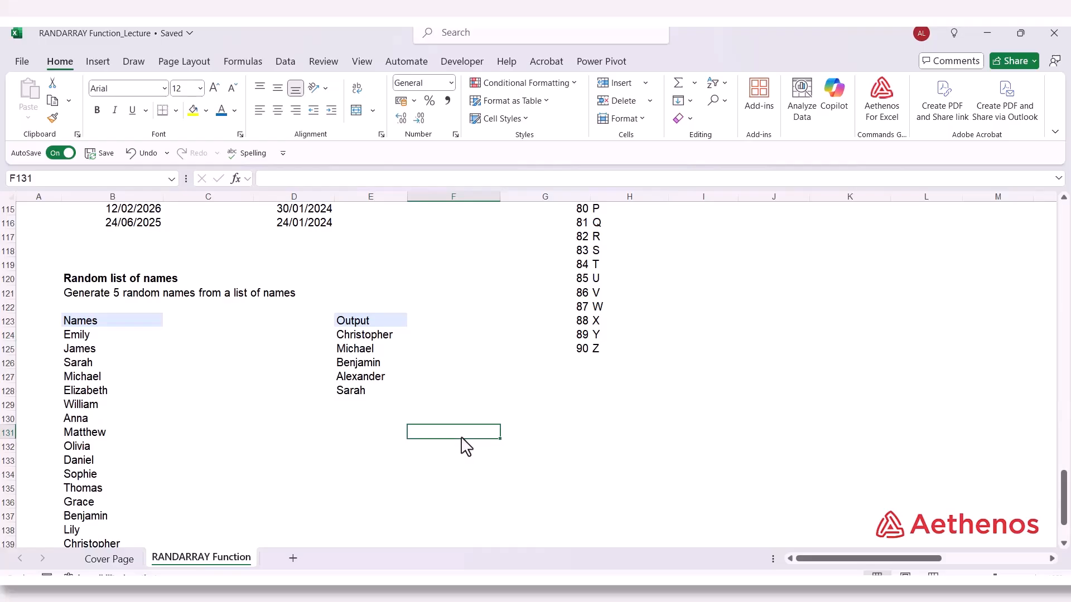